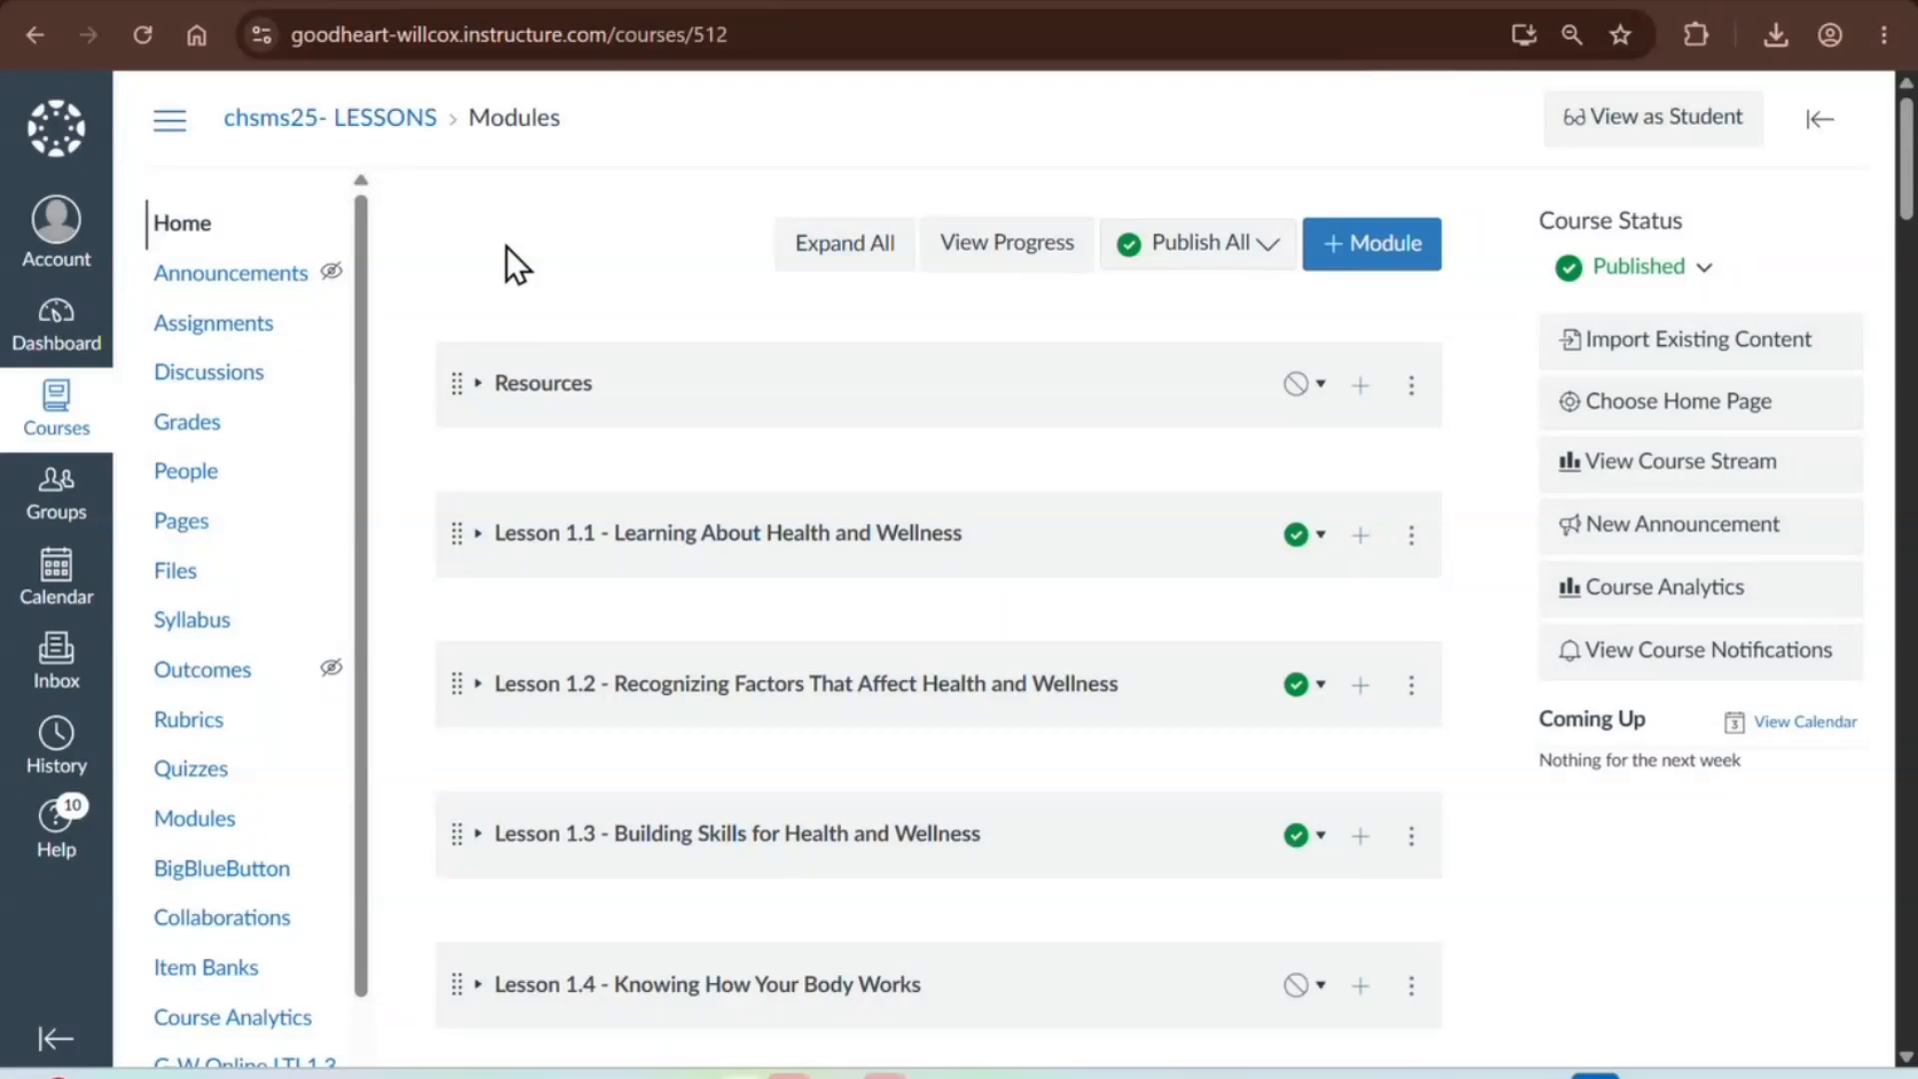
- Expand the Resources module and open the INSTRUCTOR - Activate Your Subscription link to activate the subscription
{"action": "scroll", "coordinate": [507, 248], "scroll_direction": "down", "scroll_amount": 2}
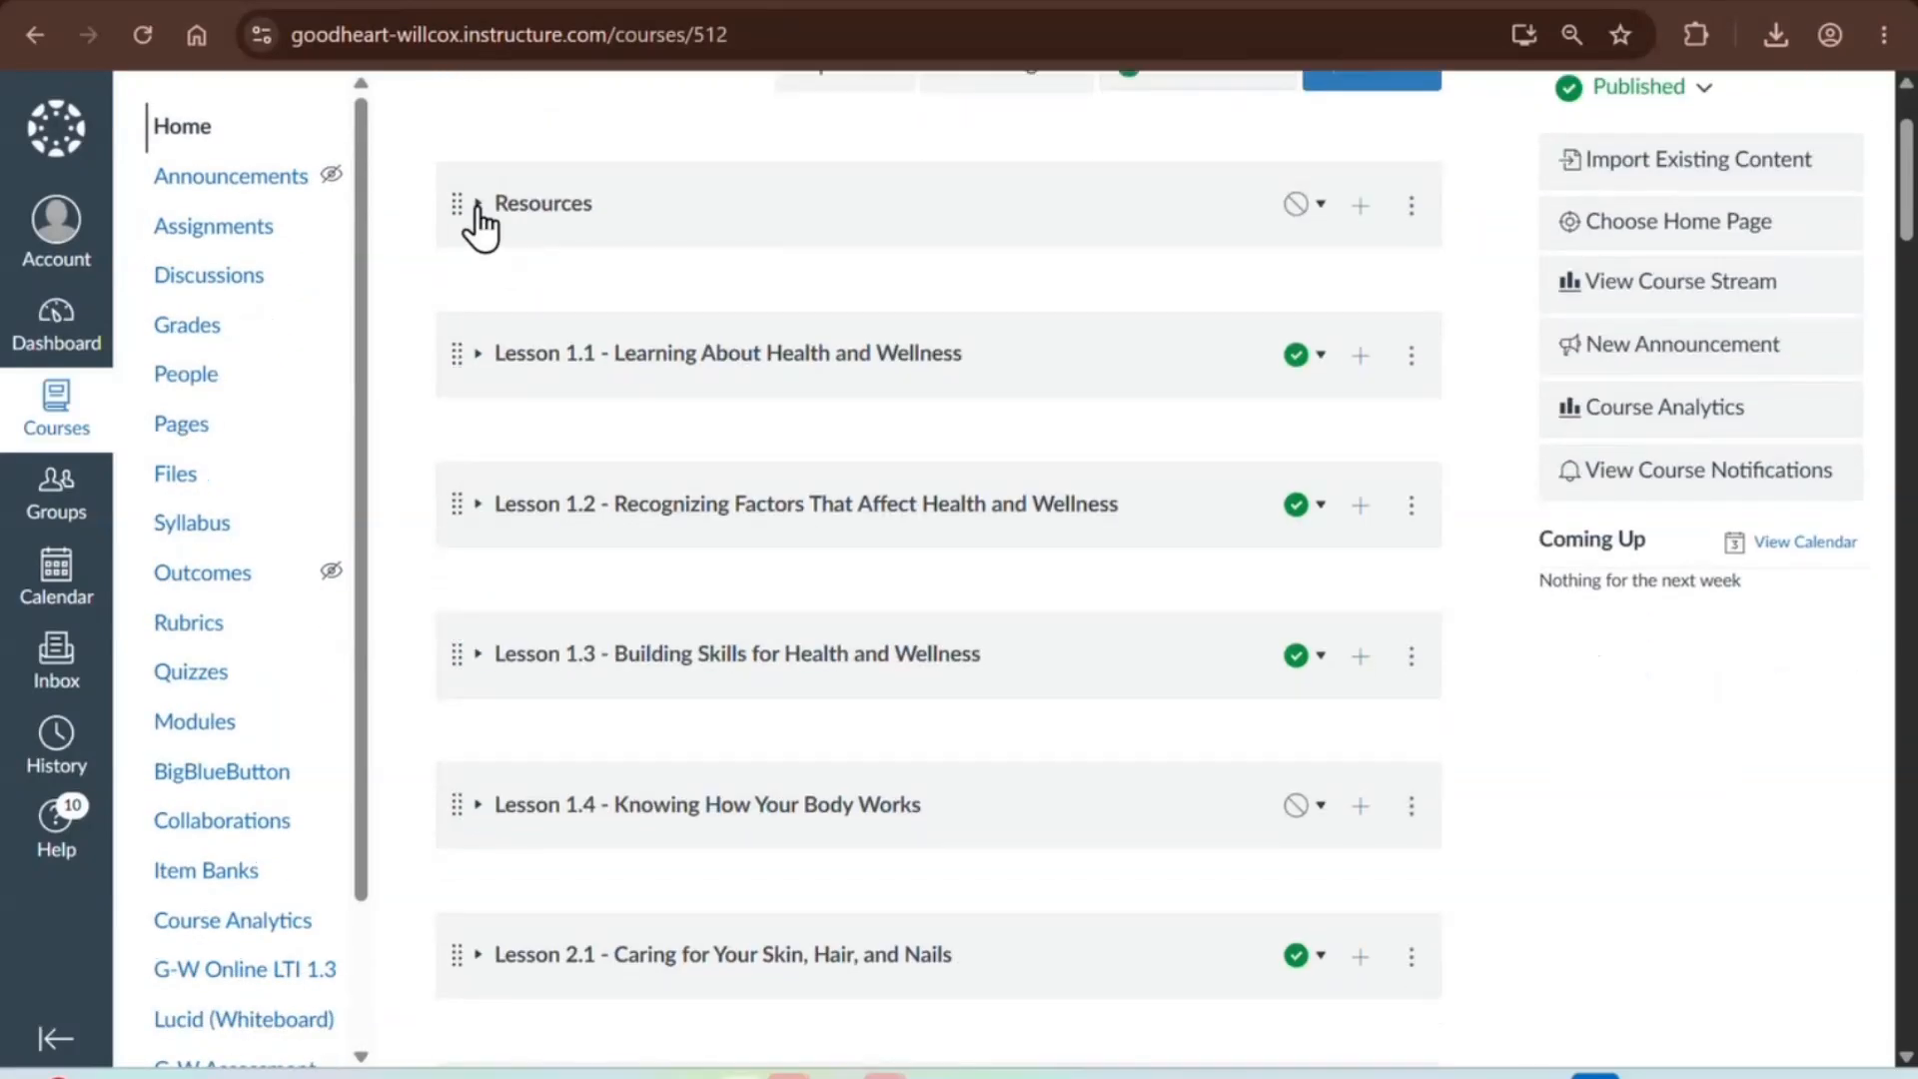
{"action": "key", "text": "ctrl"}
{"action": "key", "text": "ctrl"}
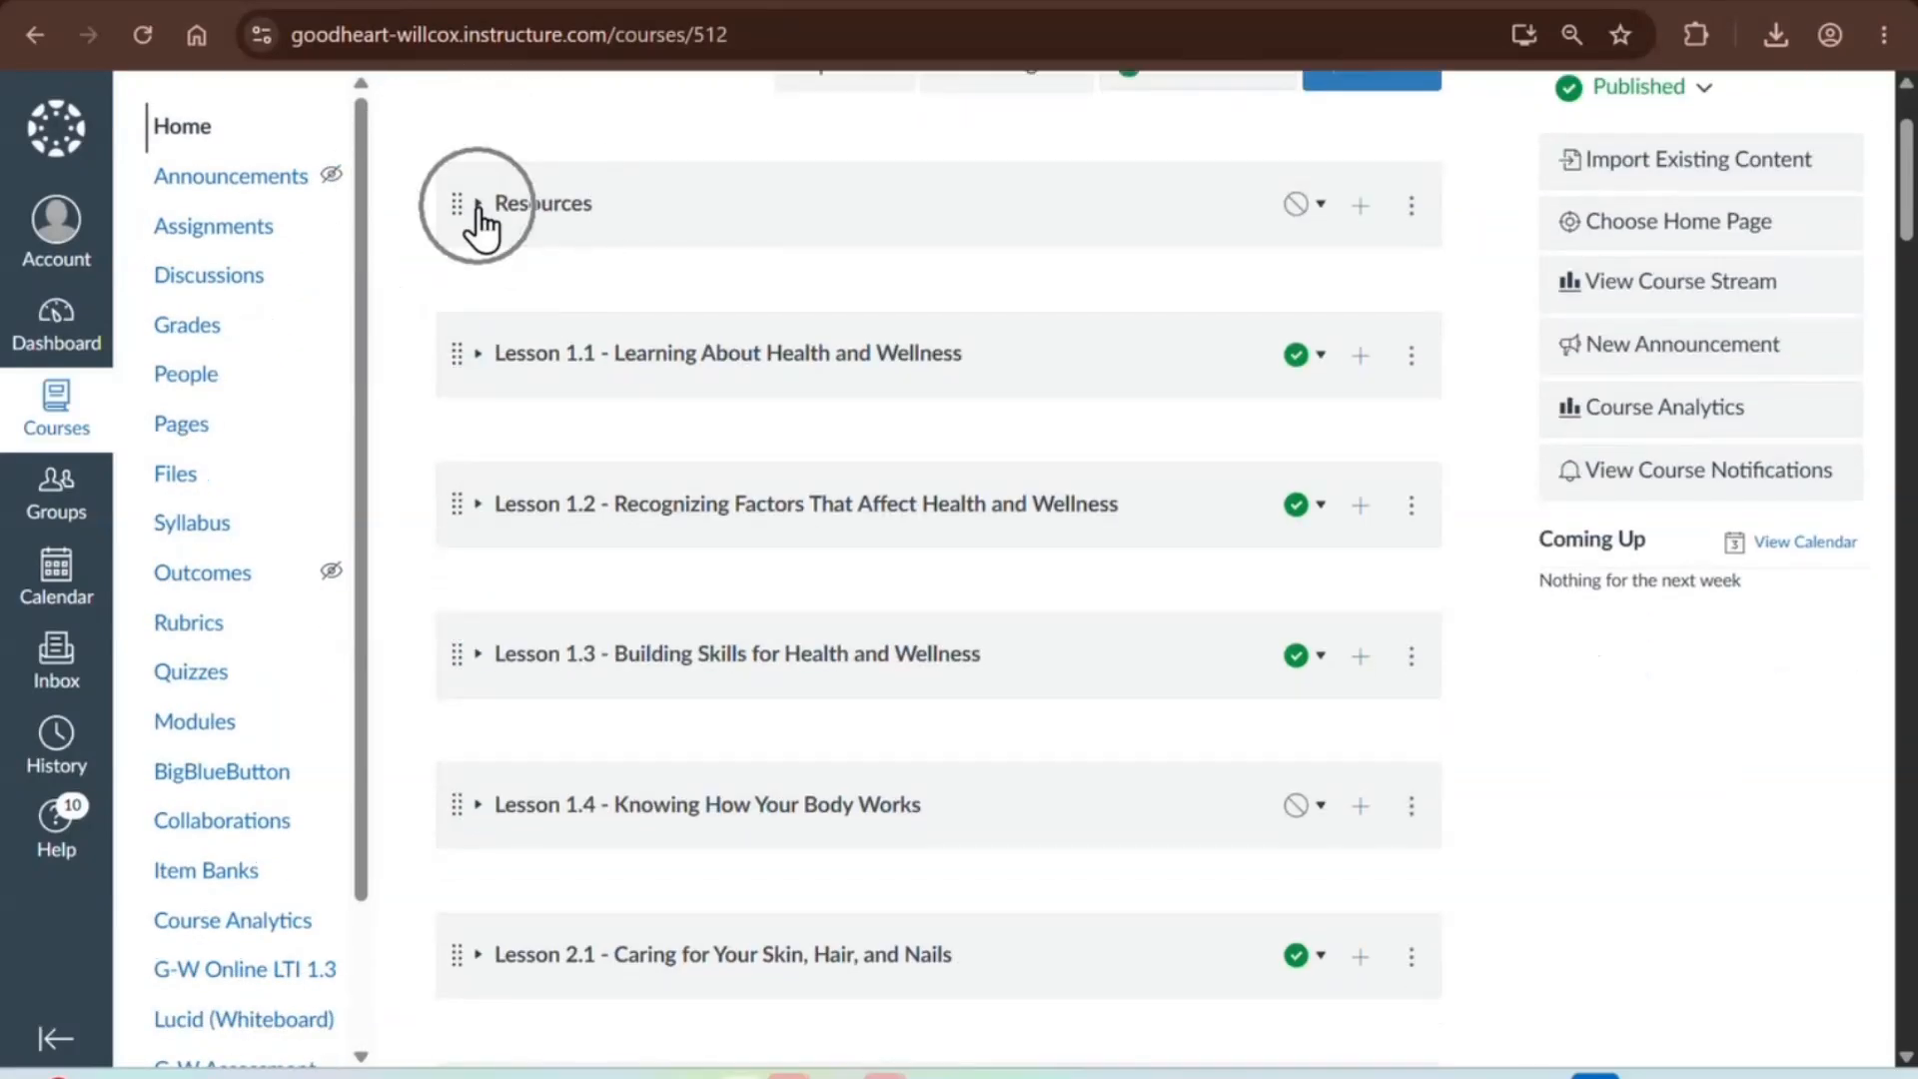
{"action": "key", "text": "ctrl"}
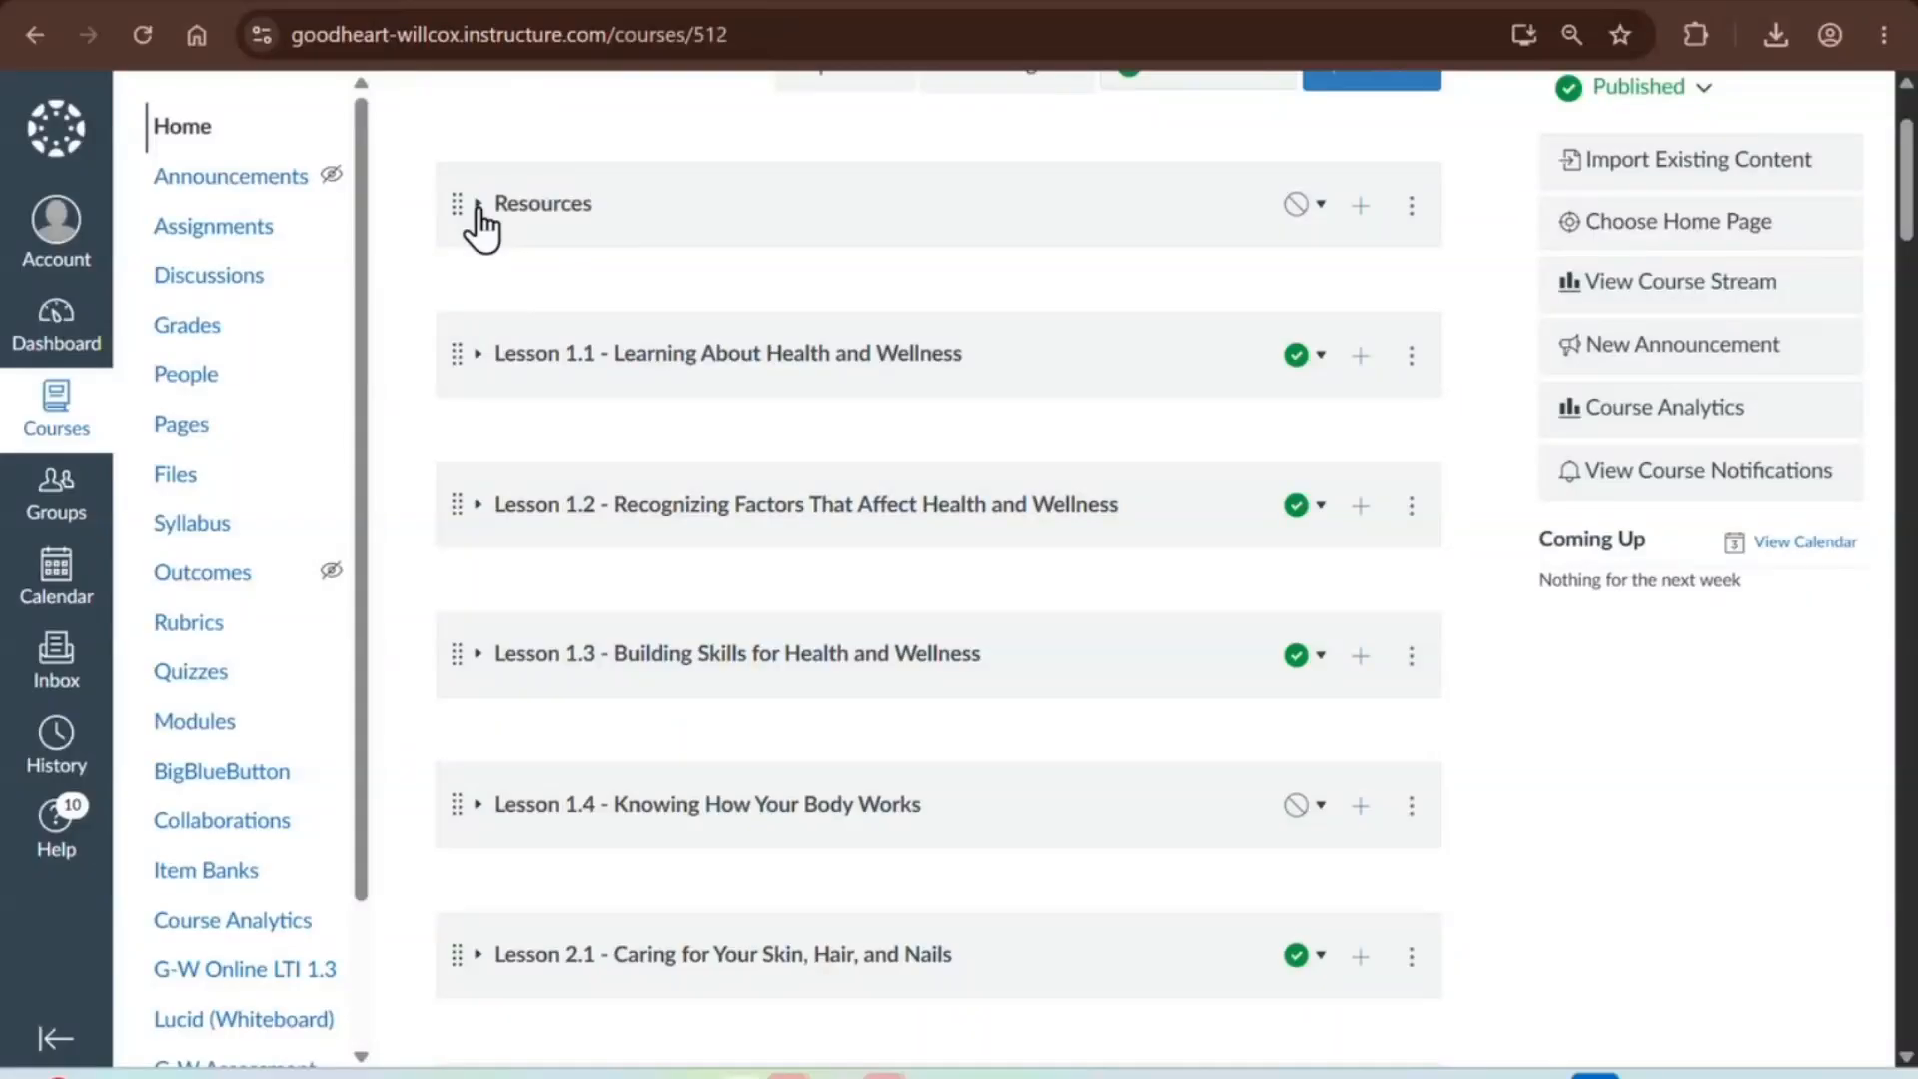
{"action": "left_click", "coordinate": [478, 206]}
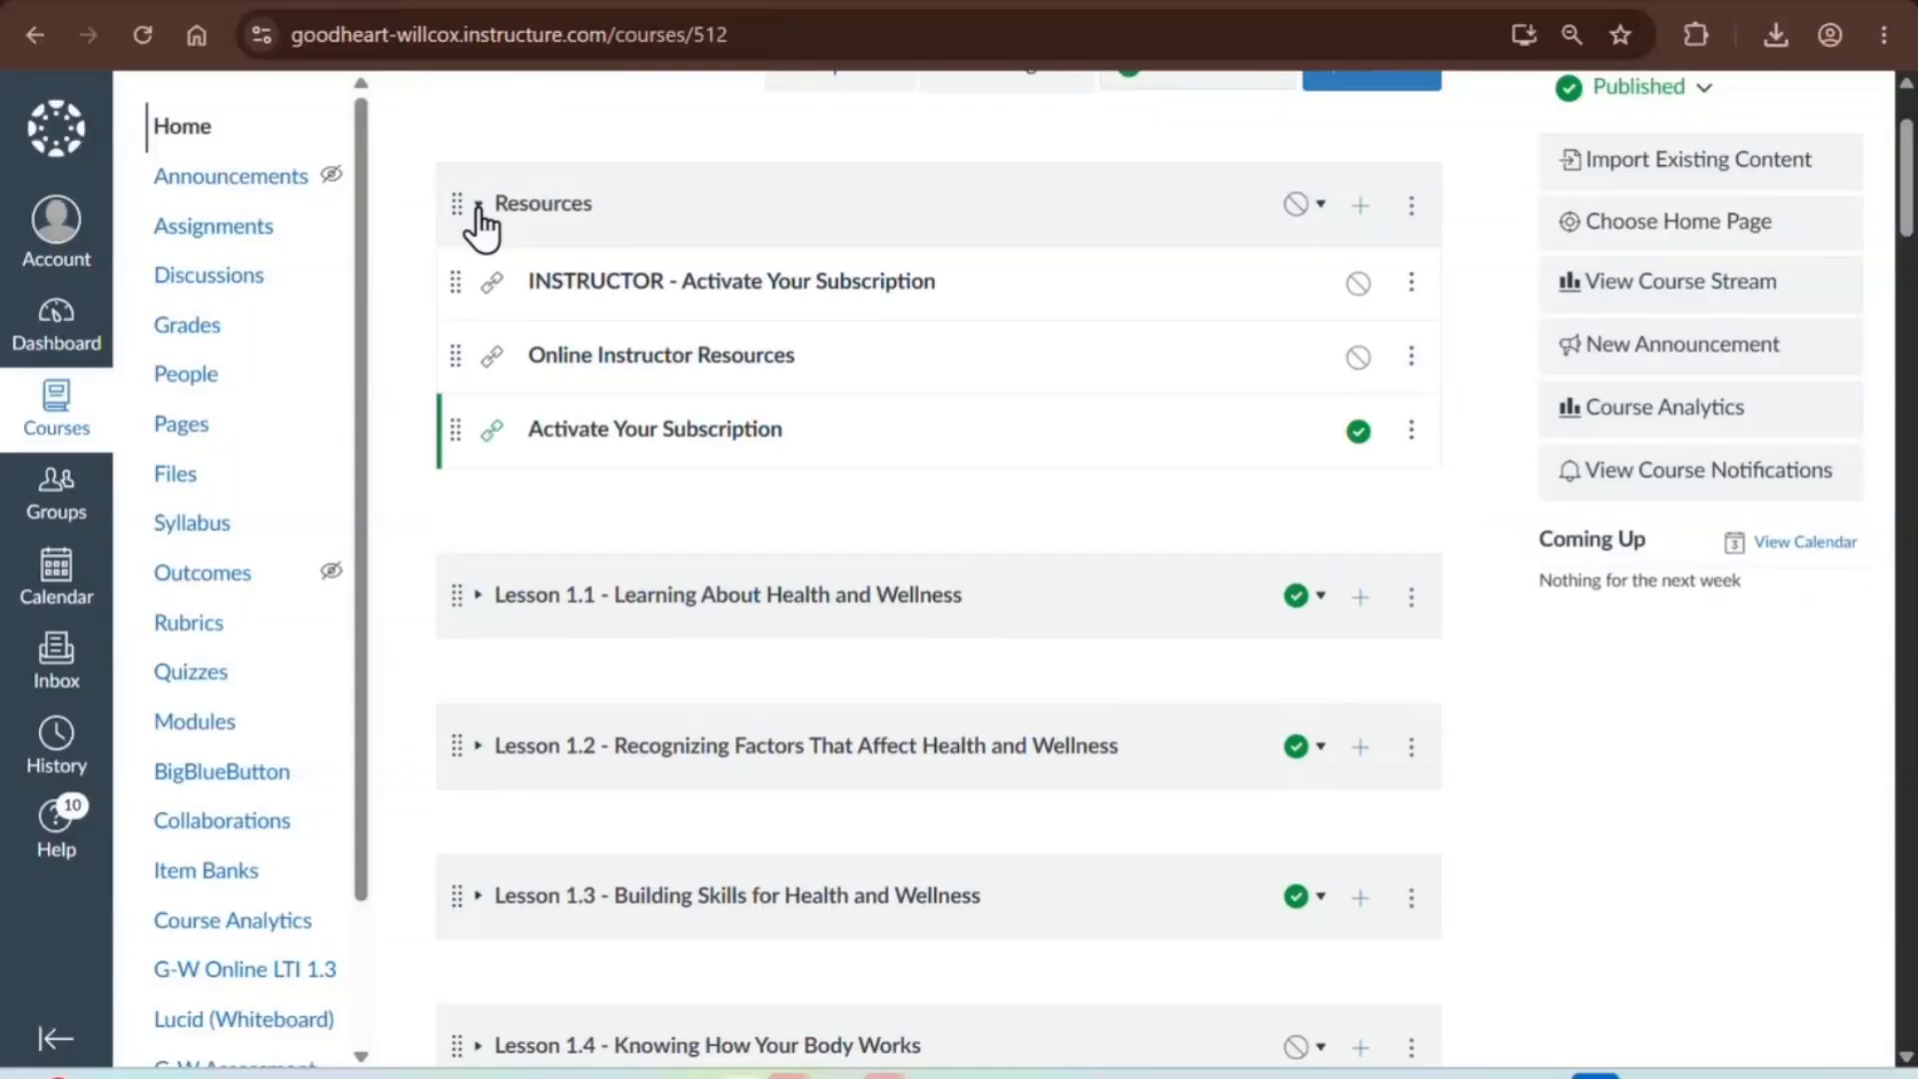
{"action": "left_click", "coordinate": [681, 292]}
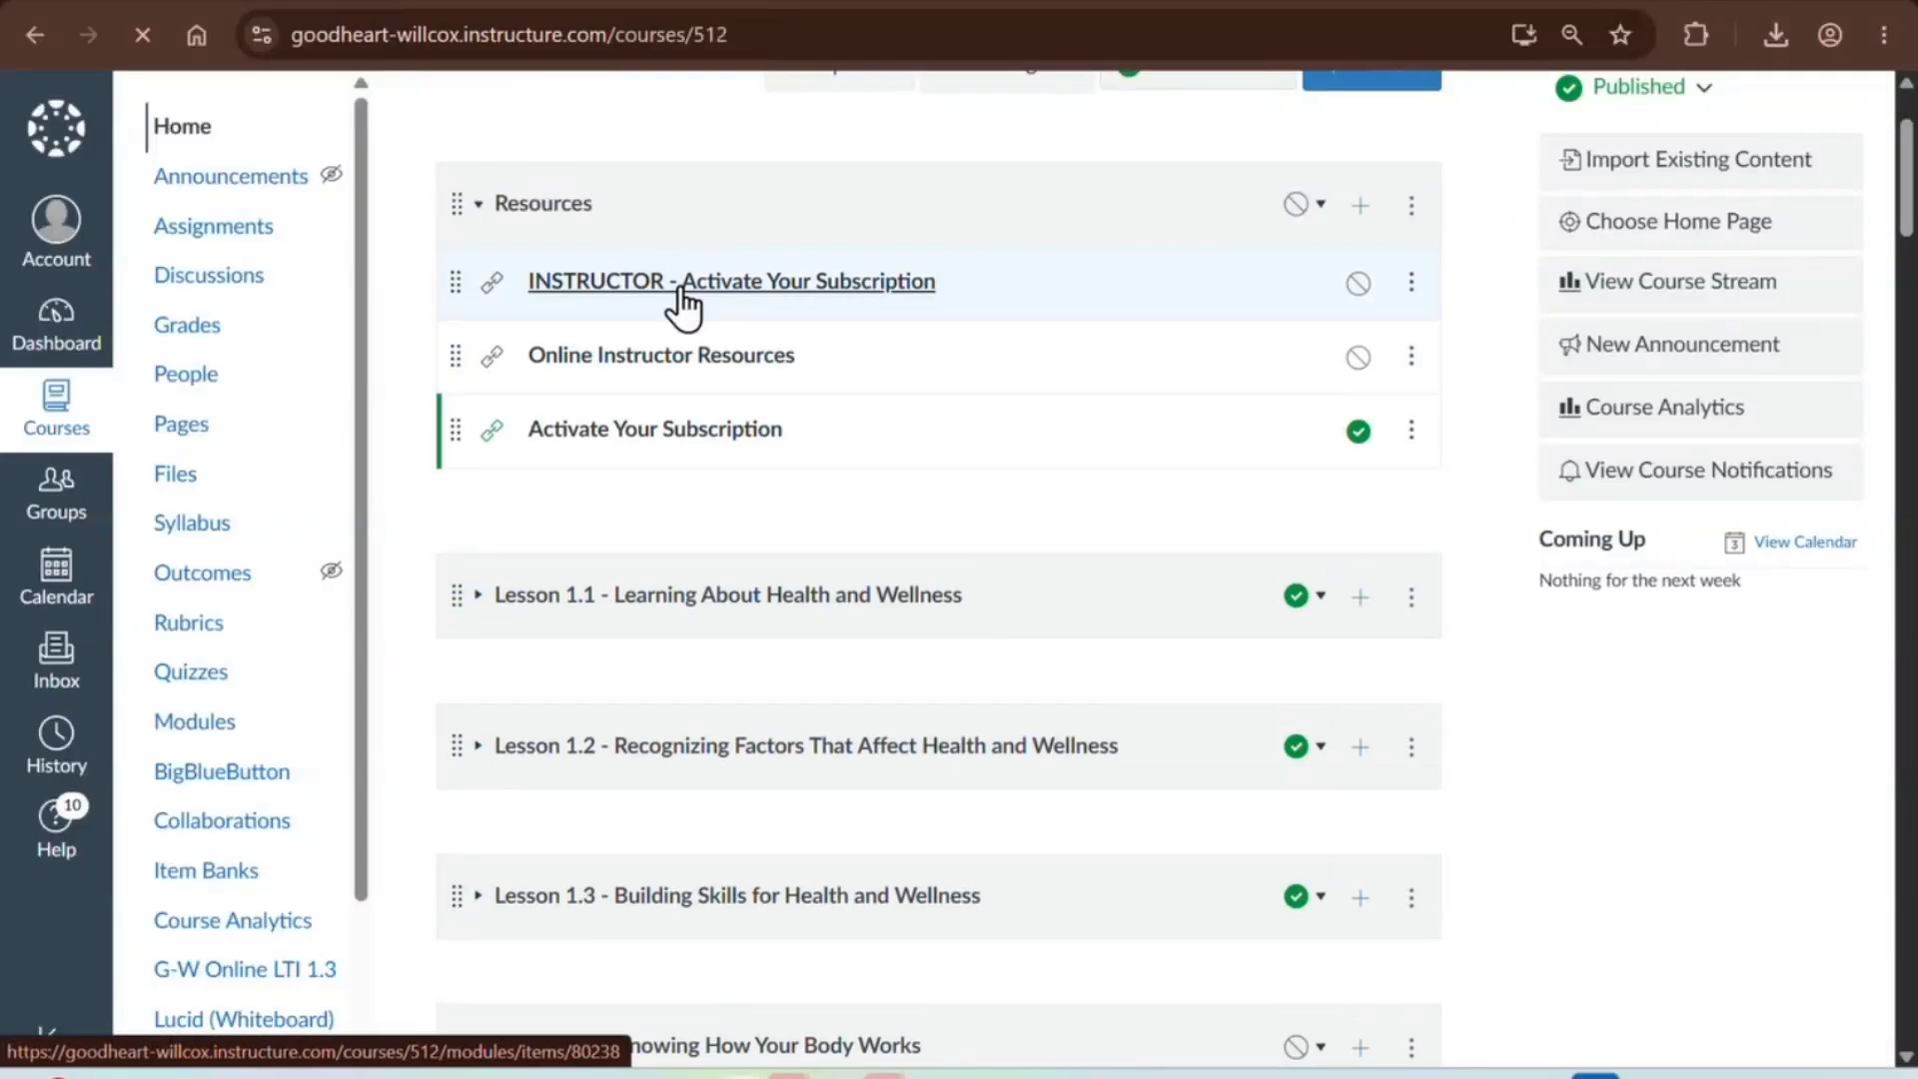
{"action": "key", "text": "ctrl"}
{"action": "key", "text": "ctrl"}
{"action": "key", "text": "ctrl"}
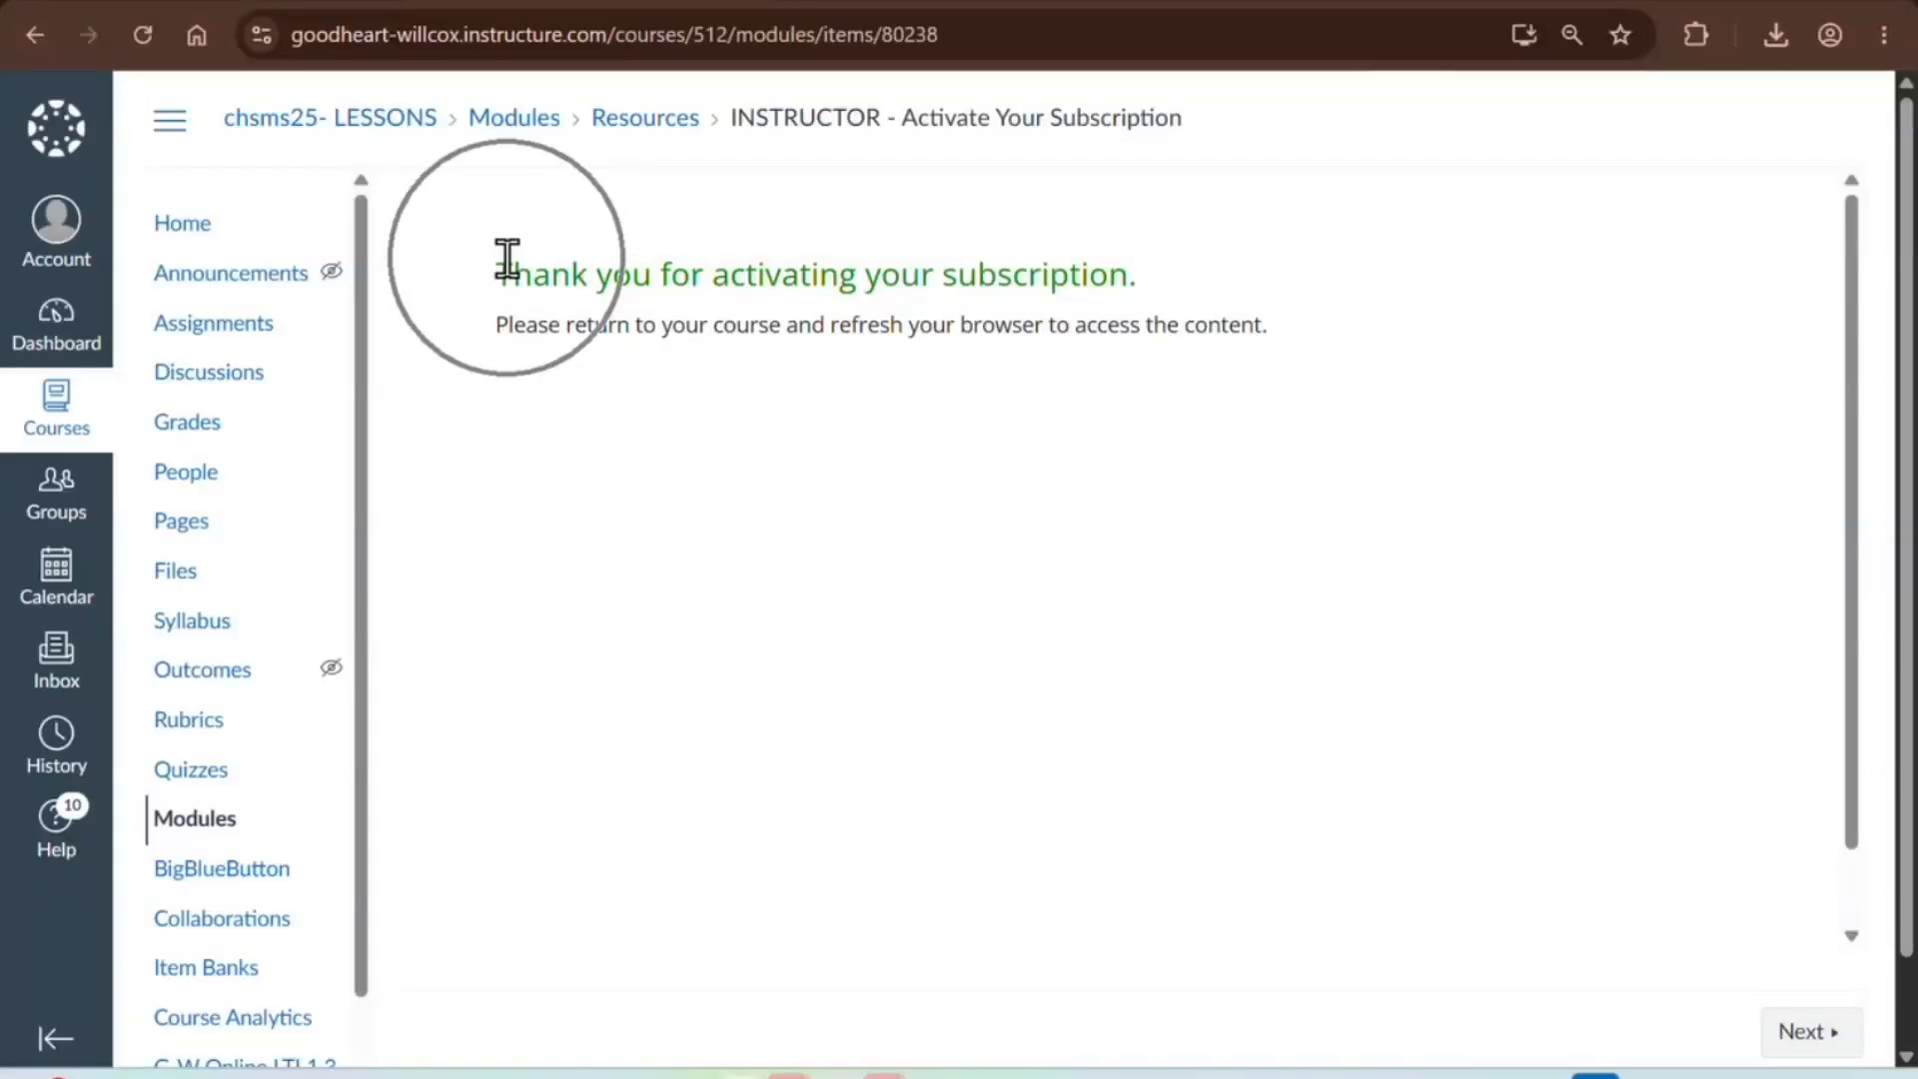
- Refresh the course page and open Online Instructor Resources from the Resources module
{"action": "left_click", "coordinate": [138, 37]}
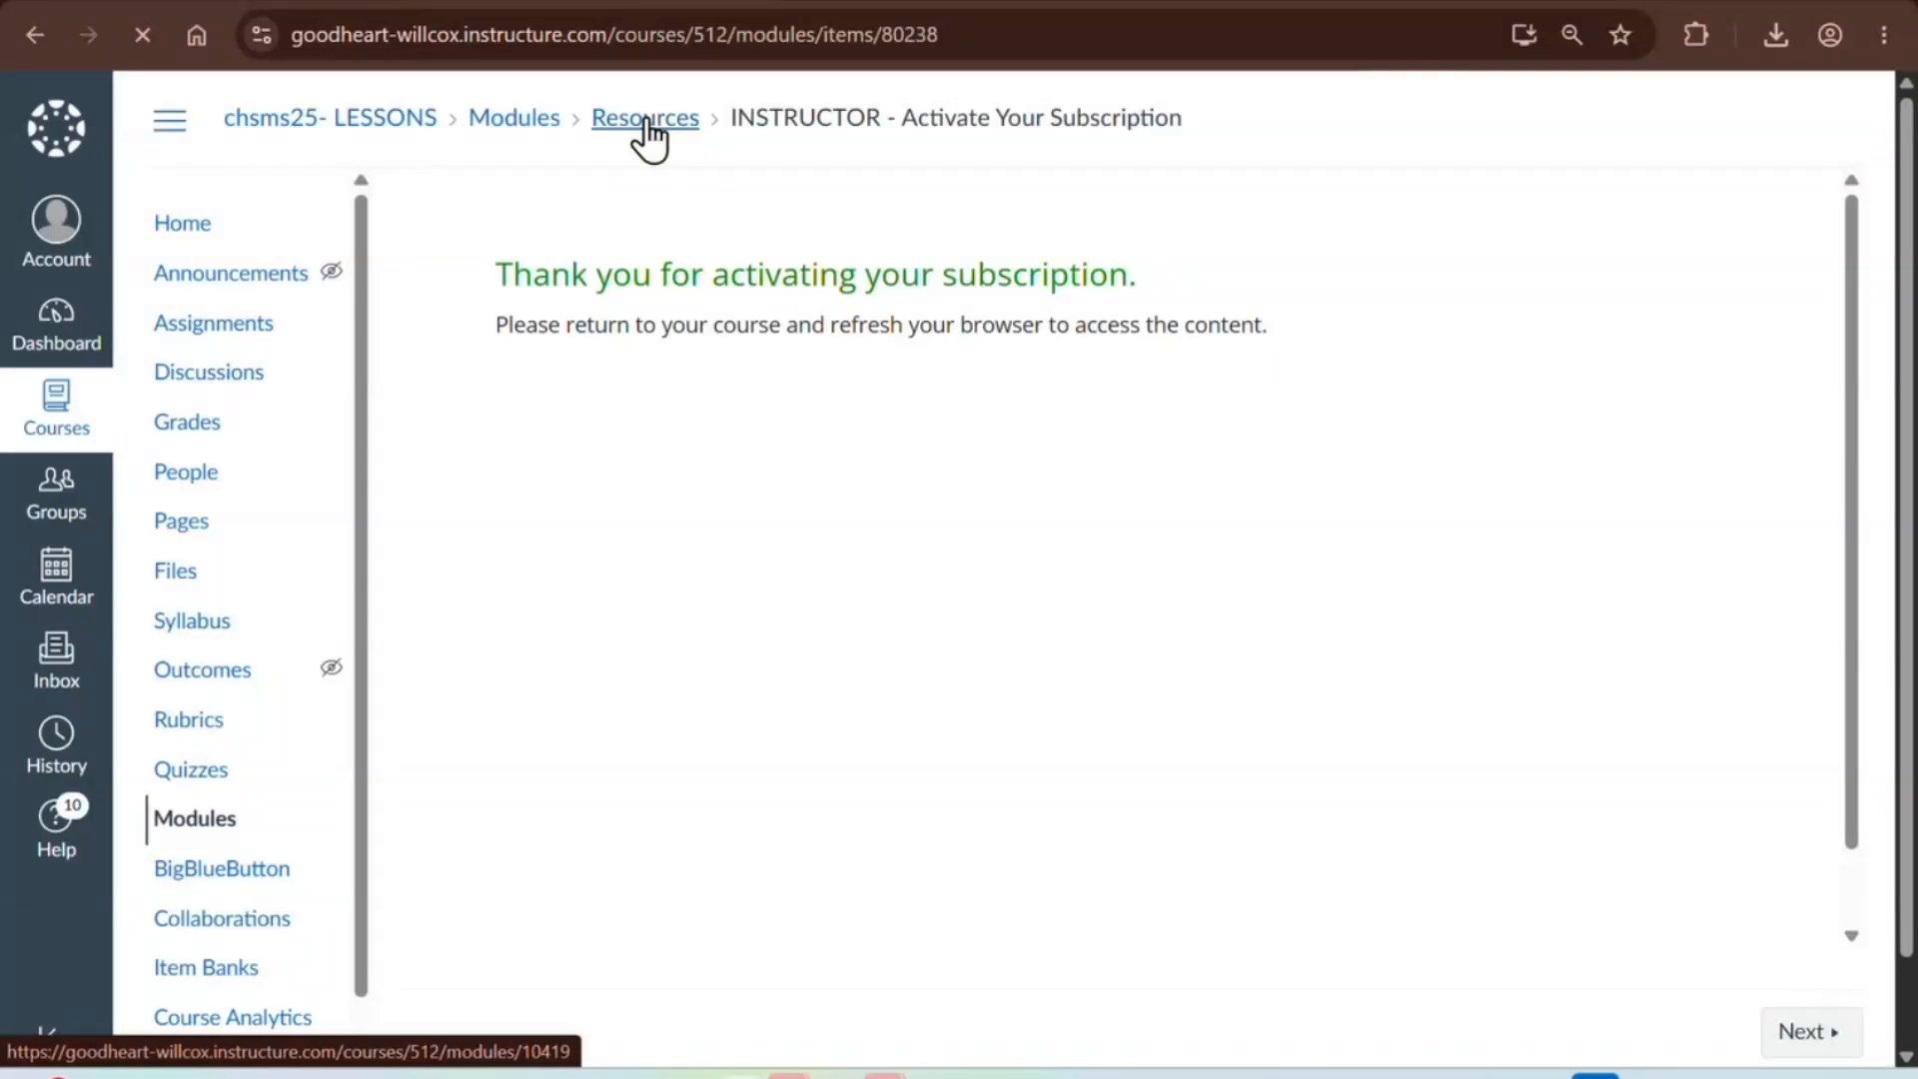
{"action": "left_click", "coordinate": [646, 120]}
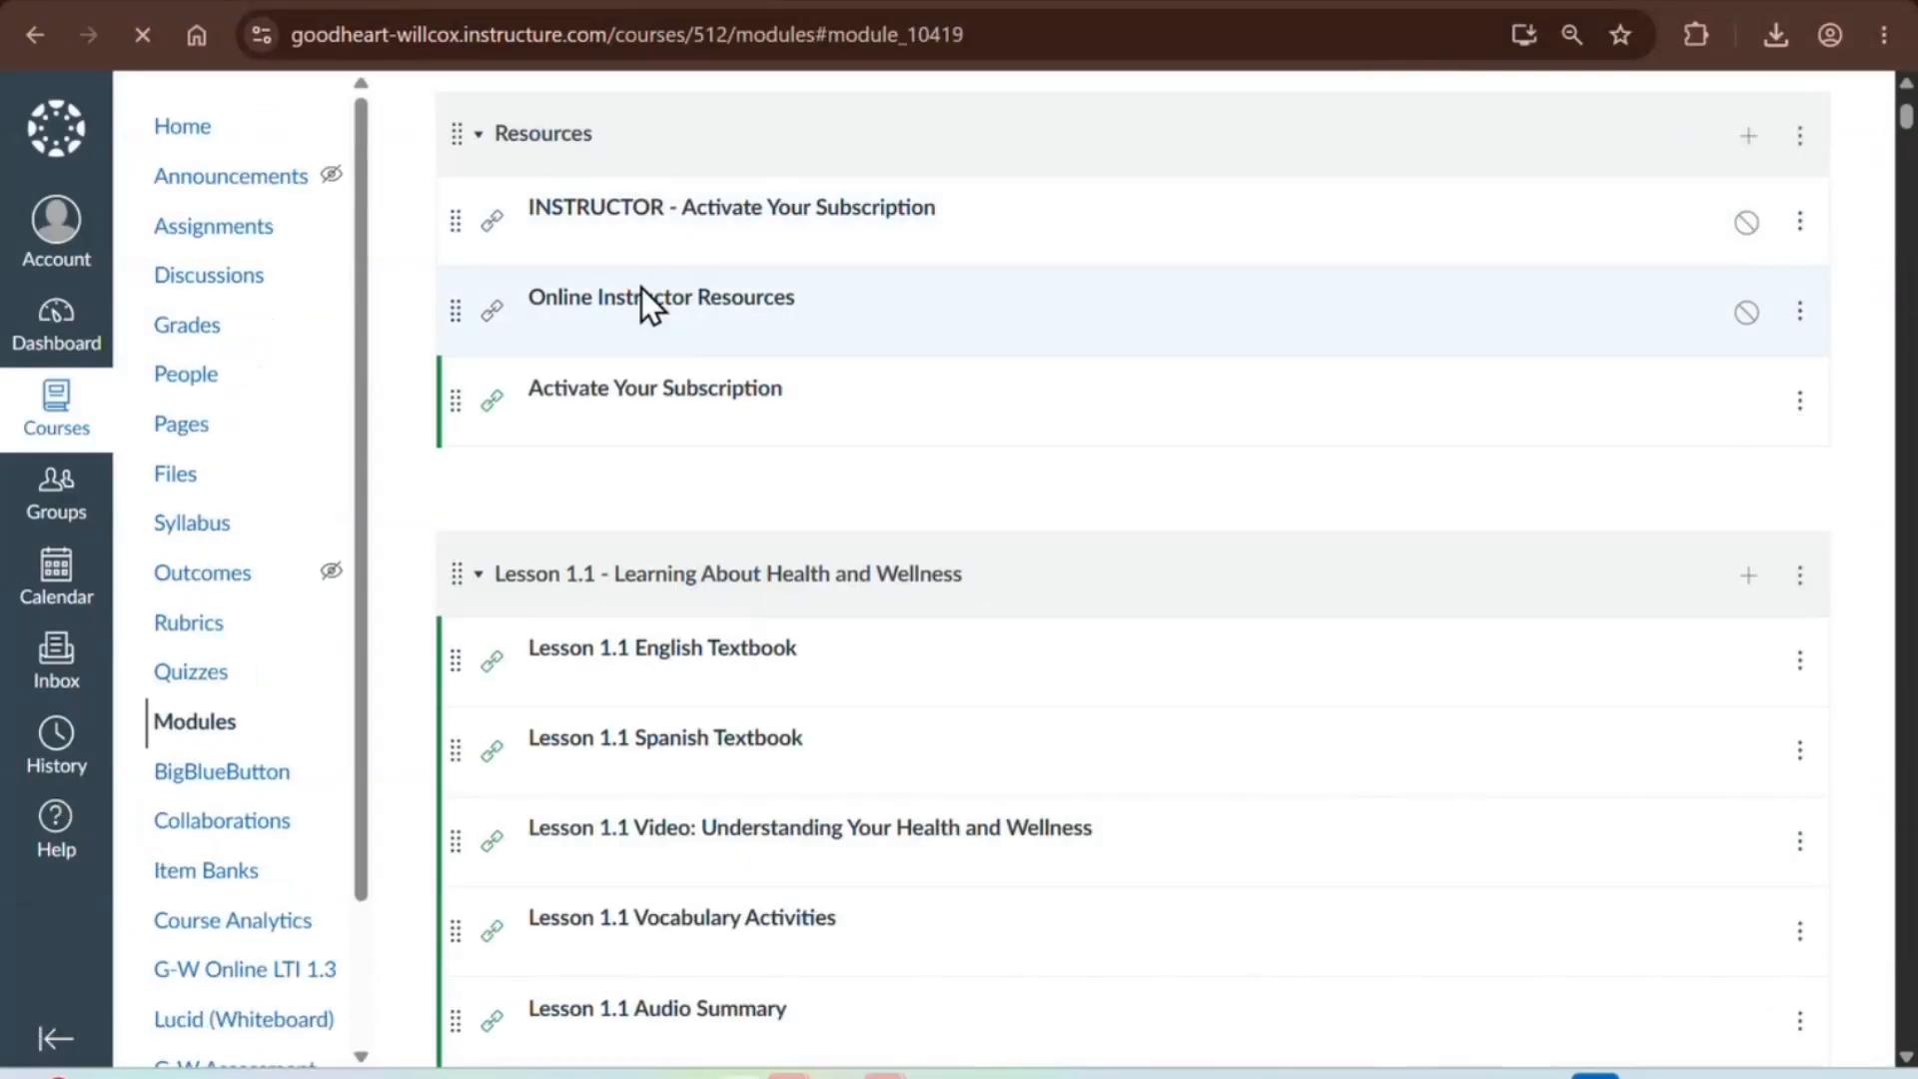
{"action": "left_click", "coordinate": [641, 290]}
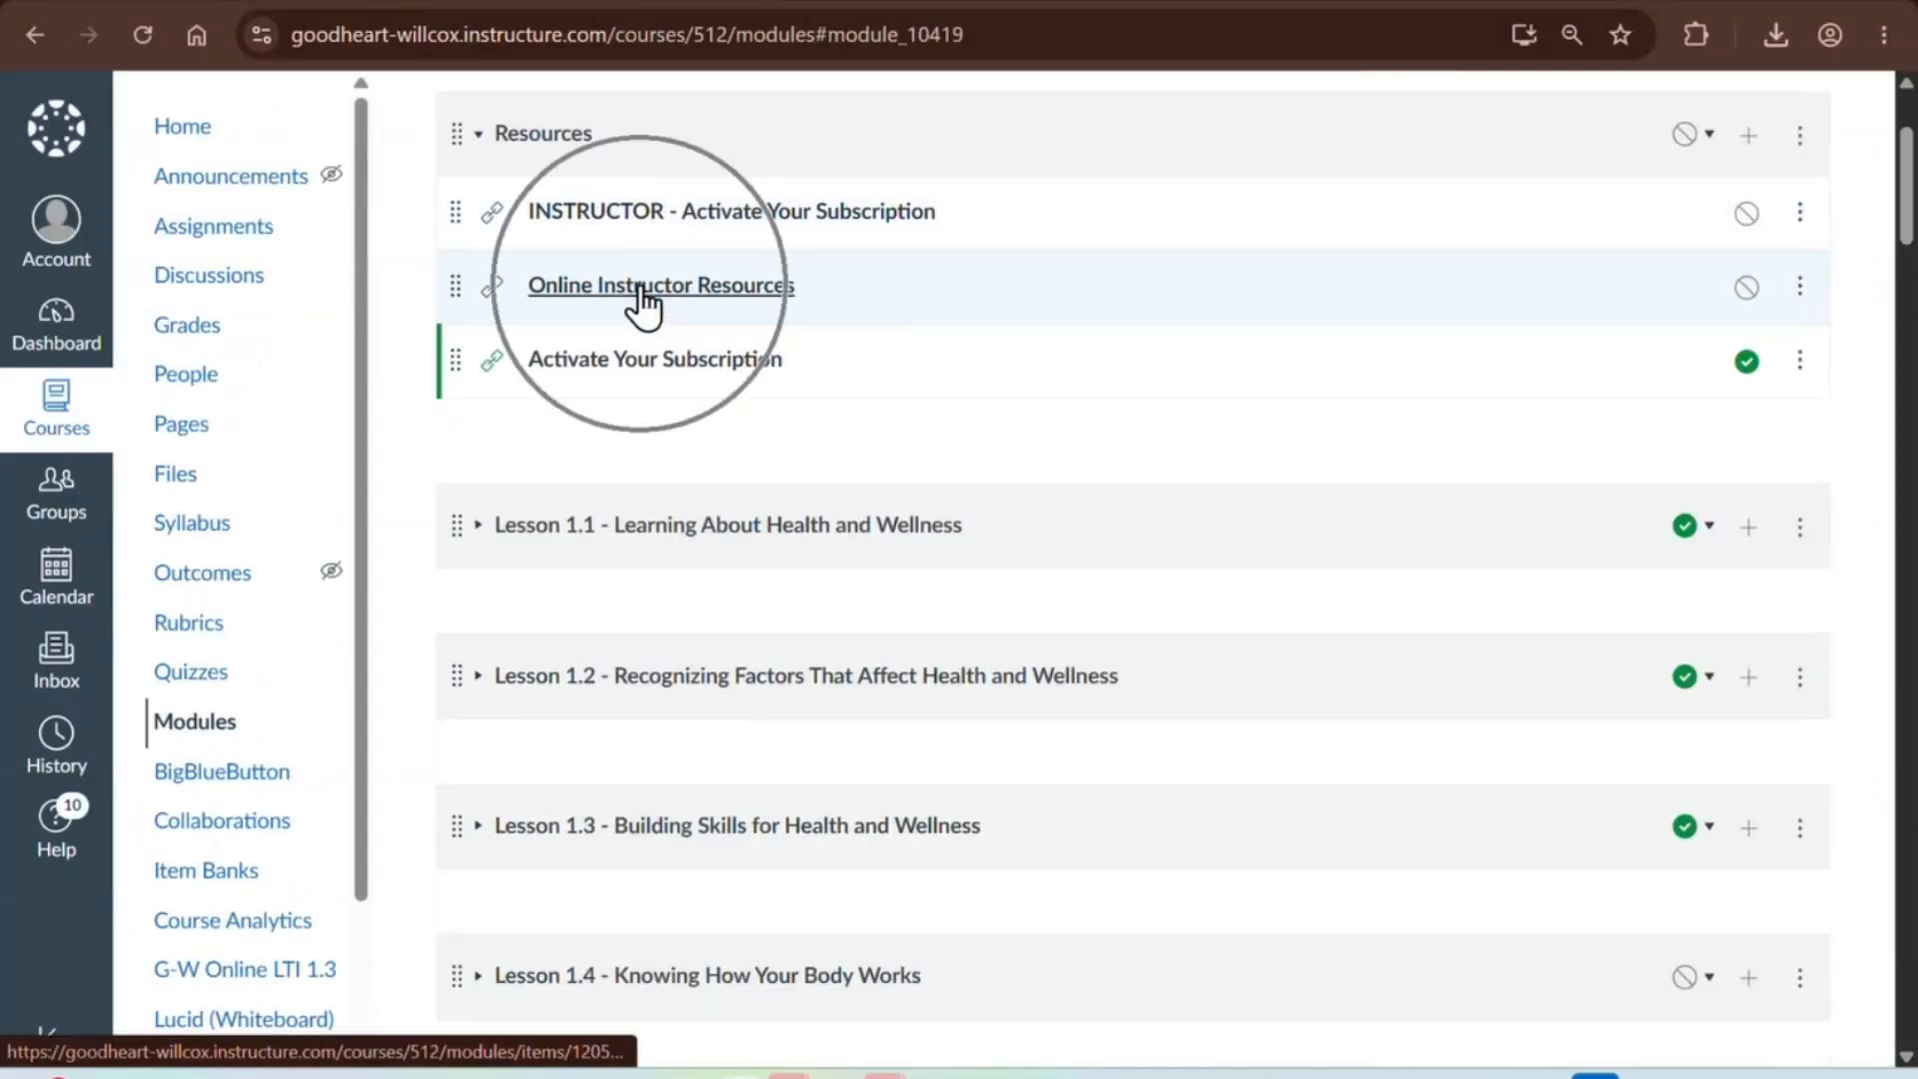
{"action": "left_click", "coordinate": [640, 289]}
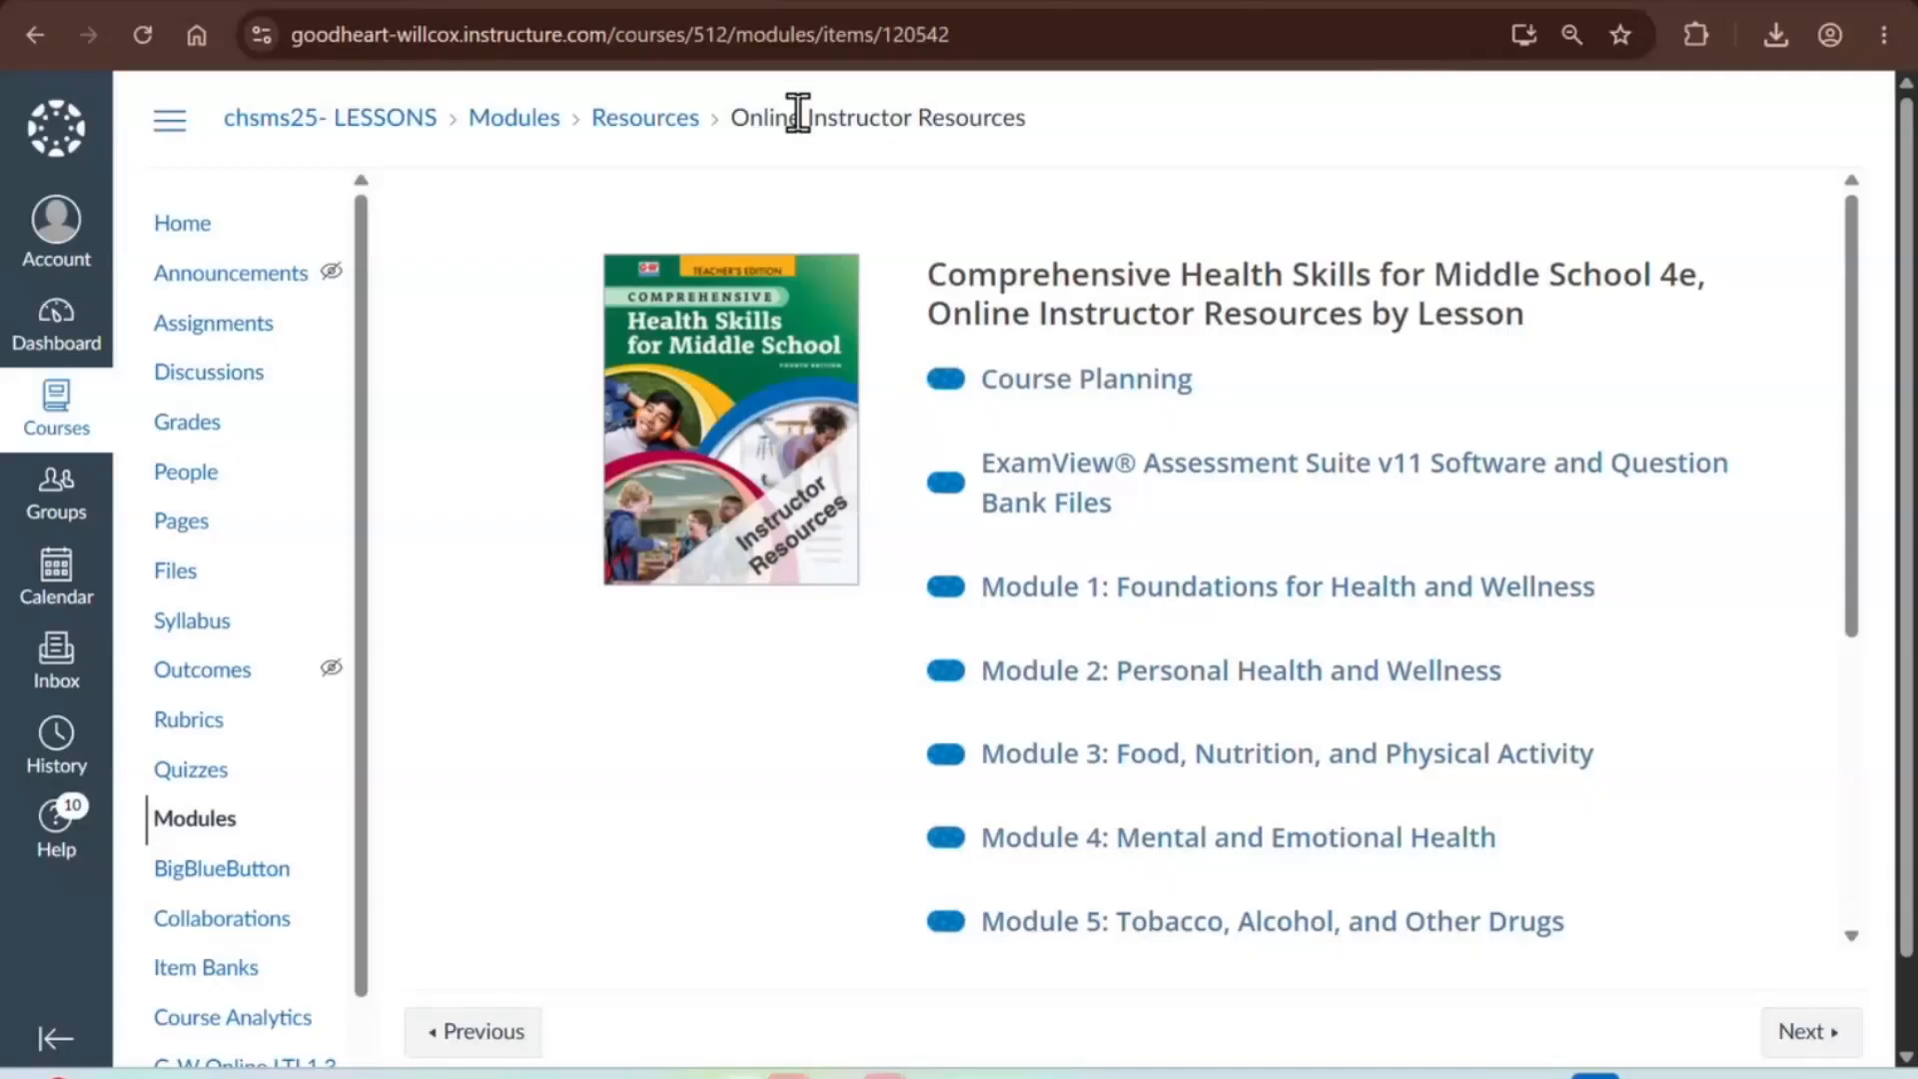
- Return to the Resources module and examine the publish status of its instructor items
{"action": "left_click", "coordinate": [665, 120]}
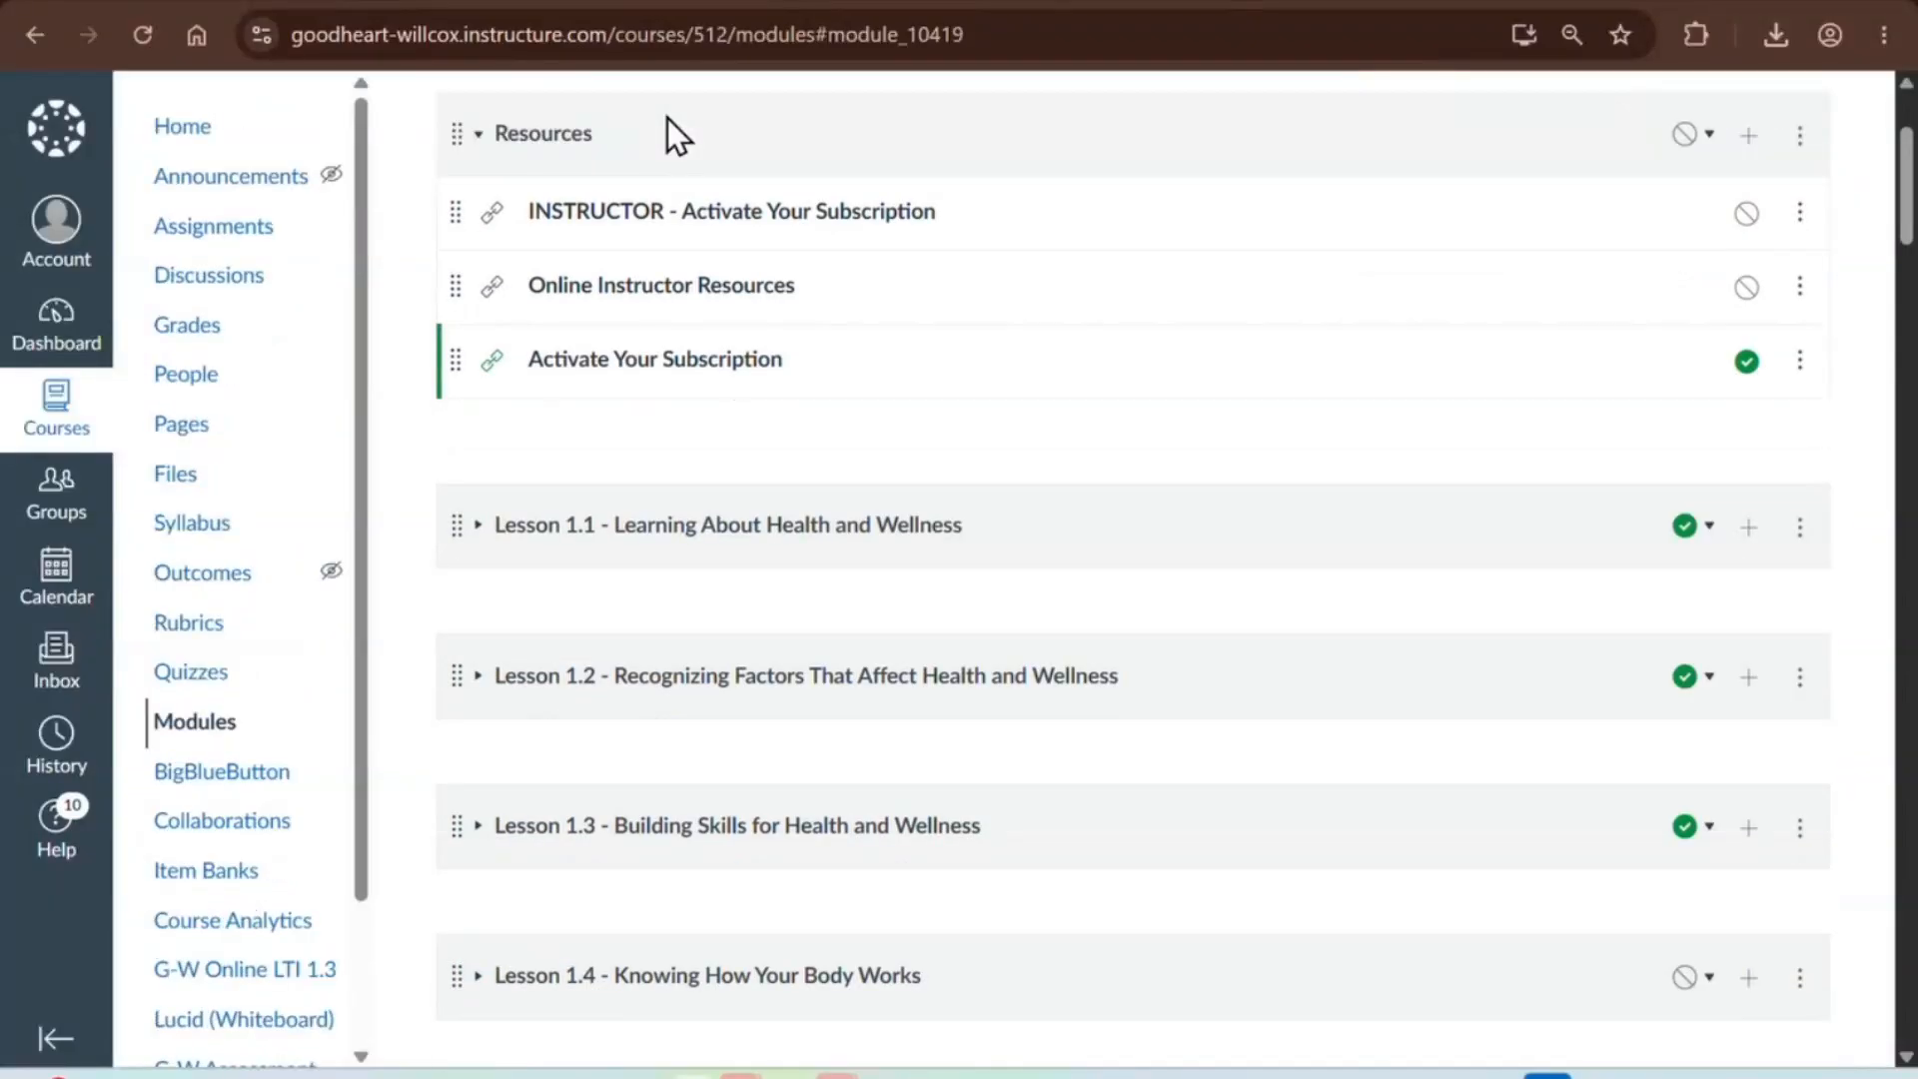
{"action": "left_click", "coordinate": [683, 285]}
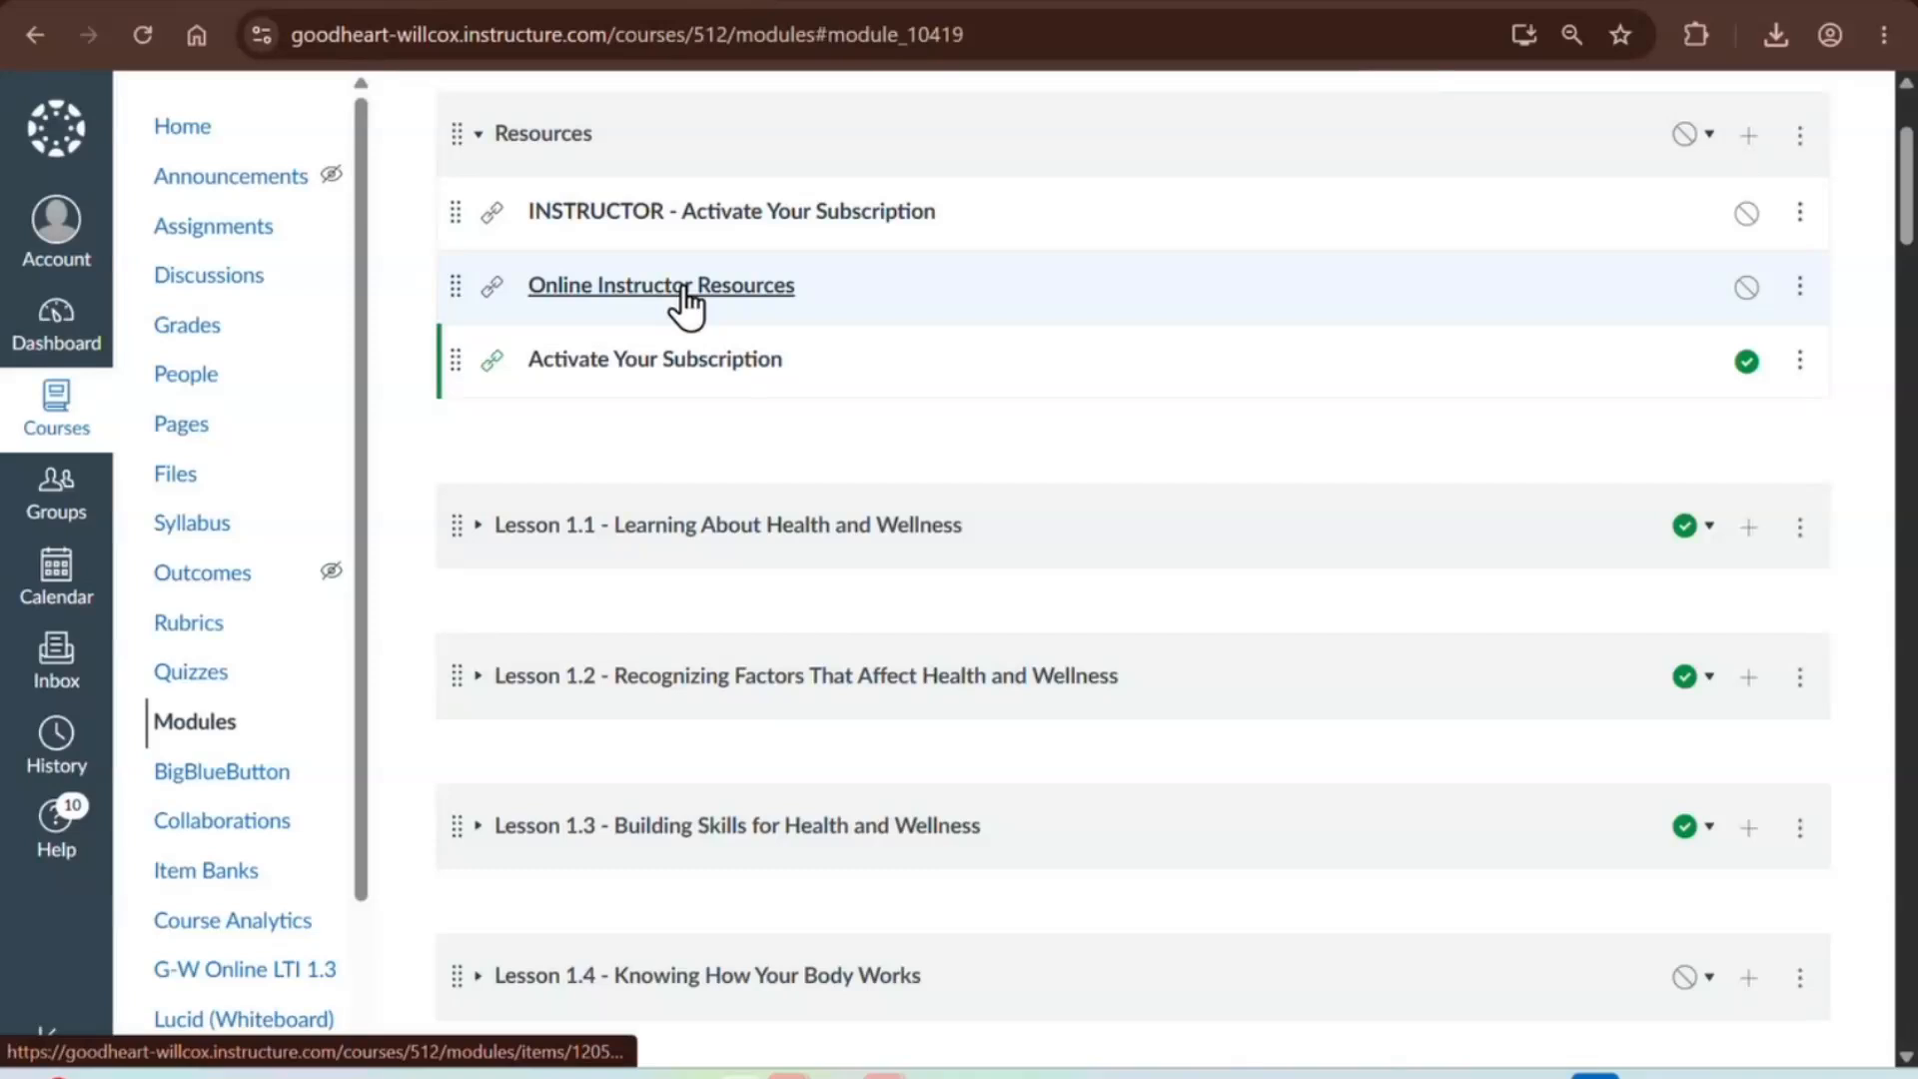
{"action": "left_click", "coordinate": [1705, 228]}
{"action": "left_click", "coordinate": [1715, 278]}
{"action": "key", "text": "ctrl"}
{"action": "key", "text": "ctrl"}
{"action": "key", "text": "ctrl"}
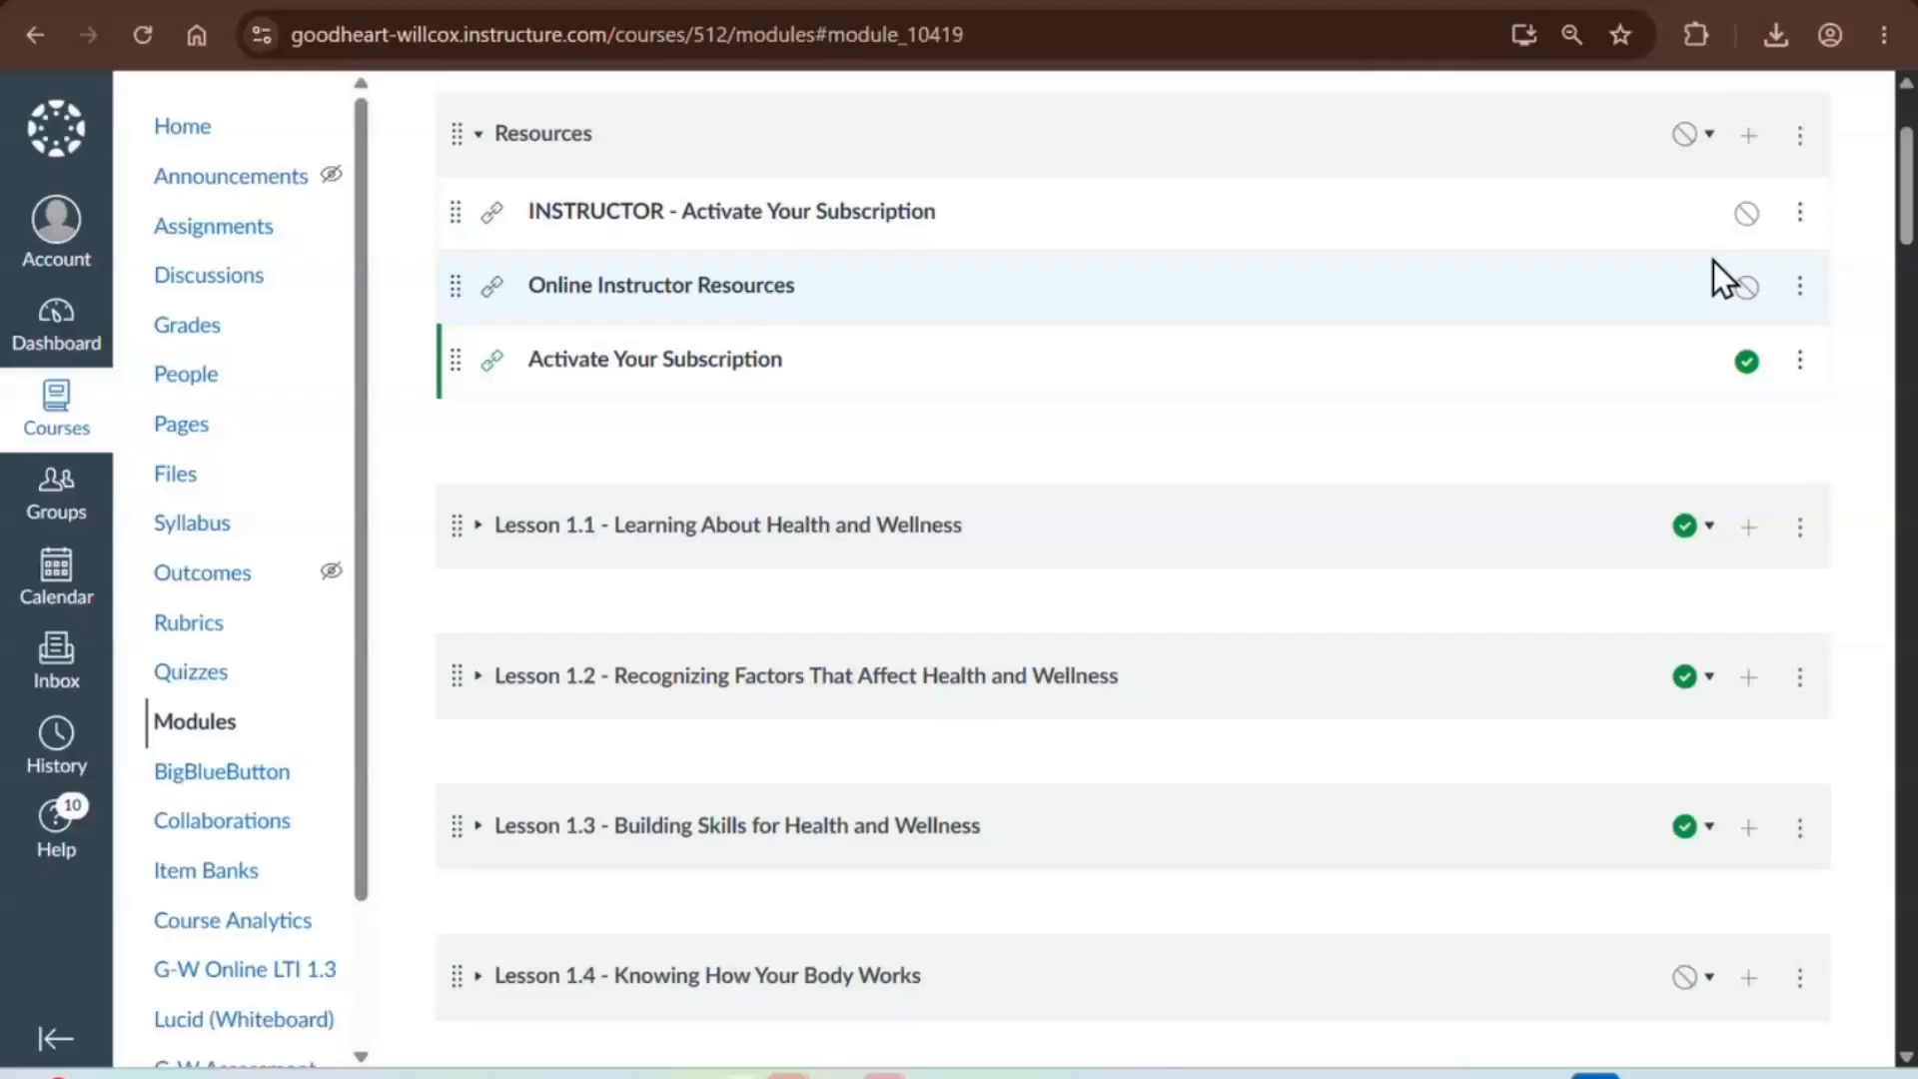
{"action": "key", "text": "ctrl"}
{"action": "key", "text": "ctrl"}
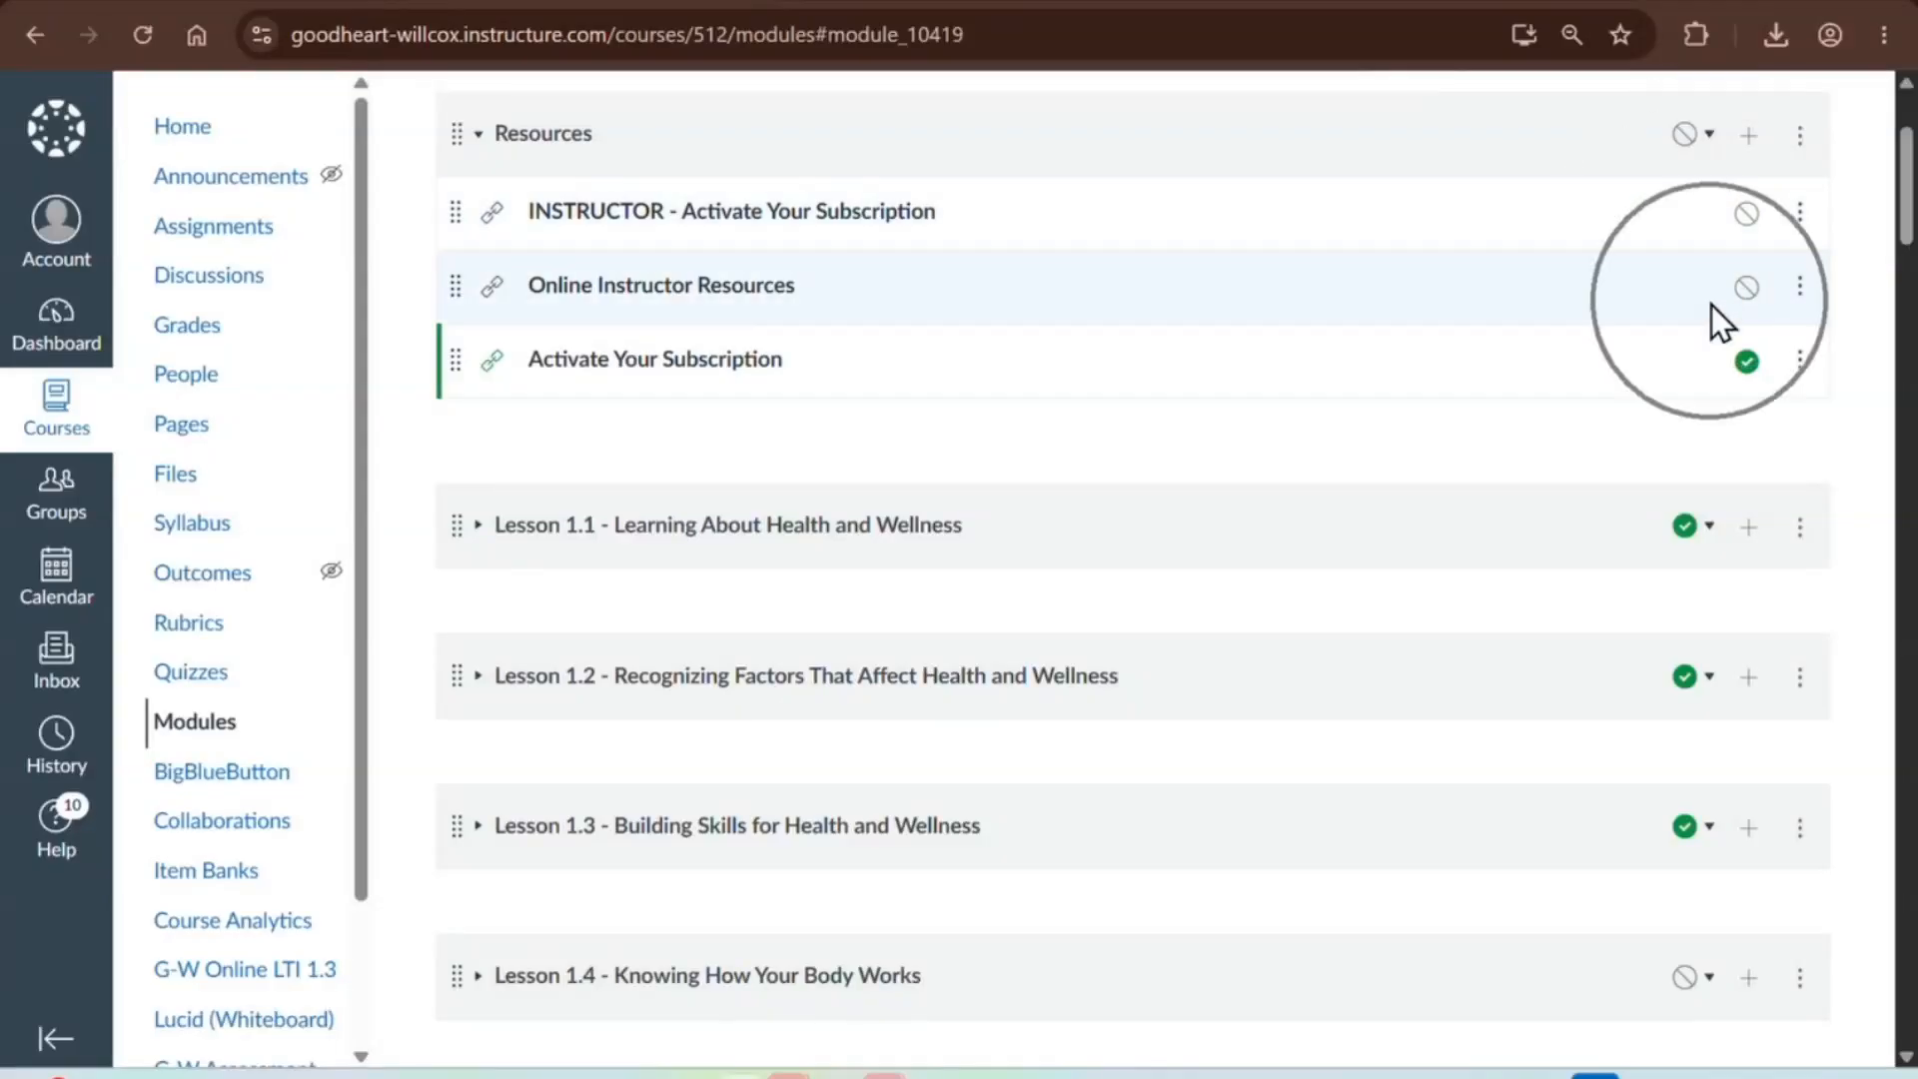
- Publish the INSTRUCTOR - Activate Your Subscription item and set it back to unpublished
{"action": "left_click", "coordinate": [1747, 215]}
{"action": "left_click", "coordinate": [1747, 215]}
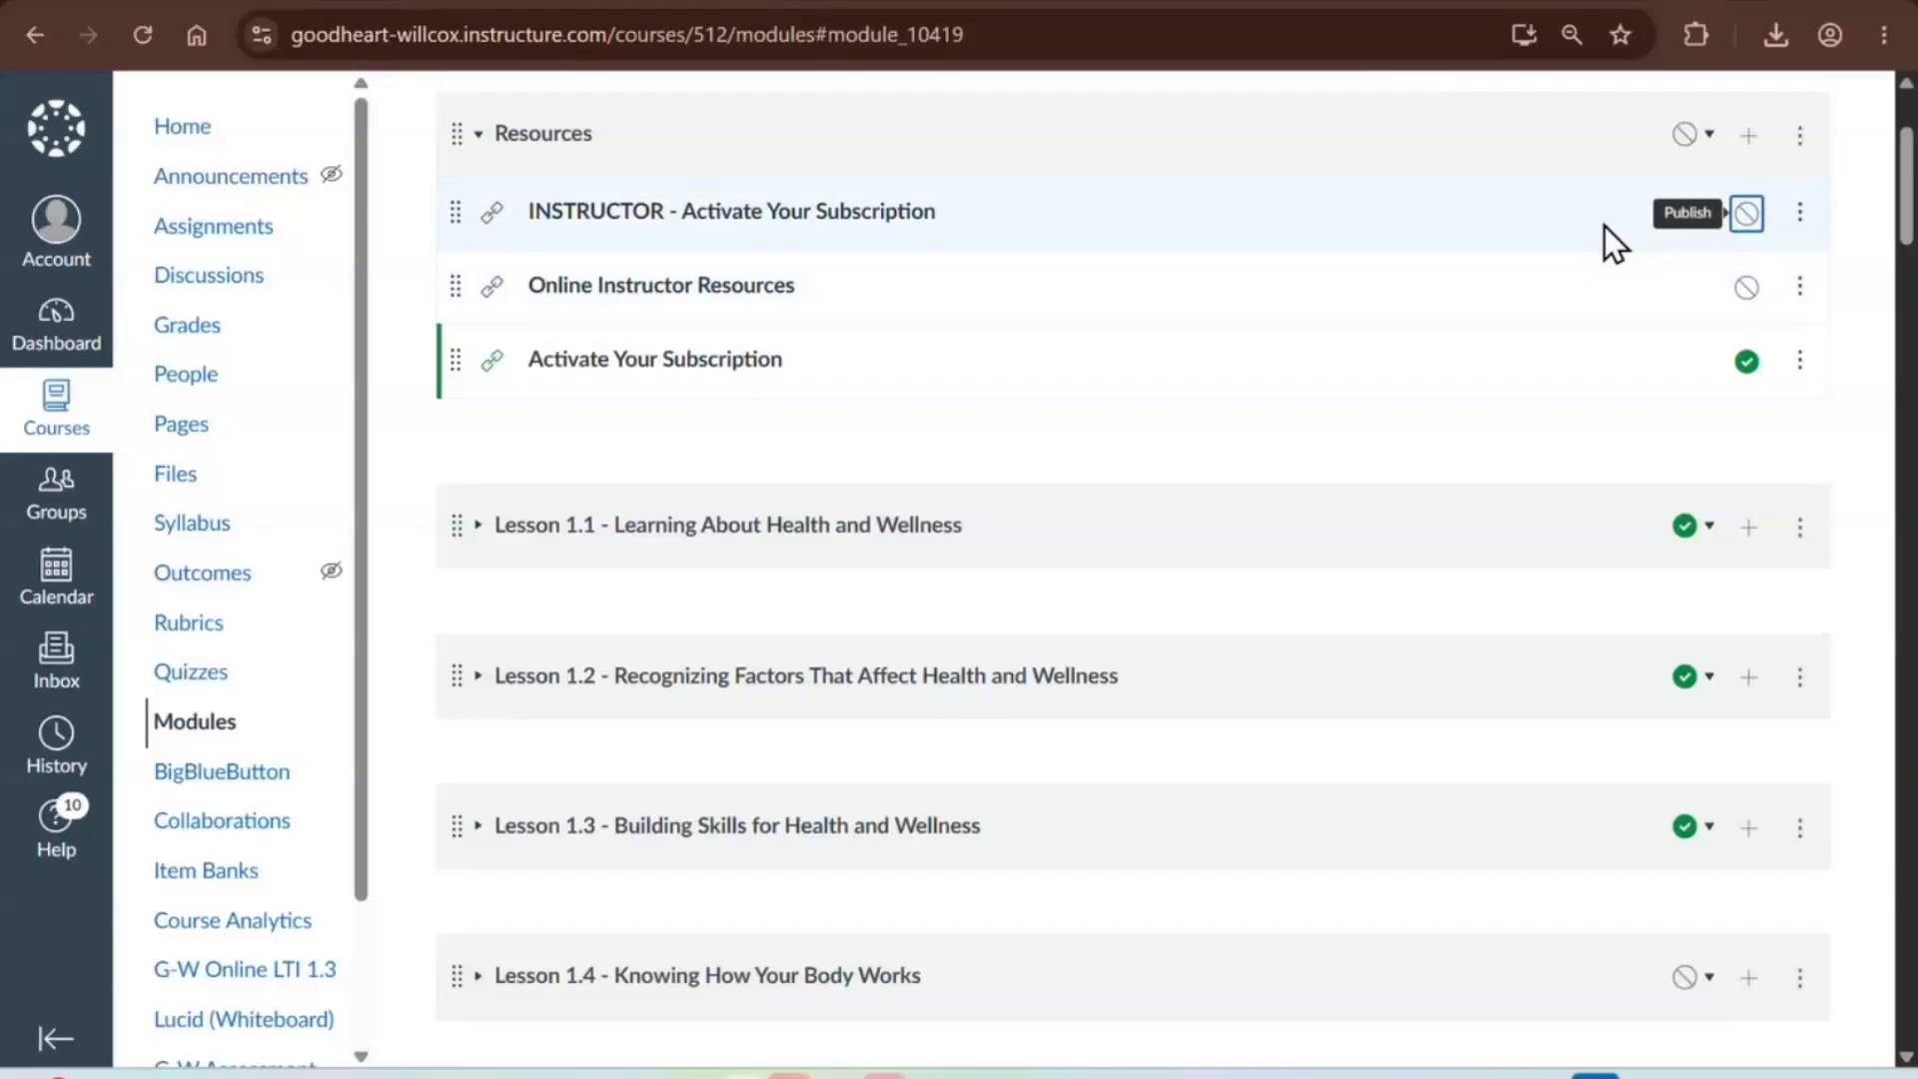
{"action": "key", "text": "ctrl"}
{"action": "key", "text": "ctrl"}
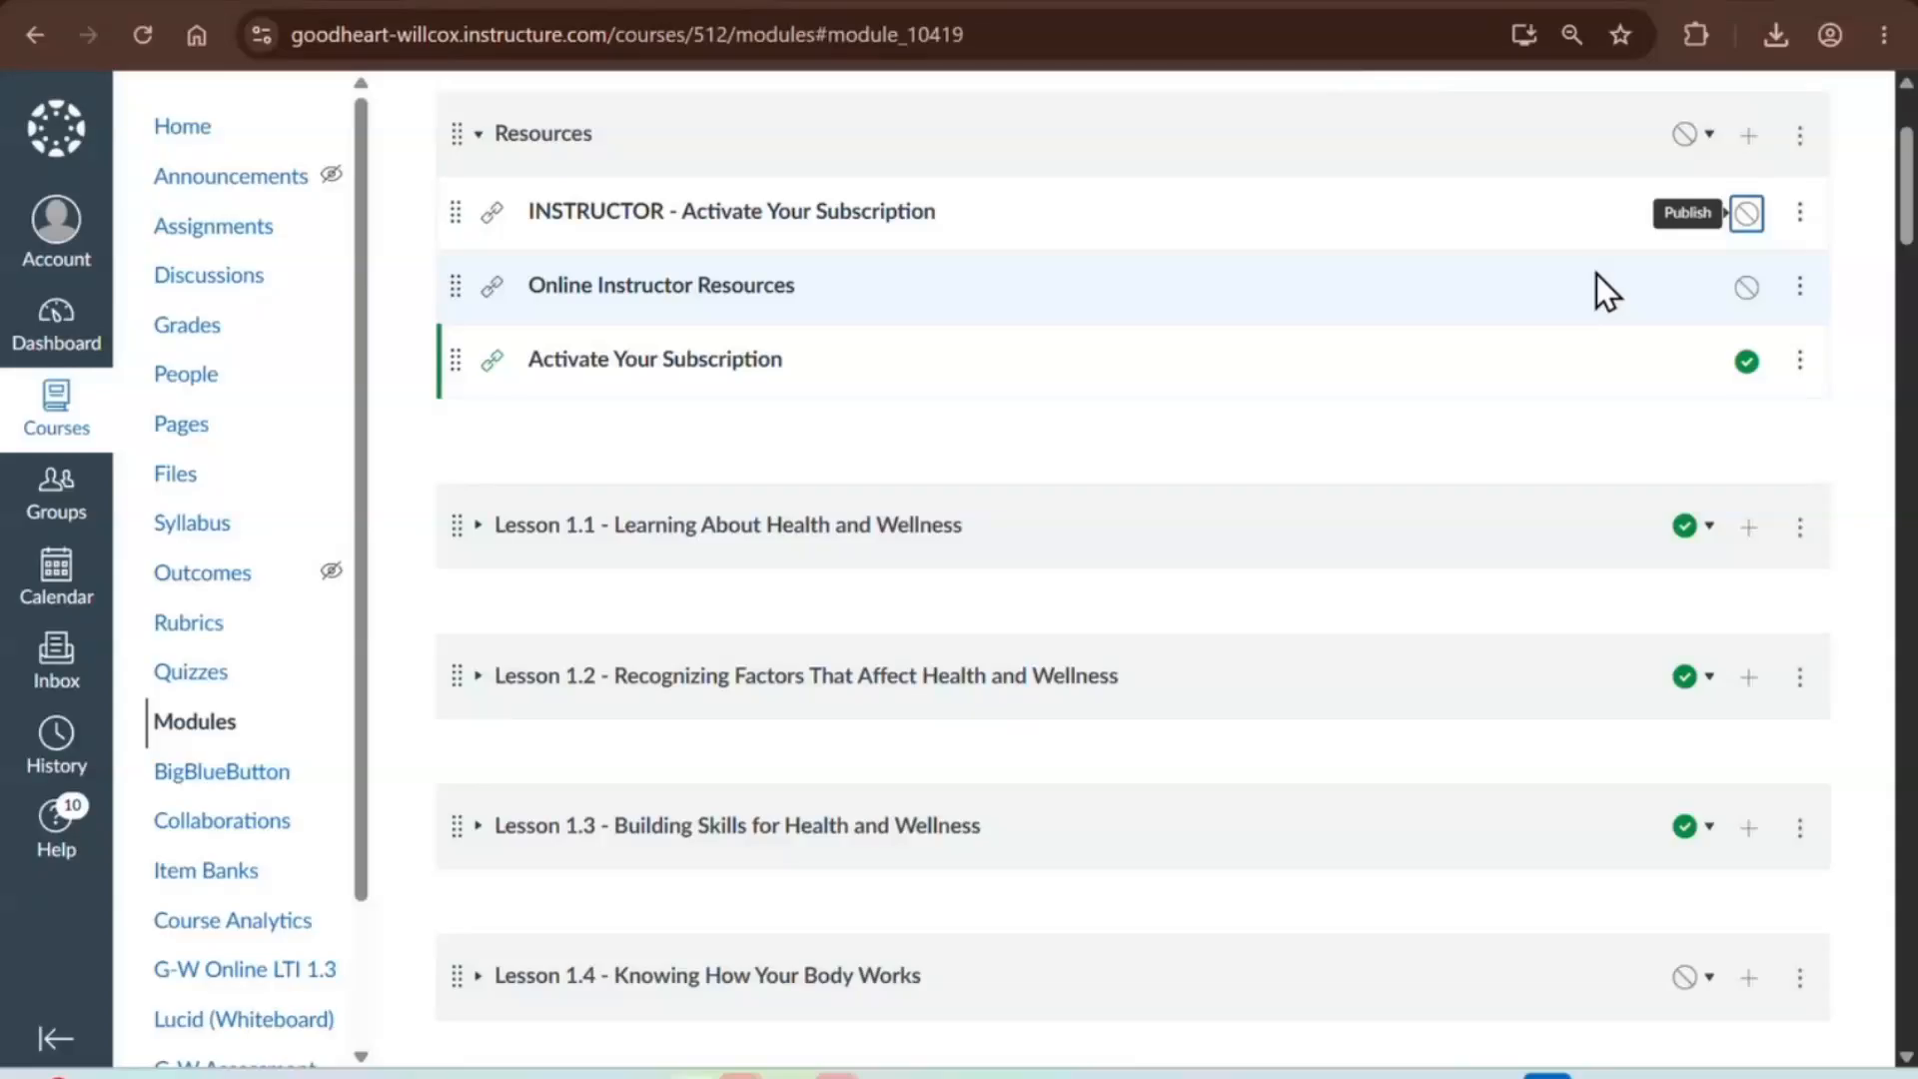
- Publish the Resources module and all its items, but set INSTRUCTOR - Activate Your Subscription and Online Instructor Resources back to unpublished
{"action": "left_click", "coordinate": [1686, 147]}
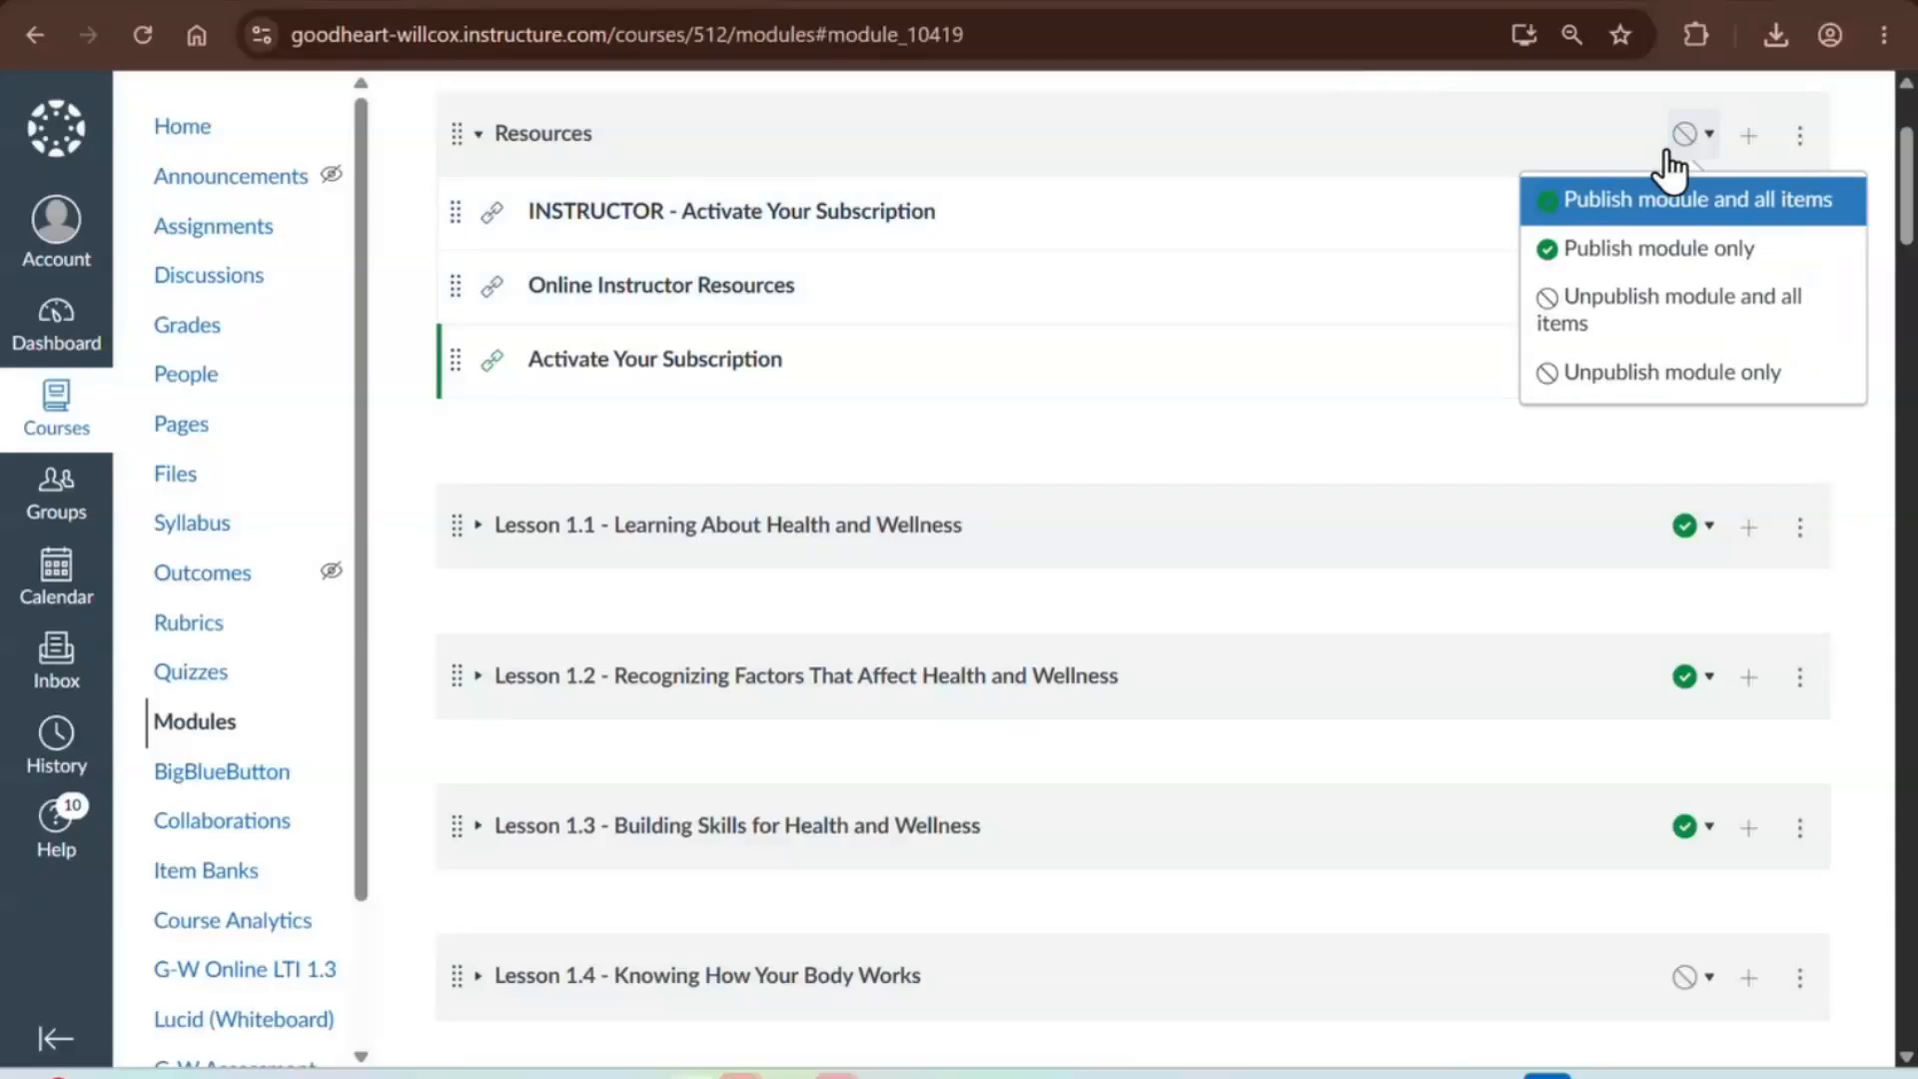
{"action": "left_click", "coordinate": [1633, 199]}
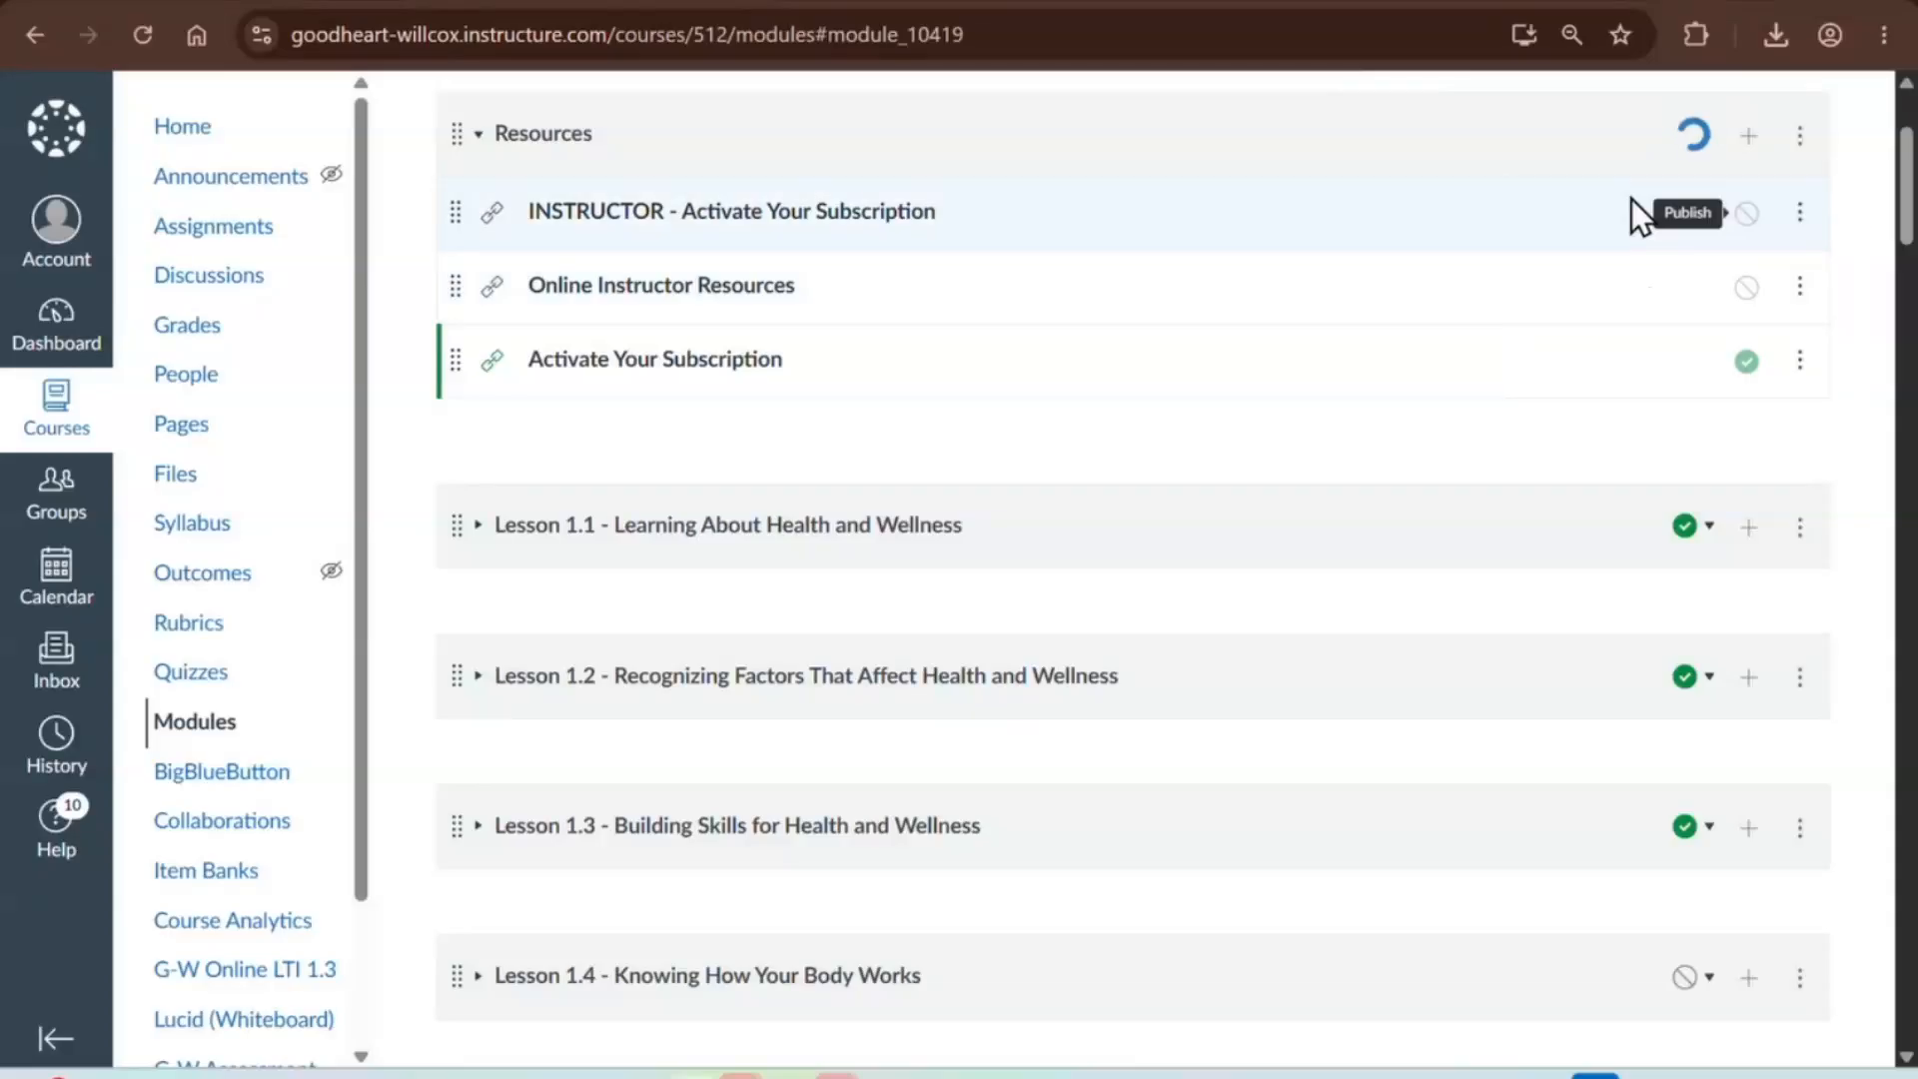
{"action": "left_click", "coordinate": [1746, 290]}
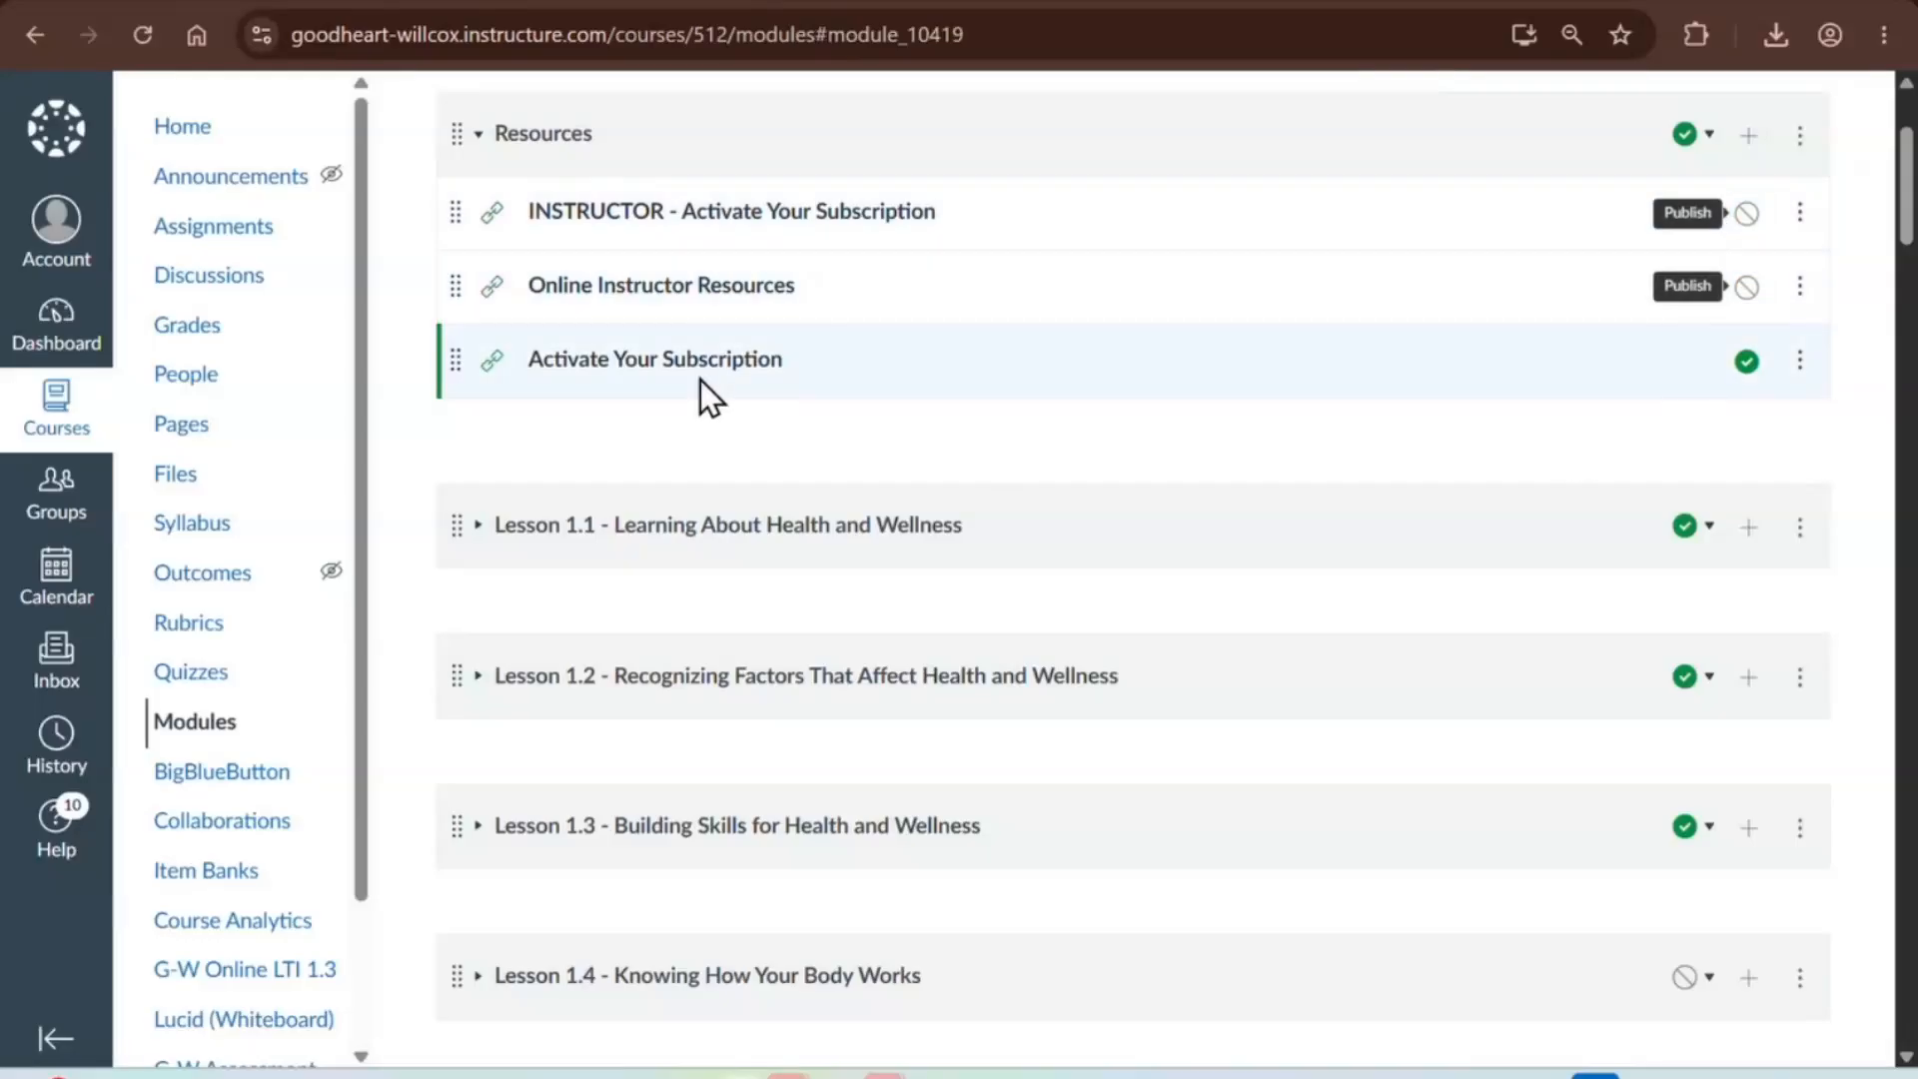
- Examine the publish status of the Resources items and the lesson modules below, including Lesson 1.4
{"action": "key", "text": "ctrl"}
{"action": "key", "text": "ctrl"}
{"action": "key", "text": "ctrl"}
{"action": "key", "text": "ctrl"}
{"action": "key", "text": "ctrl"}
{"action": "scroll", "coordinate": [700, 380], "scroll_direction": "down", "scroll_amount": 2}
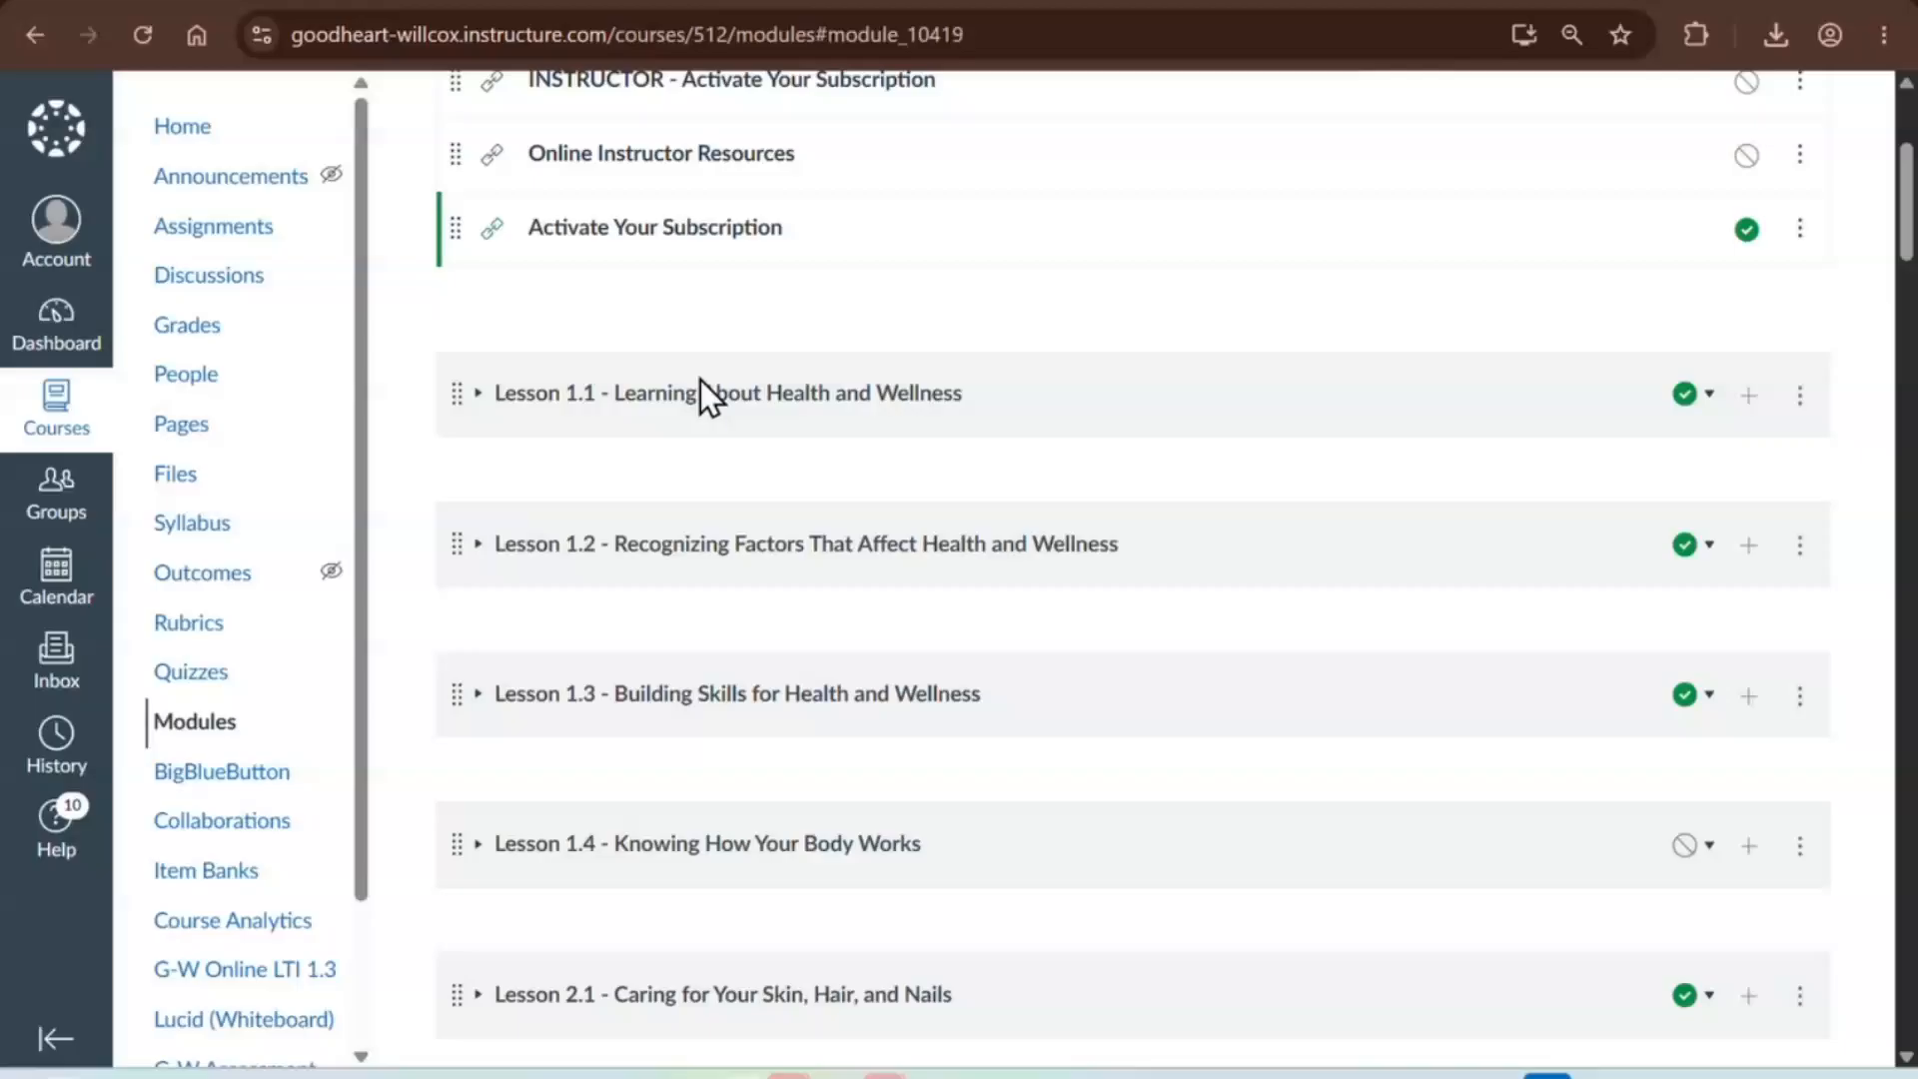
{"action": "left_click", "coordinate": [1678, 861]}
{"action": "scroll", "coordinate": [1338, 825], "scroll_direction": "up", "scroll_amount": 1}
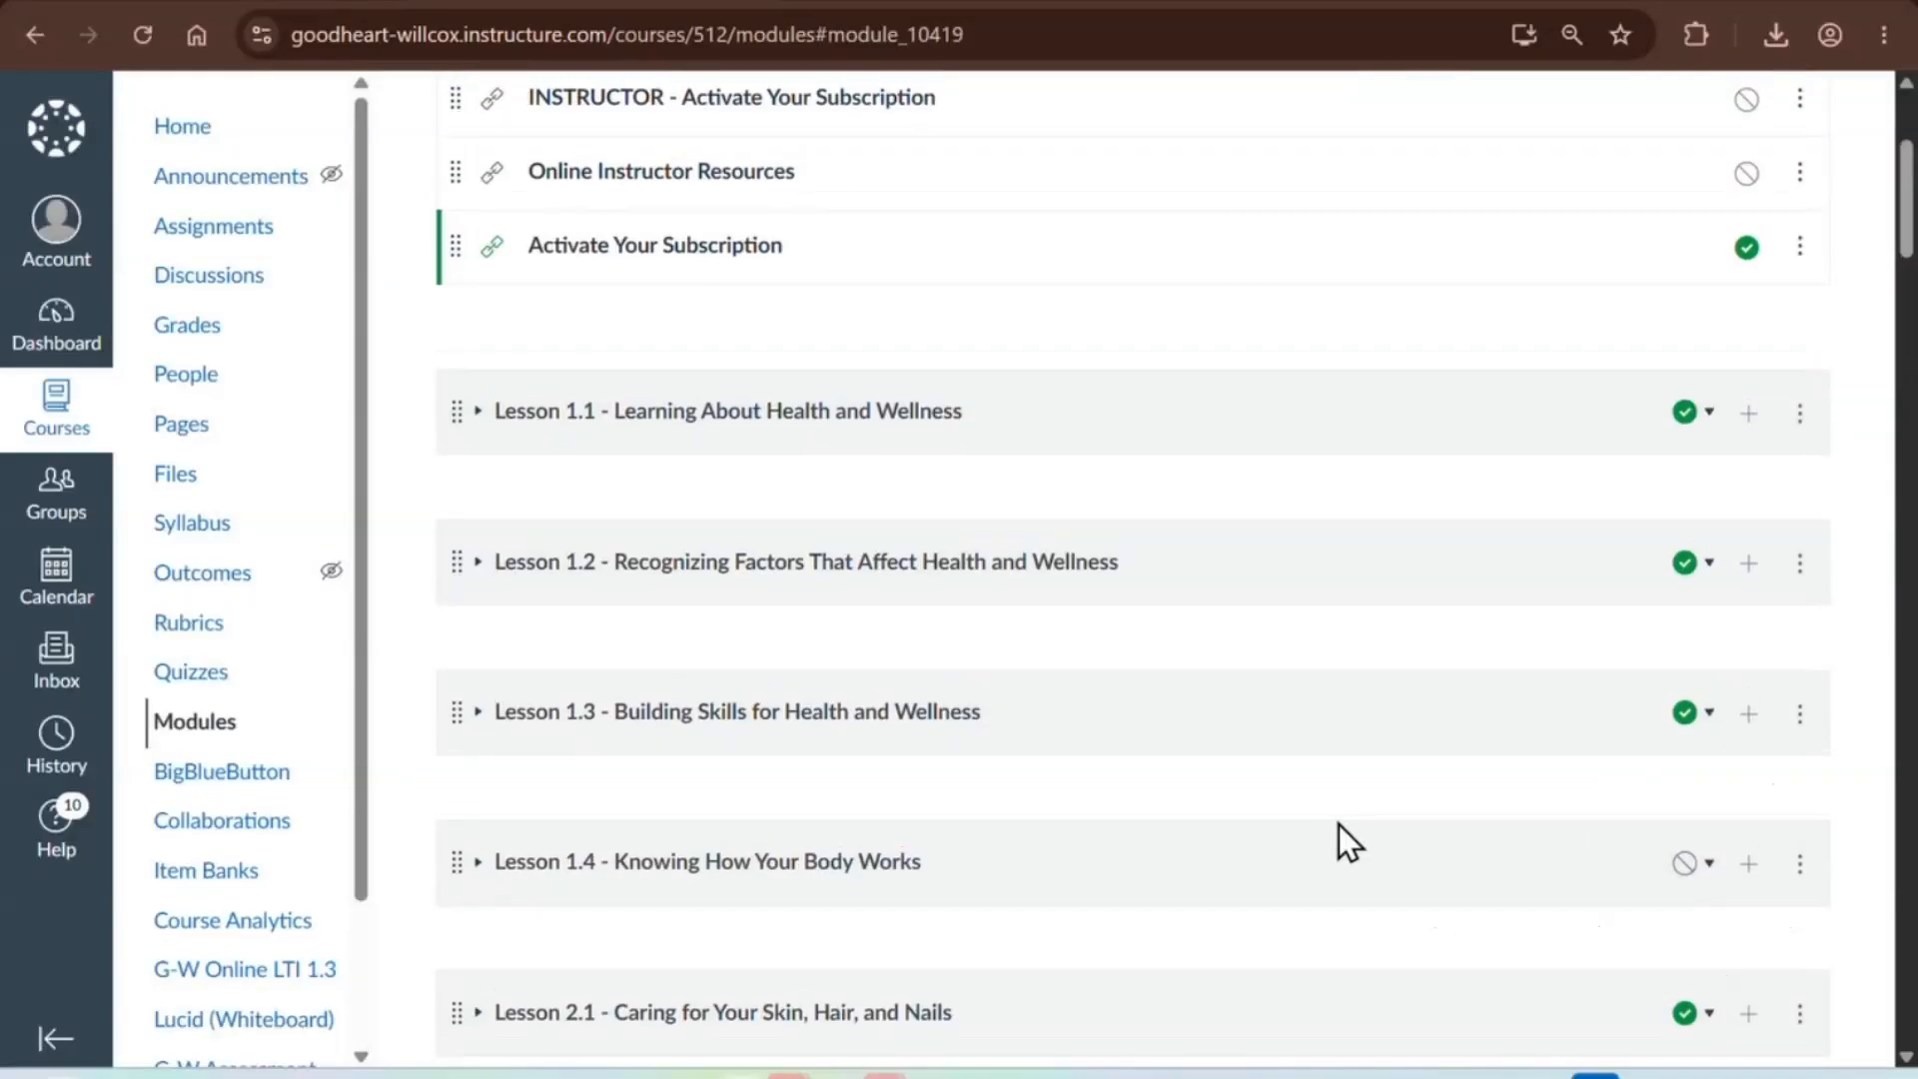
{"action": "scroll", "coordinate": [1339, 824], "scroll_direction": "up", "scroll_amount": 1}
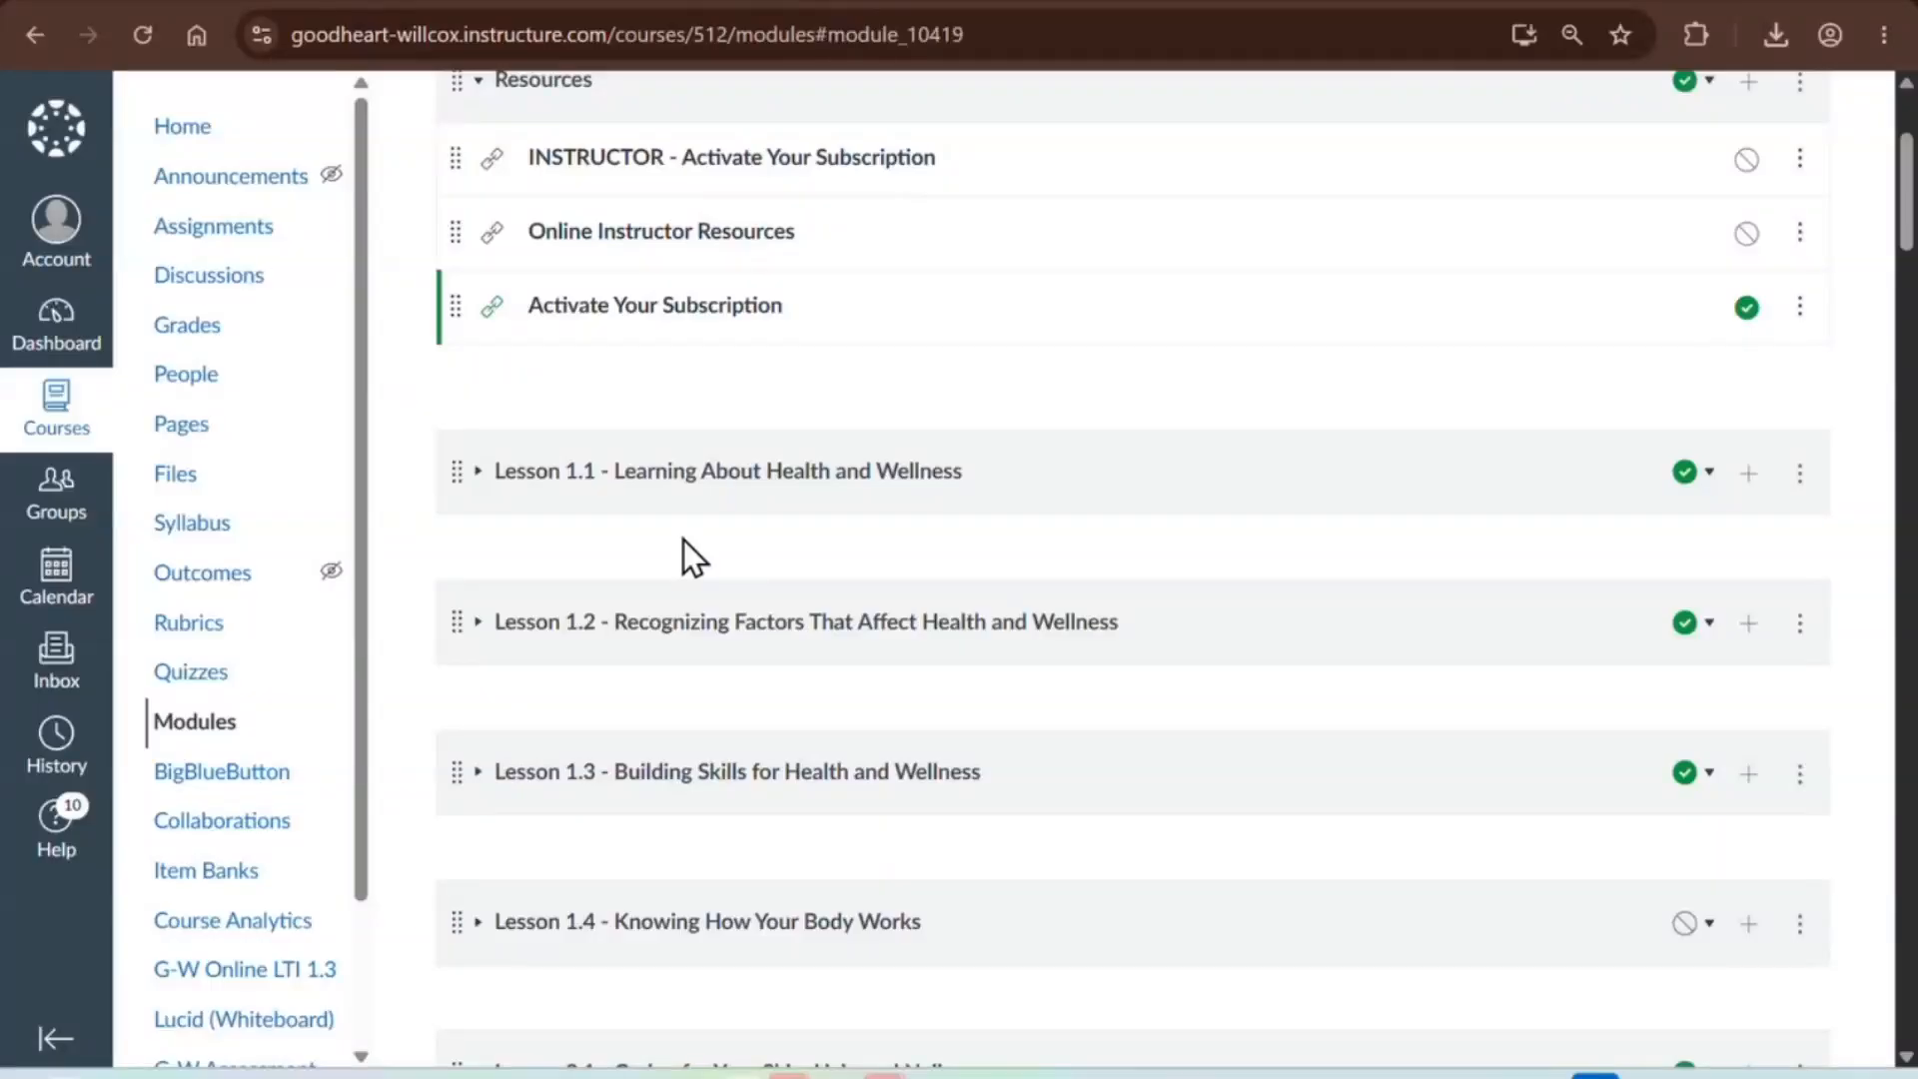
{"action": "scroll", "coordinate": [683, 541], "scroll_direction": "up", "scroll_amount": 2}
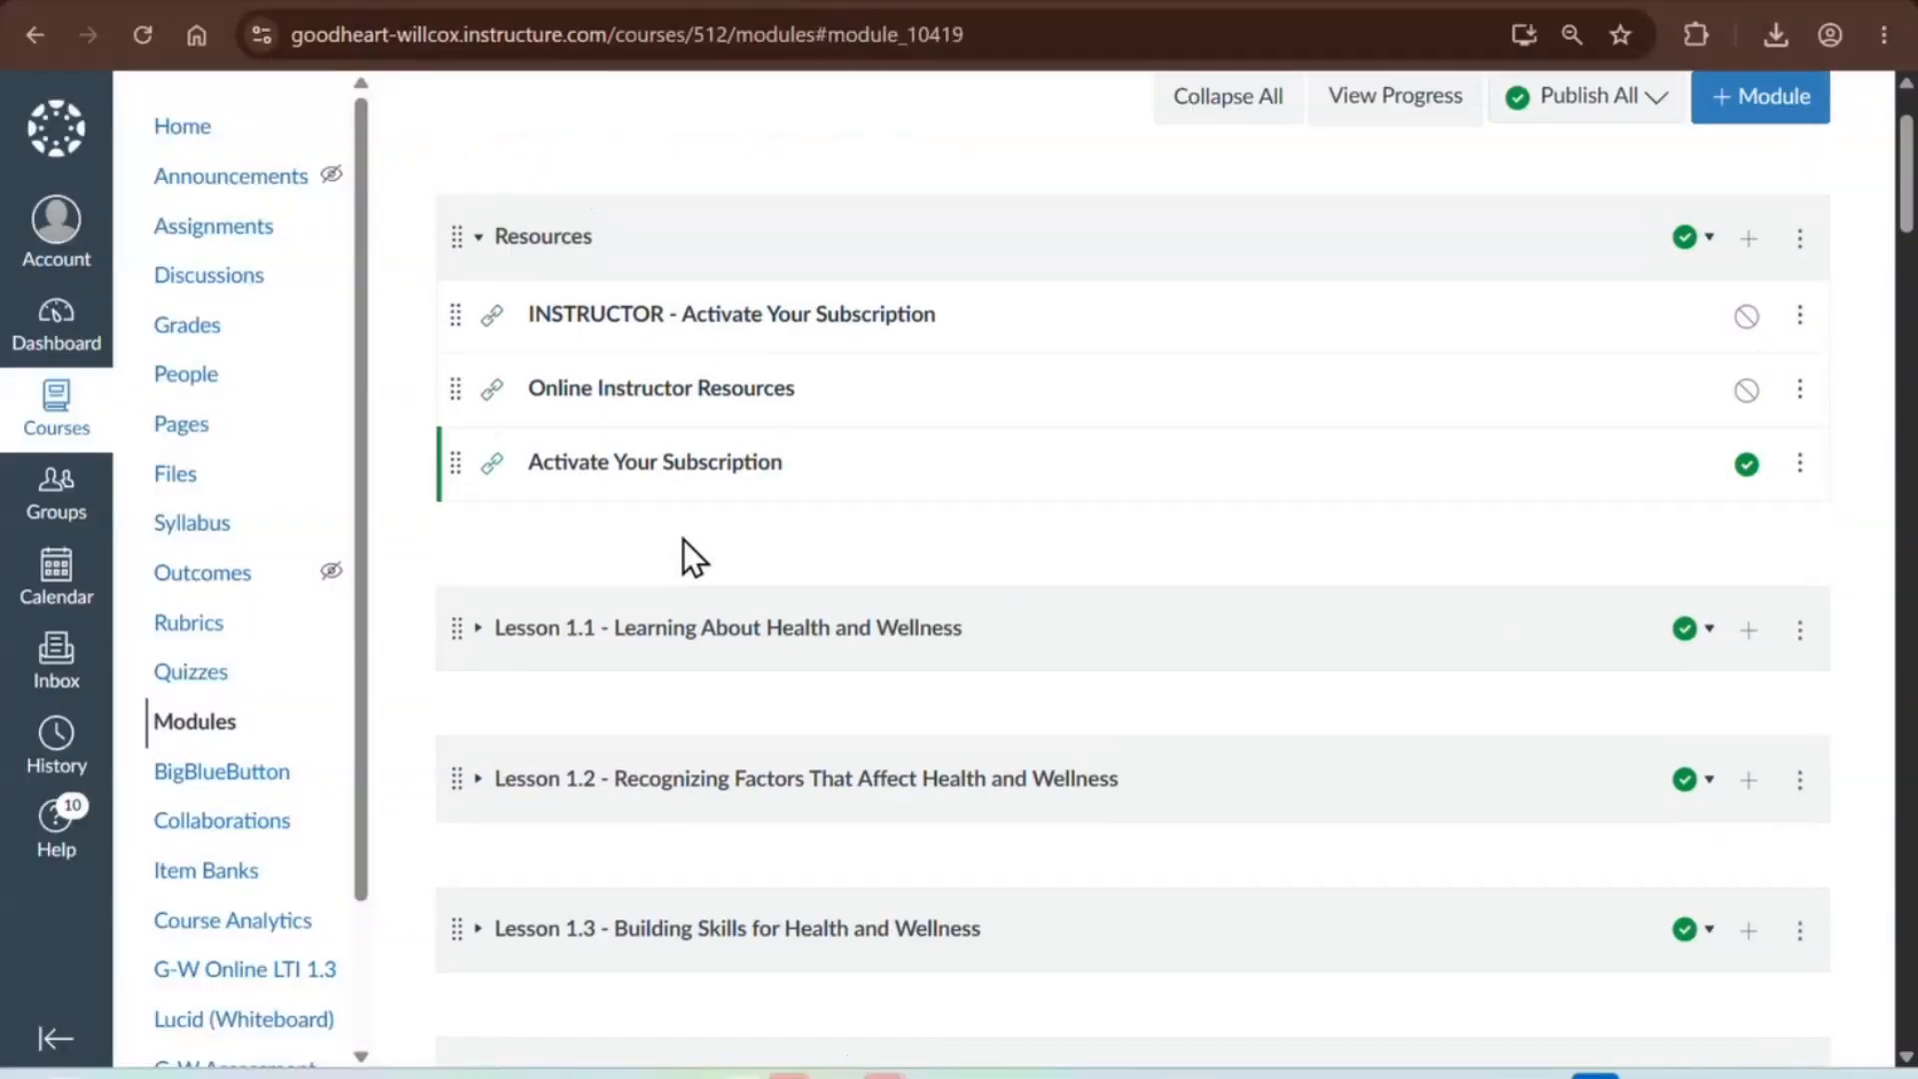
- Toggle the publish status of Activate Your Subscription in the Resources module and leave it unpublished
{"action": "left_click", "coordinate": [1747, 464]}
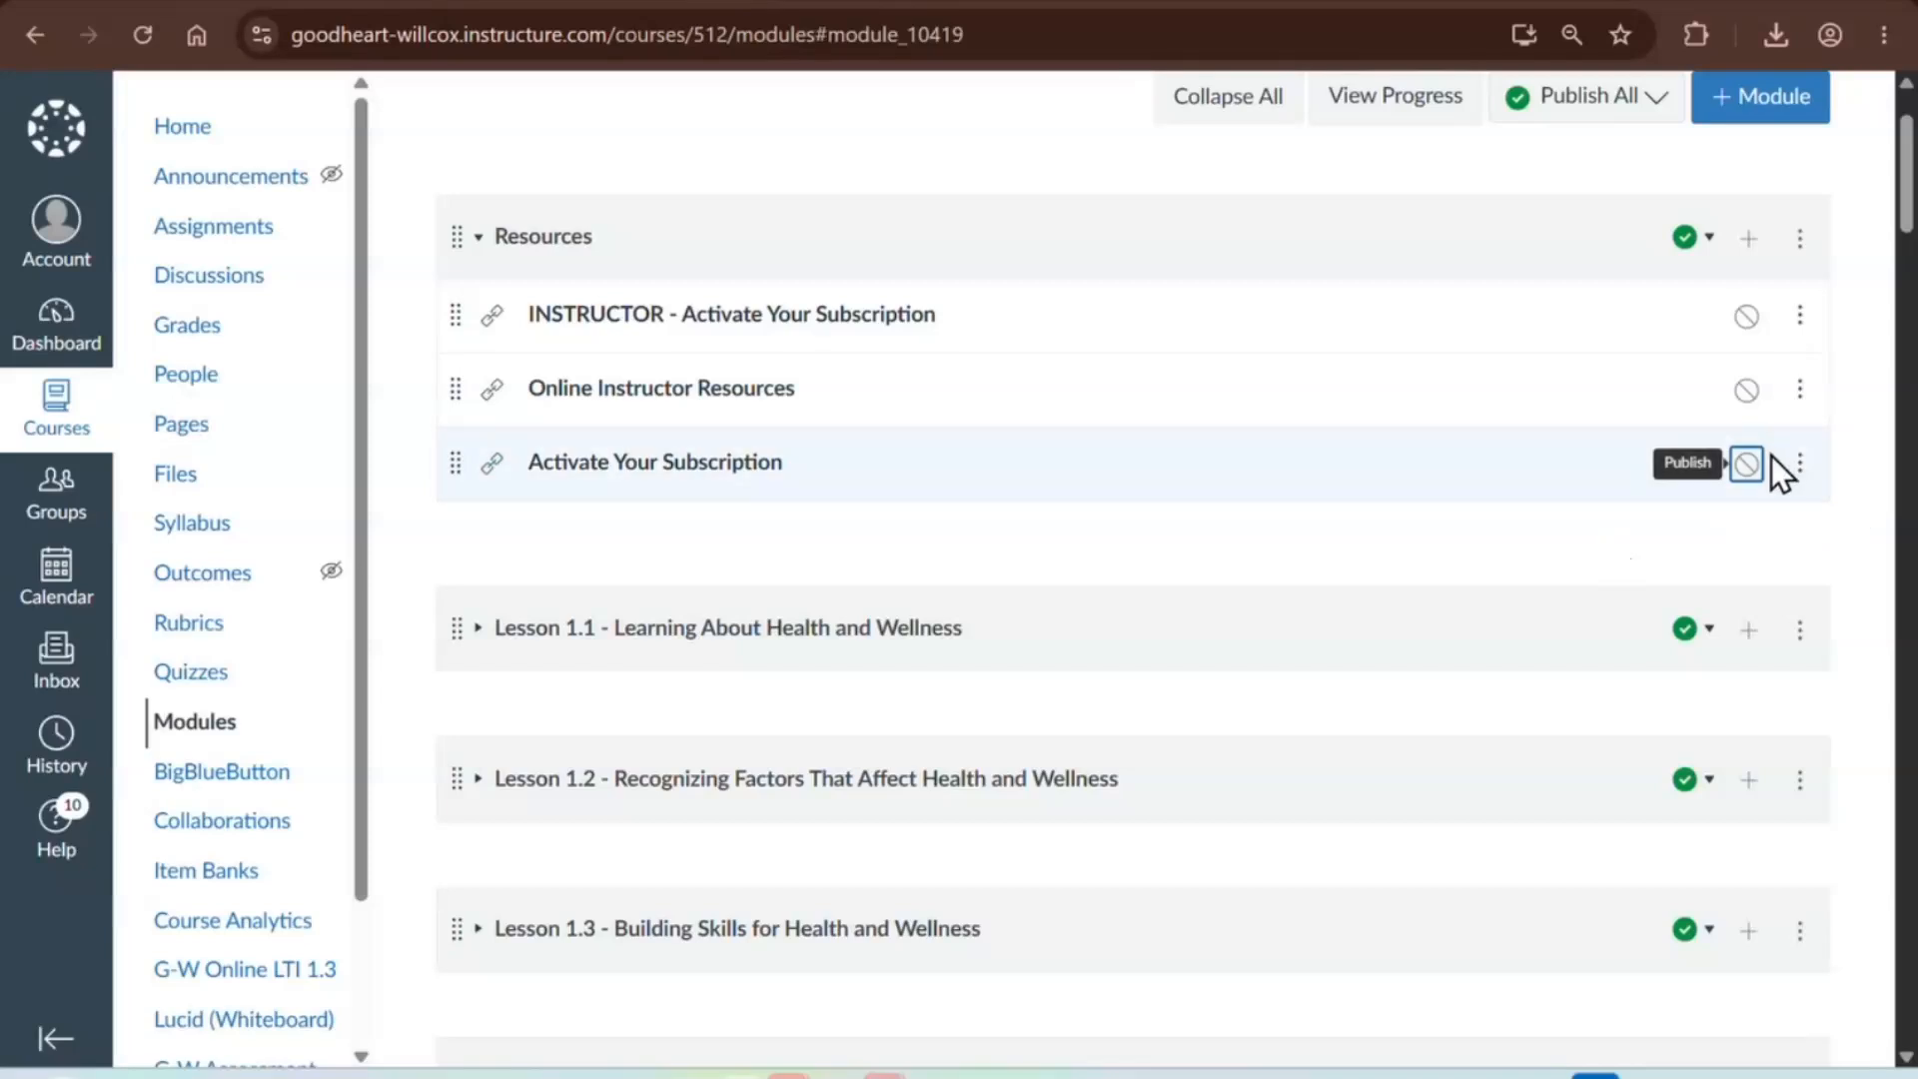
{"action": "left_click", "coordinate": [1746, 464]}
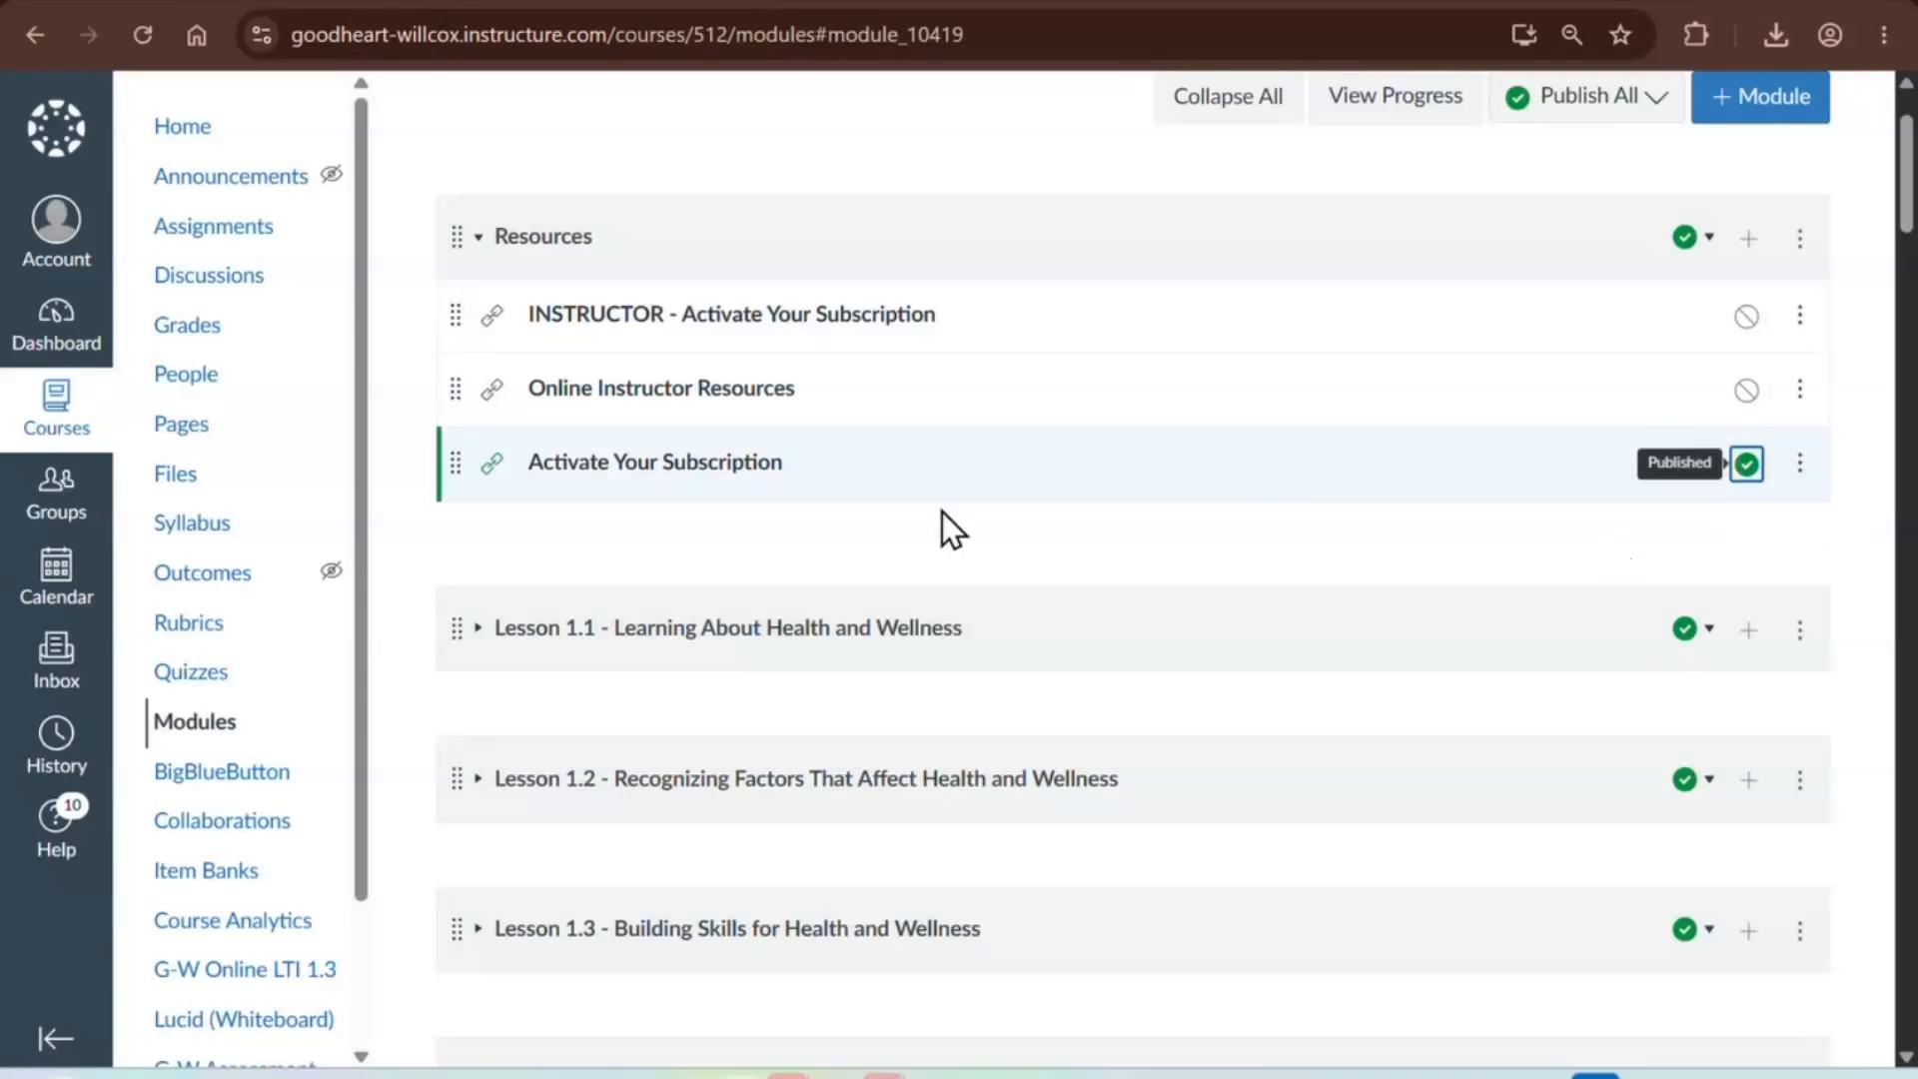
{"action": "left_click", "coordinate": [1744, 468]}
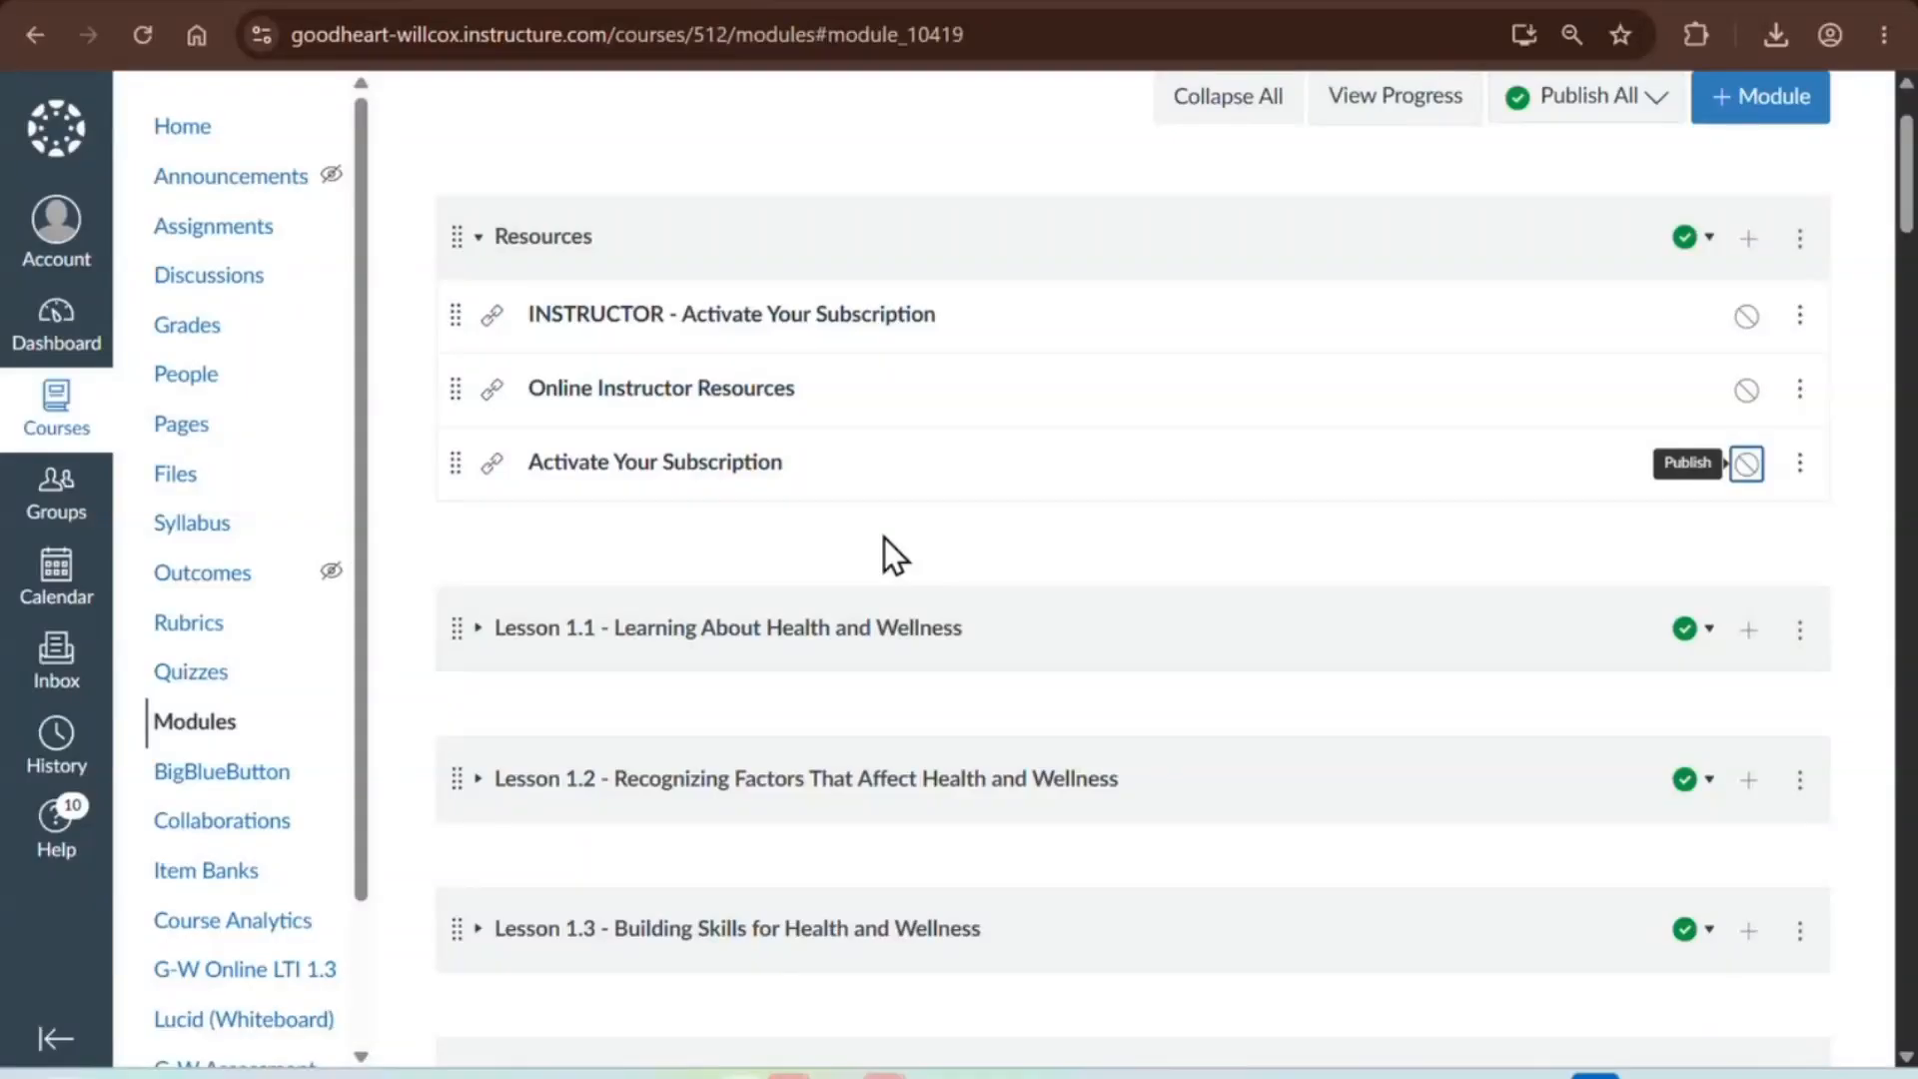
- Expand Lesson 1.3 - Building Skills for Health and Wellness and review its textbook, activity and assessment items
{"action": "scroll", "coordinate": [885, 538], "scroll_direction": "down", "scroll_amount": 3}
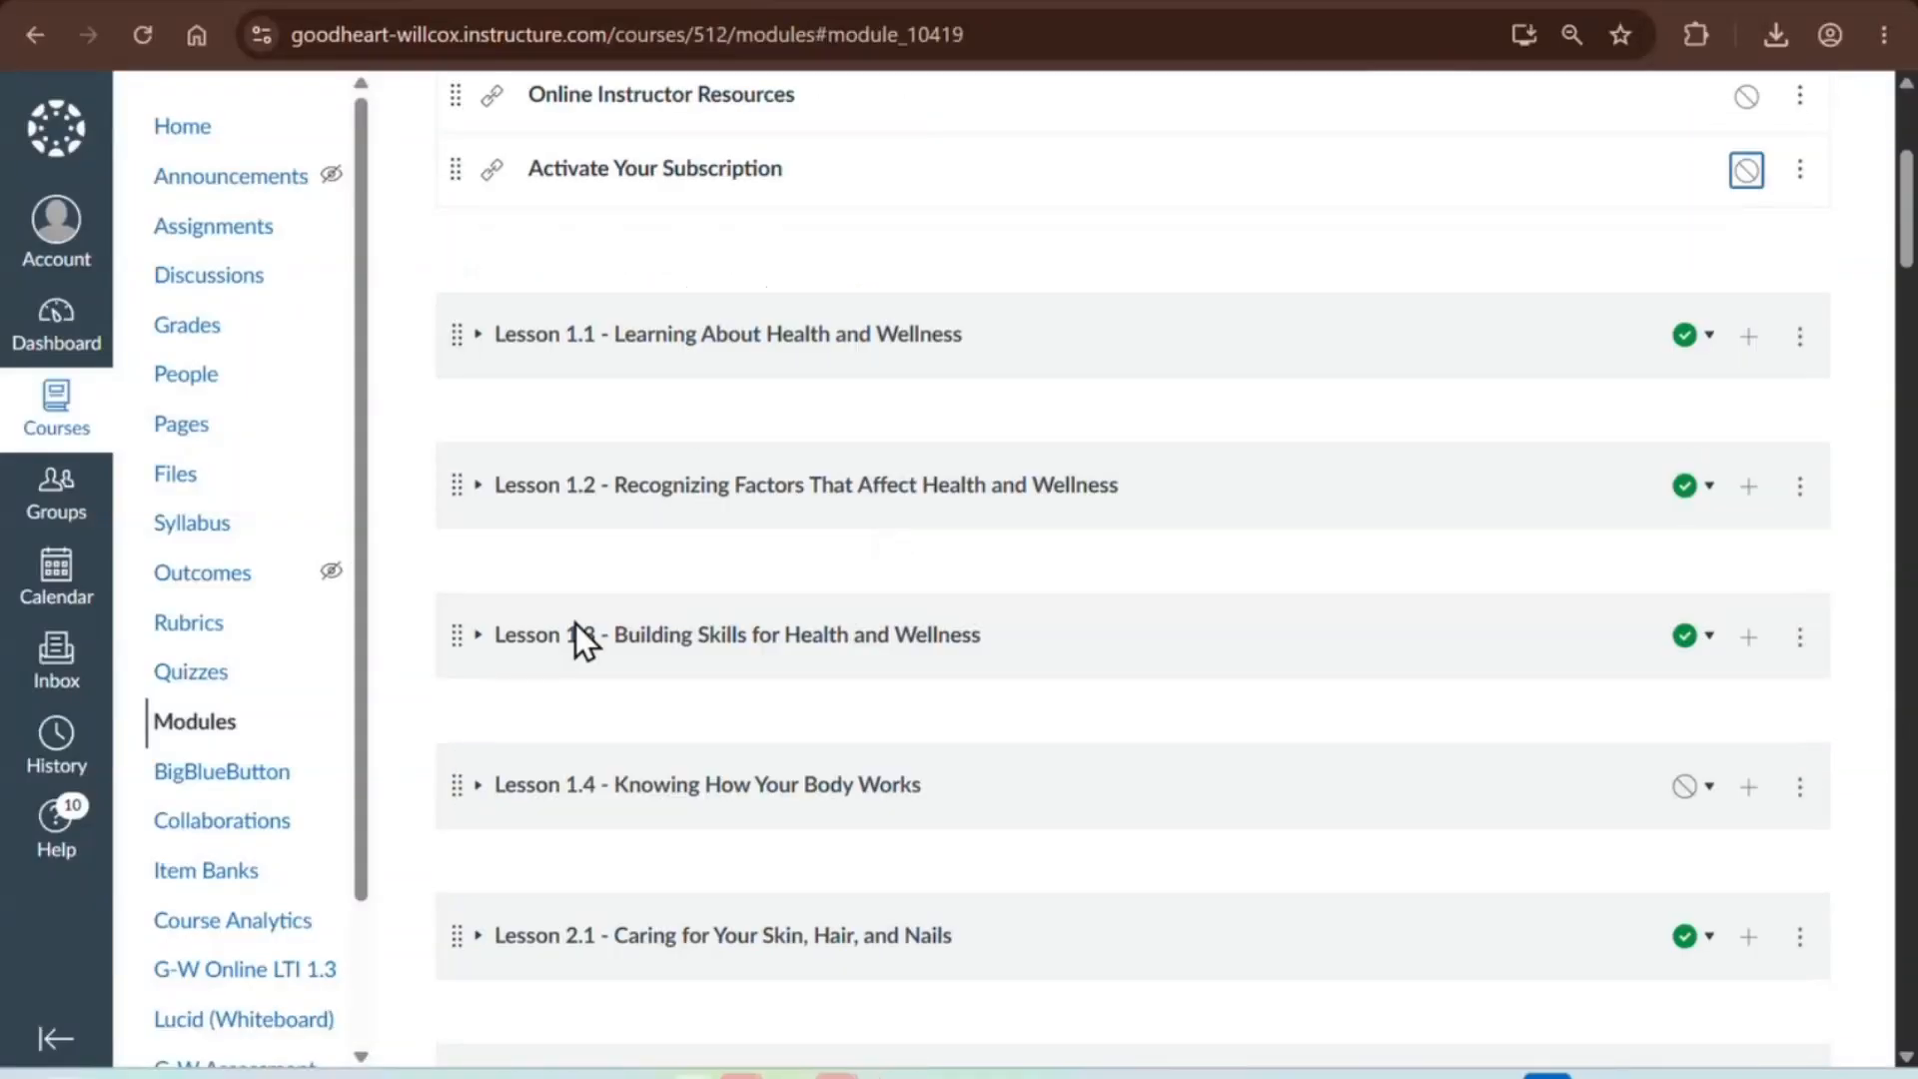
{"action": "left_click", "coordinate": [479, 637]}
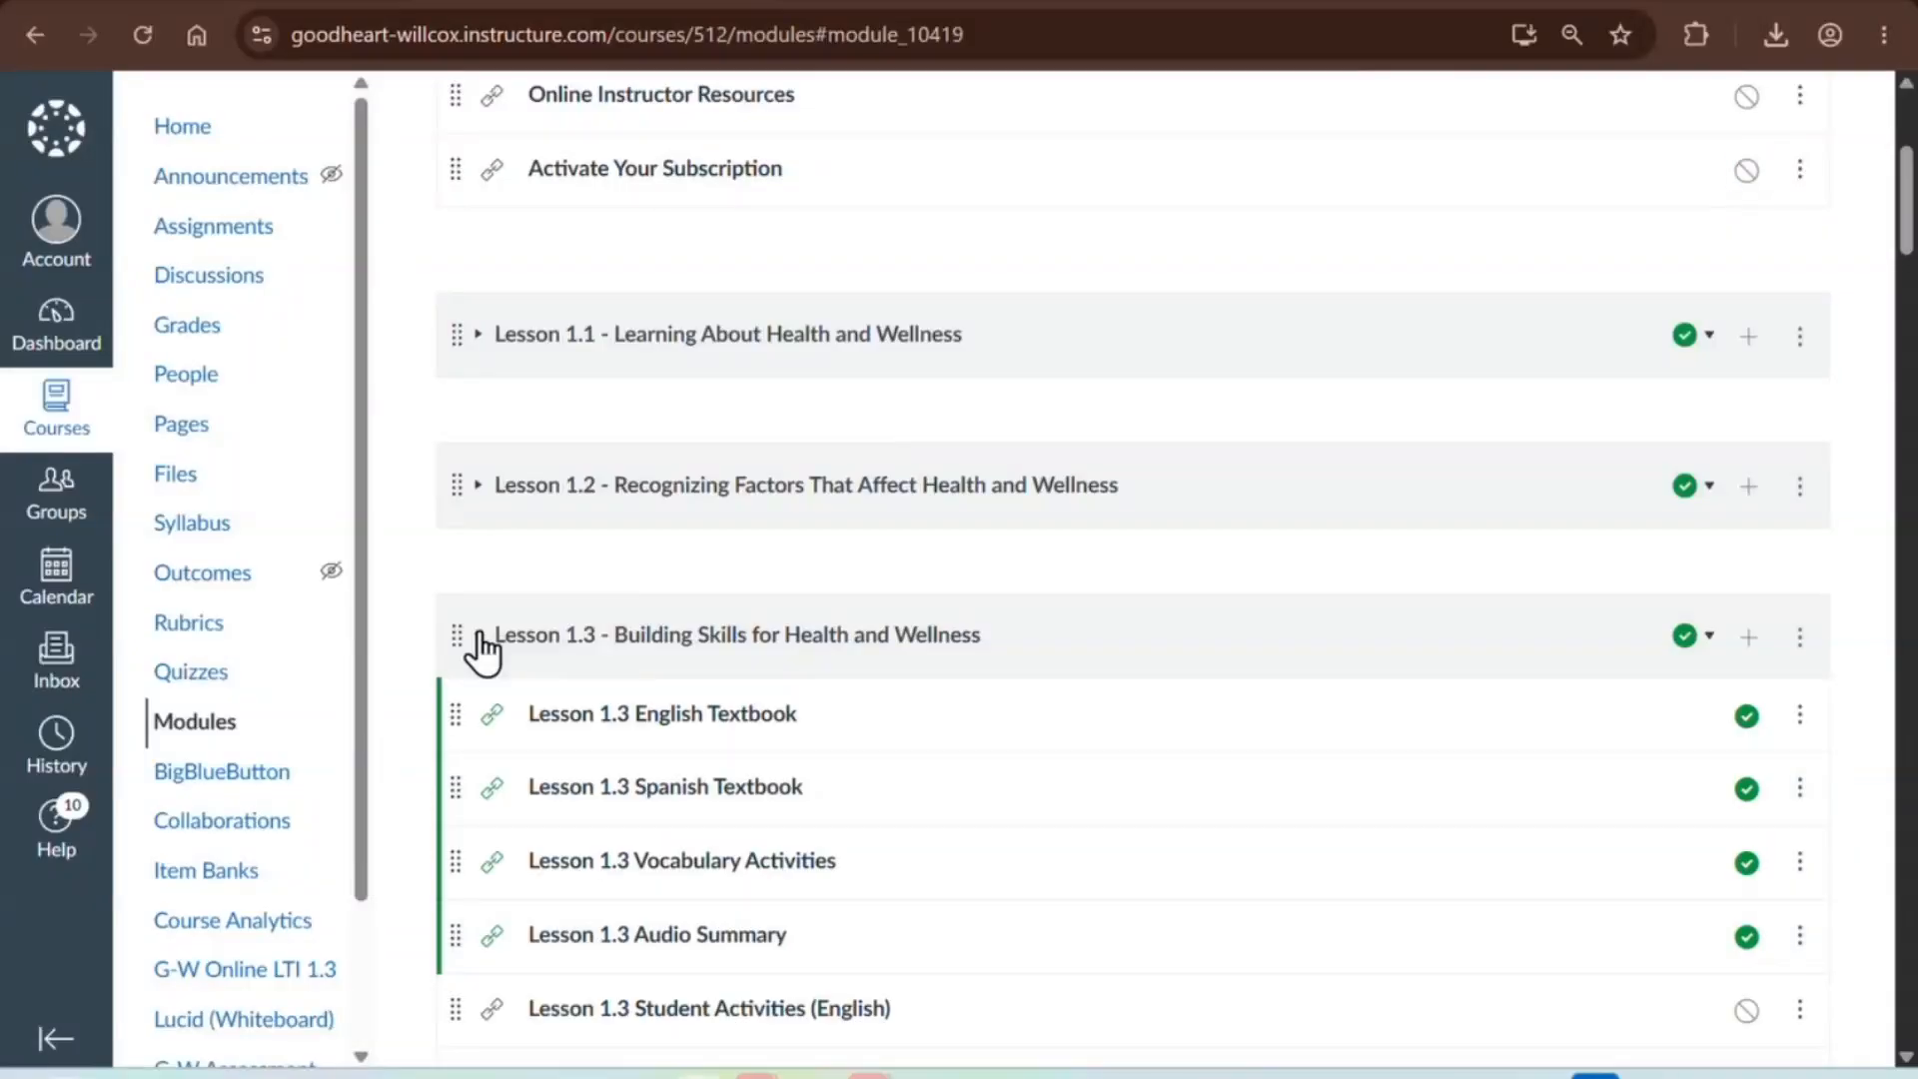
{"action": "scroll", "coordinate": [482, 649], "scroll_direction": "down", "scroll_amount": 3}
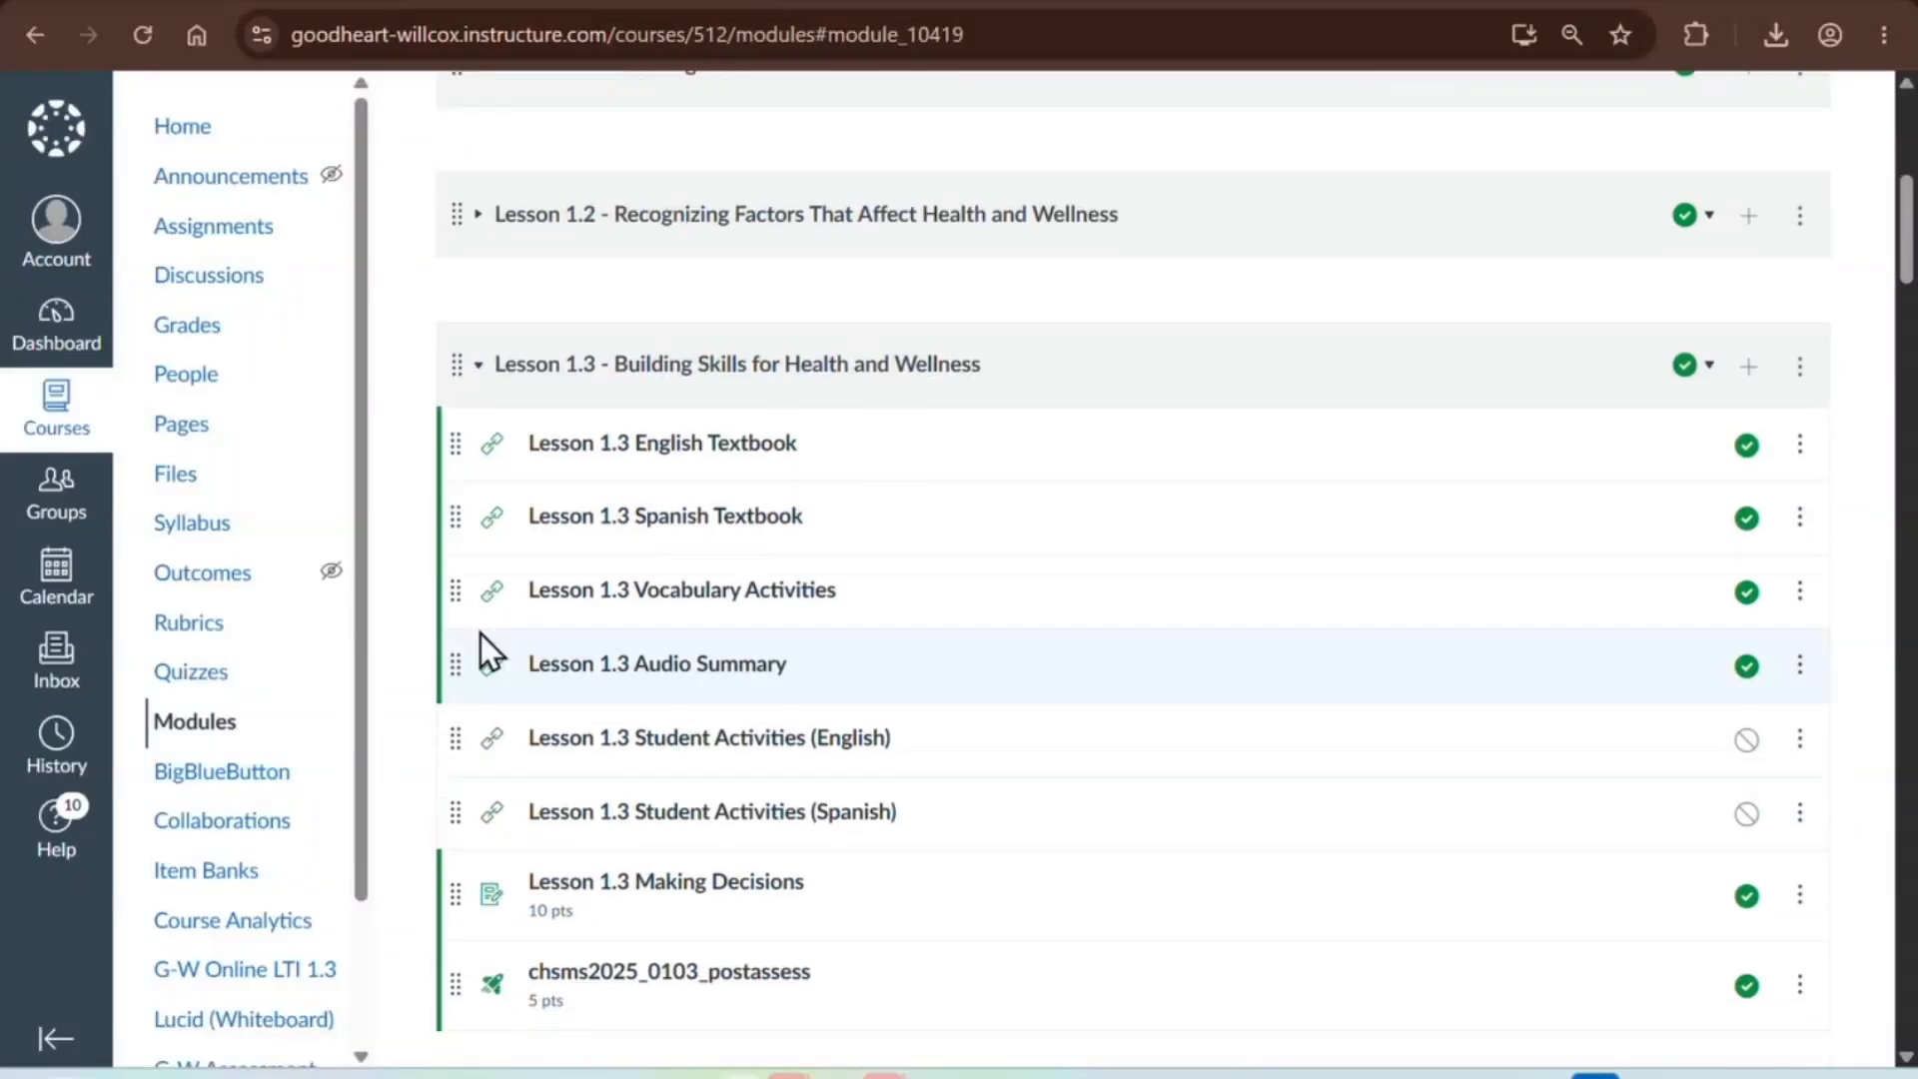
{"action": "left_click", "coordinate": [658, 448]}
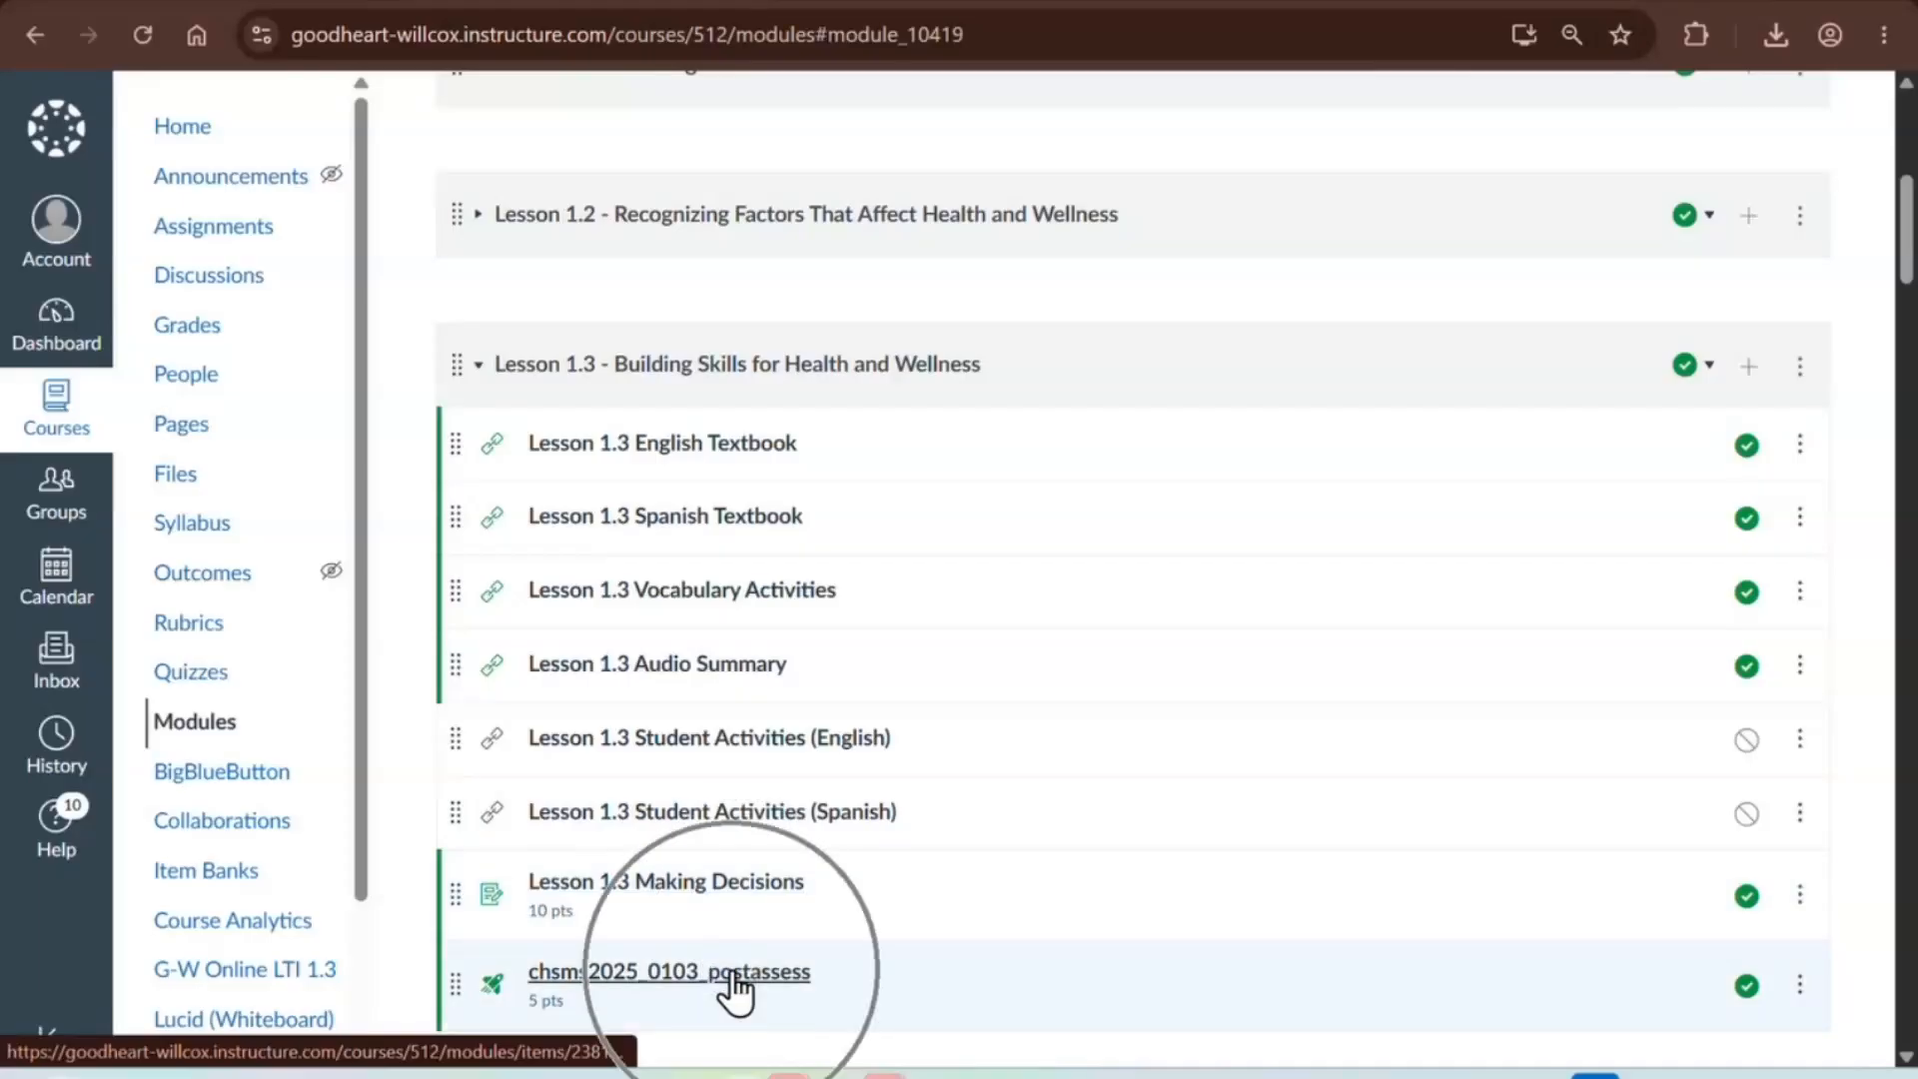
- Expand Lesson 1.1 - Learning About Health and Wellness and open the Lesson 1.1 English Textbook
{"action": "scroll", "coordinate": [694, 863], "scroll_direction": "up", "scroll_amount": 3}
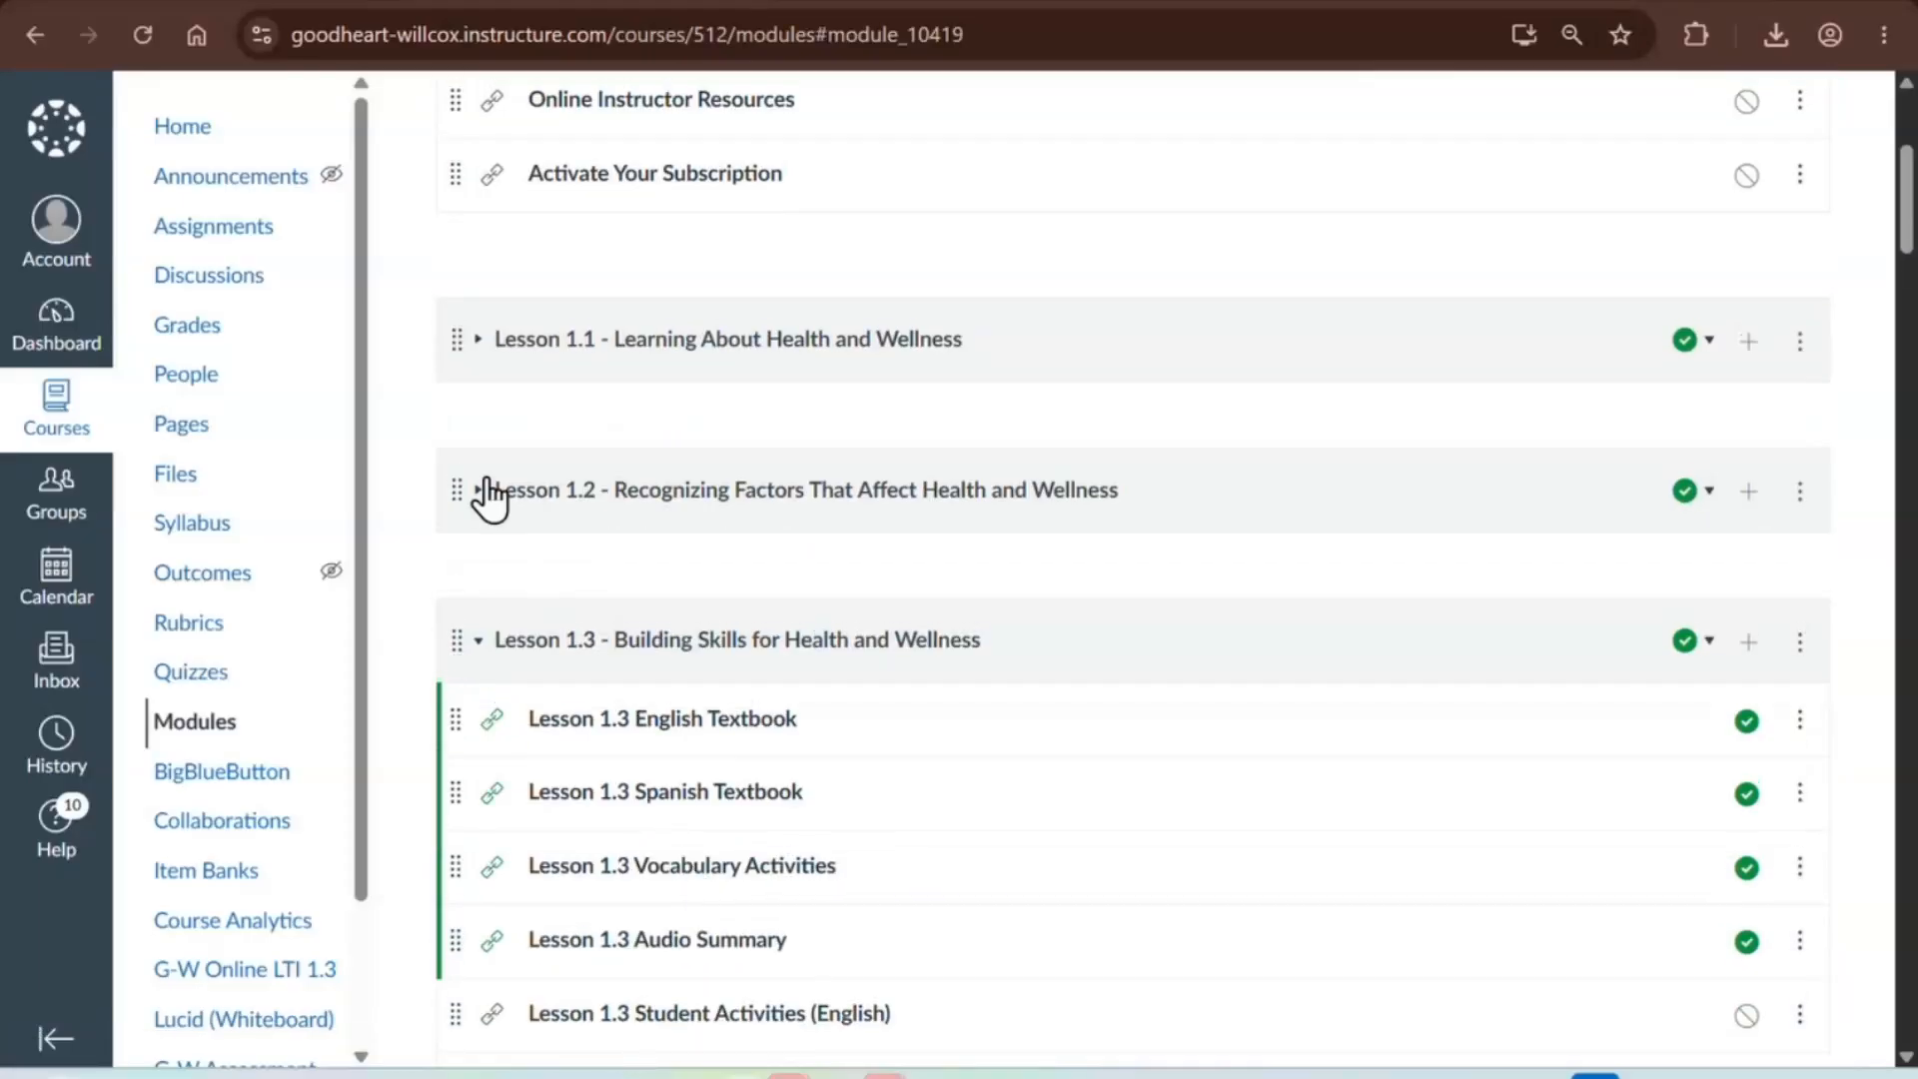
{"action": "left_click", "coordinate": [478, 337]}
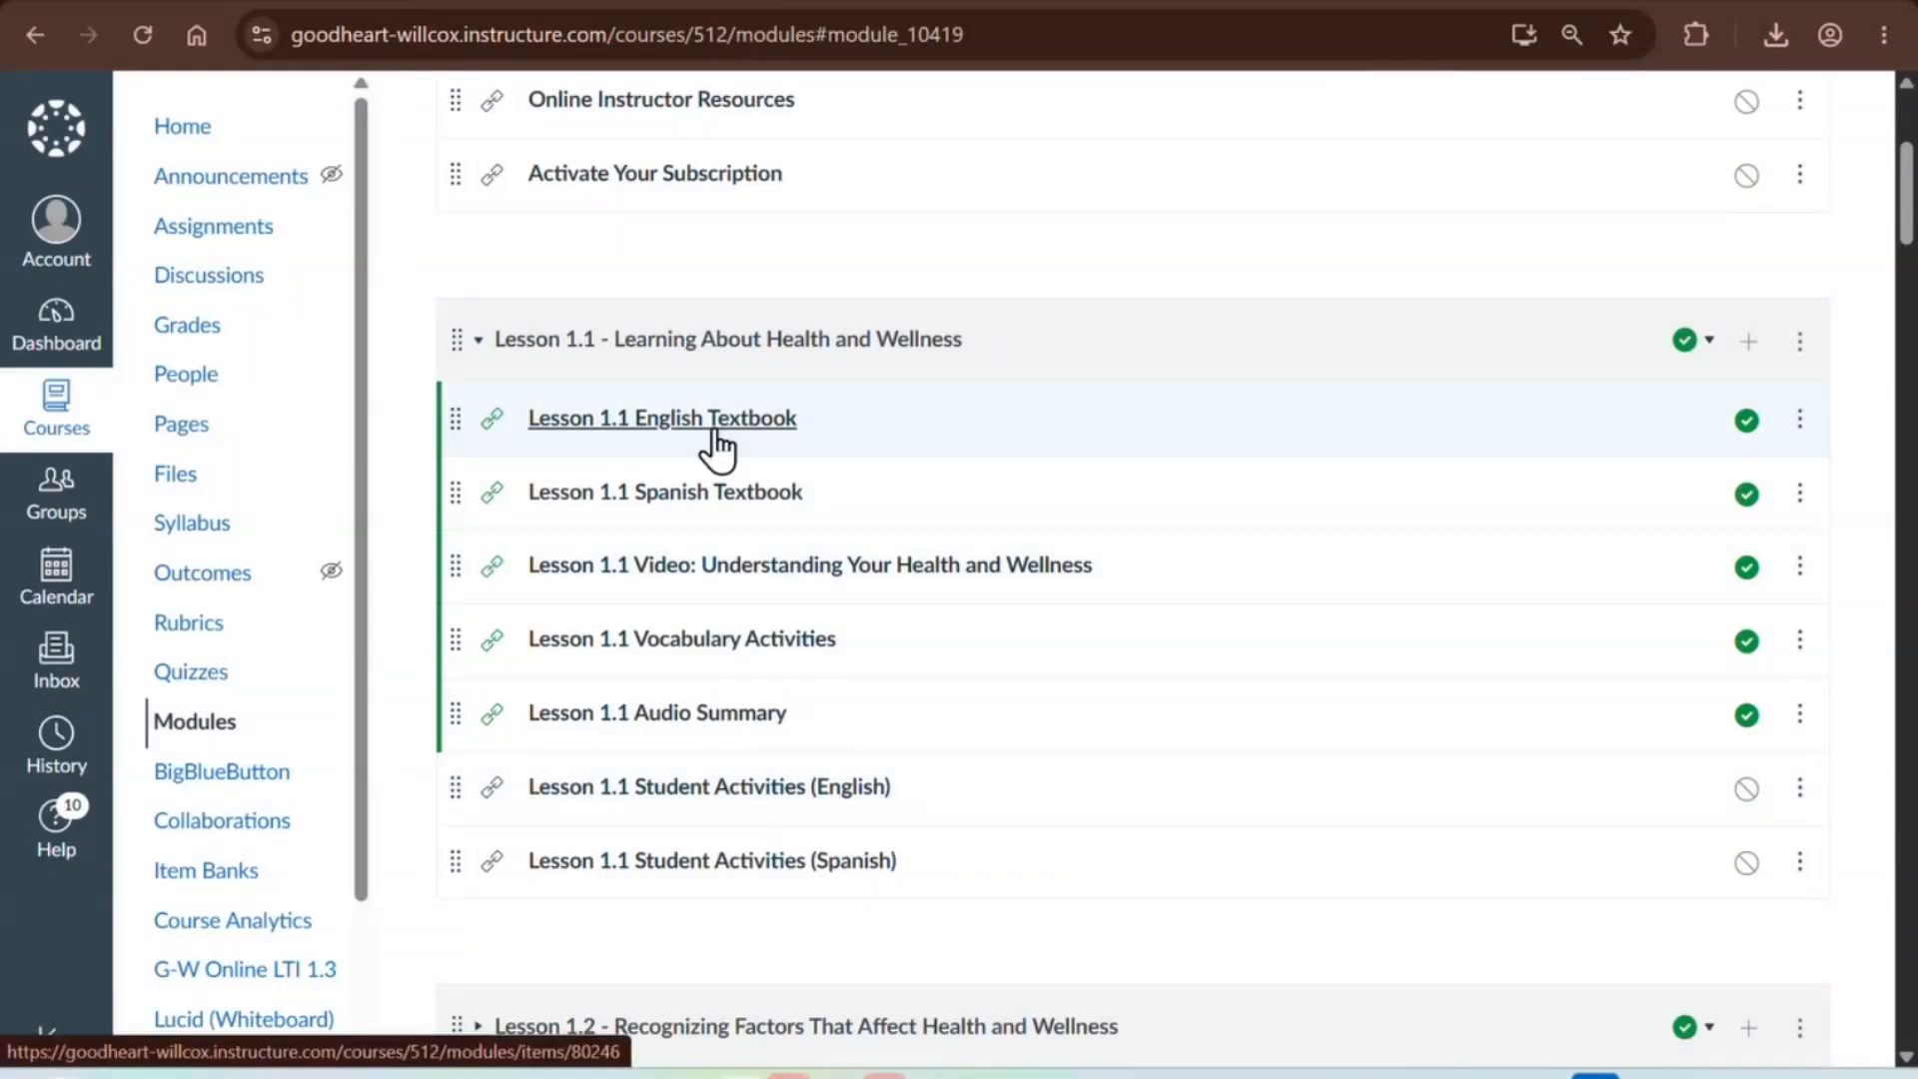
{"action": "left_click", "coordinate": [671, 425]}
{"action": "left_click", "coordinate": [673, 430]}
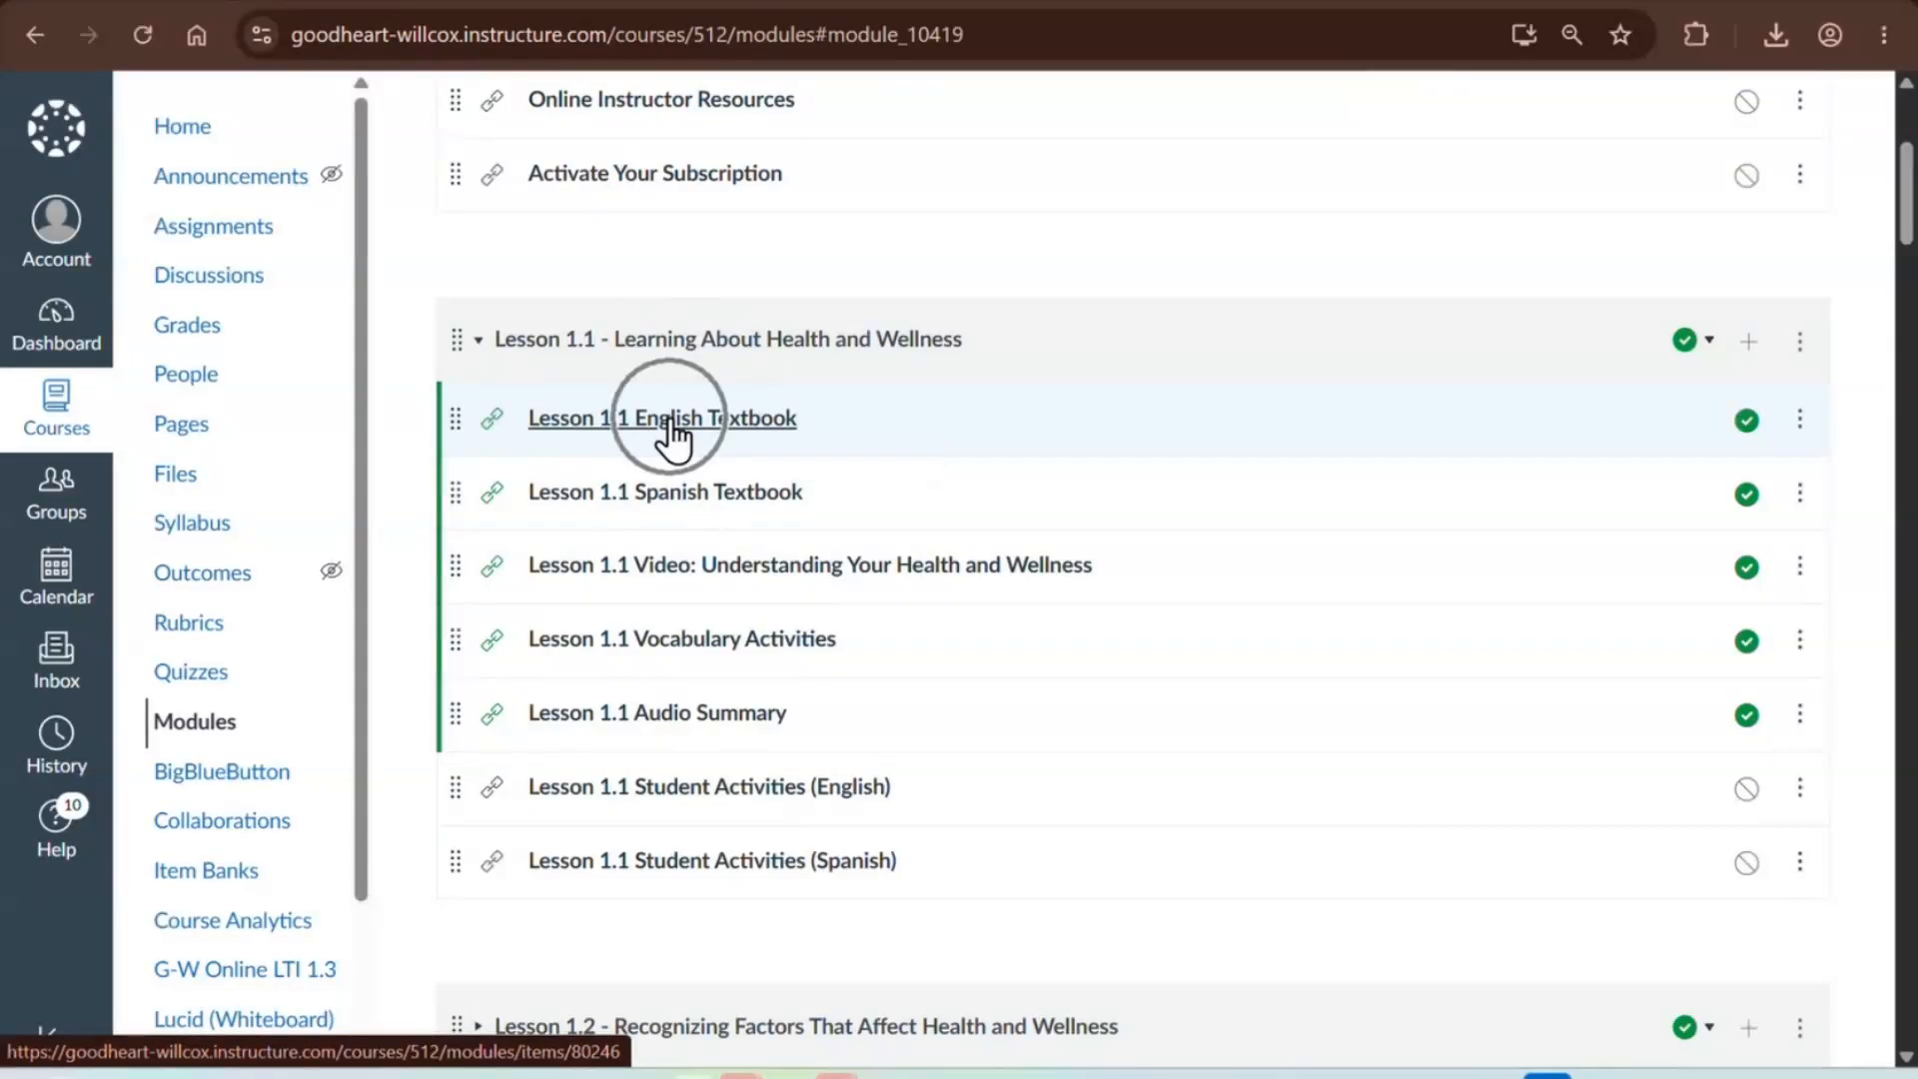
{"action": "left_click", "coordinate": [672, 504]}
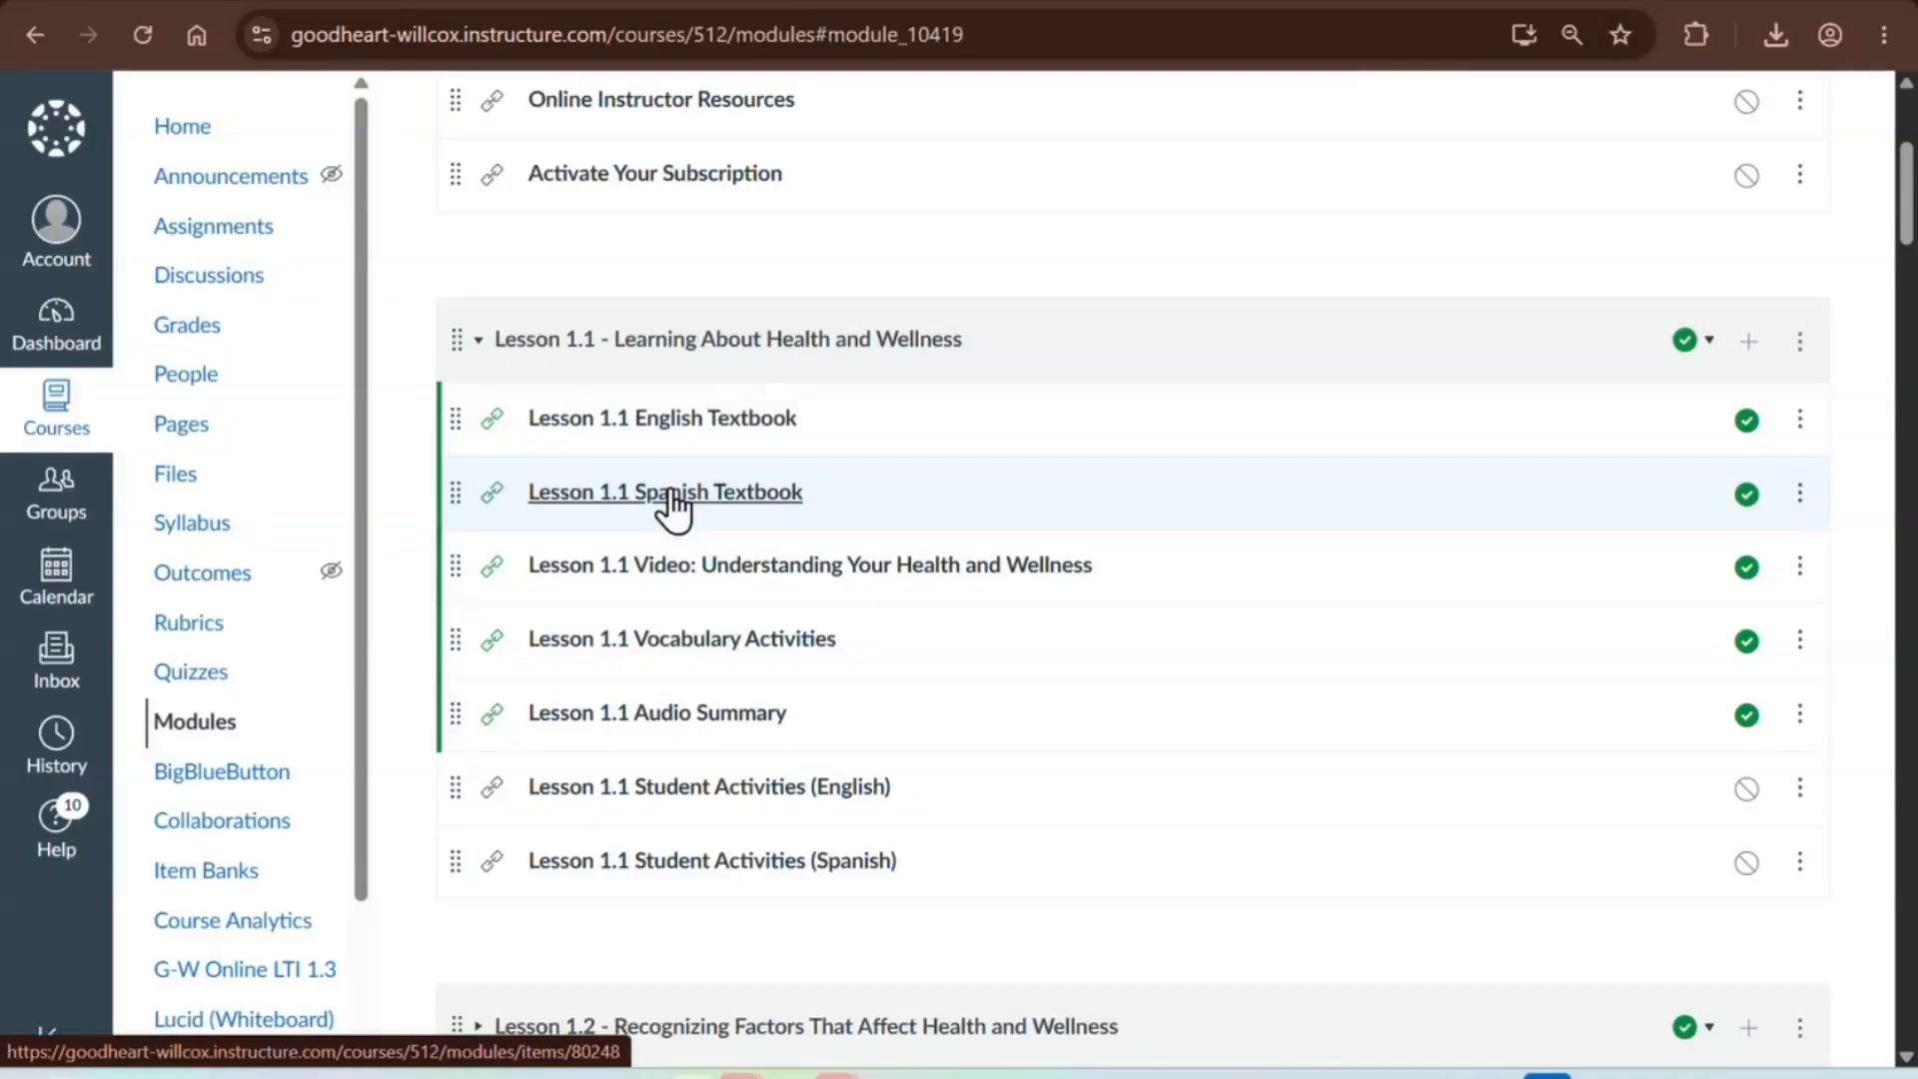
{"action": "left_click", "coordinate": [668, 430]}
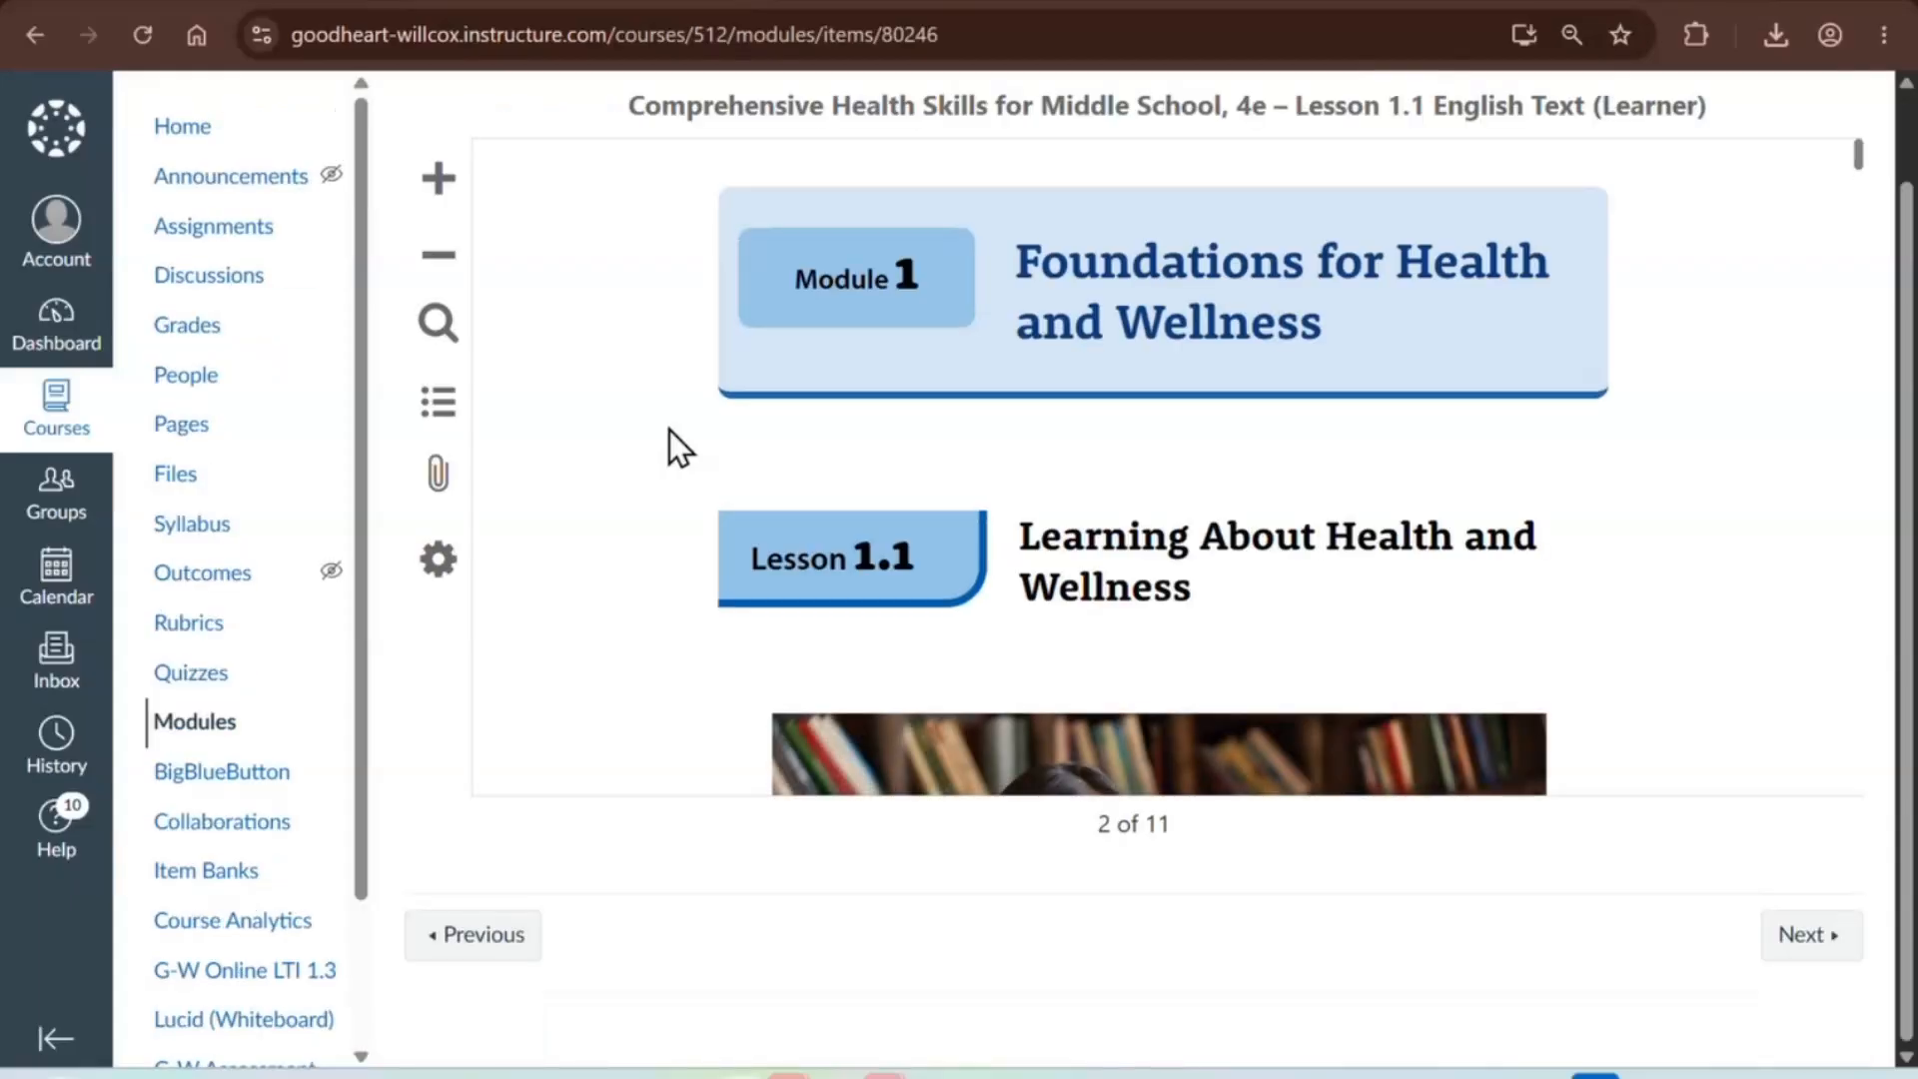
- Enlarge the Lesson 1.1 textbook text by two levels, check the lesson heading, and reduce it by one level
{"action": "left_click", "coordinate": [441, 184]}
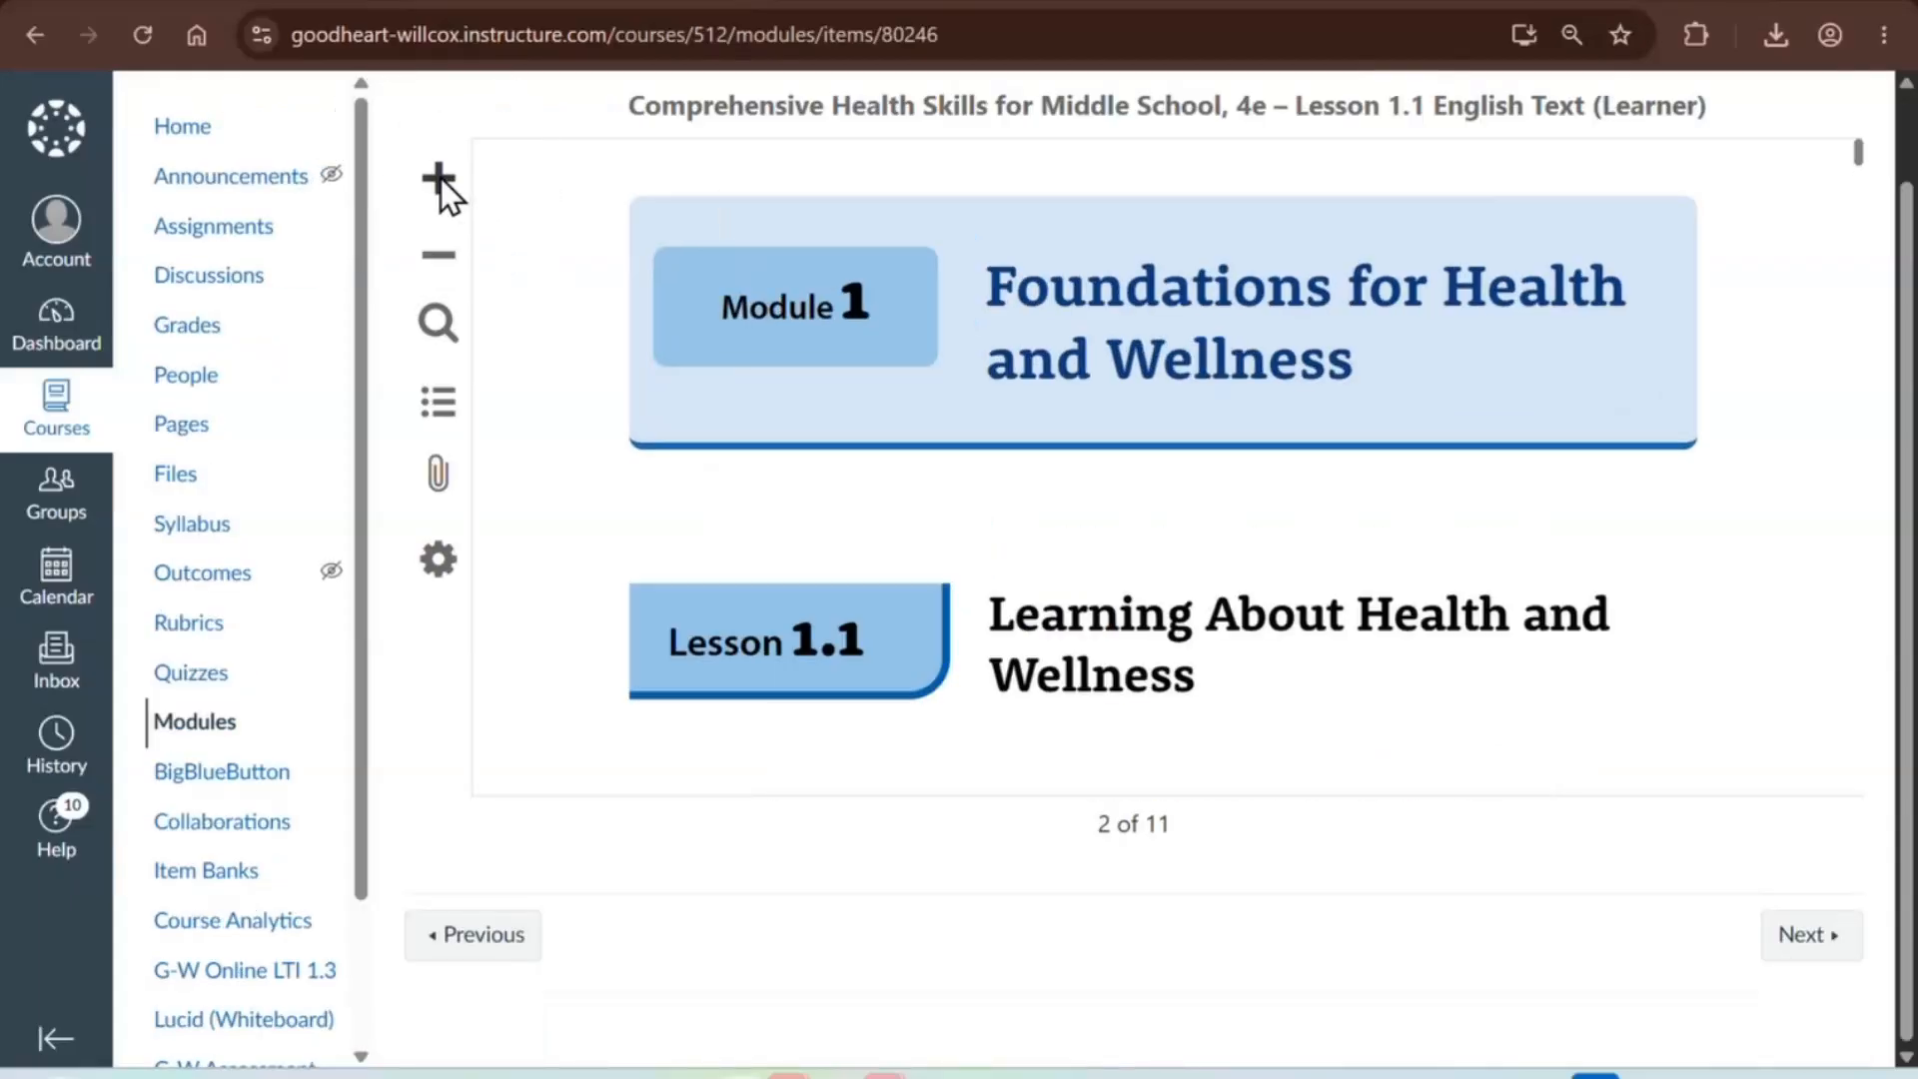
{"action": "left_click", "coordinate": [441, 184]}
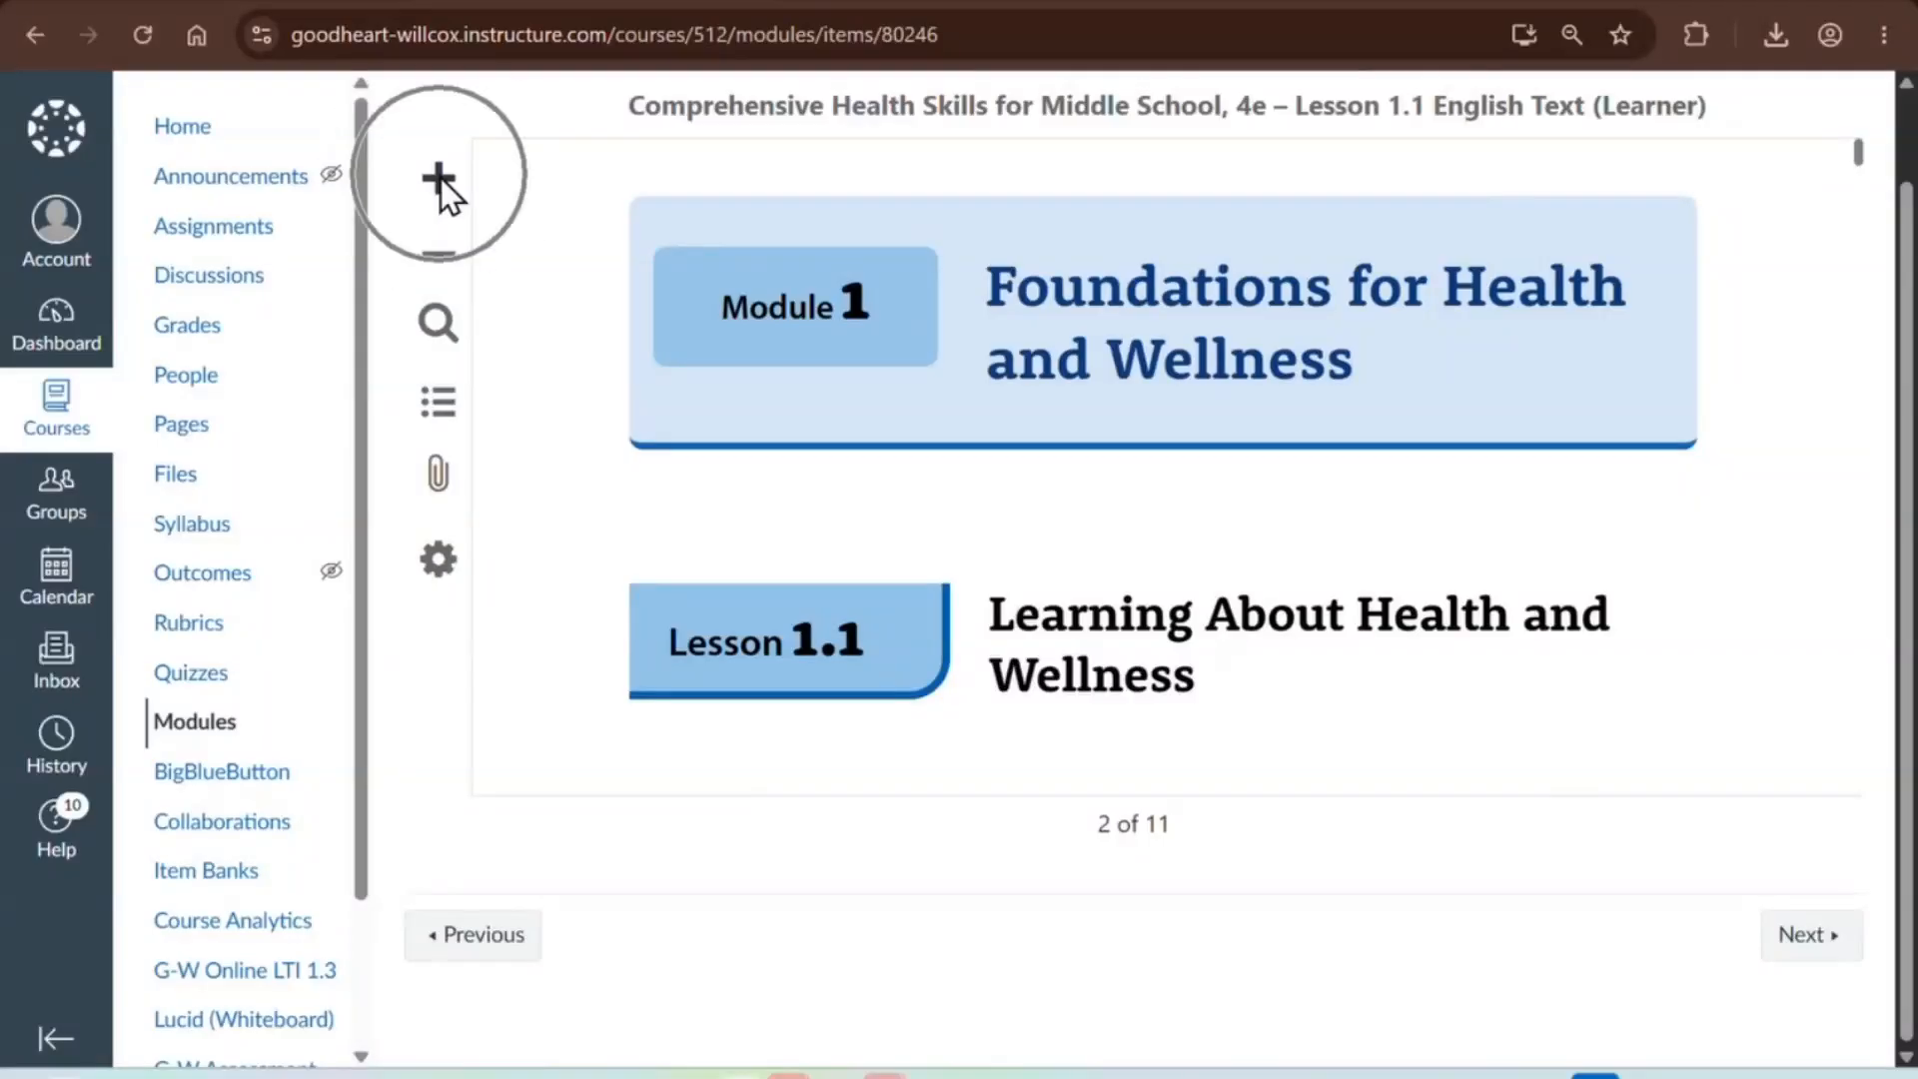
{"action": "scroll", "coordinate": [676, 528], "scroll_direction": "down", "scroll_amount": 4}
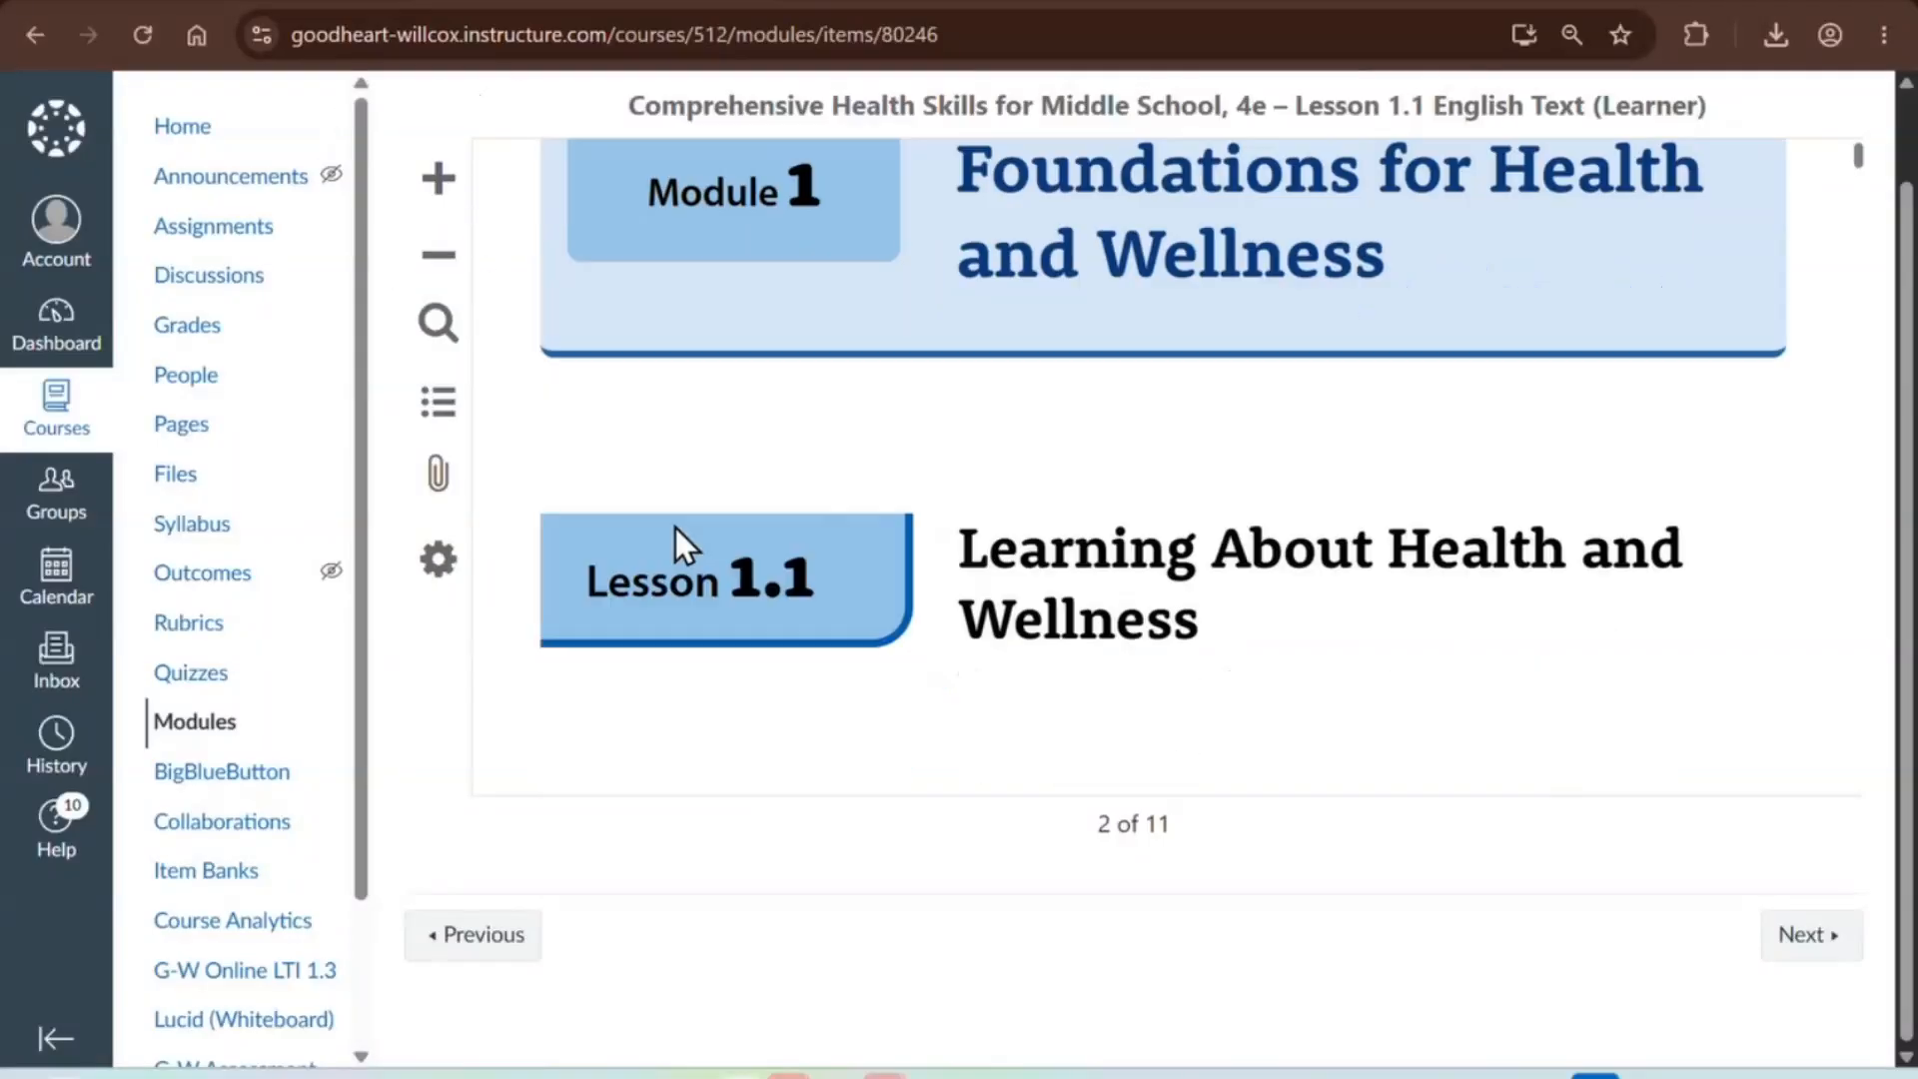
{"action": "scroll", "coordinate": [674, 540], "scroll_direction": "down", "scroll_amount": 1}
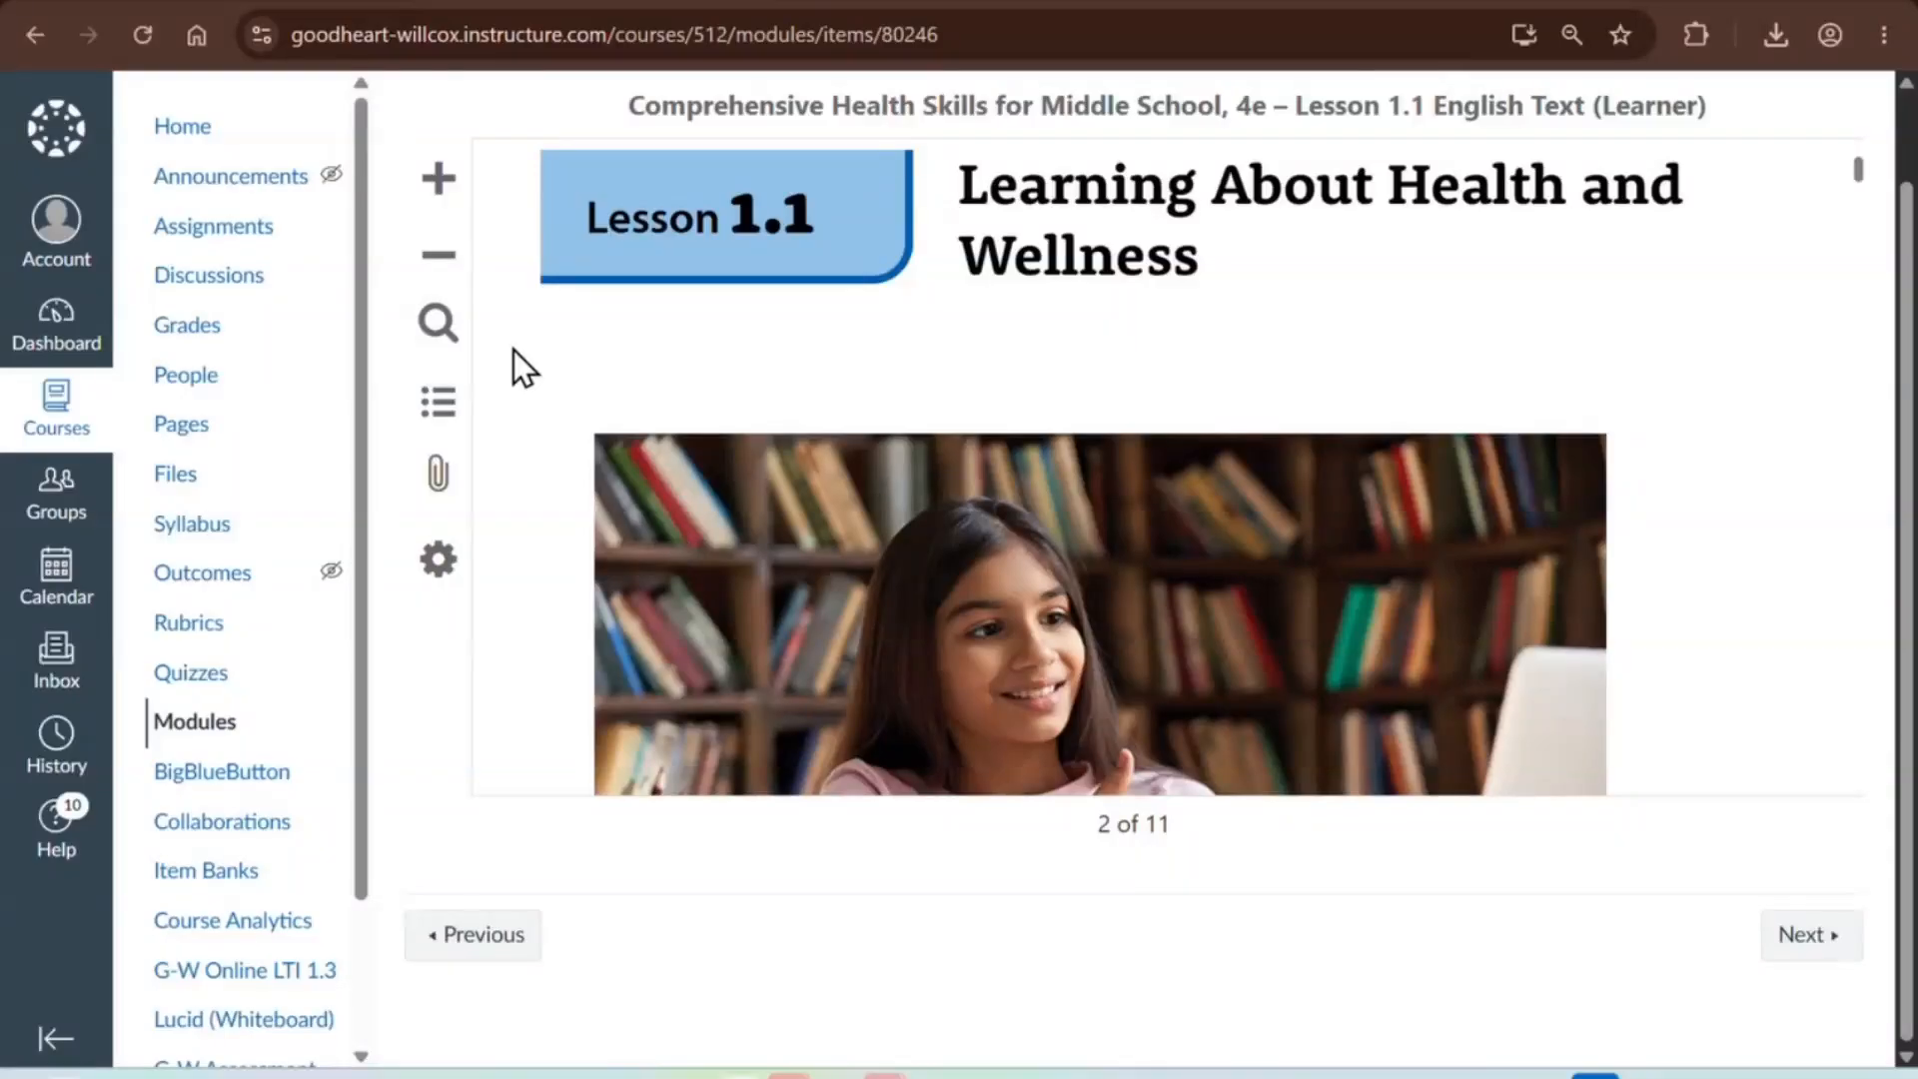
{"action": "left_click", "coordinate": [444, 264]}
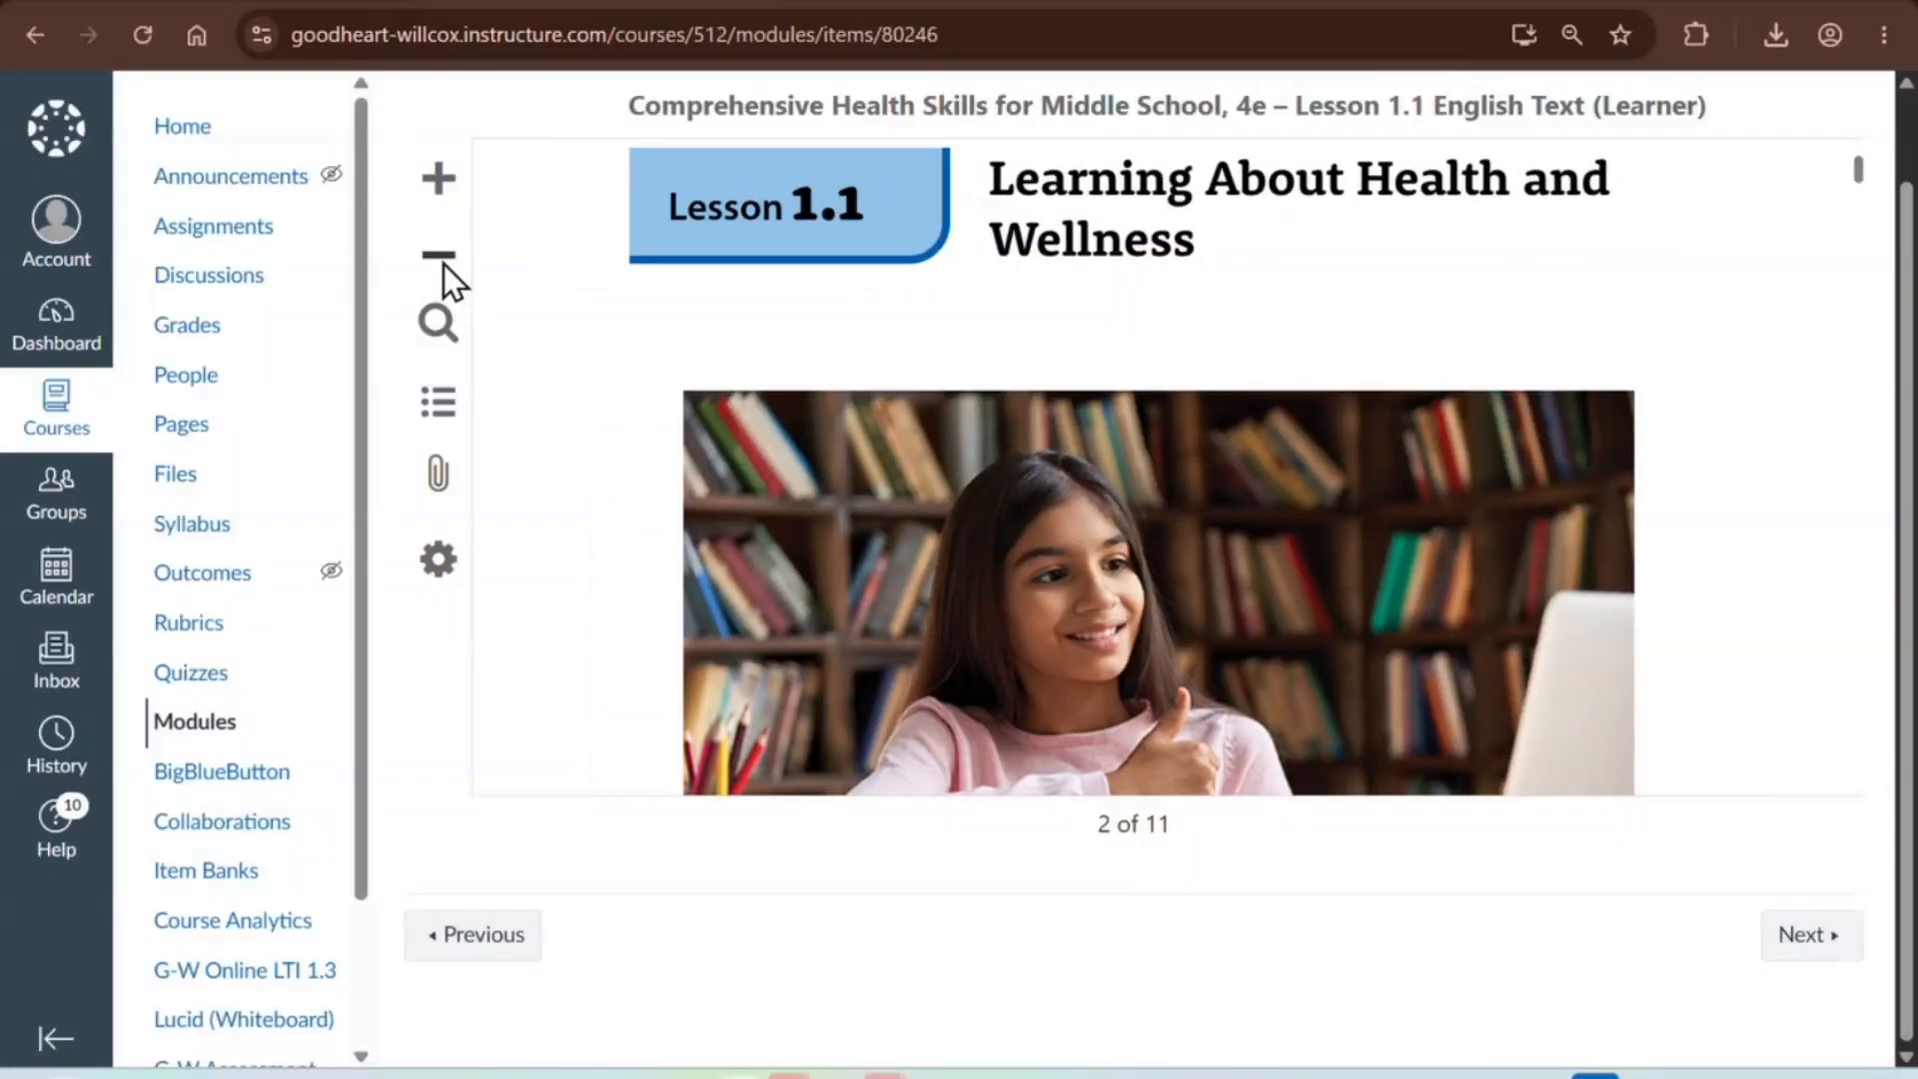
- Check the textbook's search tool and review its table of contents with Module 1 and Lesson 1.1 expanded
{"action": "left_click", "coordinate": [437, 327]}
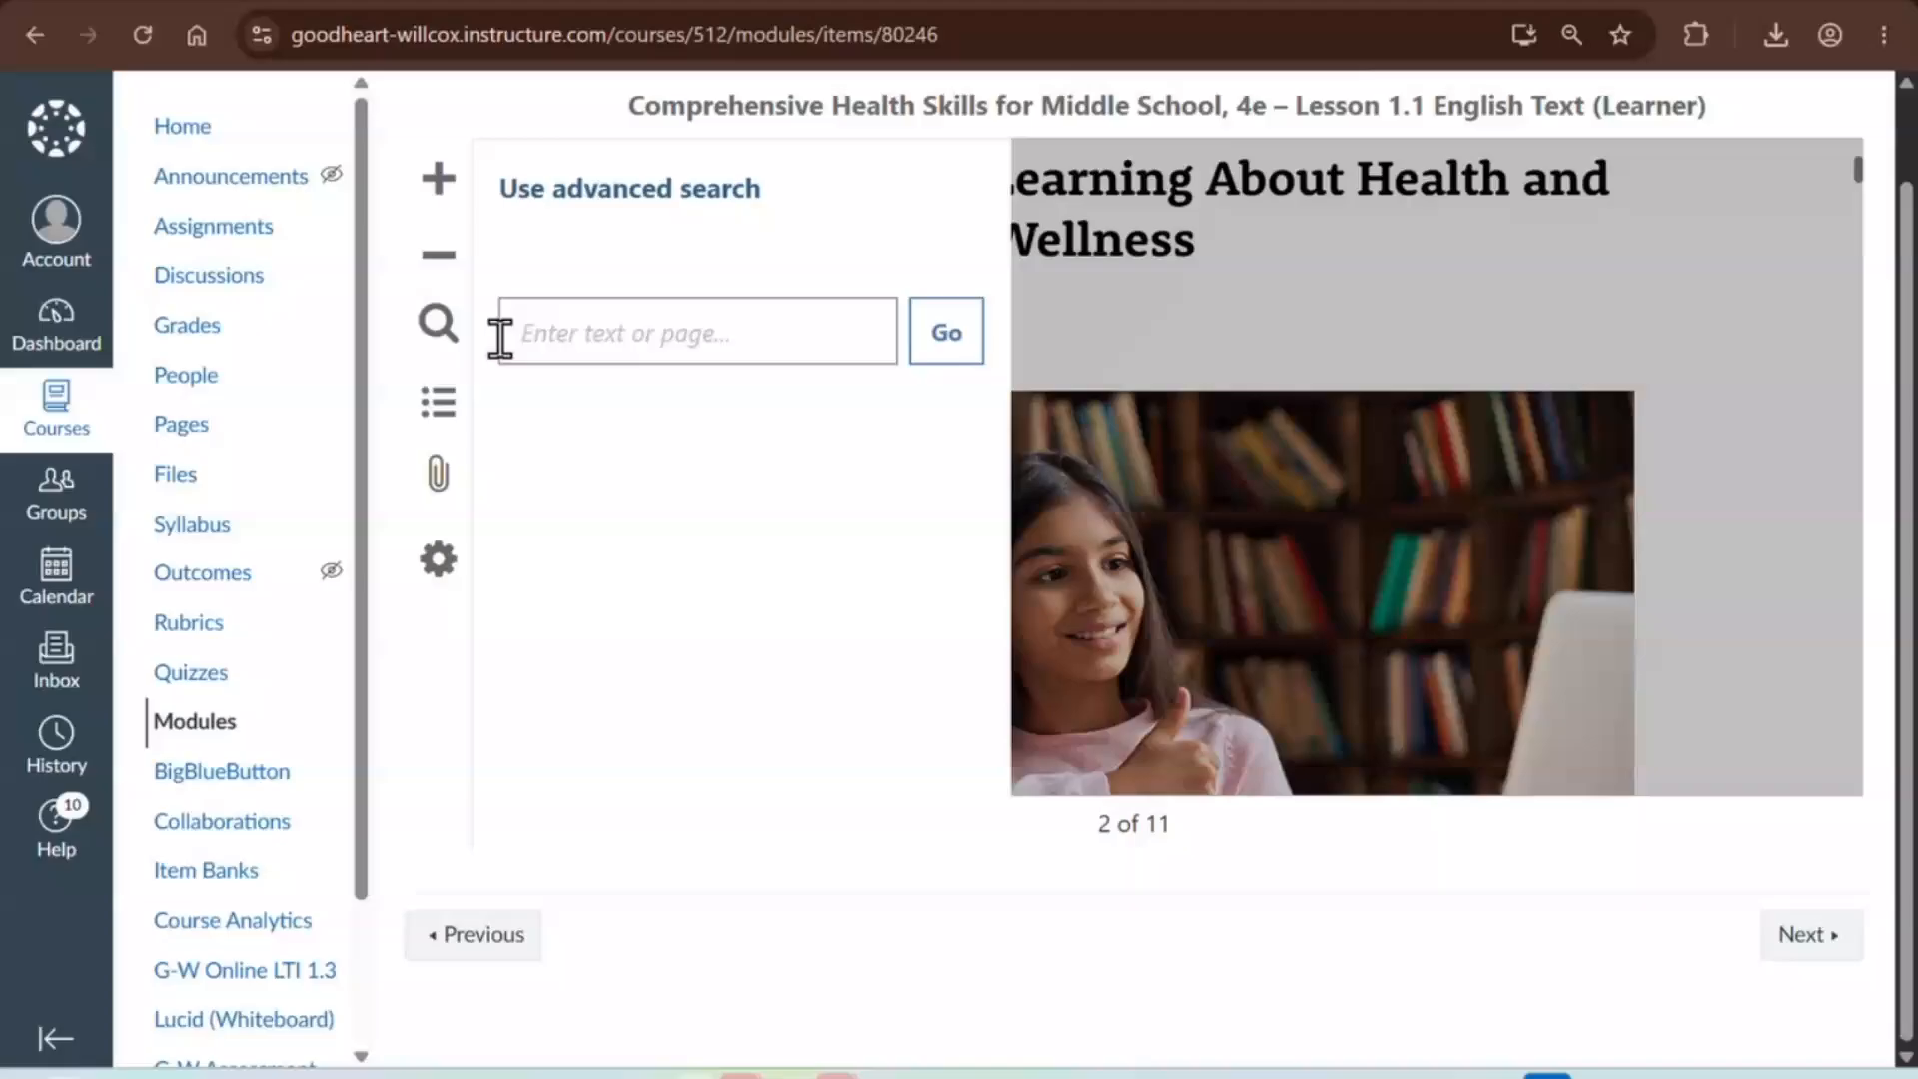
{"action": "left_click", "coordinate": [440, 327]}
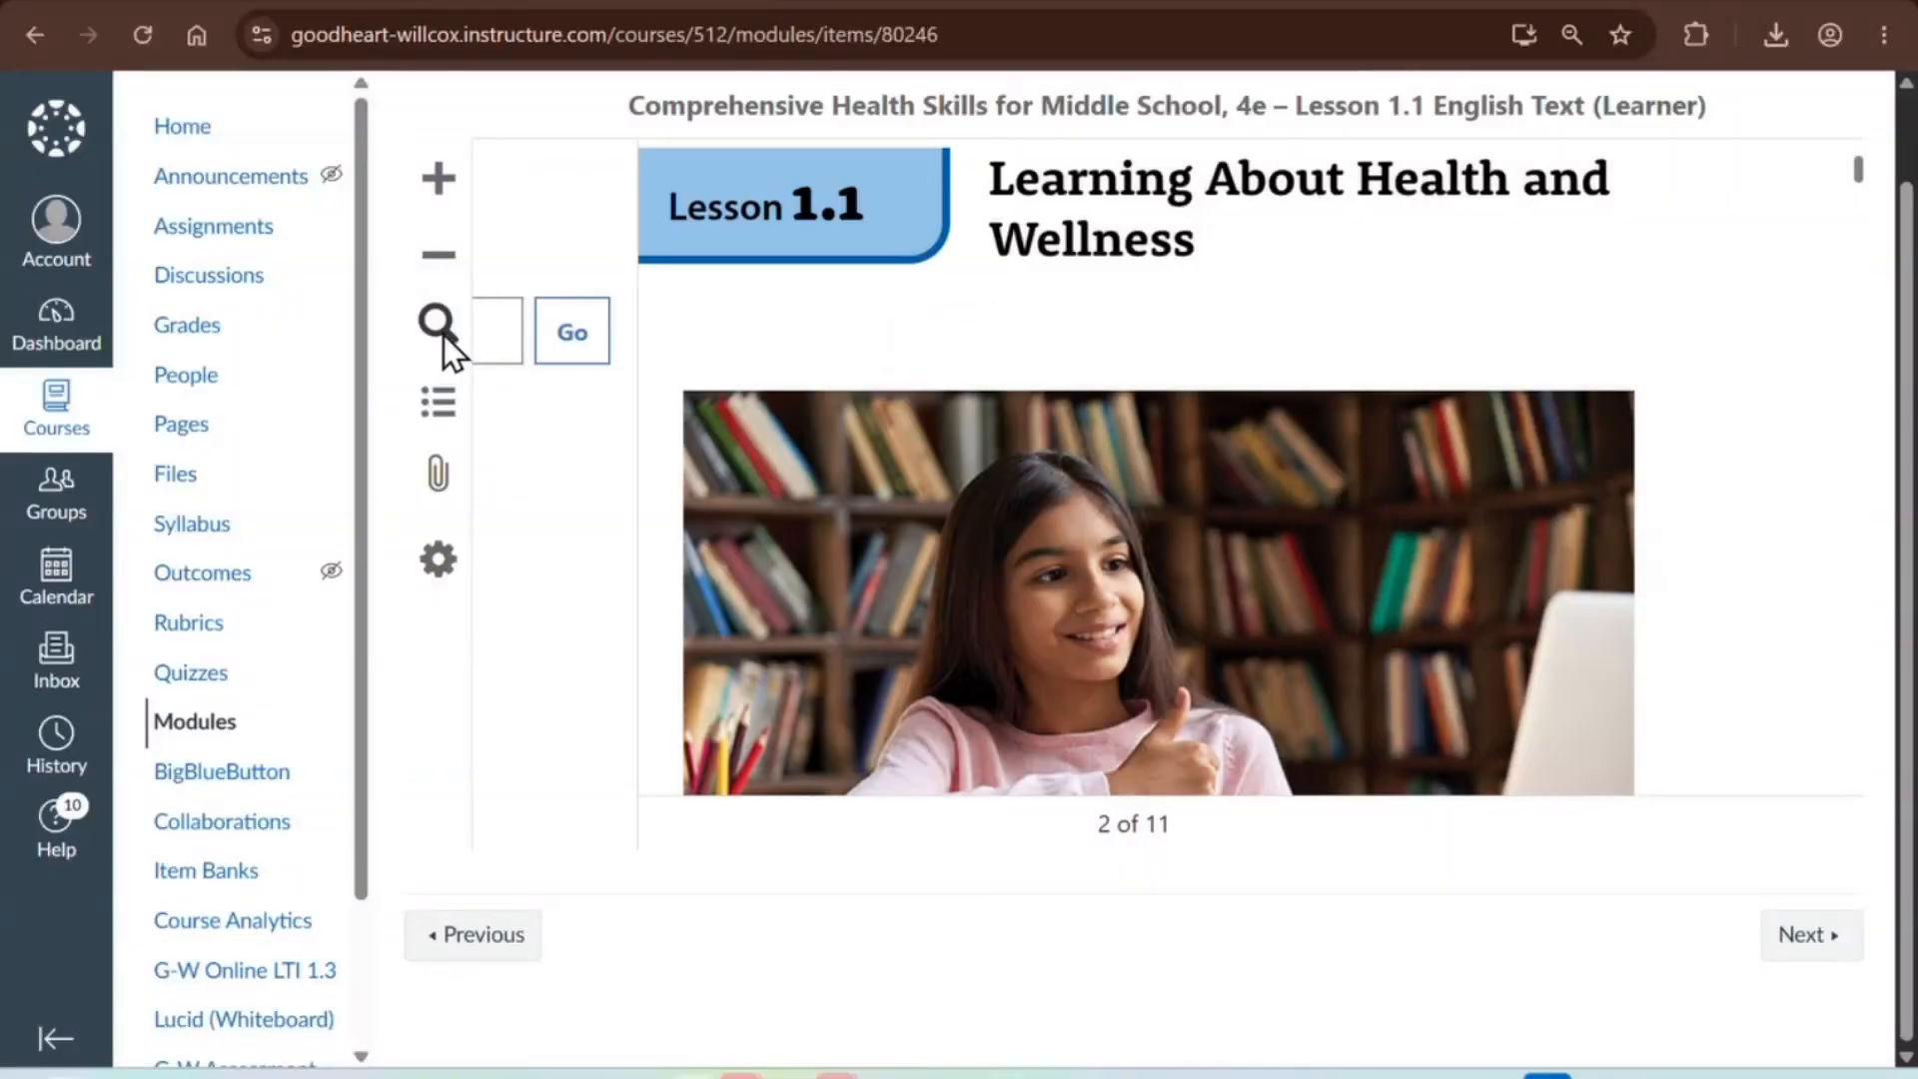
{"action": "left_click", "coordinate": [439, 403]}
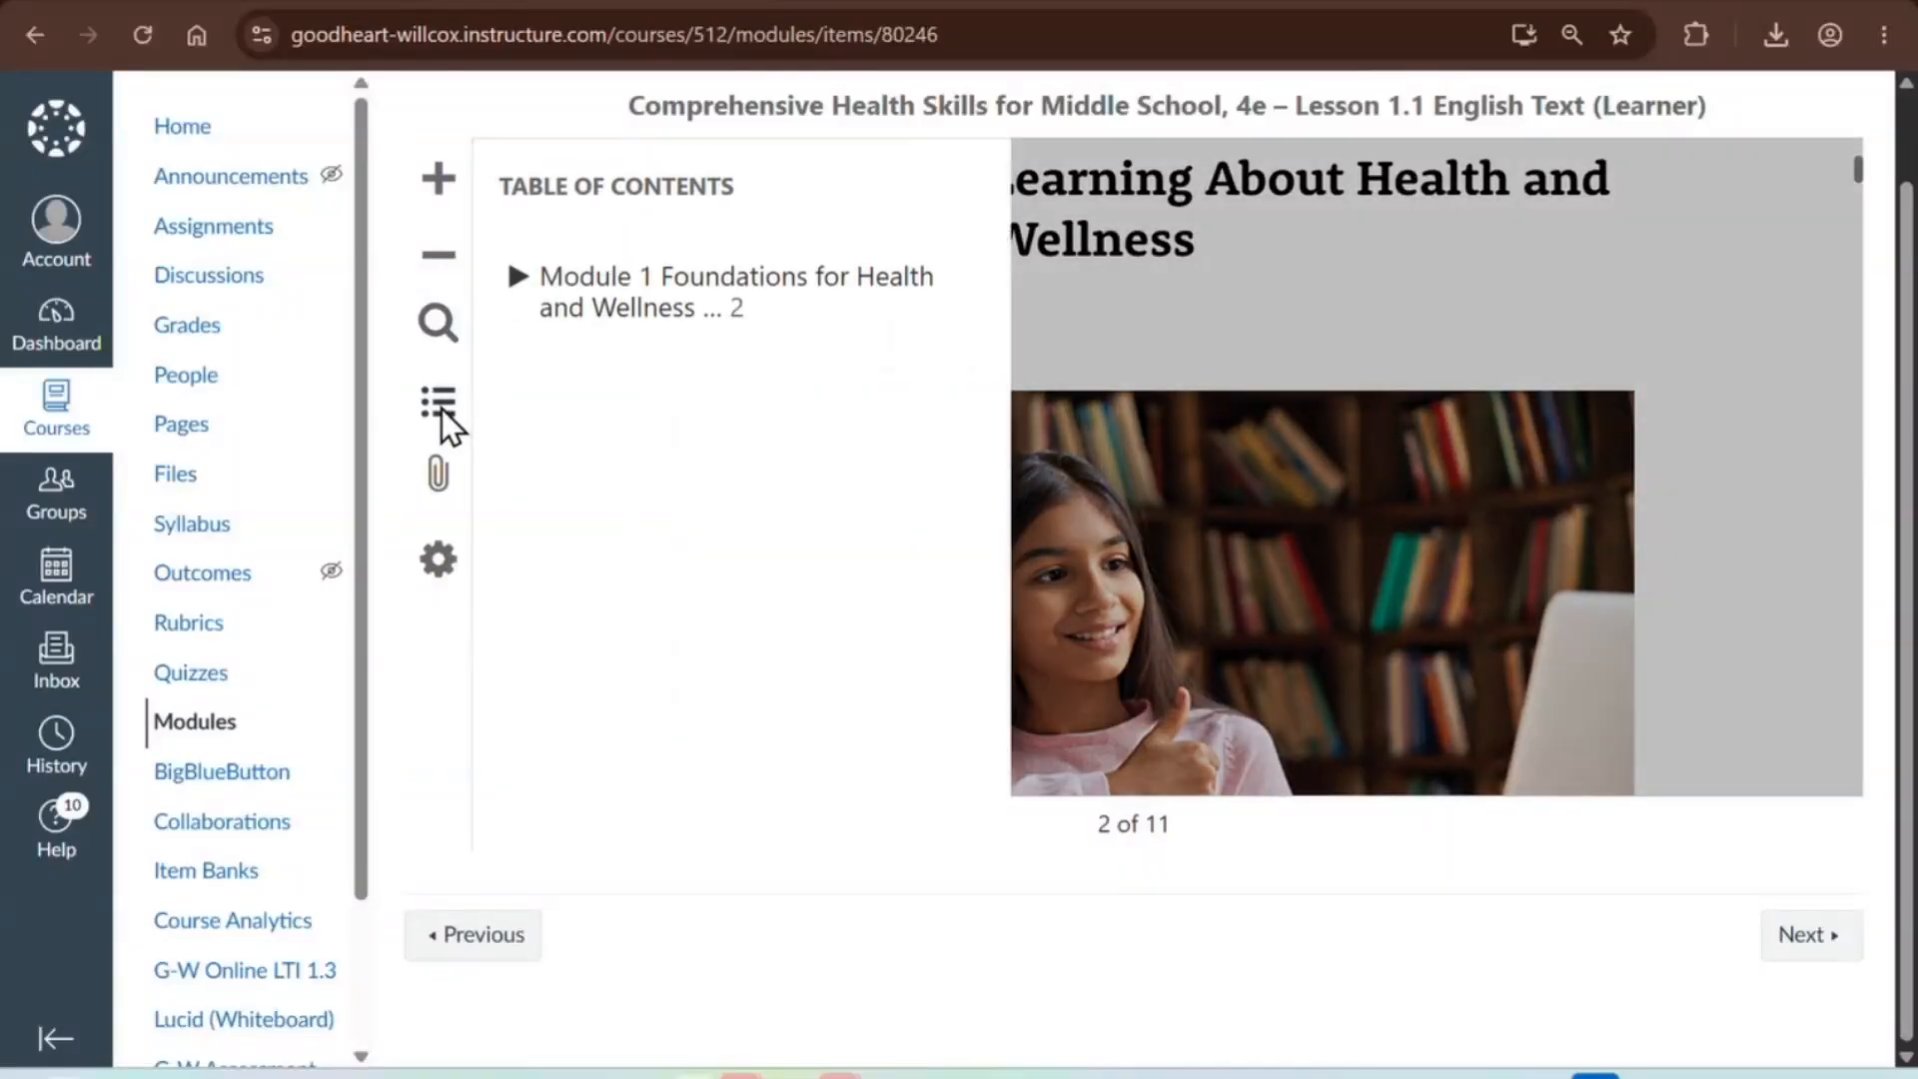
{"action": "left_click", "coordinate": [514, 285]}
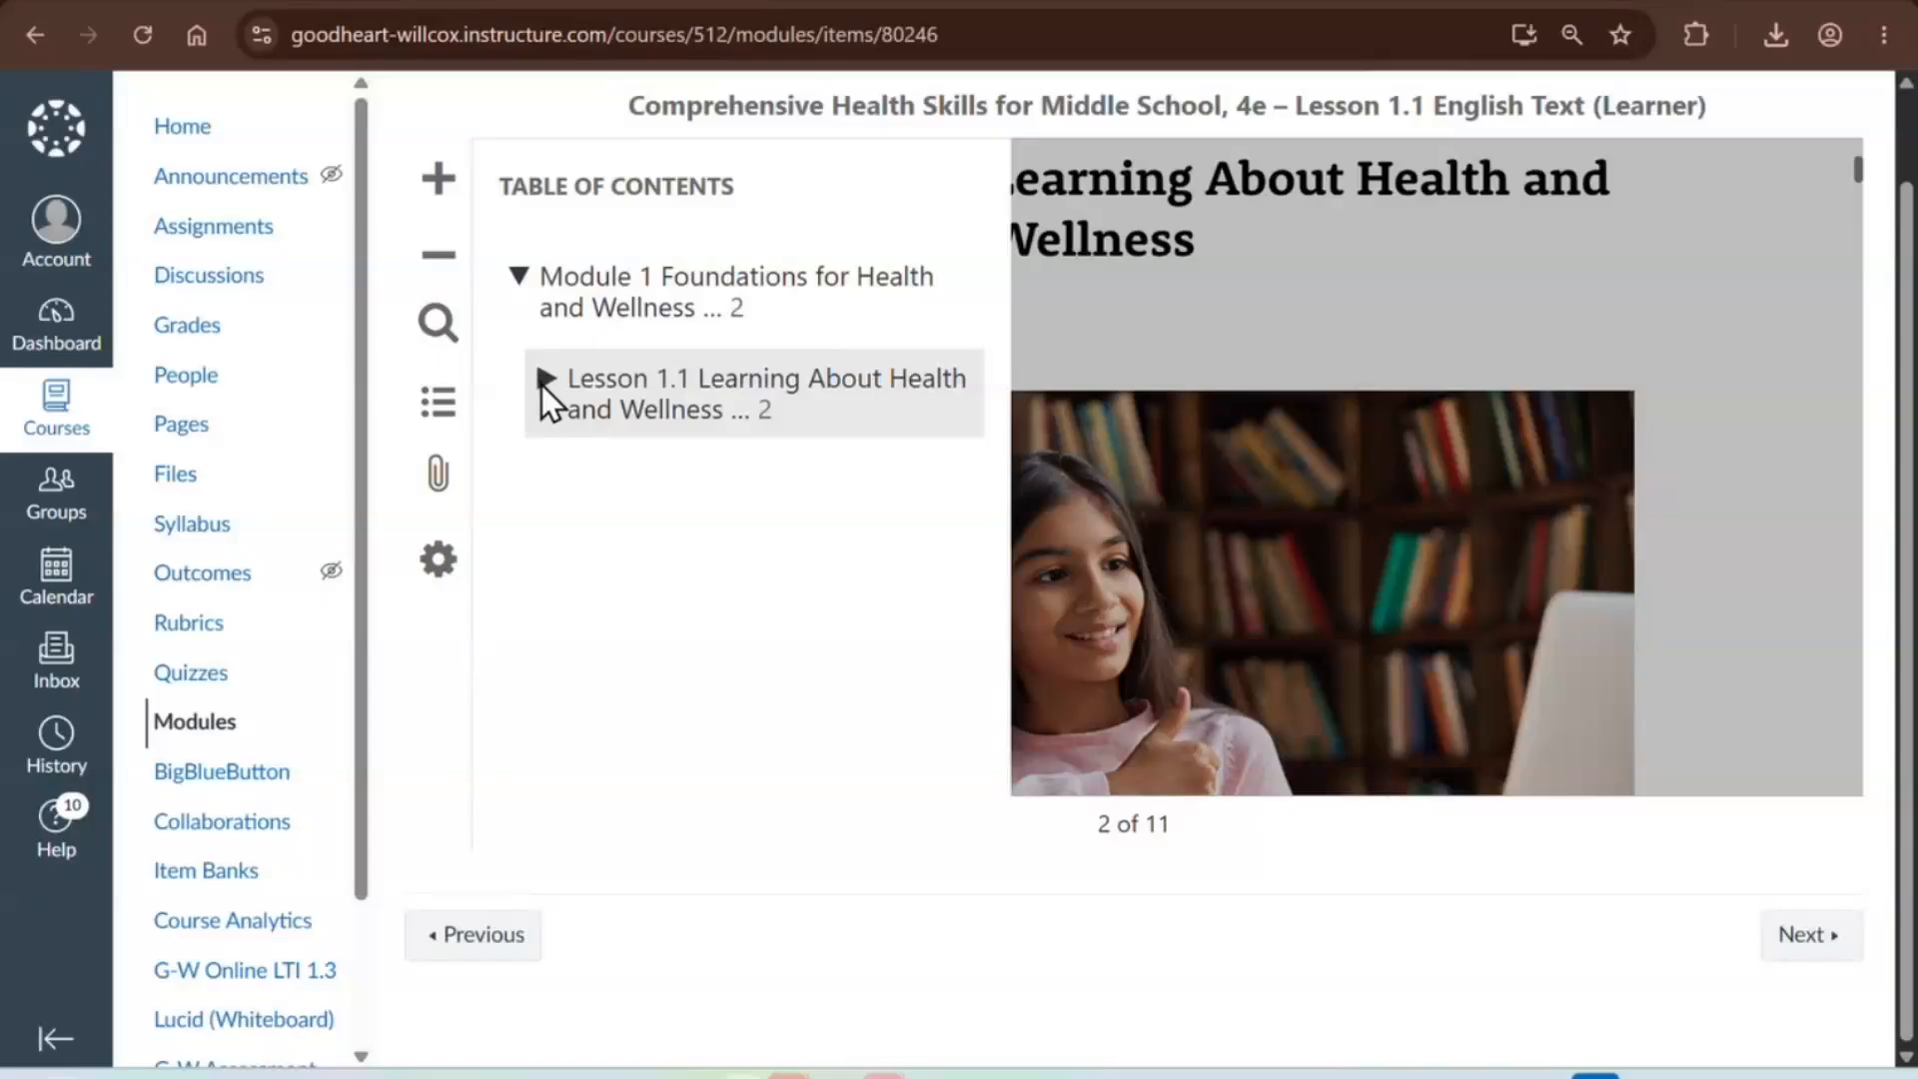
{"action": "left_click", "coordinate": [546, 383]}
{"action": "scroll", "coordinate": [638, 649], "scroll_direction": "down", "scroll_amount": 1}
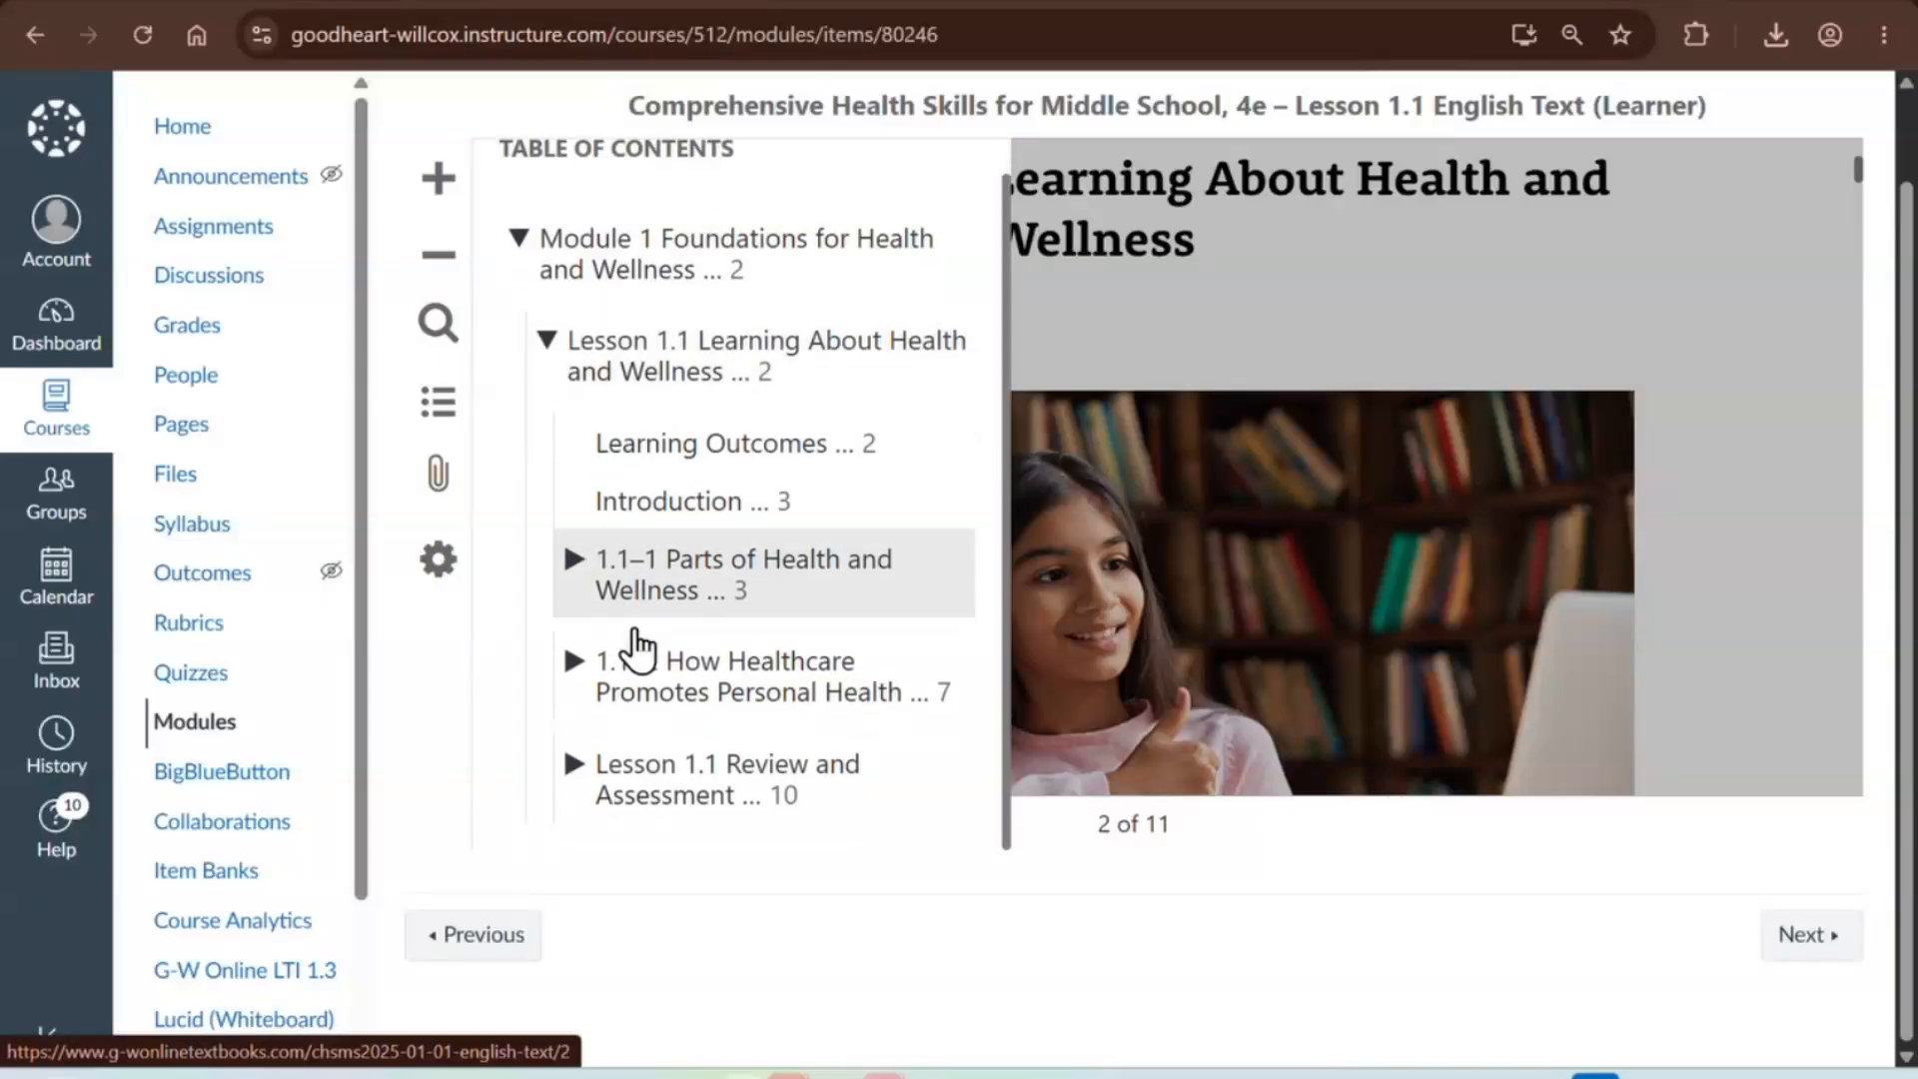
{"action": "left_click", "coordinate": [455, 405]}
- Review the lesson's Learning Outcomes, Key Terms, Essential Question, and Reading and Notetaking Activity
{"action": "scroll", "coordinate": [645, 448], "scroll_direction": "down", "scroll_amount": 3}
{"action": "scroll", "coordinate": [645, 447], "scroll_direction": "down", "scroll_amount": 4}
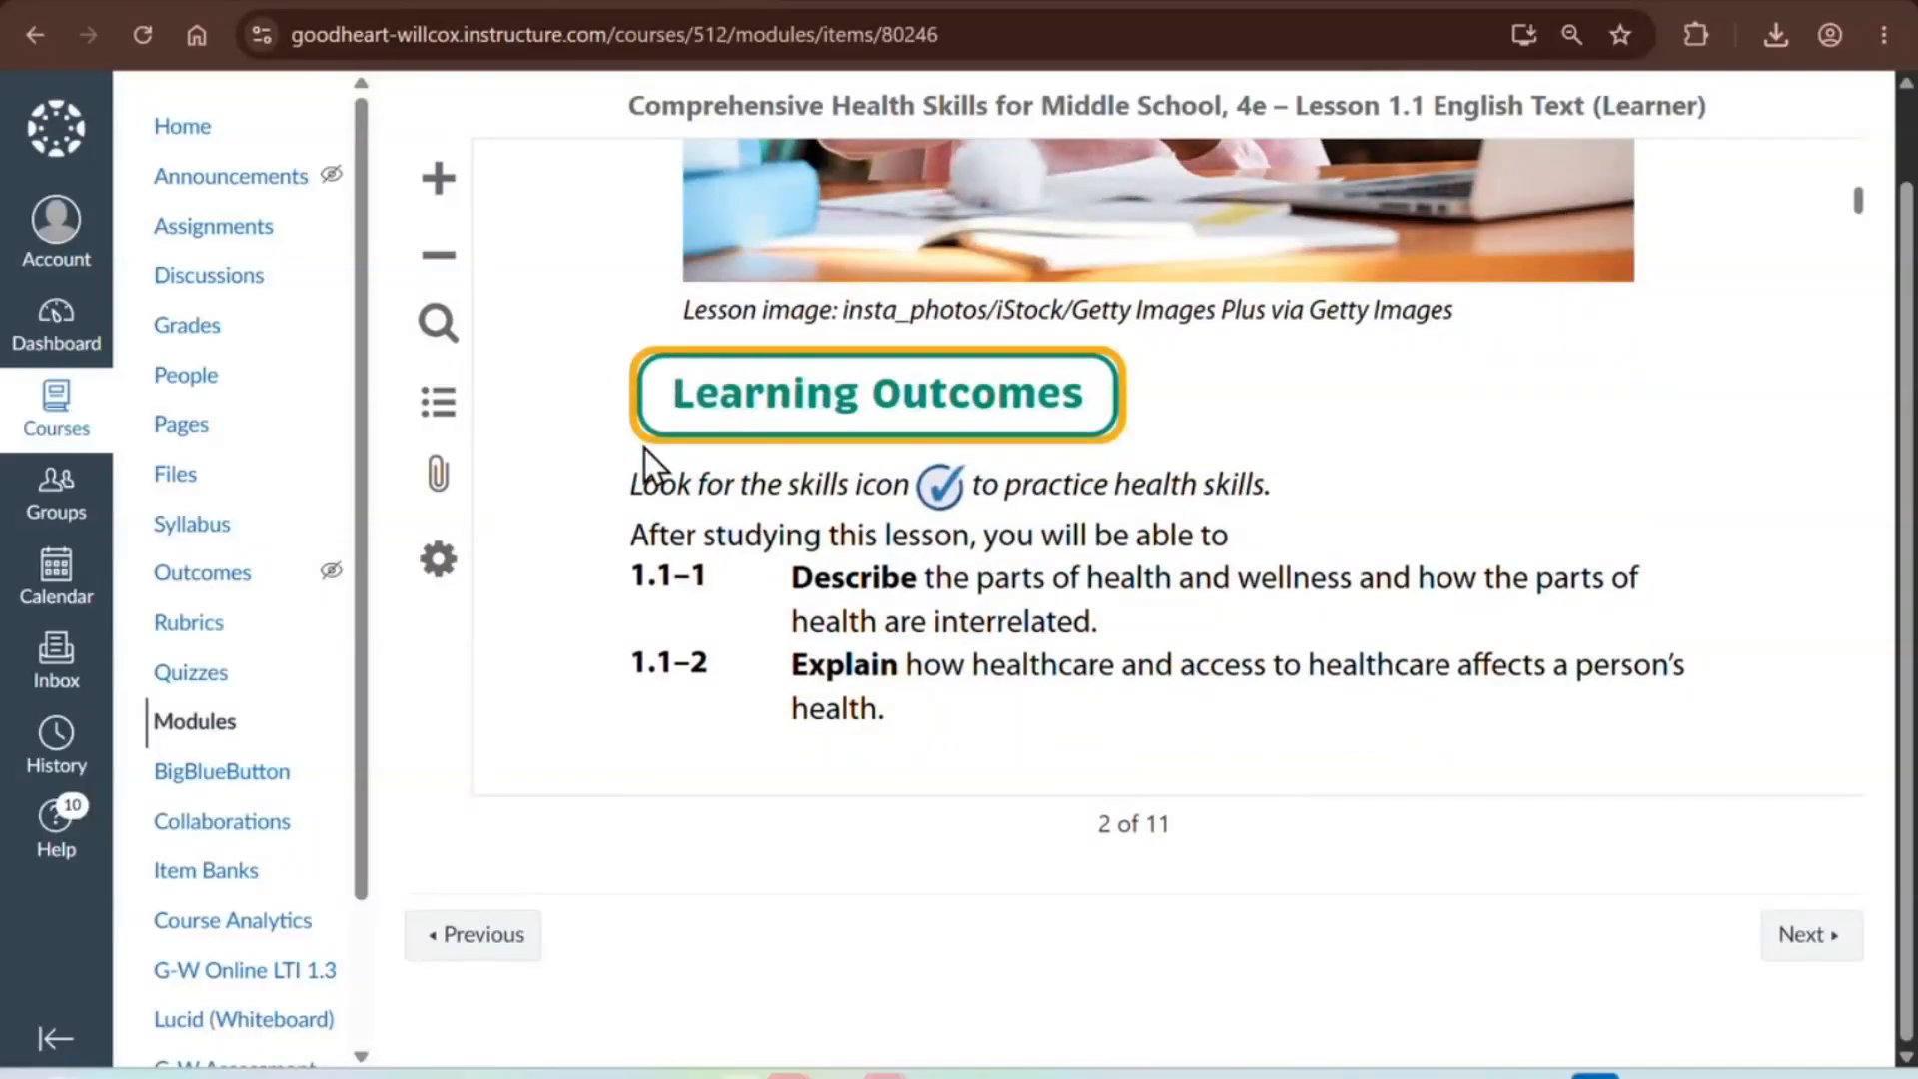
{"action": "scroll", "coordinate": [644, 448], "scroll_direction": "down", "scroll_amount": 10}
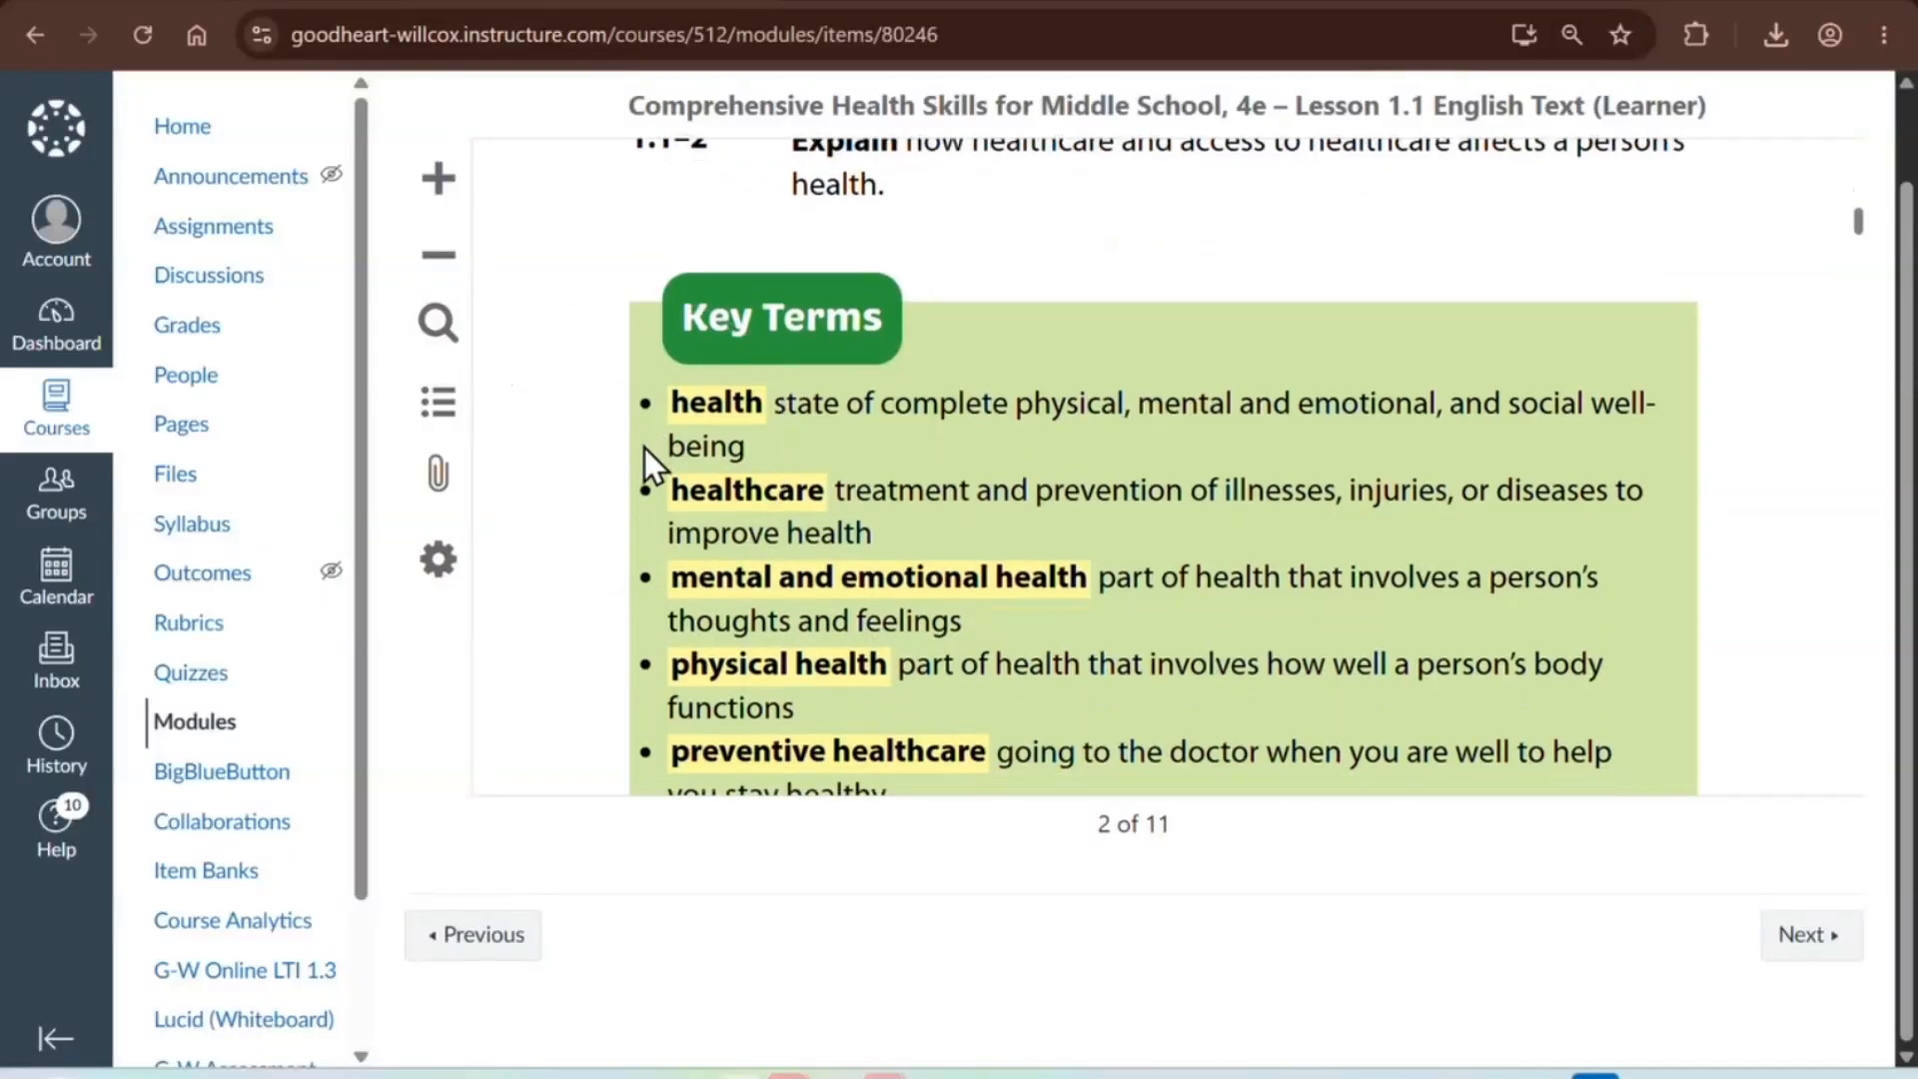
{"action": "scroll", "coordinate": [645, 448], "scroll_direction": "down", "scroll_amount": 4}
{"action": "left_click", "coordinate": [645, 447]}
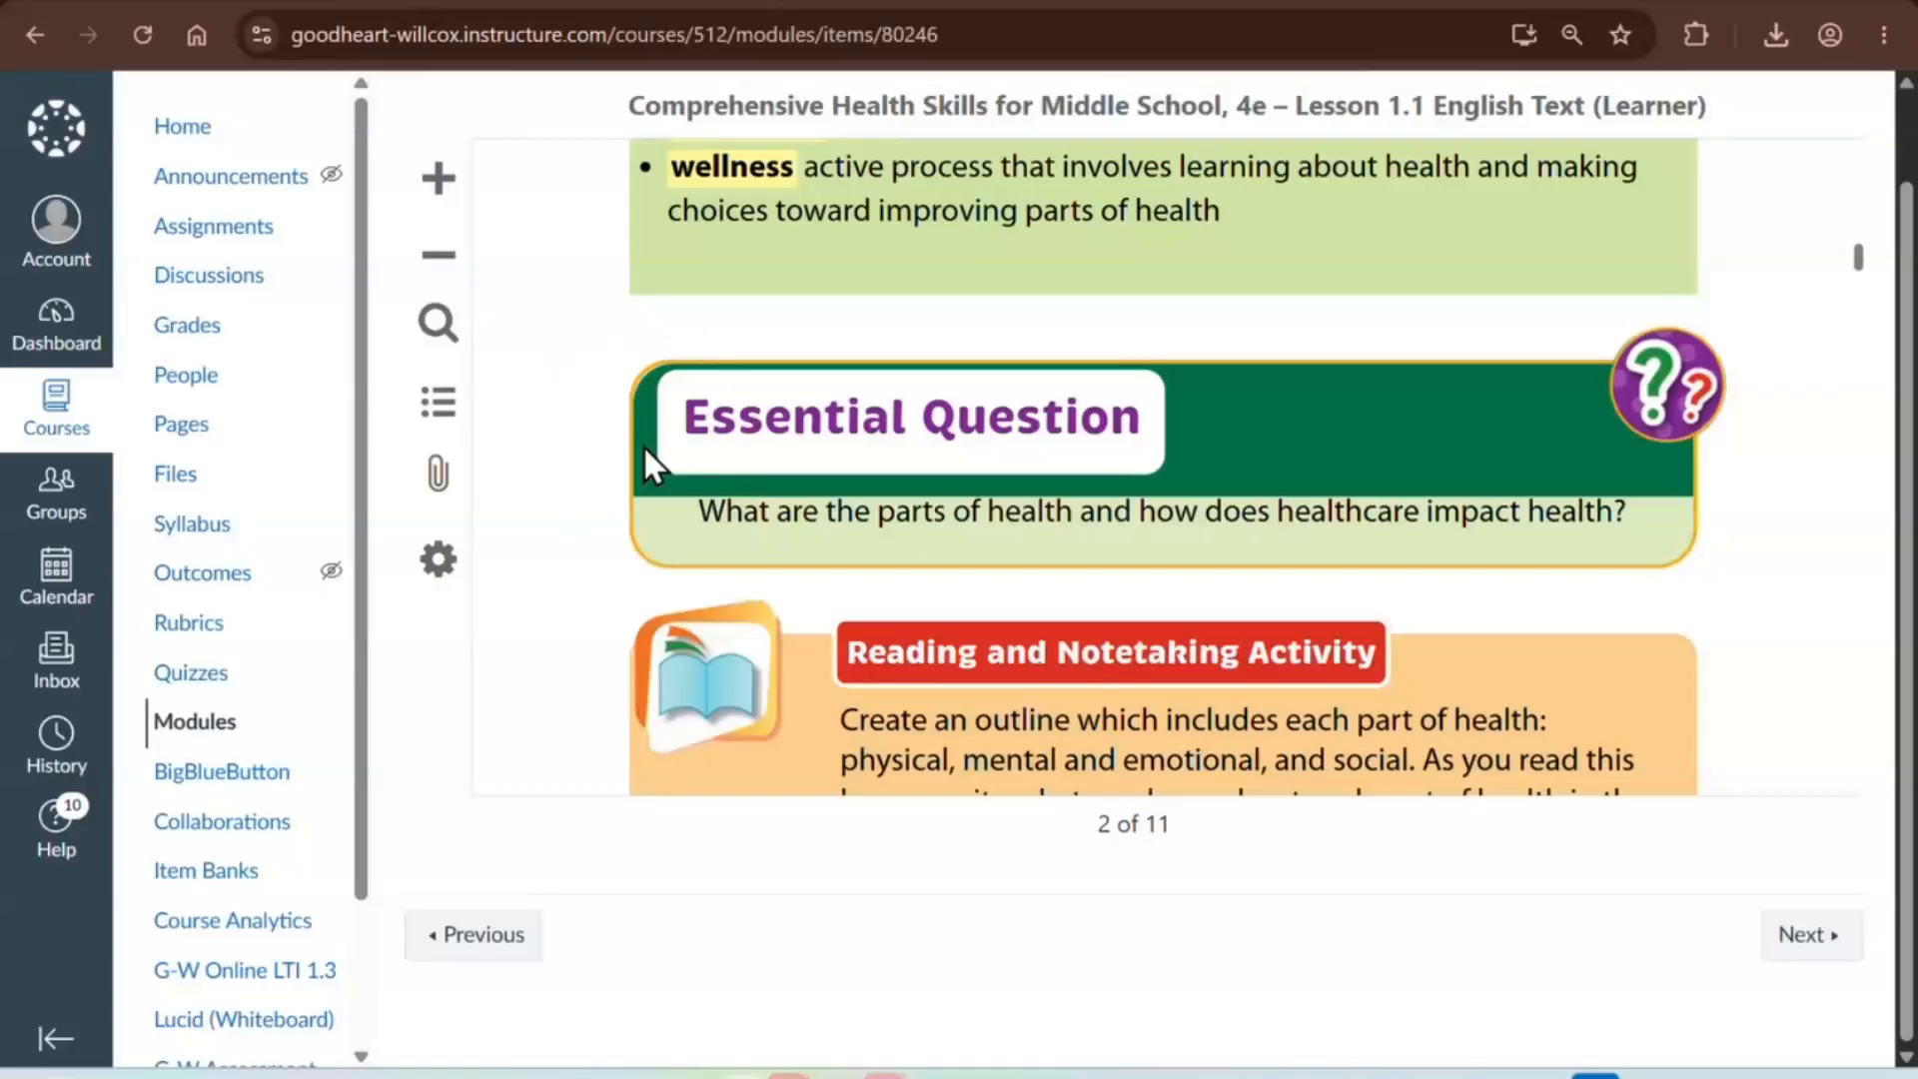
{"action": "scroll", "coordinate": [645, 448], "scroll_direction": "down", "scroll_amount": 3}
{"action": "key", "text": "ctrl"}
{"action": "key", "text": "ctrl"}
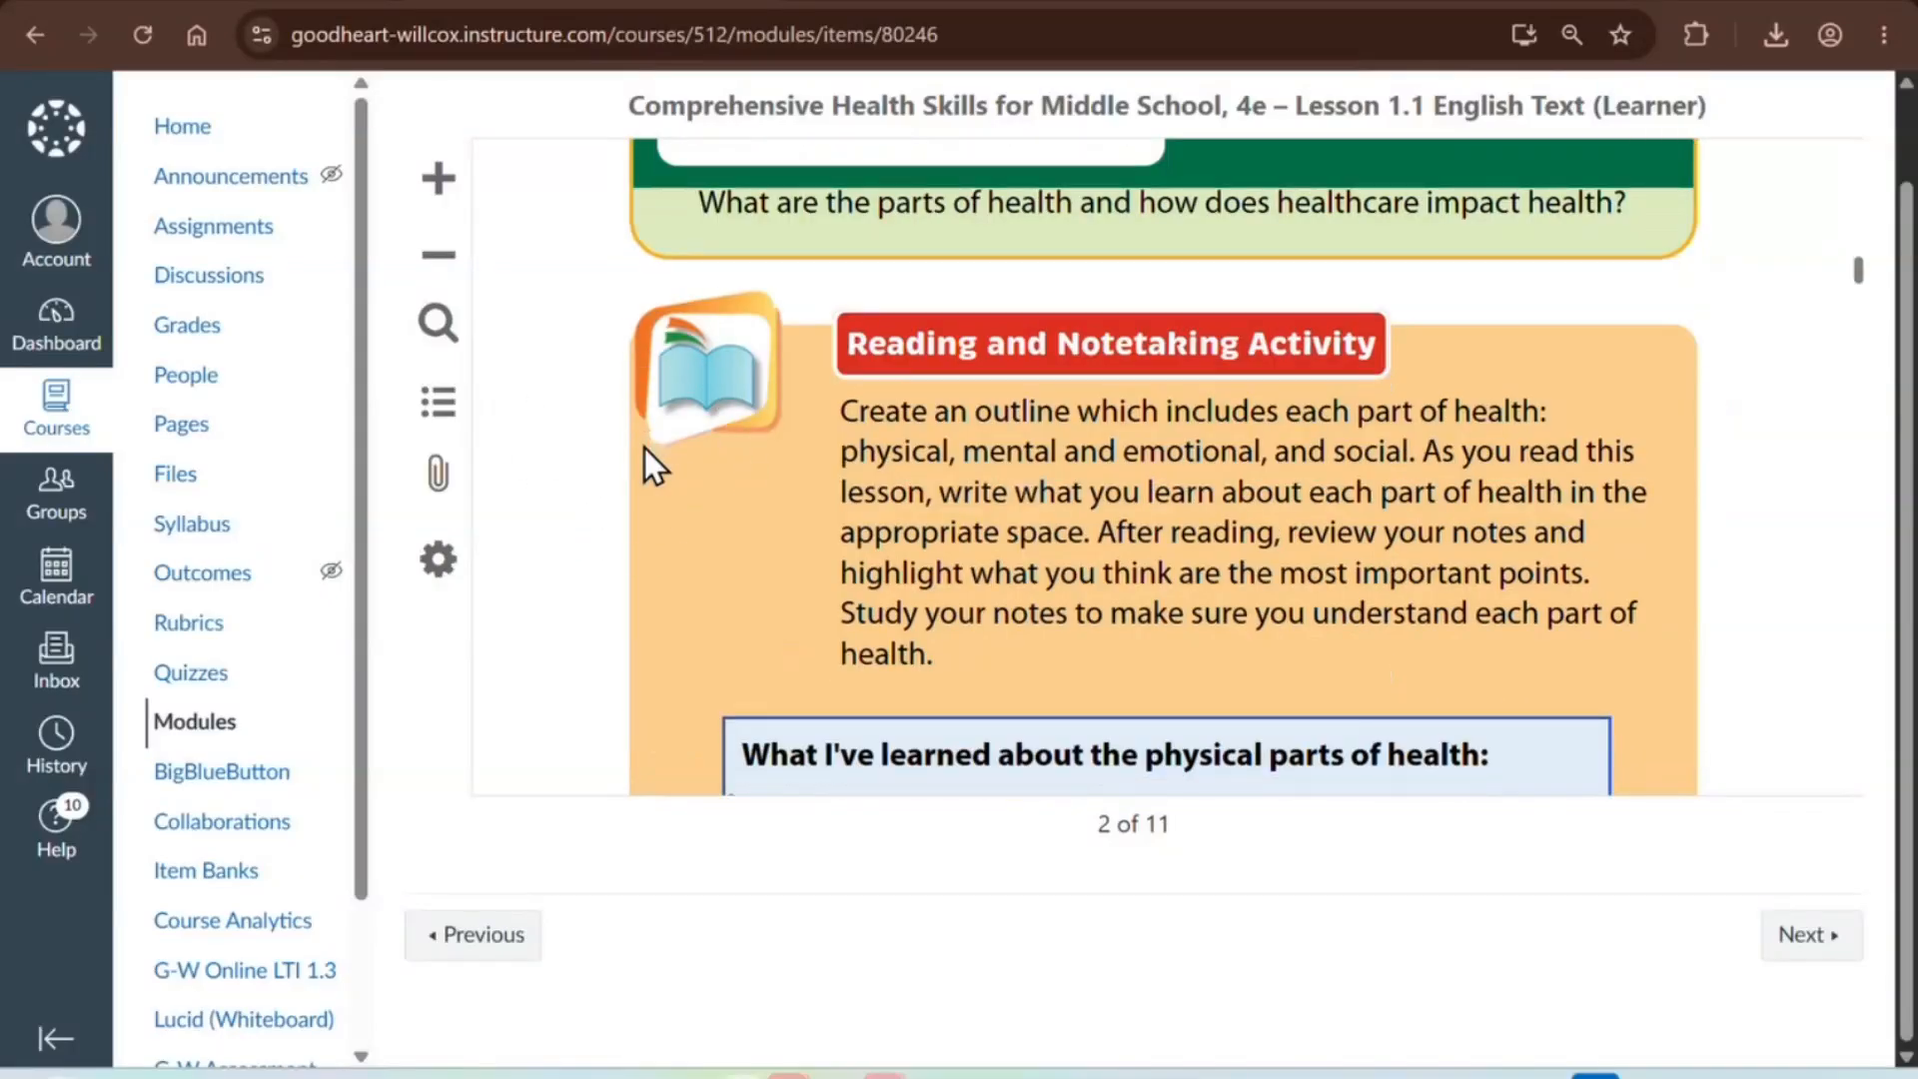
{"action": "scroll", "coordinate": [644, 448], "scroll_direction": "down", "scroll_amount": 8}
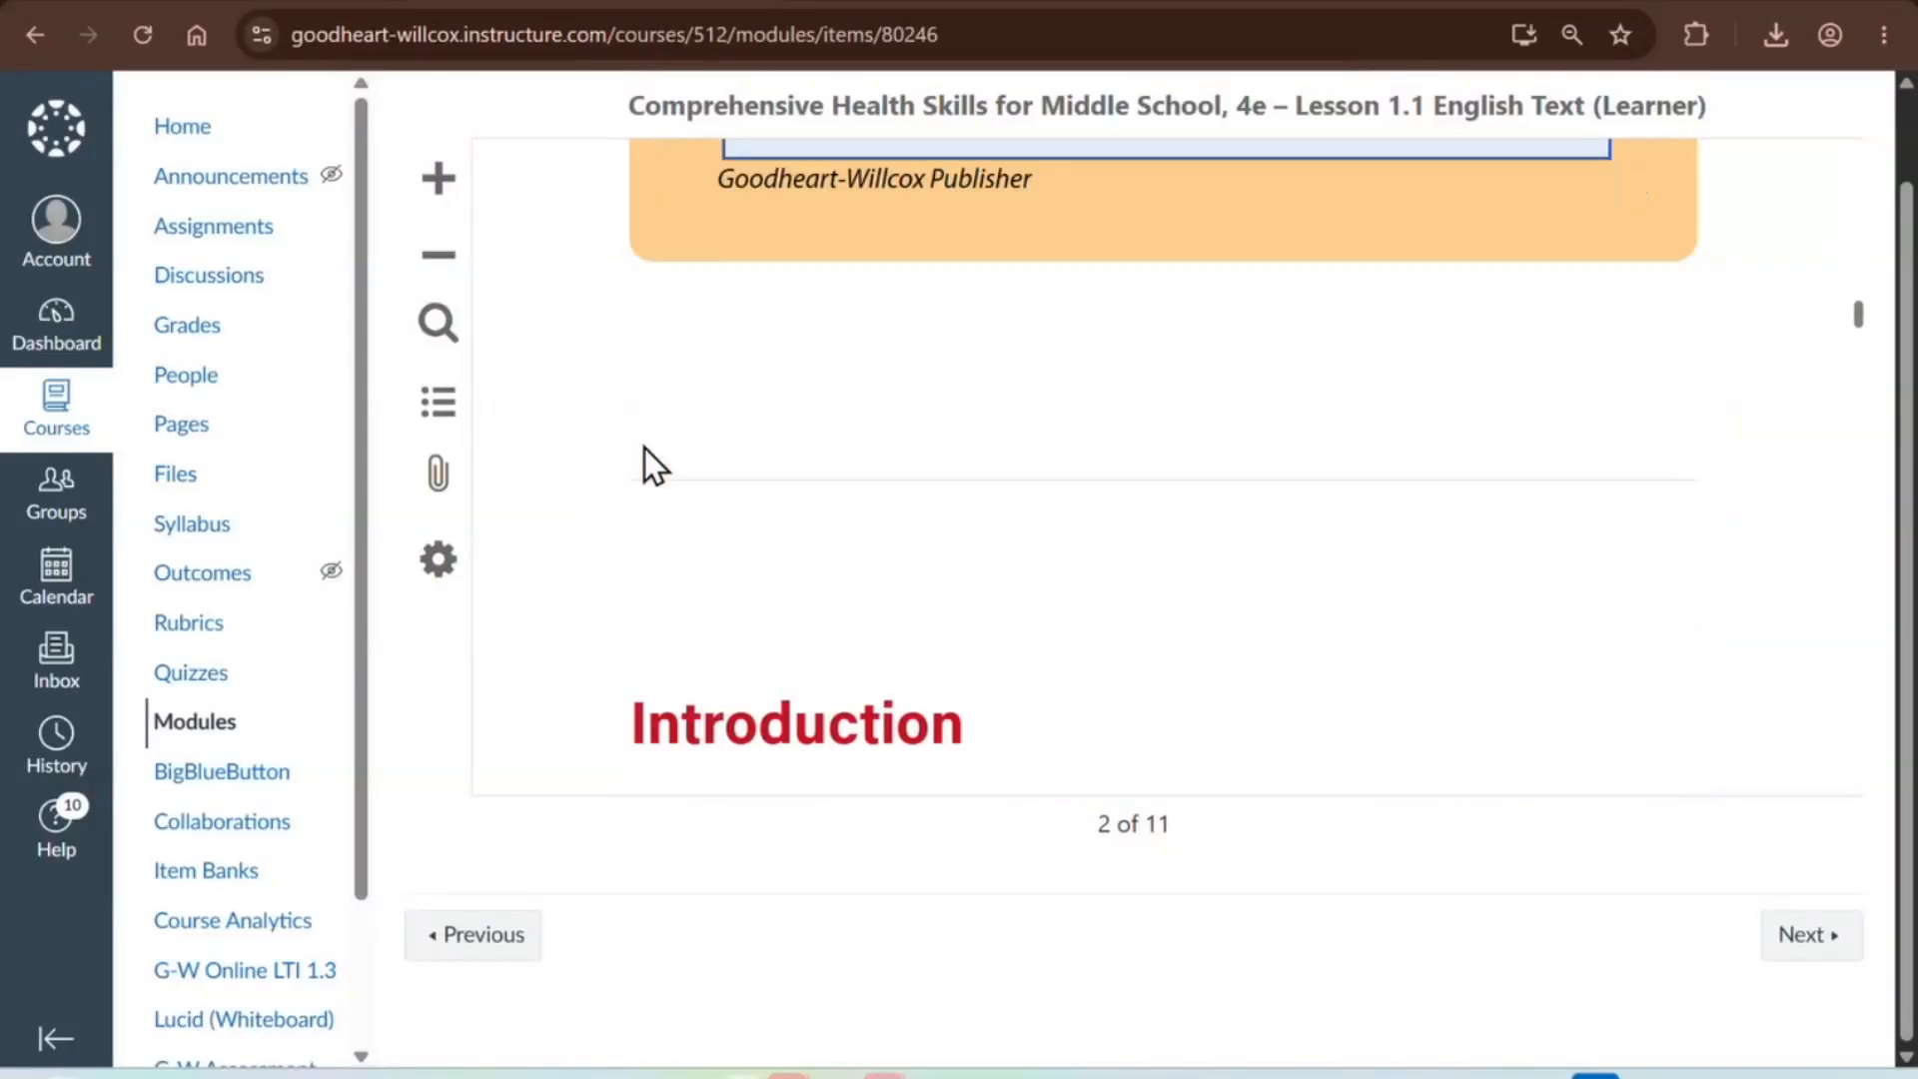
- Read the Introduction and the opening of section 1.1–1 Parts of Health and Wellness
{"action": "scroll", "coordinate": [644, 448], "scroll_direction": "down", "scroll_amount": 2}
{"action": "key", "text": "ctrl"}
{"action": "key", "text": "ctrl"}
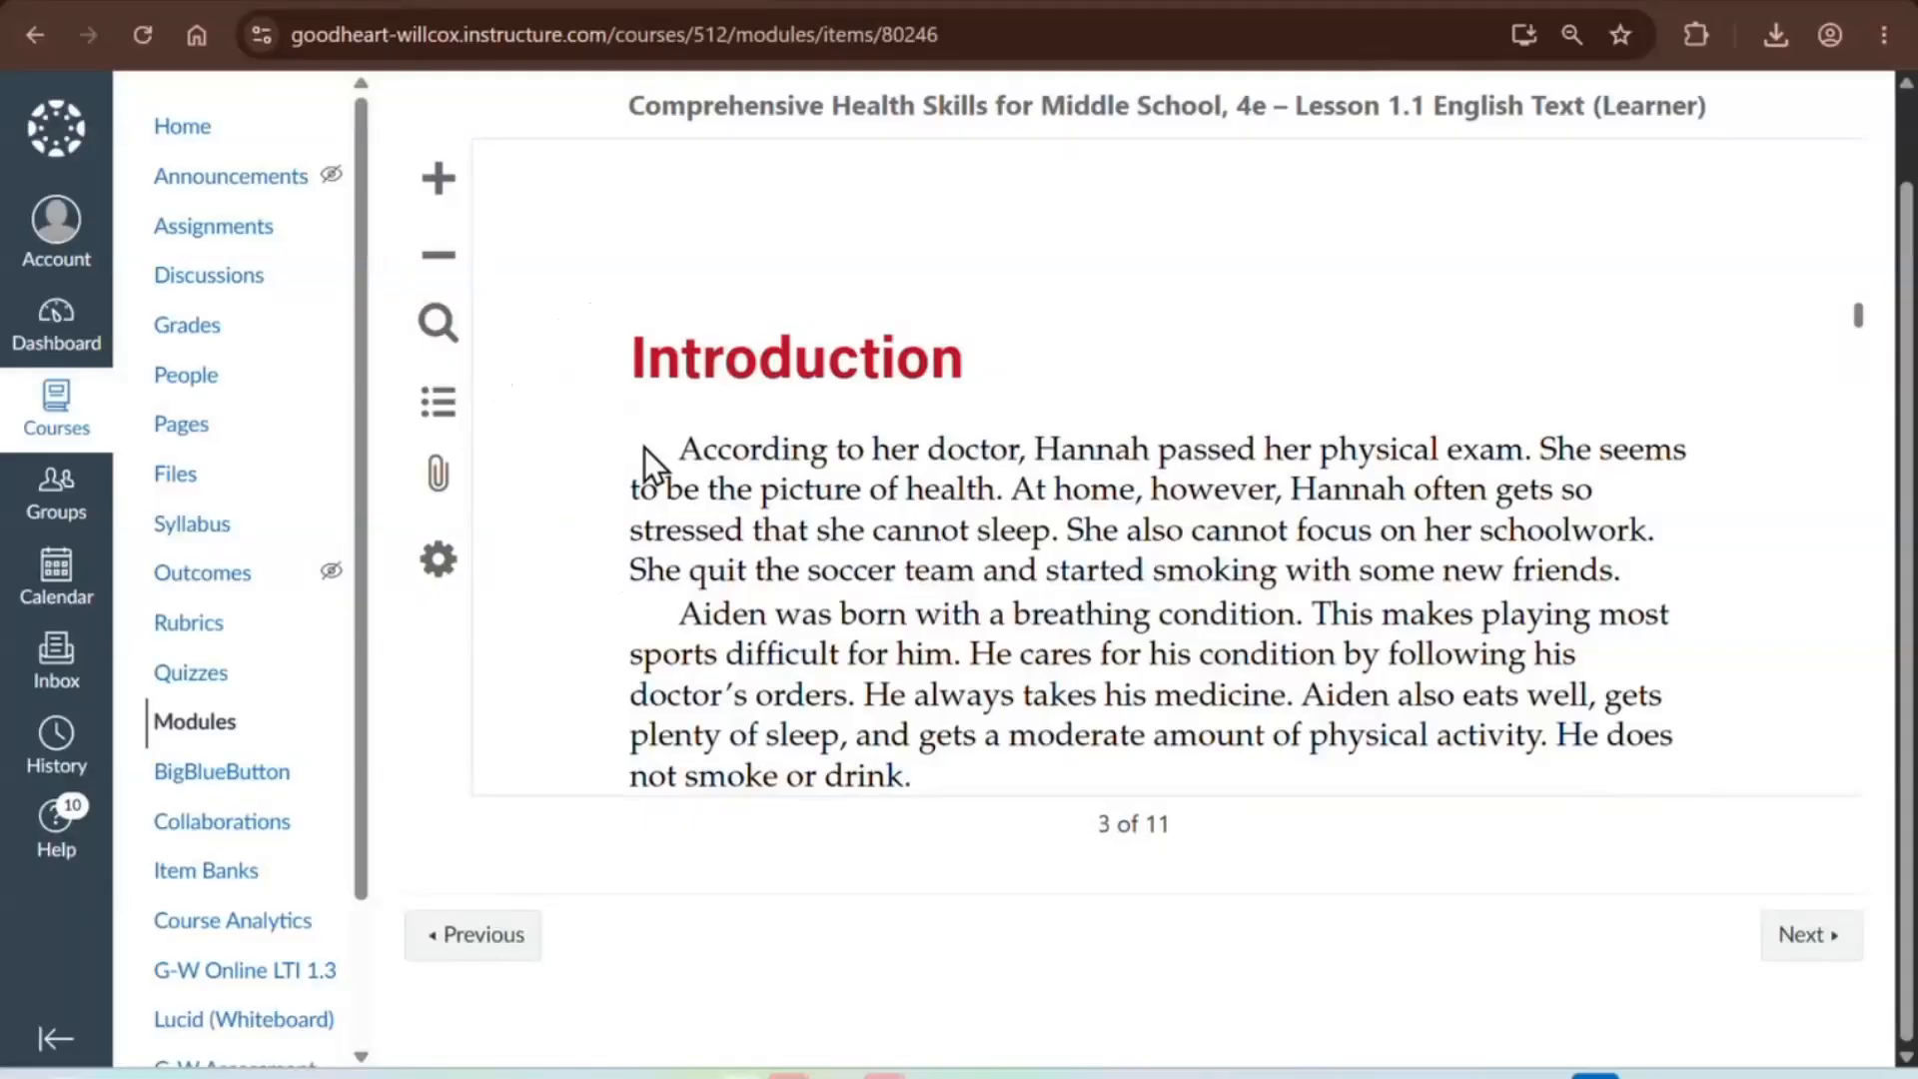
{"action": "scroll", "coordinate": [645, 448], "scroll_direction": "down", "scroll_amount": 6}
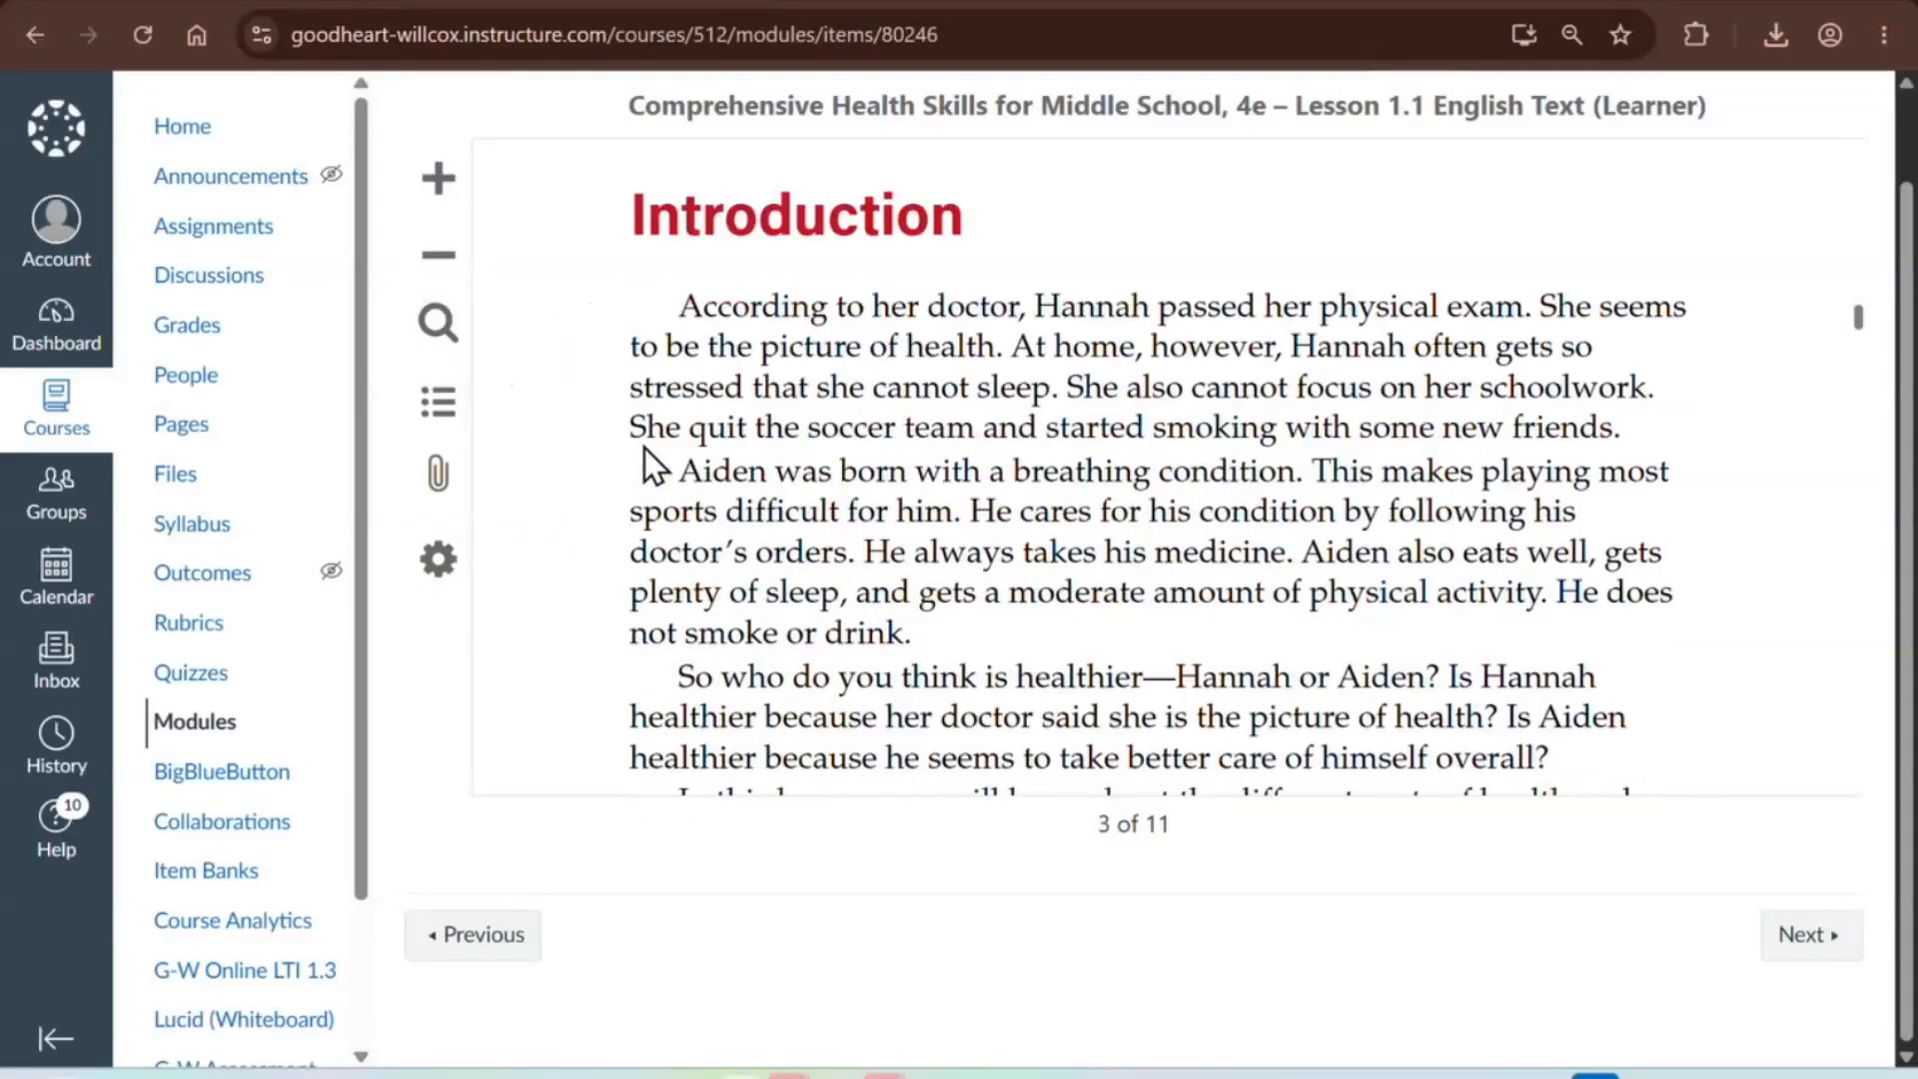
{"action": "scroll", "coordinate": [645, 447], "scroll_direction": "down", "scroll_amount": 1}
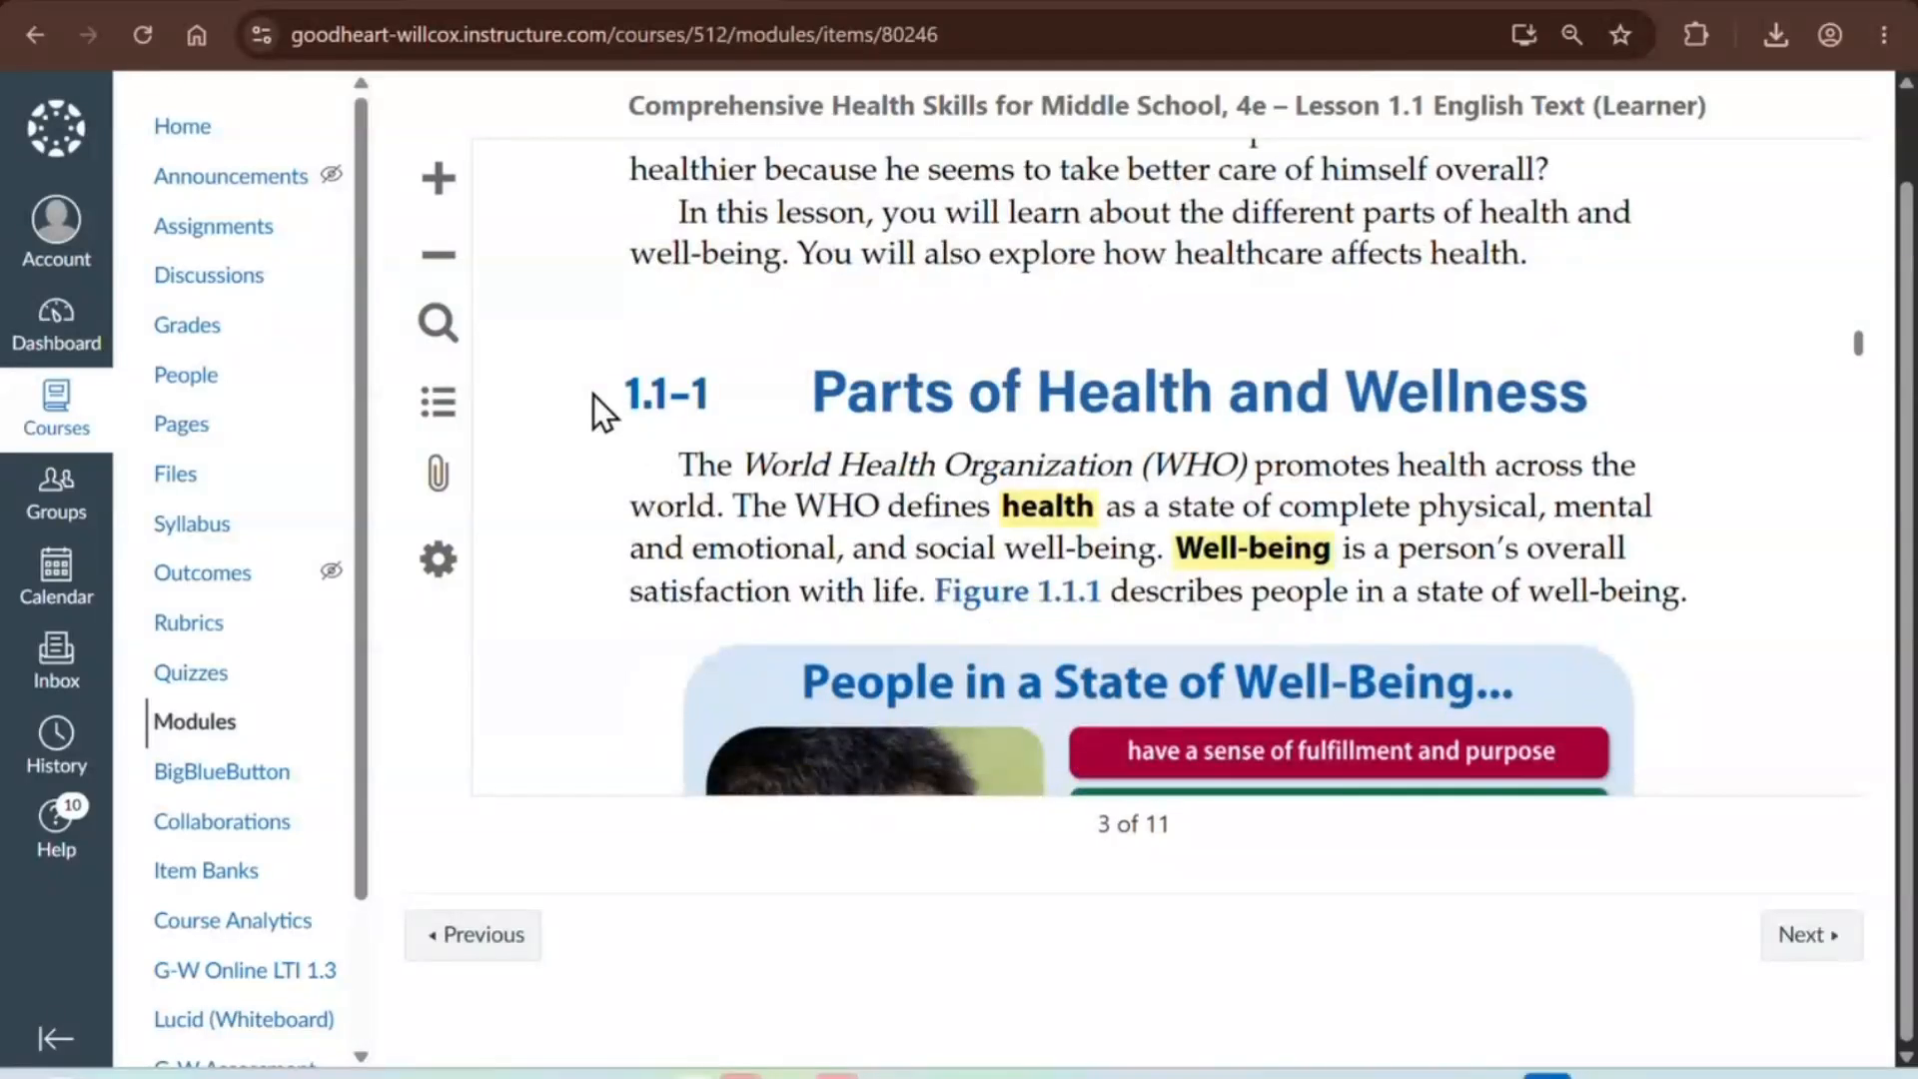
{"action": "key", "text": "ctrl"}
{"action": "key", "text": "ctrl"}
{"action": "key", "text": "ctrl"}
{"action": "key", "text": "ctrl"}
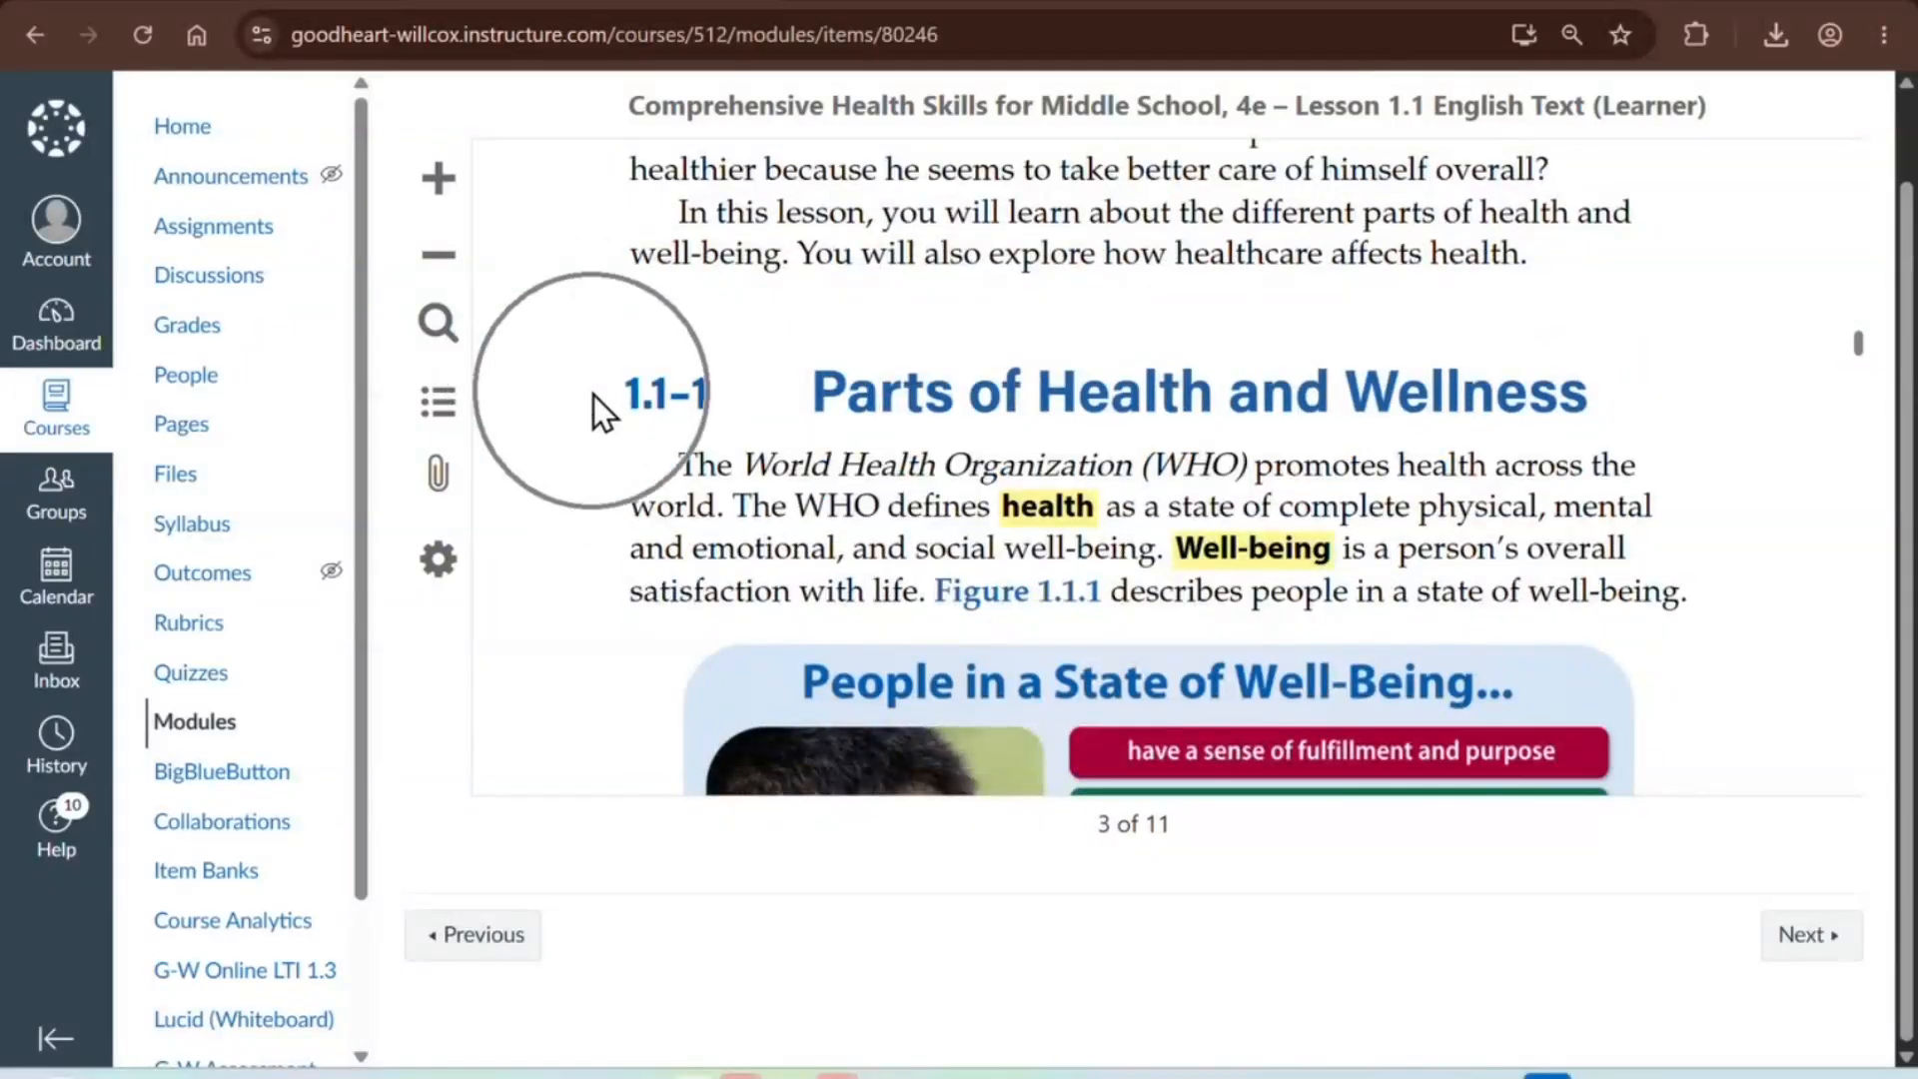
- Examine section 1.1–1 from the State of Well-Being figure through the Reading Checkpoint and the health infographic after it
{"action": "scroll", "coordinate": [594, 394], "scroll_direction": "down", "scroll_amount": 4}
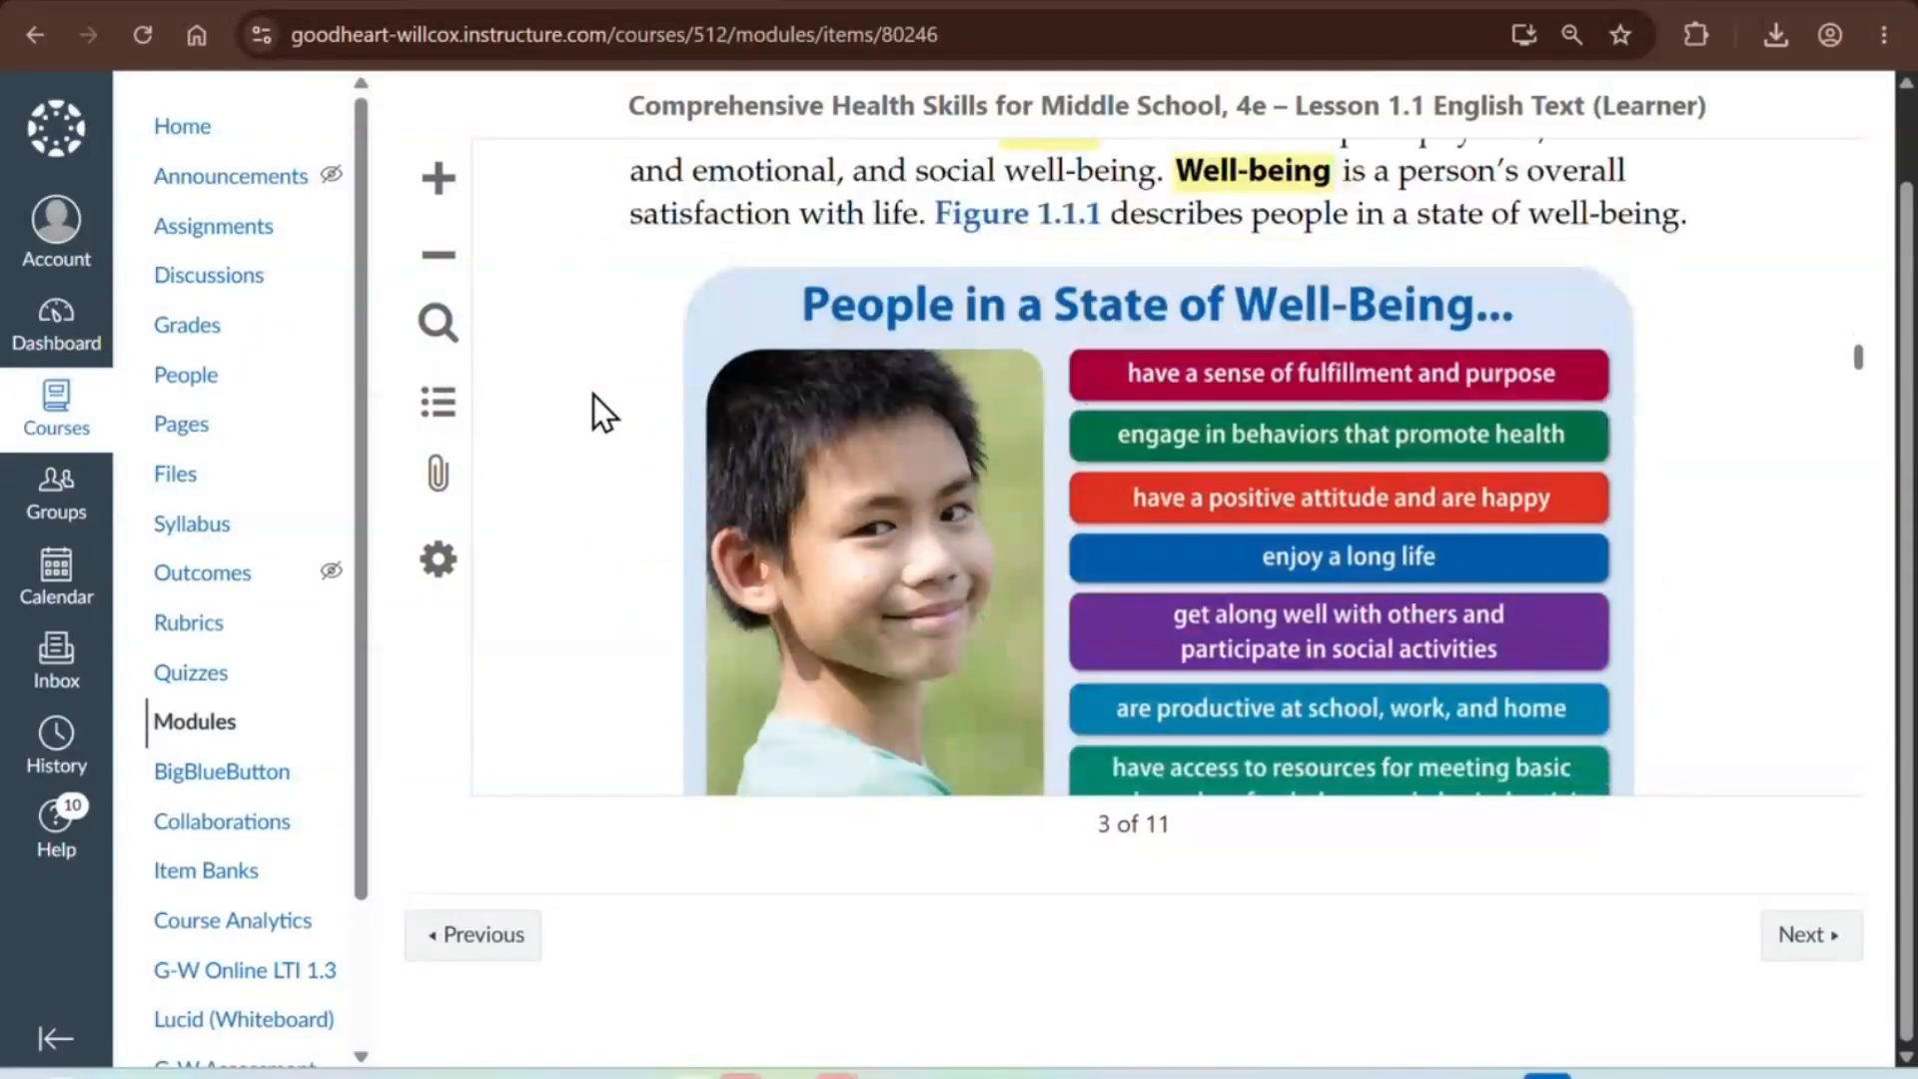
{"action": "scroll", "coordinate": [594, 393], "scroll_direction": "down", "scroll_amount": 10}
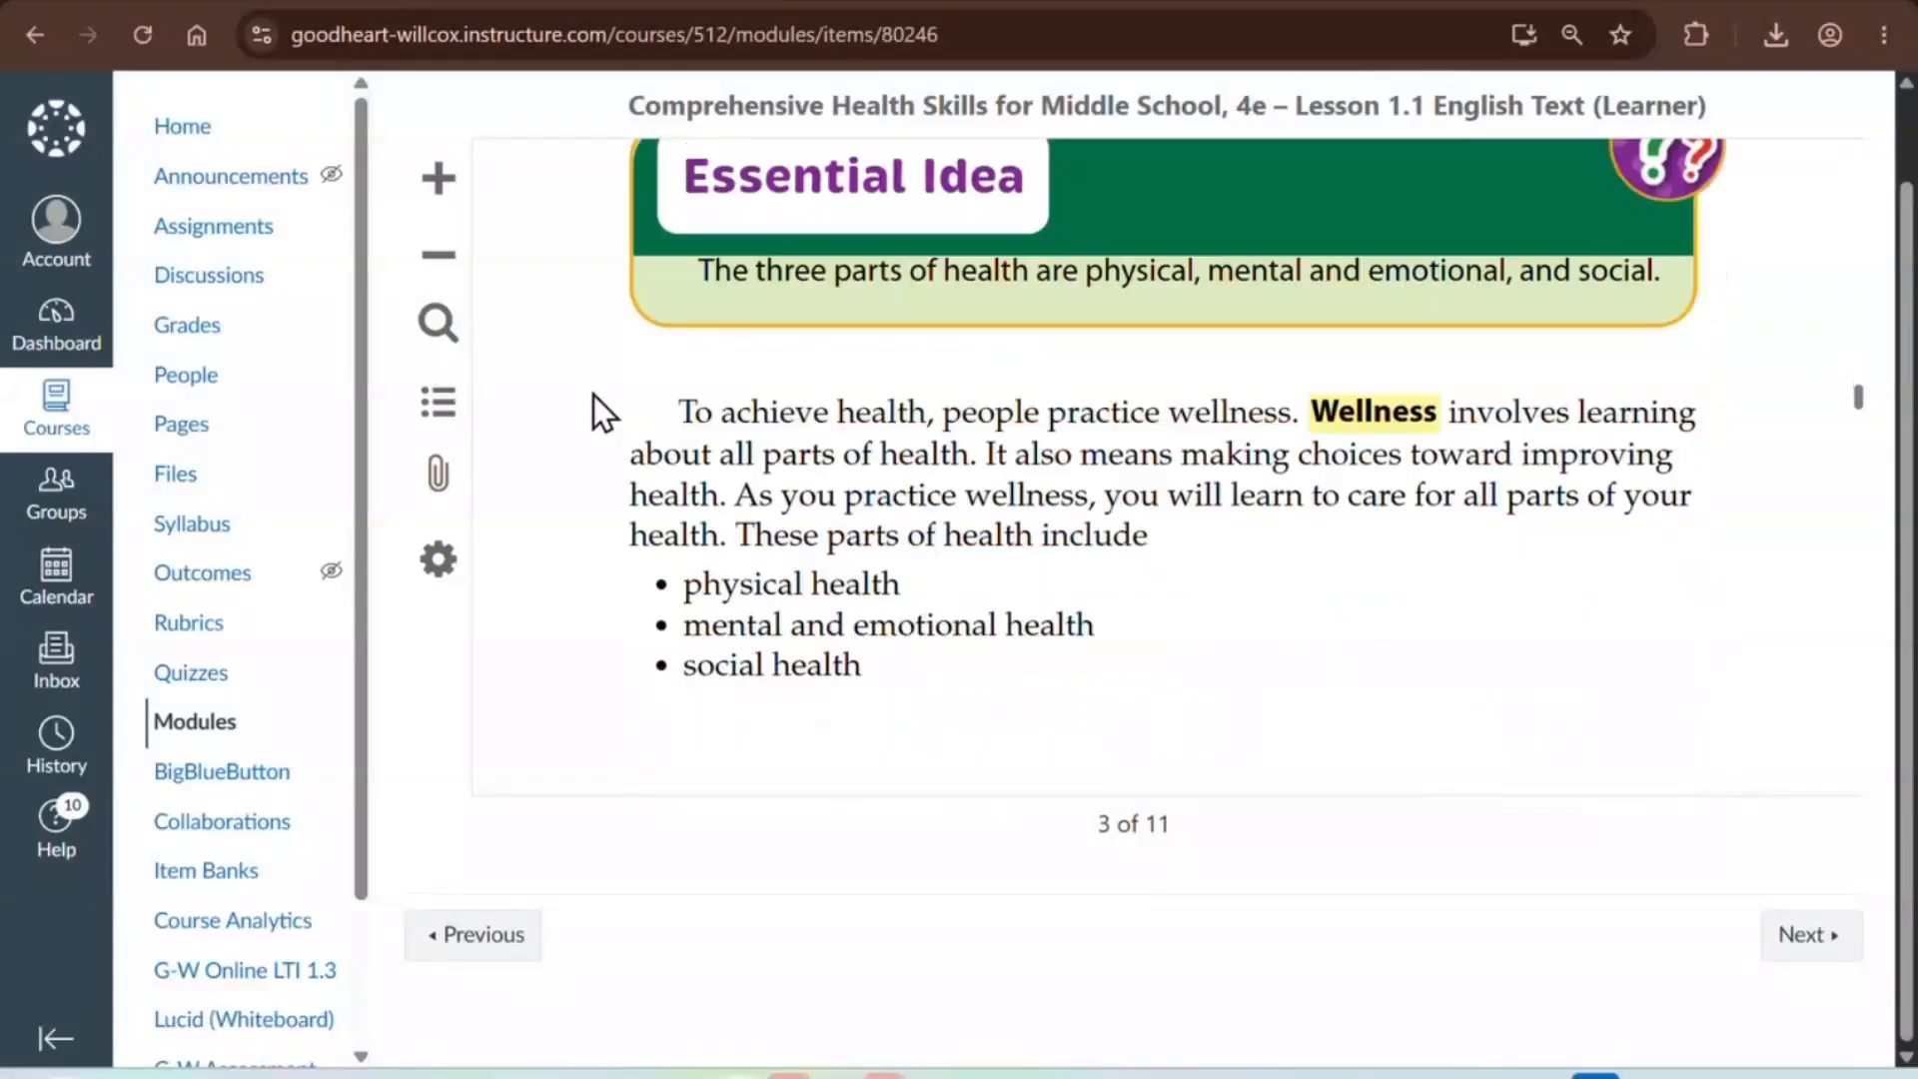
{"action": "scroll", "coordinate": [594, 394], "scroll_direction": "down", "scroll_amount": 14}
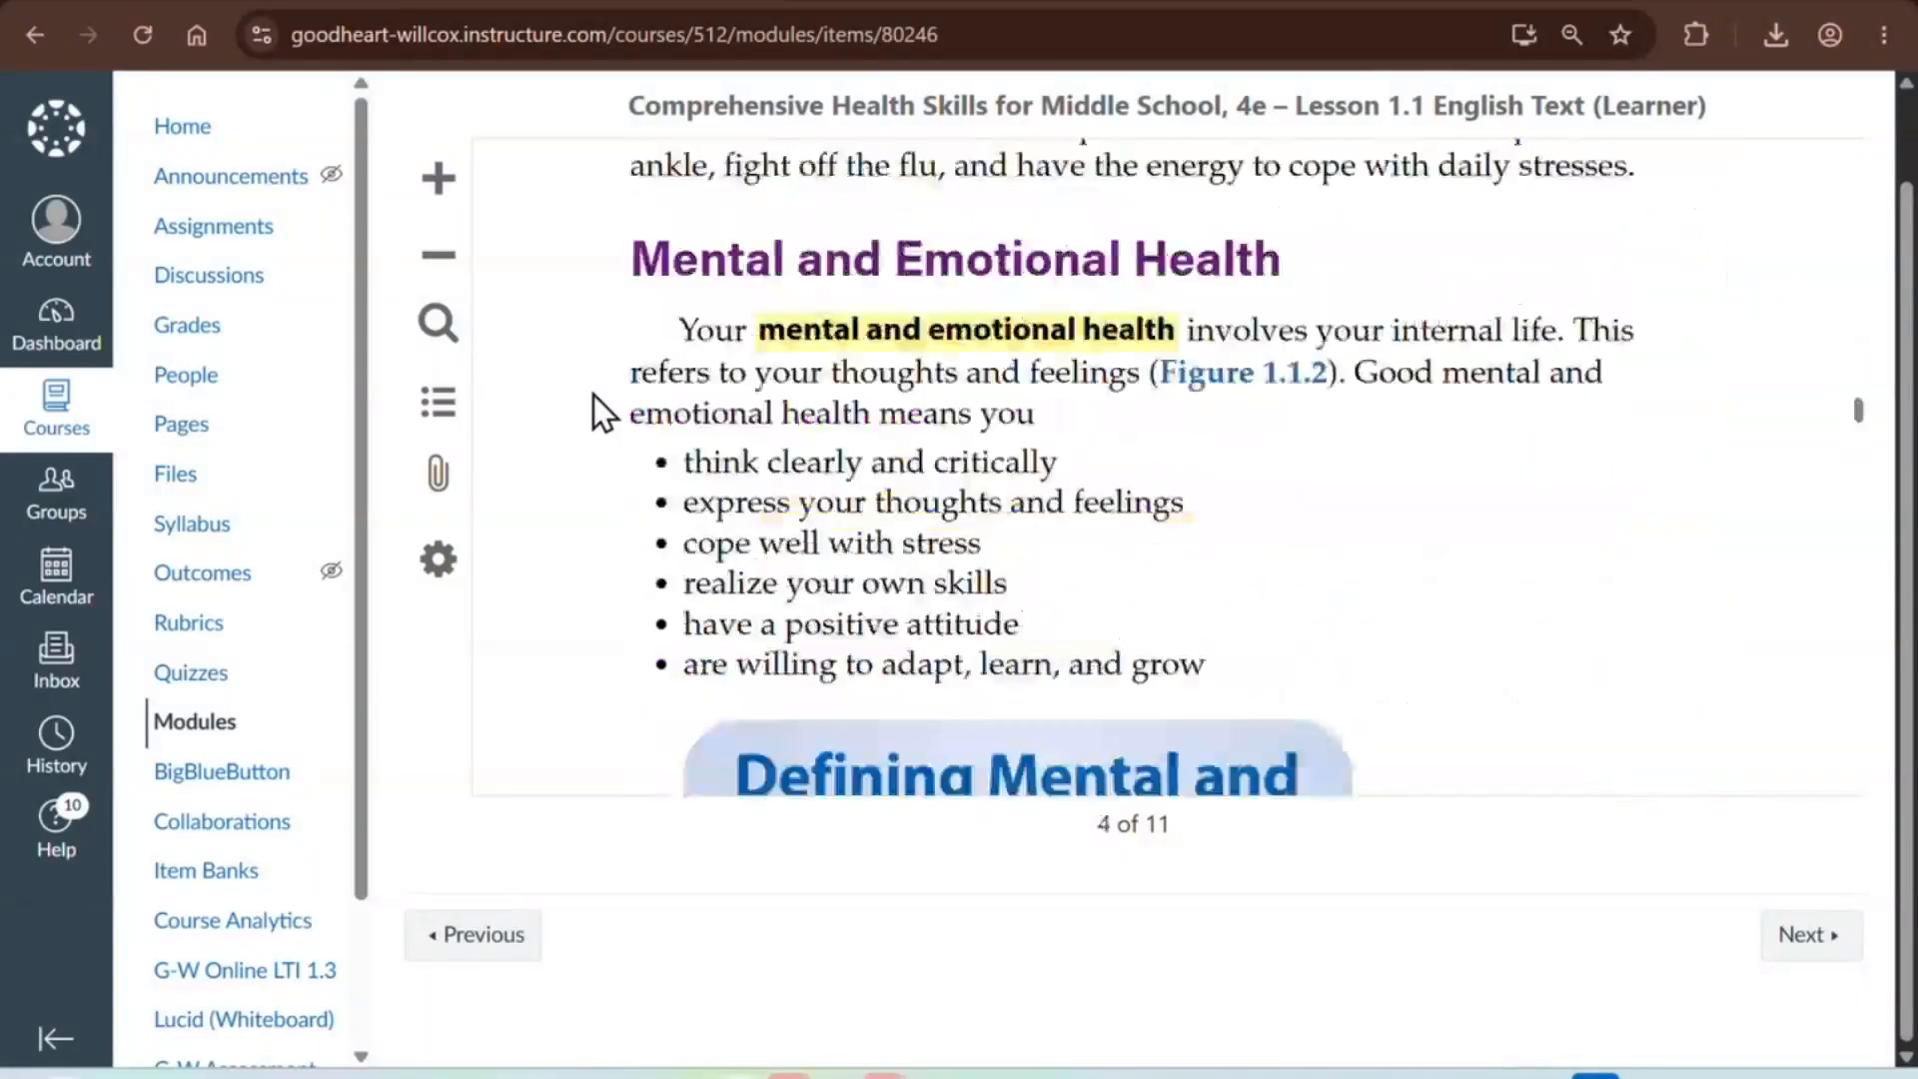
{"action": "scroll", "coordinate": [593, 394], "scroll_direction": "down", "scroll_amount": 12}
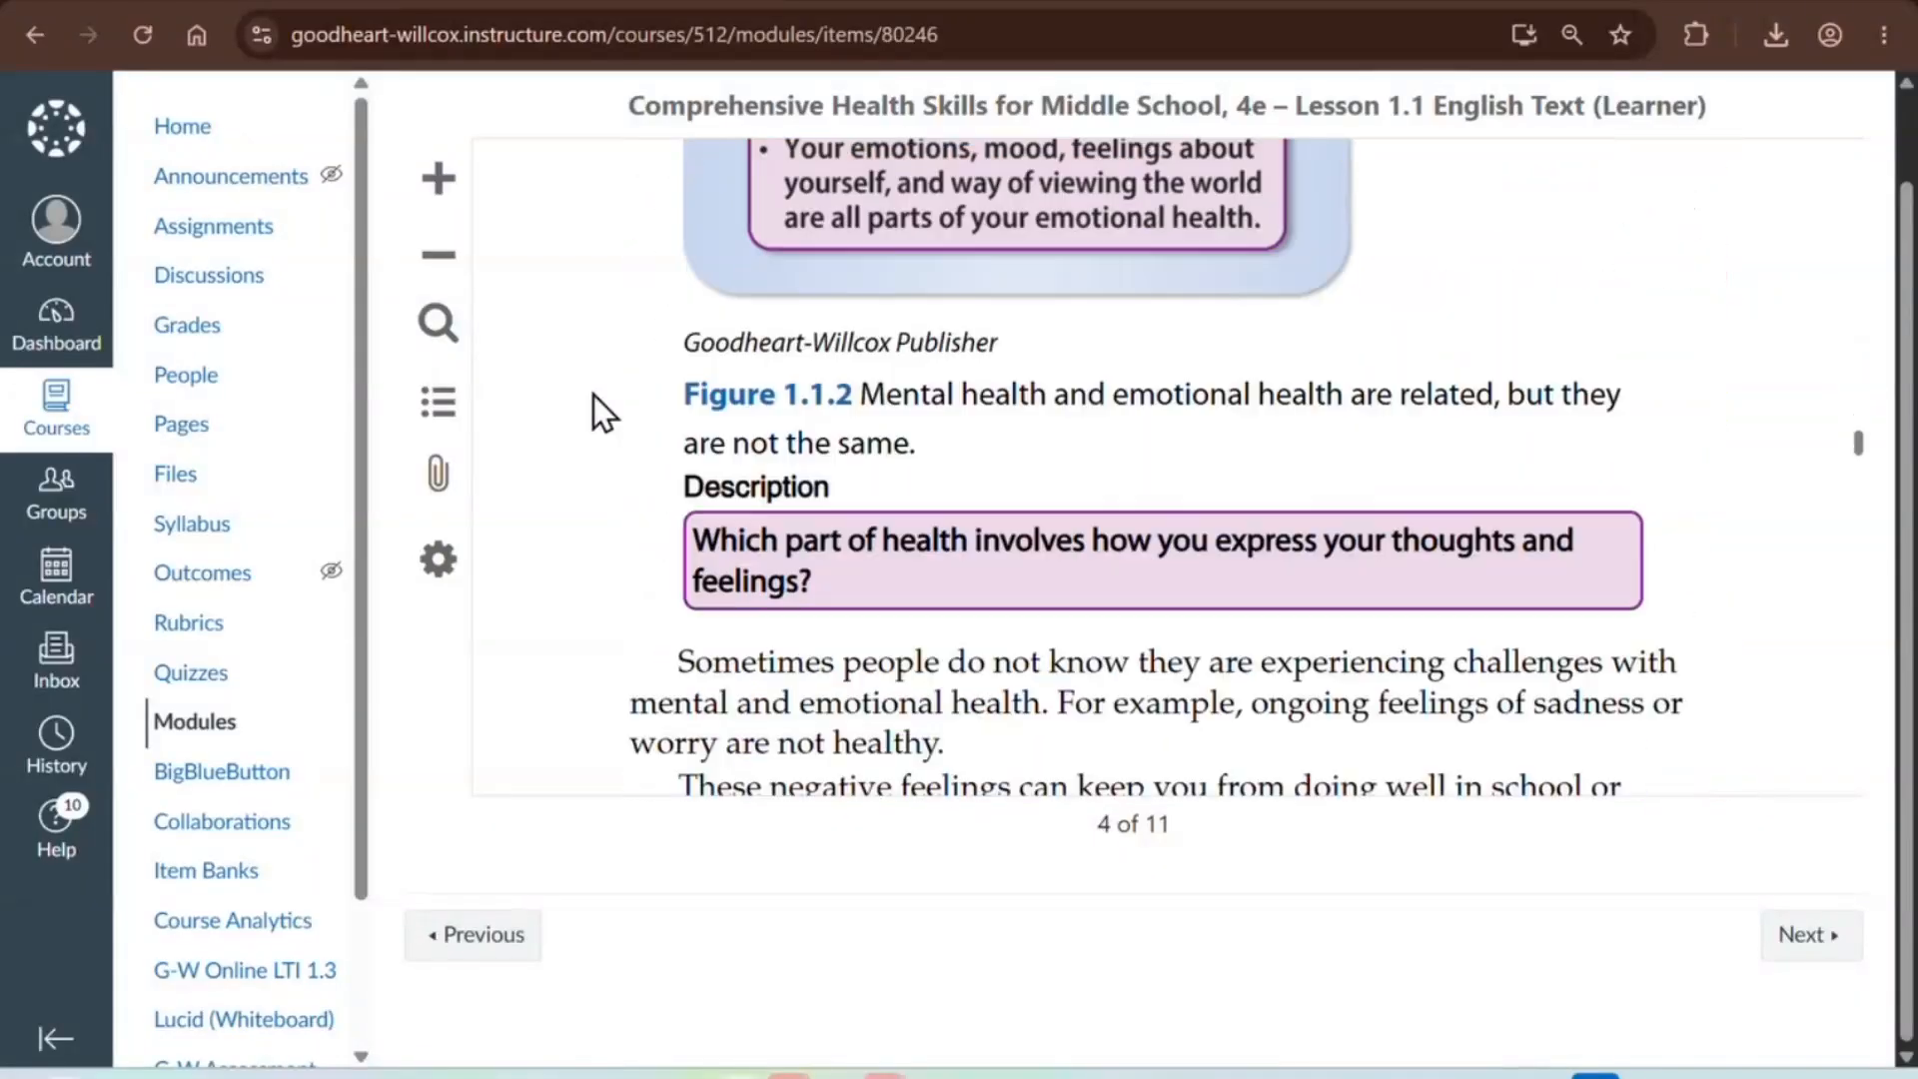
{"action": "scroll", "coordinate": [593, 393], "scroll_direction": "down", "scroll_amount": 9}
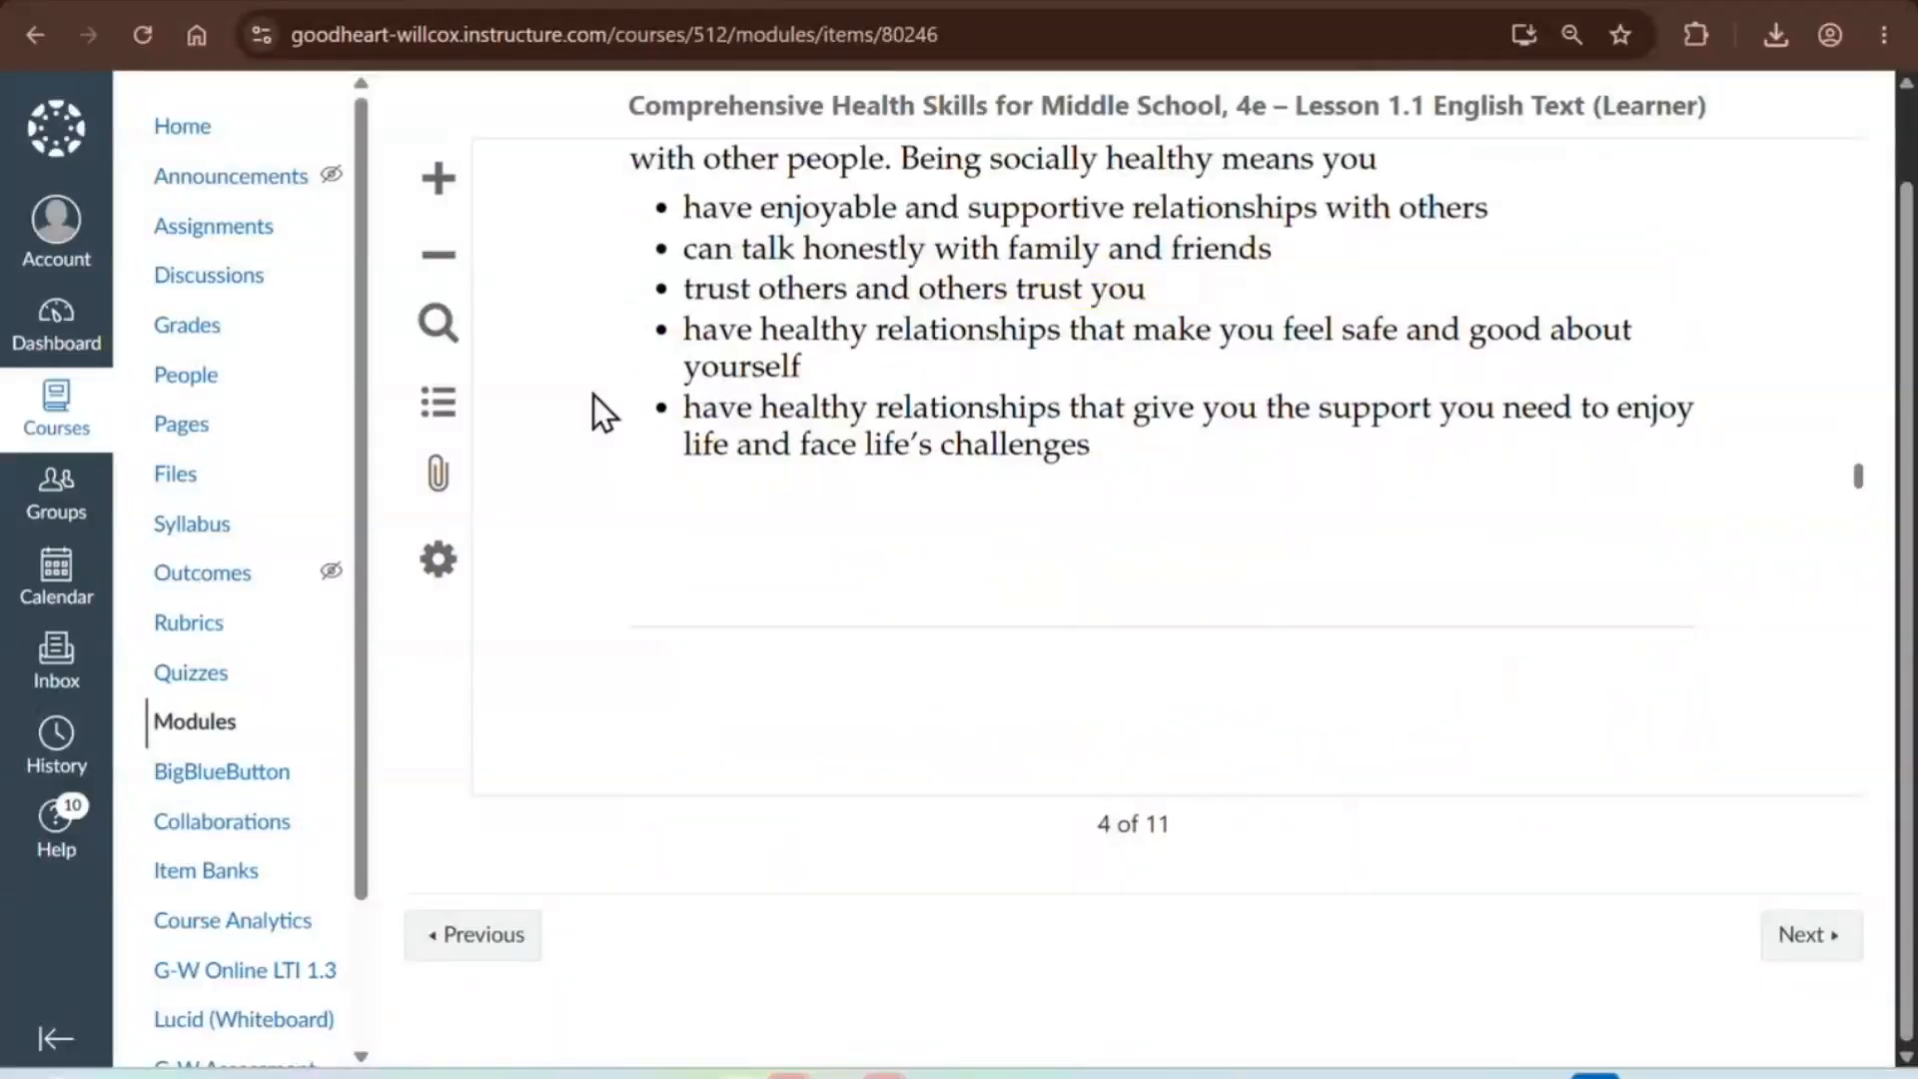
{"action": "scroll", "coordinate": [594, 394], "scroll_direction": "down", "scroll_amount": 9}
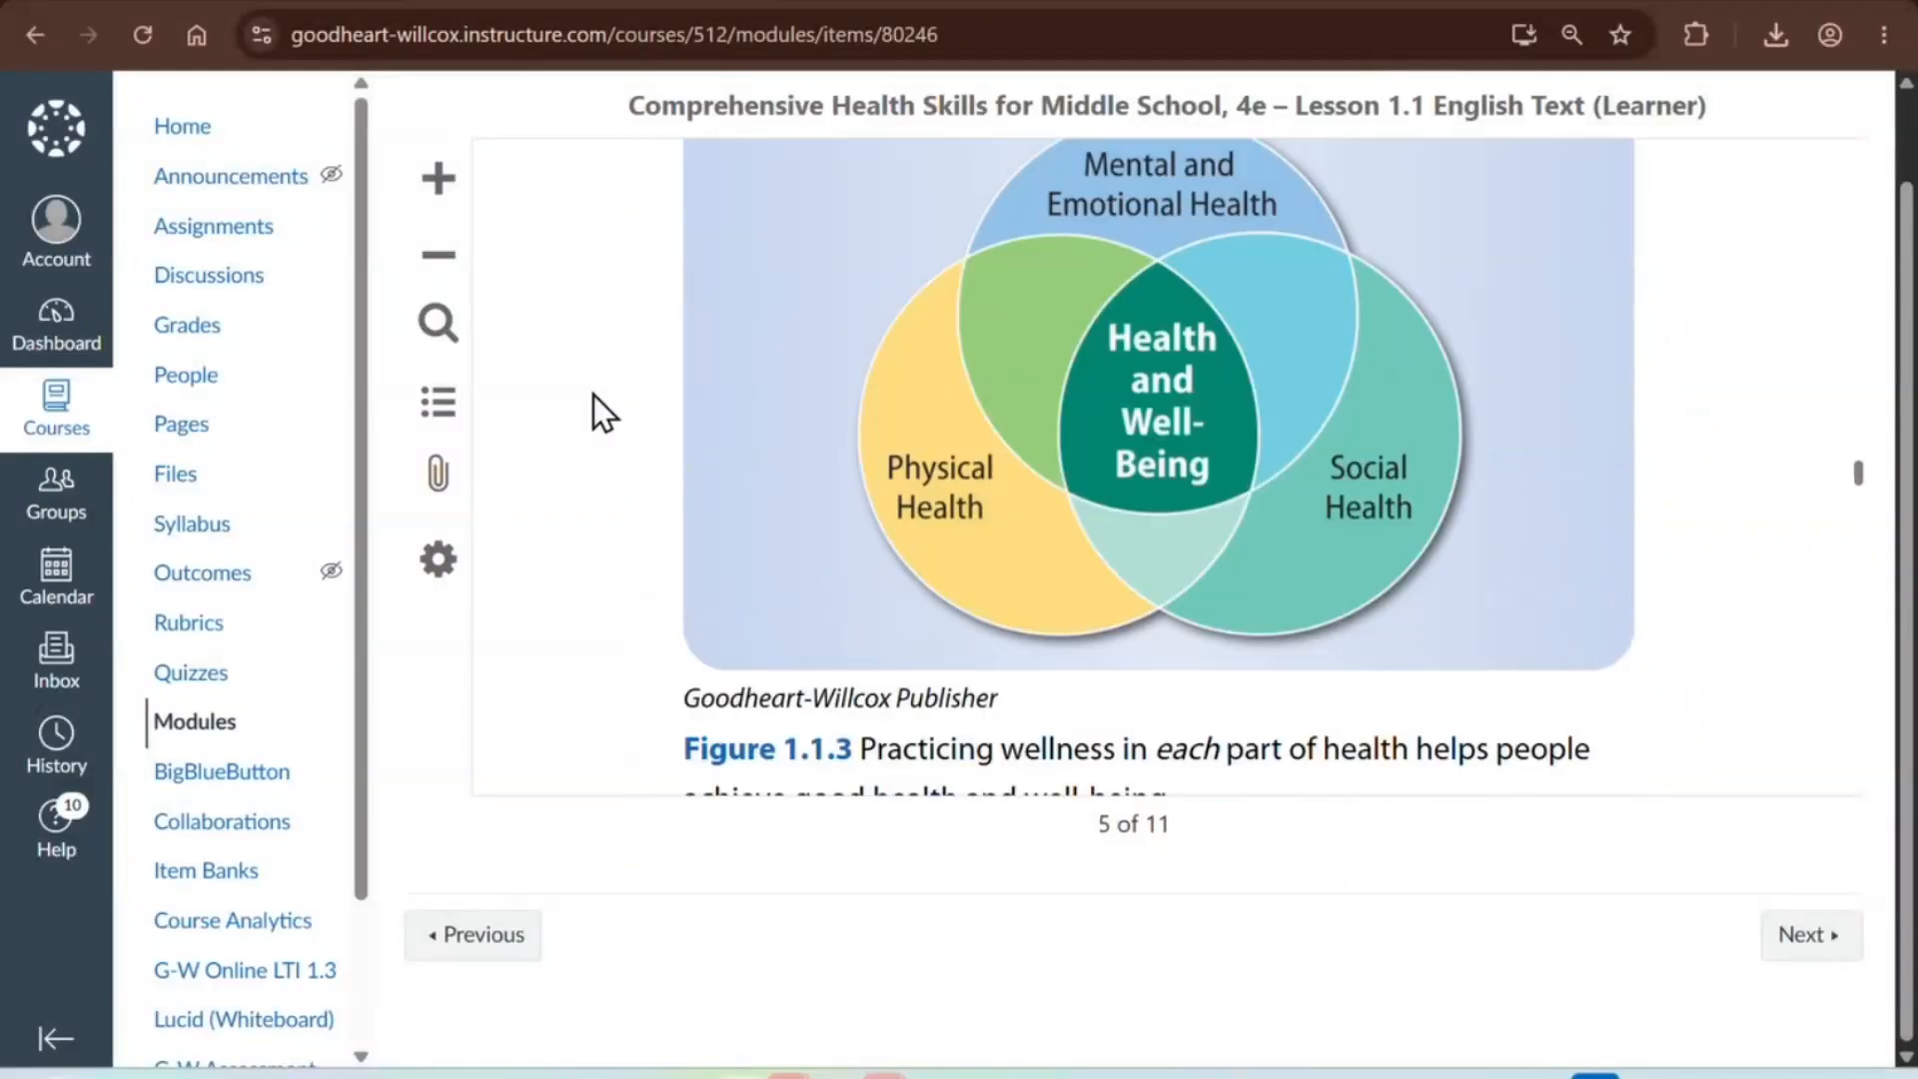
{"action": "scroll", "coordinate": [593, 394], "scroll_direction": "down", "scroll_amount": 9}
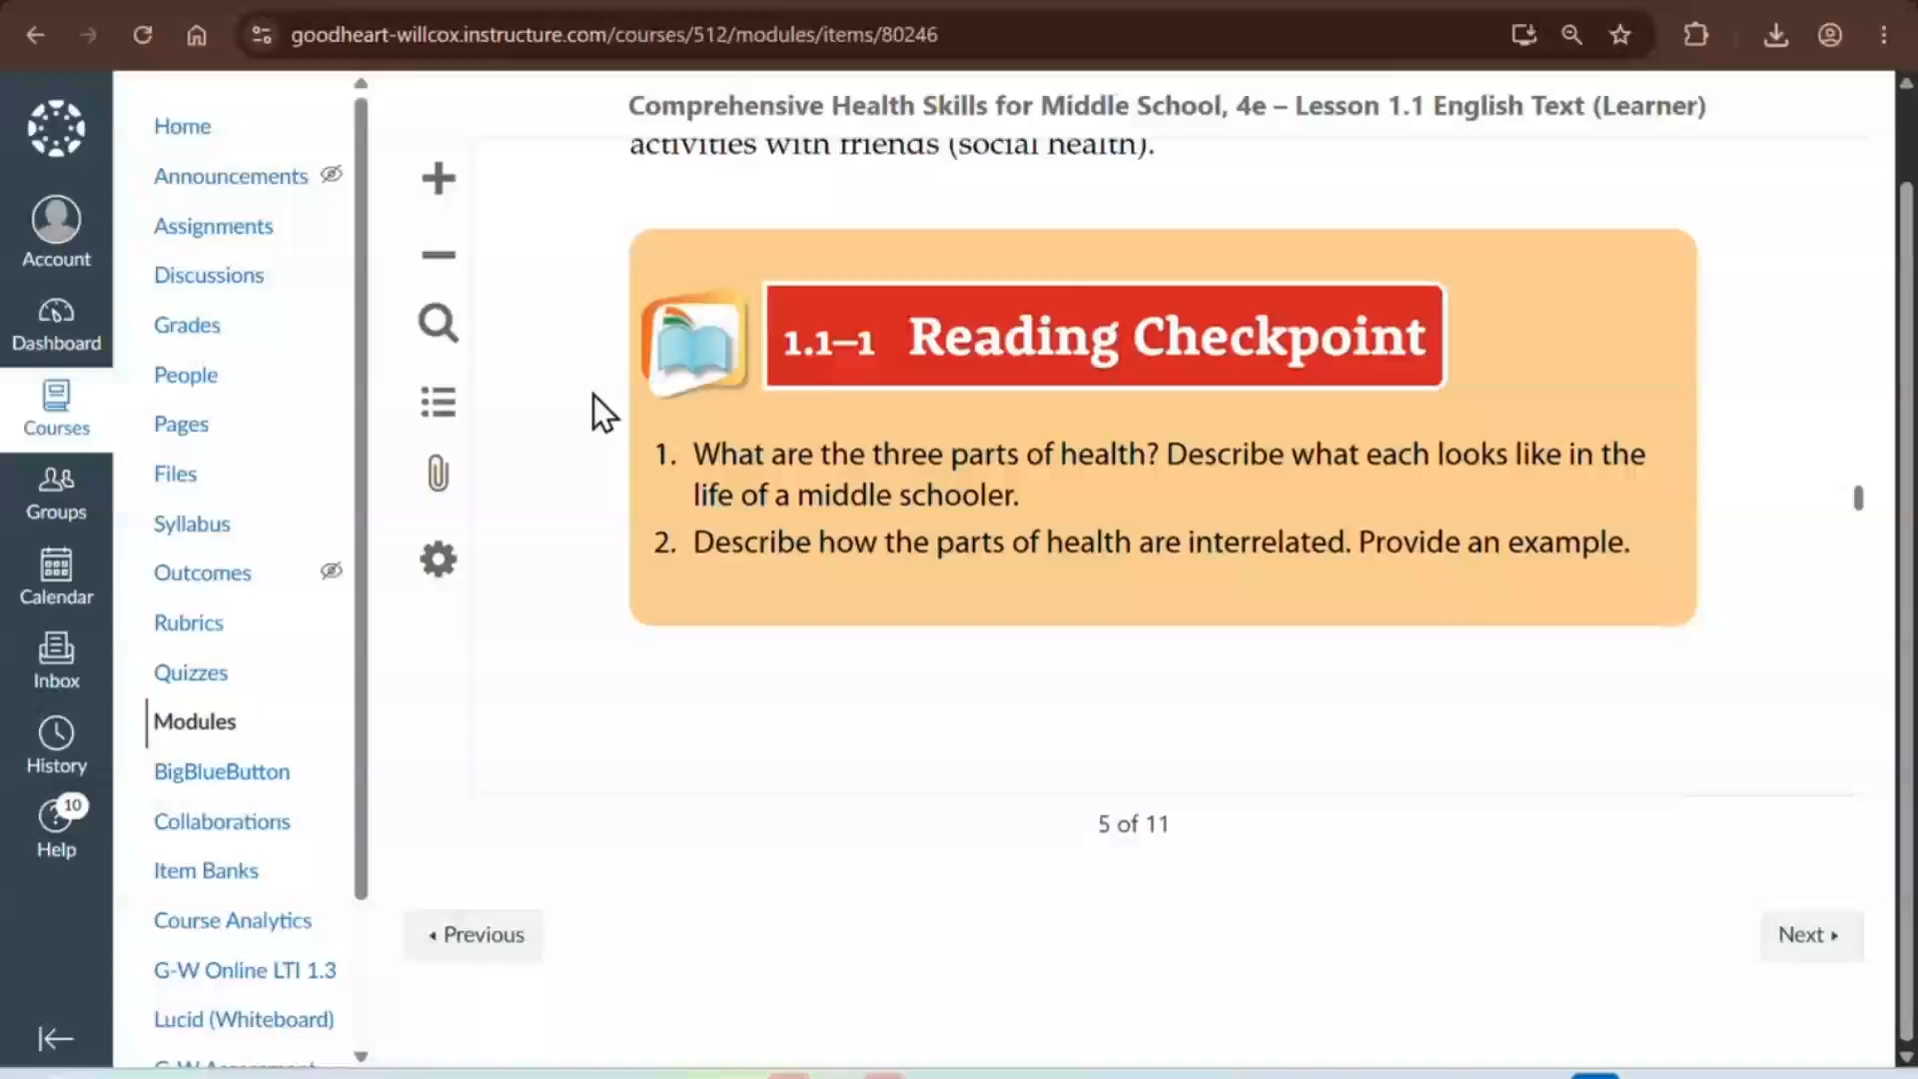
{"action": "scroll", "coordinate": [594, 394], "scroll_direction": "down", "scroll_amount": 9}
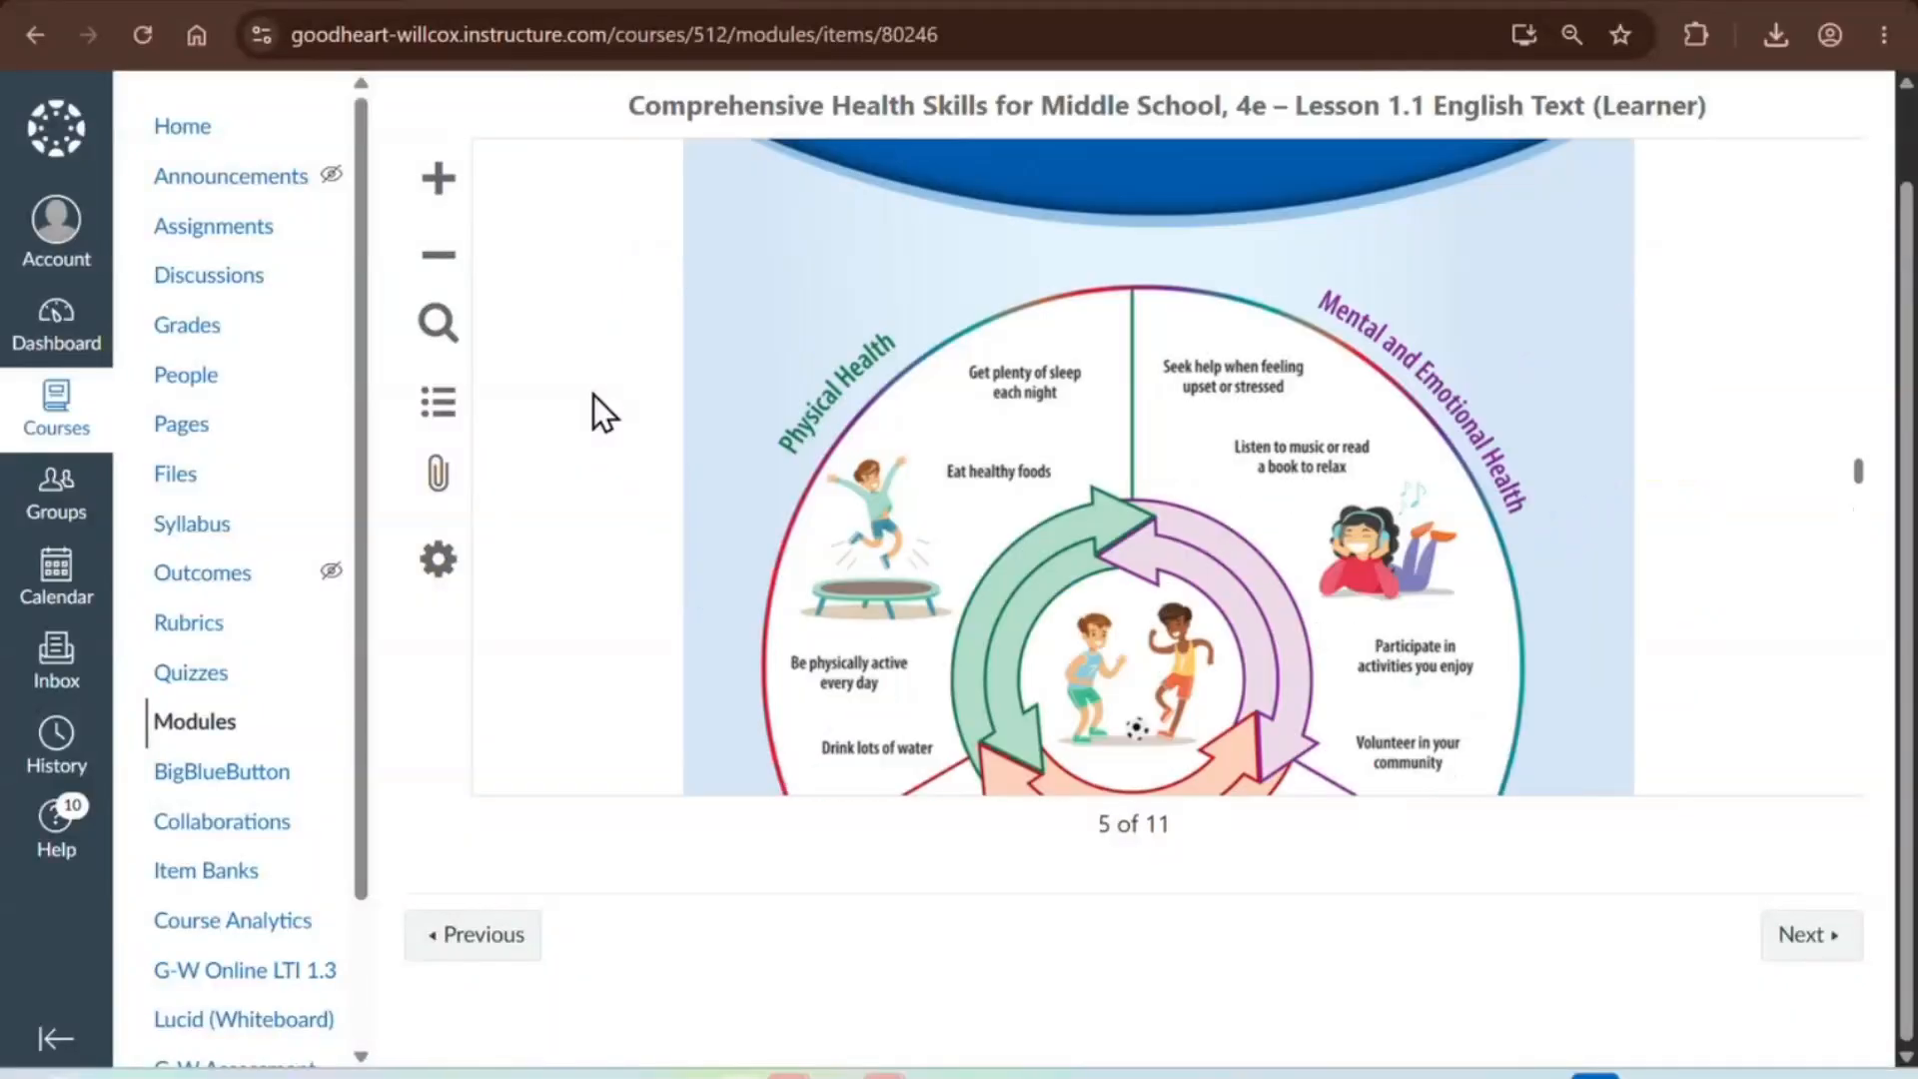
{"action": "scroll", "coordinate": [593, 394], "scroll_direction": "down", "scroll_amount": 8}
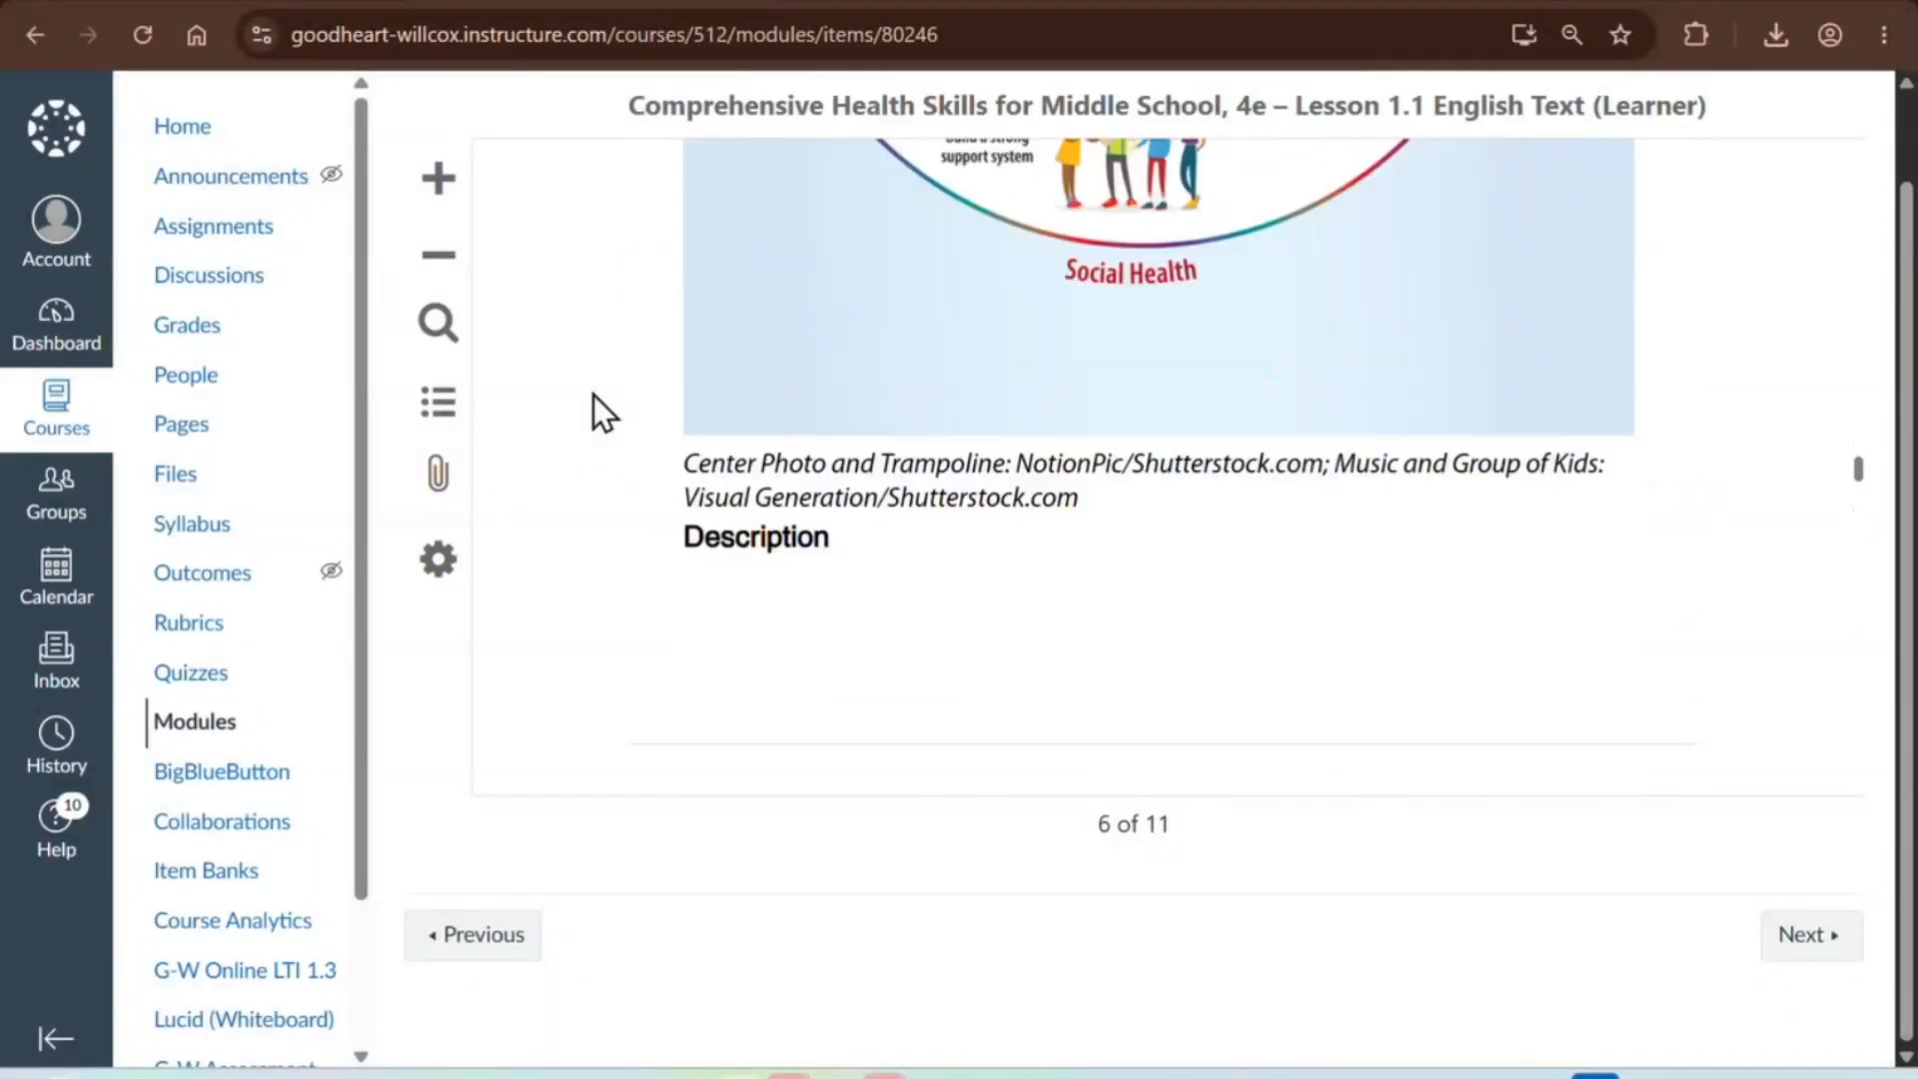
- Read the case study A Day in the Life of Taylor and its Practice Your Skills: Make Decisions activity
{"action": "scroll", "coordinate": [593, 393], "scroll_direction": "down", "scroll_amount": 5}
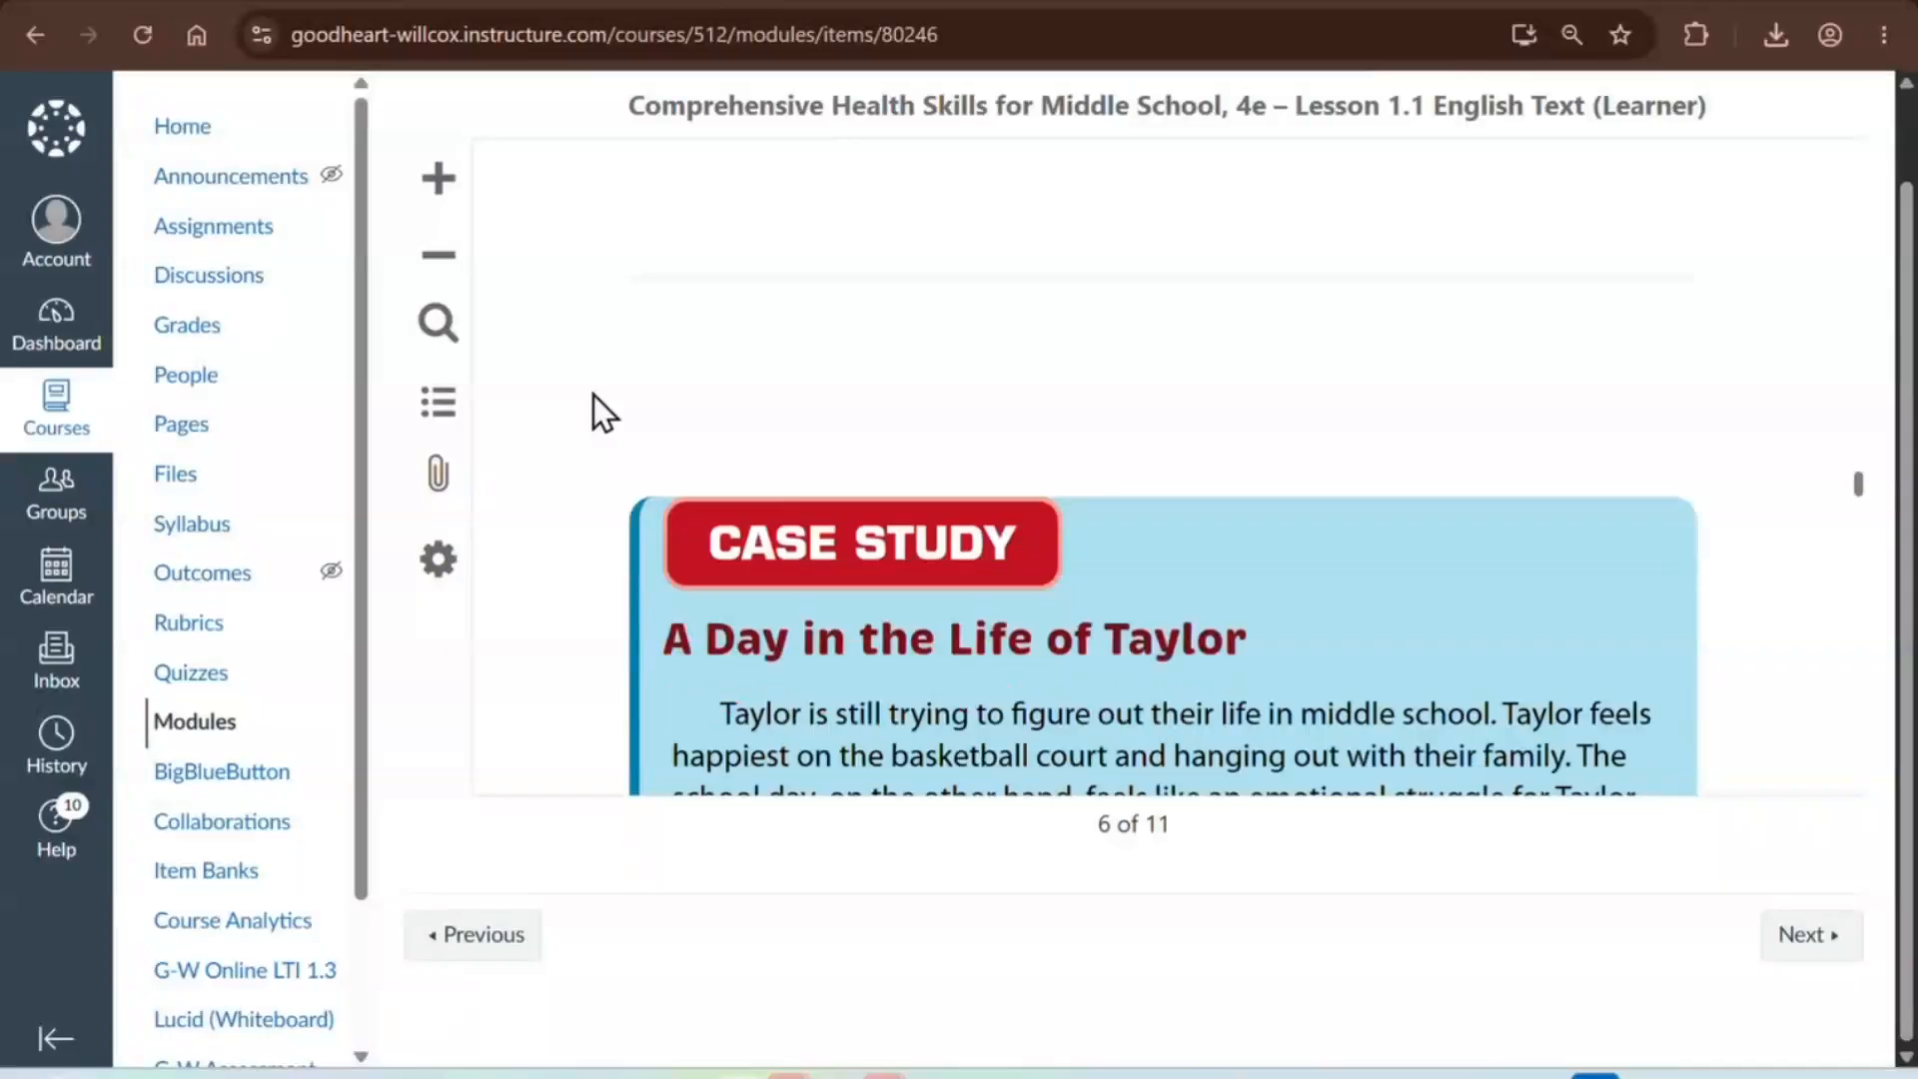
{"action": "scroll", "coordinate": [593, 393], "scroll_direction": "down", "scroll_amount": 3}
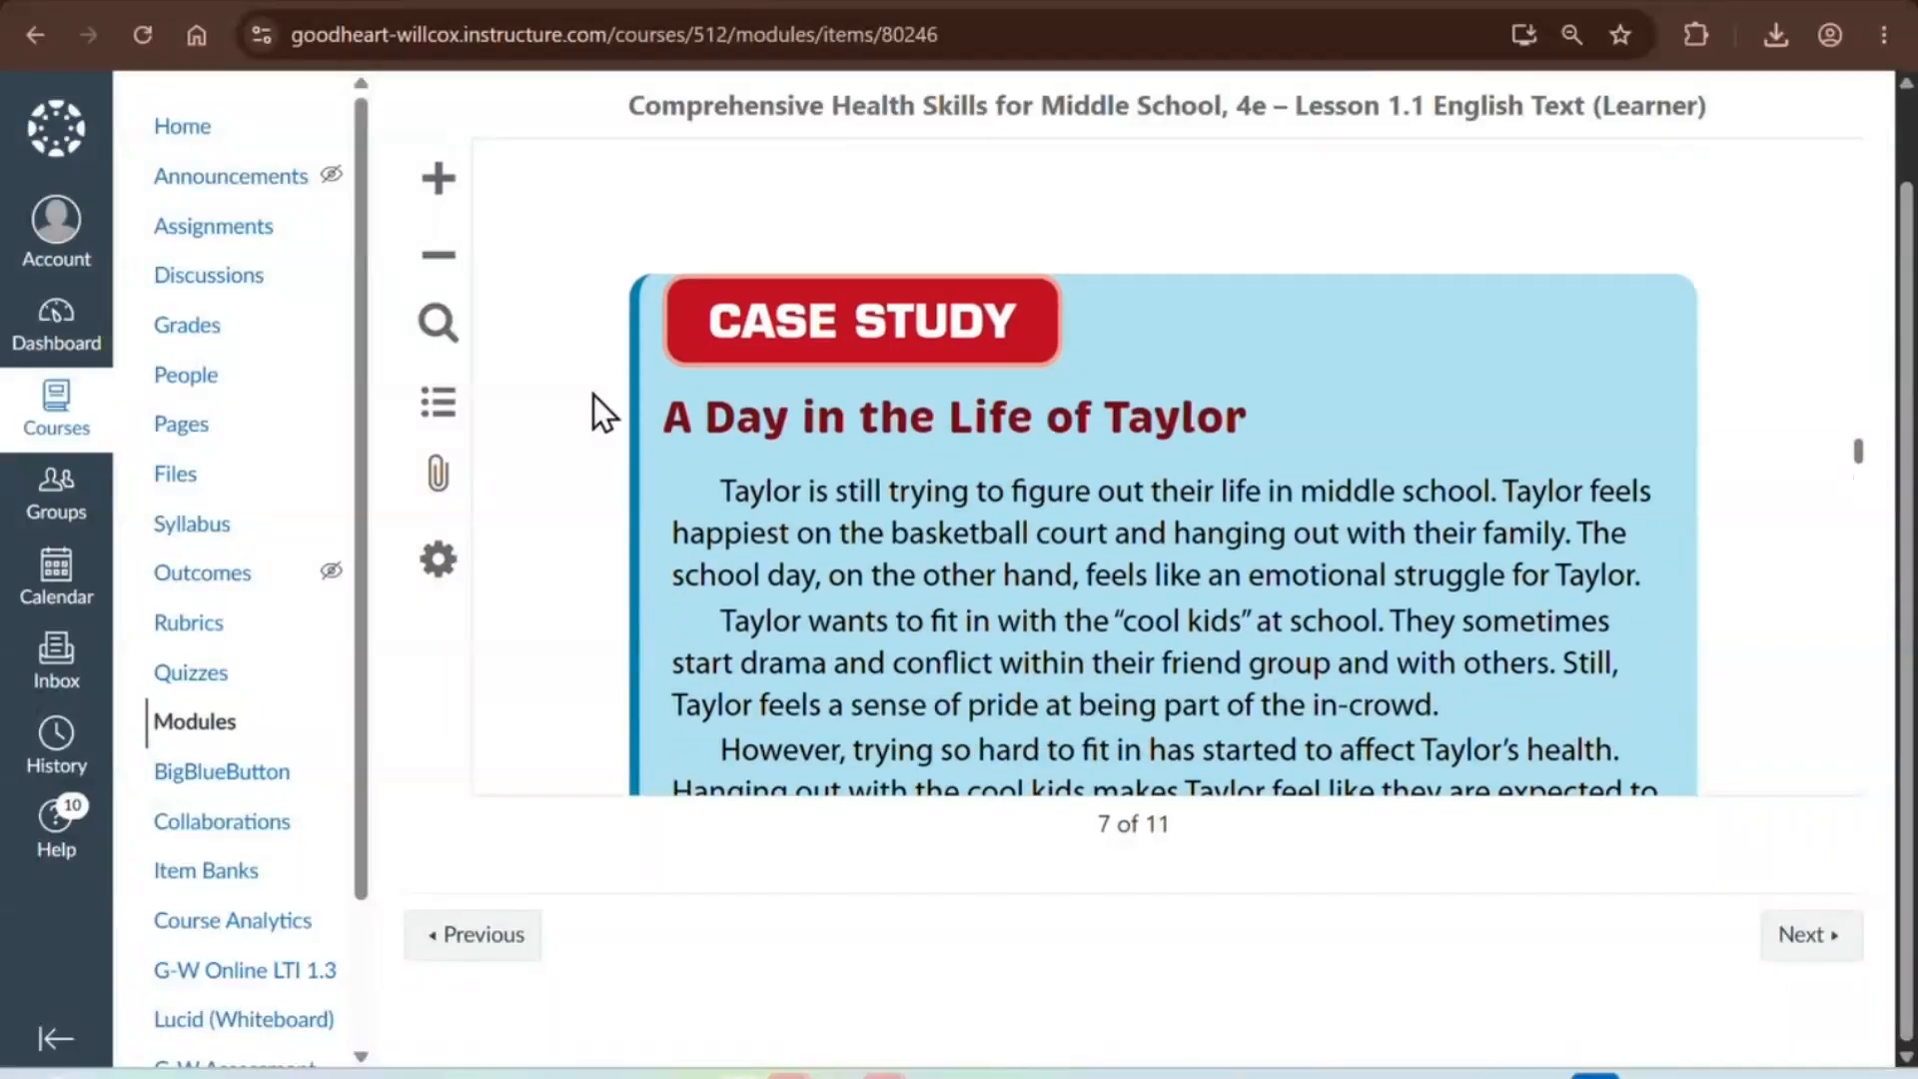
{"action": "scroll", "coordinate": [593, 394], "scroll_direction": "down", "scroll_amount": 2}
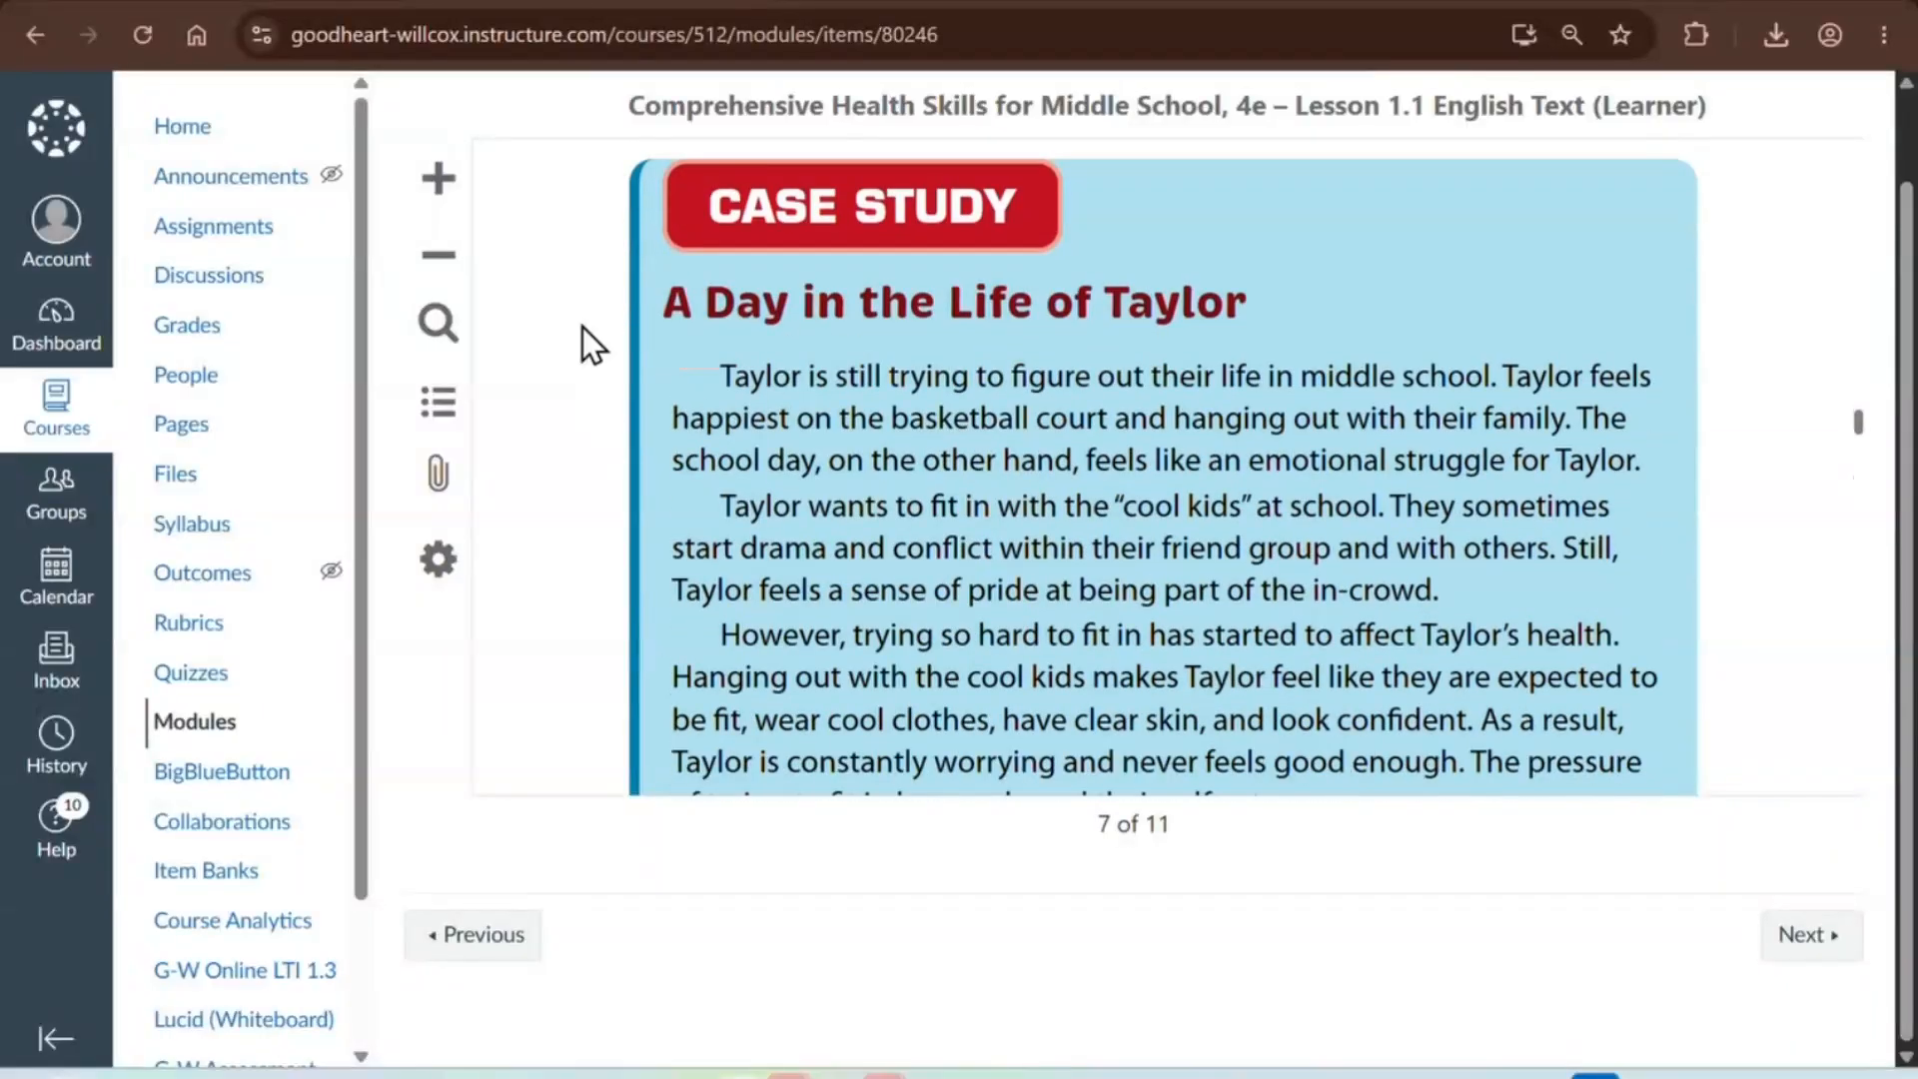
{"action": "key", "text": "ctrl"}
{"action": "key", "text": "ctrl"}
{"action": "key", "text": "ctrl"}
{"action": "key", "text": "ctrl"}
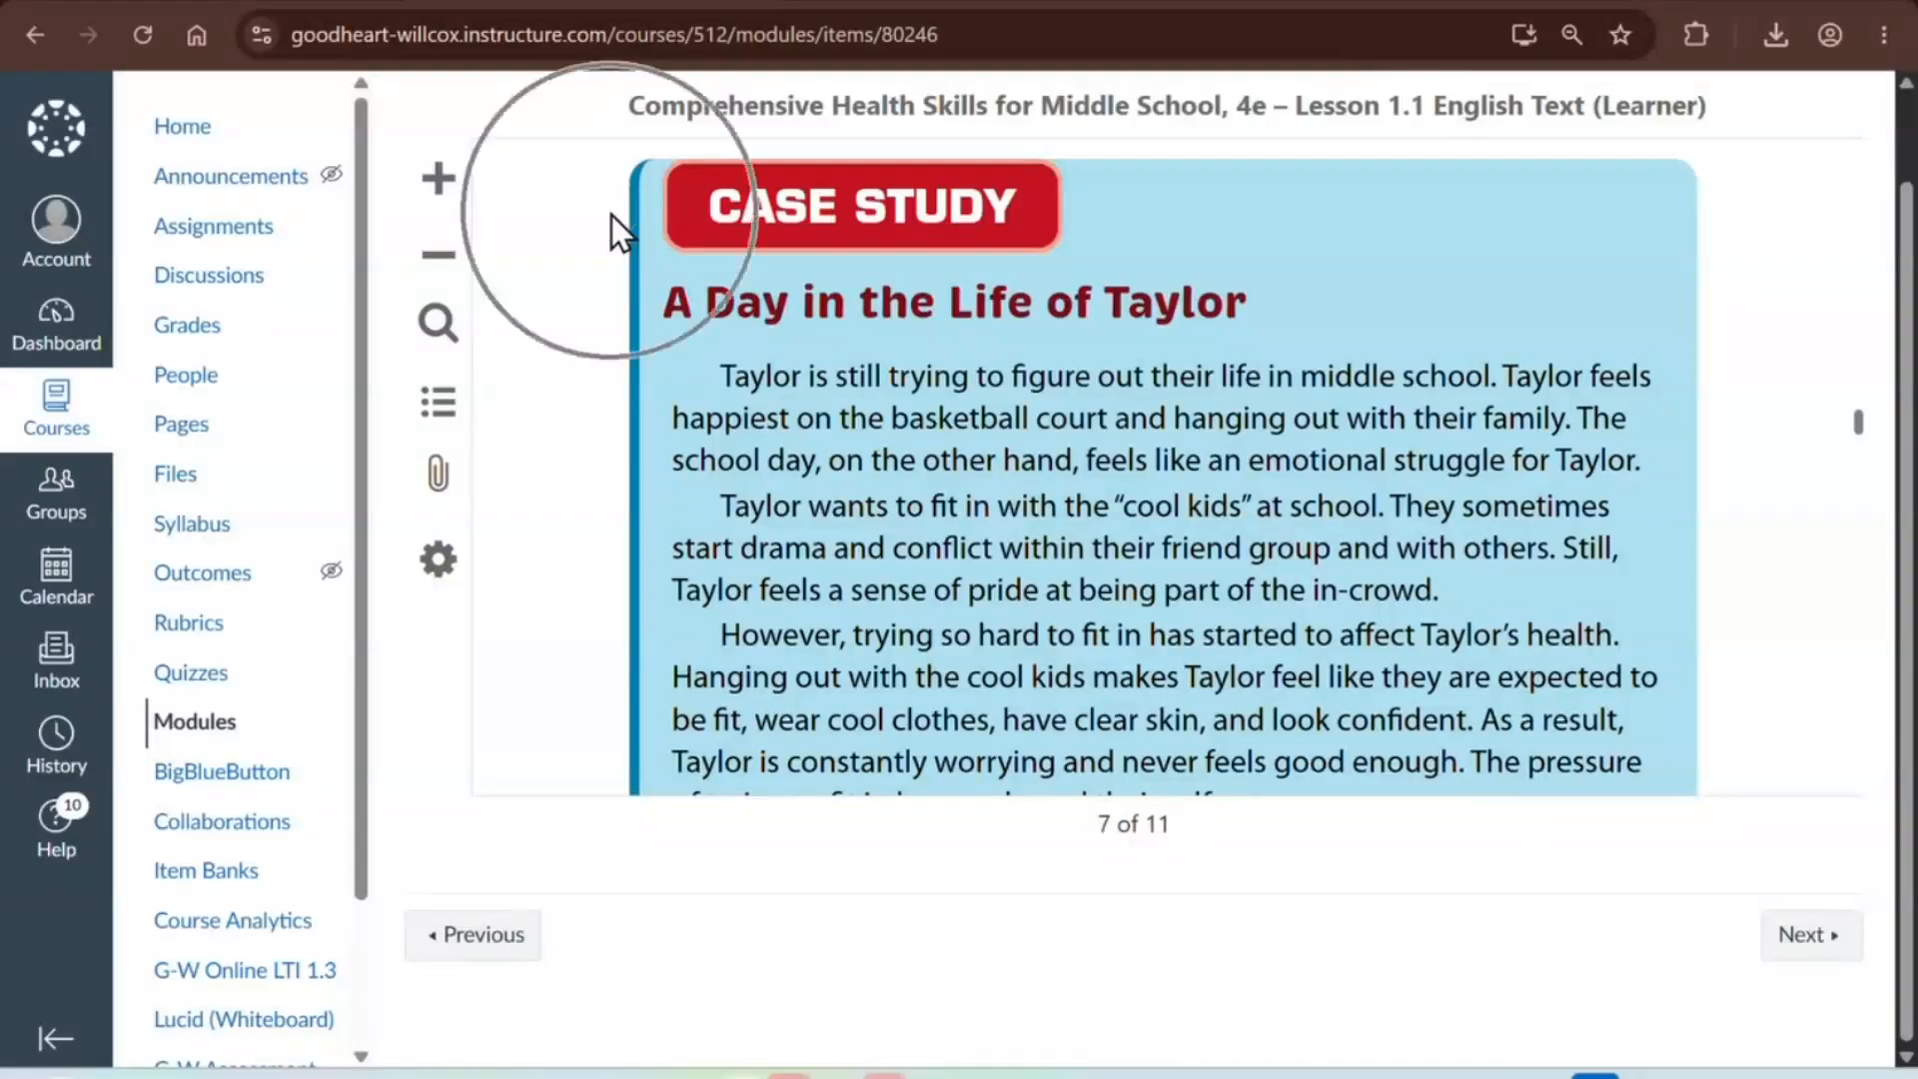
{"action": "key", "text": "ctrl"}
{"action": "key", "text": "ctrl"}
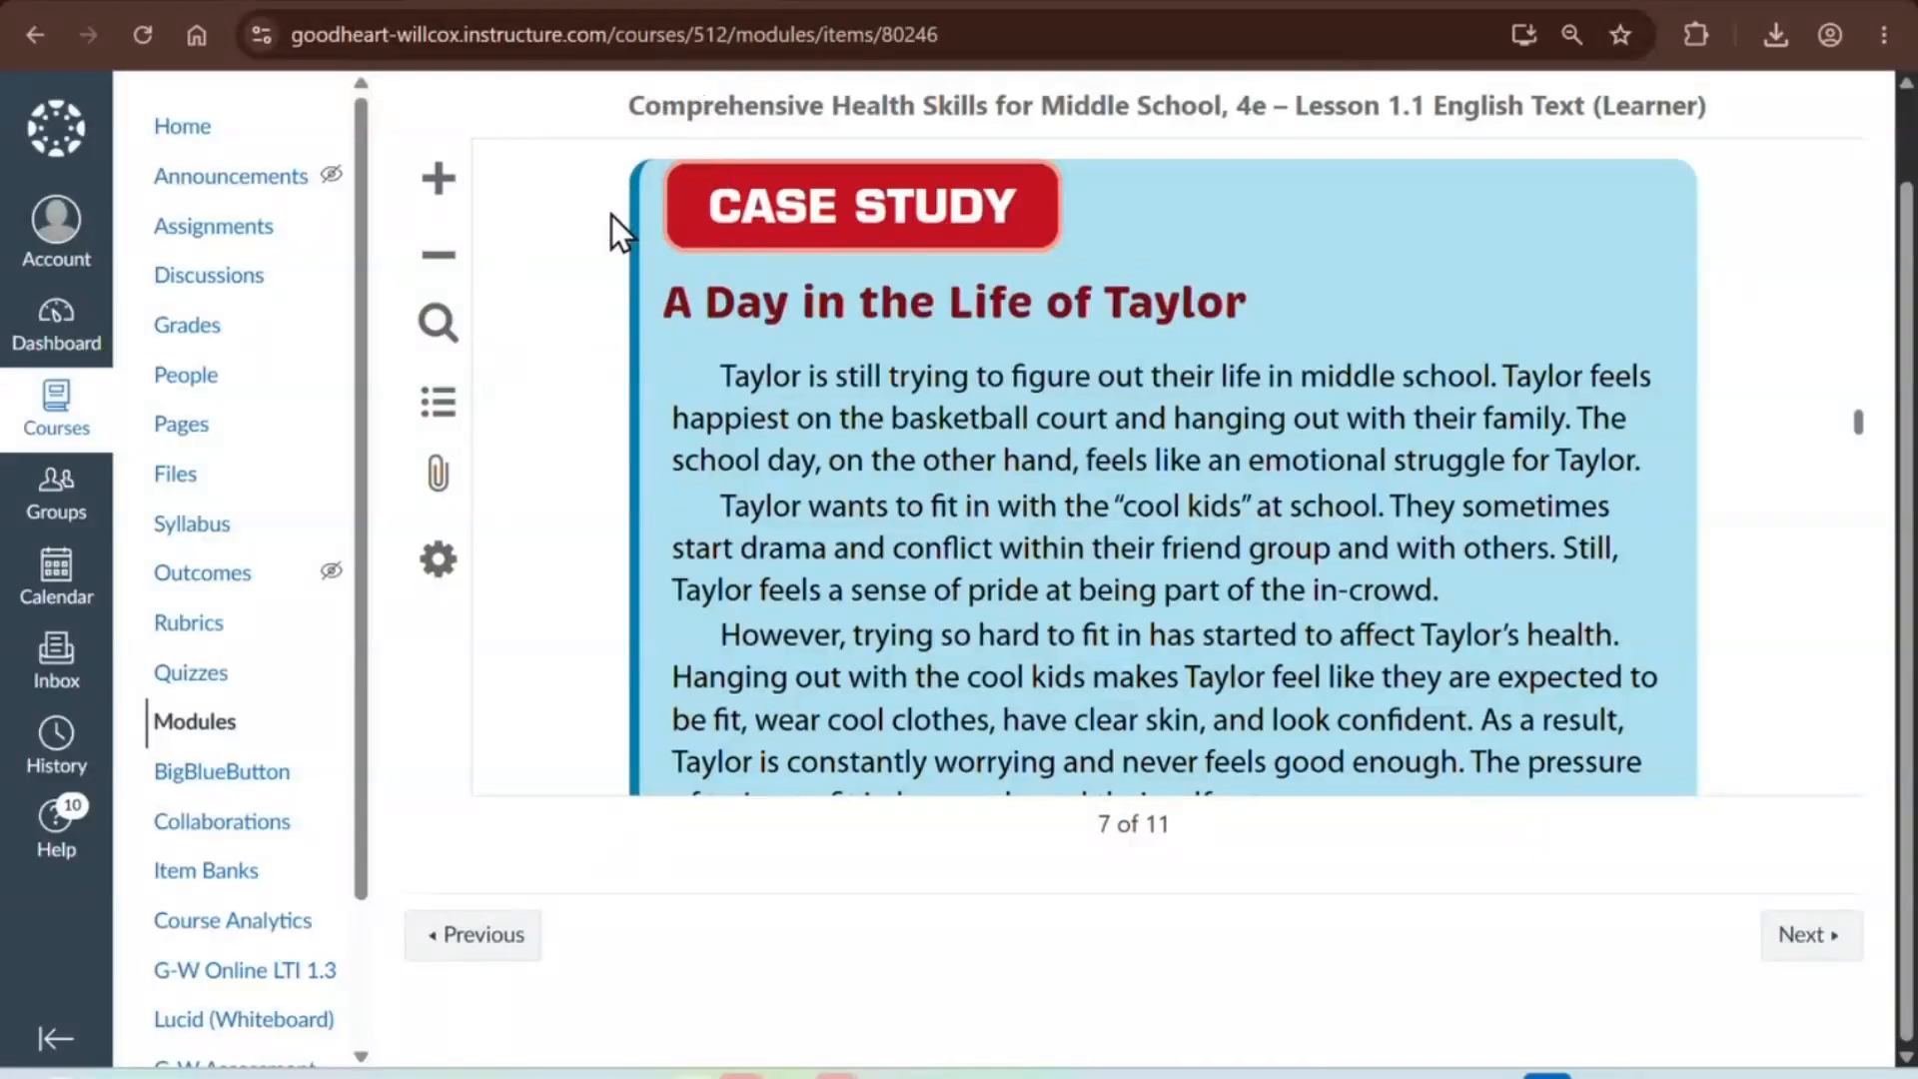
{"action": "scroll", "coordinate": [612, 214], "scroll_direction": "down", "scroll_amount": 1}
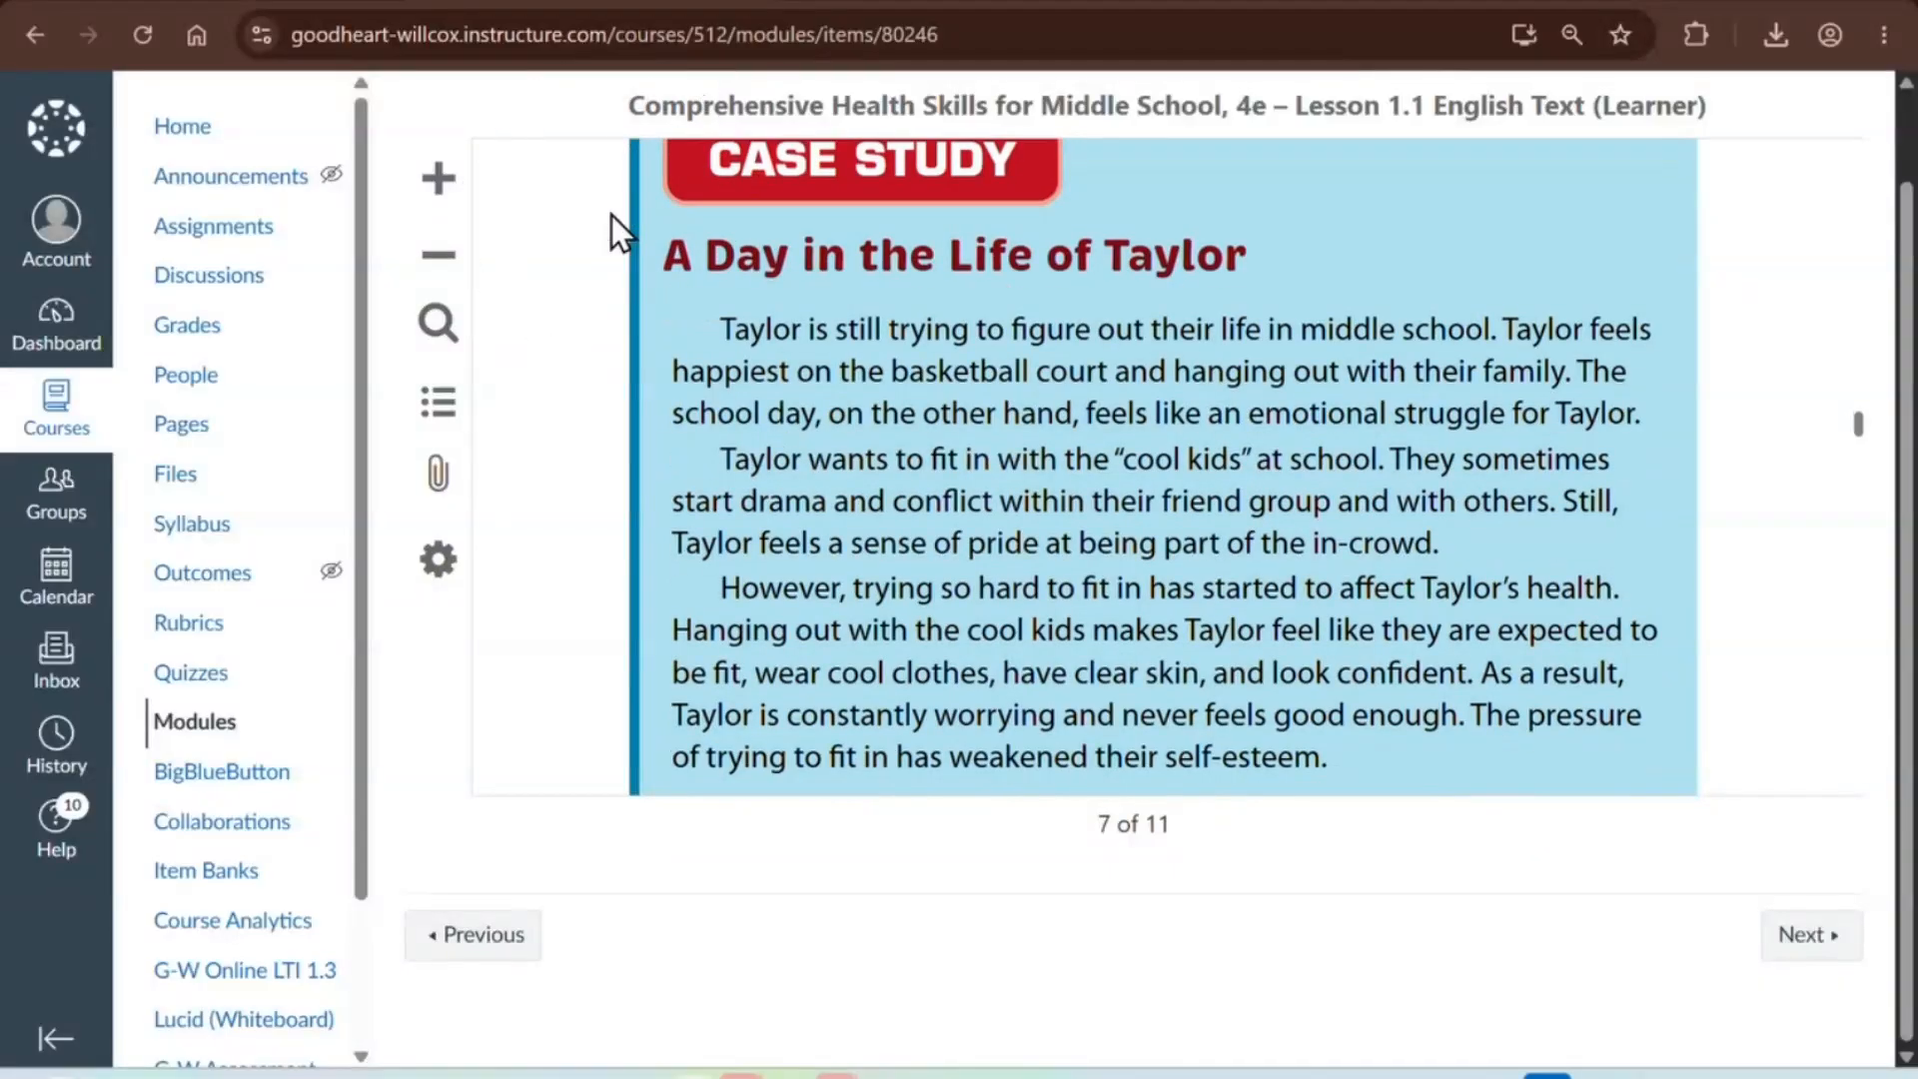
{"action": "scroll", "coordinate": [612, 214], "scroll_direction": "down", "scroll_amount": 6}
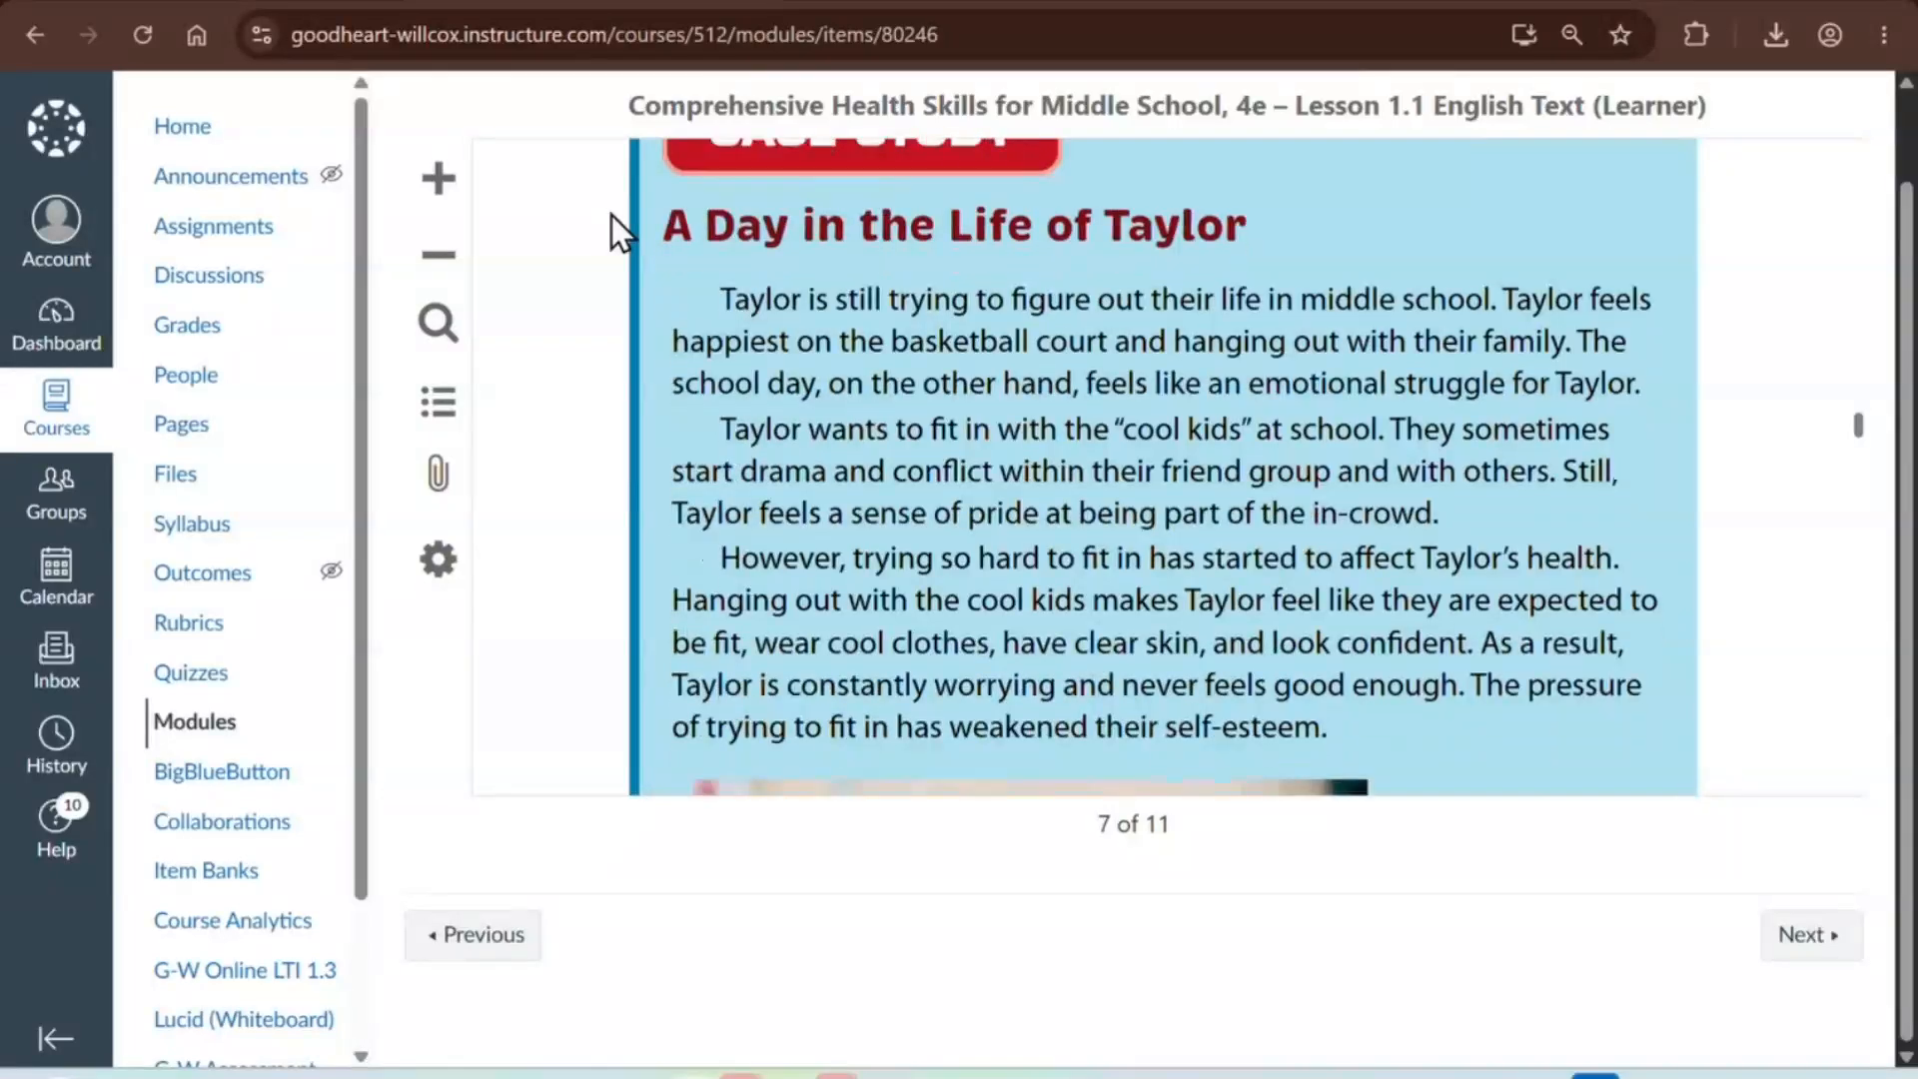
{"action": "scroll", "coordinate": [611, 214], "scroll_direction": "down", "scroll_amount": 5}
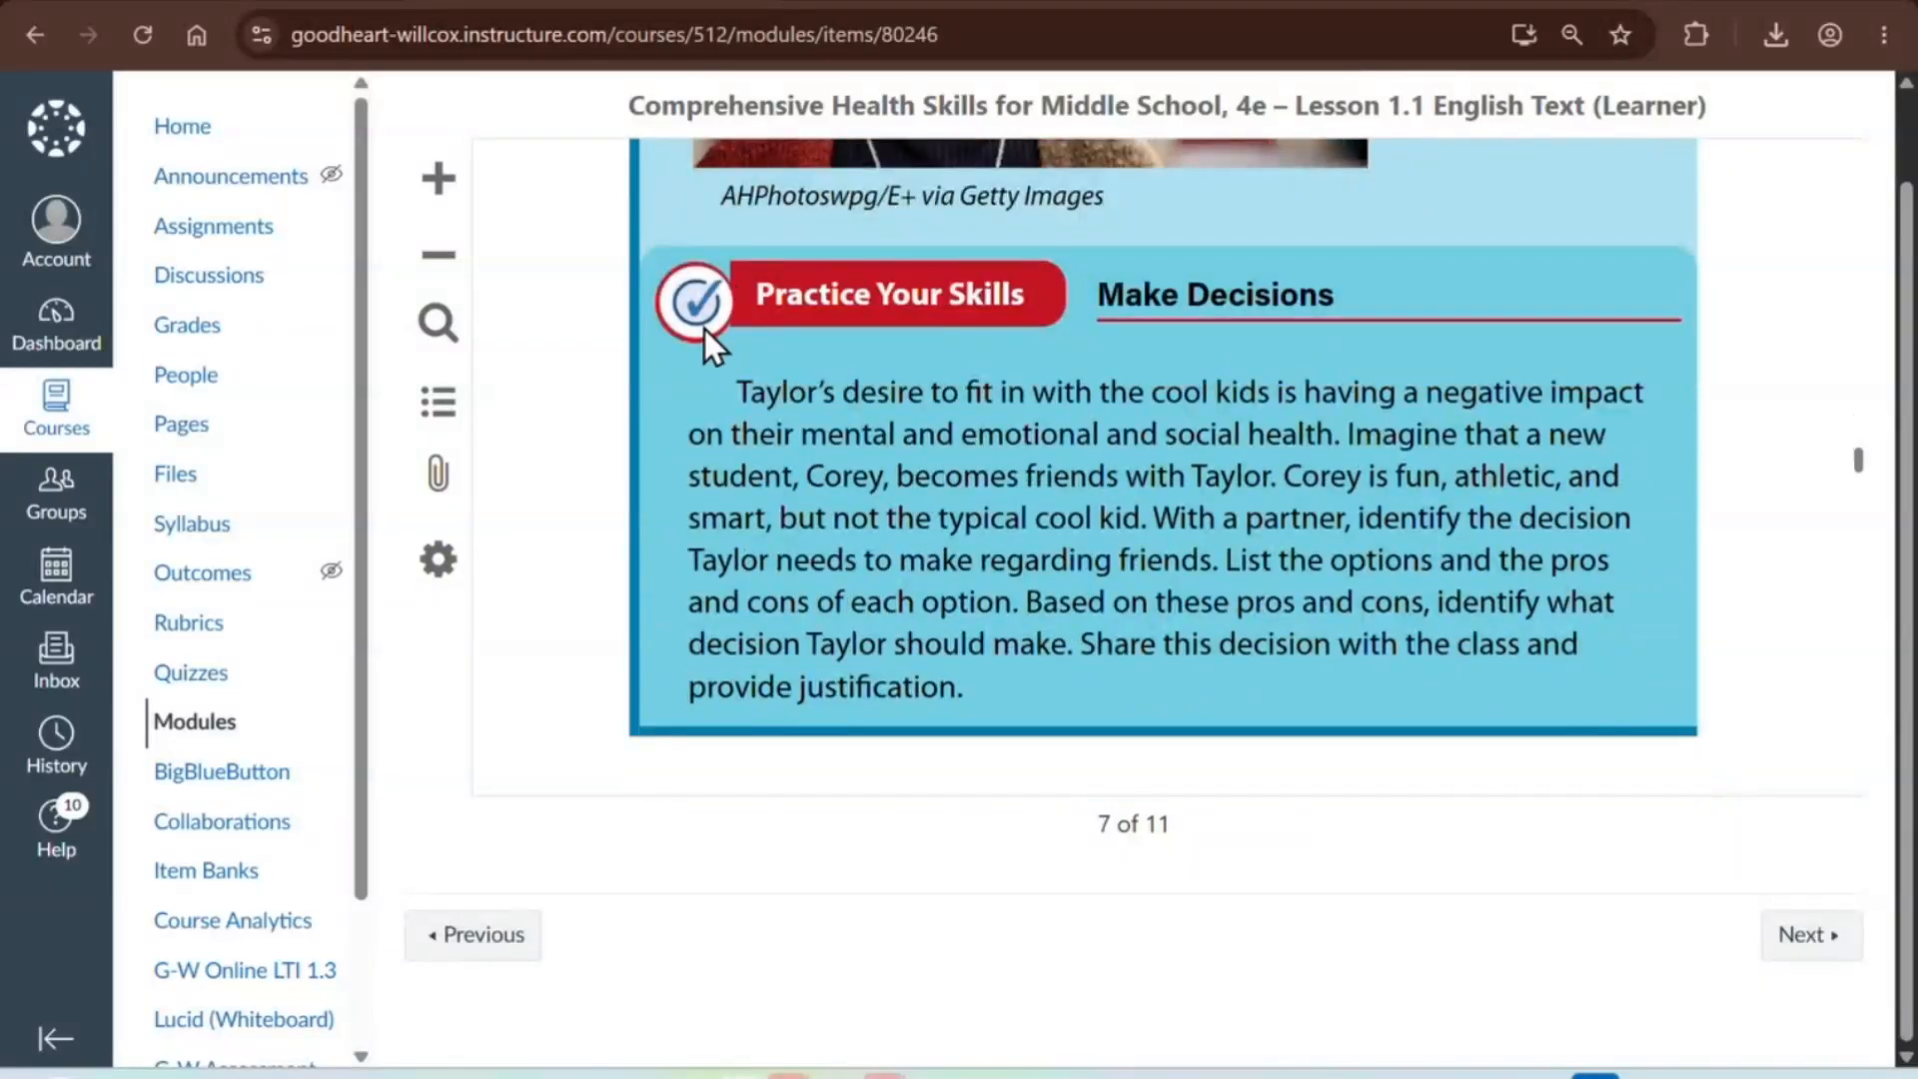
{"action": "left_click", "coordinate": [704, 328]}
{"action": "scroll", "coordinate": [704, 328], "scroll_direction": "down", "scroll_amount": 1}
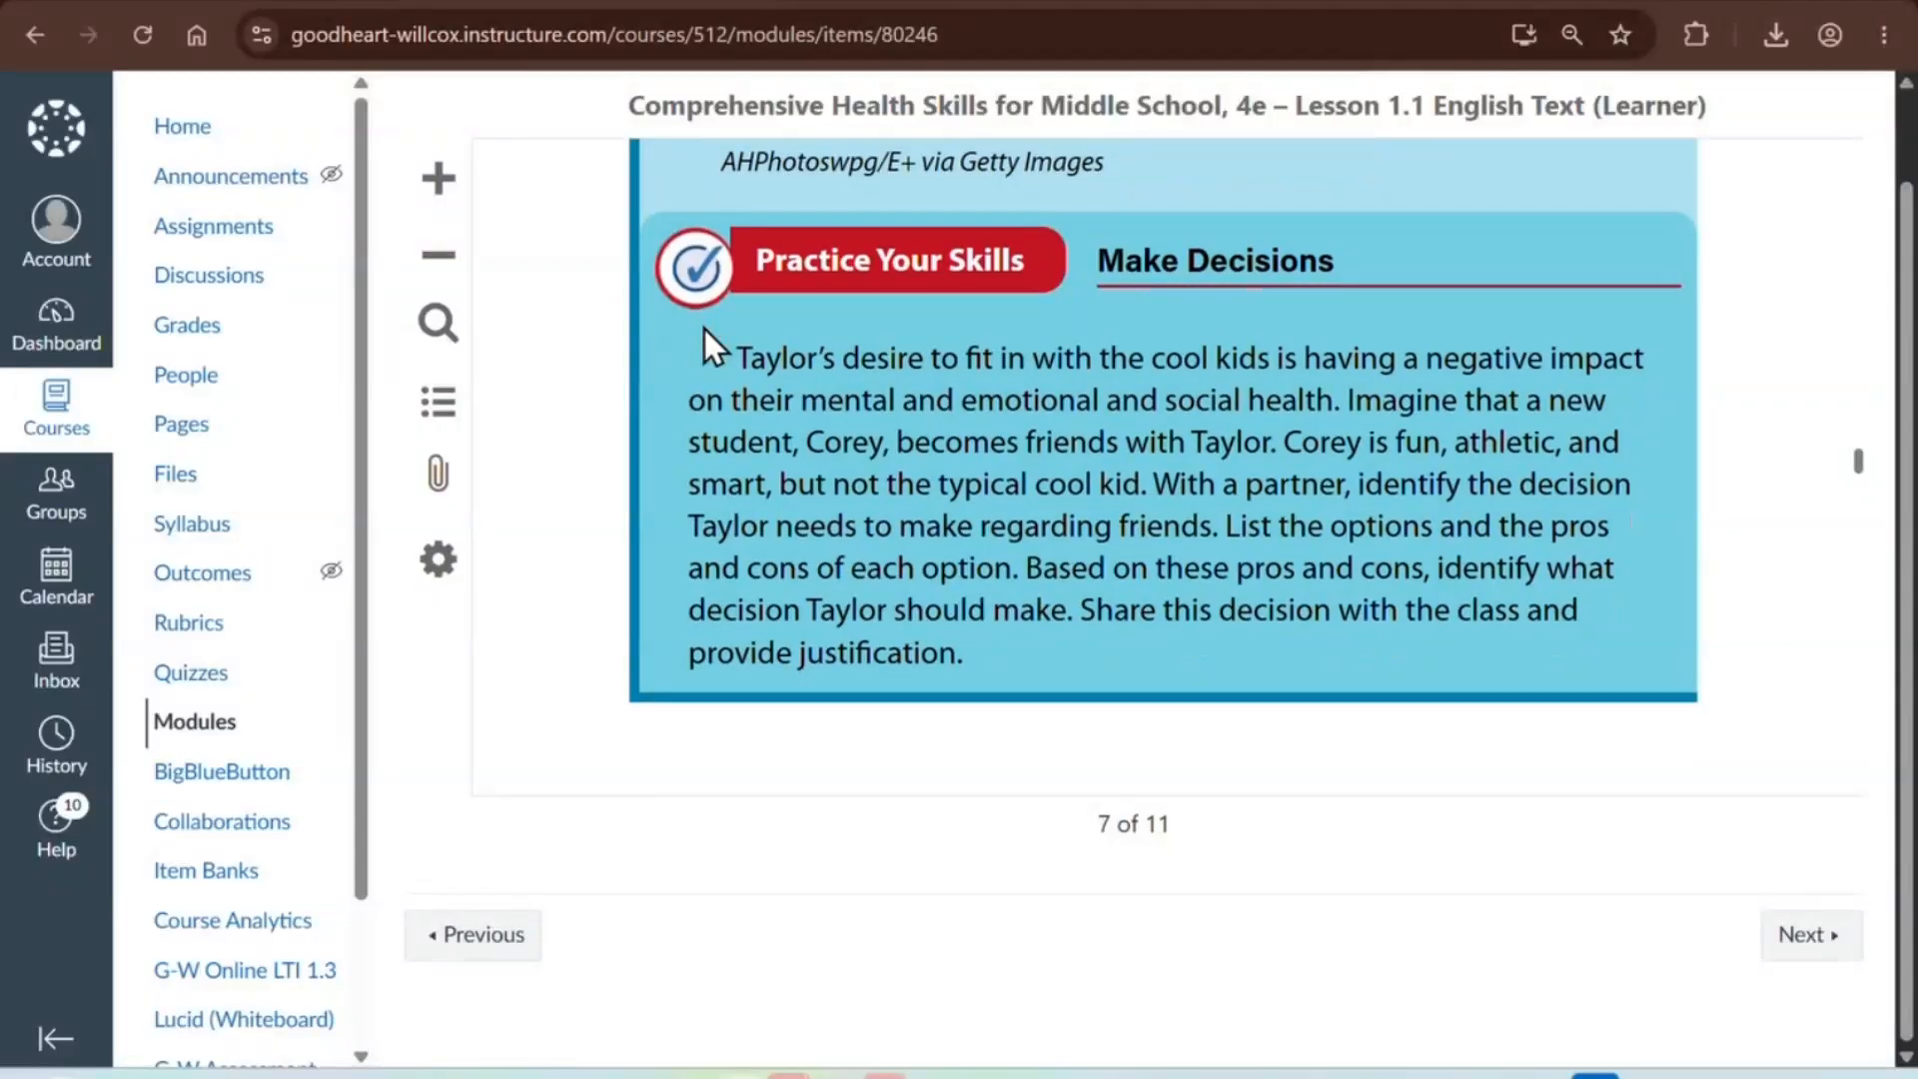
- Skim section 1.1–2 How Healthcare Promotes Personal Health through its Reading Checkpoint questions
{"action": "scroll", "coordinate": [704, 327], "scroll_direction": "down", "scroll_amount": 5}
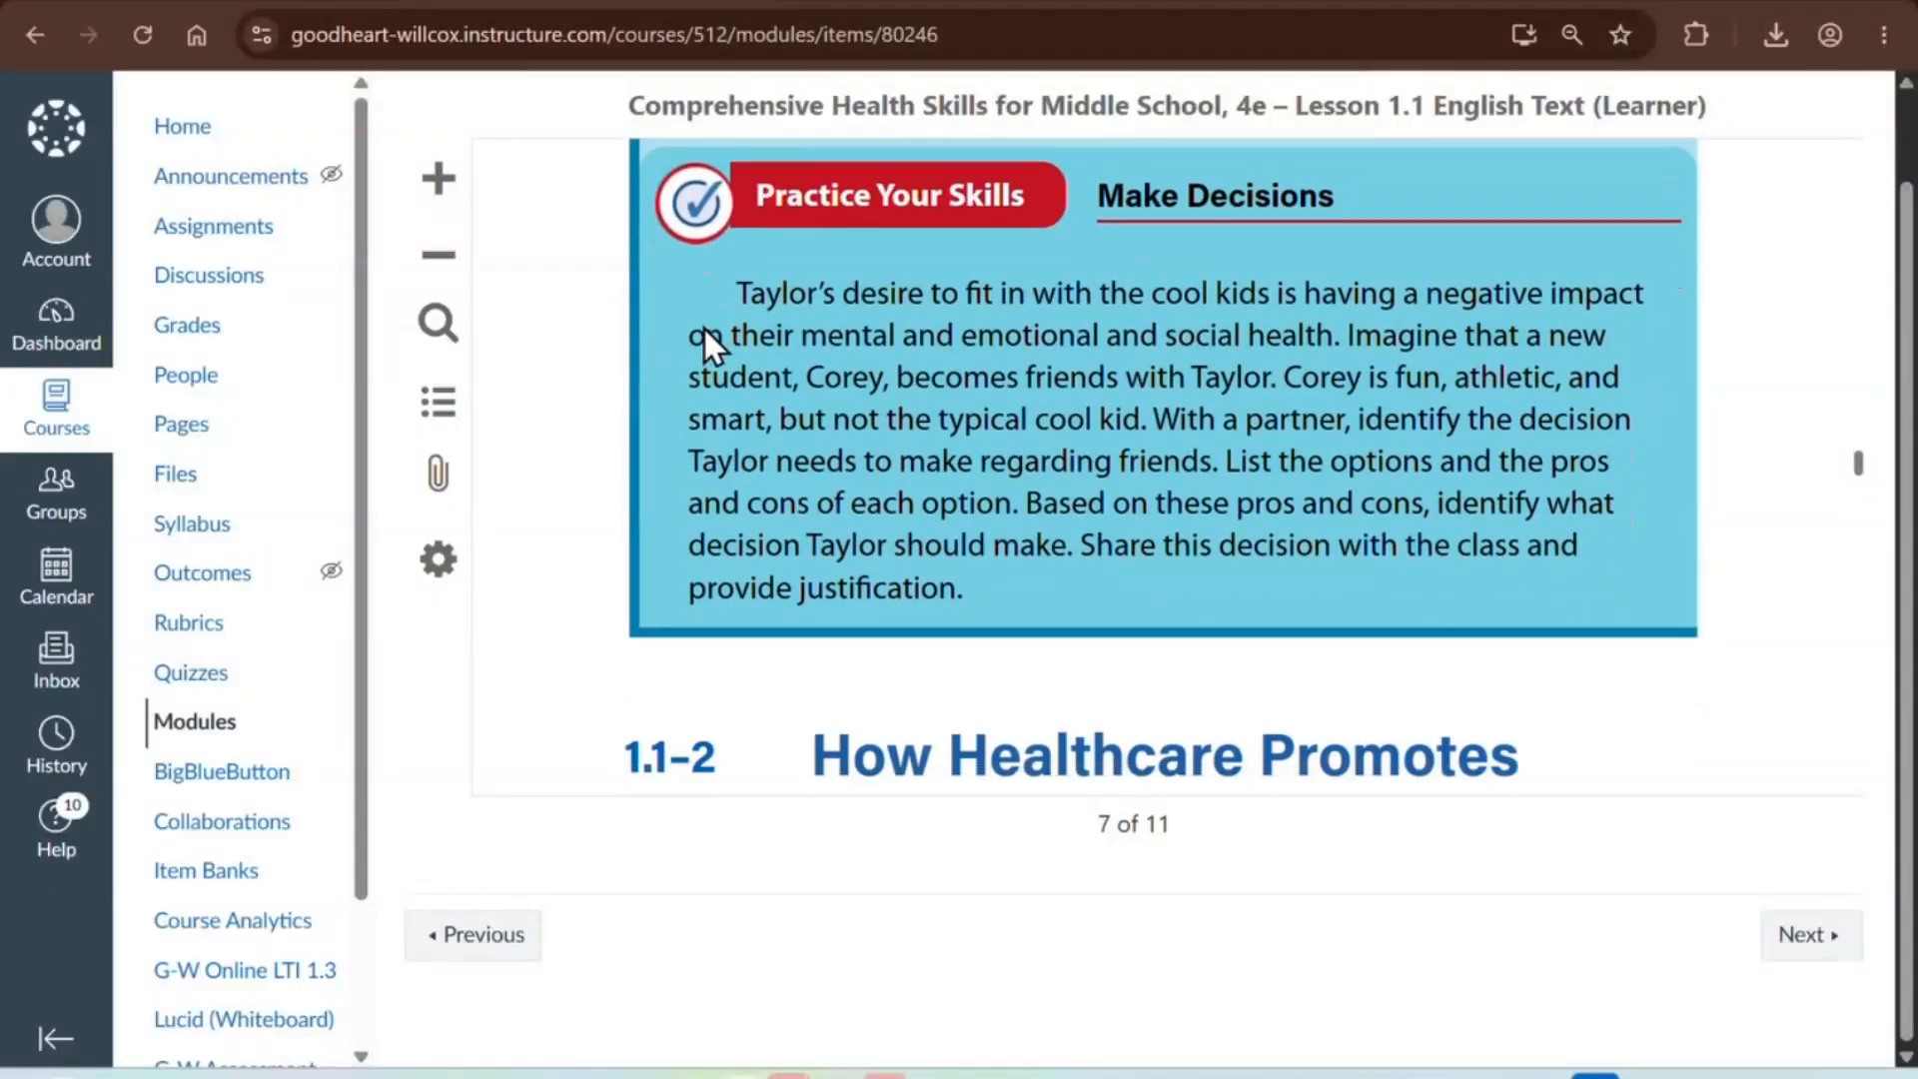
{"action": "scroll", "coordinate": [703, 326], "scroll_direction": "down", "scroll_amount": 3}
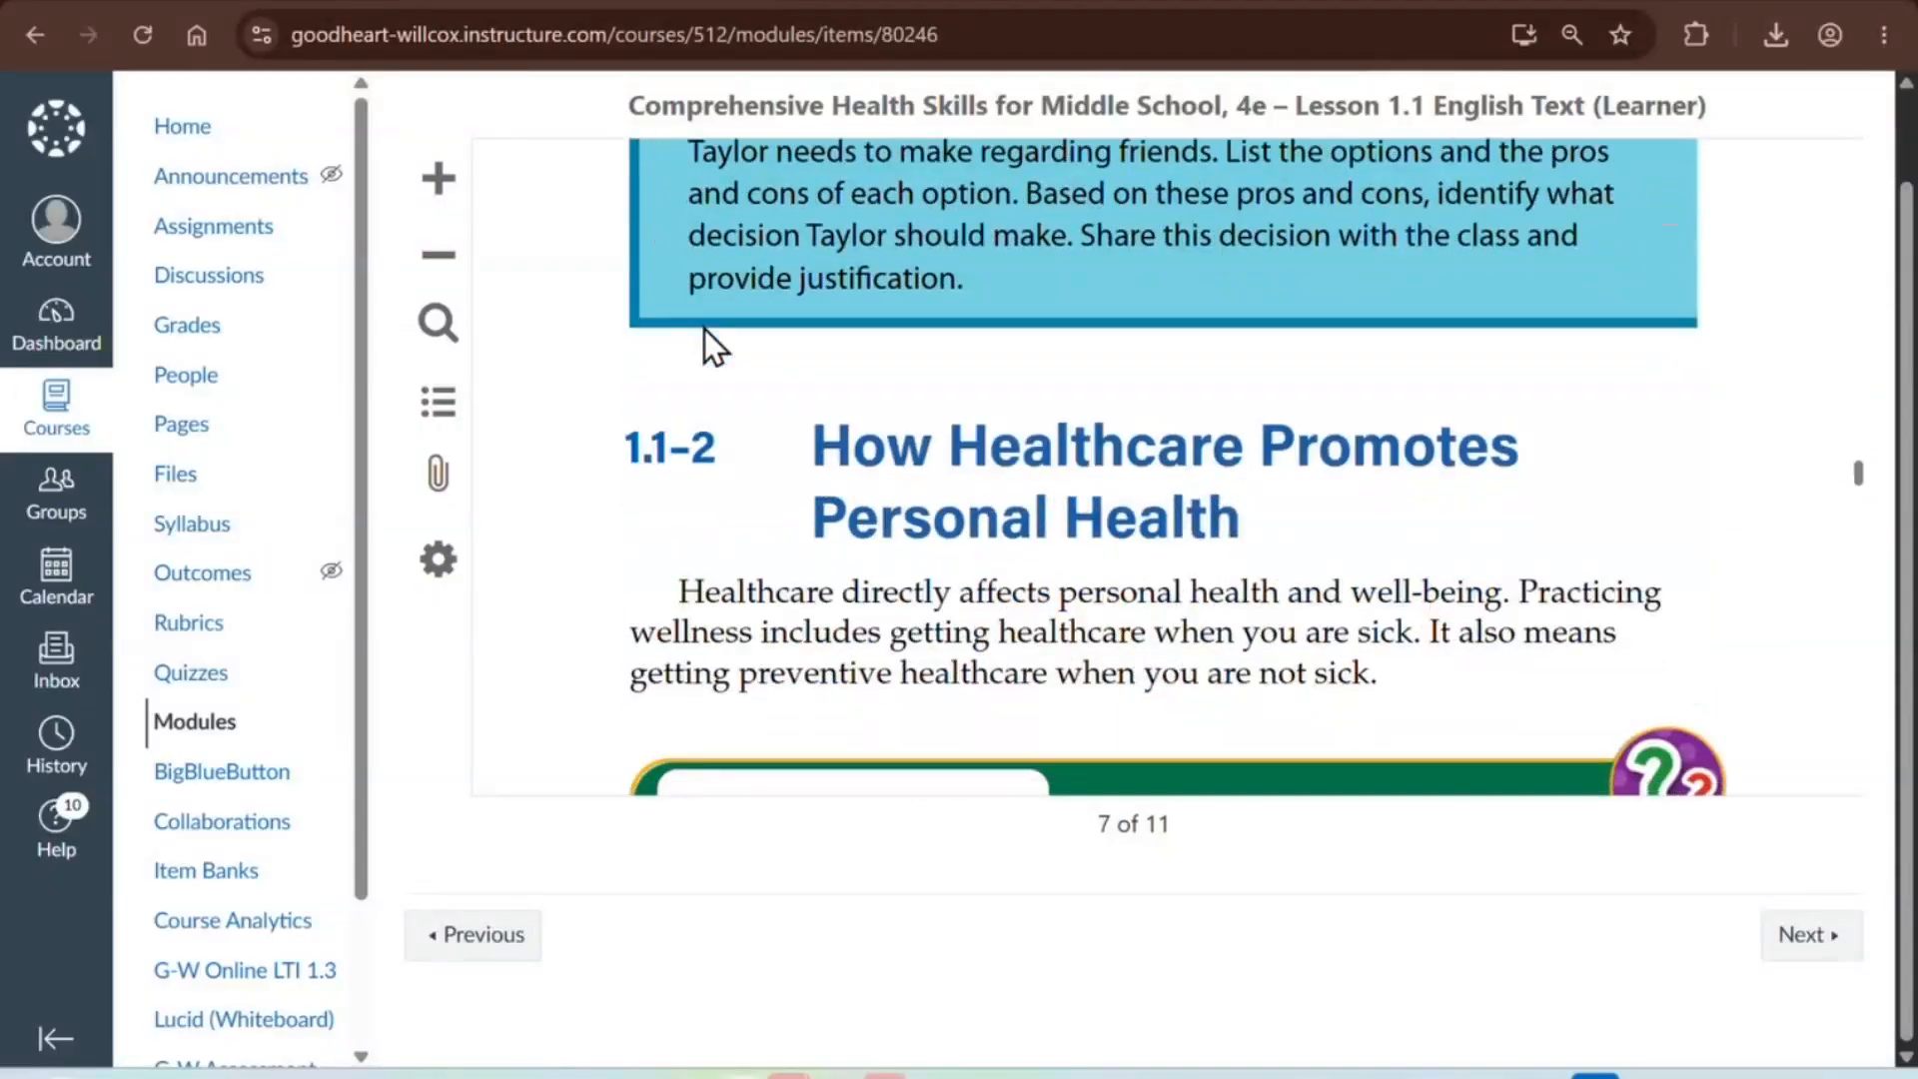
{"action": "scroll", "coordinate": [704, 327], "scroll_direction": "down", "scroll_amount": 5}
{"action": "scroll", "coordinate": [704, 328], "scroll_direction": "down", "scroll_amount": 10}
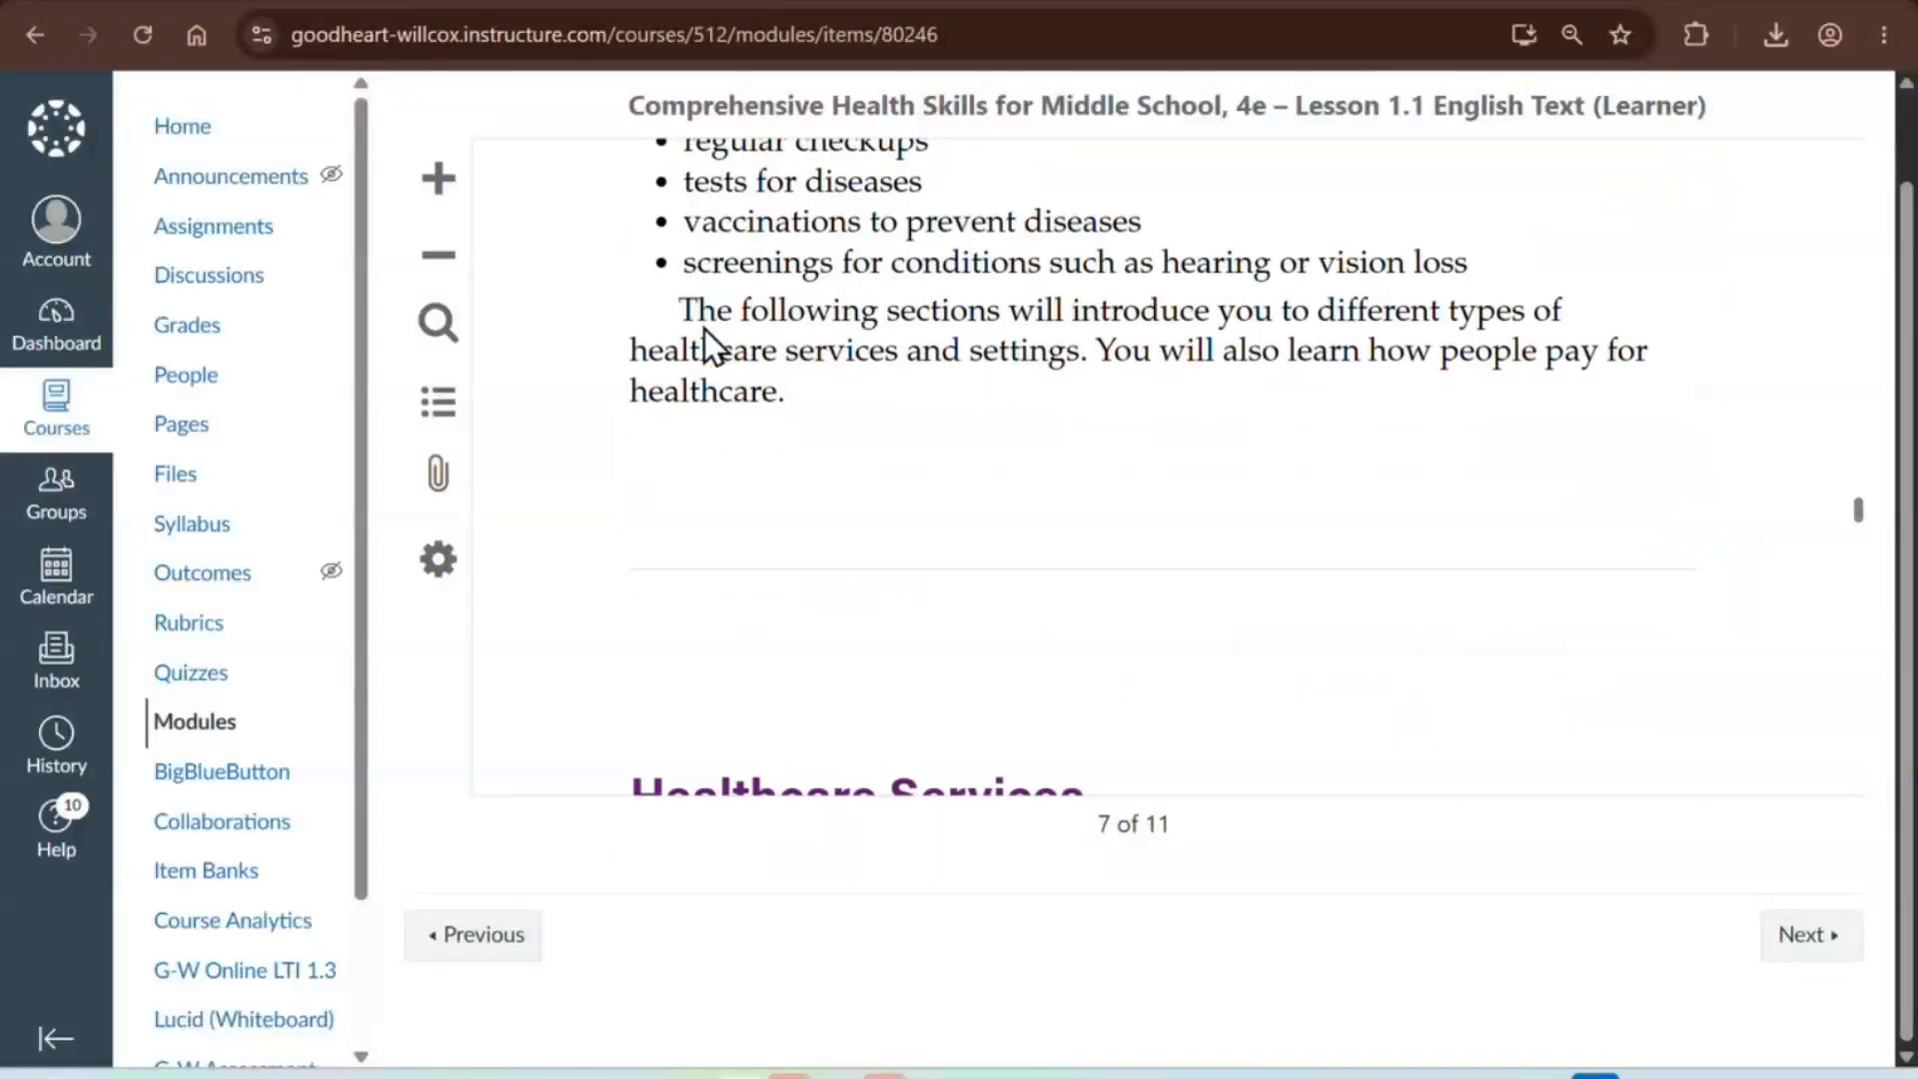
{"action": "scroll", "coordinate": [704, 328], "scroll_direction": "down", "scroll_amount": 10}
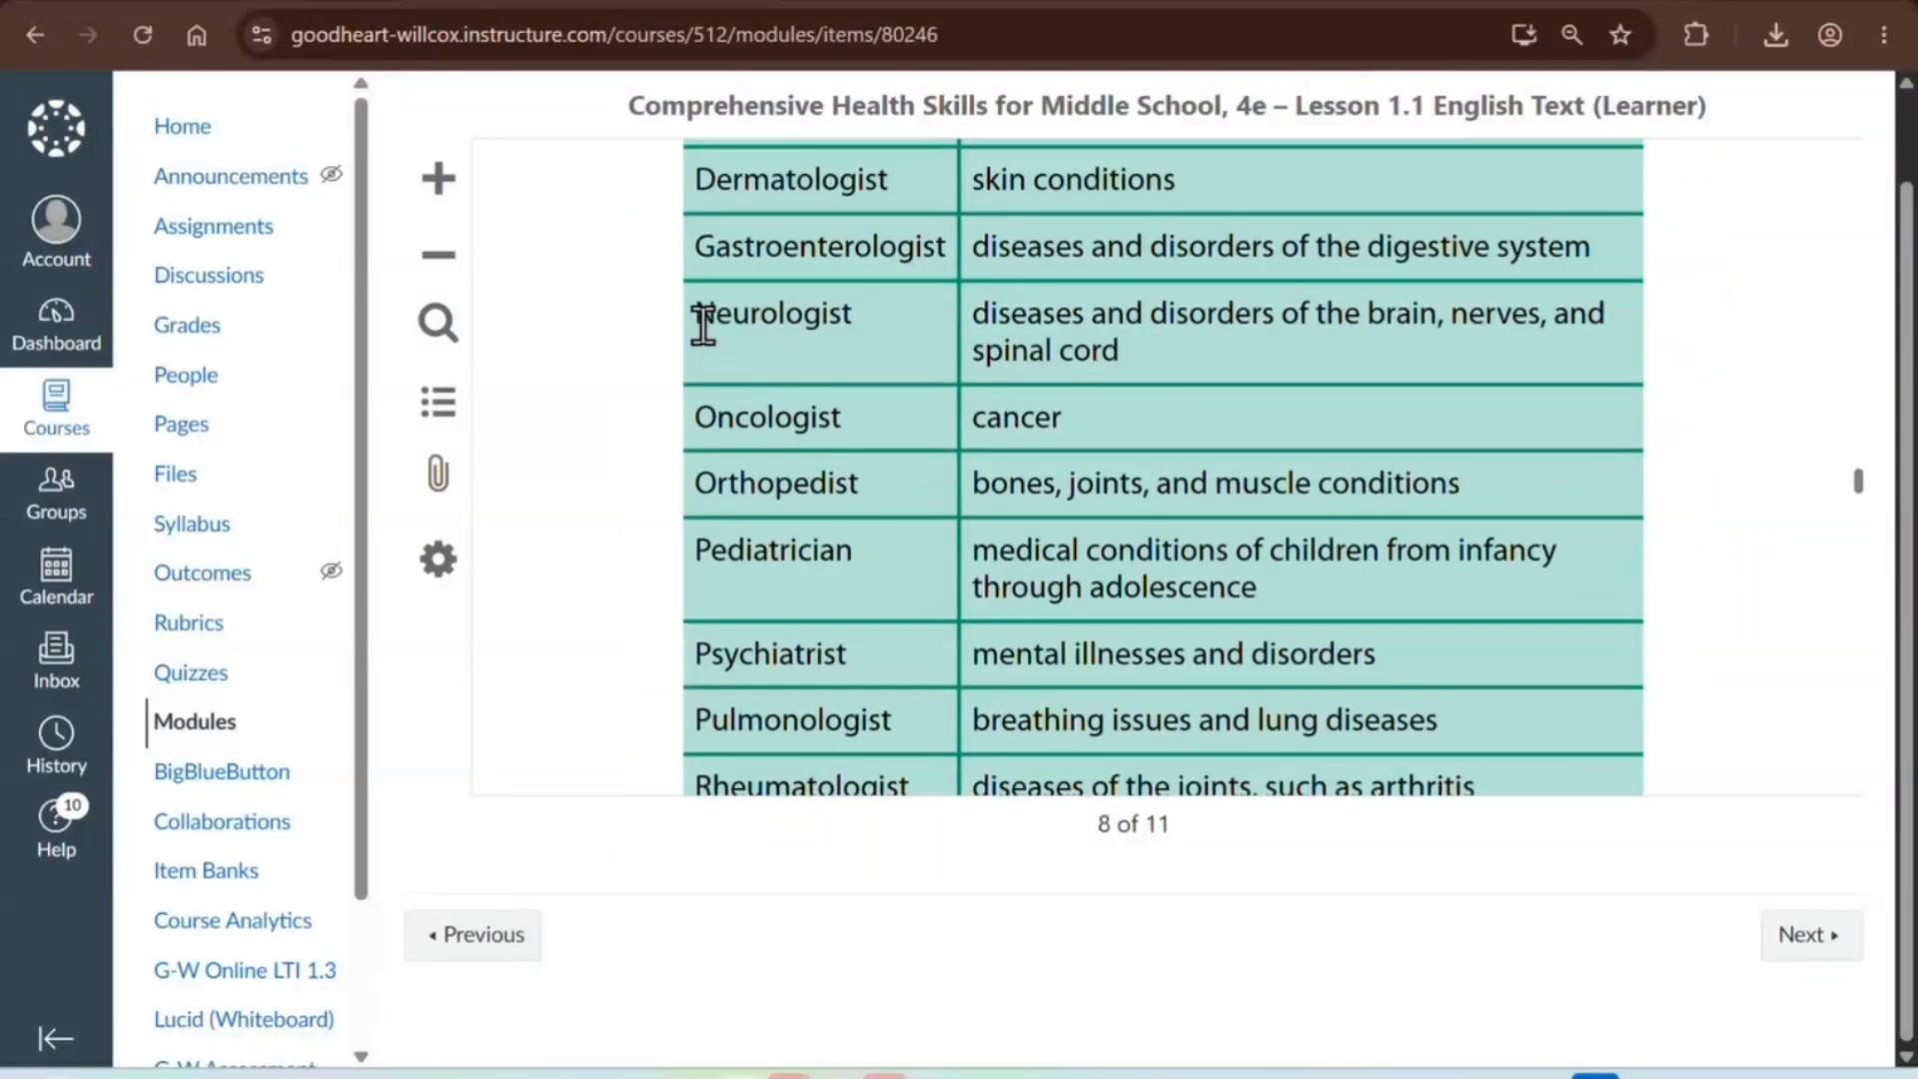
{"action": "scroll", "coordinate": [704, 326], "scroll_direction": "down", "scroll_amount": 10}
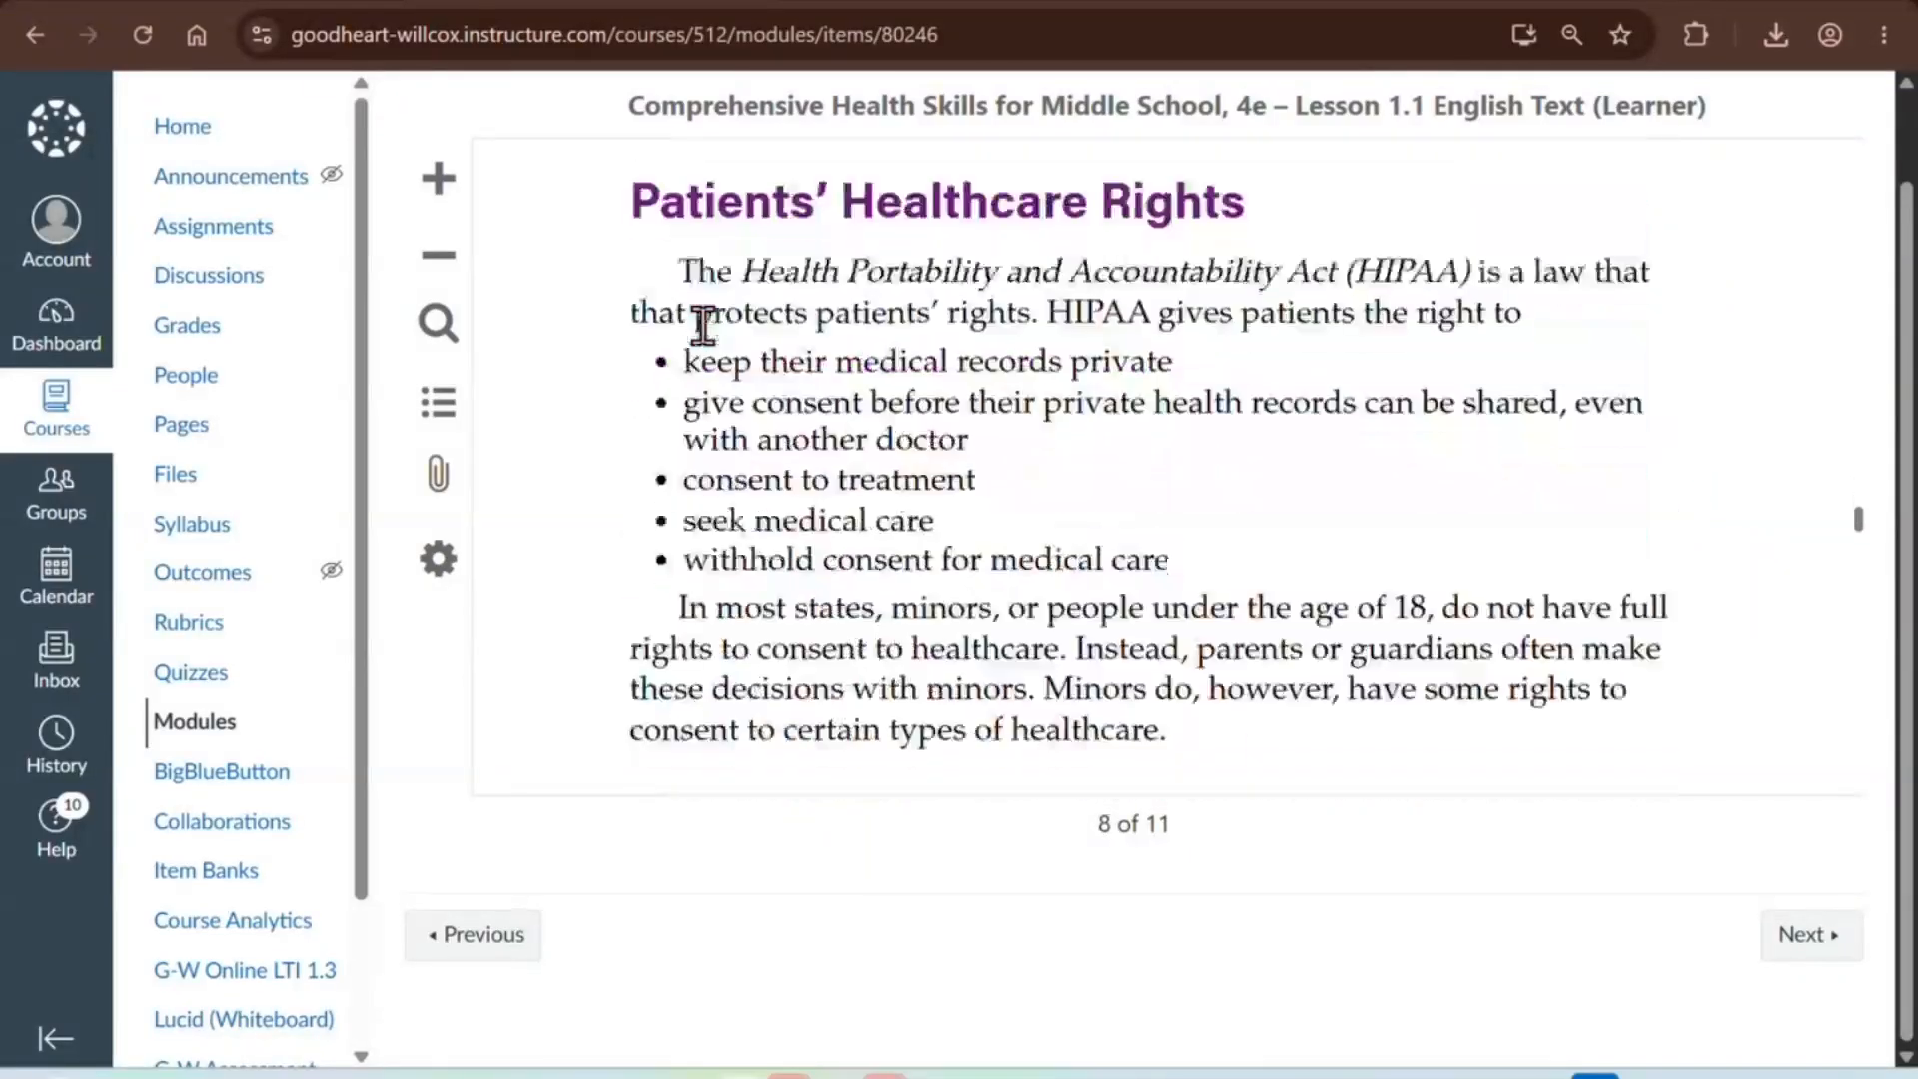
{"action": "scroll", "coordinate": [704, 326], "scroll_direction": "down", "scroll_amount": 10}
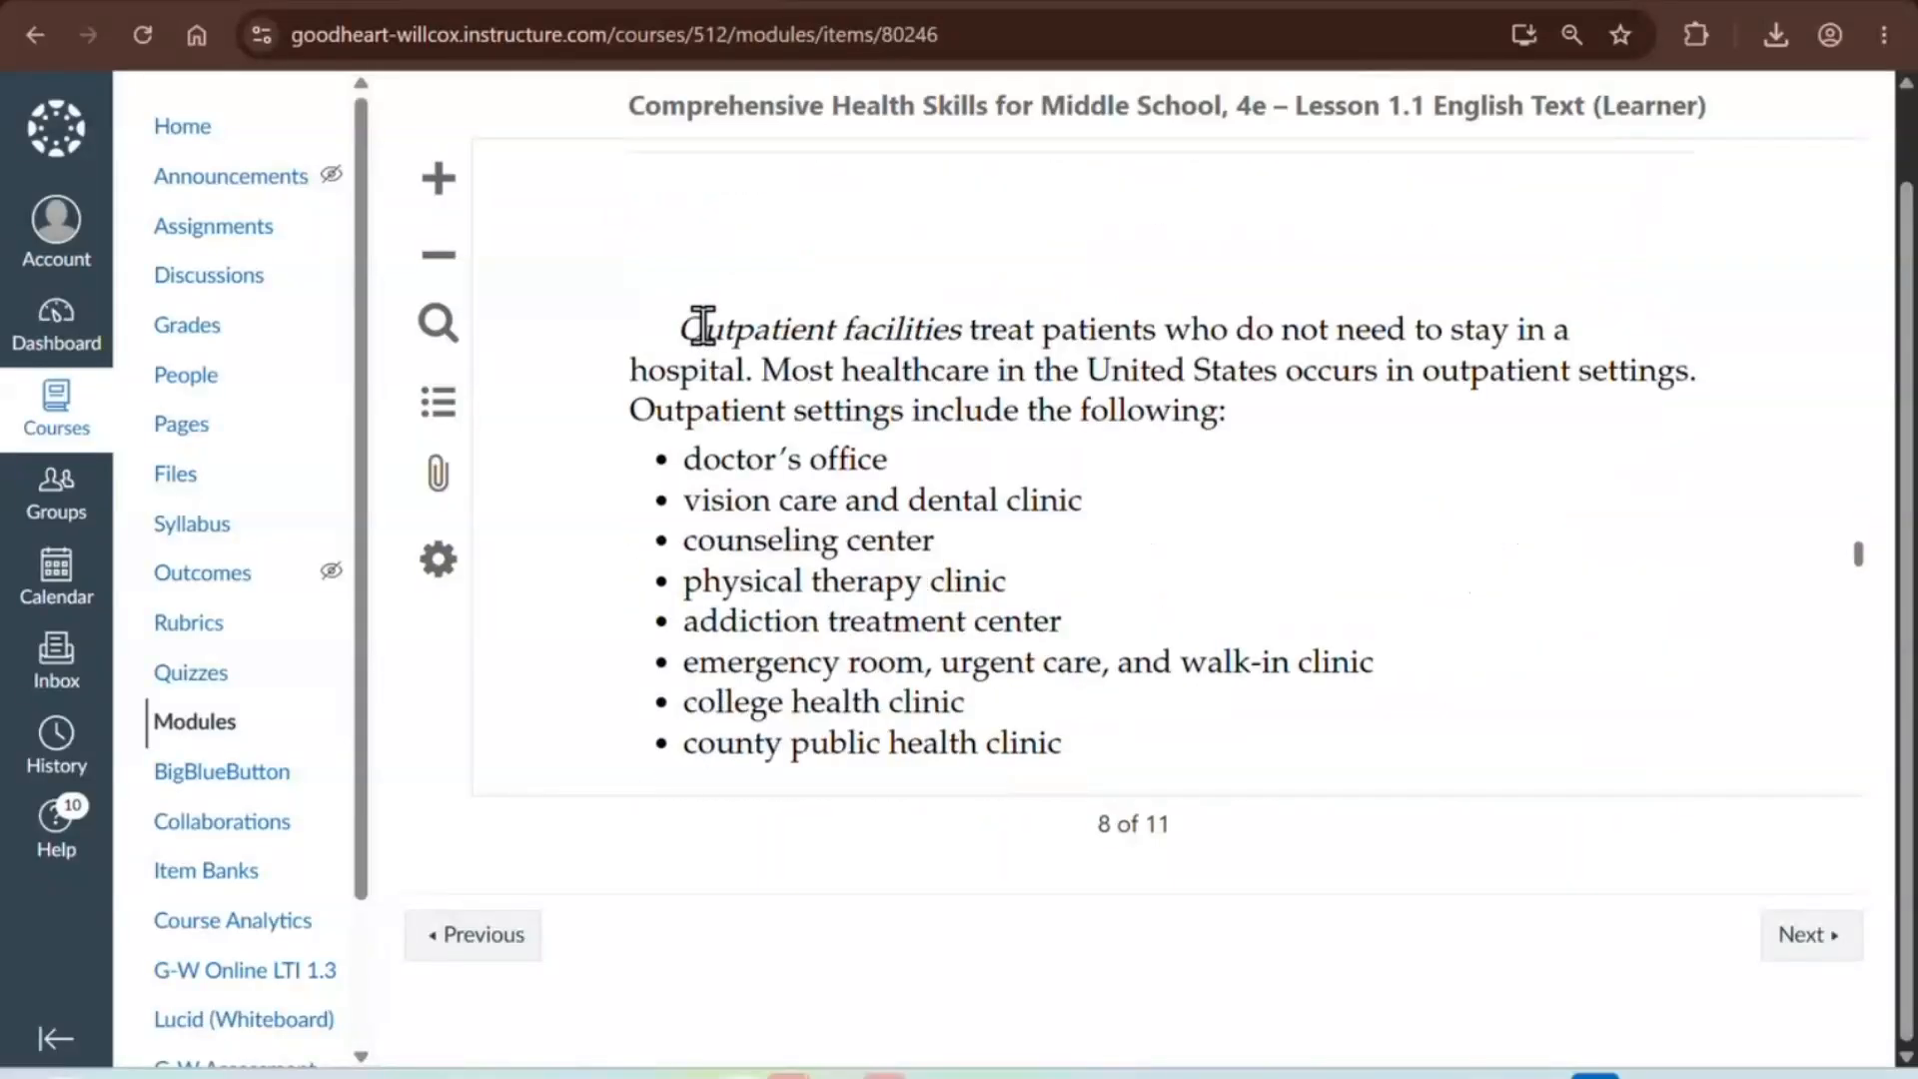
{"action": "scroll", "coordinate": [705, 326], "scroll_direction": "down", "scroll_amount": 6}
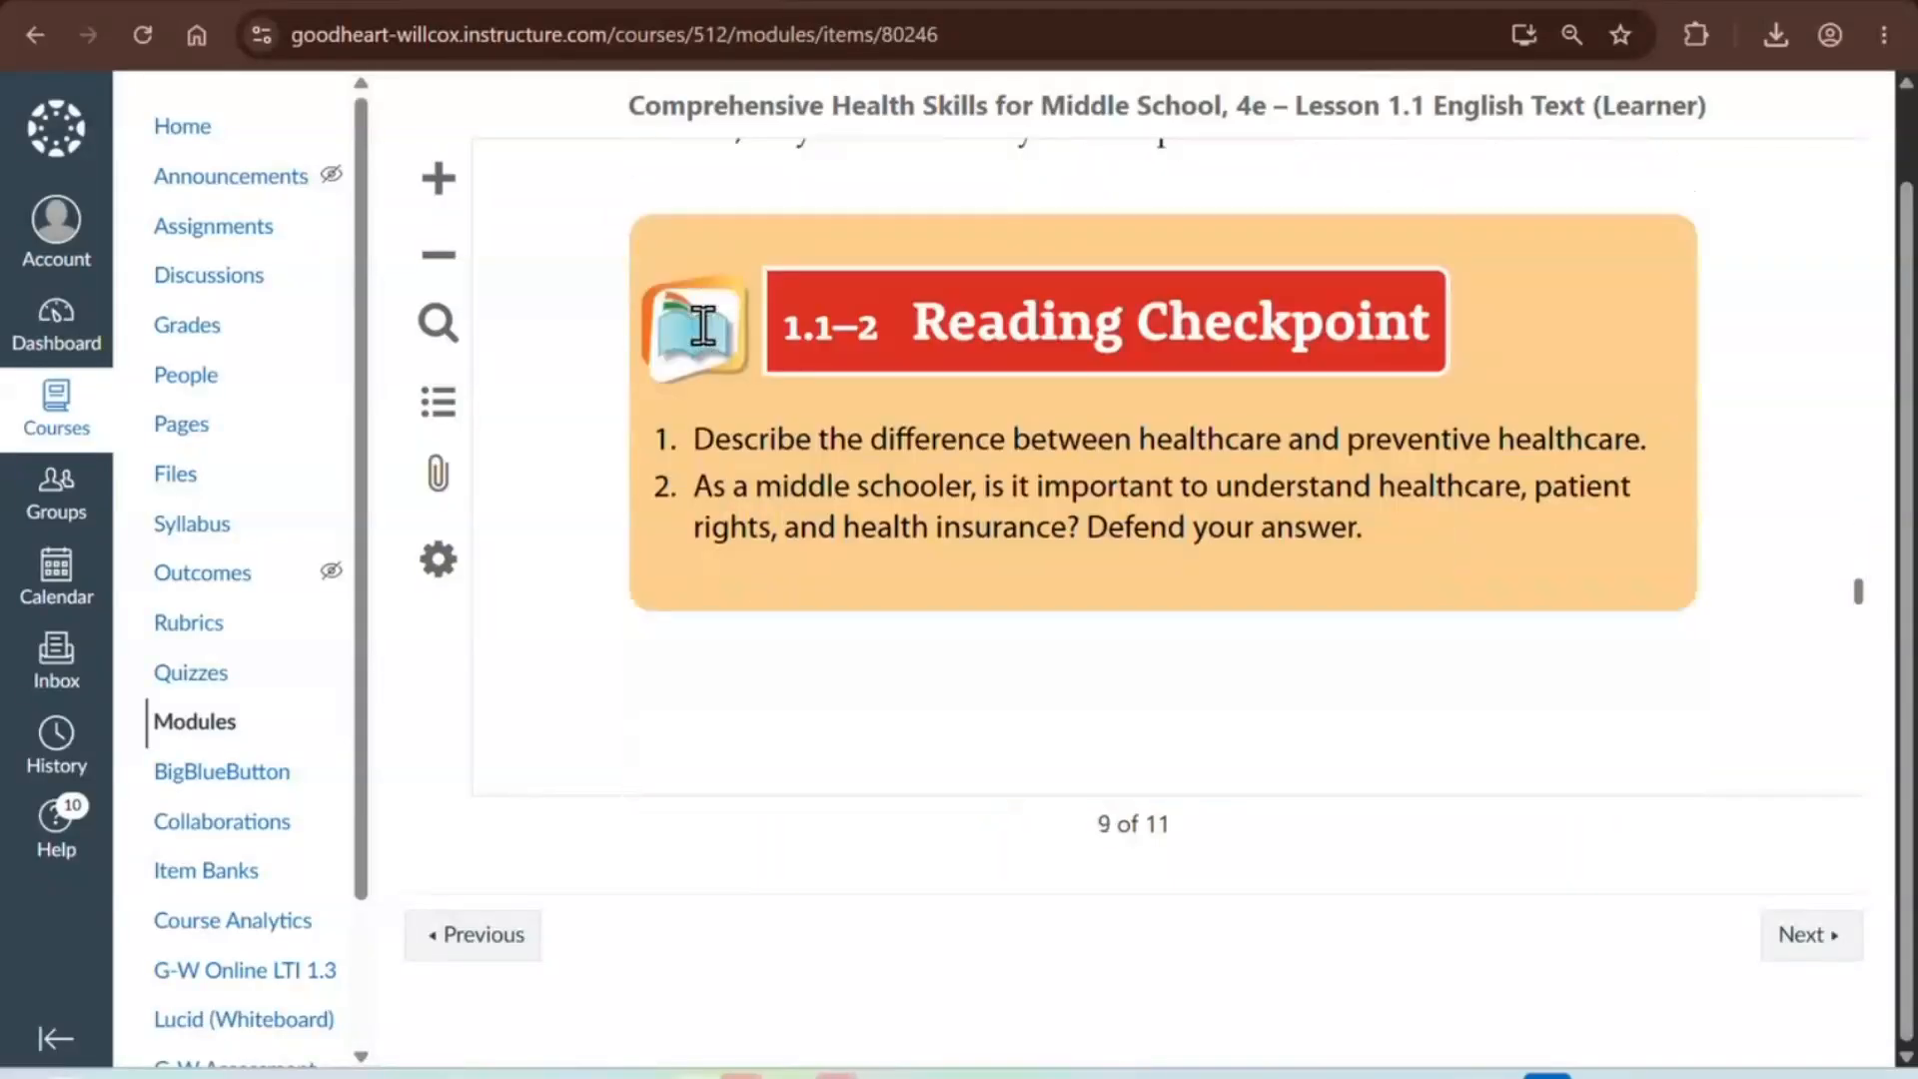
{"action": "key", "text": "ctrl"}
{"action": "key", "text": "ctrl"}
{"action": "key", "text": "ctrl"}
{"action": "key", "text": "ctrl"}
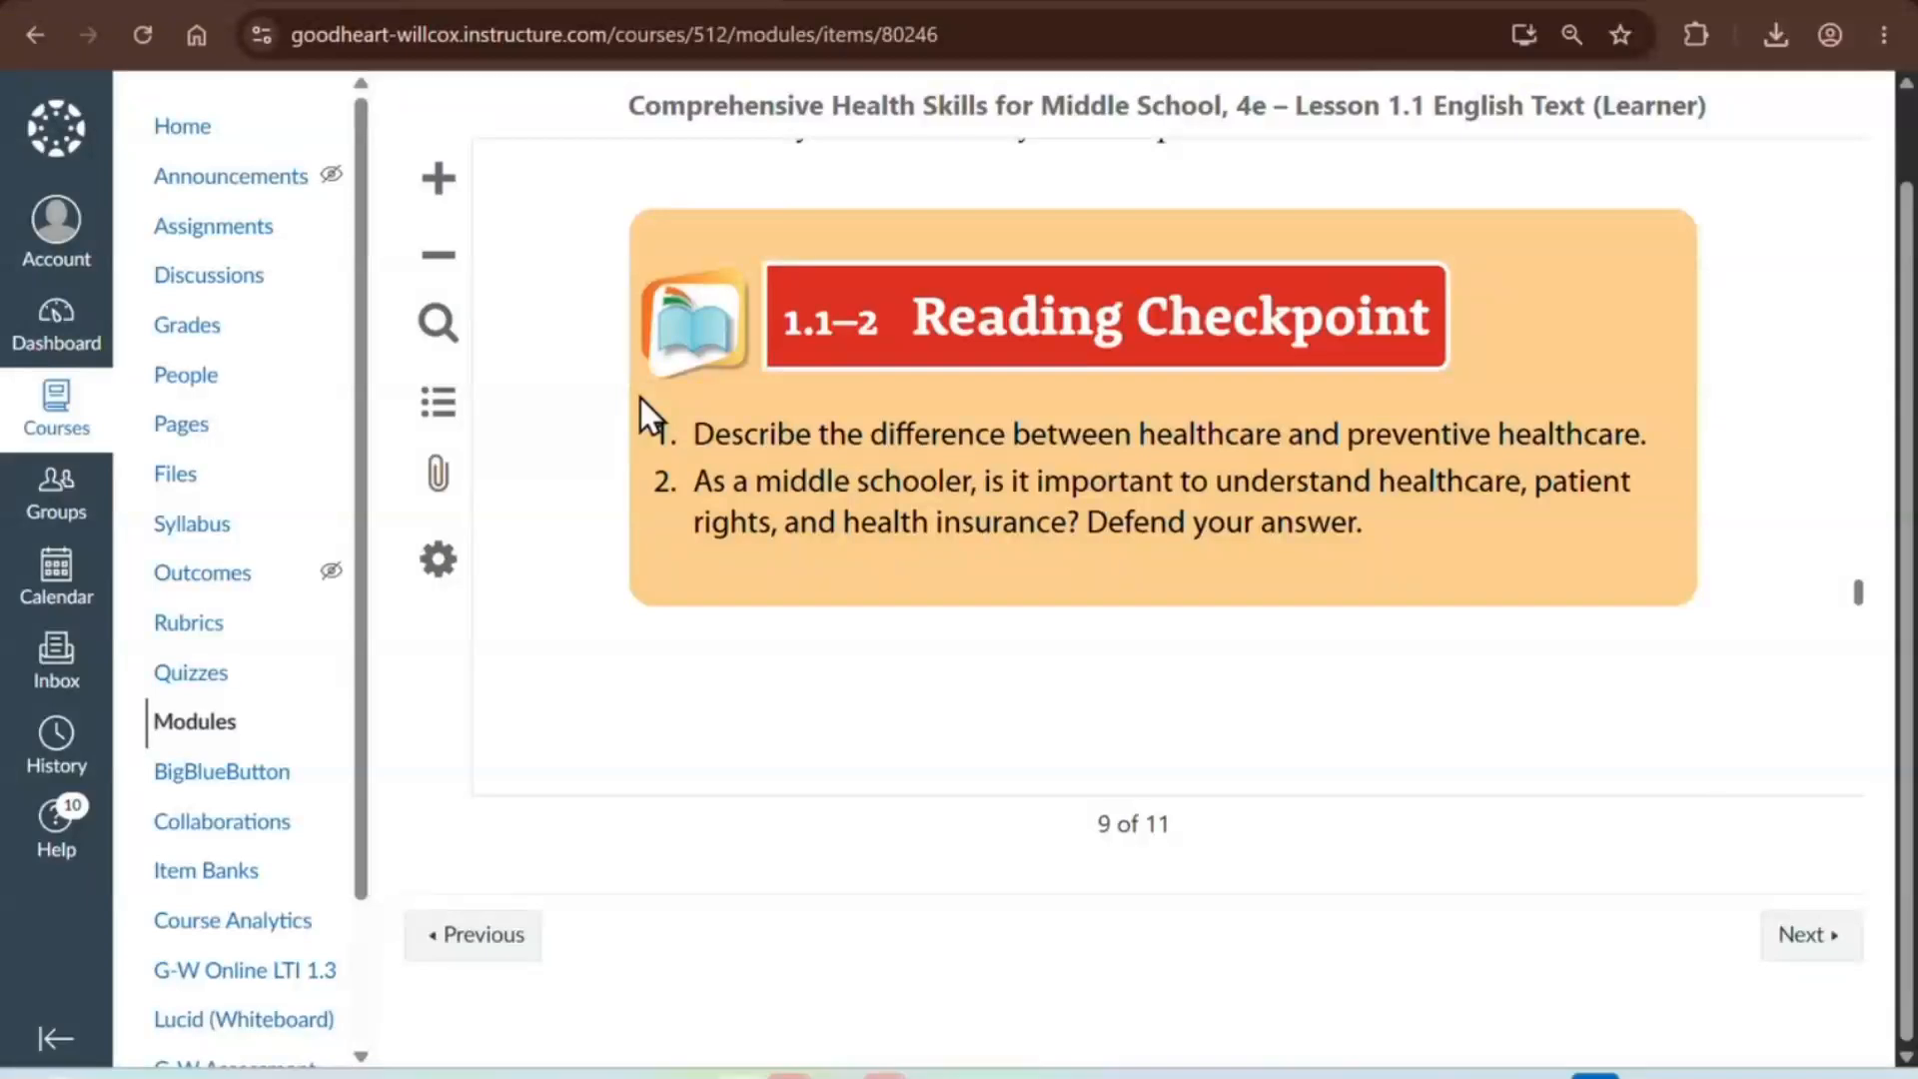
{"action": "key", "text": "ctrl"}
- Review the Reading Summary and Critical Thinking questions in the Lesson 1.1 Review and Assessment
{"action": "scroll", "coordinate": [639, 398], "scroll_direction": "down", "scroll_amount": 6}
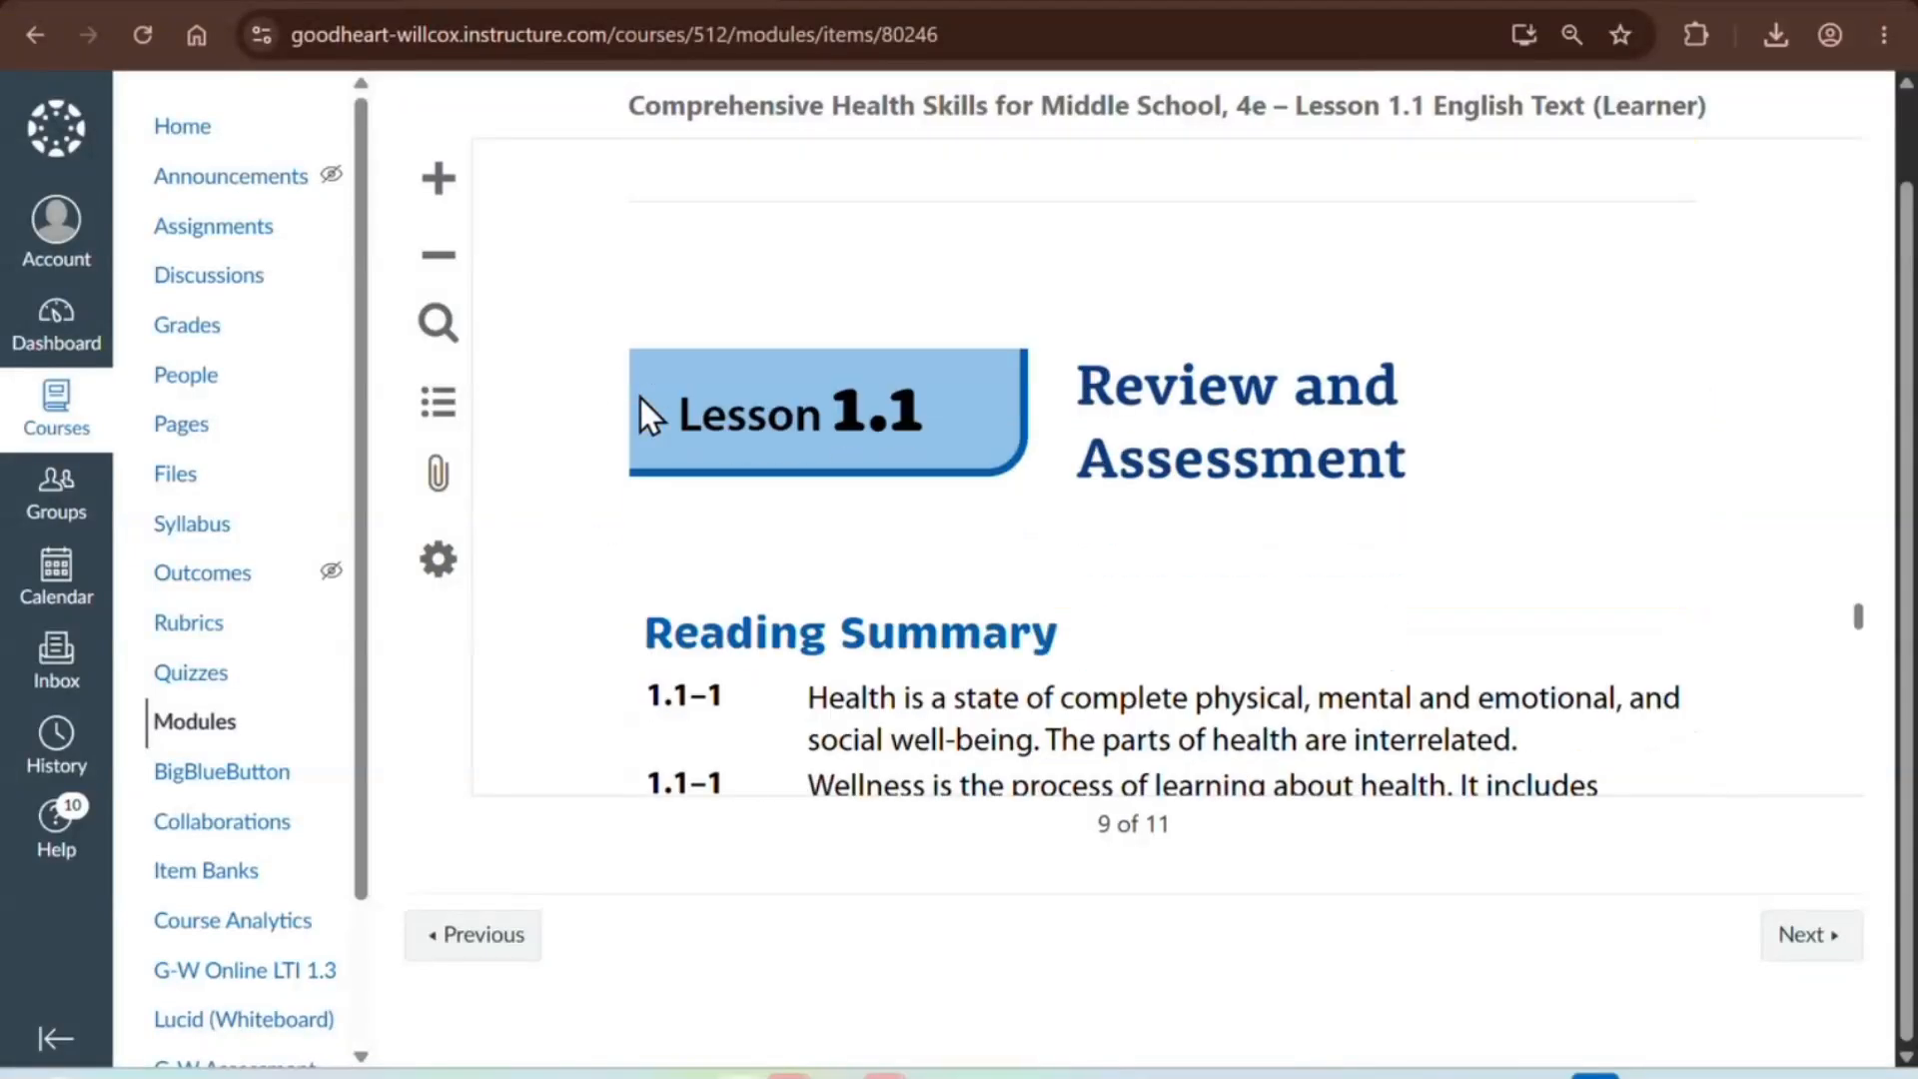
{"action": "scroll", "coordinate": [641, 400], "scroll_direction": "down", "scroll_amount": 2}
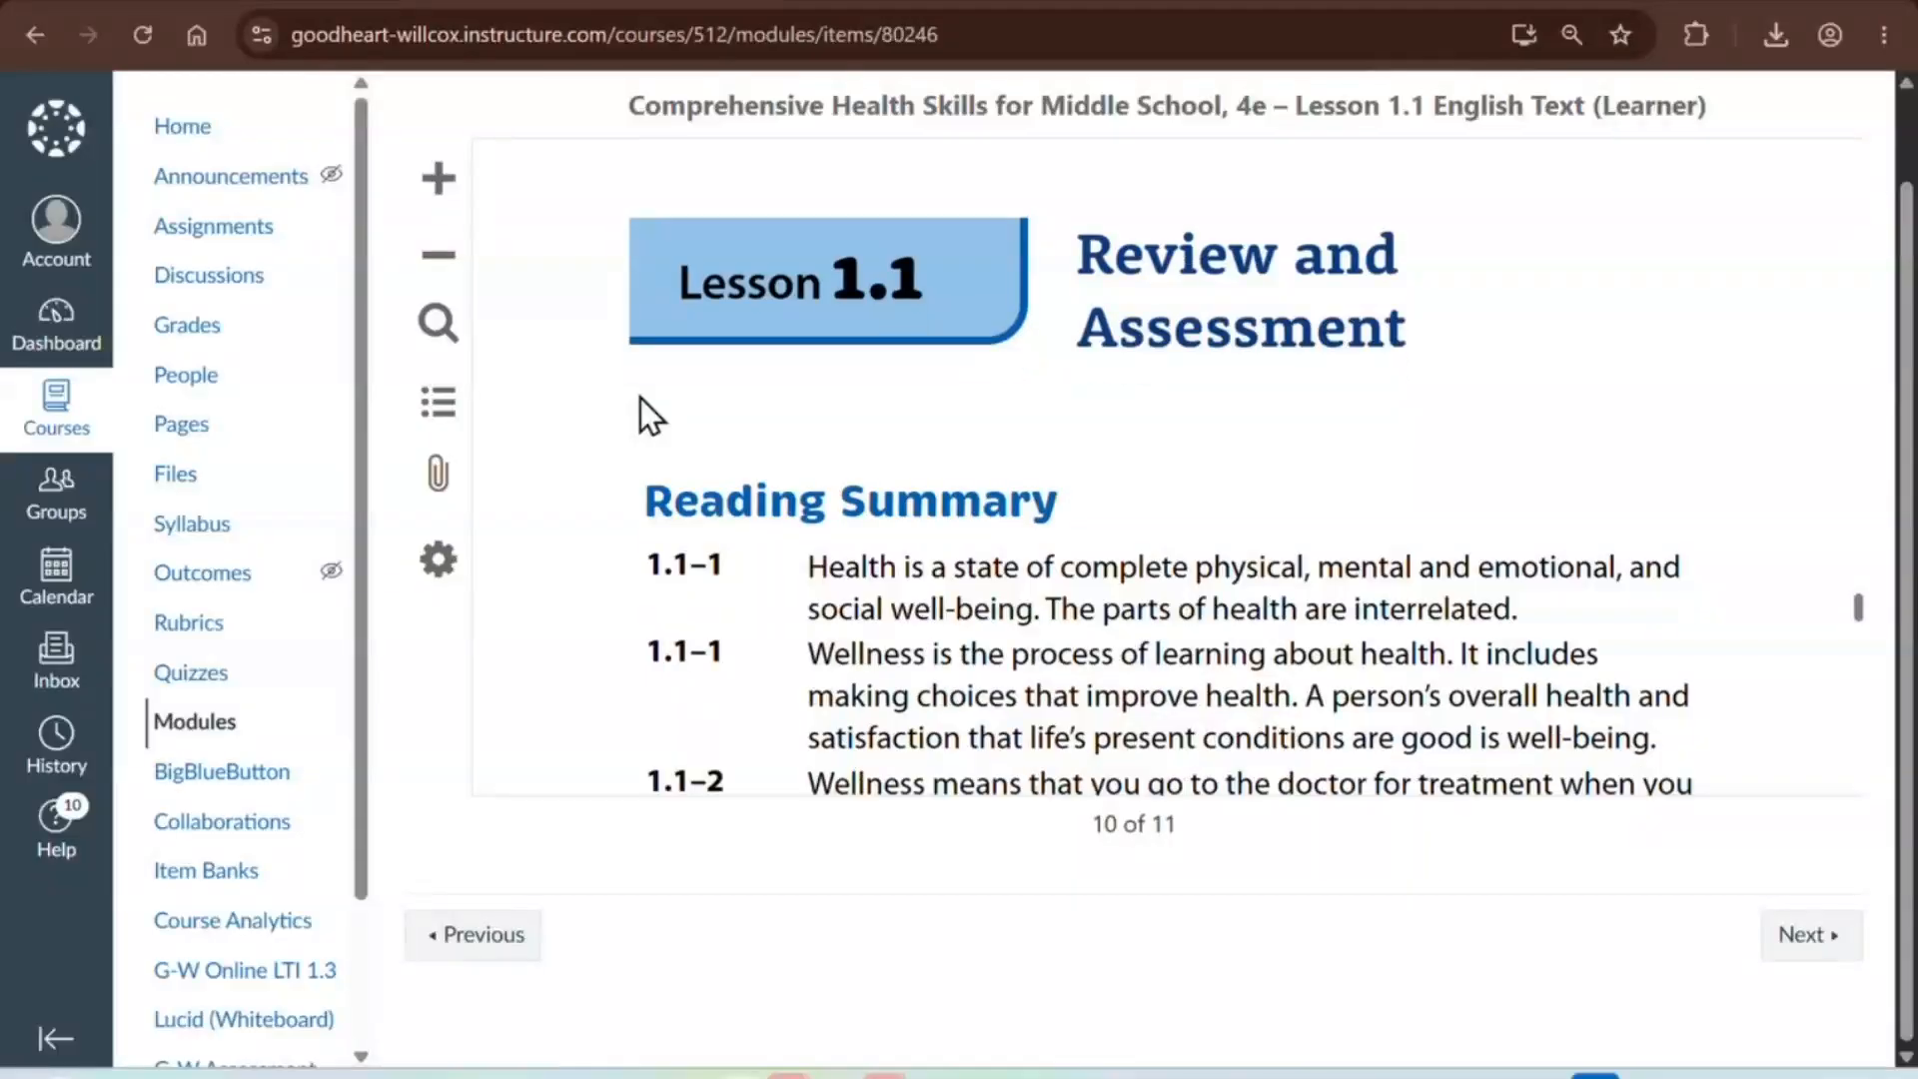
{"action": "scroll", "coordinate": [640, 397], "scroll_direction": "down", "scroll_amount": 2}
{"action": "key", "text": "ctrl"}
{"action": "key", "text": "ctrl"}
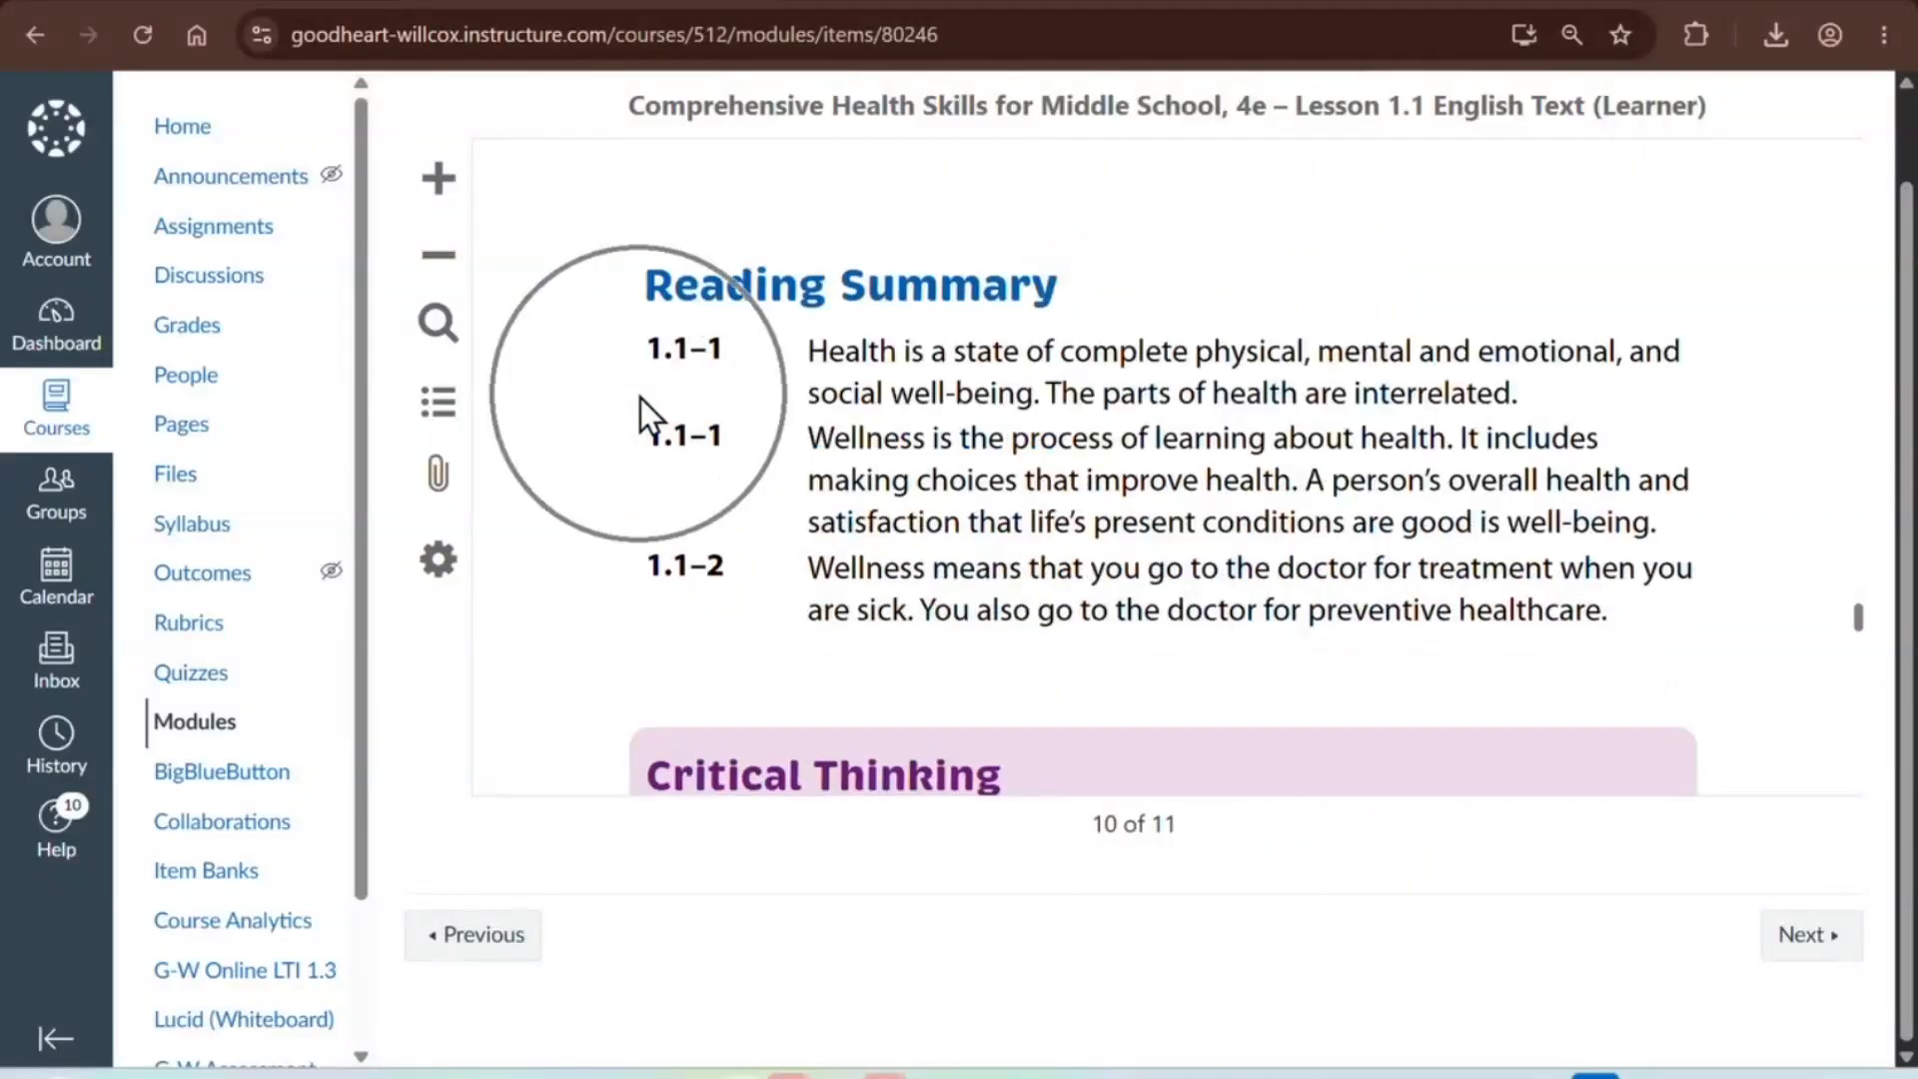
{"action": "scroll", "coordinate": [639, 397], "scroll_direction": "down", "scroll_amount": 4}
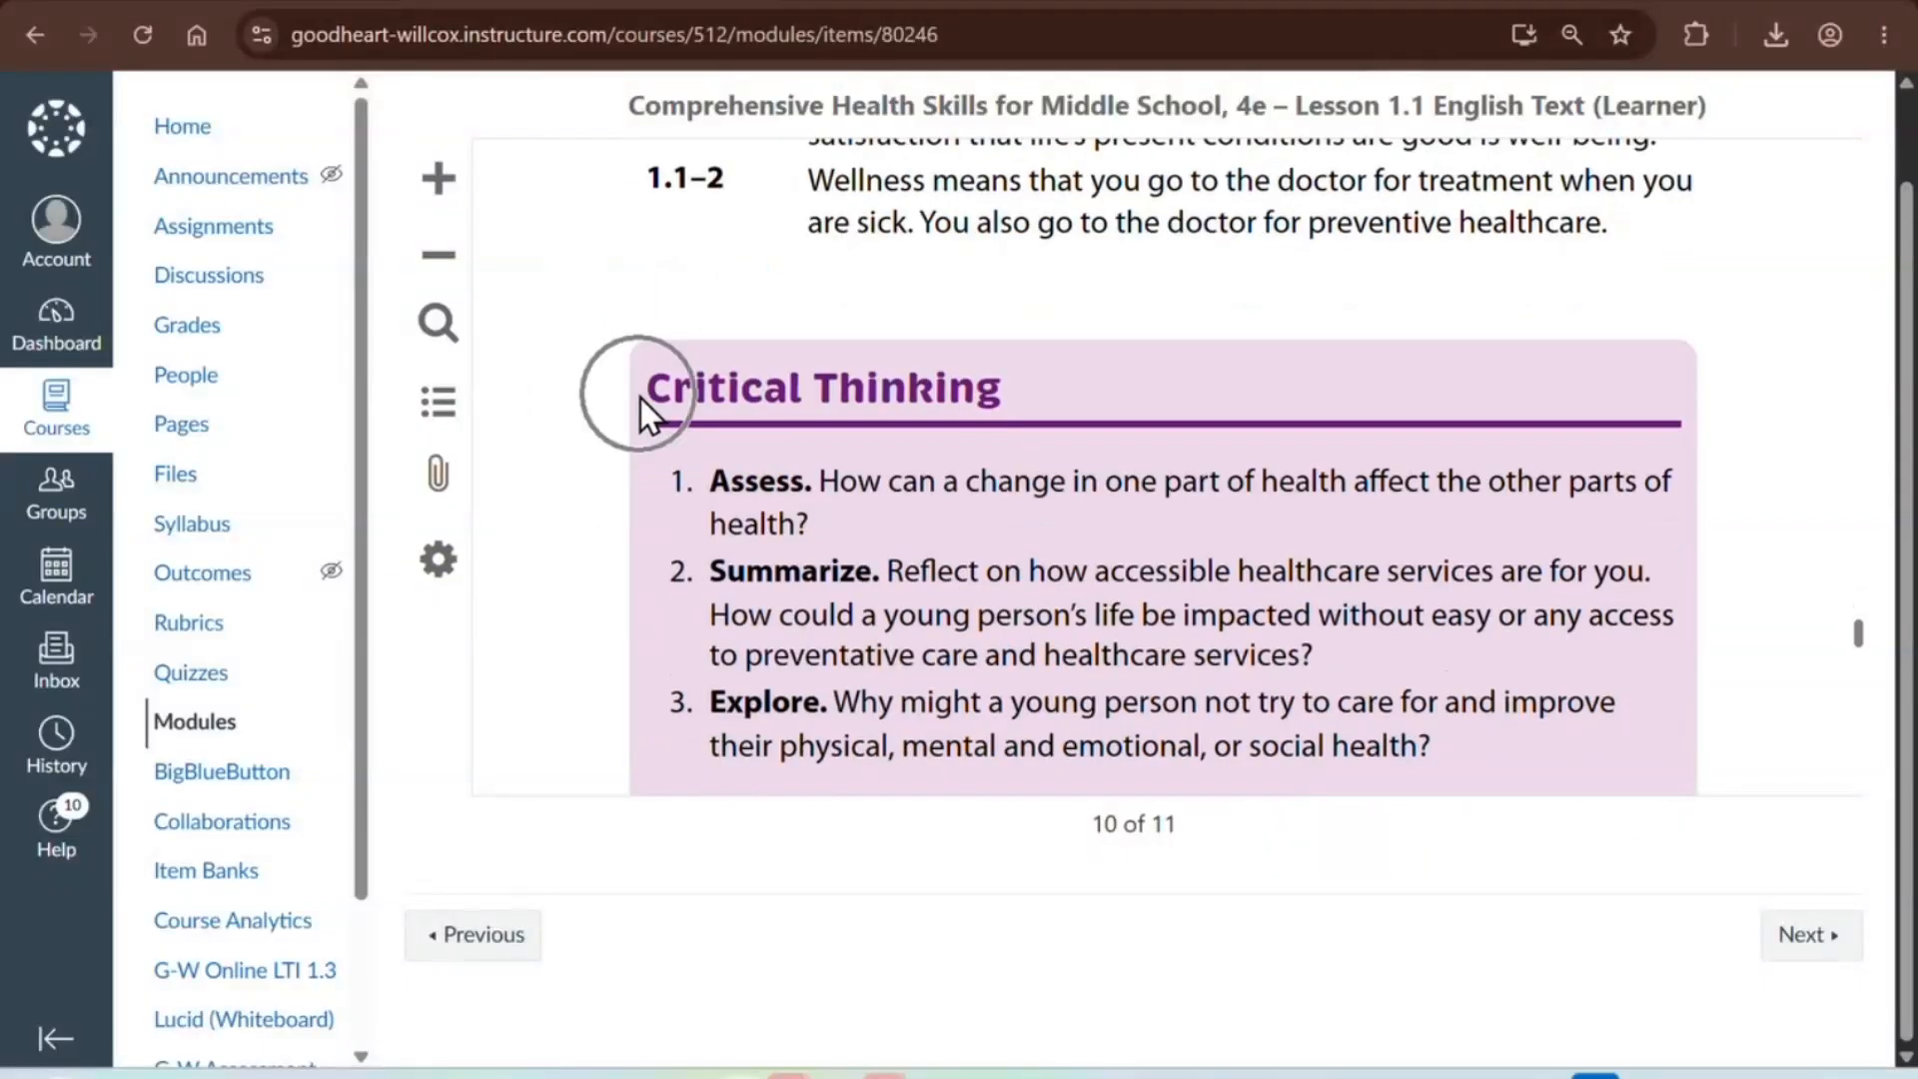
{"action": "key", "text": "ctrl"}
{"action": "key", "text": "ctrl"}
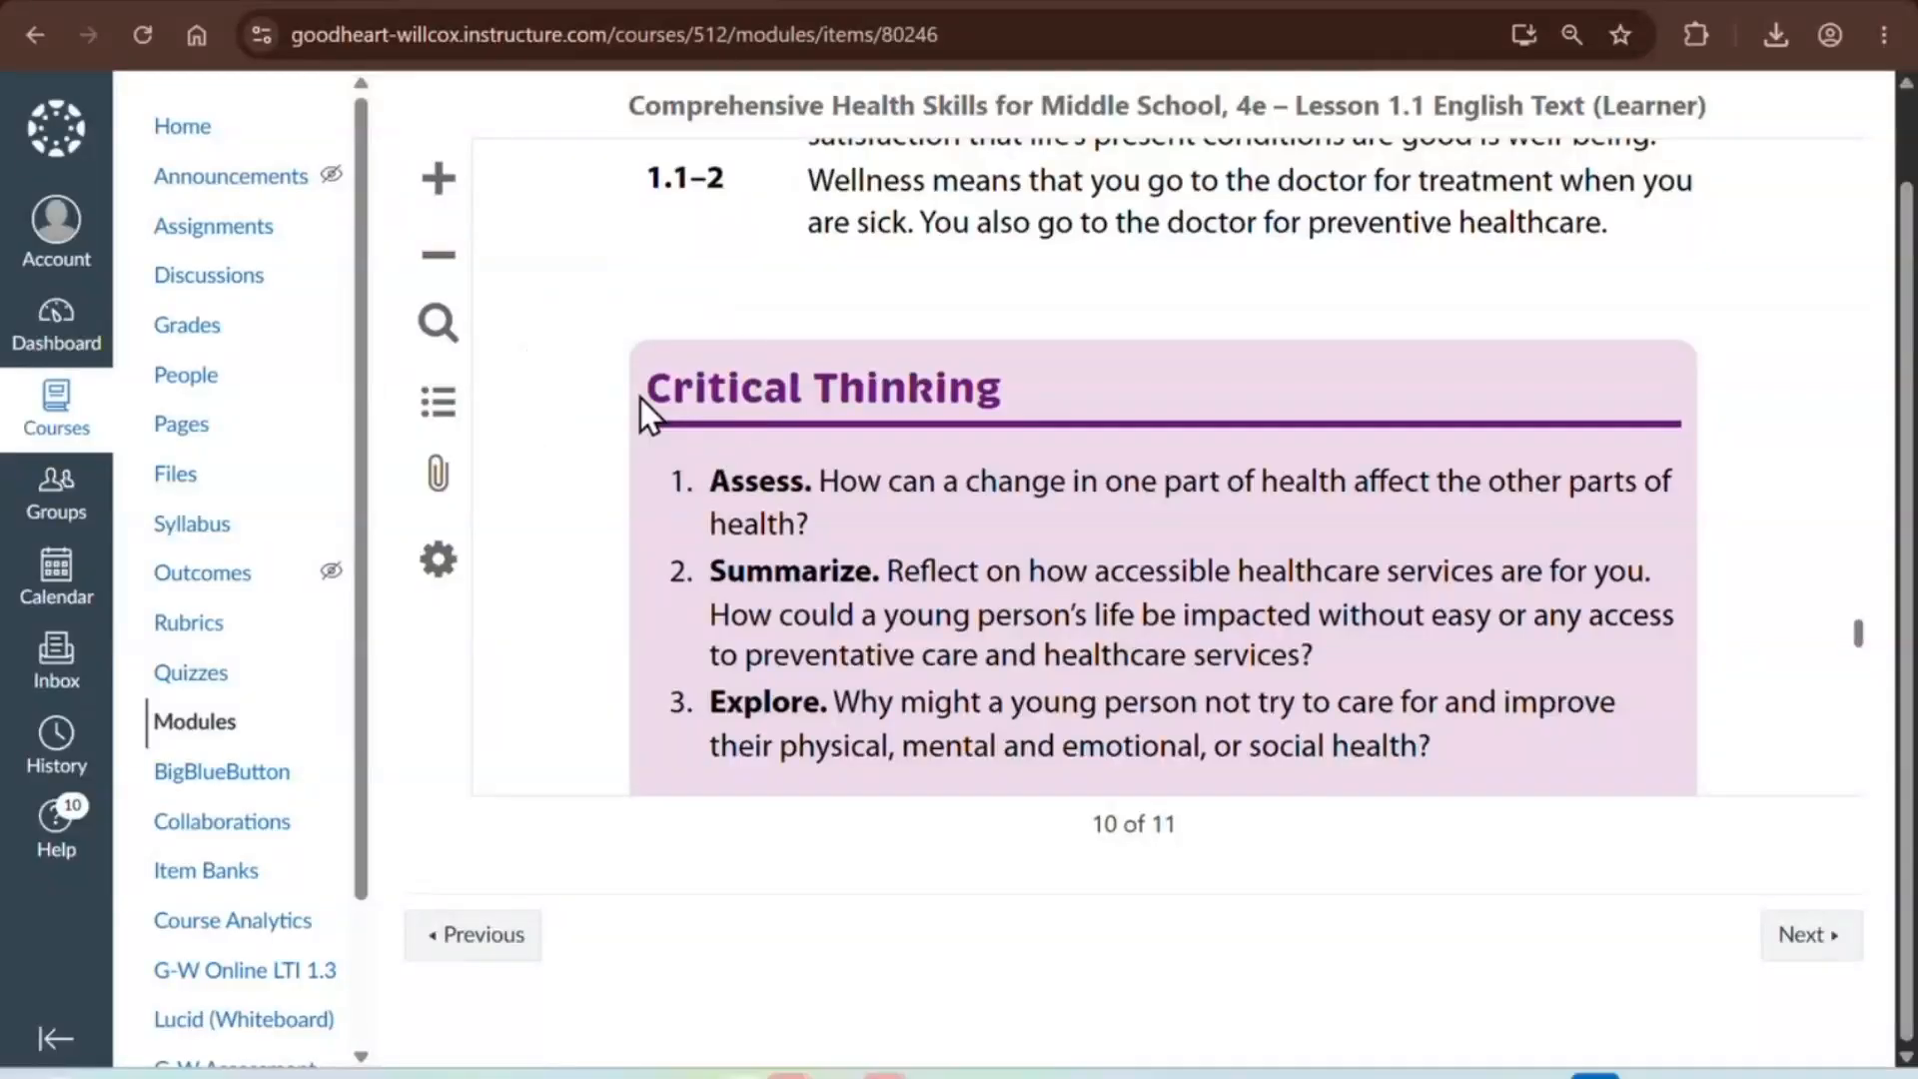
{"action": "key", "text": "ctrl"}
{"action": "key", "text": "ctrl"}
{"action": "left_click", "coordinate": [665, 313]}
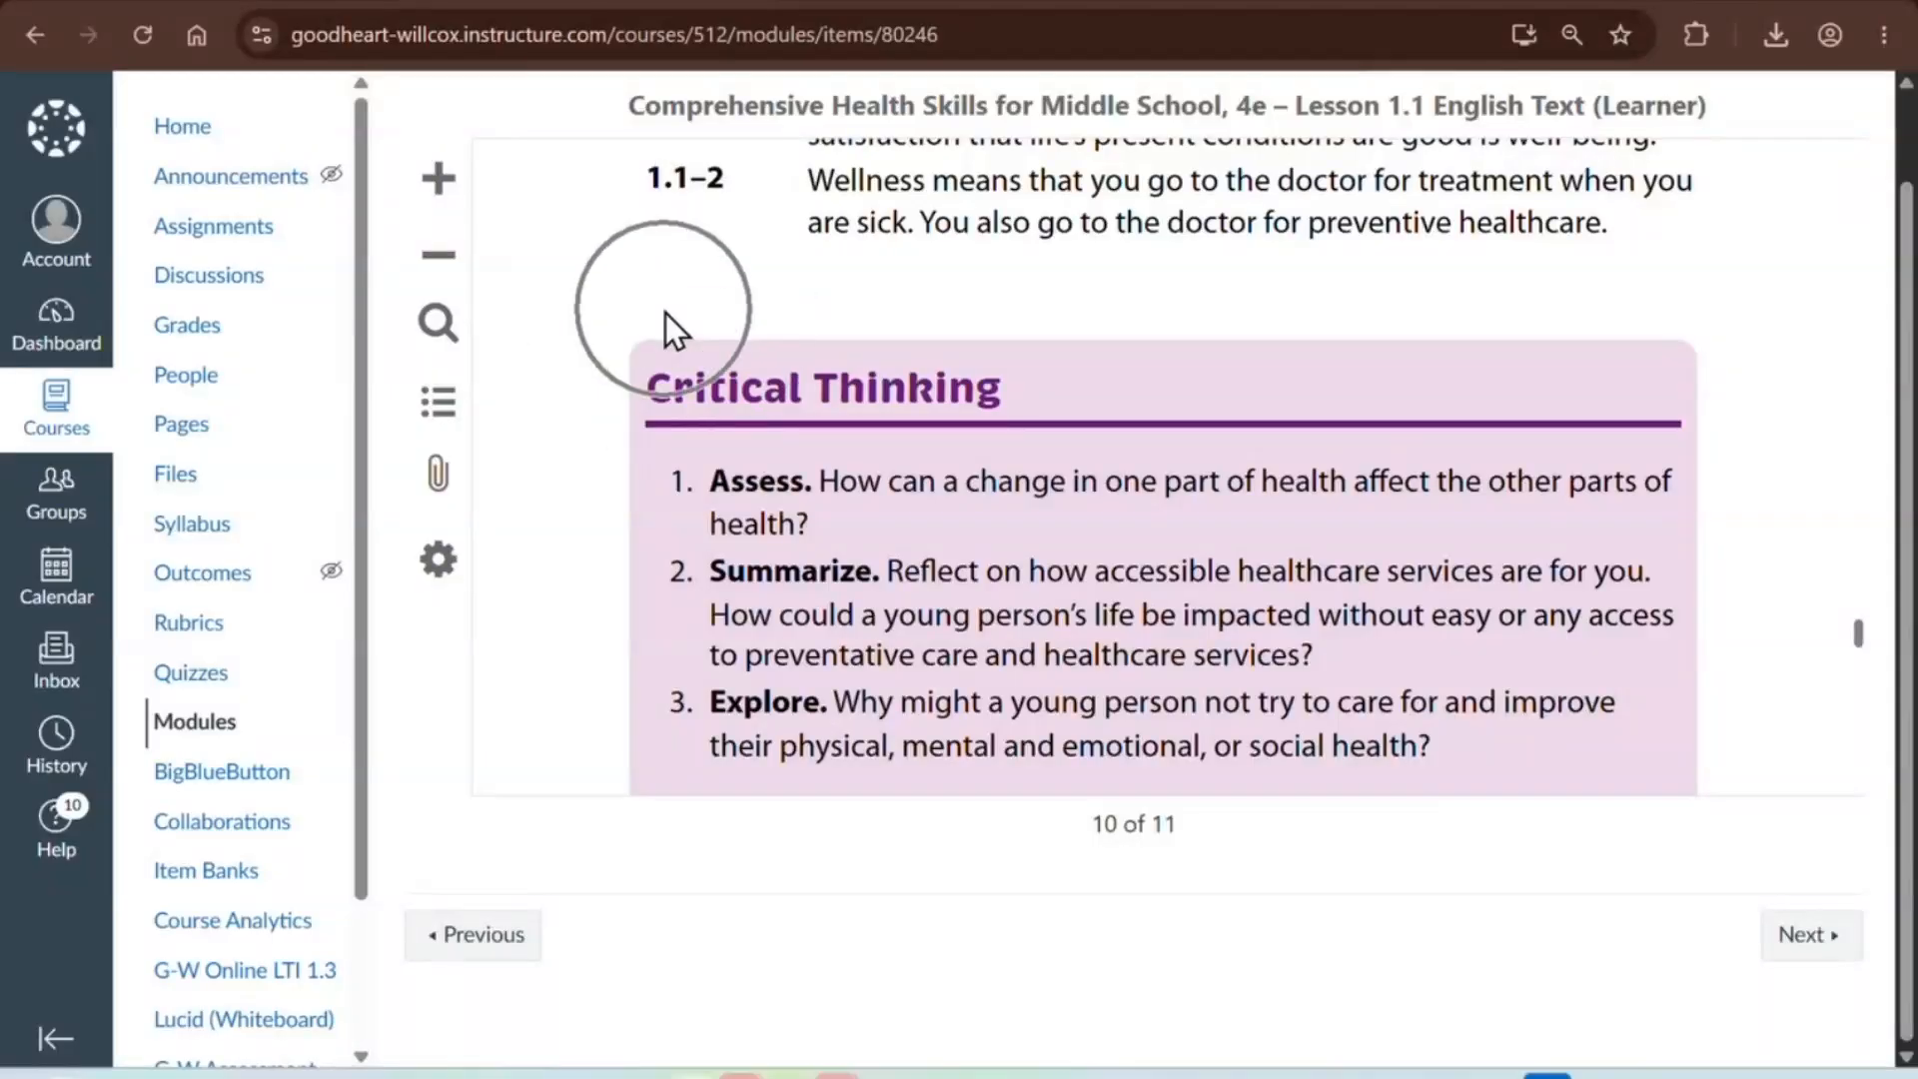
- Examine the three Develop Your Skills activities that end the Lesson 1.1 Review and Assessment
{"action": "scroll", "coordinate": [665, 313], "scroll_direction": "down", "scroll_amount": 3}
{"action": "scroll", "coordinate": [666, 314], "scroll_direction": "down", "scroll_amount": 3}
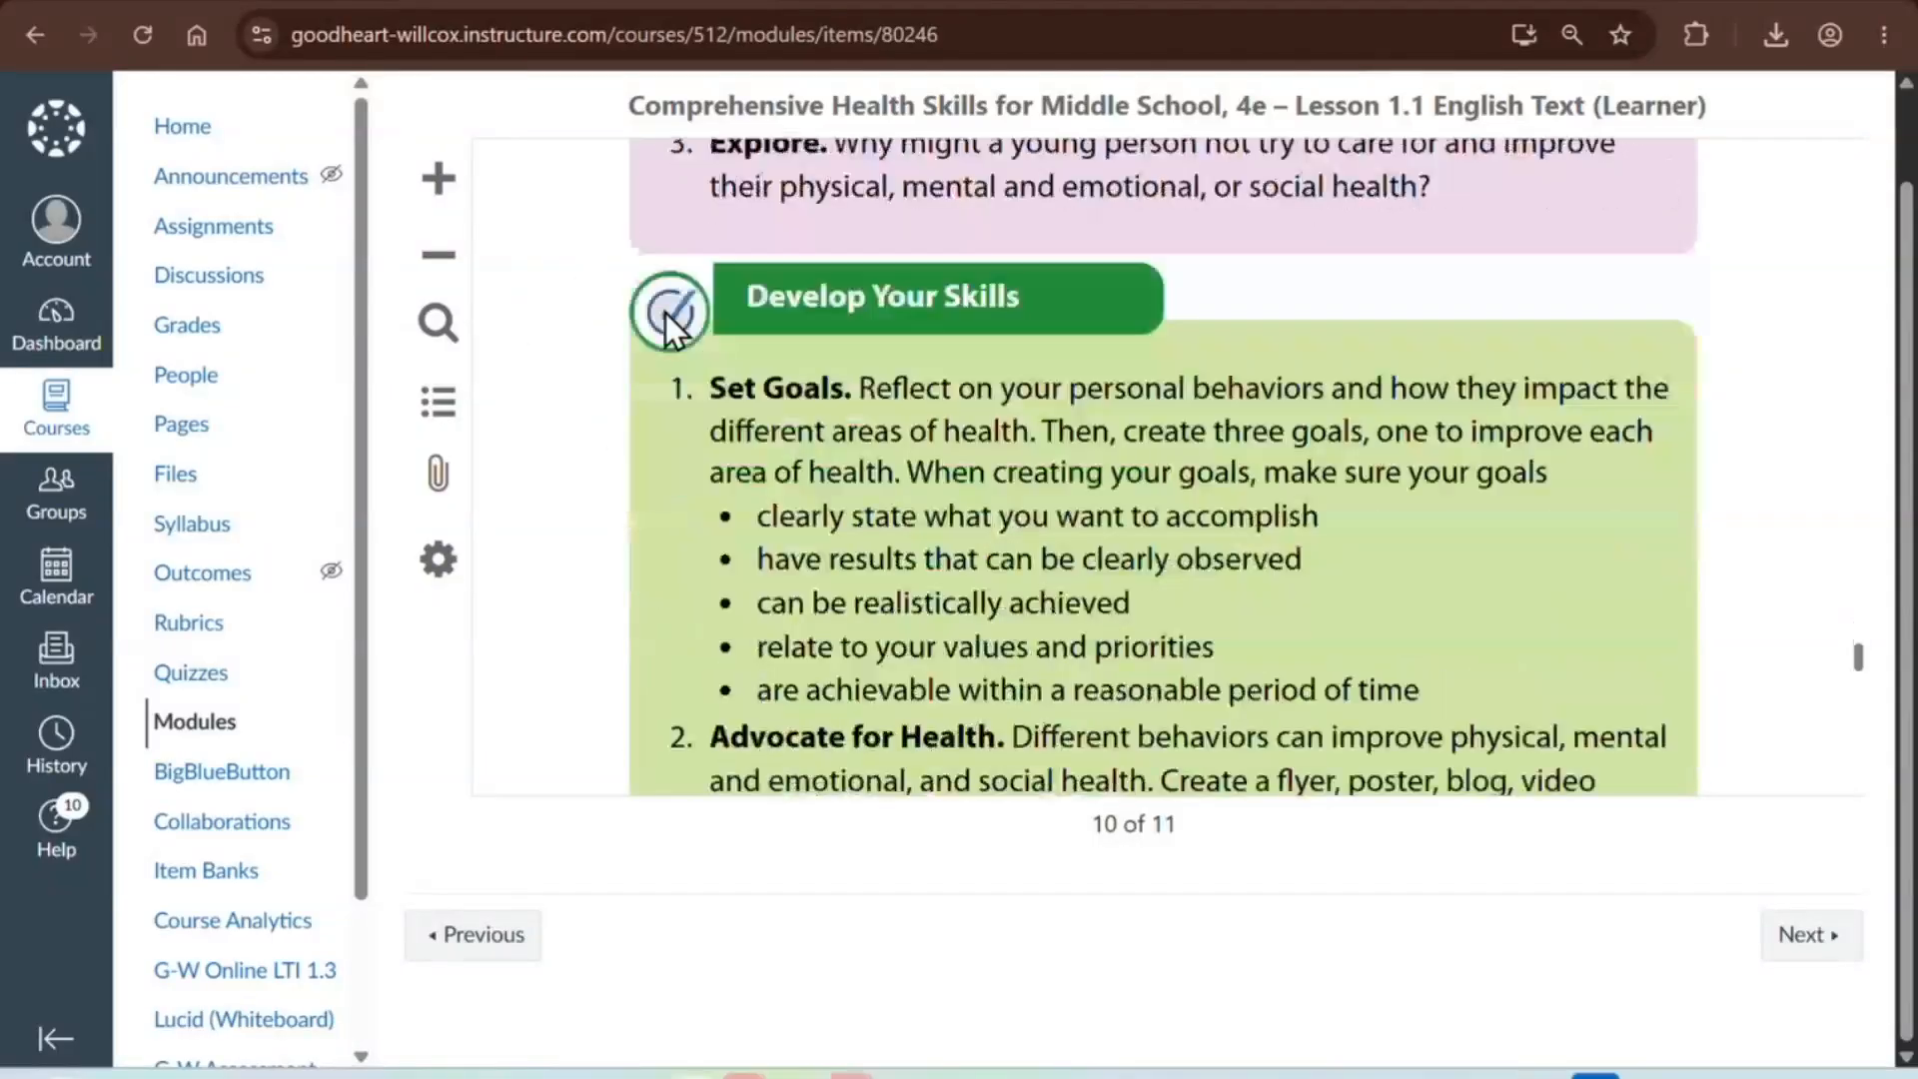
{"action": "left_click", "coordinate": [666, 314]}
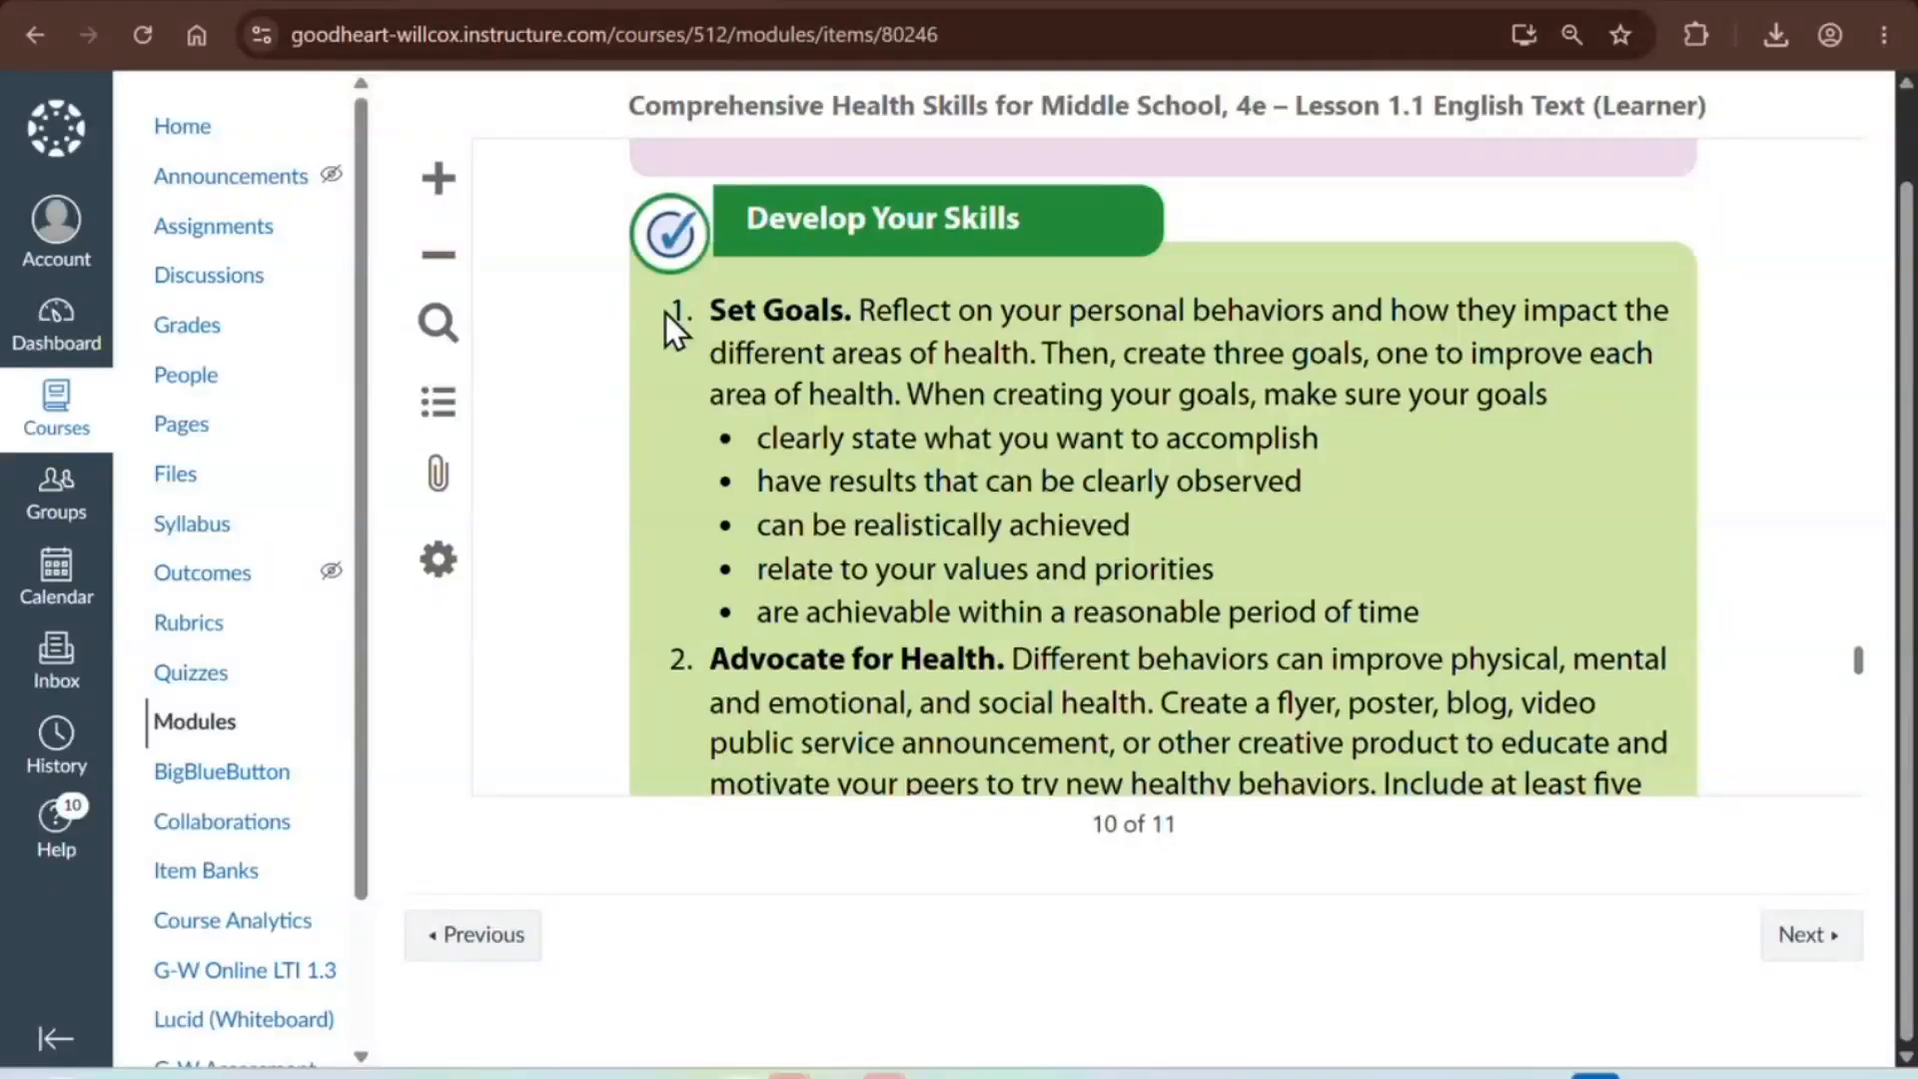
{"action": "scroll", "coordinate": [665, 314], "scroll_direction": "down", "scroll_amount": 2}
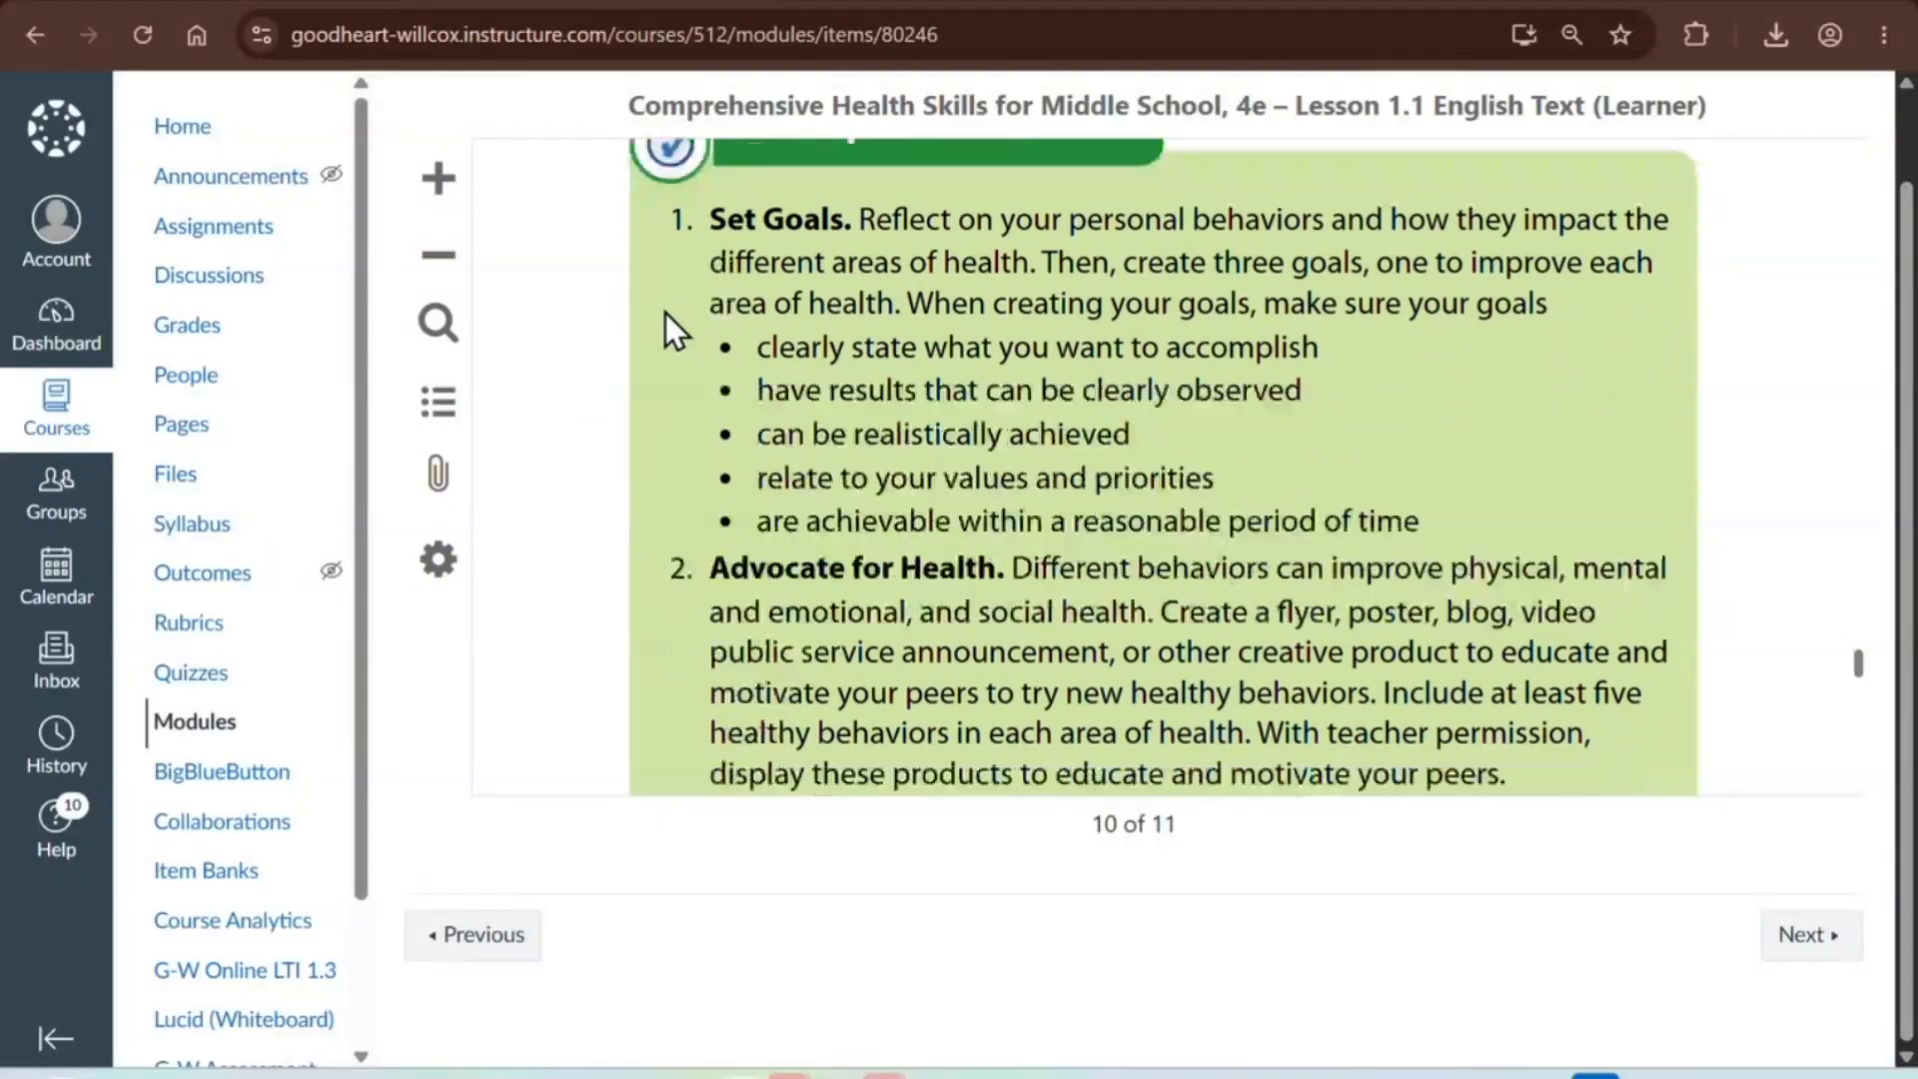
{"action": "scroll", "coordinate": [666, 314], "scroll_direction": "down", "scroll_amount": 2}
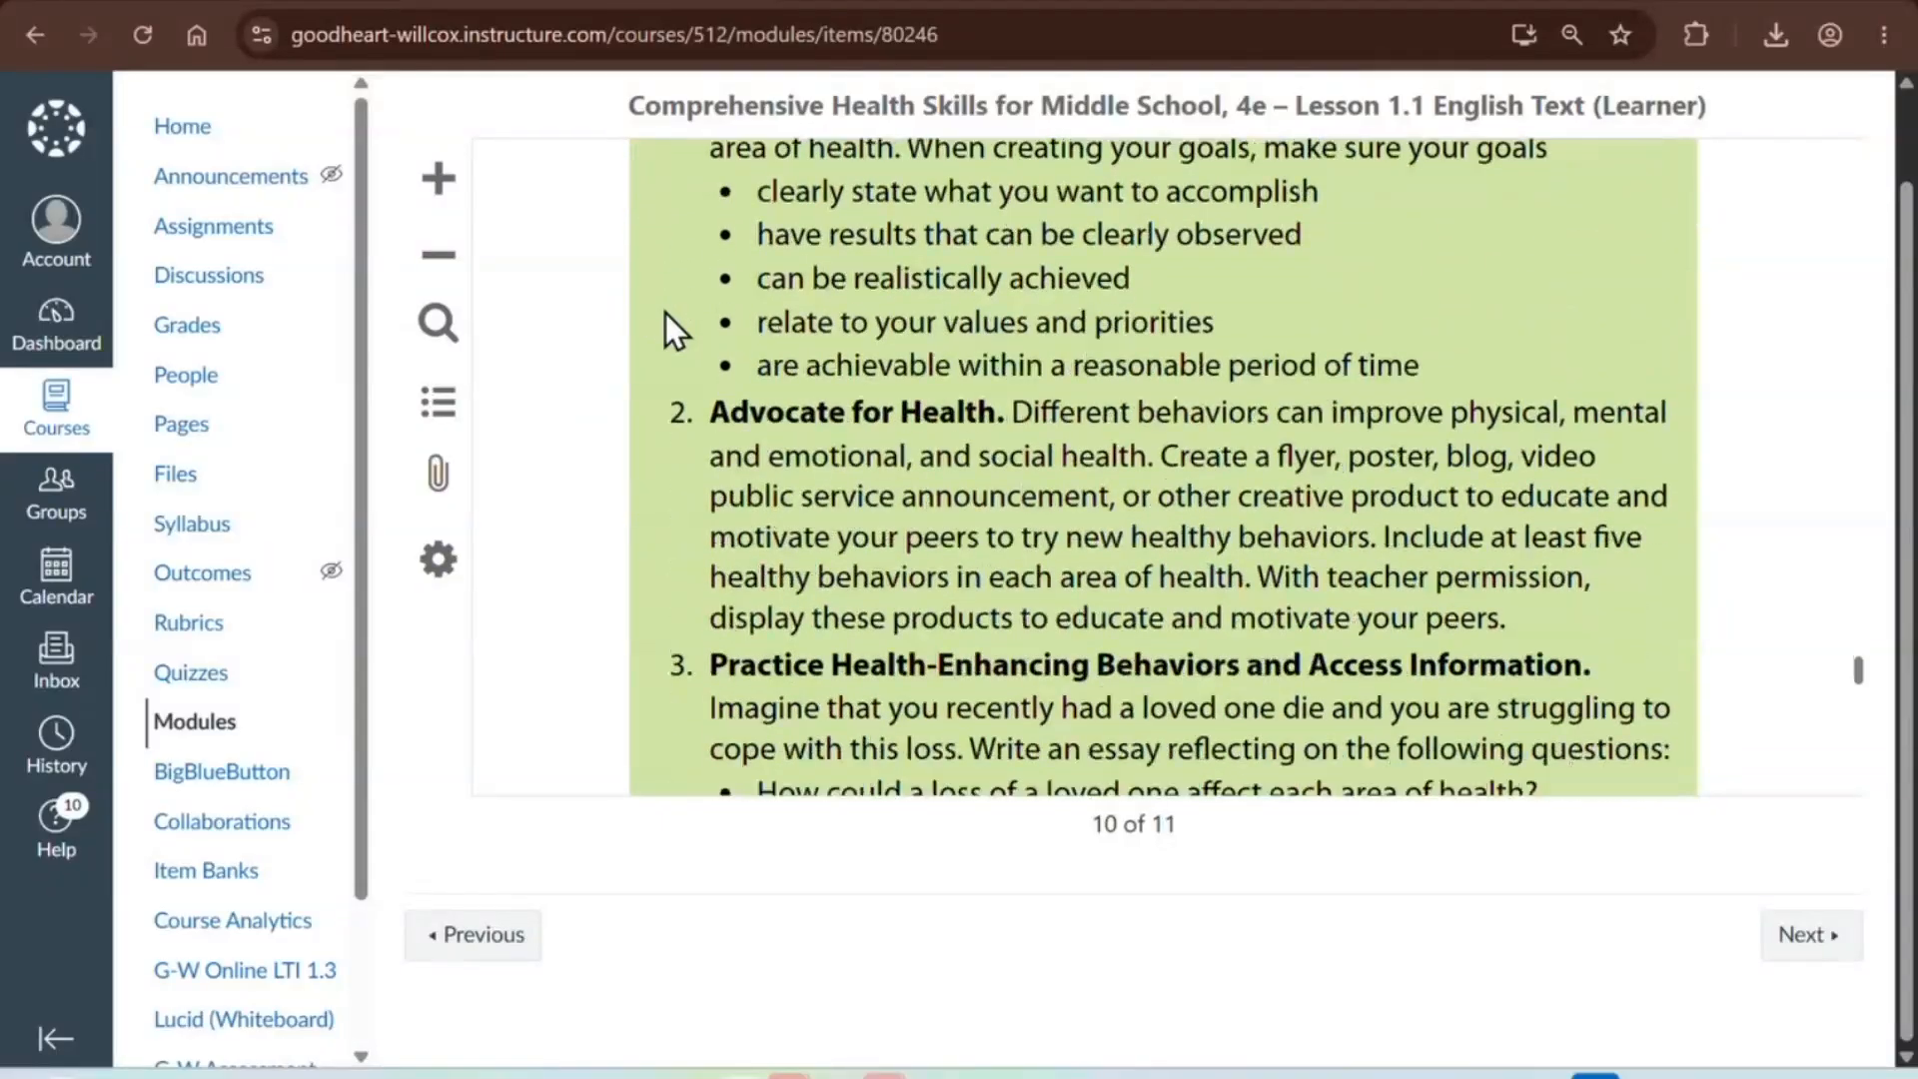
{"action": "scroll", "coordinate": [666, 314], "scroll_direction": "down", "scroll_amount": 2}
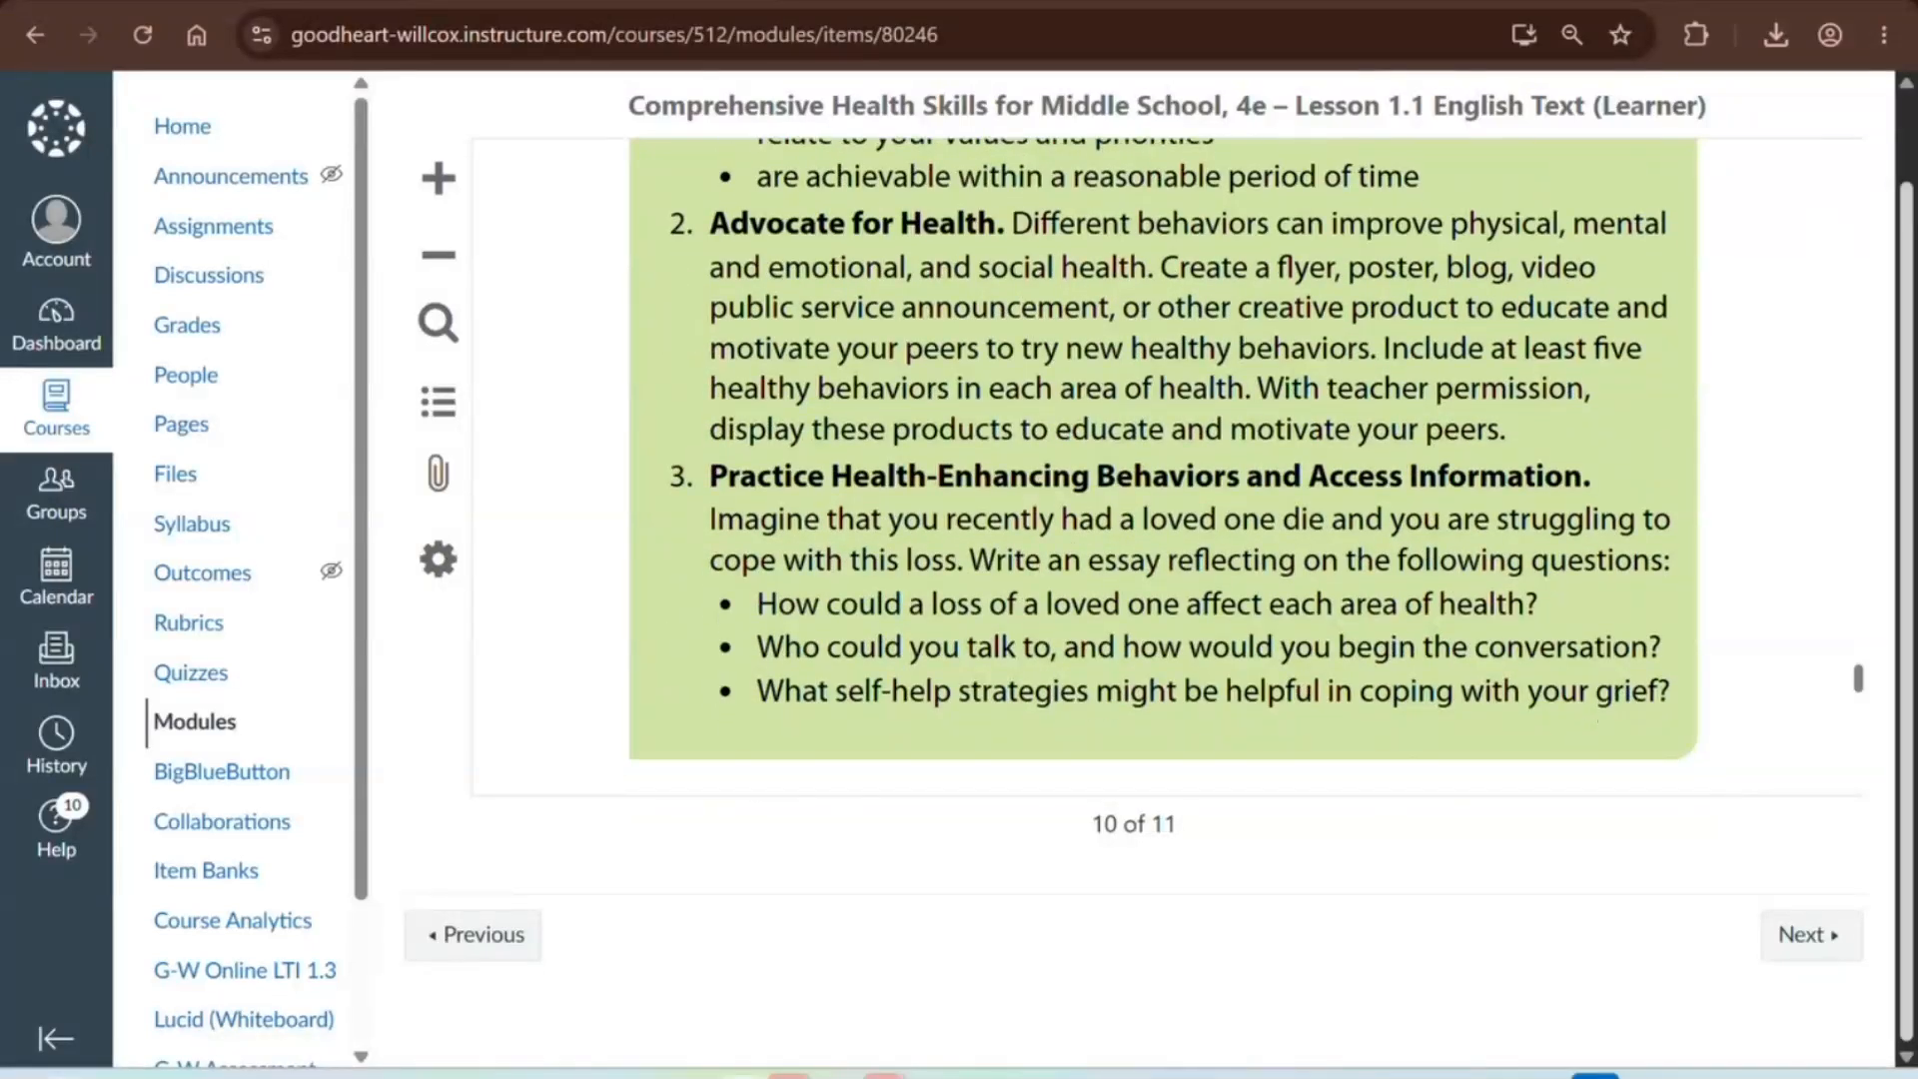
- Open the Lesson 1.1 Spanish Textbook from the lesson's module and review its Resultados del aprendizaje and Términos clave
{"action": "scroll", "coordinate": [1909, 243], "scroll_direction": "up", "scroll_amount": 1}
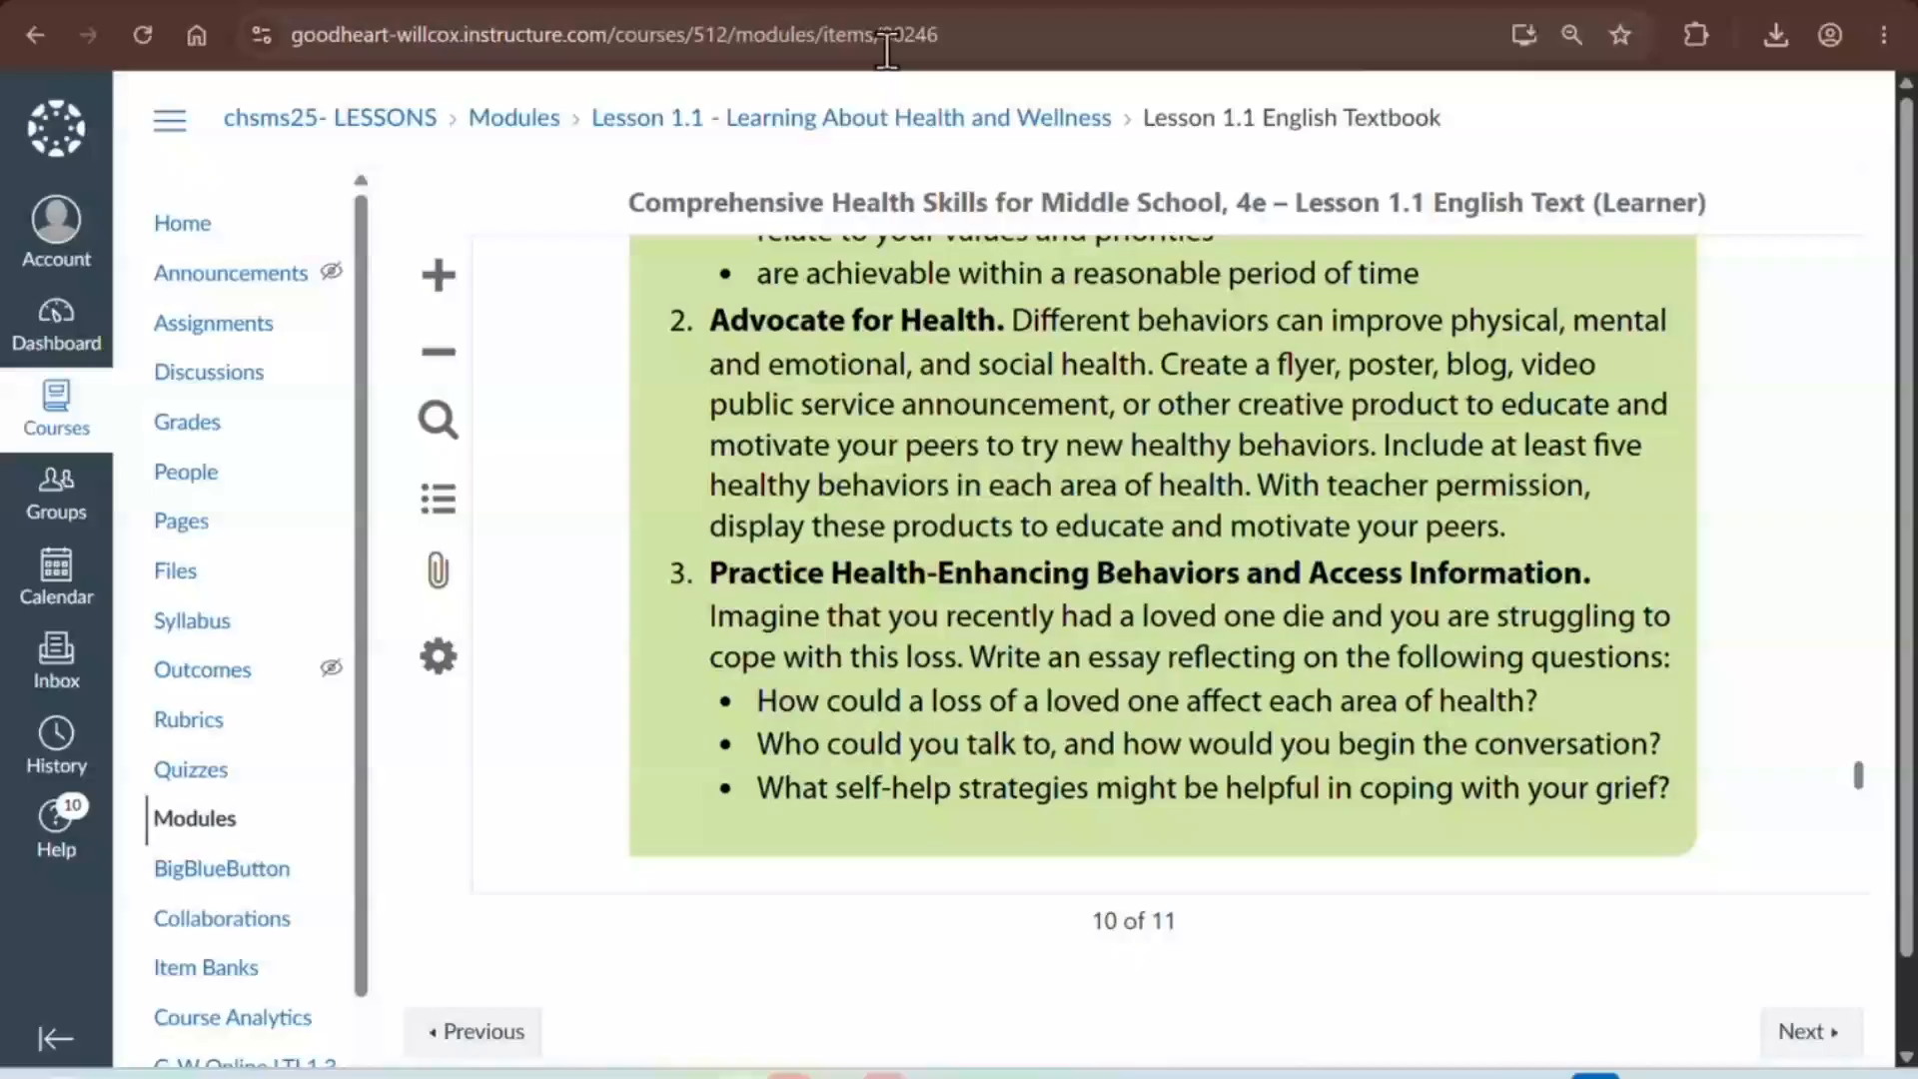
{"action": "left_click", "coordinate": [864, 127]}
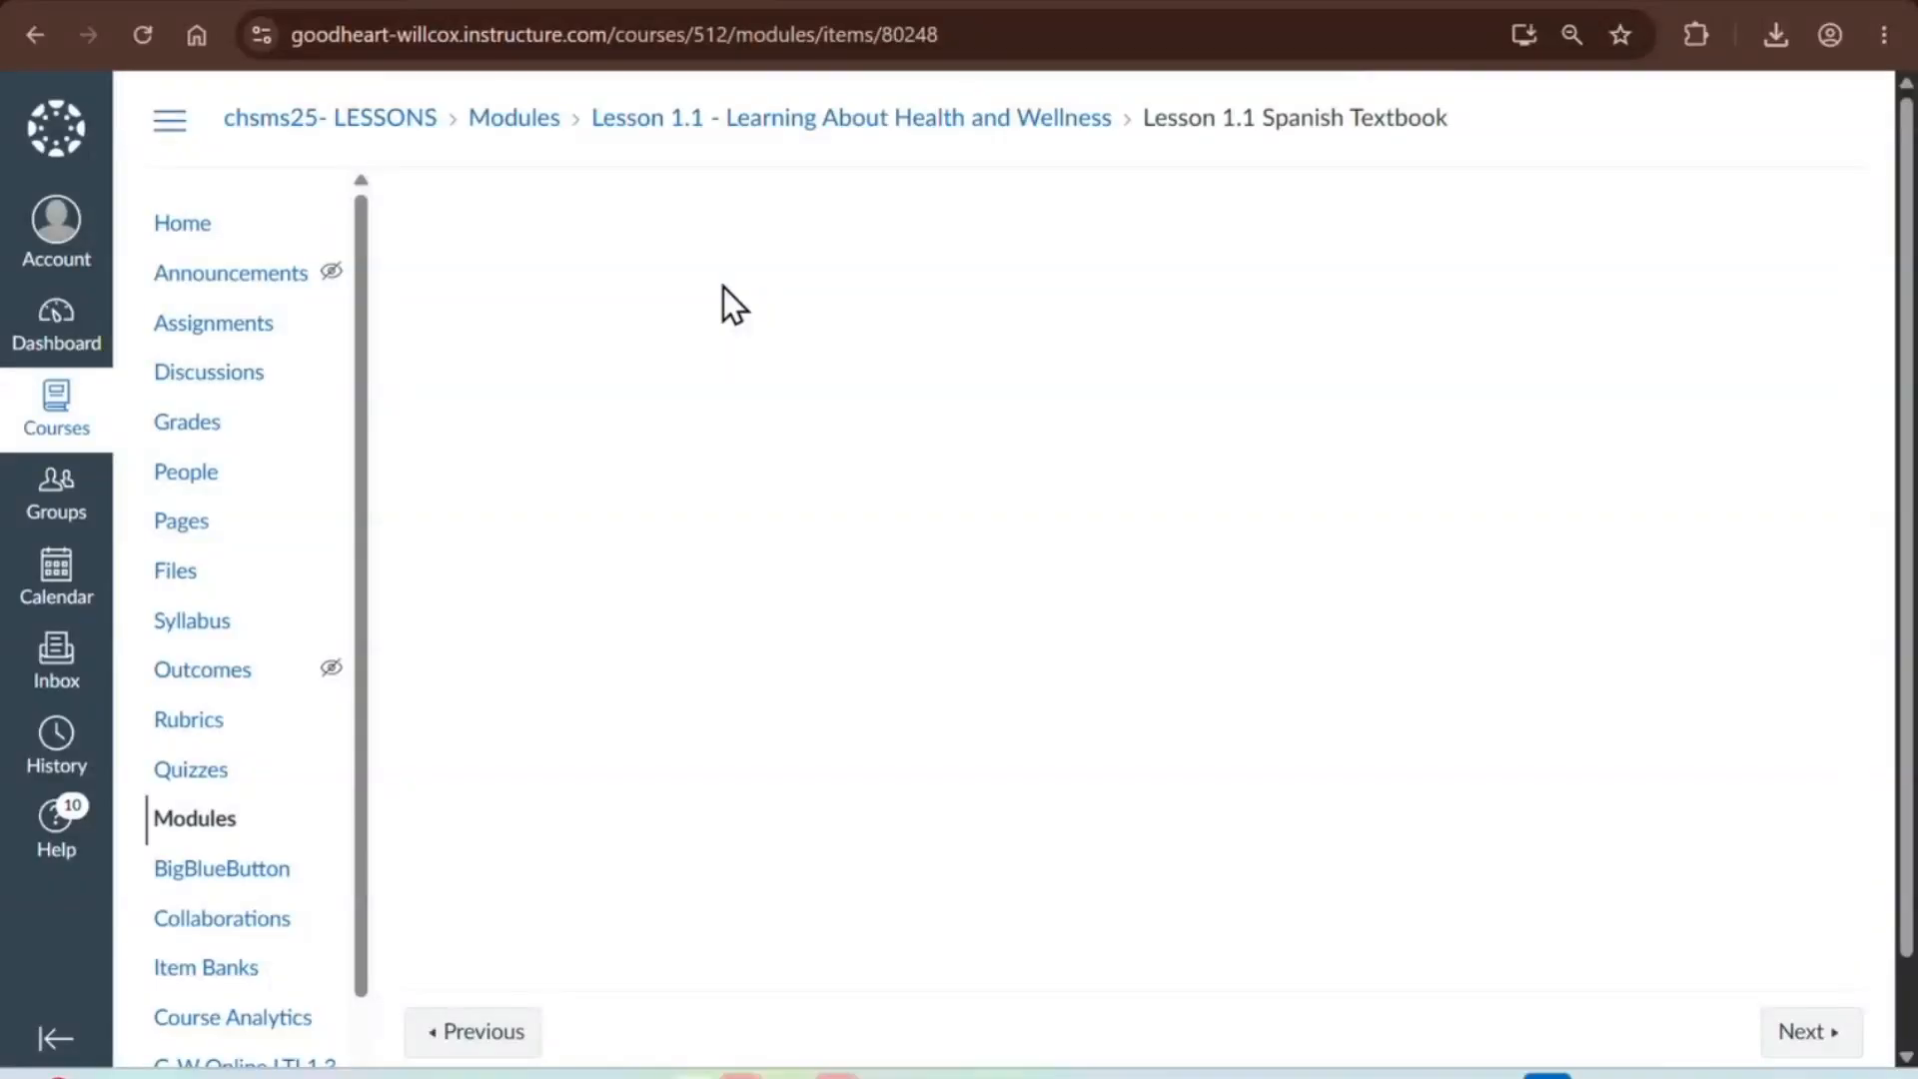
{"action": "scroll", "coordinate": [723, 286], "scroll_direction": "down", "scroll_amount": 1}
{"action": "scroll", "coordinate": [723, 286], "scroll_direction": "down", "scroll_amount": 2}
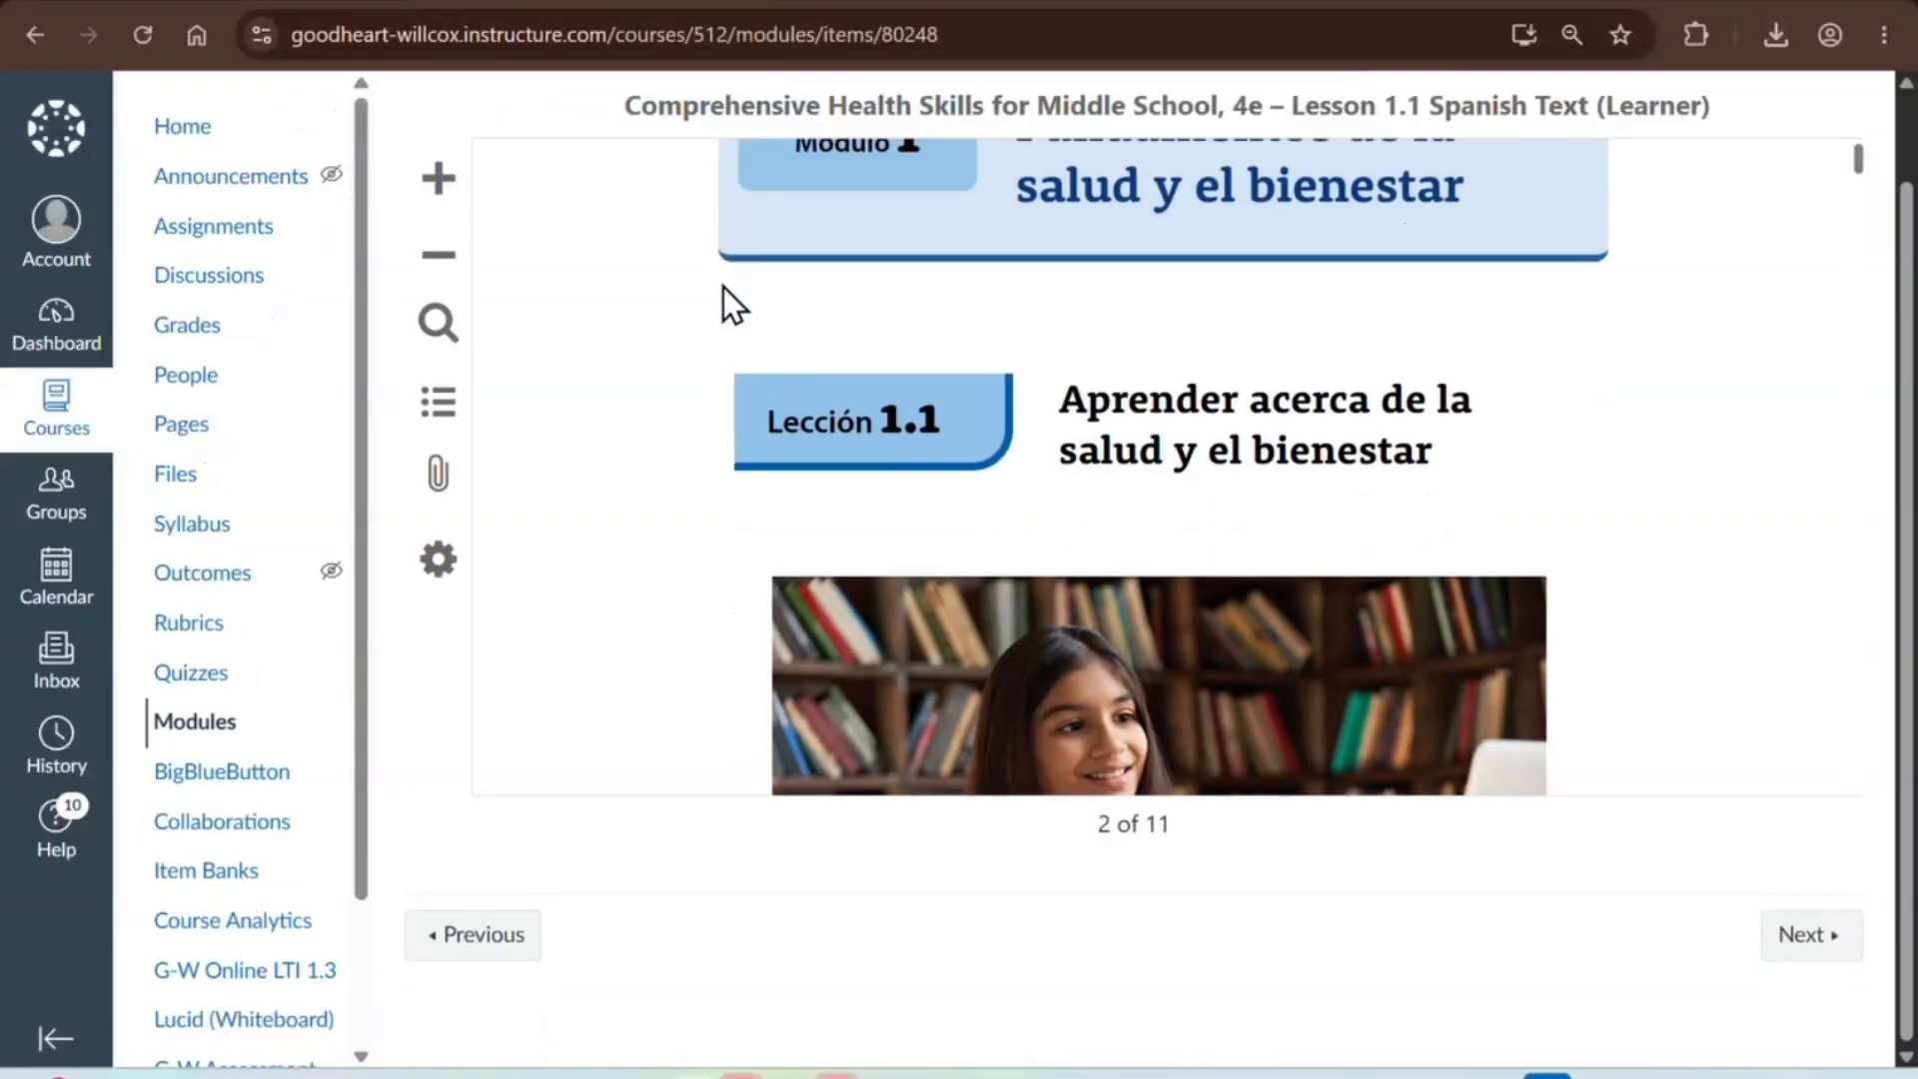
{"action": "scroll", "coordinate": [723, 286], "scroll_direction": "down", "scroll_amount": 8}
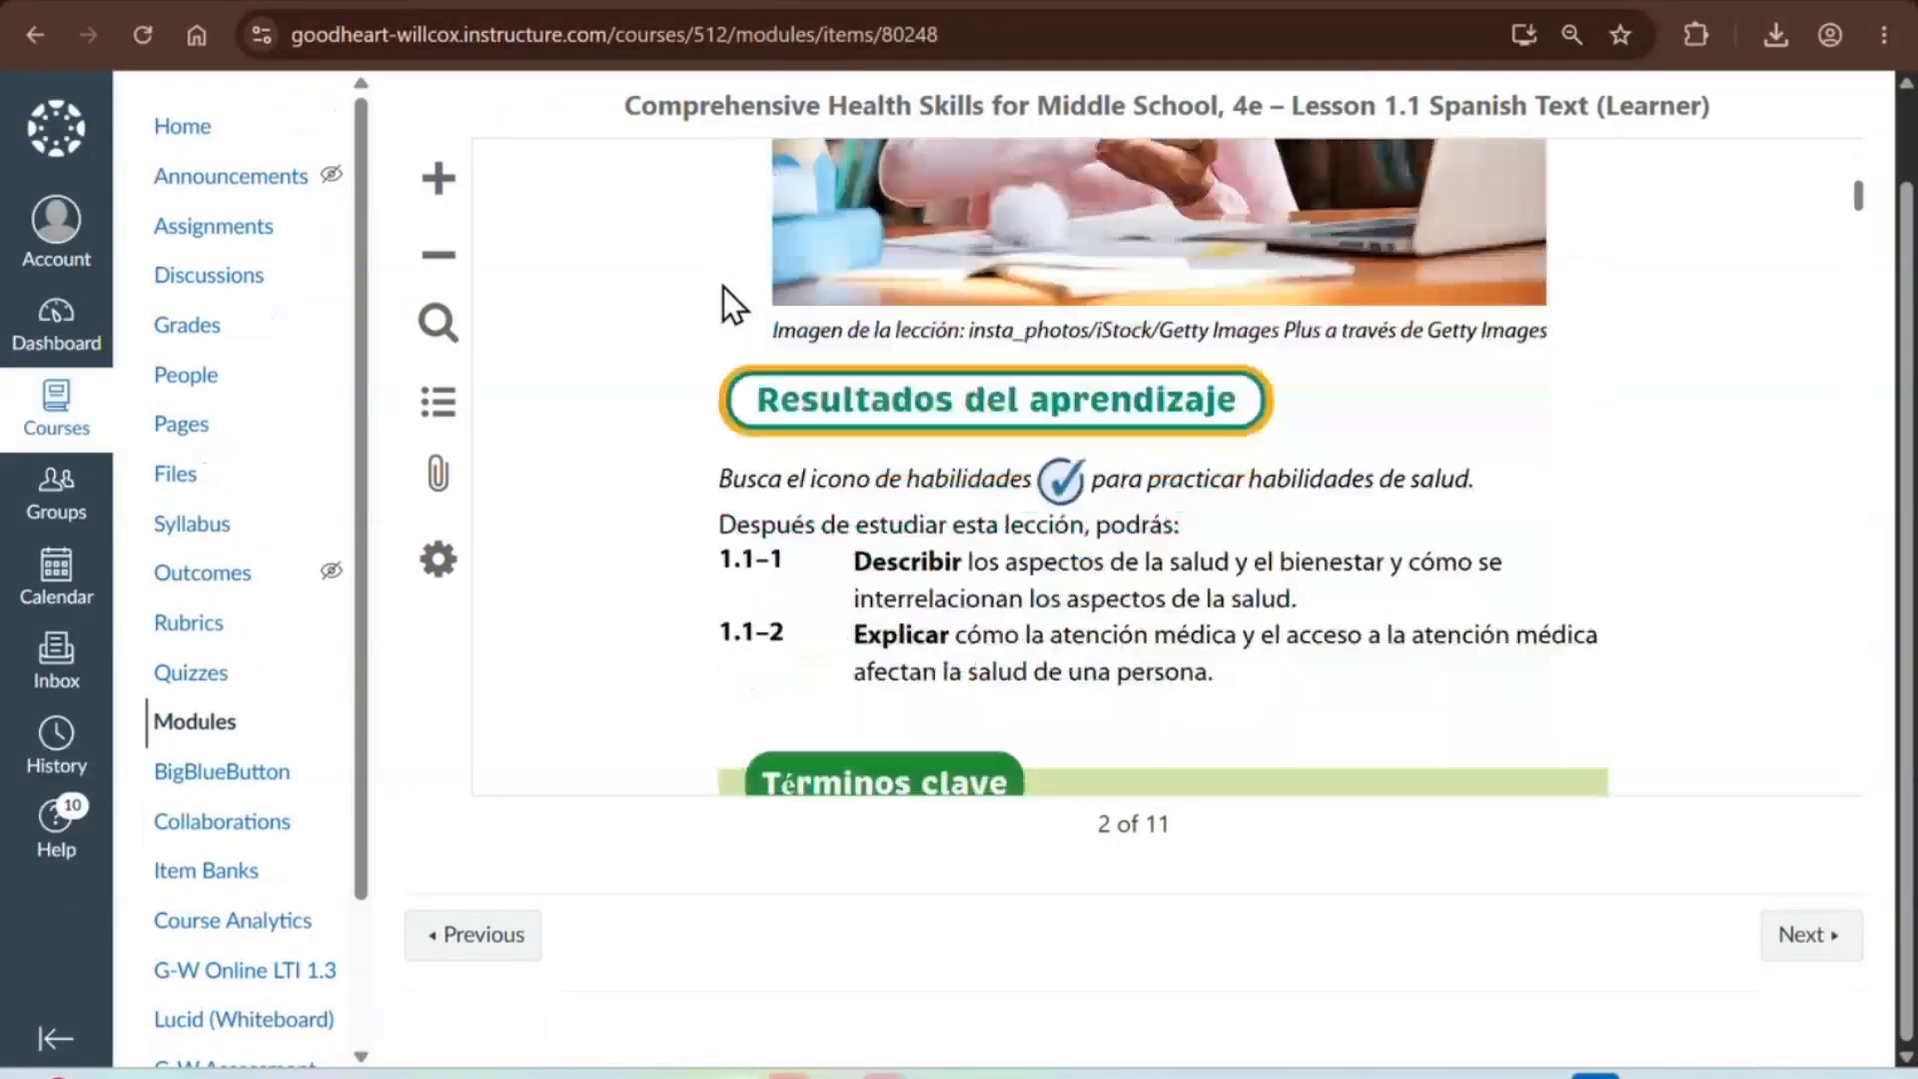
{"action": "scroll", "coordinate": [724, 286], "scroll_direction": "down", "scroll_amount": 2}
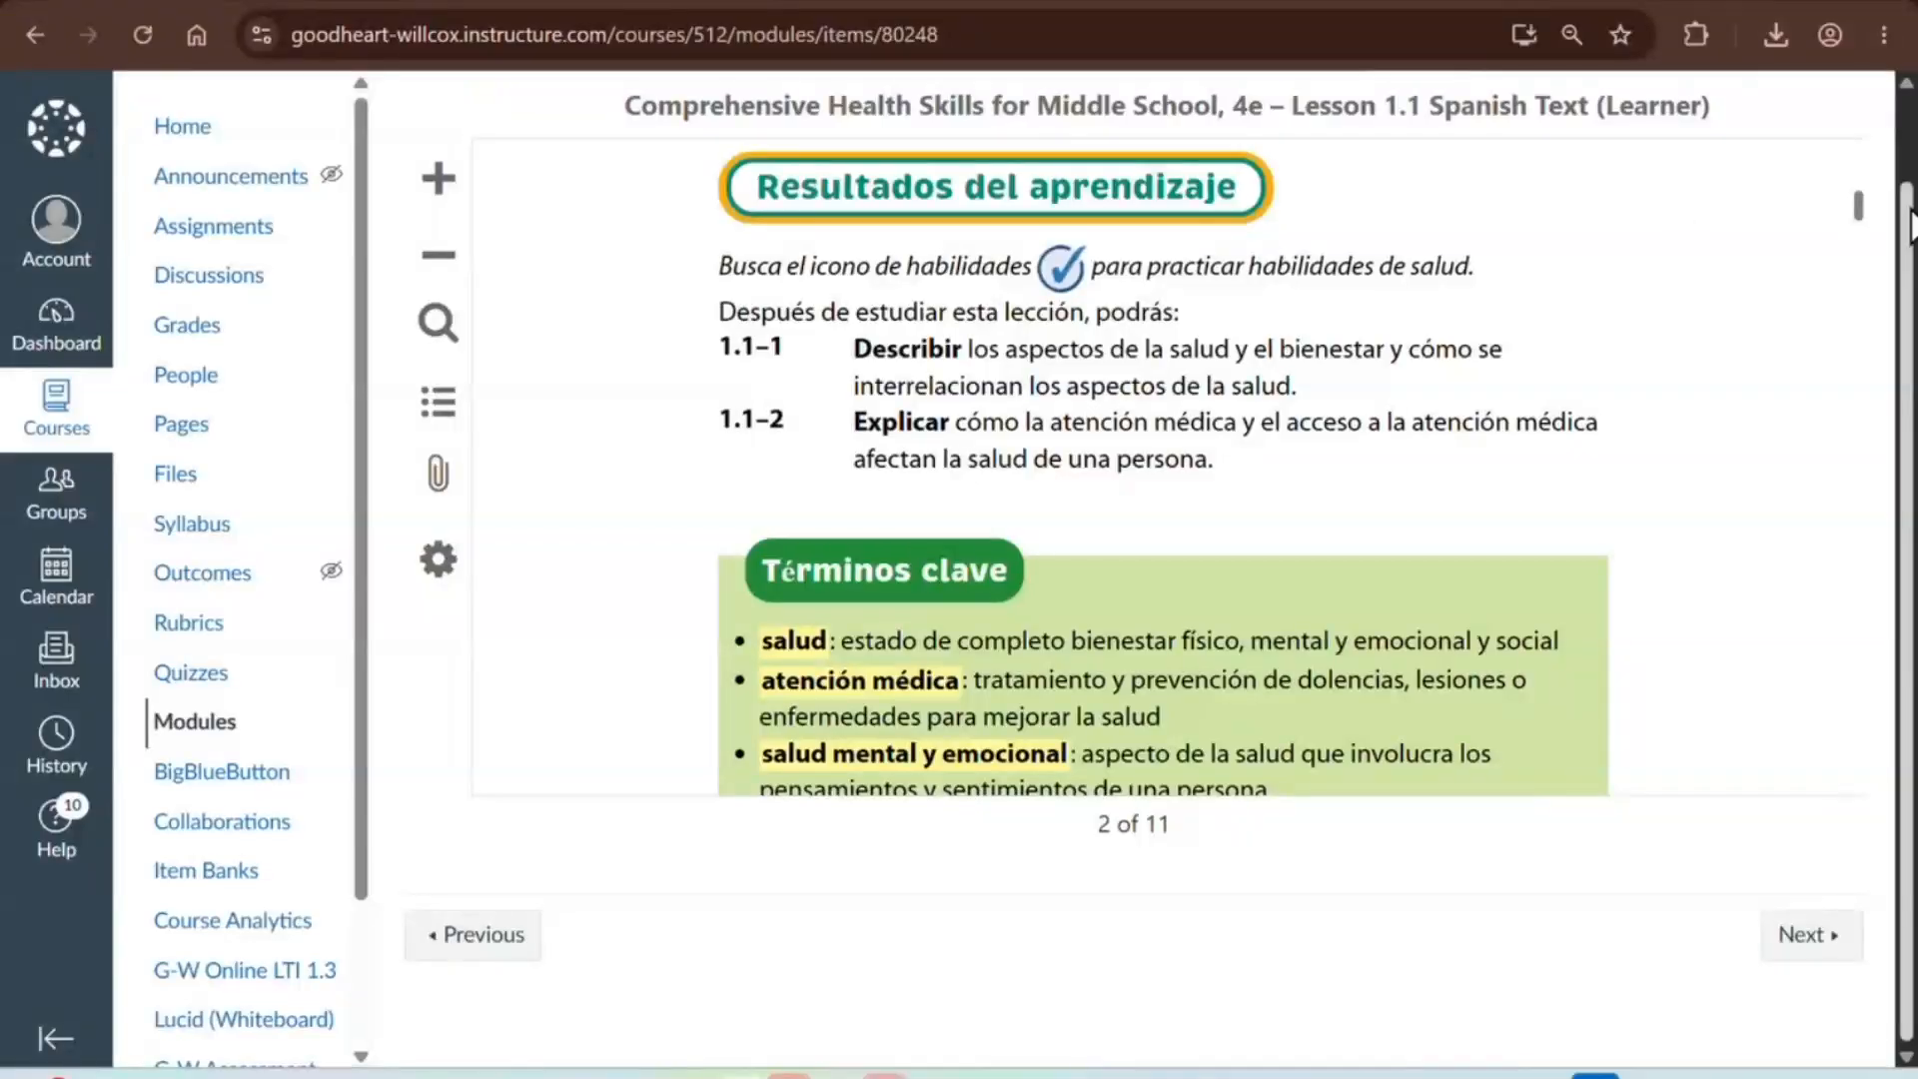
- Return to the item list of the Lesson 1.1 - Learning About Health and Wellness module
{"action": "scroll", "coordinate": [1911, 225], "scroll_direction": "up", "scroll_amount": 1}
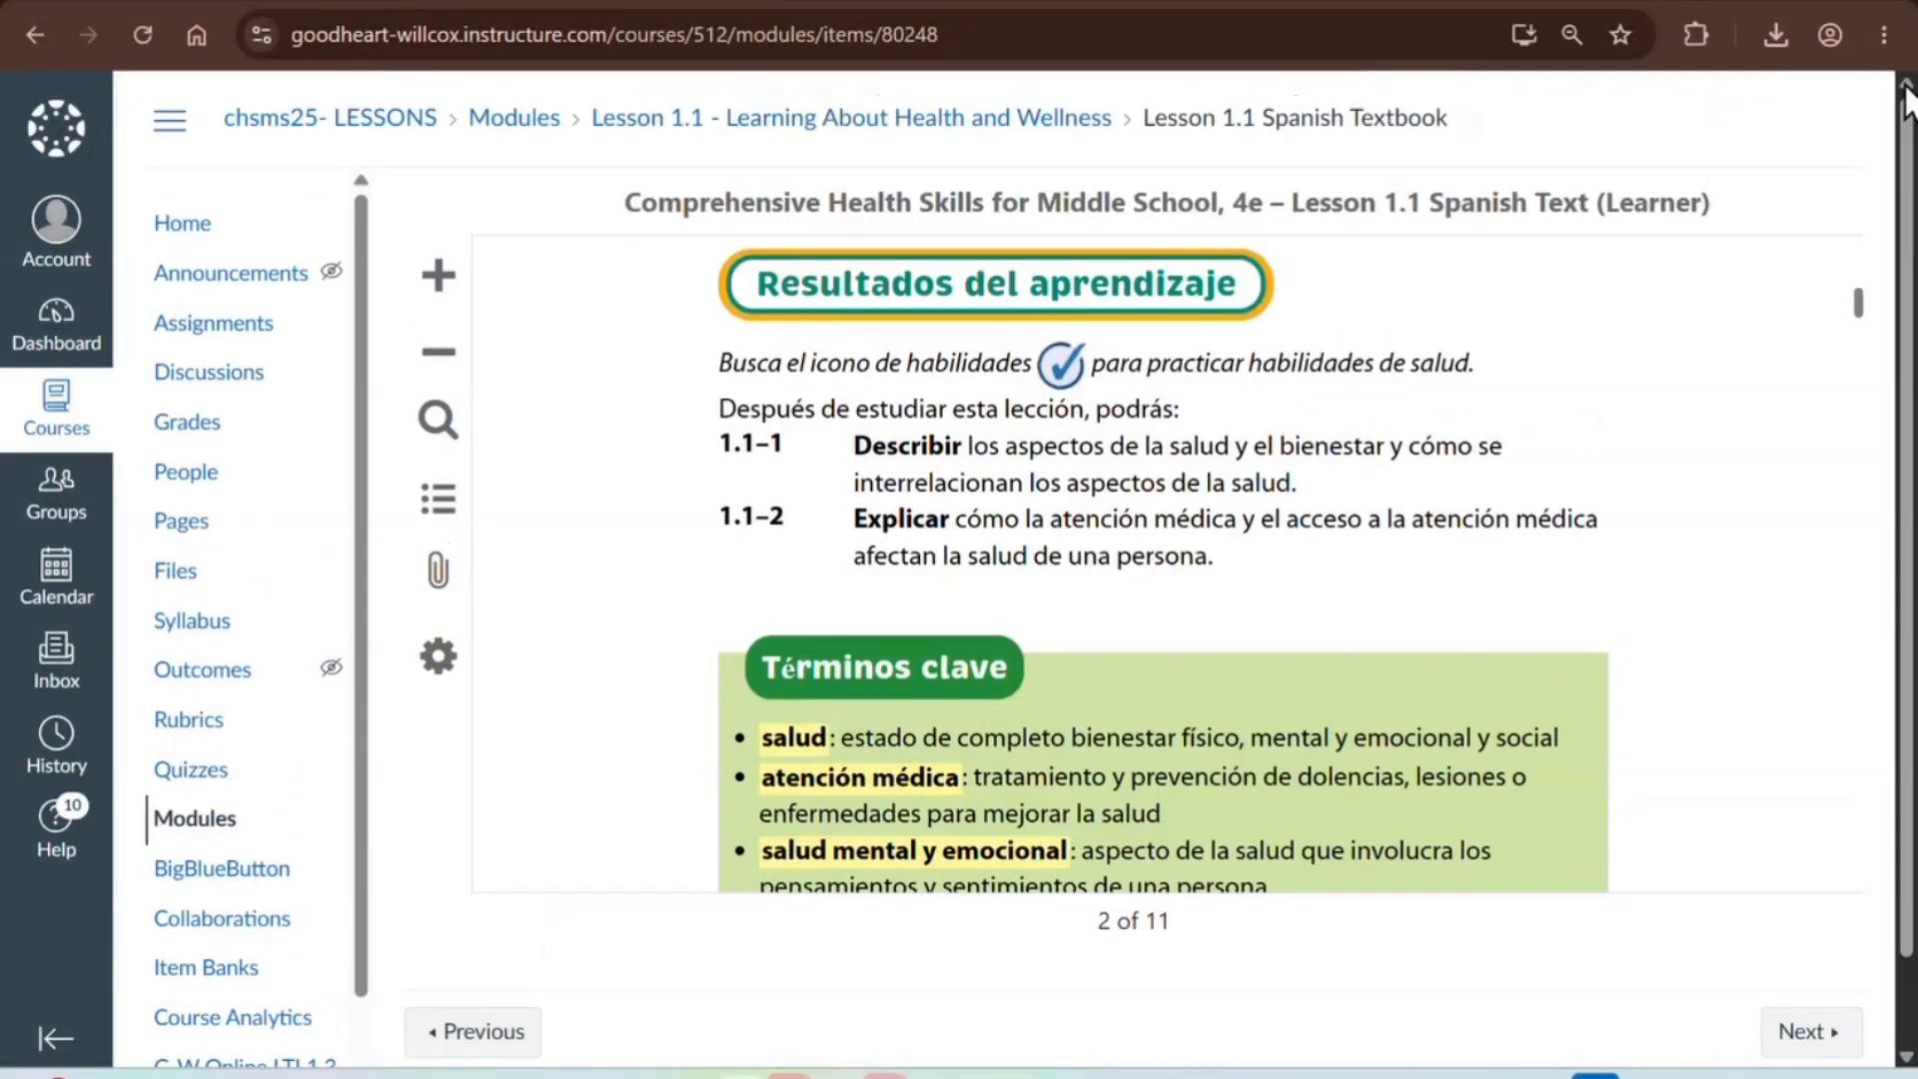
{"action": "left_click", "coordinate": [981, 125]}
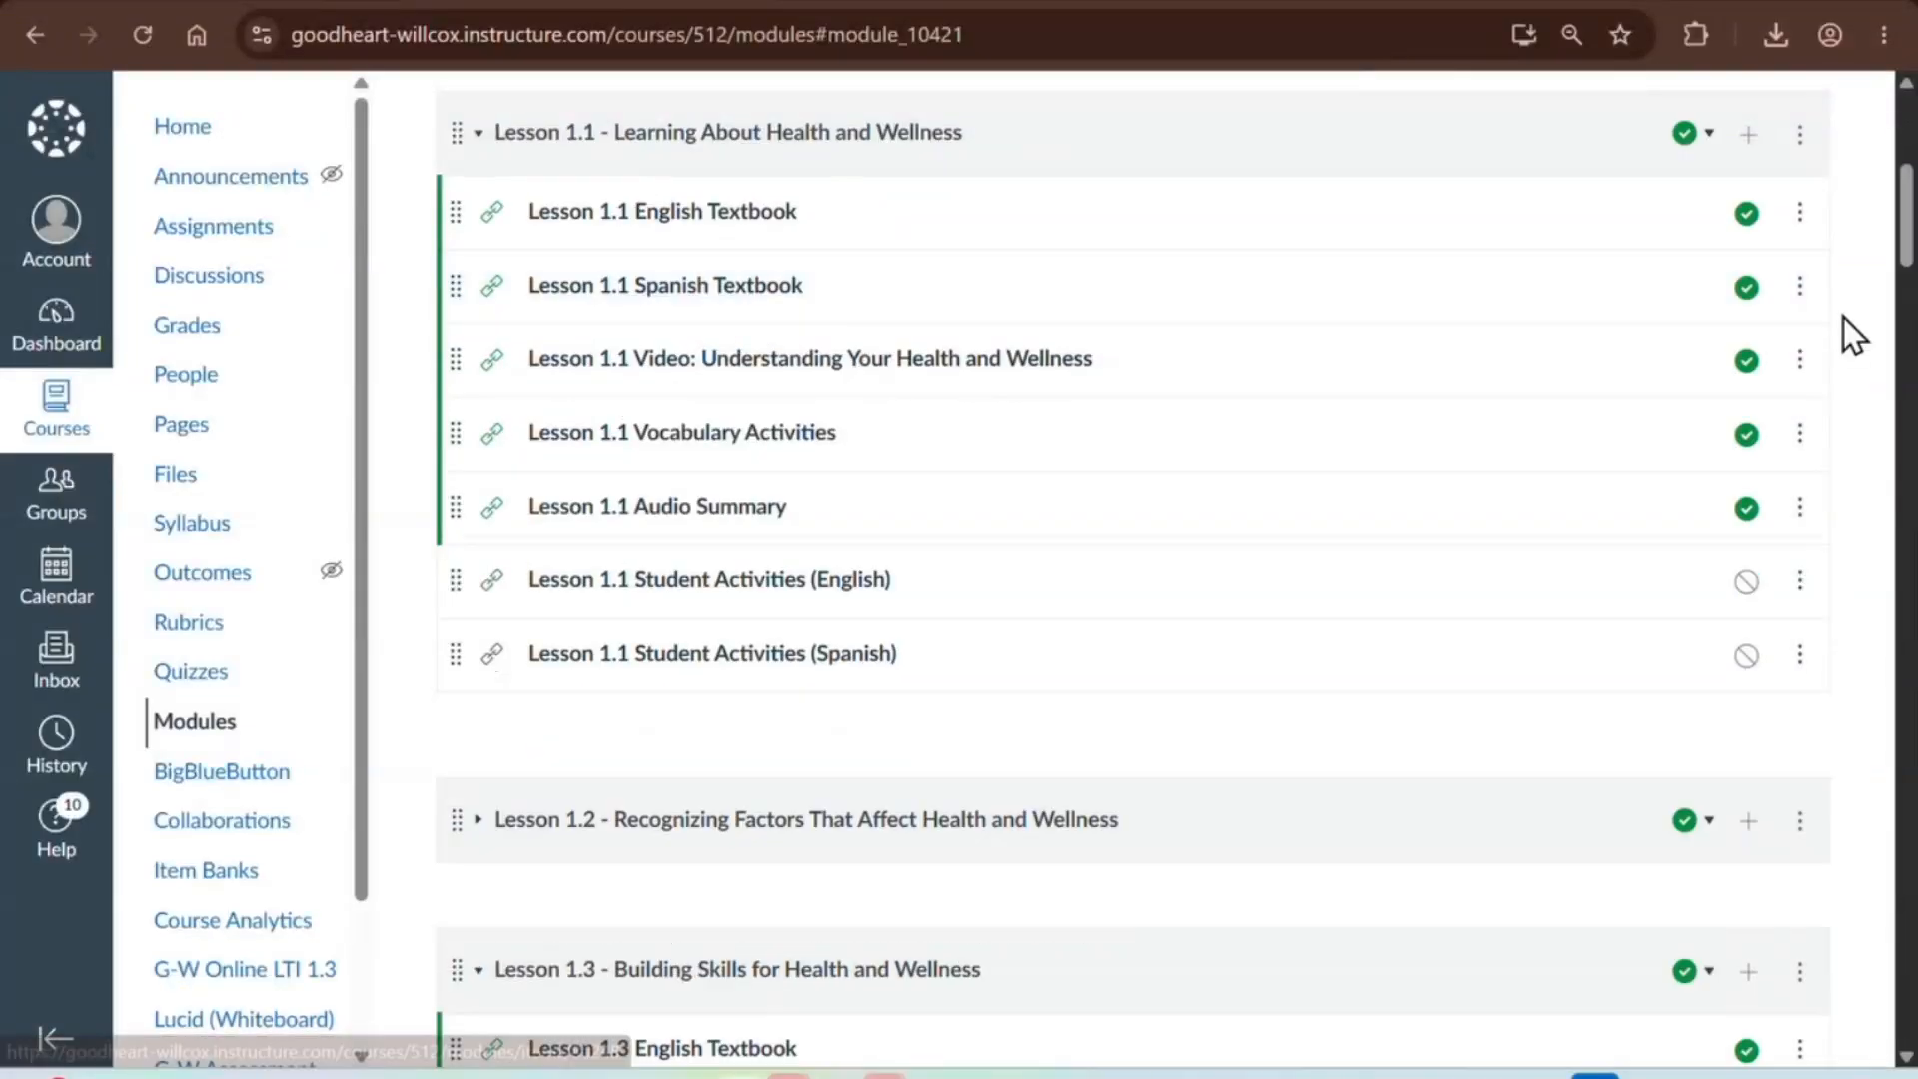
- Unpublish the Lesson 1.1 Spanish Textbook and set the Lesson 1.1 English Textbook item to load in a new tab
{"action": "left_click", "coordinate": [1747, 290]}
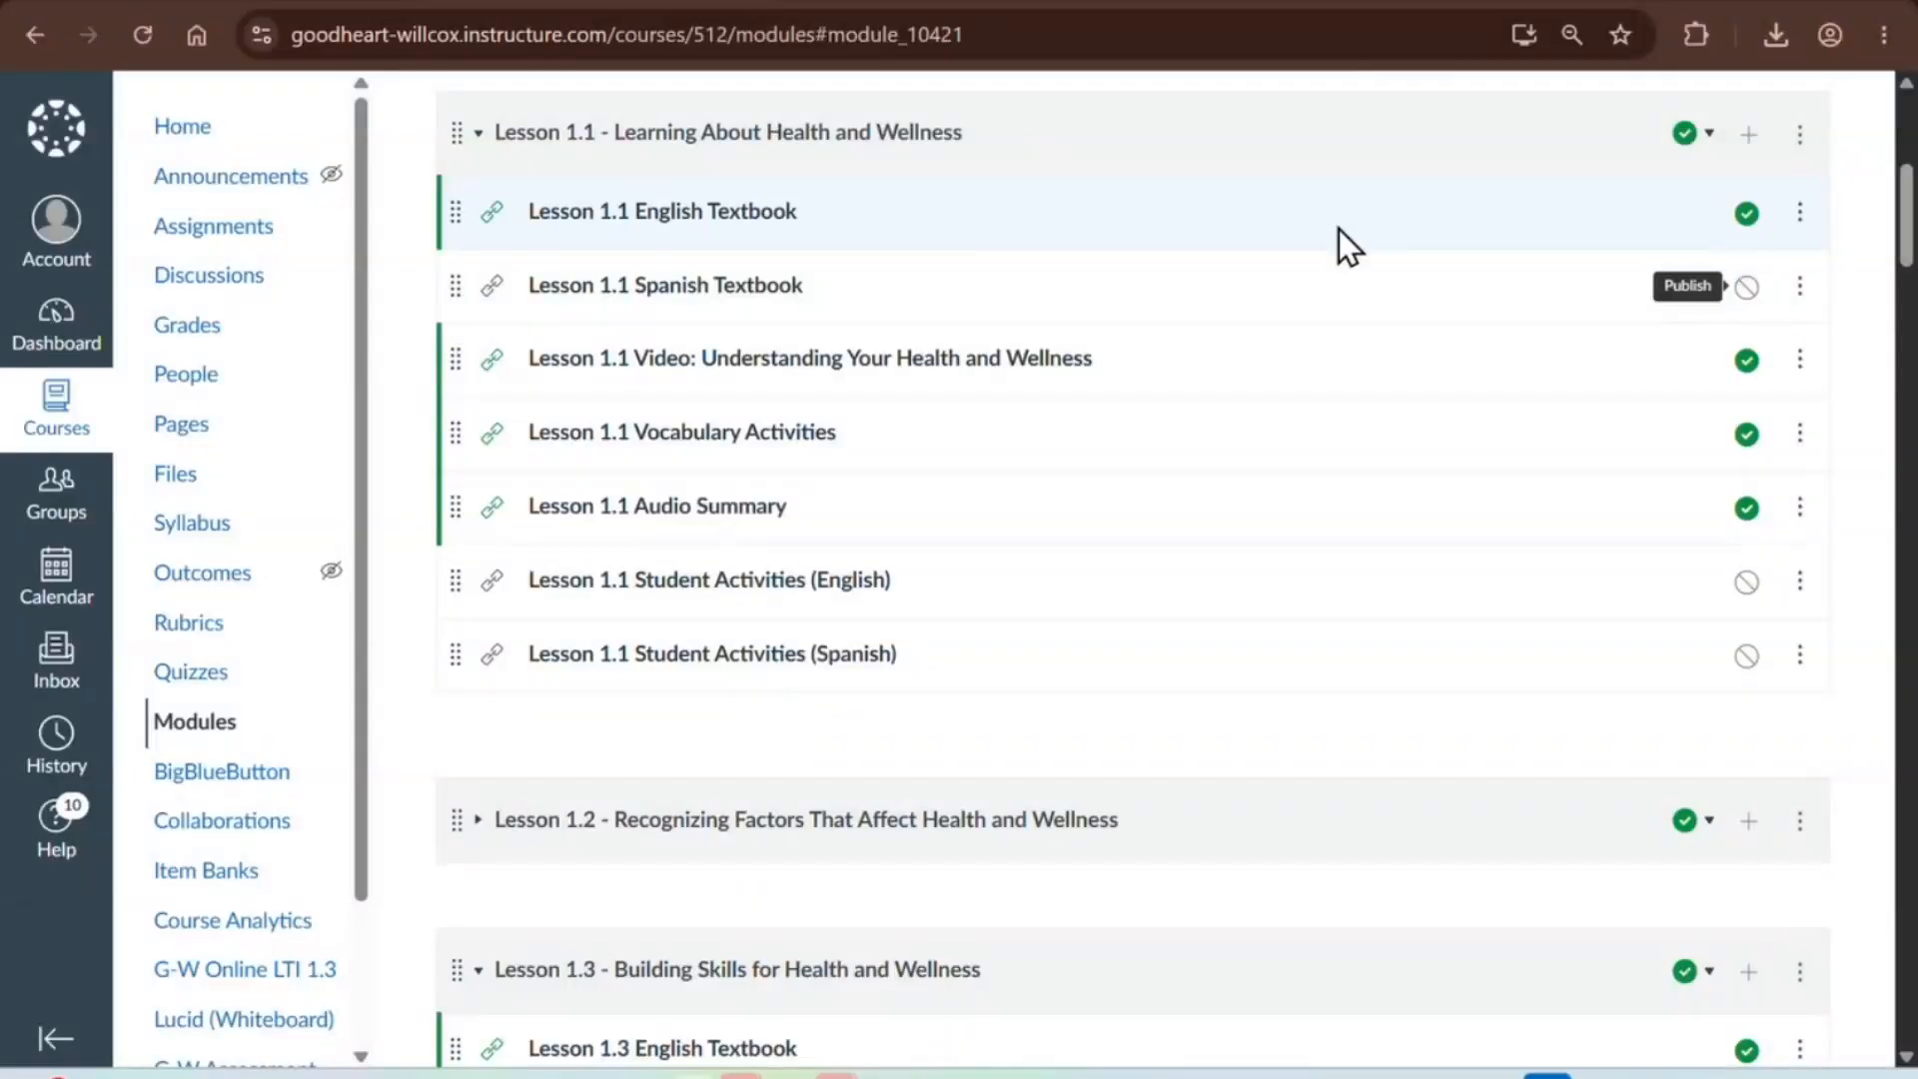
{"action": "left_click", "coordinate": [1802, 220]}
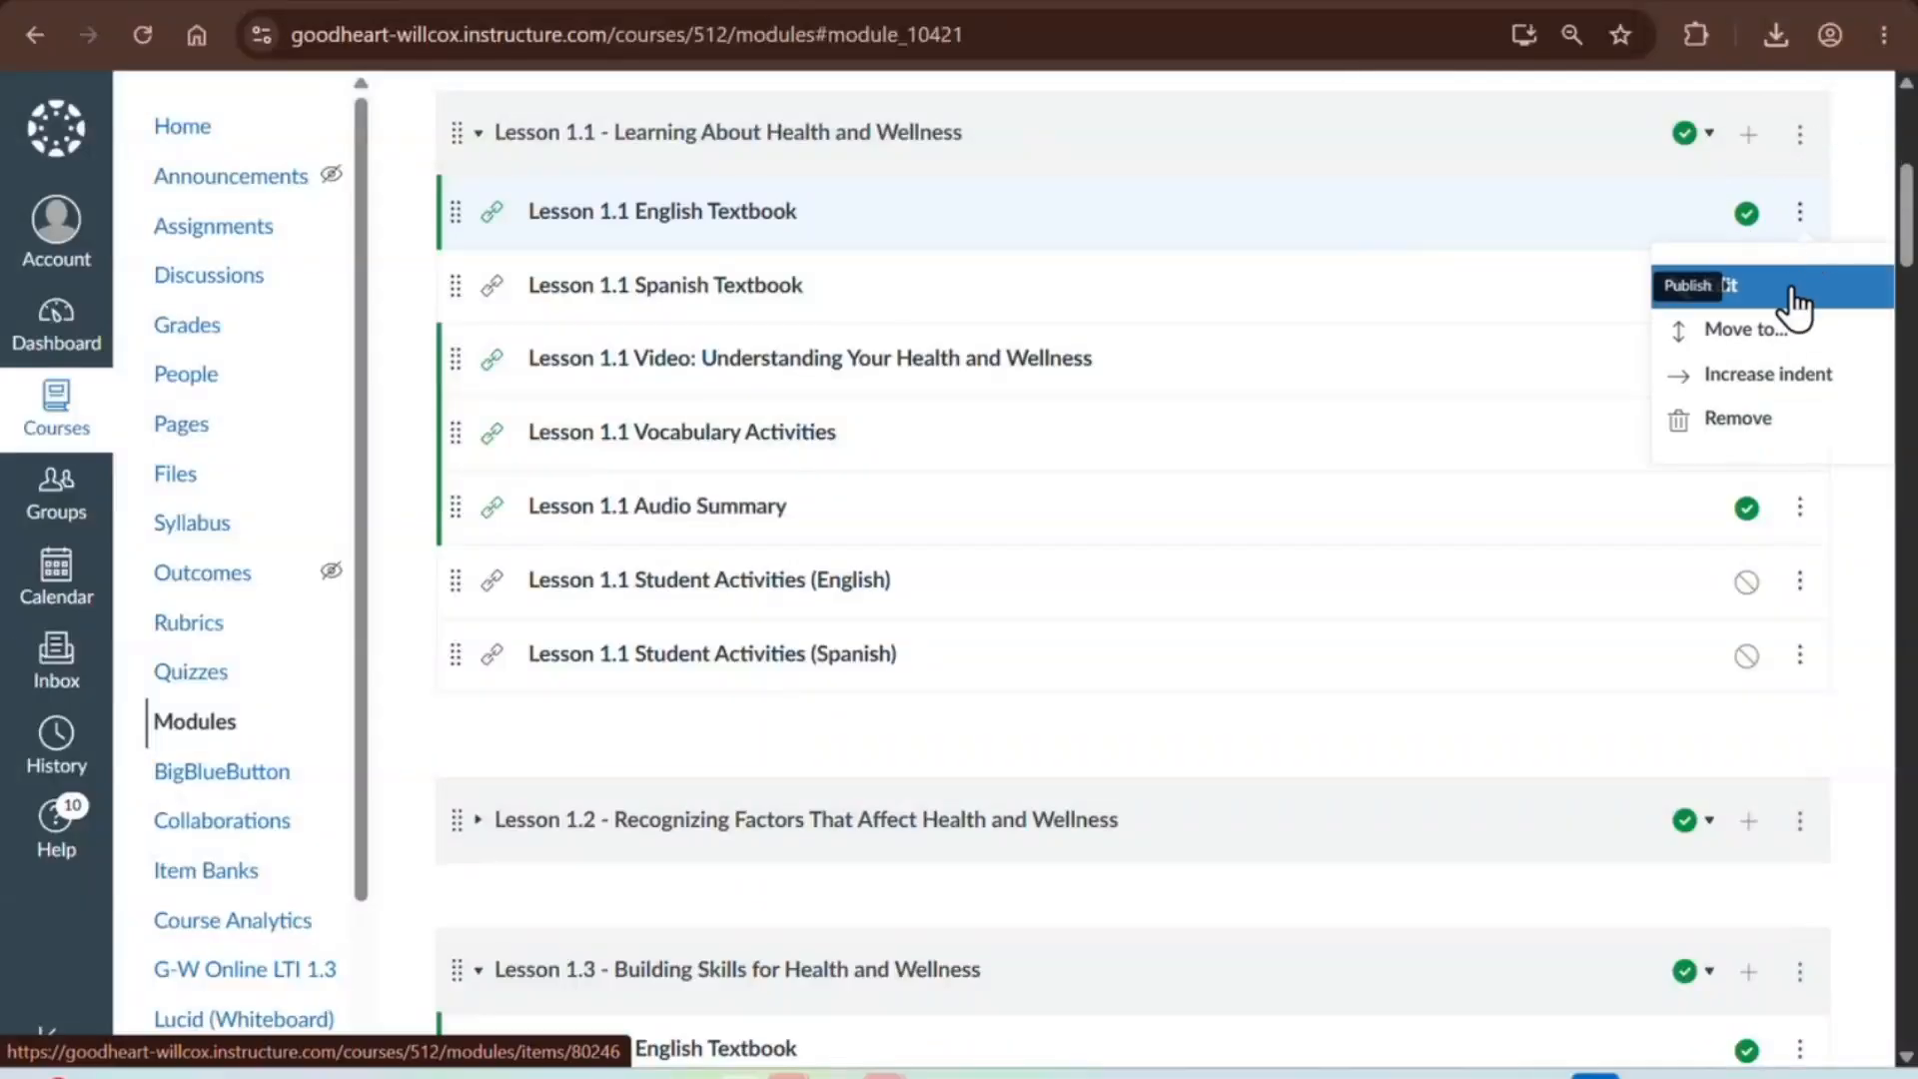
{"action": "left_click", "coordinate": [1792, 290]}
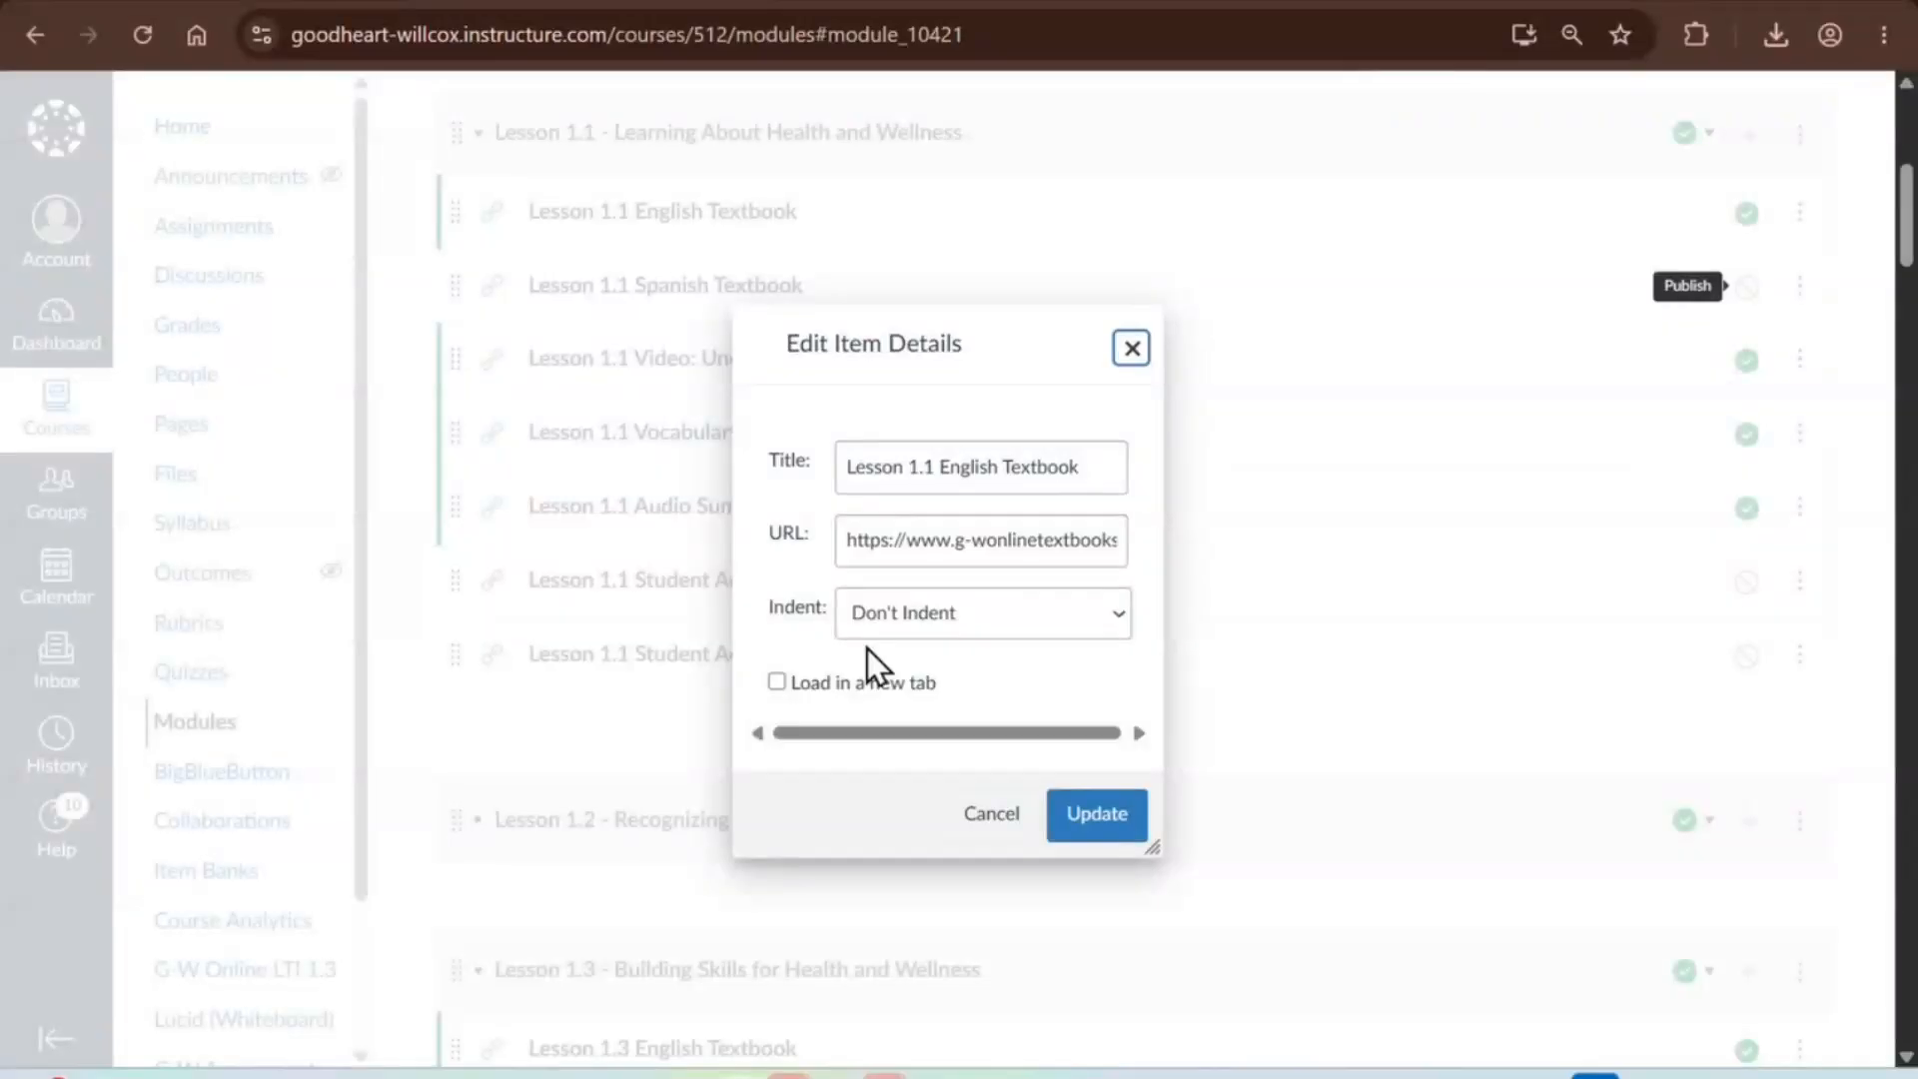
{"action": "left_click", "coordinate": [778, 683]}
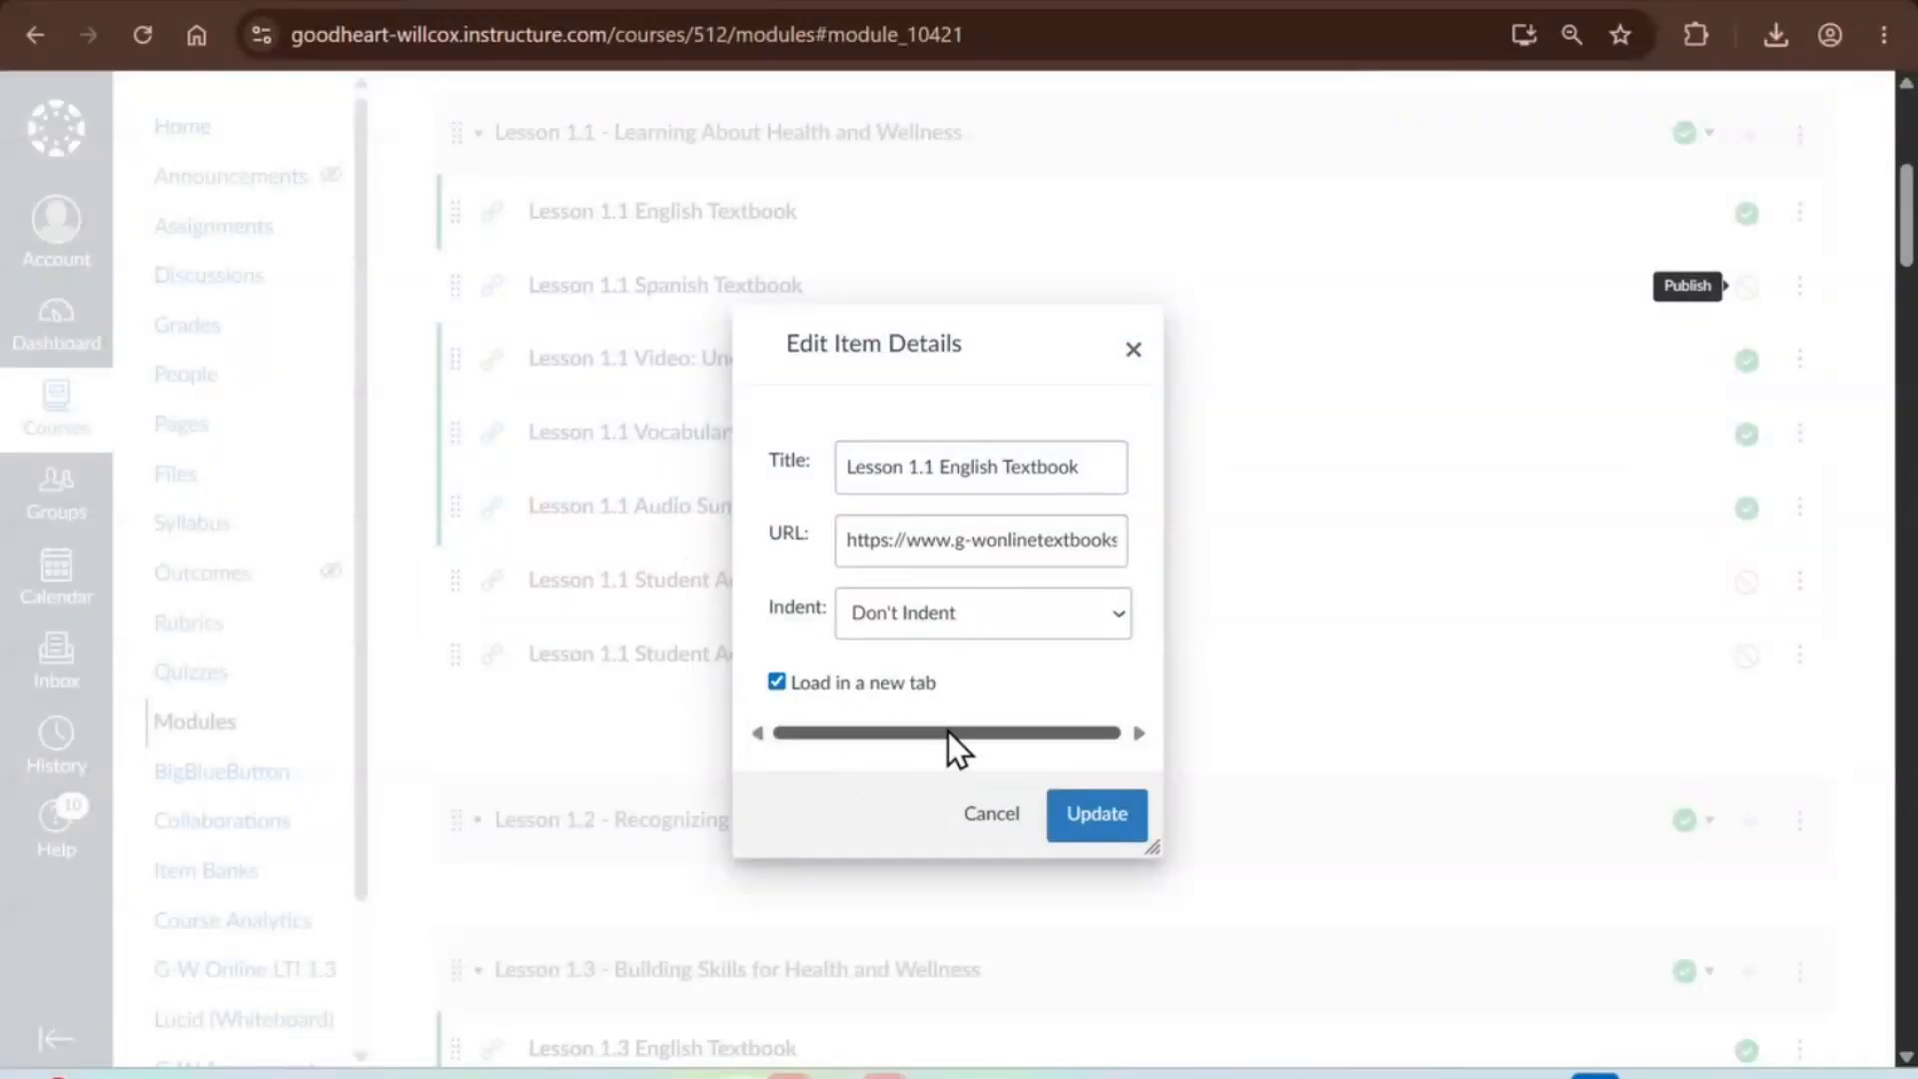
{"action": "left_click", "coordinate": [1100, 826]}
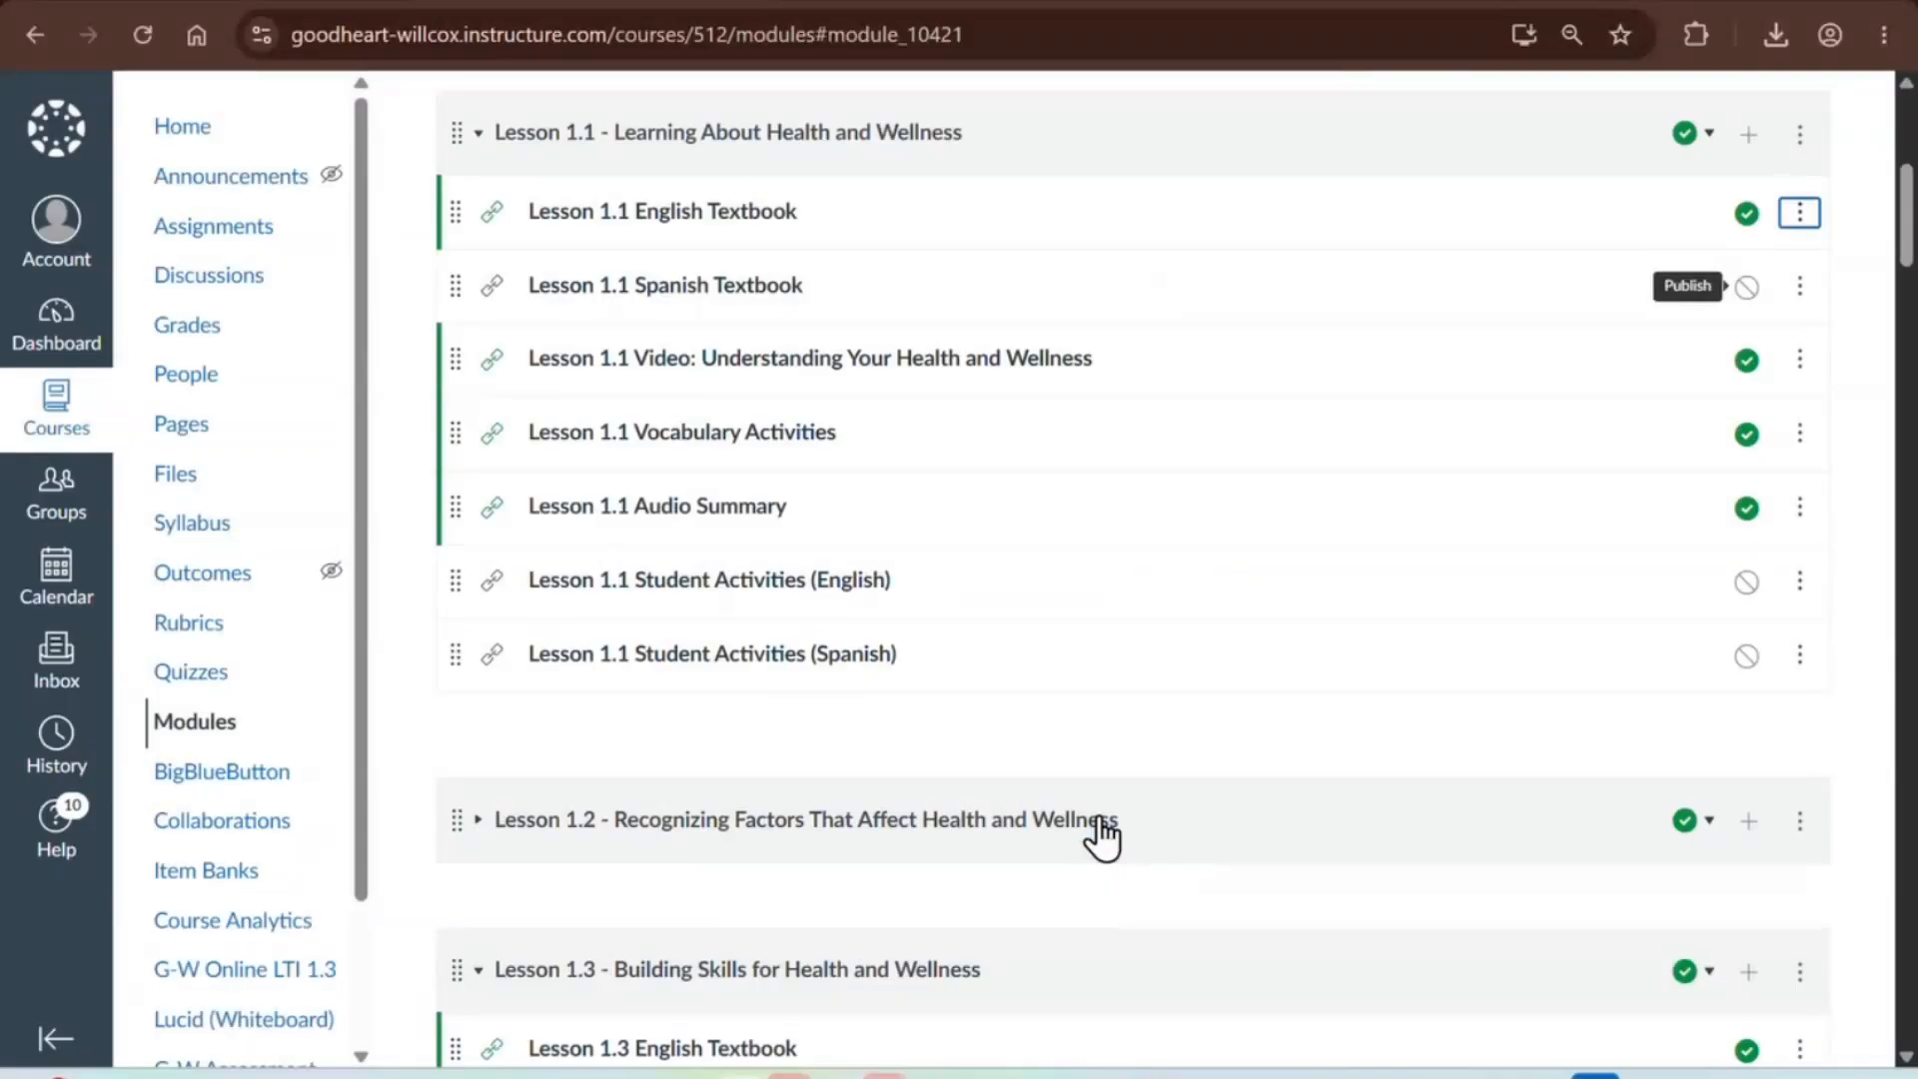
- Open the Lesson 1.1 English Textbook in a new window and go to its Learning About Health and Wellness heading
{"action": "left_click", "coordinate": [774, 232]}
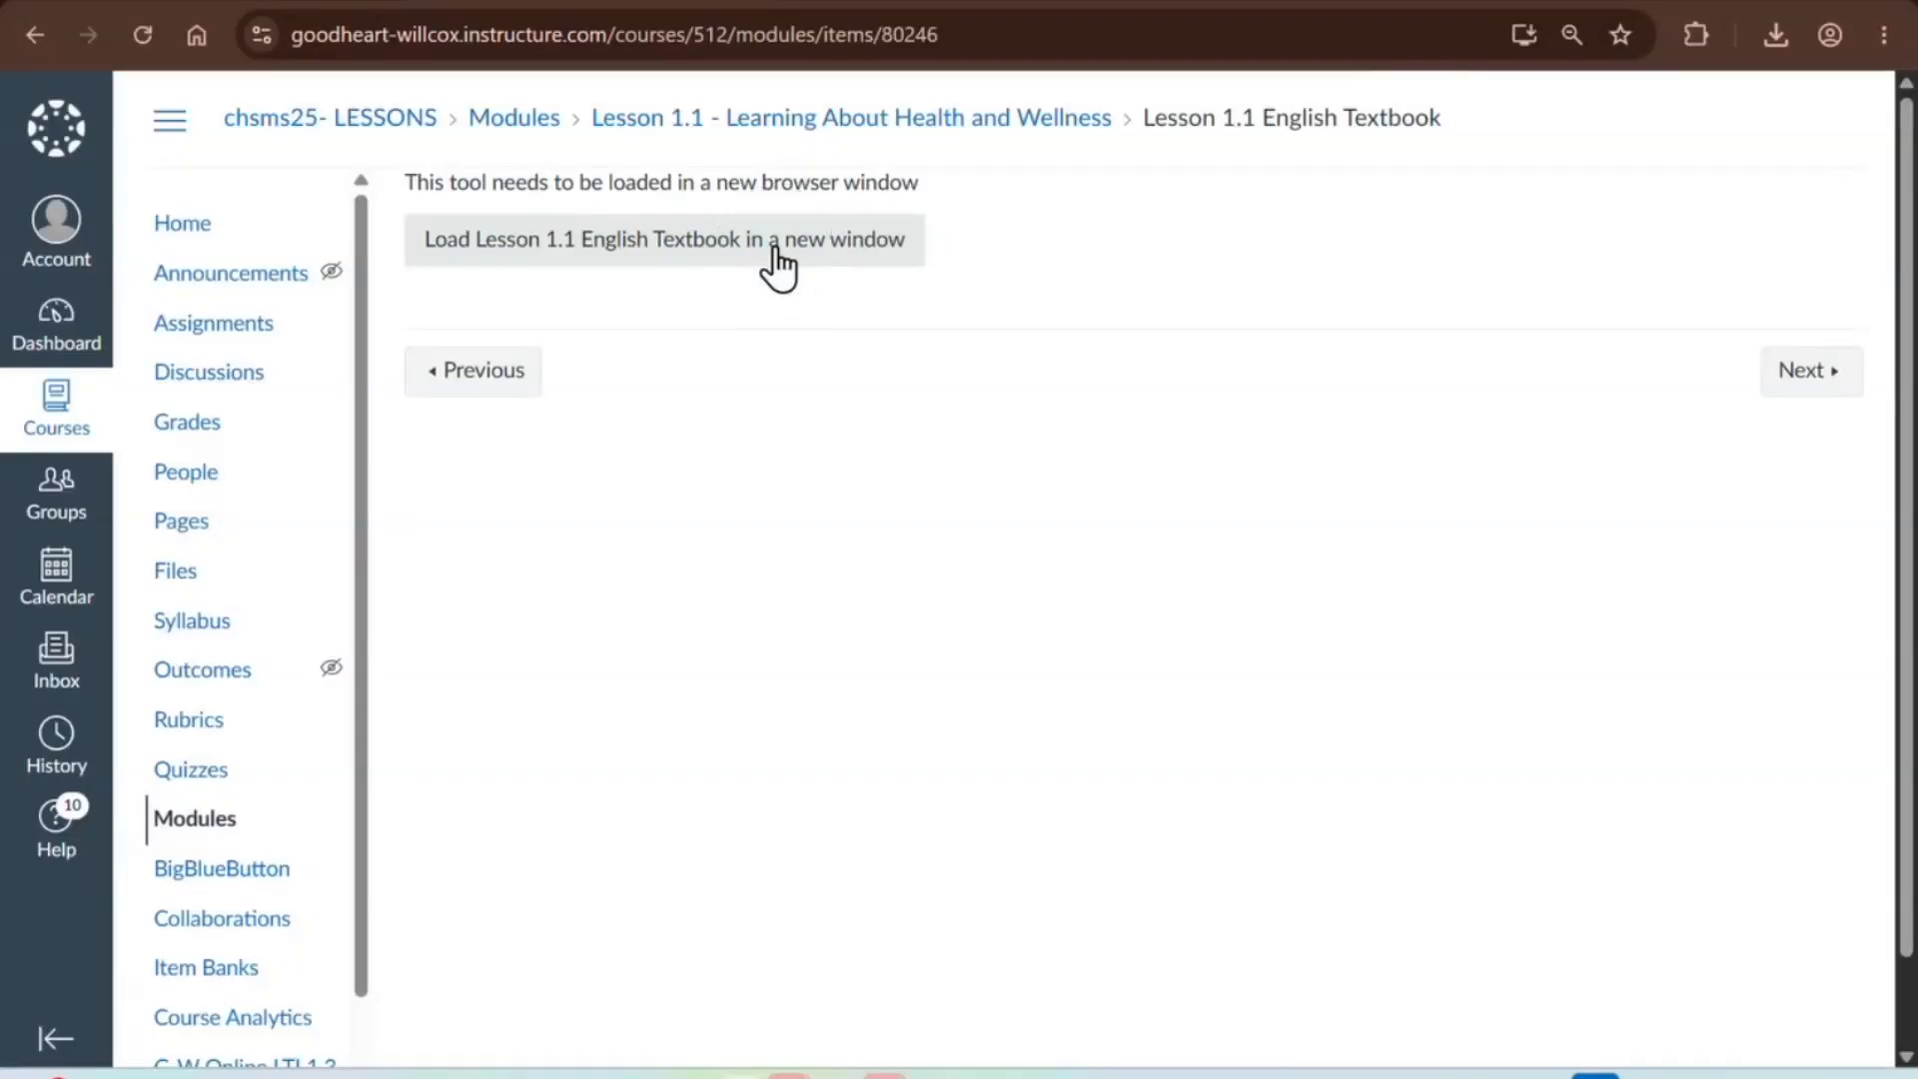
{"action": "left_click", "coordinate": [775, 248]}
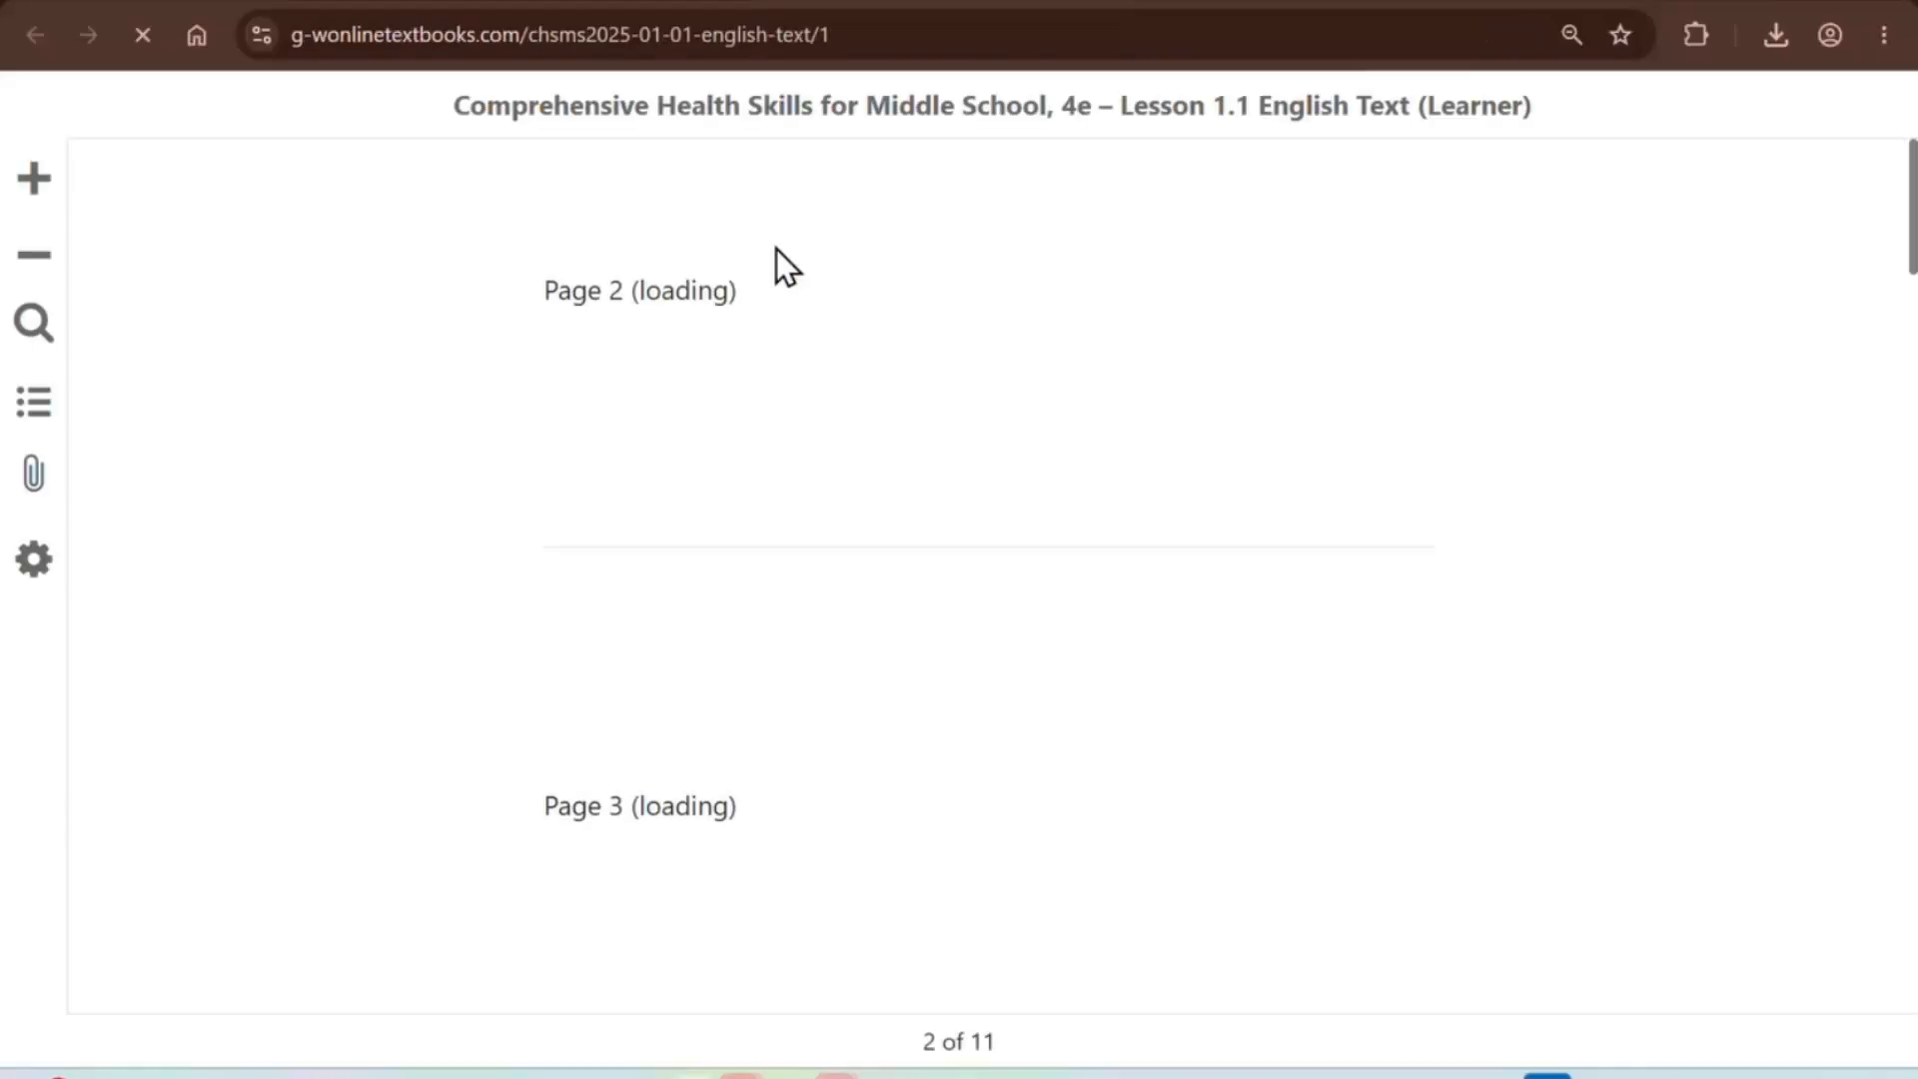
{"action": "scroll", "coordinate": [877, 479], "scroll_direction": "down", "scroll_amount": 3}
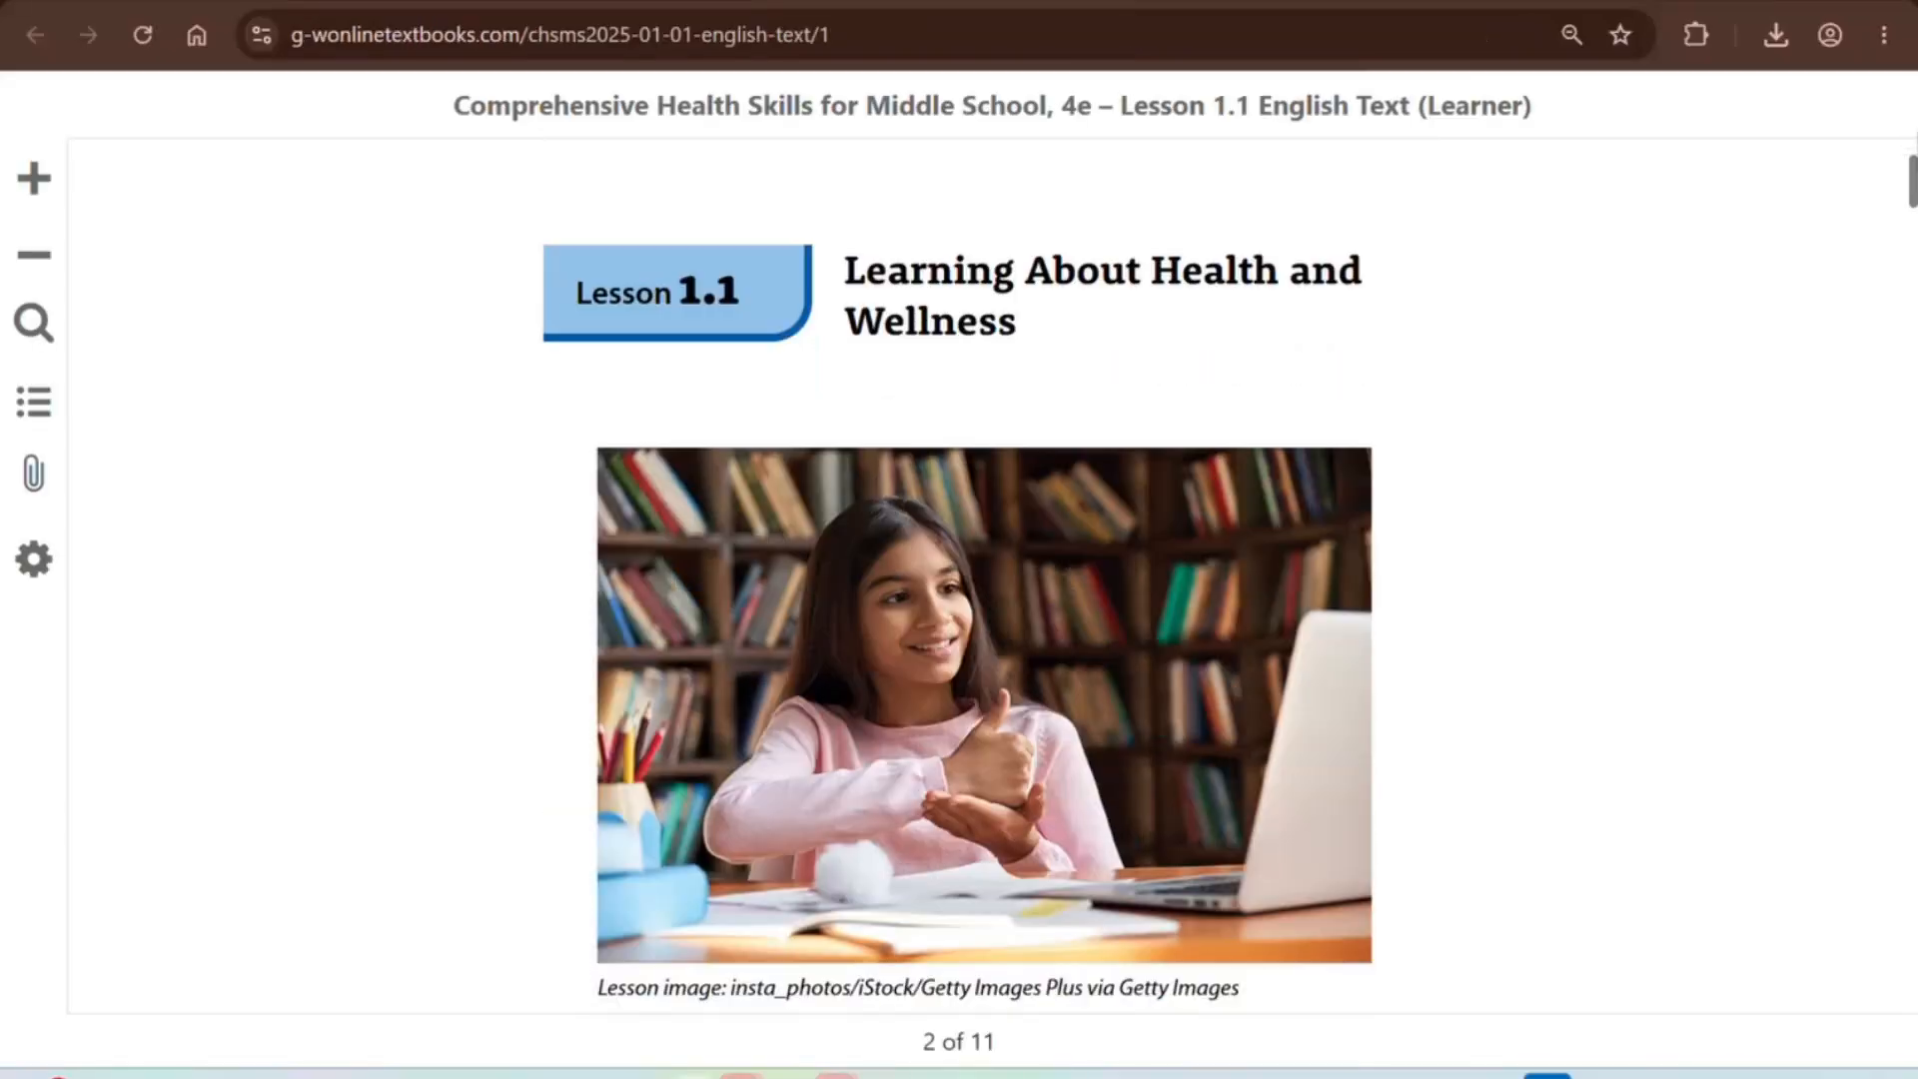
- Translate the English textbook page into Arabic with the browser's Google Translate feature
{"action": "left_click", "coordinate": [1888, 45]}
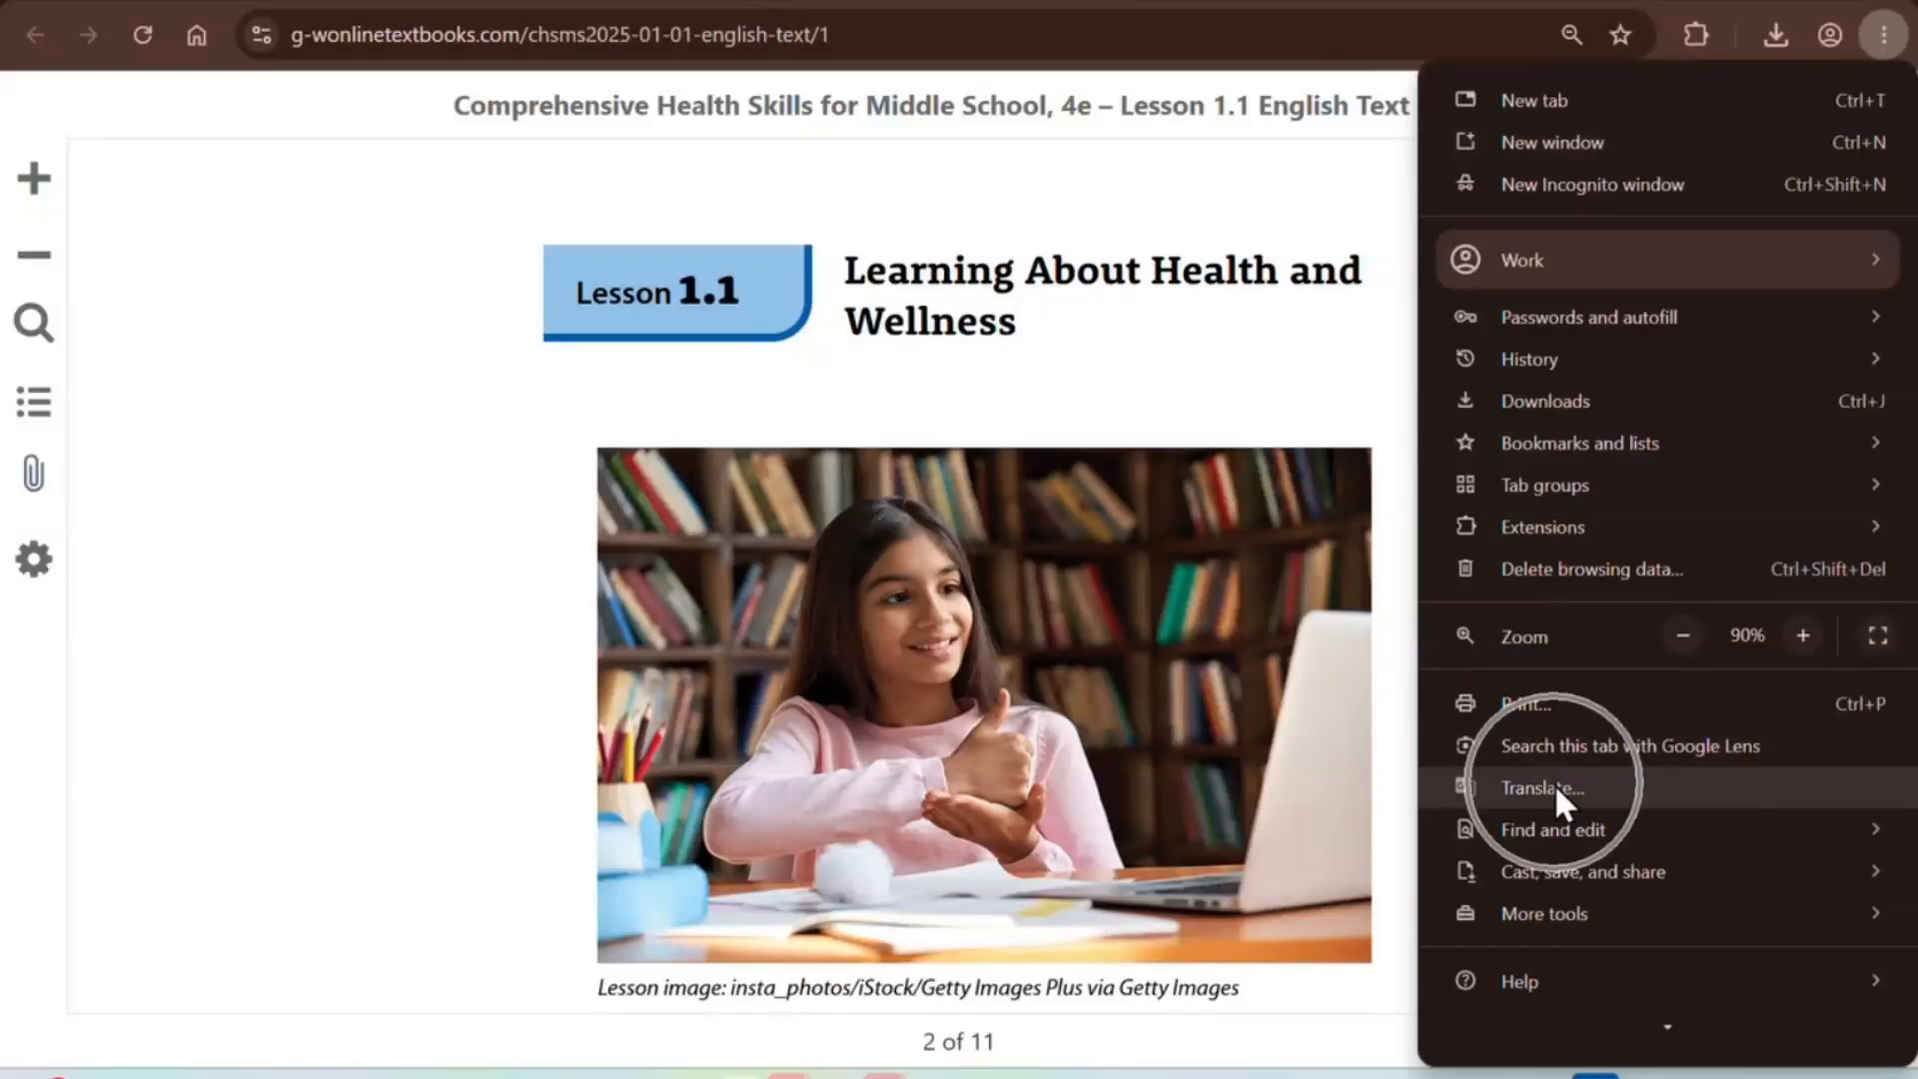
{"action": "left_click", "coordinate": [1555, 785]}
{"action": "left_click", "coordinate": [1560, 97]}
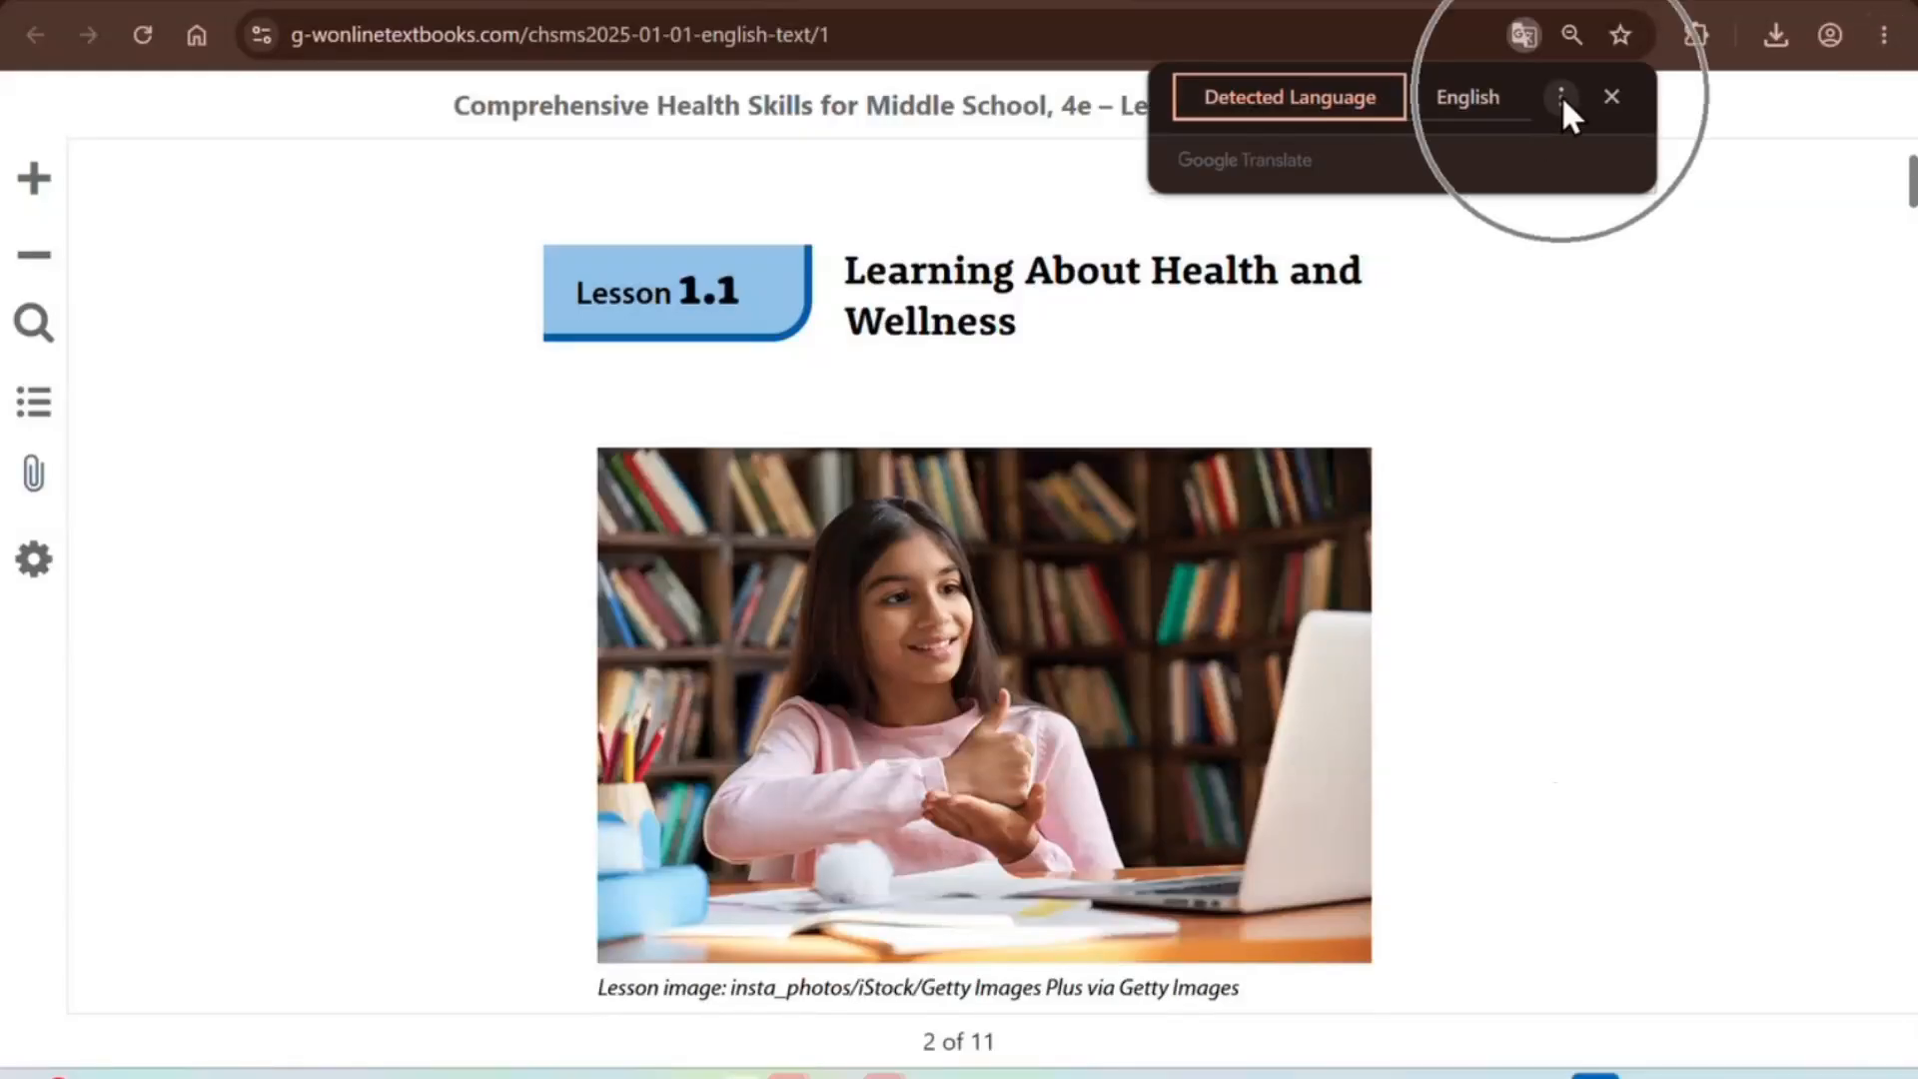
{"action": "left_click", "coordinate": [1454, 160]}
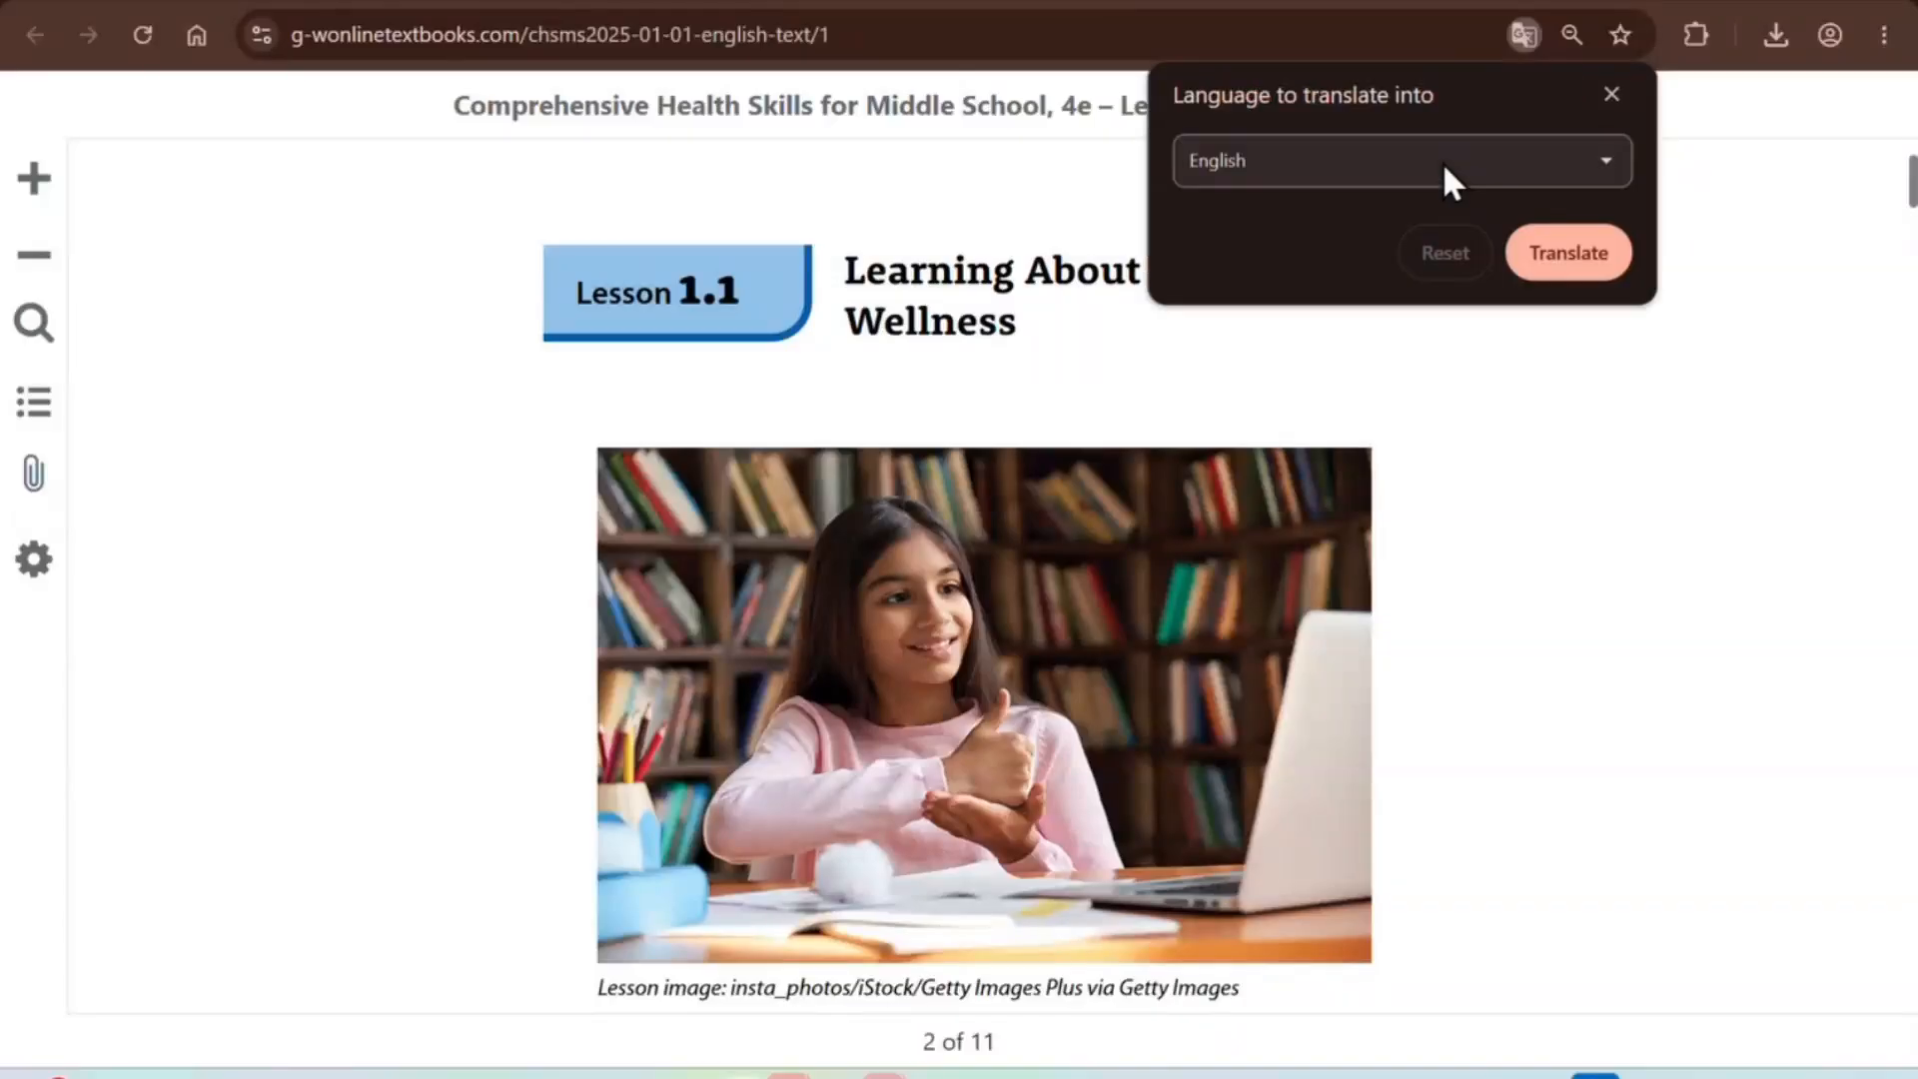
{"action": "left_click", "coordinate": [1439, 162]}
{"action": "left_click", "coordinate": [1327, 397]}
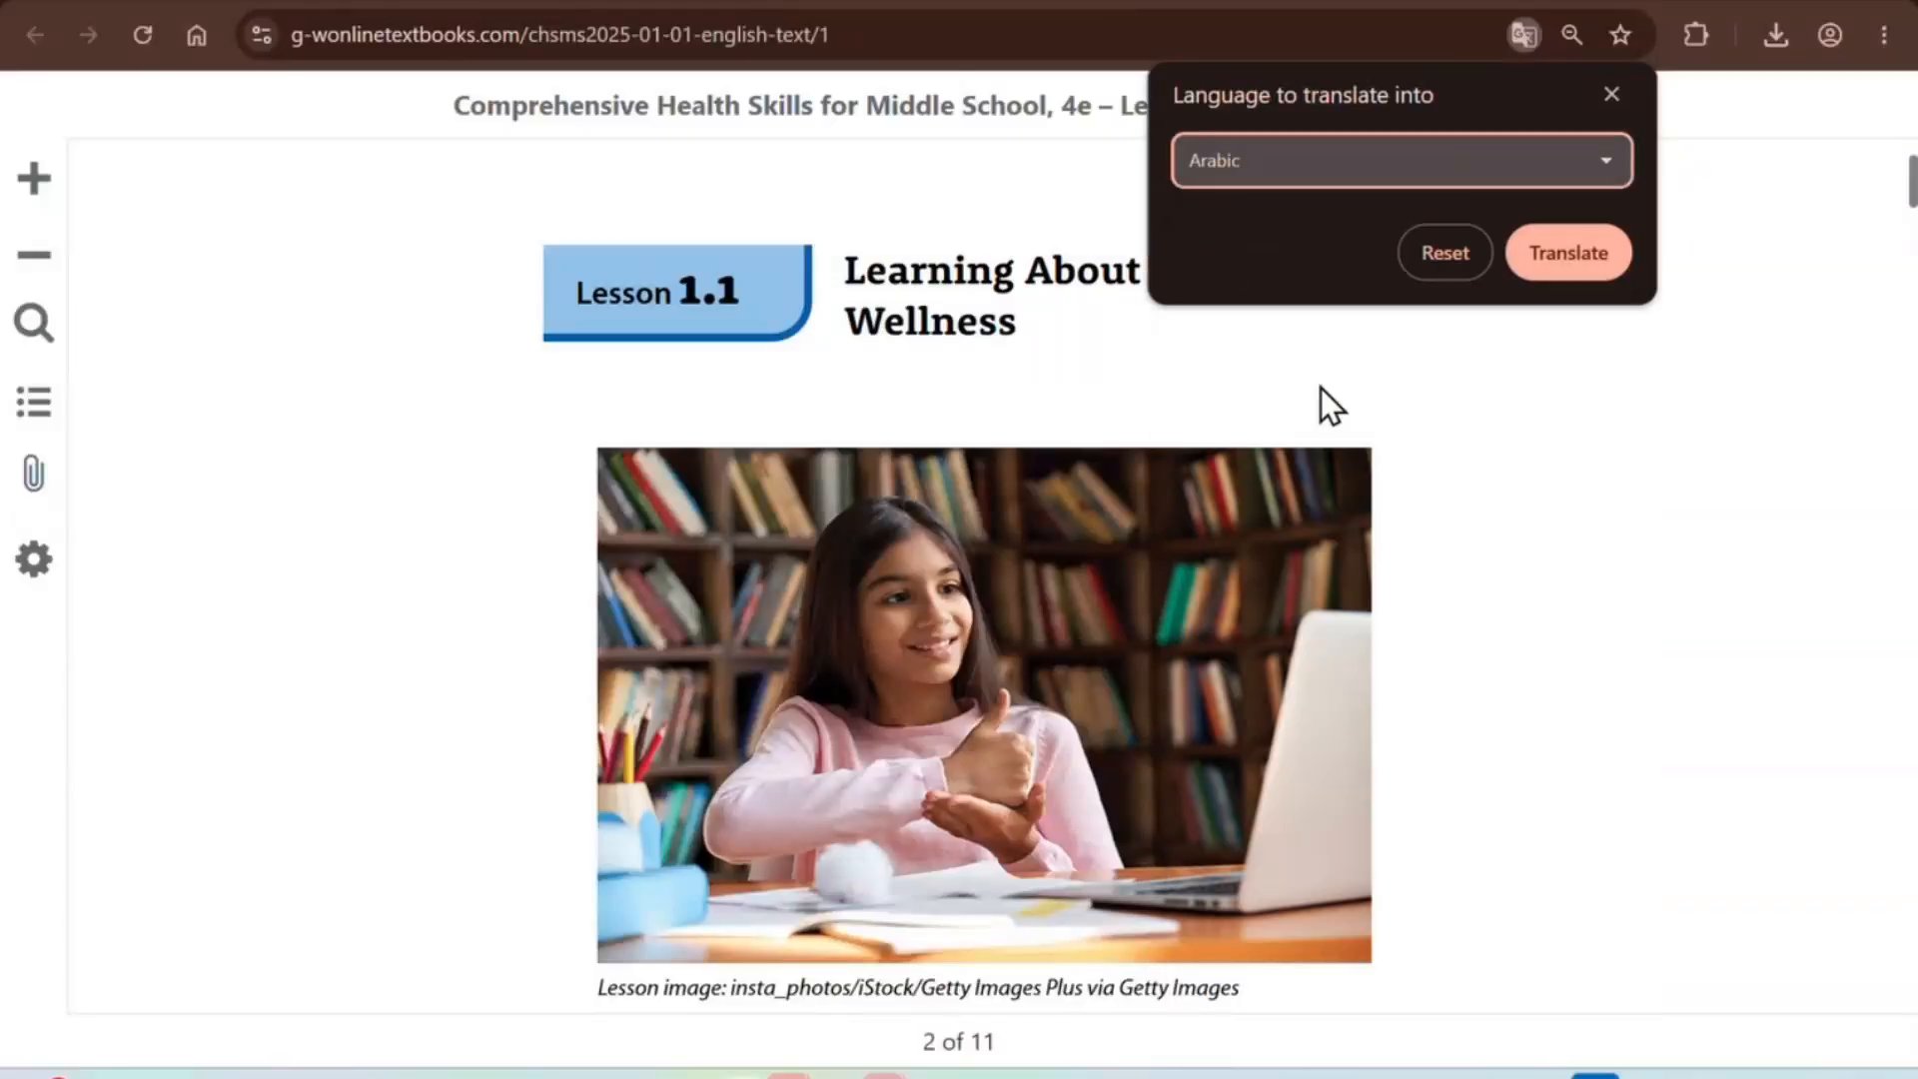
{"action": "left_click", "coordinate": [1539, 262]}
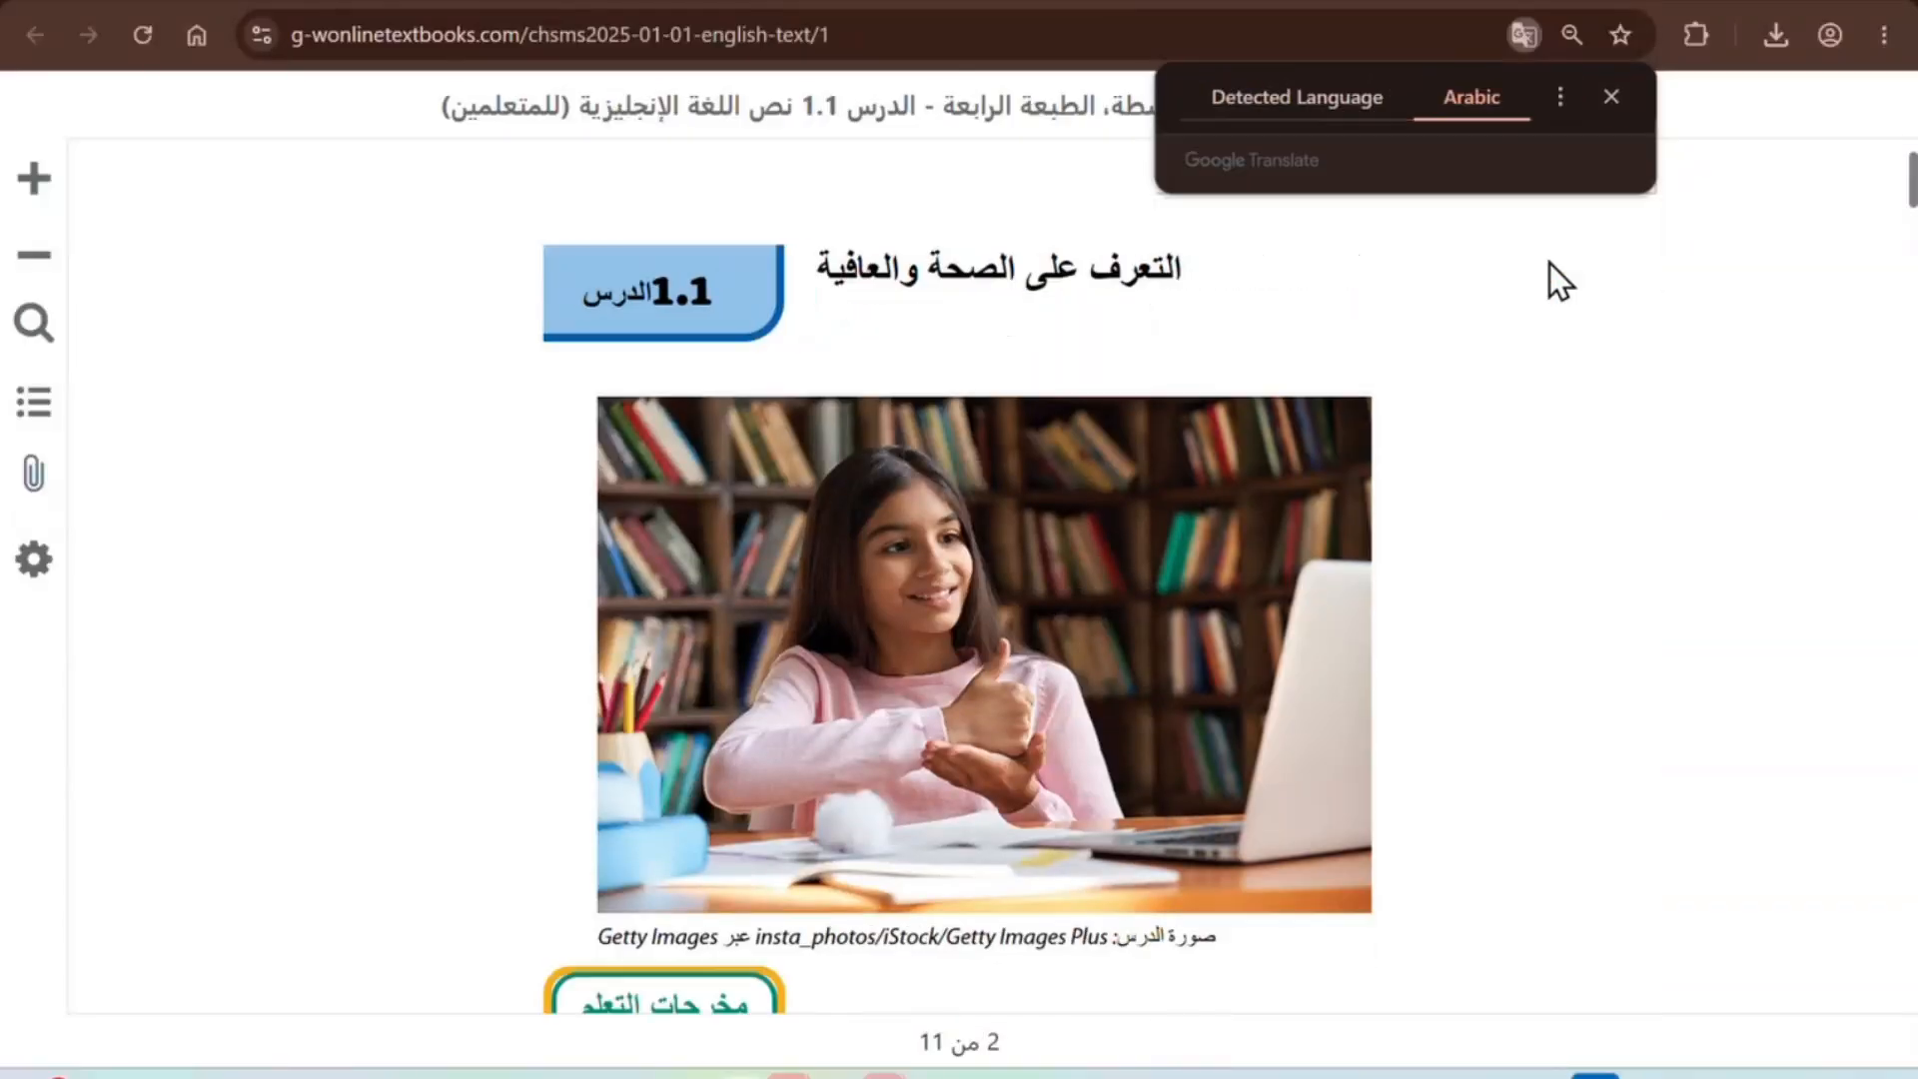
- Look through the Arabic version of Lesson 1.1, from the learning outcomes and key terms to the physical health section
{"action": "scroll", "coordinate": [1487, 567], "scroll_direction": "down", "scroll_amount": 4}
{"action": "scroll", "coordinate": [1487, 567], "scroll_direction": "down", "scroll_amount": 7}
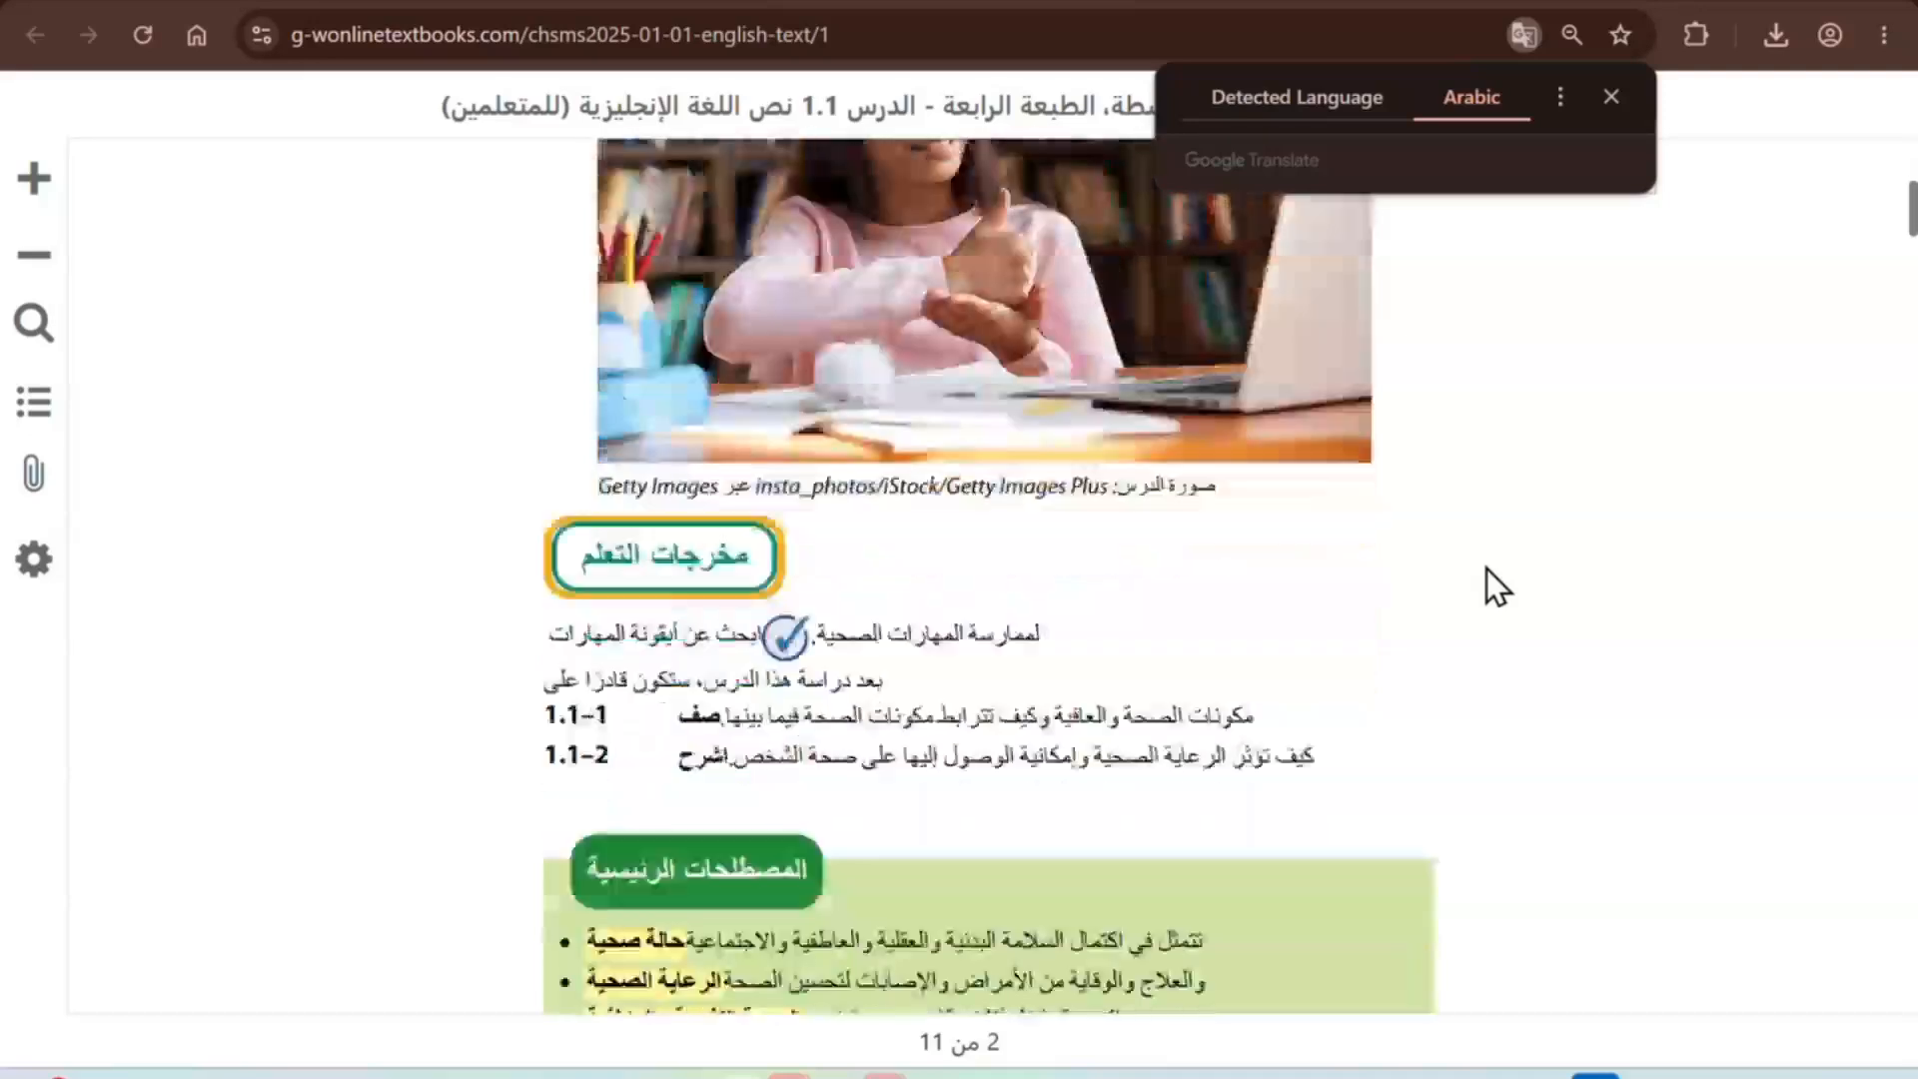
{"action": "scroll", "coordinate": [1487, 568], "scroll_direction": "down", "scroll_amount": 7}
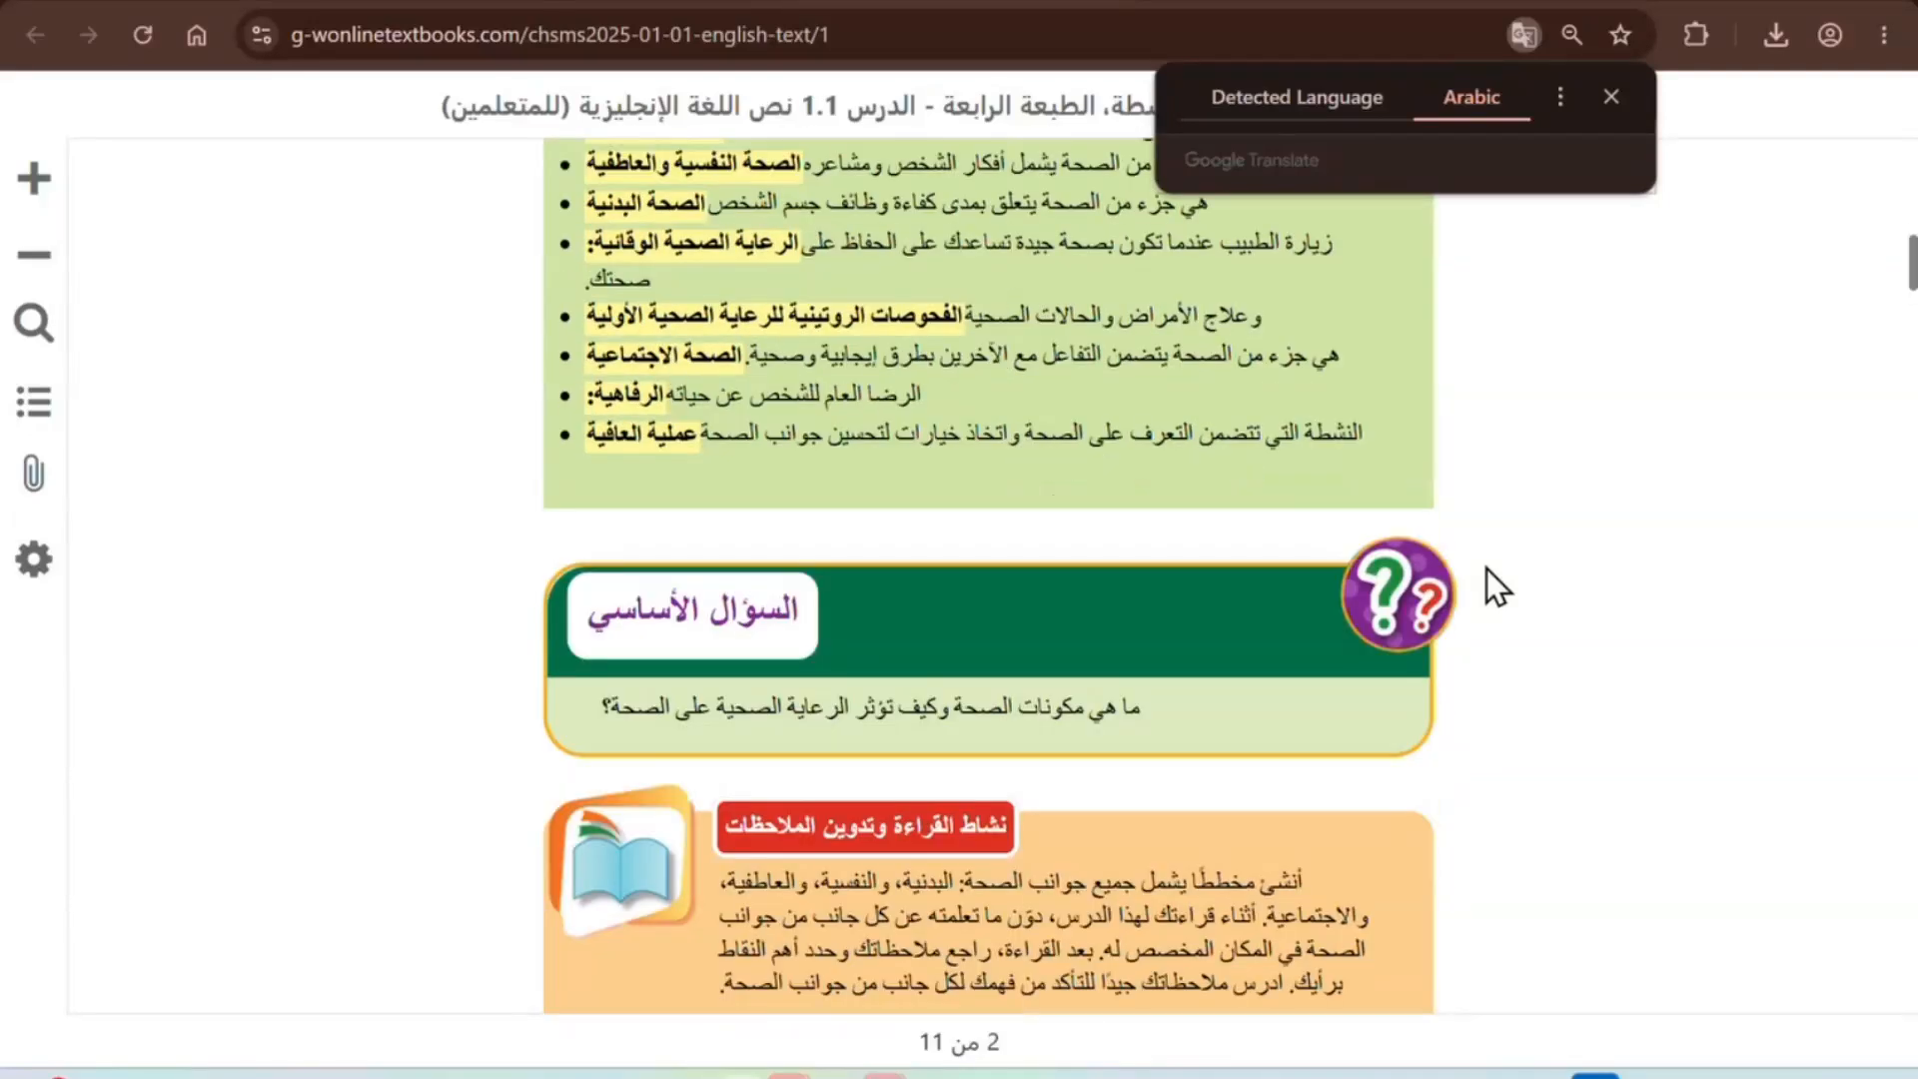
{"action": "scroll", "coordinate": [1486, 567], "scroll_direction": "down", "scroll_amount": 6}
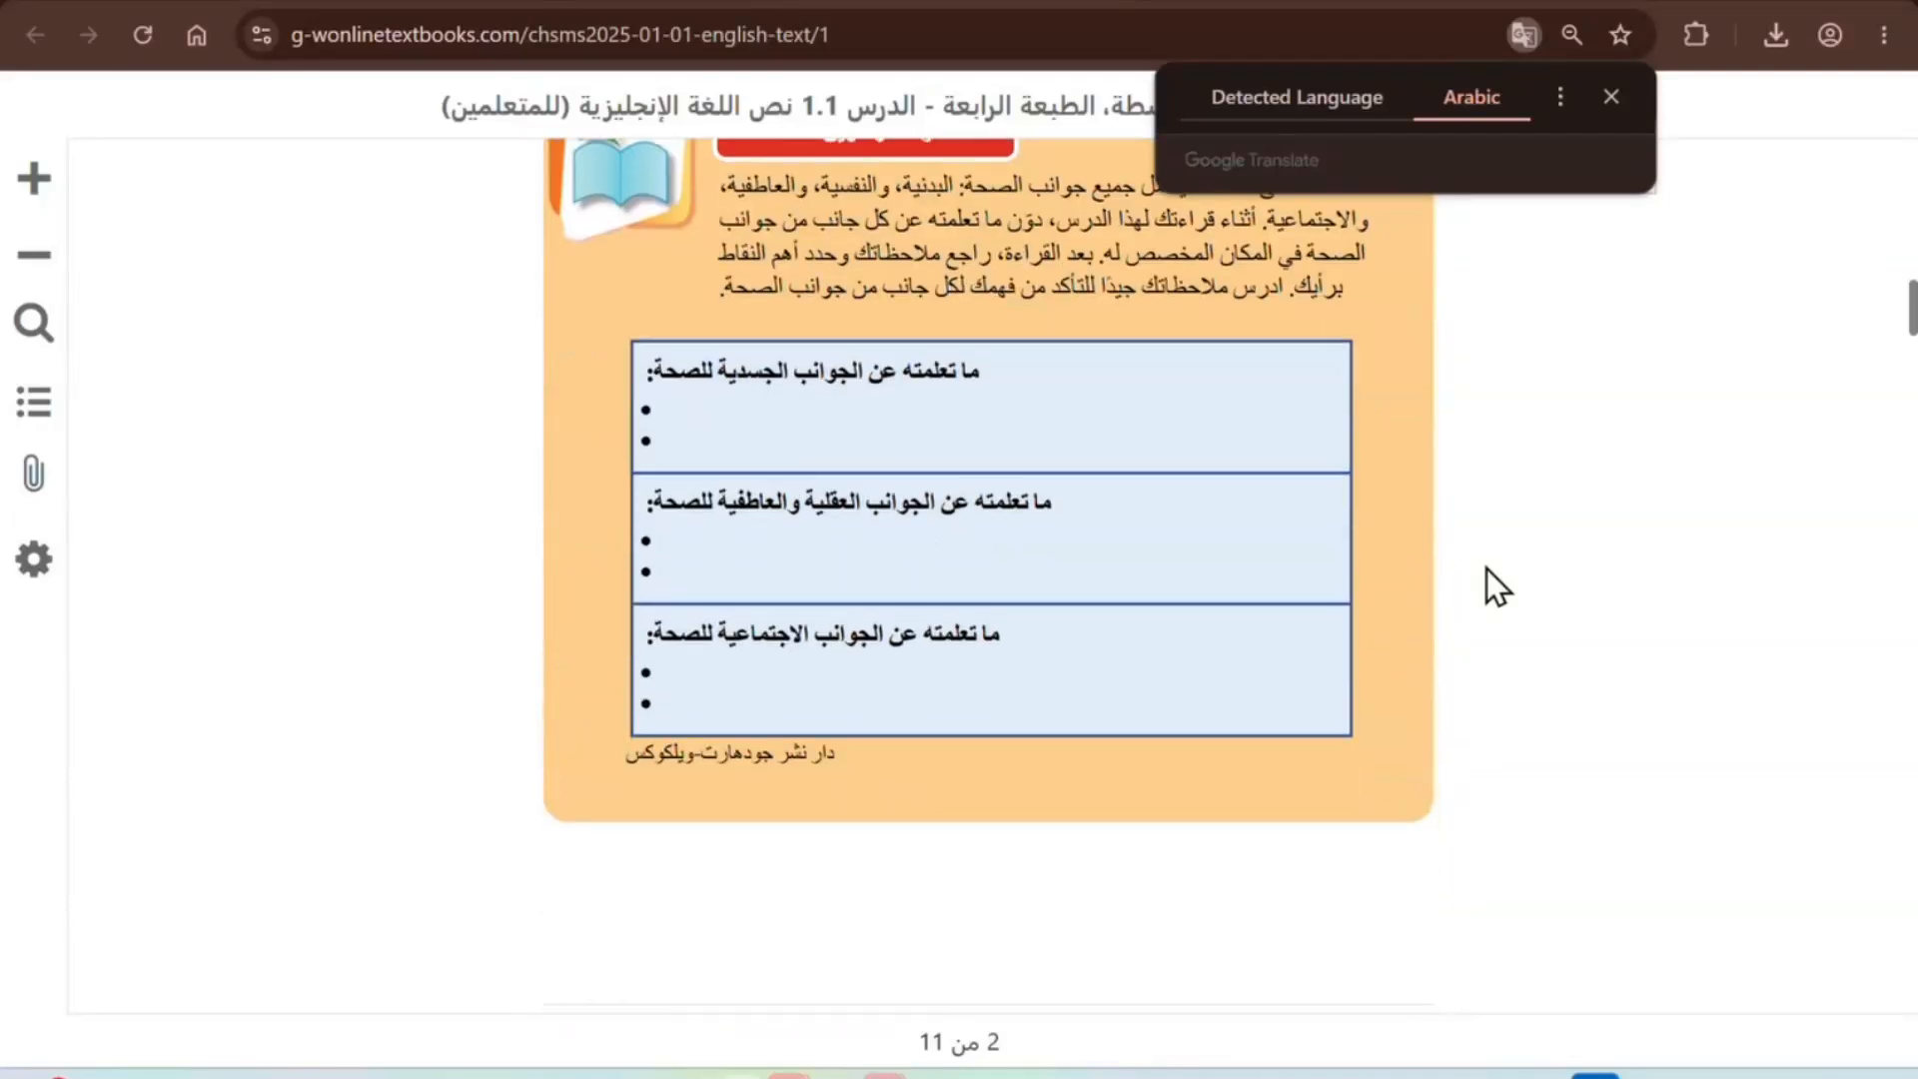
{"action": "scroll", "coordinate": [1487, 568], "scroll_direction": "down", "scroll_amount": 6}
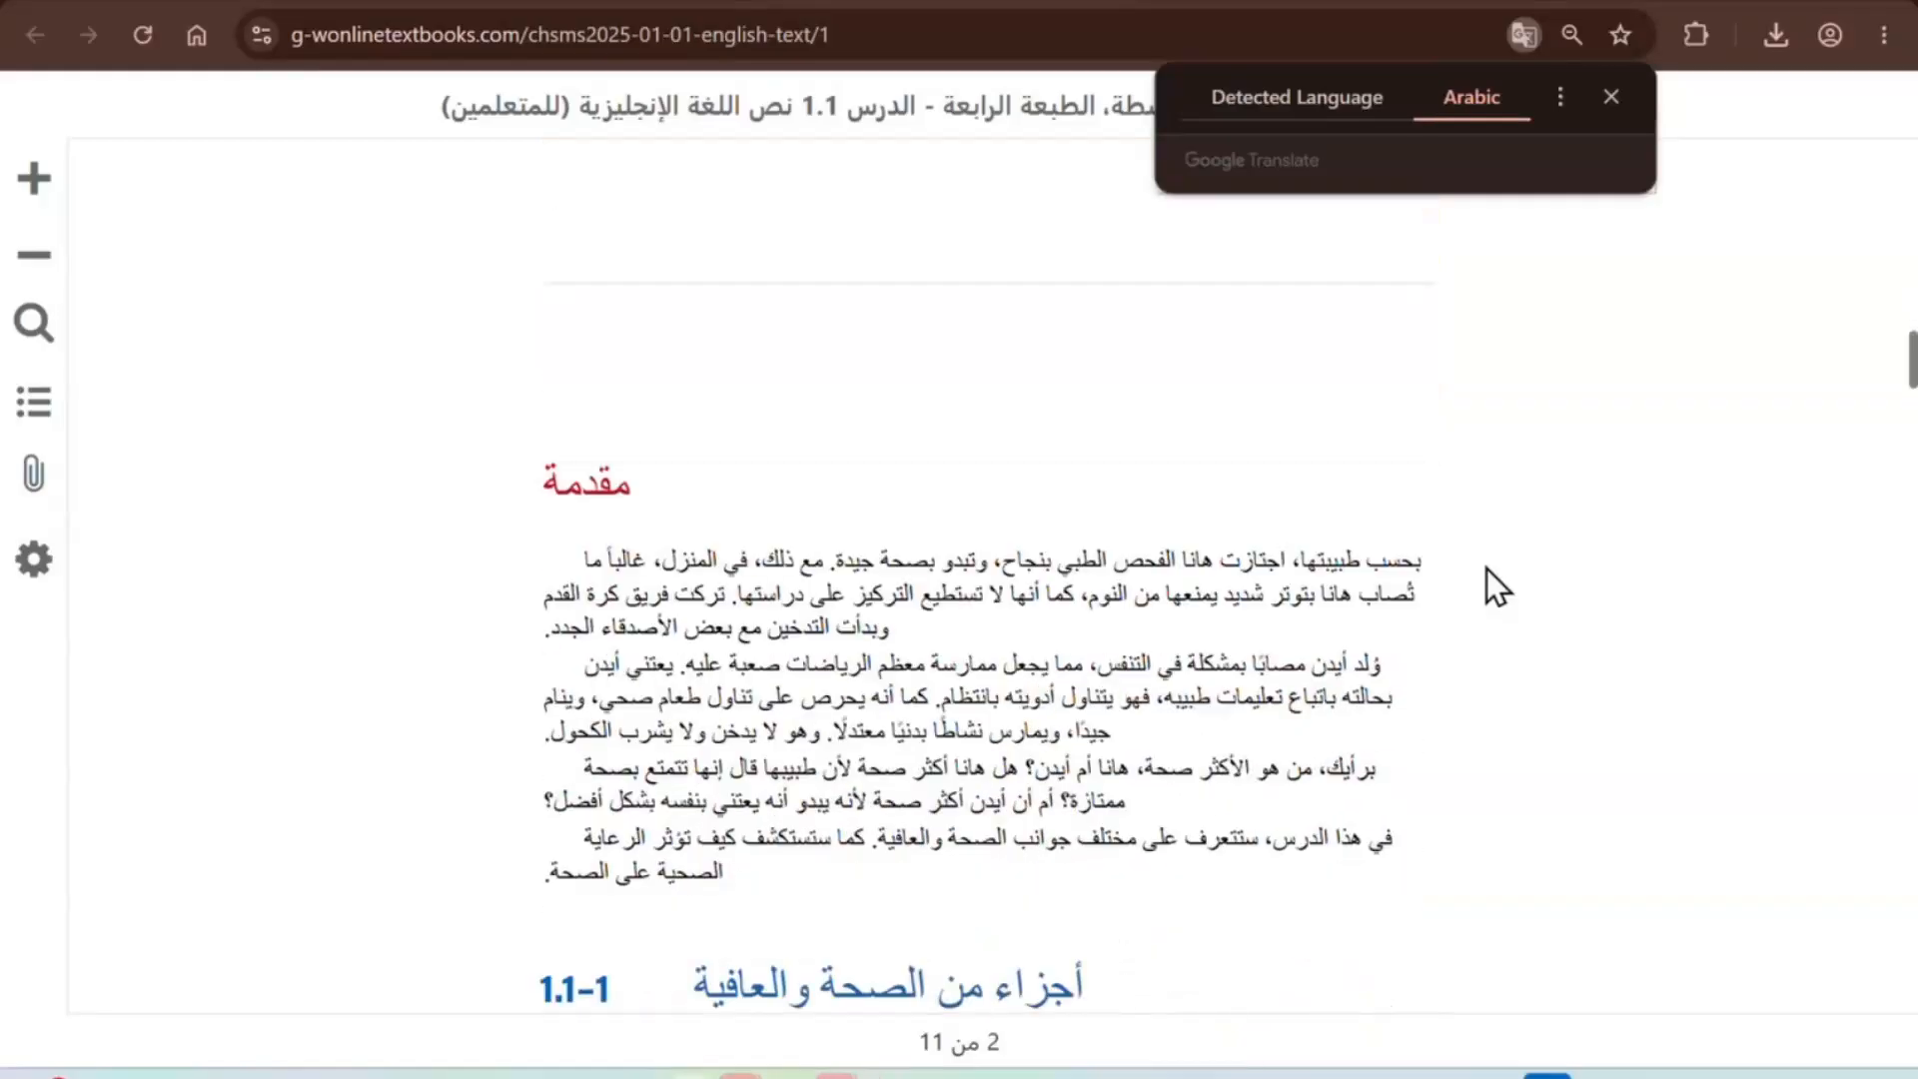
{"action": "scroll", "coordinate": [1487, 567], "scroll_direction": "down", "scroll_amount": 4}
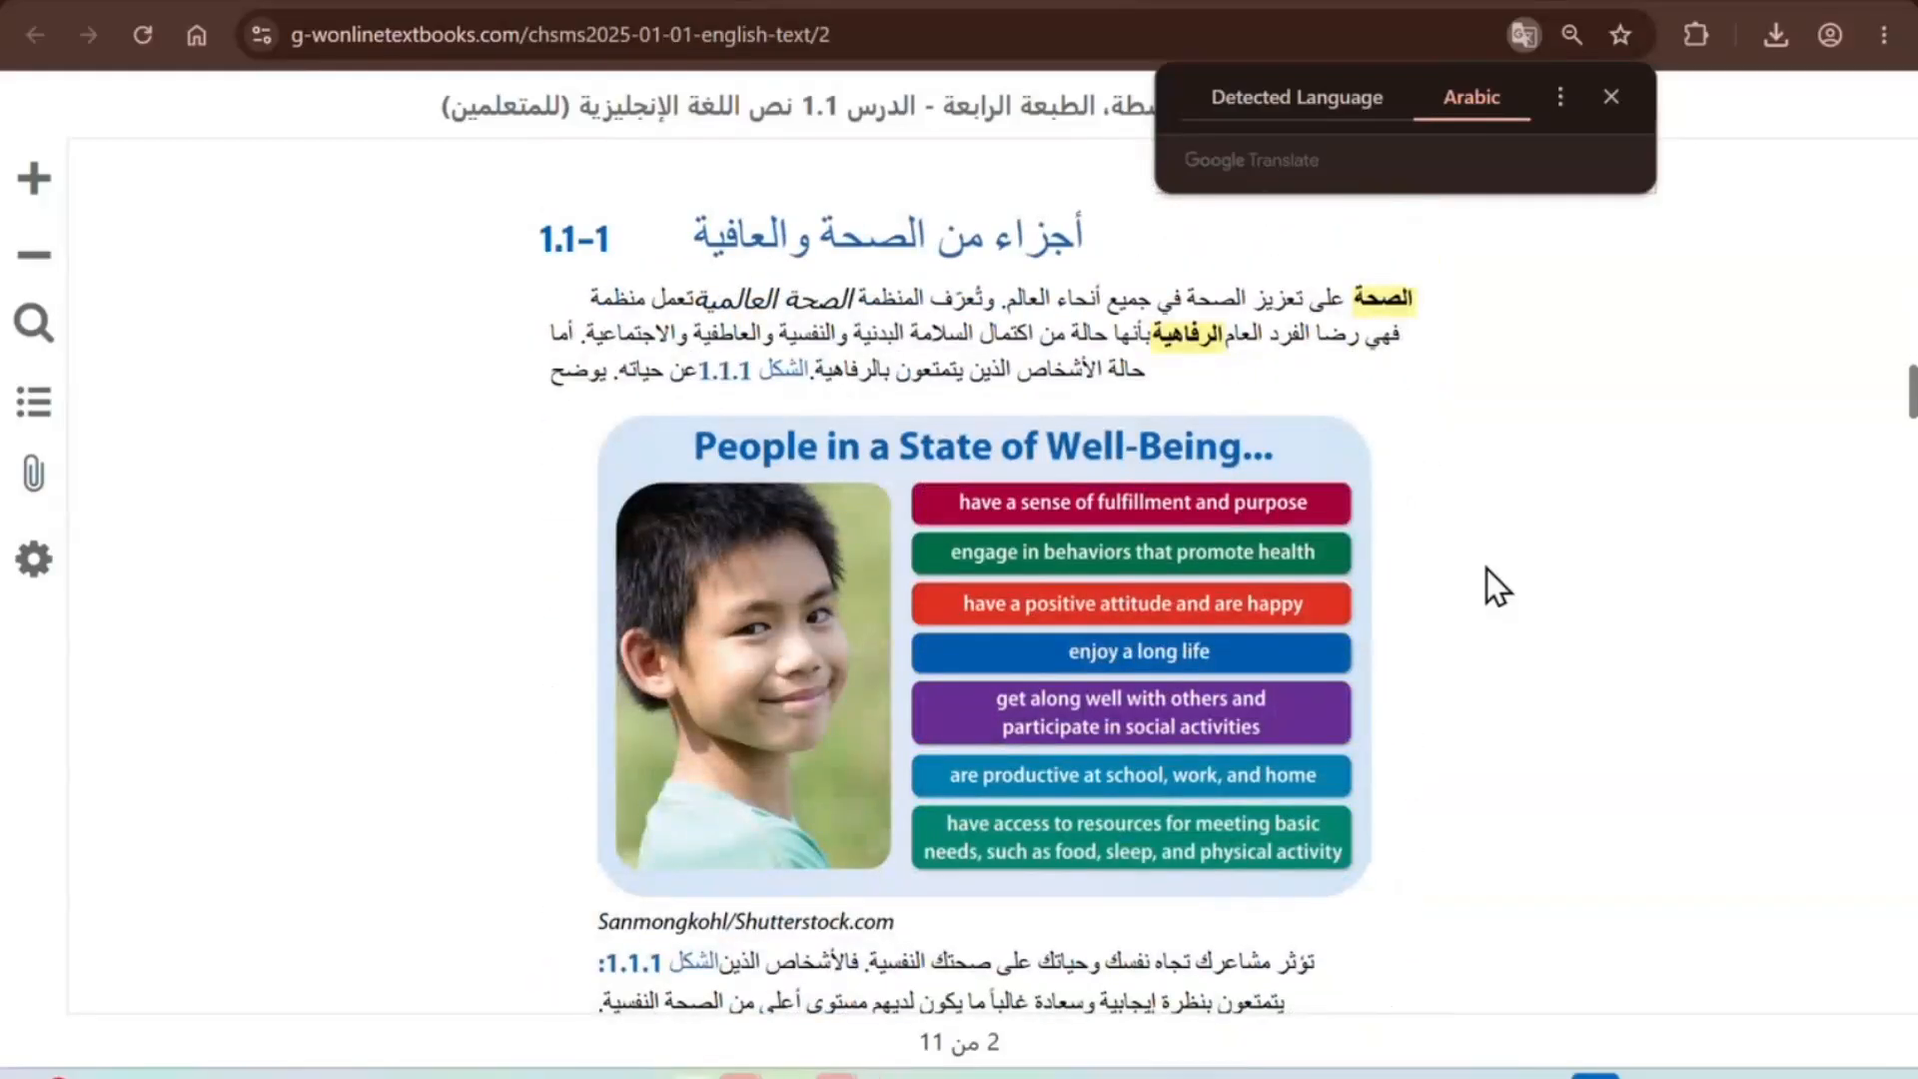
{"action": "scroll", "coordinate": [1487, 568], "scroll_direction": "down", "scroll_amount": 1}
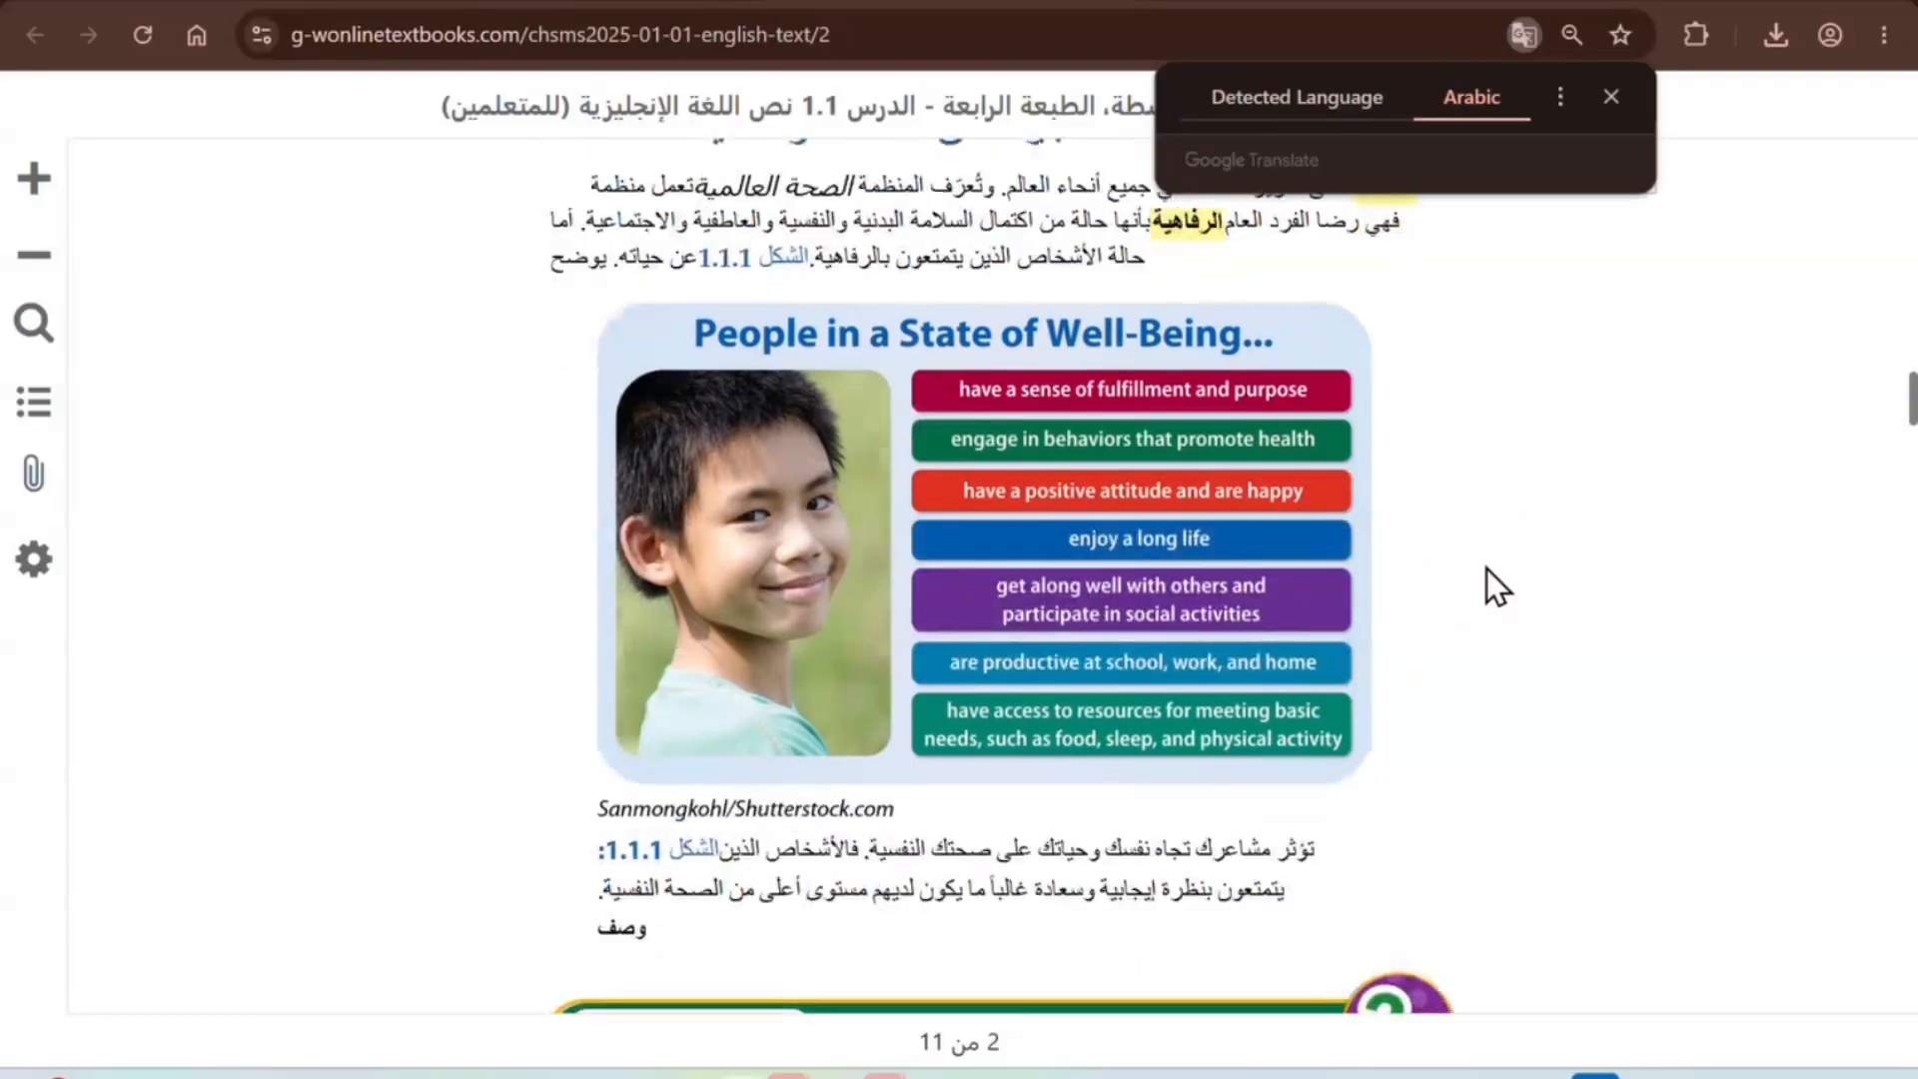
{"action": "scroll", "coordinate": [1487, 567], "scroll_direction": "down", "scroll_amount": 12}
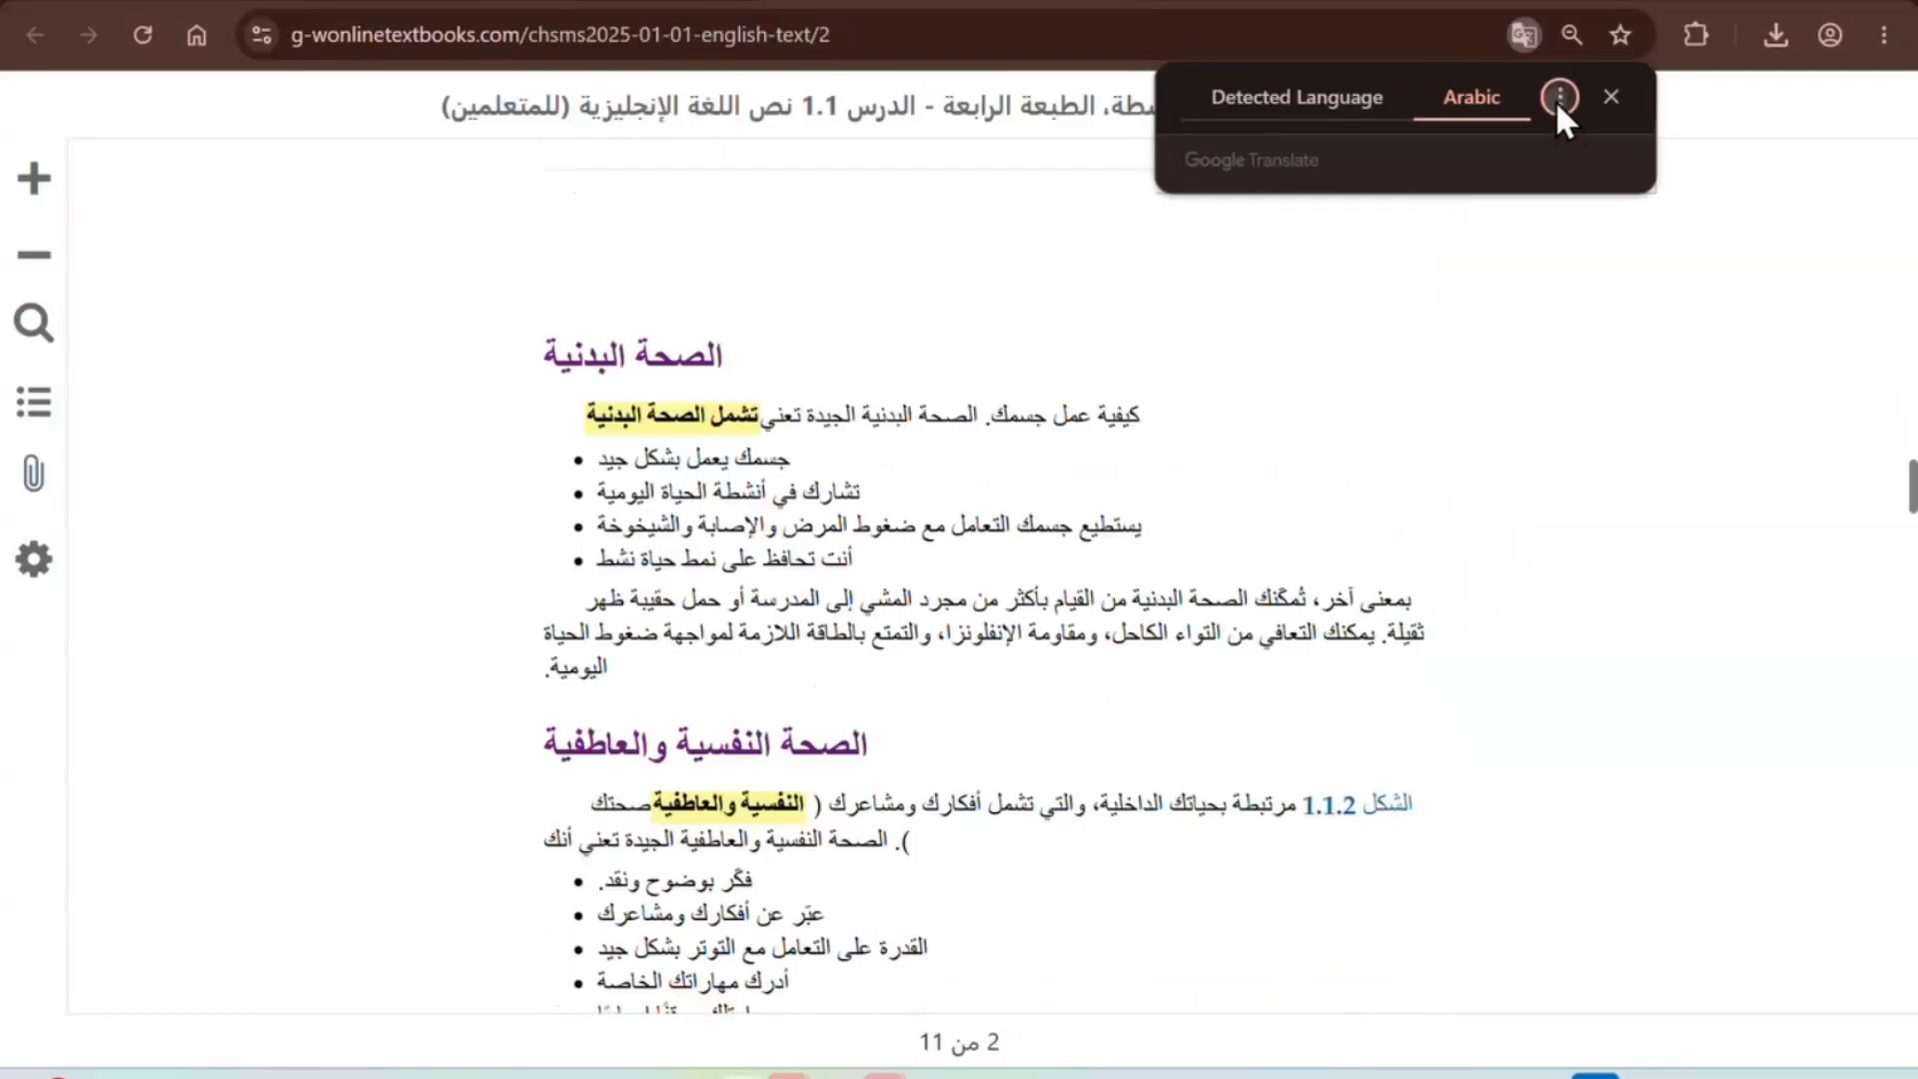
- Change the textbook page's translation language to English and translate the page again
{"action": "left_click", "coordinate": [1559, 97]}
{"action": "left_click", "coordinate": [1481, 156]}
{"action": "left_click", "coordinate": [1482, 159]}
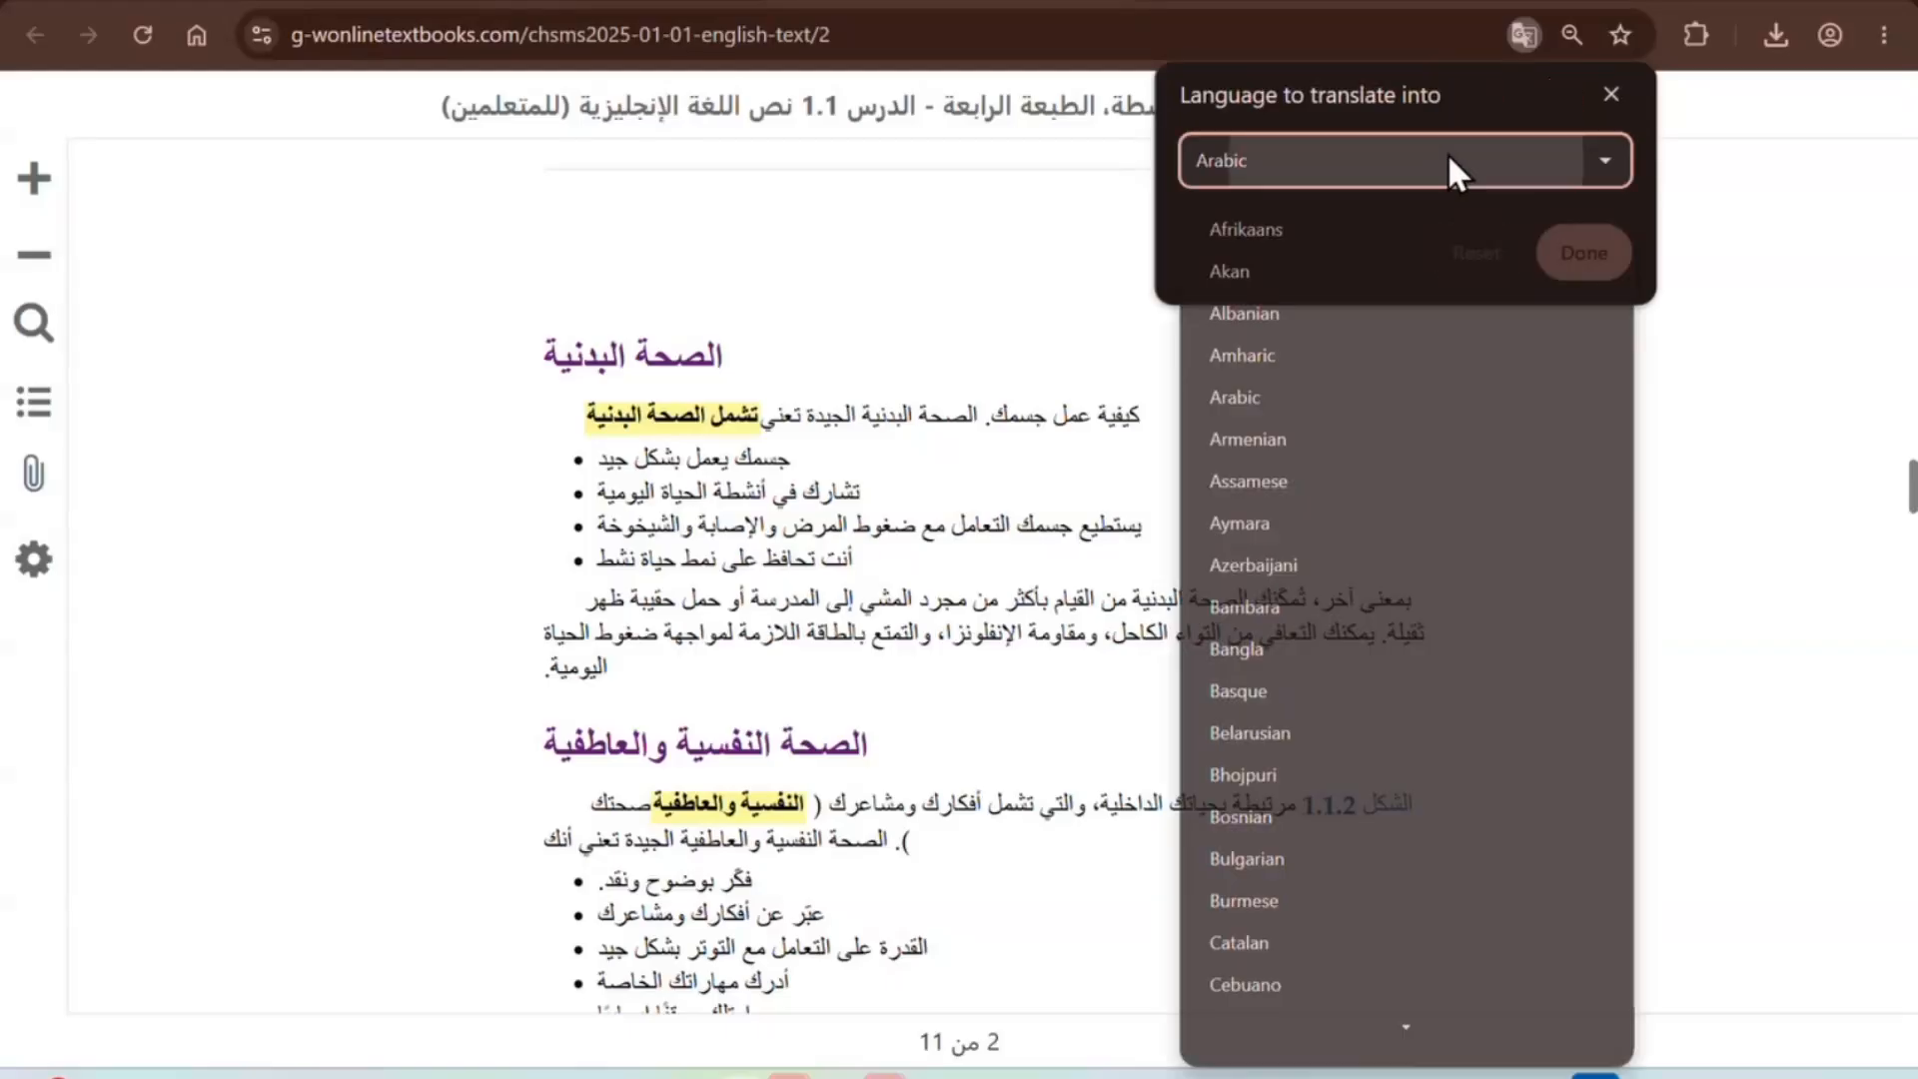
{"action": "scroll", "coordinate": [1331, 693], "scroll_direction": "down", "scroll_amount": 8}
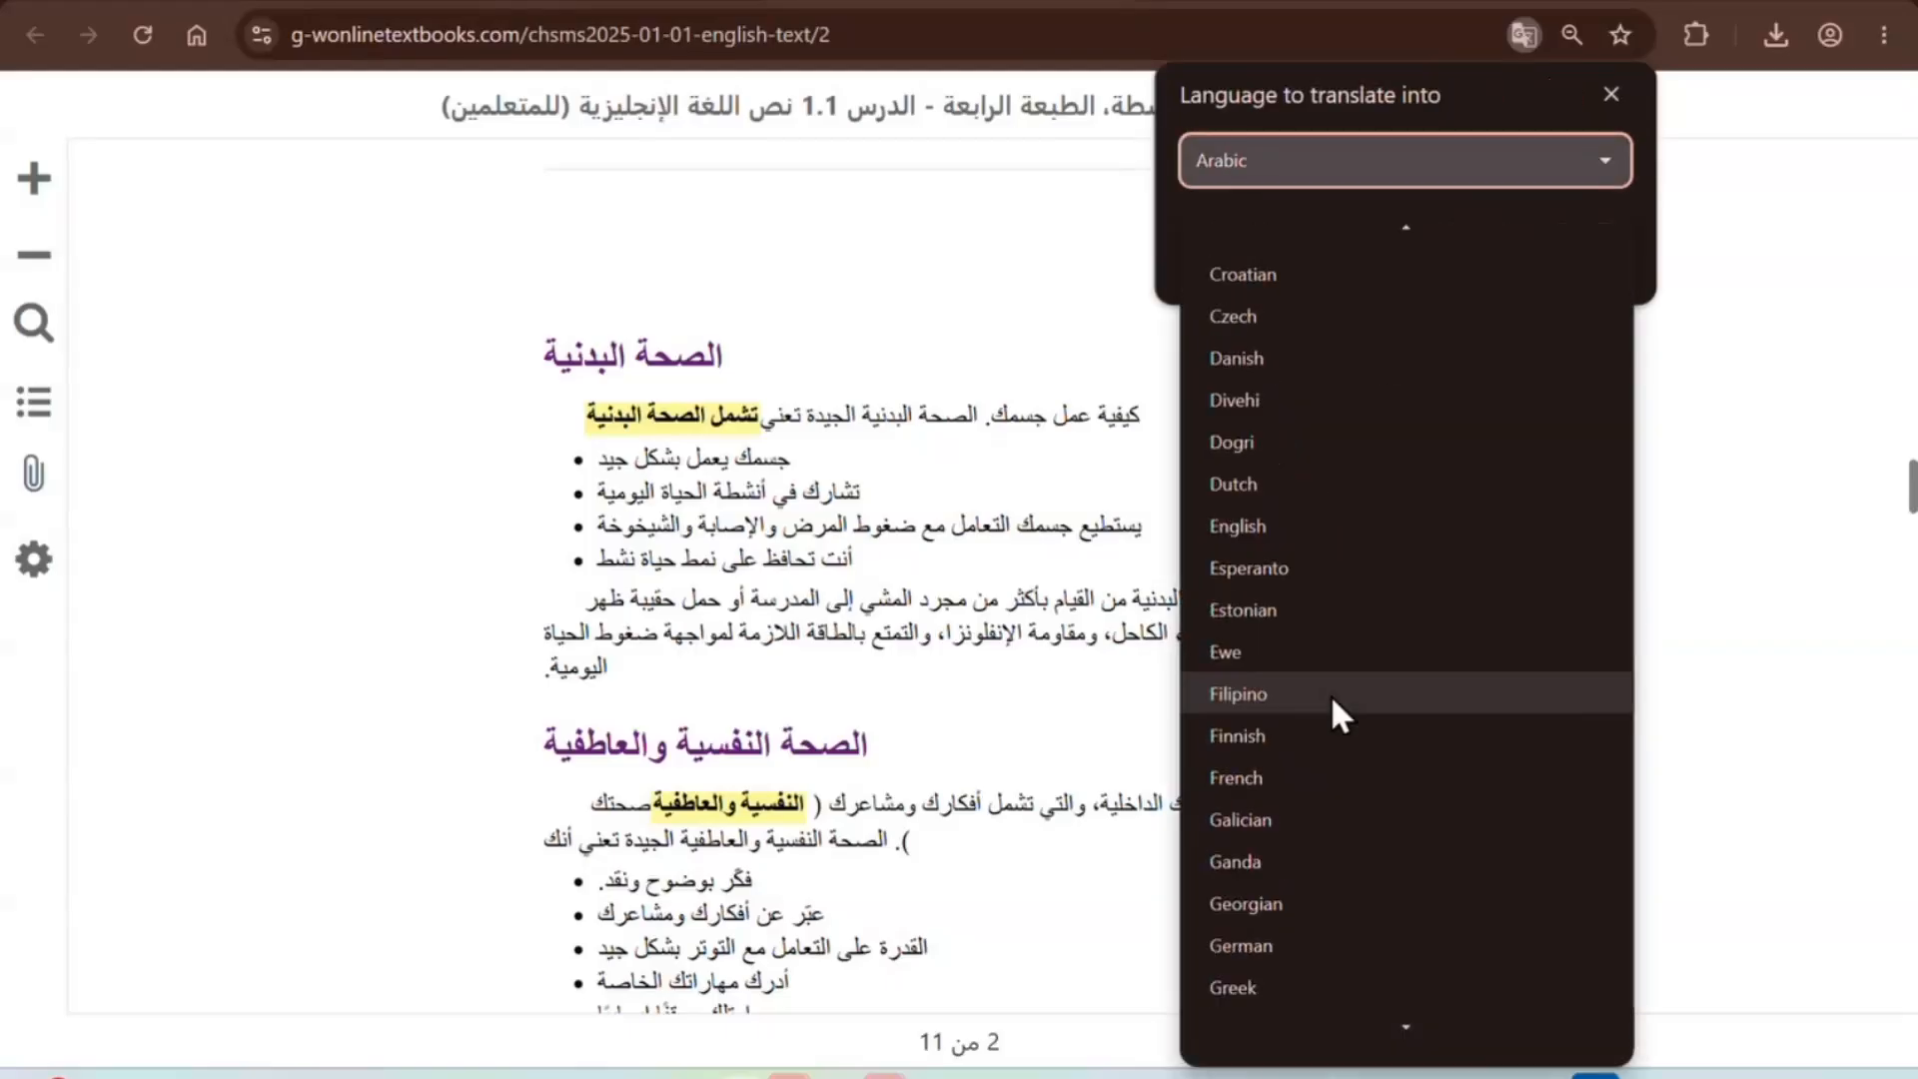
{"action": "left_click", "coordinate": [1285, 528]}
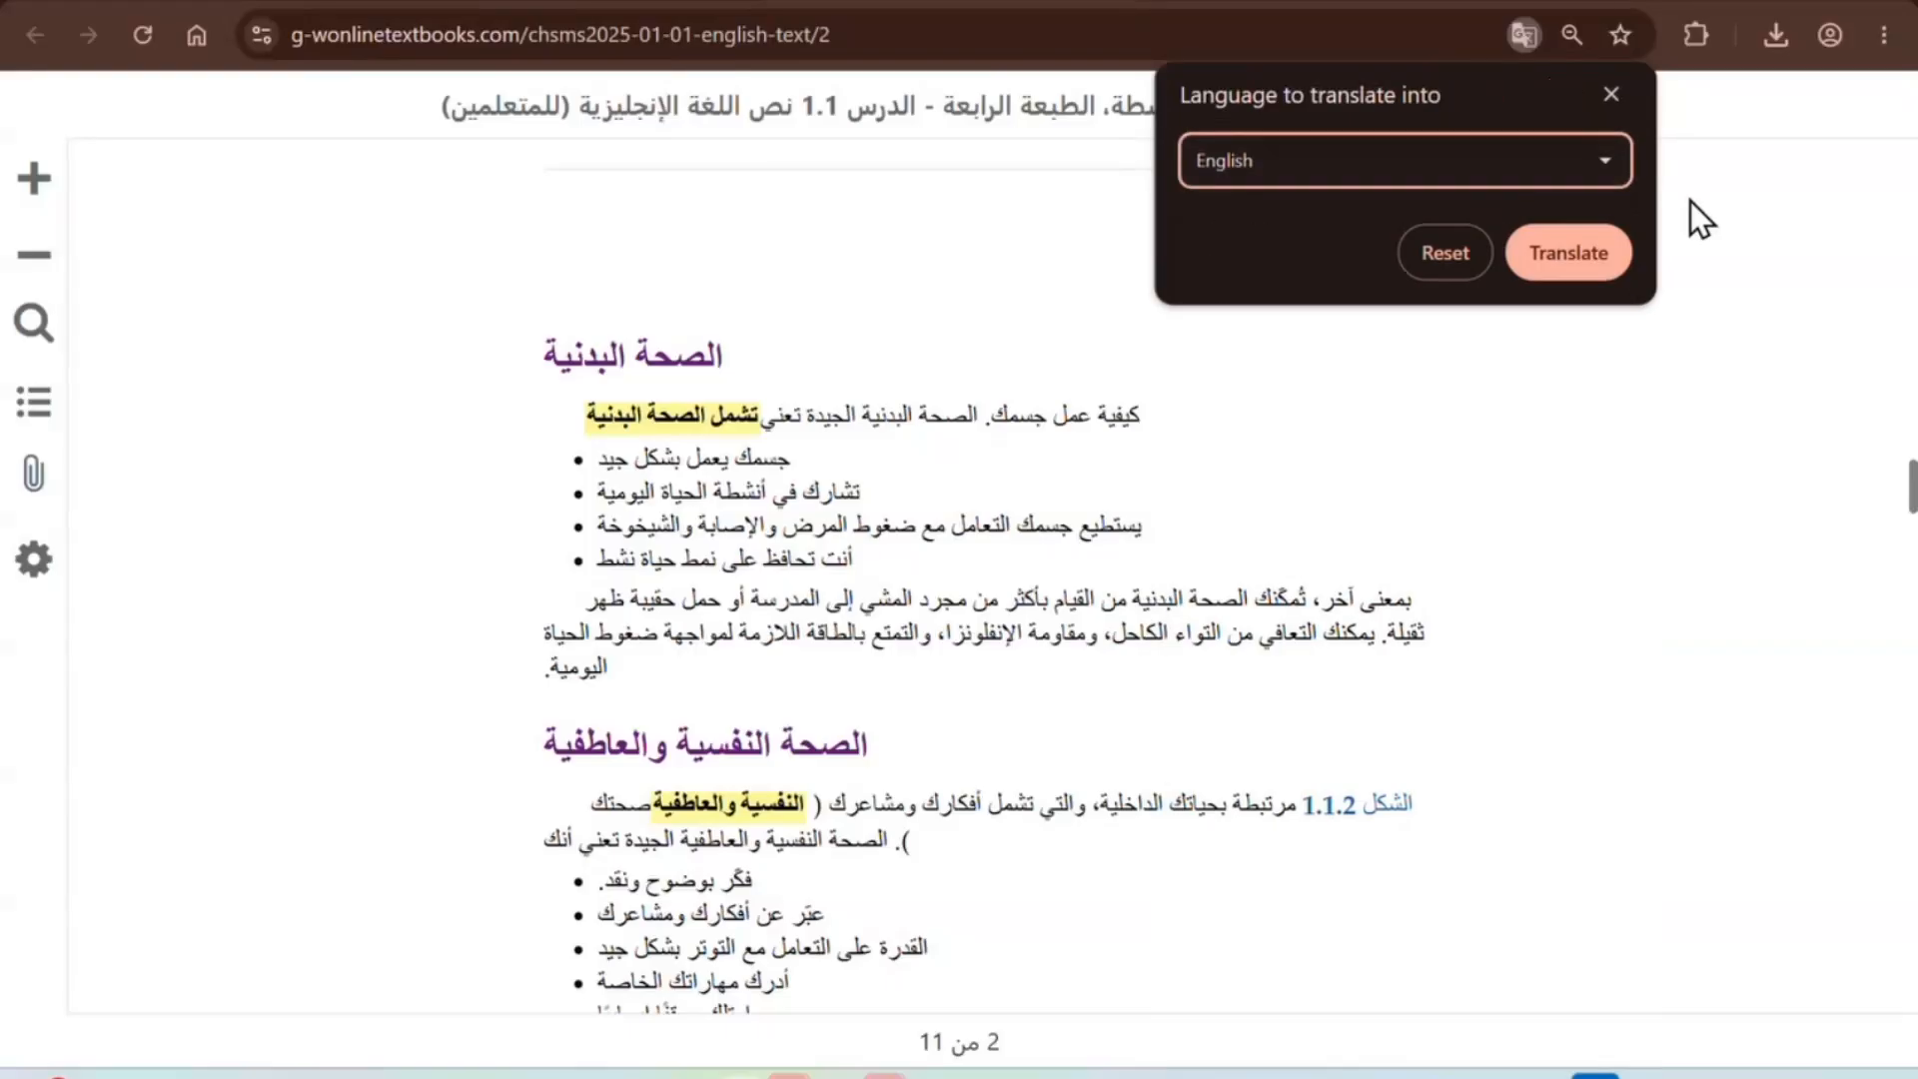
{"action": "left_click", "coordinate": [1581, 249]}
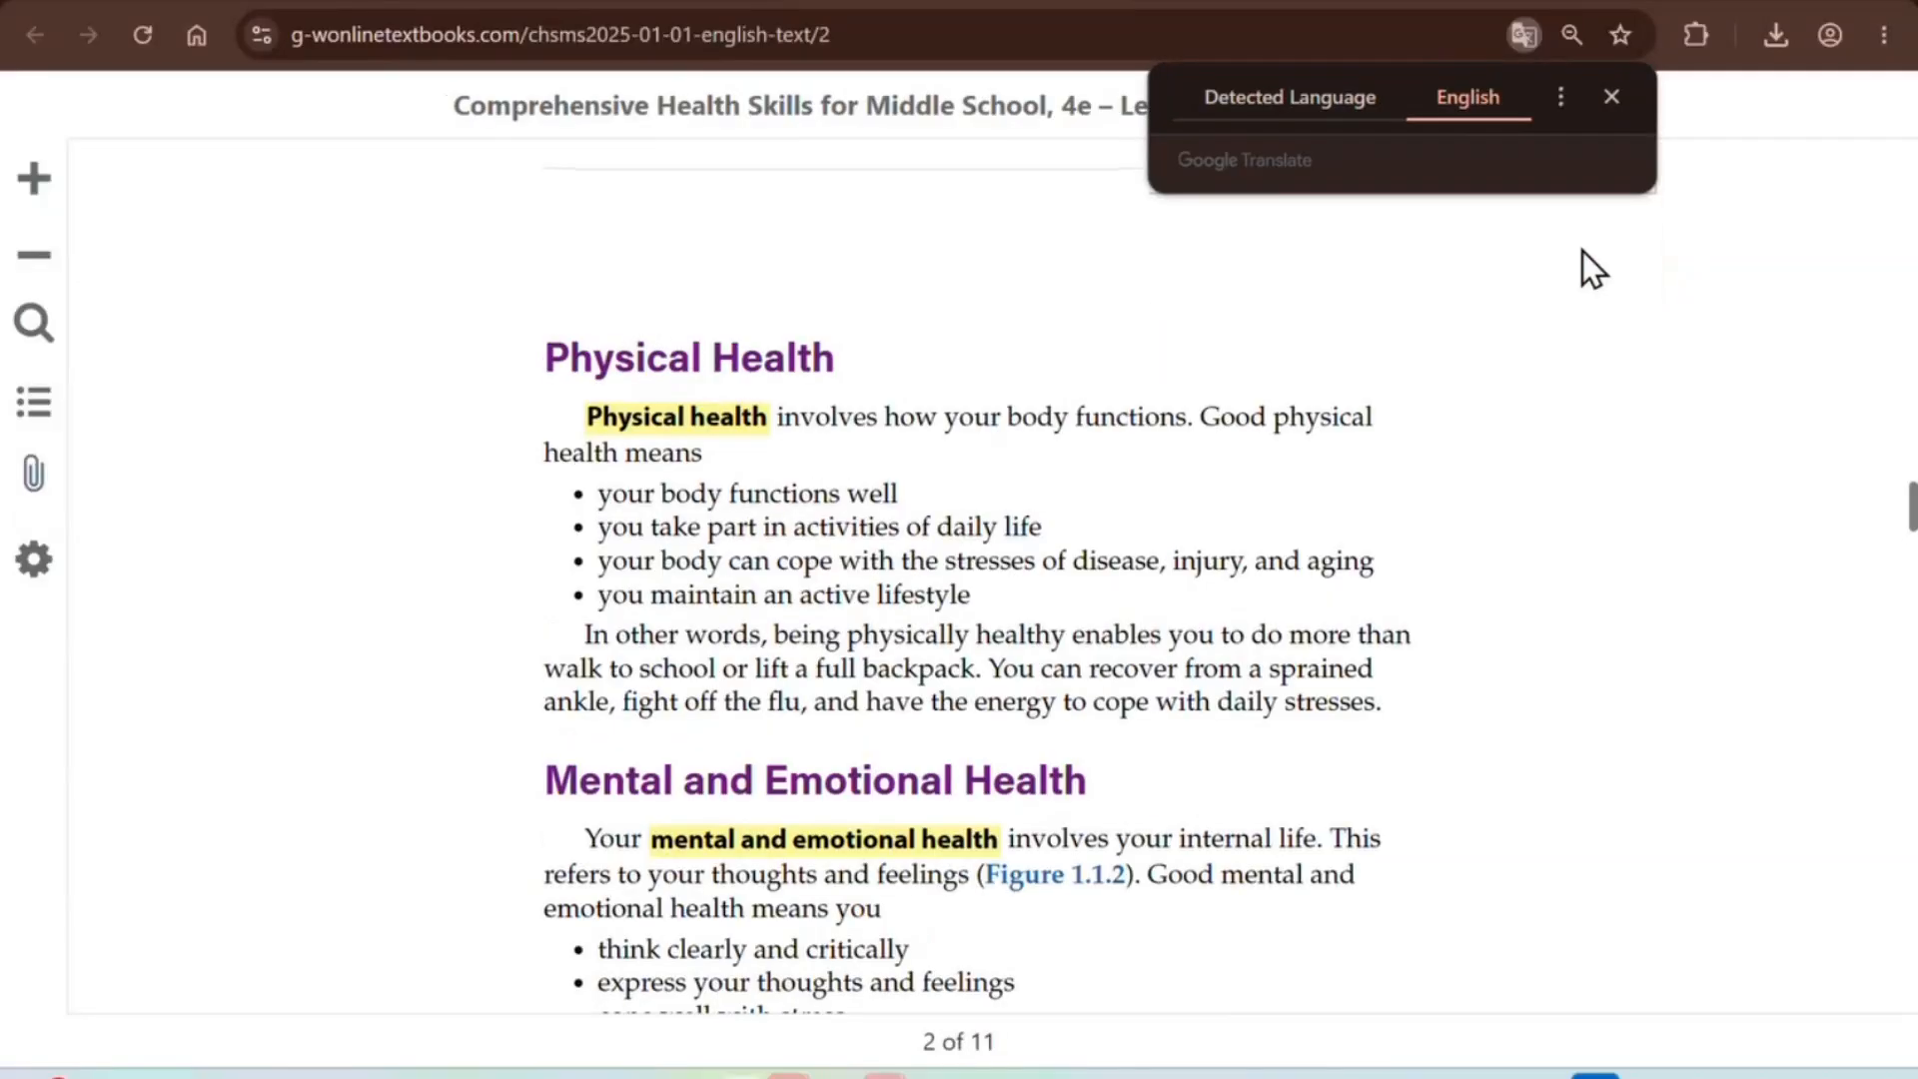
- Return to the Lesson 1.1 module in Canvas, open the English Textbook's item details with its new-tab option, and update the item
{"action": "left_click", "coordinate": [554, 5]}
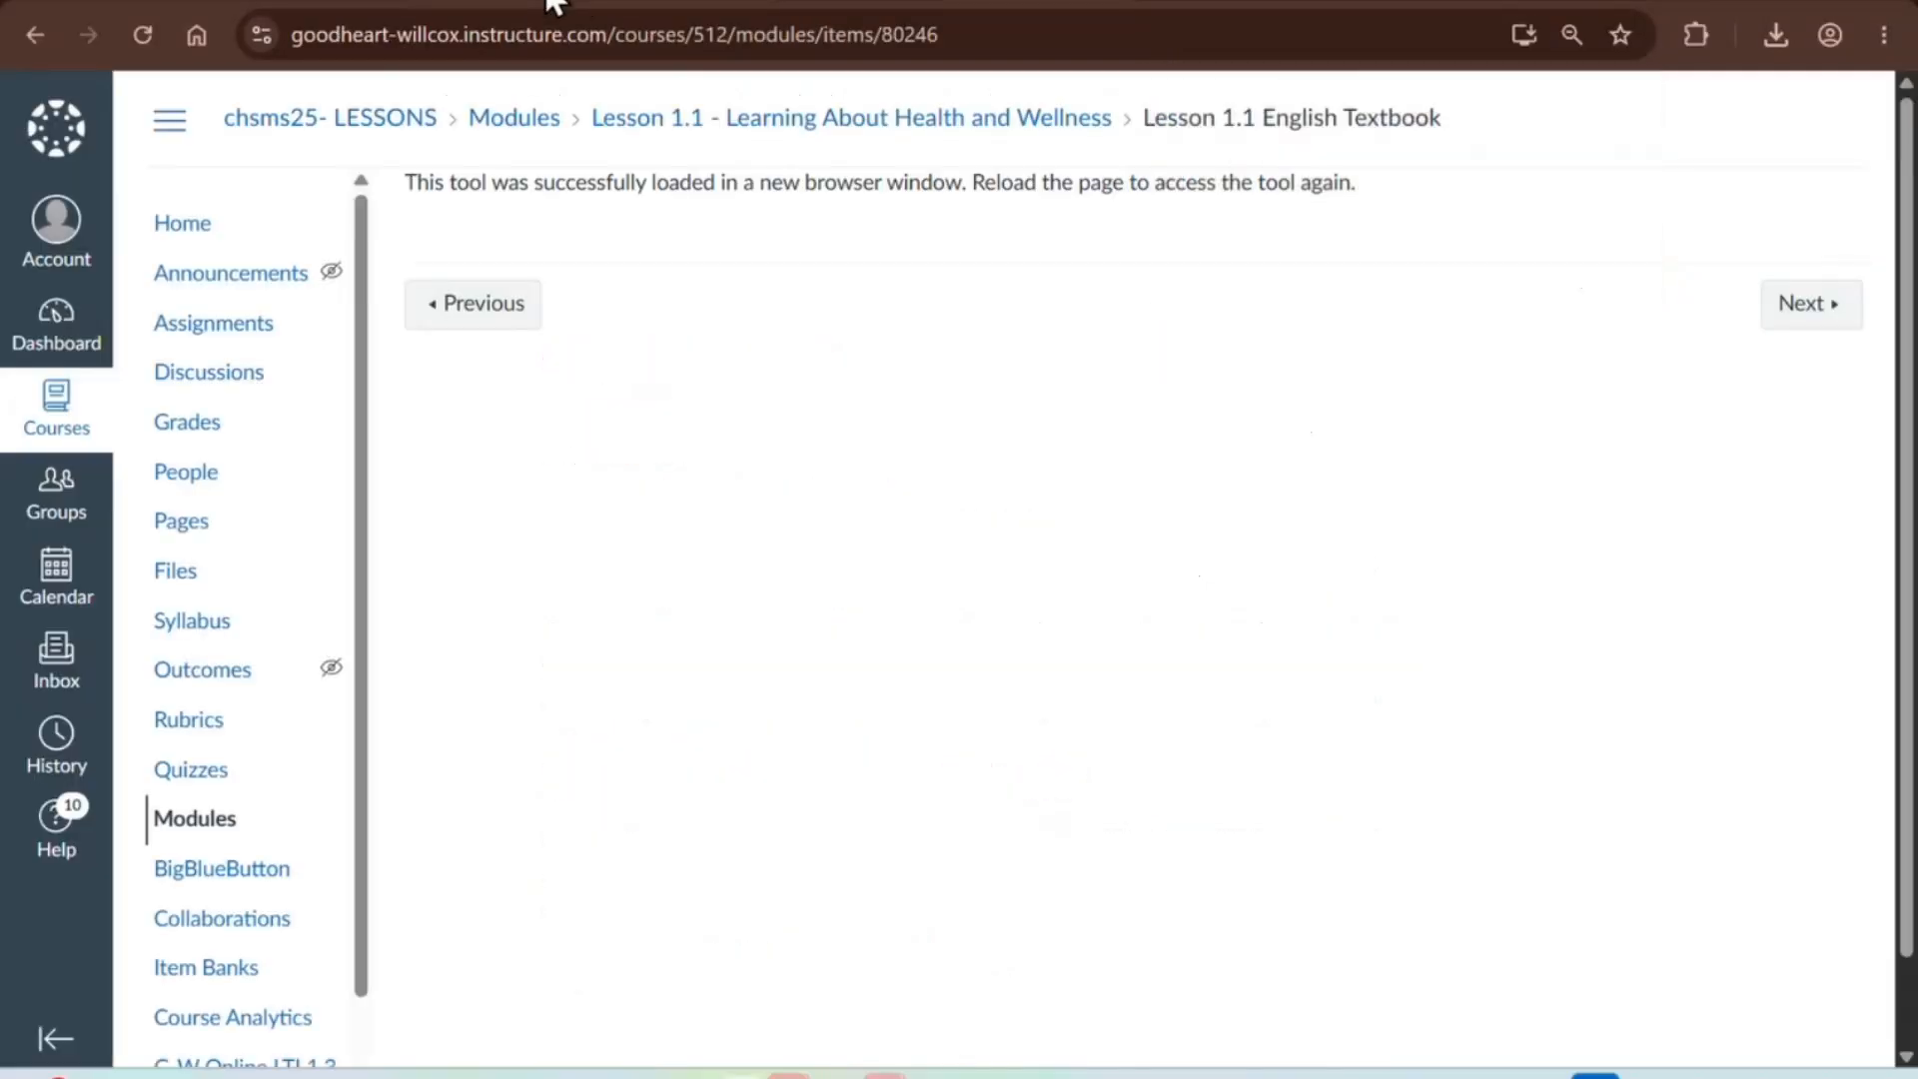
{"action": "left_click", "coordinate": [629, 119]}
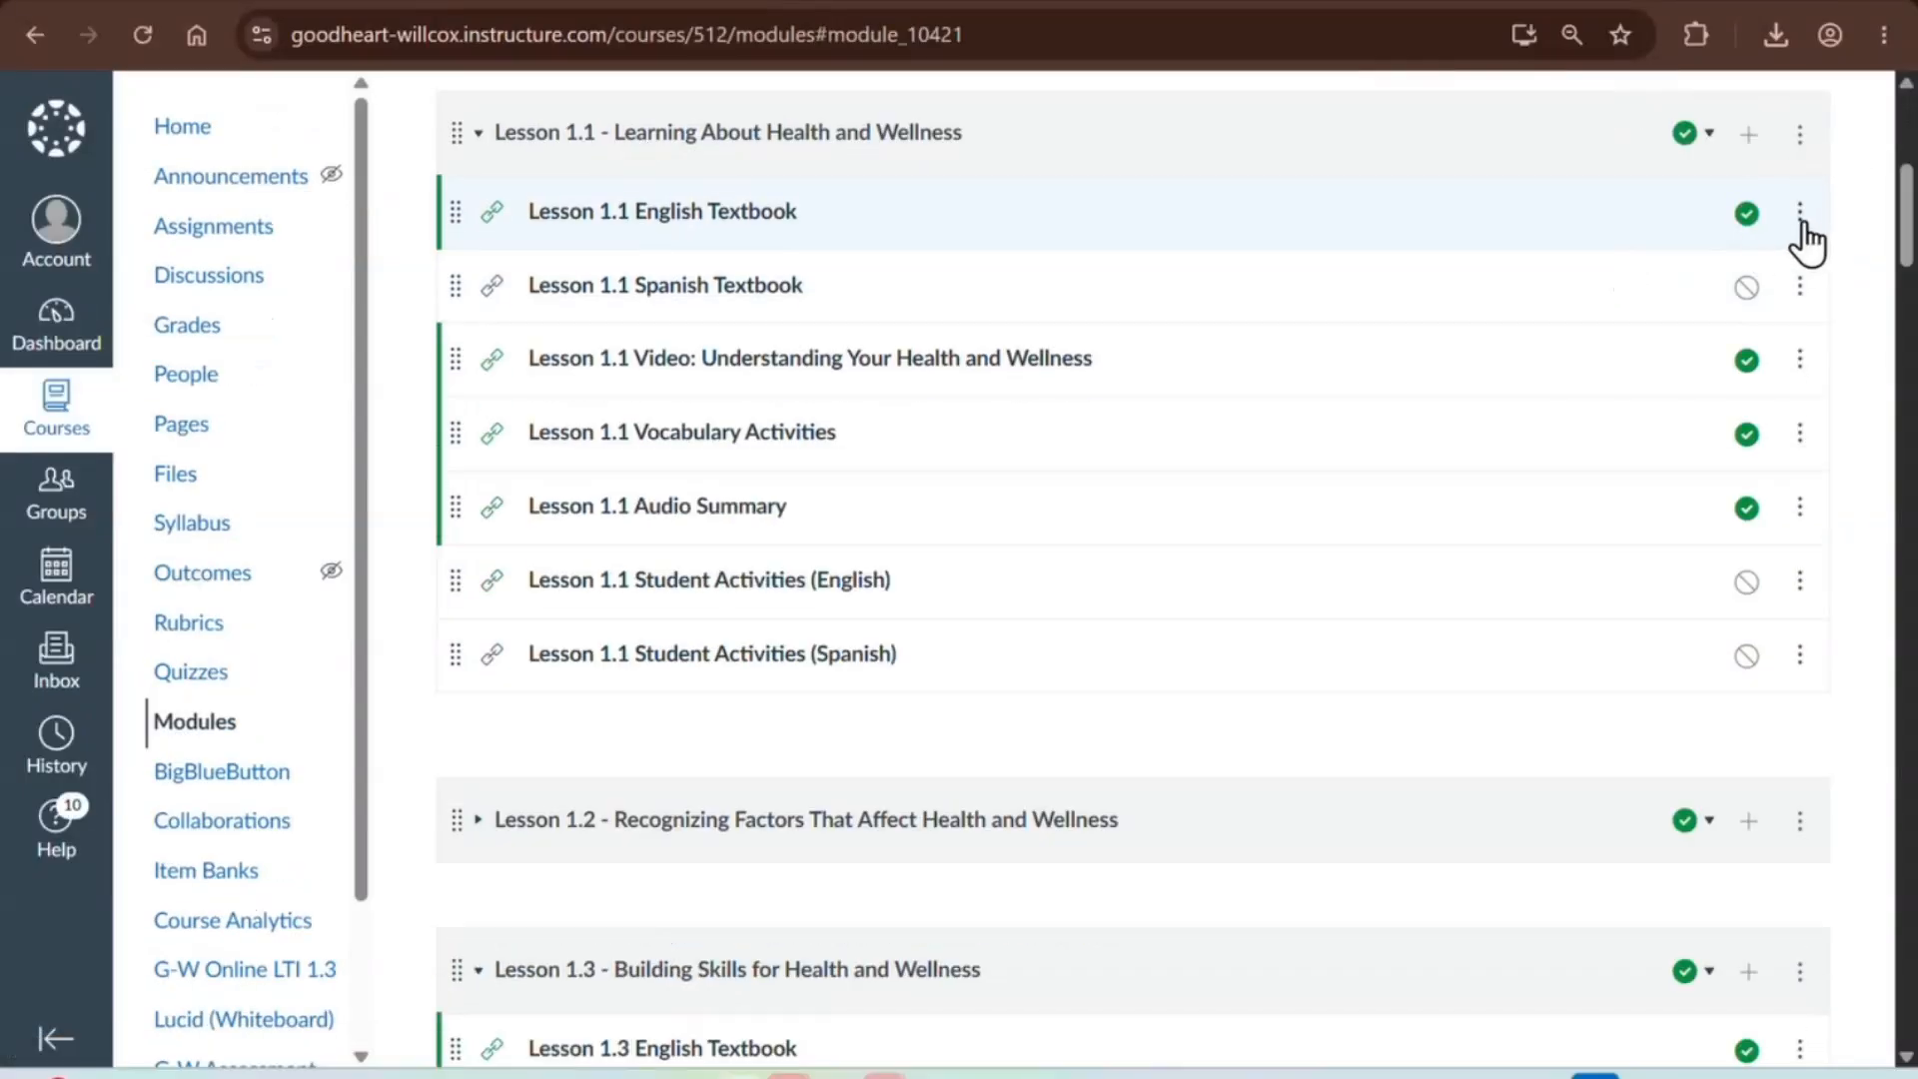
{"action": "left_click", "coordinate": [1801, 215]}
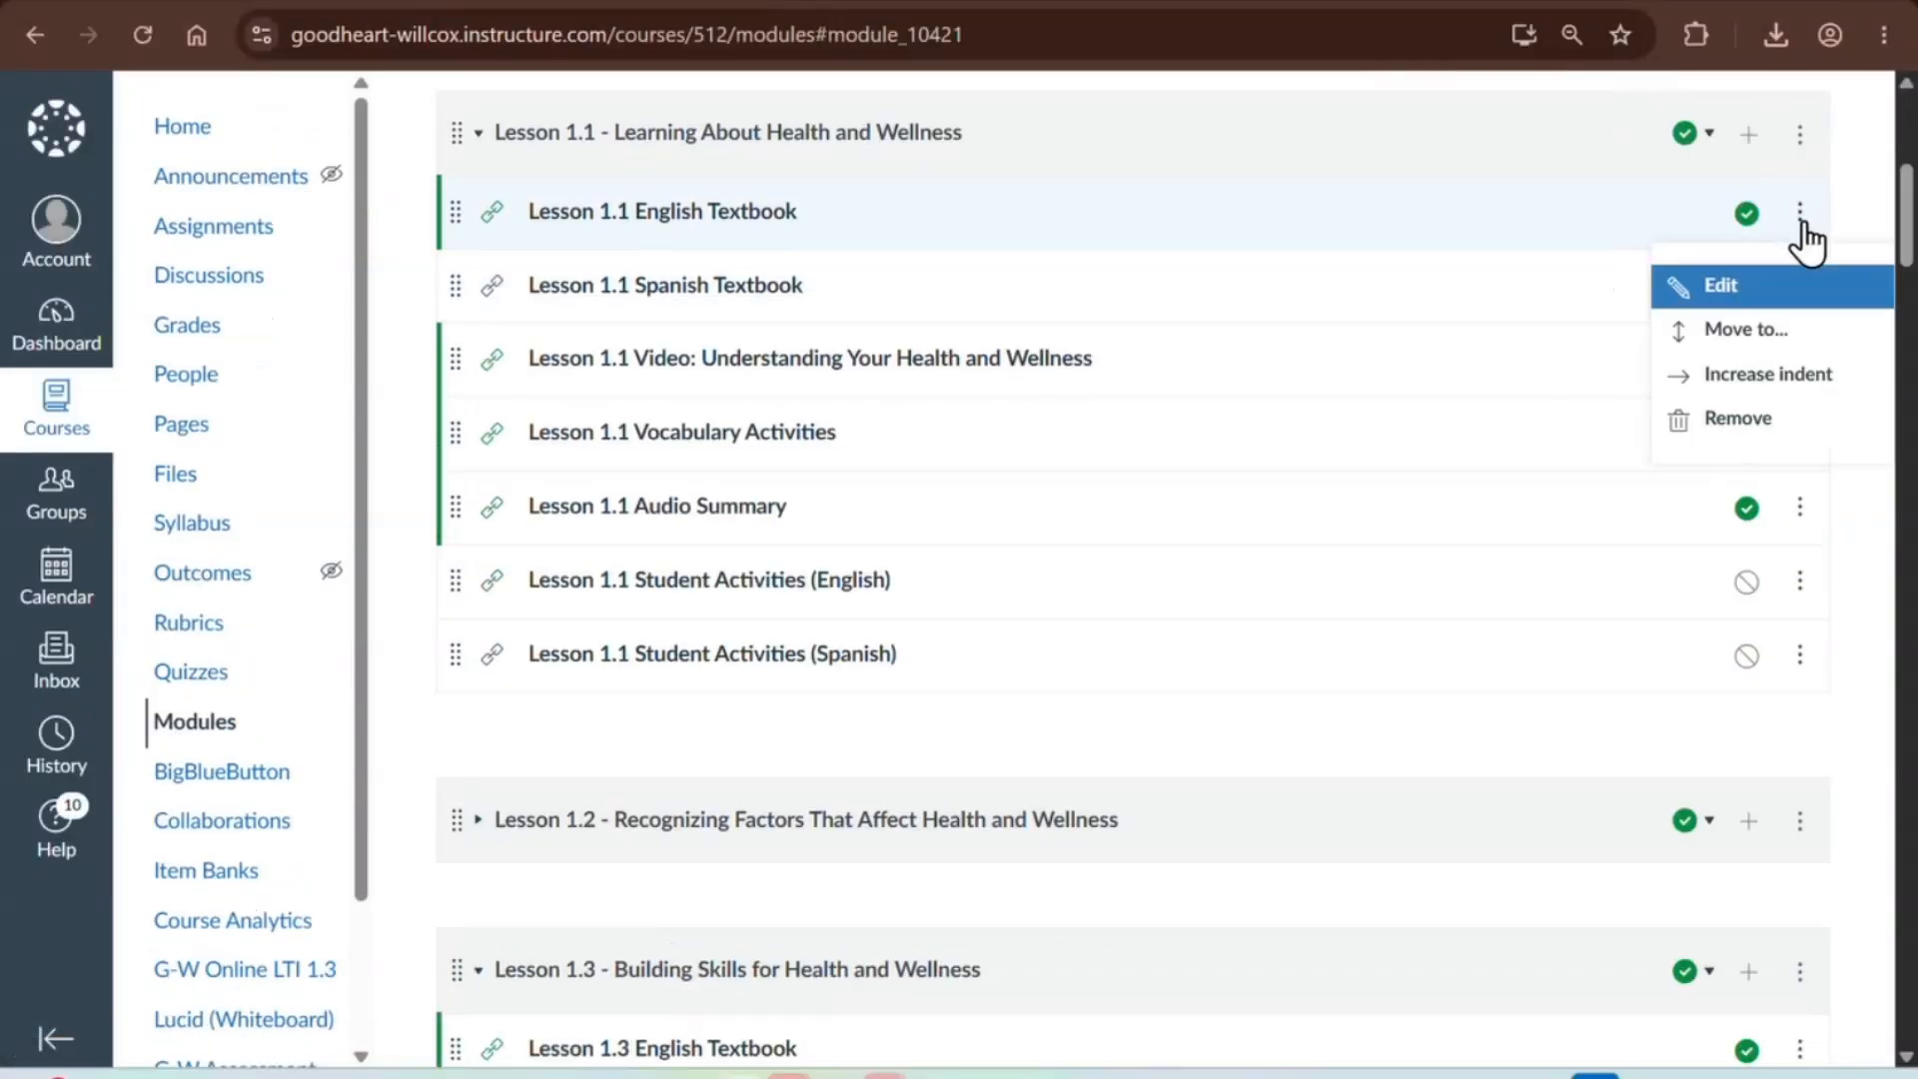
{"action": "left_click", "coordinate": [1751, 298]}
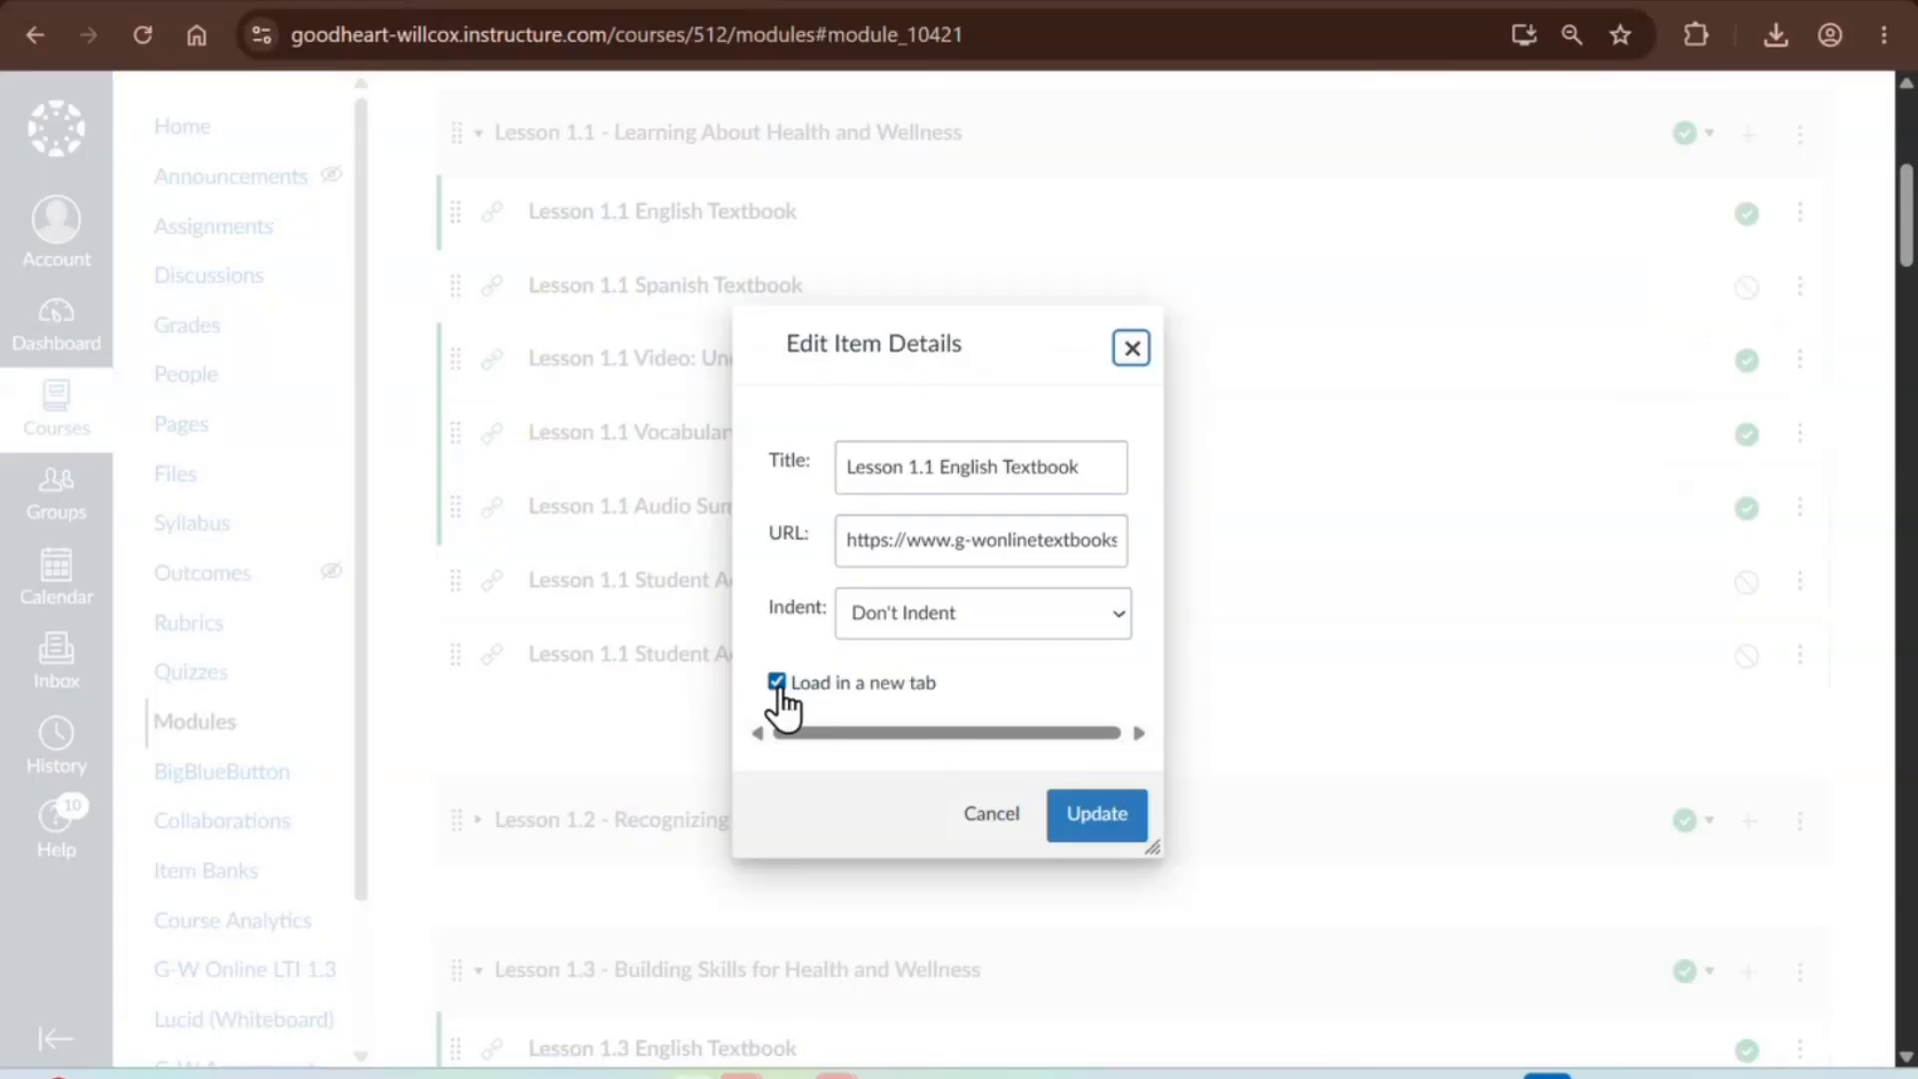
{"action": "left_click", "coordinate": [1124, 838]}
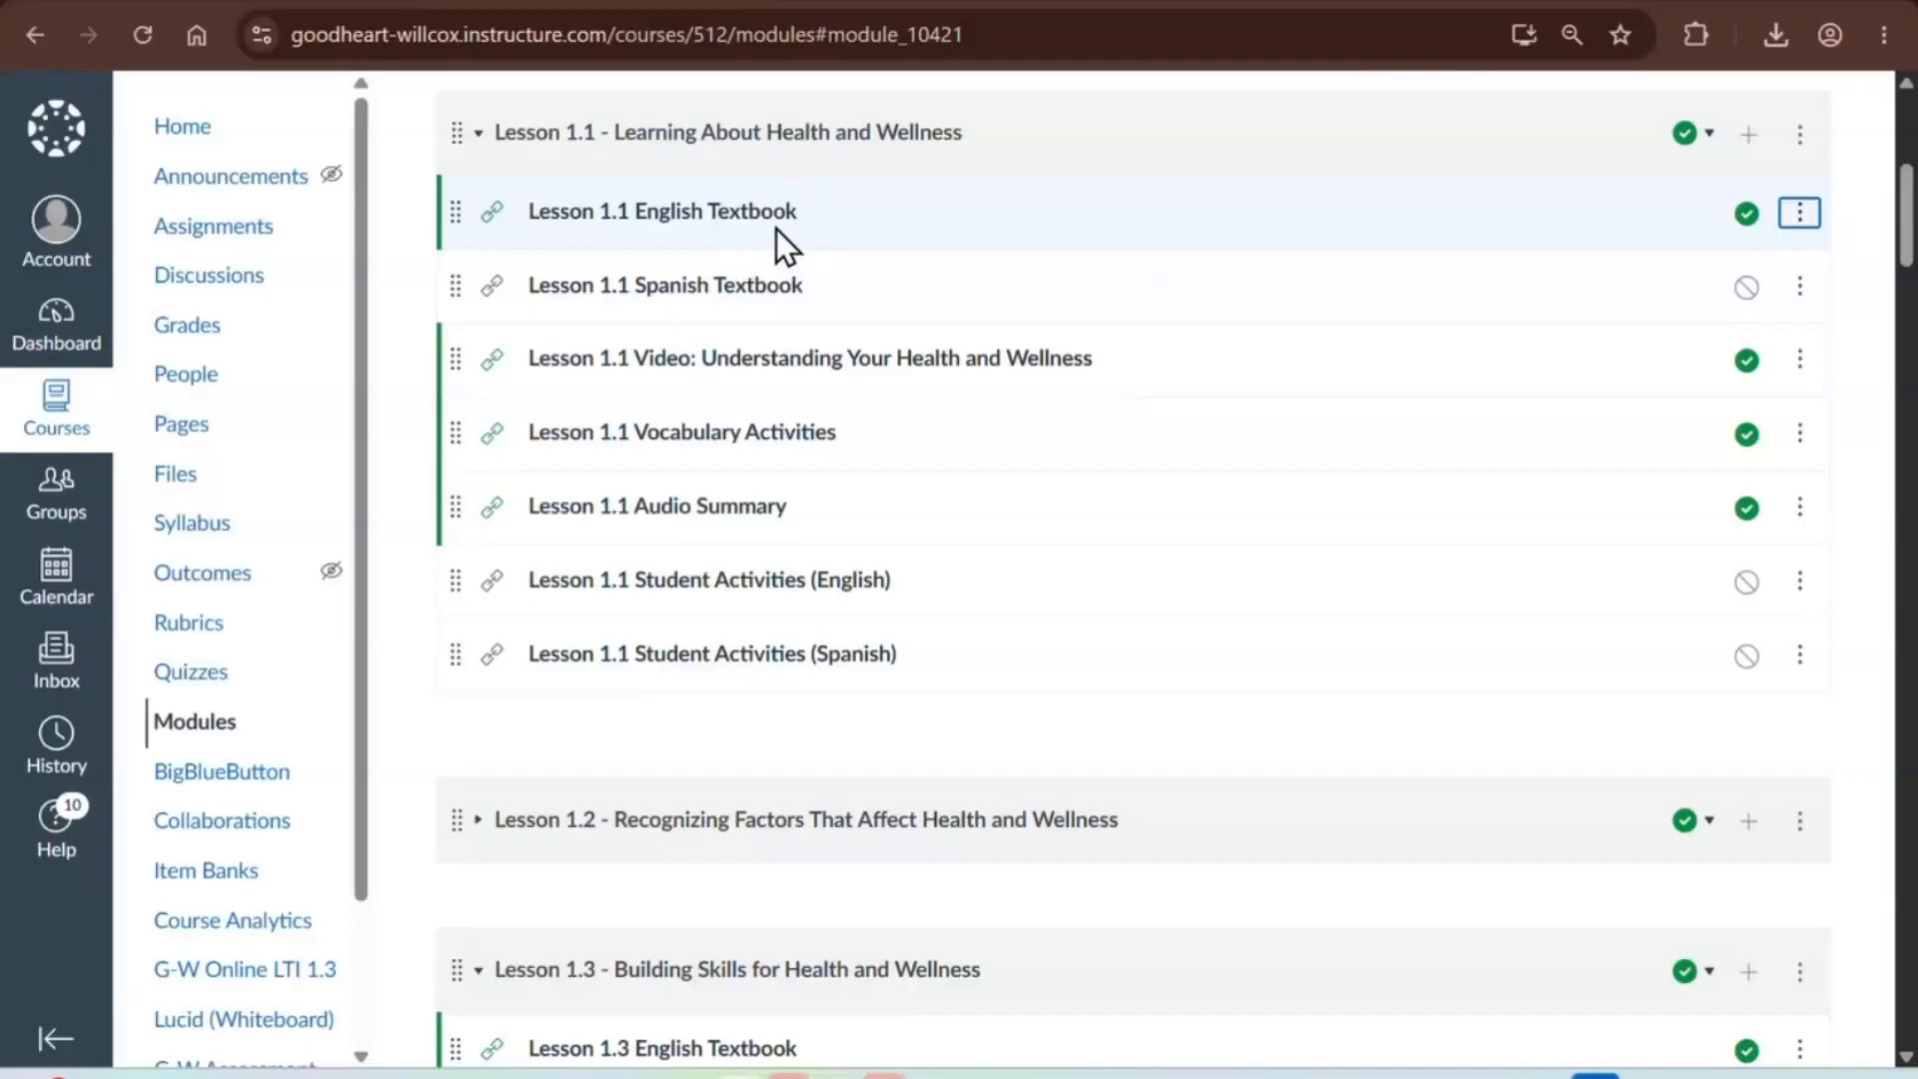
- Open the Lesson 1.1 Video: Understanding Your Health and Wellness item and find its Guided Worksheet
{"action": "left_click", "coordinate": [772, 360]}
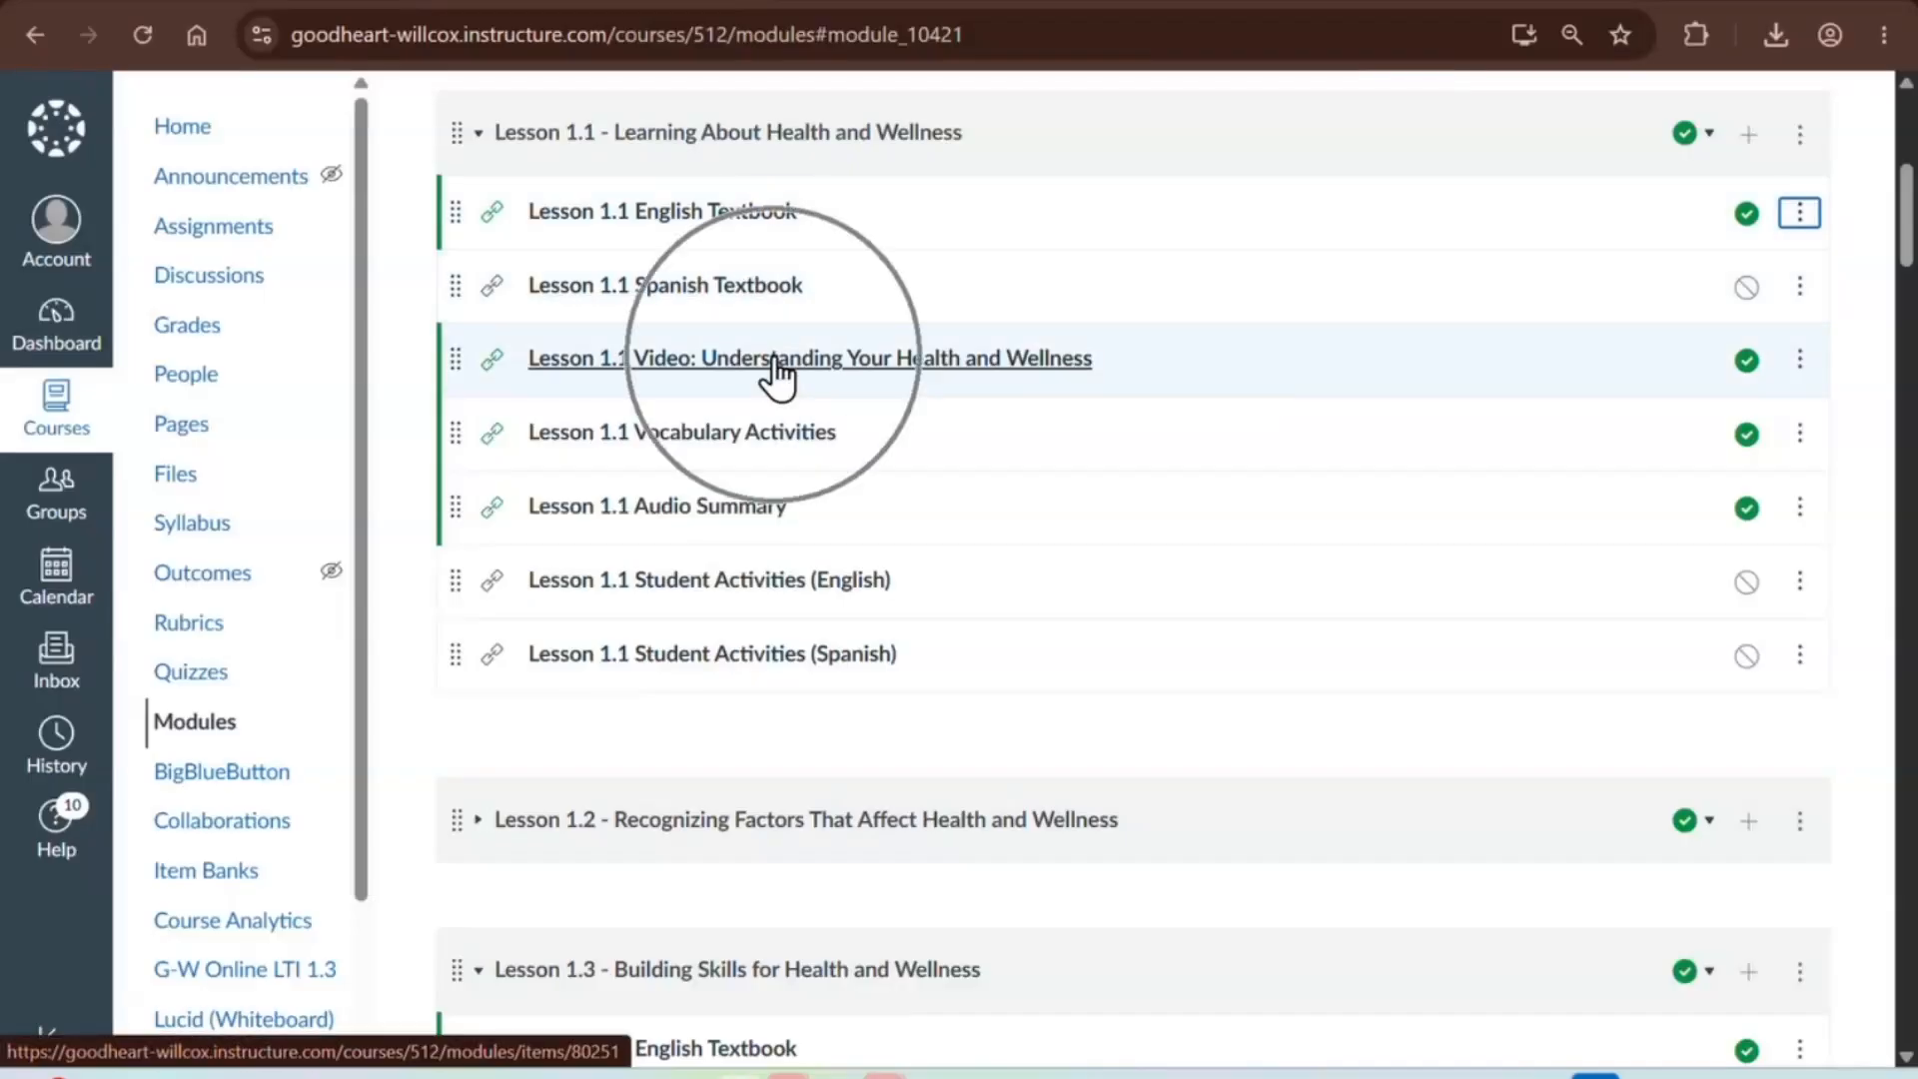
{"action": "key", "text": "ctrl"}
{"action": "key", "text": "ctrl"}
{"action": "key", "text": "ctrl"}
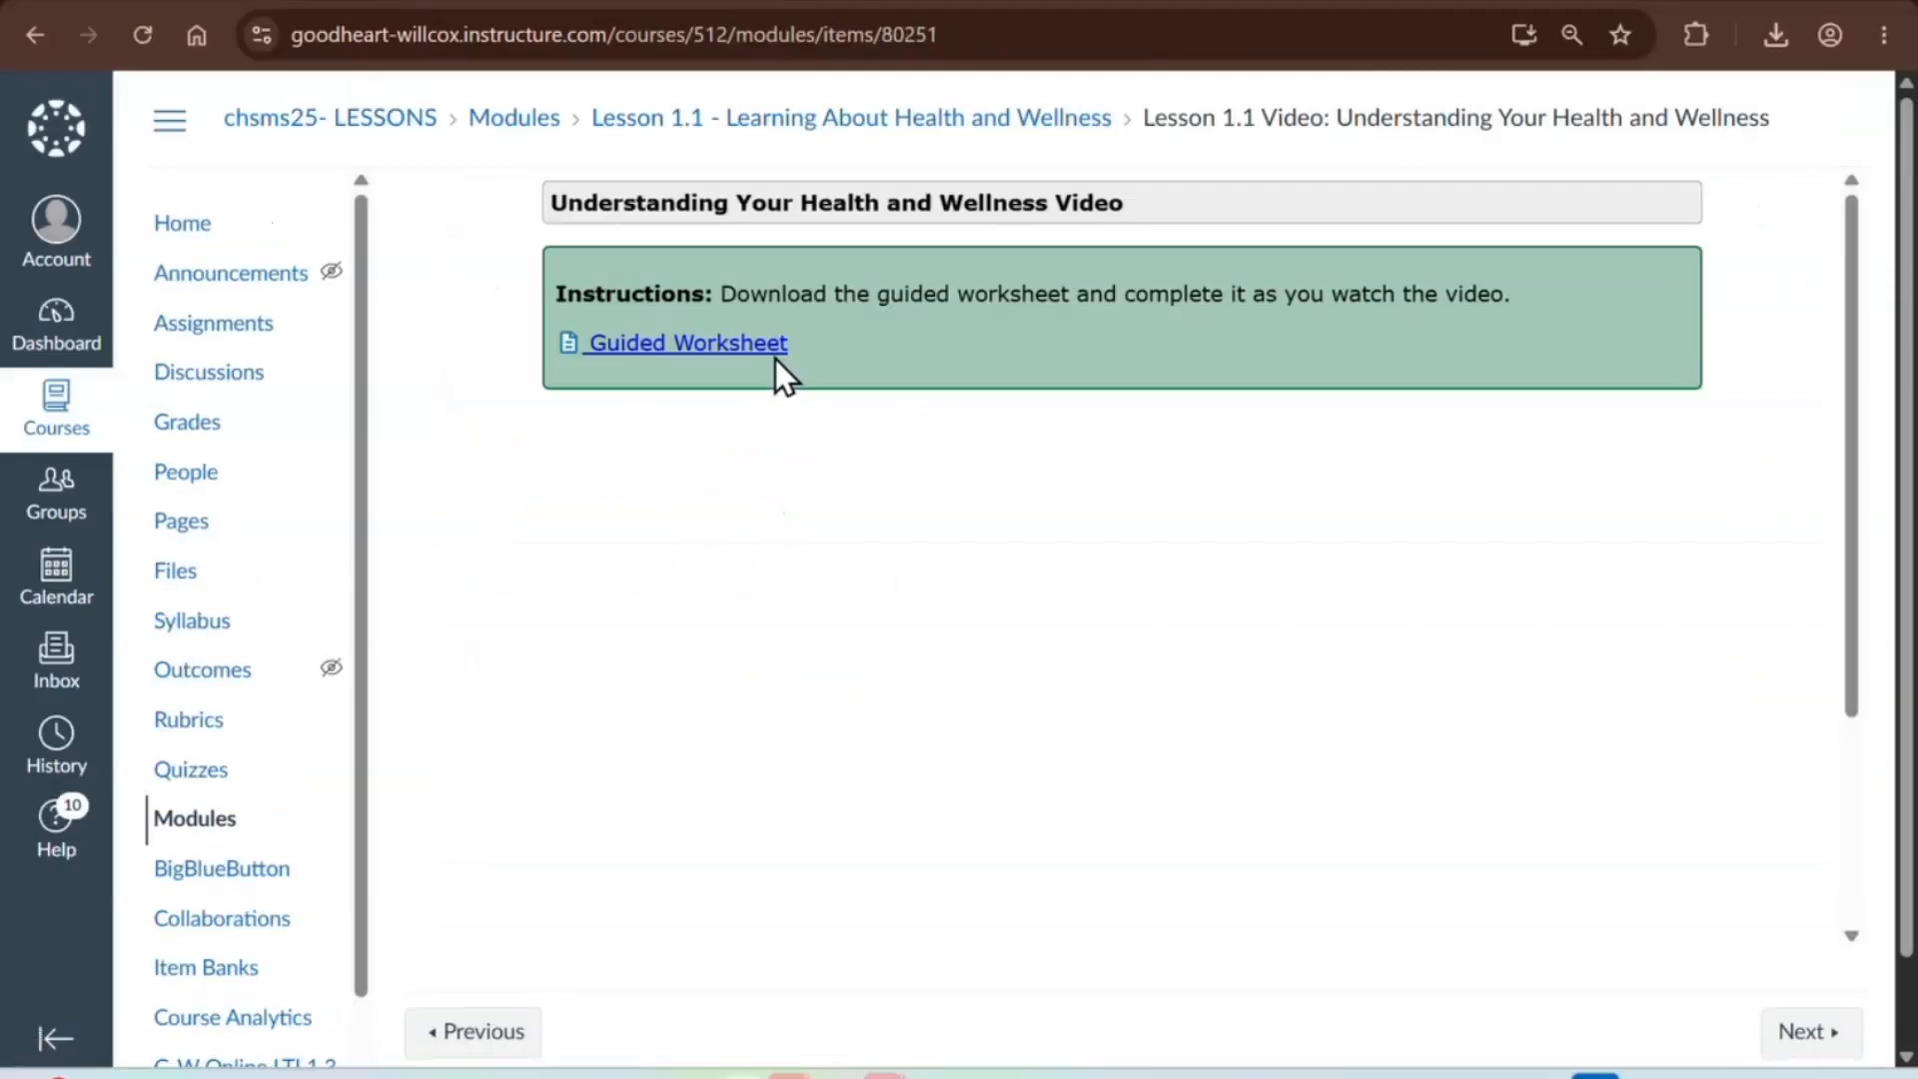
{"action": "key", "text": "ctrl"}
{"action": "key", "text": "ctrl"}
{"action": "key", "text": "ctrl"}
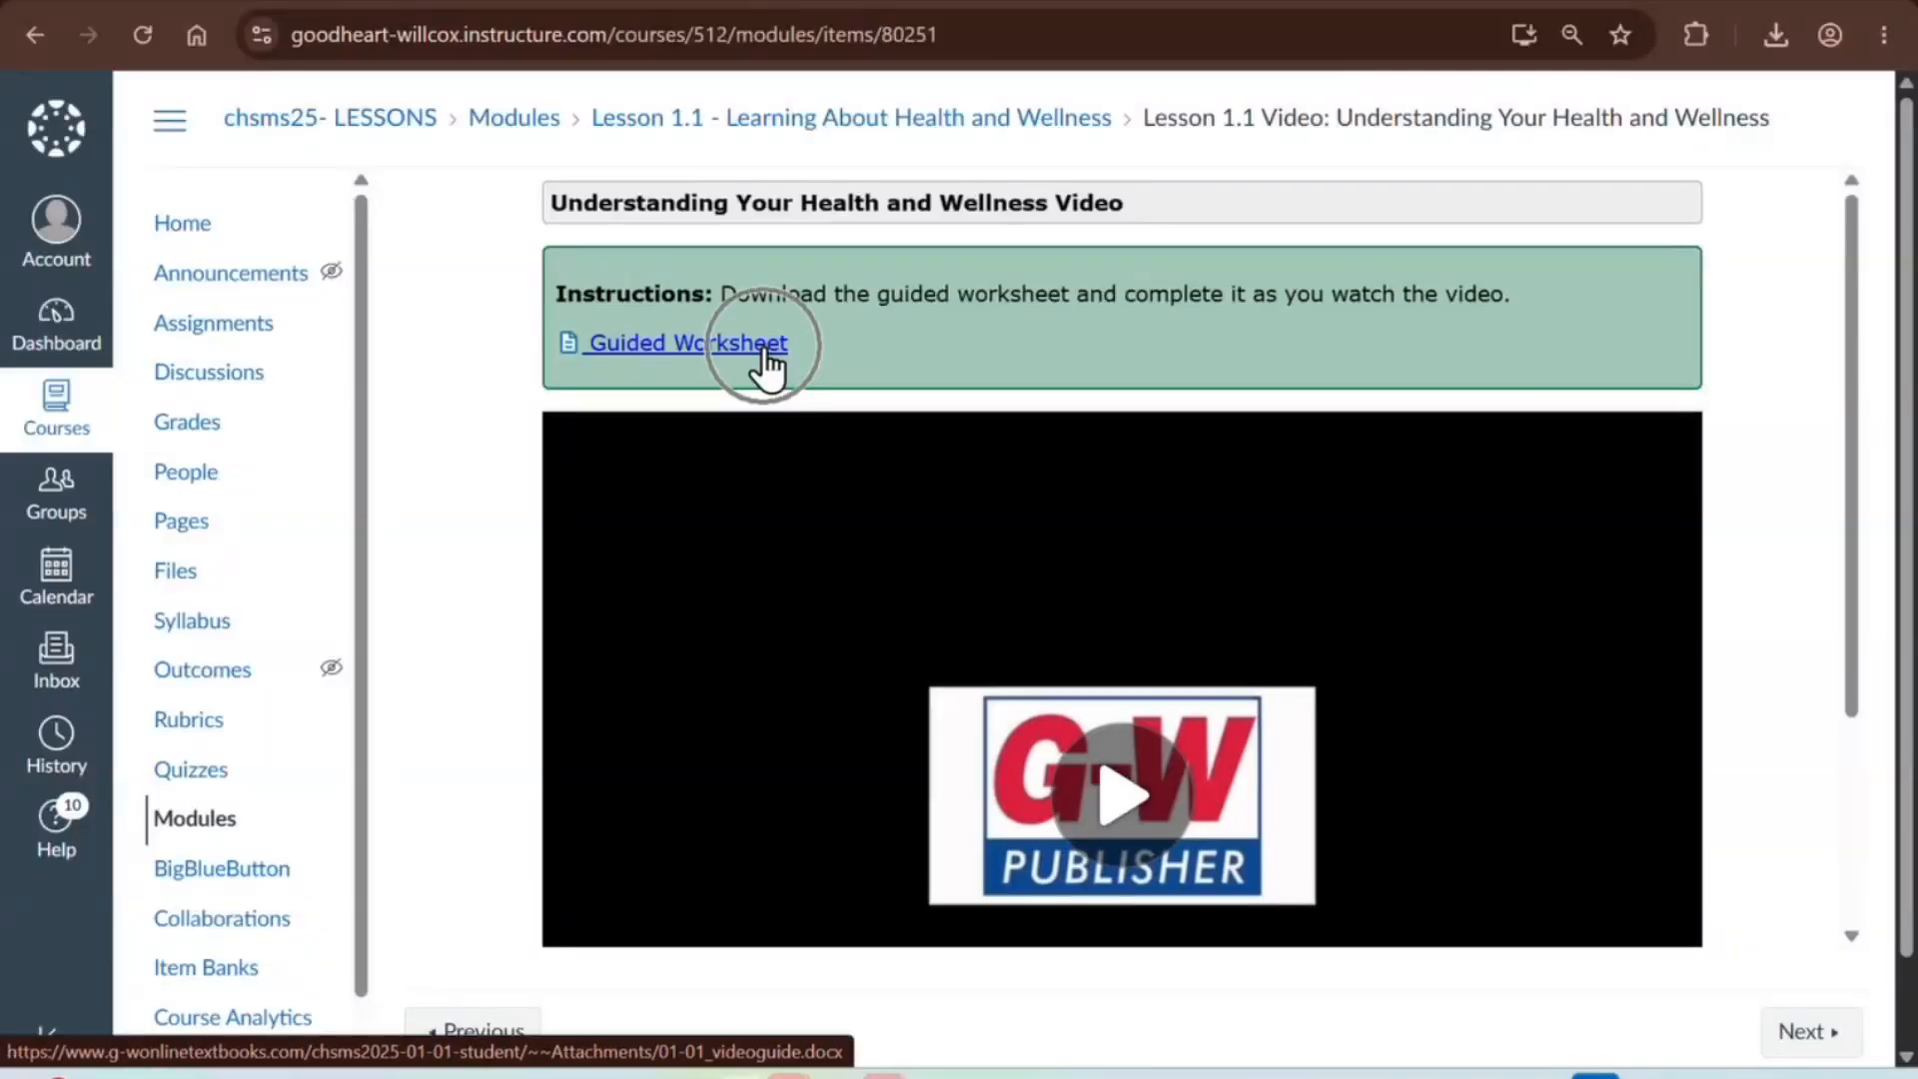
- Download the Guided Worksheet that accompanies the Lesson 1.1 video, and bring the video player fully into view
{"action": "scroll", "coordinate": [740, 344], "scroll_direction": "down", "scroll_amount": 1}
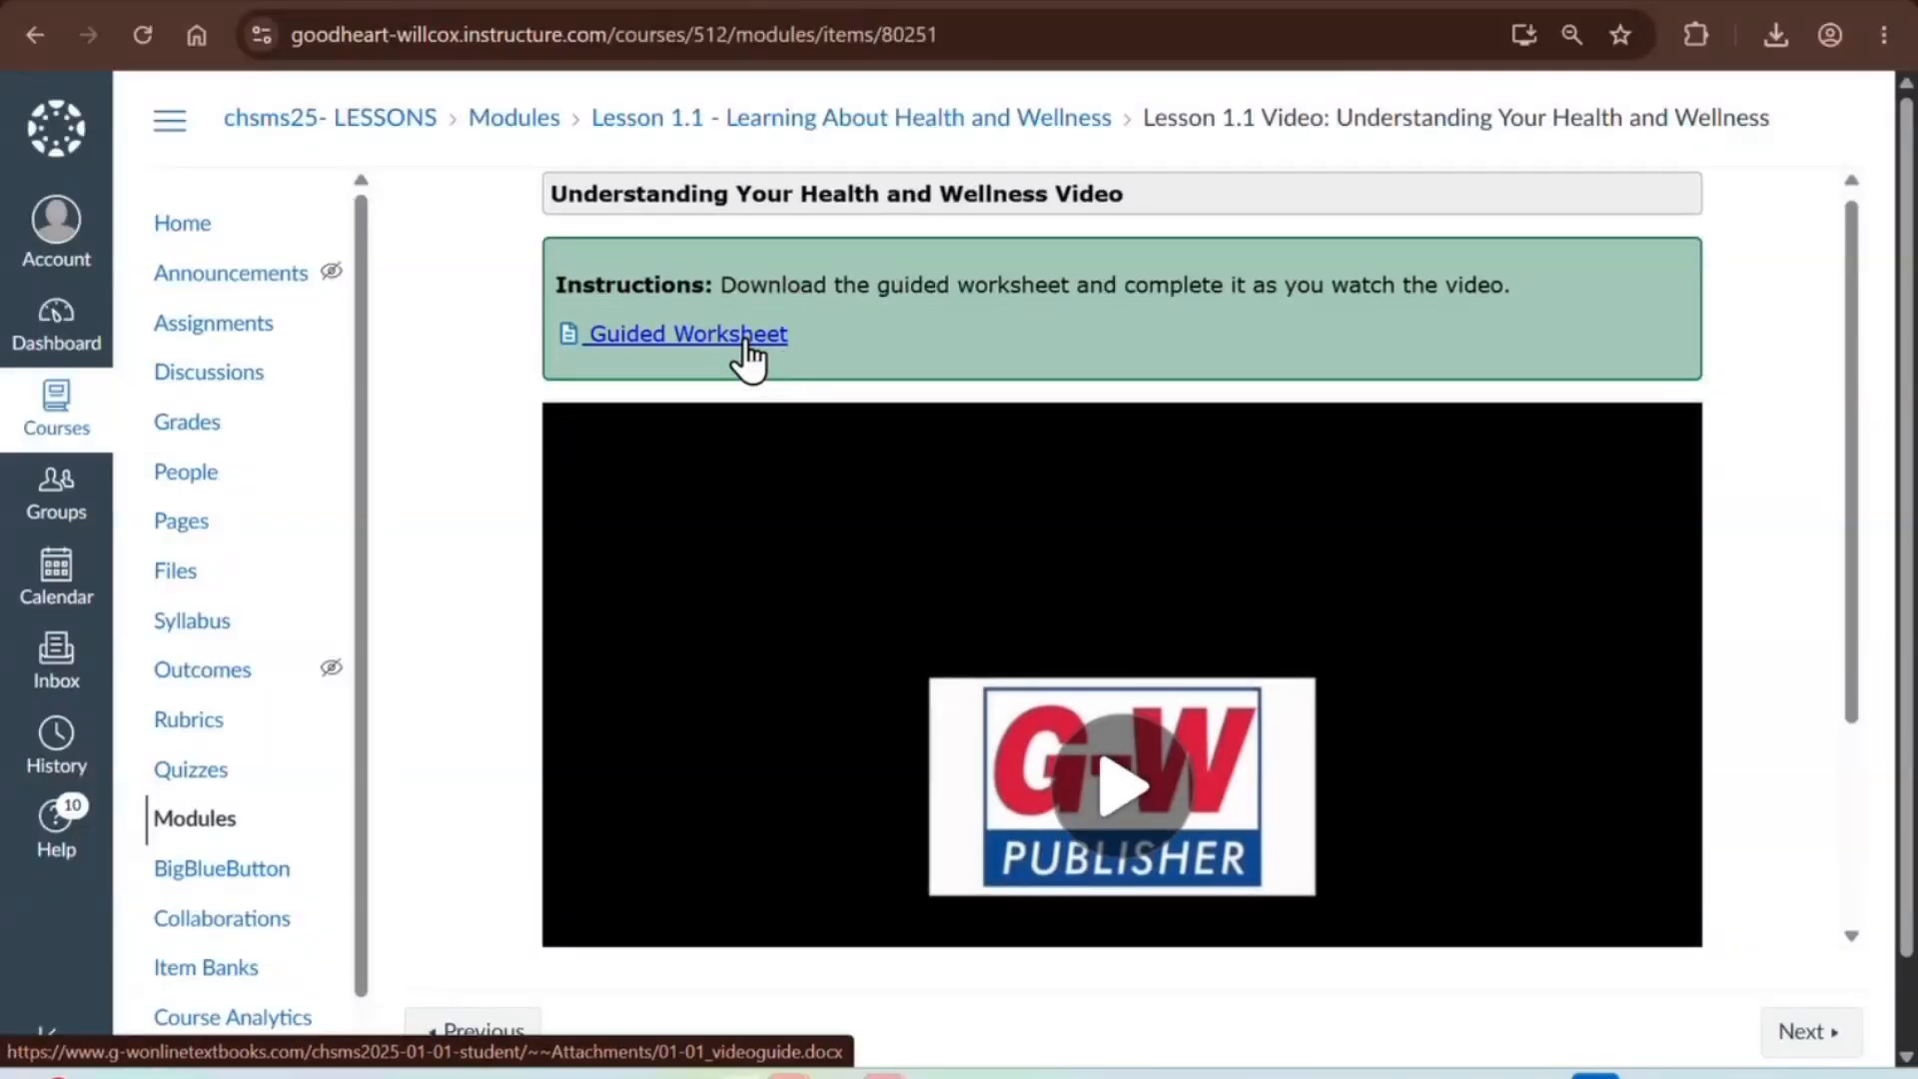
{"action": "left_click", "coordinate": [740, 340]}
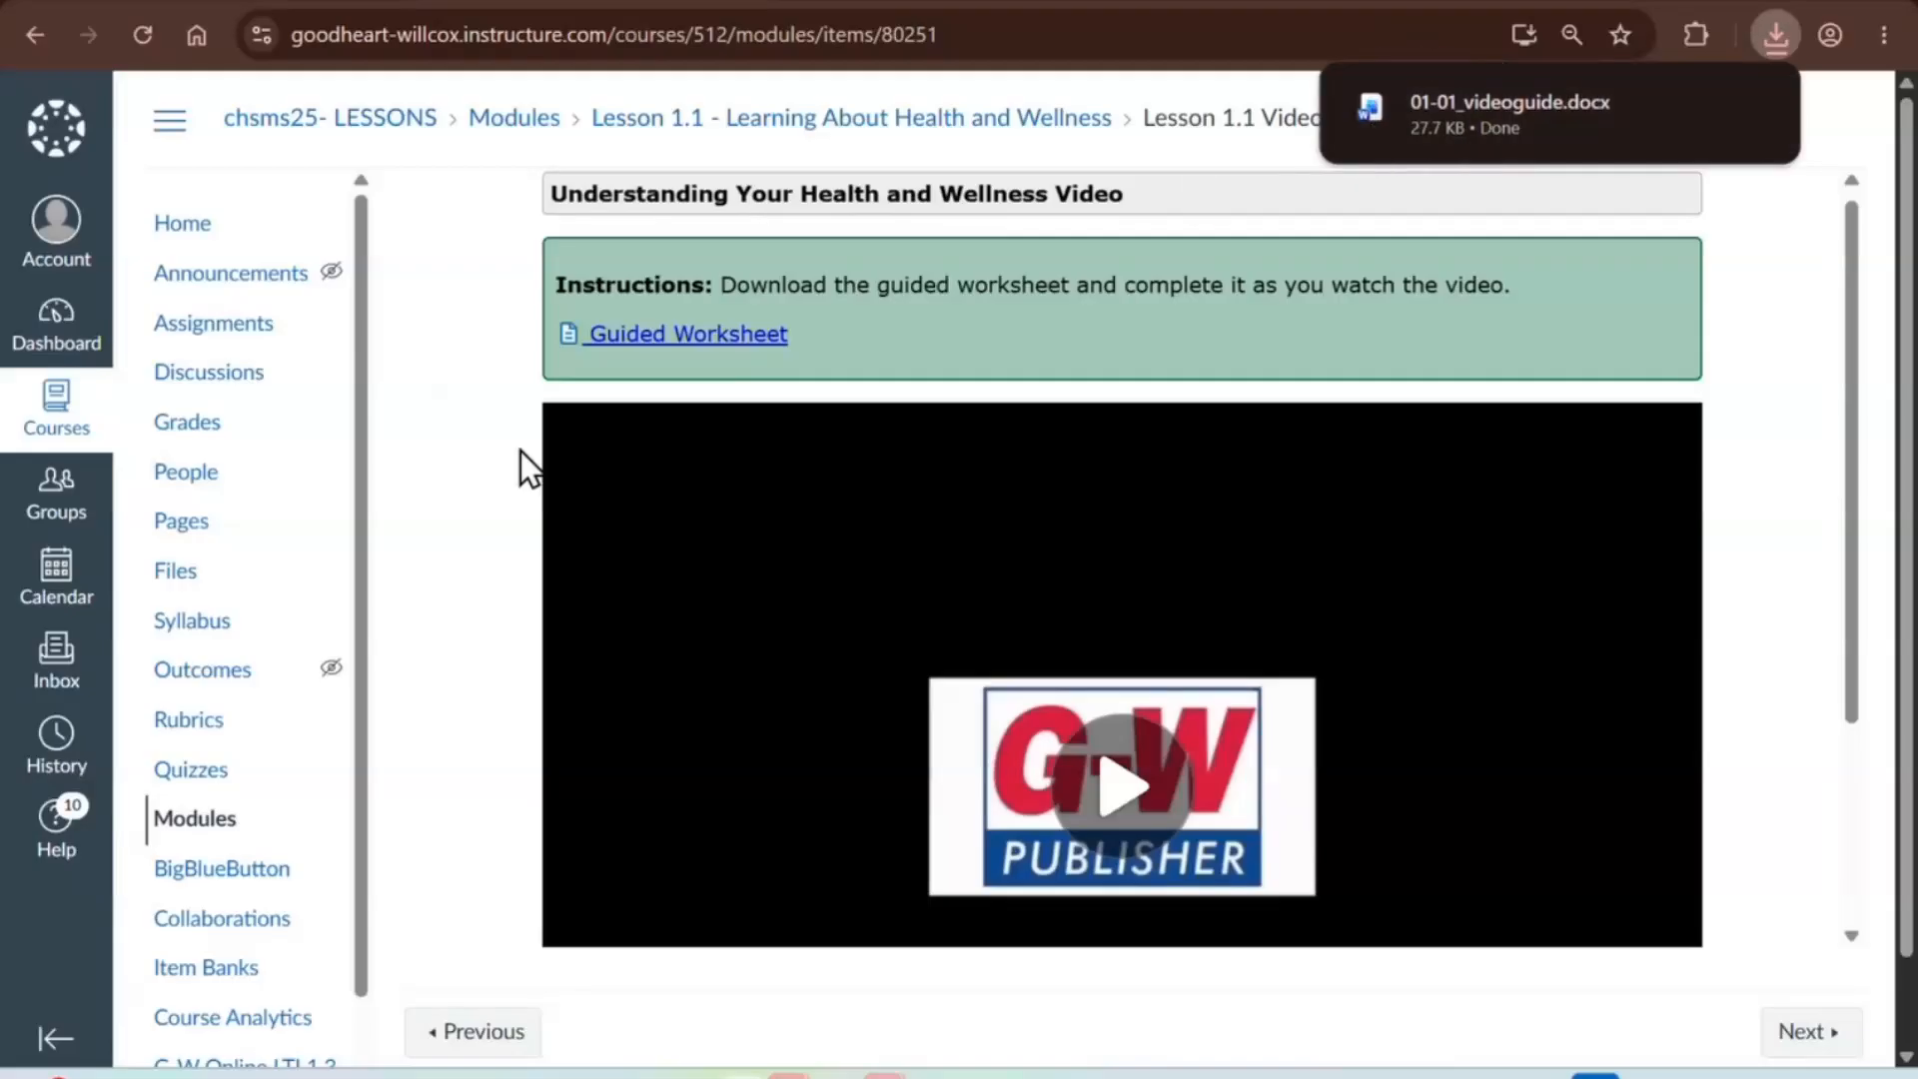
{"action": "scroll", "coordinate": [519, 452], "scroll_direction": "down", "scroll_amount": 1}
{"action": "scroll", "coordinate": [519, 452], "scroll_direction": "down", "scroll_amount": 1}
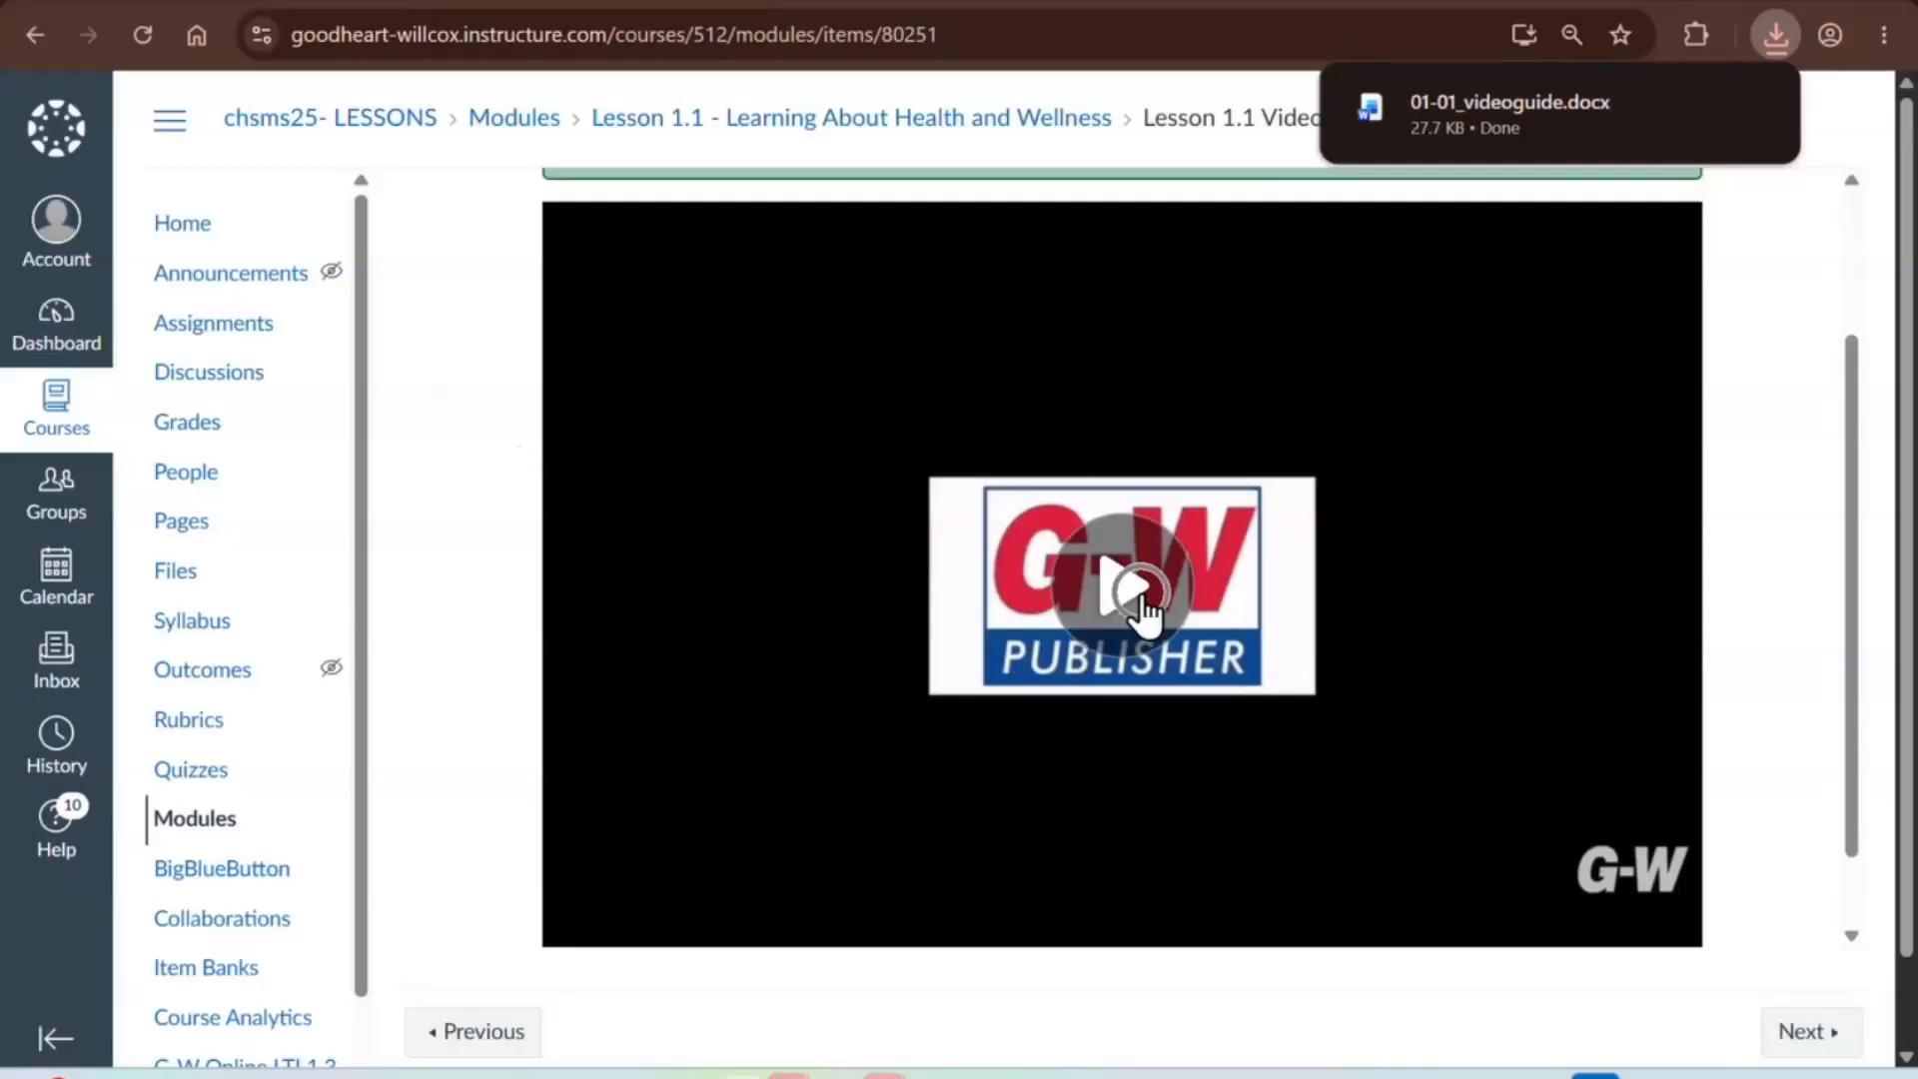
- View the transcript of the Lesson 1.1 video, and open the Vocabulary Activities item from the Lesson 1.1 module
{"action": "scroll", "coordinate": [1139, 614], "scroll_direction": "down", "scroll_amount": 1}
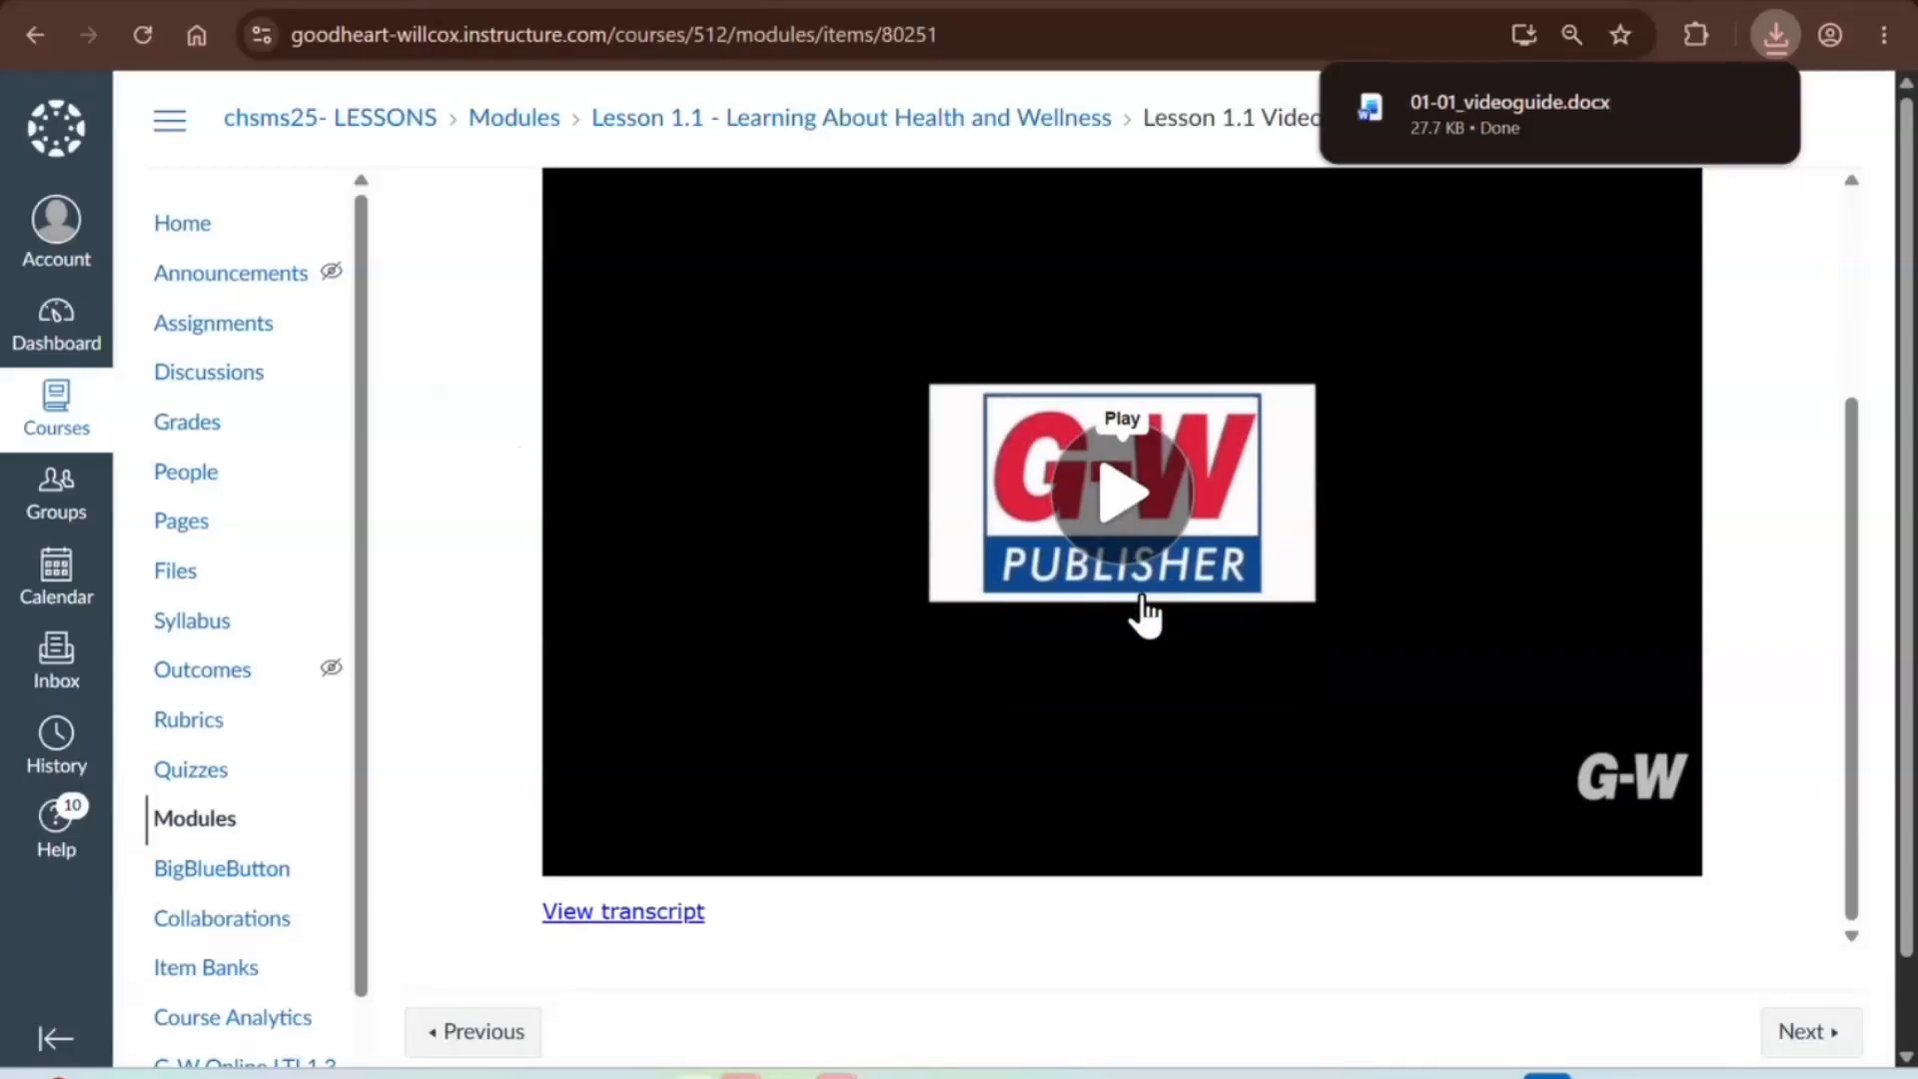
{"action": "left_click", "coordinate": [627, 925]}
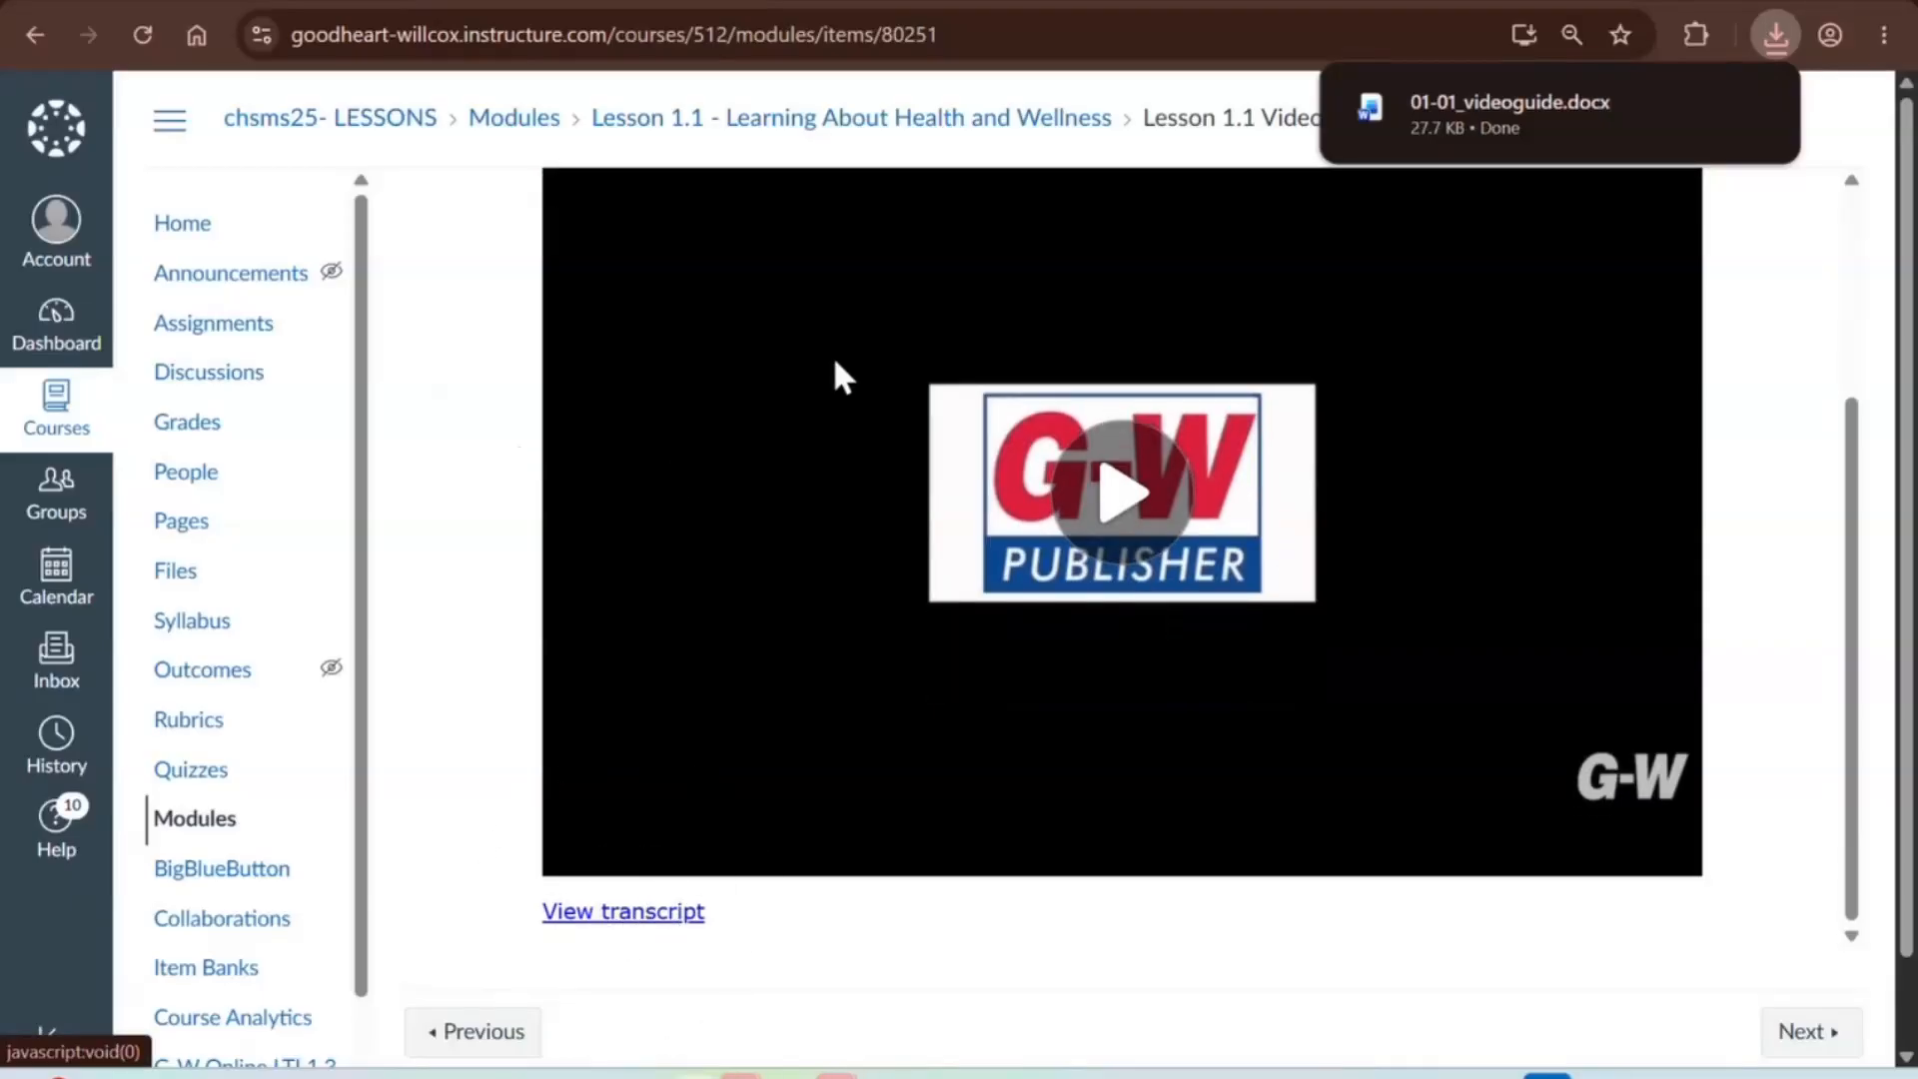
{"action": "left_click", "coordinate": [819, 130]}
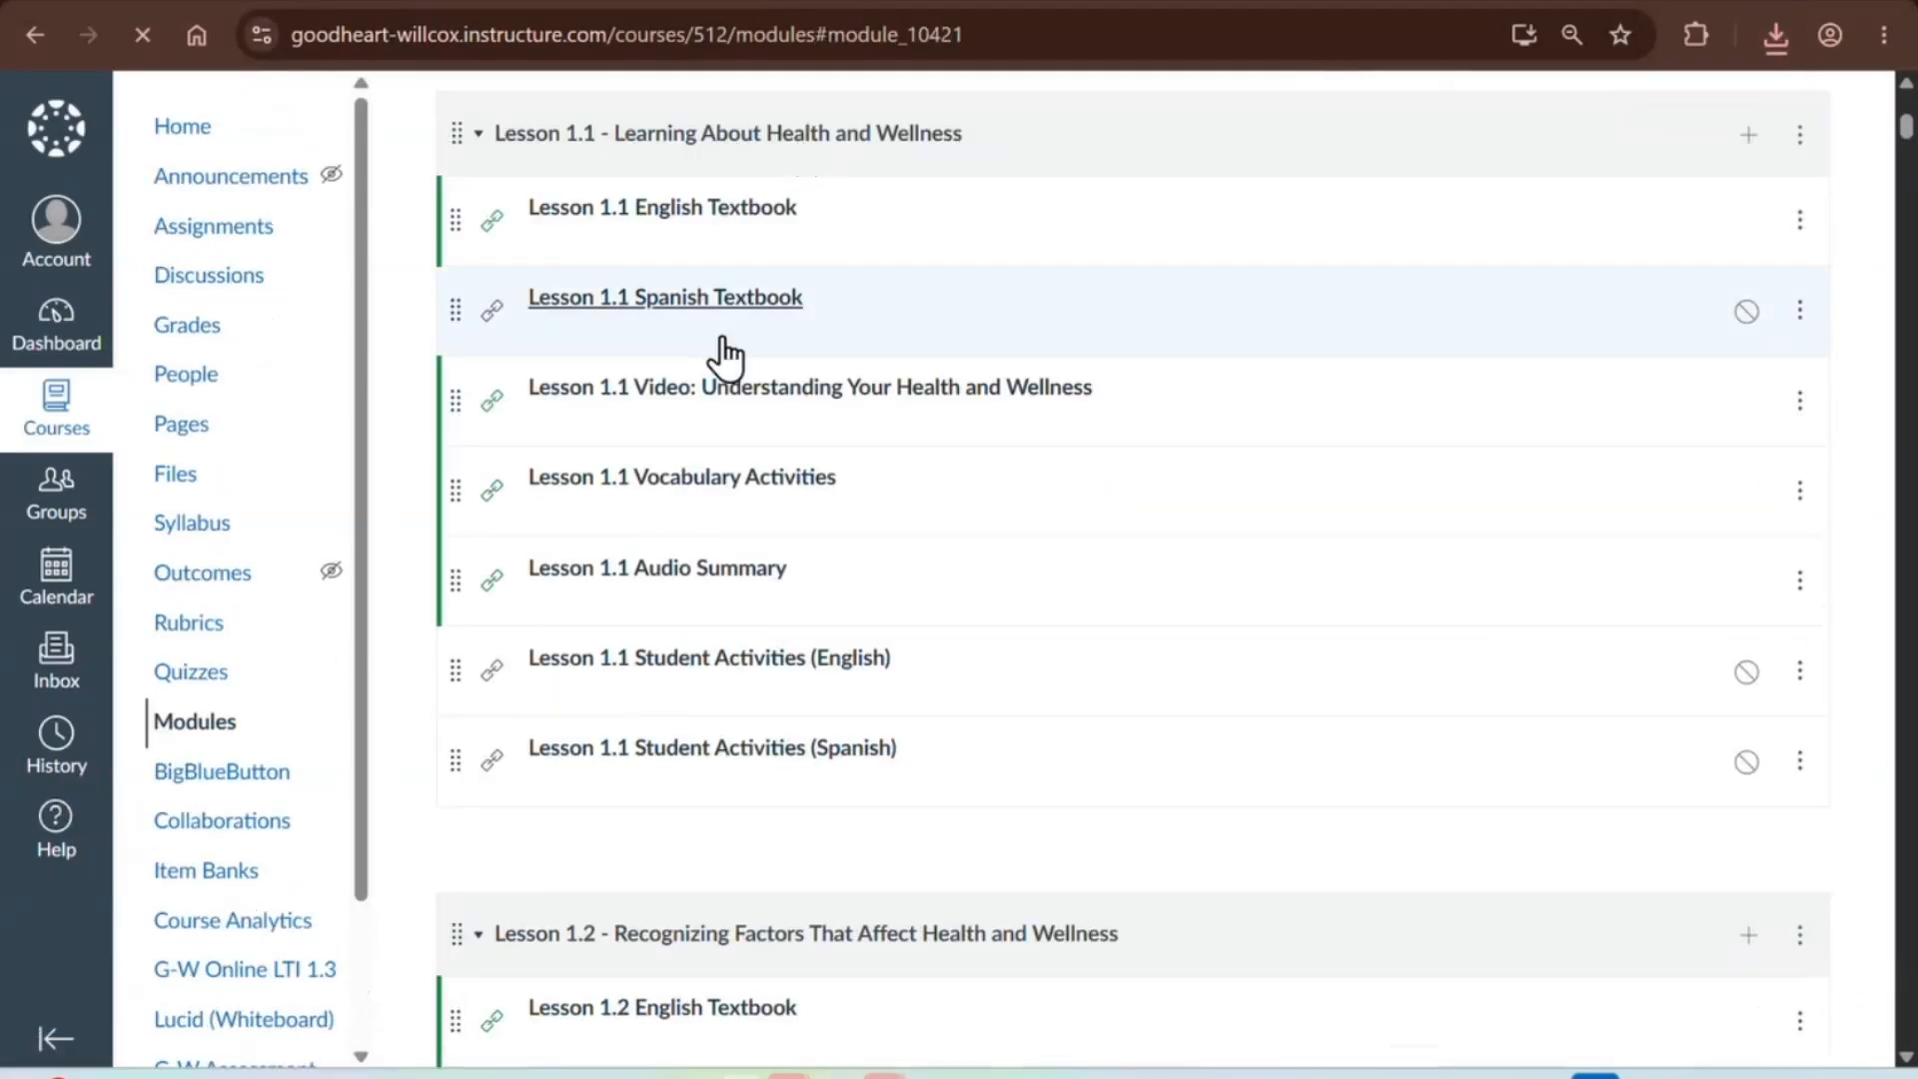
{"action": "left_click", "coordinate": [718, 440]}
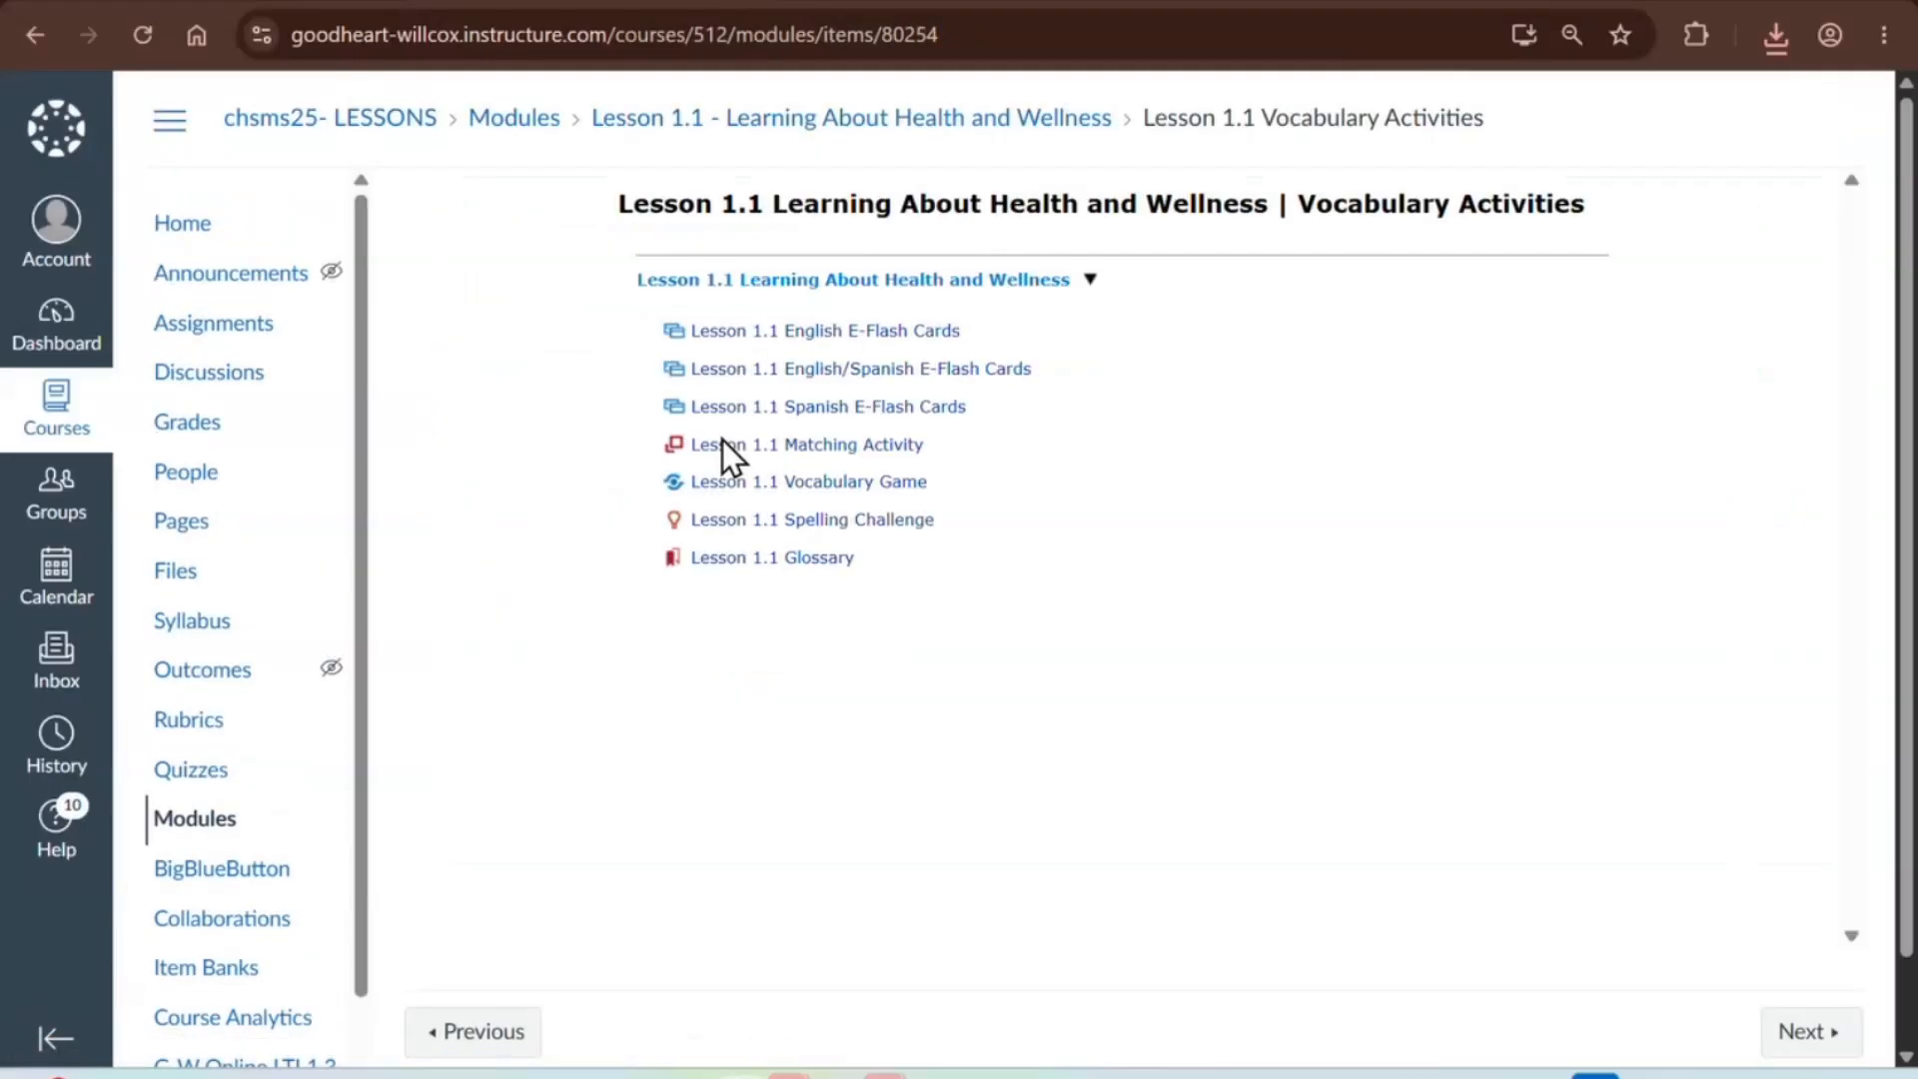
- Open the Lesson 1.1 English E-Flash Cards, flip the first card to its definition, and advance to the second card
{"action": "left_click", "coordinate": [799, 339]}
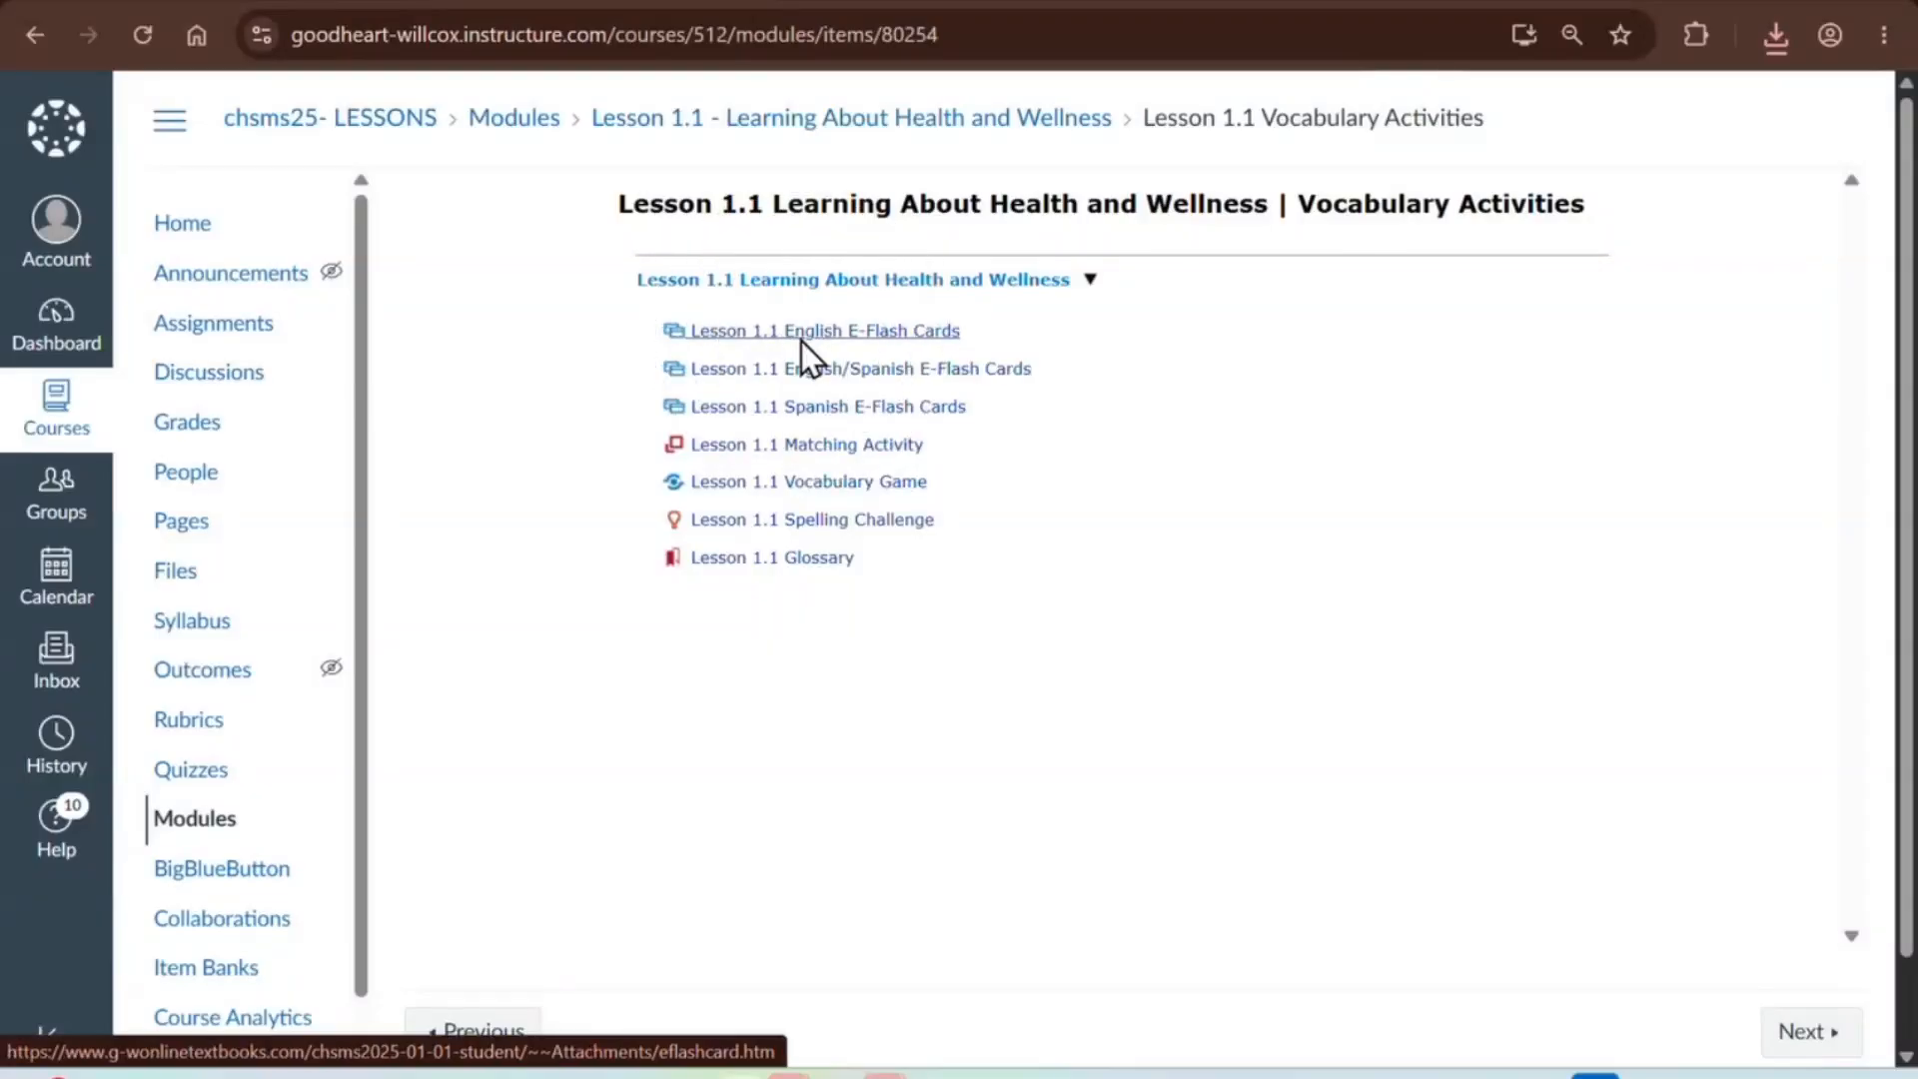
{"action": "left_click", "coordinate": [974, 372]}
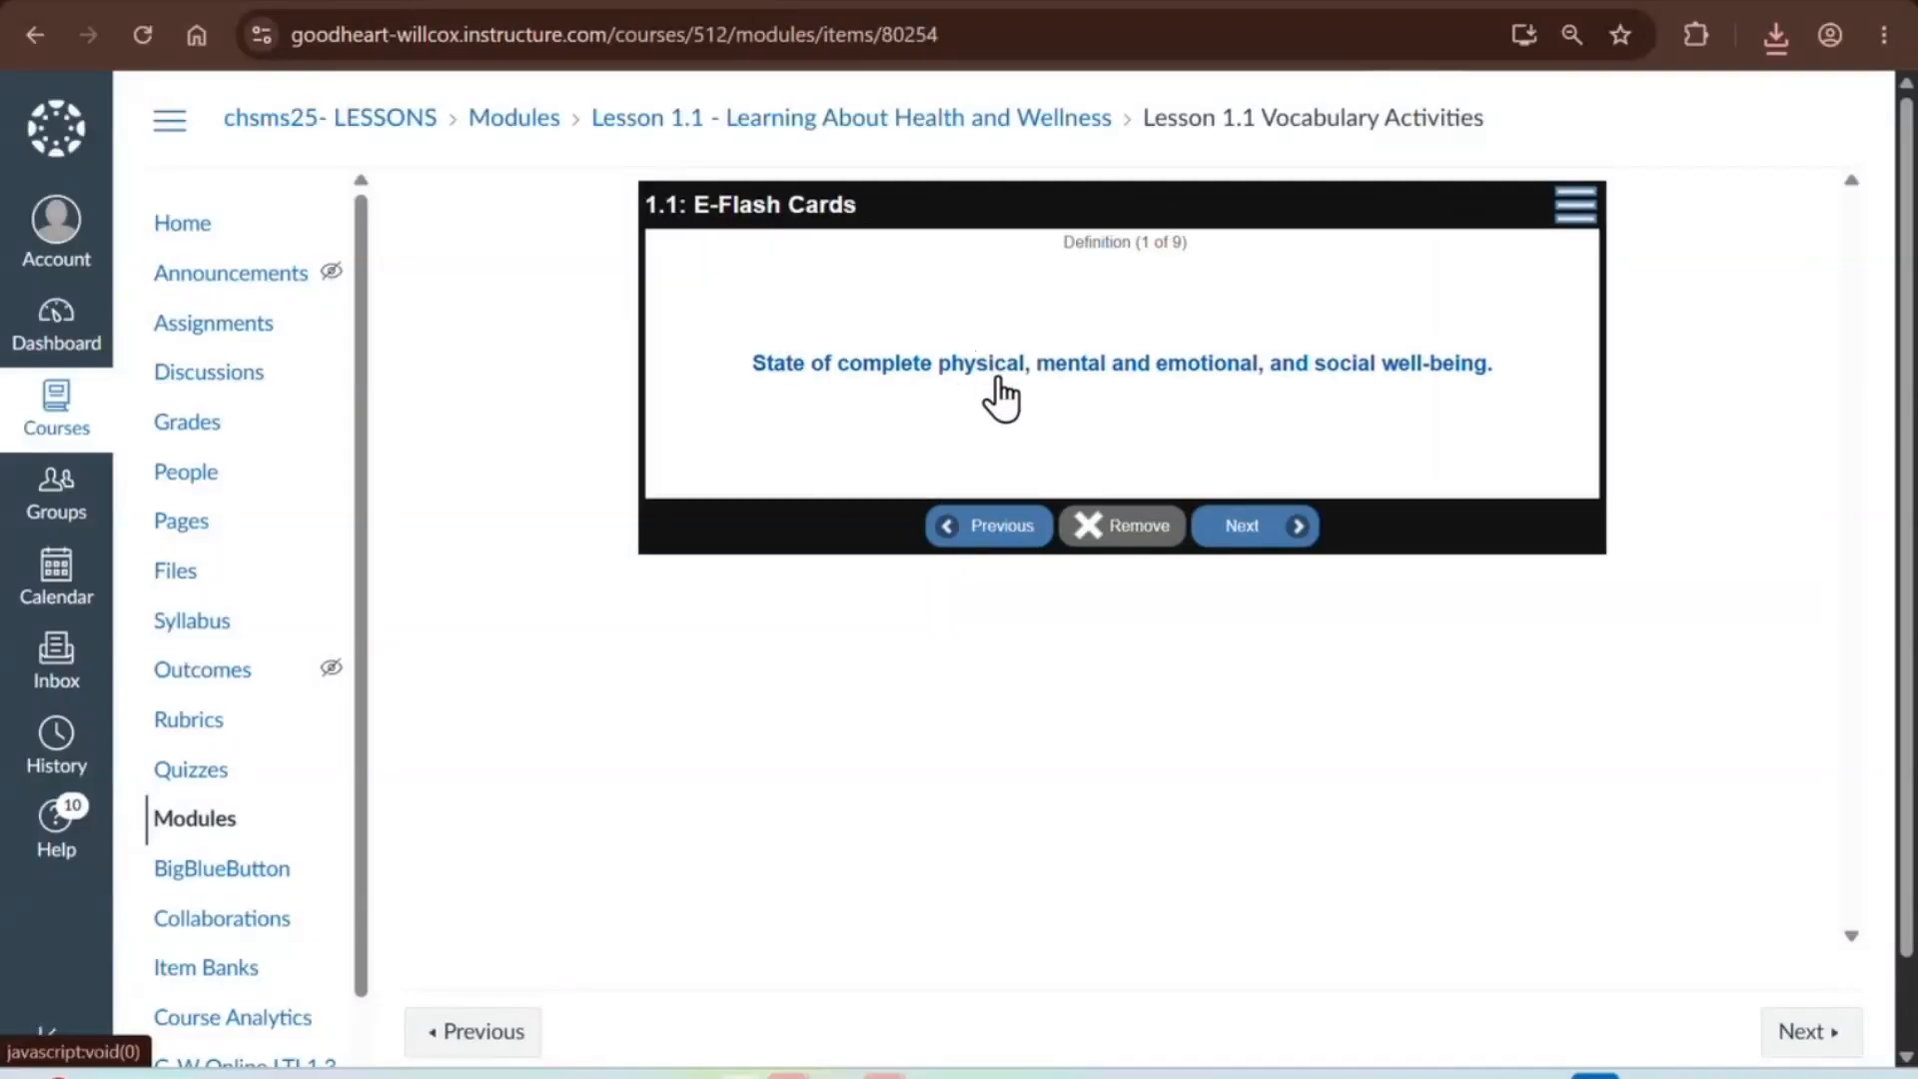
{"action": "left_click", "coordinate": [1110, 529]}
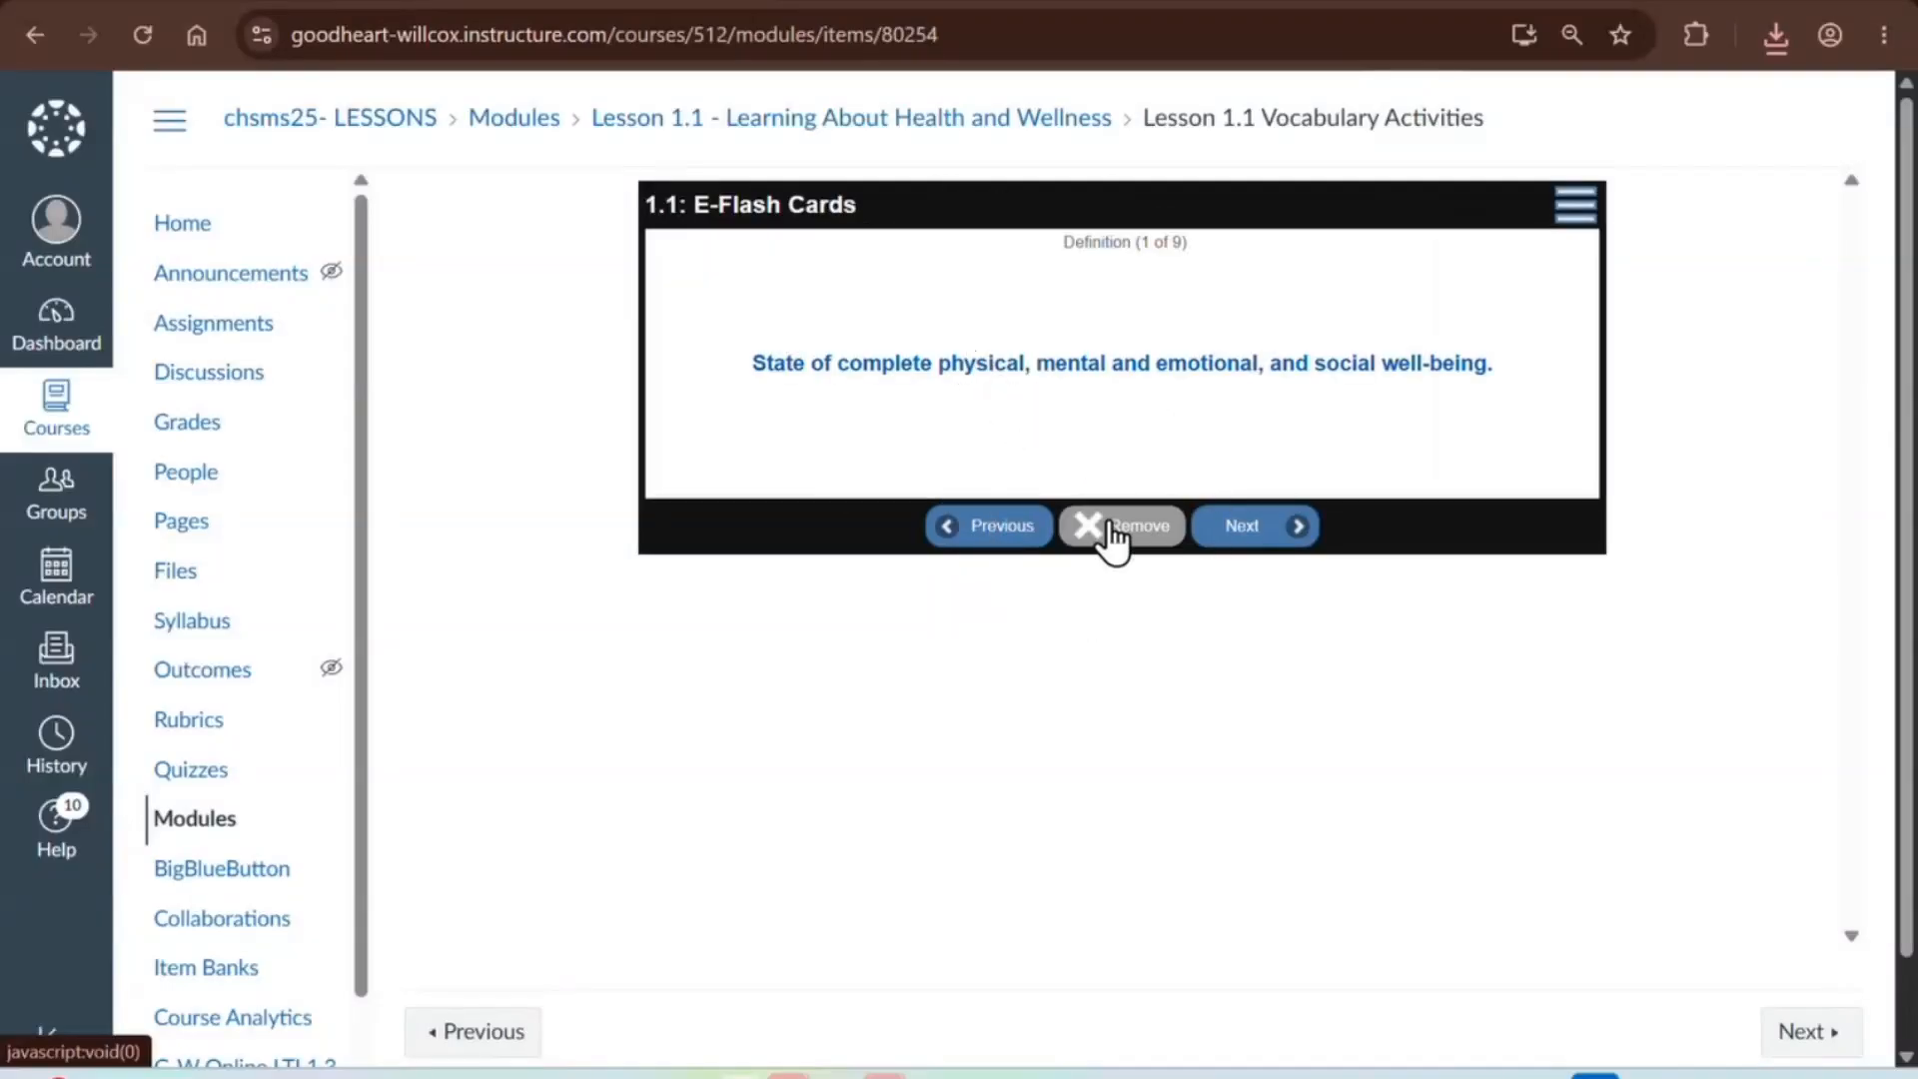
{"action": "key", "text": "ctrl"}
{"action": "key", "text": "ctrl"}
{"action": "key", "text": "ctrl"}
{"action": "key", "text": "ctrl"}
{"action": "left_click", "coordinate": [1231, 545]}
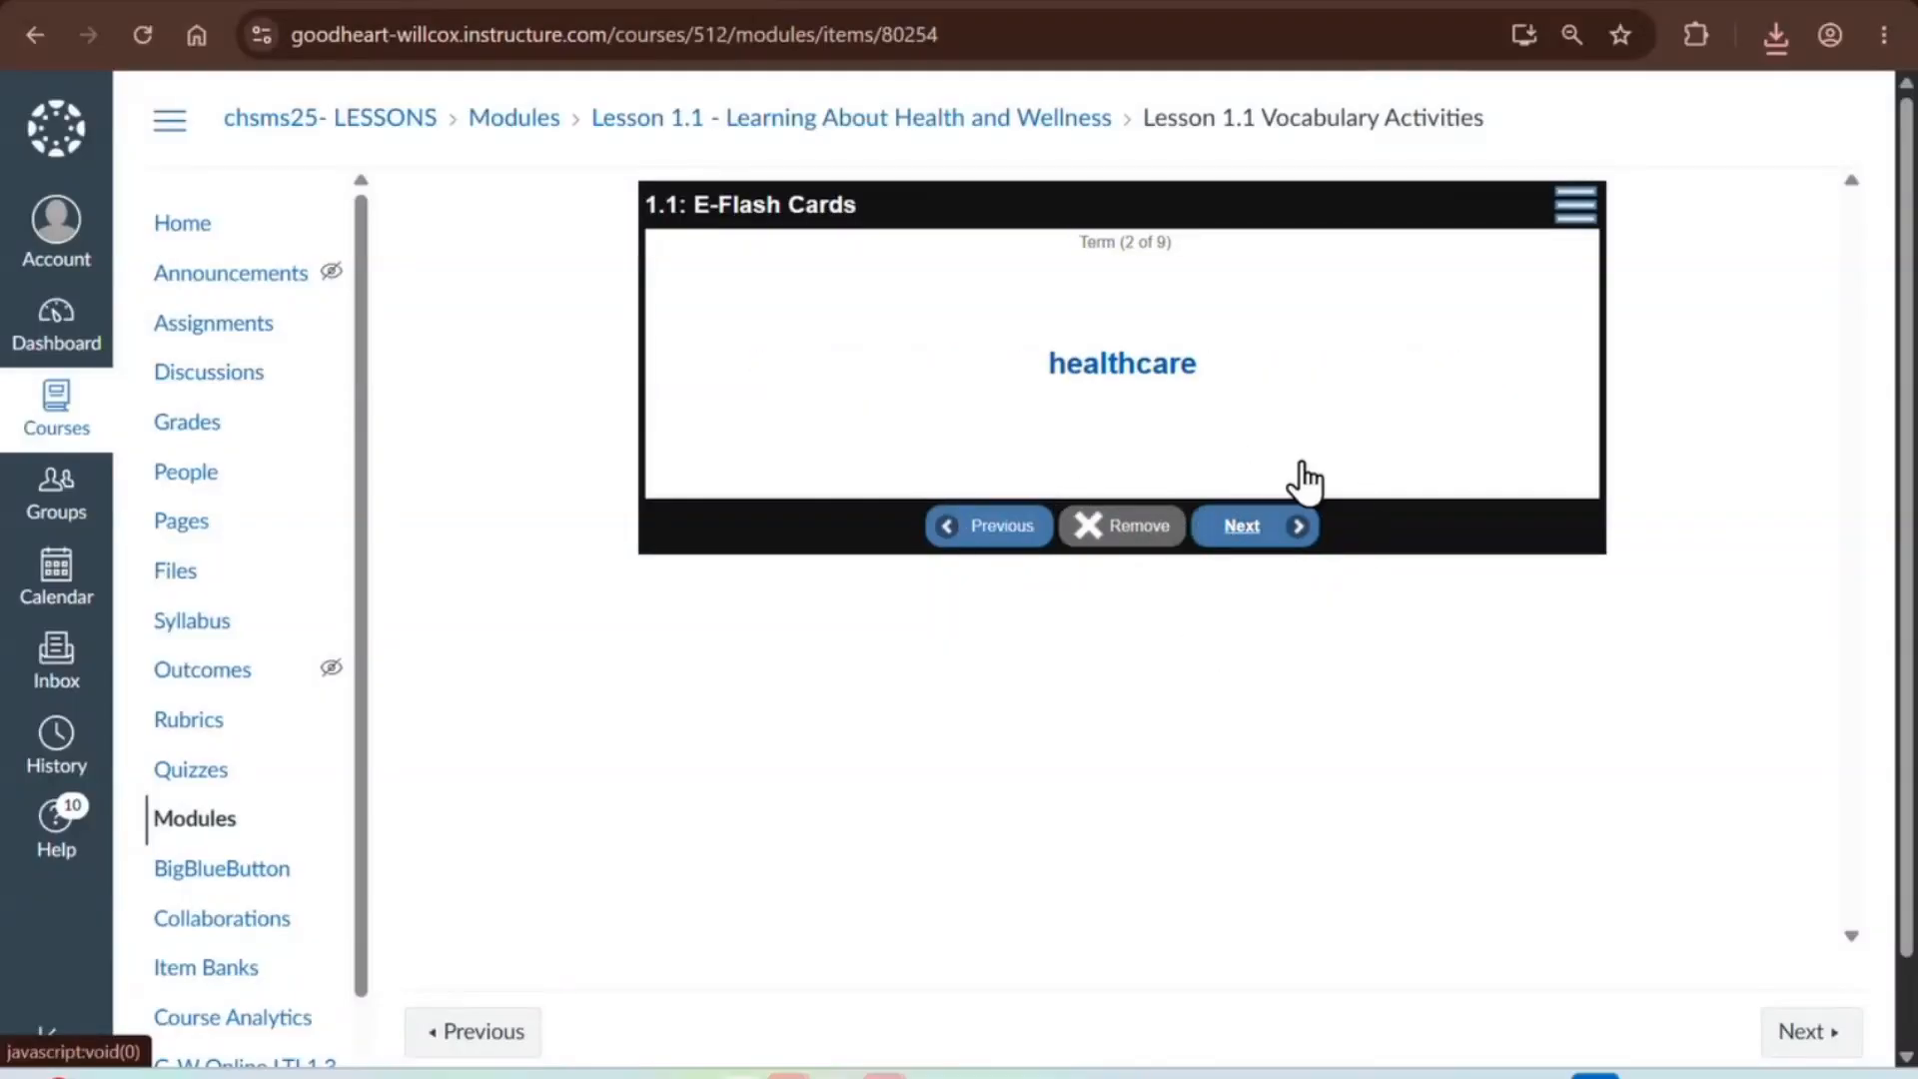
{"action": "key", "text": "ctrl"}
{"action": "key", "text": "ctrl"}
- Set the flash cards' View By option to Definition and apply the options
{"action": "left_click", "coordinate": [1577, 222]}
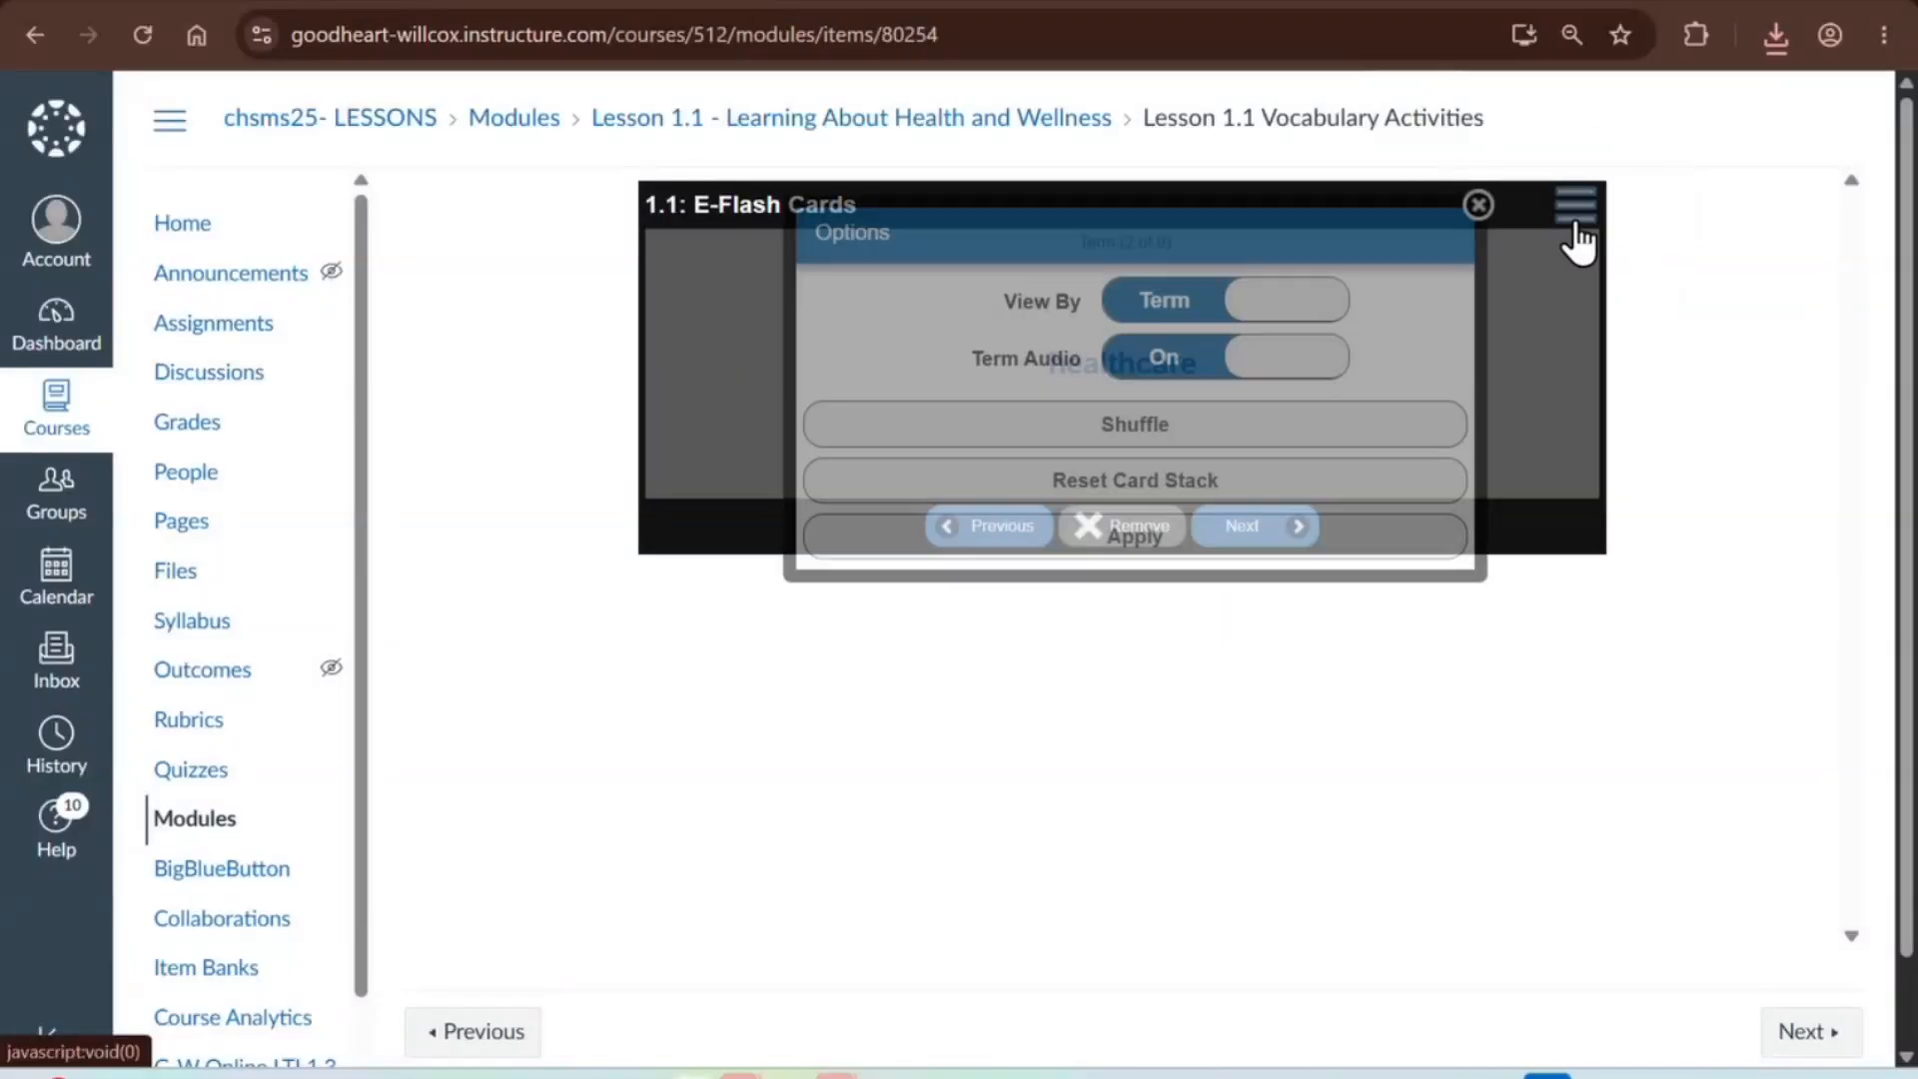
{"action": "left_click", "coordinate": [1185, 310]}
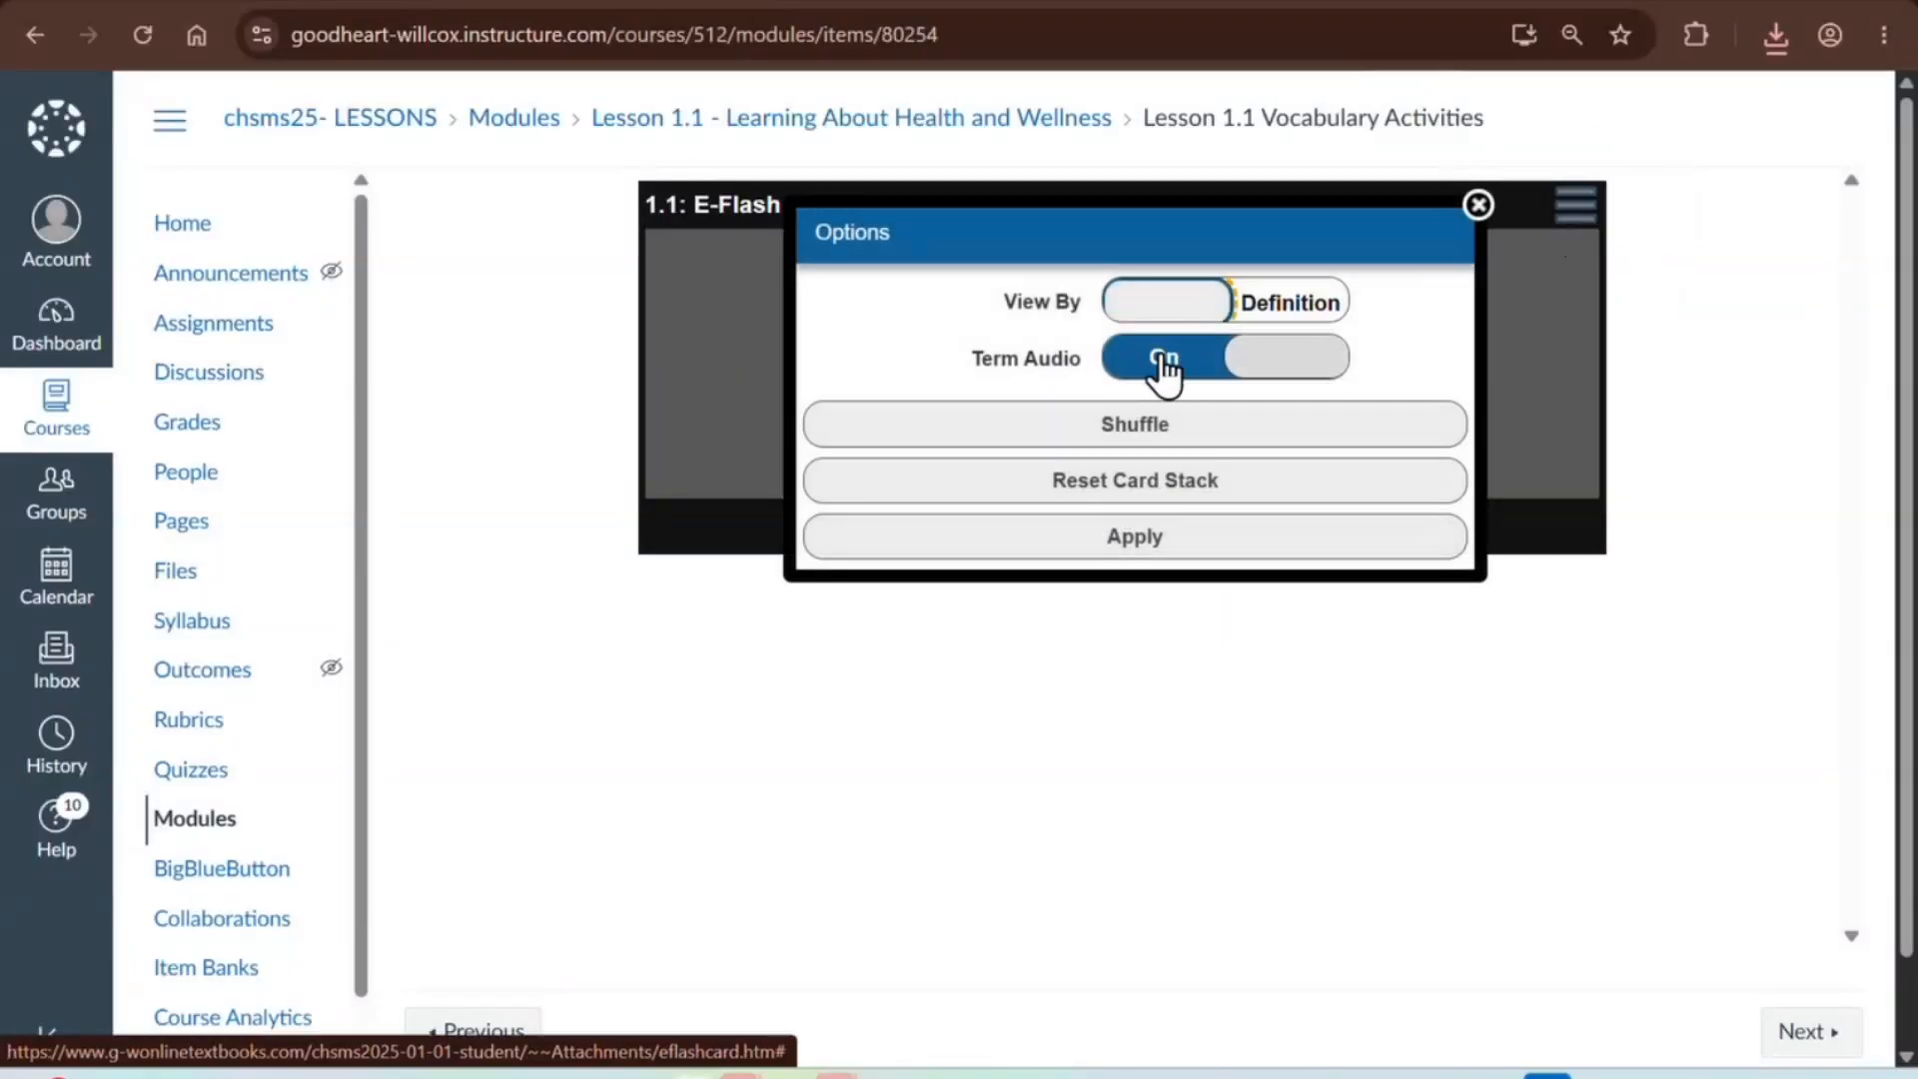
{"action": "key", "text": "ctrl"}
{"action": "key", "text": "ctrl"}
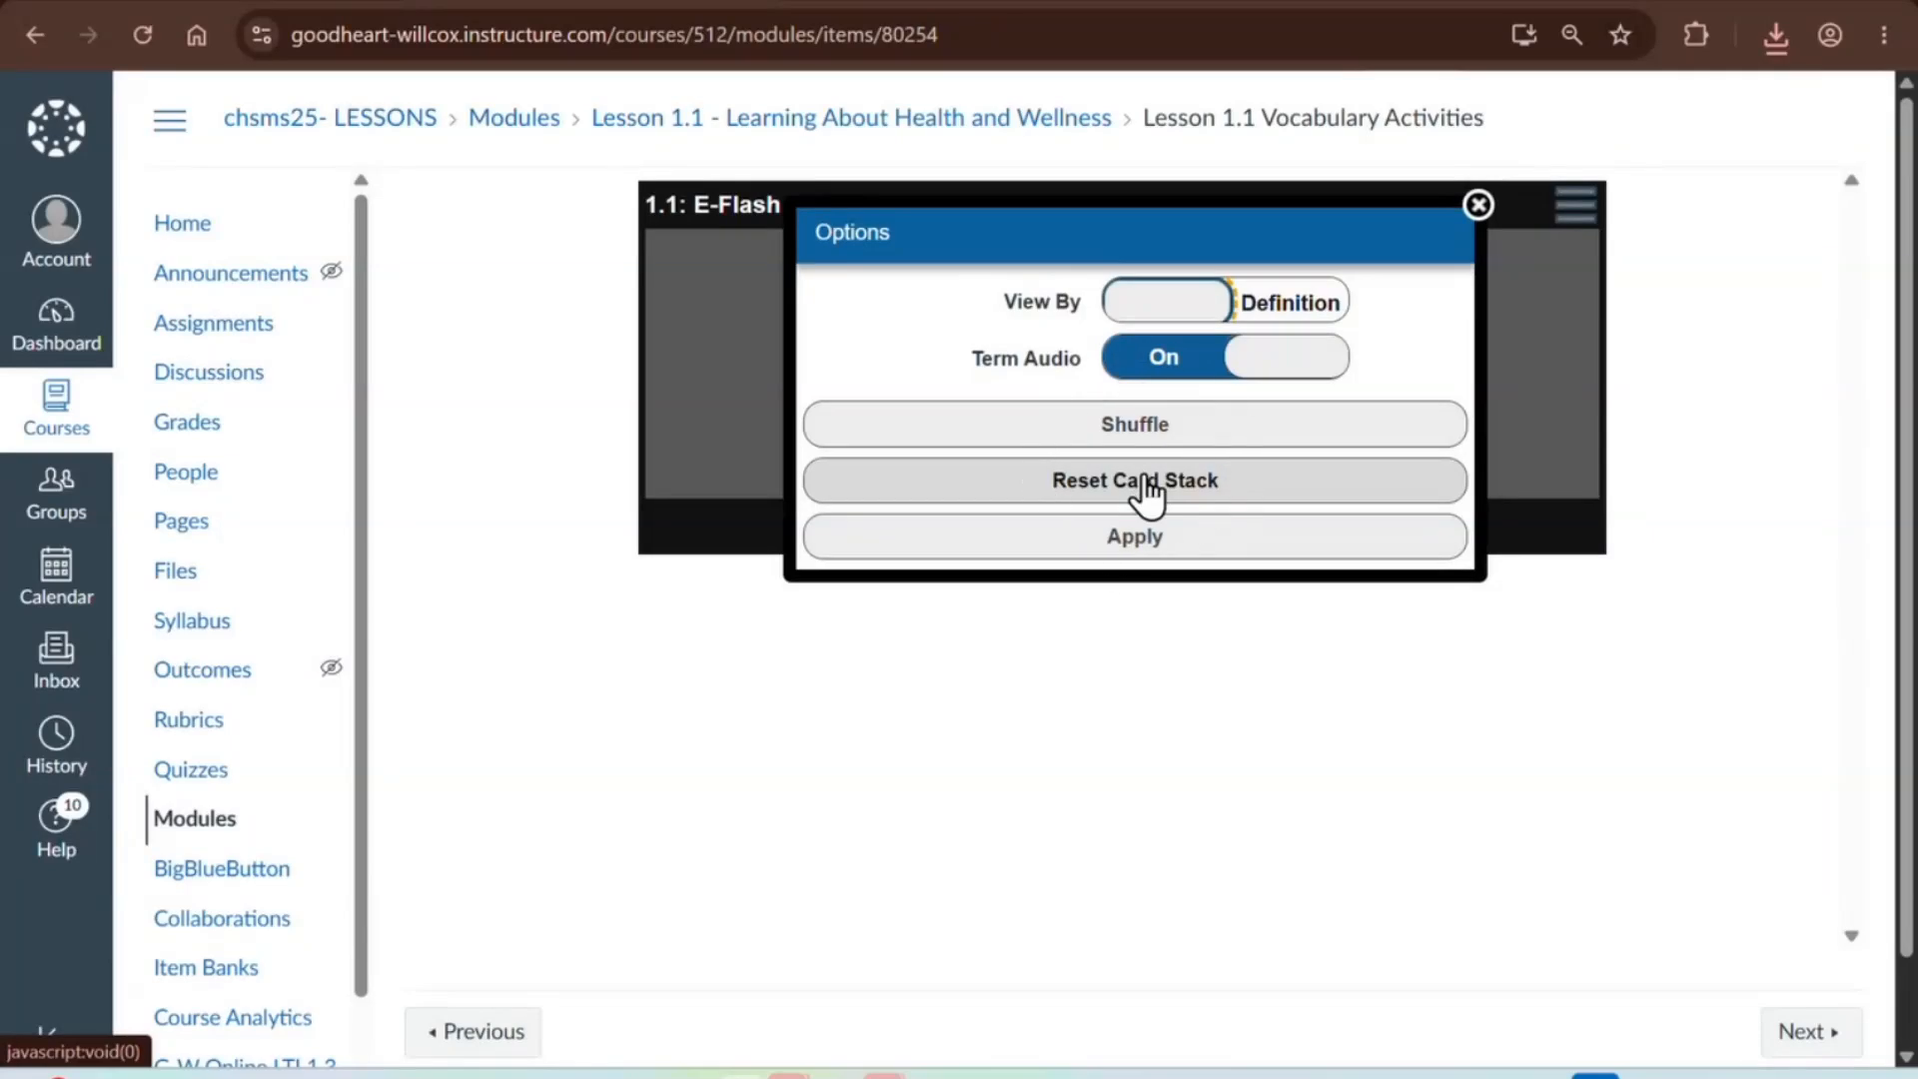
{"action": "left_click", "coordinate": [1134, 539]}
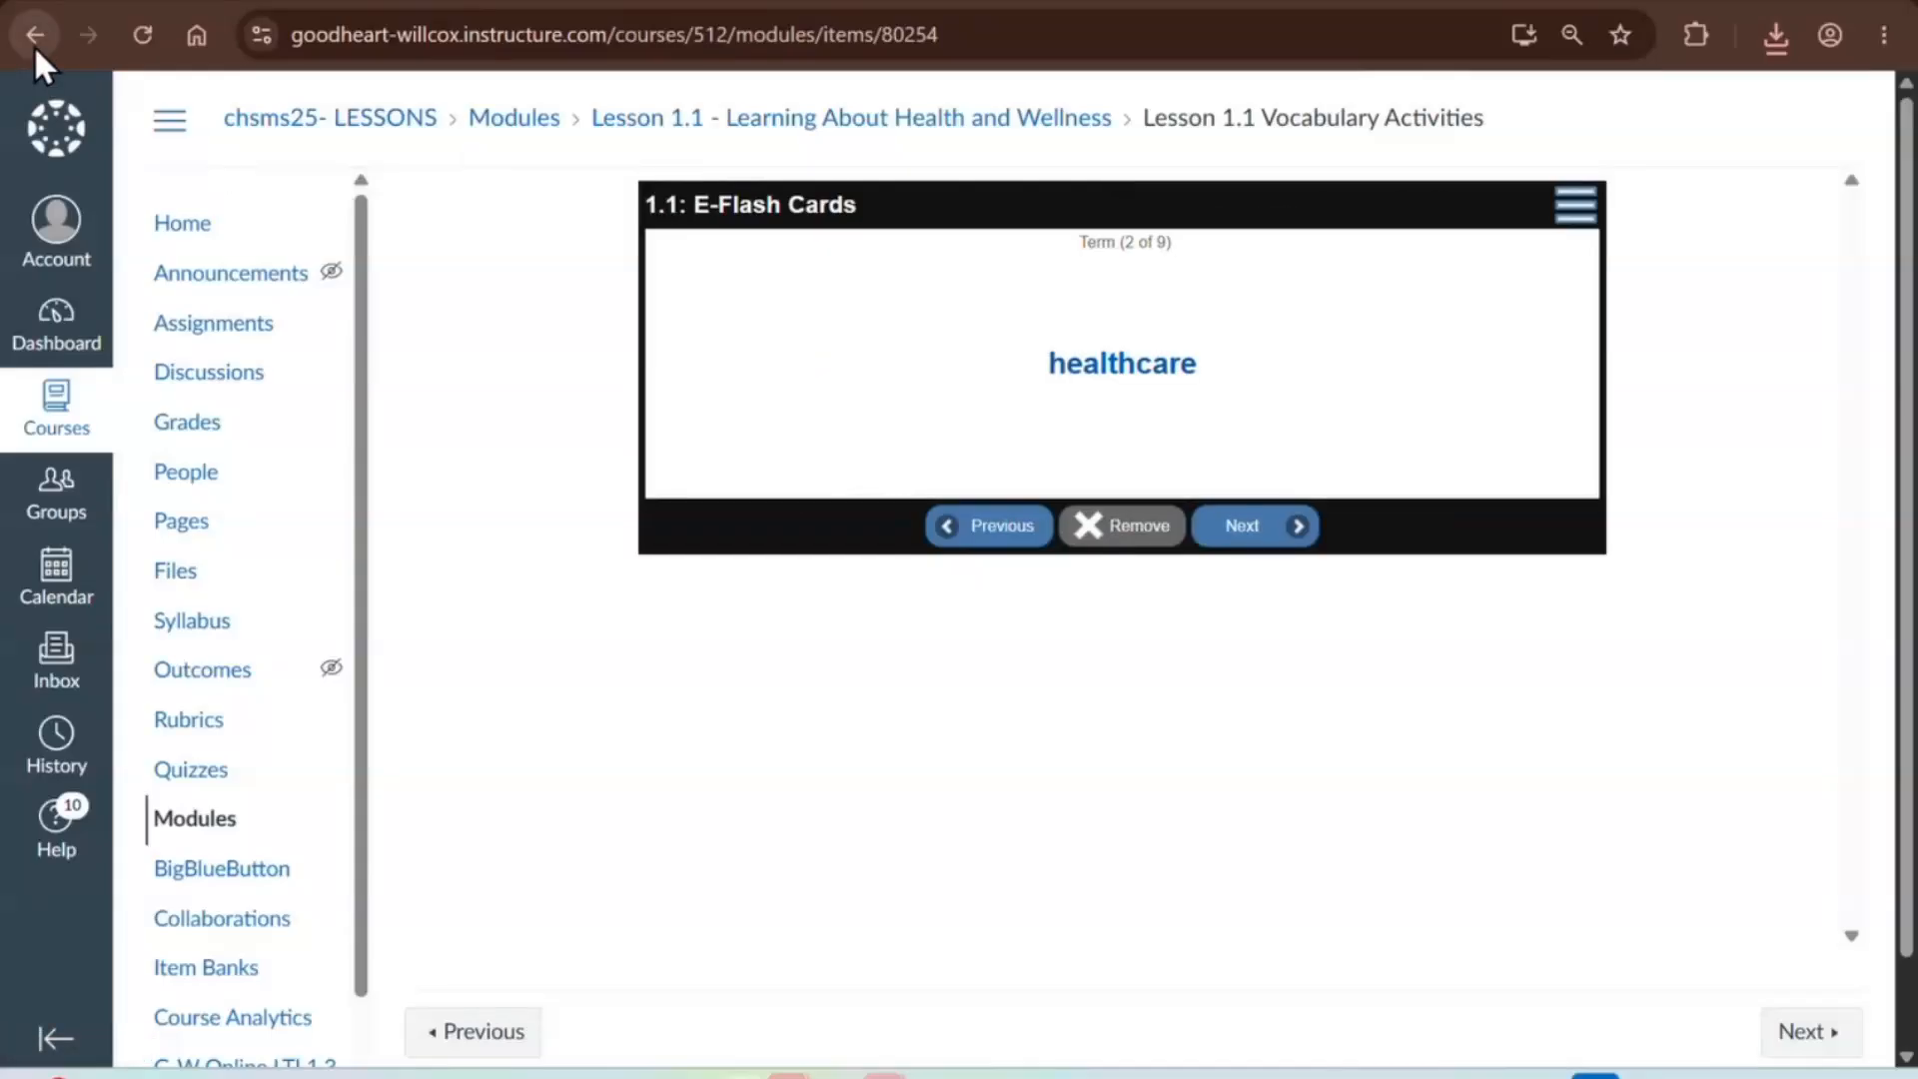
- Look at the English/Spanish E-Flash Cards and the Spanish E-Flash Cards, returning to the vocabulary activities list
{"action": "left_click", "coordinate": [35, 48]}
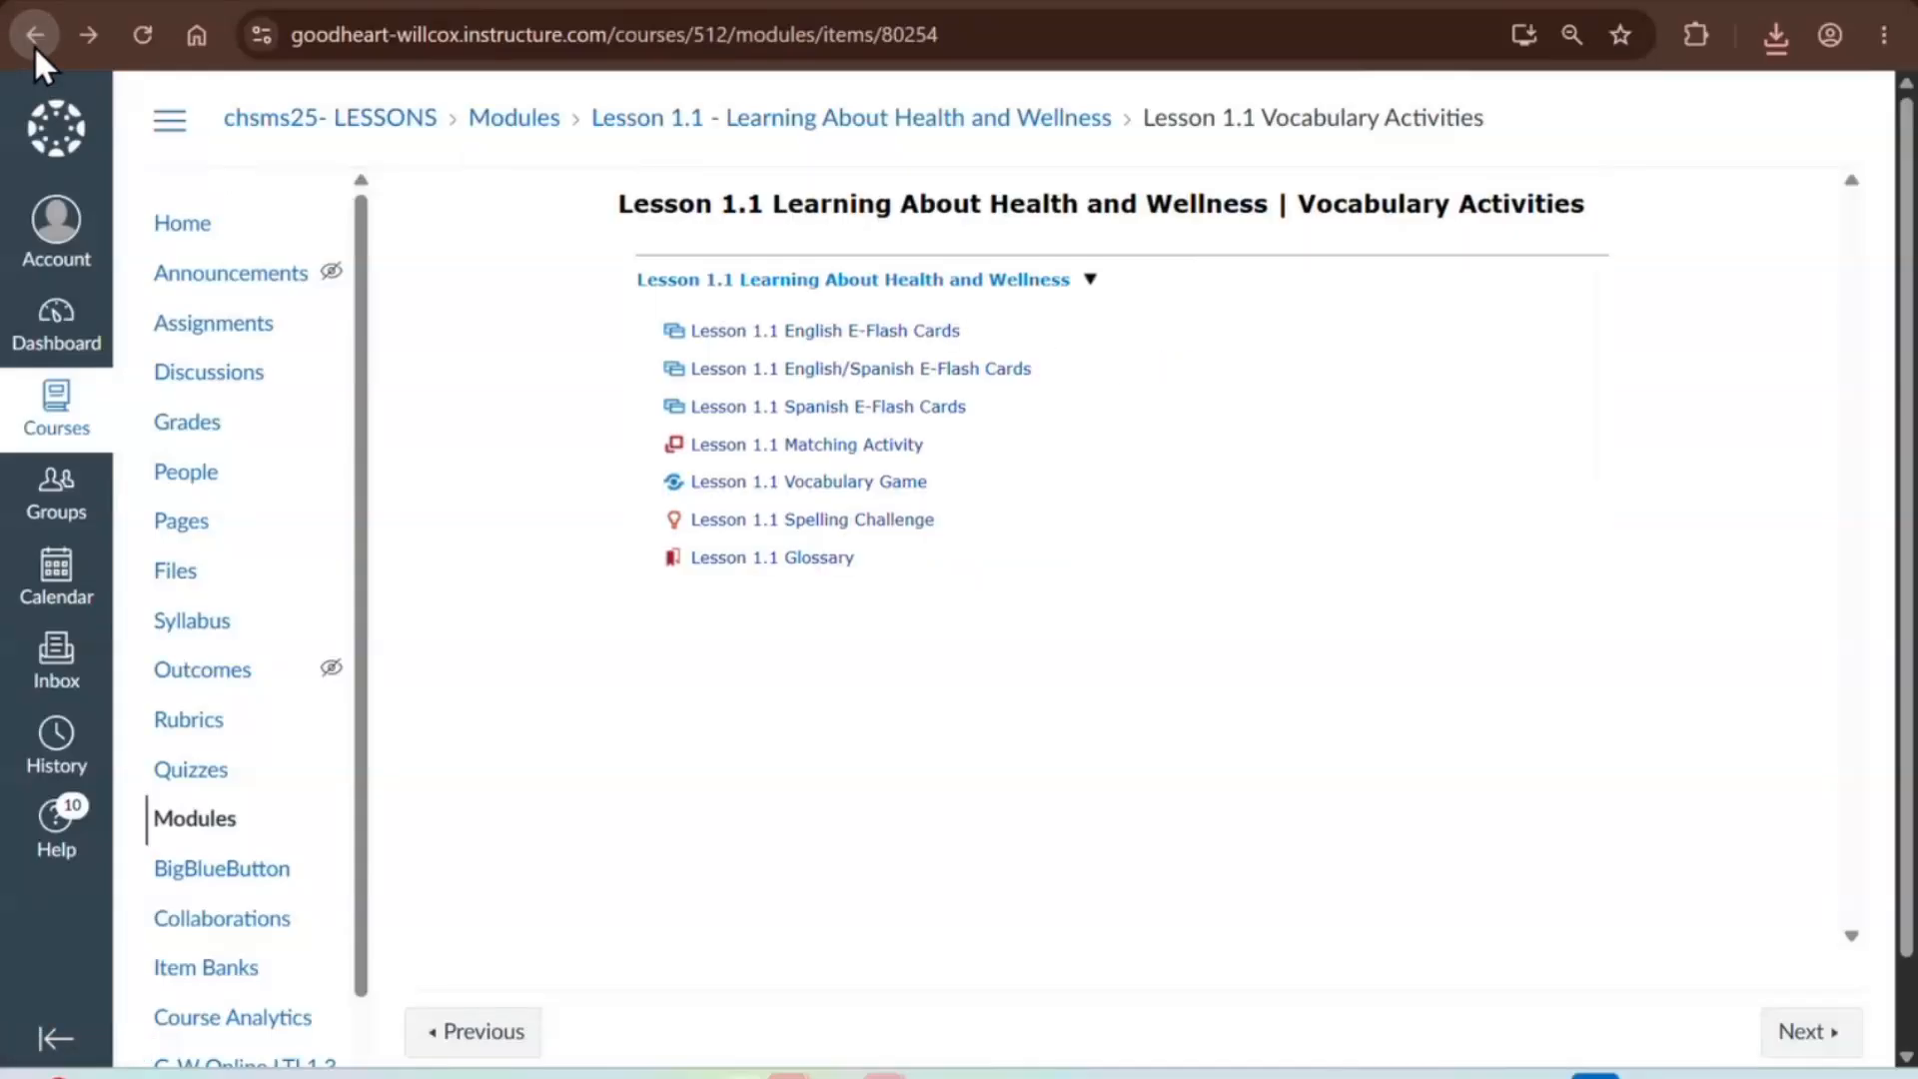
{"action": "left_click", "coordinate": [850, 372]}
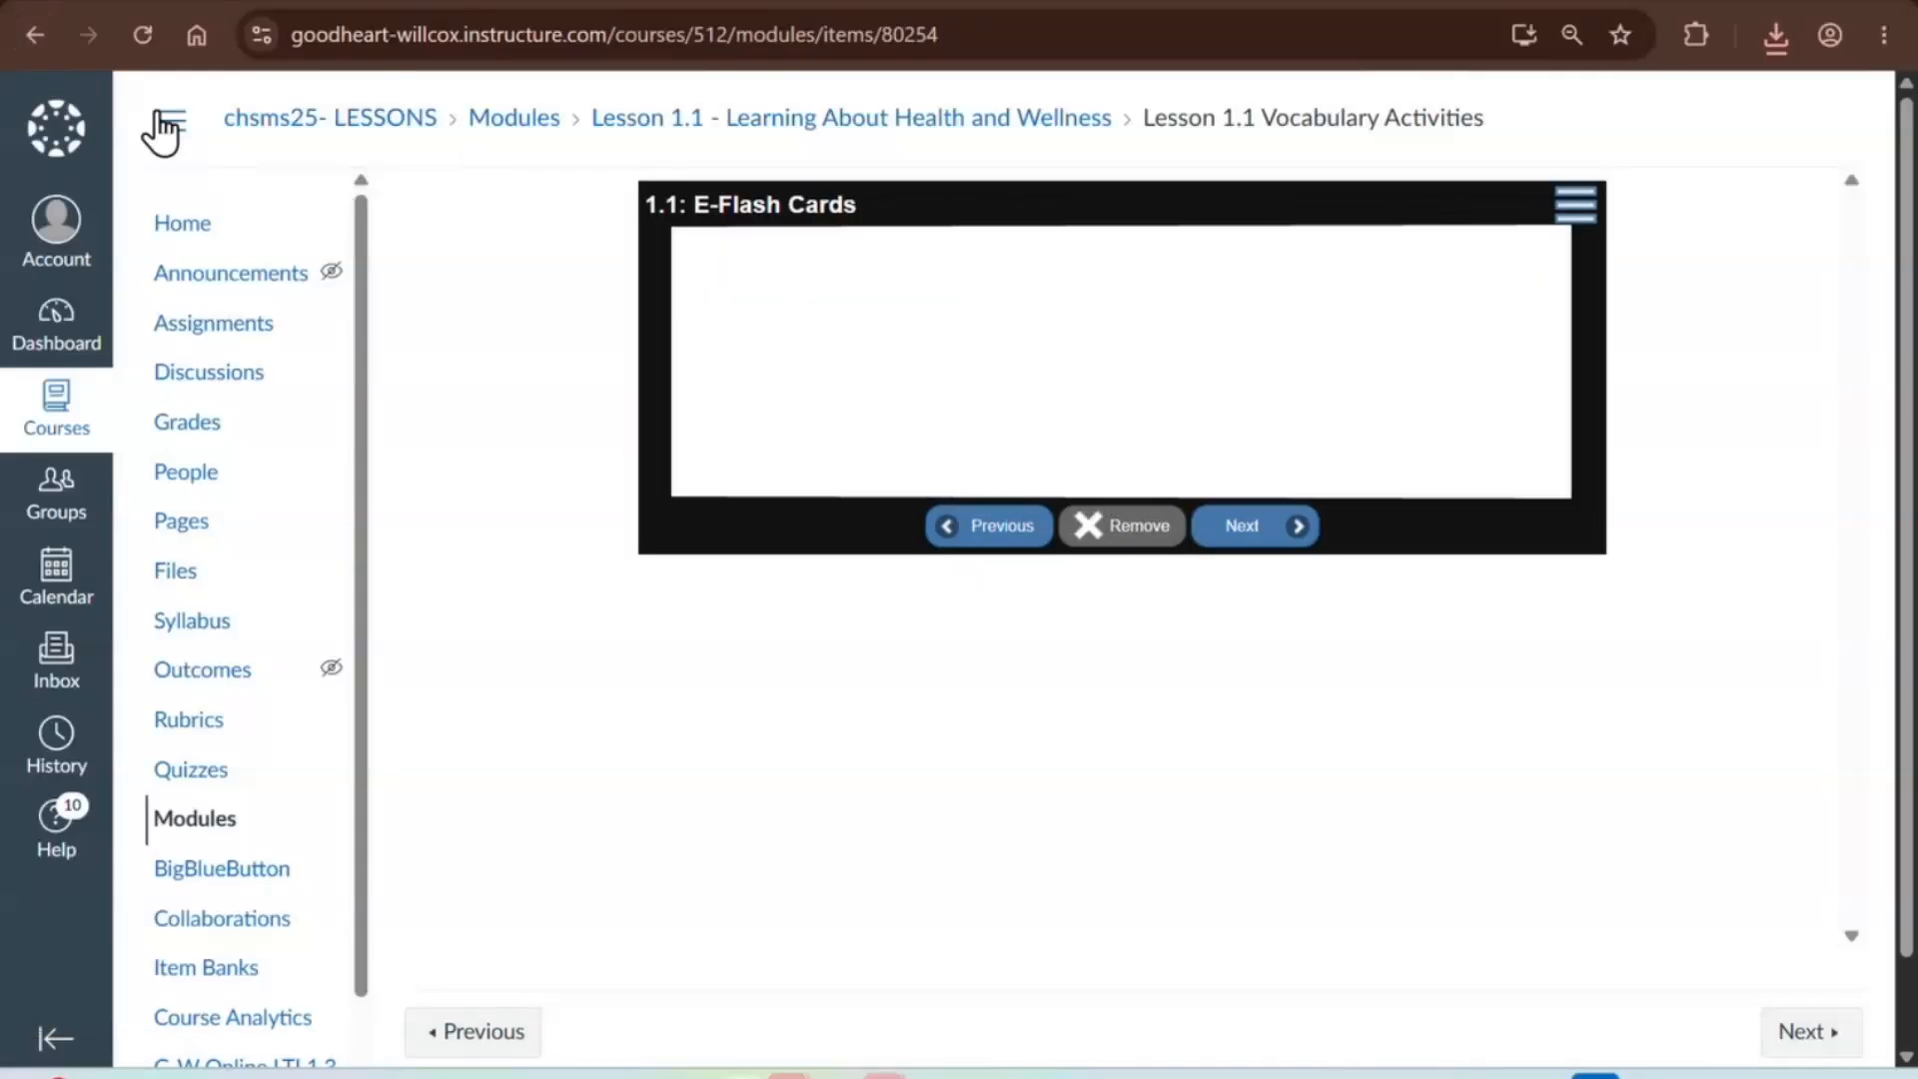
{"action": "left_click", "coordinate": [32, 34]}
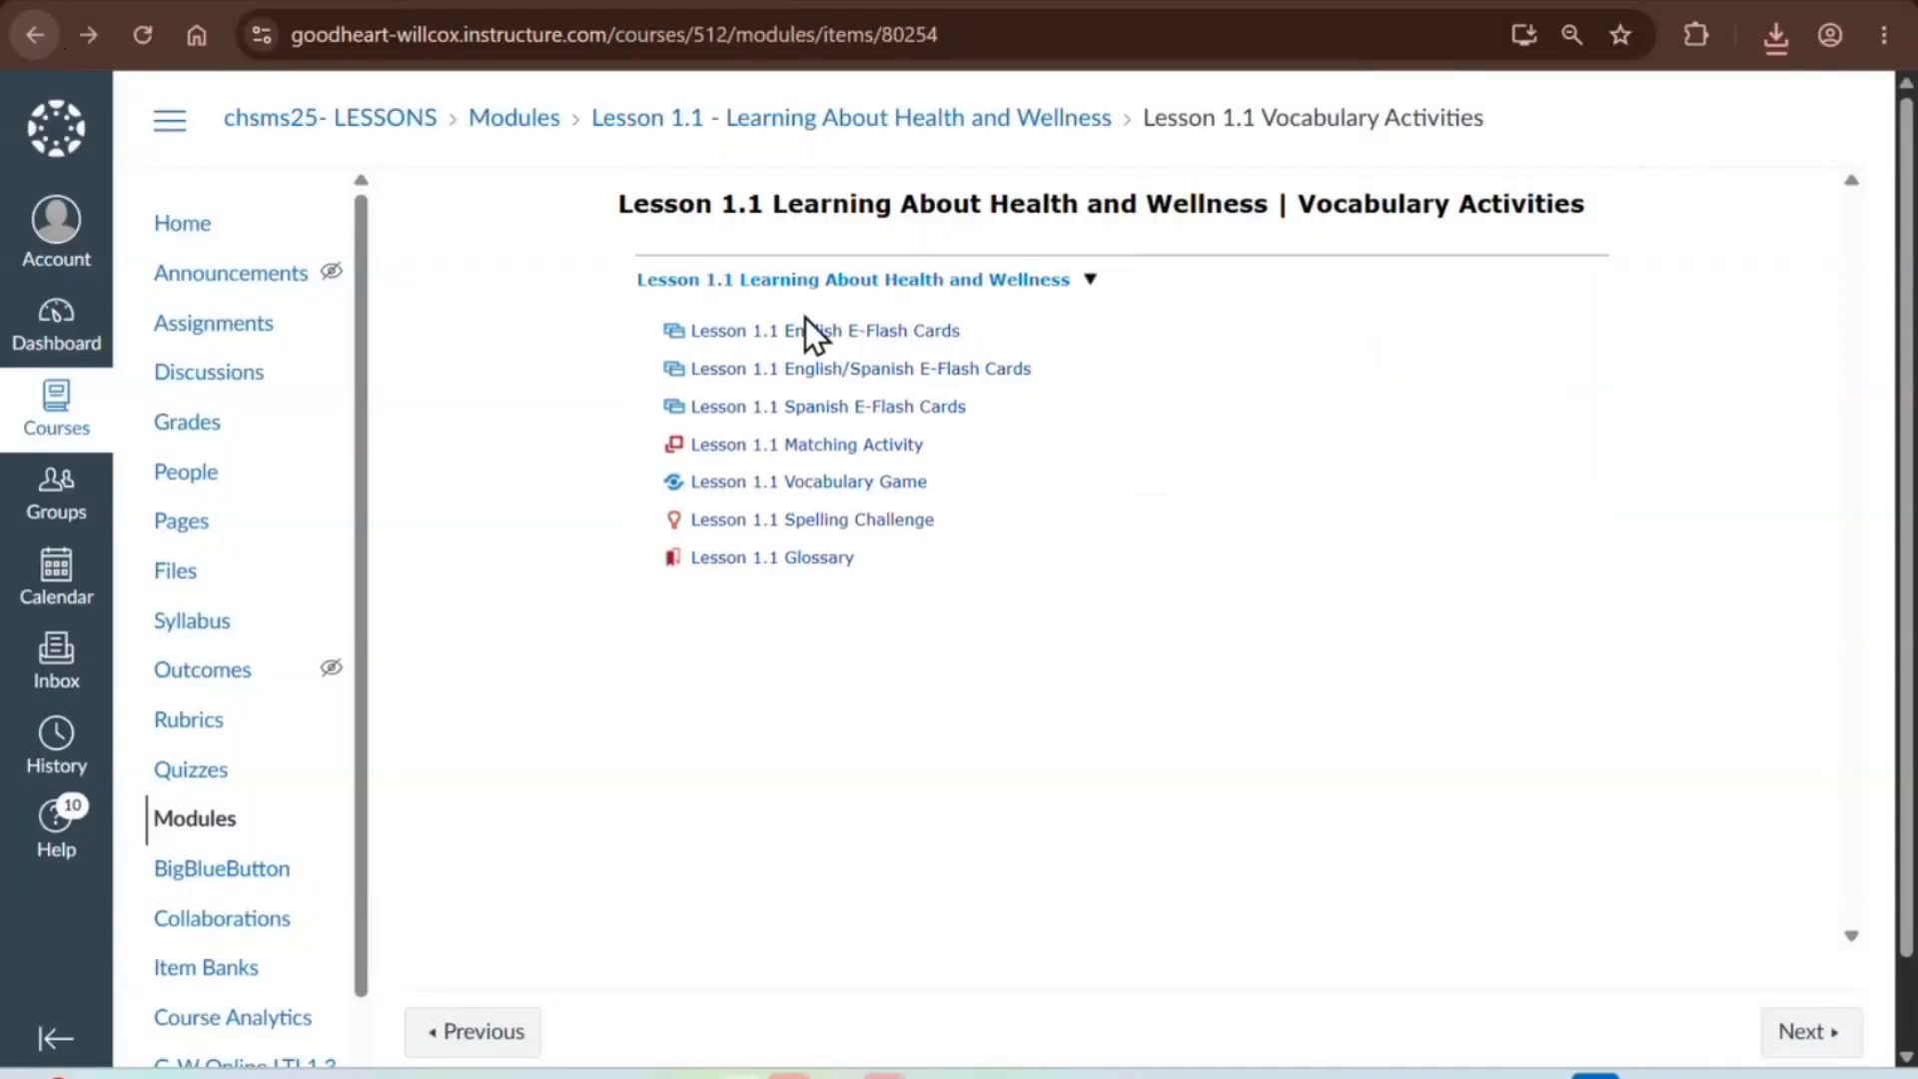
{"action": "left_click", "coordinate": [819, 405]}
{"action": "left_click", "coordinate": [818, 406]}
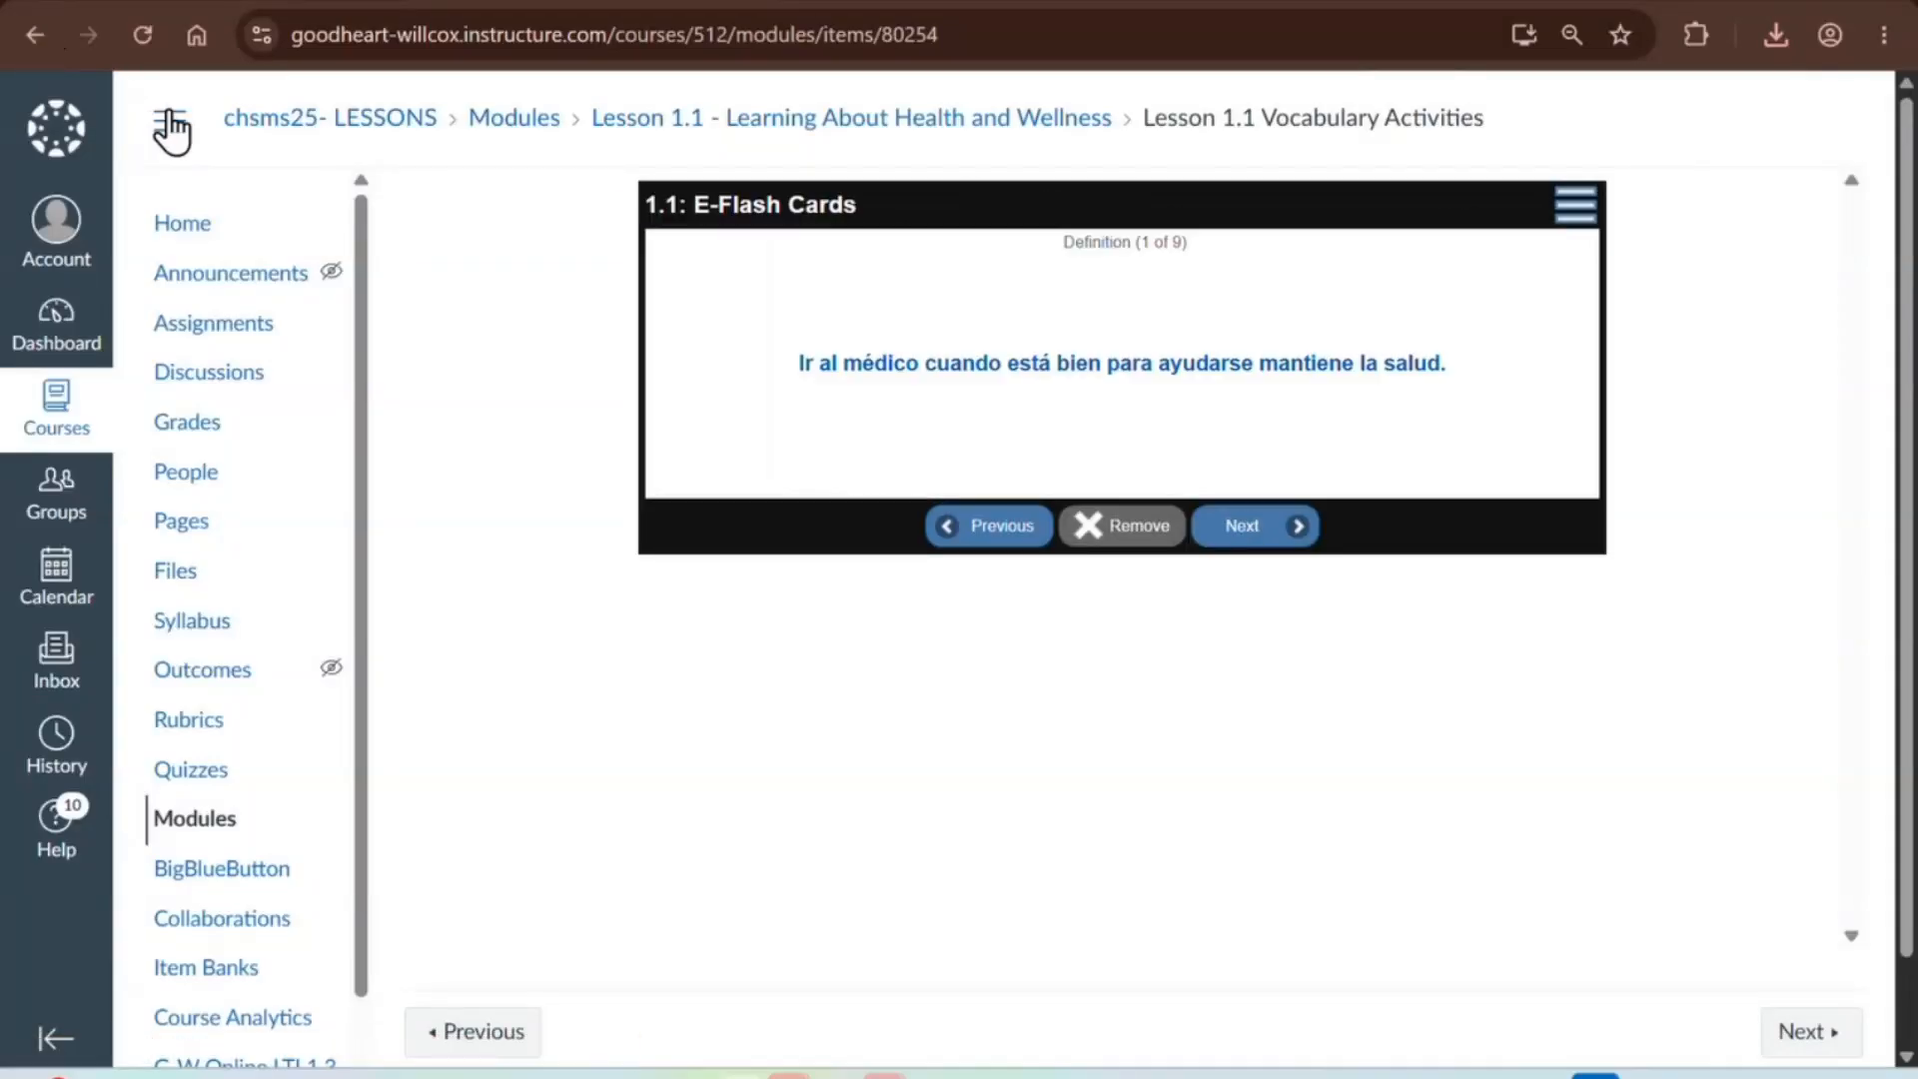
{"action": "left_click", "coordinate": [28, 36]}
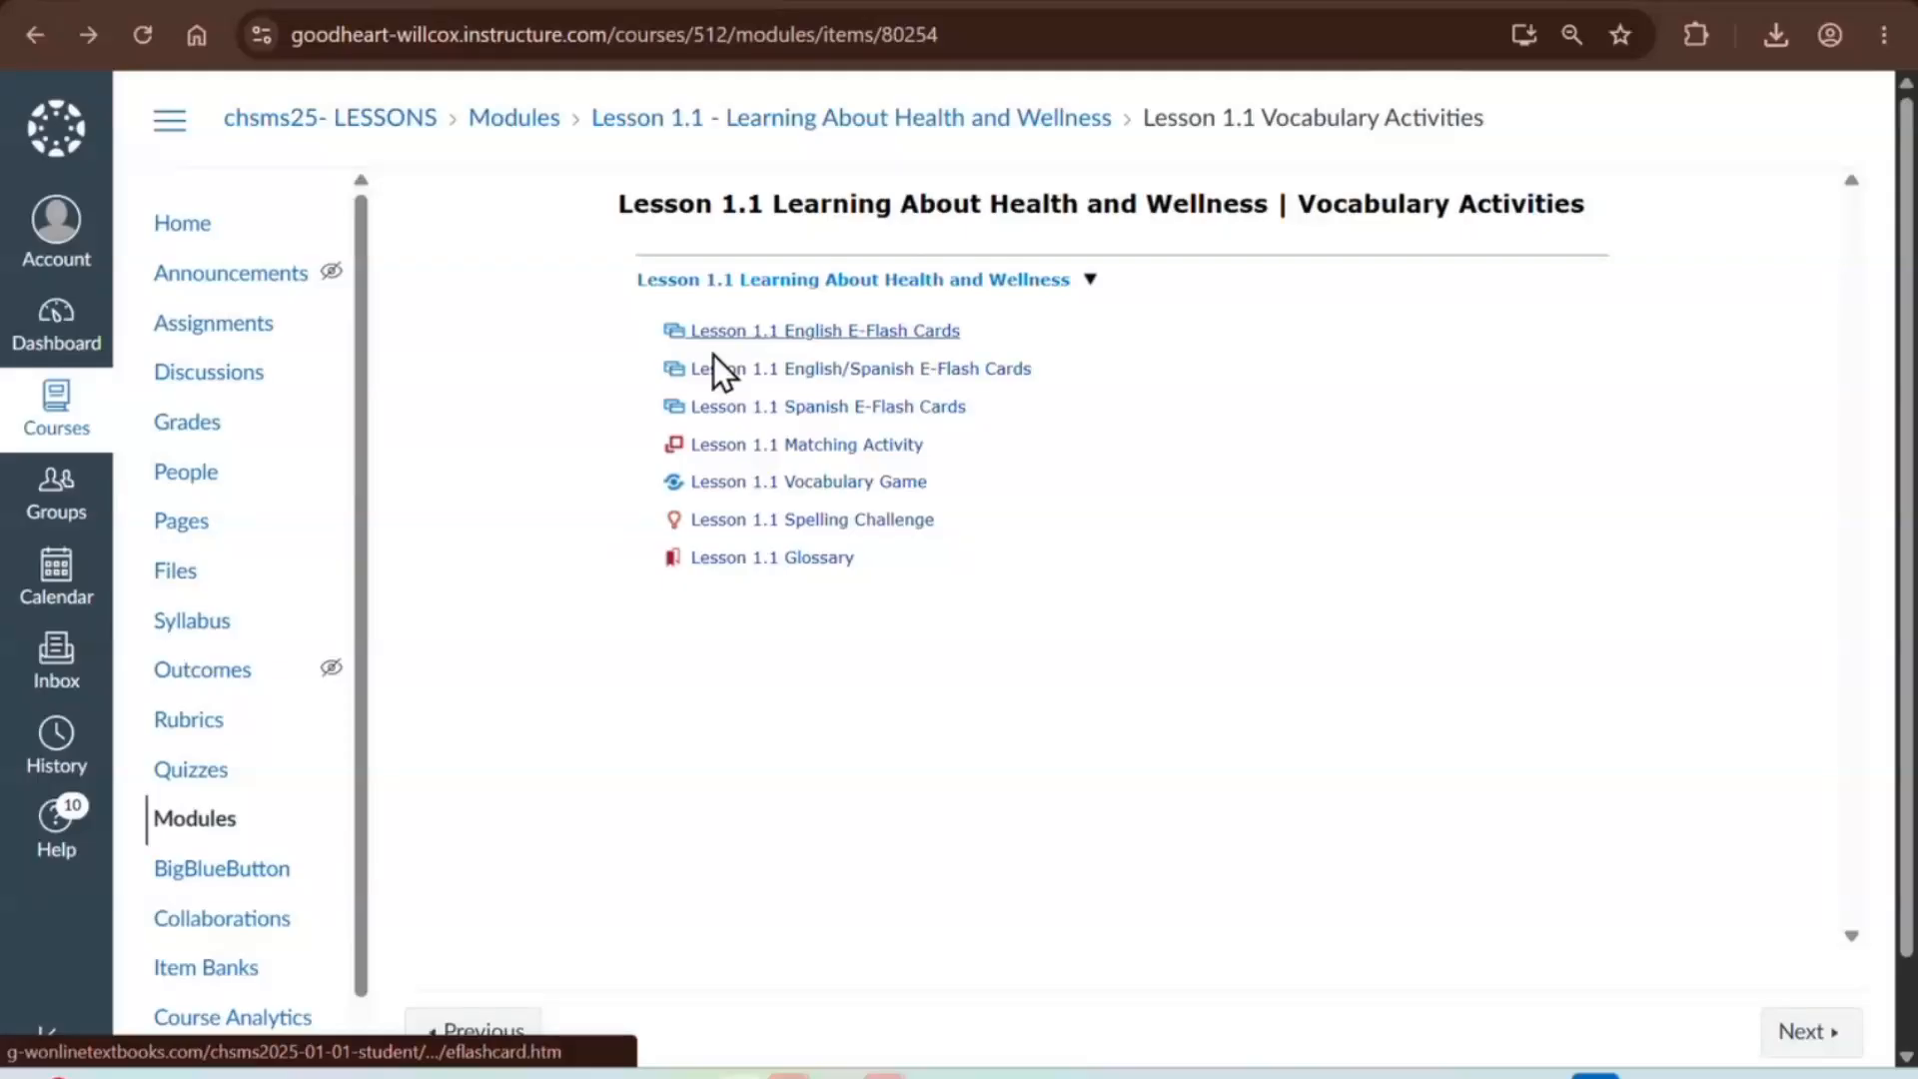
- In the Matching Activity, answer a for health, d for healthcare and c for mental and emotional health, and check the answers
{"action": "left_click", "coordinate": [751, 448]}
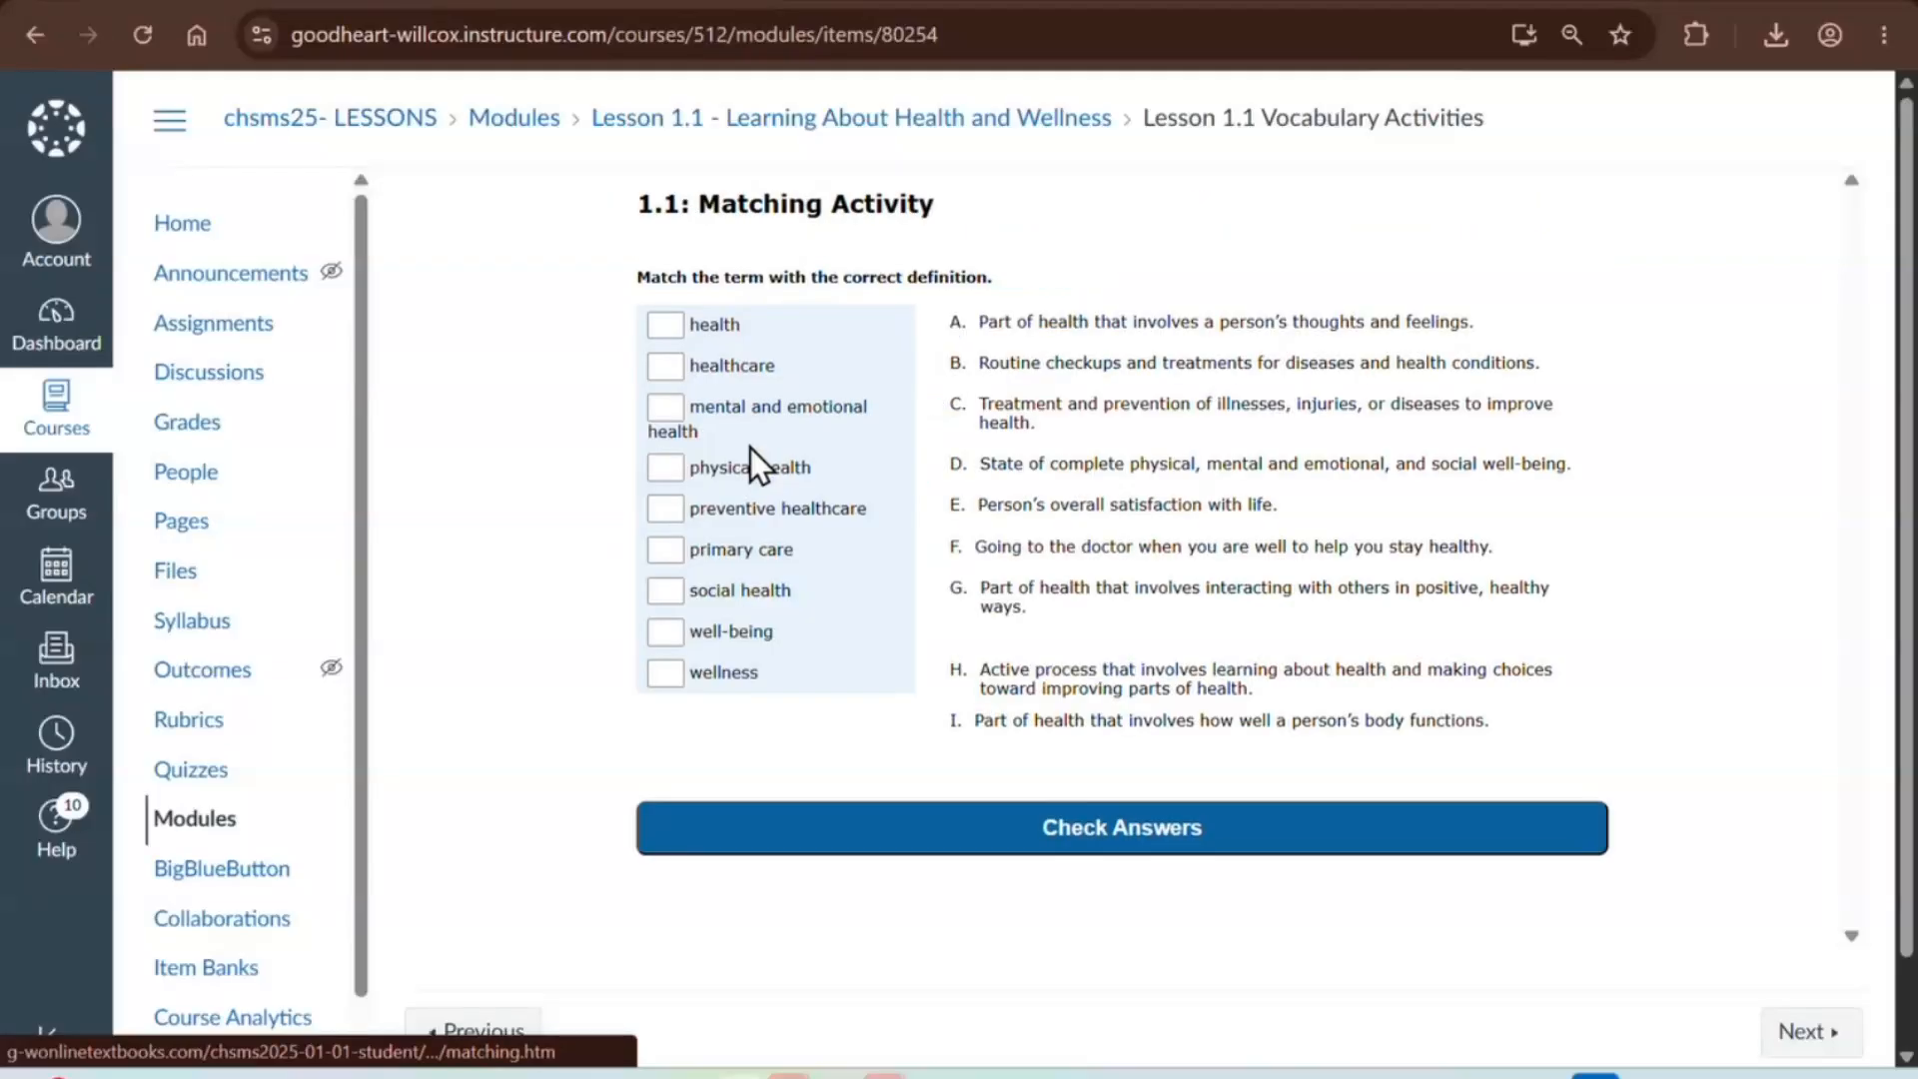
{"action": "left_click", "coordinate": [663, 325]}
{"action": "type", "text": "a"}
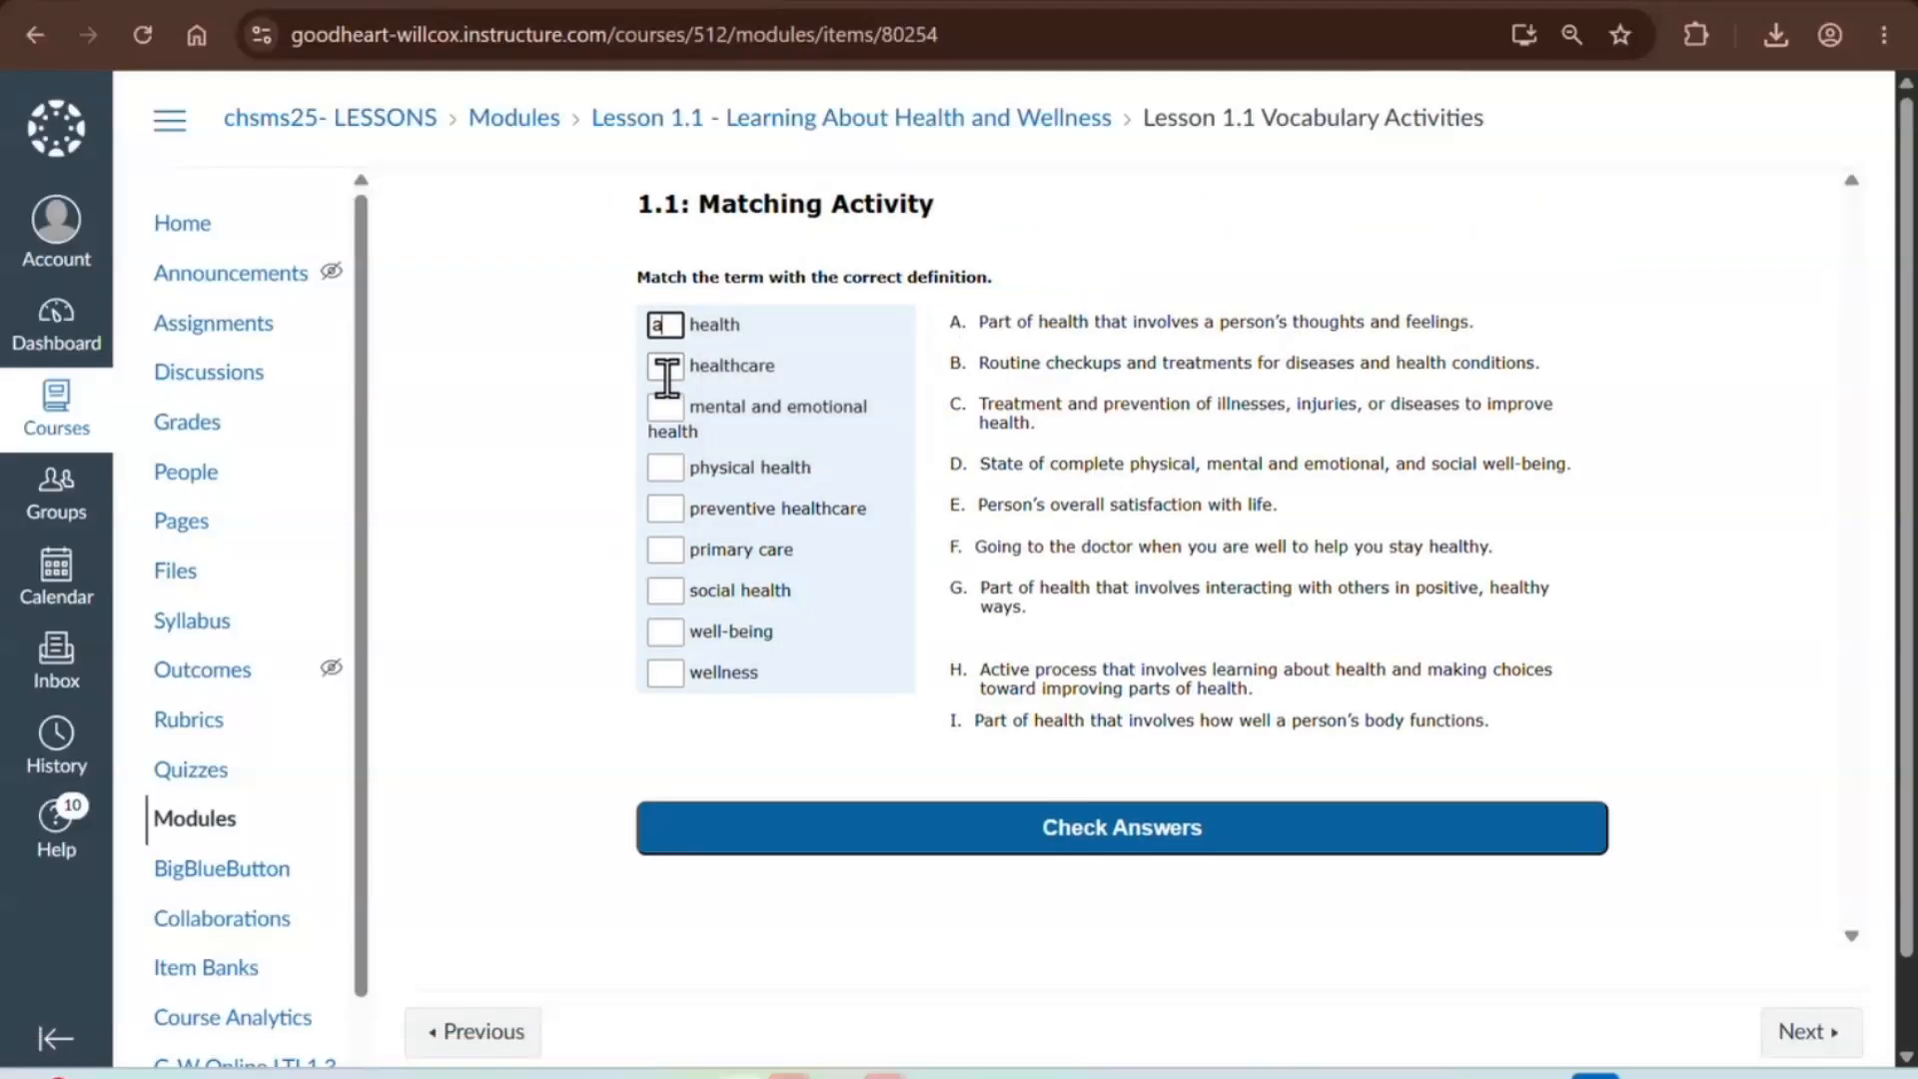
{"action": "left_click", "coordinate": [668, 364]}
{"action": "type", "text": "d"}
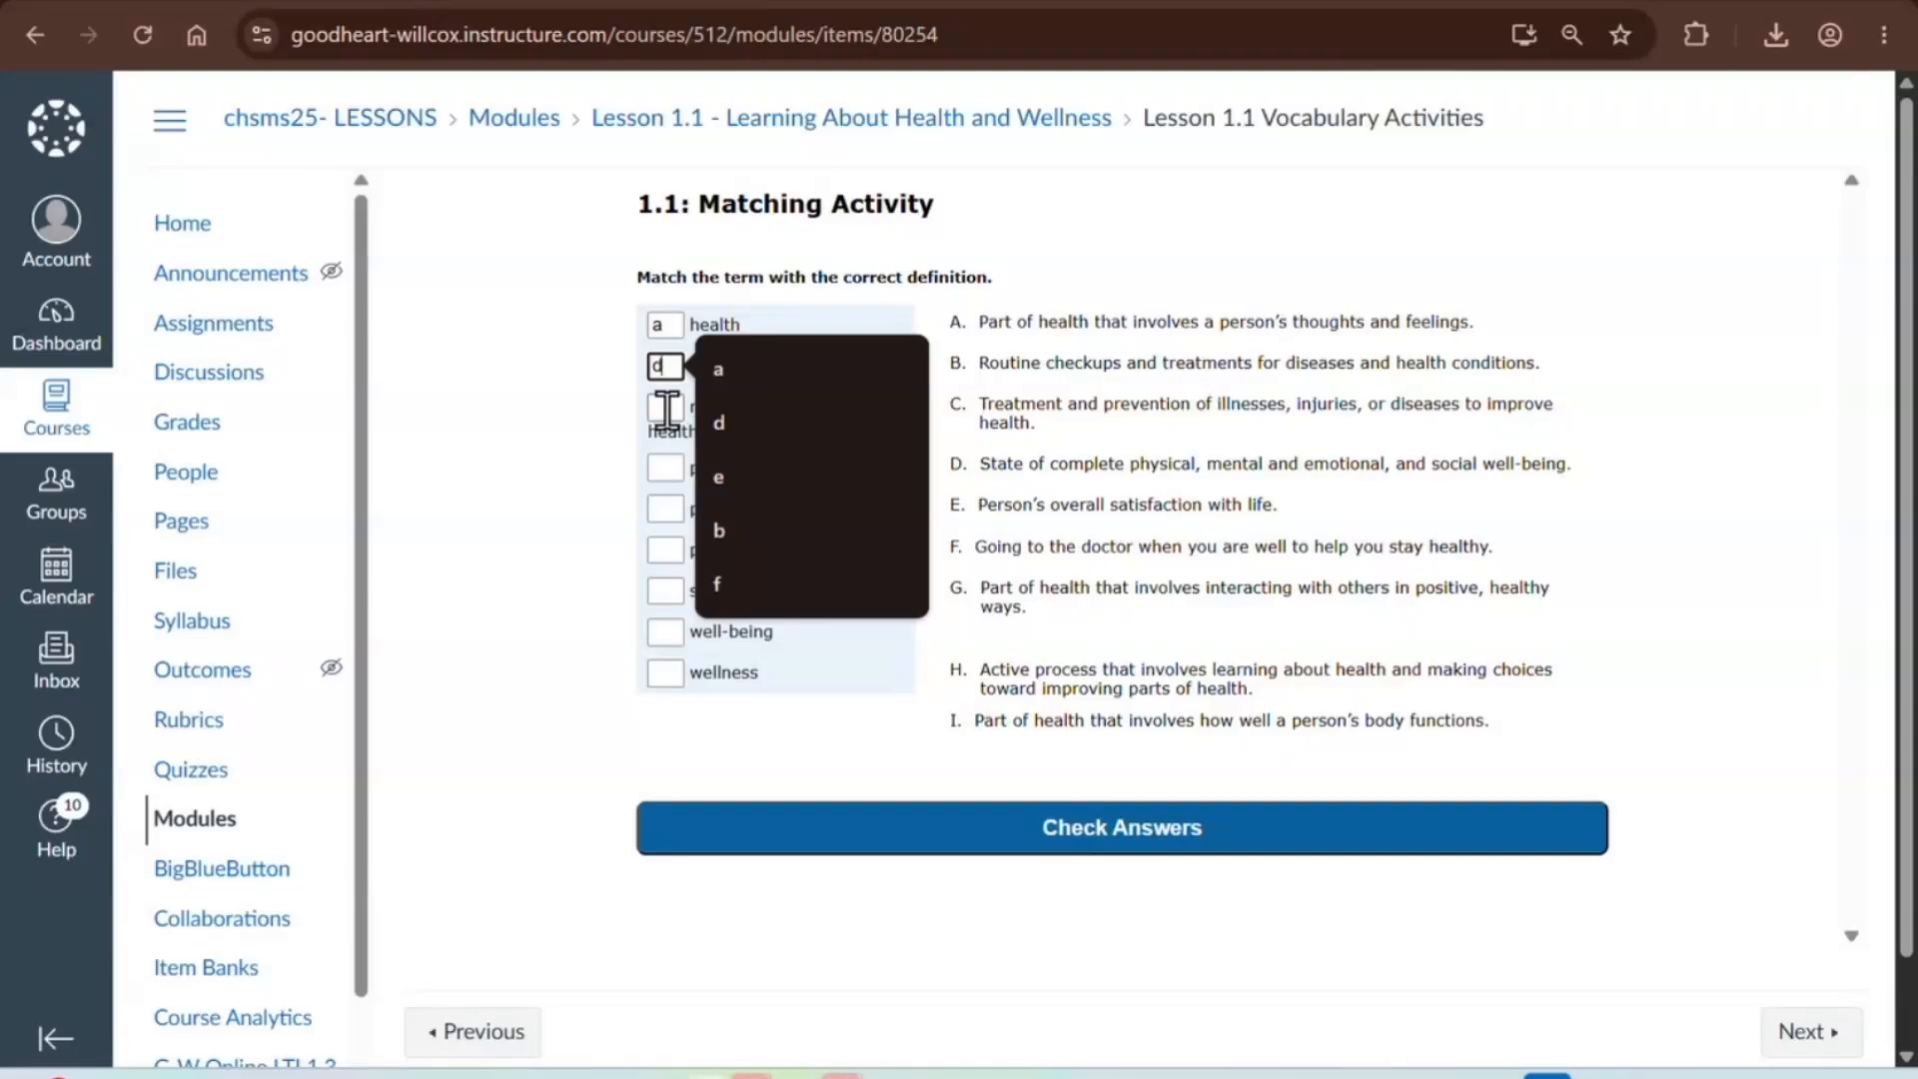
{"action": "left_click", "coordinate": [668, 408]}
{"action": "left_click", "coordinate": [703, 805]}
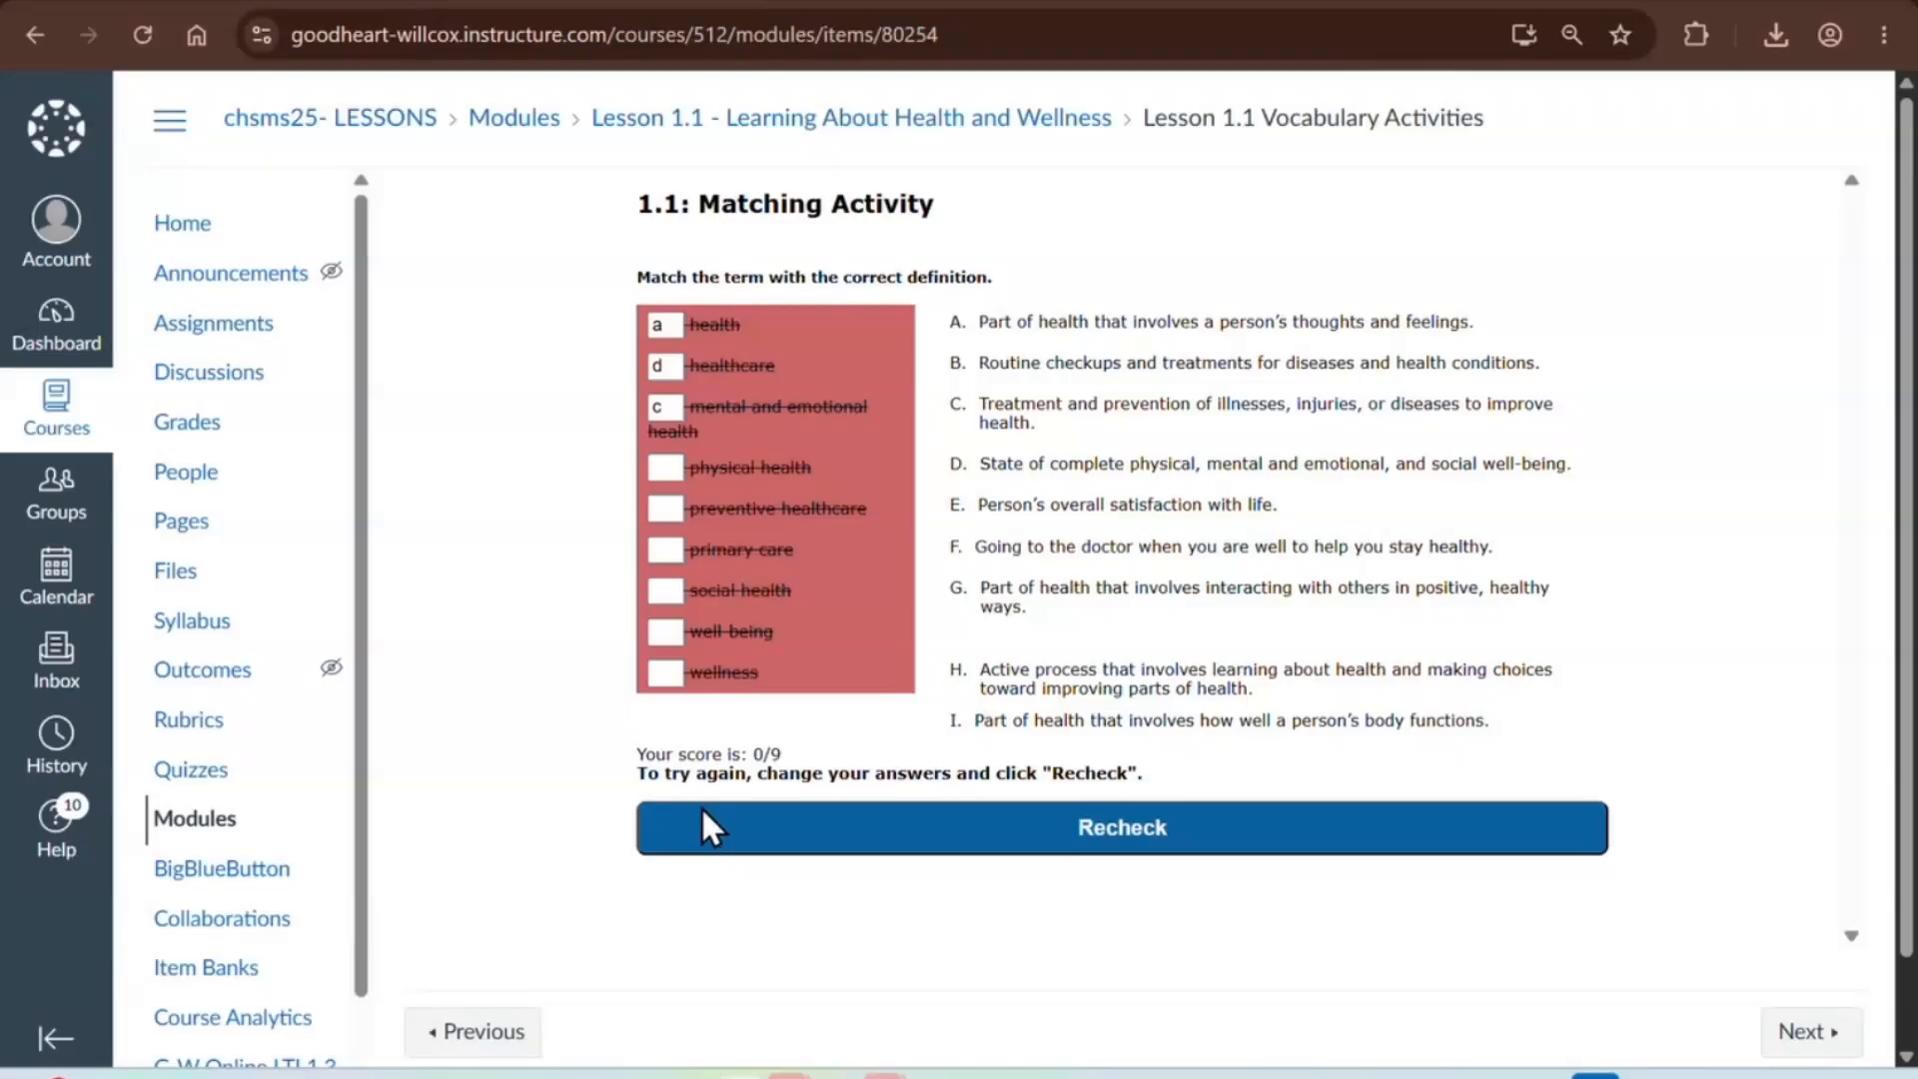
{"action": "left_click", "coordinate": [34, 35]}
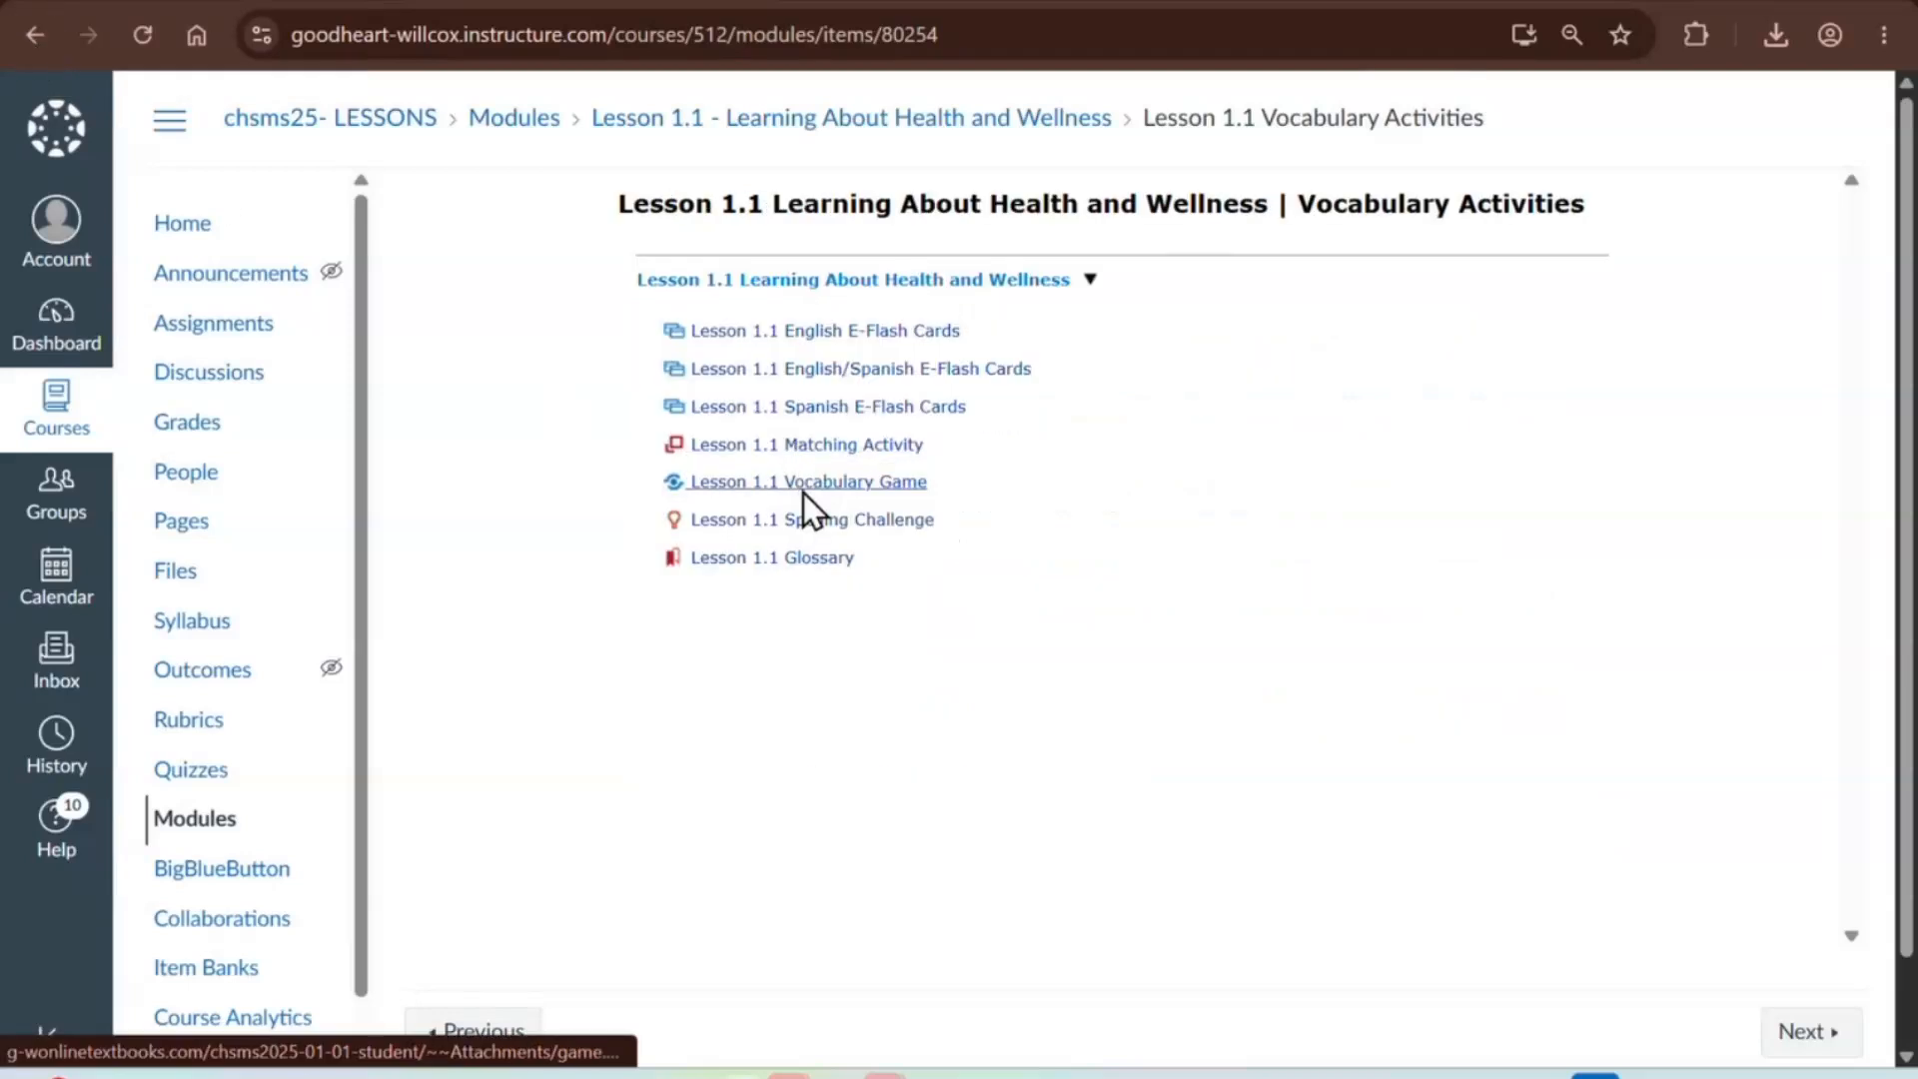
- Open the Vocabulary Game, answer the first 200-point question with social health, and check the answer
{"action": "left_click", "coordinate": [803, 490]}
{"action": "left_click", "coordinate": [751, 358]}
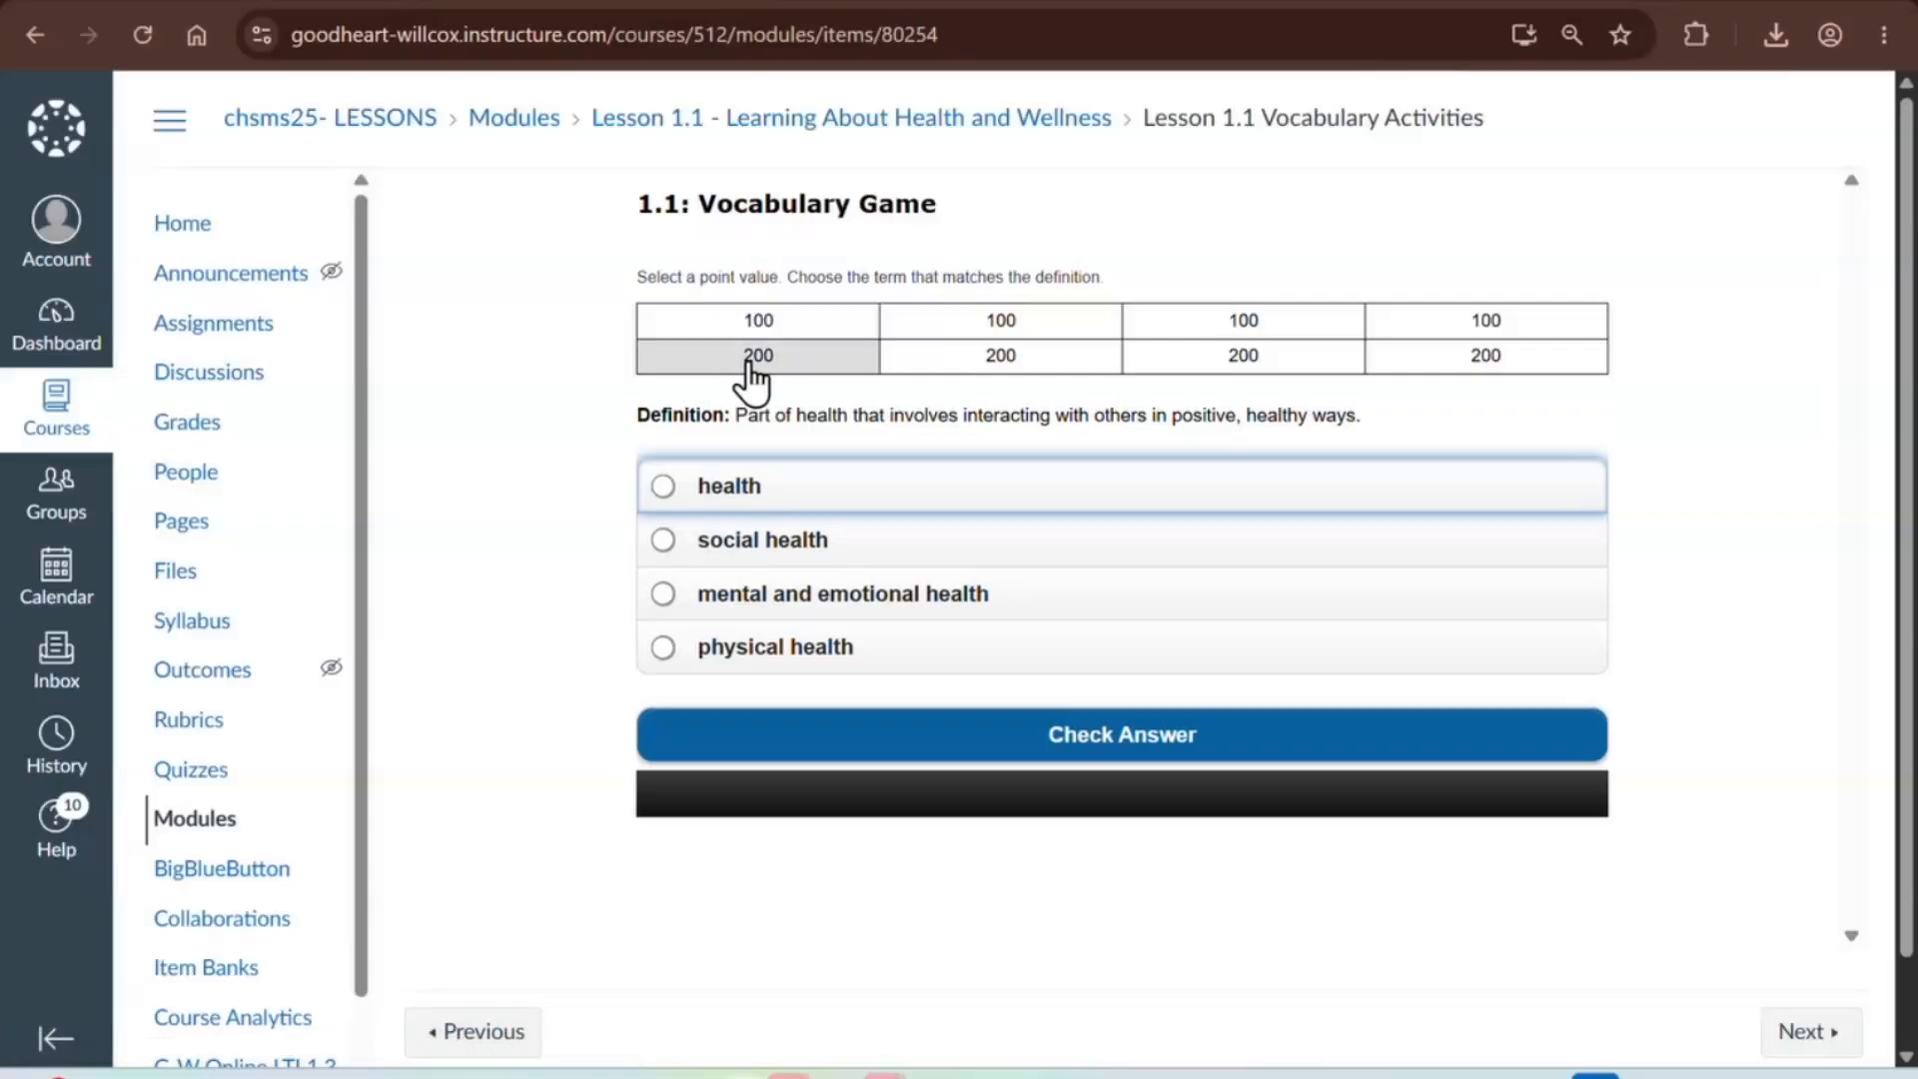
{"action": "left_click", "coordinate": [663, 543]}
{"action": "left_click", "coordinate": [717, 747]}
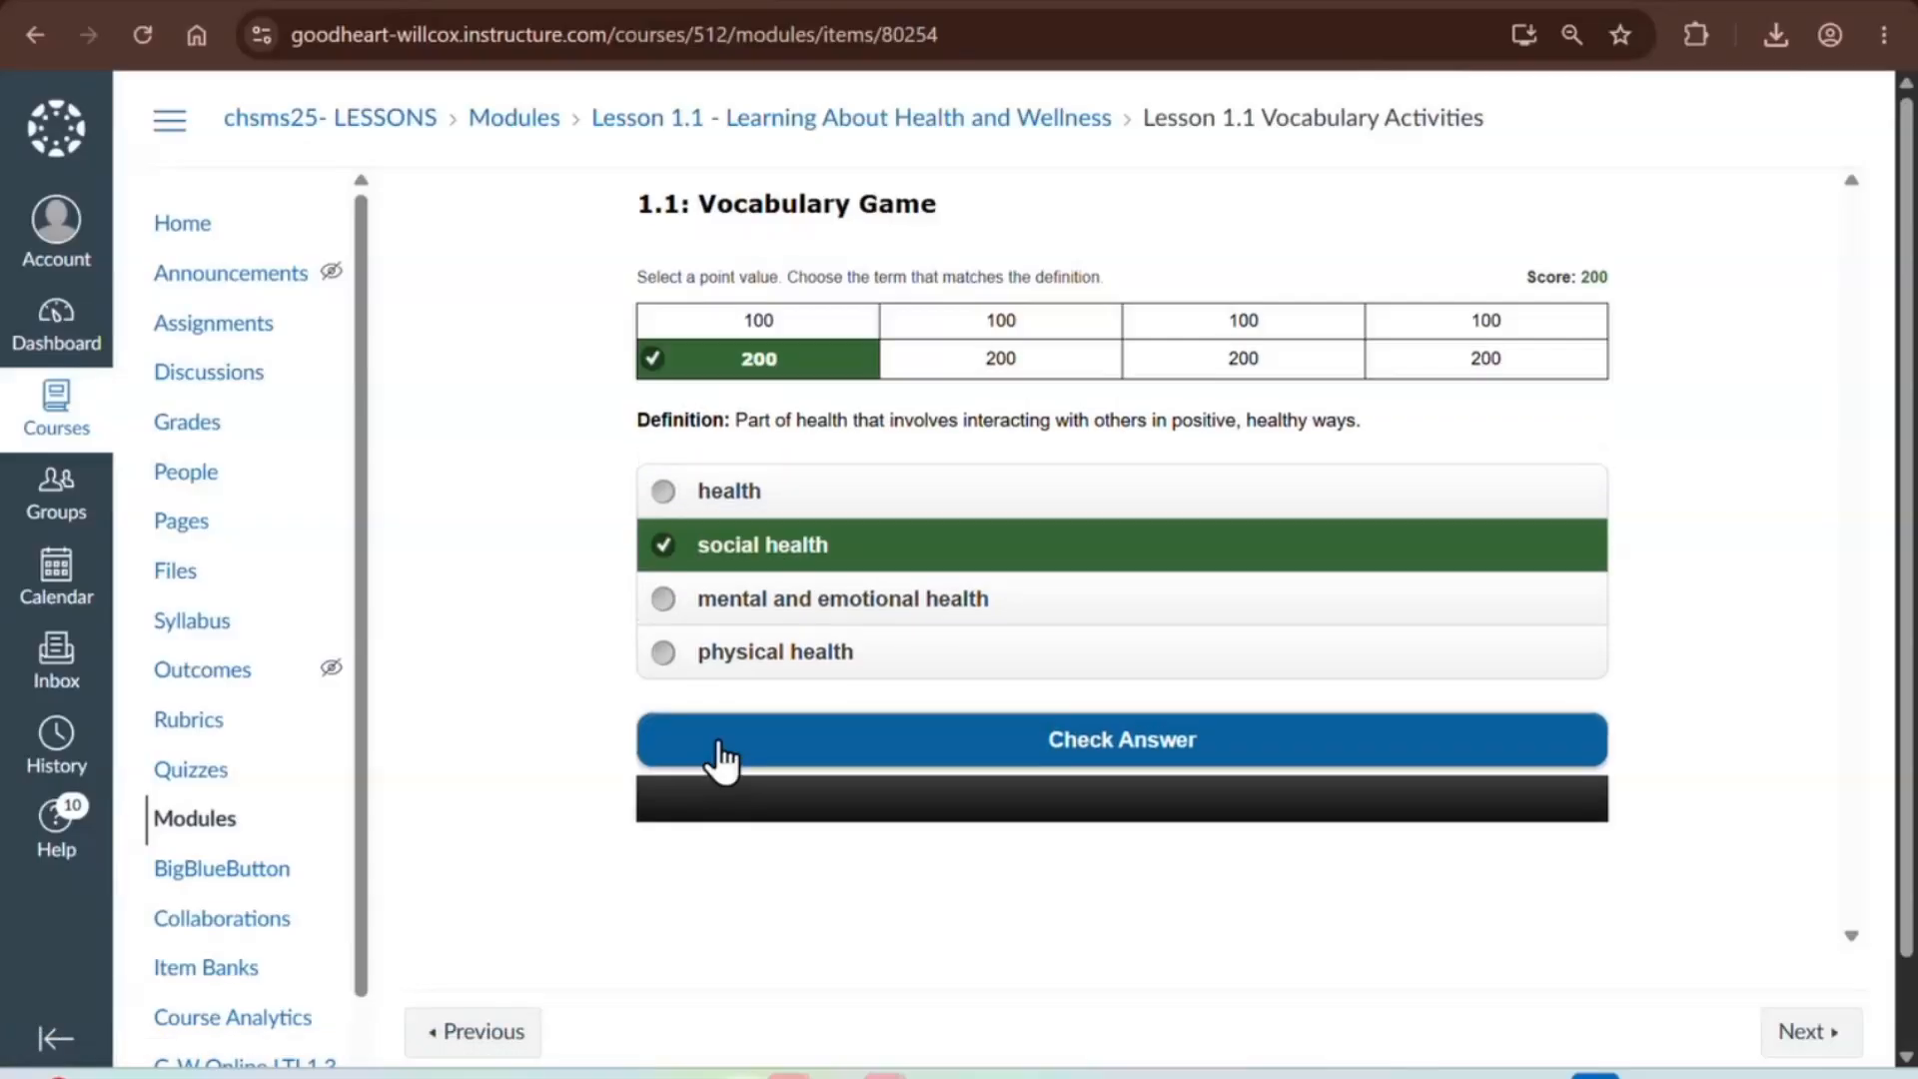
- Answer the second 200-point question with primary care, check it, and return to the vocabulary activities list
{"action": "left_click", "coordinate": [979, 379]}
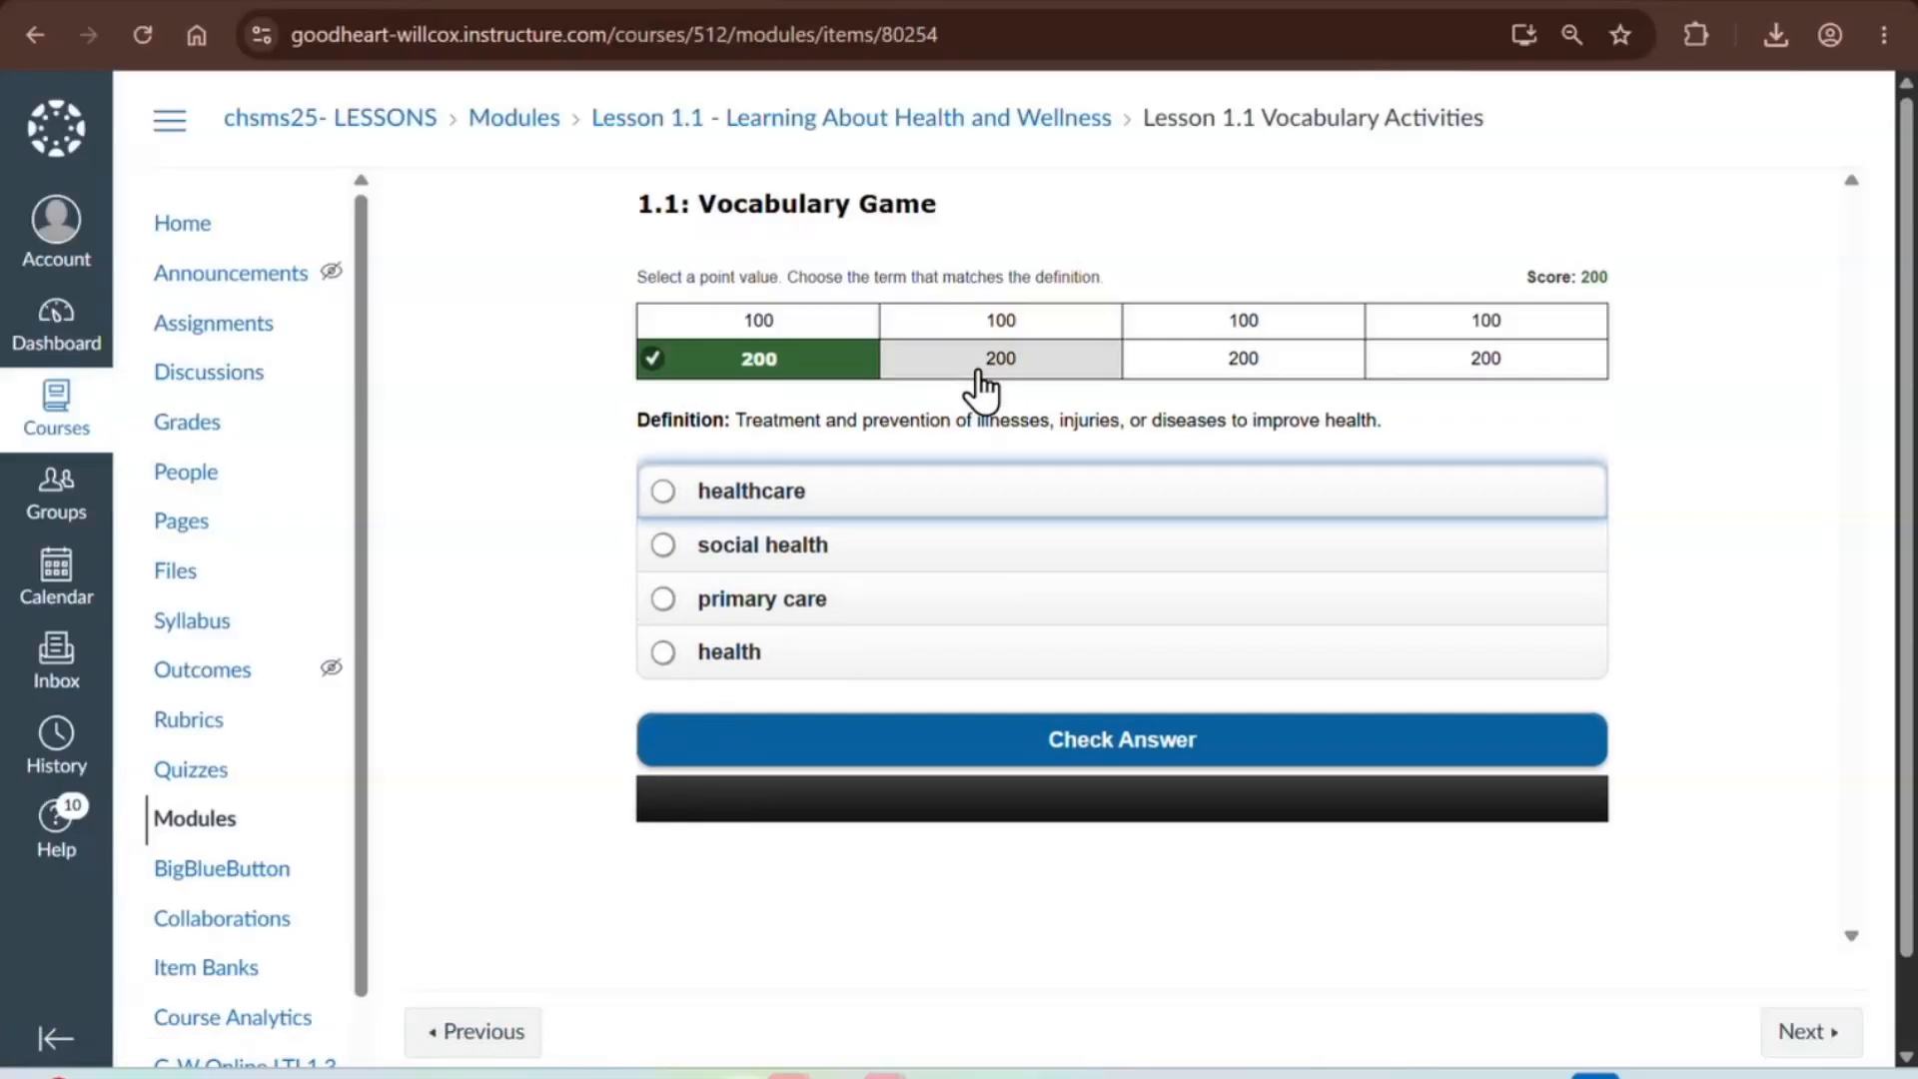
{"action": "left_click", "coordinate": [671, 605]}
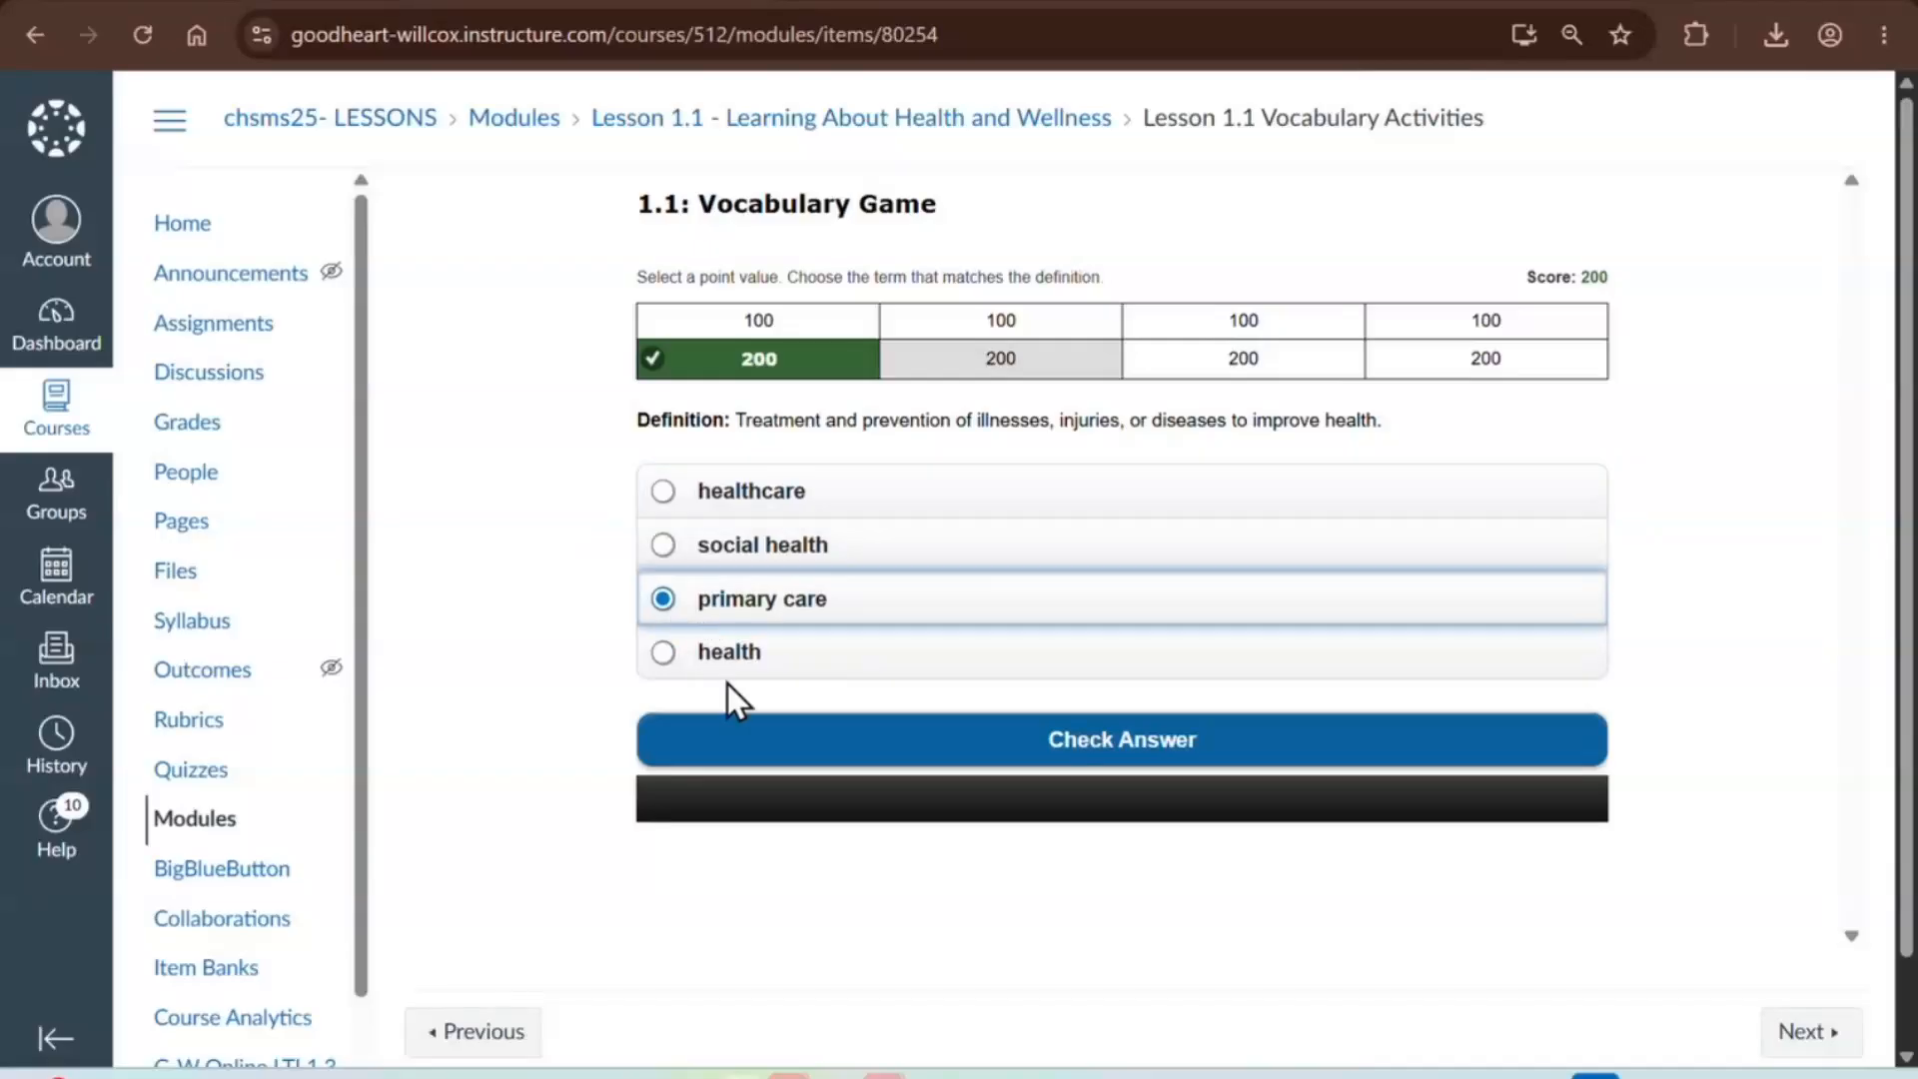
{"action": "left_click", "coordinate": [739, 760]}
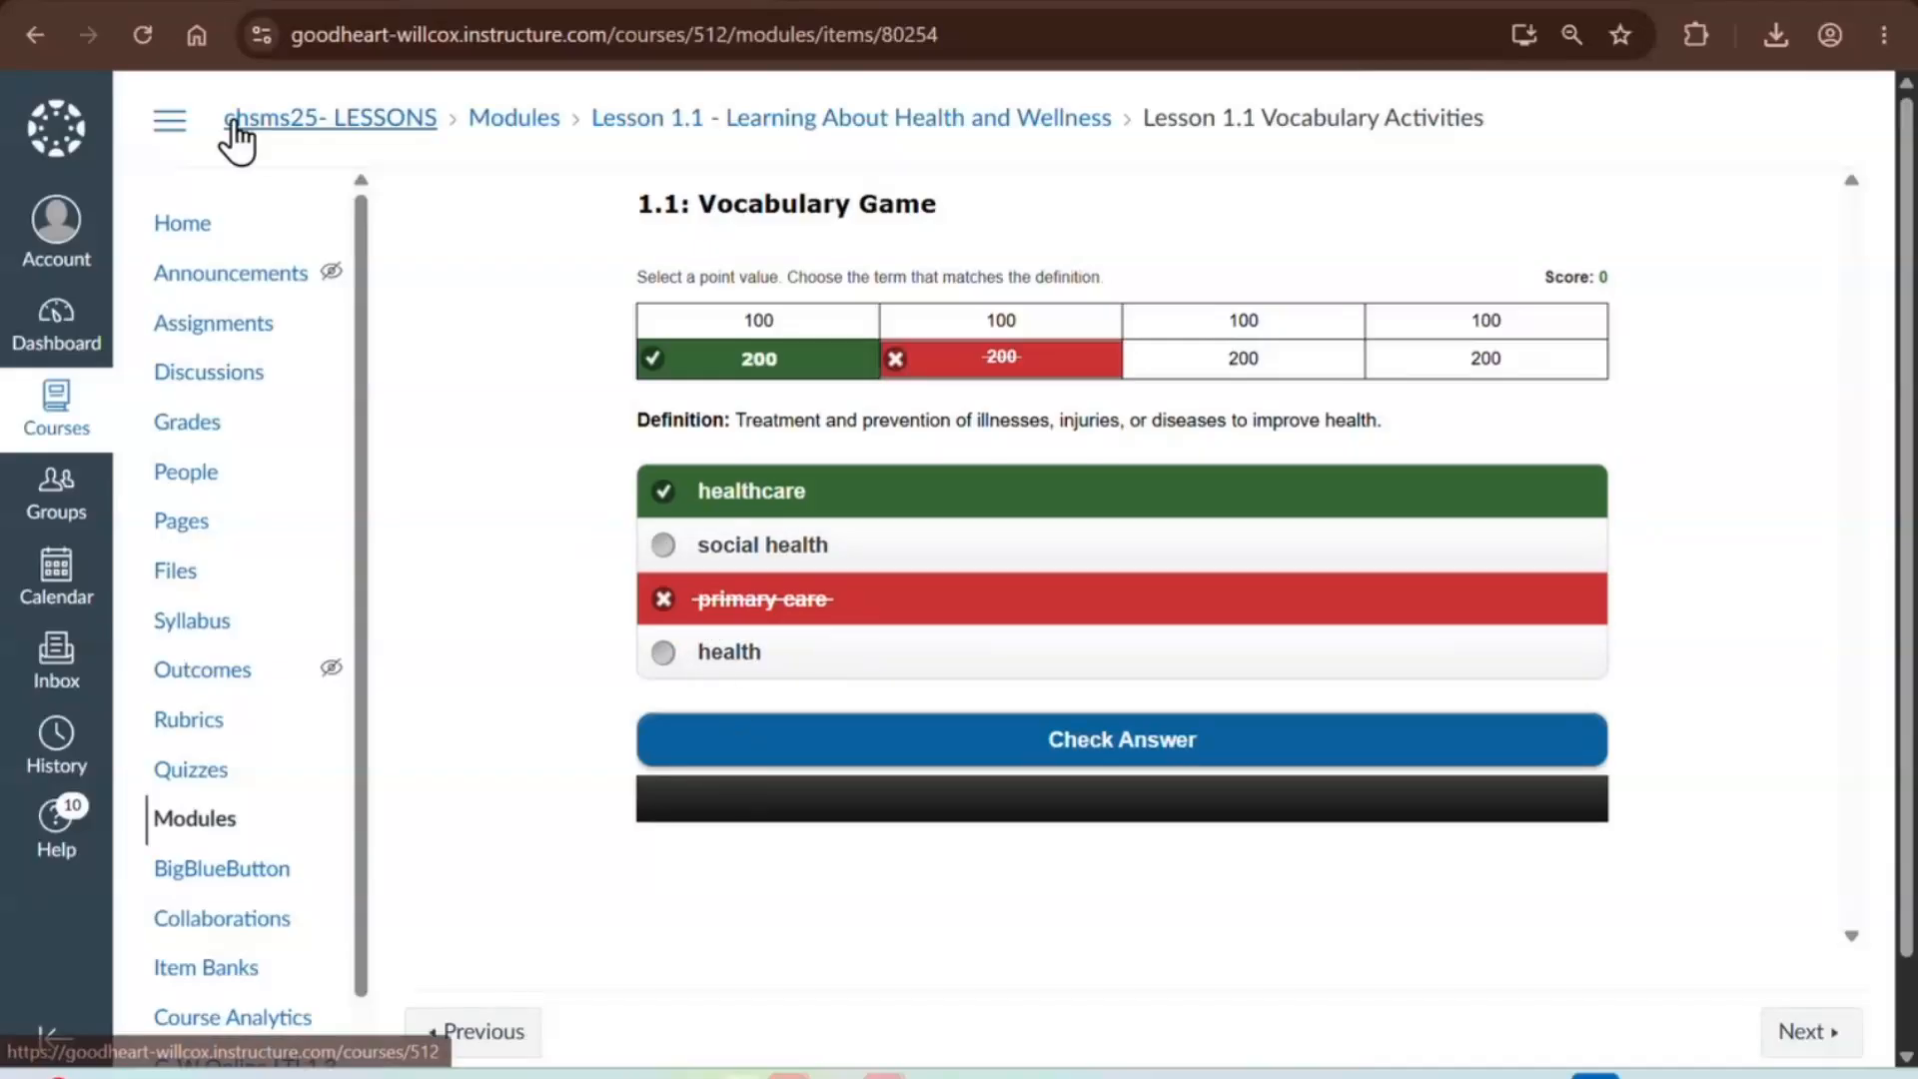
{"action": "left_click", "coordinate": [34, 32]}
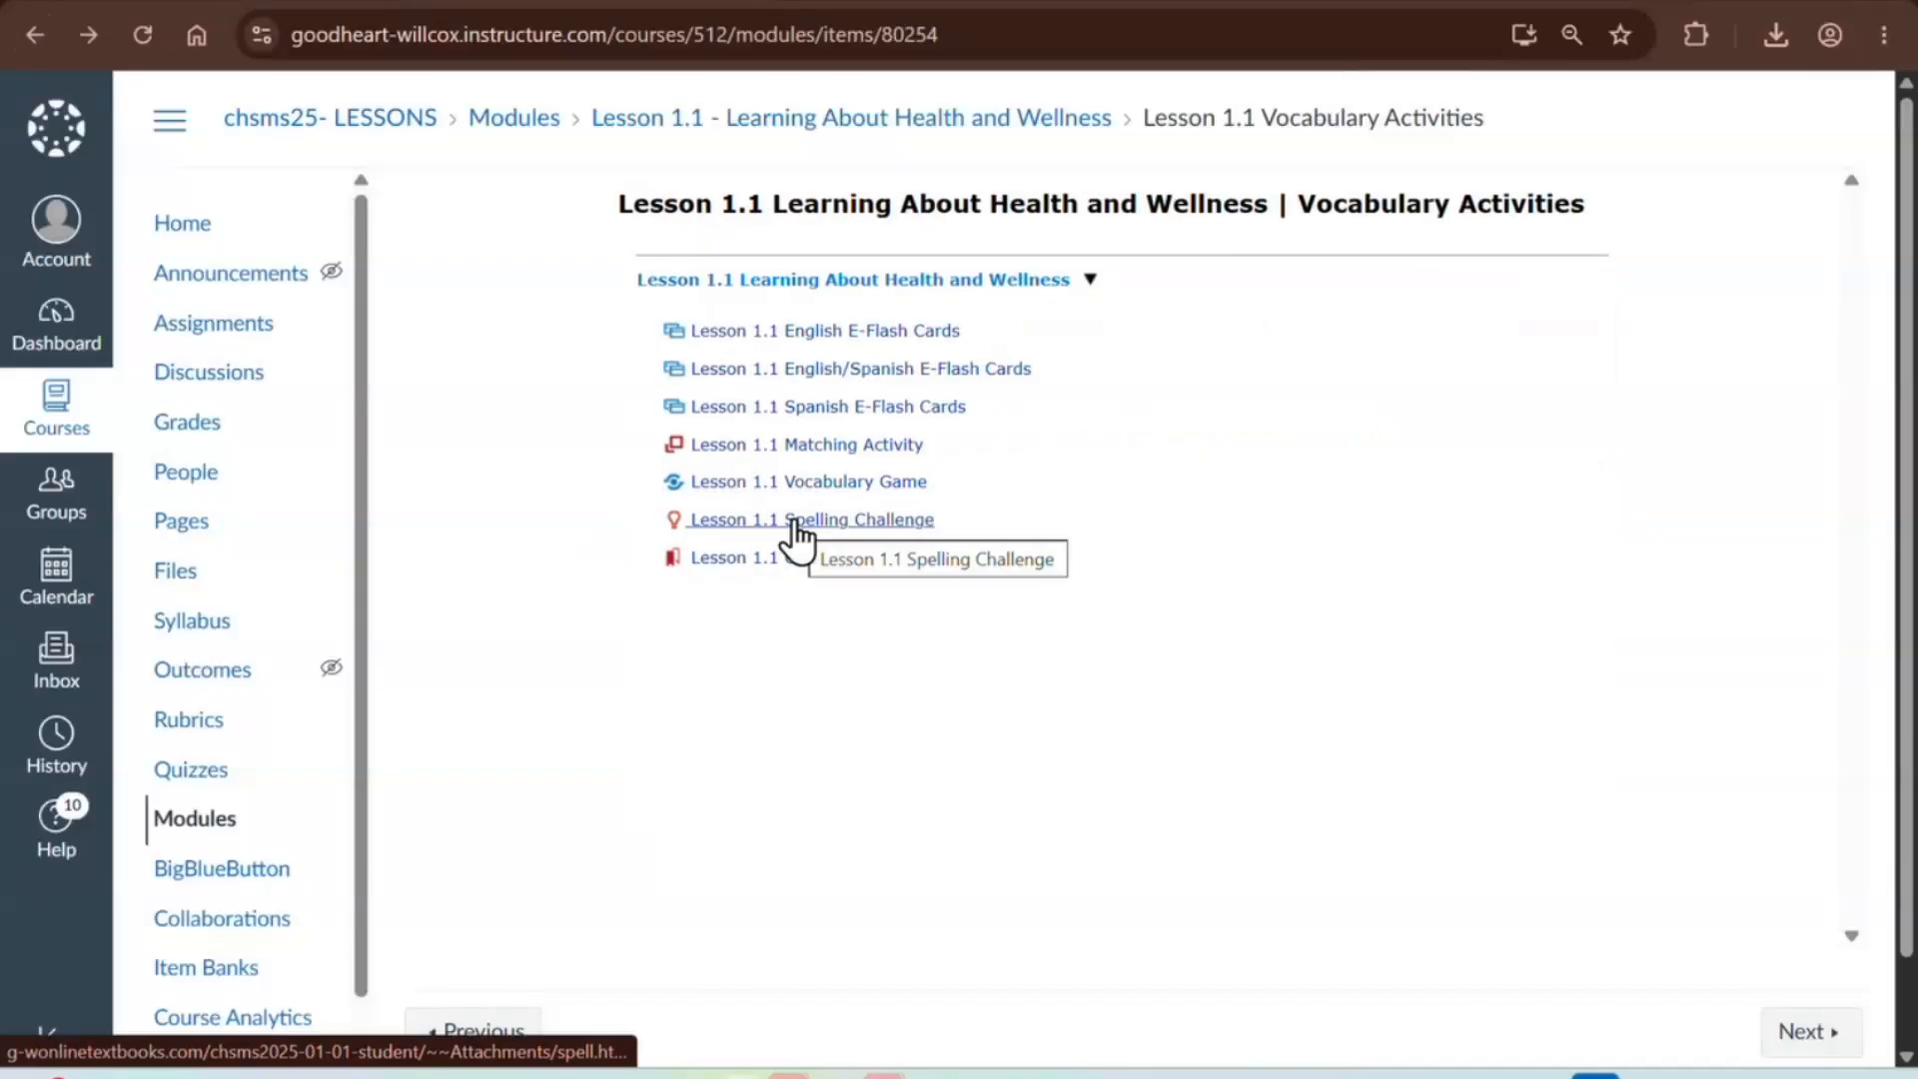
- Look at the Lesson 1.1 Spelling Challenge and the health entry in the Glossary, returning to the activities list
{"action": "left_click", "coordinate": [794, 521]}
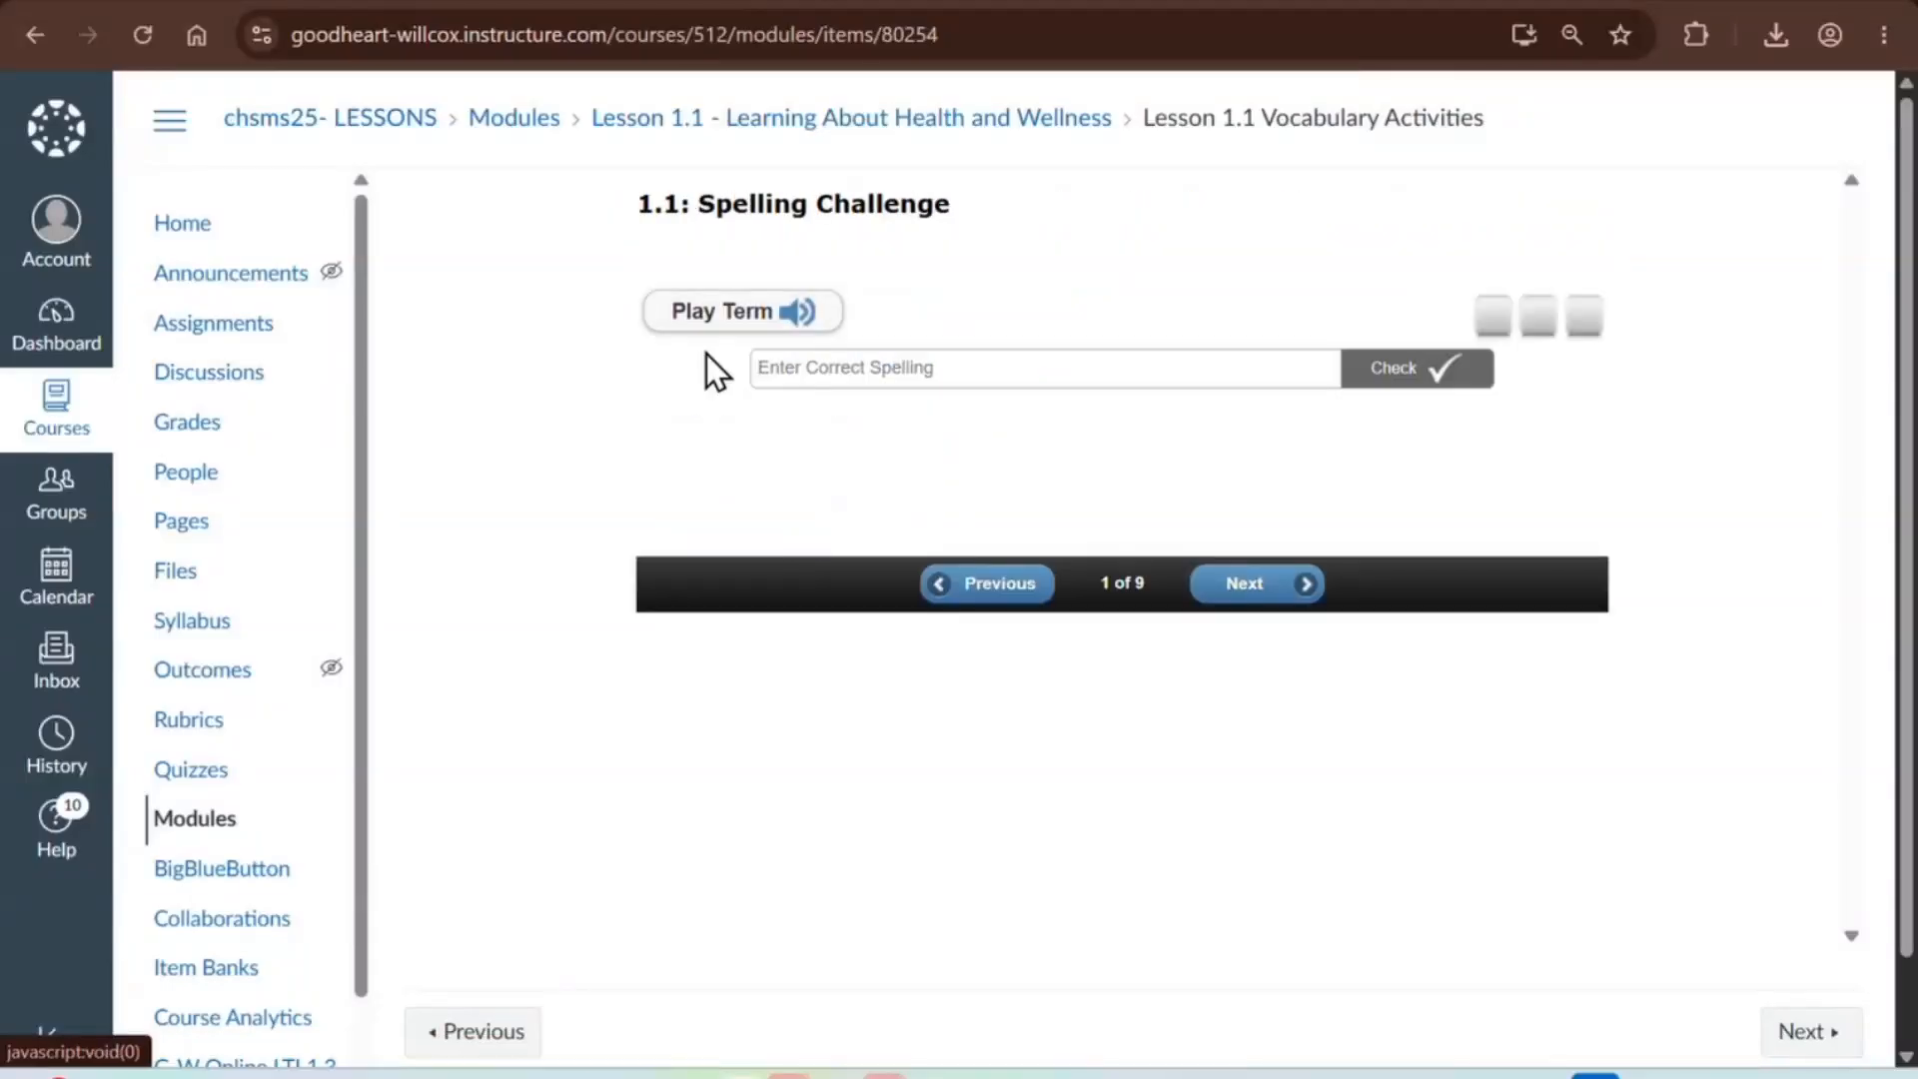
{"action": "left_click", "coordinate": [36, 34]}
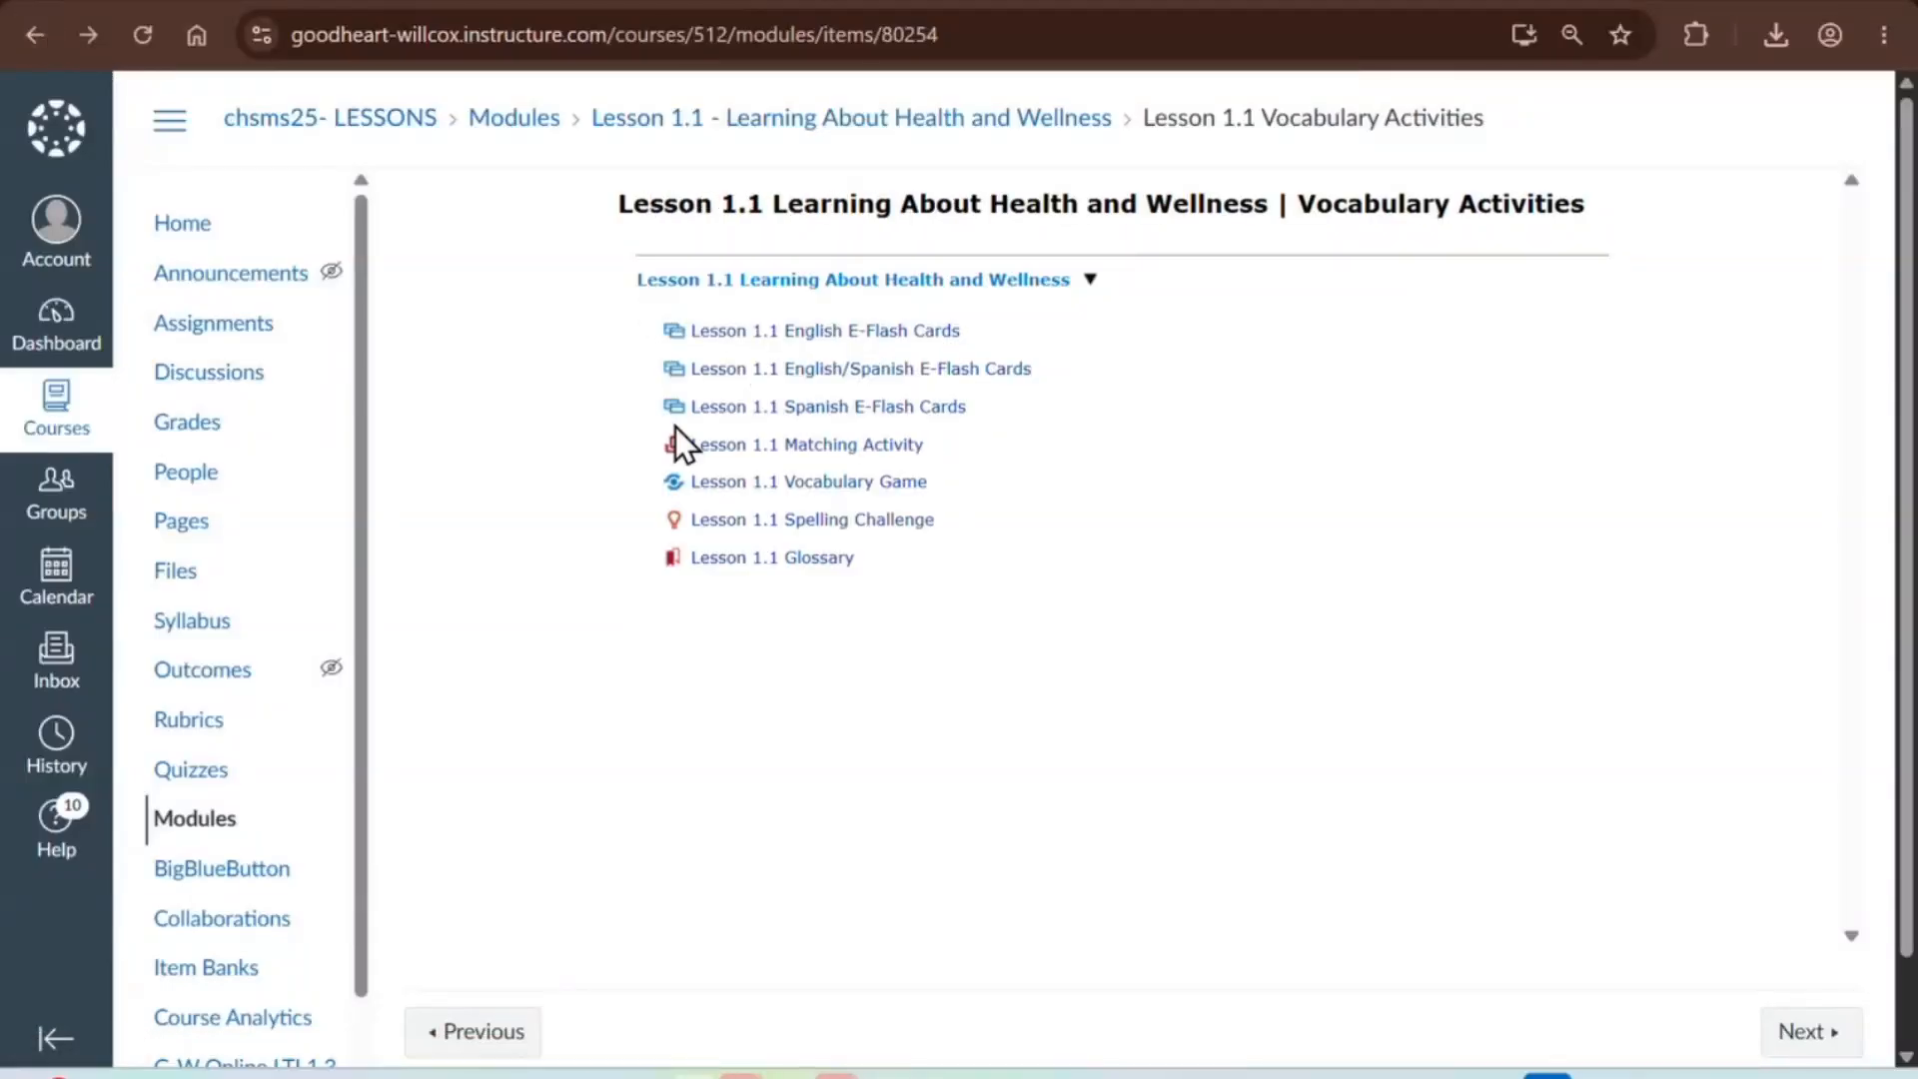
{"action": "left_click", "coordinate": [774, 557]}
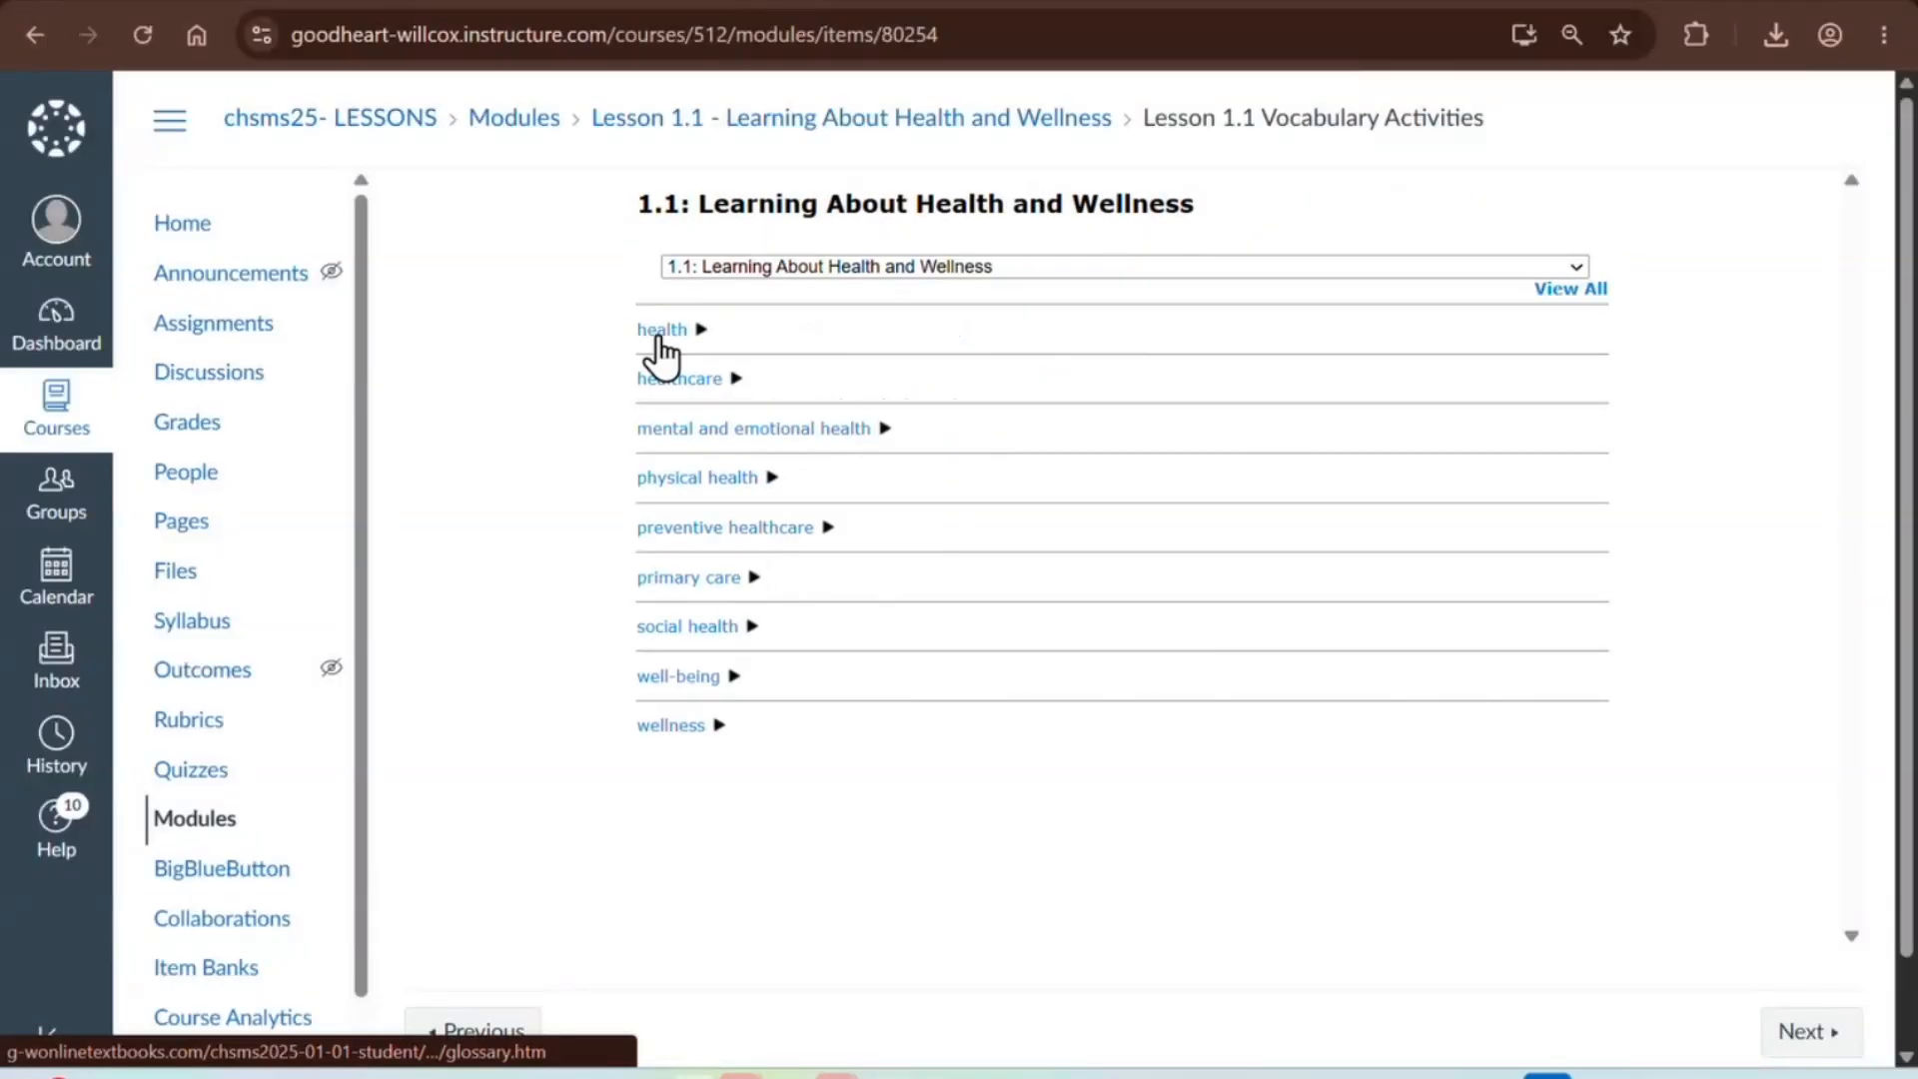
{"action": "left_click", "coordinate": [659, 338]}
{"action": "left_click", "coordinate": [18, 40]}
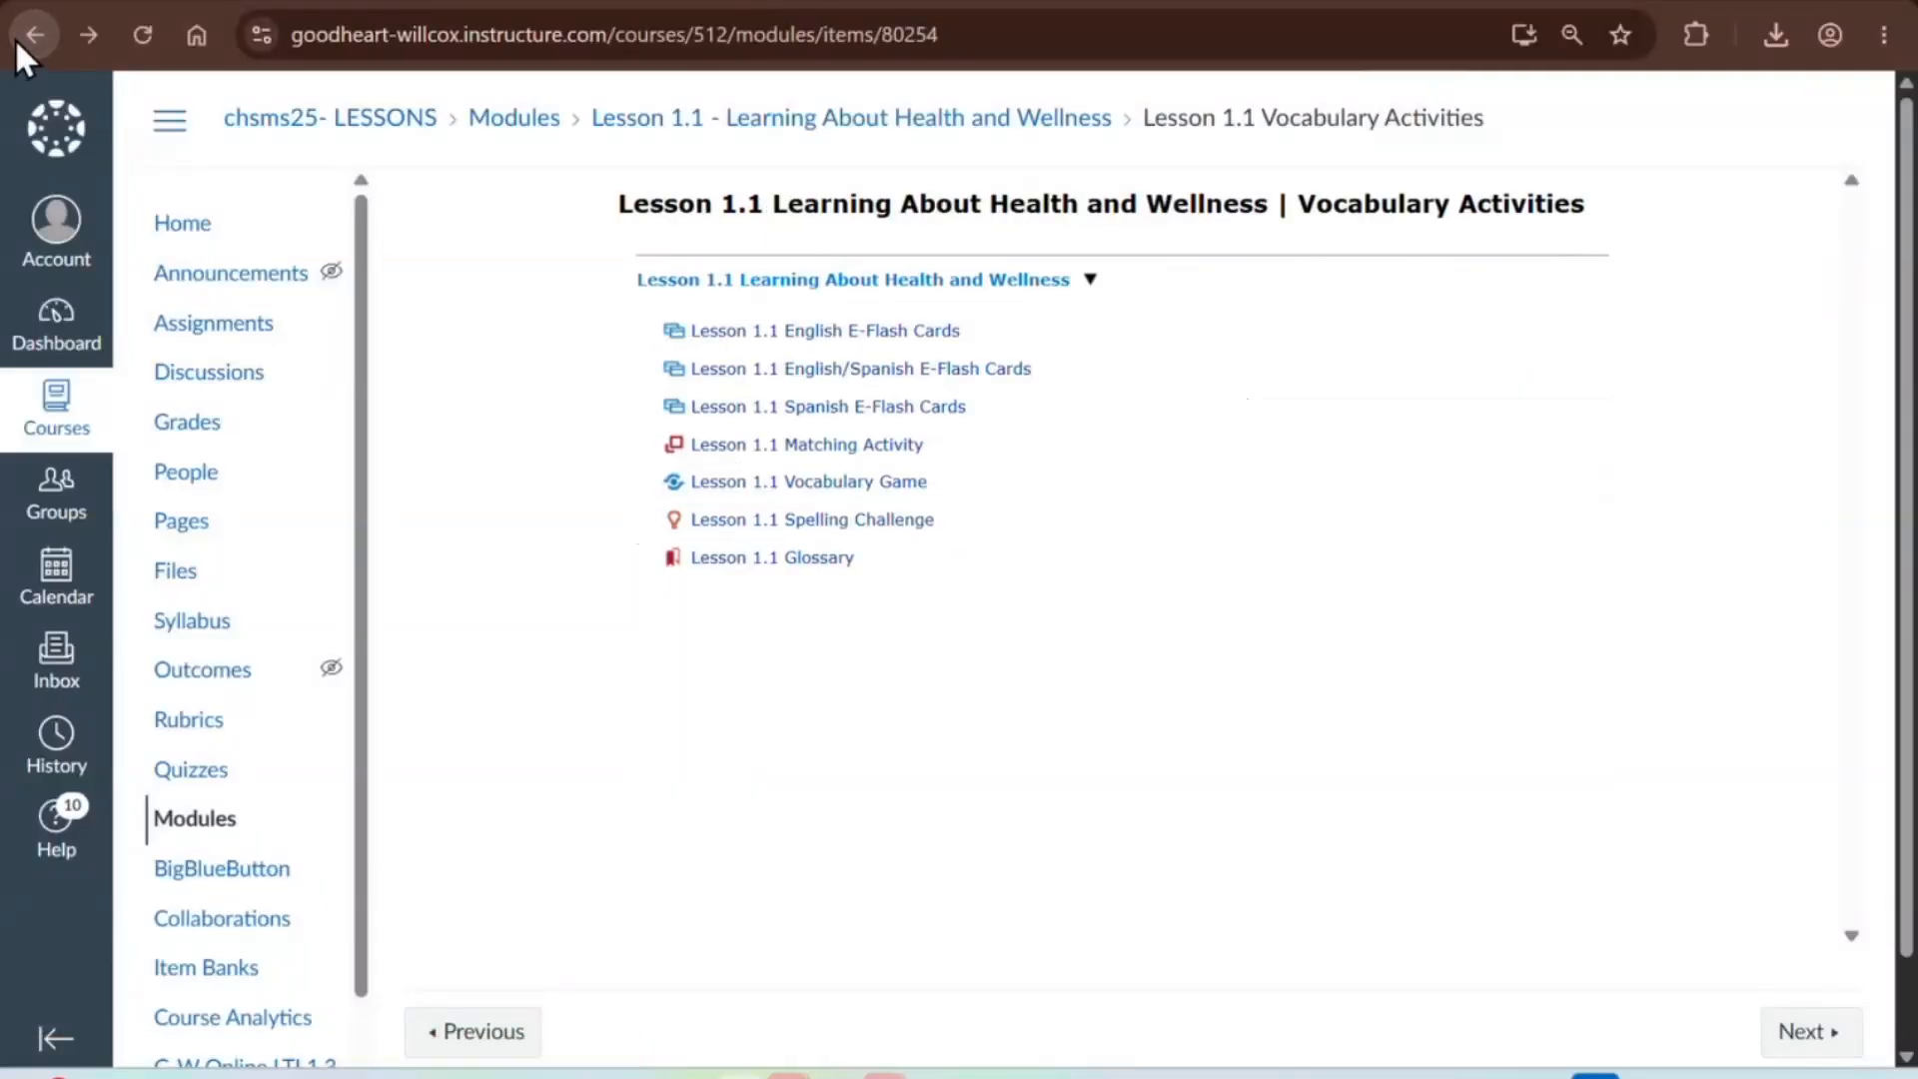
- Return to the Lesson 1.1 module and open the Lesson 1.1 Audio Summary item
{"action": "left_click", "coordinate": [714, 125]}
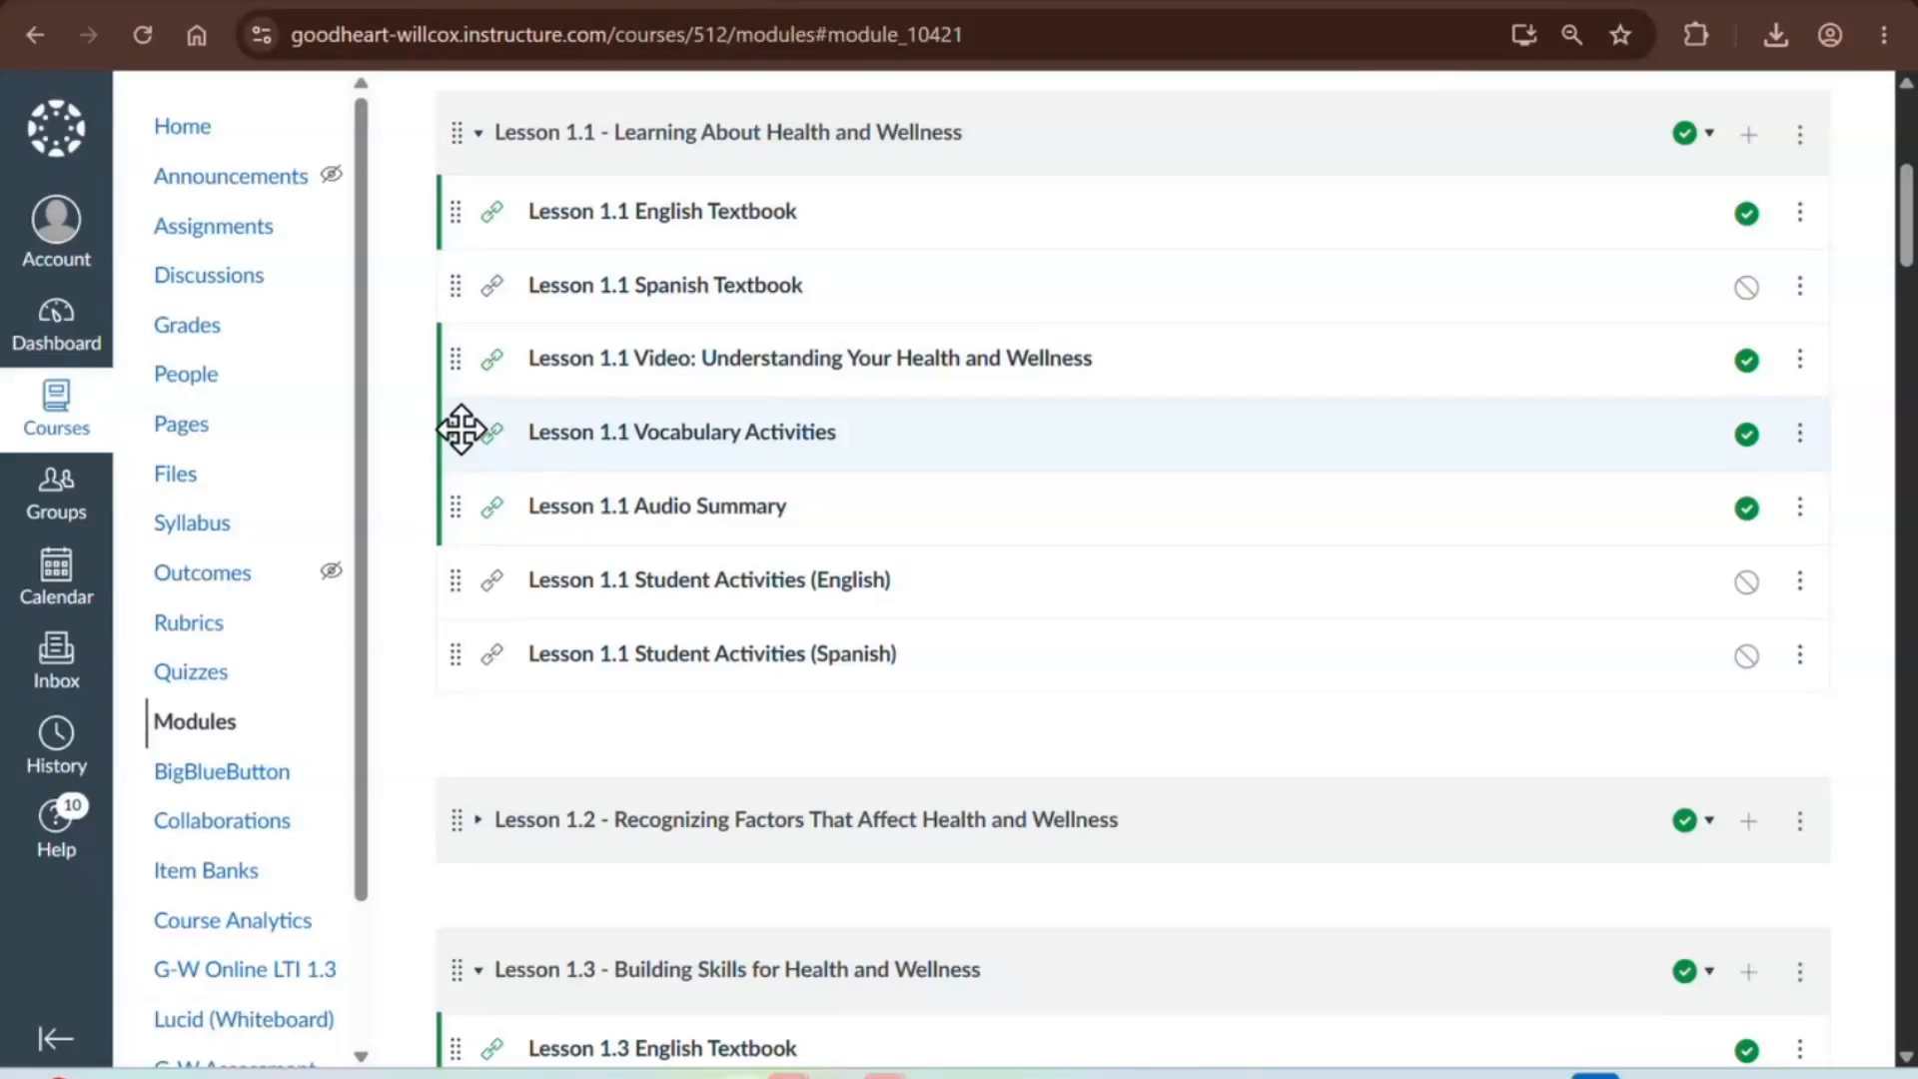
{"action": "mouse_move", "coordinate": [461, 429]}
{"action": "left_mouse_down"}
{"action": "mouse_move", "coordinate": [484, 166]}
{"action": "mouse_move", "coordinate": [457, 291]}
{"action": "mouse_move", "coordinate": [471, 451]}
{"action": "mouse_move", "coordinate": [471, 432]}
{"action": "left_mouse_up"}
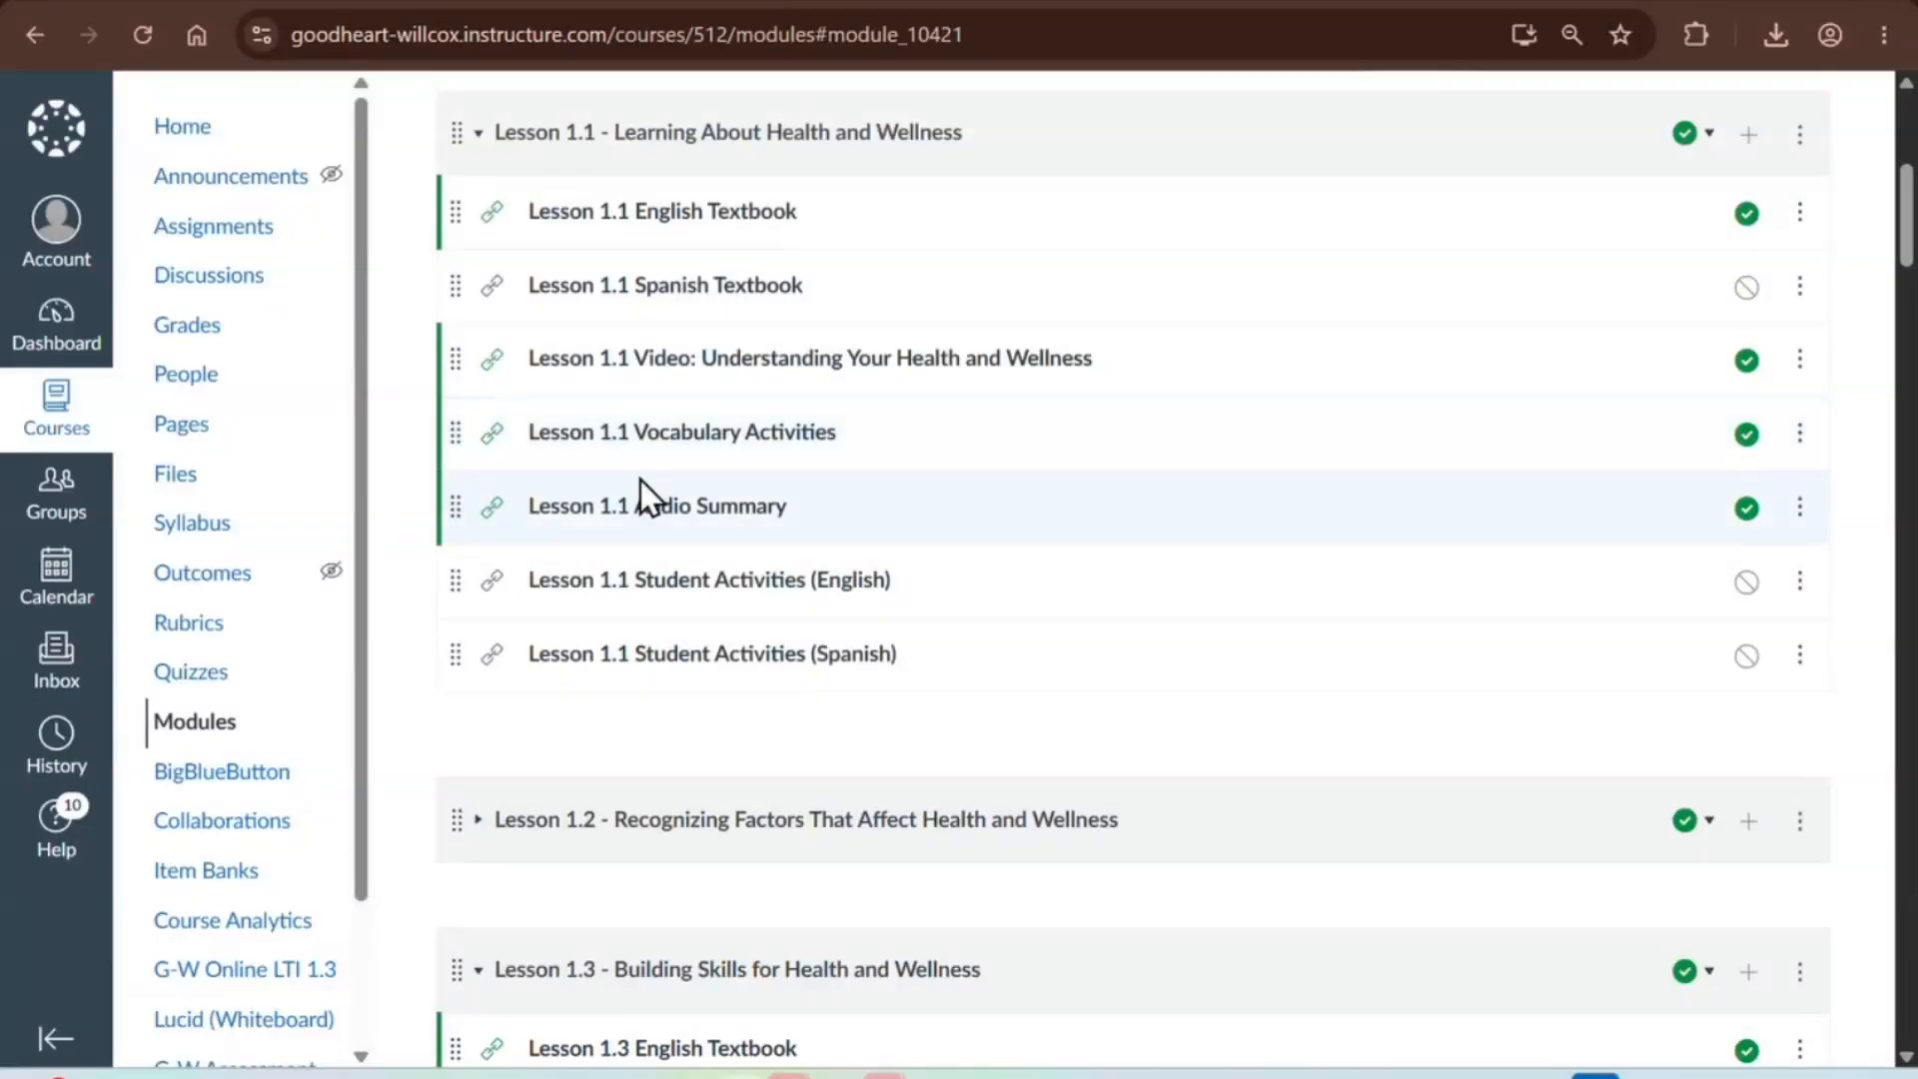
{"action": "left_click", "coordinate": [667, 508]}
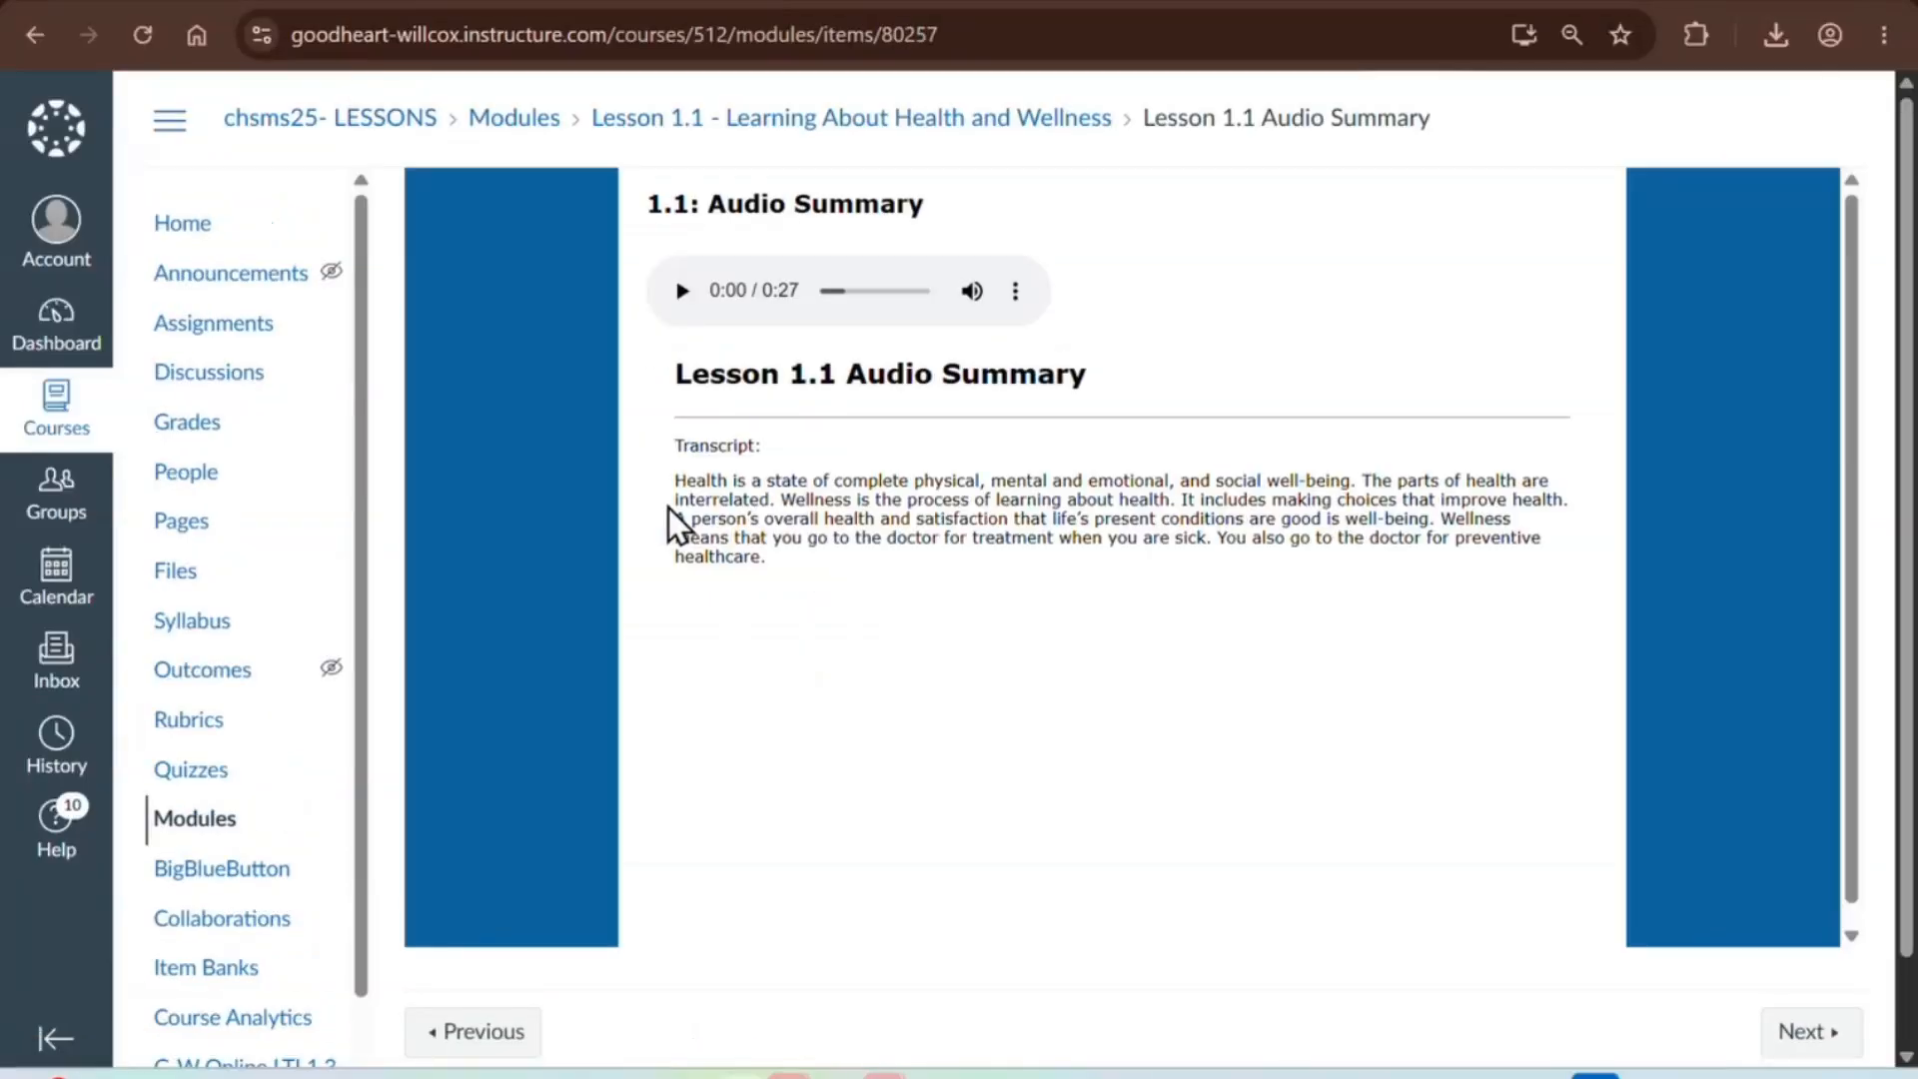
- Return to the Lesson 1.1 module and open the Lesson 1.1 Student Activities (English) item
{"action": "left_click", "coordinate": [712, 138]}
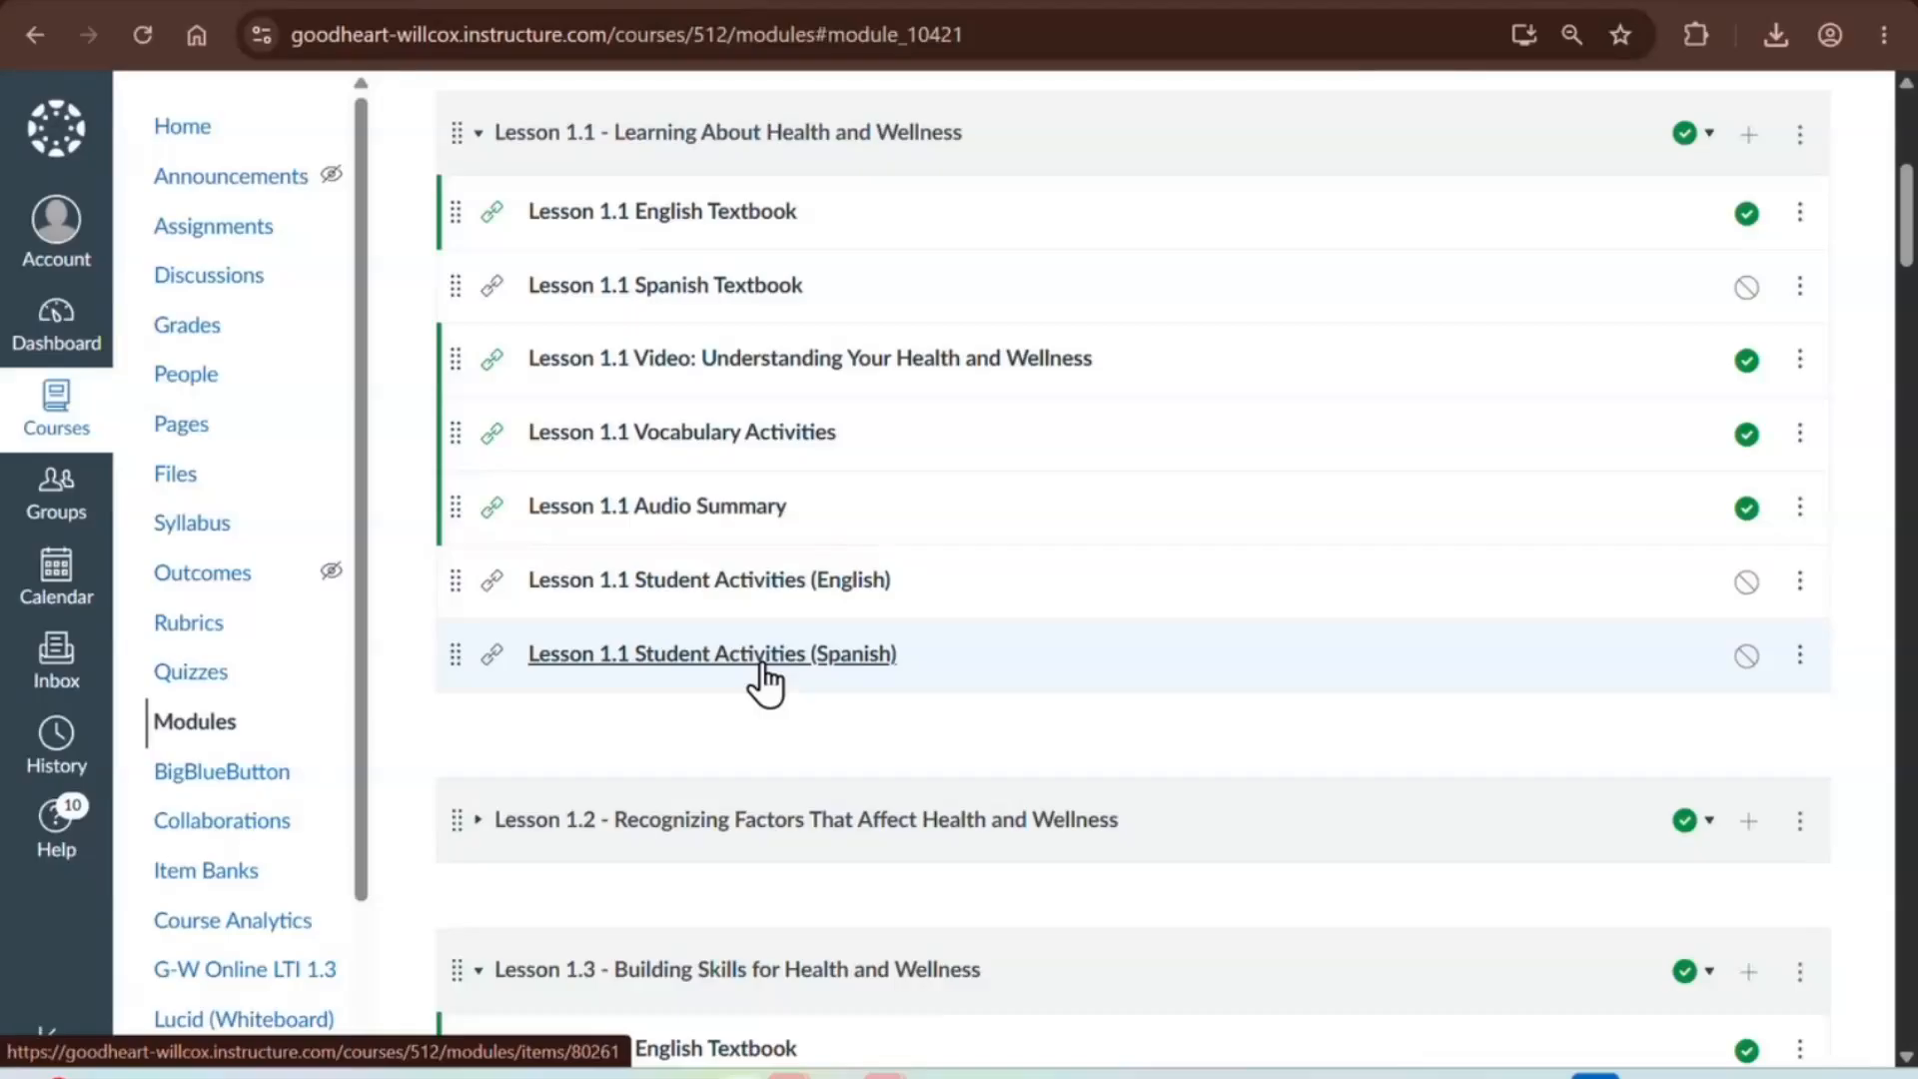
{"action": "left_click", "coordinate": [749, 603]}
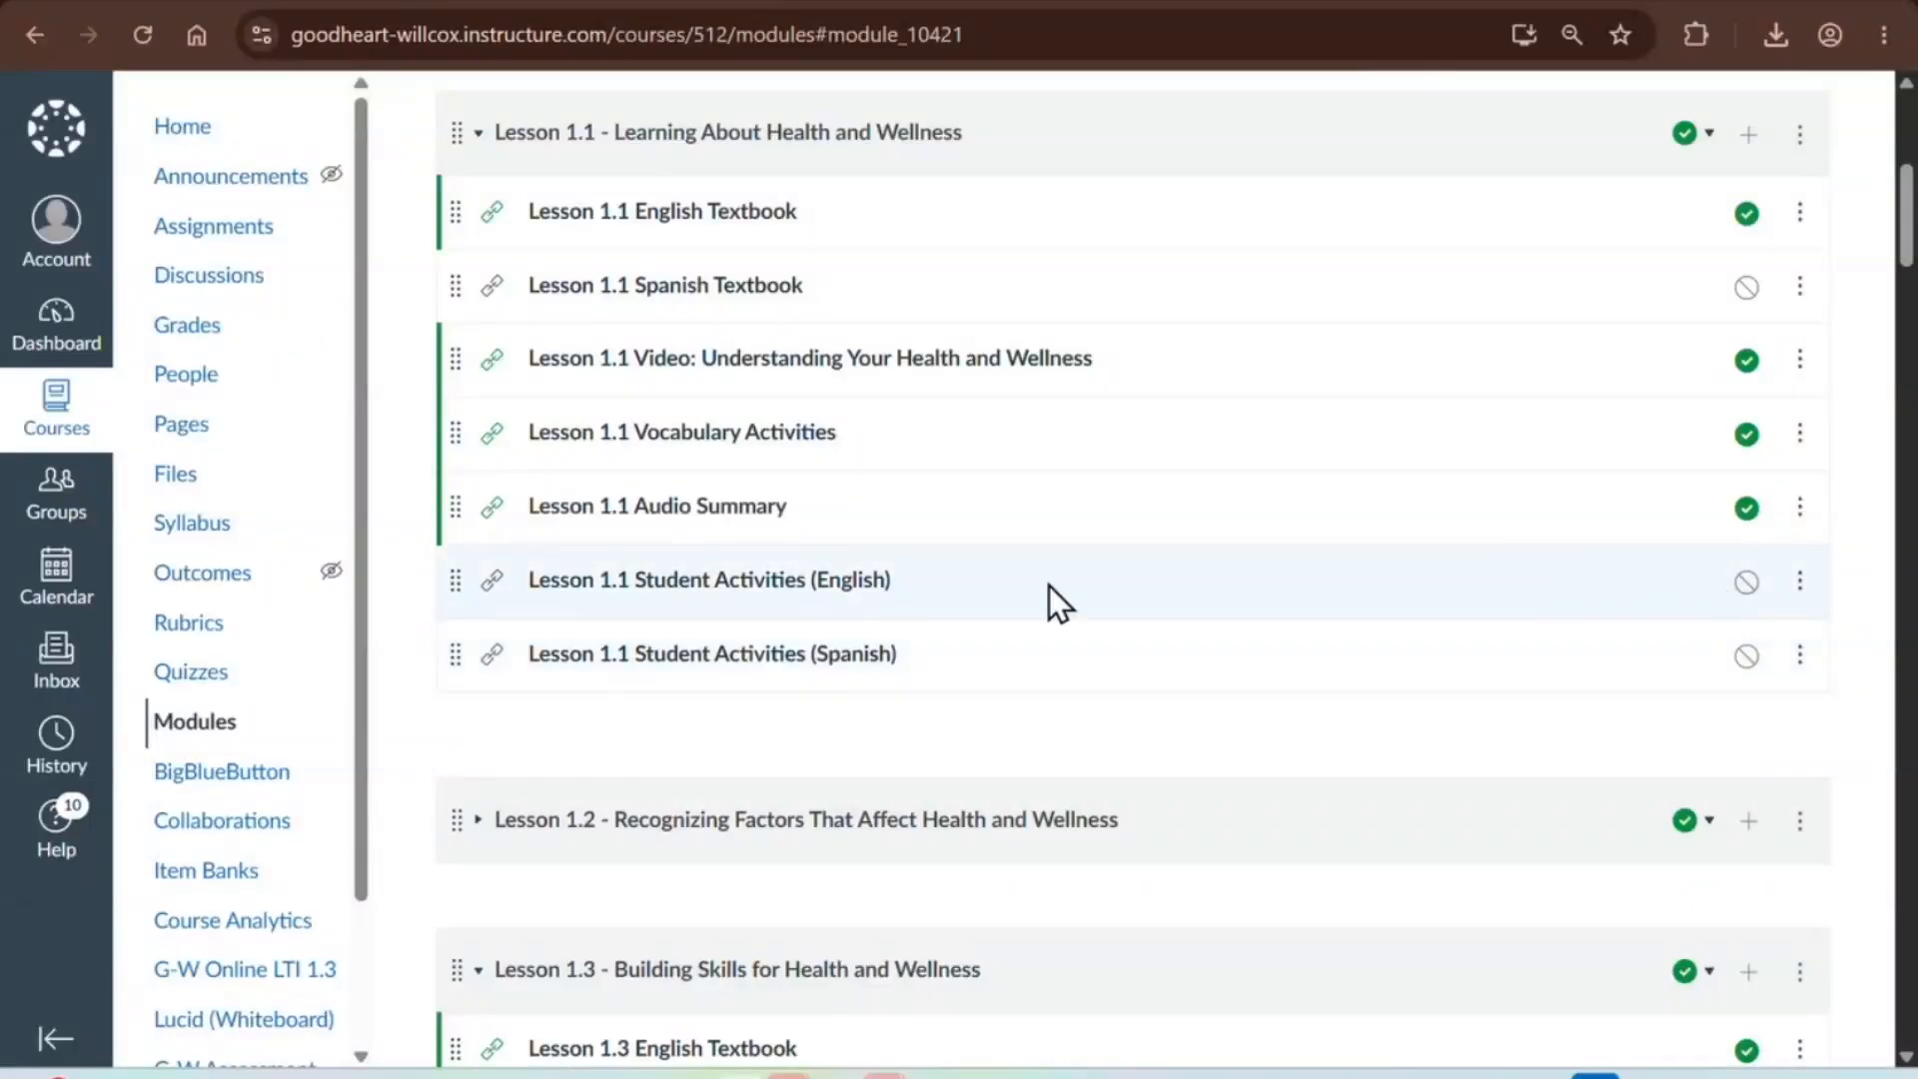
{"action": "left_click", "coordinate": [744, 590]}
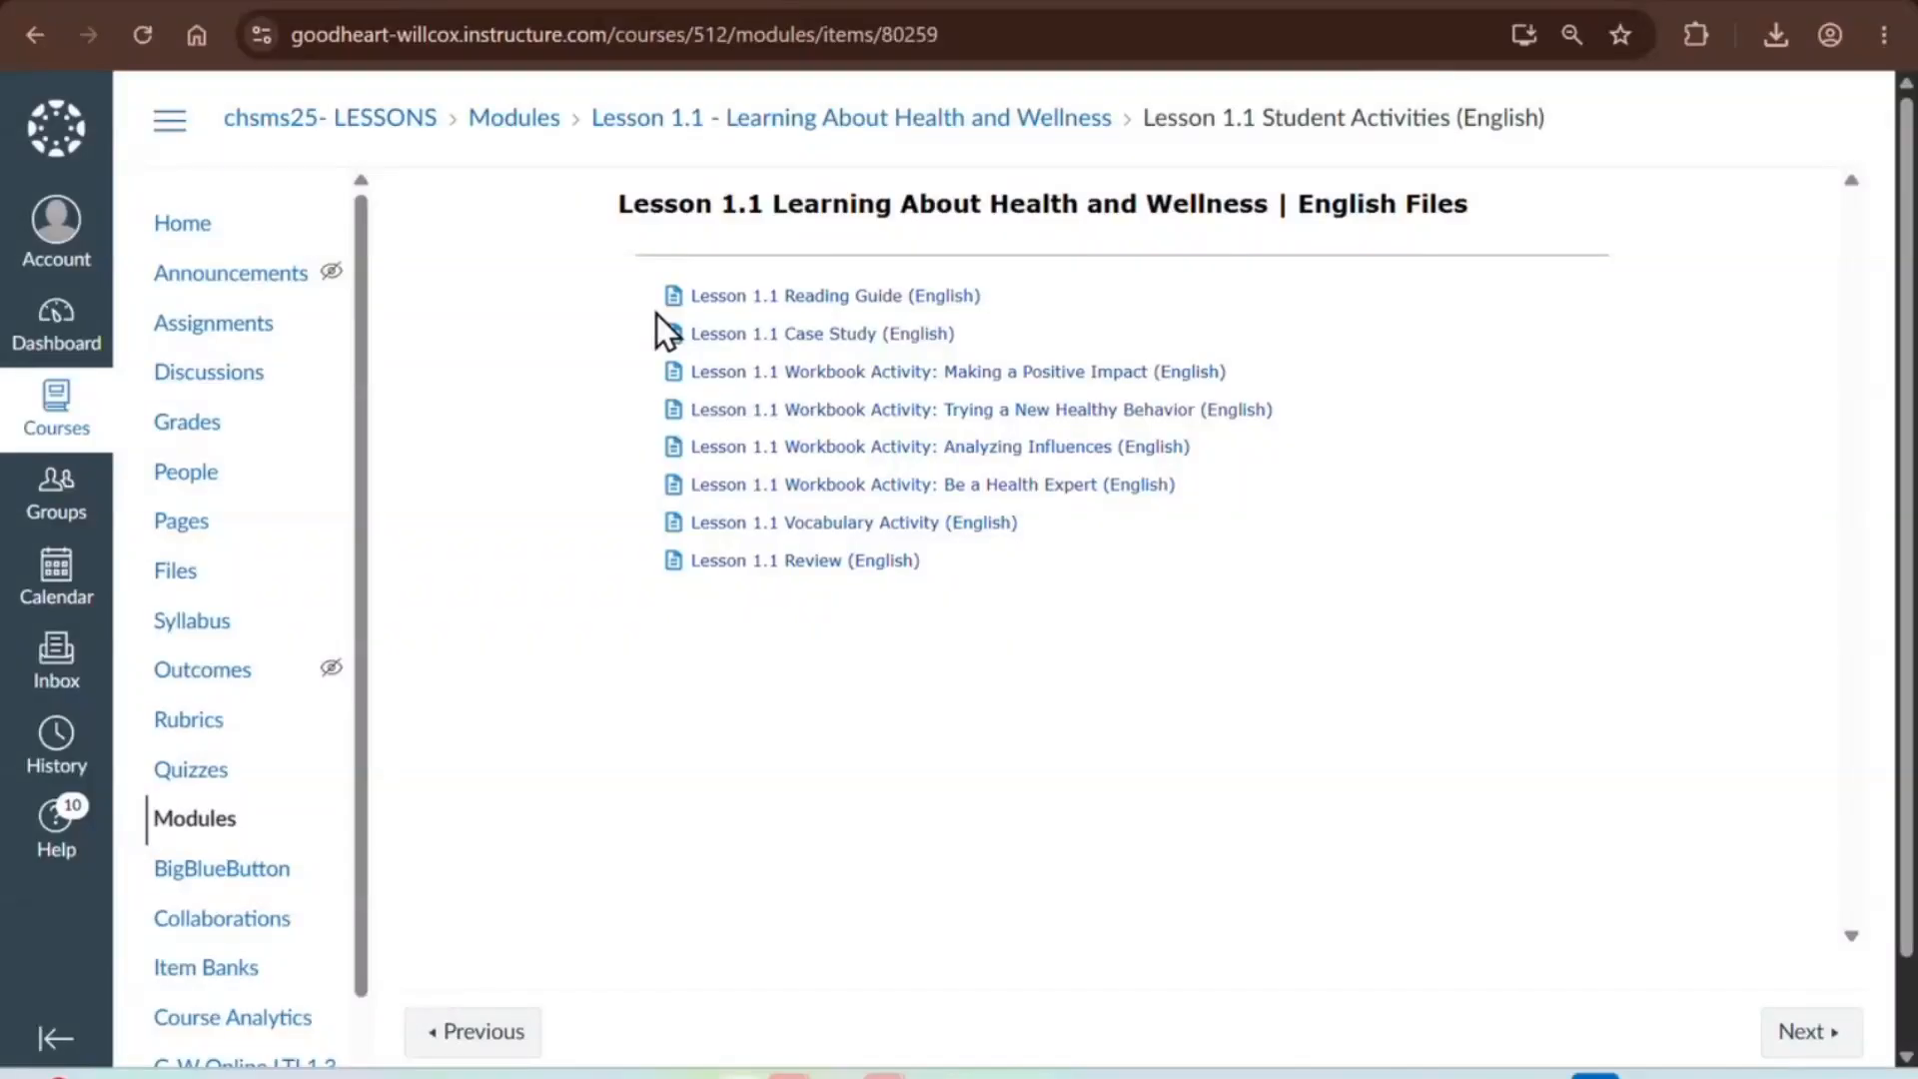
- Download the English Lesson 1.1 Reading Guide, look through it in Word, and return to the activities list in the browser
{"action": "left_click", "coordinate": [744, 300]}
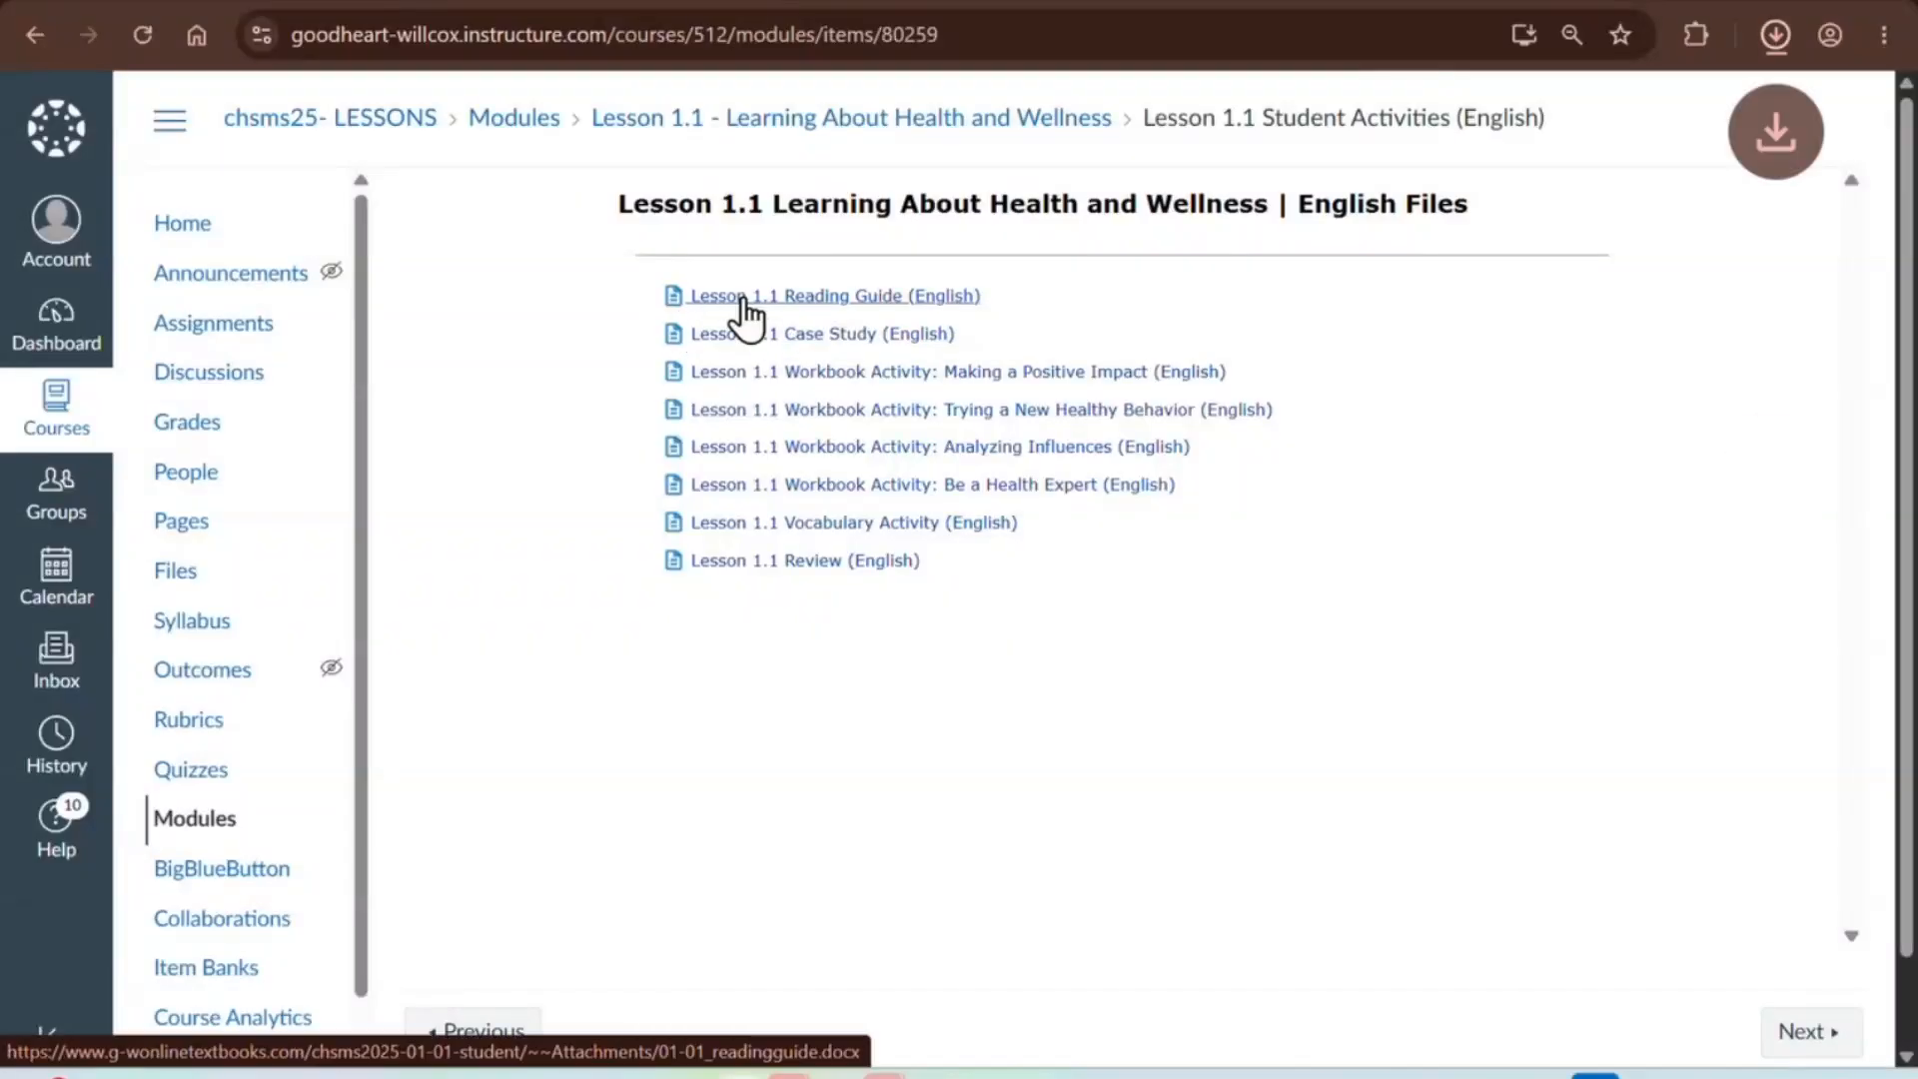
{"action": "key", "text": "ctrl"}
{"action": "key", "text": "ctrl"}
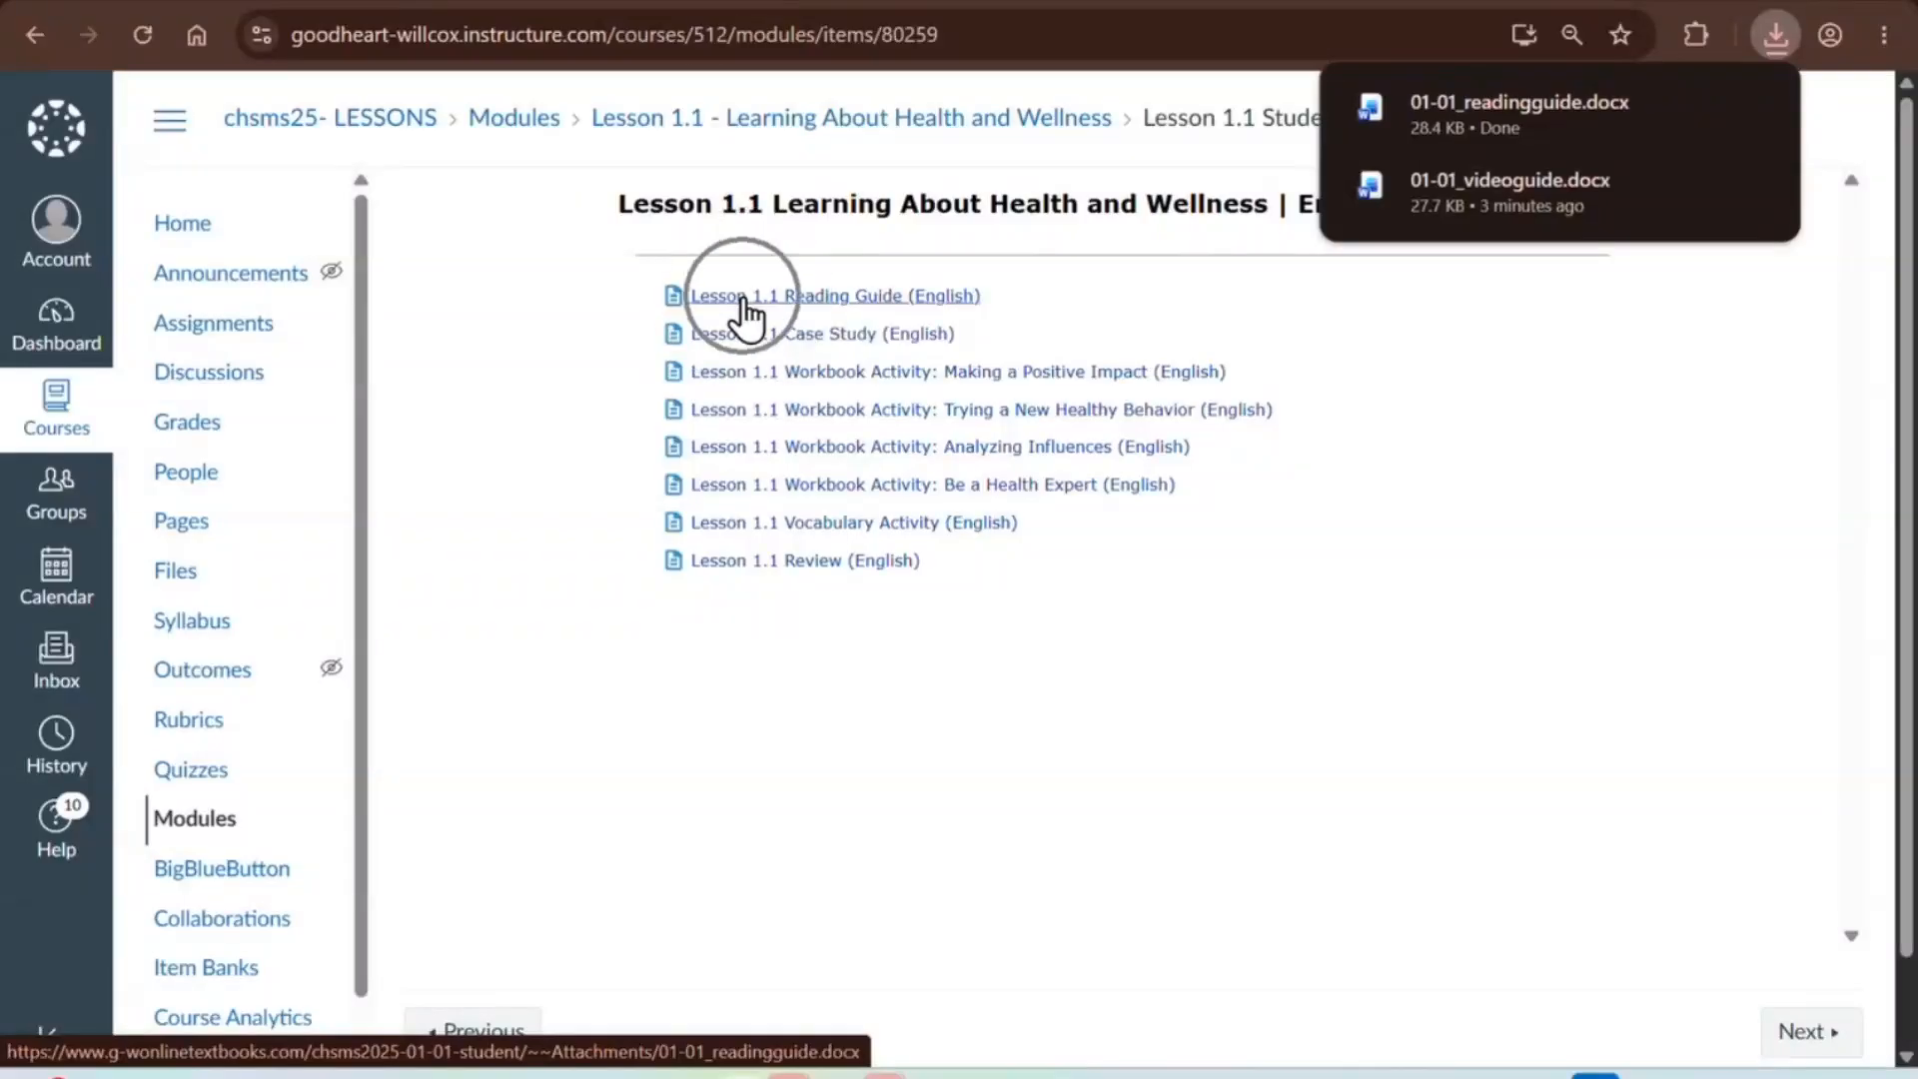
{"action": "left_click", "coordinate": [1439, 118]}
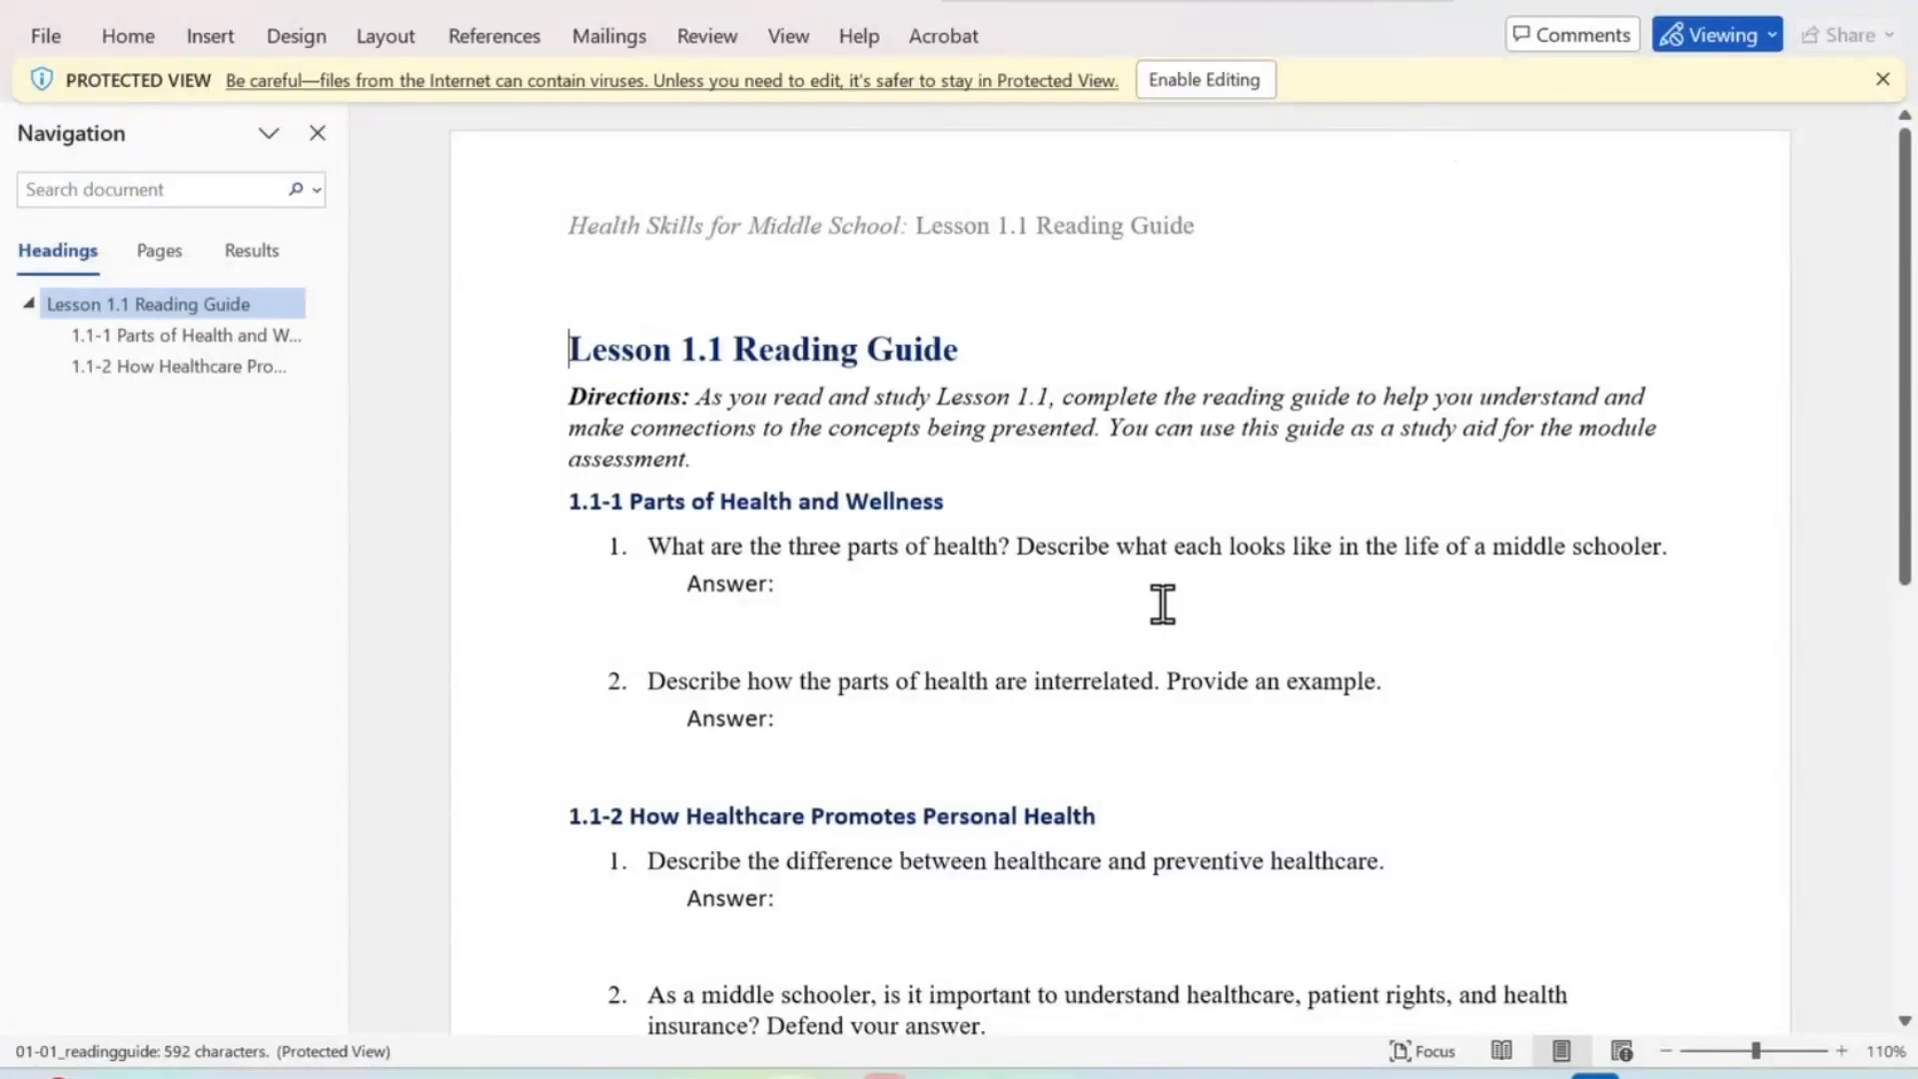
{"action": "scroll", "coordinate": [1160, 619], "scroll_direction": "down", "scroll_amount": 2}
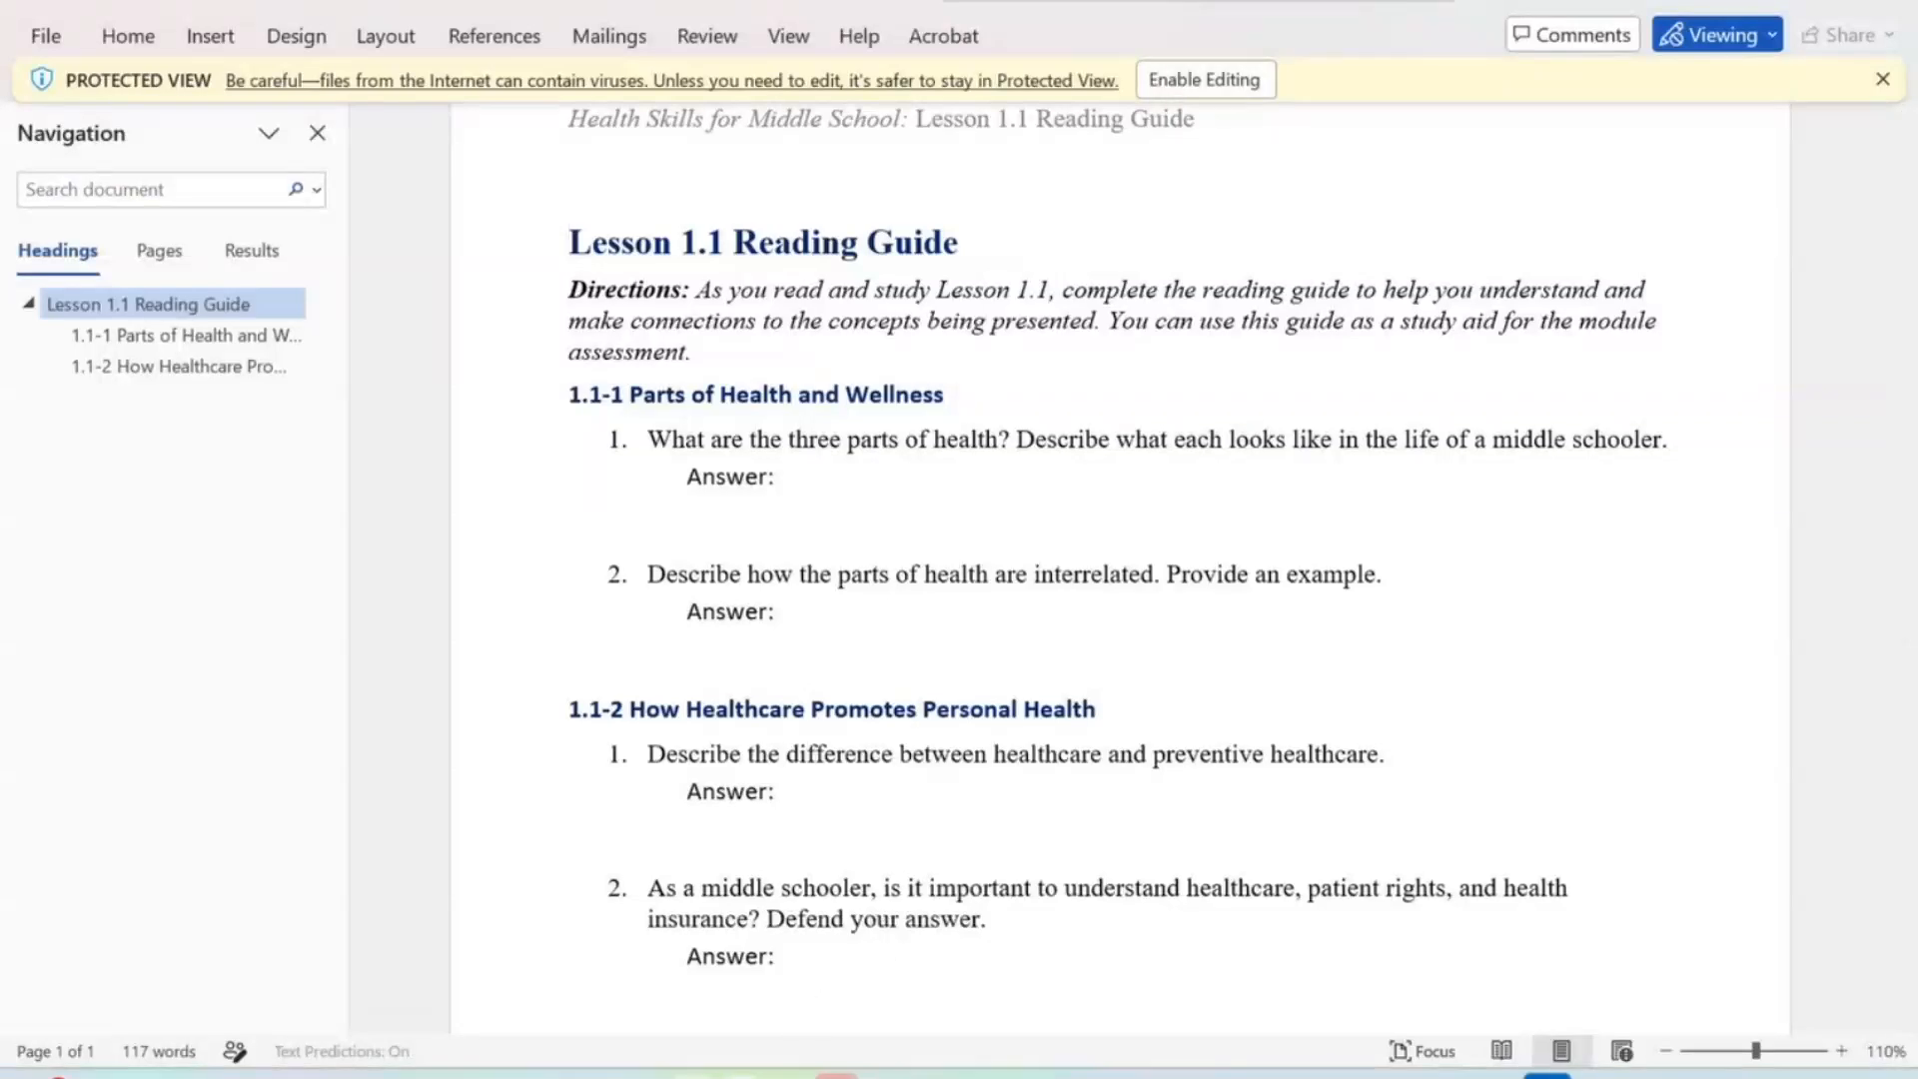
{"action": "left_click", "coordinate": [696, 1075]}
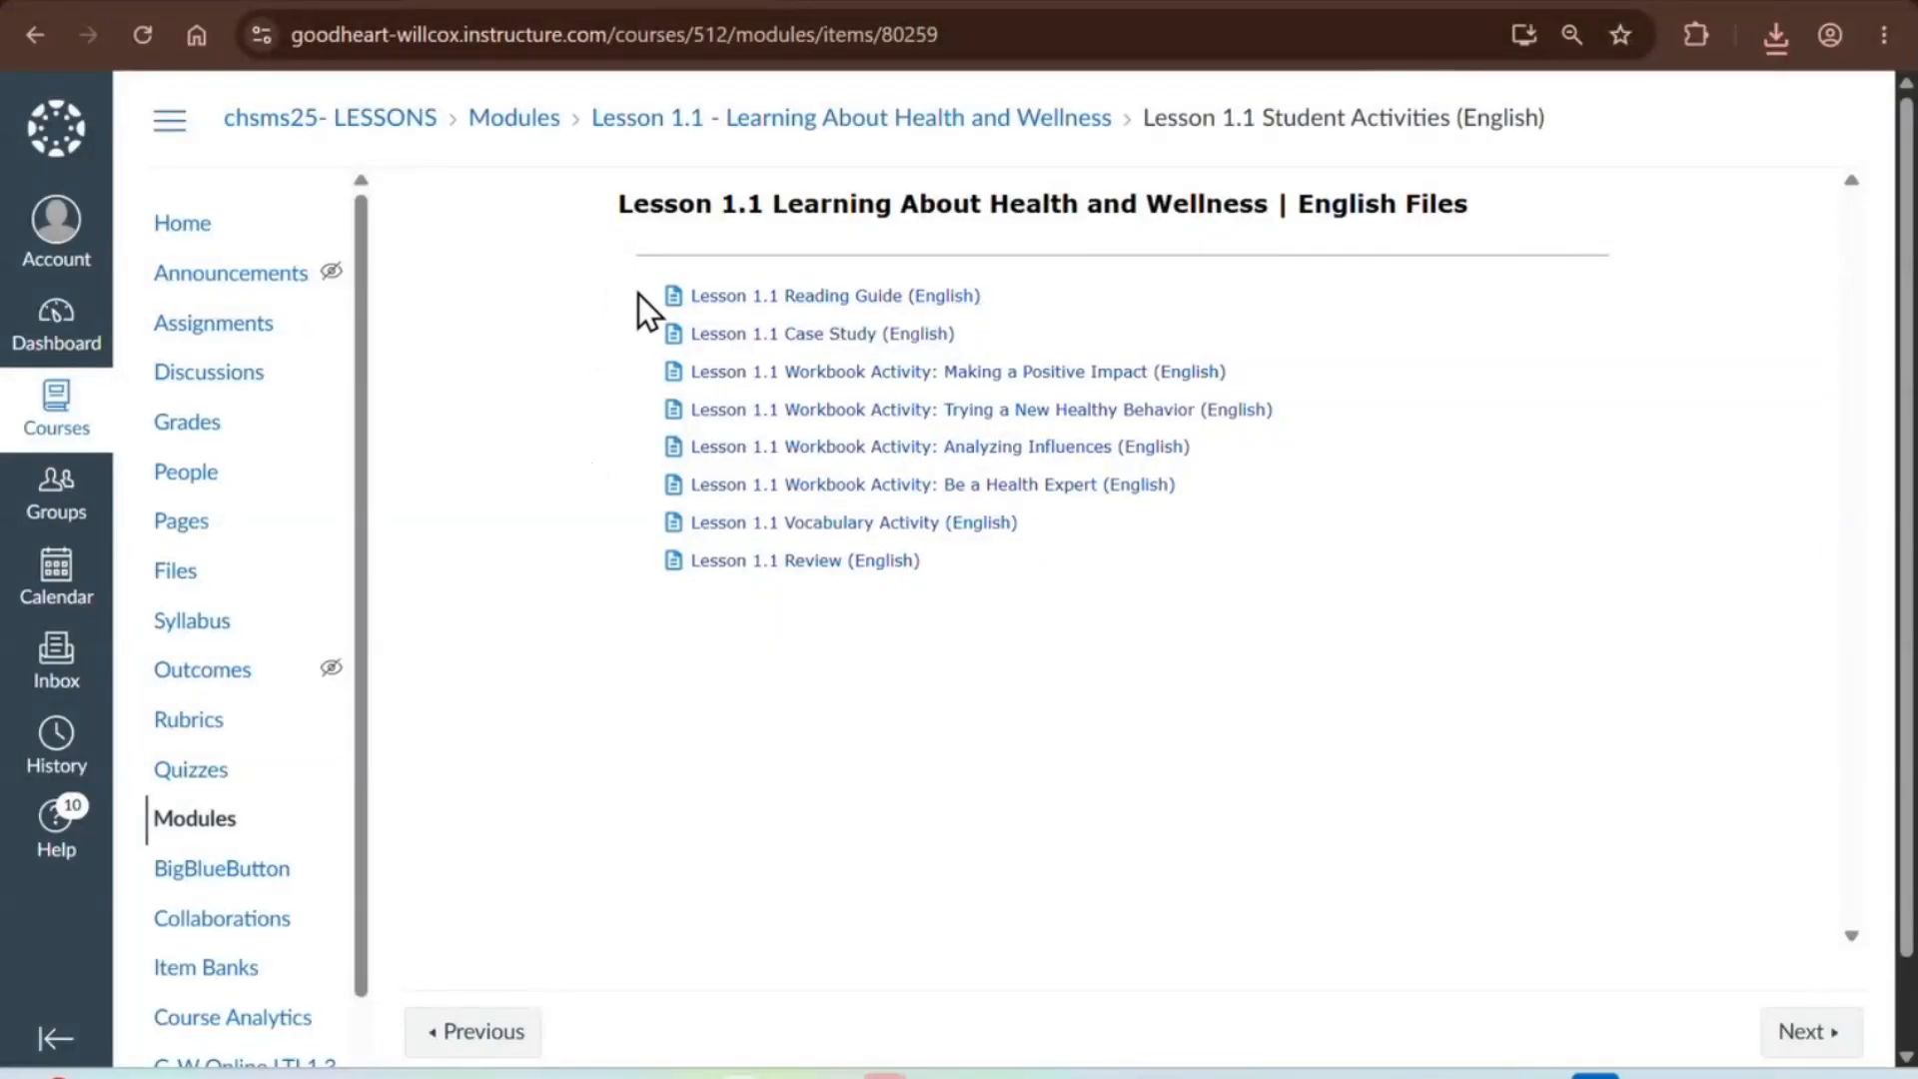
{"action": "left_click", "coordinate": [708, 306]}
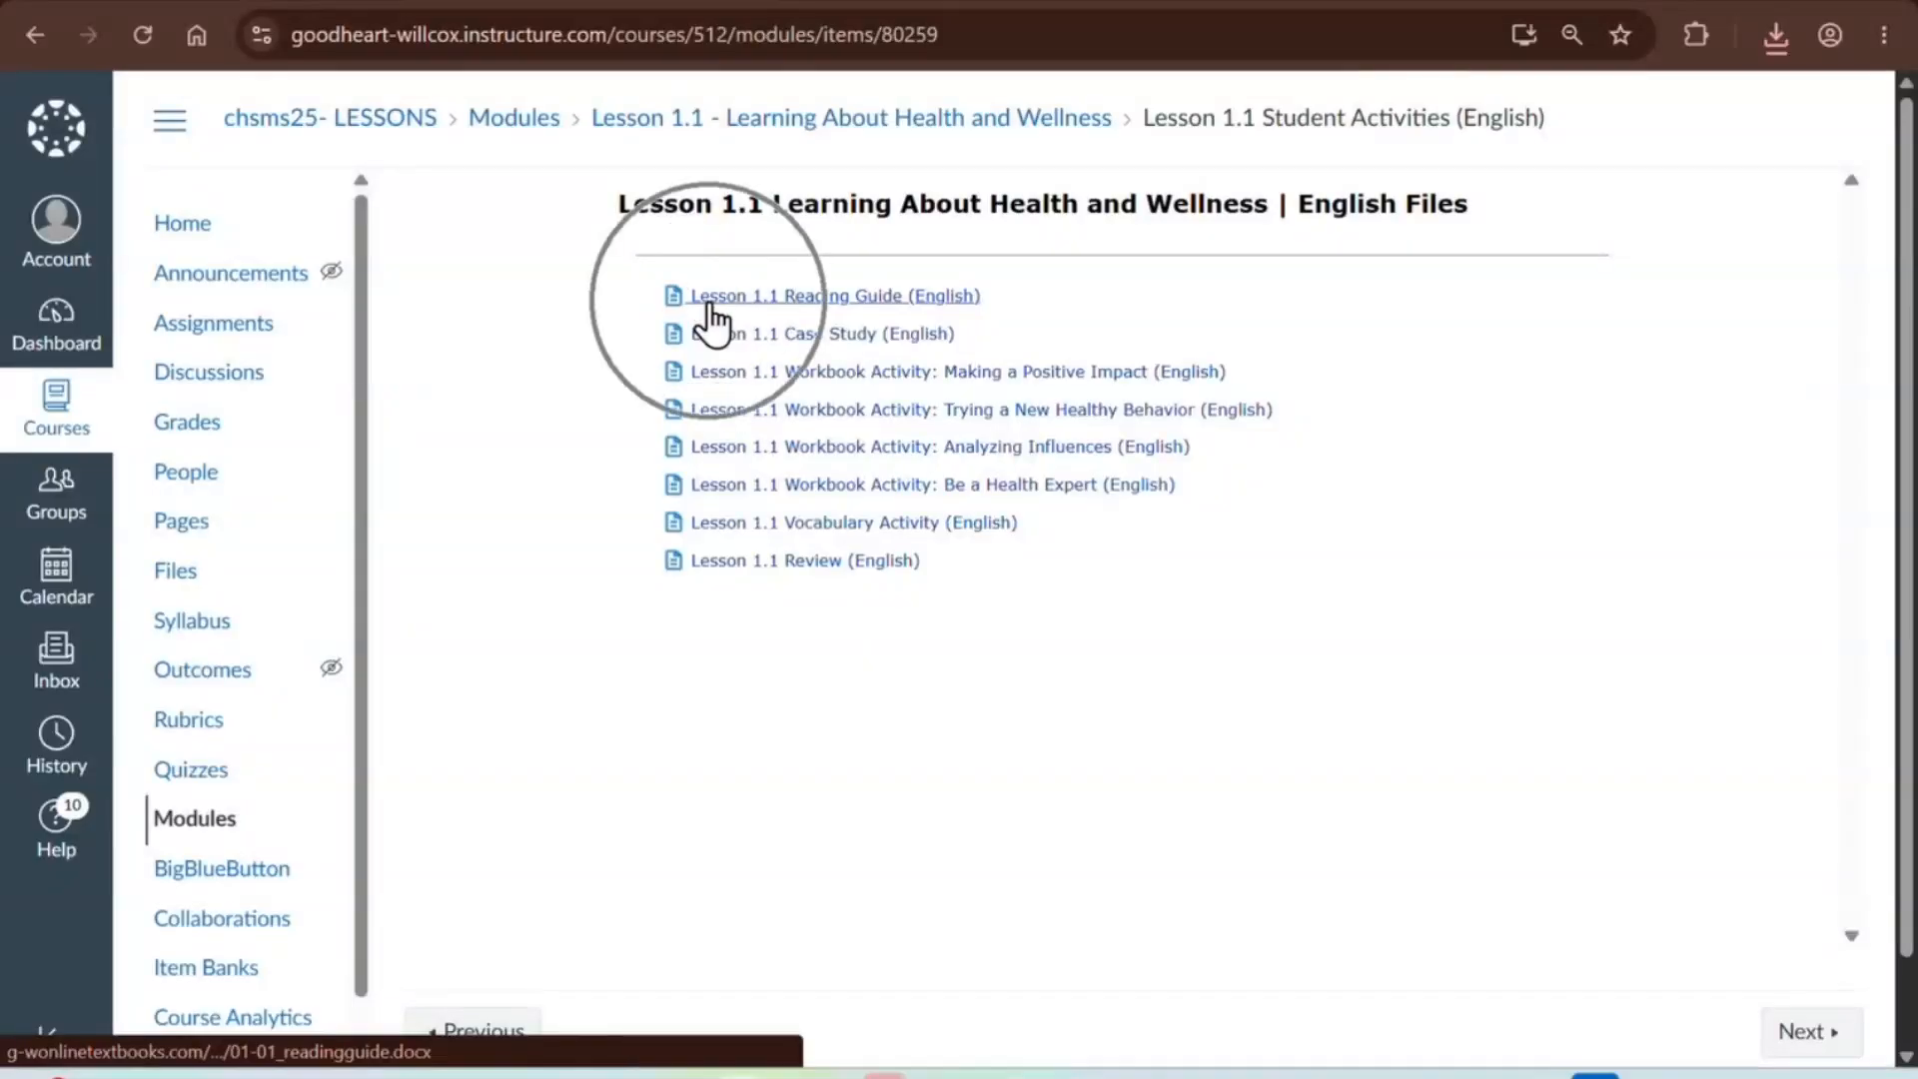
{"action": "left_click", "coordinate": [720, 561]}
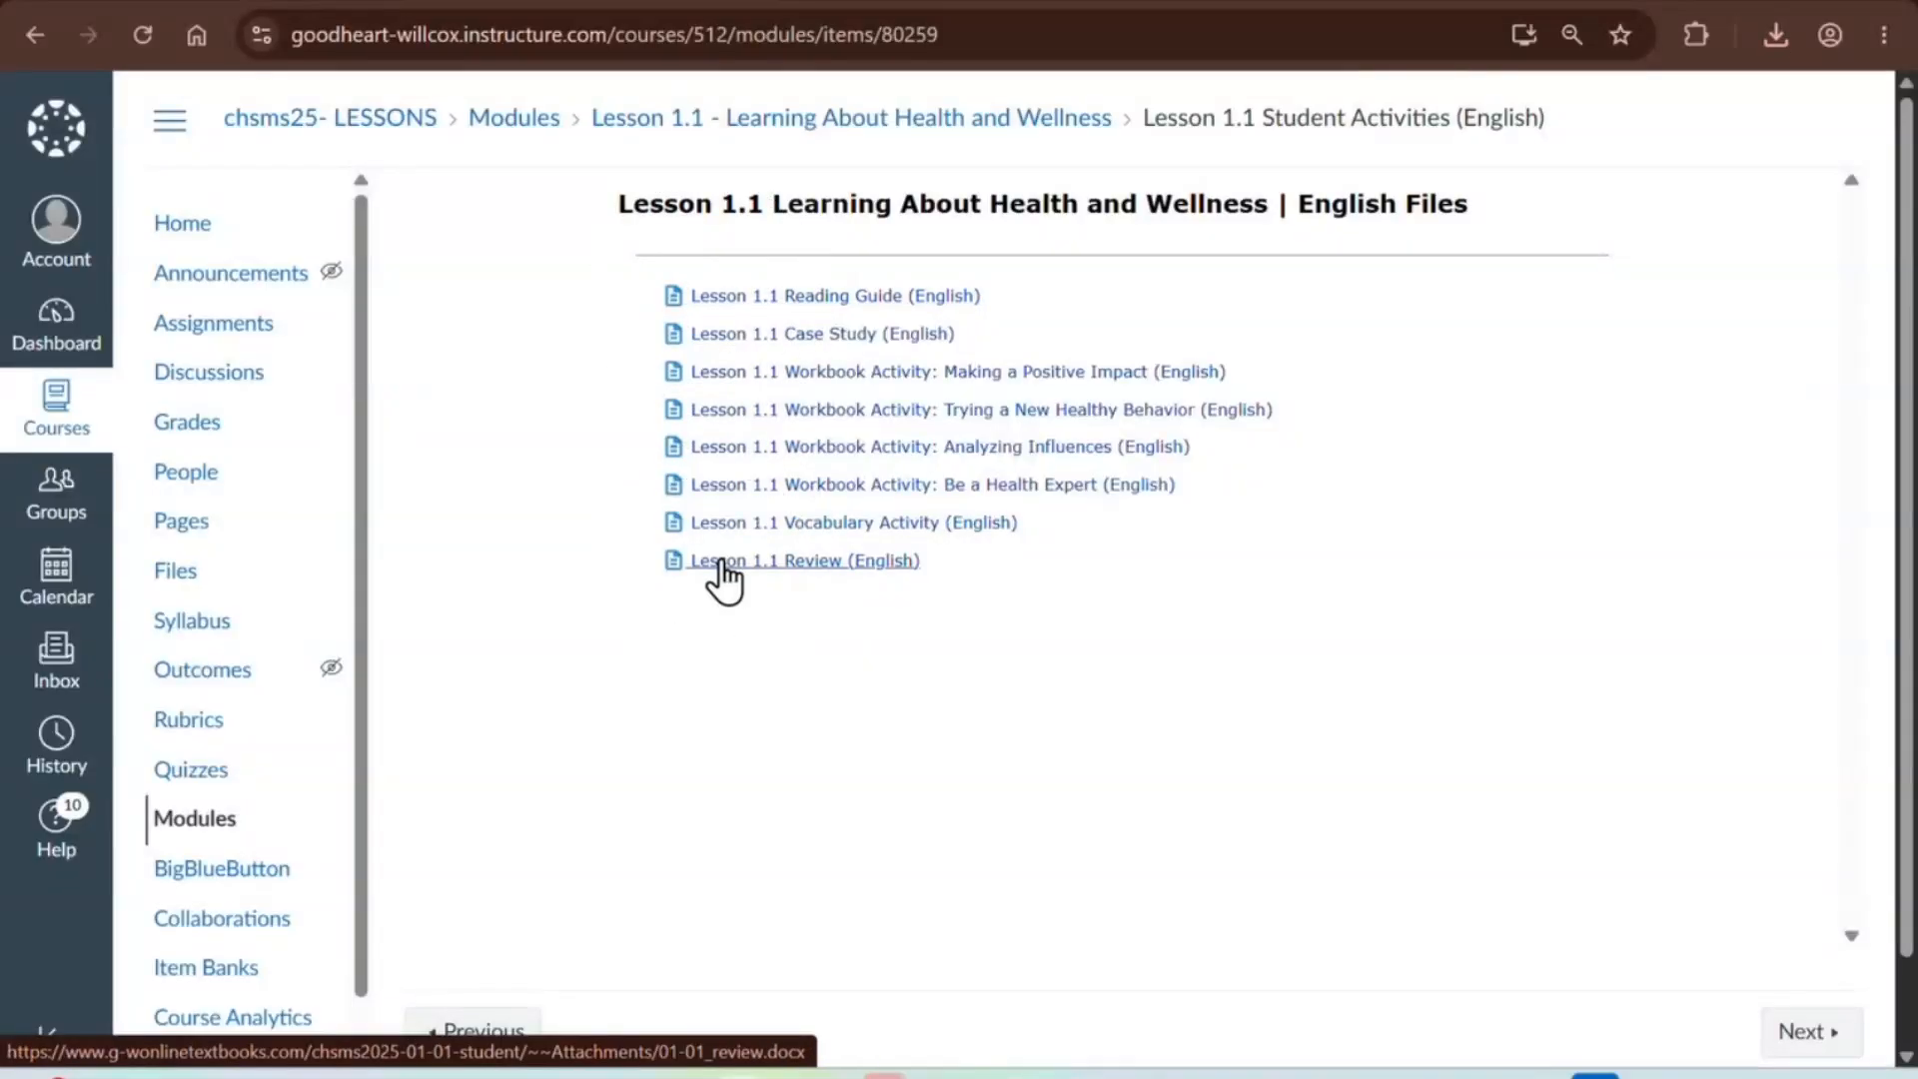
{"action": "left_click", "coordinate": [720, 563]}
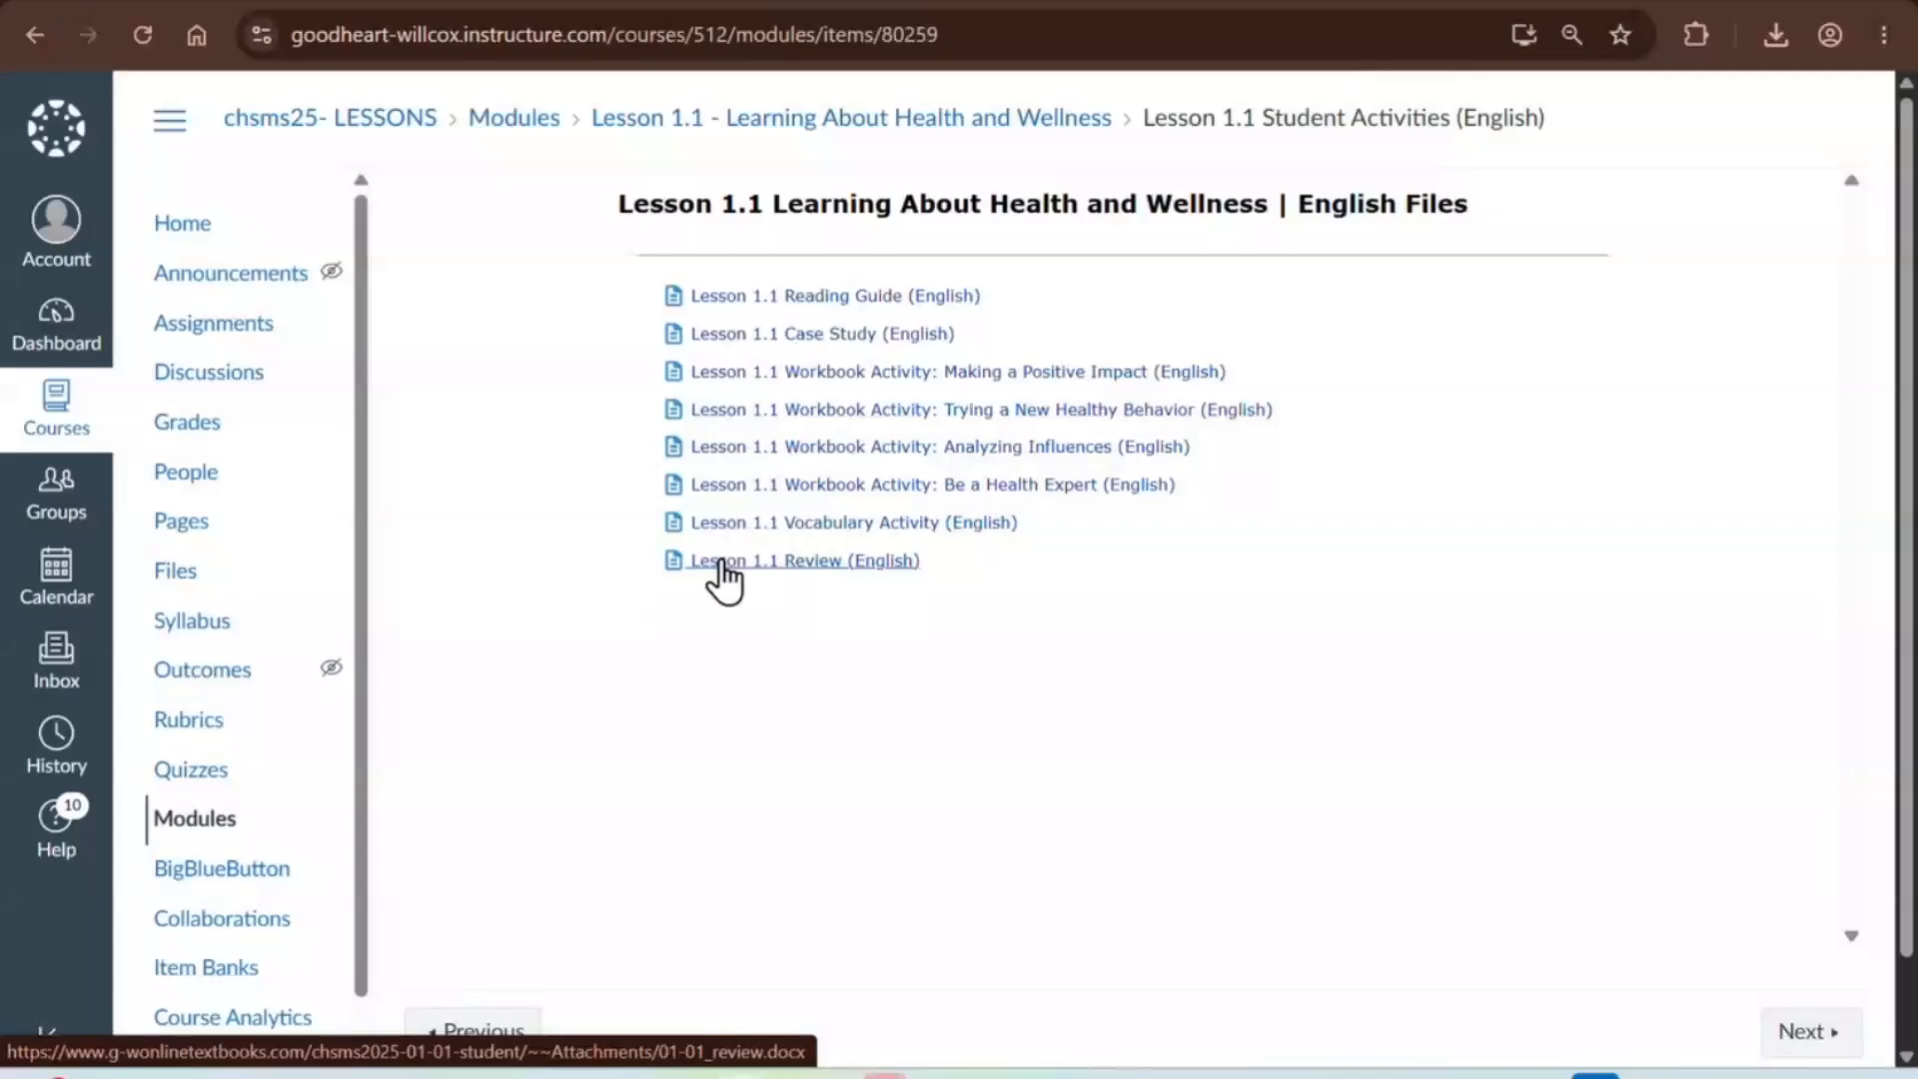
{"action": "left_click", "coordinate": [780, 525]}
{"action": "left_click", "coordinate": [781, 524]}
{"action": "left_click", "coordinate": [781, 525]}
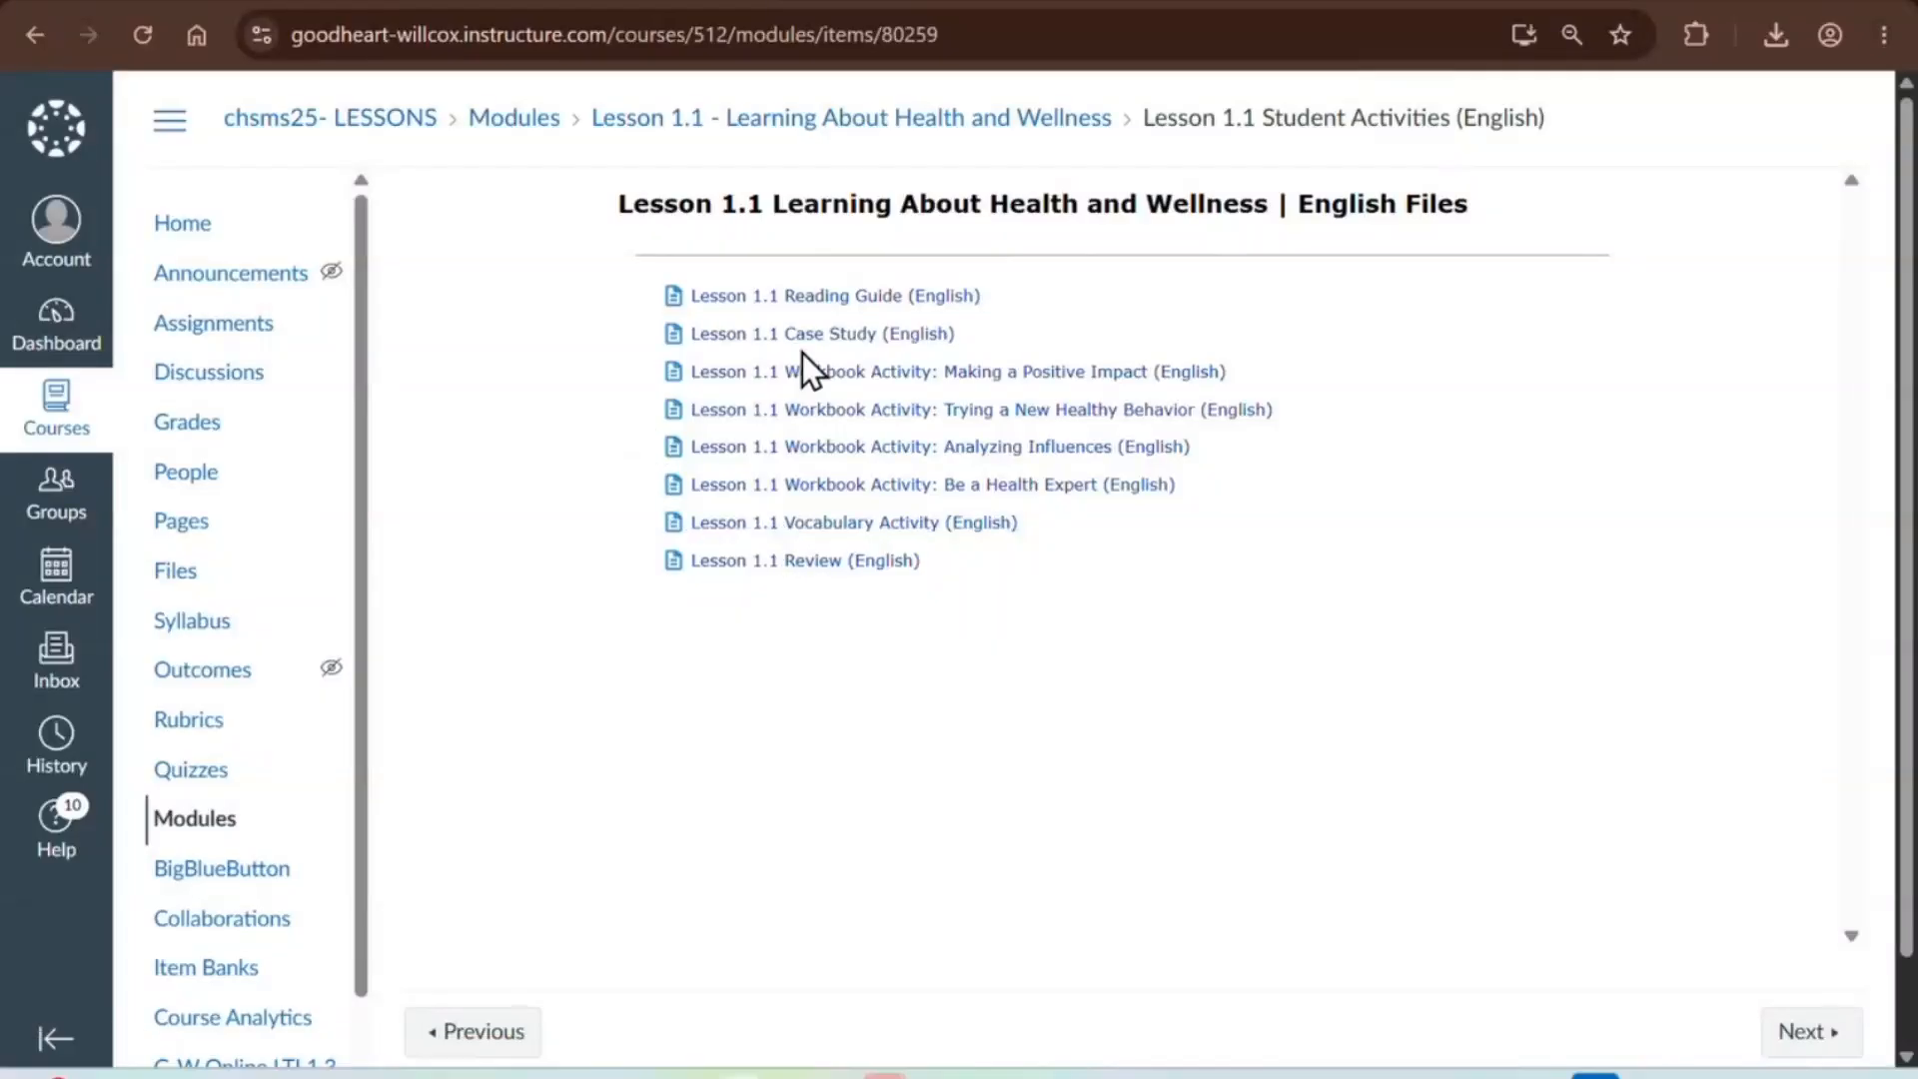
- Download the English Workbook Activity: Making a Positive Impact file and open it in Word
{"action": "left_click", "coordinate": [850, 376]}
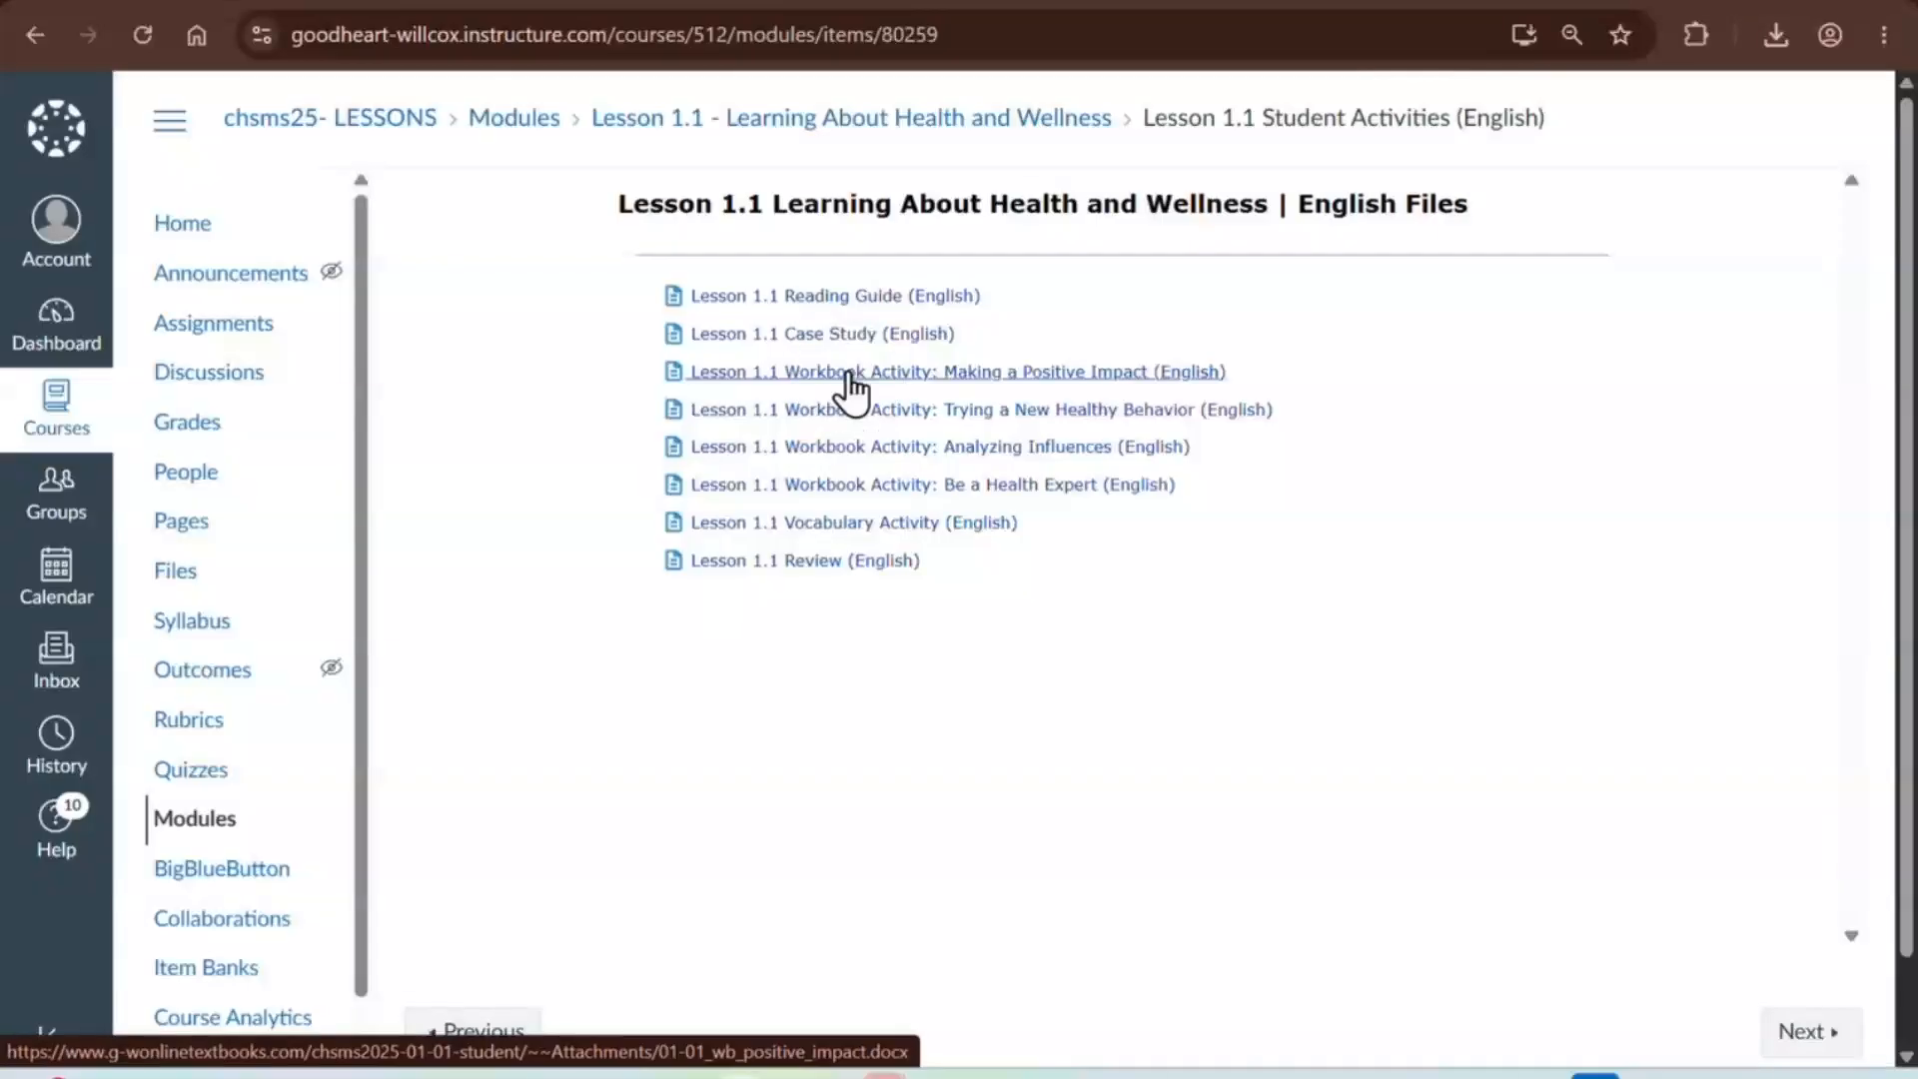
{"action": "left_click", "coordinate": [849, 376]}
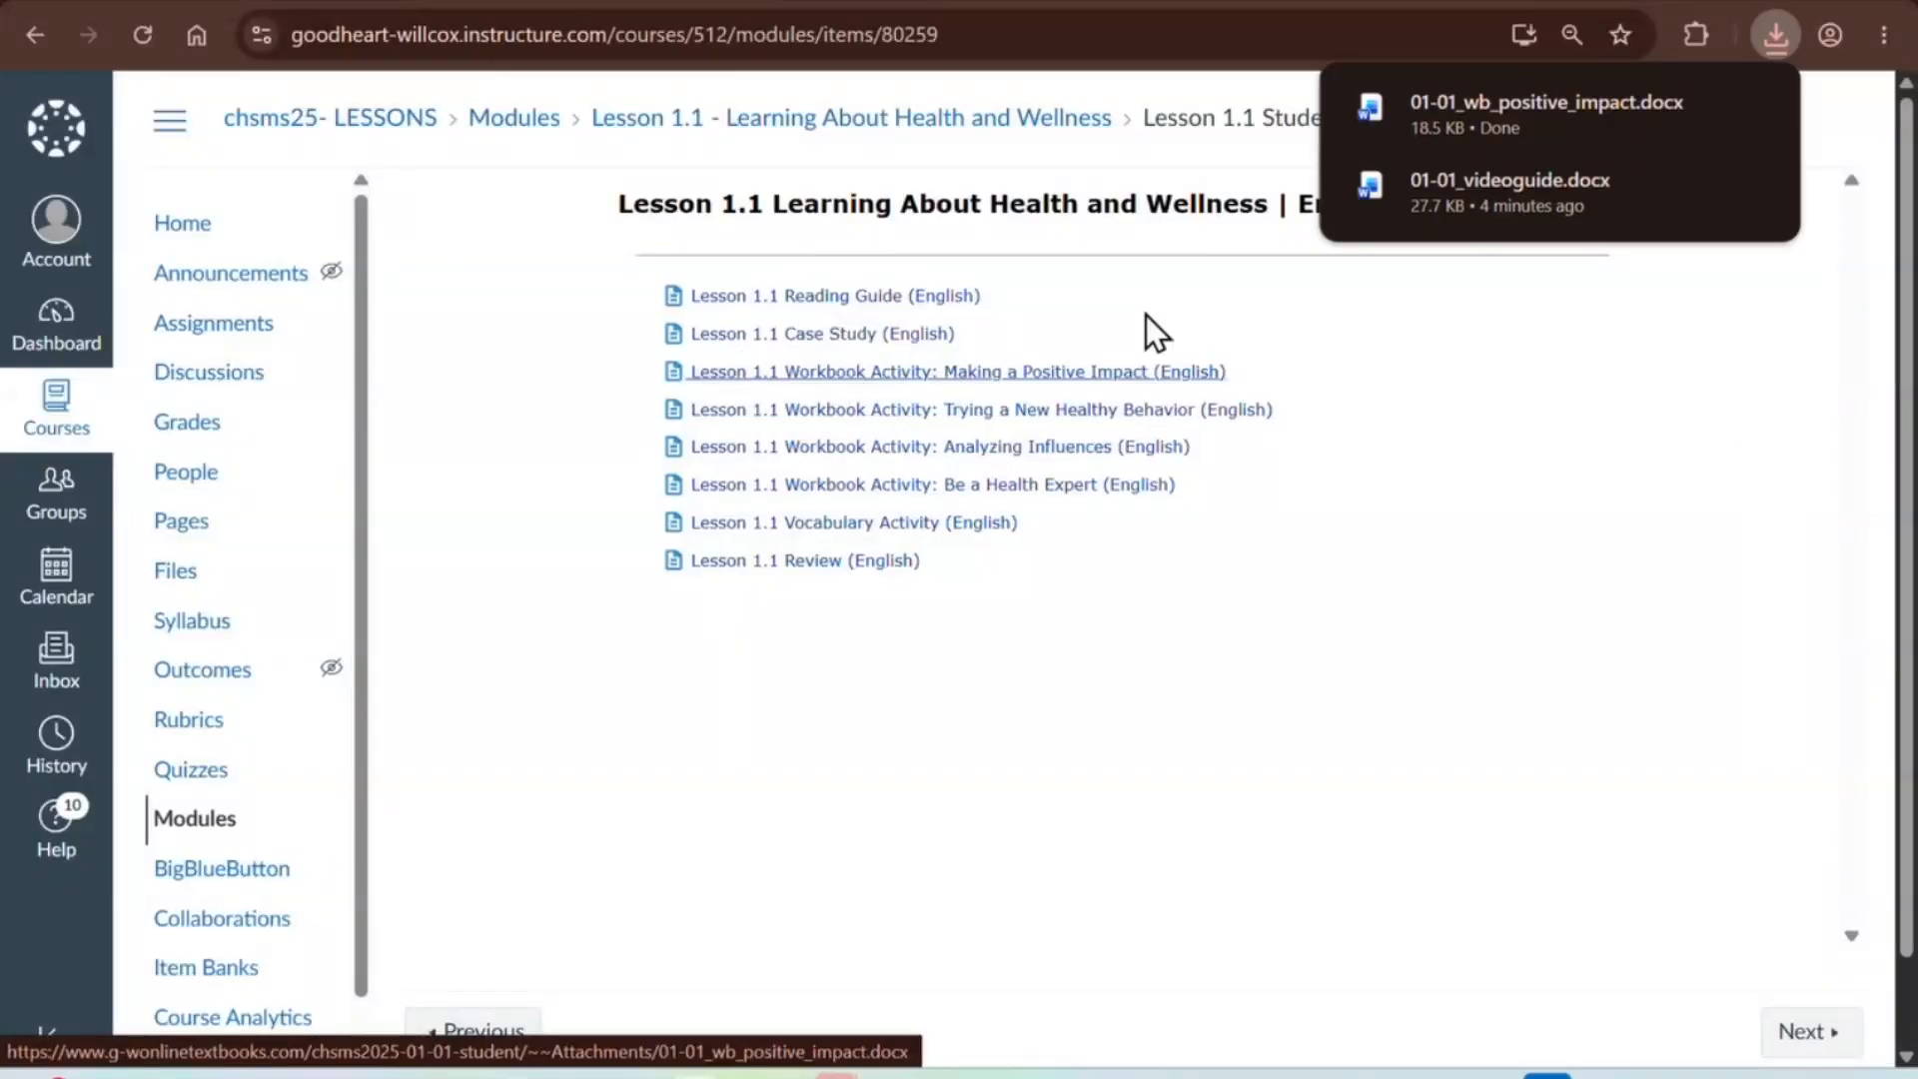
{"action": "left_click", "coordinate": [1455, 128]}
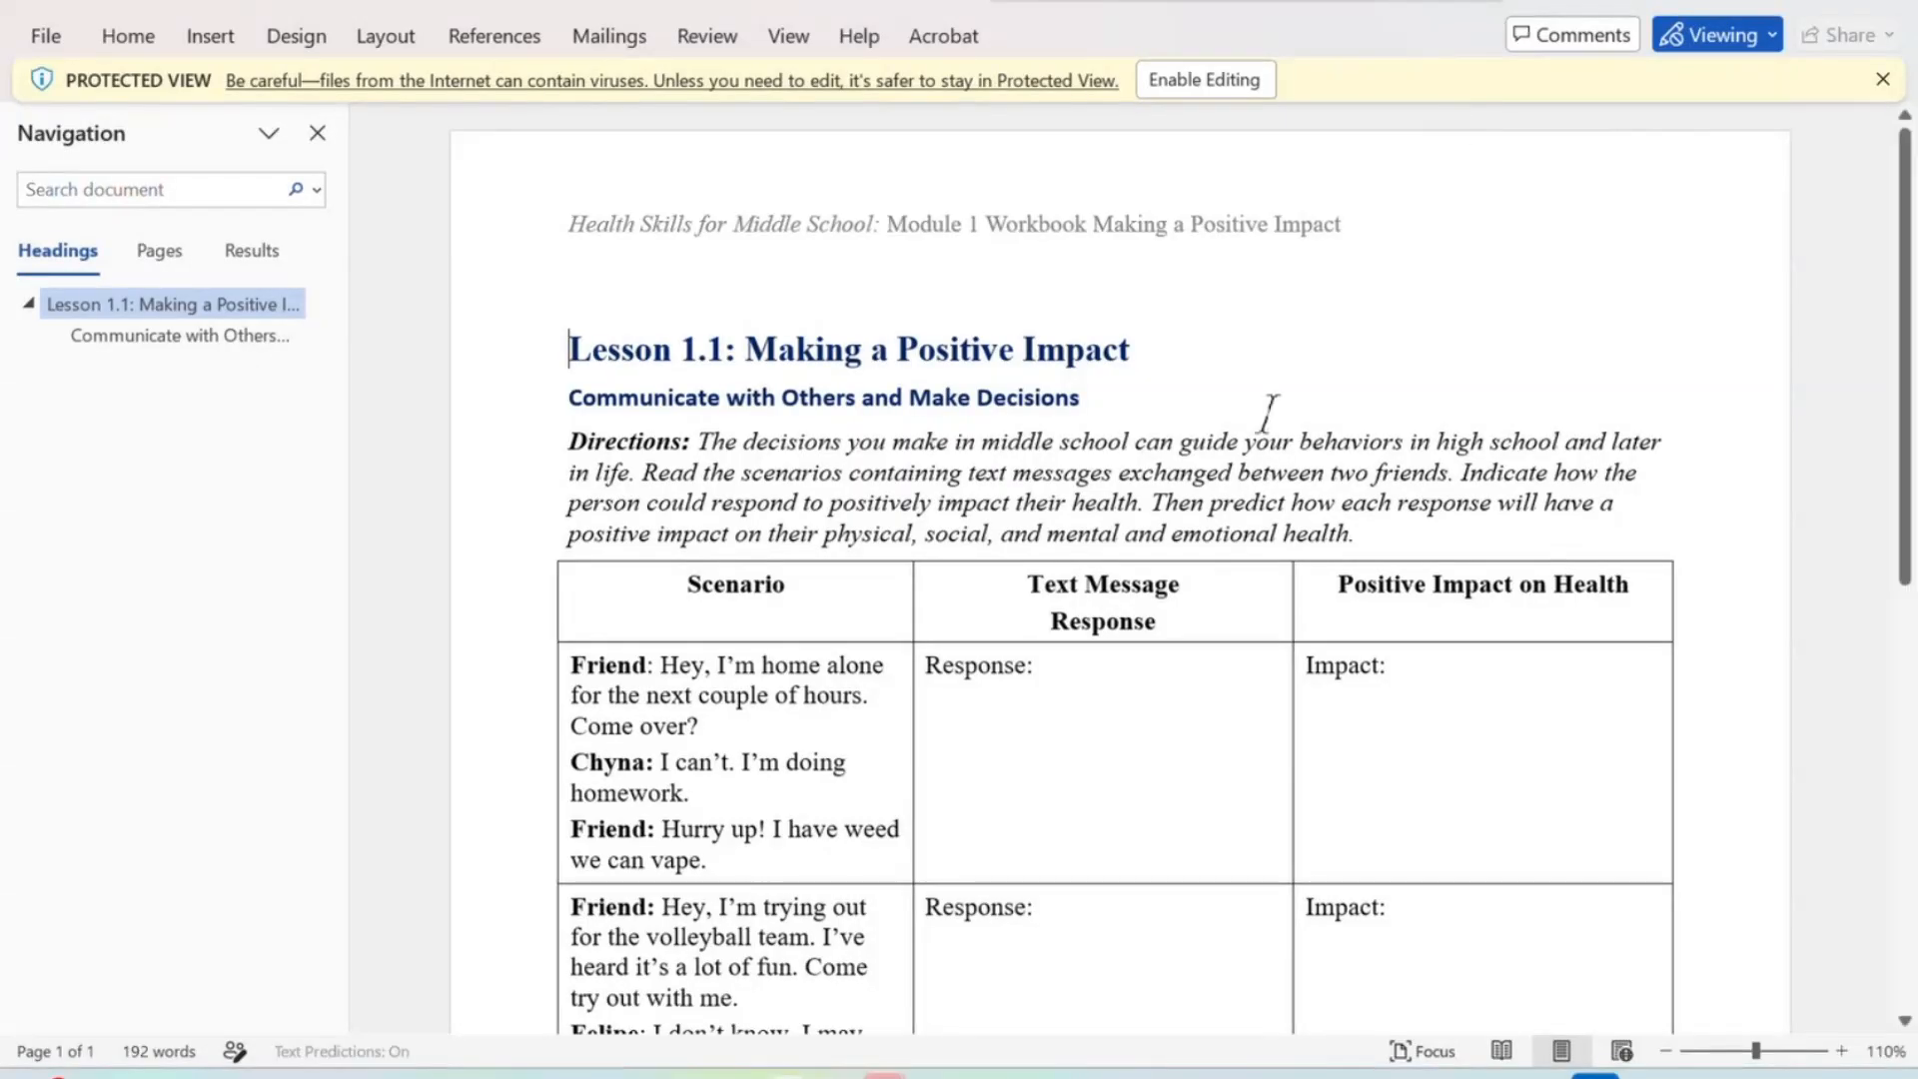
- Read through the Making a Positive Impact directions and scenario table, and return to the student activities list in the browser
{"action": "scroll", "coordinate": [1269, 415], "scroll_direction": "down", "scroll_amount": 2}
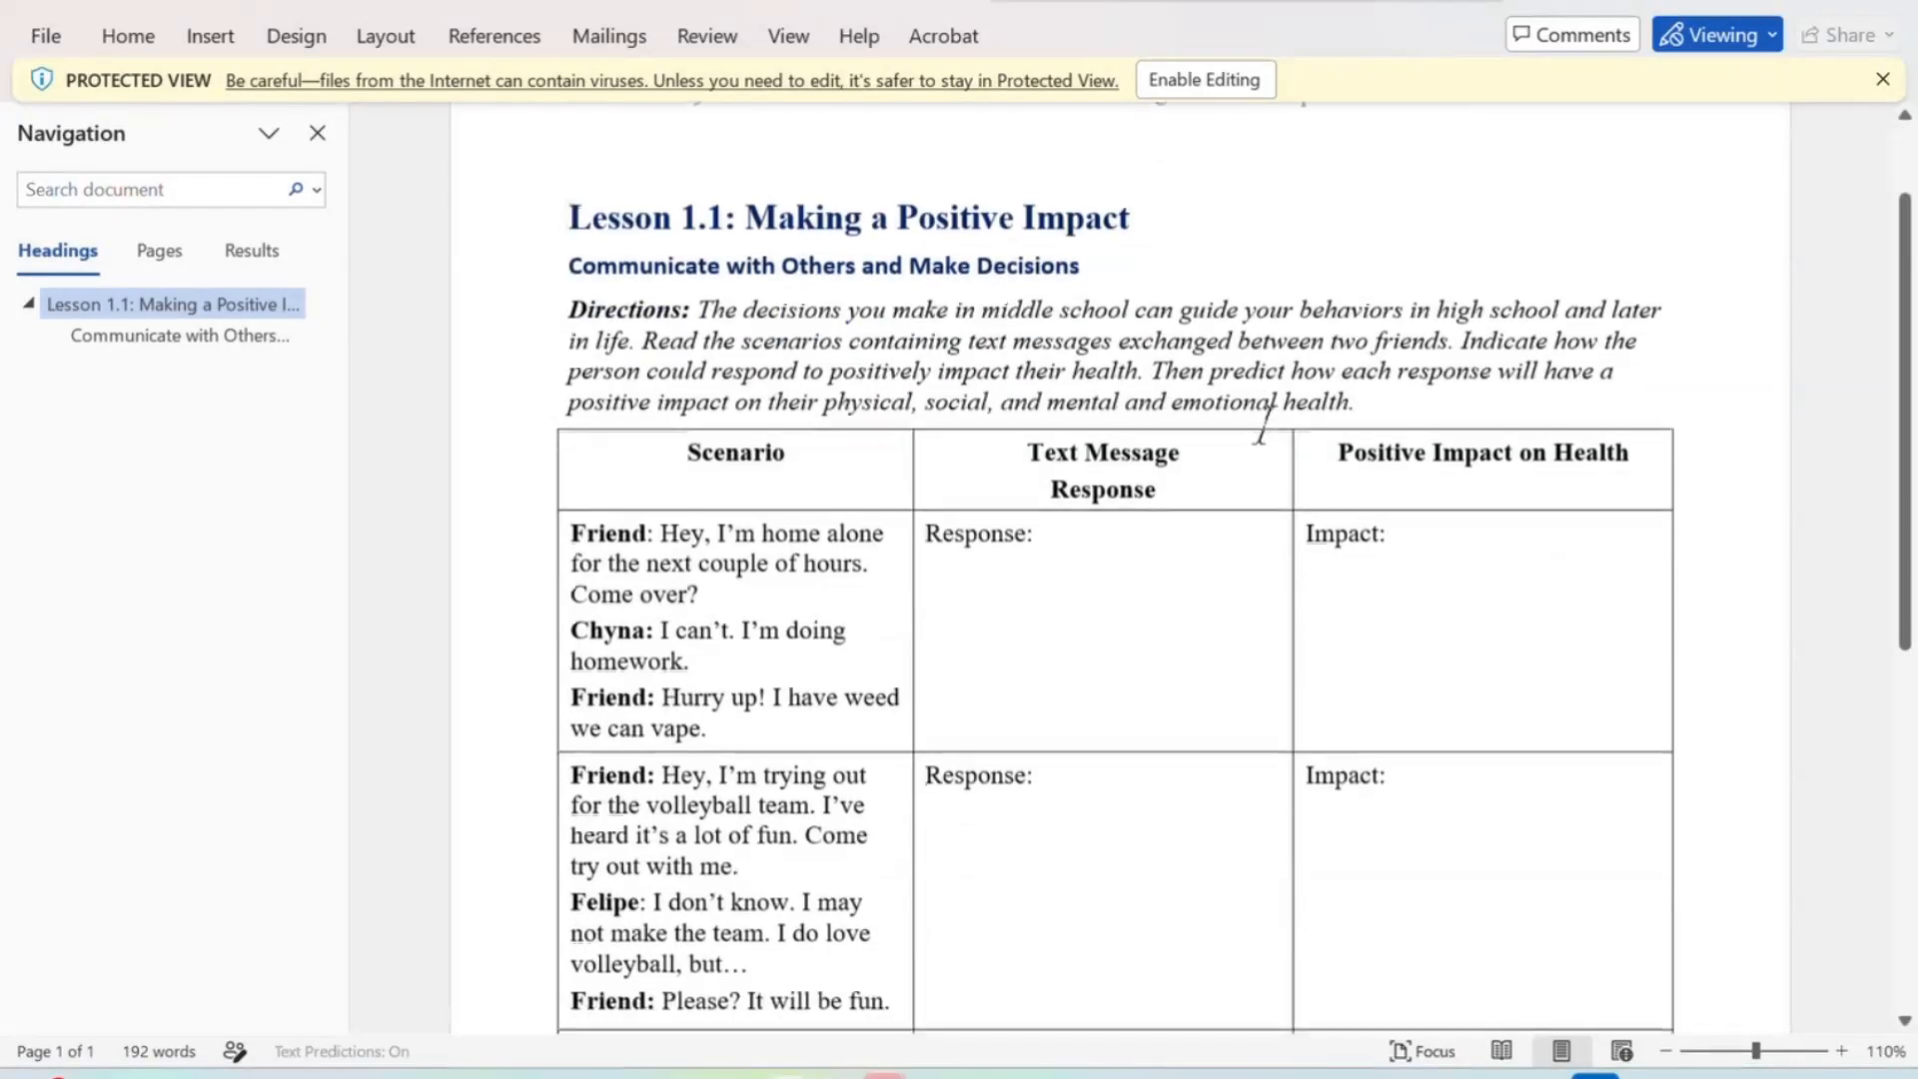
{"action": "scroll", "coordinate": [1264, 424], "scroll_direction": "down", "scroll_amount": 2}
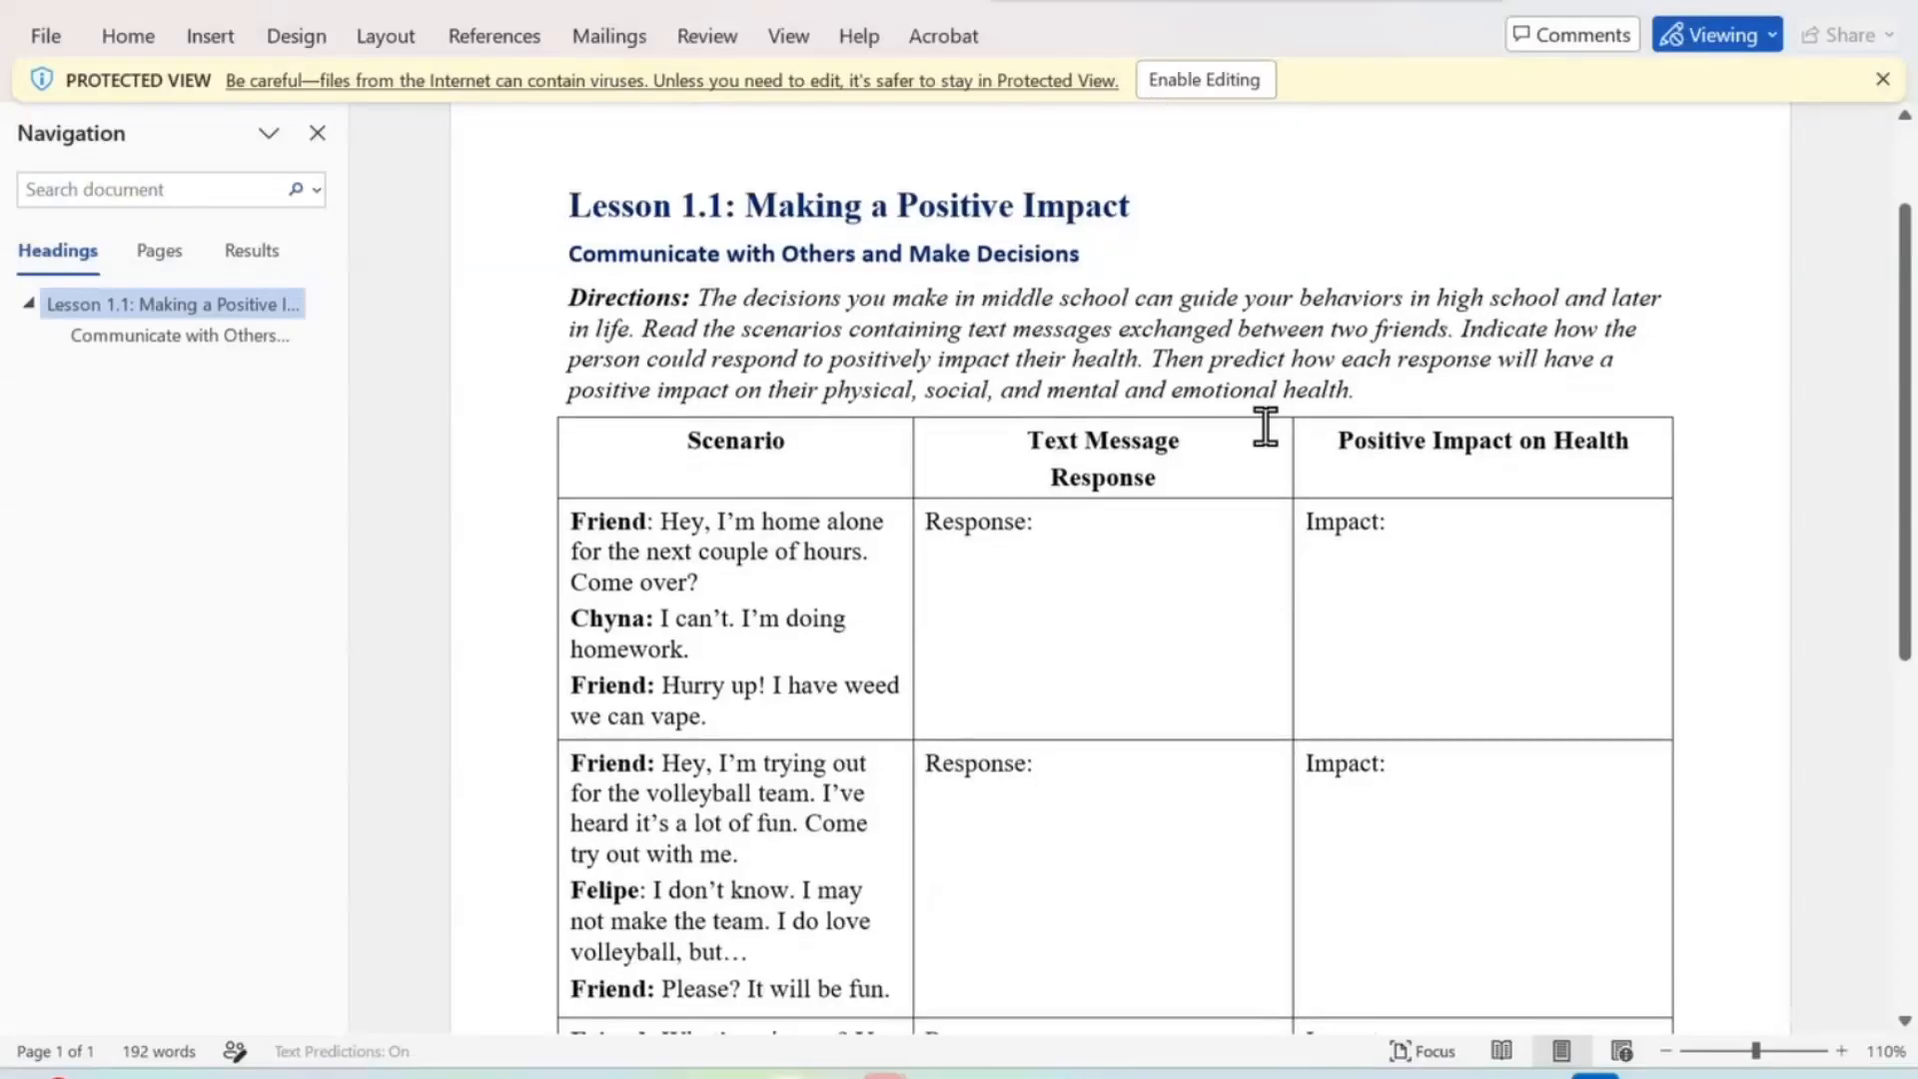
{"action": "scroll", "coordinate": [1265, 427], "scroll_direction": "down", "scroll_amount": 5}
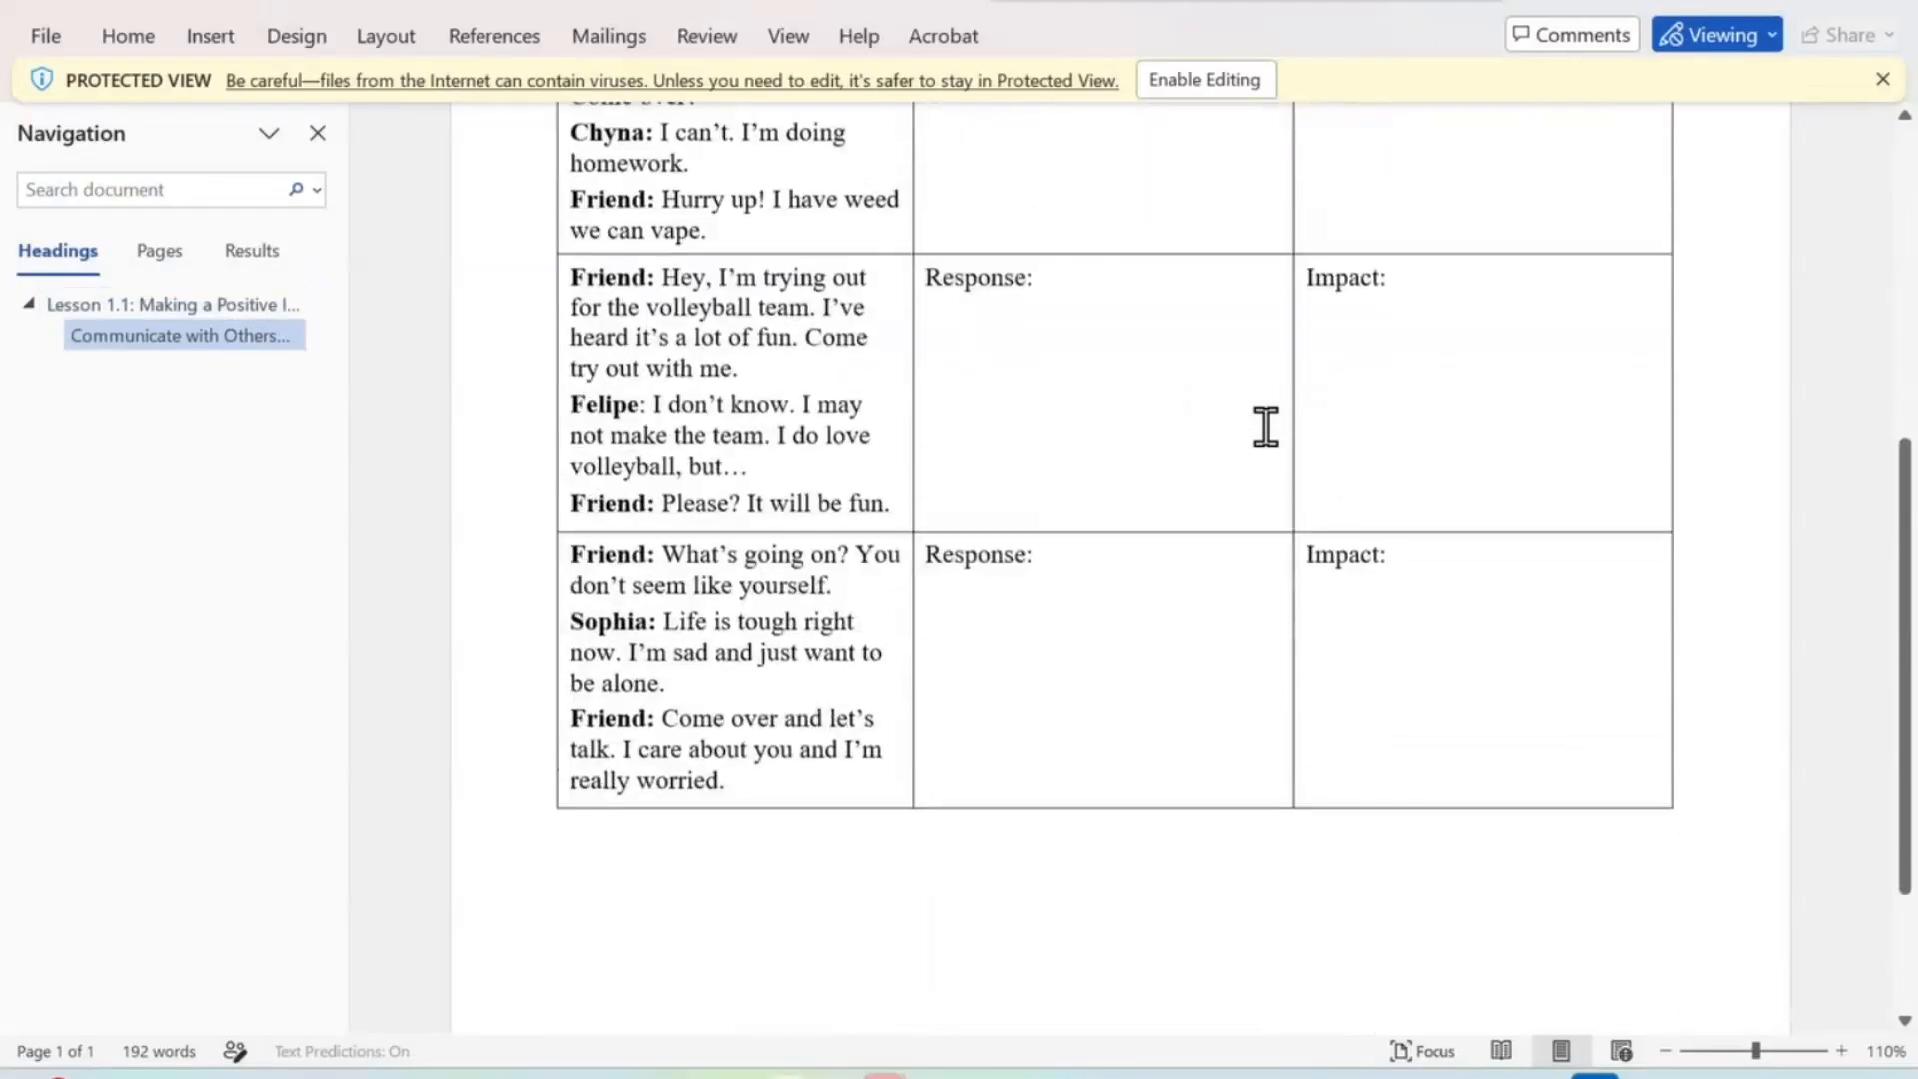
{"action": "scroll", "coordinate": [1265, 427], "scroll_direction": "up", "scroll_amount": 2}
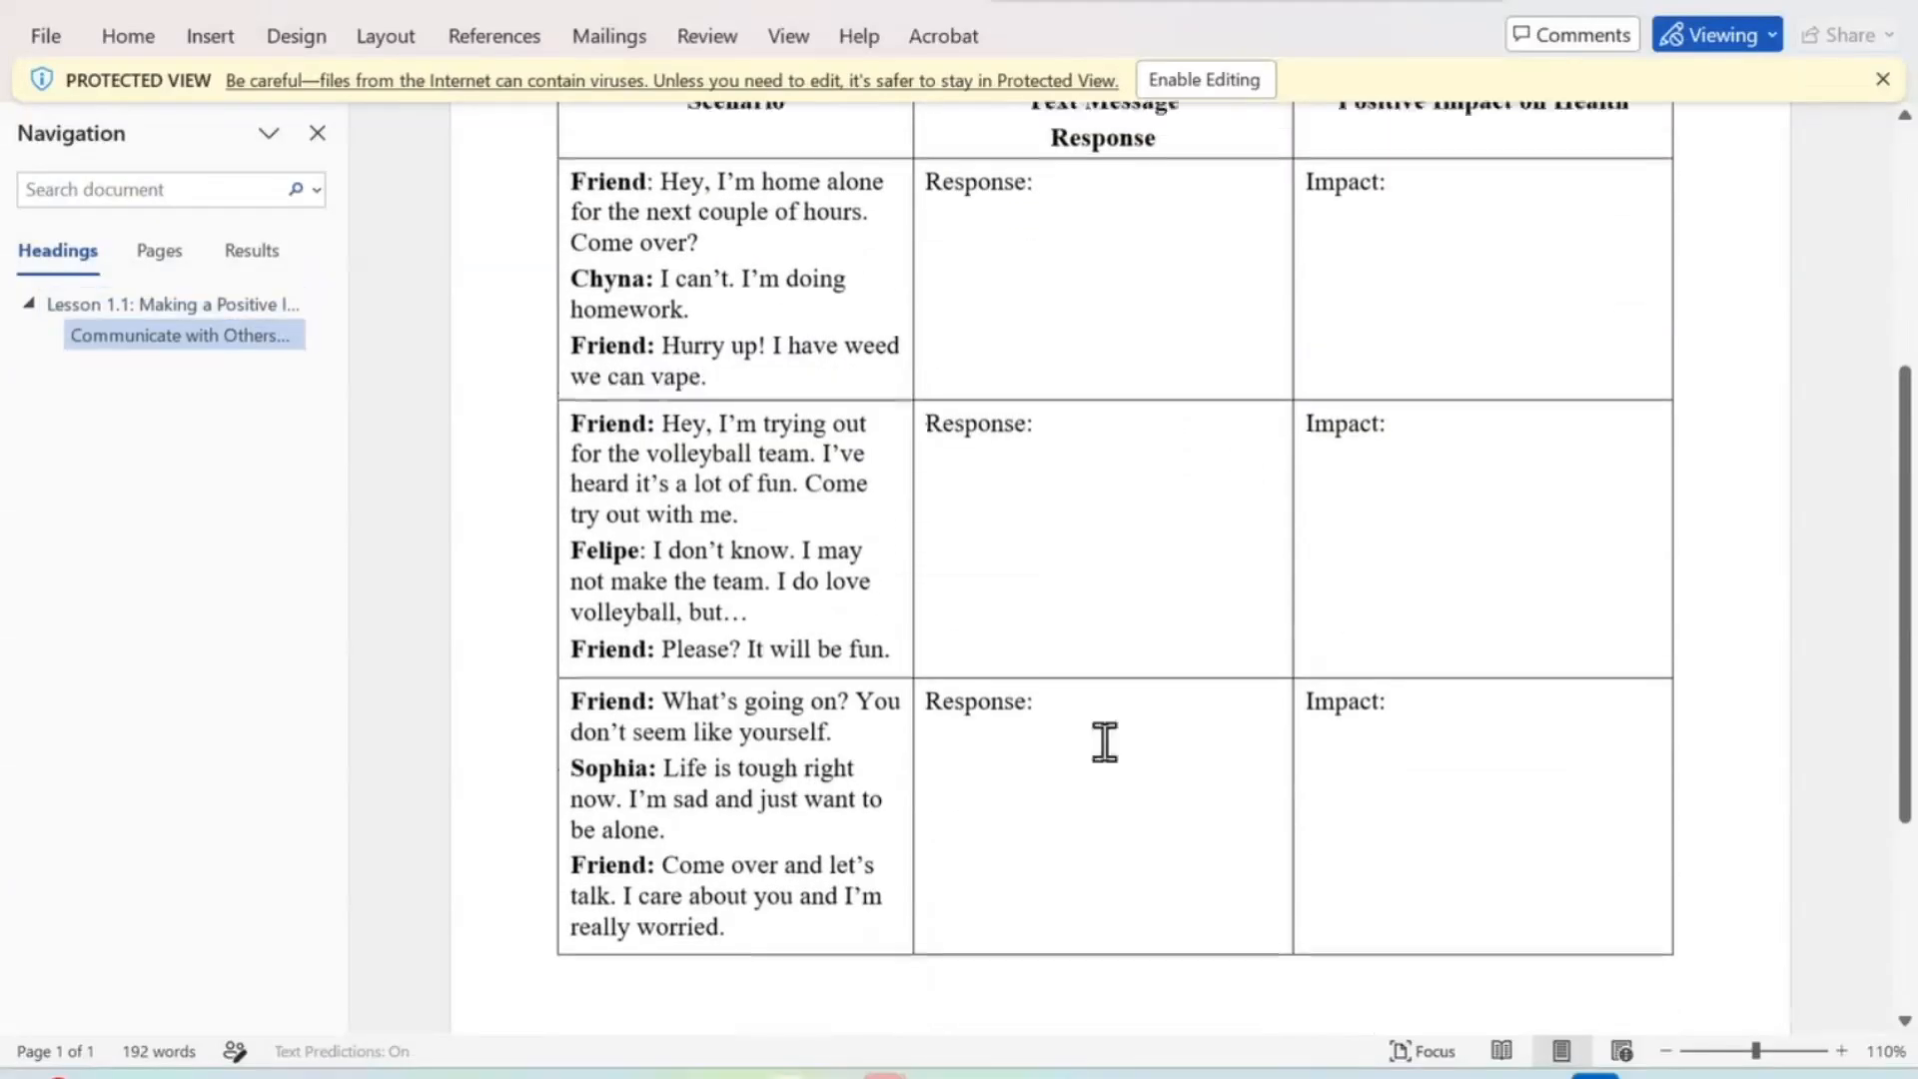
{"action": "mouse_move", "coordinate": [742, 1074]}
{"action": "left_click", "coordinate": [710, 945]}
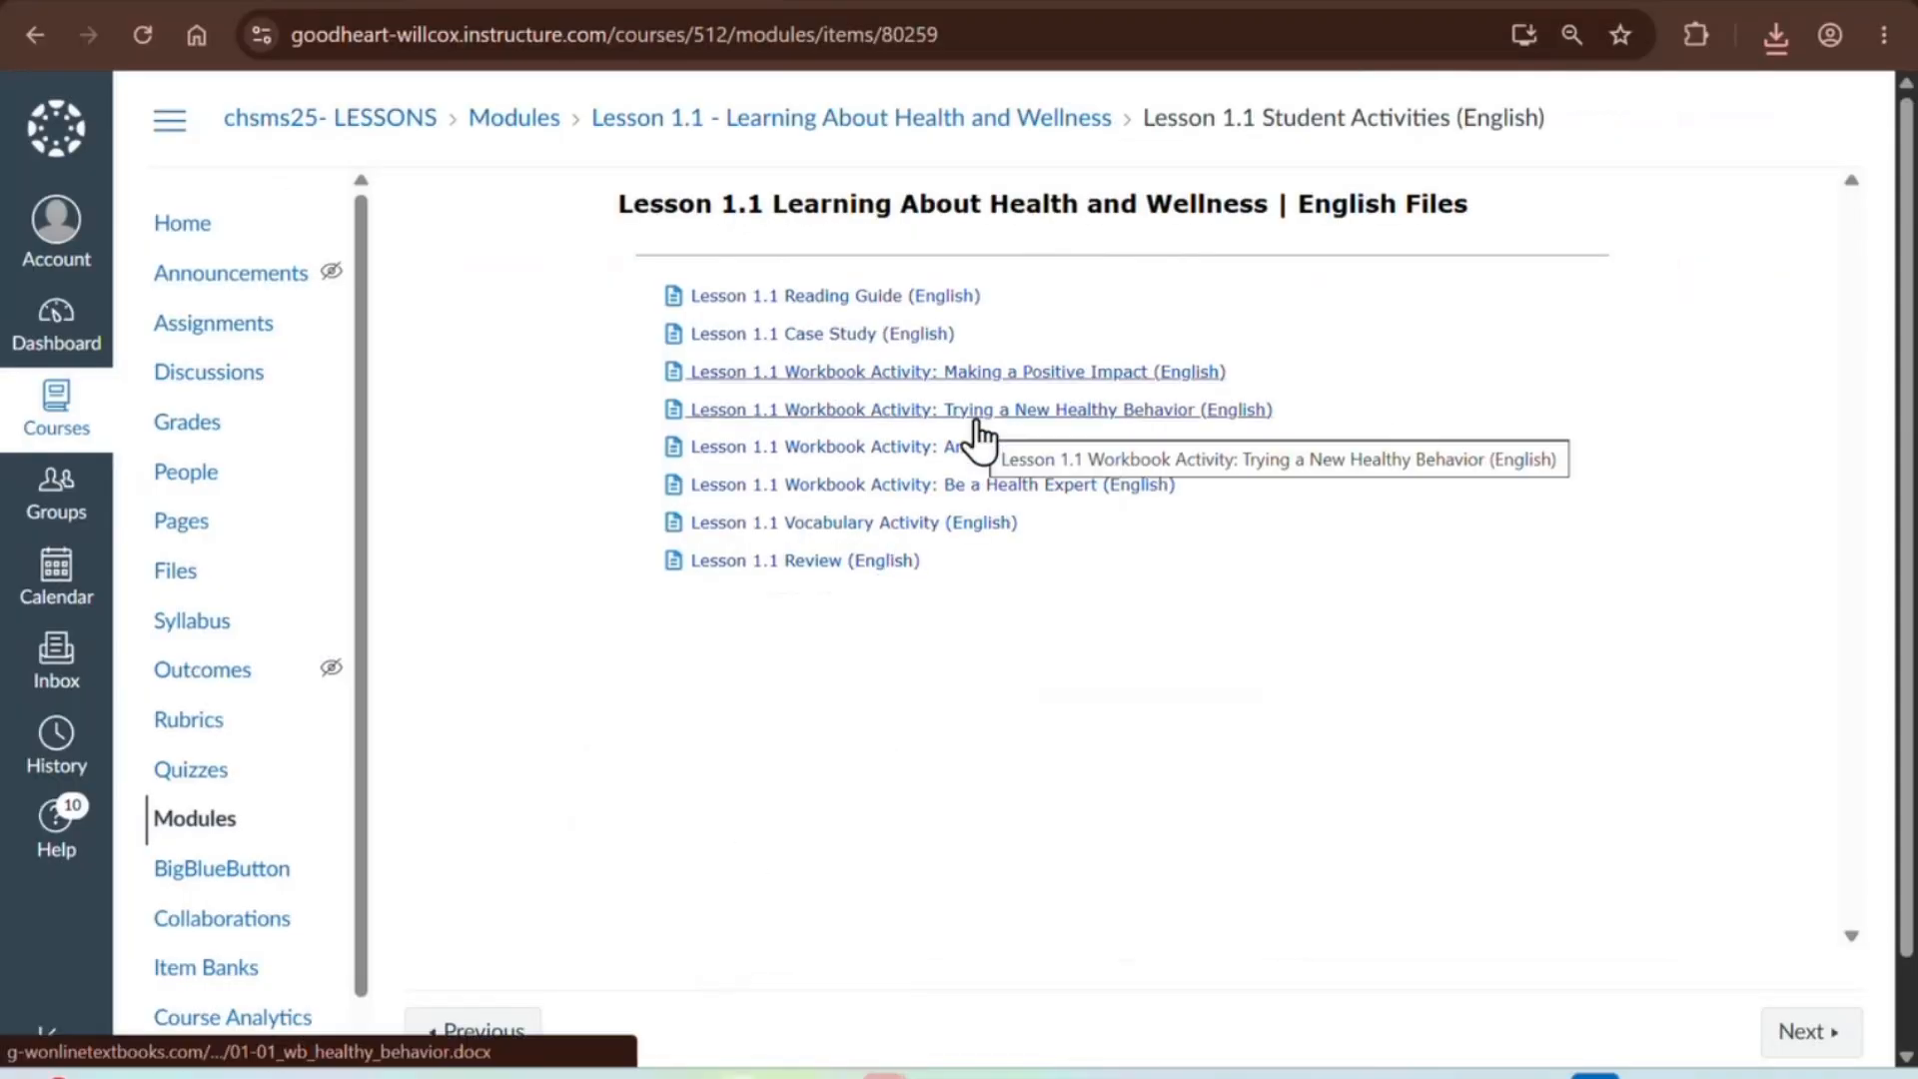
{"action": "left_click", "coordinate": [894, 371]}
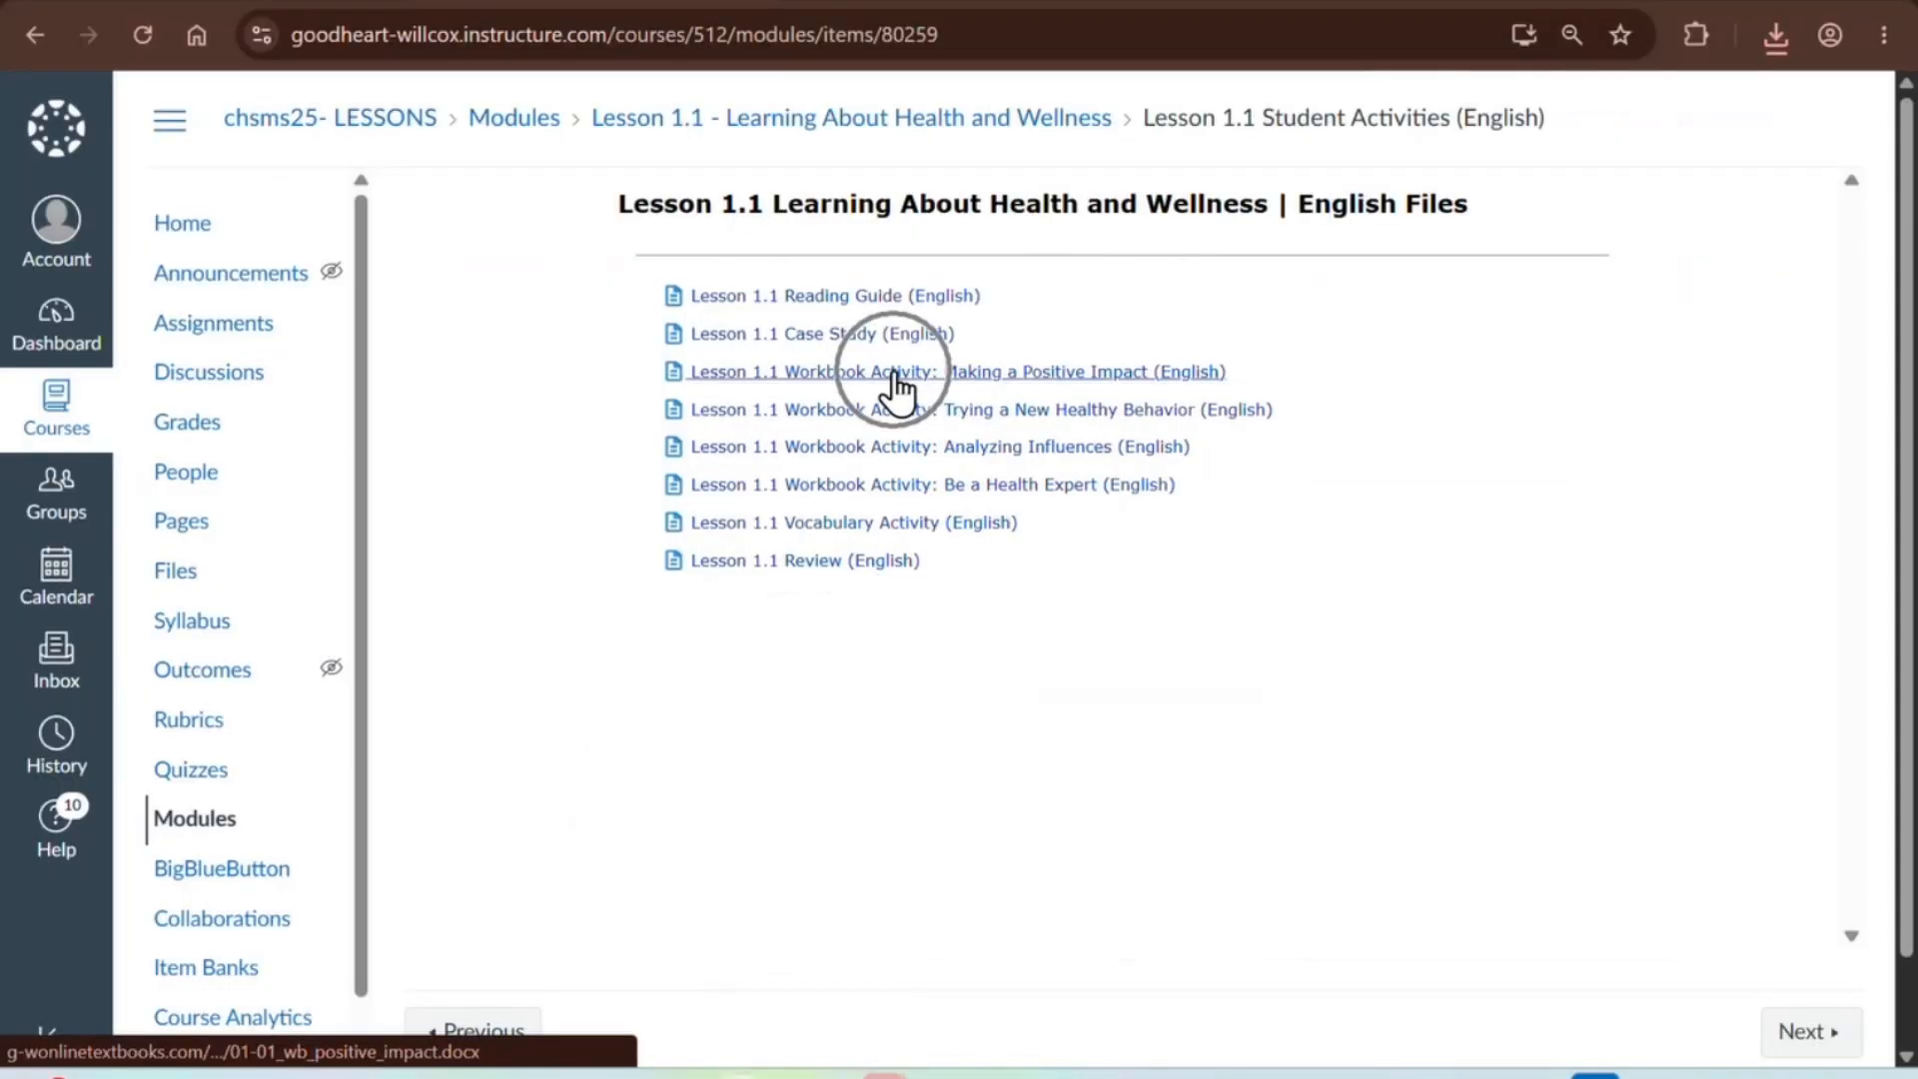
{"action": "left_click", "coordinate": [873, 487]}
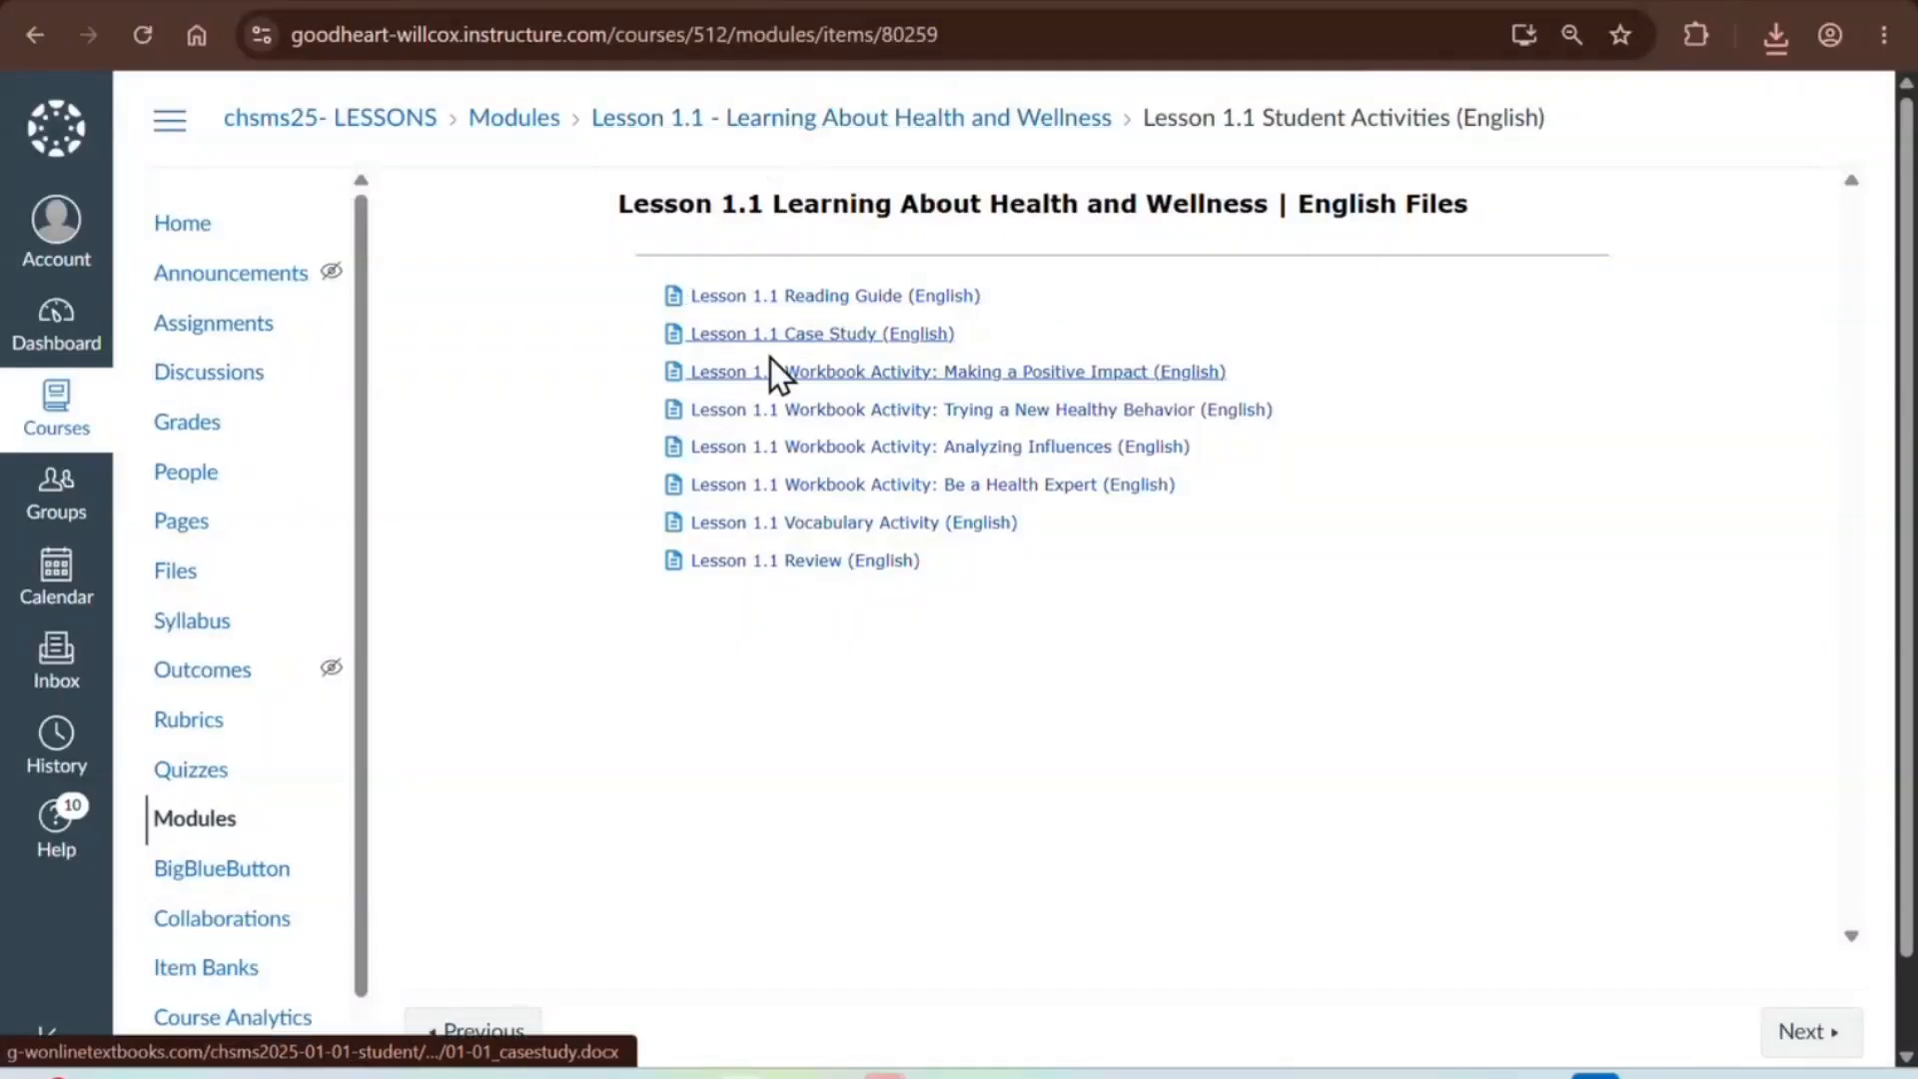
{"action": "left_click", "coordinate": [788, 377]}
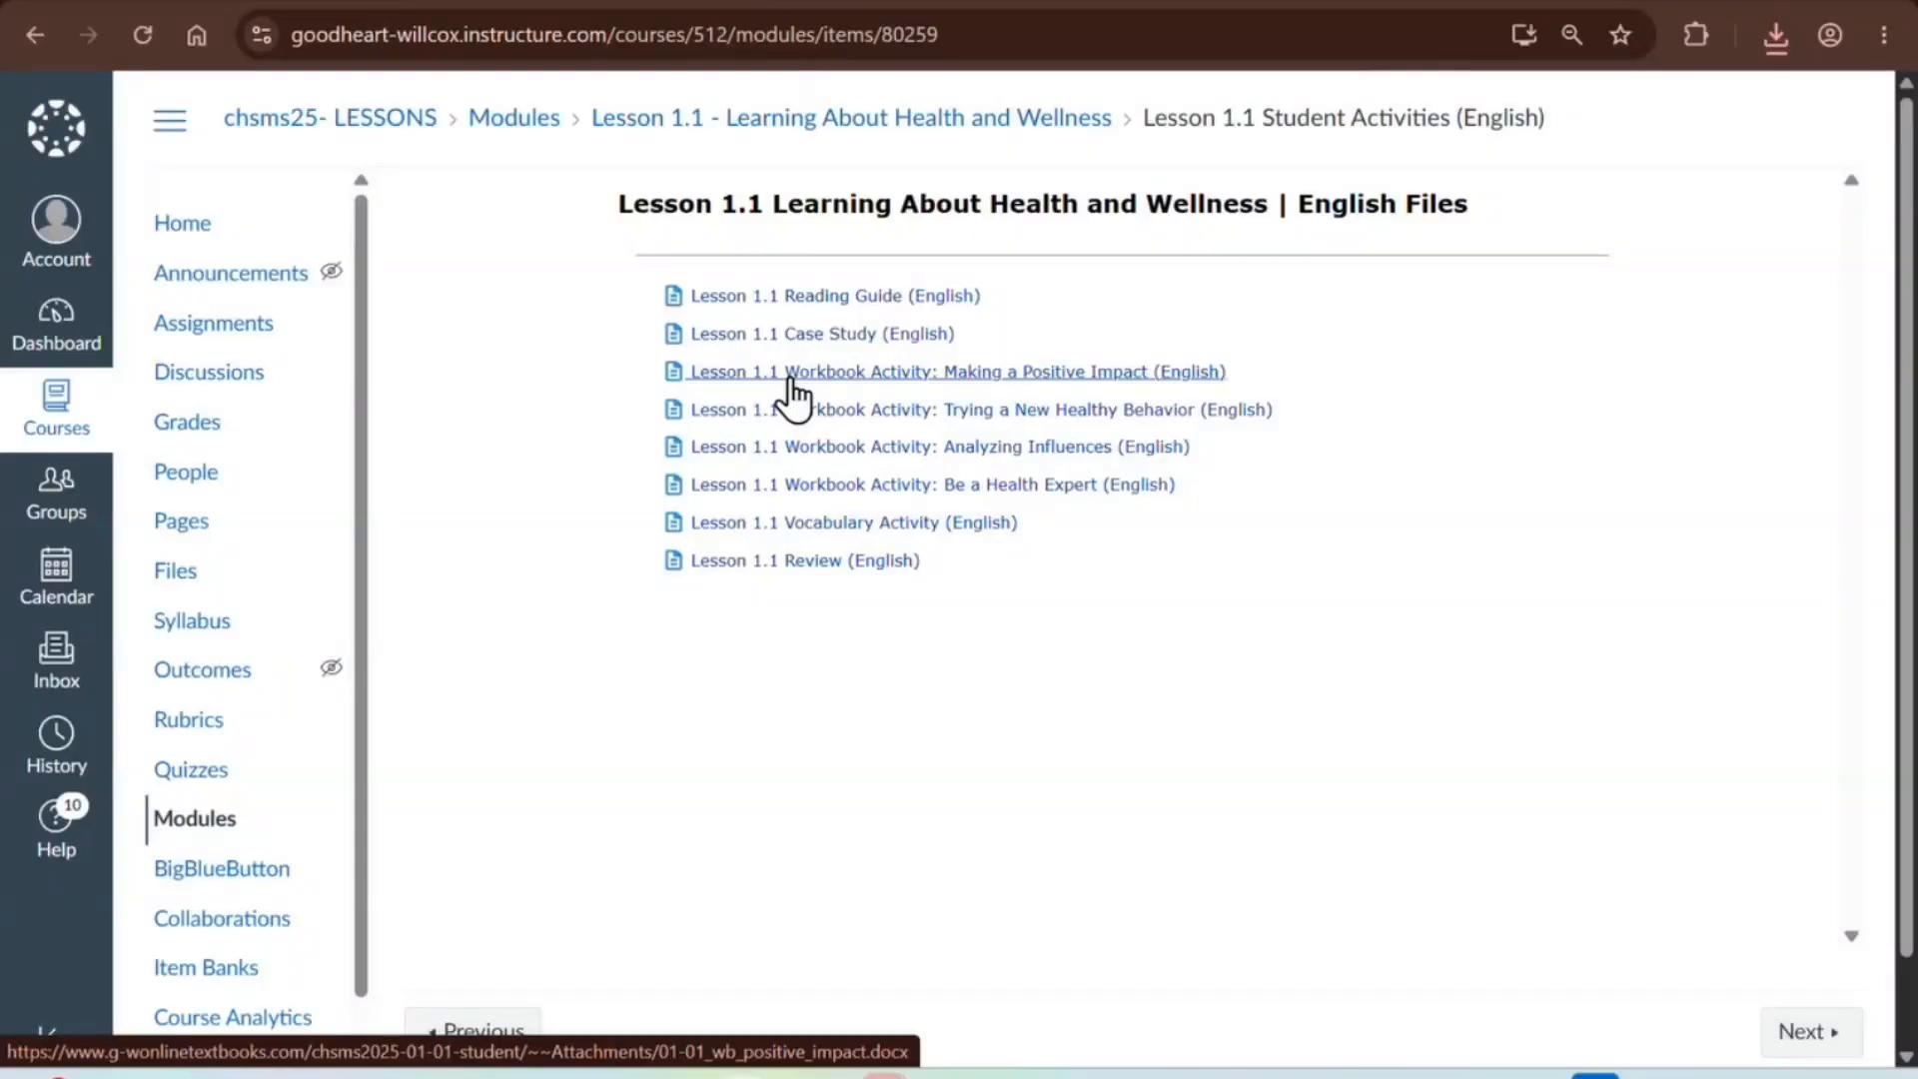
- Create a new assignment in the course's Assignments area and name it Lesson 1.1 Making an impact
{"action": "left_click", "coordinate": [213, 338]}
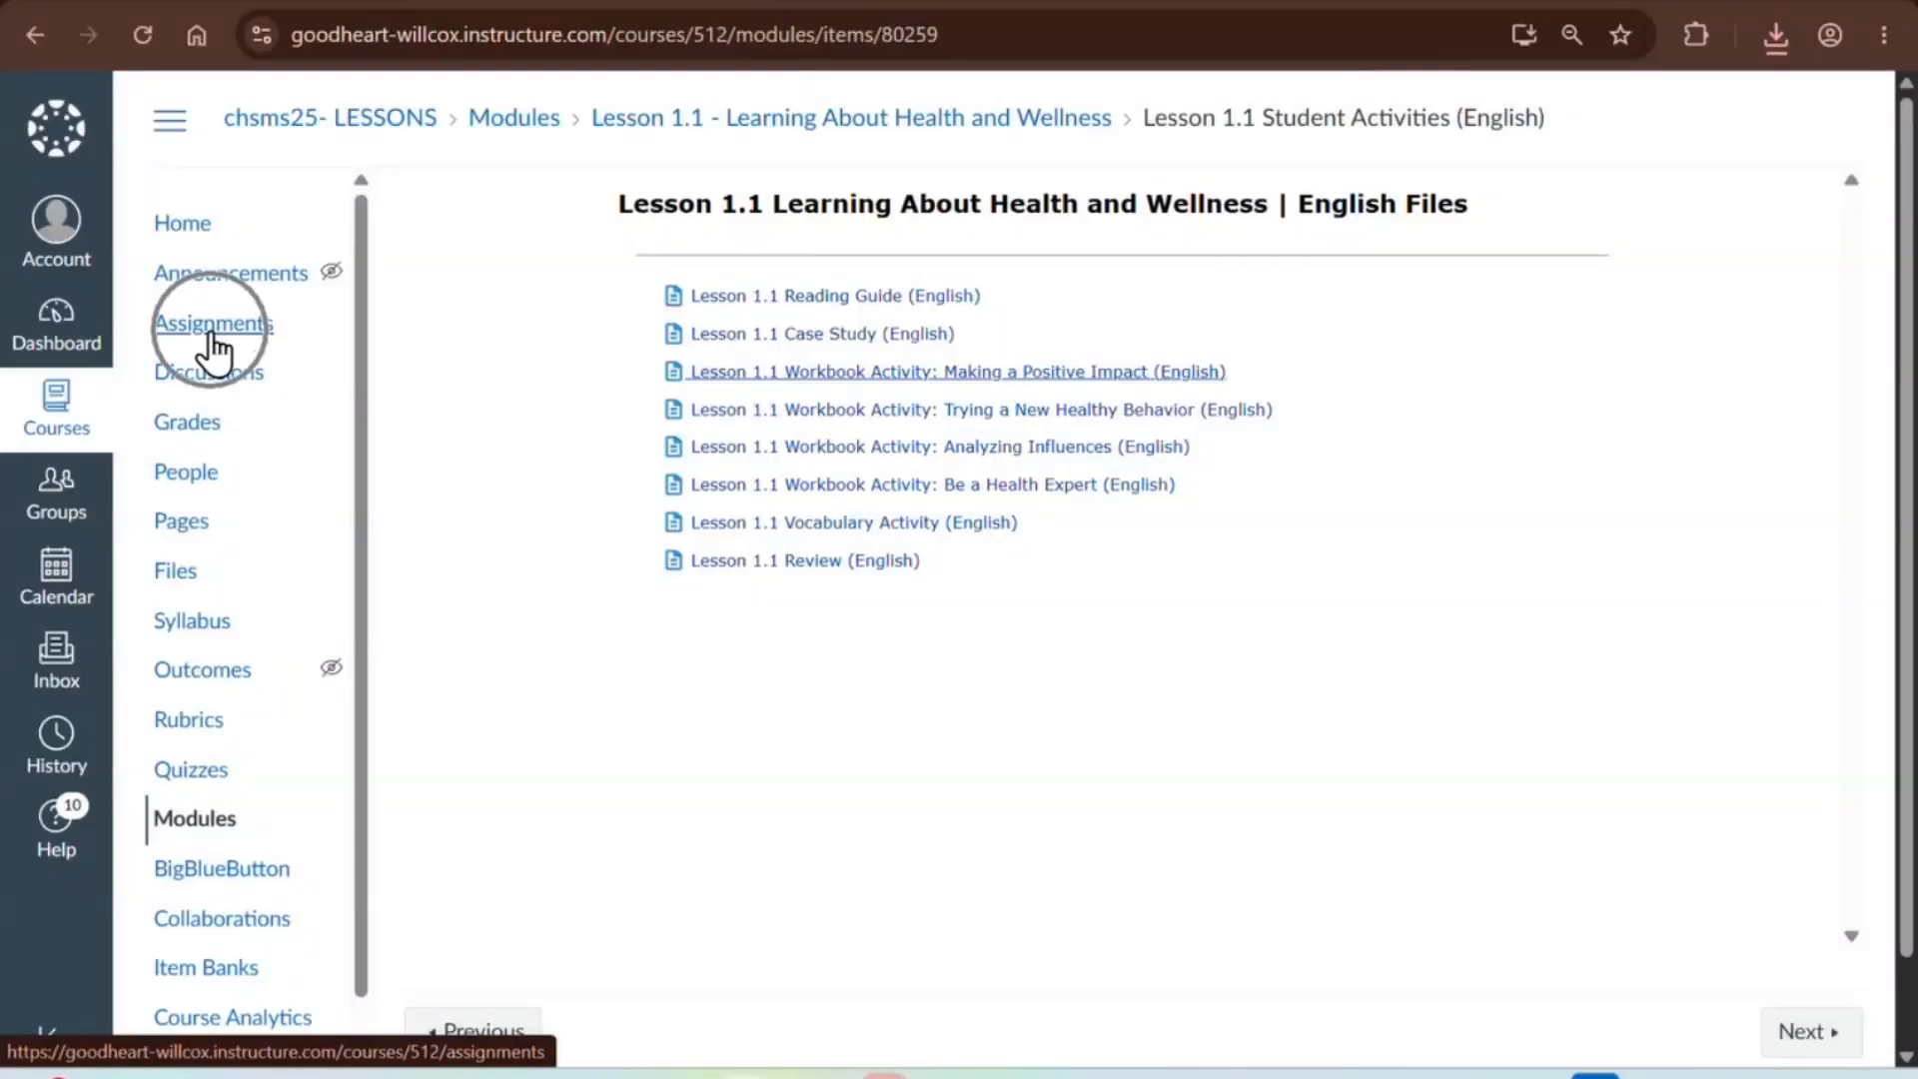
{"action": "left_click", "coordinate": [213, 345]}
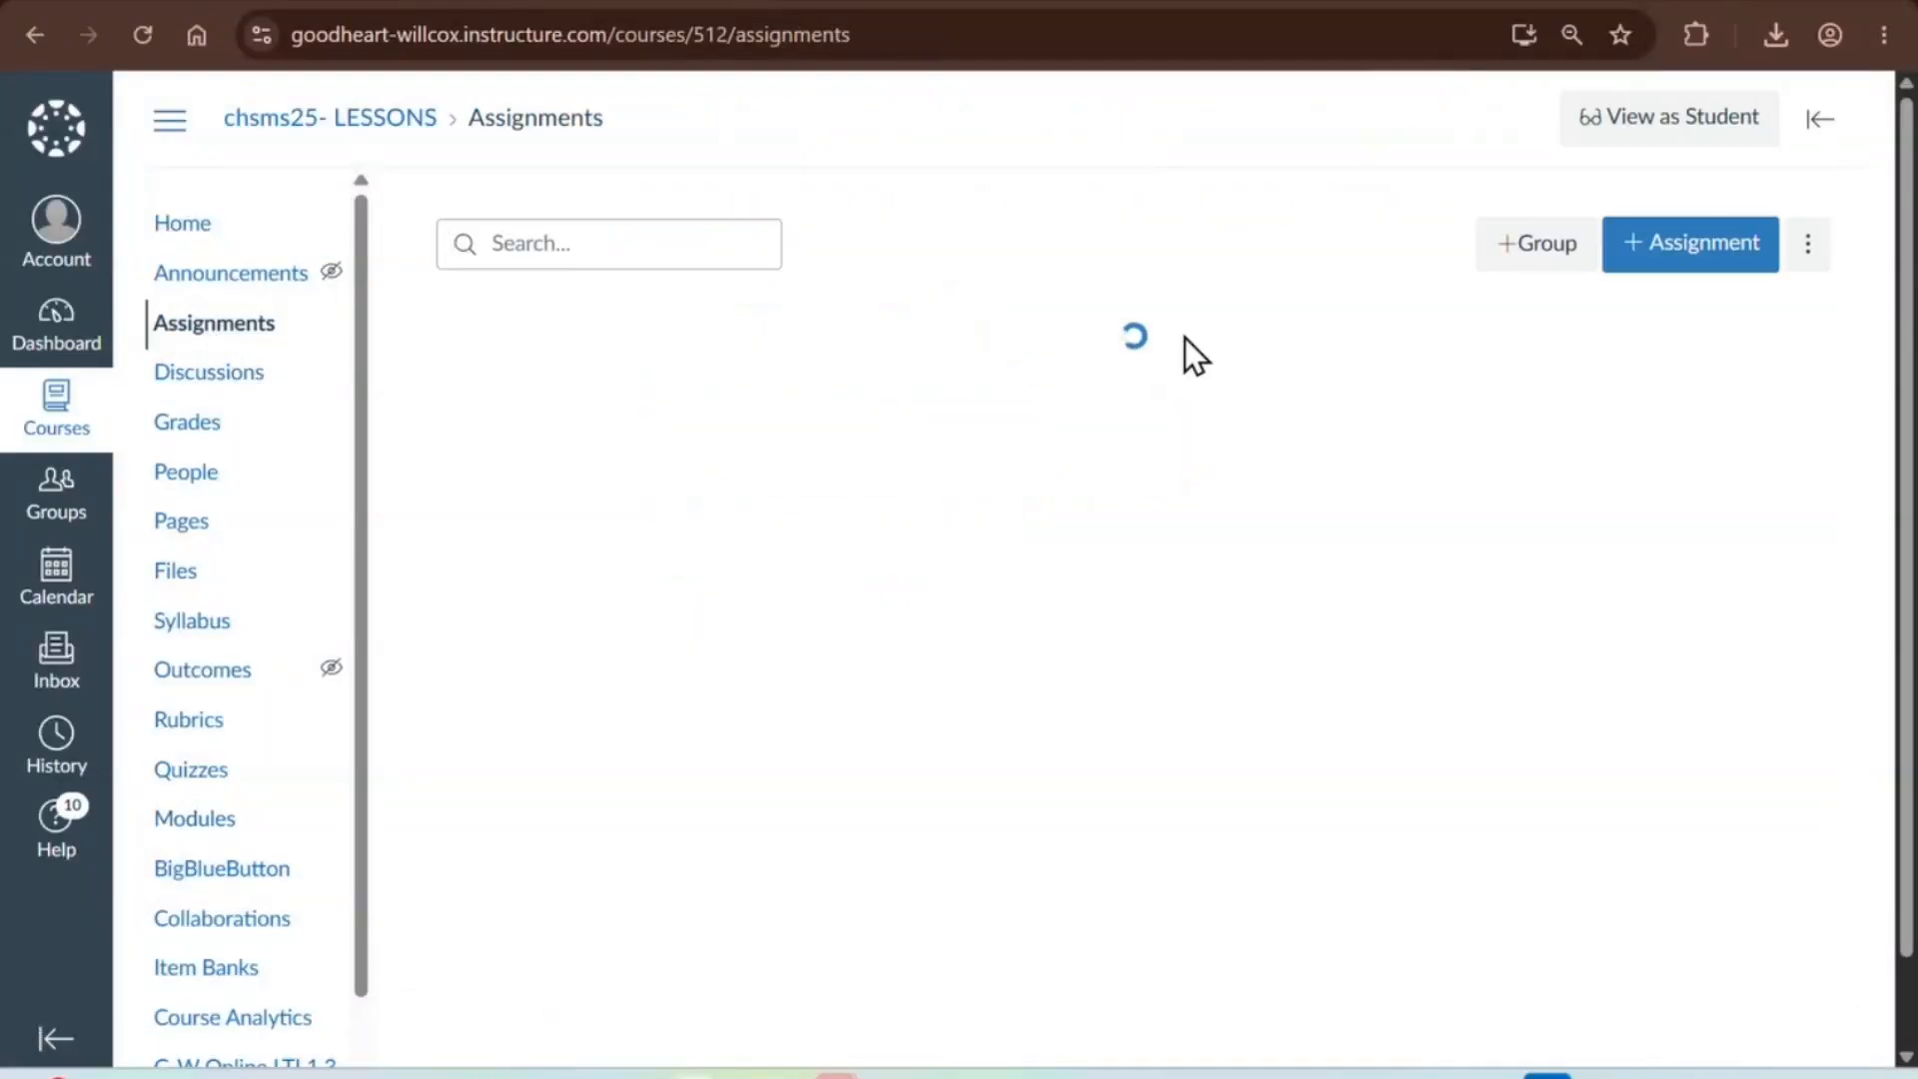
{"action": "left_click", "coordinate": [1651, 262]}
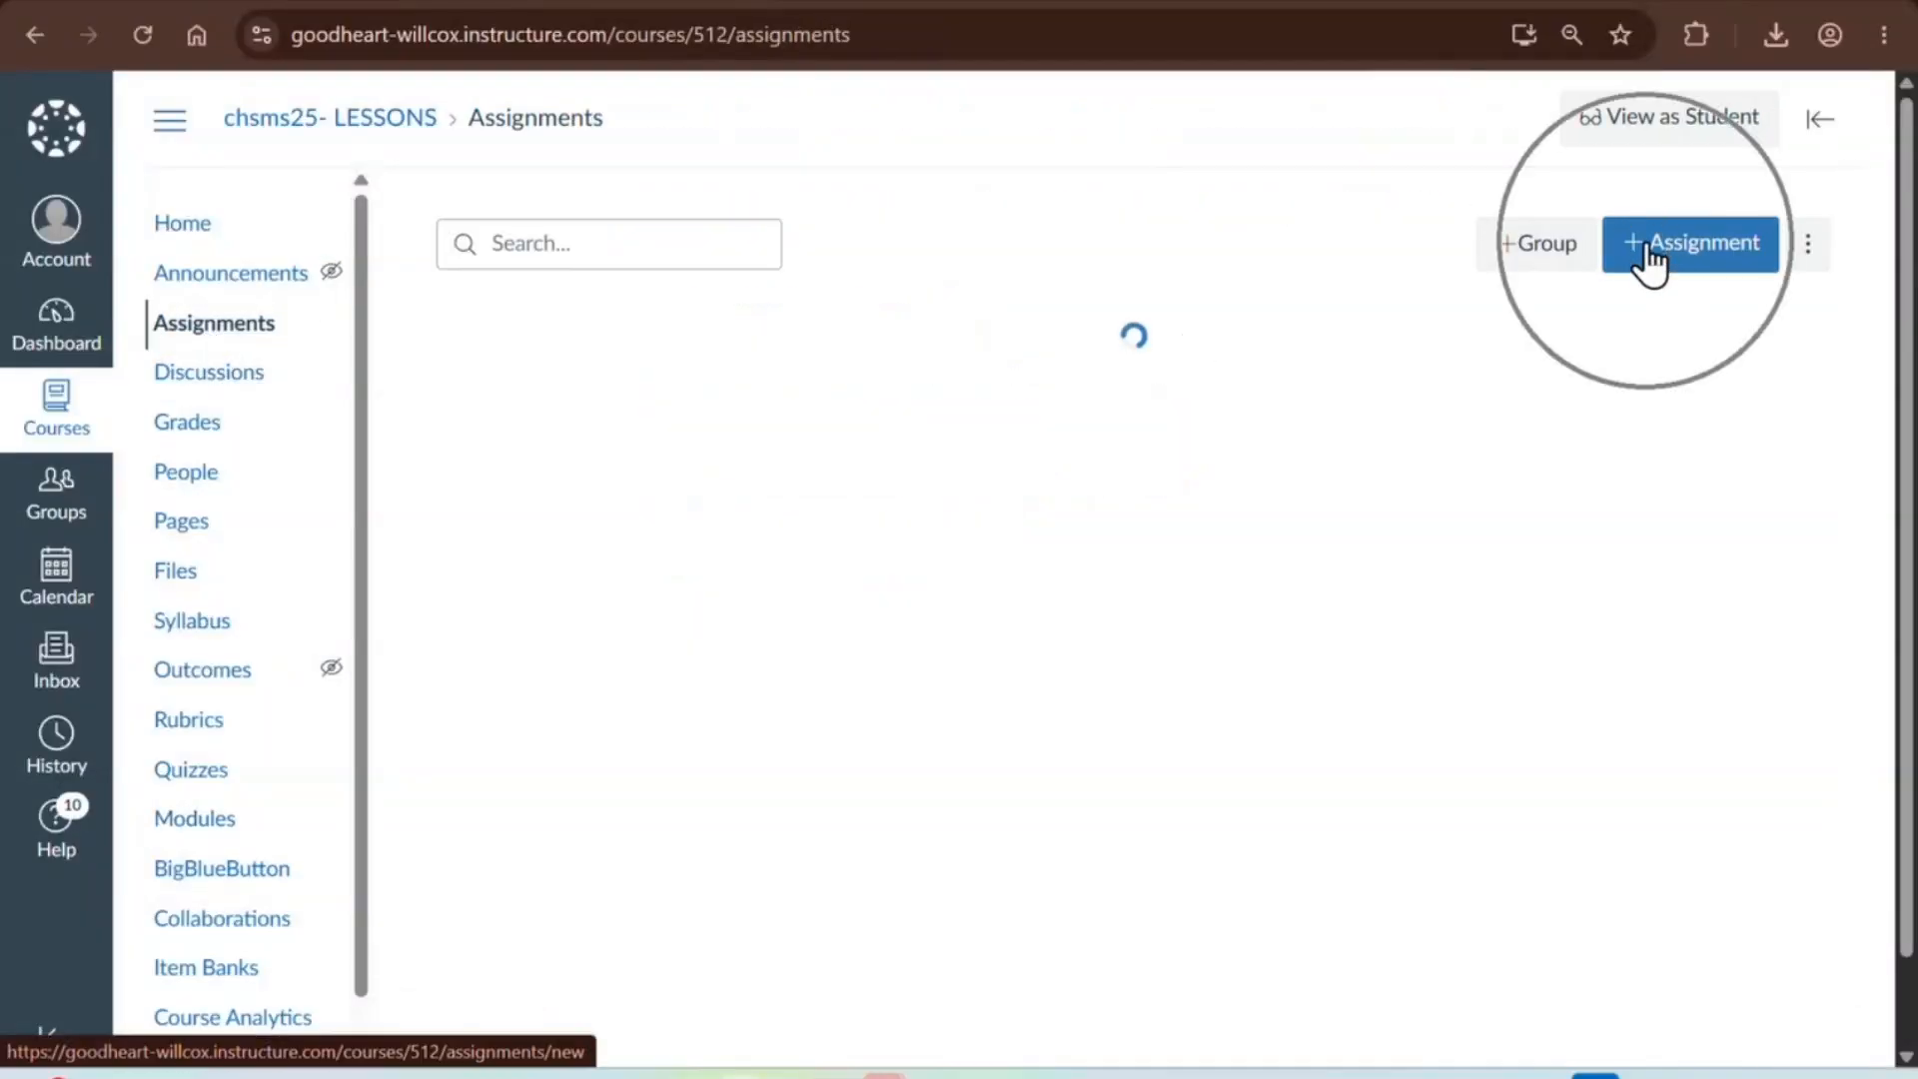
{"action": "left_click", "coordinate": [1651, 262]}
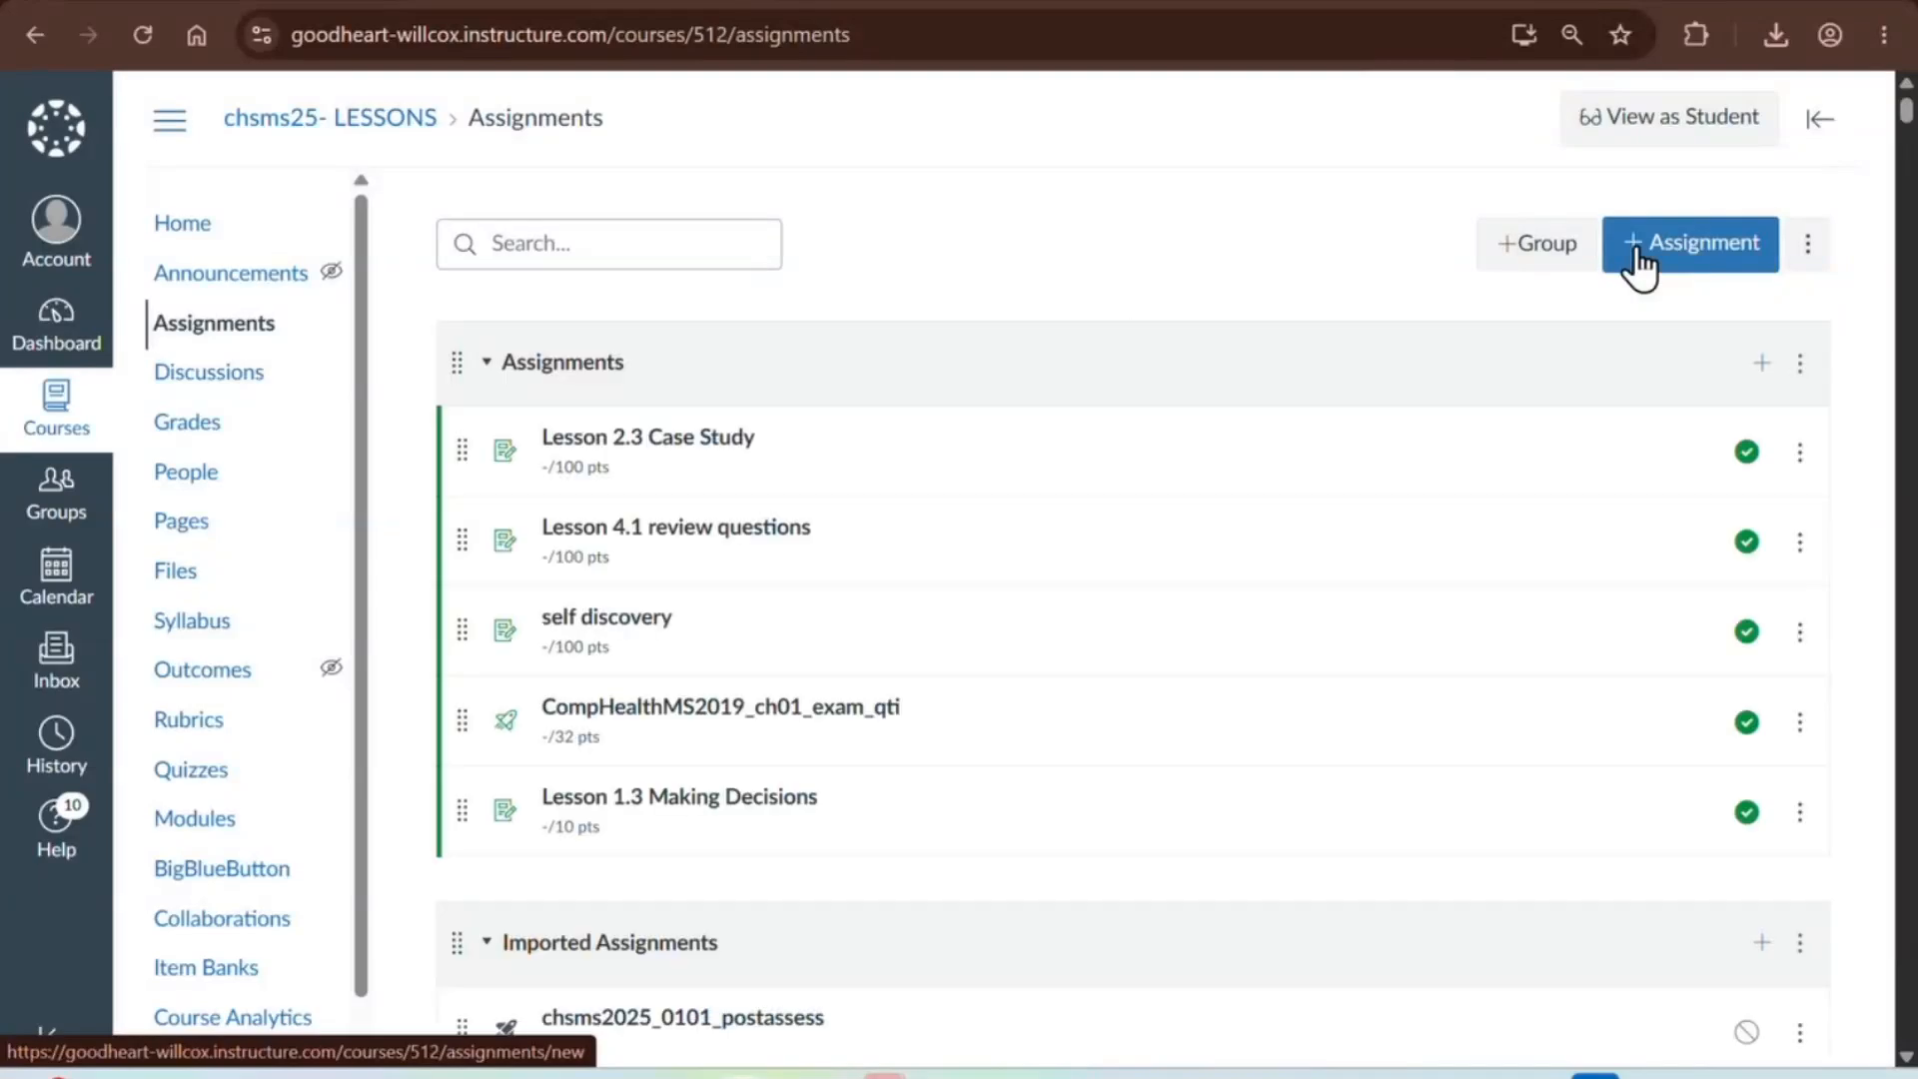
{"action": "left_click", "coordinate": [1638, 265]}
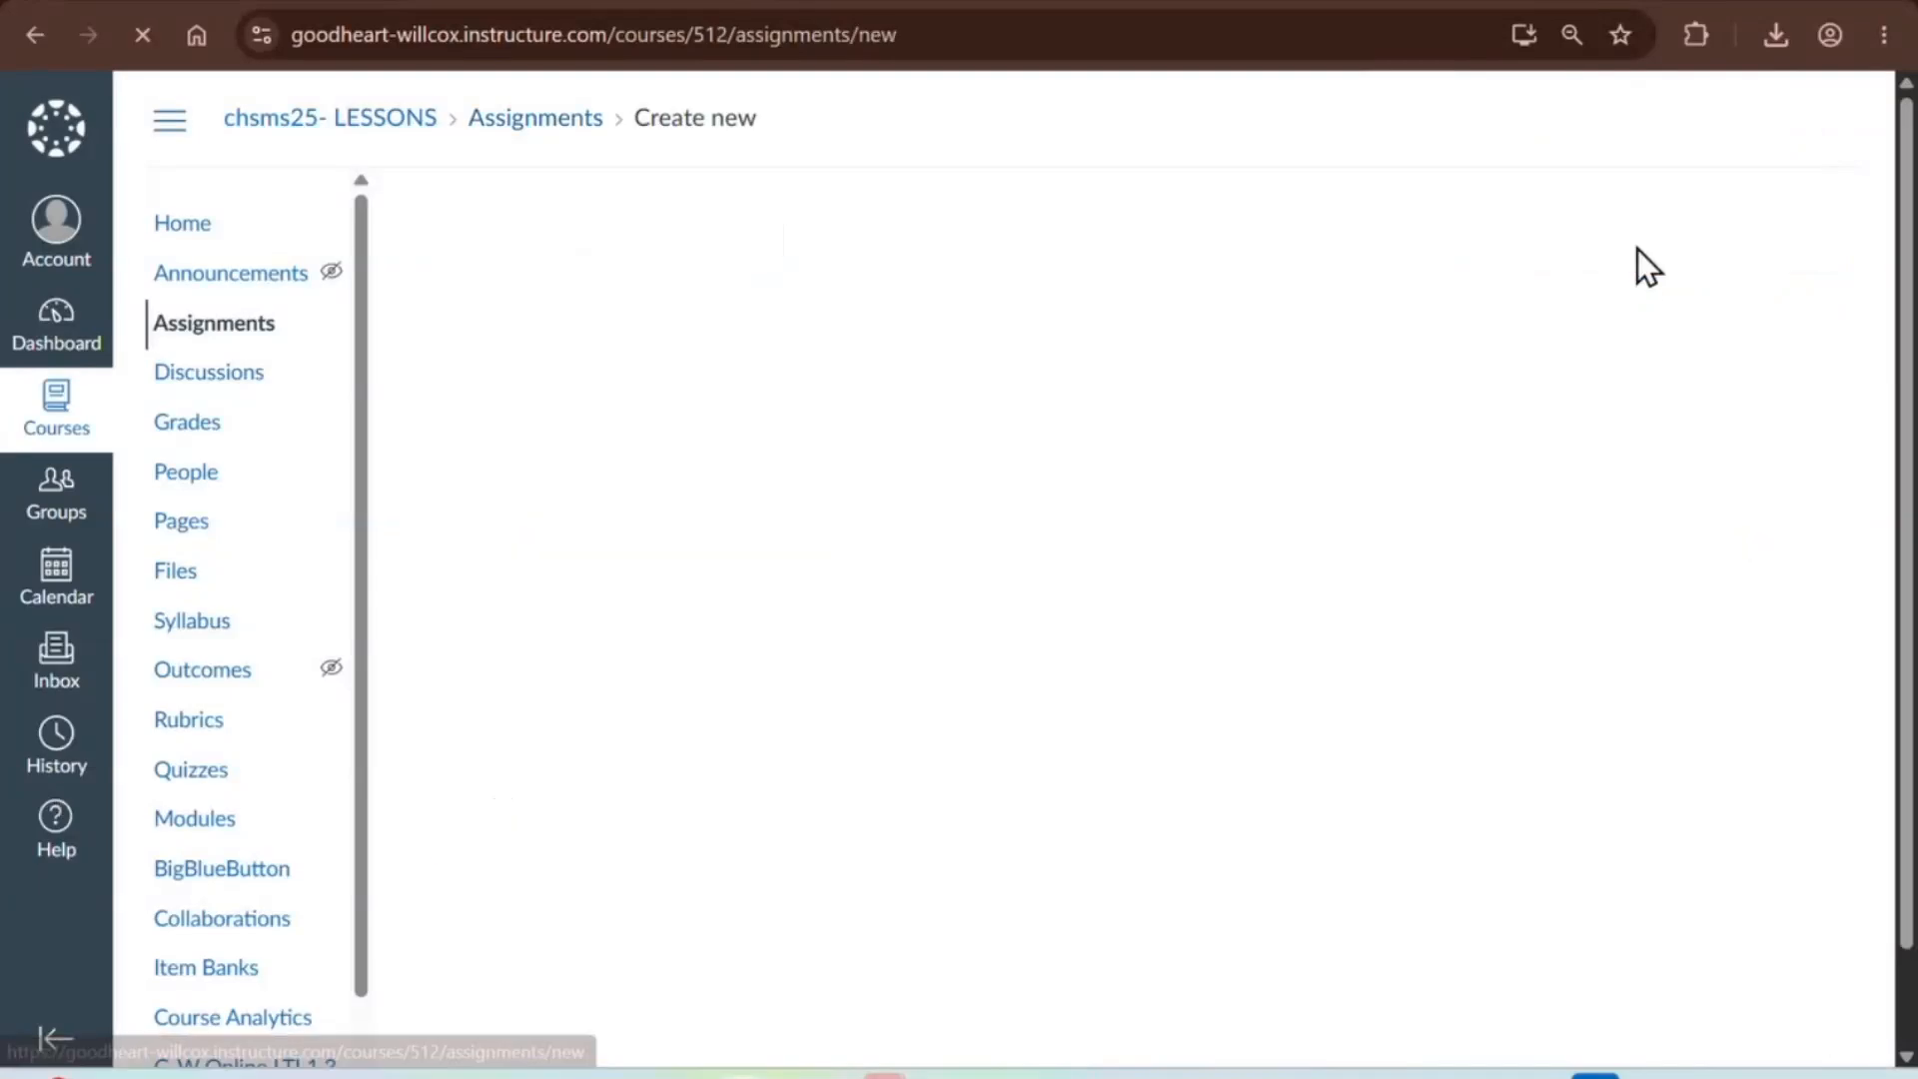
{"action": "left_click", "coordinate": [586, 376]}
{"action": "type", "text": "Lesson 1.1 "}
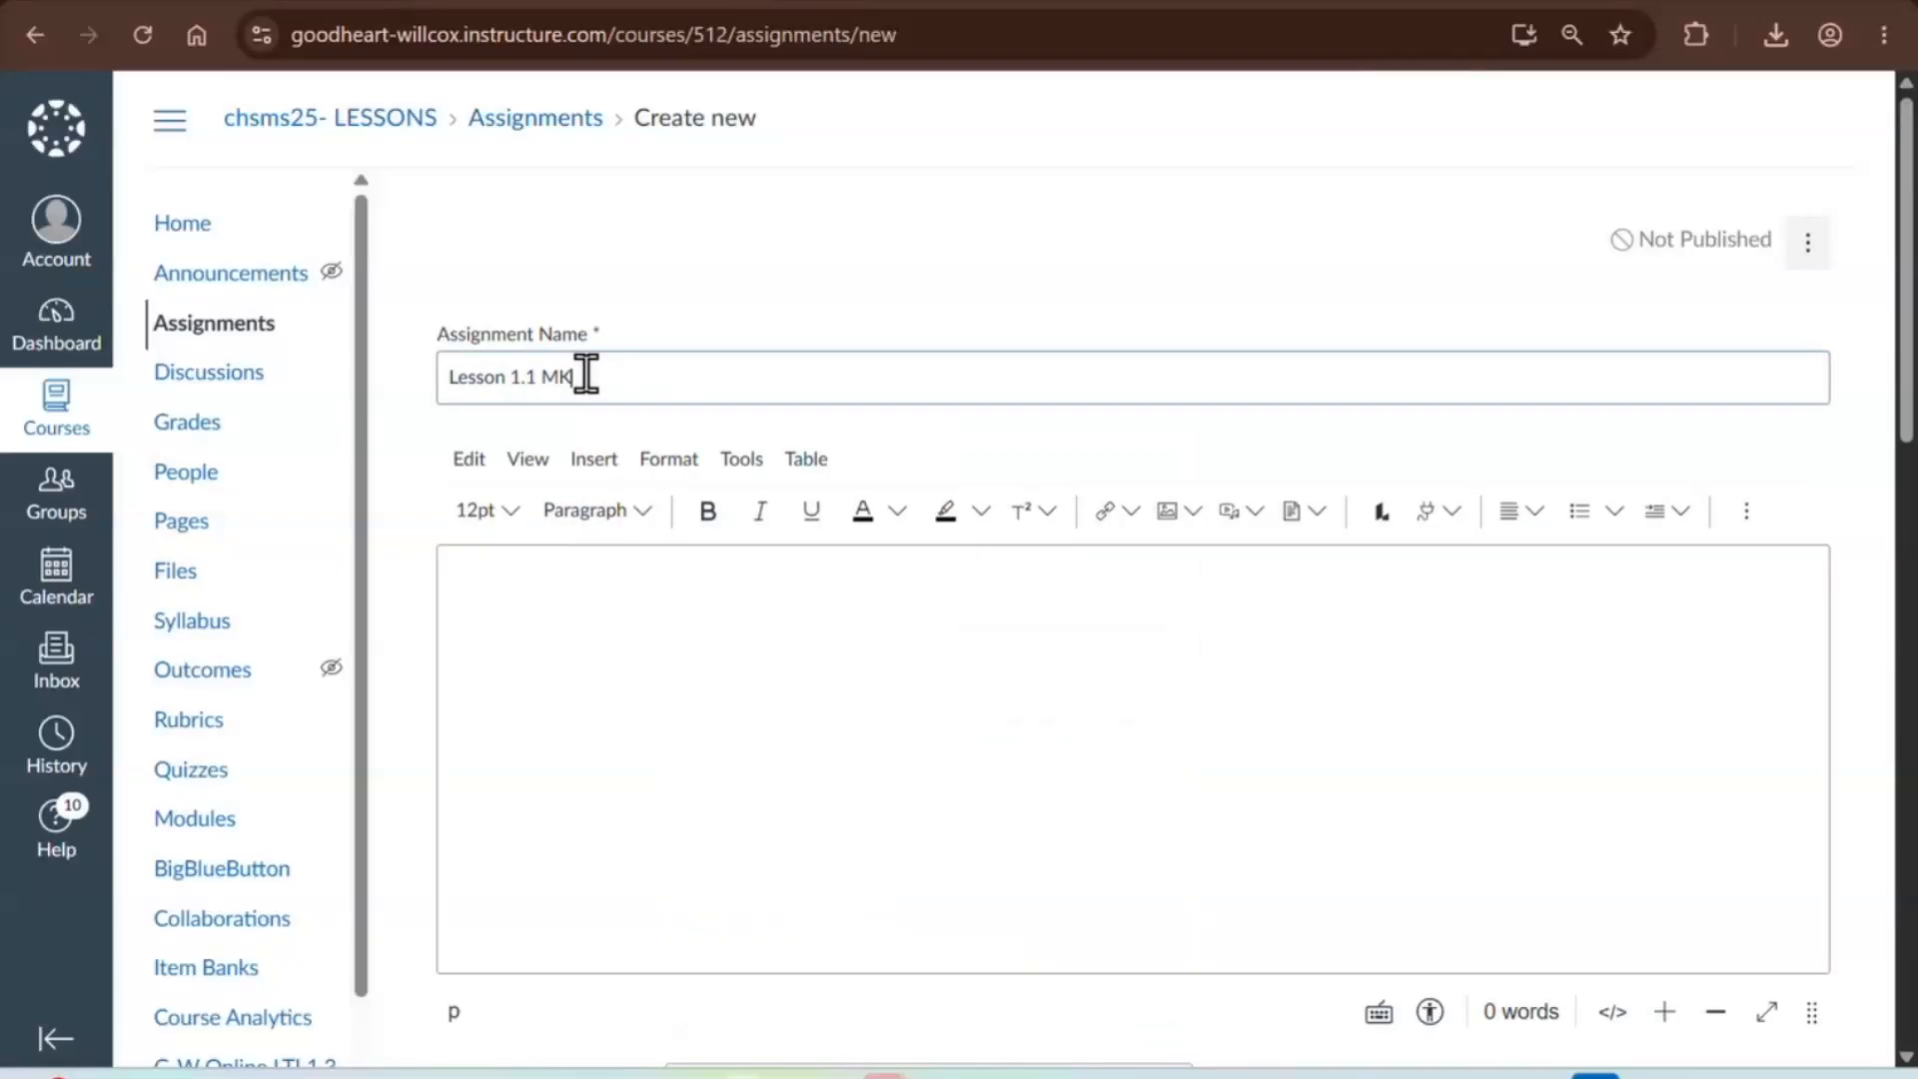
{"action": "type", "text": "Making an impact"}
- Start a document upload into the assignment description and select 01-01_wb_positive_impact from the Downloads folder
{"action": "scroll", "coordinate": [599, 690], "scroll_direction": "down", "scroll_amount": 2}
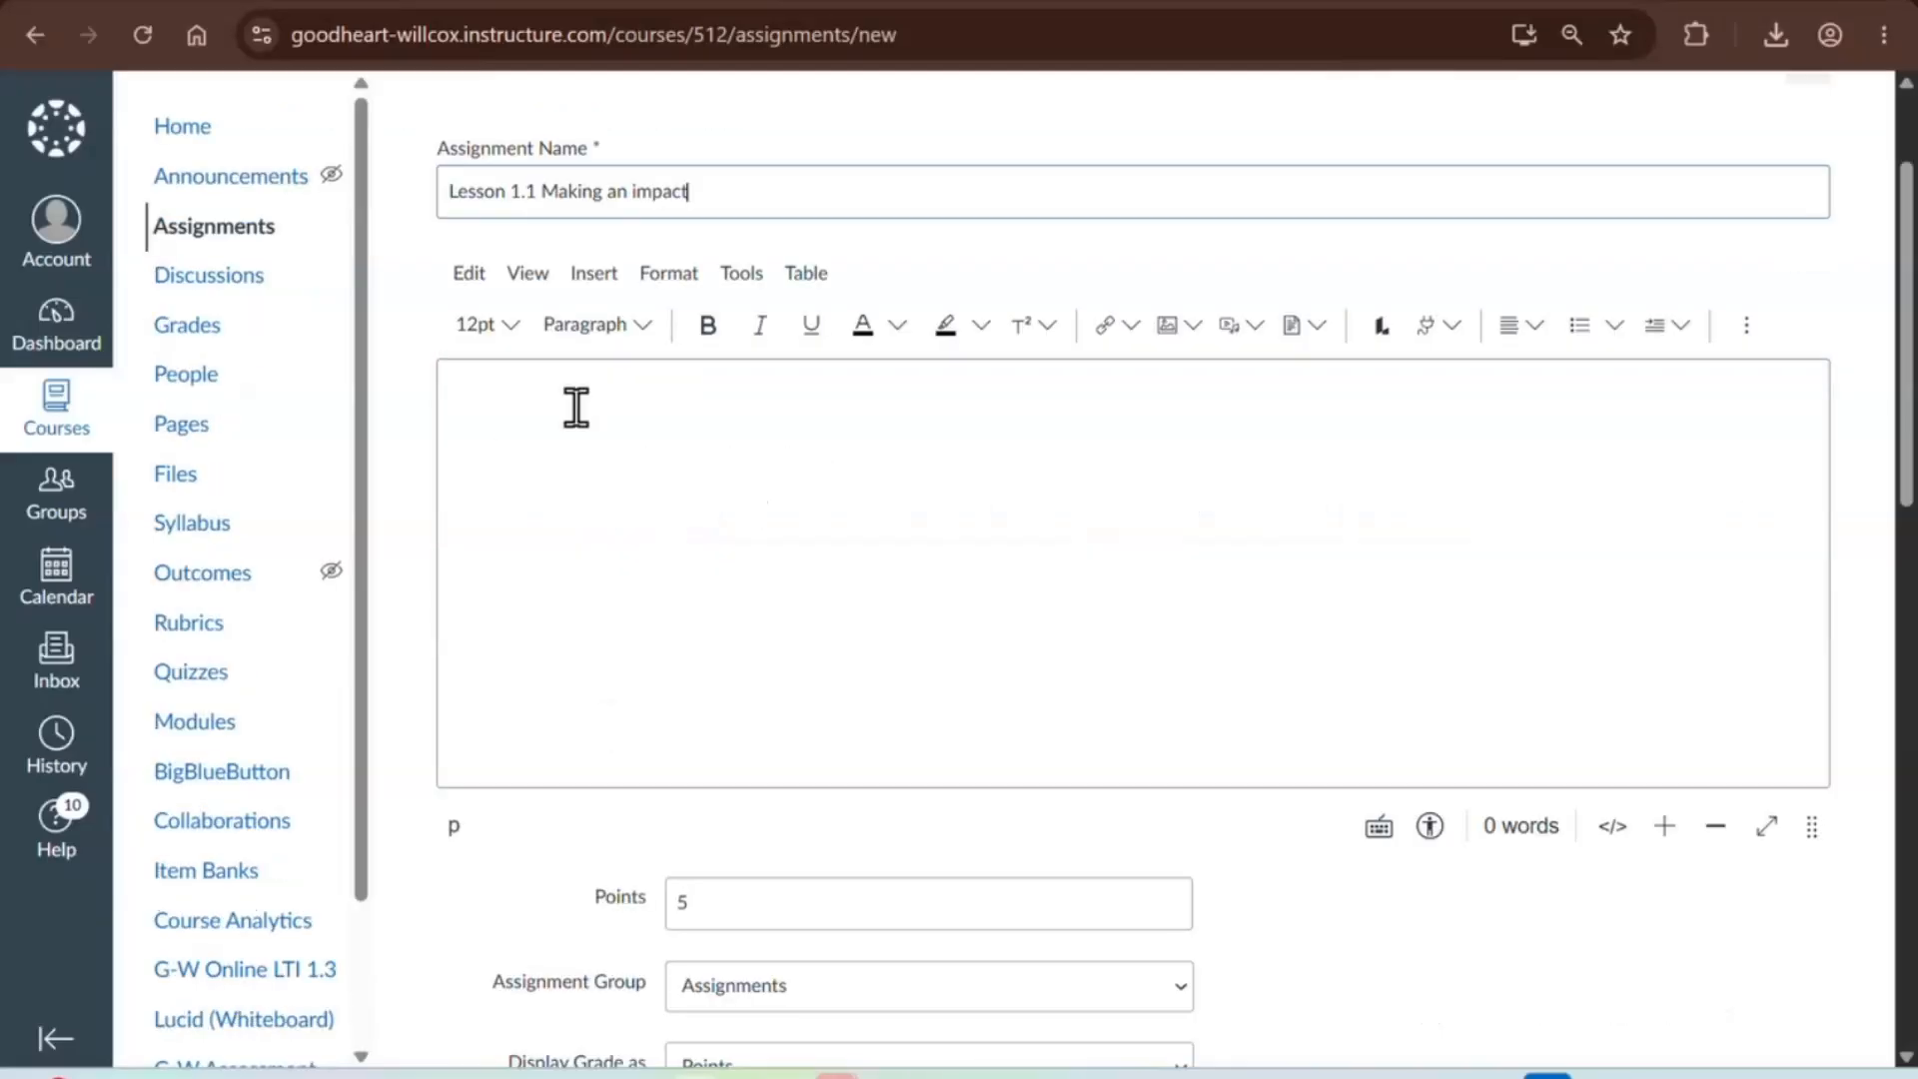
{"action": "left_click", "coordinate": [589, 277]}
{"action": "mouse_move", "coordinate": [619, 381]}
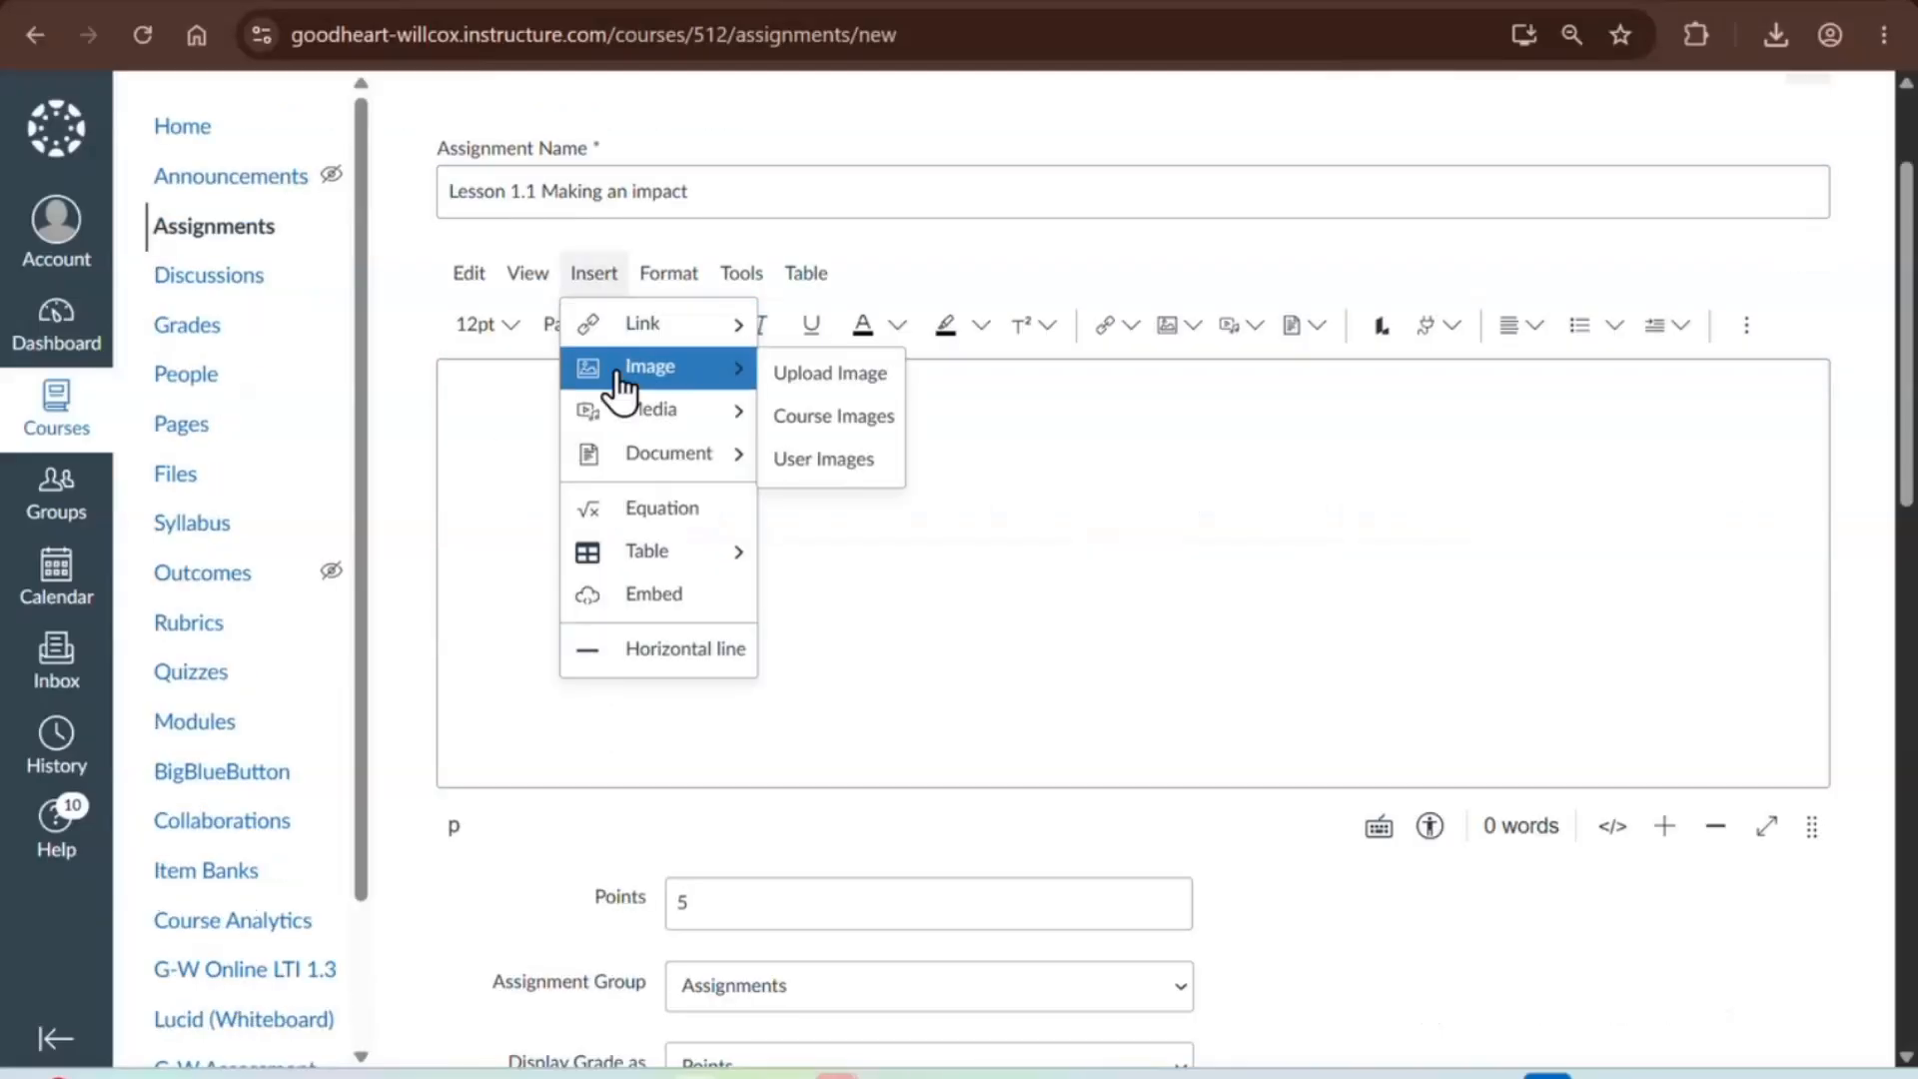
{"action": "mouse_move", "coordinate": [634, 458]}
{"action": "left_click", "coordinate": [826, 457]}
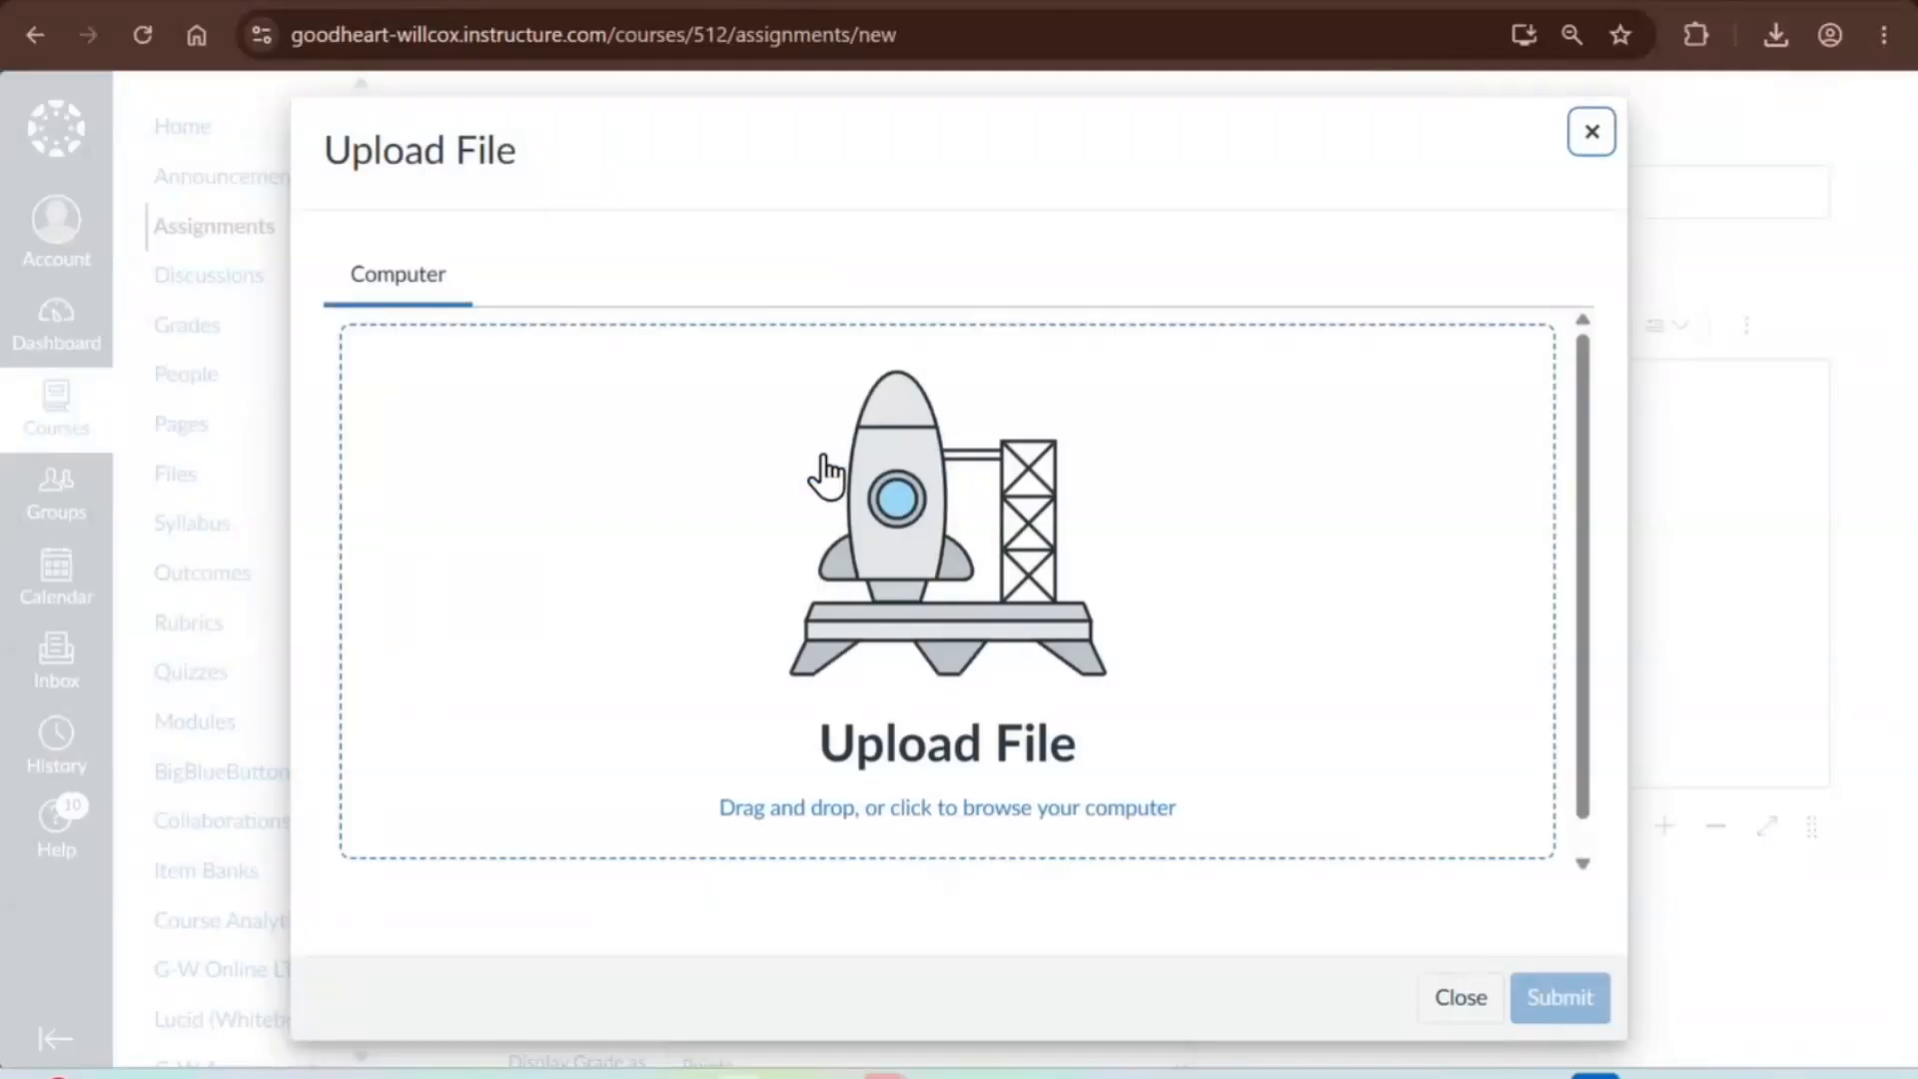
{"action": "scroll", "coordinate": [902, 534], "scroll_direction": "down", "scroll_amount": 1}
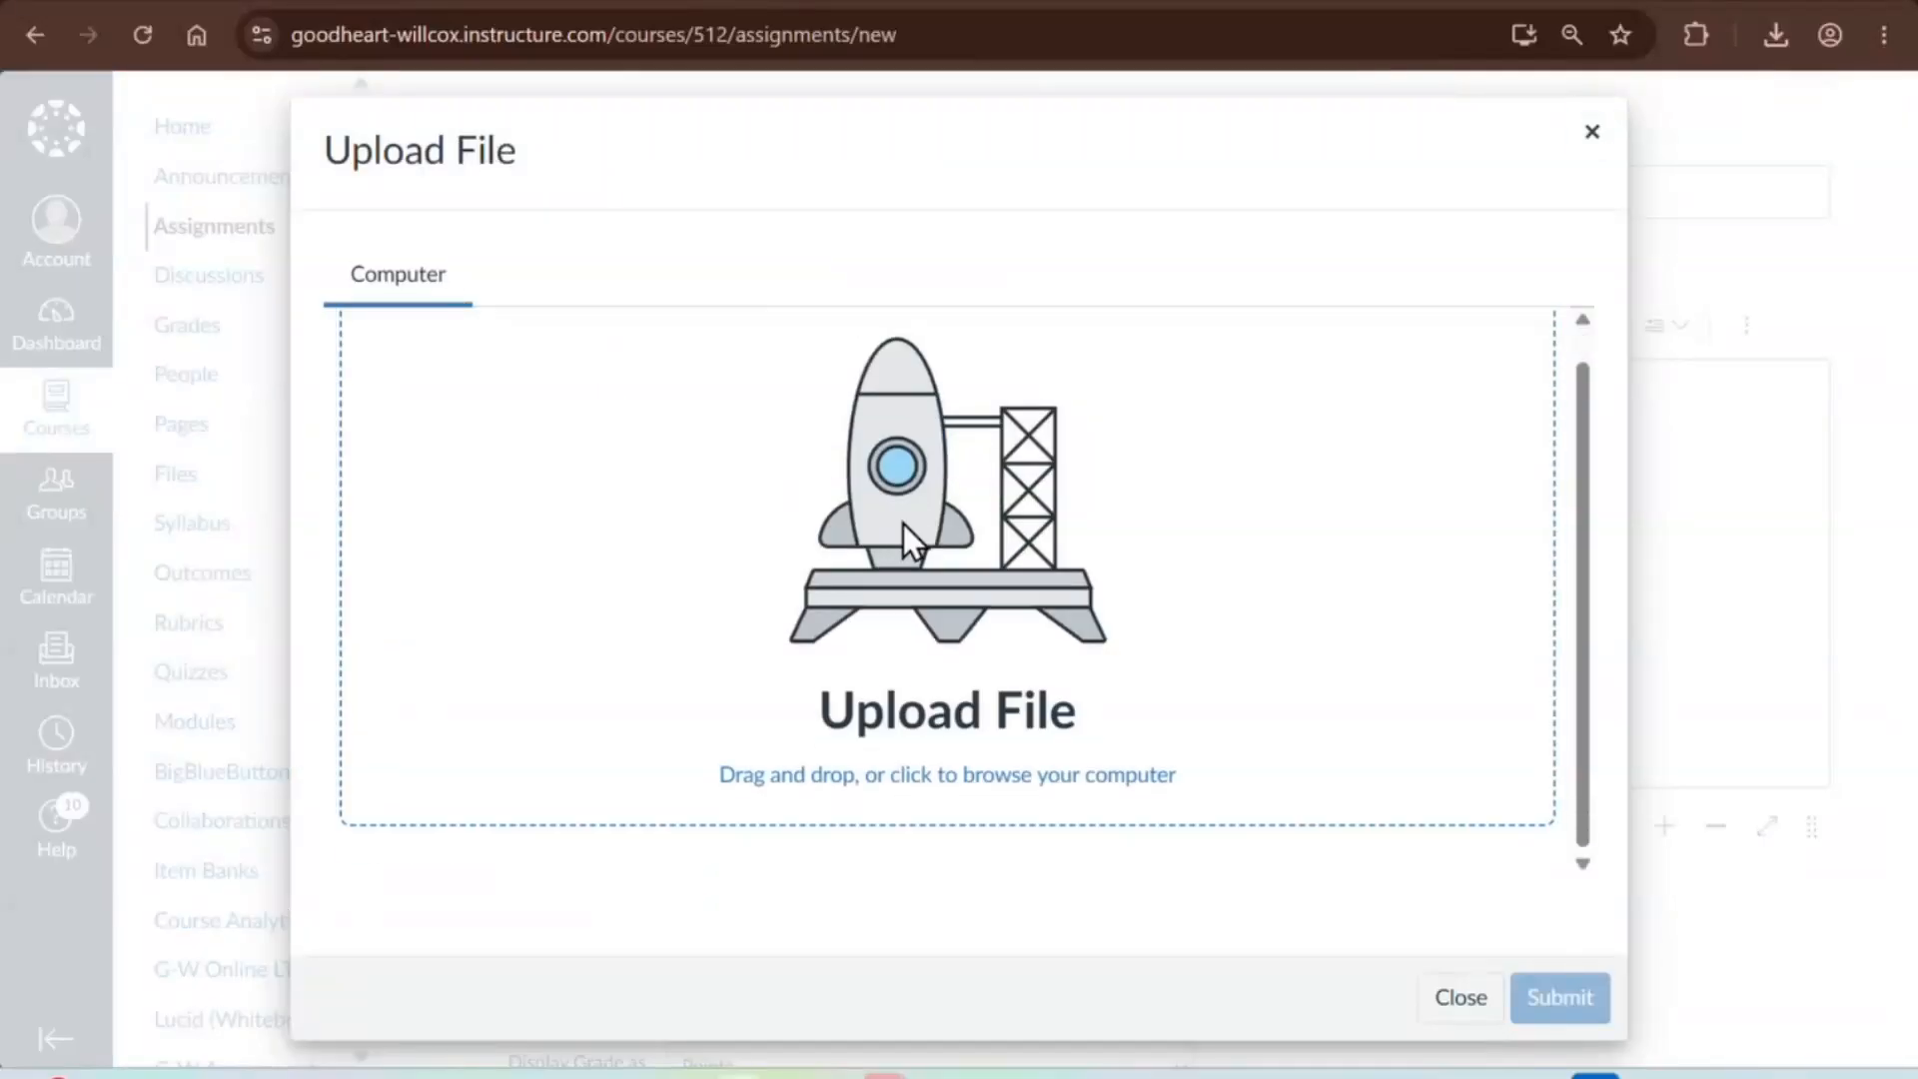
{"action": "left_click", "coordinate": [904, 524]}
{"action": "left_click", "coordinate": [392, 272]}
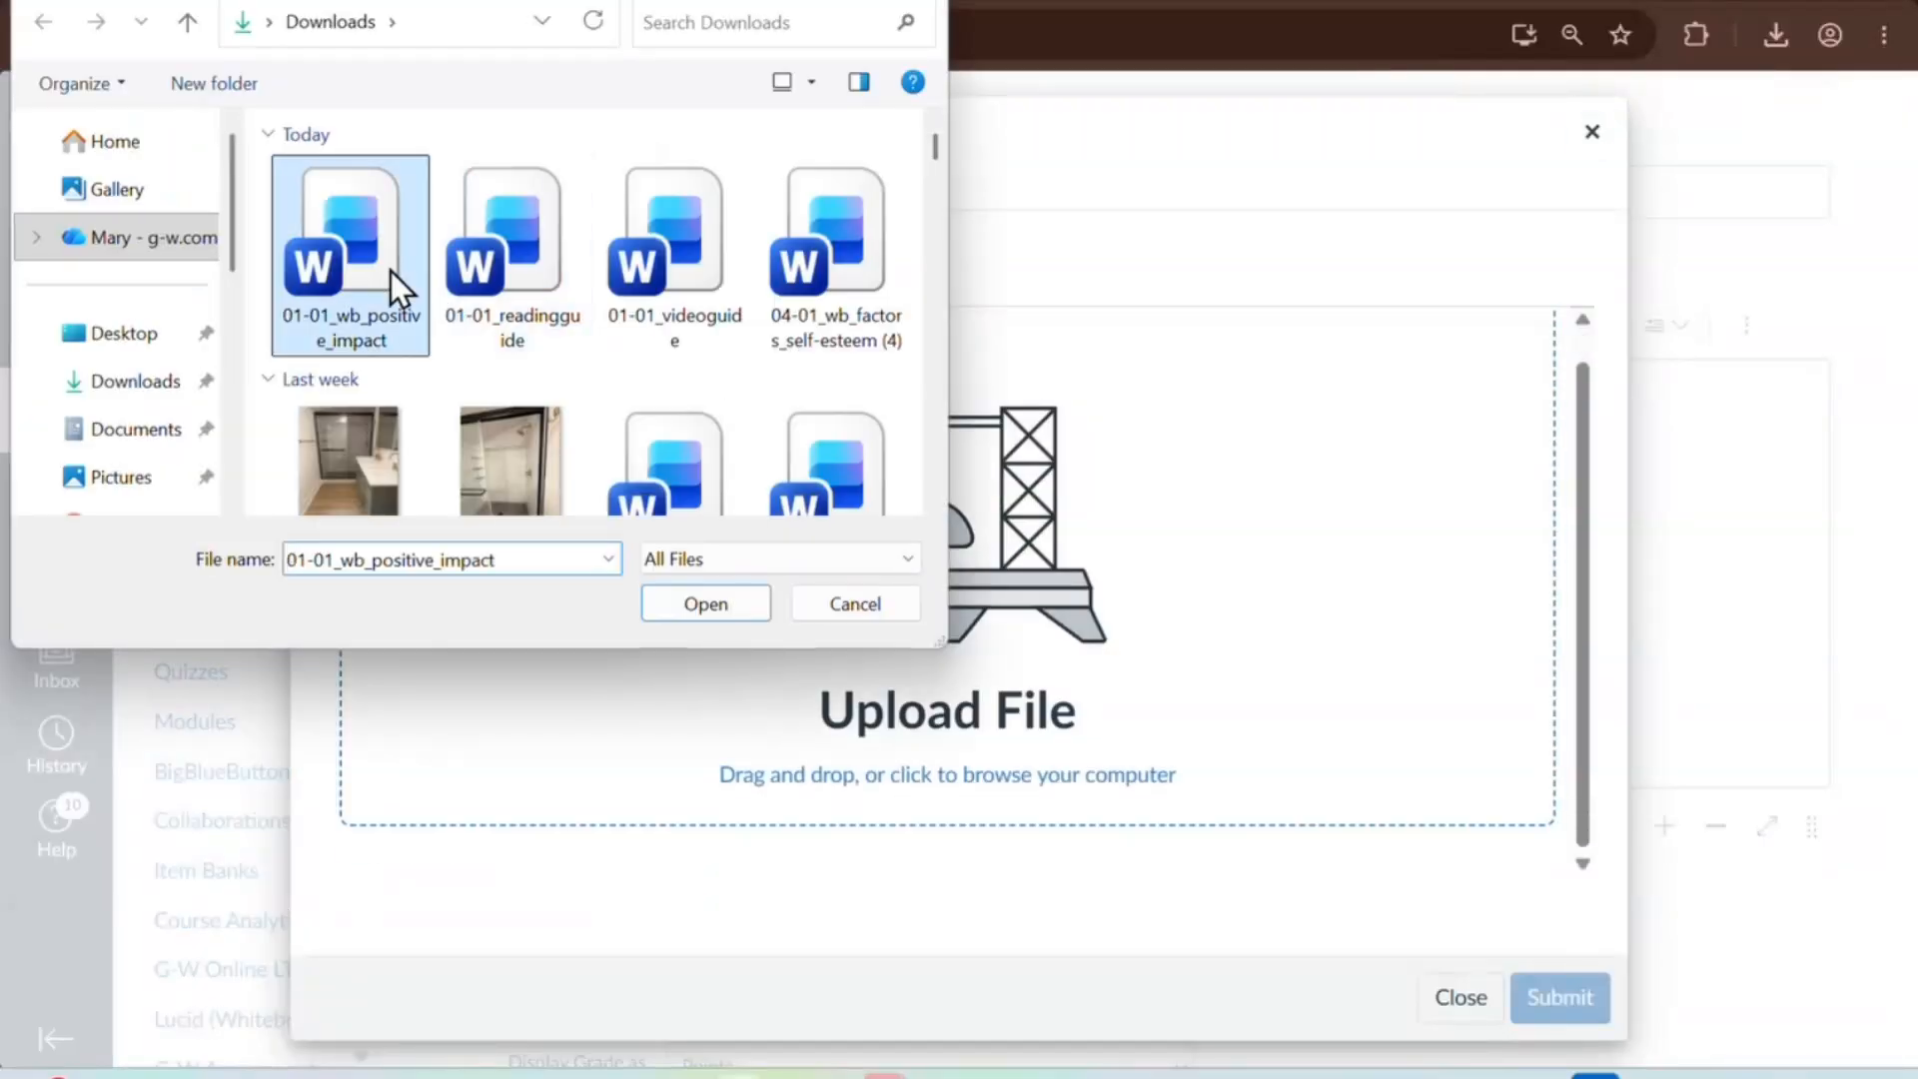
- Upload 01-01_wb_positive_impact.docx into the assignment description and set the assignment's points to 100
{"action": "left_click", "coordinate": [718, 614]}
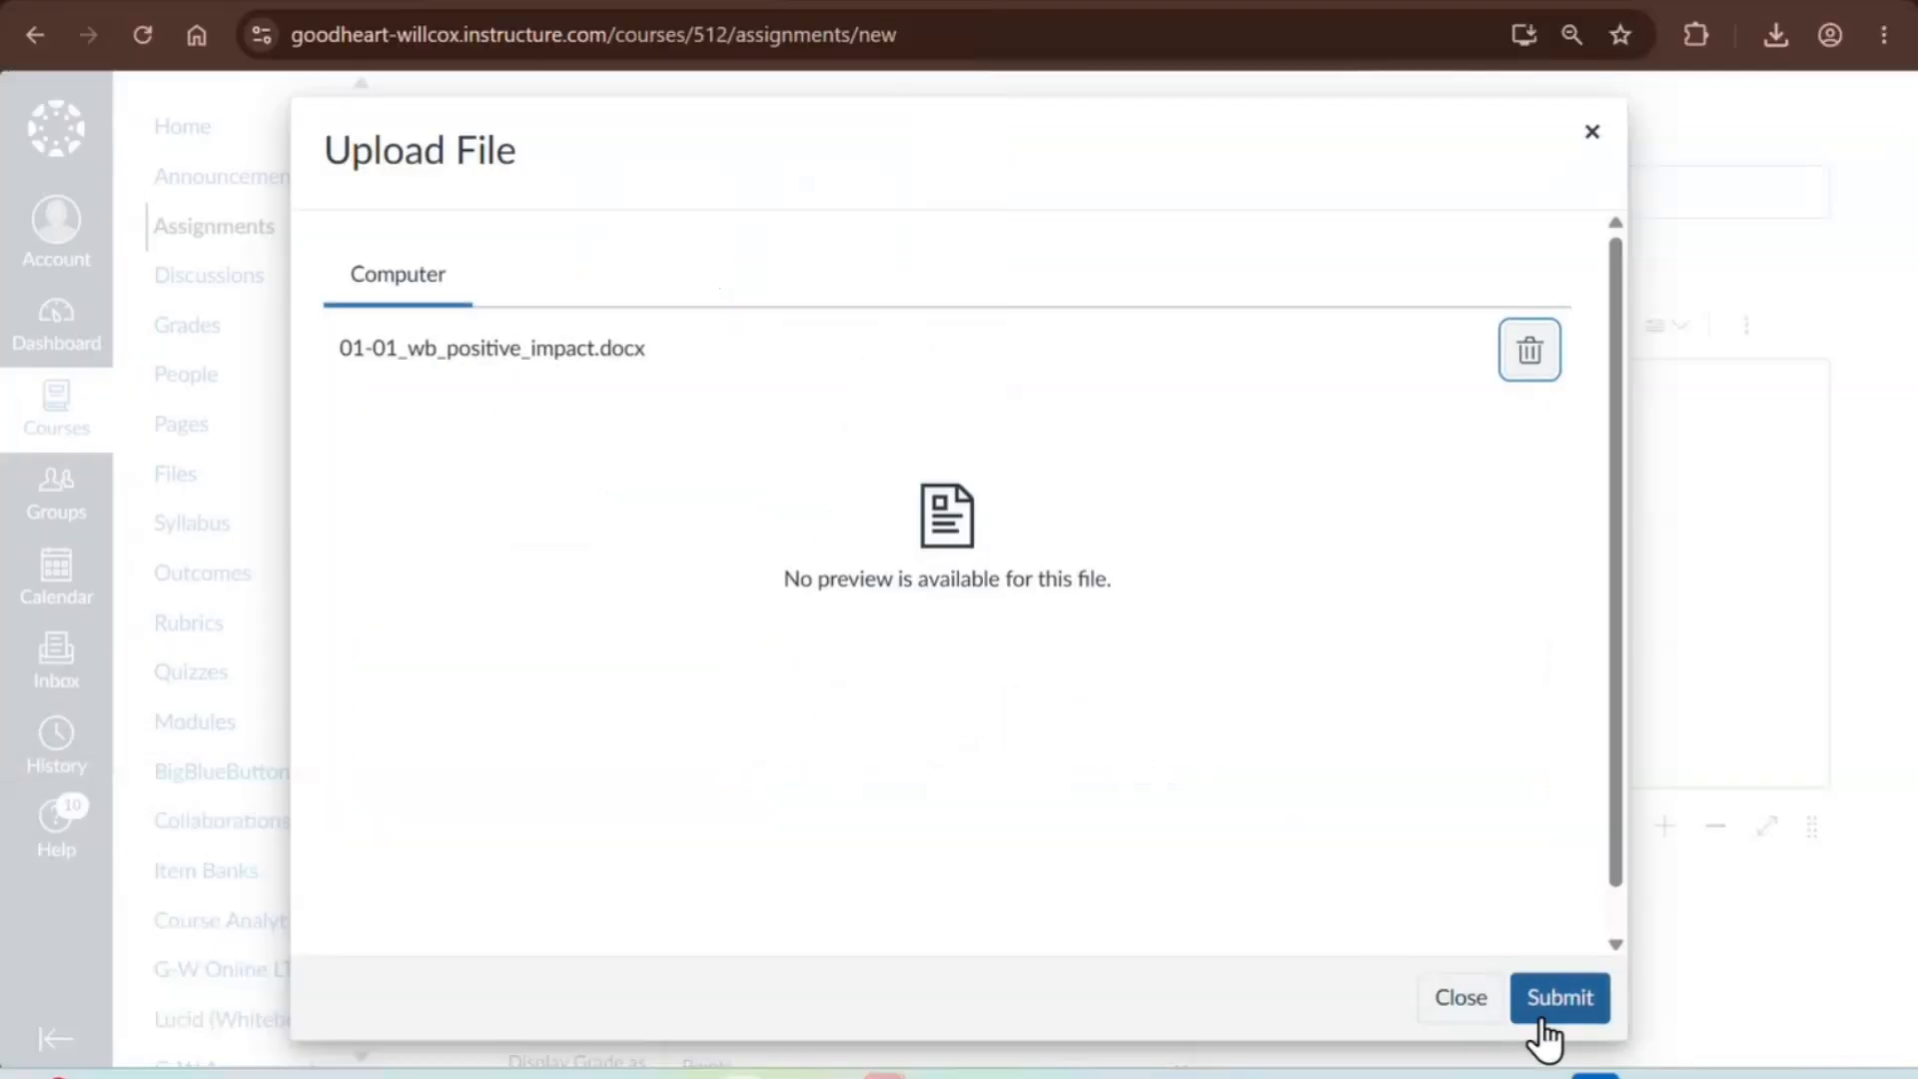
{"action": "left_click", "coordinate": [1560, 997]}
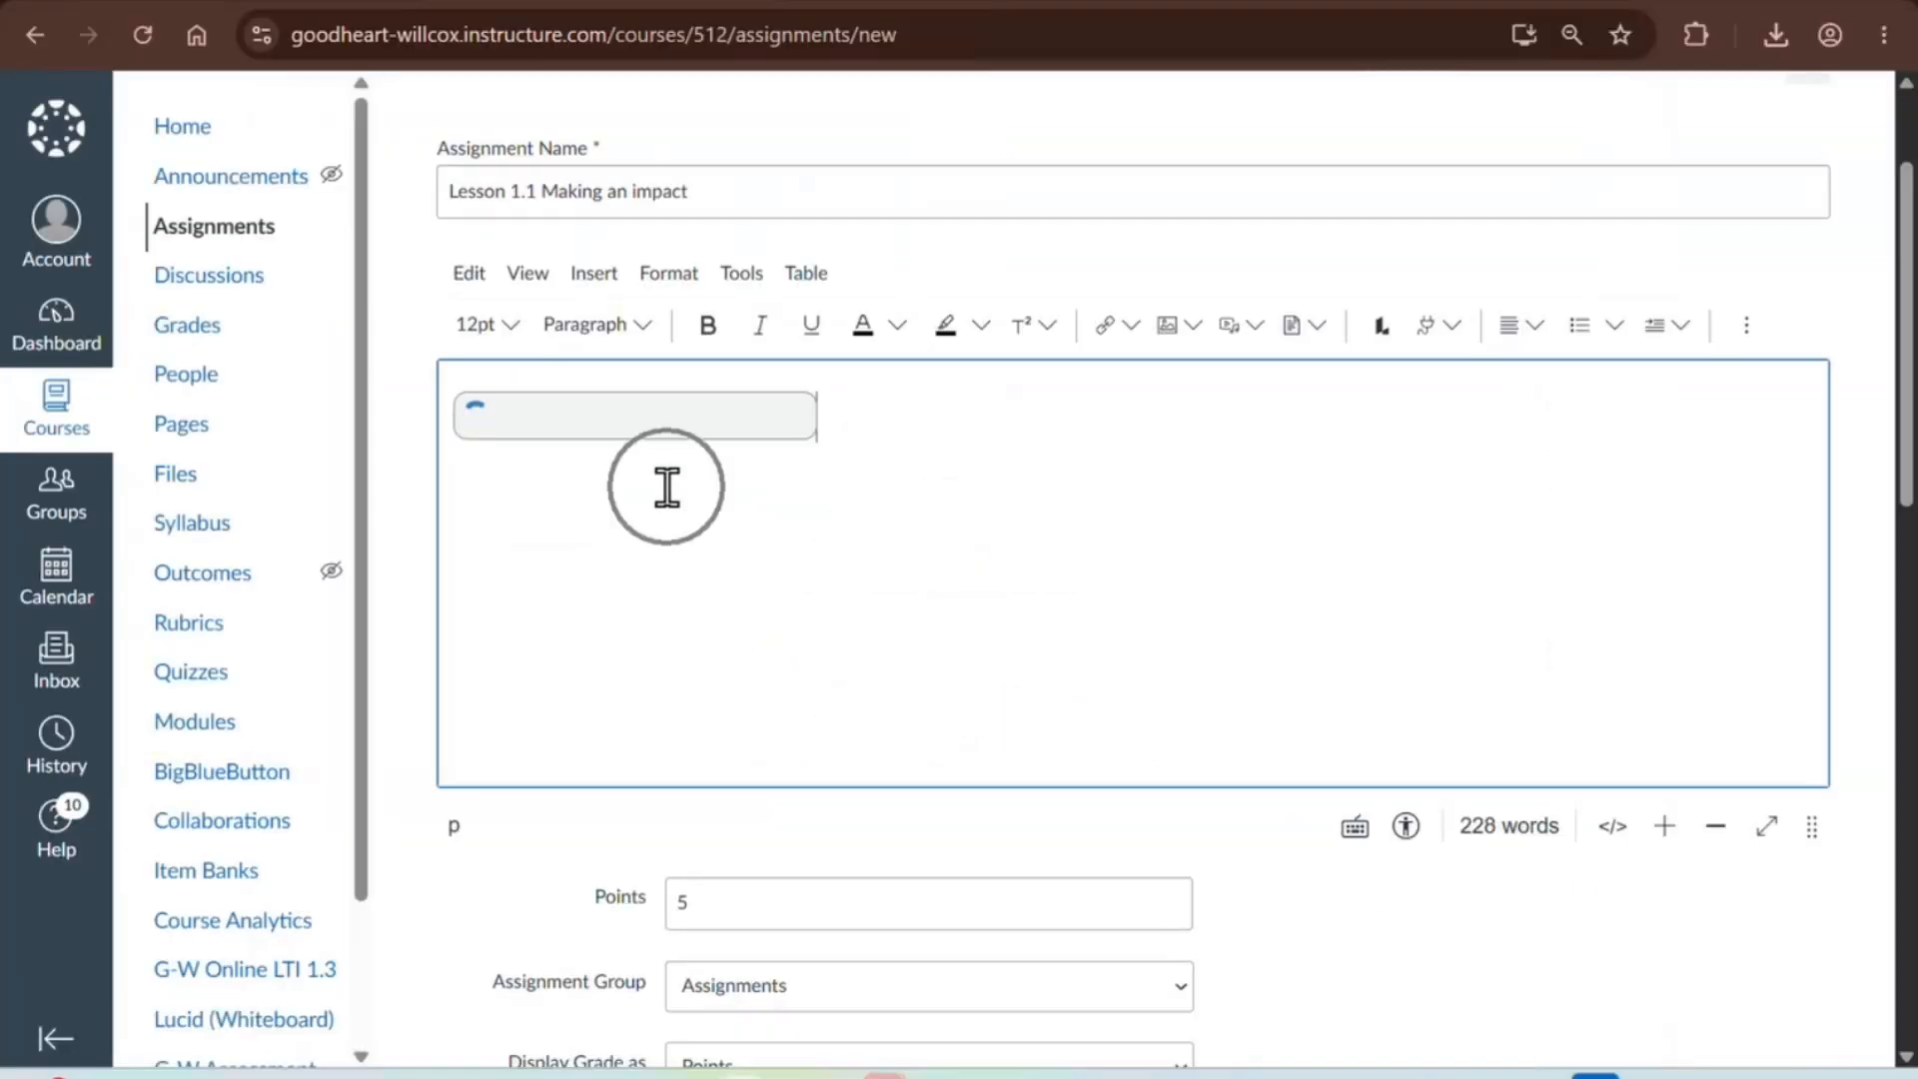
{"action": "scroll", "coordinate": [664, 484], "scroll_direction": "down", "scroll_amount": 2}
{"action": "left_click", "coordinate": [687, 611]}
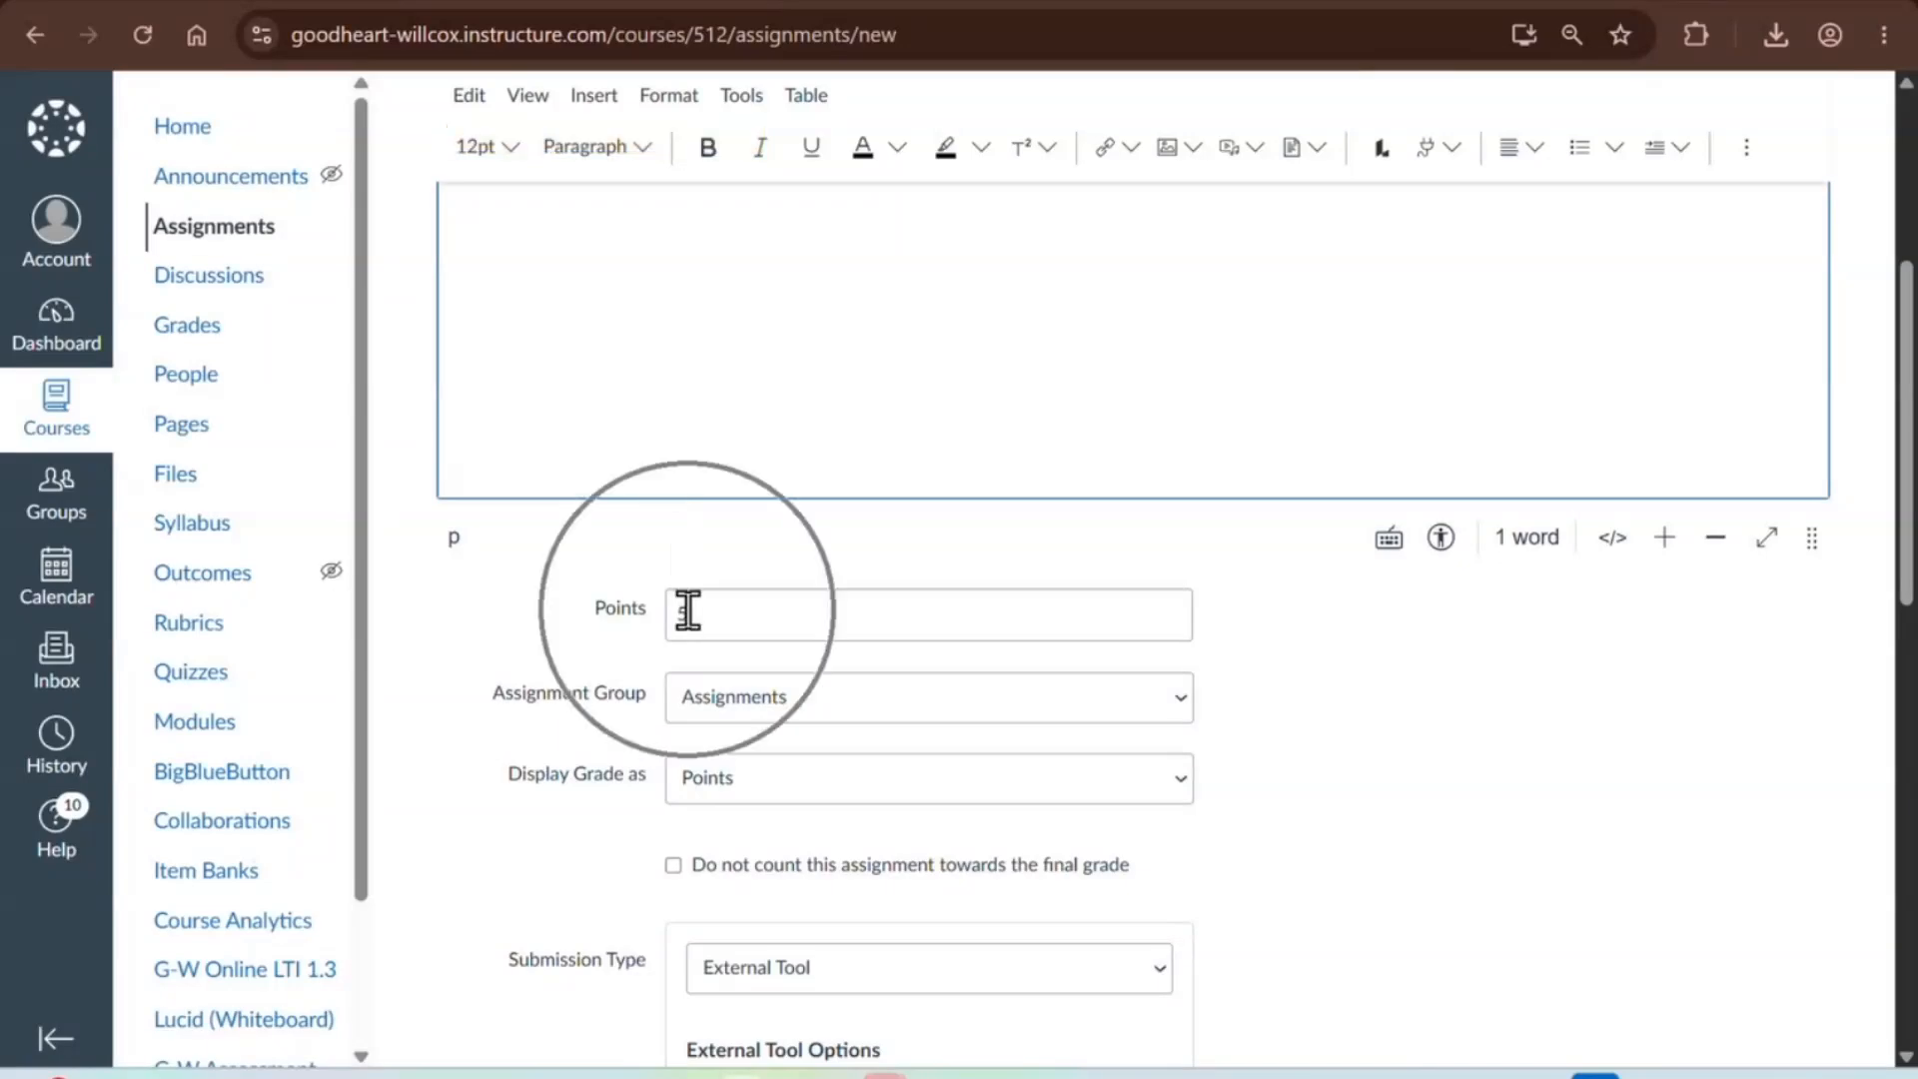
{"action": "left_click", "coordinate": [687, 610]}
{"action": "key", "text": "BackSpace"}
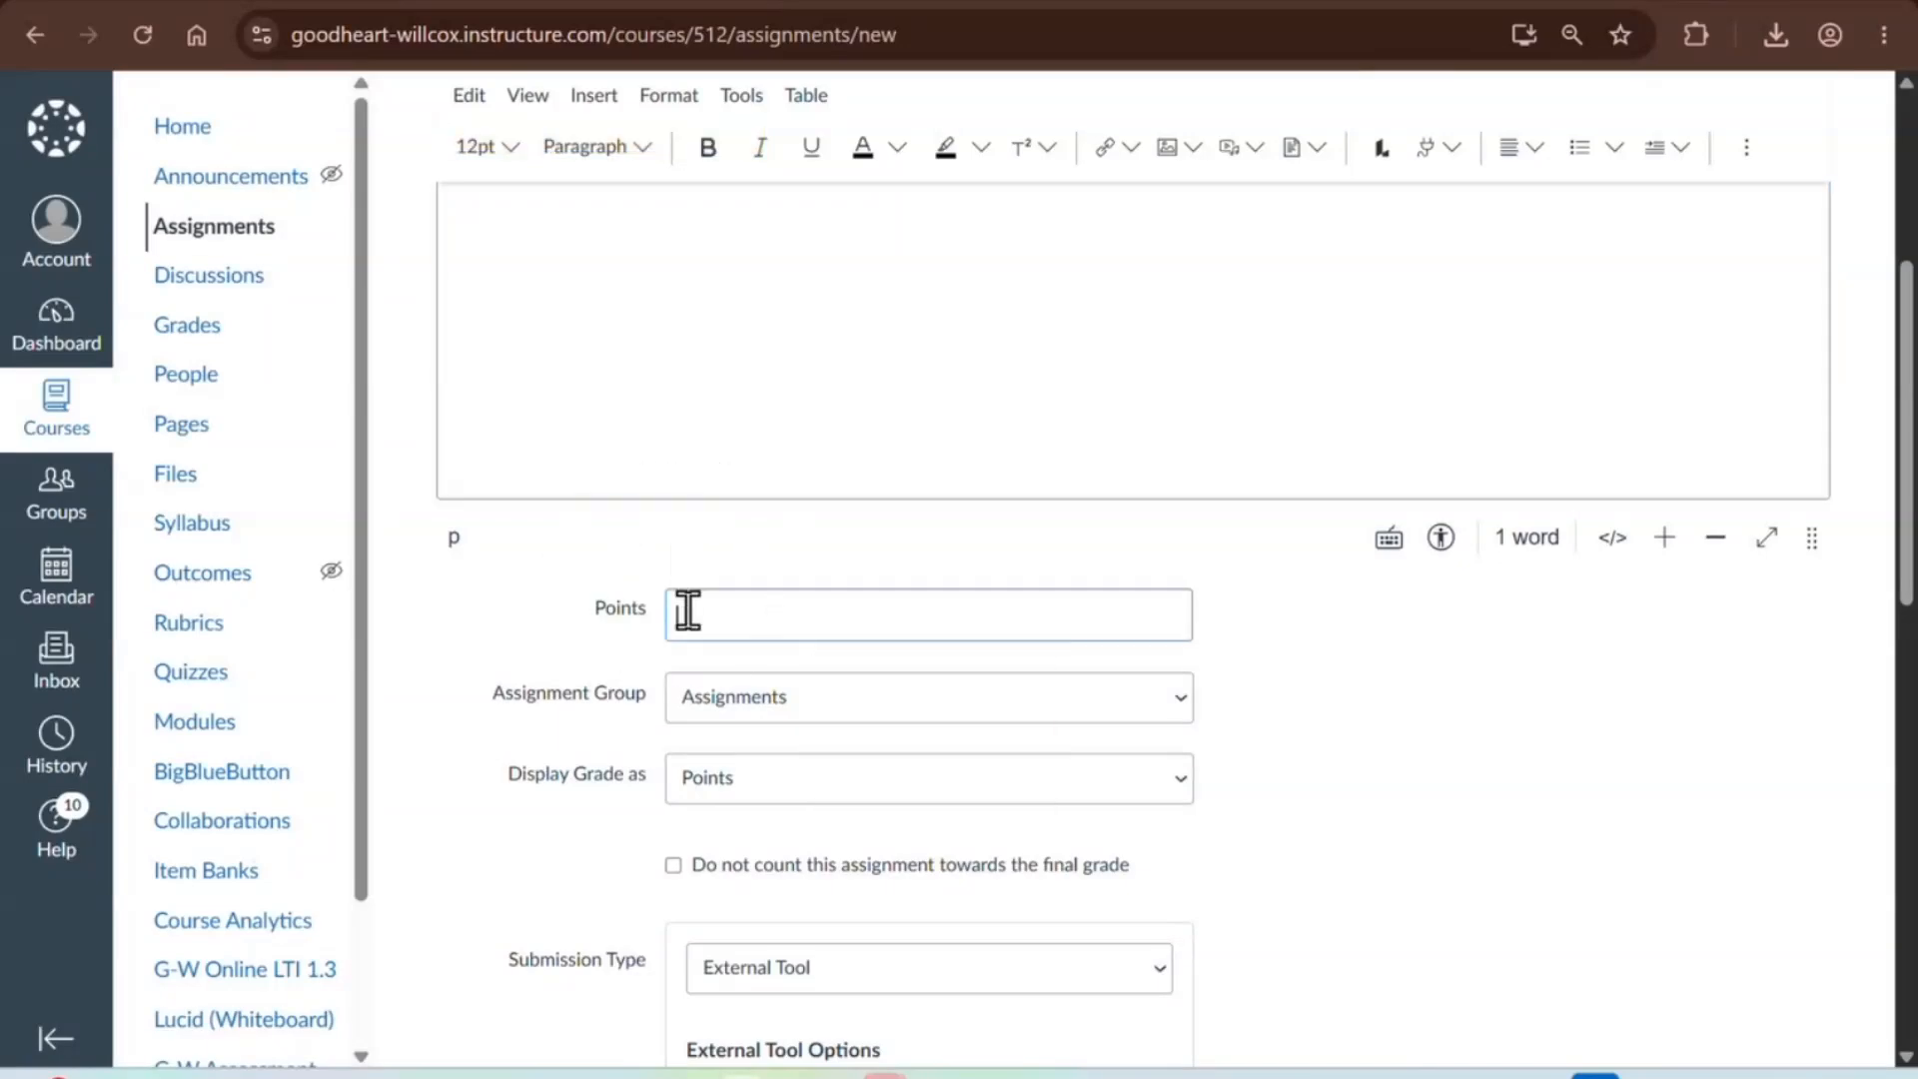
{"action": "type", "text": "100"}
- Set the submission type to Online with File Uploads allowed, and save the assignment without publishing it
{"action": "scroll", "coordinate": [688, 612], "scroll_direction": "down", "scroll_amount": 3}
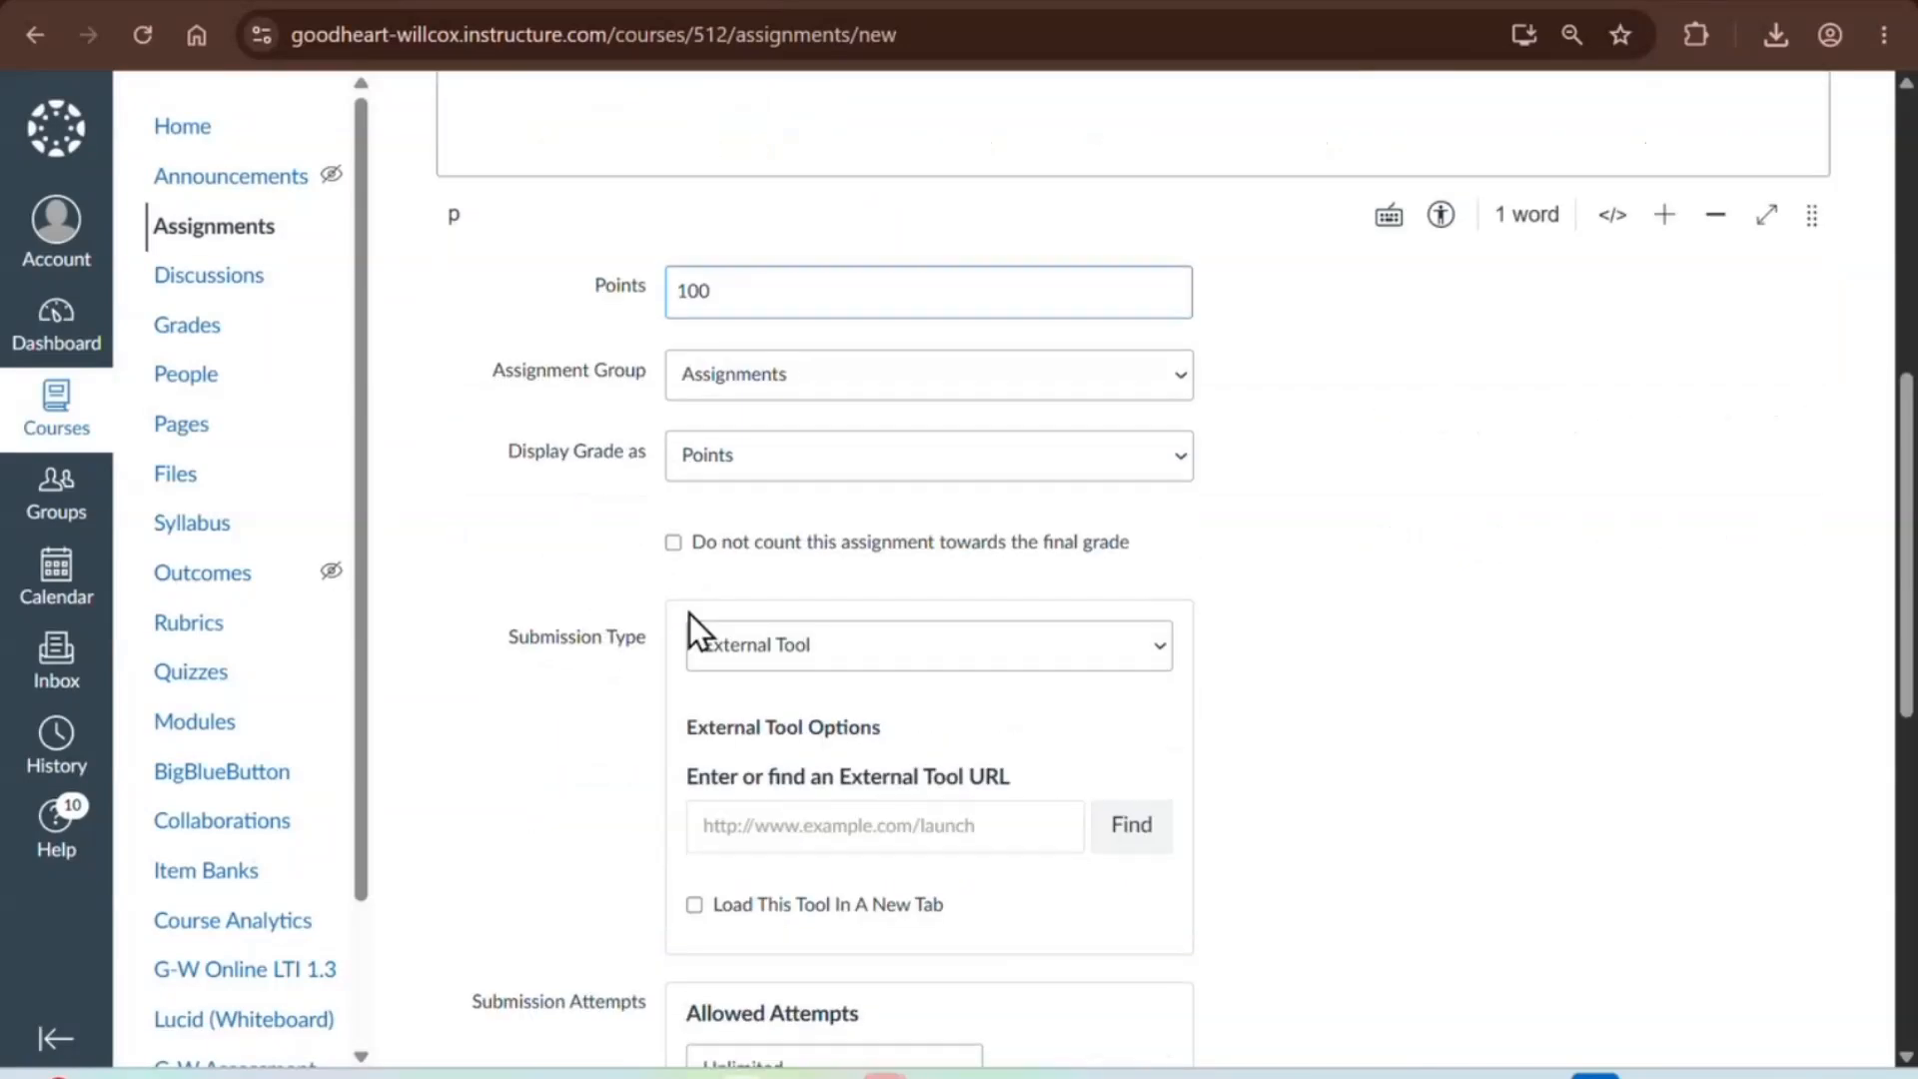
{"action": "left_click", "coordinate": [1161, 649]}
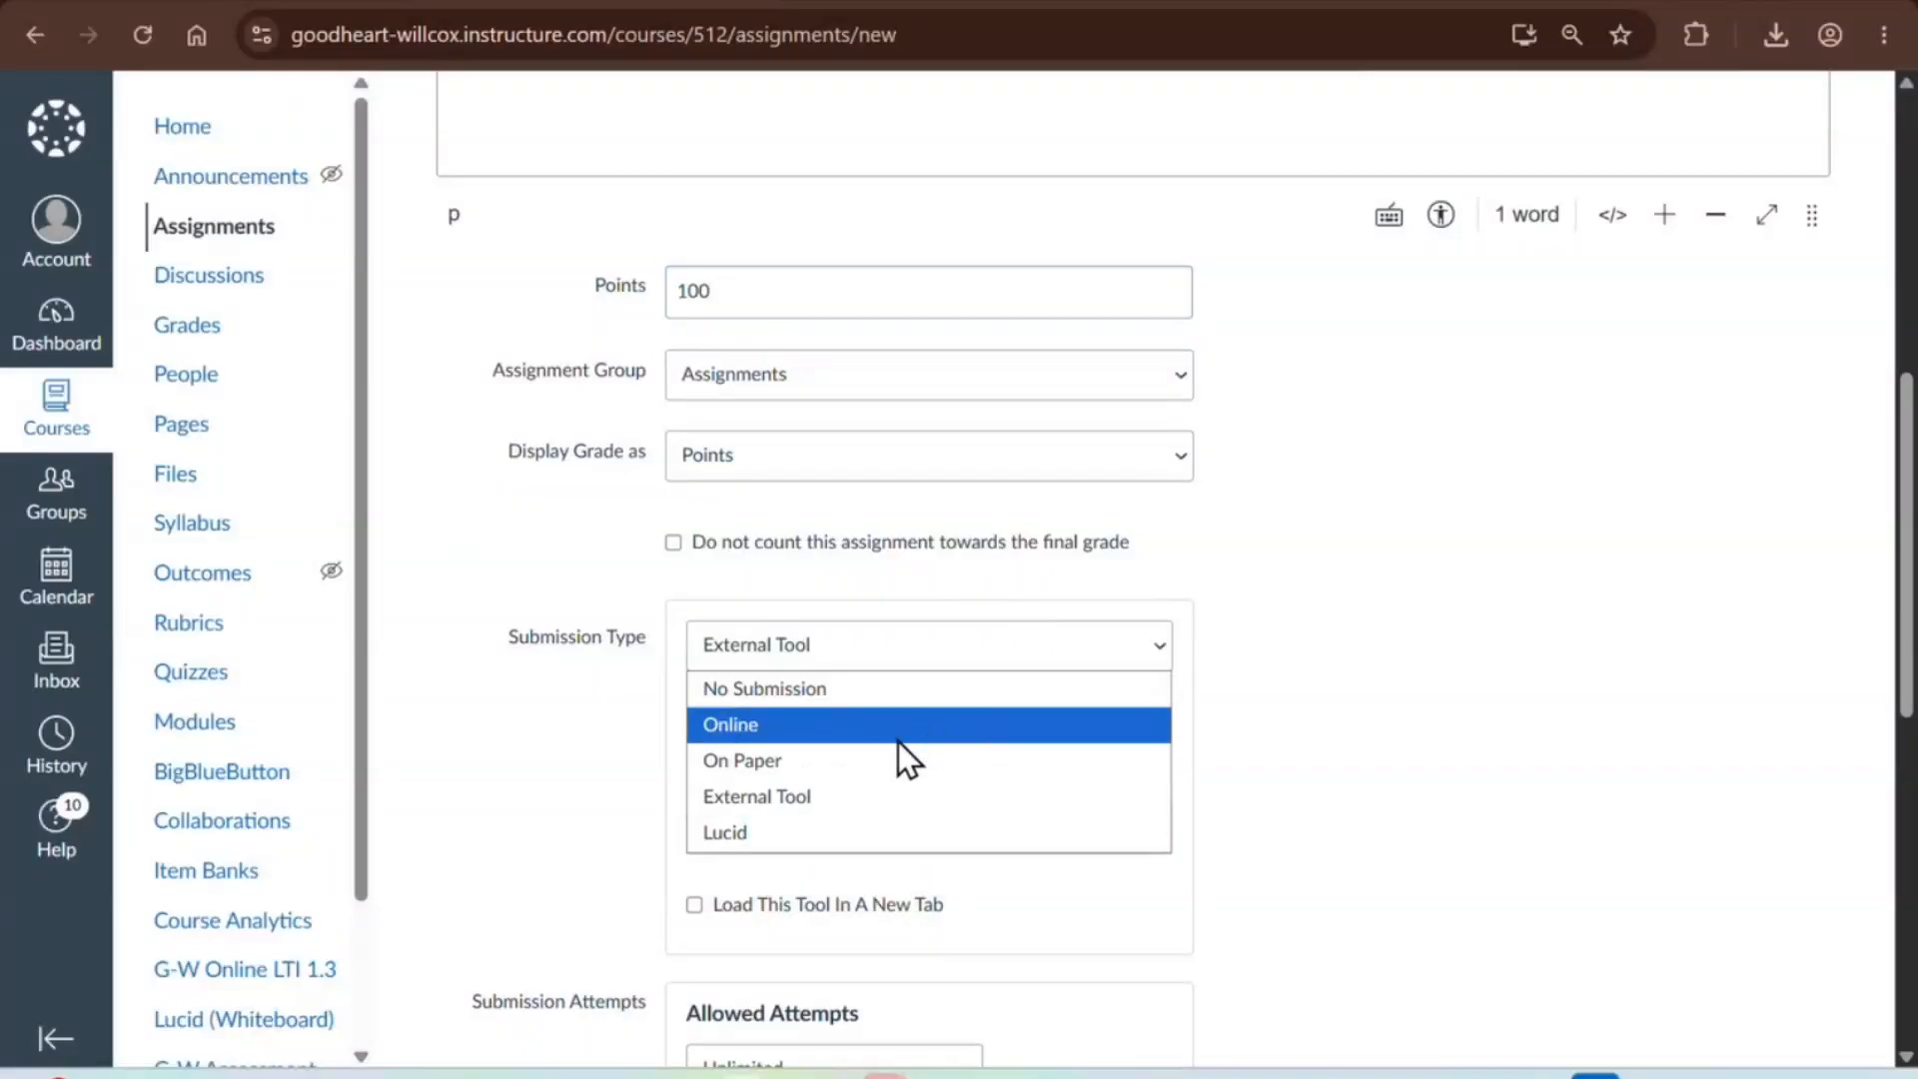
{"action": "left_click", "coordinate": [828, 729]}
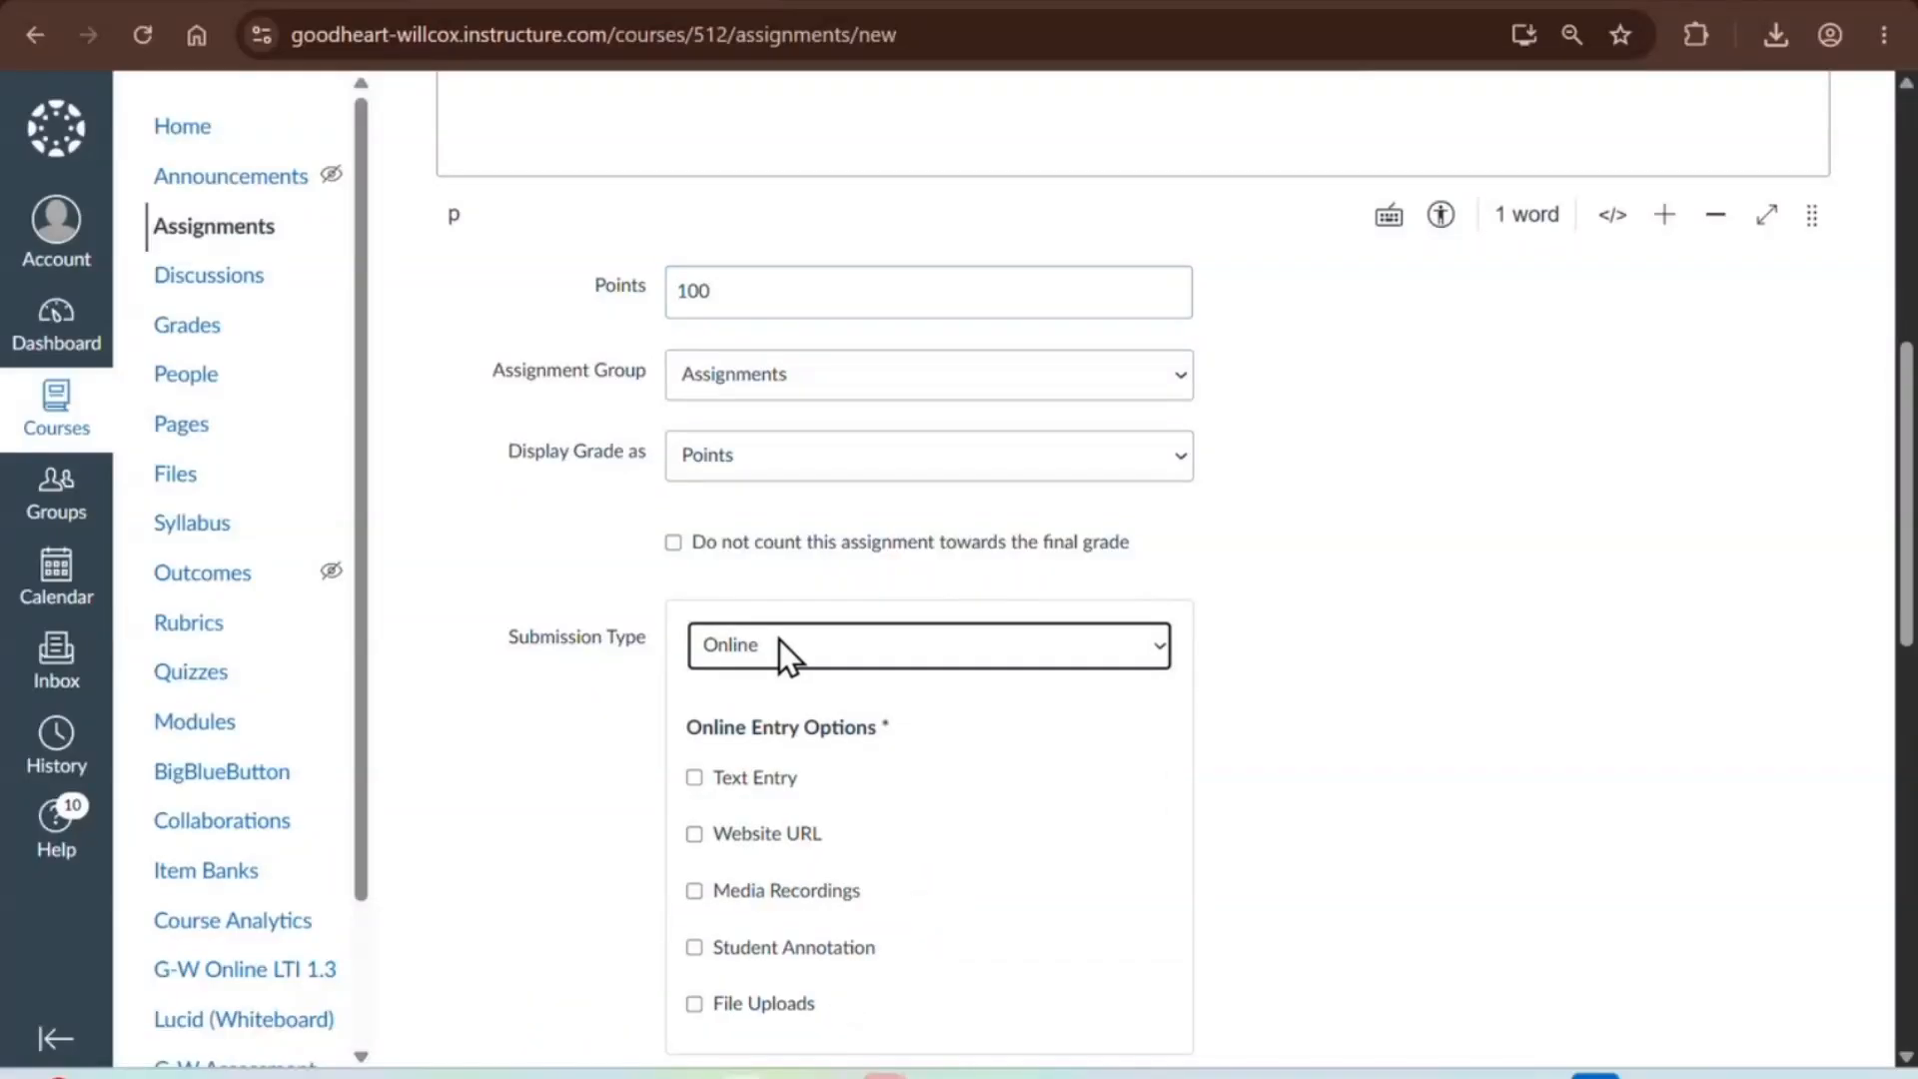
{"action": "left_click", "coordinate": [693, 1005]}
{"action": "scroll", "coordinate": [693, 1011], "scroll_direction": "down", "scroll_amount": 2}
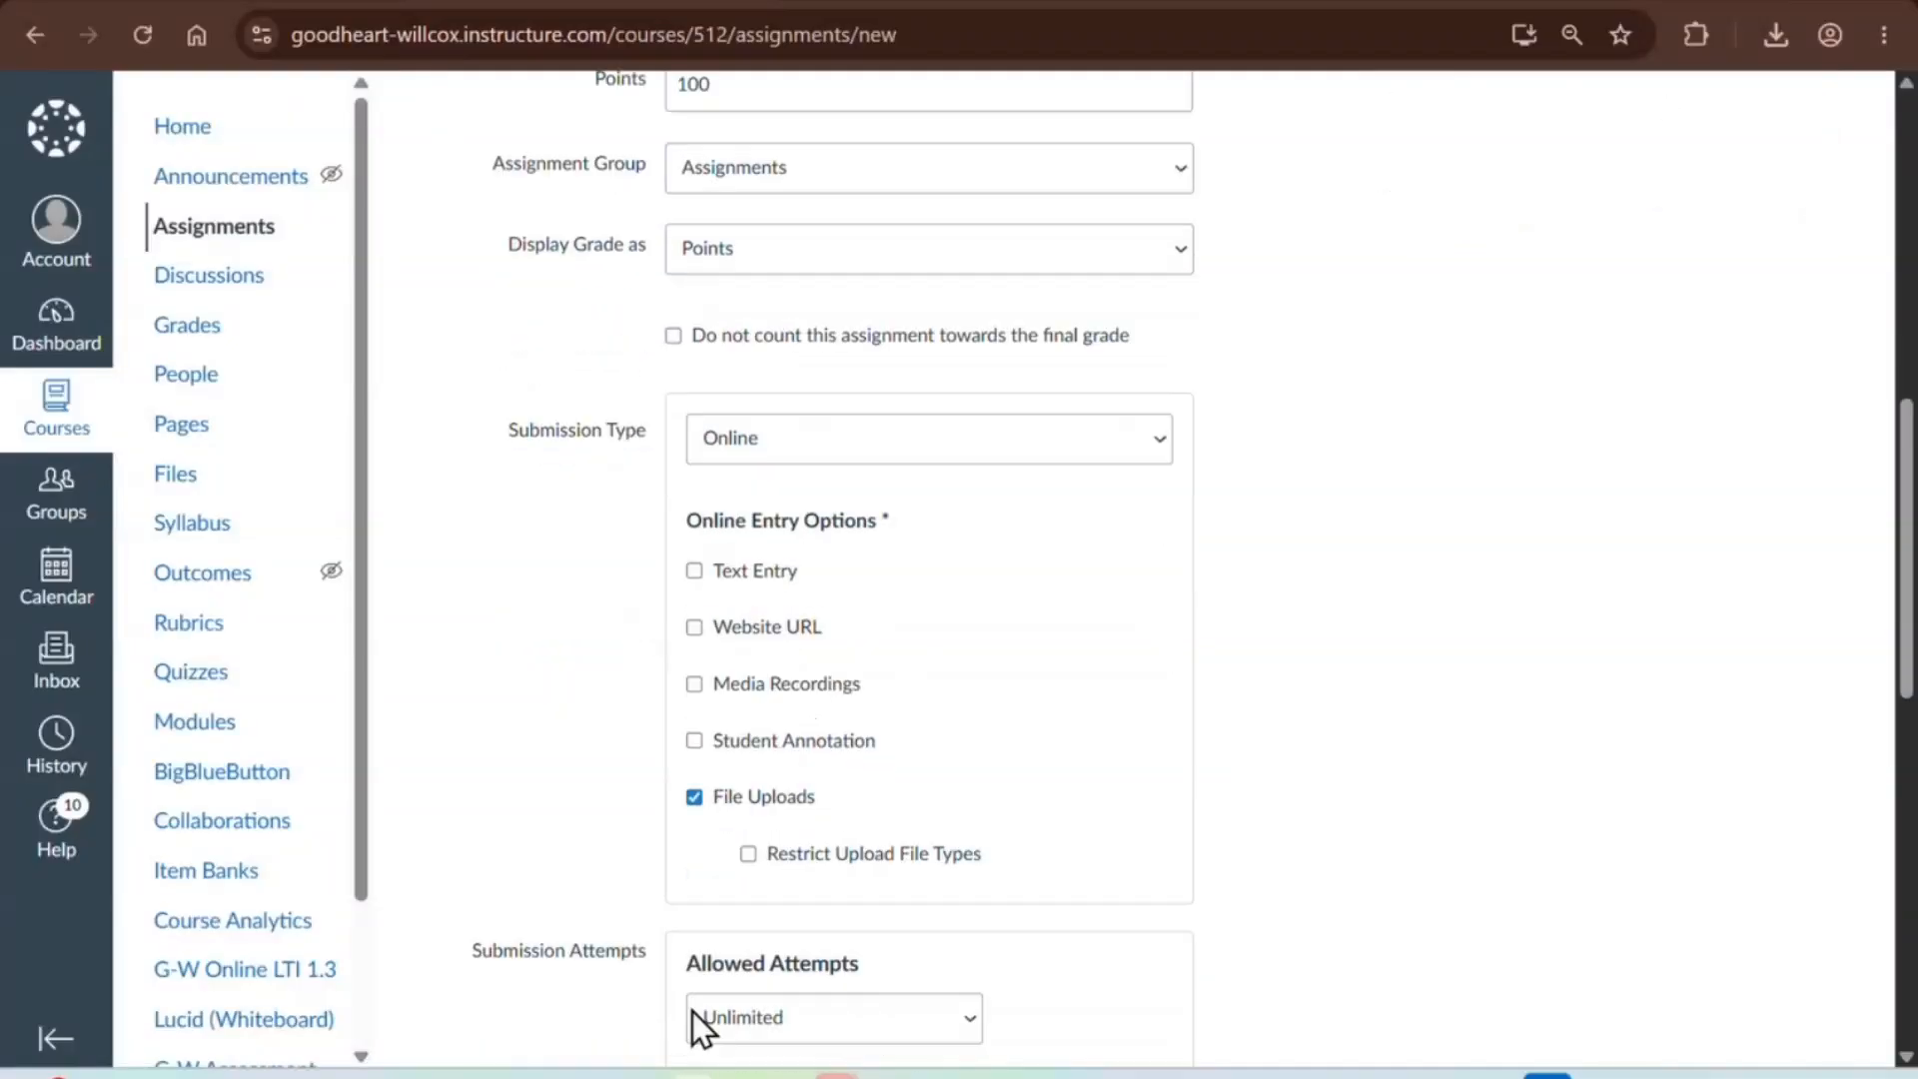
{"action": "scroll", "coordinate": [646, 757], "scroll_direction": "down", "scroll_amount": 7}
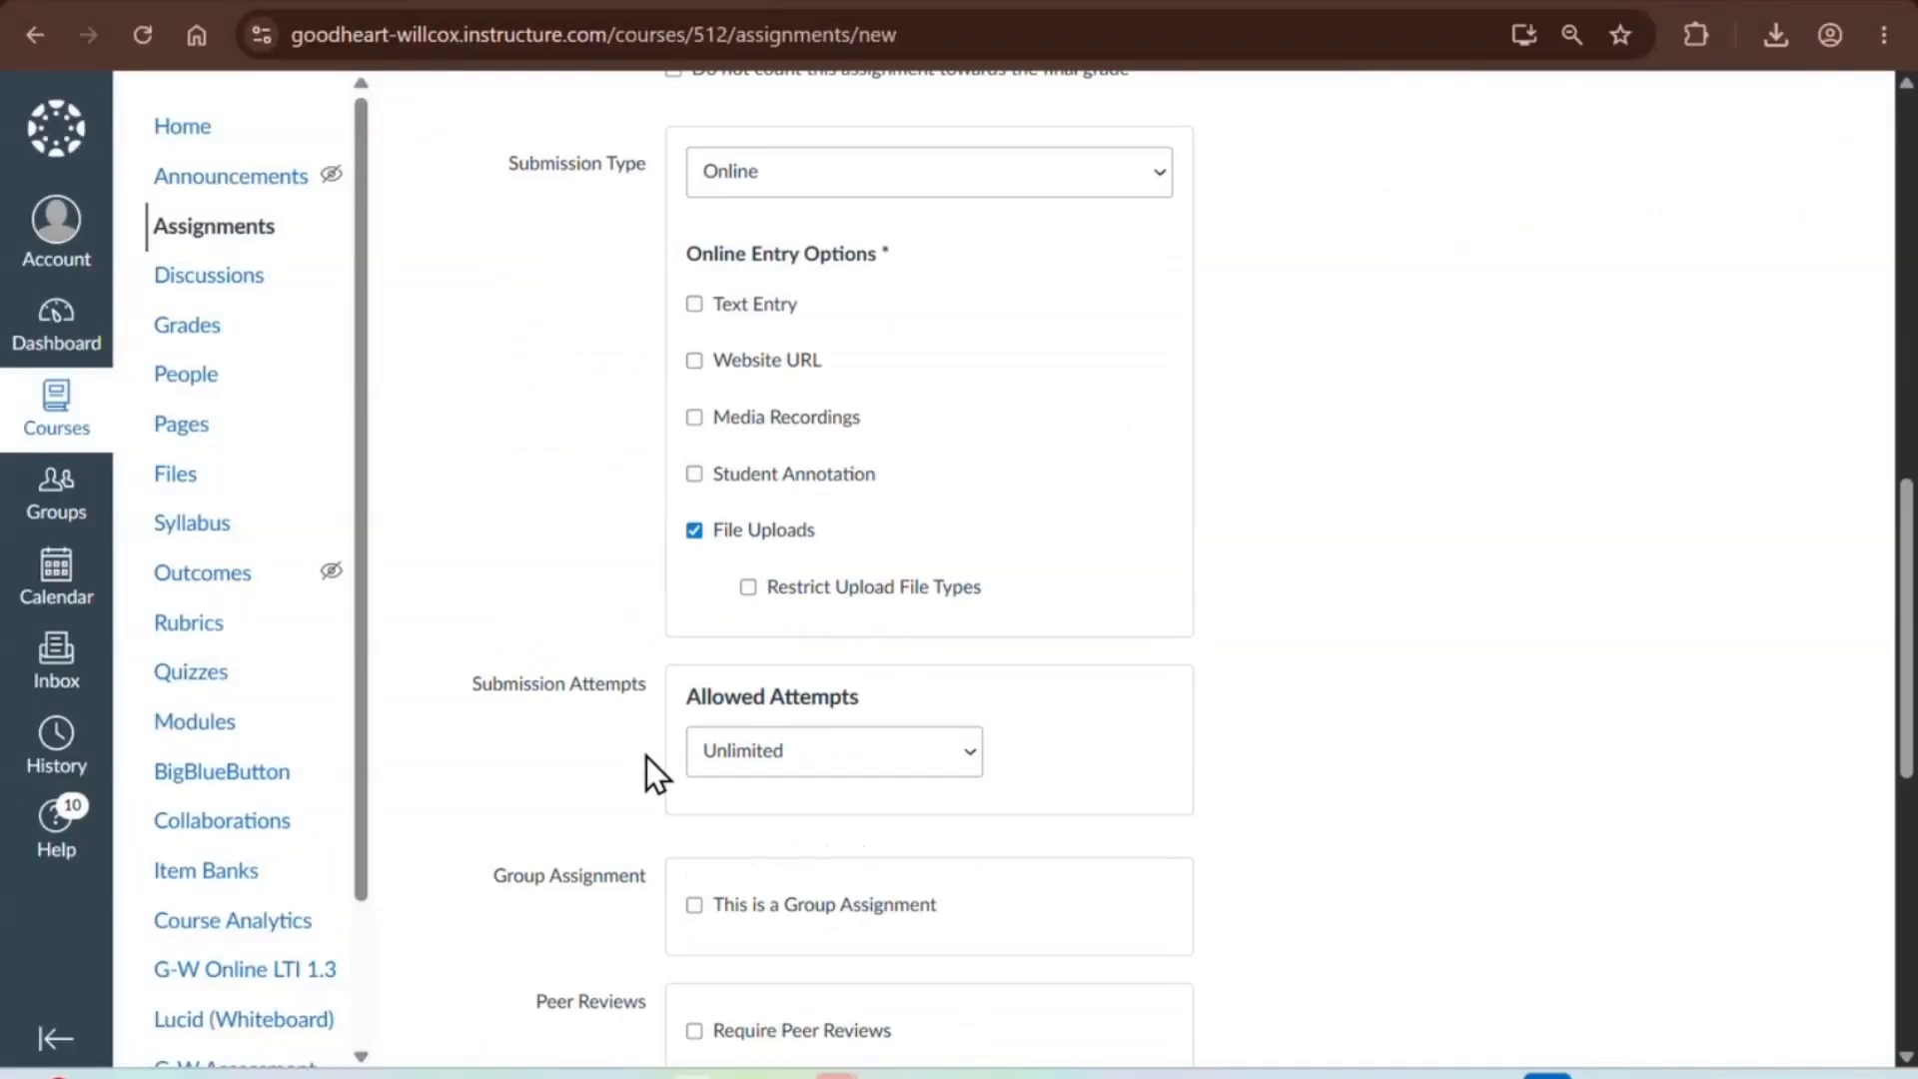
{"action": "scroll", "coordinate": [645, 758], "scroll_direction": "down", "scroll_amount": 4}
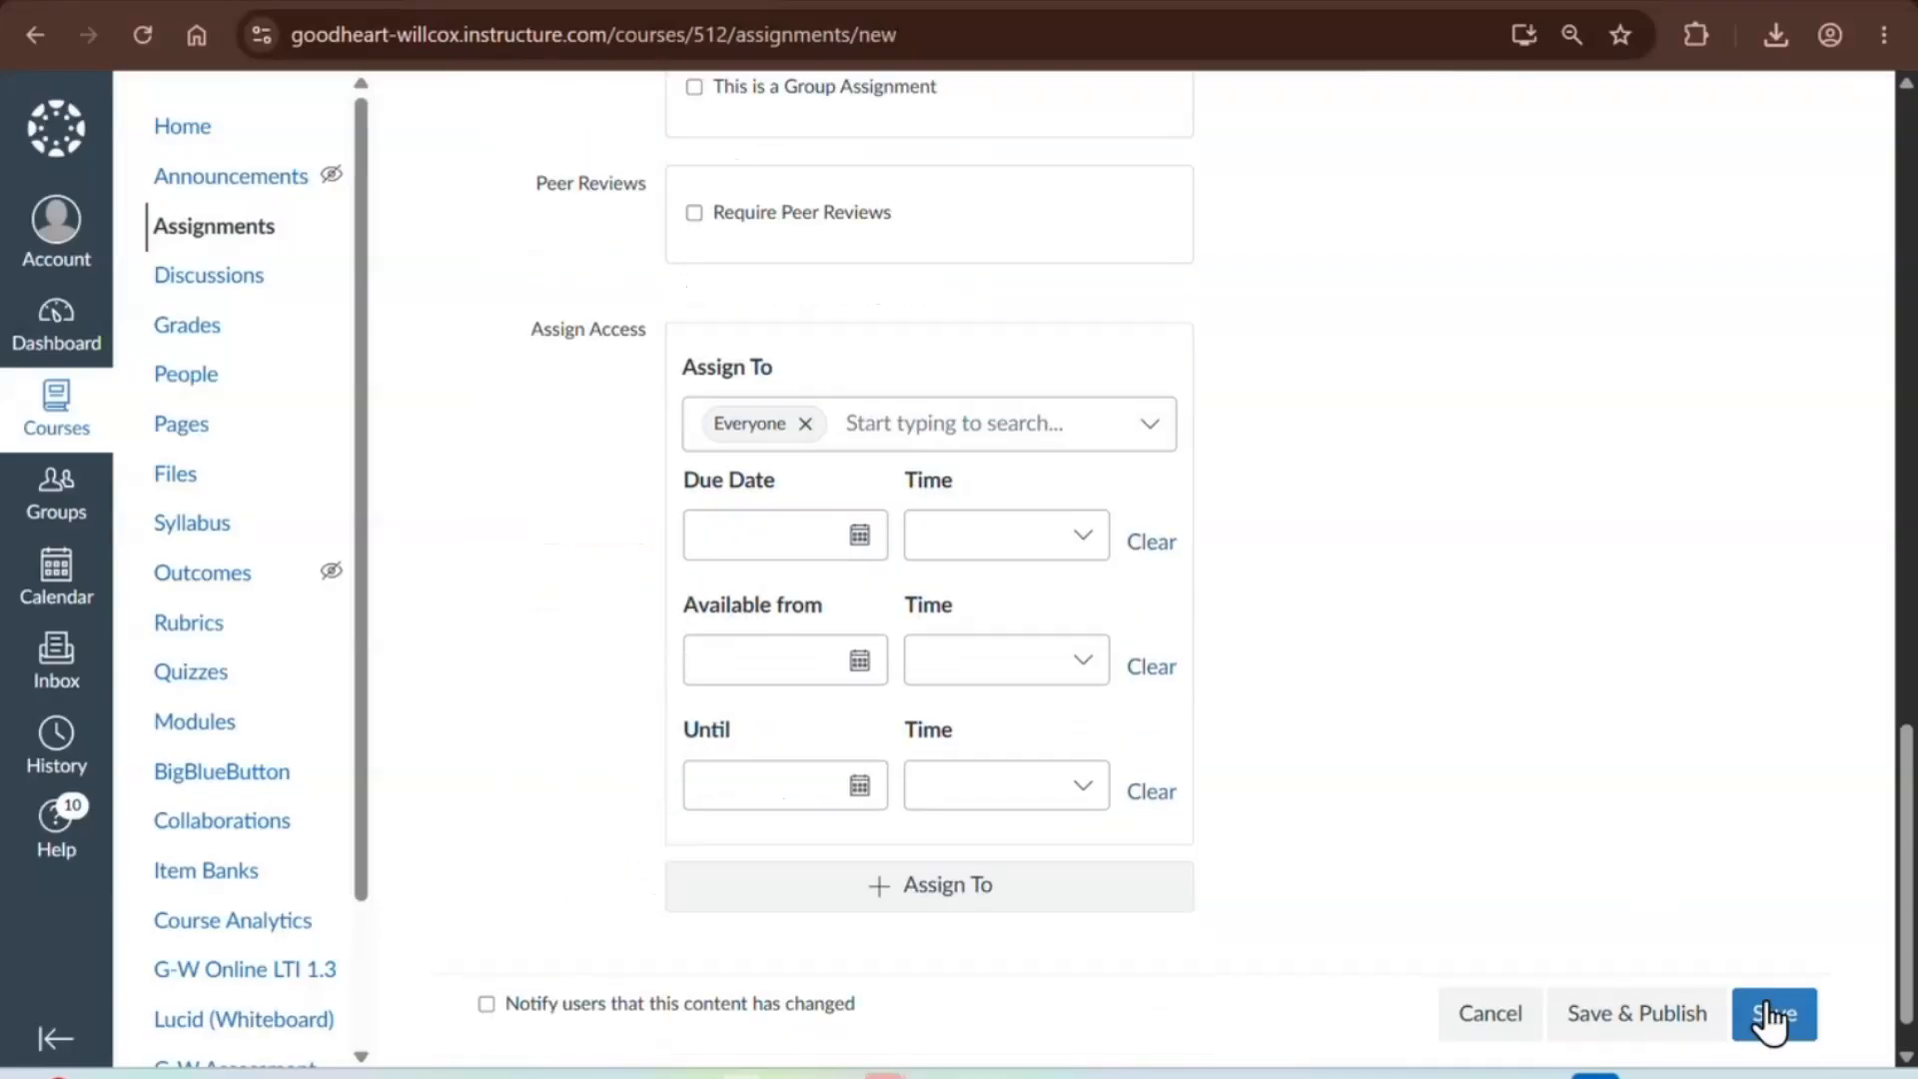
{"action": "left_click", "coordinate": [1768, 1004]}
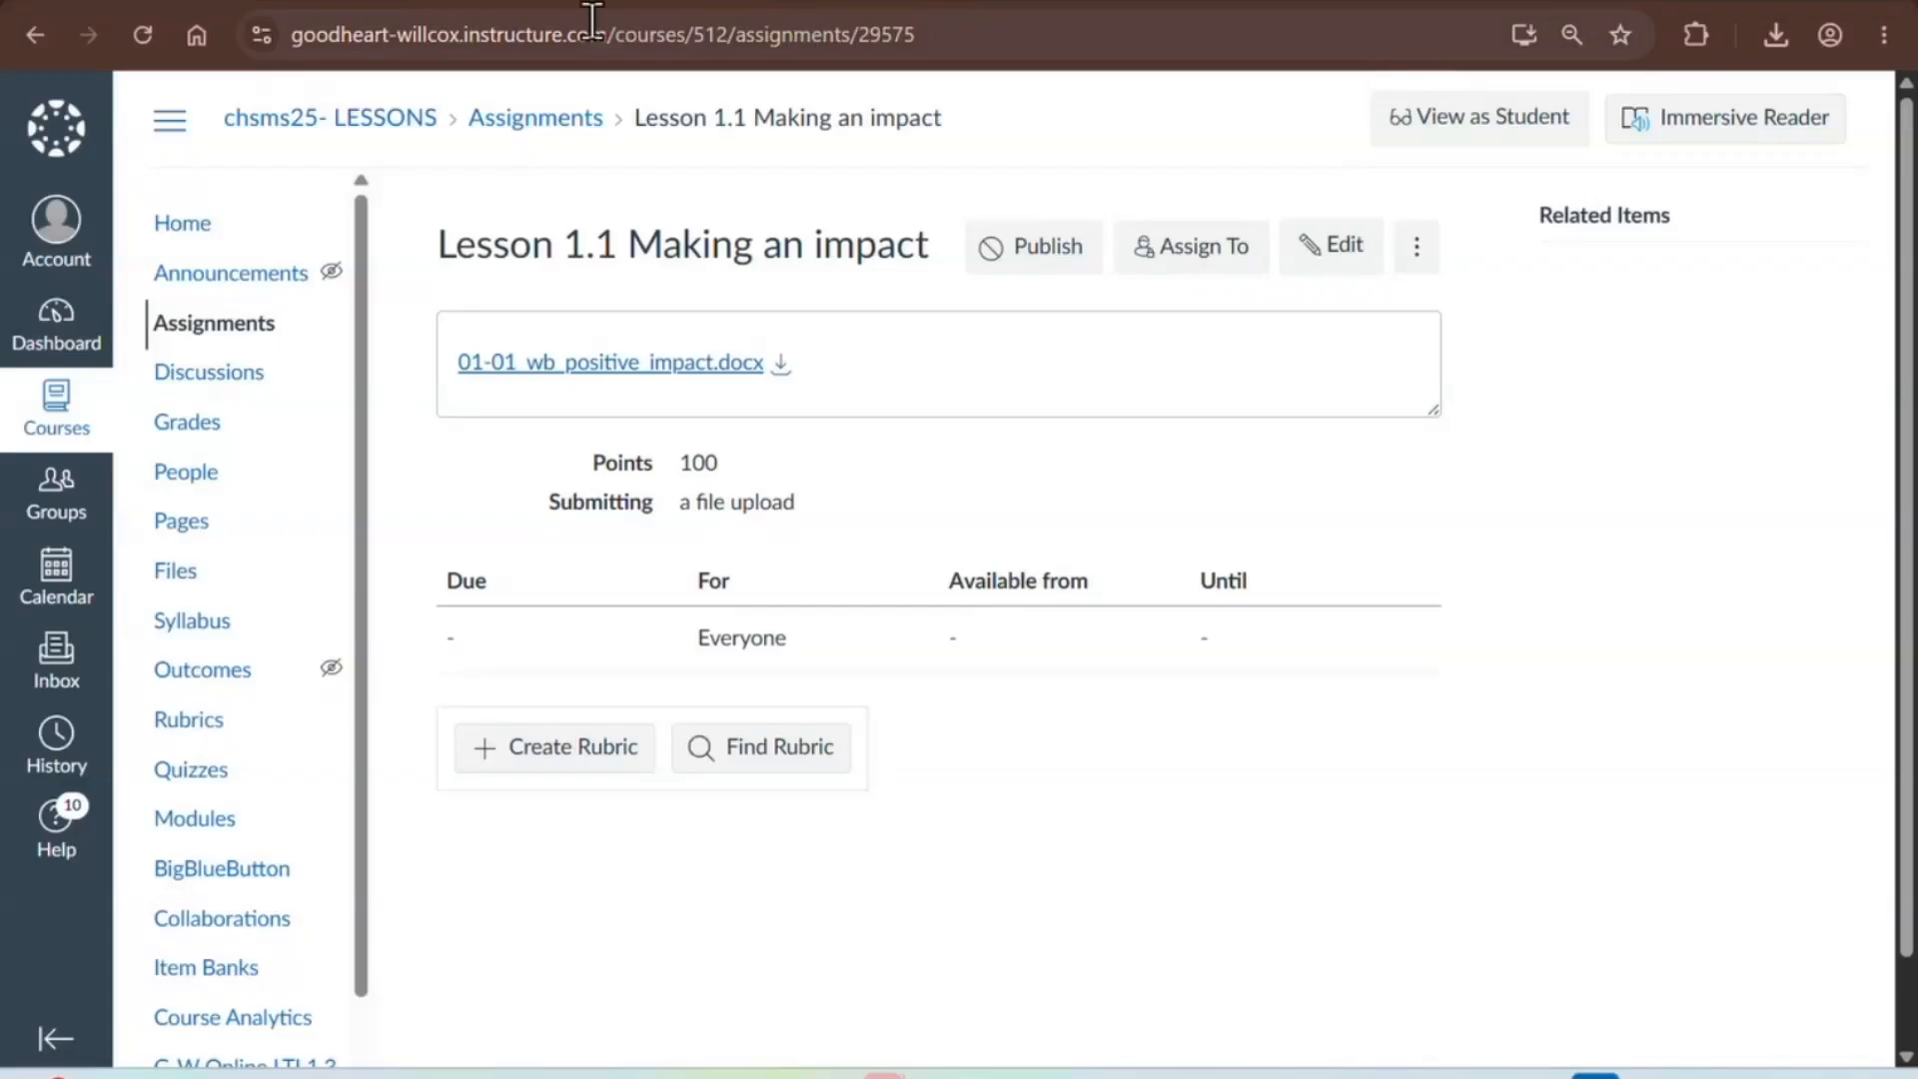
- Switch to Google Drive and check the general settings for converting uploads to Google Docs editor format
{"action": "left_click", "coordinate": [213, 3]}
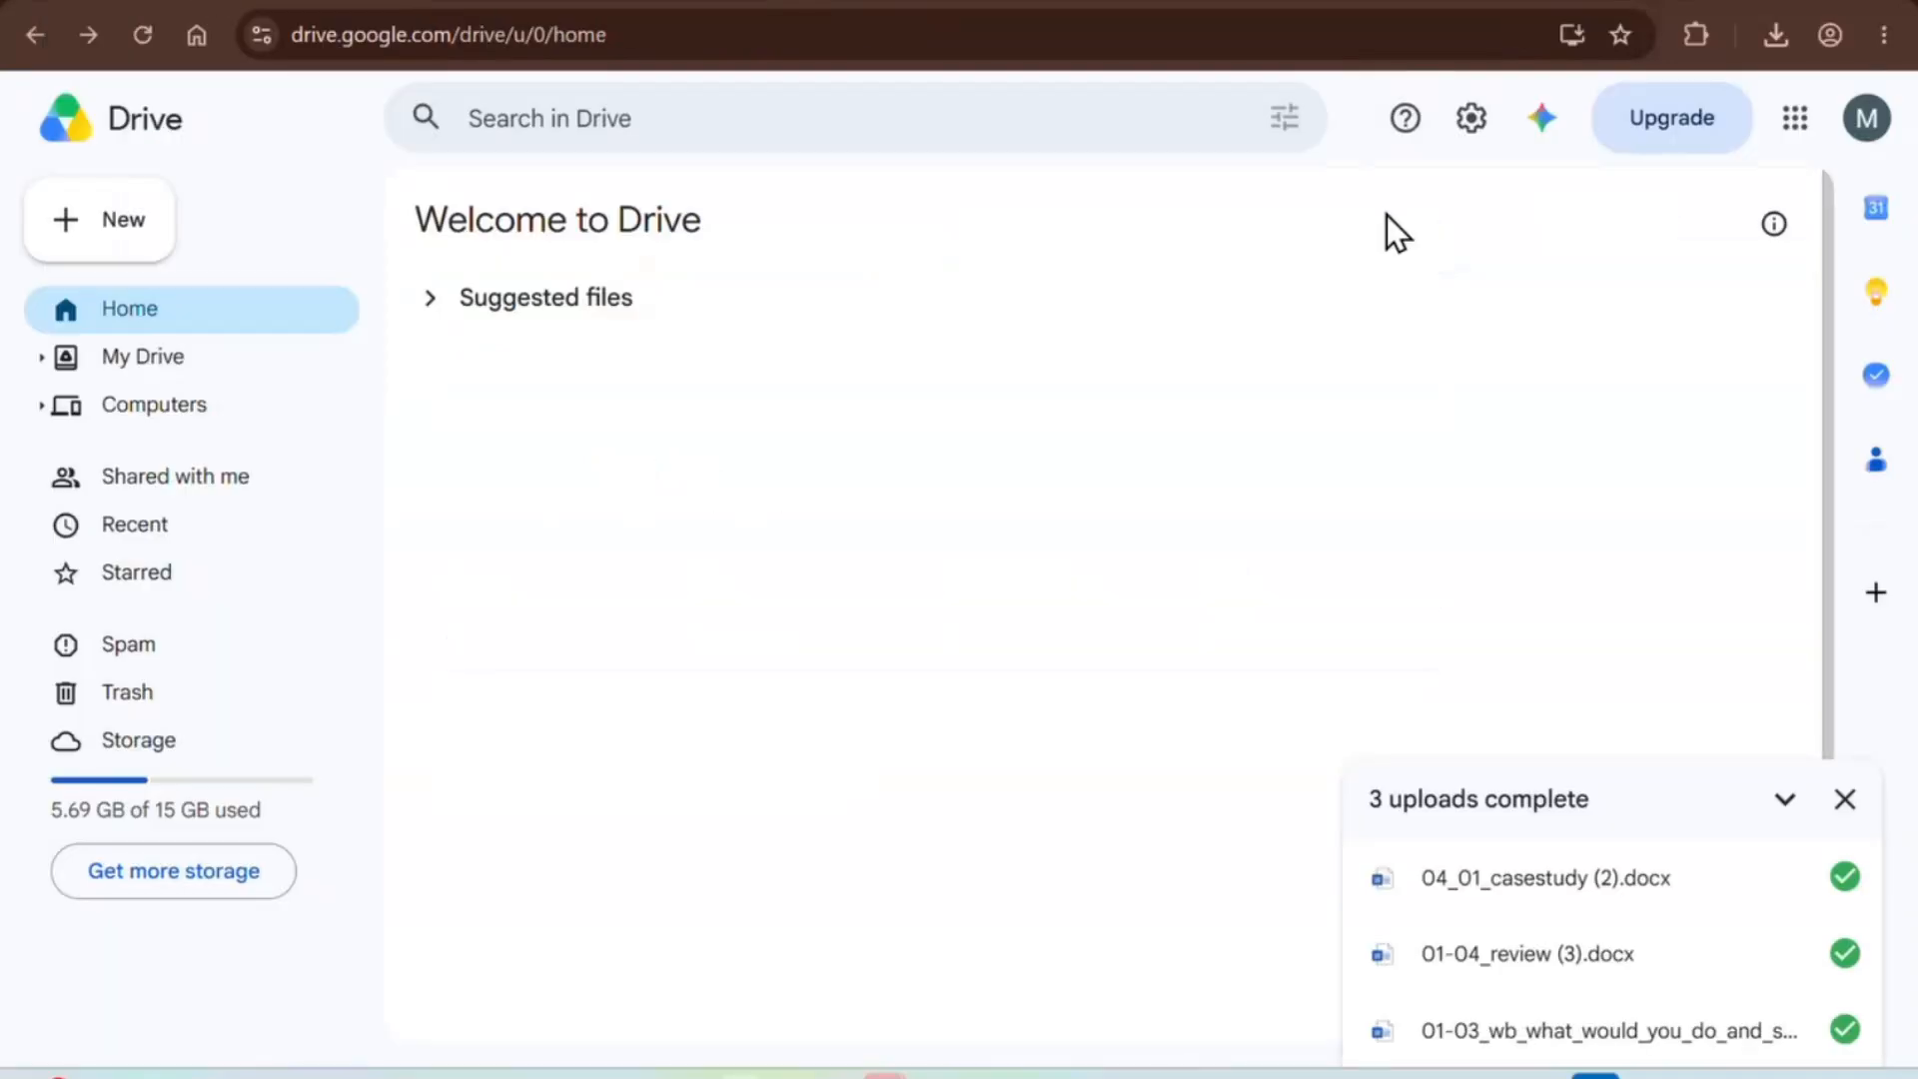
{"action": "left_click", "coordinate": [1472, 128]}
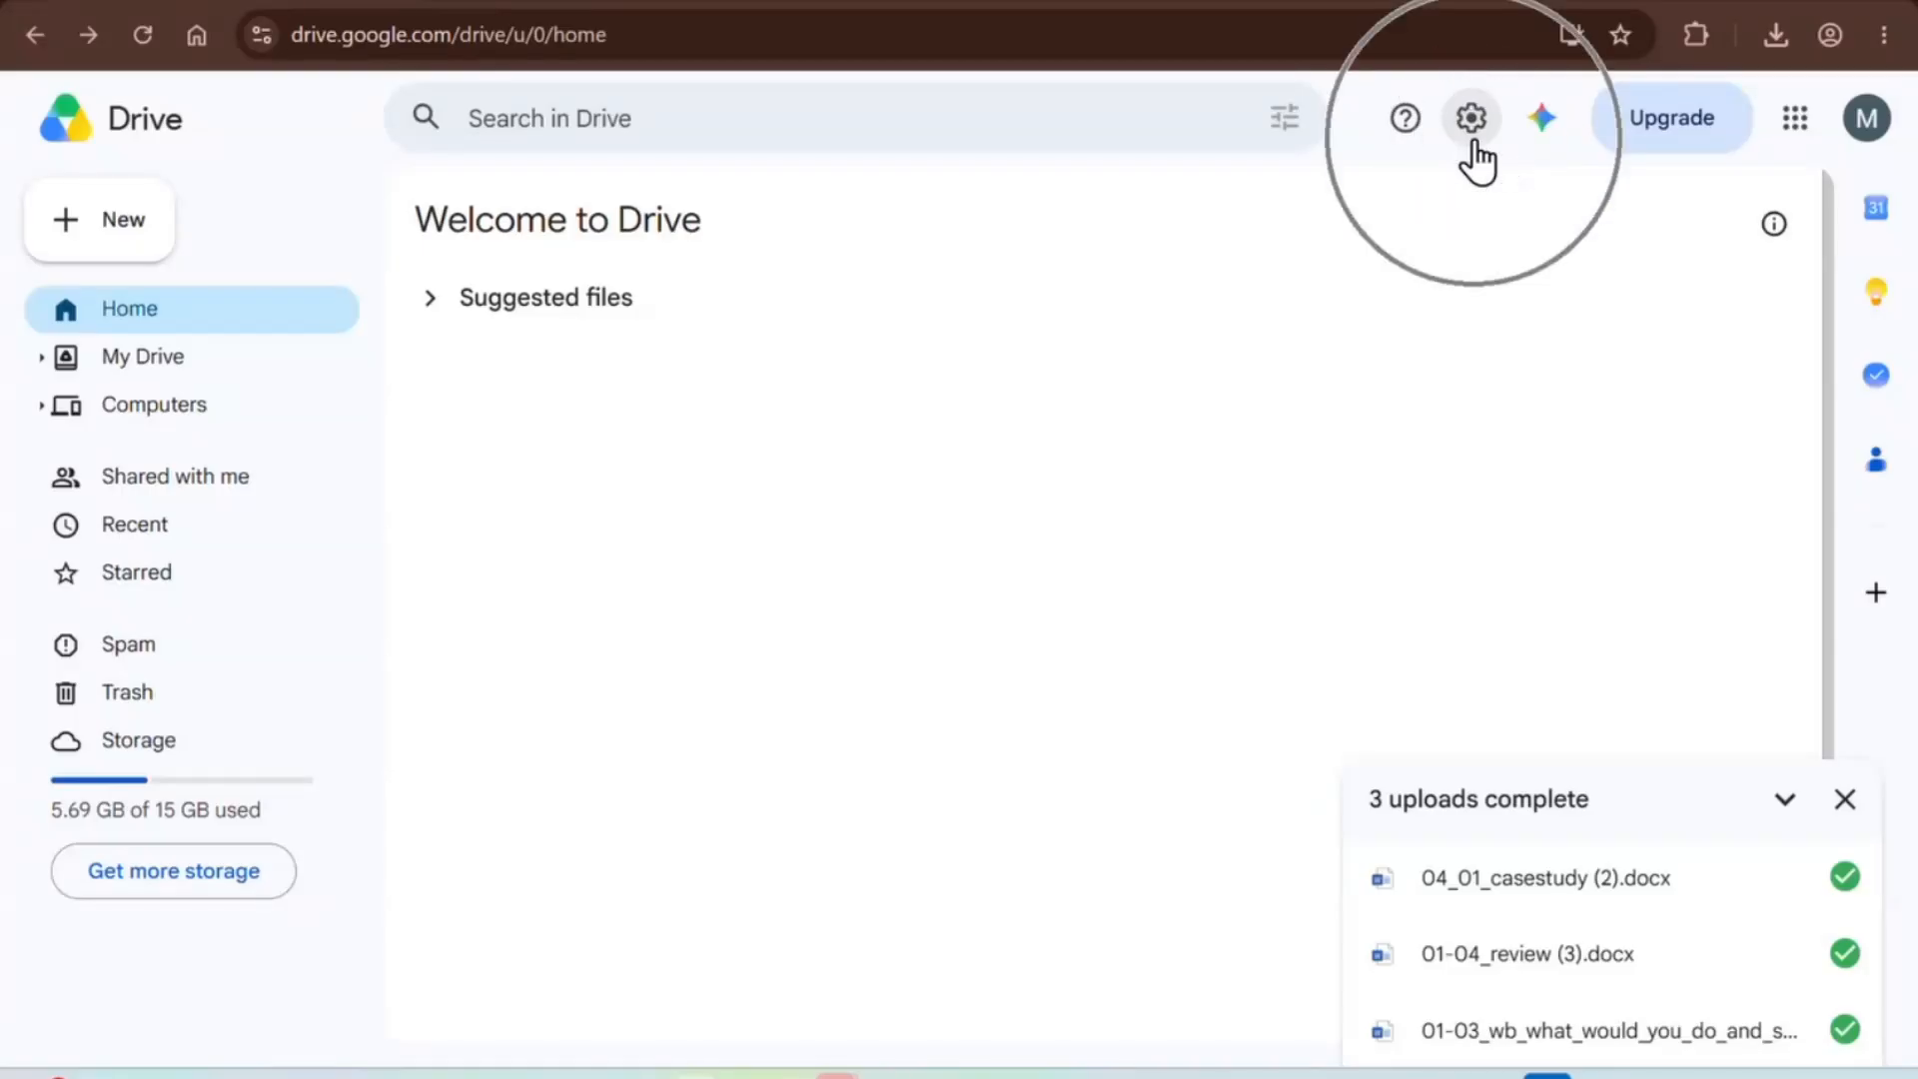
{"action": "left_click", "coordinate": [1473, 125]}
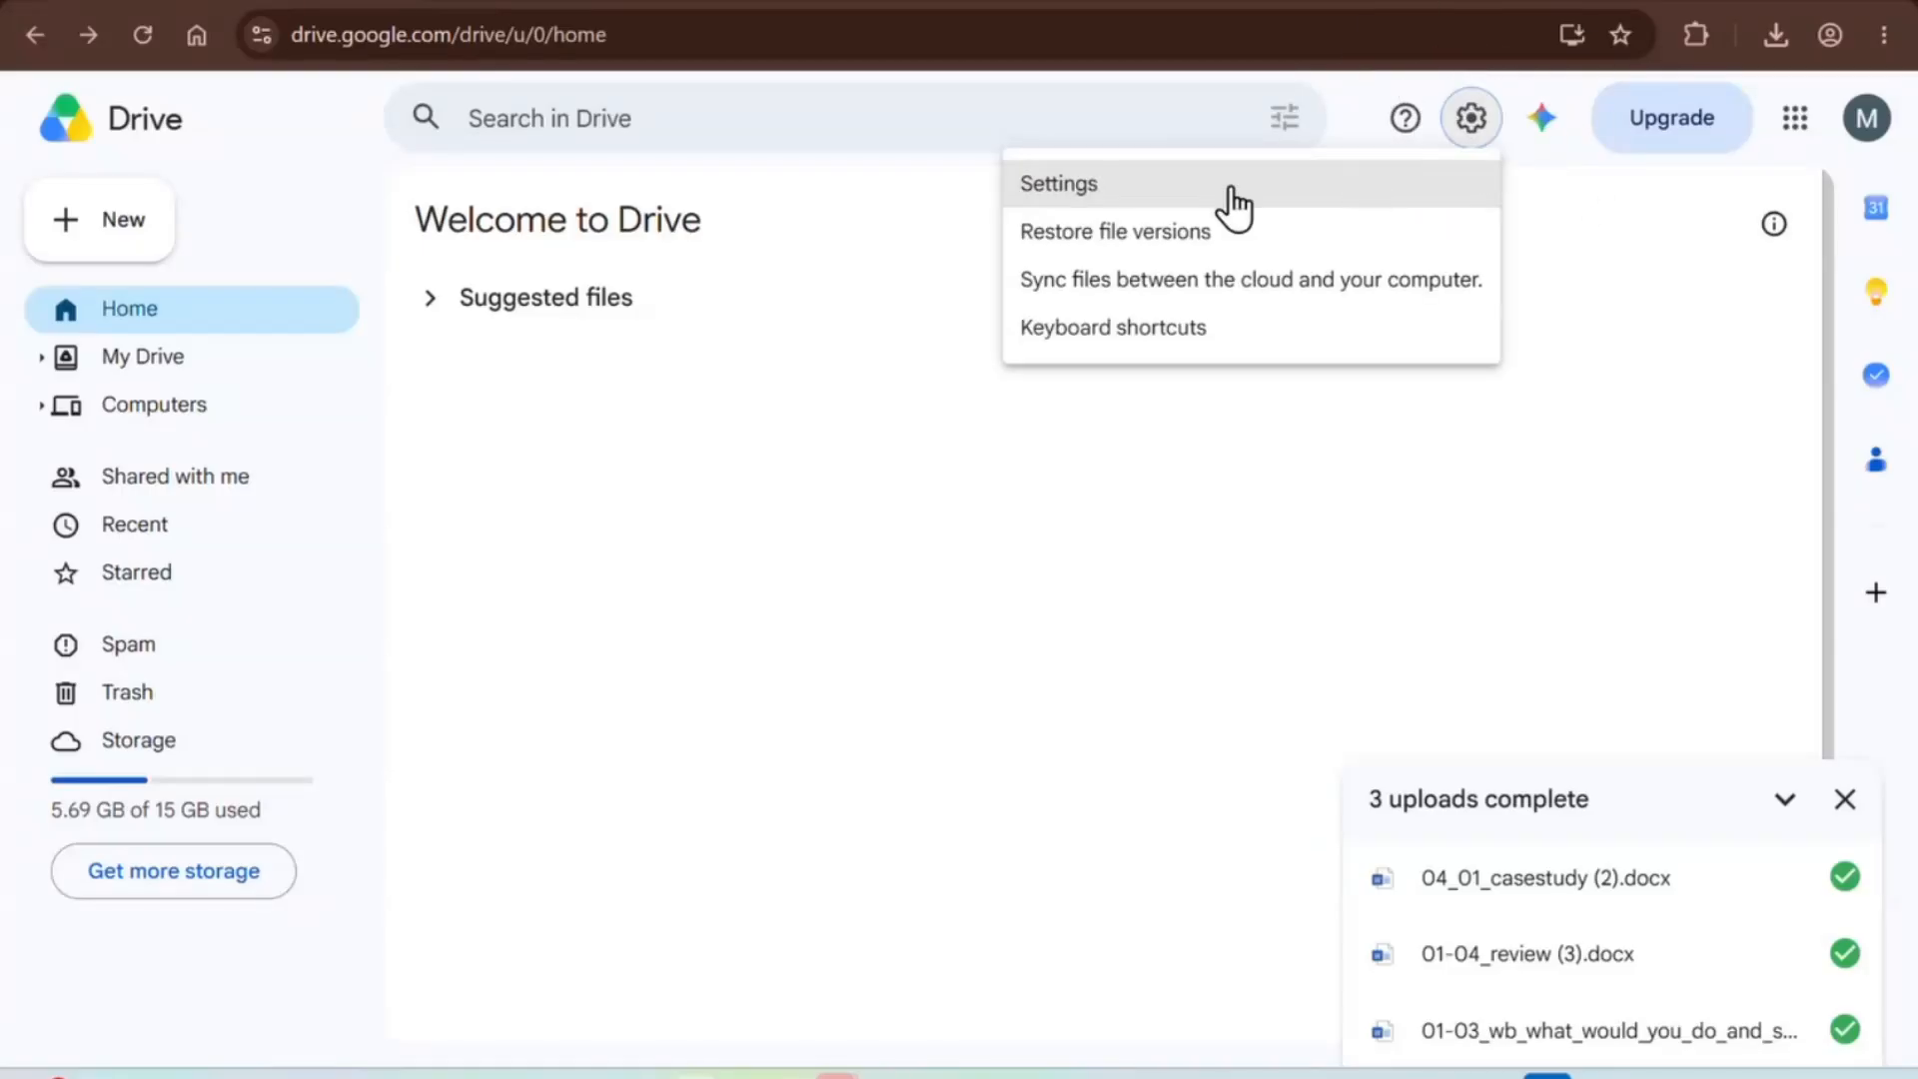
{"action": "left_click", "coordinate": [1143, 189]}
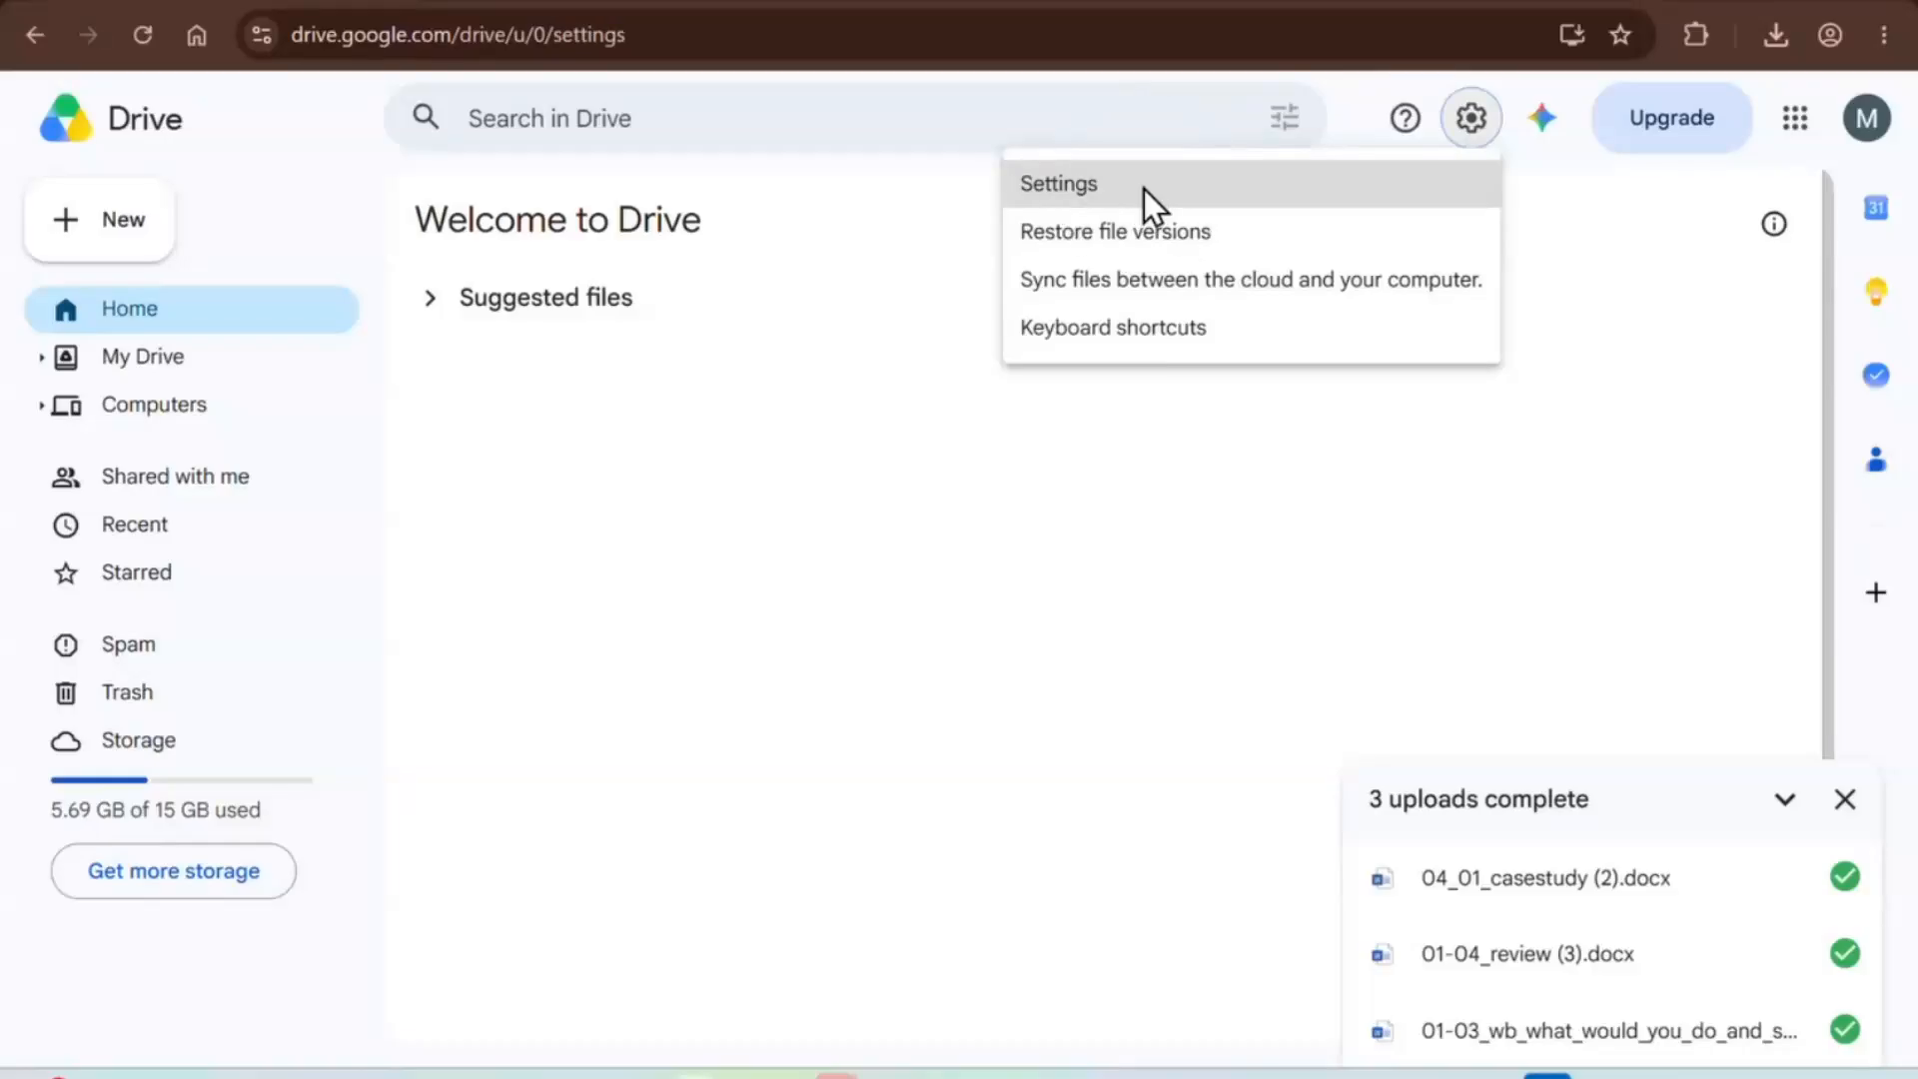
{"action": "scroll", "coordinate": [561, 809], "scroll_direction": "down", "scroll_amount": 6}
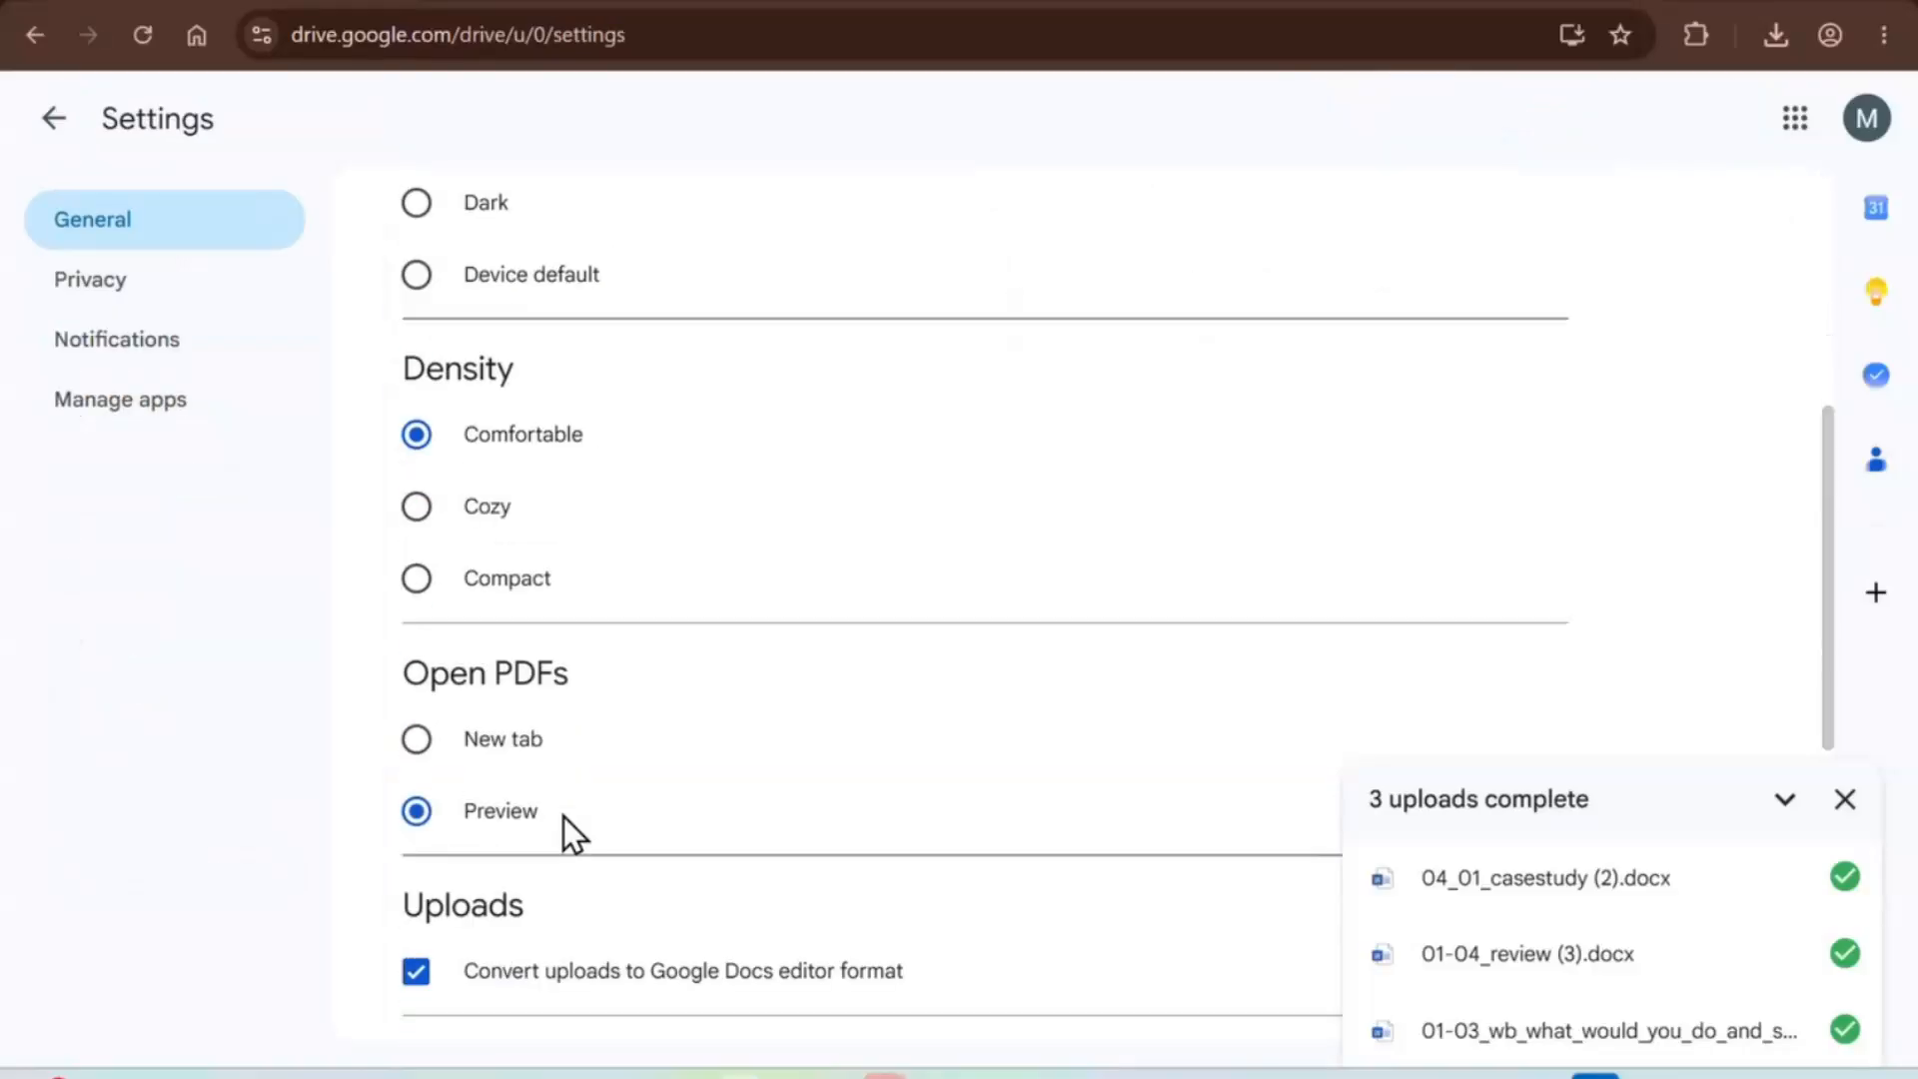
{"action": "scroll", "coordinate": [563, 818], "scroll_direction": "down", "scroll_amount": 2}
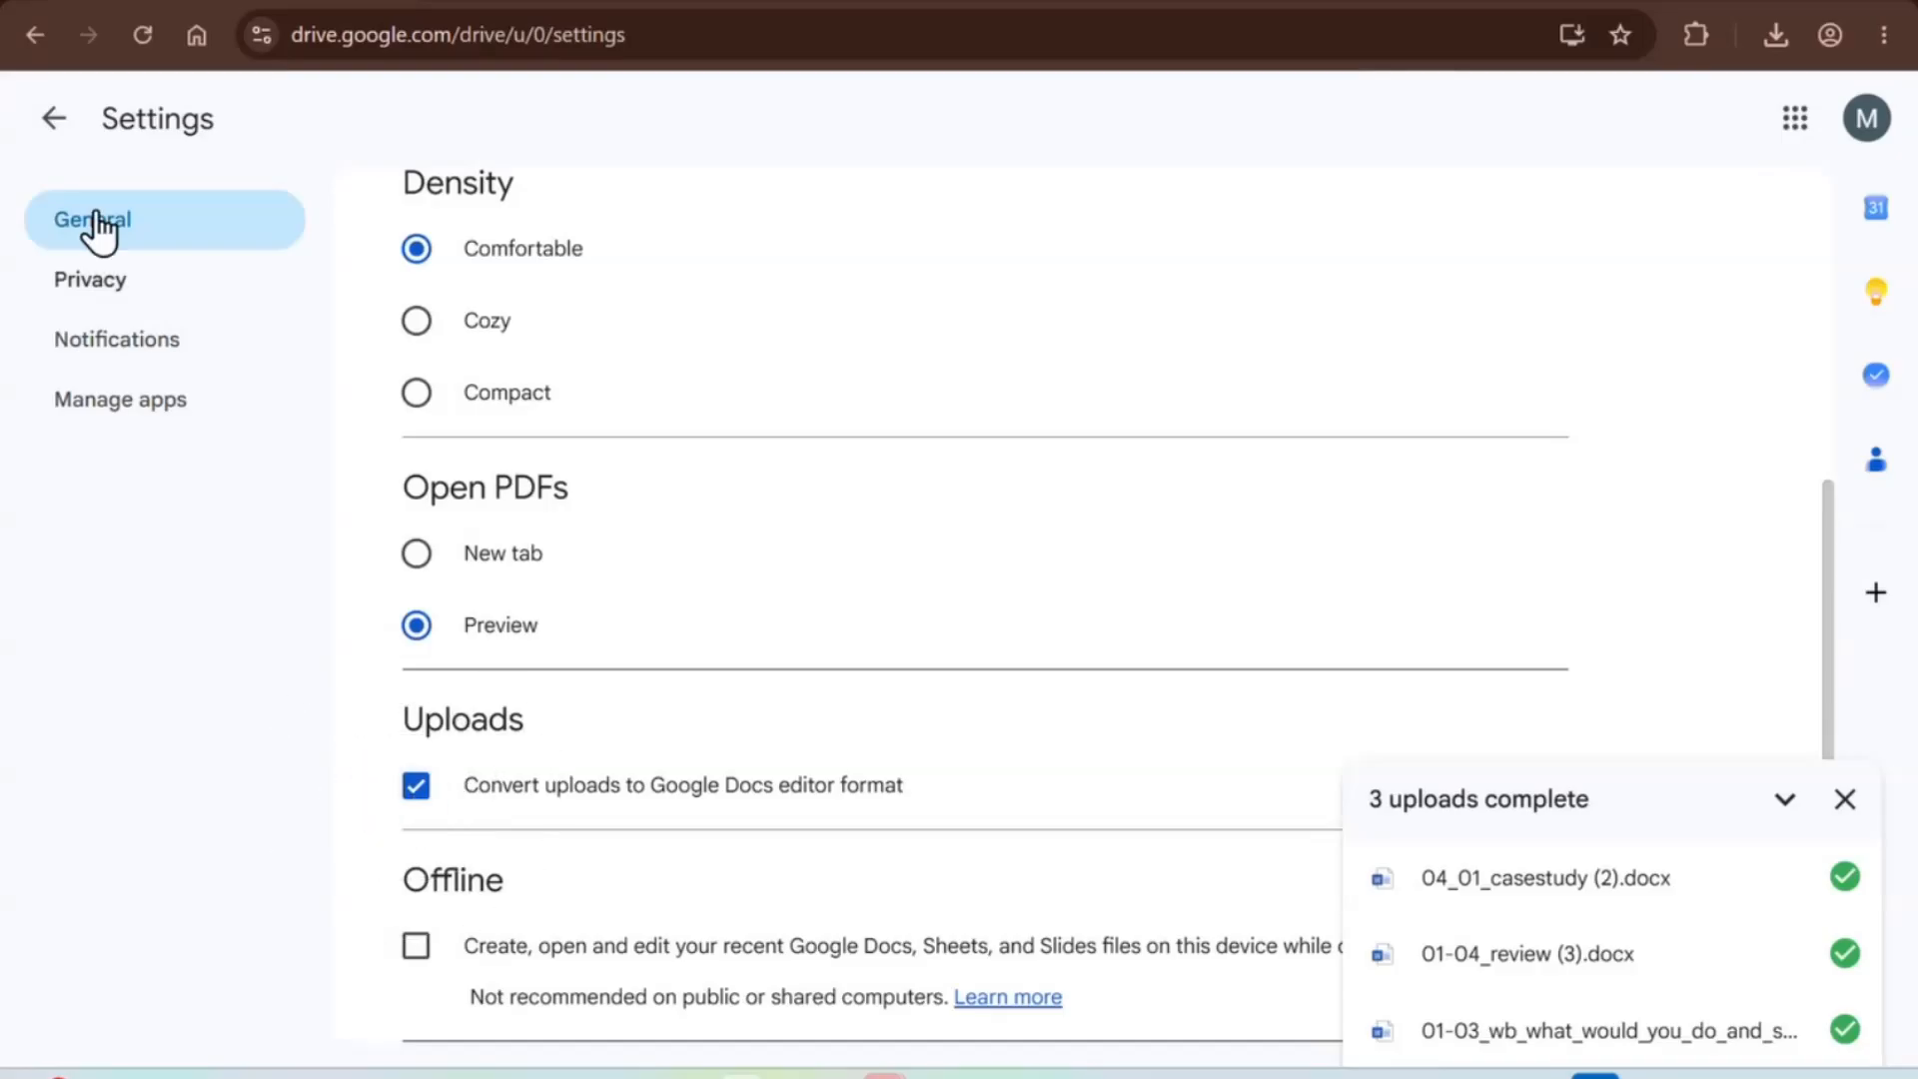
{"action": "left_click", "coordinate": [55, 121]}
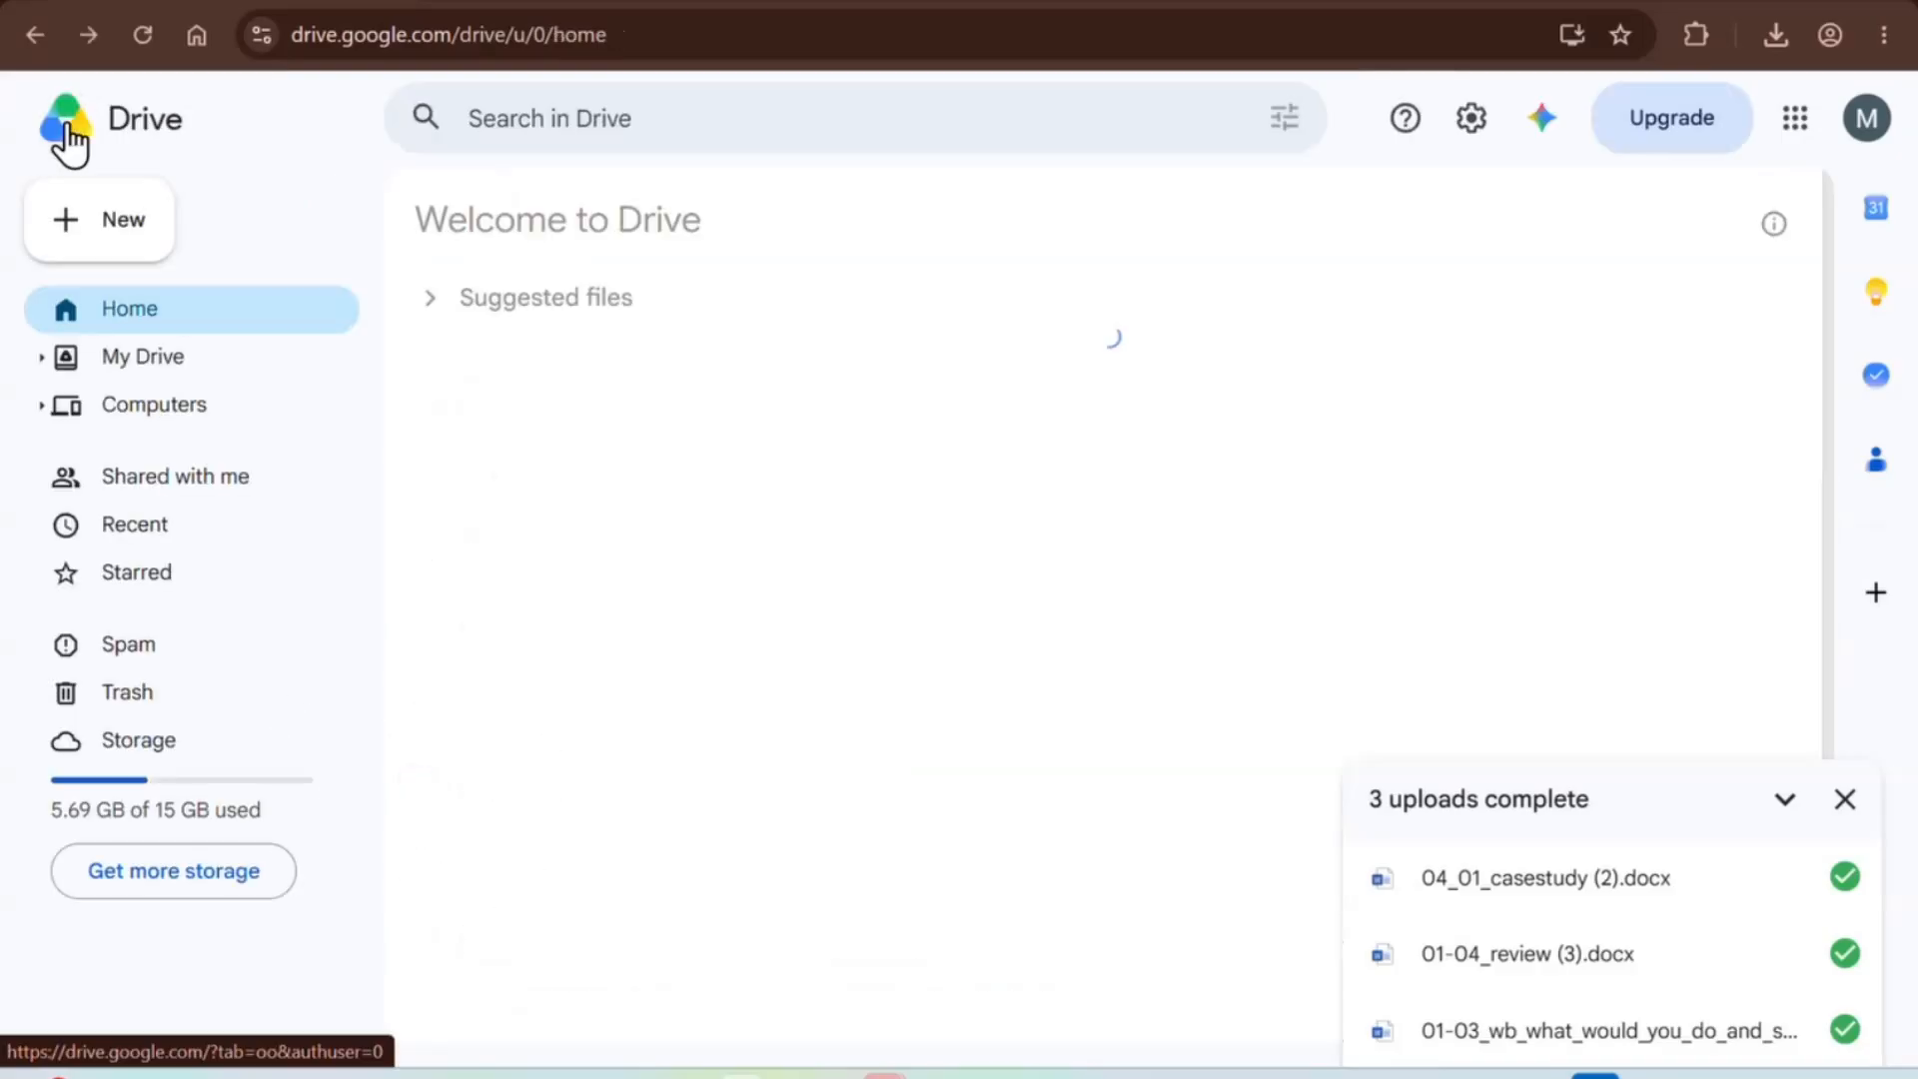
- Upload 01-01_wb_positive_impact.docx from the Downloads folder to Google Drive
{"action": "left_click", "coordinate": [62, 235]}
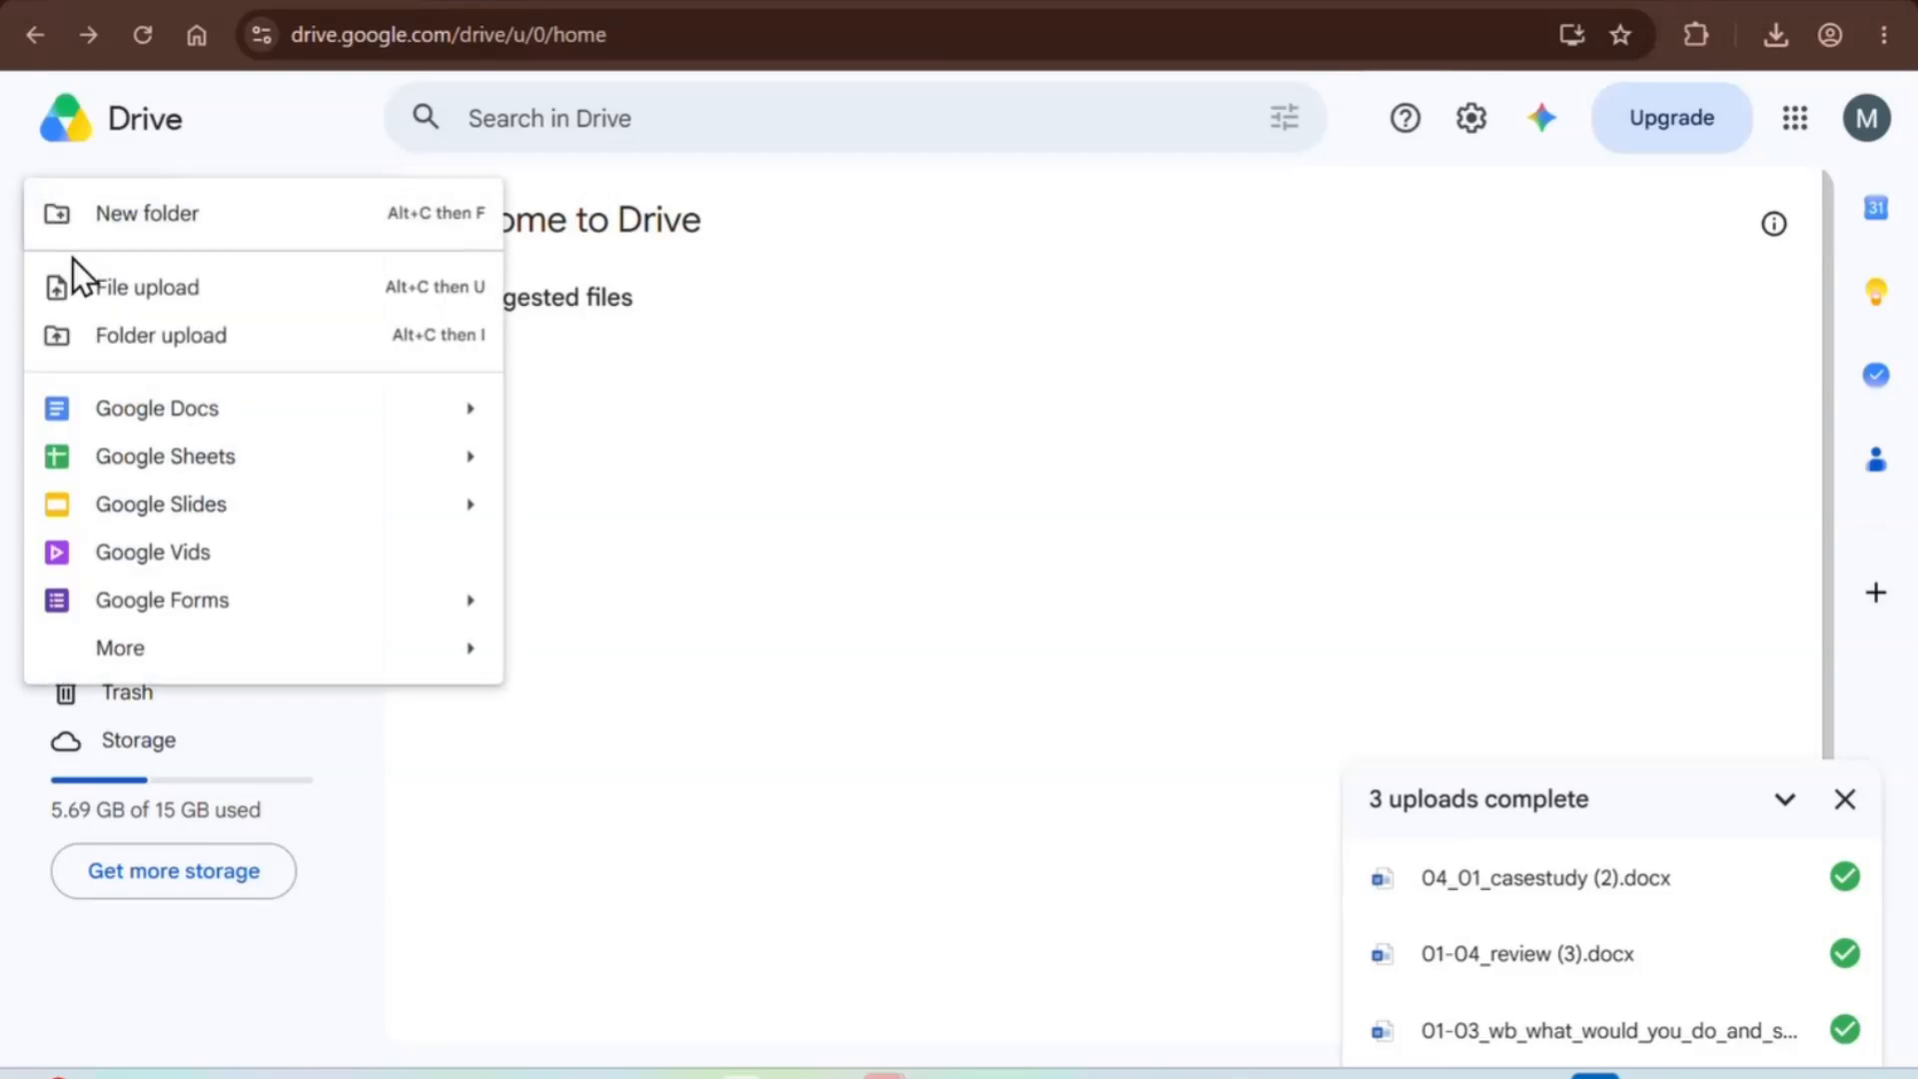
{"action": "left_click", "coordinate": [77, 293]}
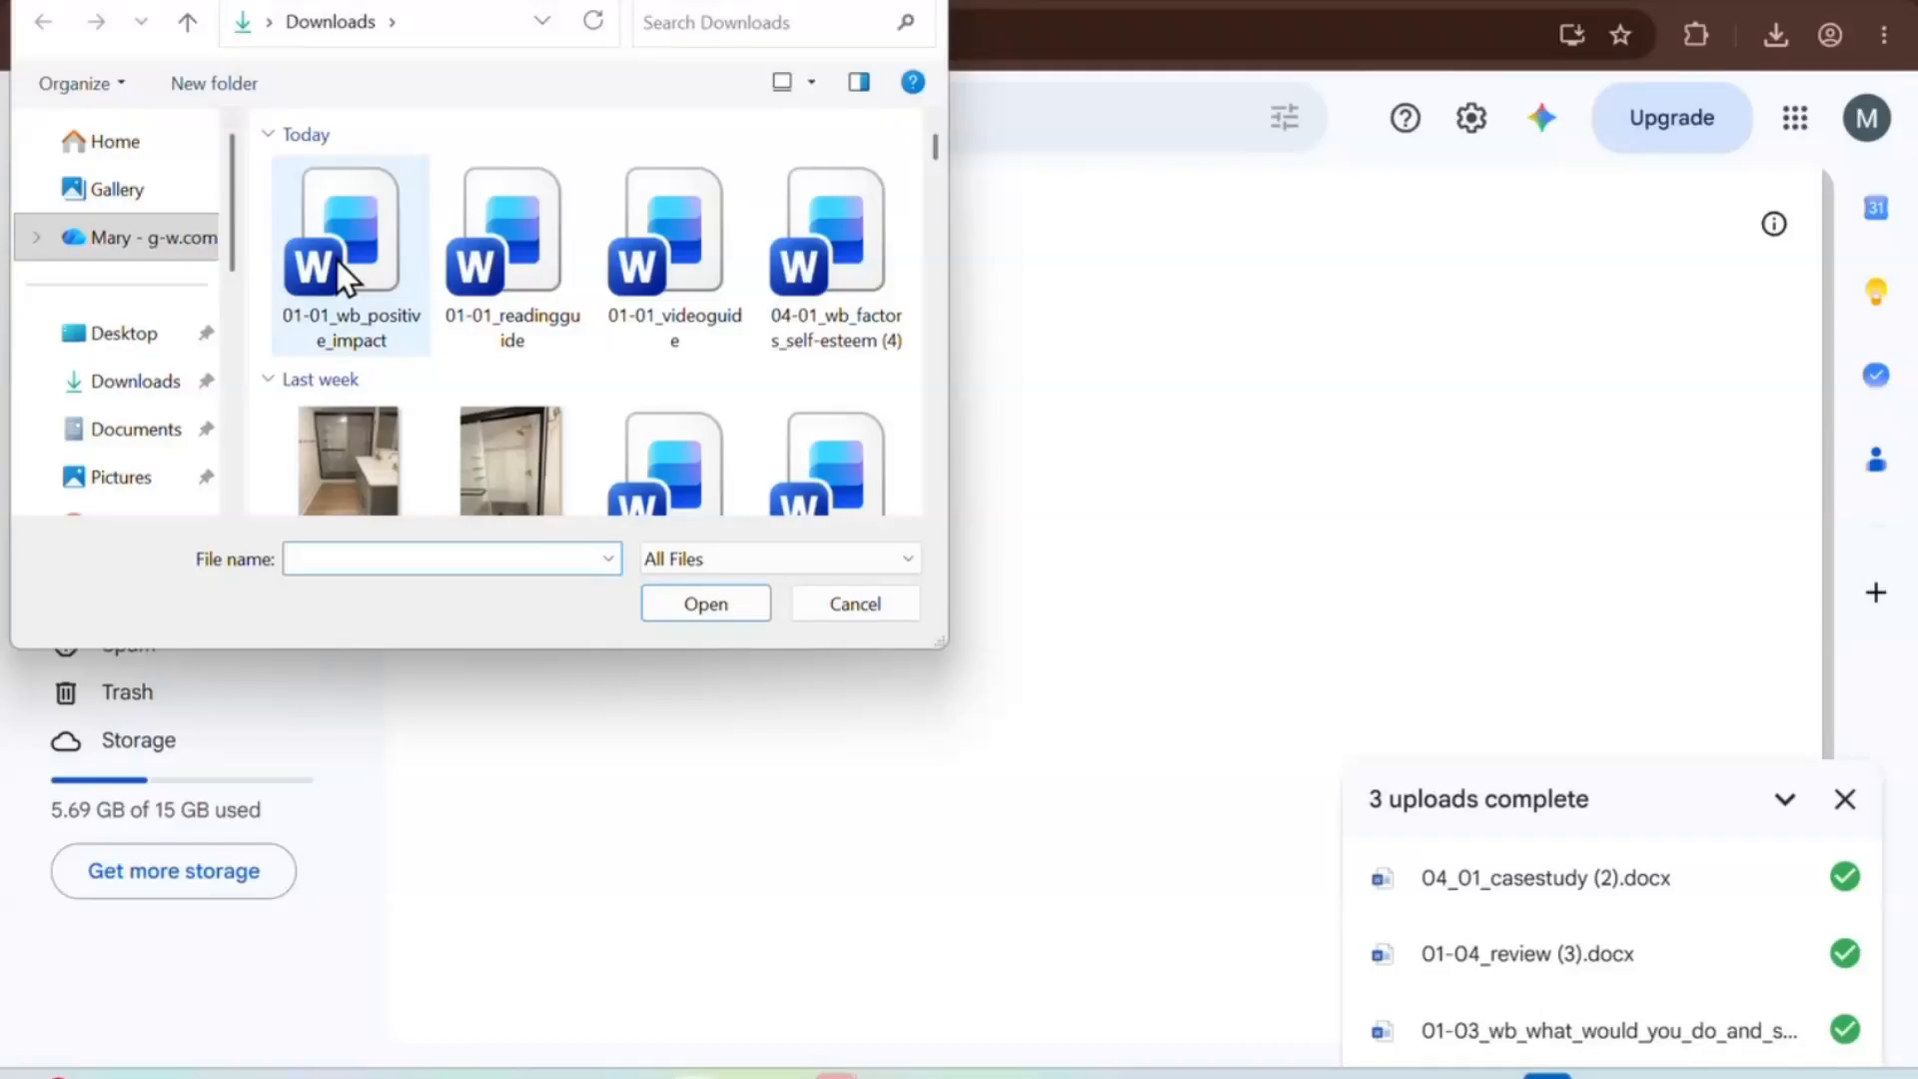
{"action": "left_click", "coordinate": [343, 272]}
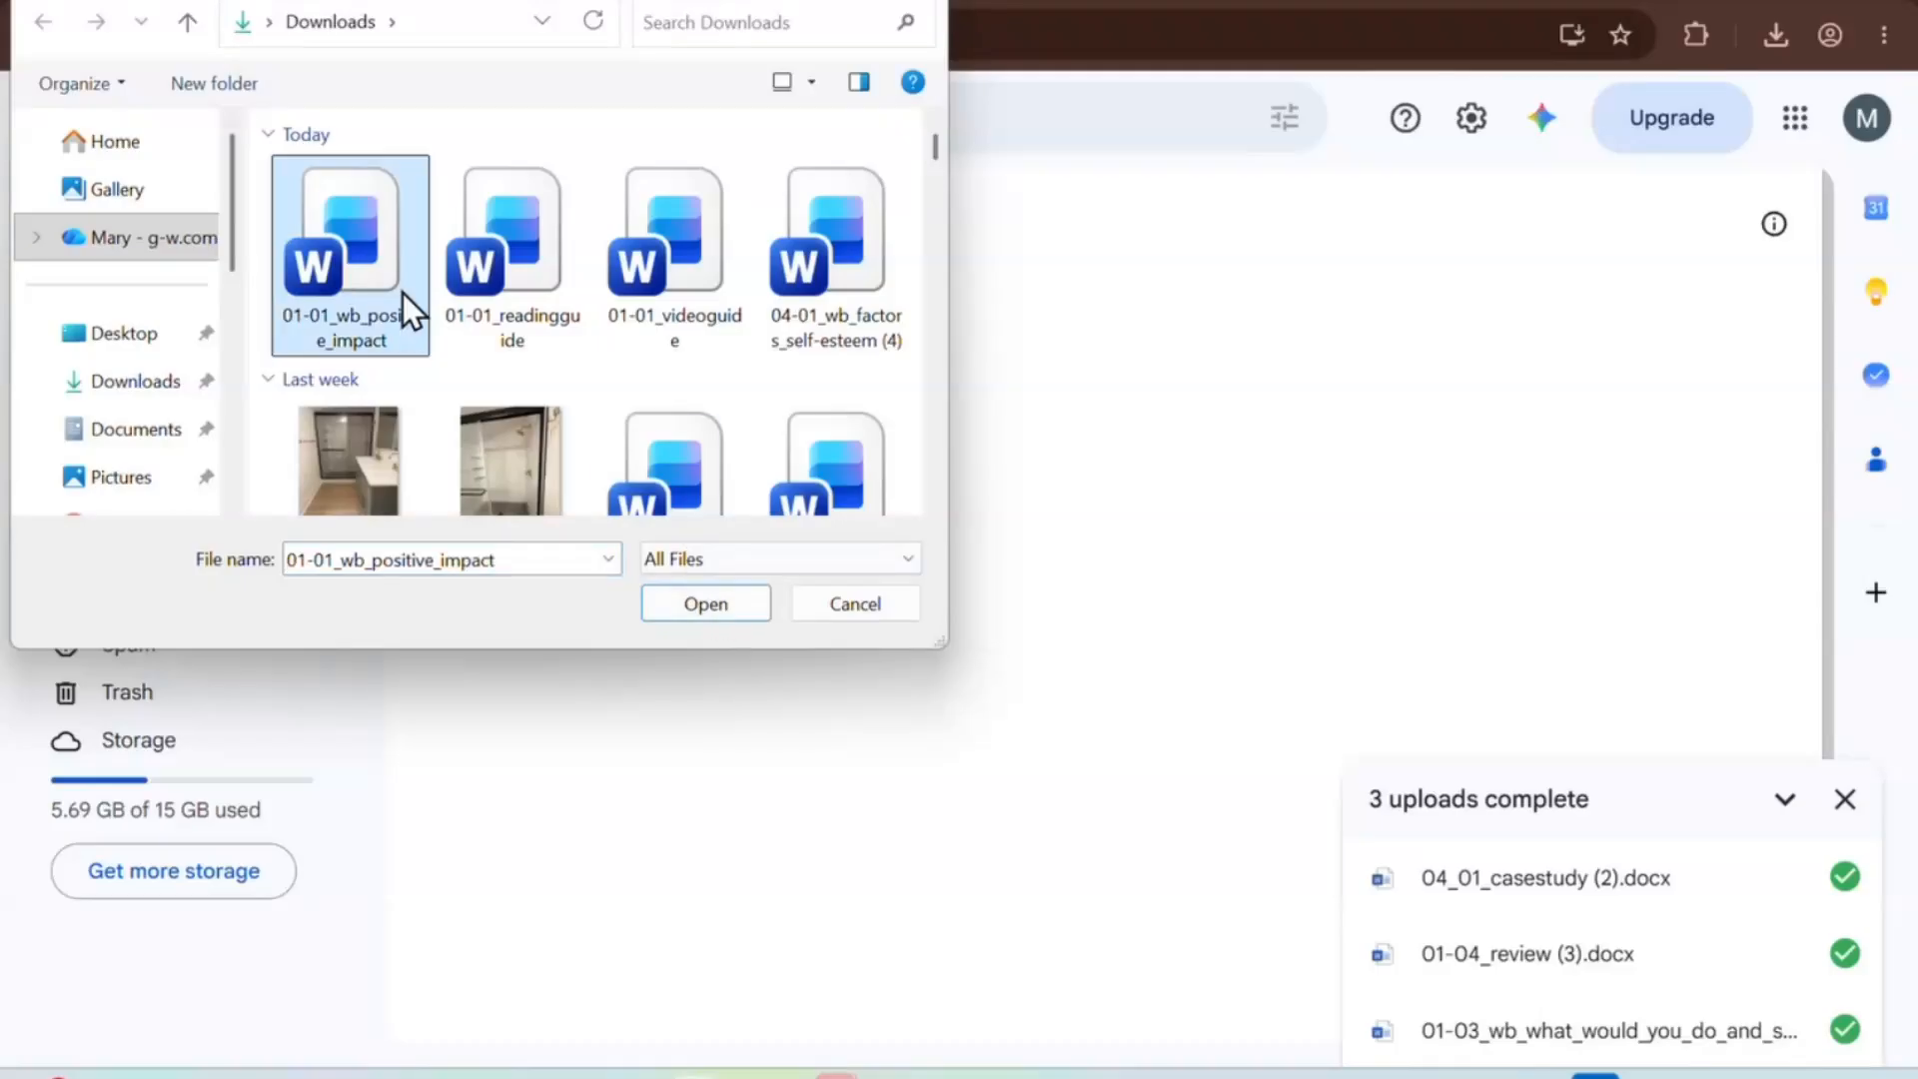
{"action": "left_click", "coordinate": [701, 609]}
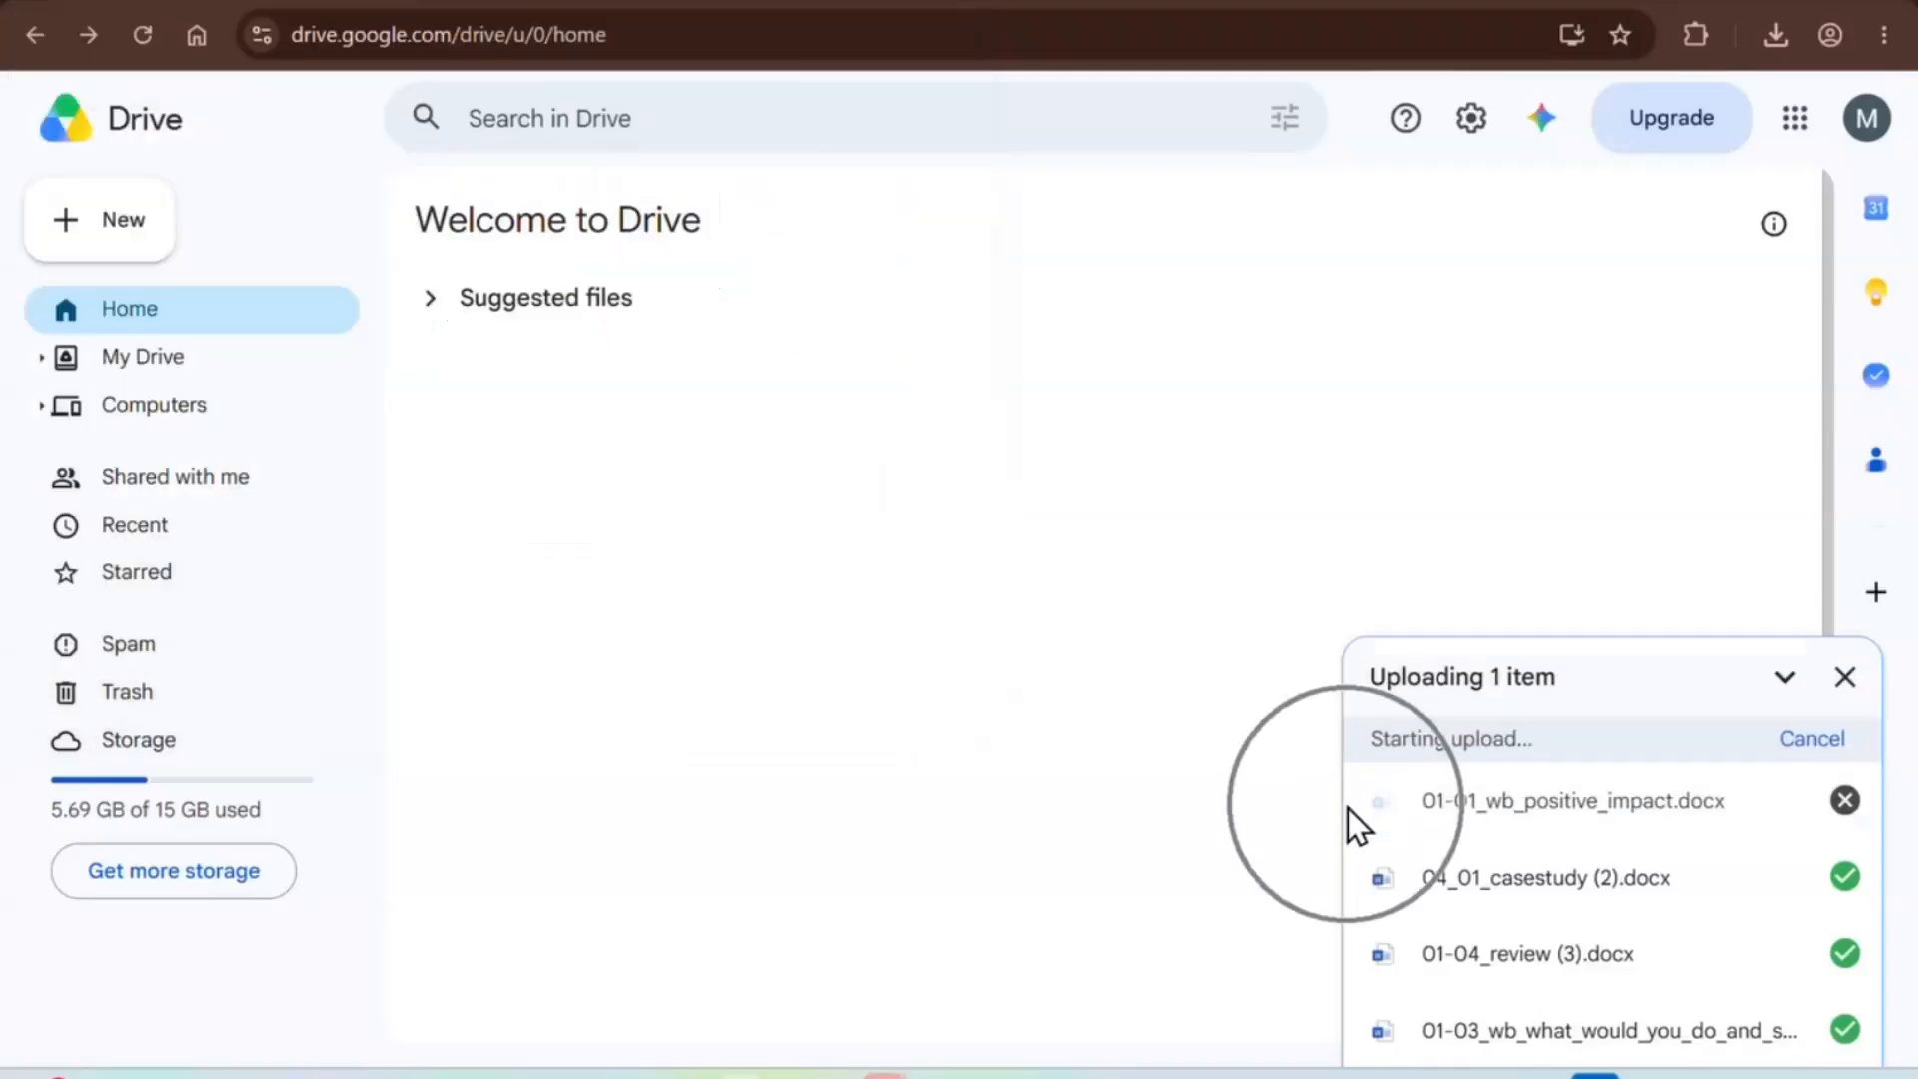
- Switch back to the Canvas course and create a new assignment named "Lesson 1.1 impact"
{"action": "left_click", "coordinate": [596, 5]}
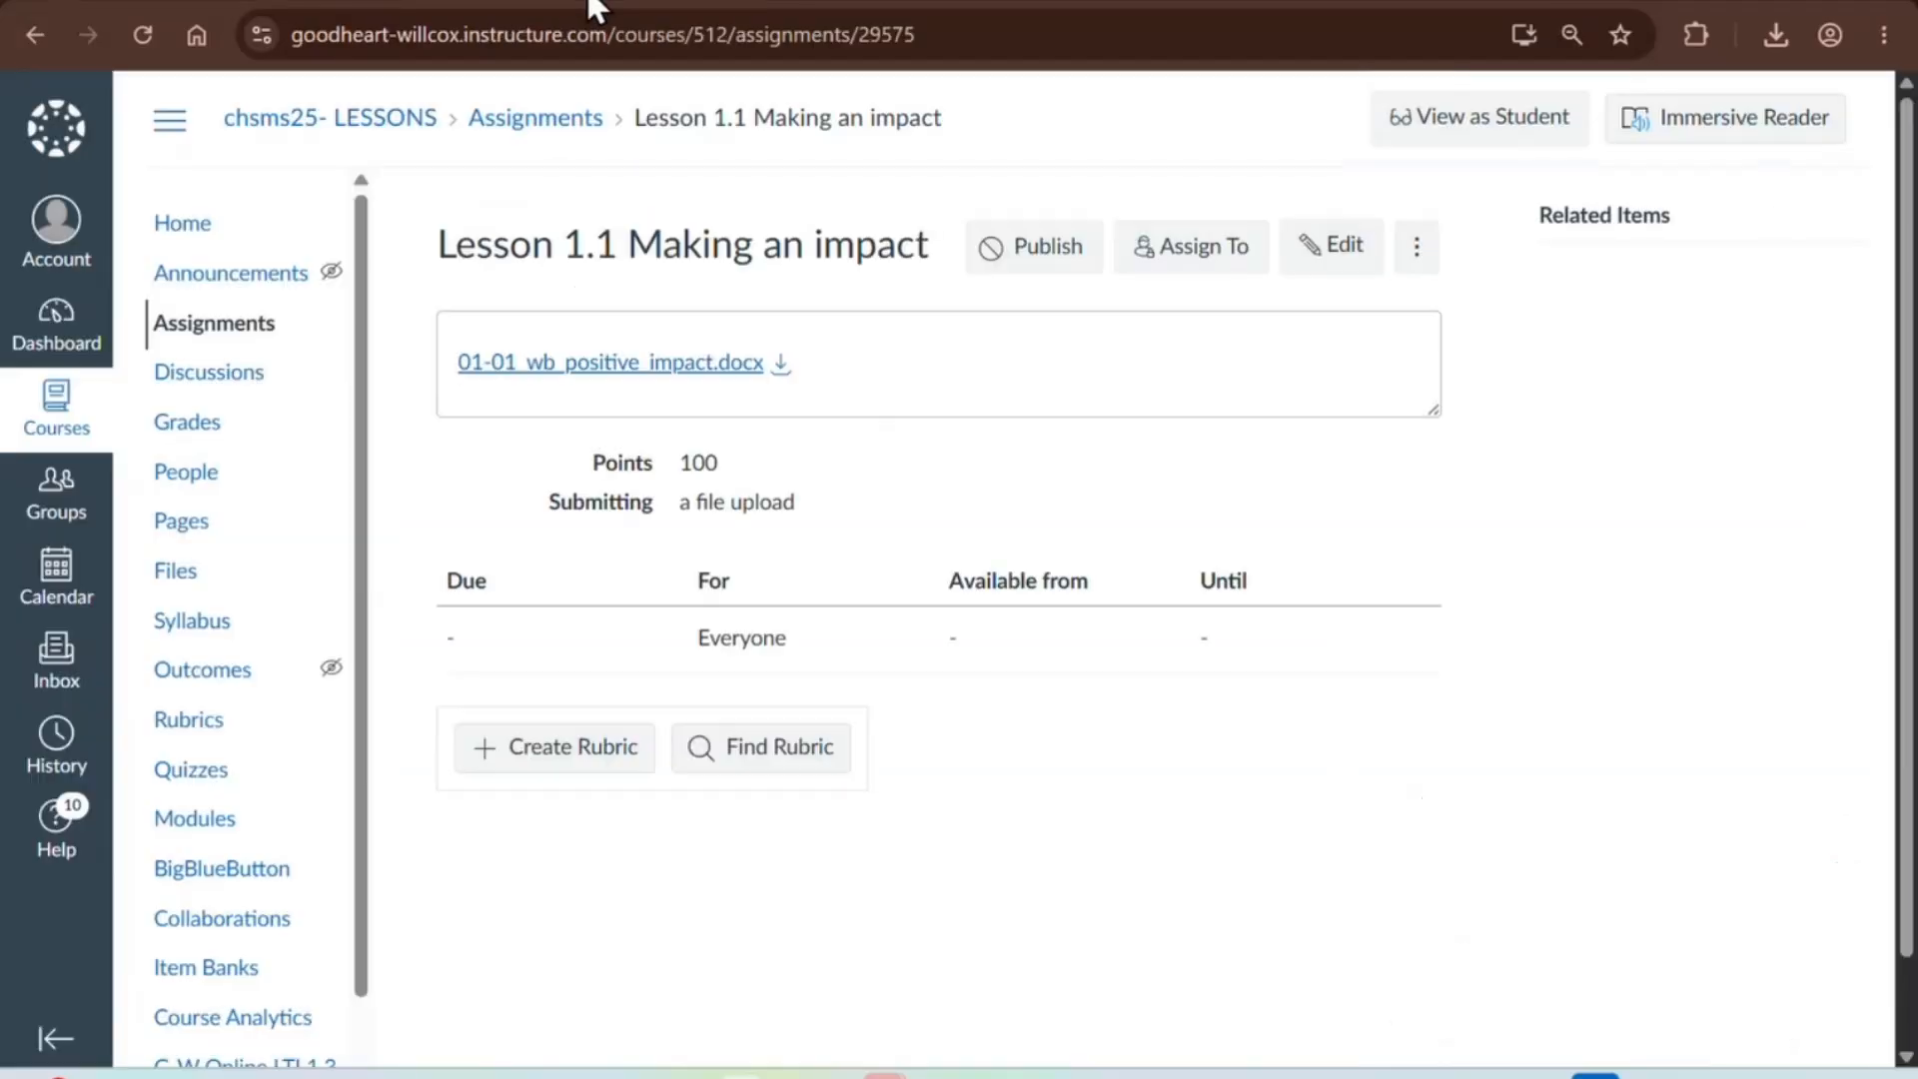
{"action": "left_click", "coordinate": [252, 326]}
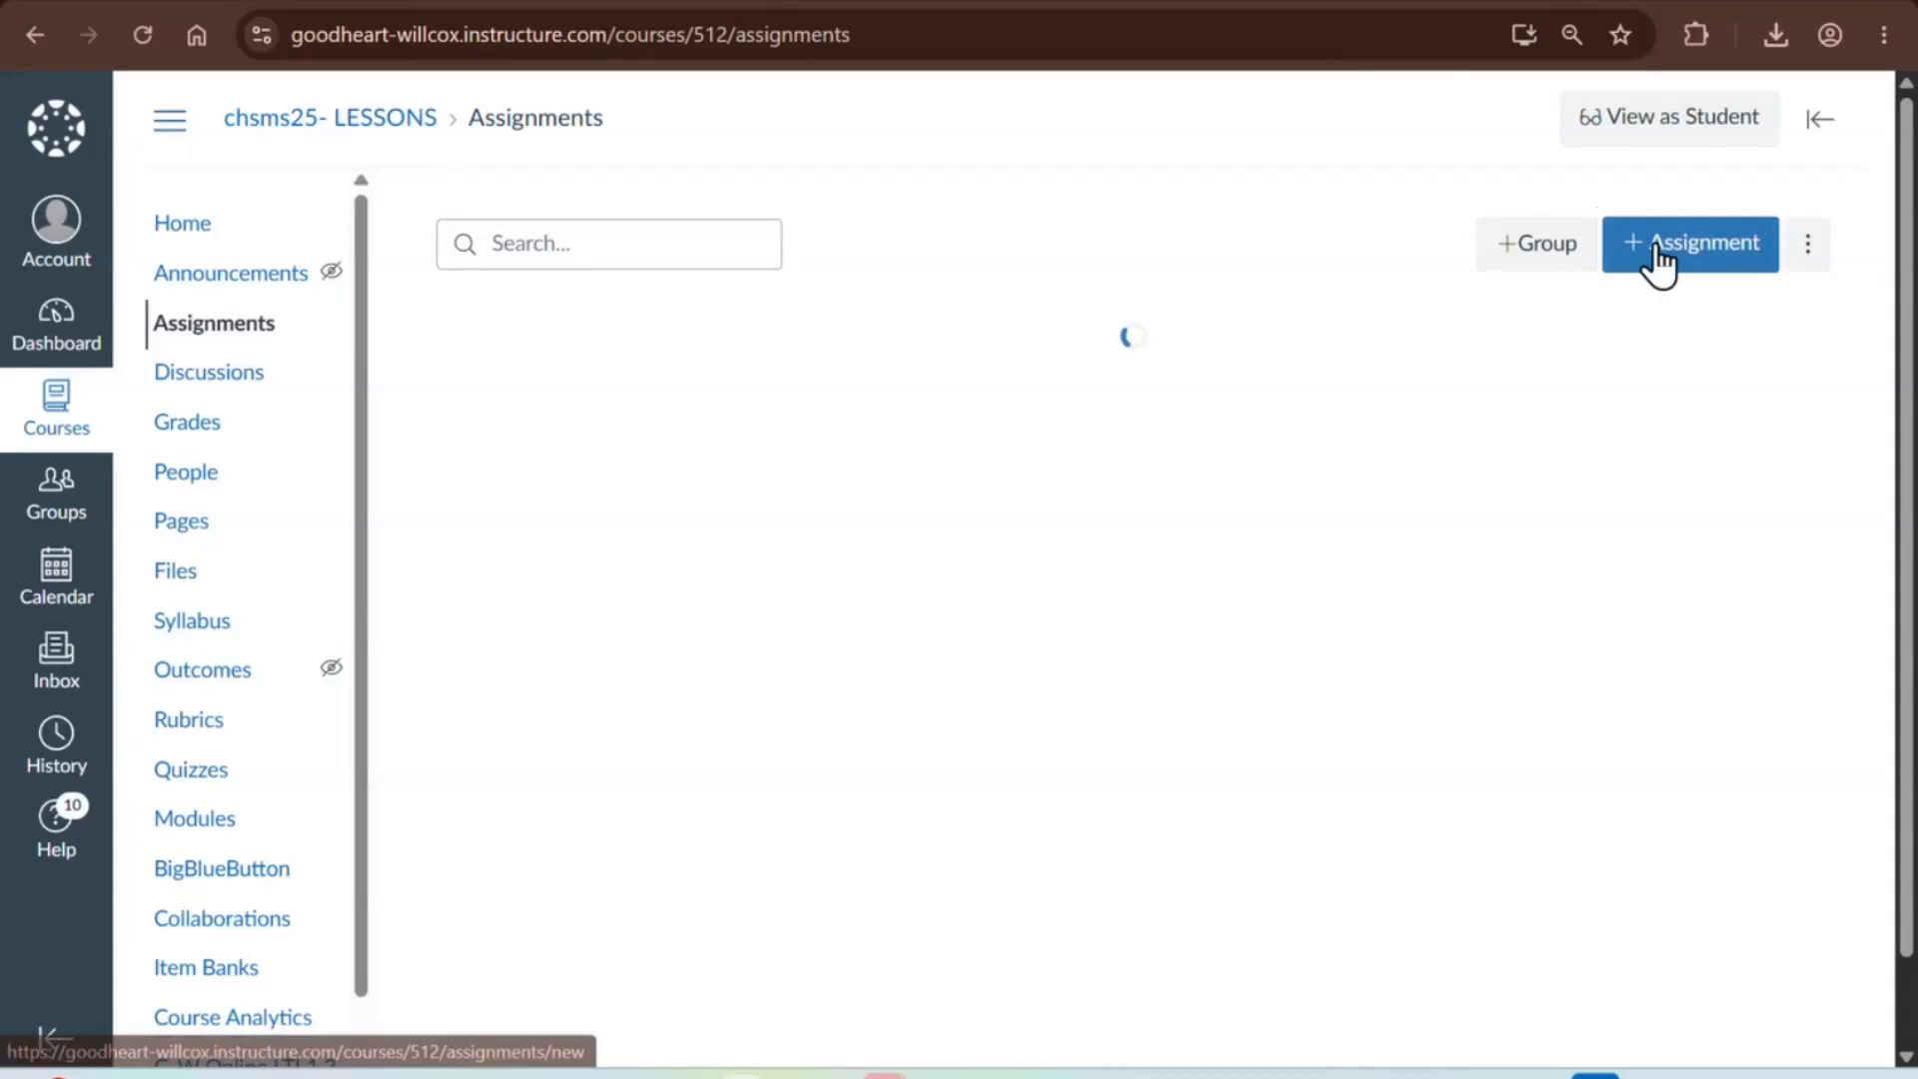
{"action": "left_click", "coordinate": [1640, 246]}
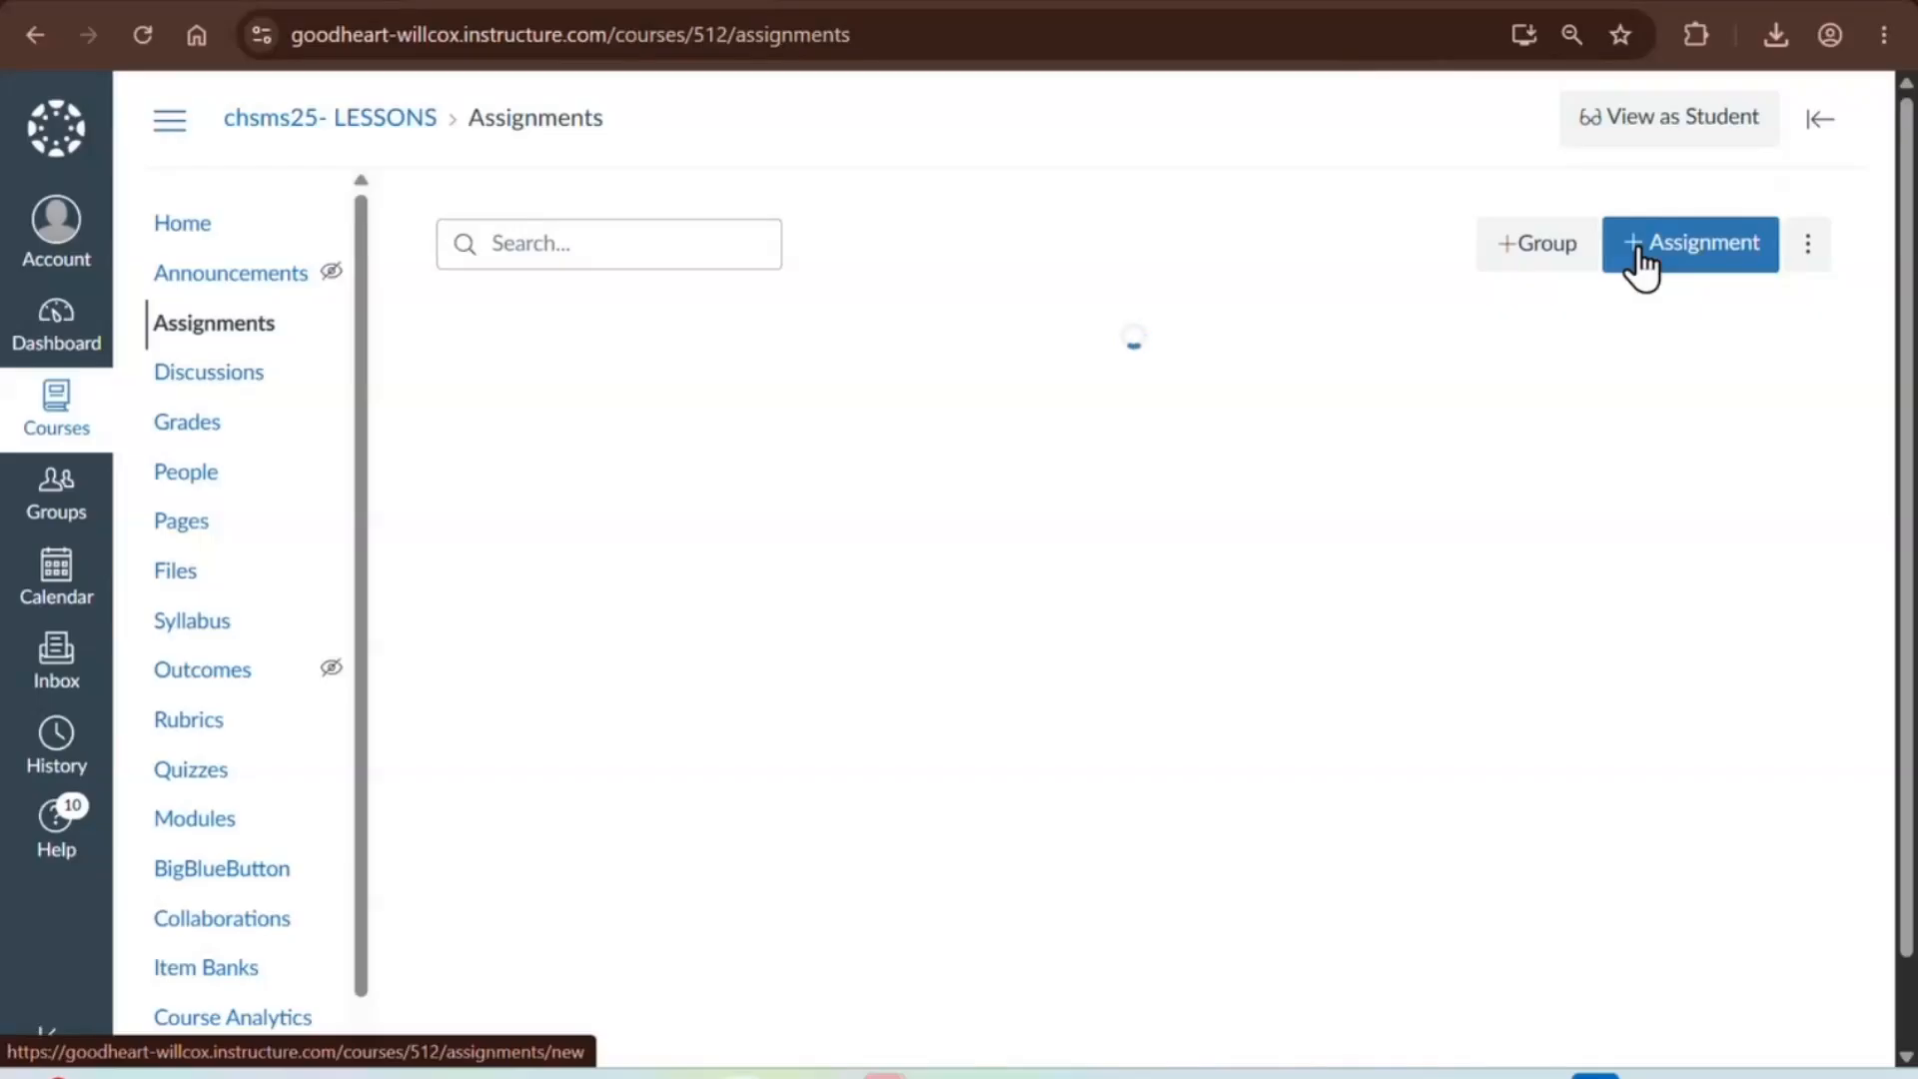
{"action": "left_click", "coordinate": [1640, 267]}
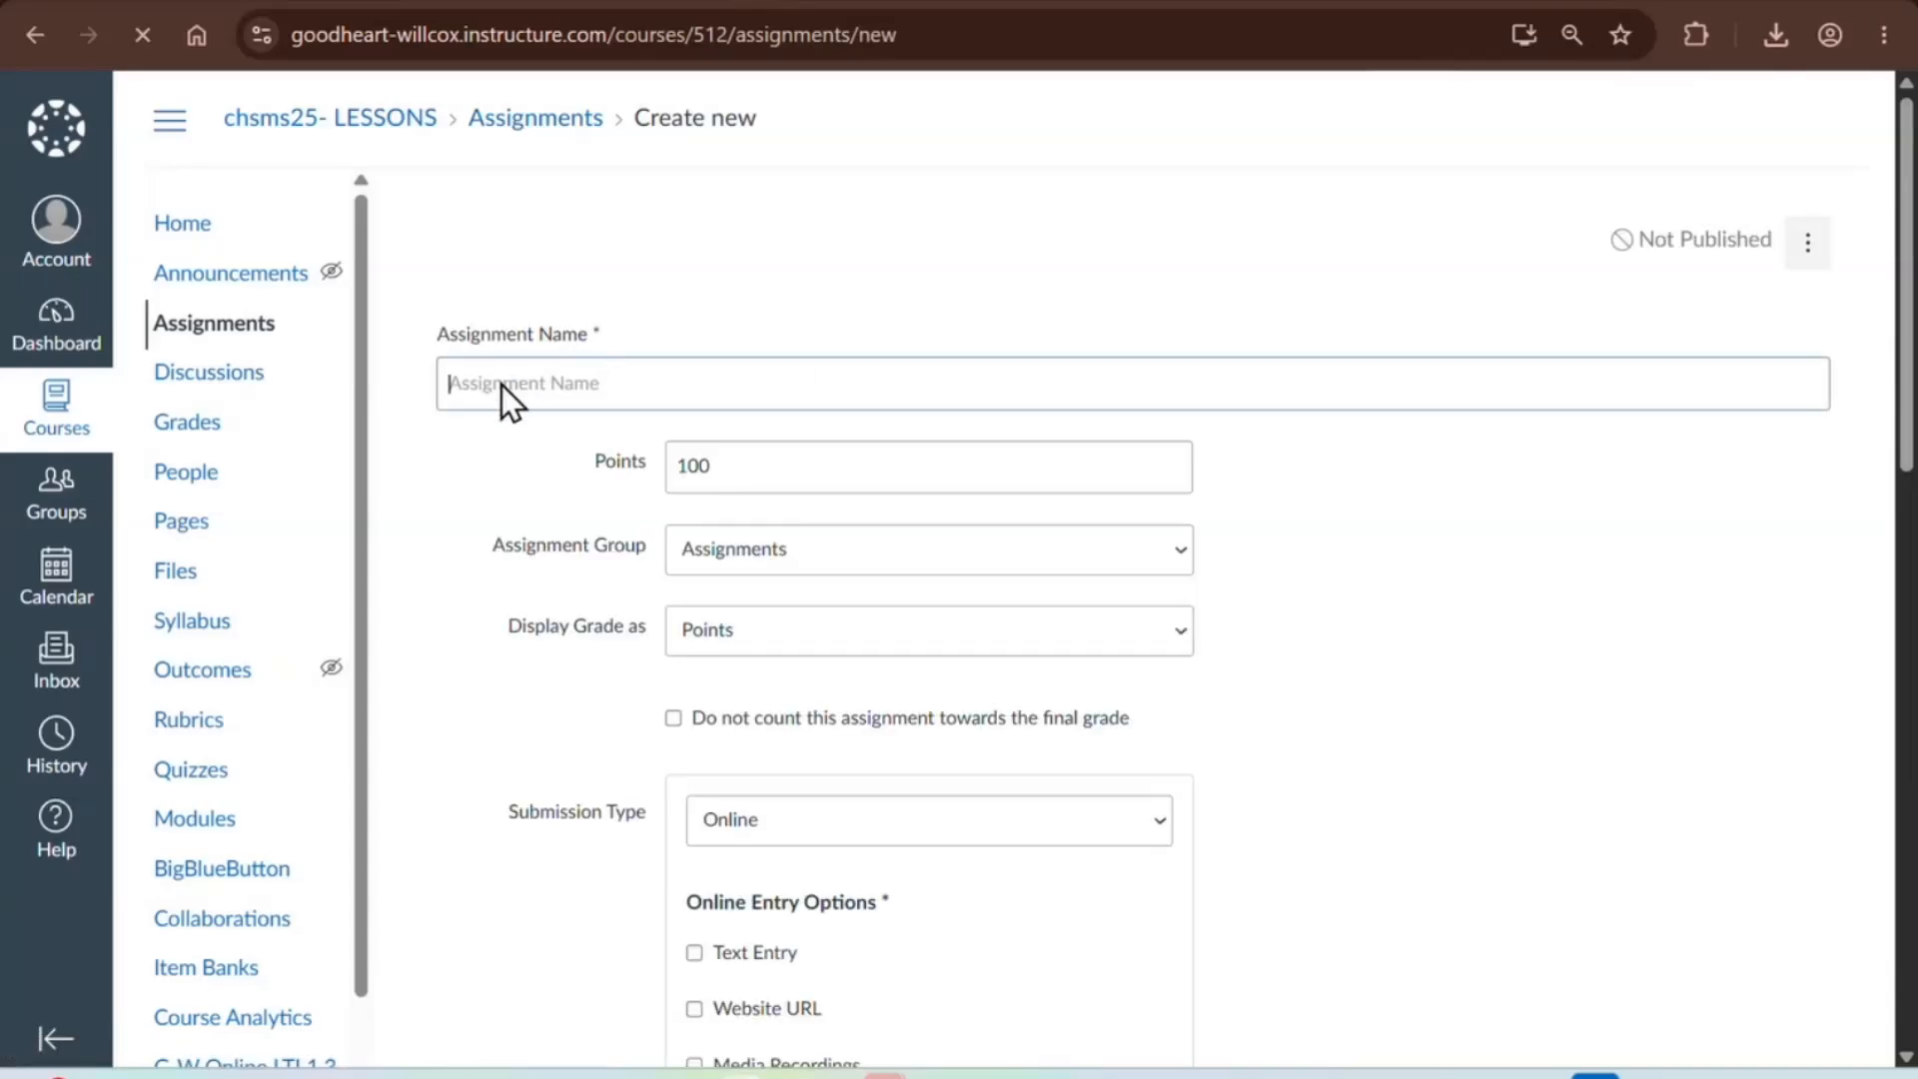
{"action": "left_click", "coordinate": [502, 383]}
{"action": "type", "text": "Lesso"}
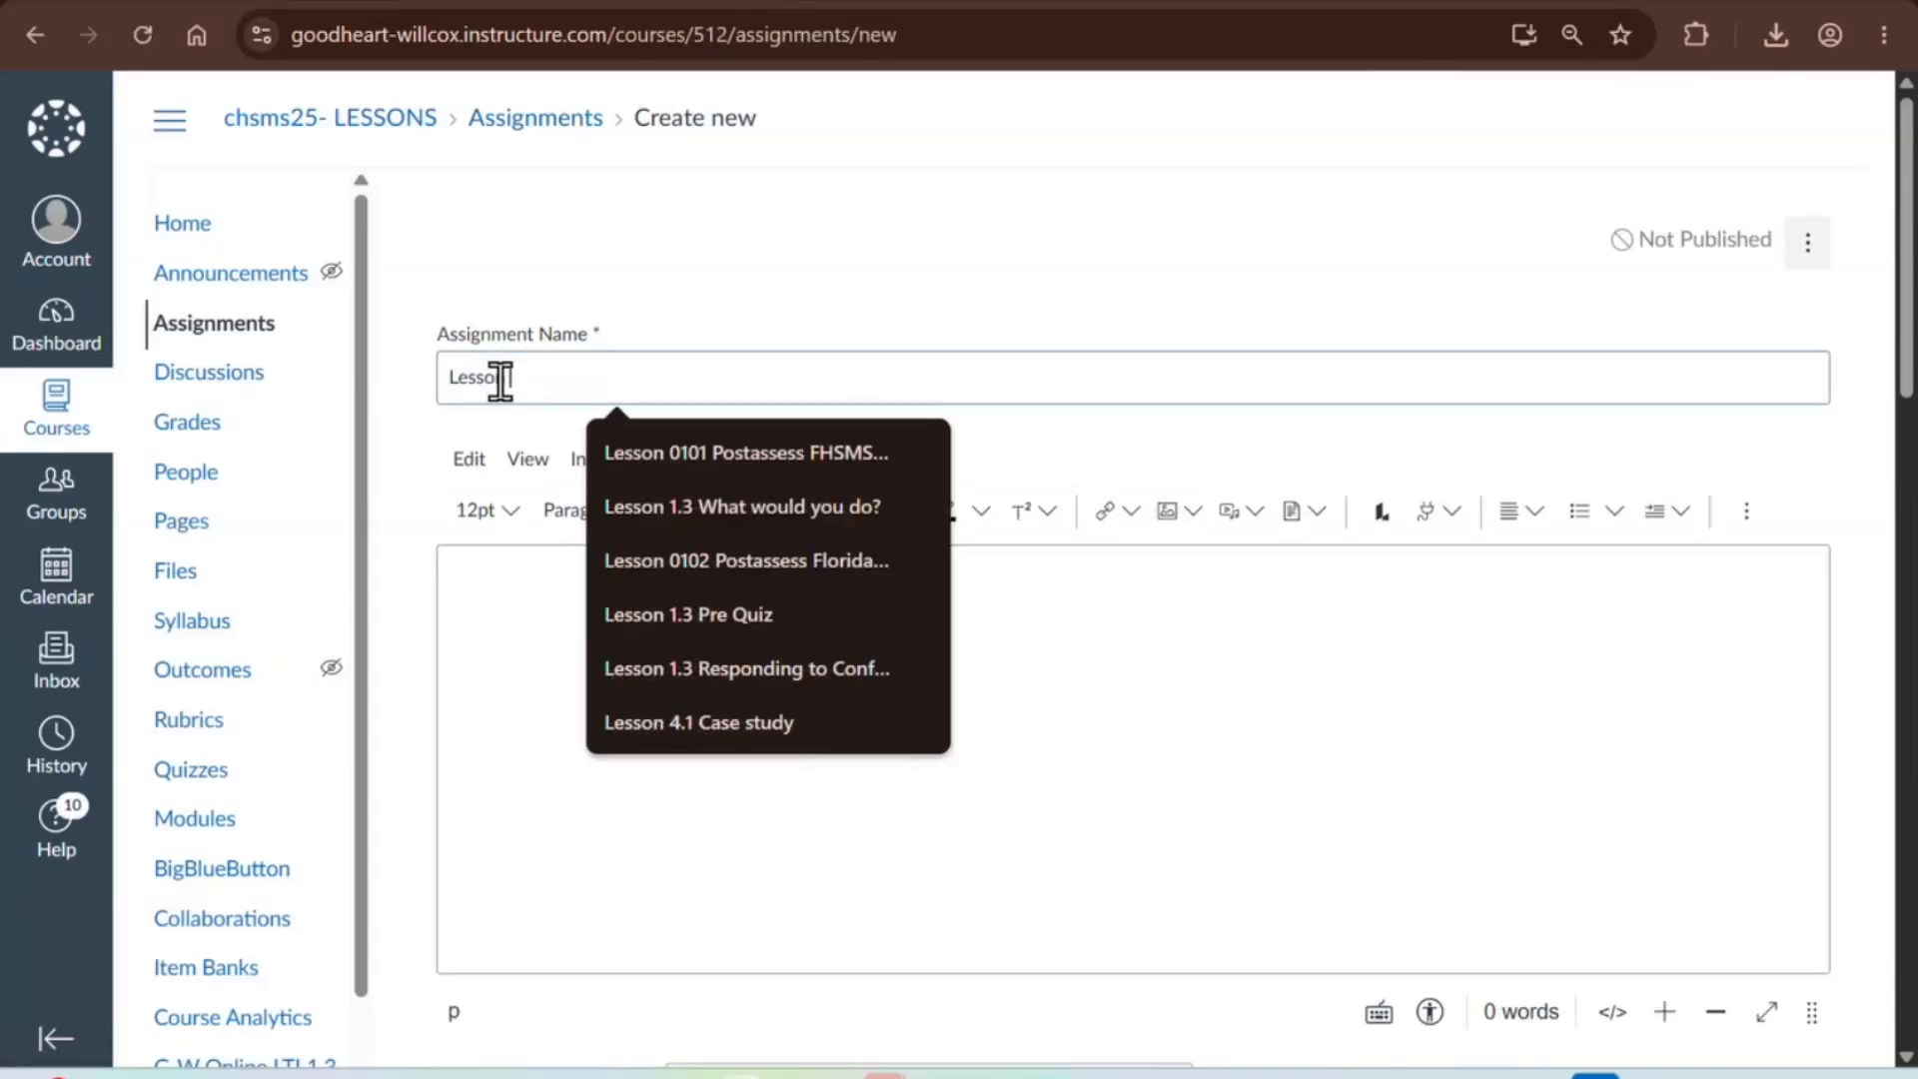
{"action": "type", "text": "n 1.1 impact"}
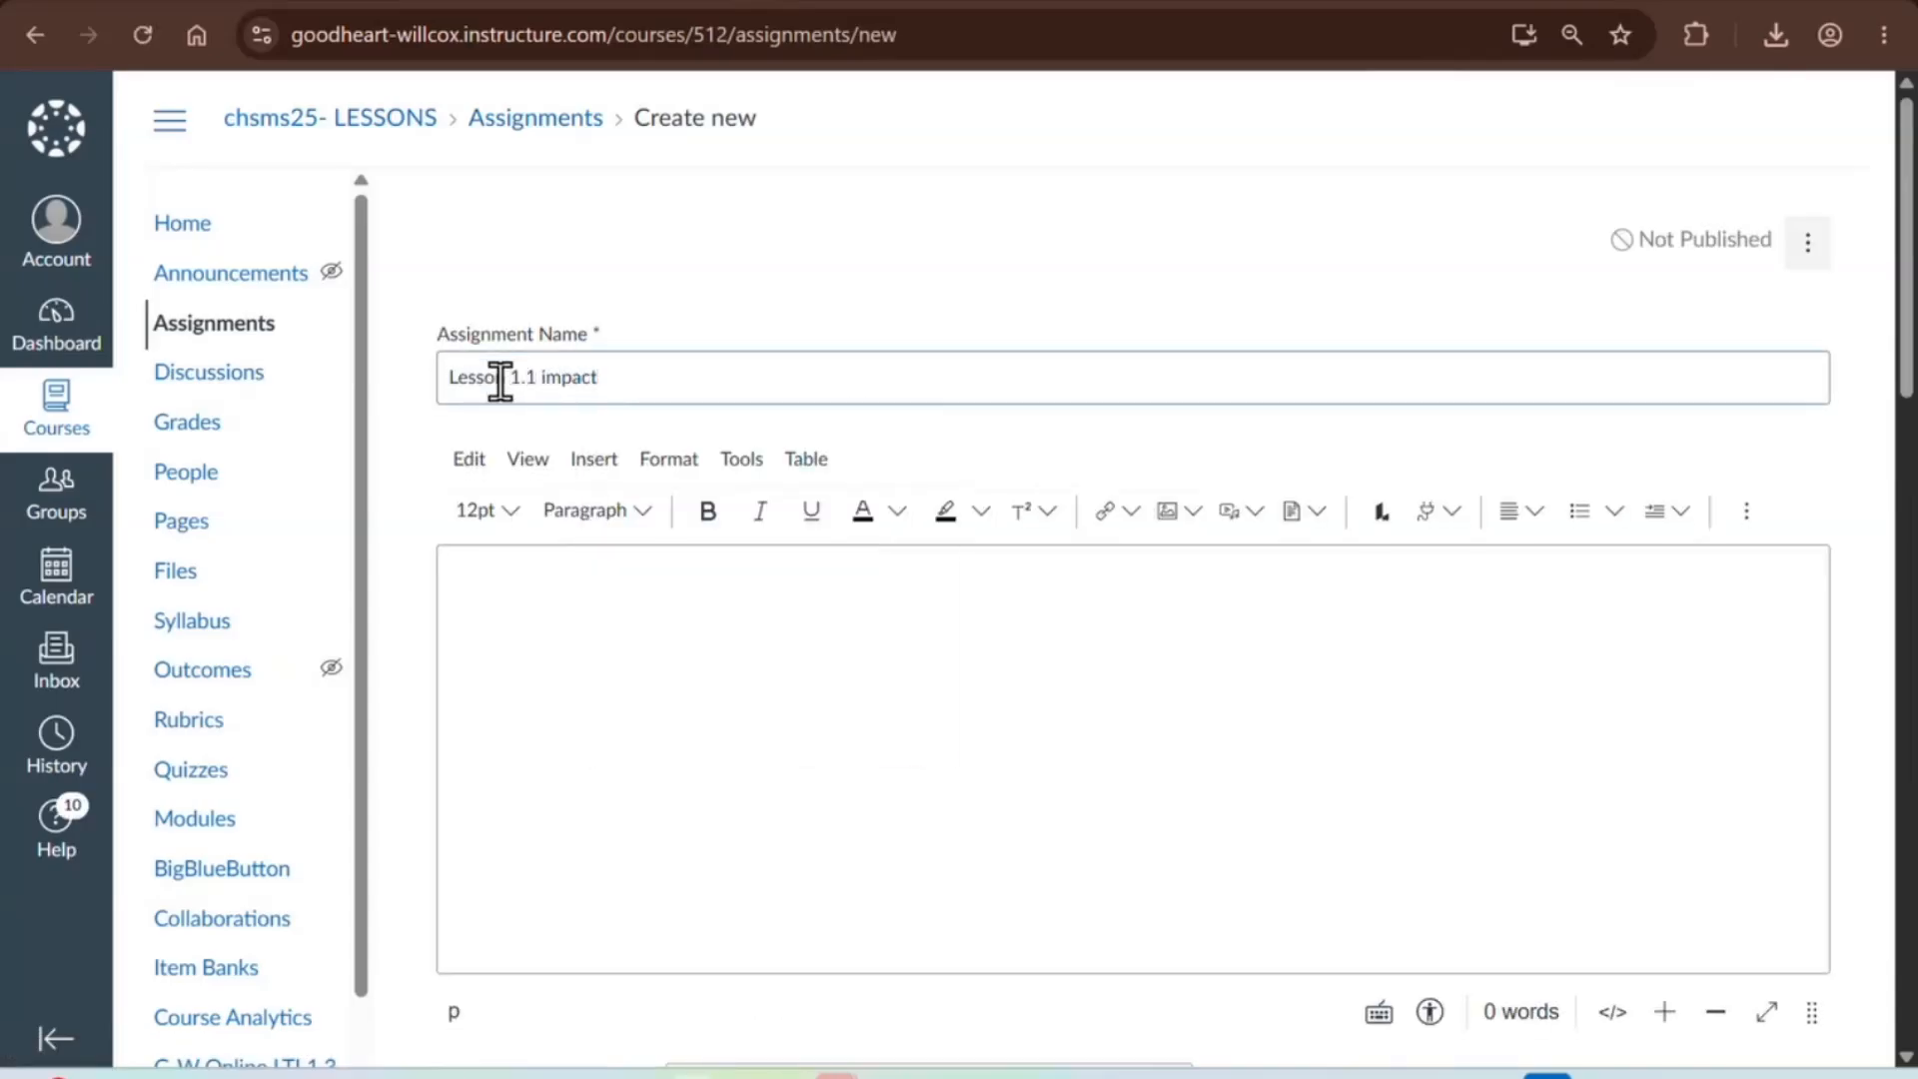
- Set the new assignment's submission type to External Tool
{"action": "left_click", "coordinate": [540, 650]}
{"action": "scroll", "coordinate": [541, 651], "scroll_direction": "down", "scroll_amount": 4}
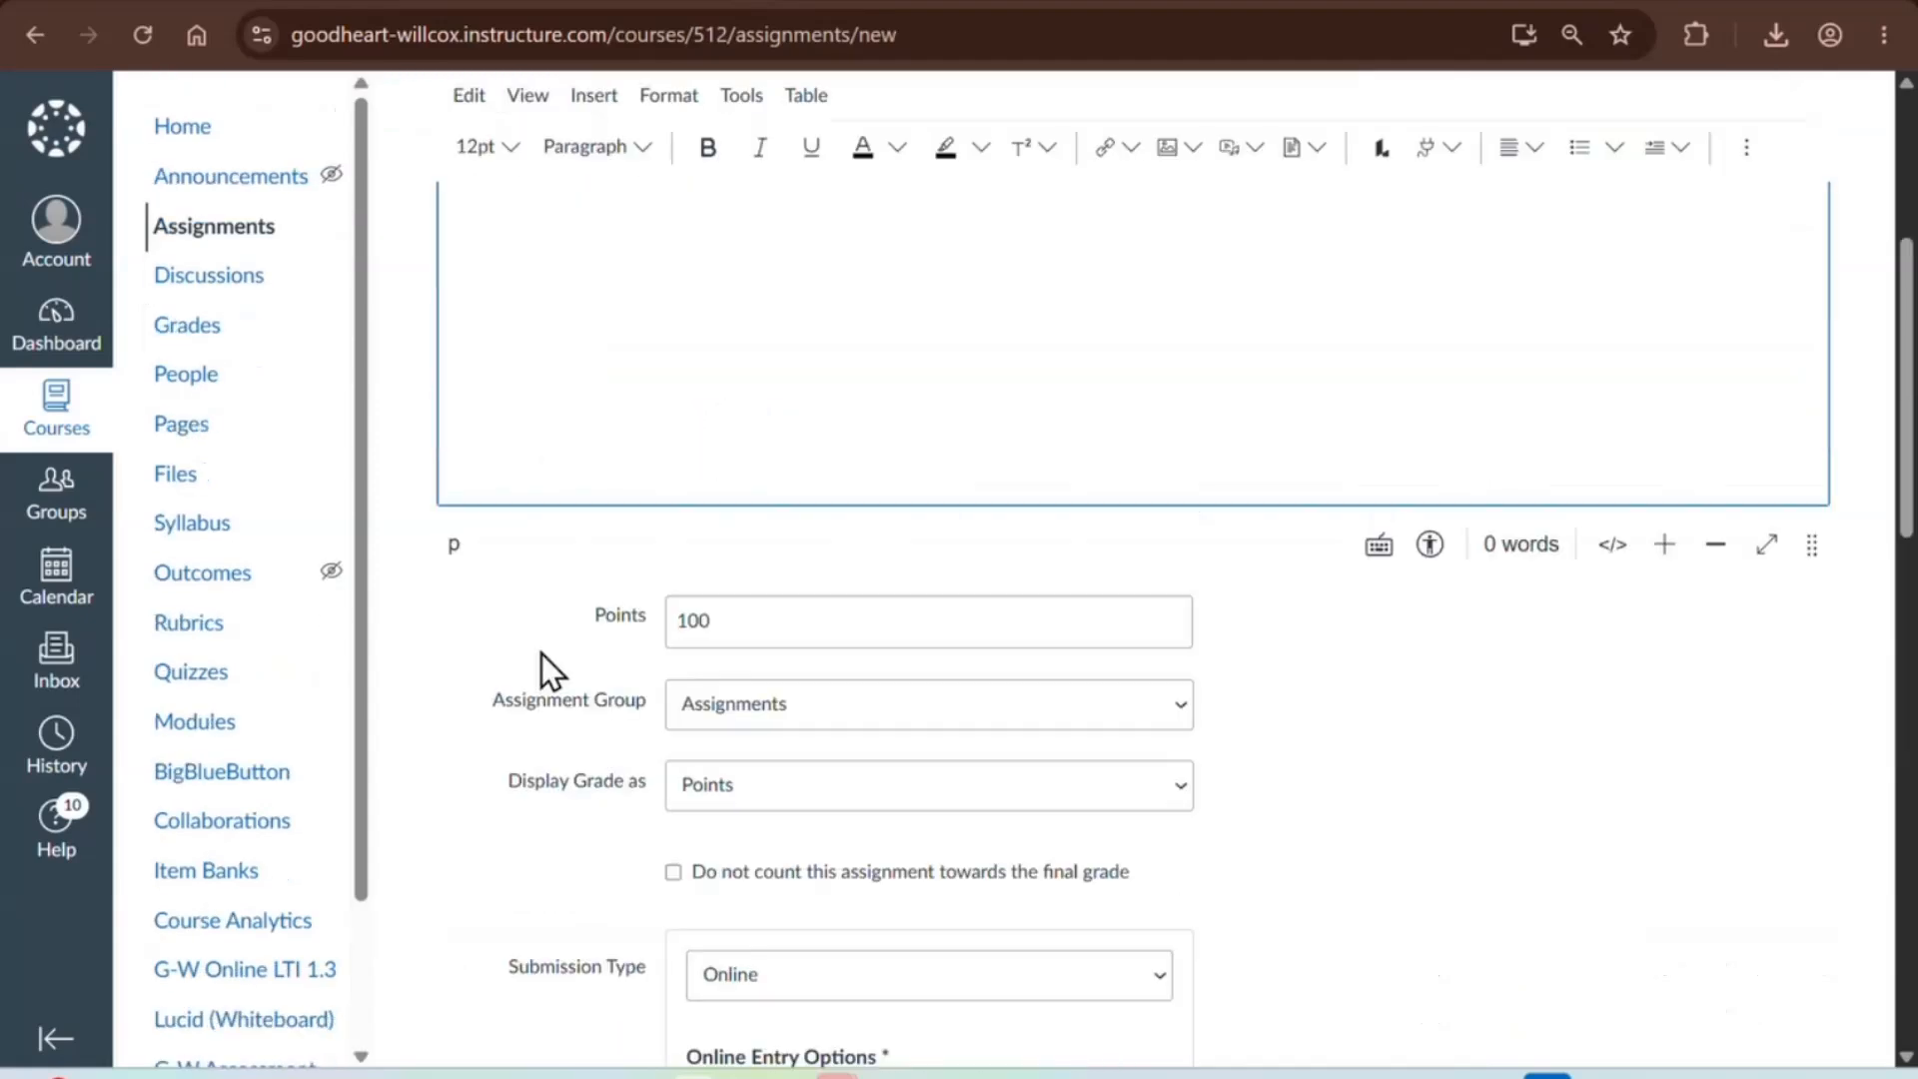
{"action": "scroll", "coordinate": [542, 654], "scroll_direction": "down", "scroll_amount": 2}
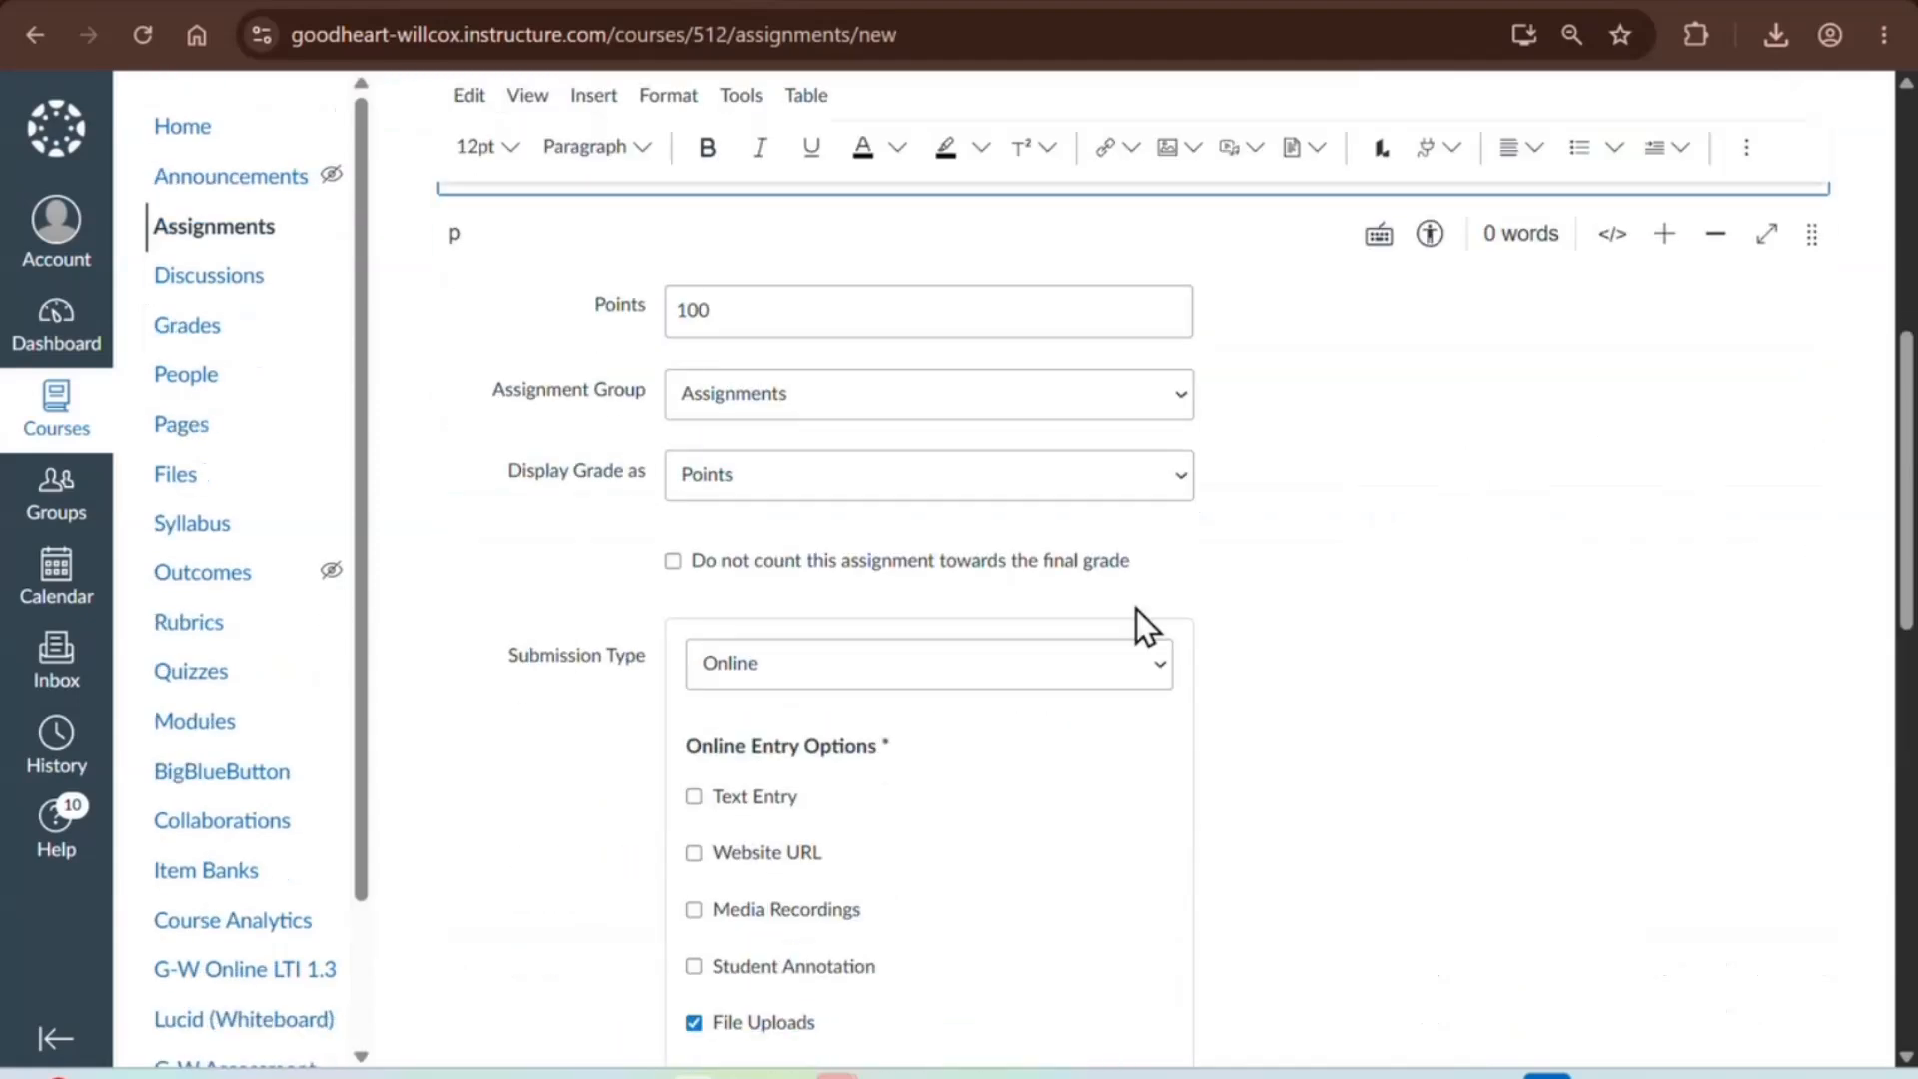
{"action": "left_click", "coordinate": [1155, 664]}
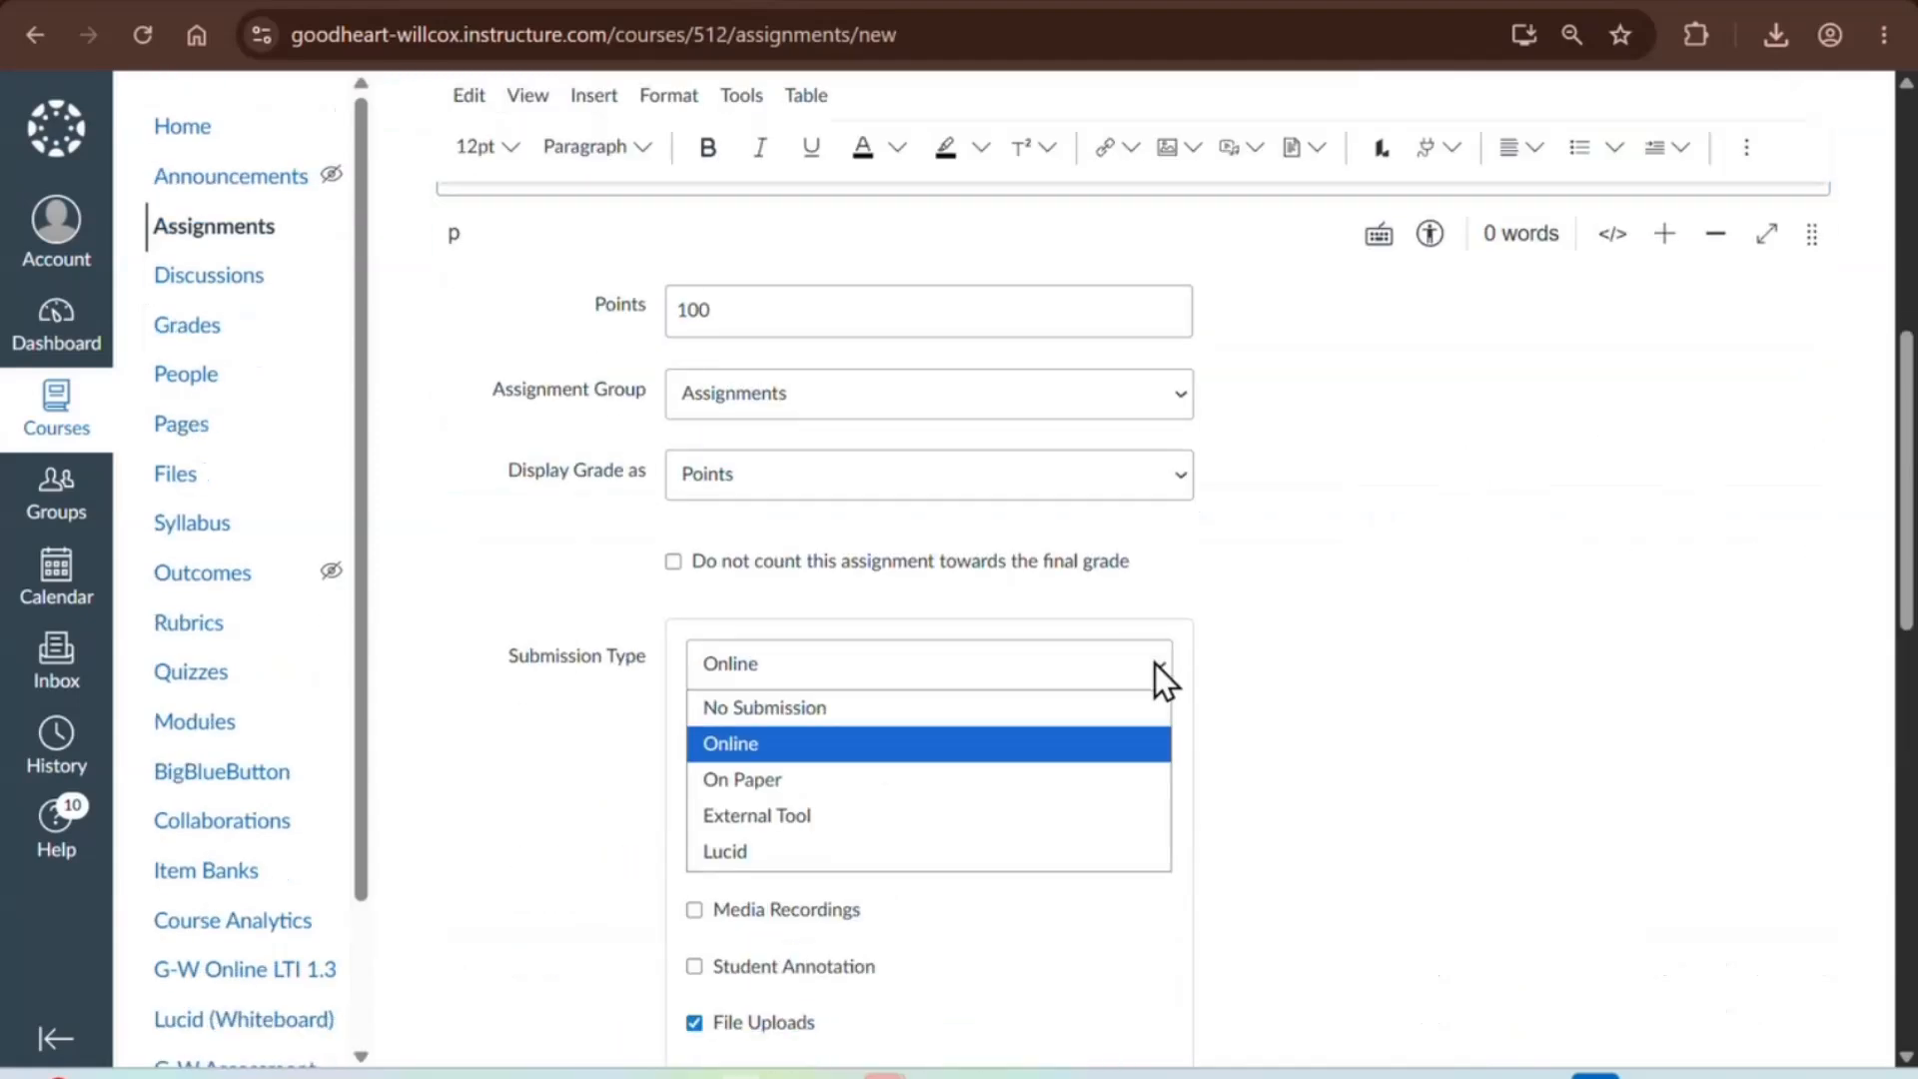
{"action": "left_click", "coordinate": [920, 811]}
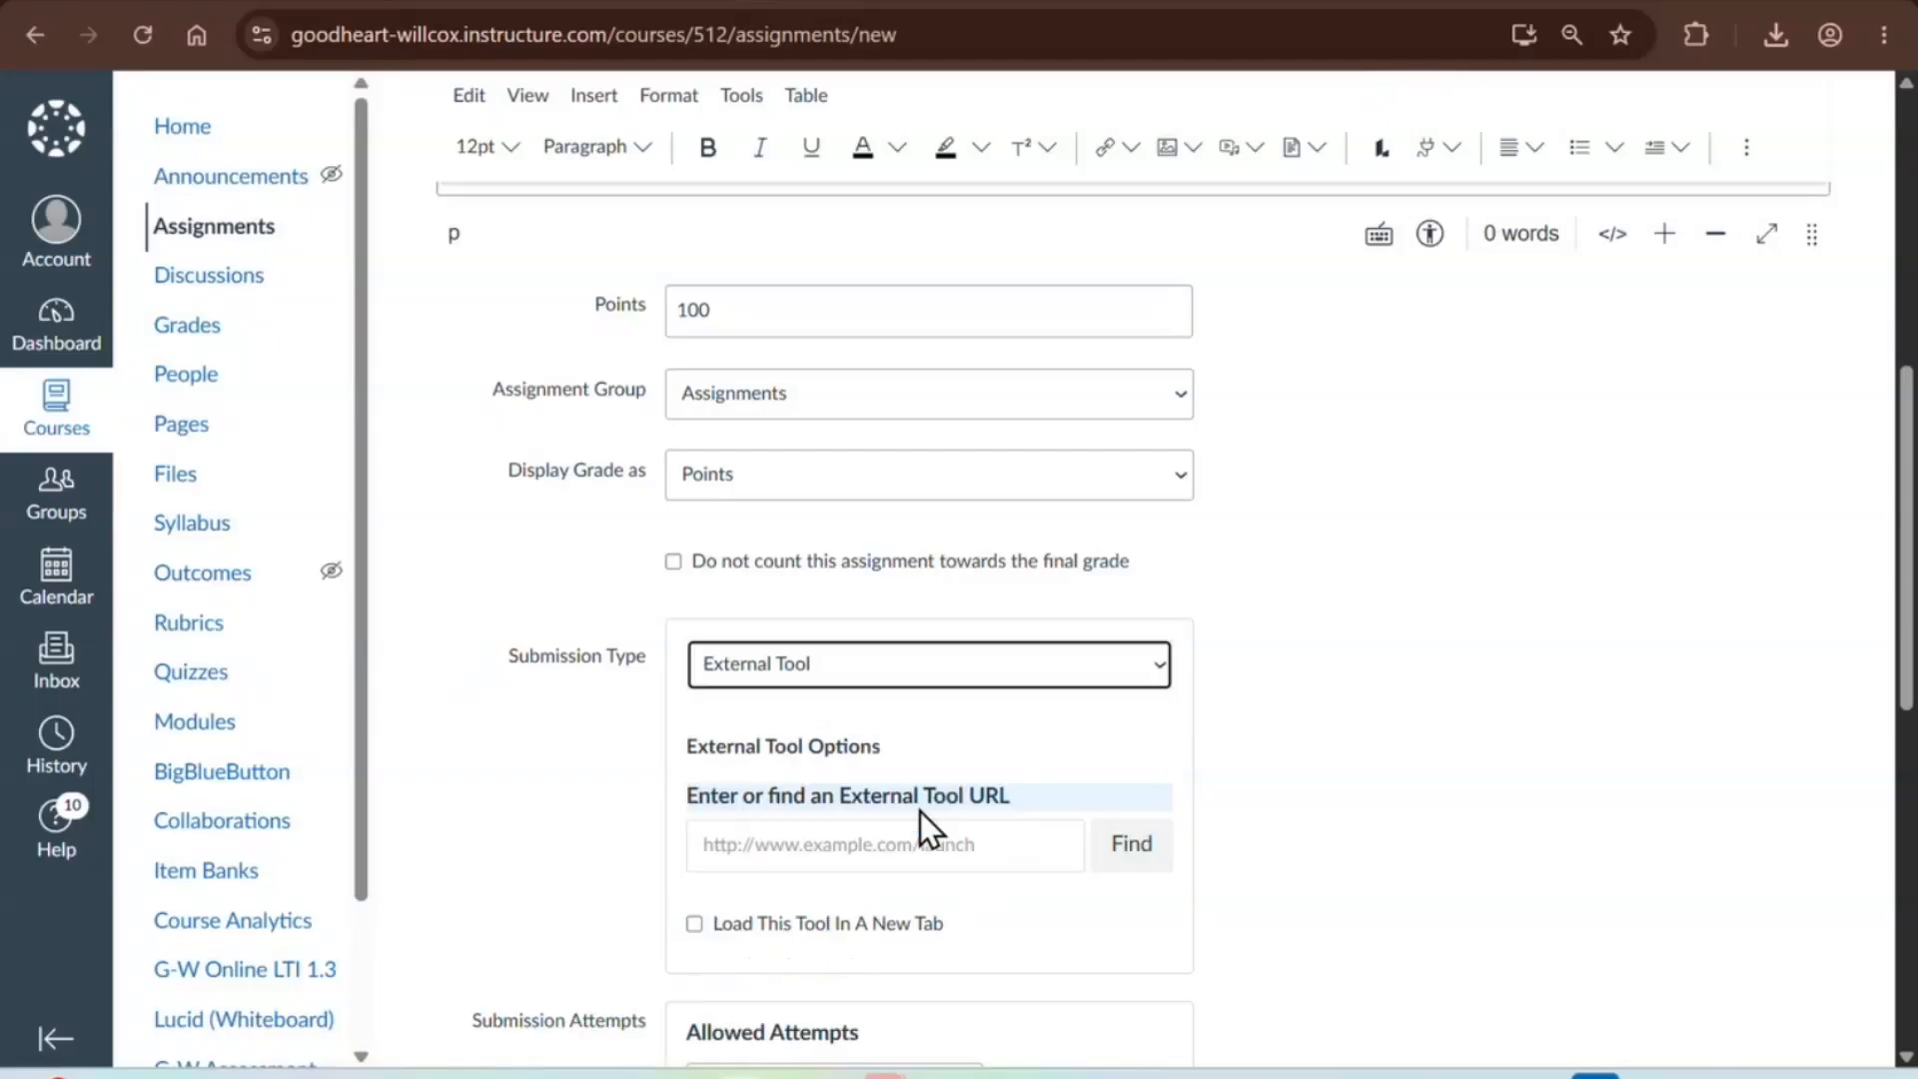
{"action": "scroll", "coordinate": [920, 812], "scroll_direction": "down", "scroll_amount": 1}
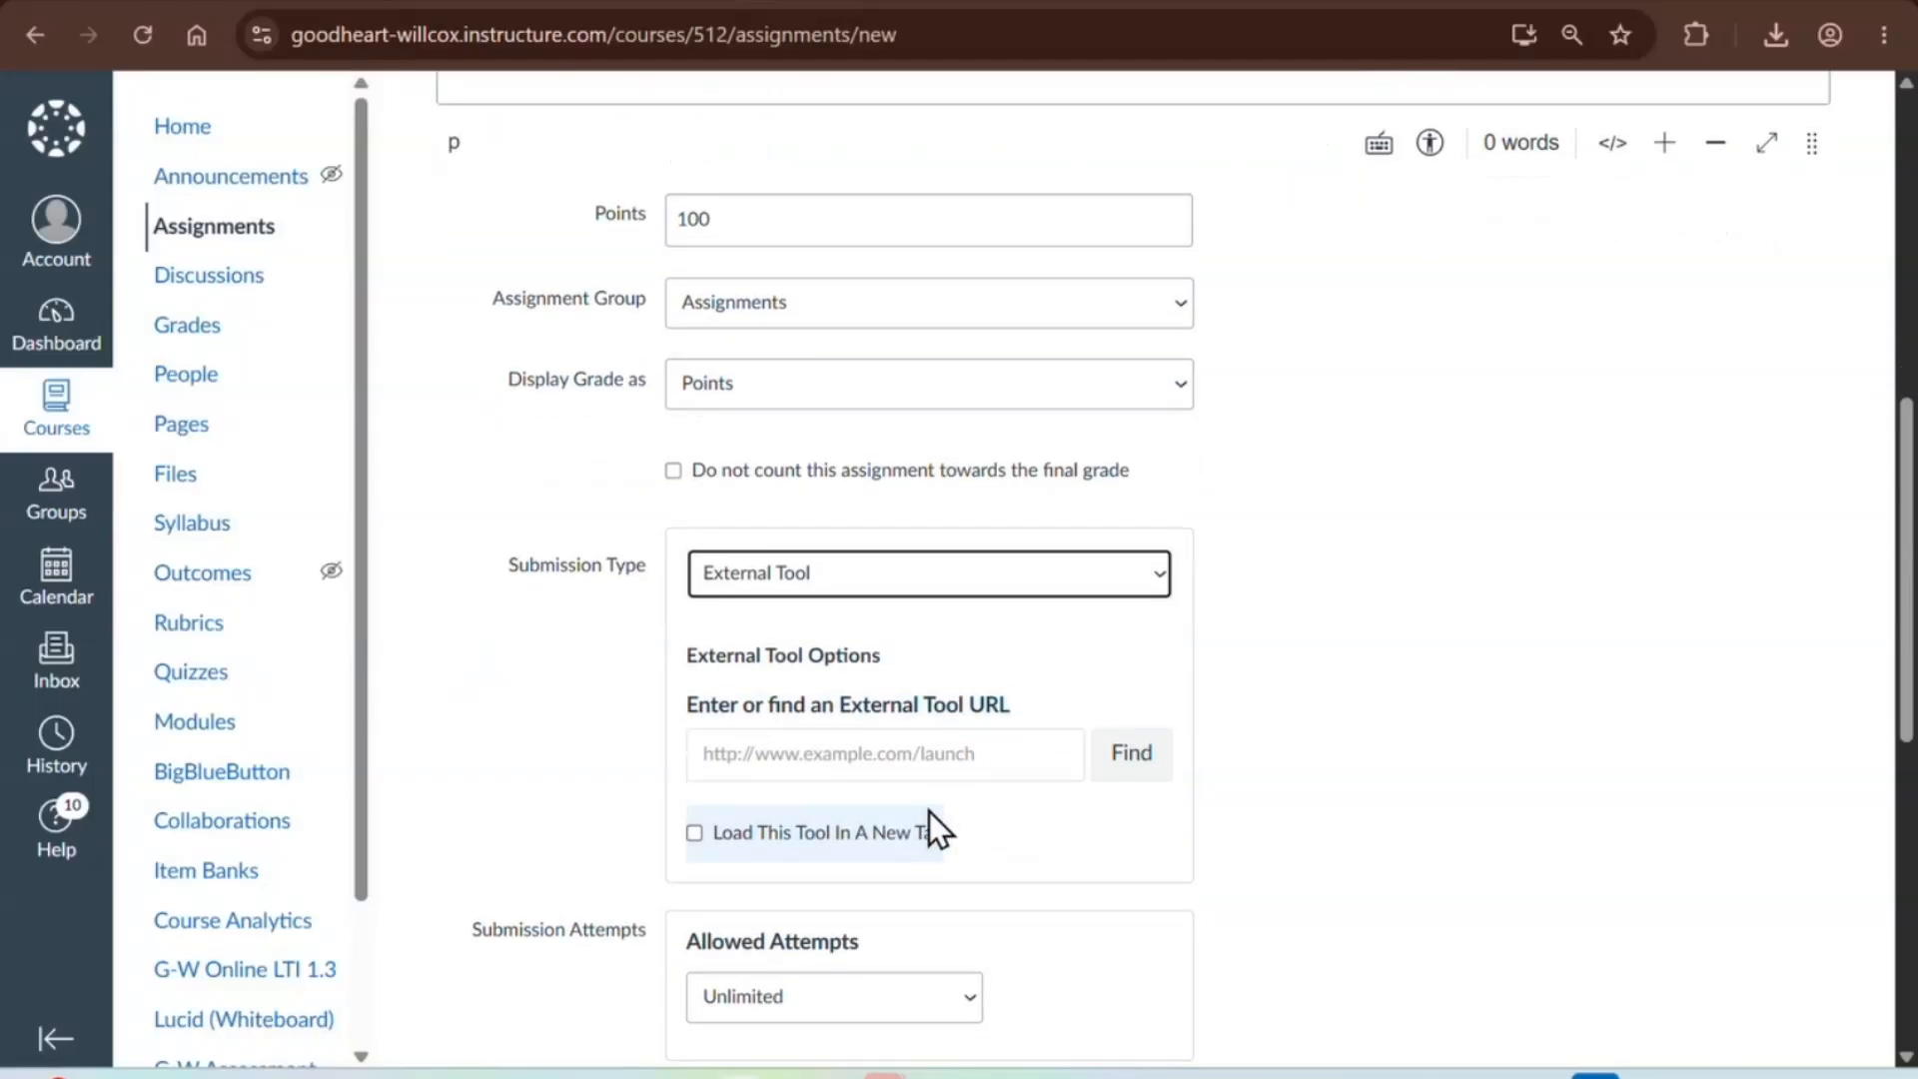
- Review the list of available external tools, cancel without selecting one, and look over the remaining assignment settings
{"action": "left_click", "coordinate": [1138, 765]}
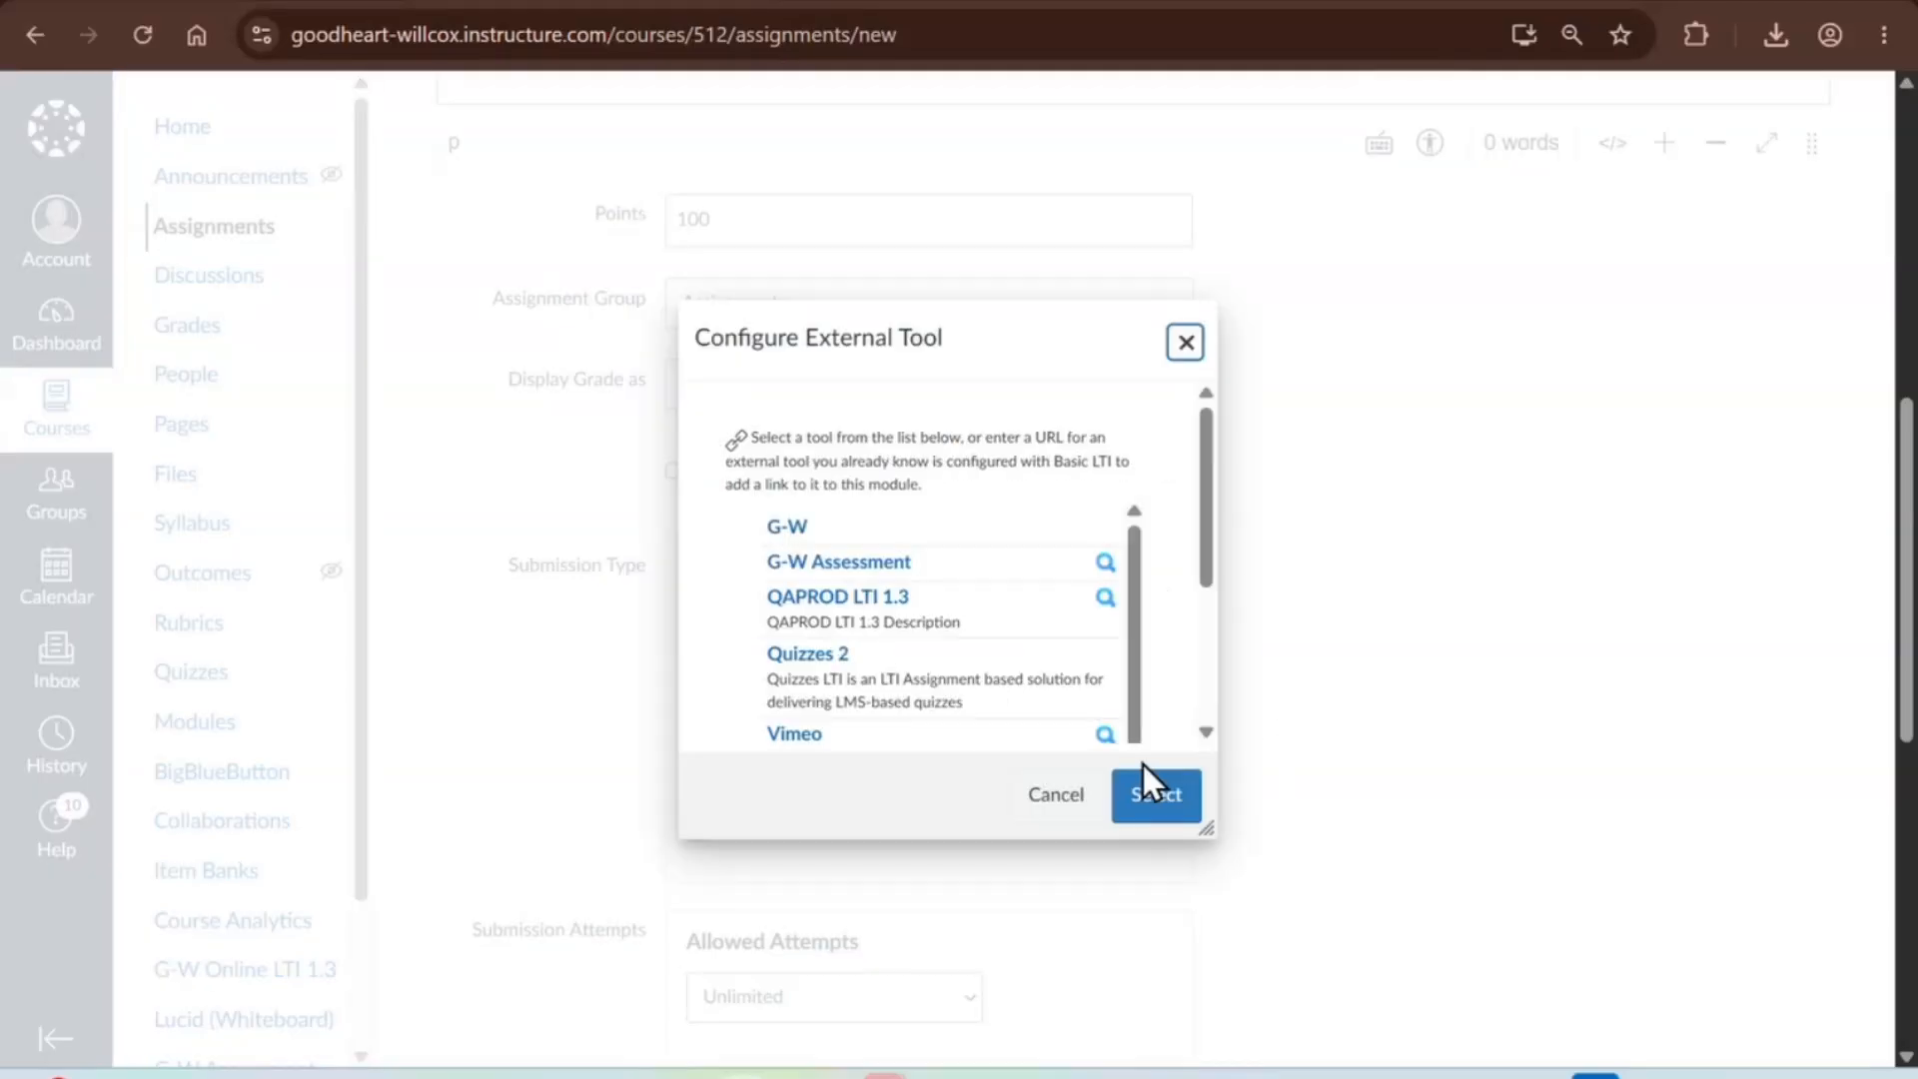
{"action": "left_click", "coordinate": [872, 684]}
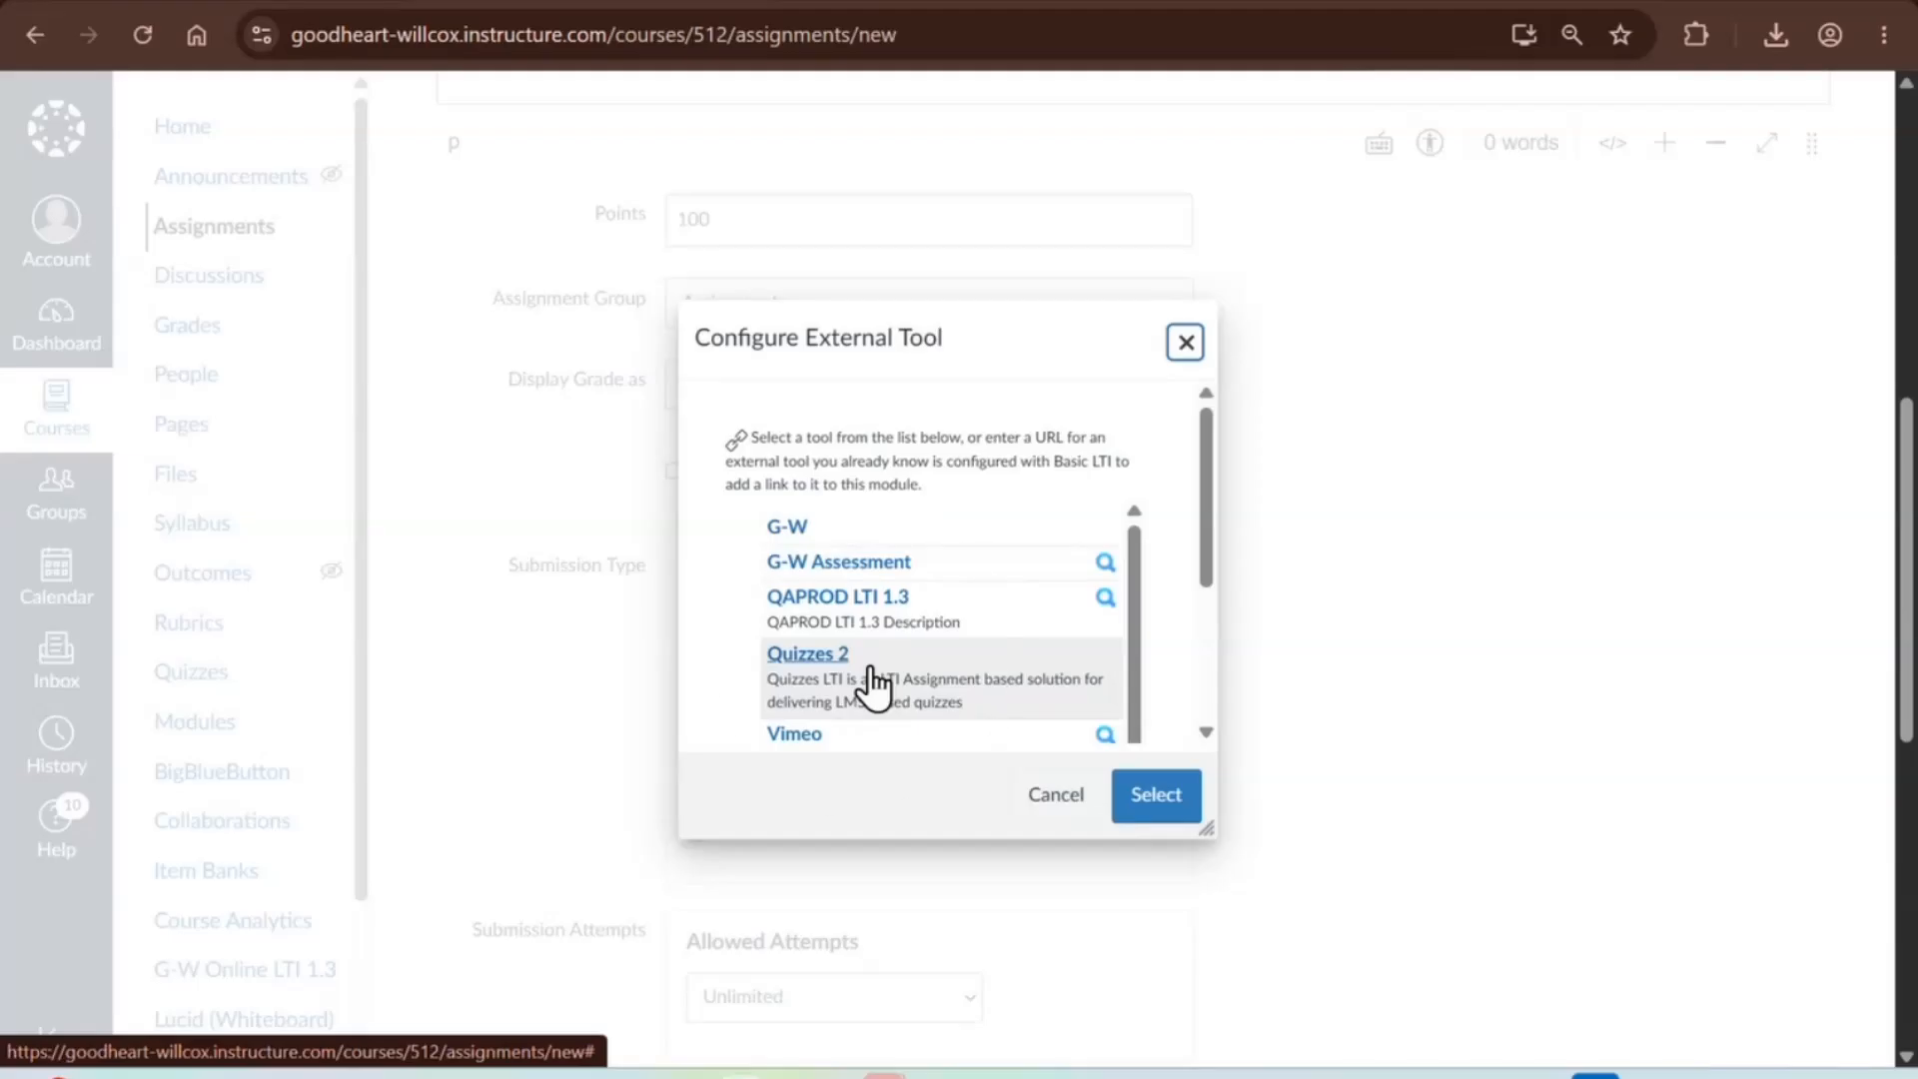
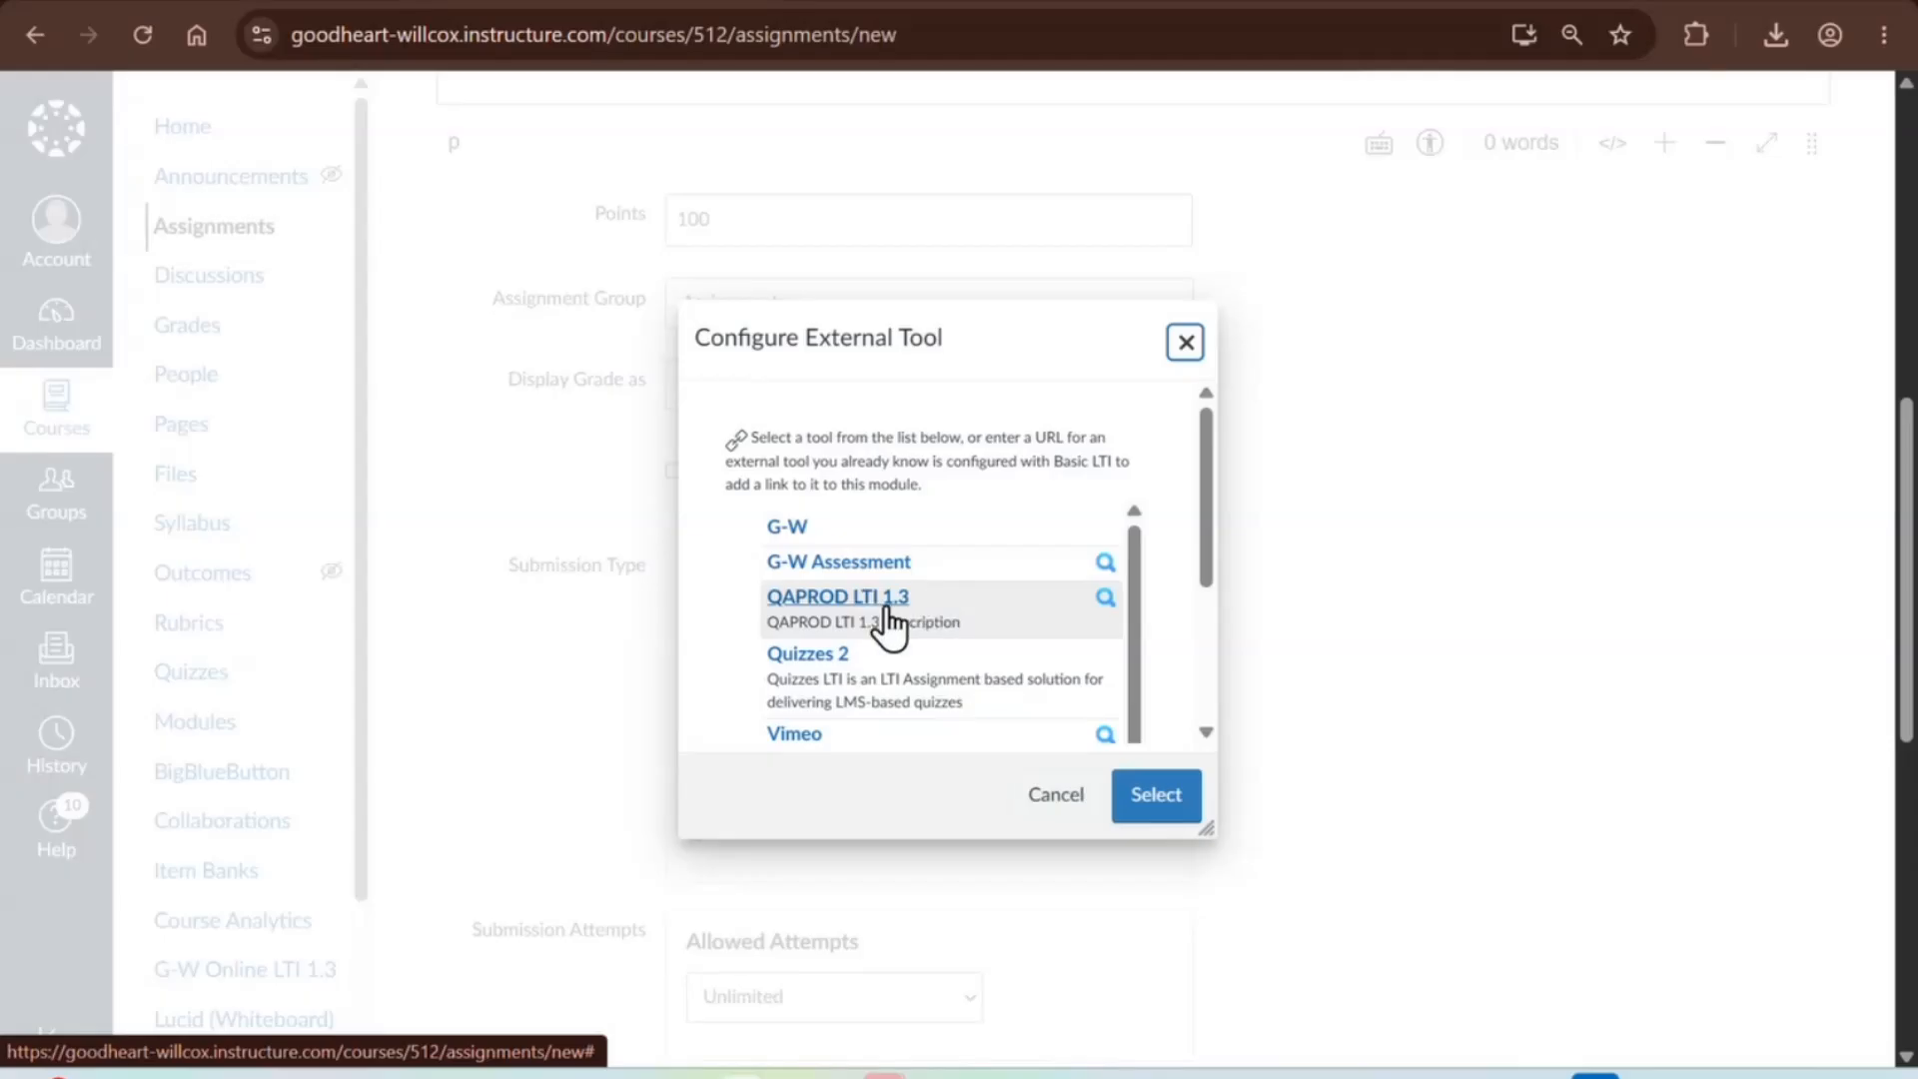
{"action": "left_click", "coordinate": [1048, 799]}
{"action": "scroll", "coordinate": [1047, 809], "scroll_direction": "down", "scroll_amount": 1}
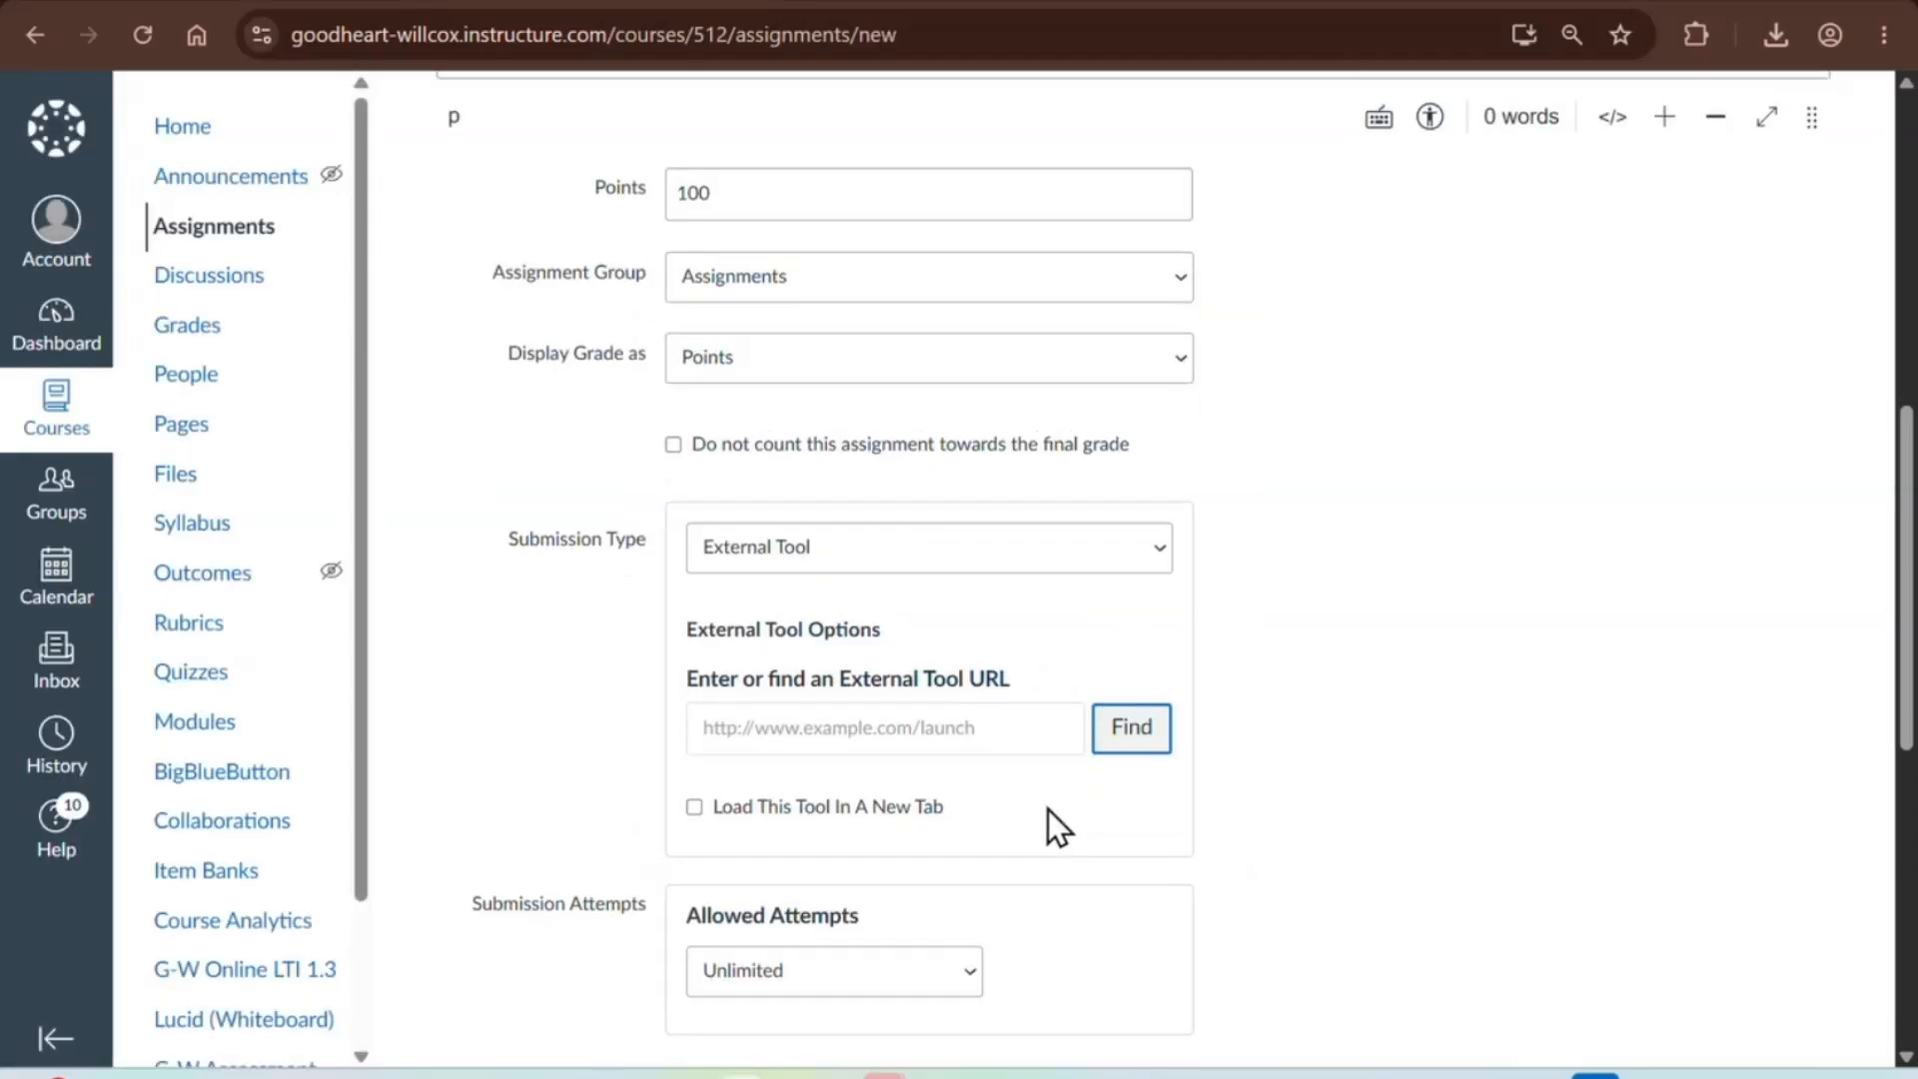
{"action": "left_click", "coordinate": [761, 678]}
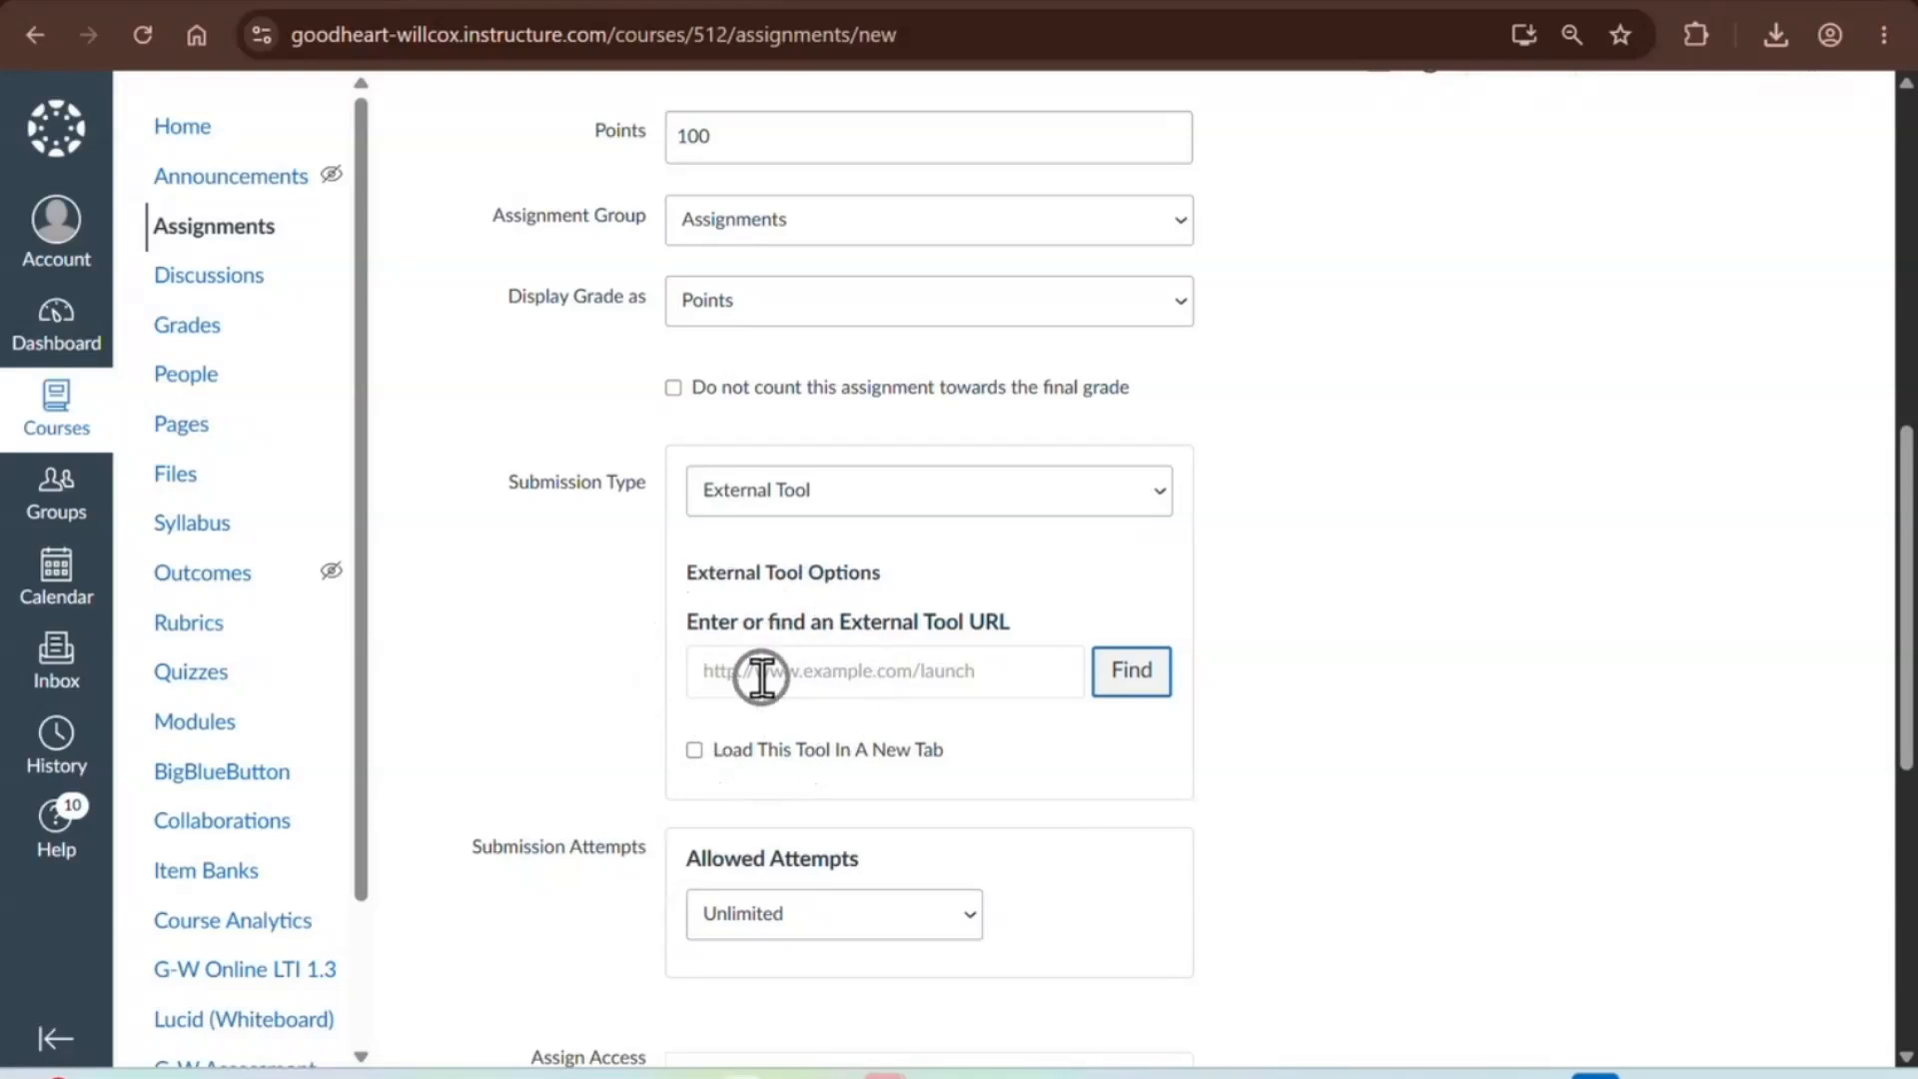
{"action": "scroll", "coordinate": [762, 679], "scroll_direction": "down", "scroll_amount": 9}
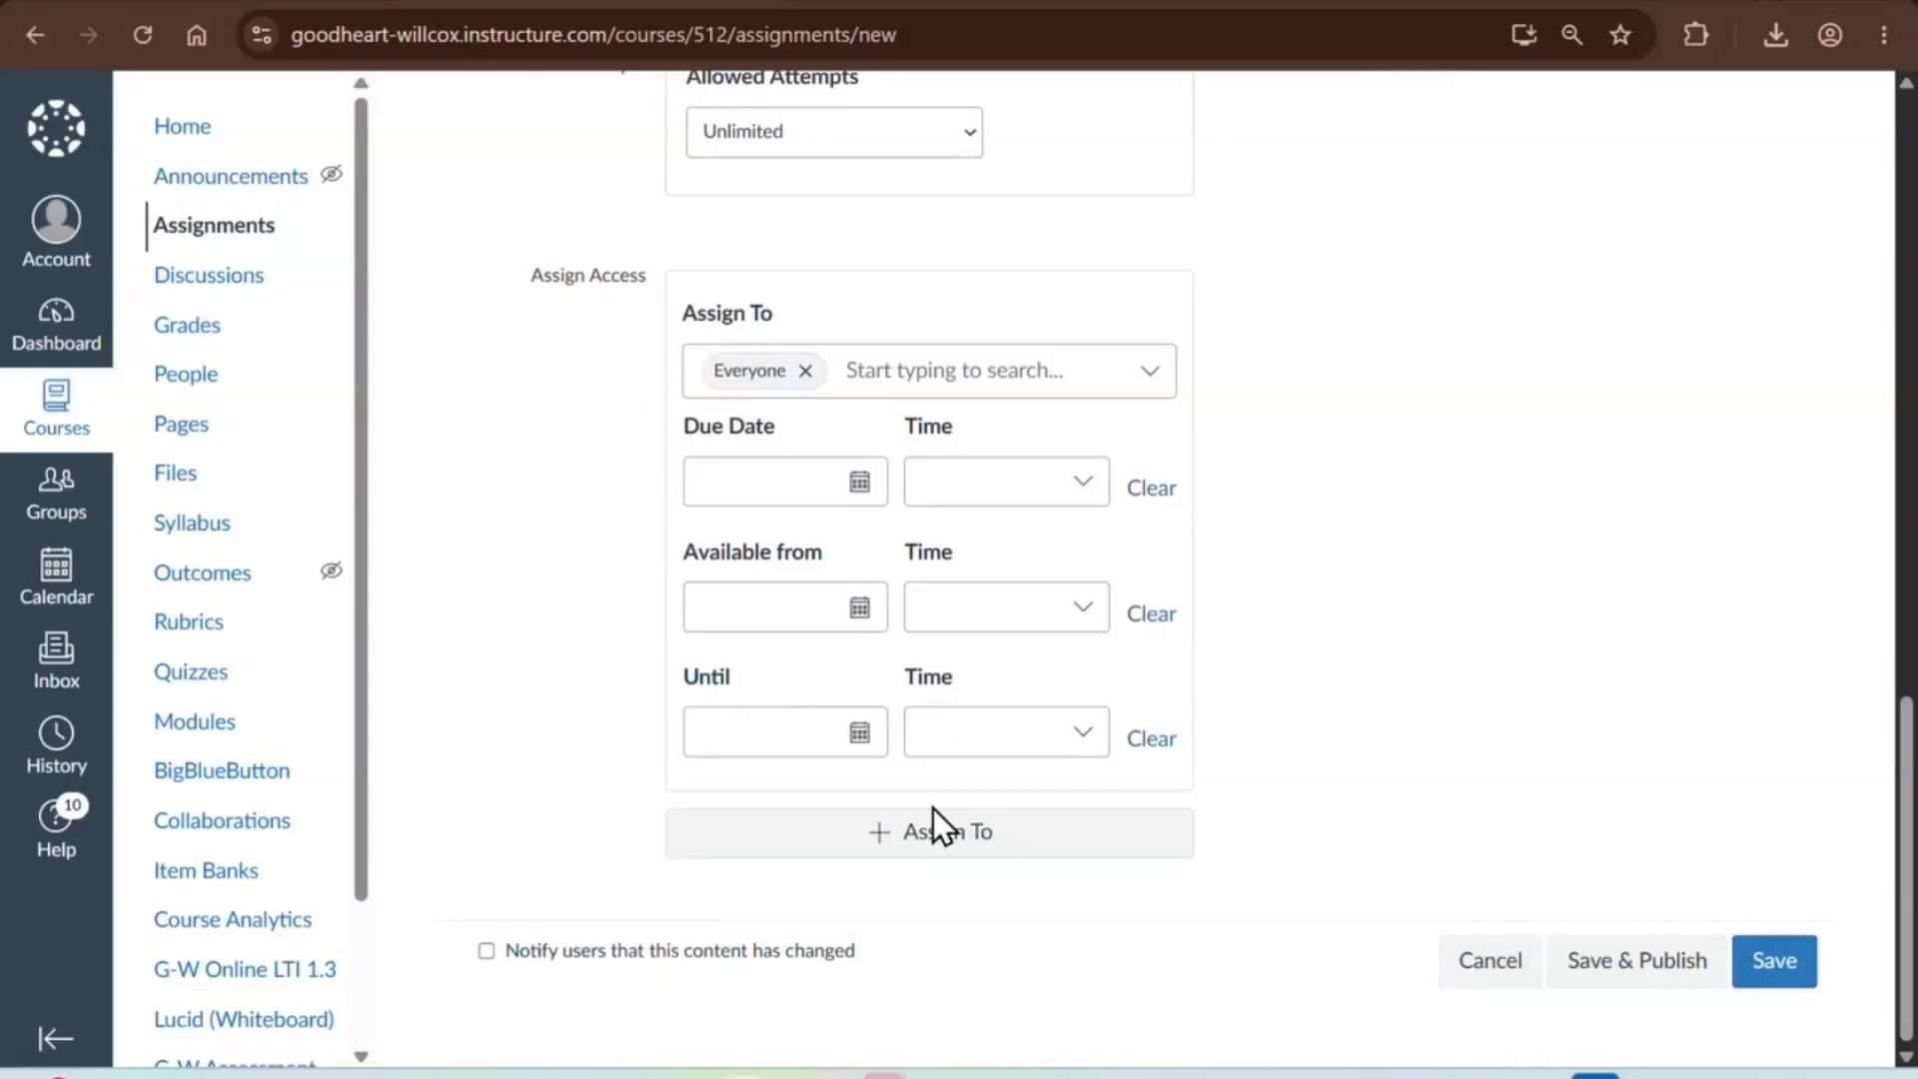
- Leave the unsaved assignment and add the existing "Lesson 1.1 Making an impact" assignment to the Lesson 1.1 module without indentation
{"action": "left_click", "coordinate": [186, 690]}
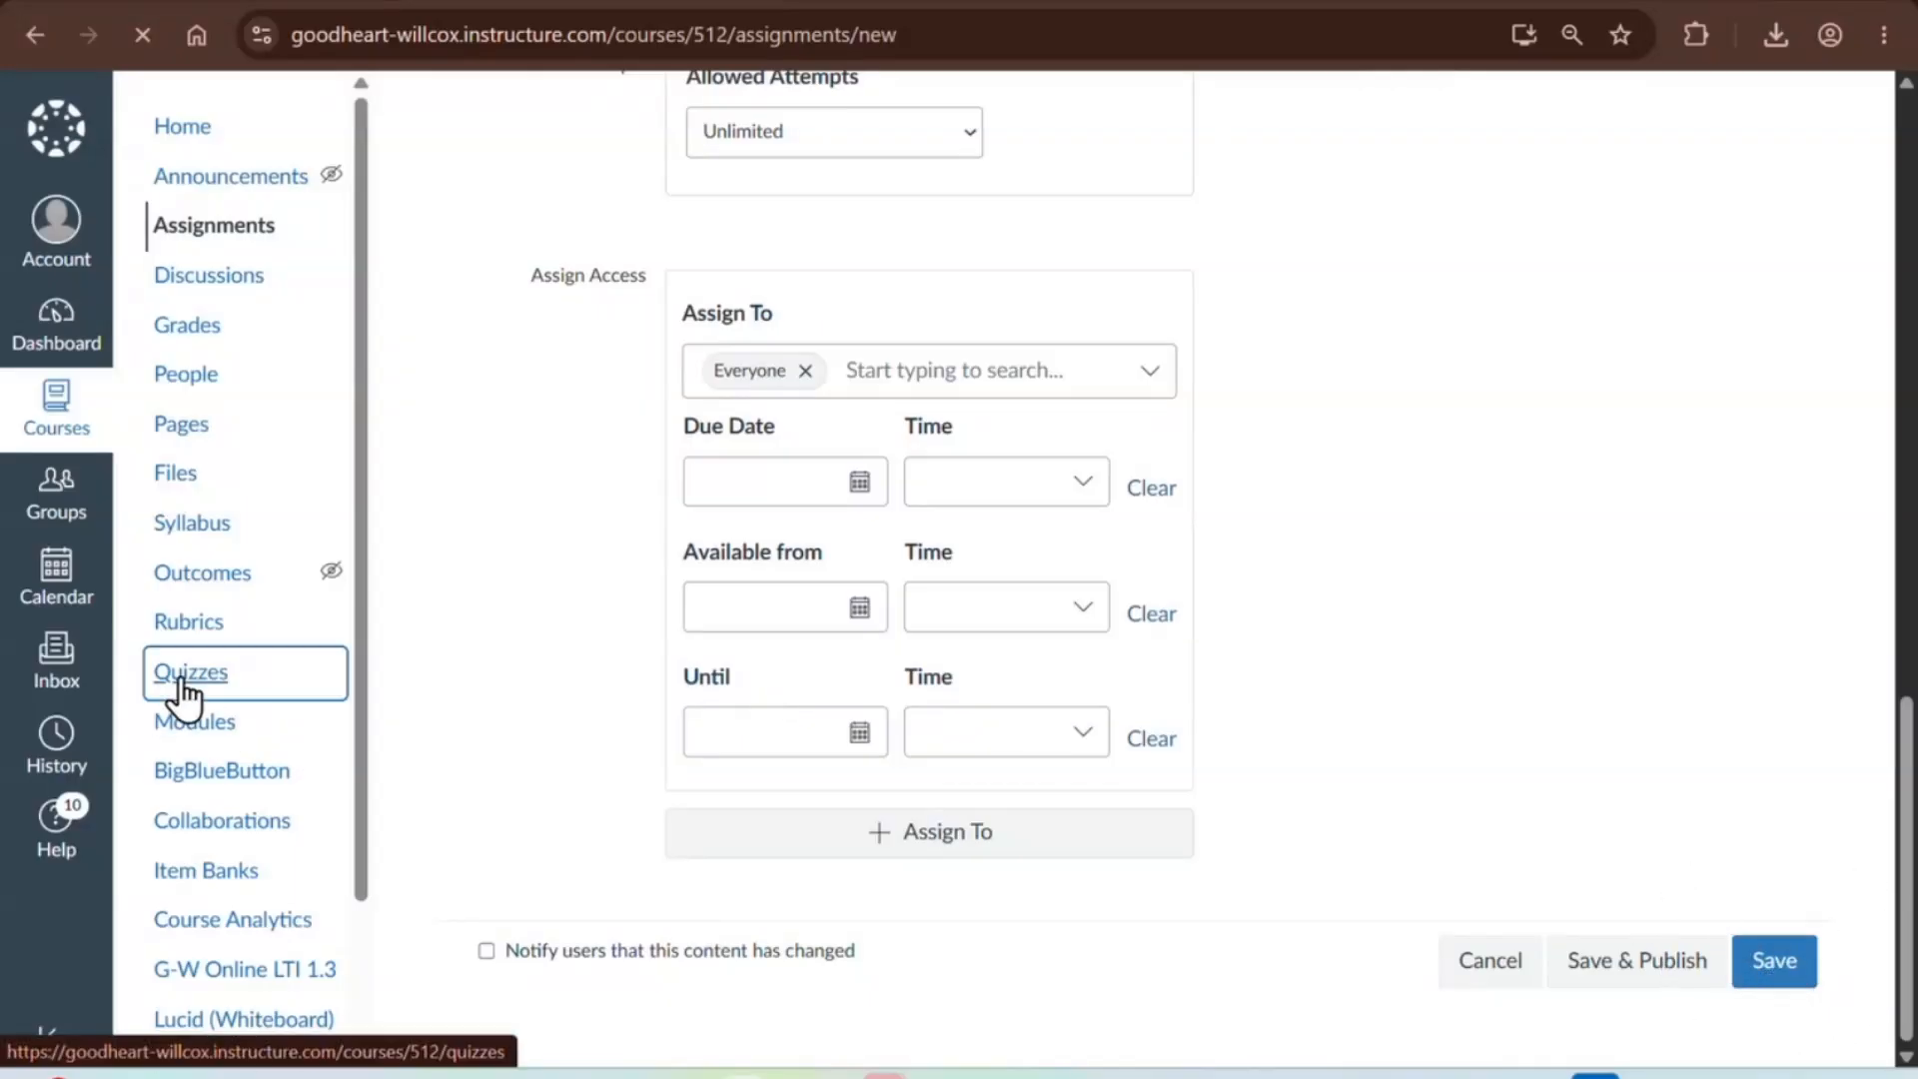
{"action": "left_click", "coordinate": [186, 731]}
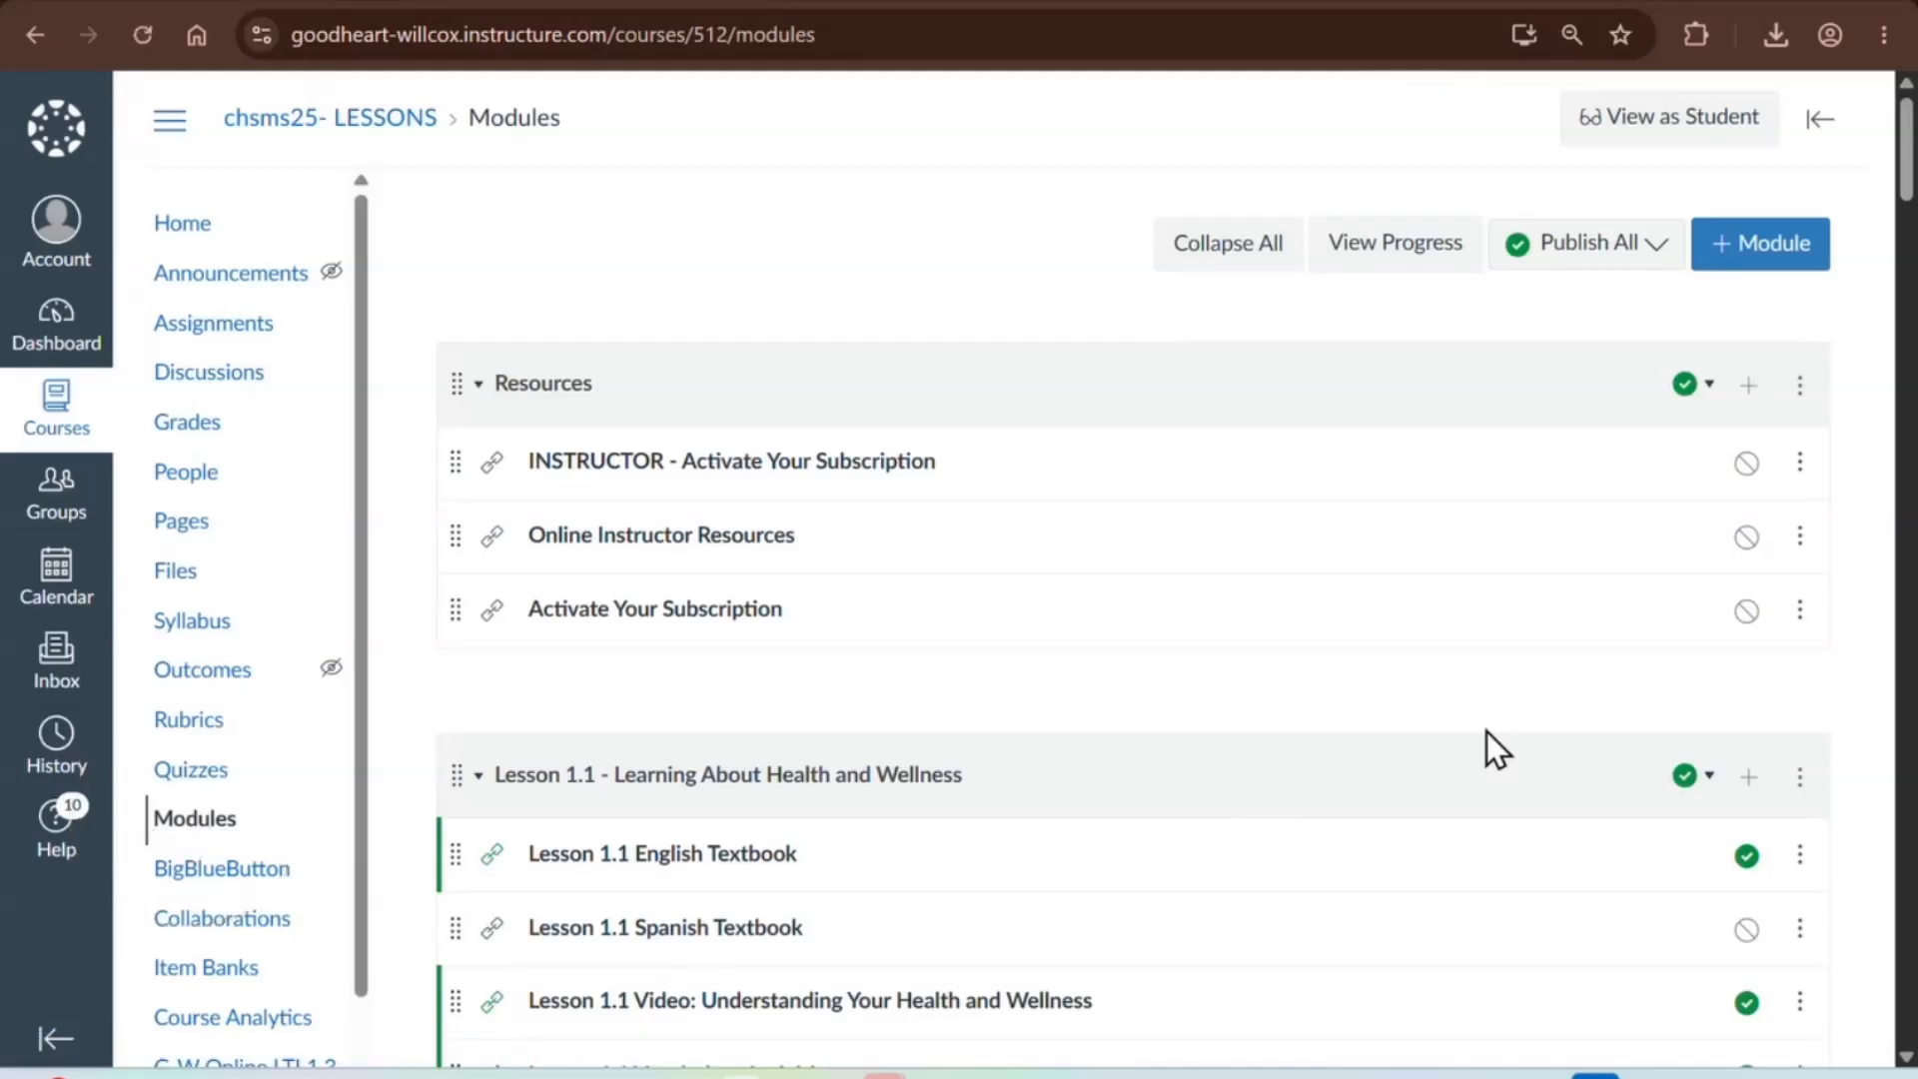
{"action": "scroll", "coordinate": [1491, 739], "scroll_direction": "down", "scroll_amount": 3}
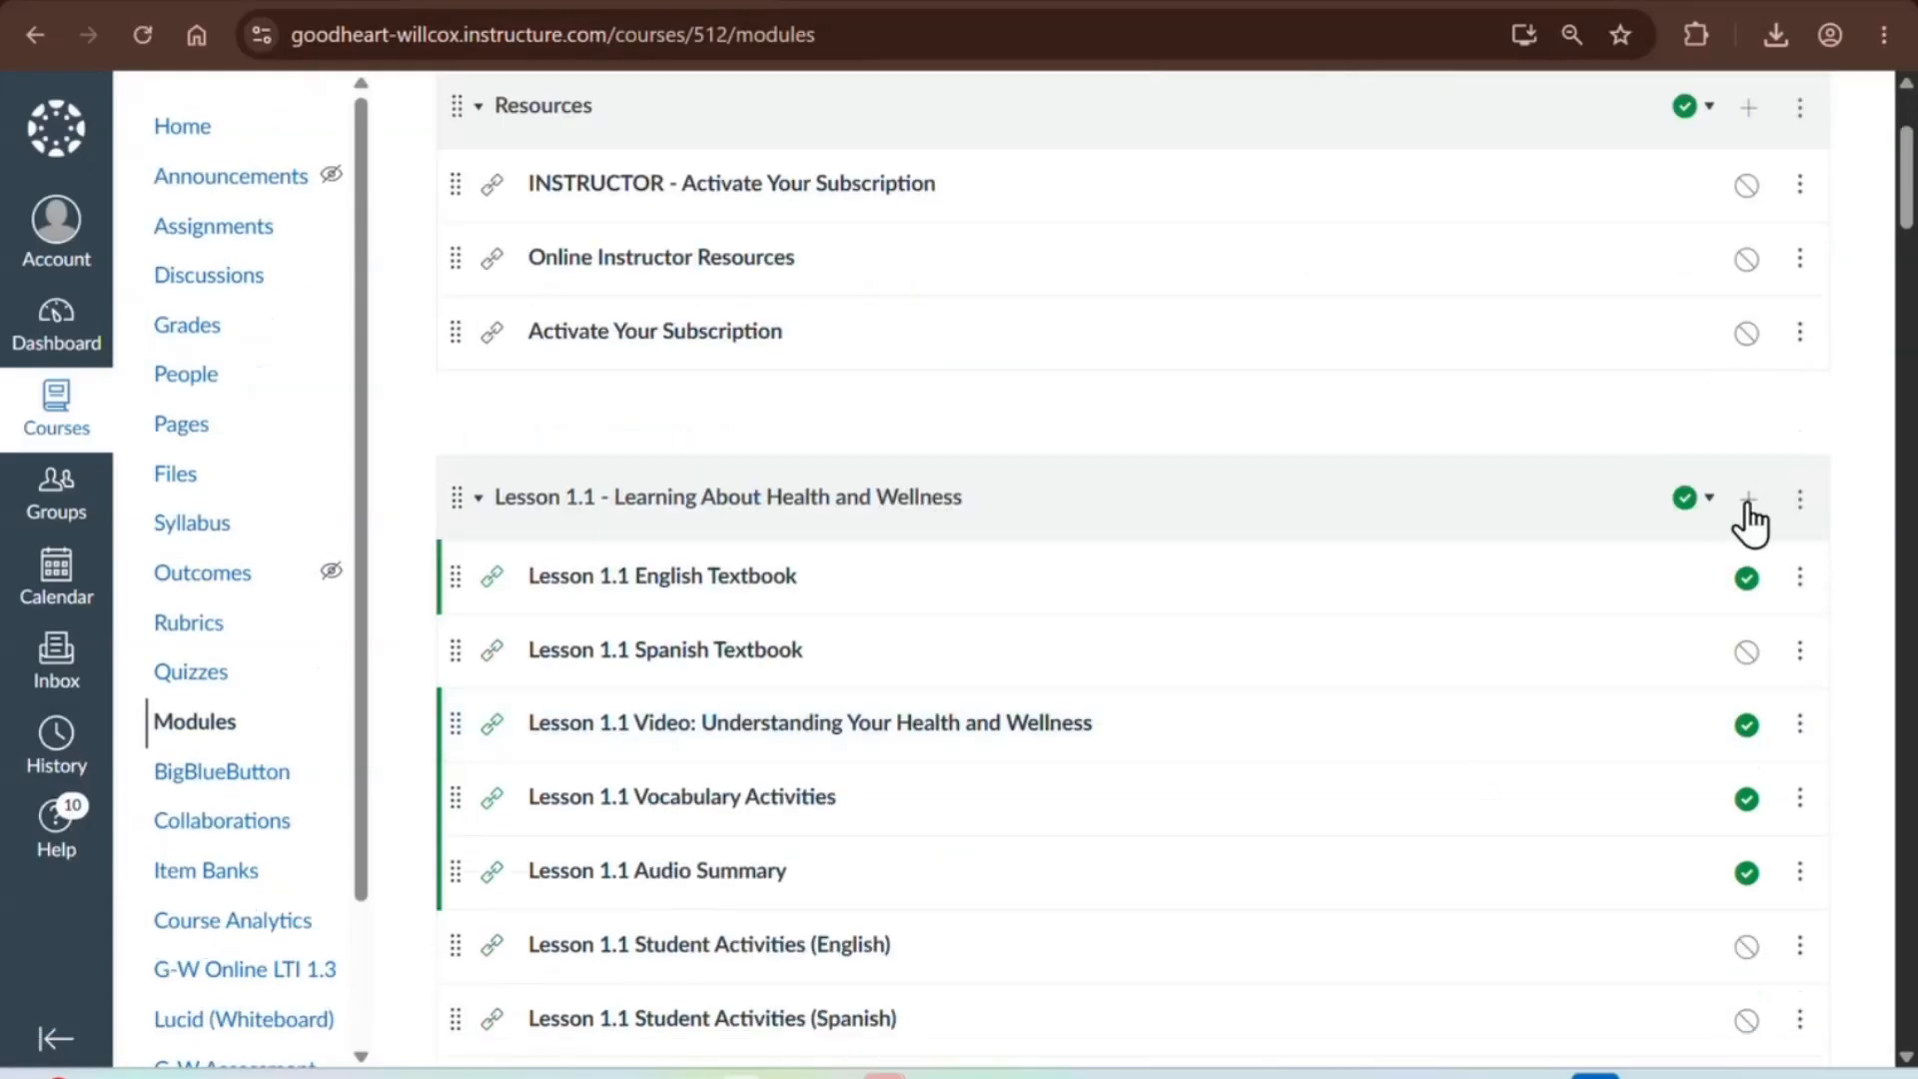
{"action": "left_click", "coordinate": [1748, 500]}
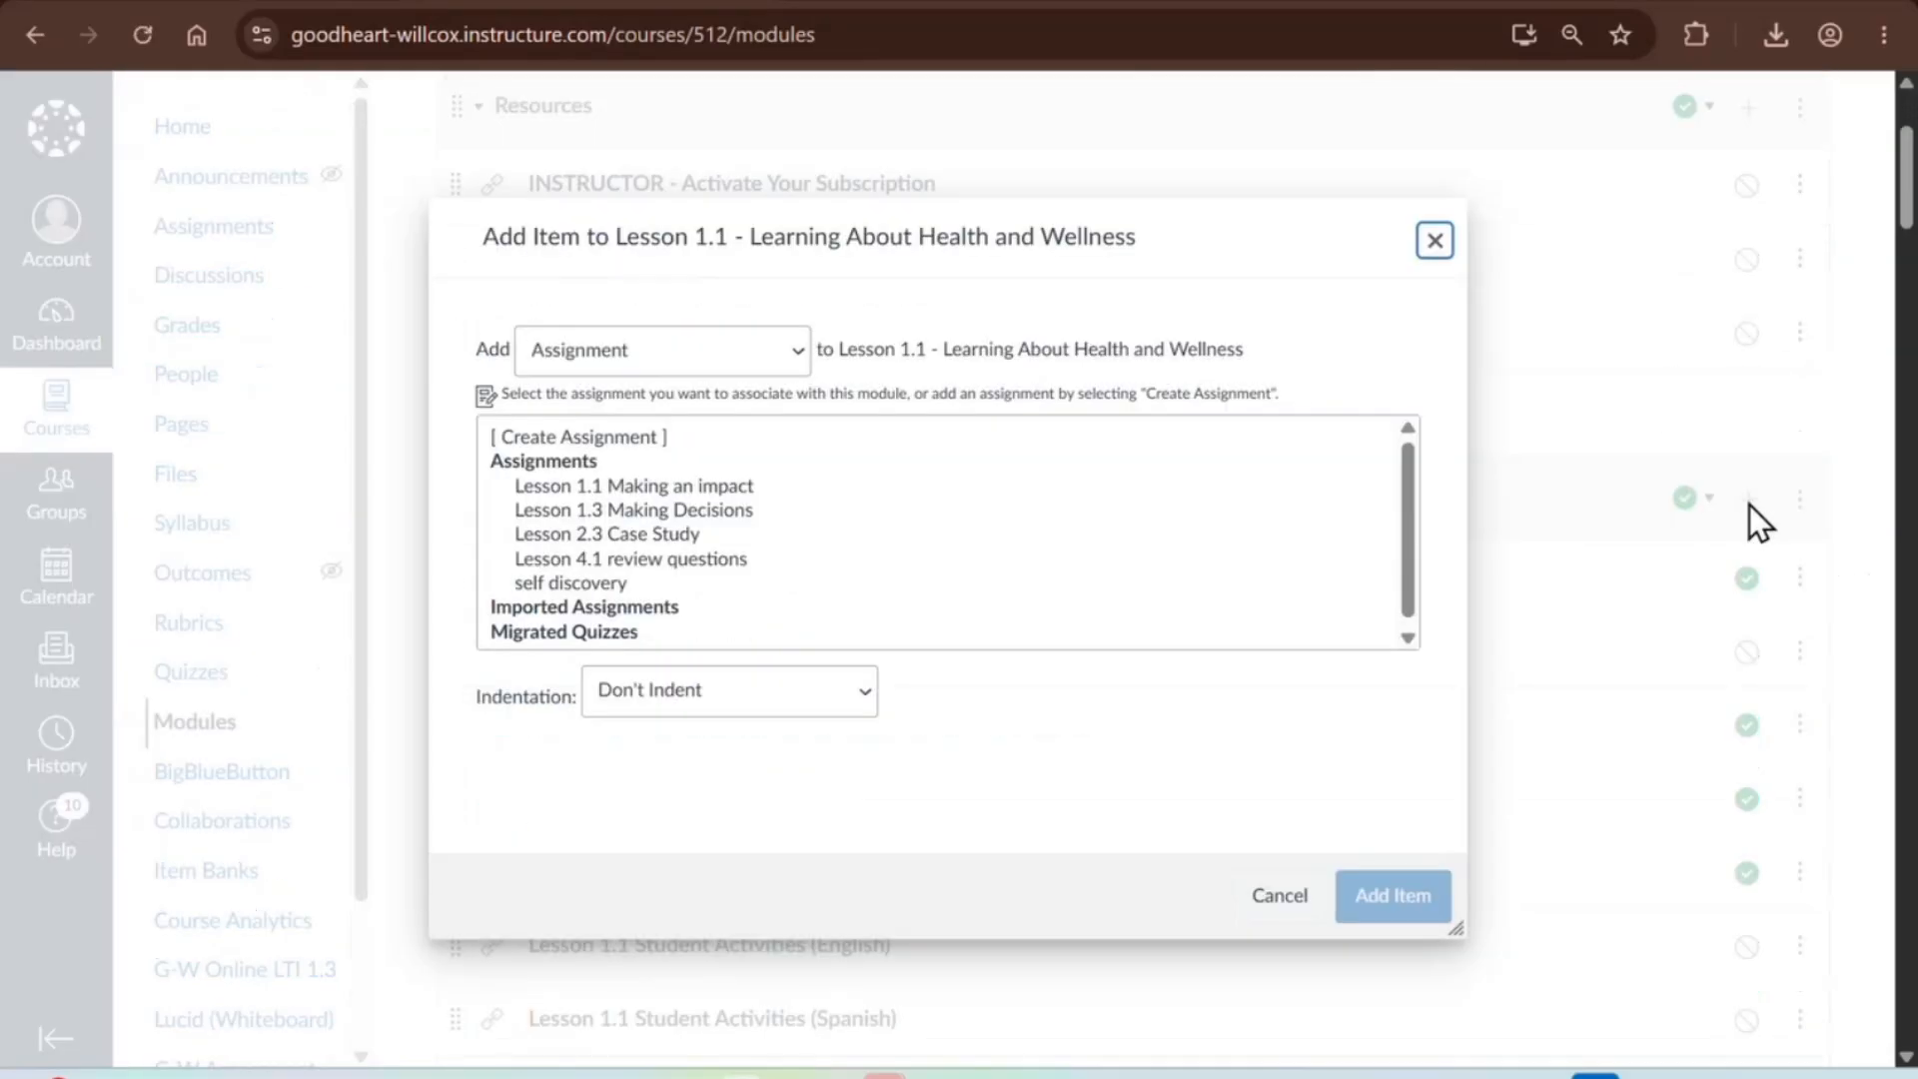
{"action": "left_click", "coordinate": [624, 487]}
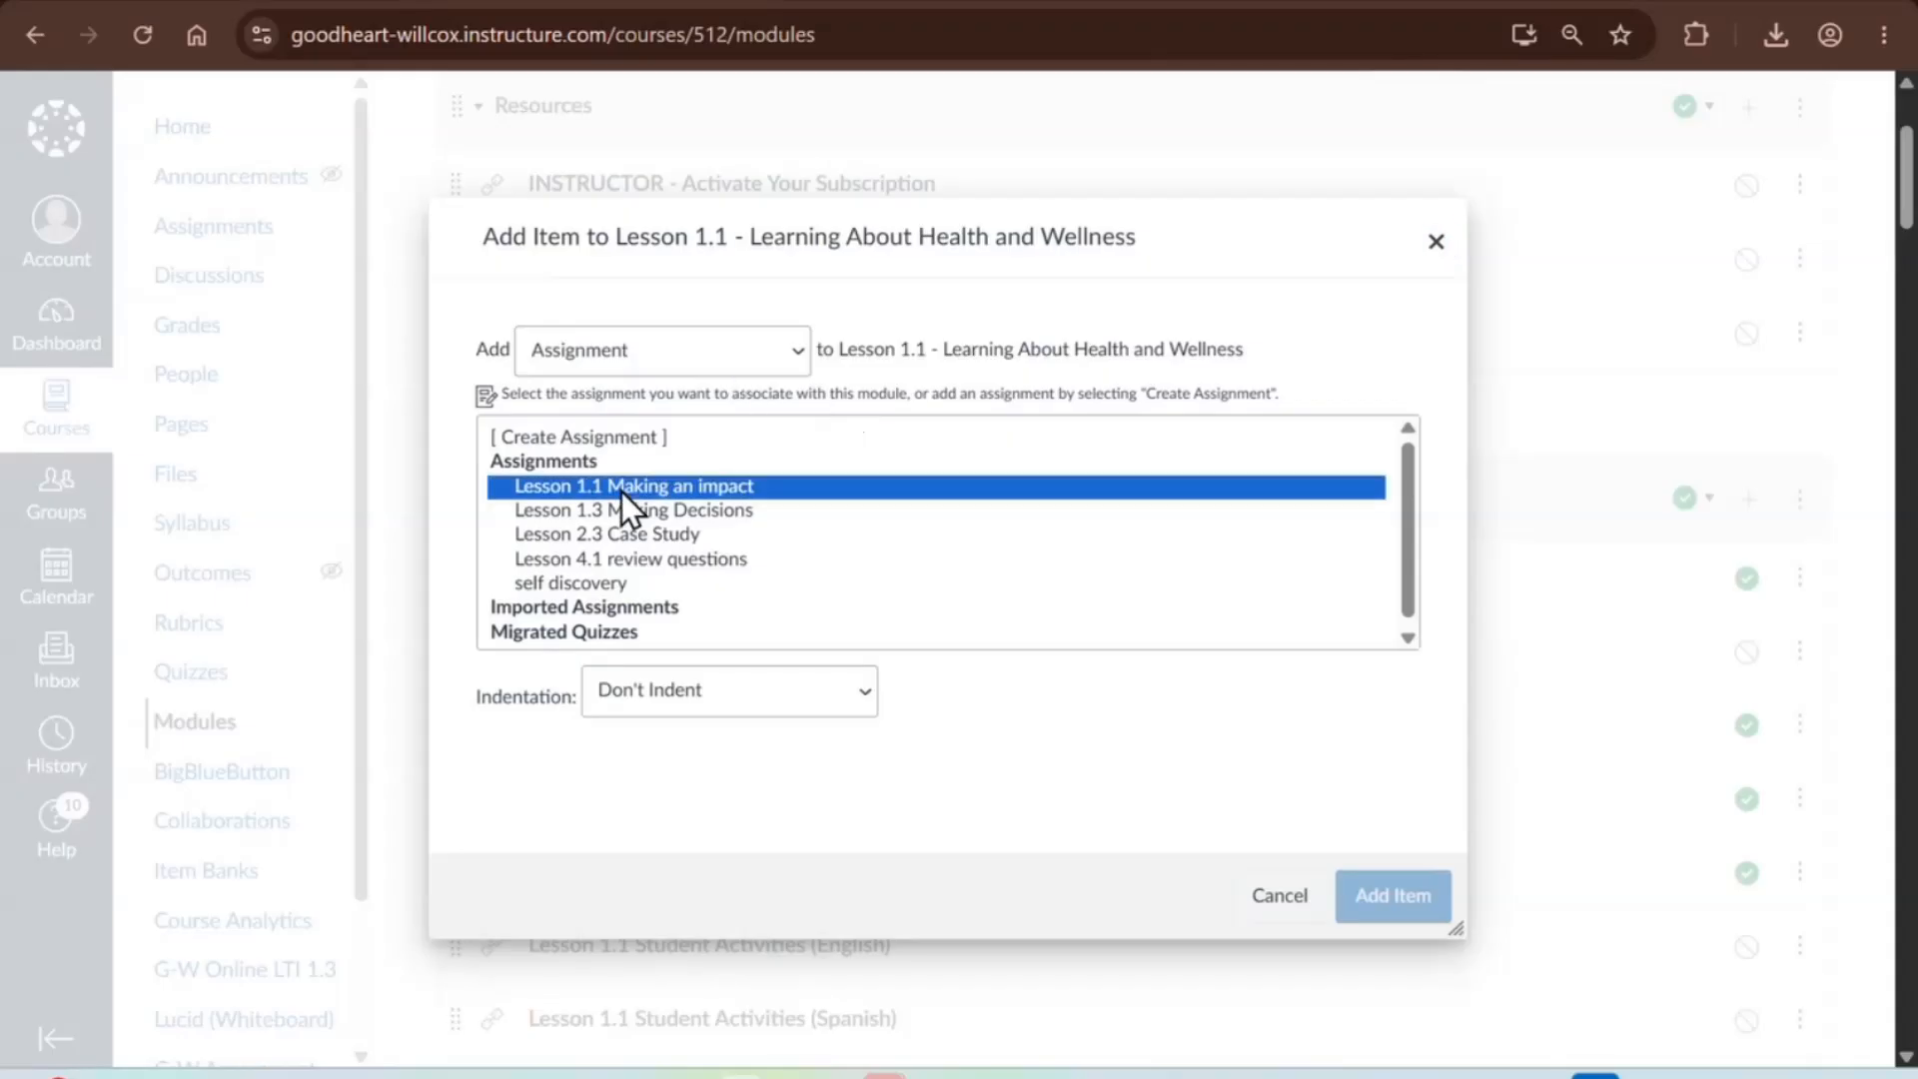
{"action": "left_click", "coordinate": [1382, 902]}
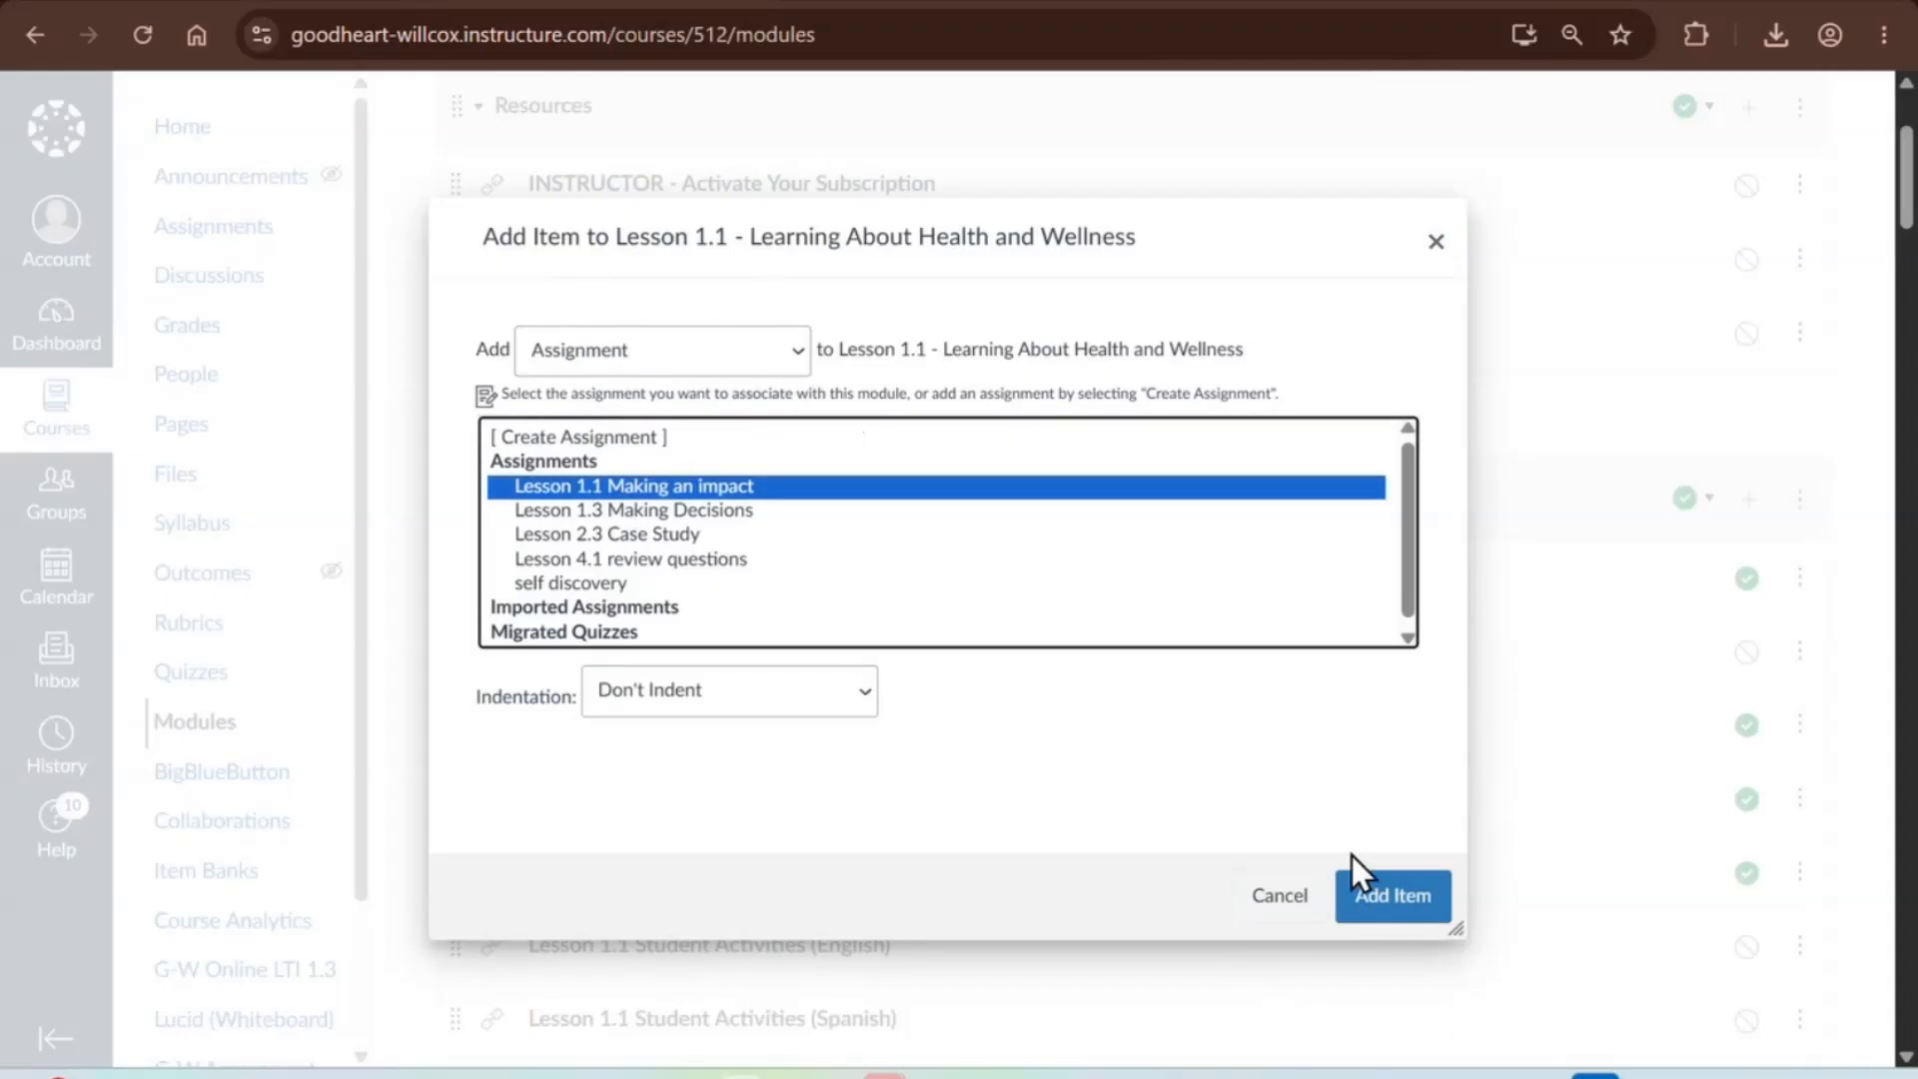
{"action": "left_click", "coordinate": [1364, 892]}
{"action": "scroll", "coordinate": [1375, 899], "scroll_direction": "down", "scroll_amount": 5}
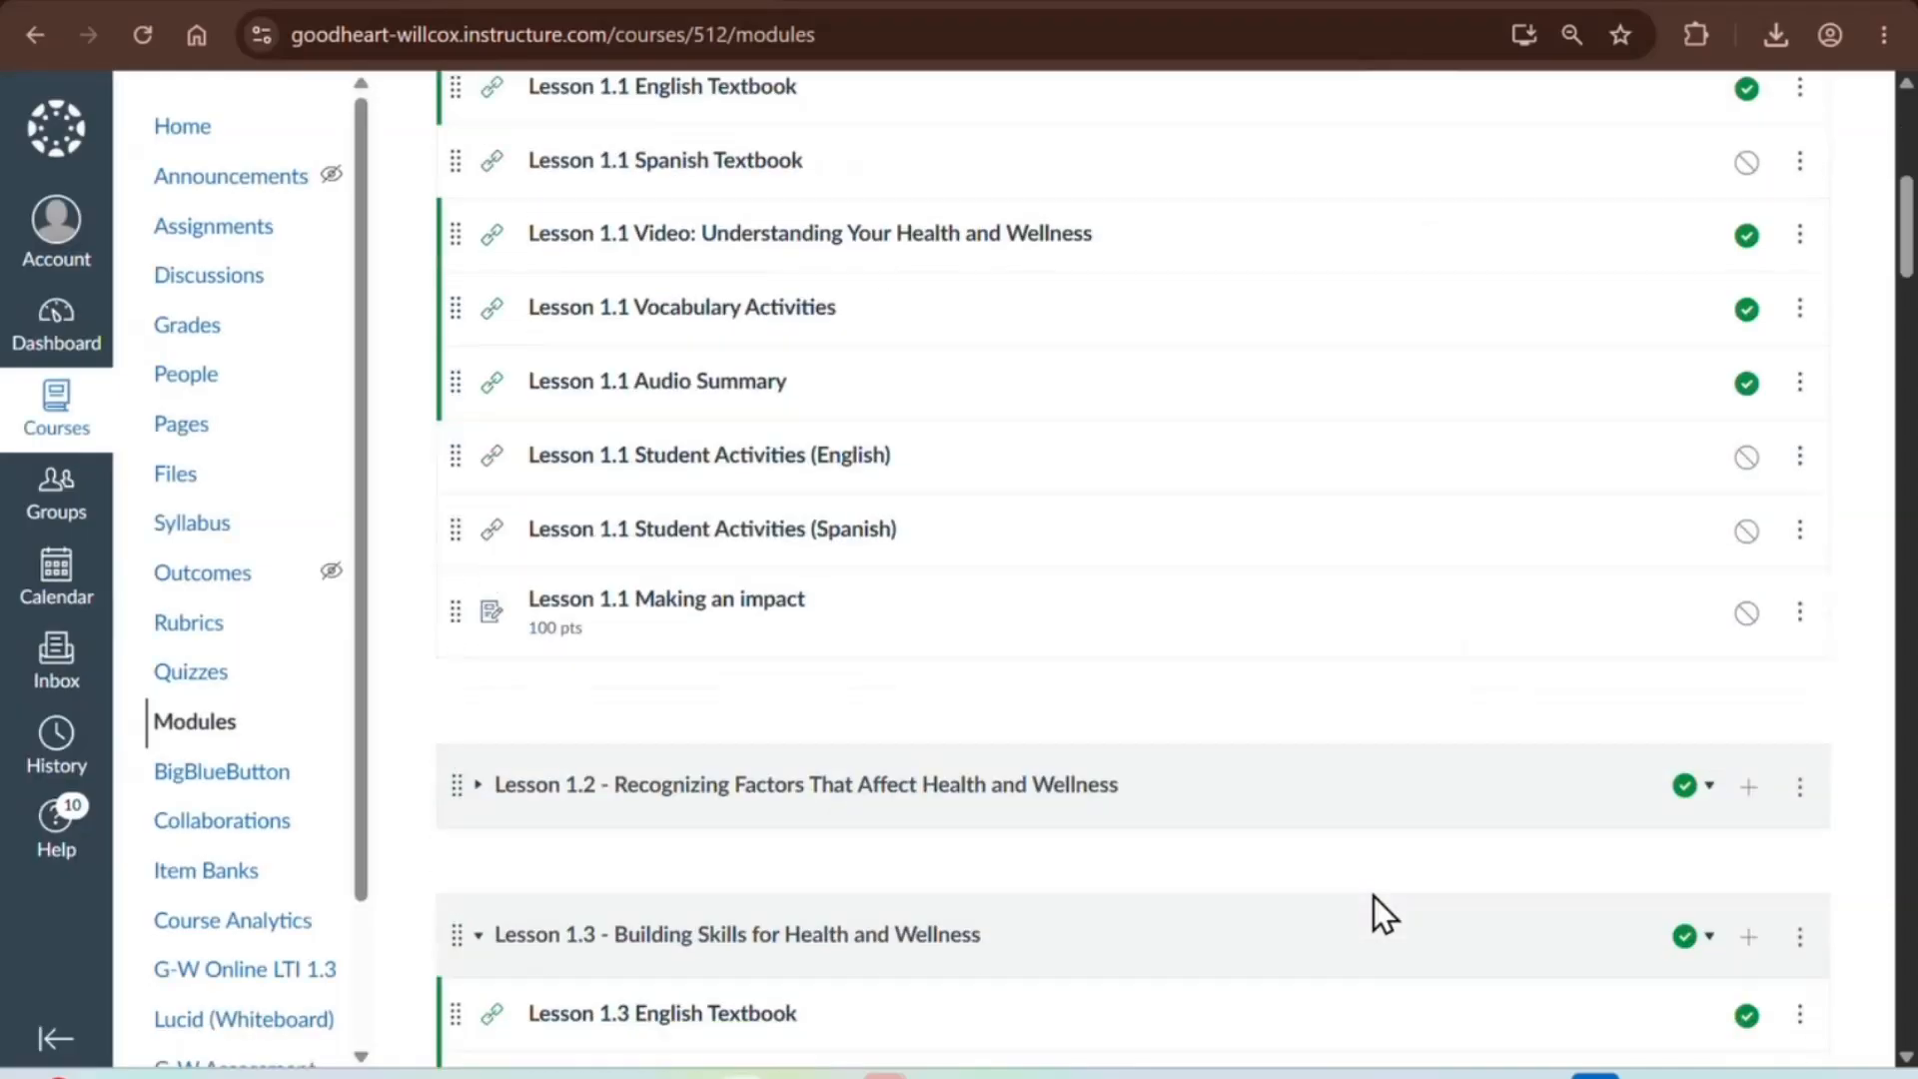
- Examine the added assignment's entry and compare it with the "Lesson 1.3 Making Decisions" assignment in the Lesson 1.3 module
{"action": "key", "text": "ctrl"}
{"action": "key", "text": "ctrl"}
{"action": "key", "text": "ctrl"}
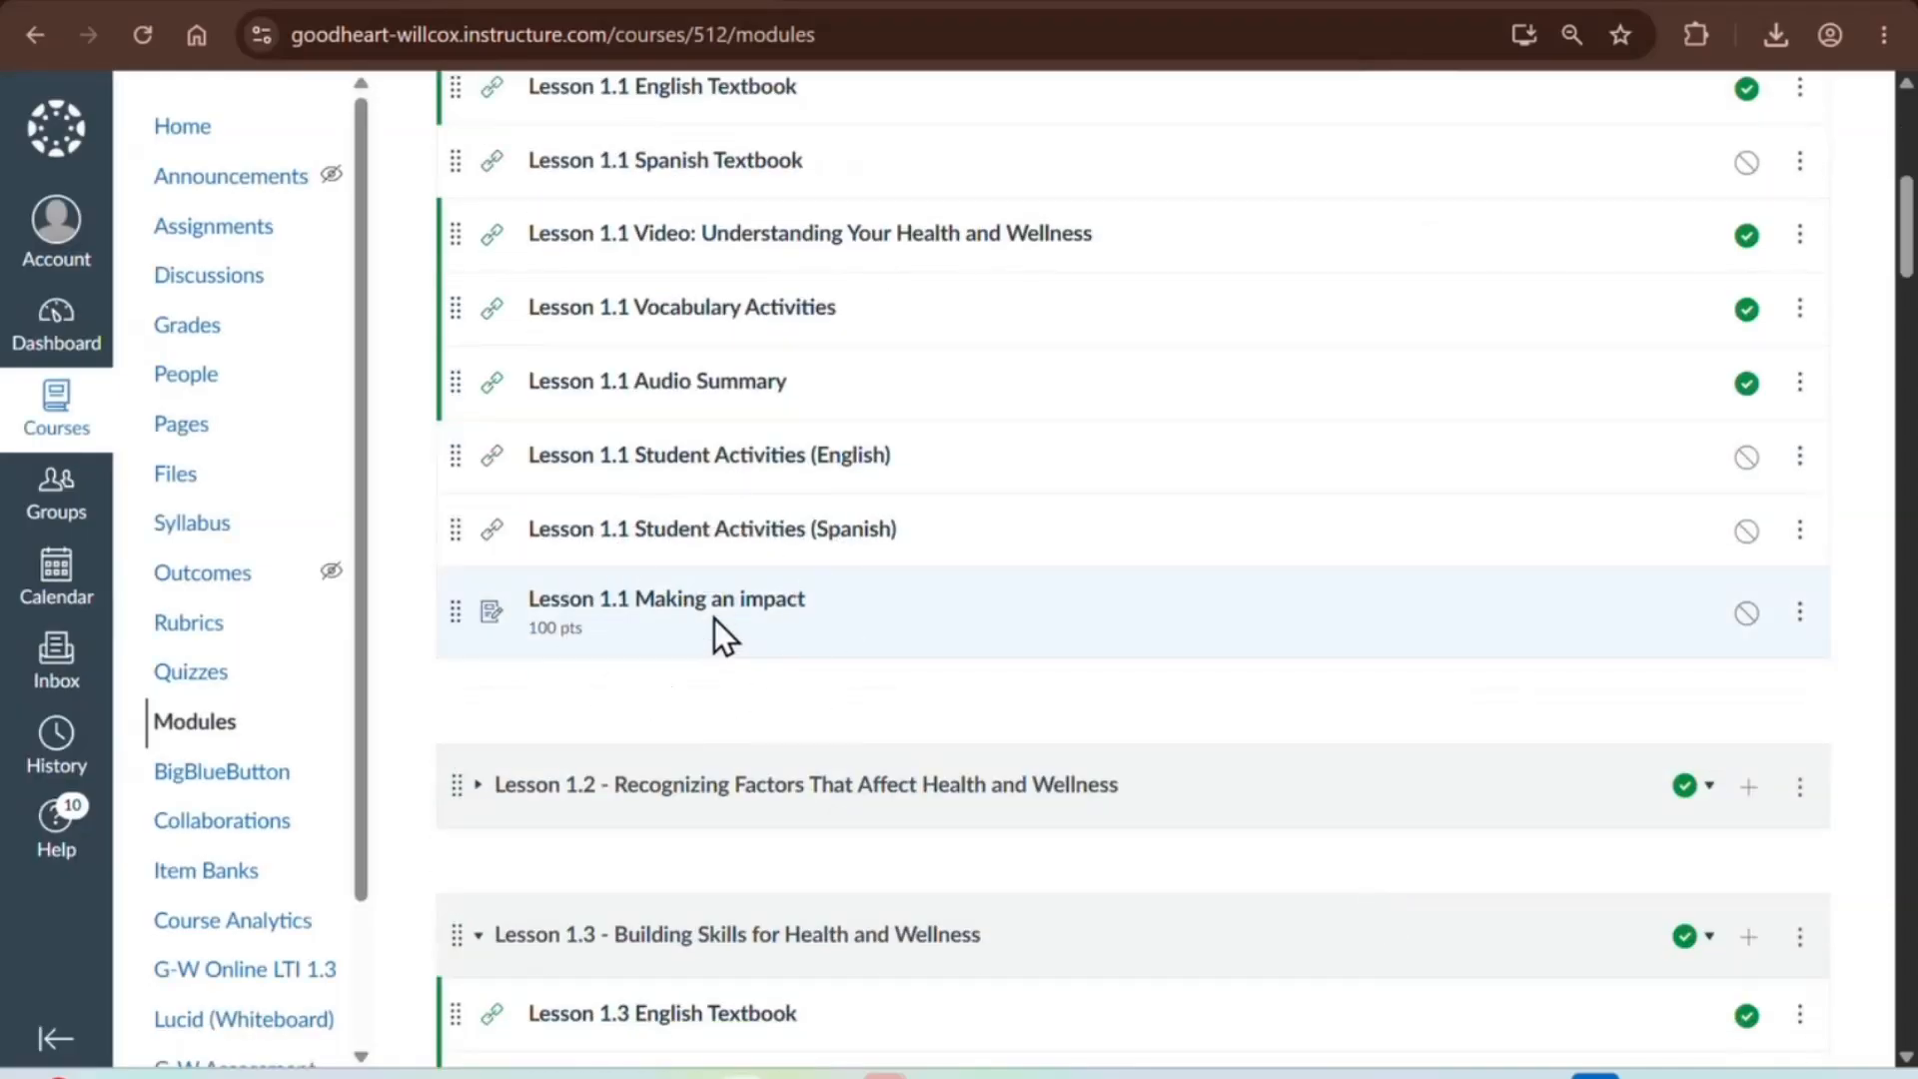
{"action": "key", "text": "ctrl"}
{"action": "scroll", "coordinate": [716, 620], "scroll_direction": "down", "scroll_amount": 5}
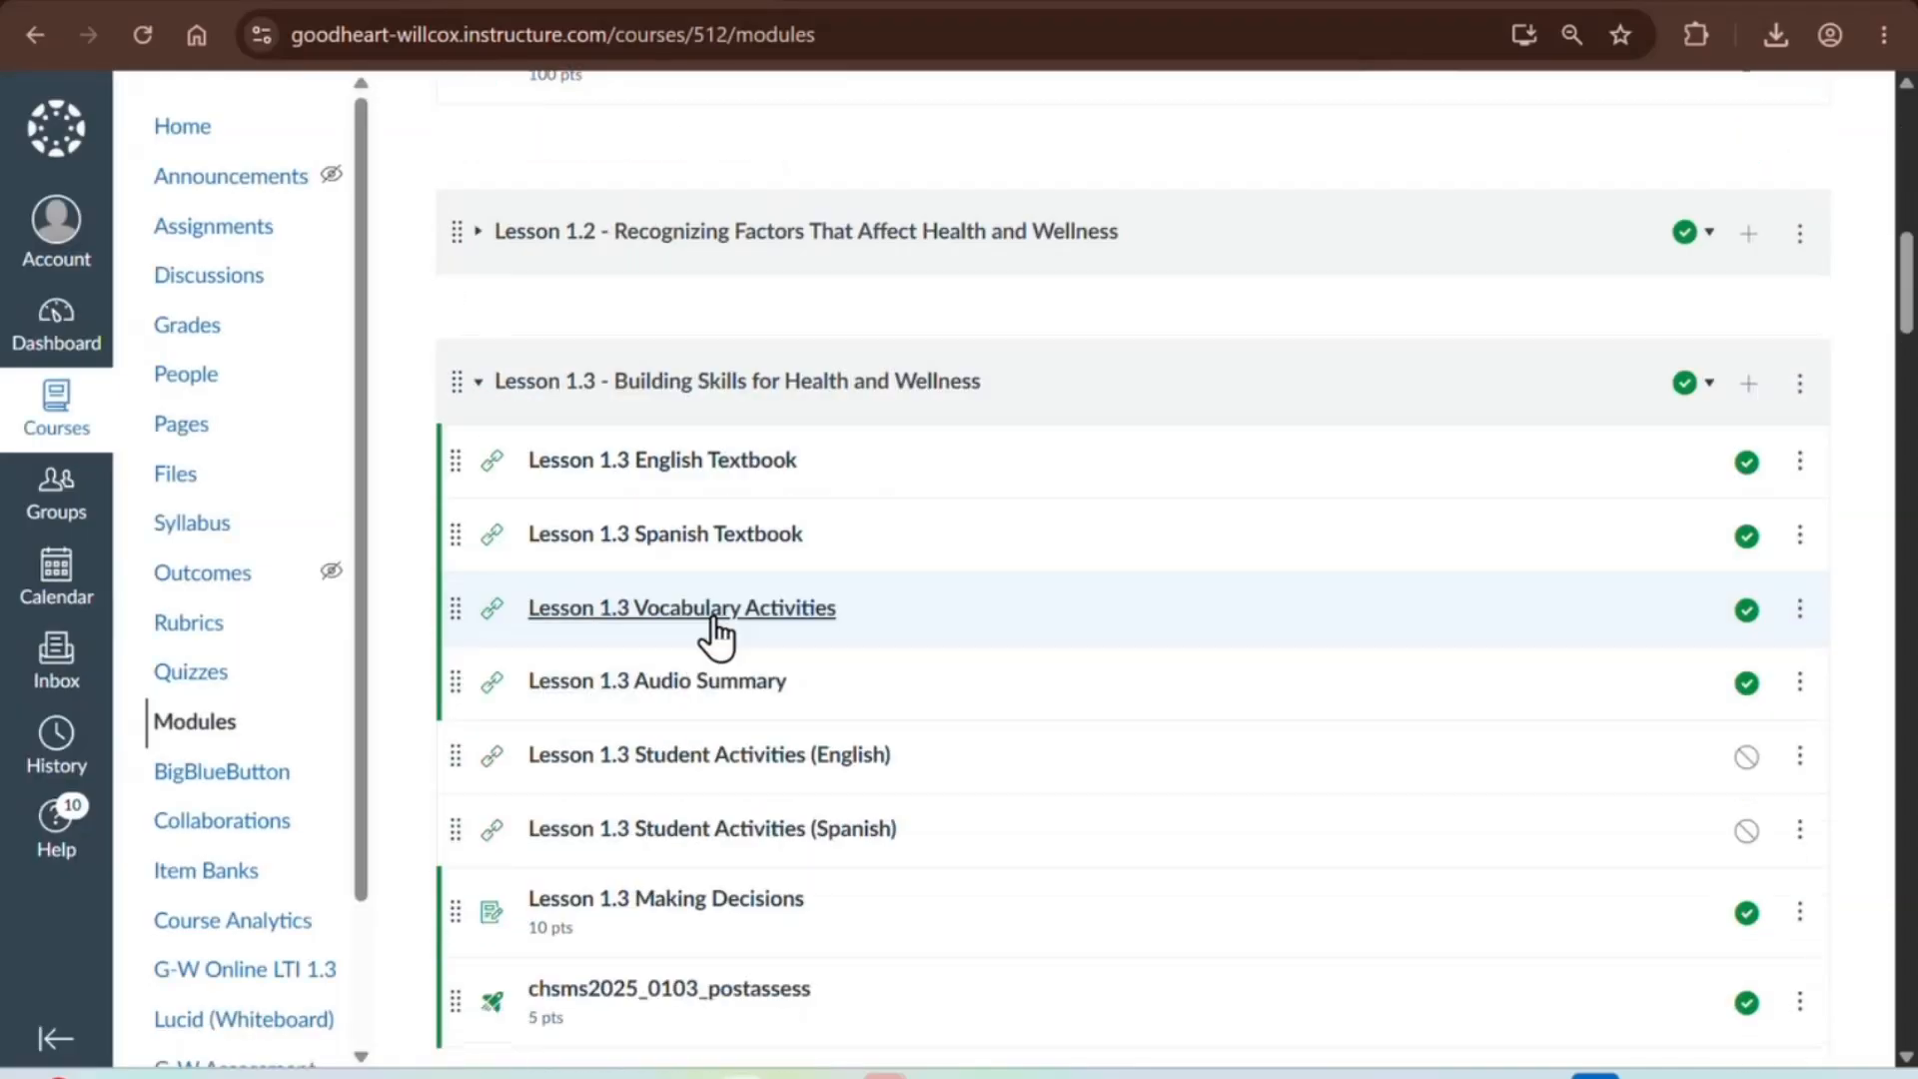
{"action": "scroll", "coordinate": [715, 621], "scroll_direction": "down", "scroll_amount": 6}
{"action": "right_click", "coordinate": [715, 621]}
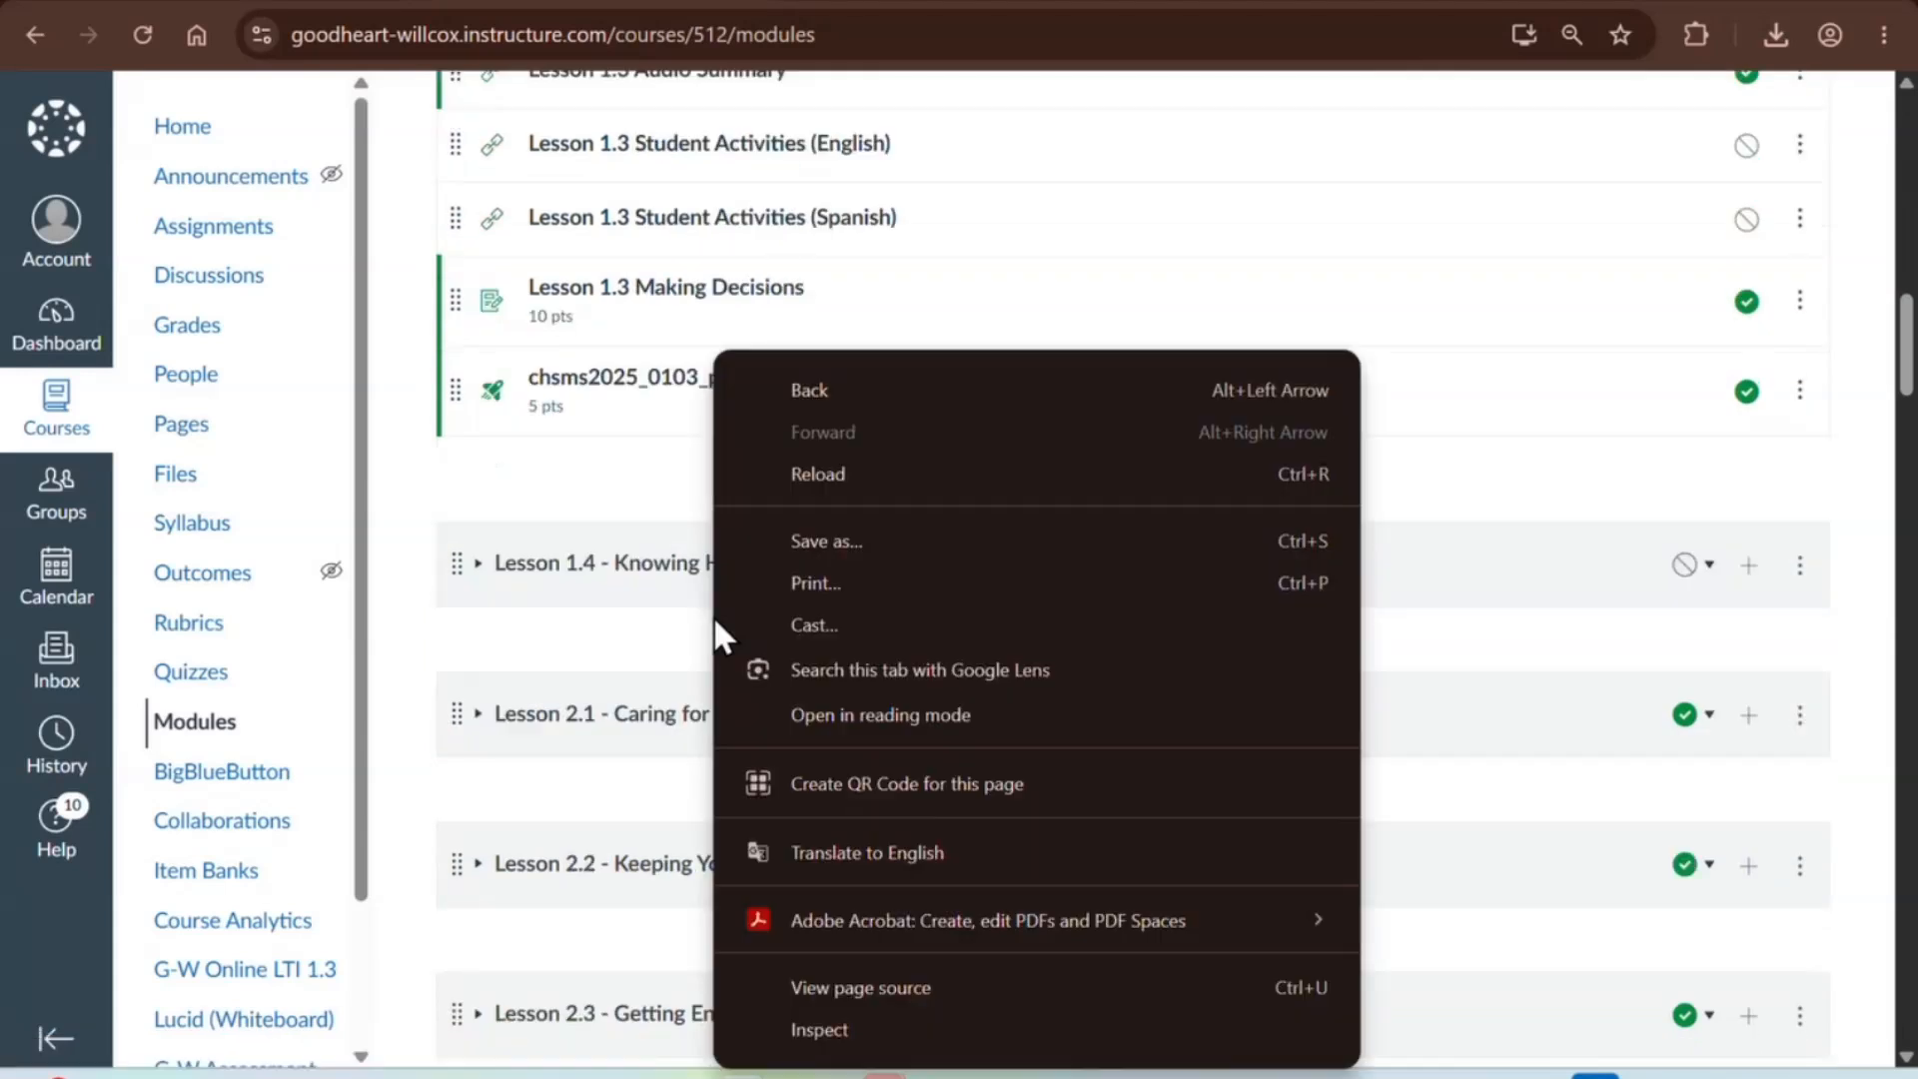
{"action": "left_click", "coordinate": [555, 469]}
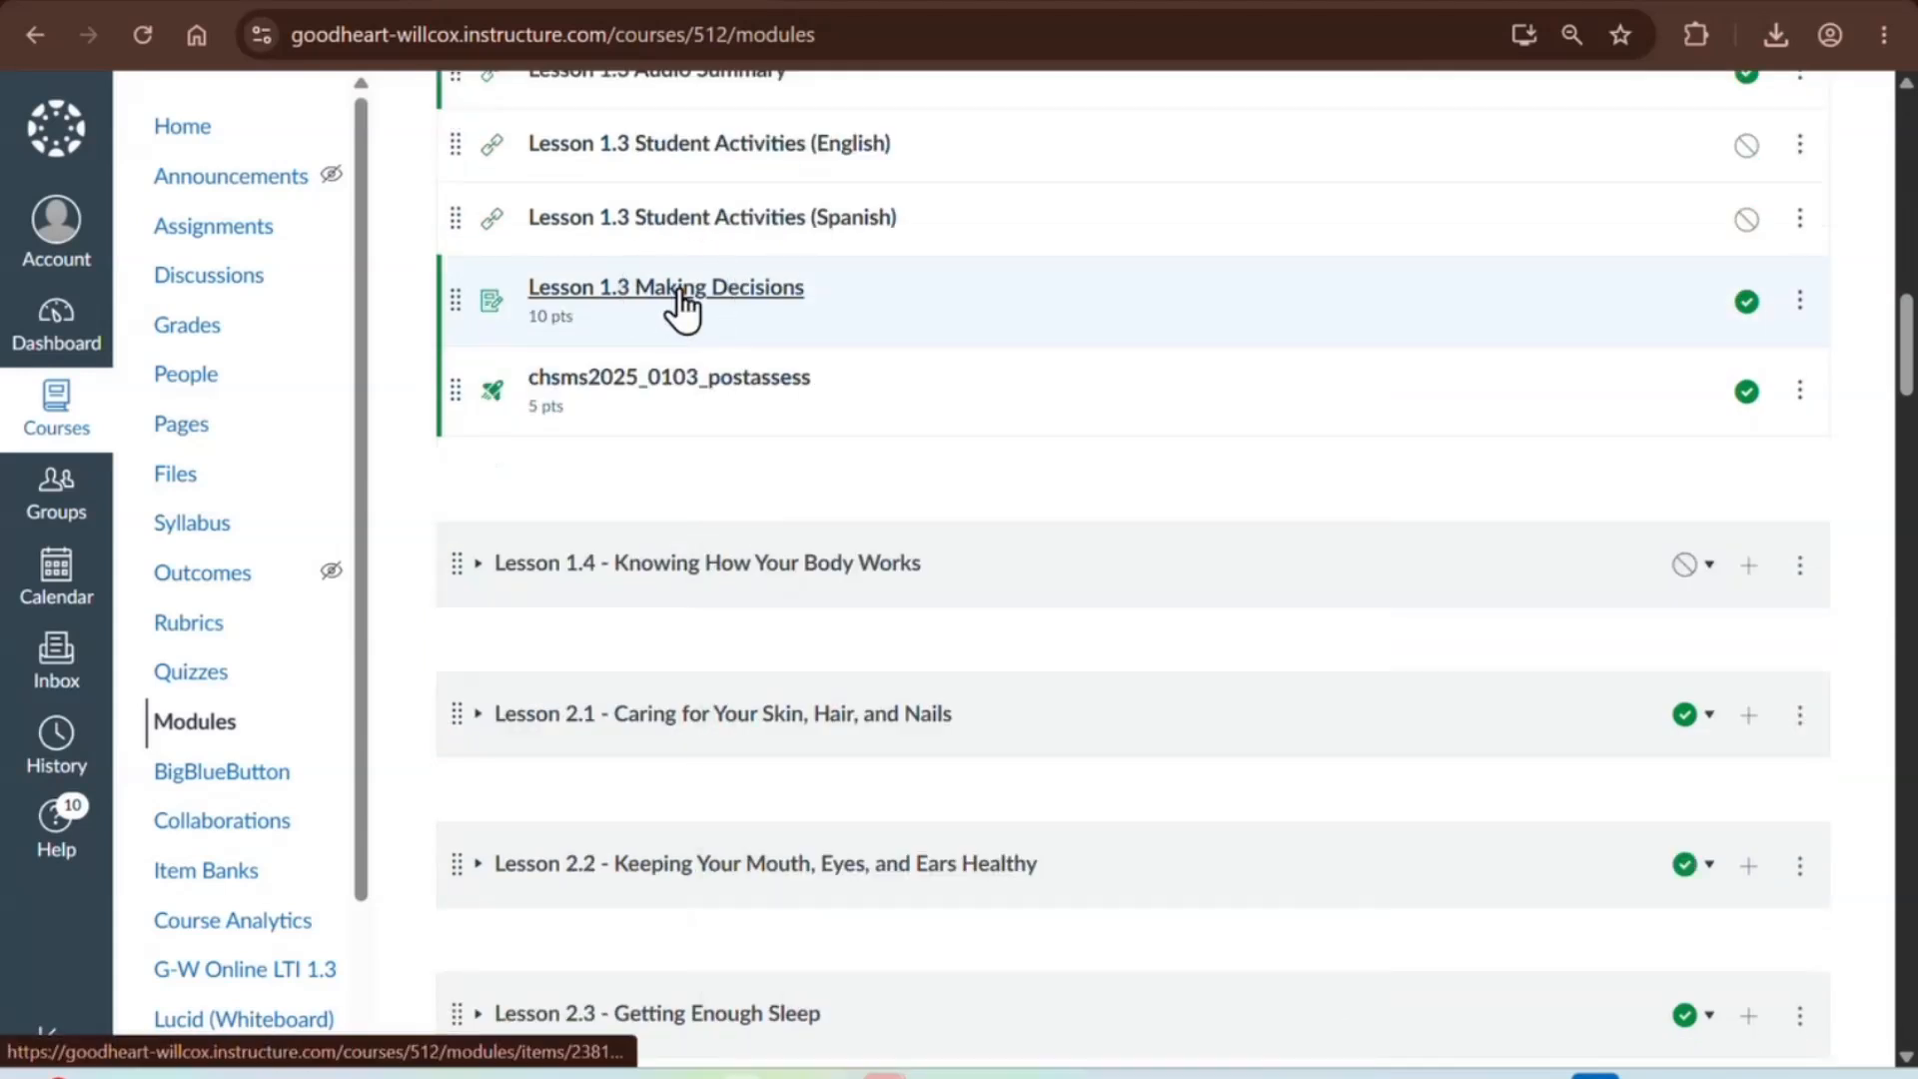
{"action": "key", "text": "ctrl"}
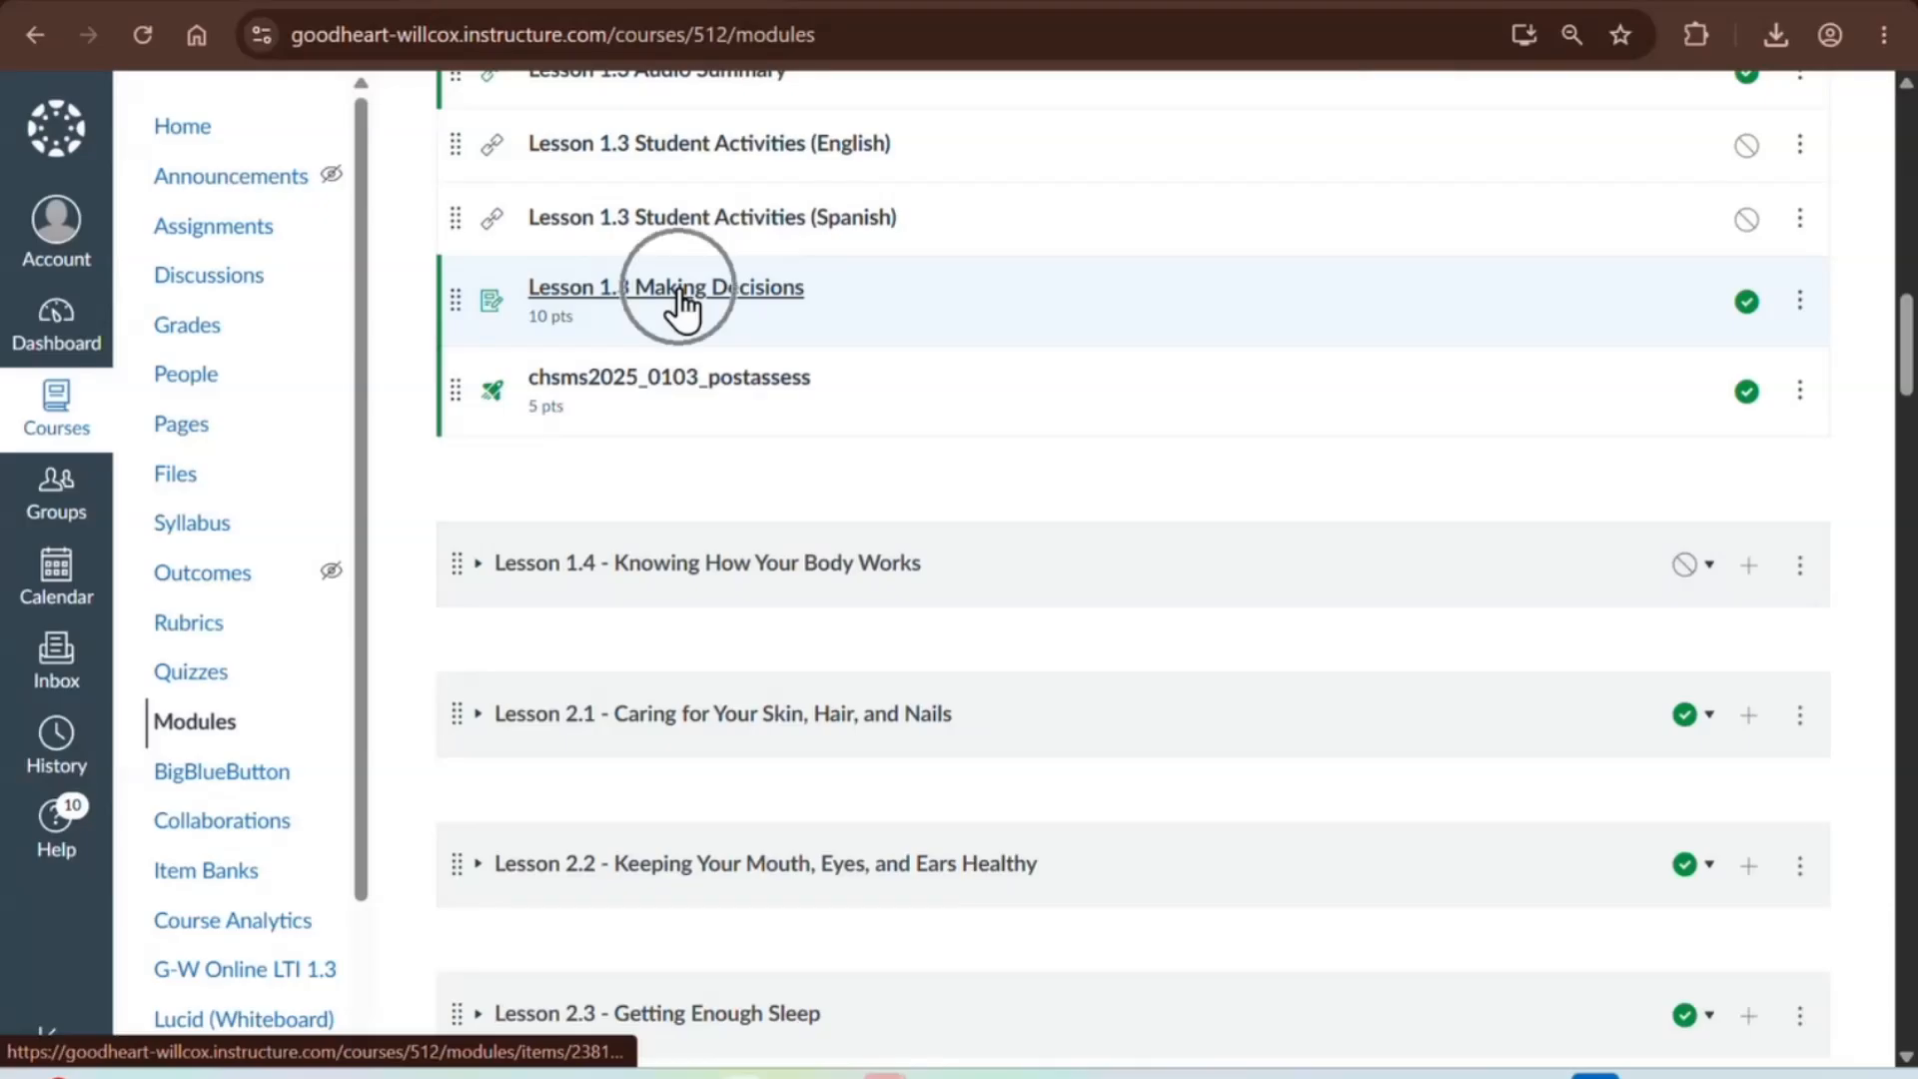
- Publish the "Lesson 1.1 Making an impact" assignment in the Lesson 1.1 module
{"action": "scroll", "coordinate": [681, 300], "scroll_direction": "up", "scroll_amount": 14}
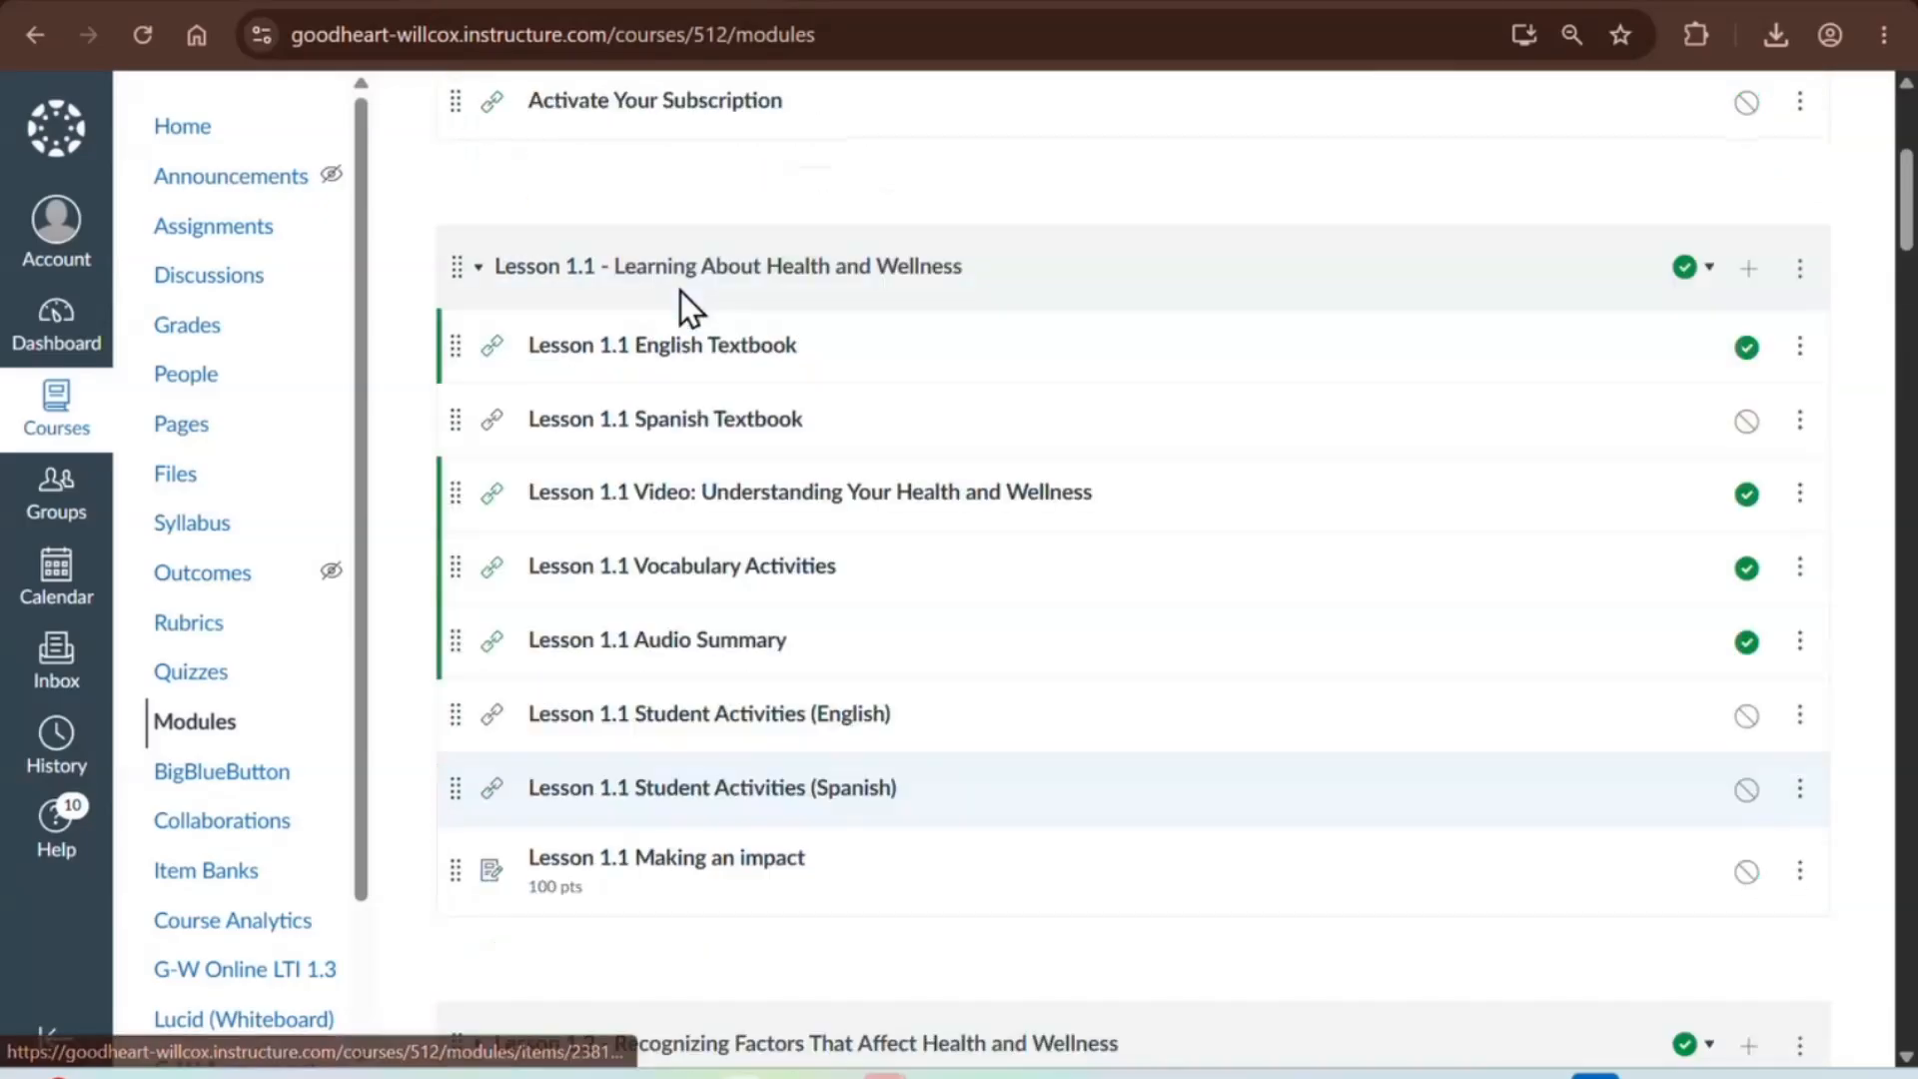
{"action": "scroll", "coordinate": [683, 305], "scroll_direction": "down", "scroll_amount": 4}
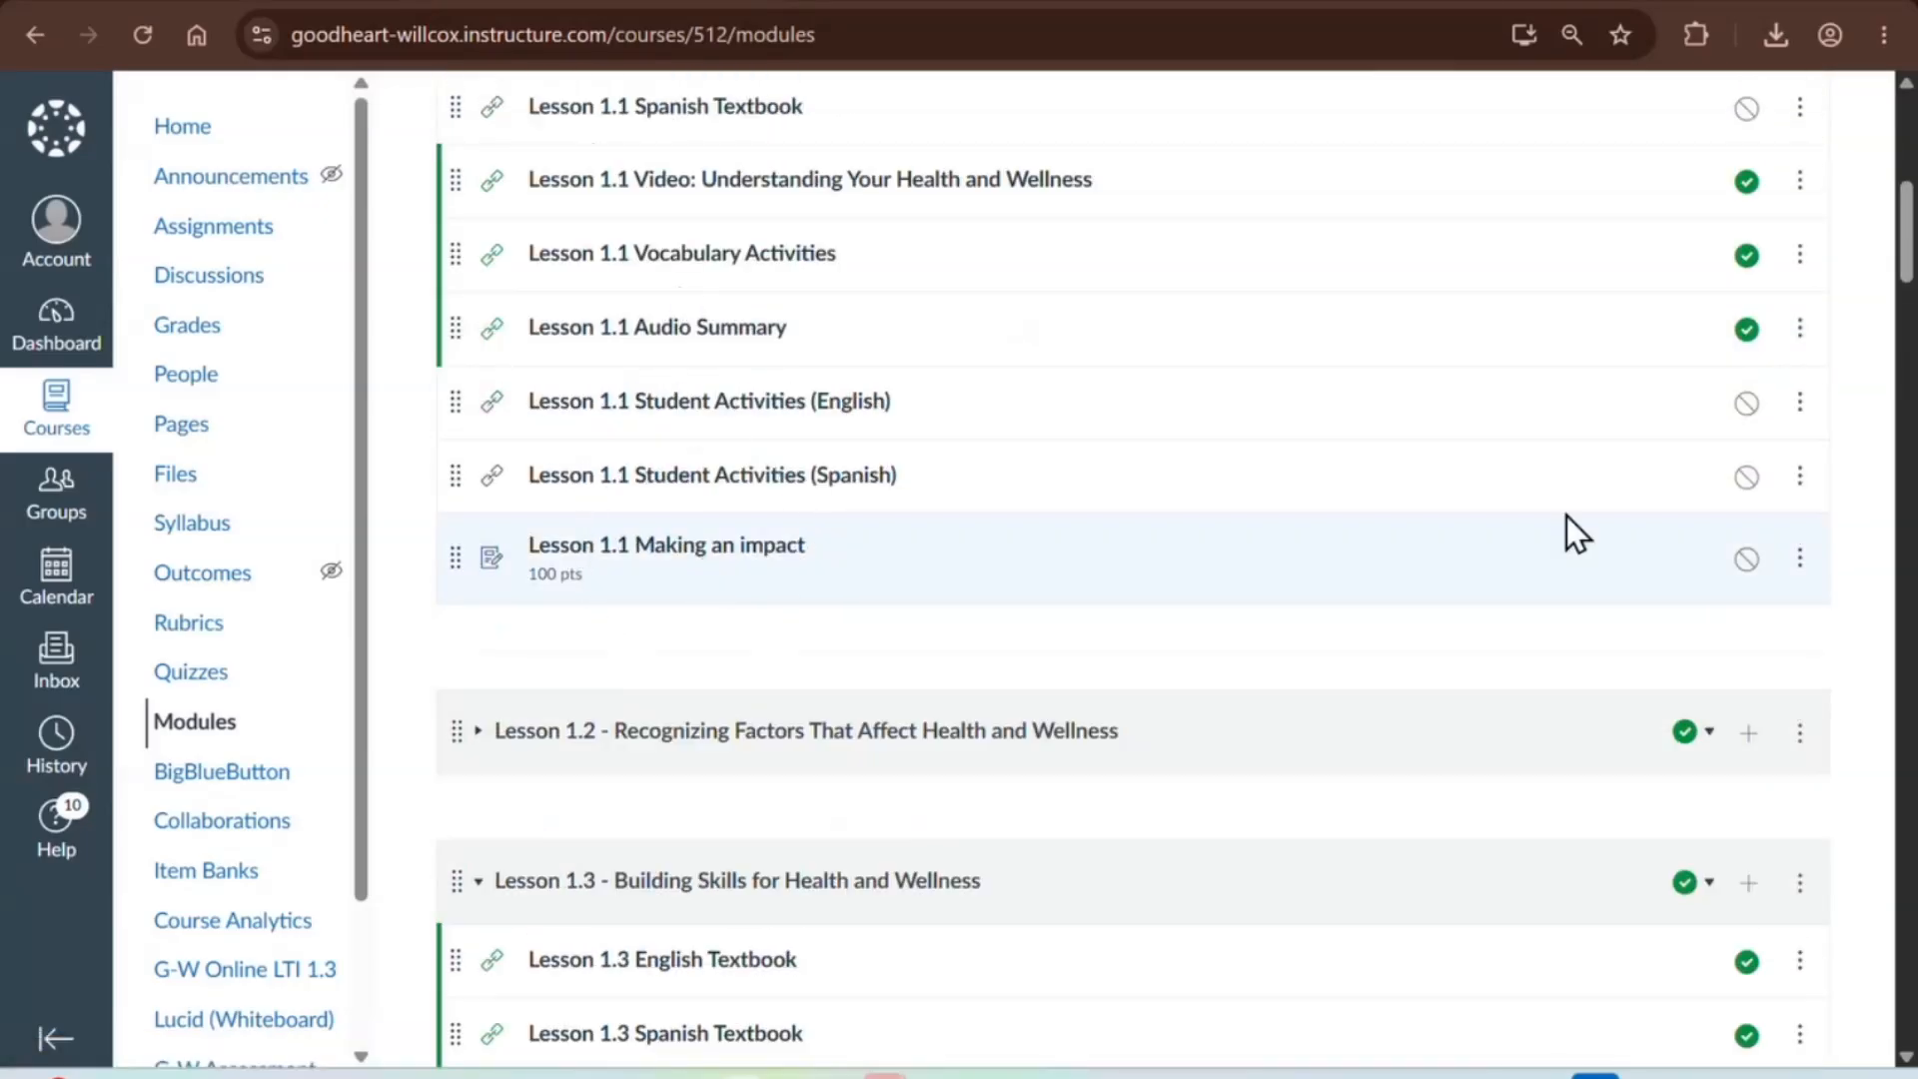
{"action": "left_click", "coordinate": [1747, 562]}
{"action": "key", "text": "ctrl"}
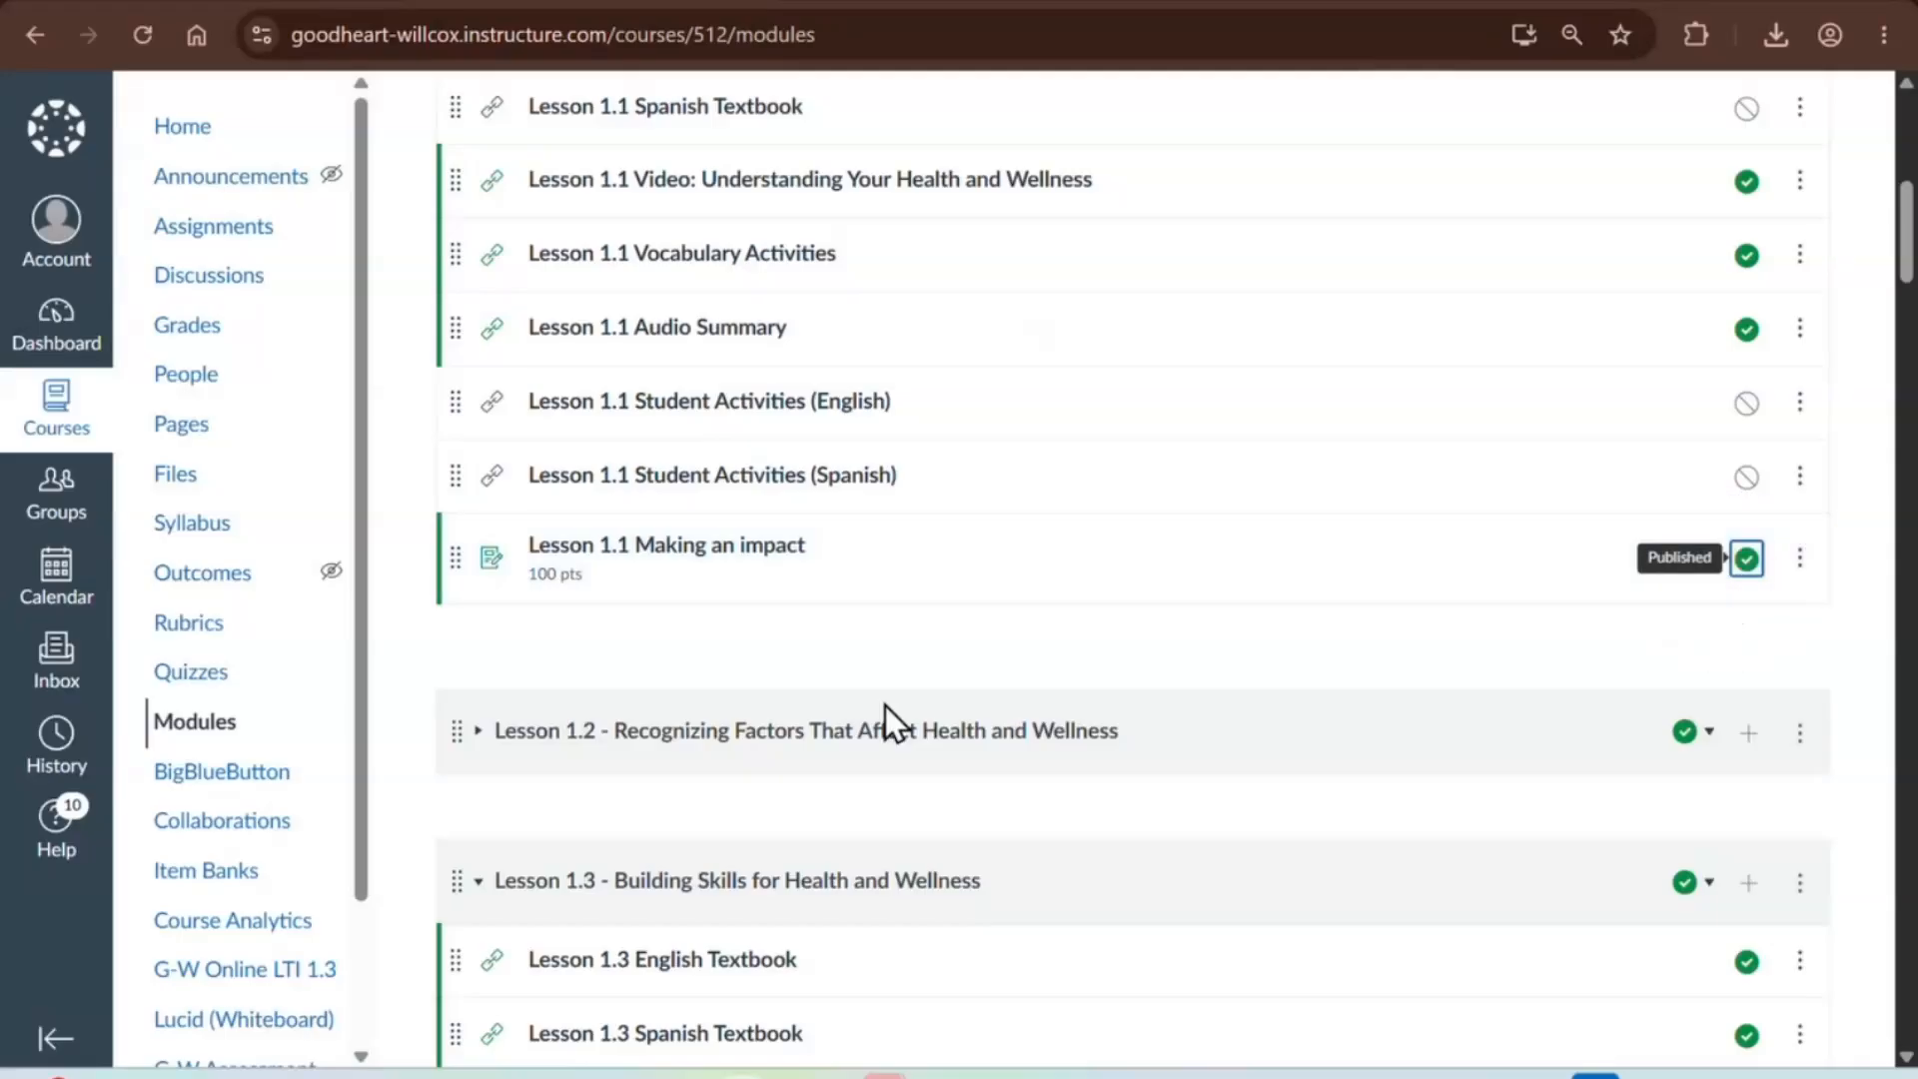
{"action": "key", "text": "ctrl"}
- Collapse the Lesson 1.1 module and expand the Lesson 1.2 module
{"action": "scroll", "coordinate": [836, 651], "scroll_direction": "up", "scroll_amount": 3}
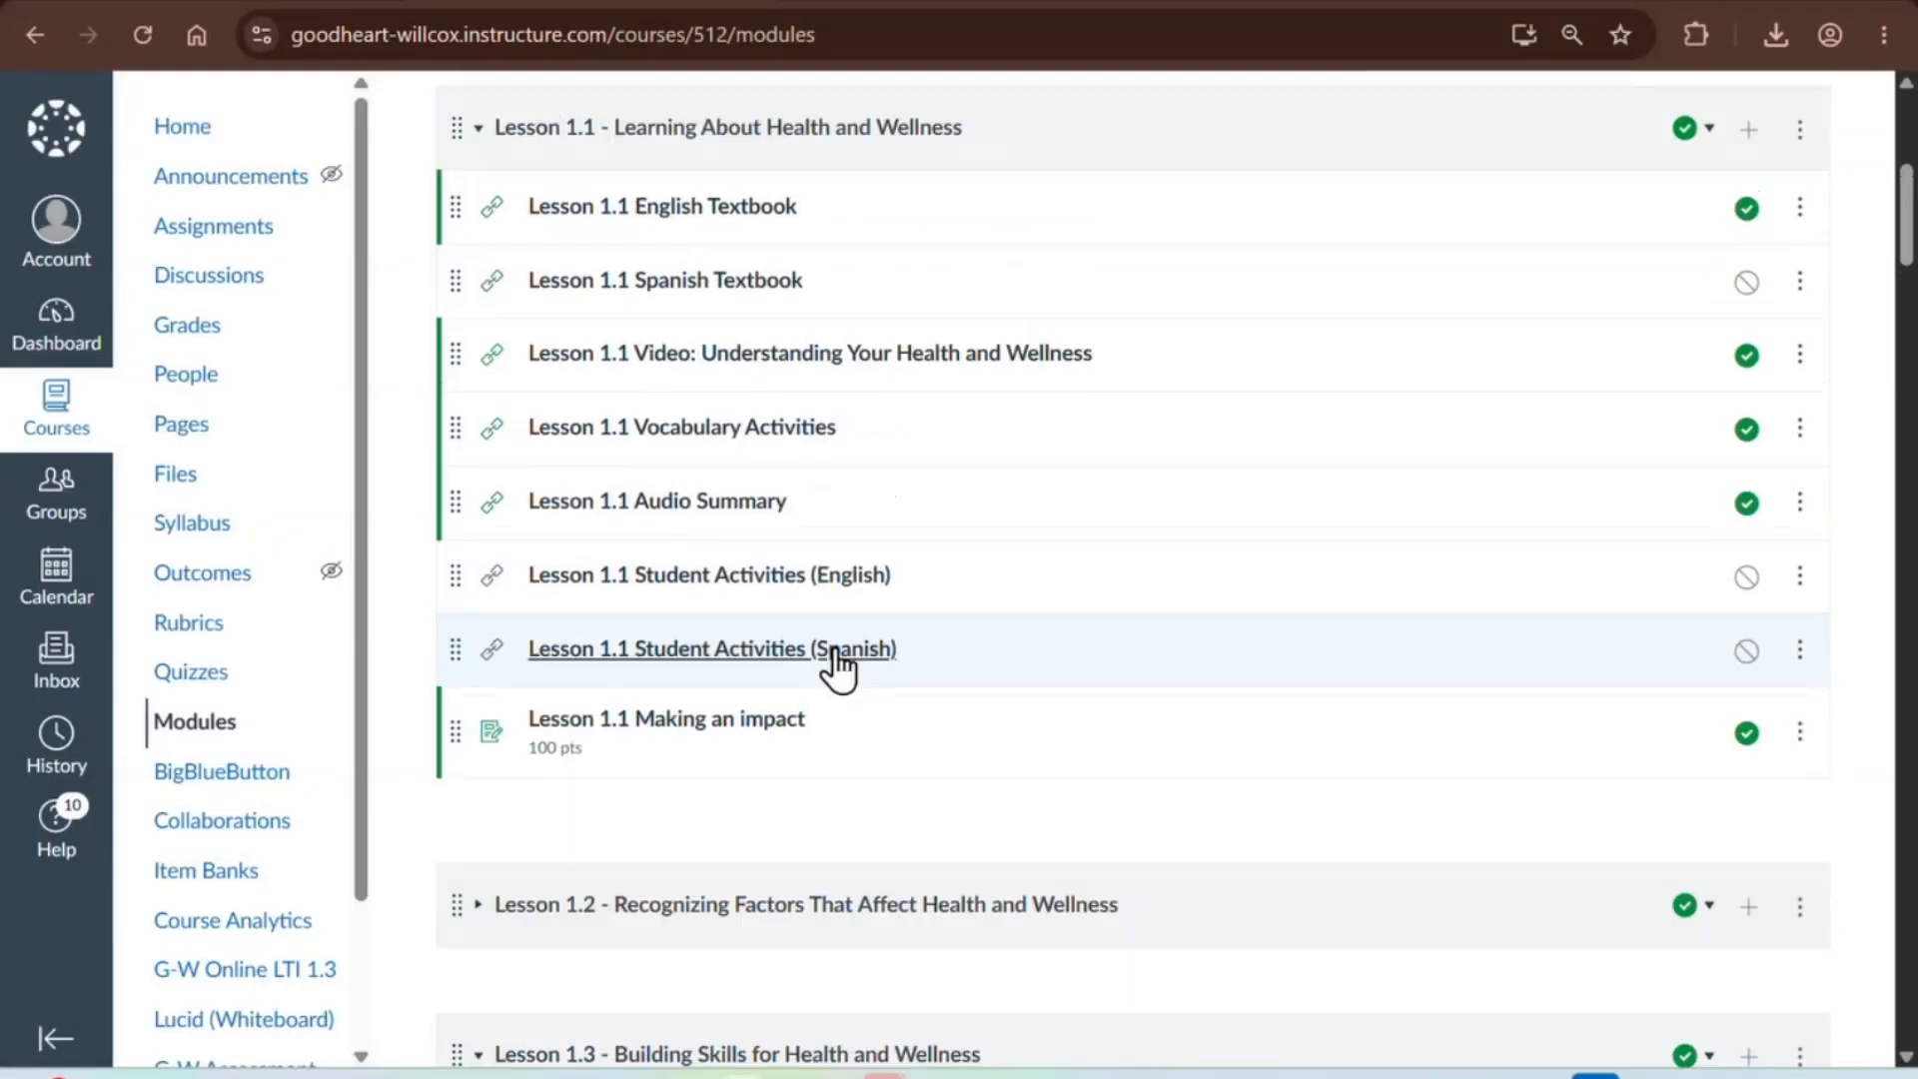
{"action": "left_click", "coordinate": [479, 222]}
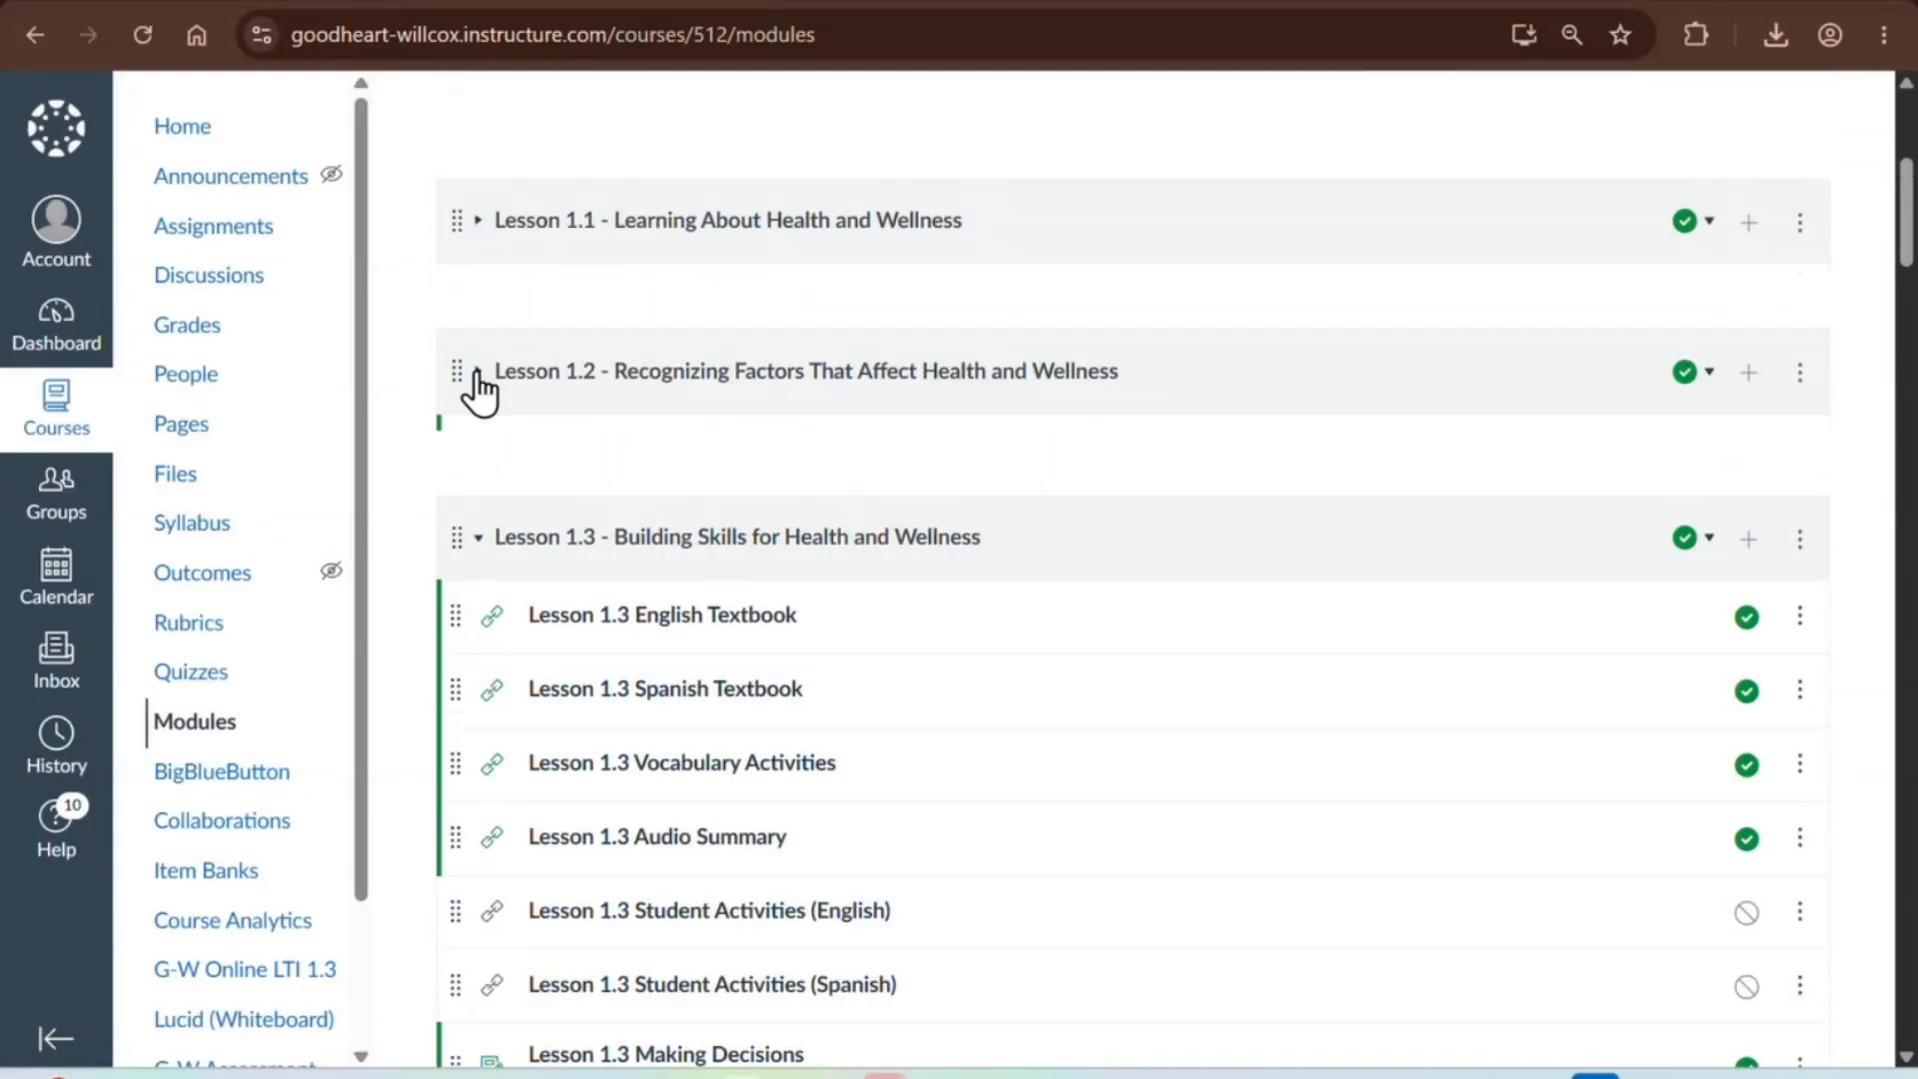
{"action": "left_click", "coordinate": [478, 368]}
{"action": "scroll", "coordinate": [607, 300], "scroll_direction": "down", "scroll_amount": 1}
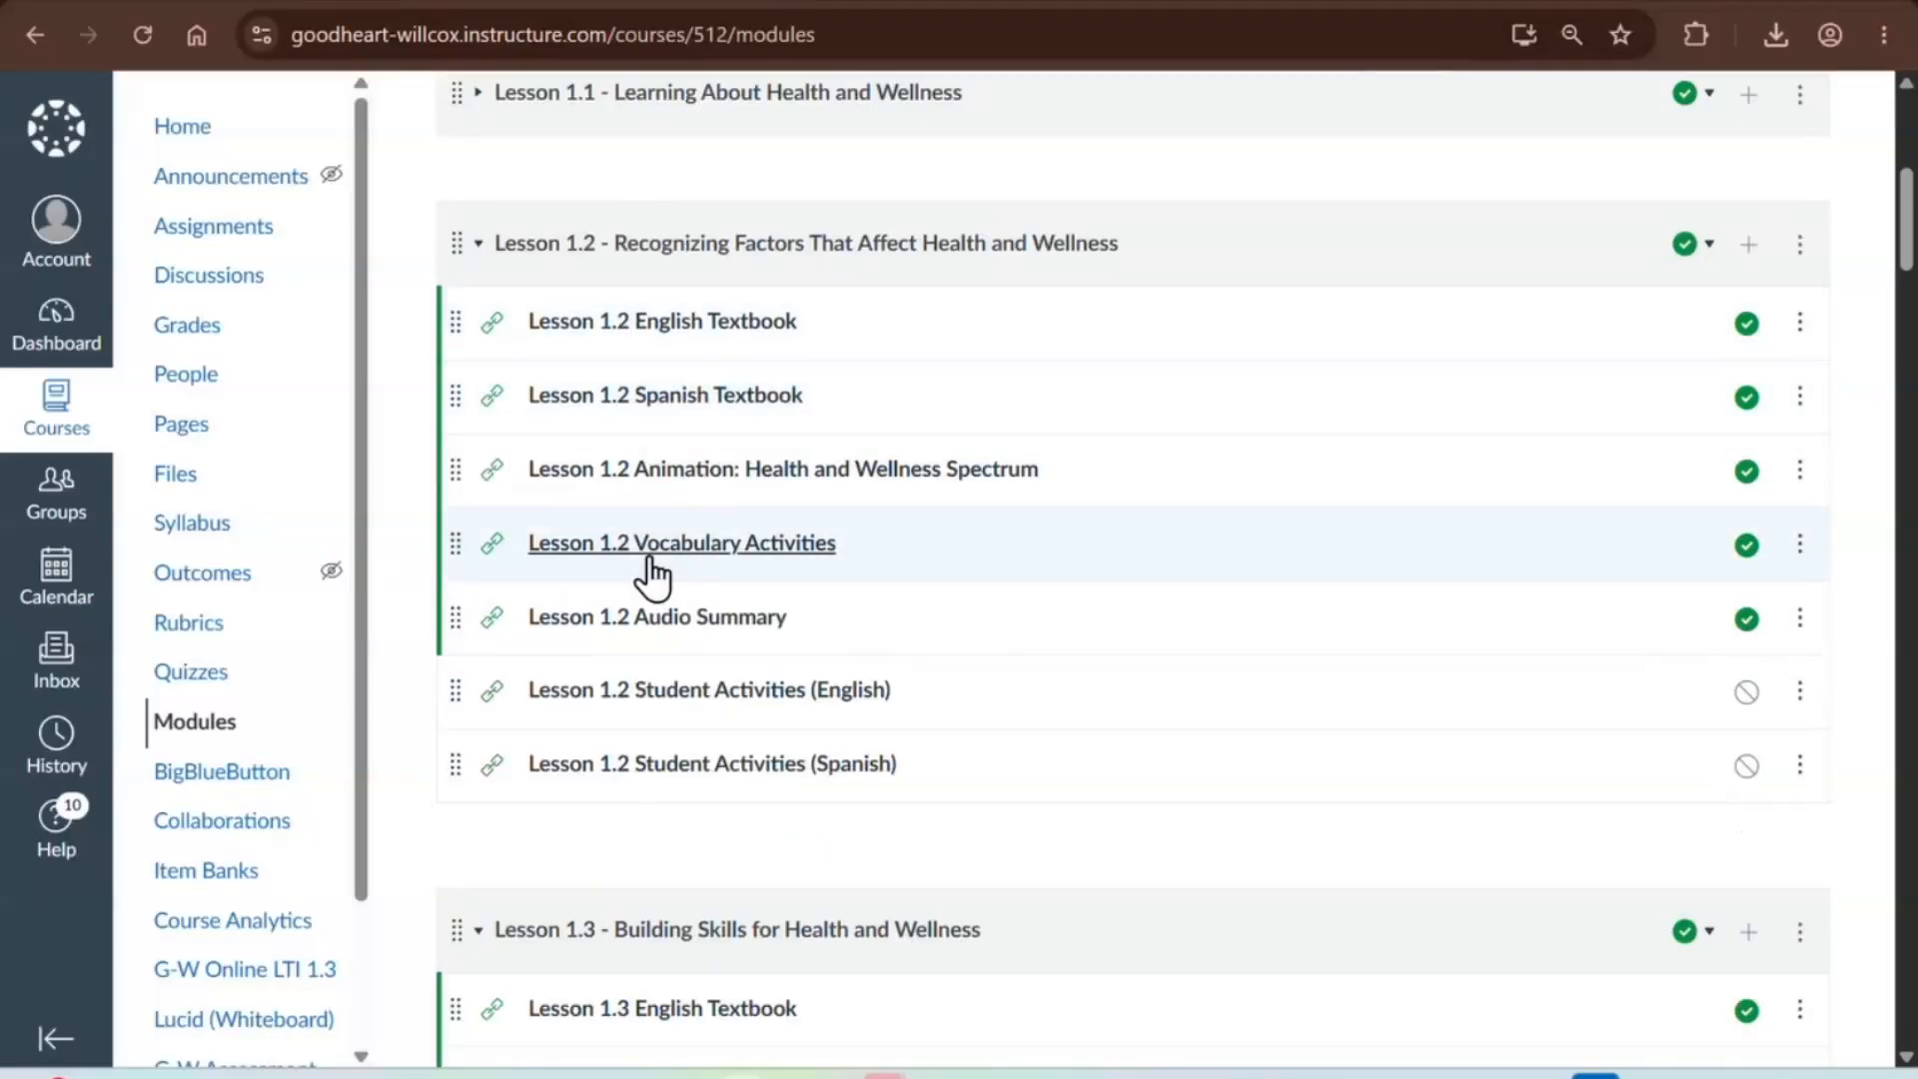
- Open Module 1: Foundations for Health and Wellness in the Online Instructor Resources and look through its lesson texts and resource ZIP files
{"action": "scroll", "coordinate": [673, 390], "scroll_direction": "up", "scroll_amount": 4}
{"action": "scroll", "coordinate": [673, 382], "scroll_direction": "up", "scroll_amount": 1}
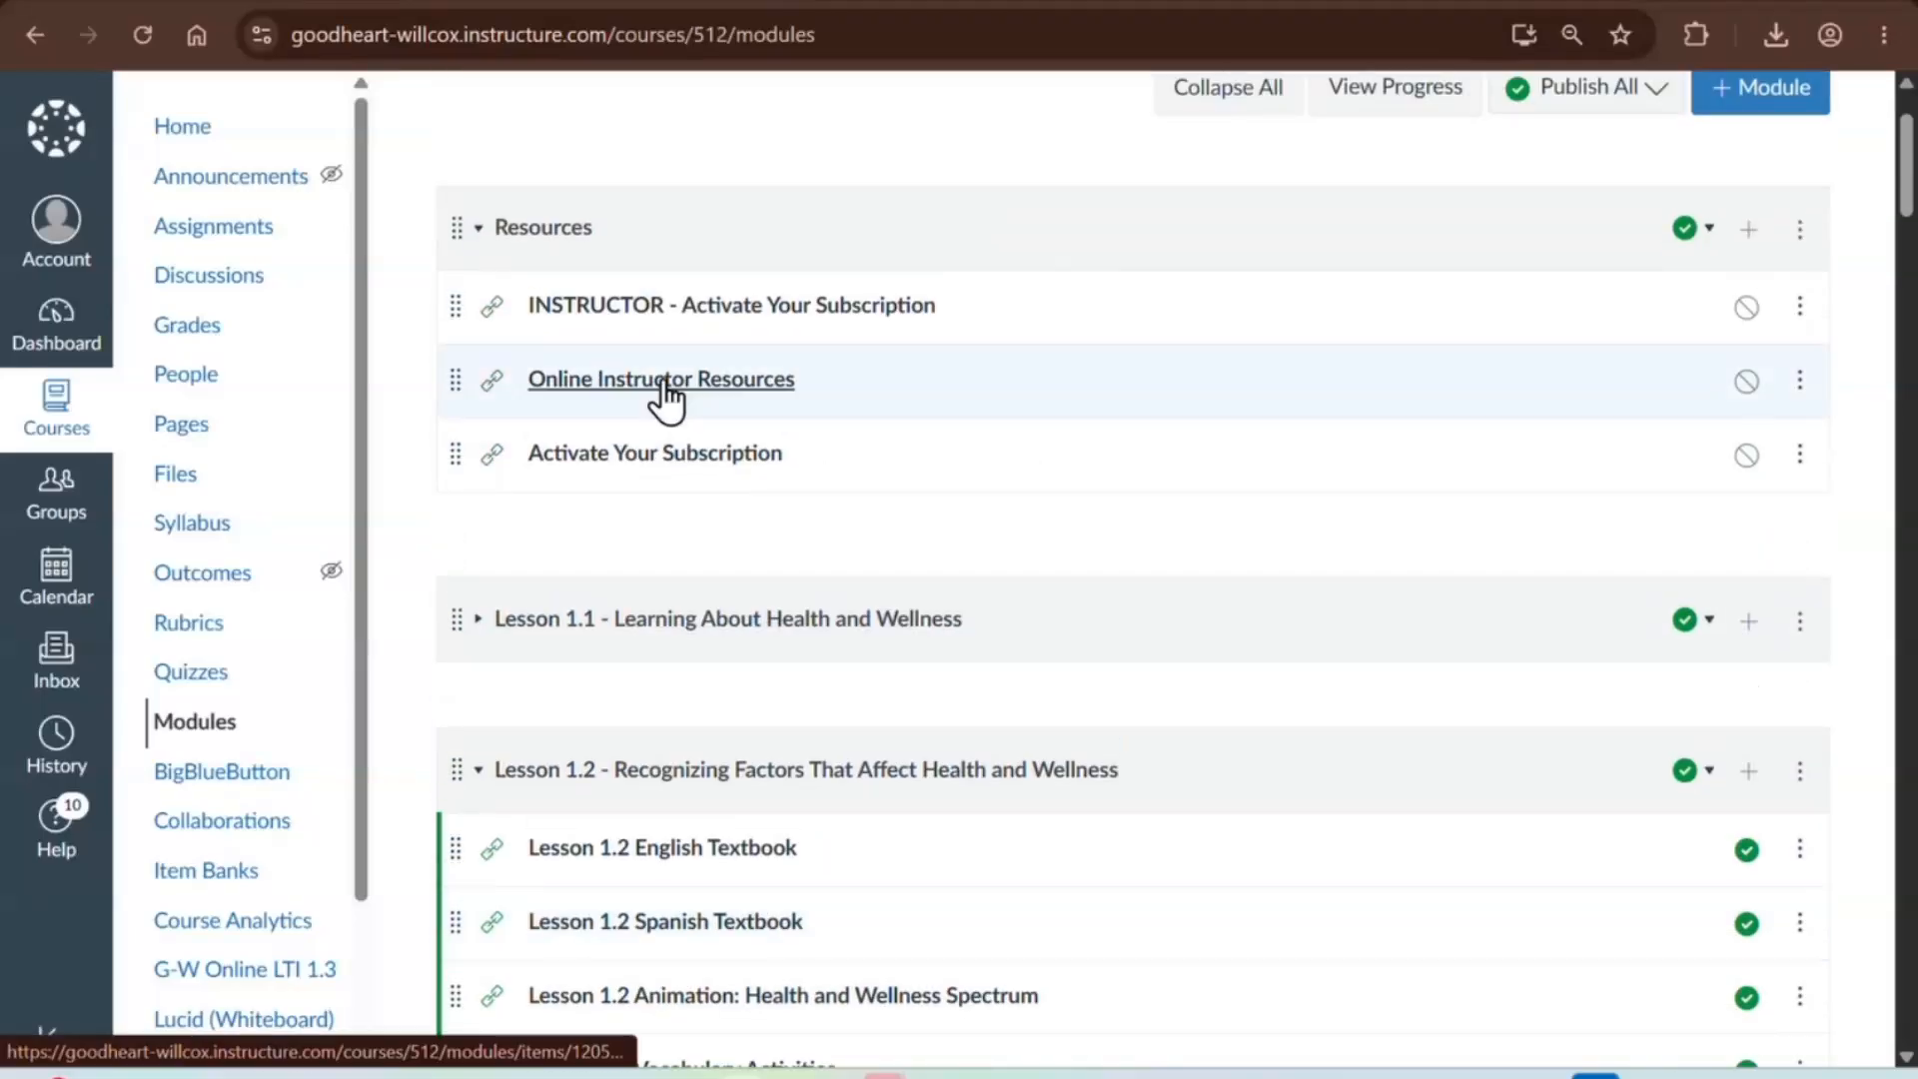
{"action": "left_click", "coordinate": [637, 385]}
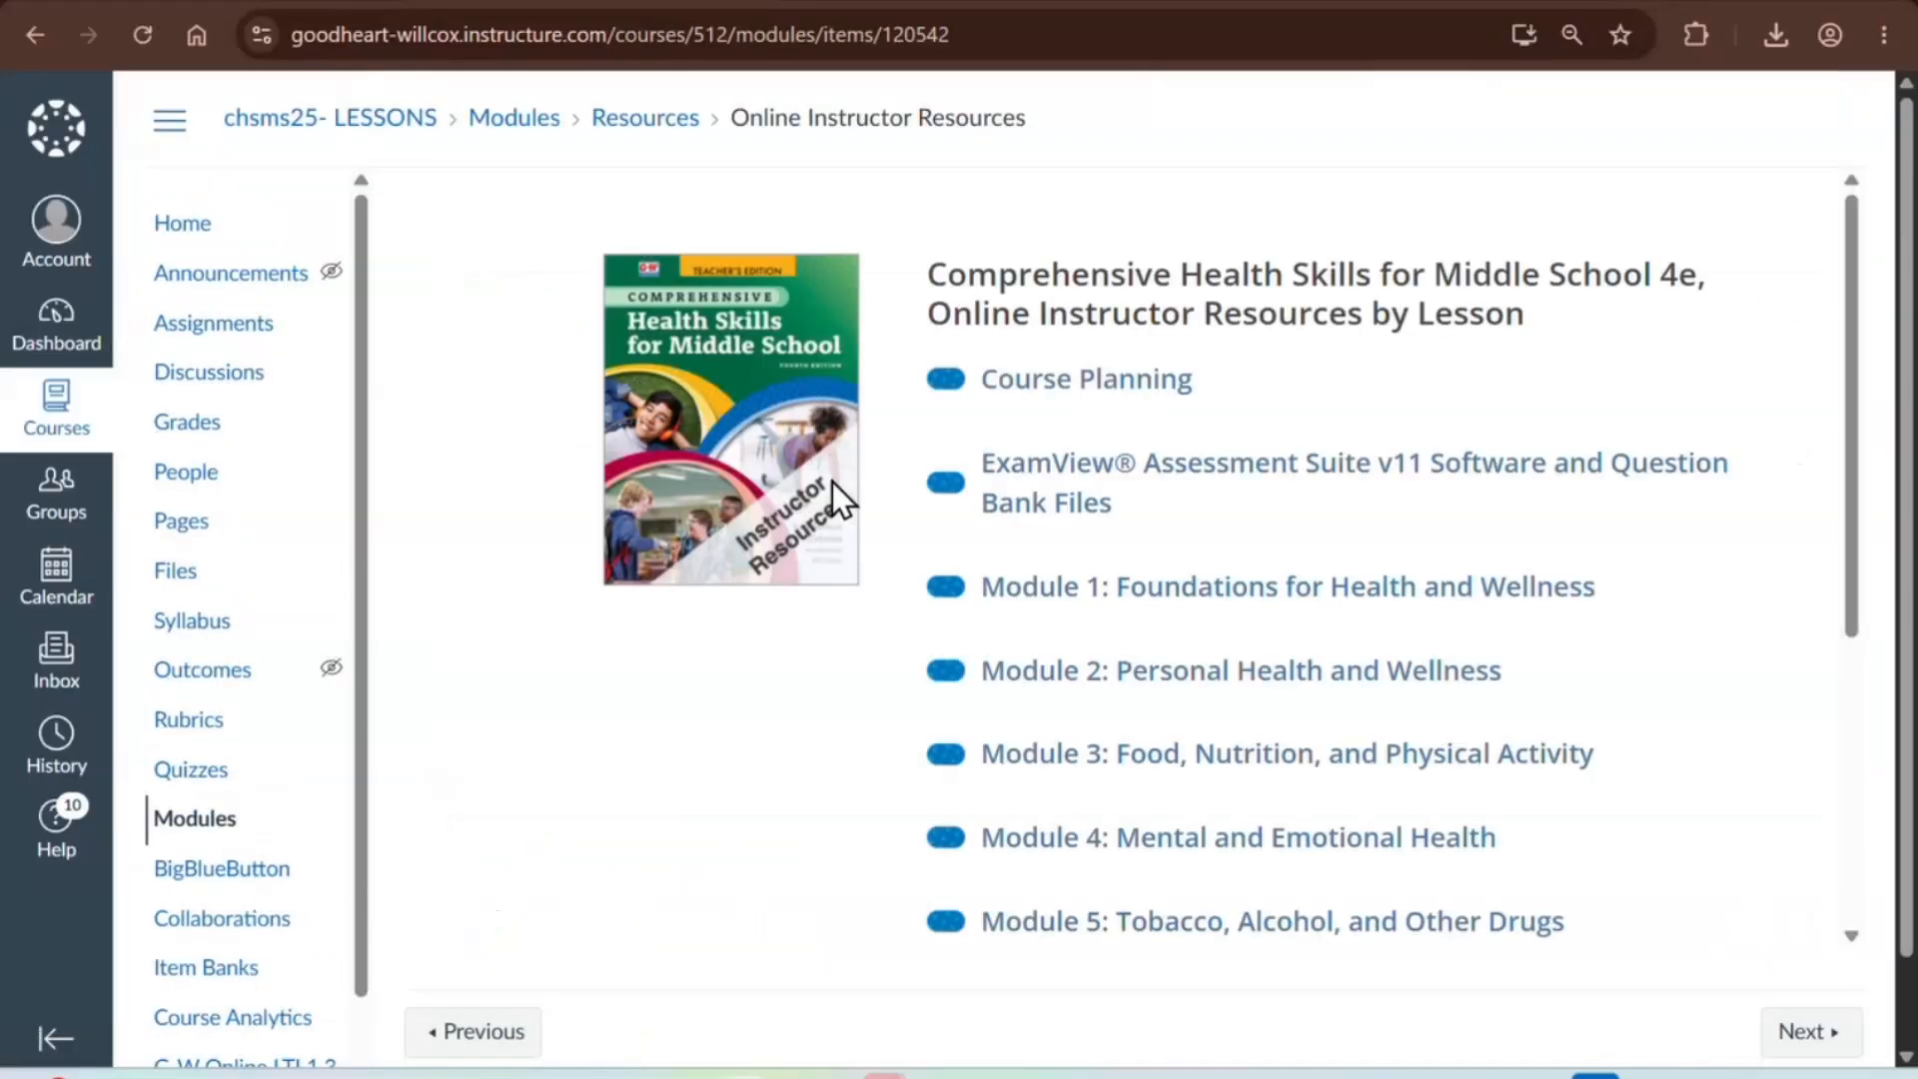
{"action": "left_click", "coordinate": [1003, 594]}
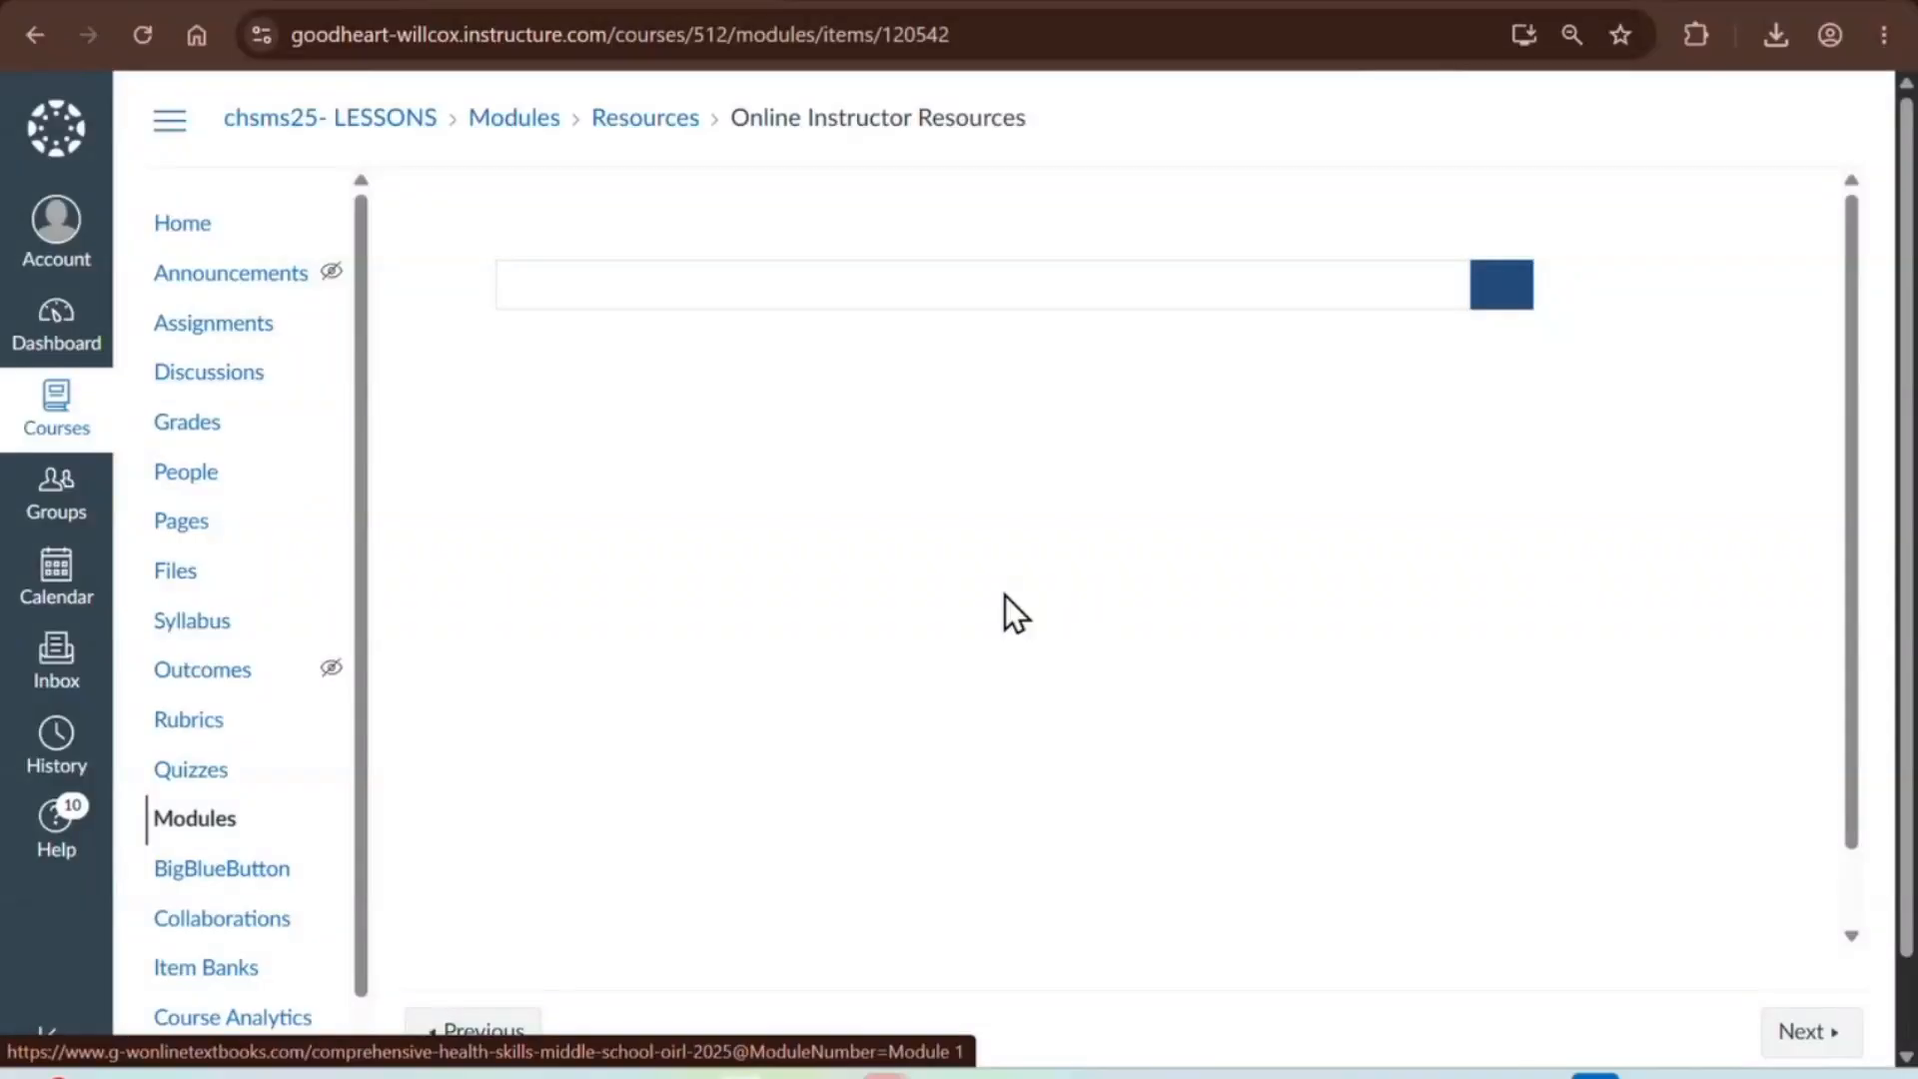
{"action": "scroll", "coordinate": [1004, 592], "scroll_direction": "down", "scroll_amount": 2}
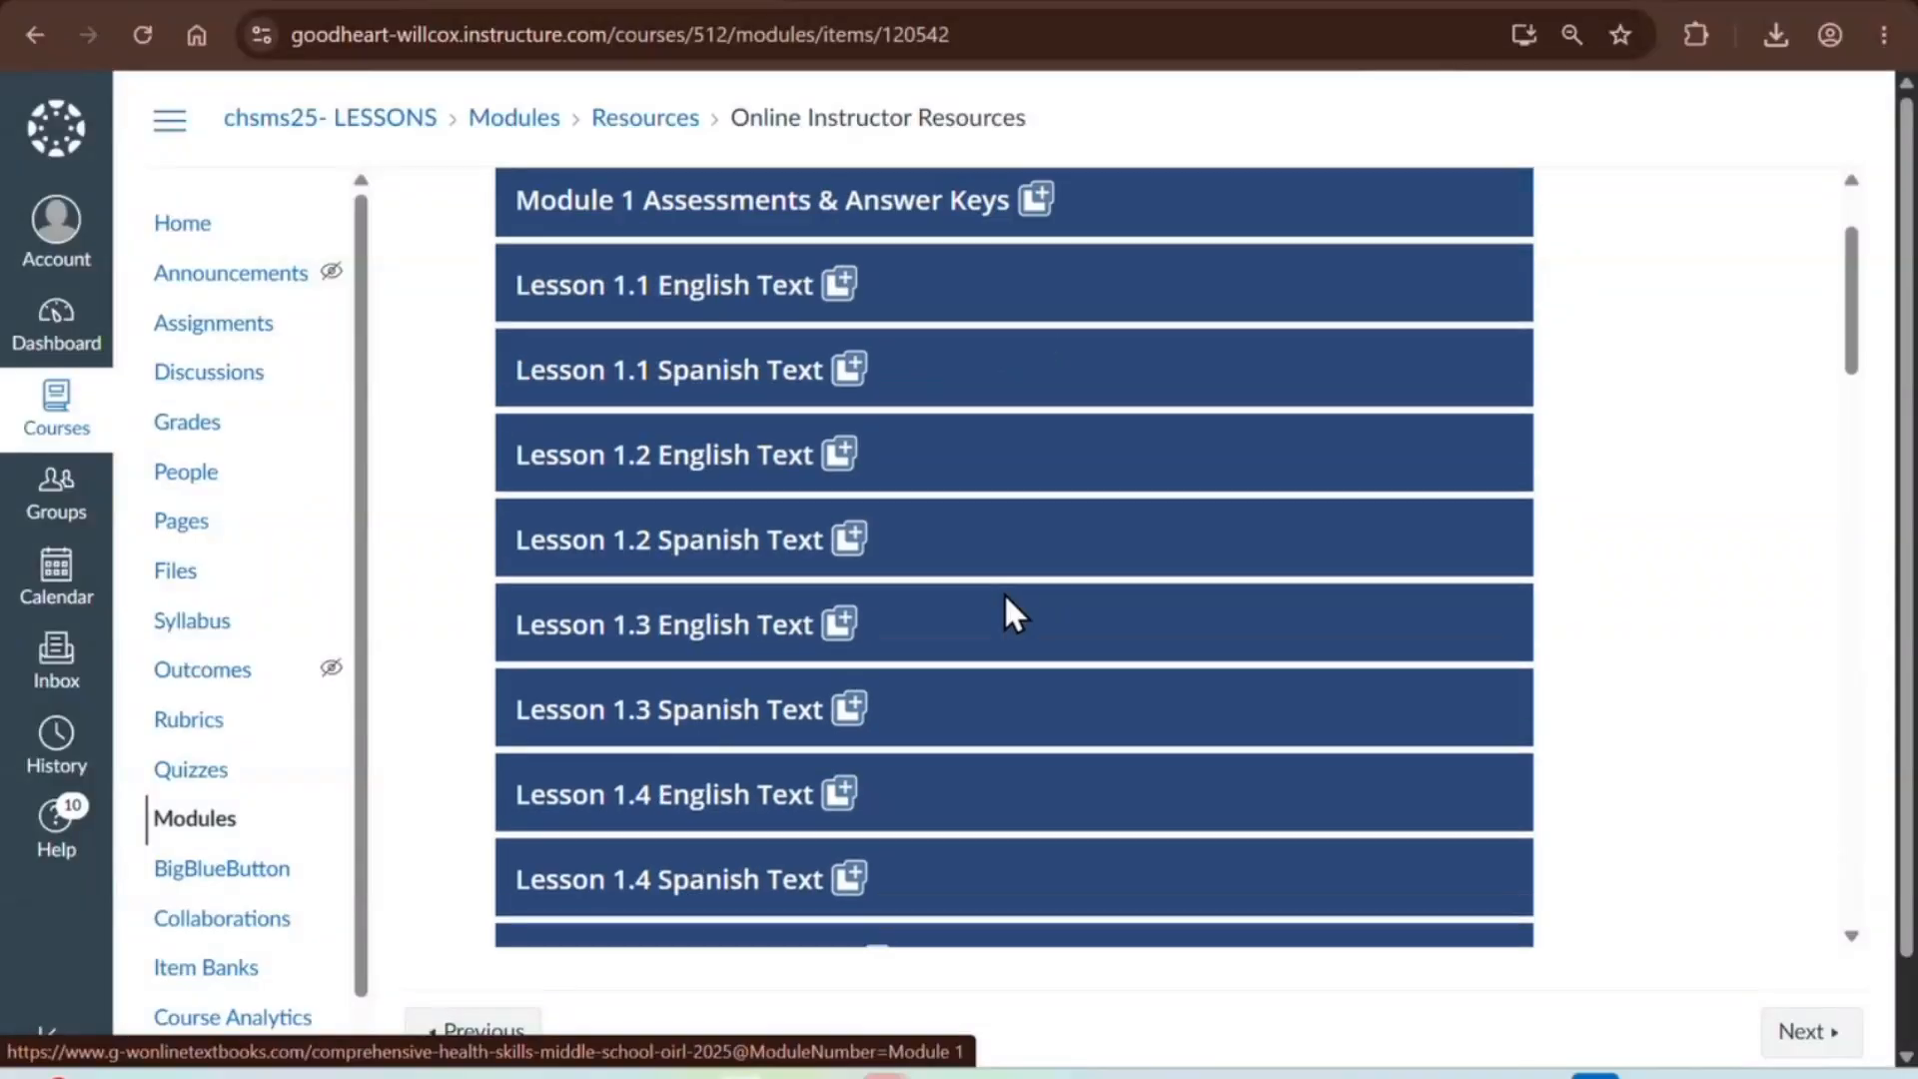
{"action": "left_click", "coordinate": [742, 291]}
{"action": "left_click", "coordinate": [741, 376]}
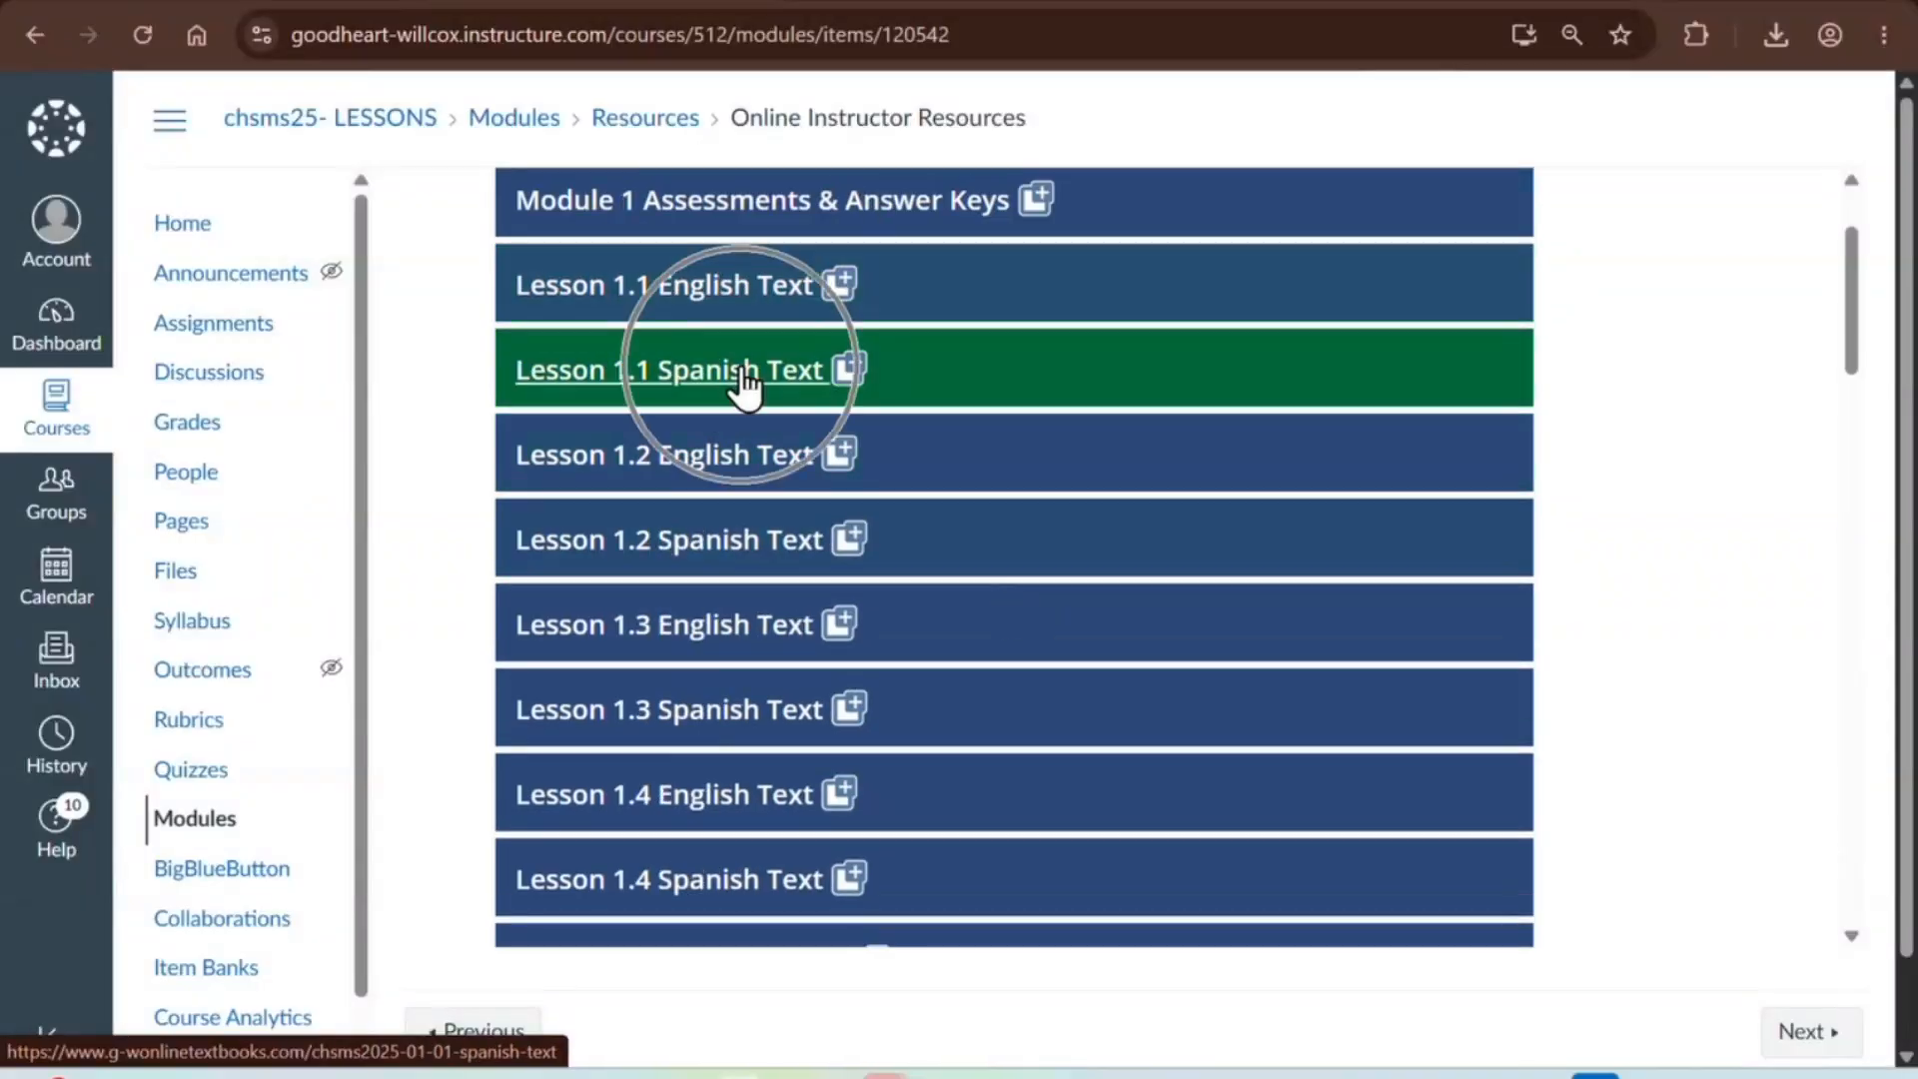
{"action": "left_click", "coordinate": [744, 477]}
{"action": "scroll", "coordinate": [744, 490], "scroll_direction": "down", "scroll_amount": 5}
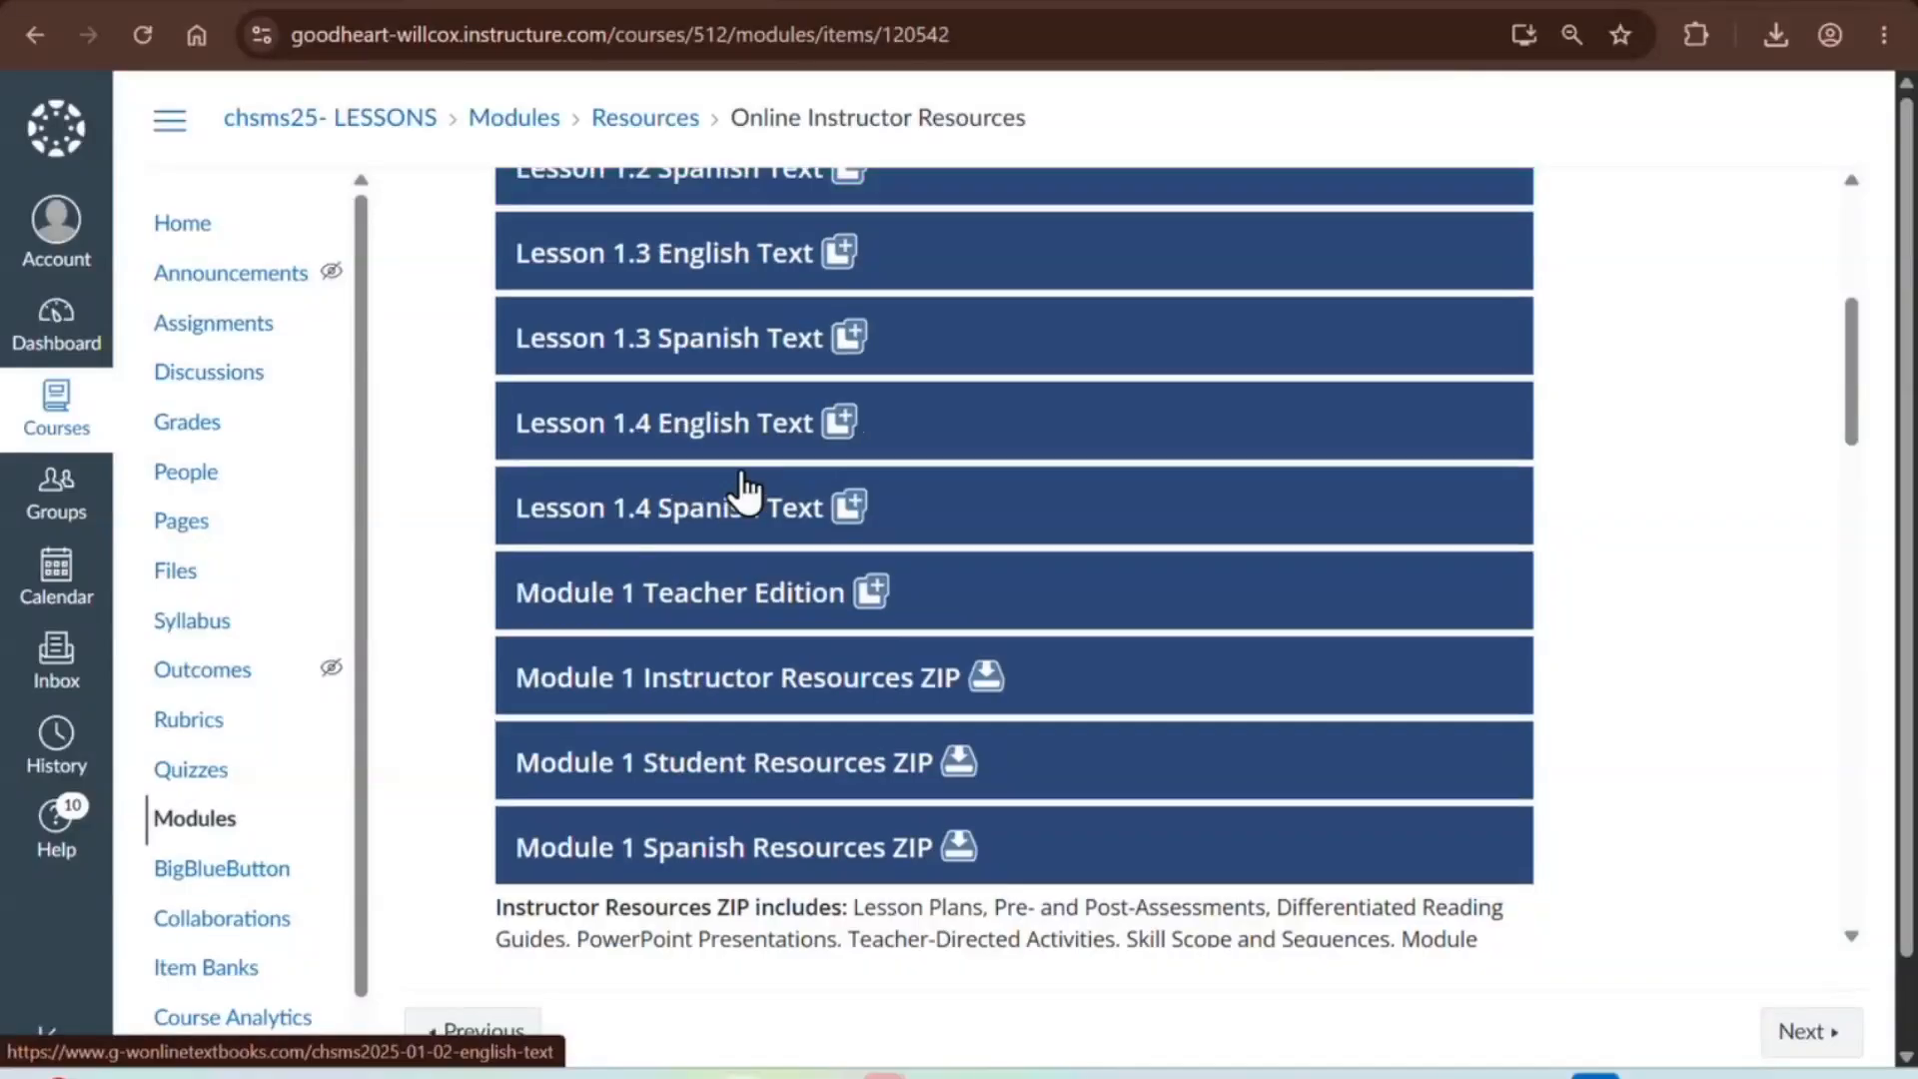
- Download the Module 1 Student Resources ZIP and open the downloaded archive
{"action": "left_click", "coordinate": [741, 663]}
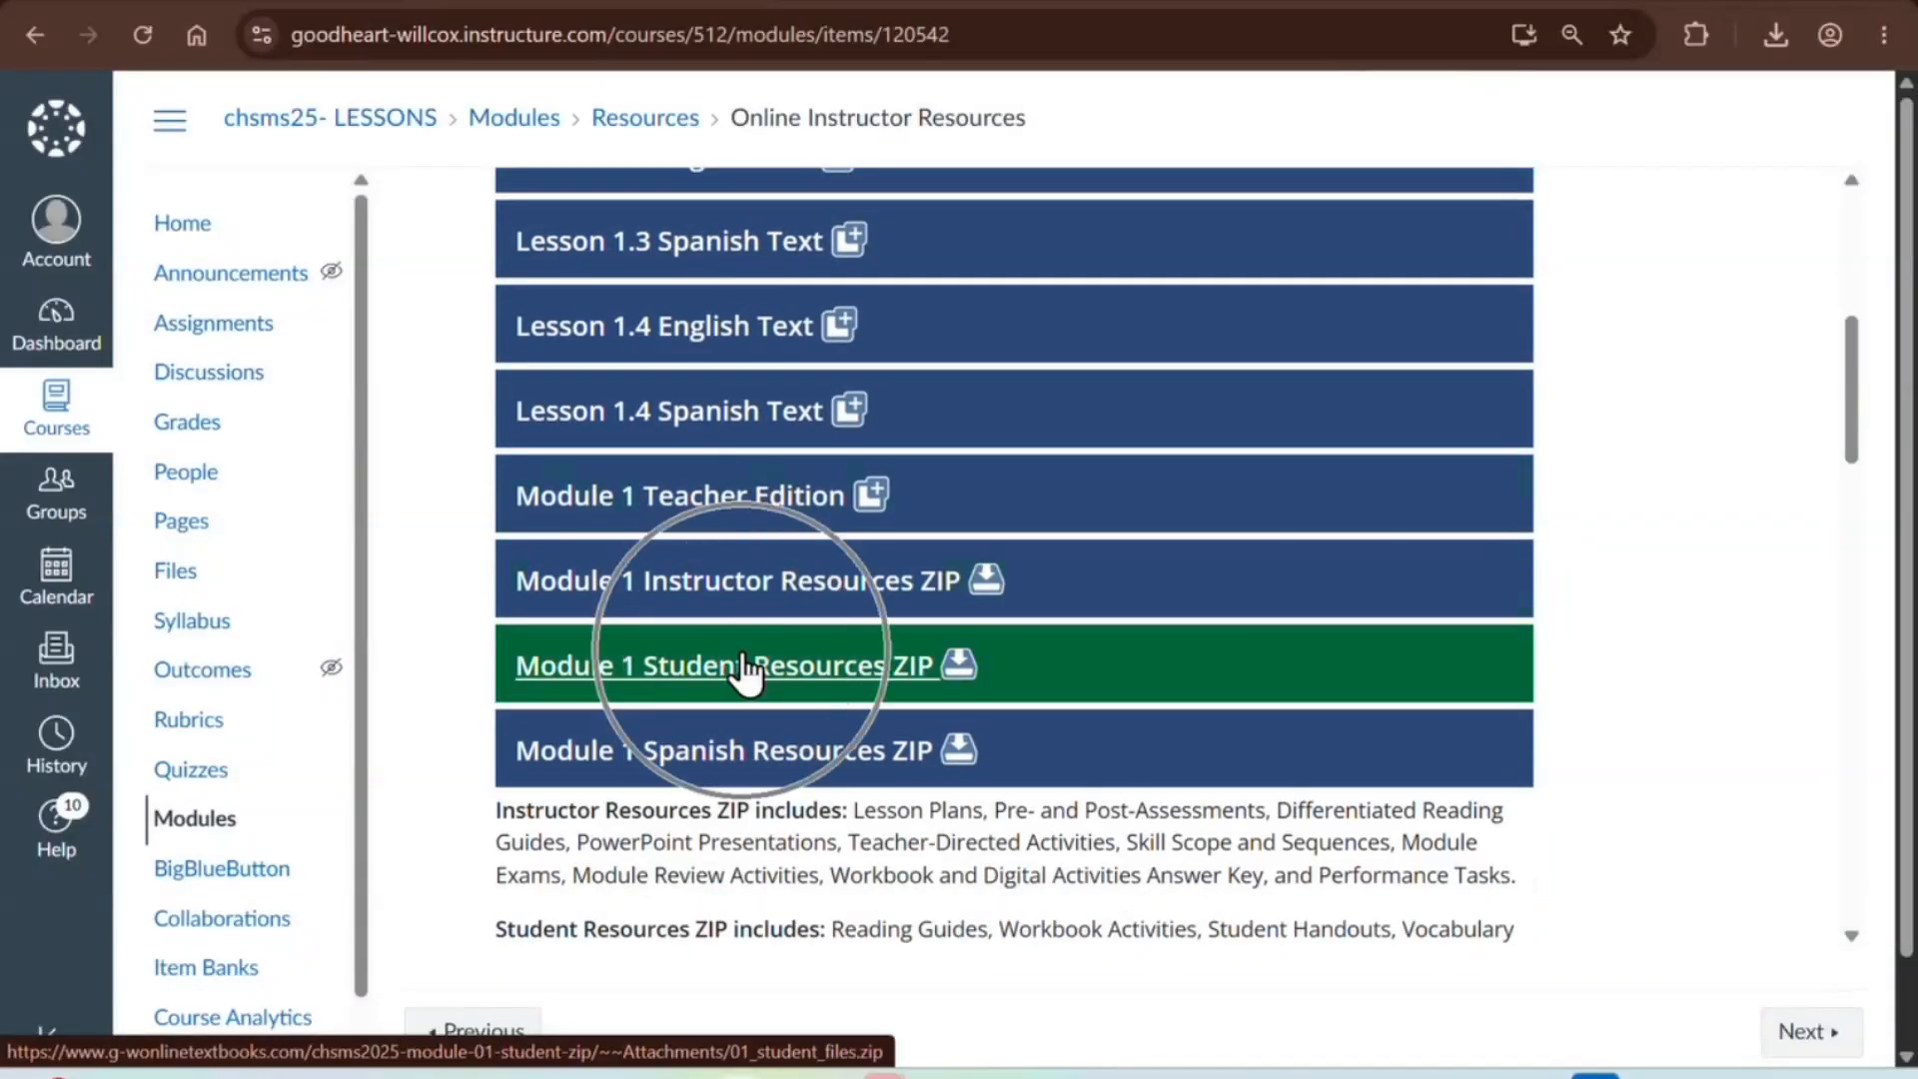
{"action": "left_click", "coordinate": [746, 777]}
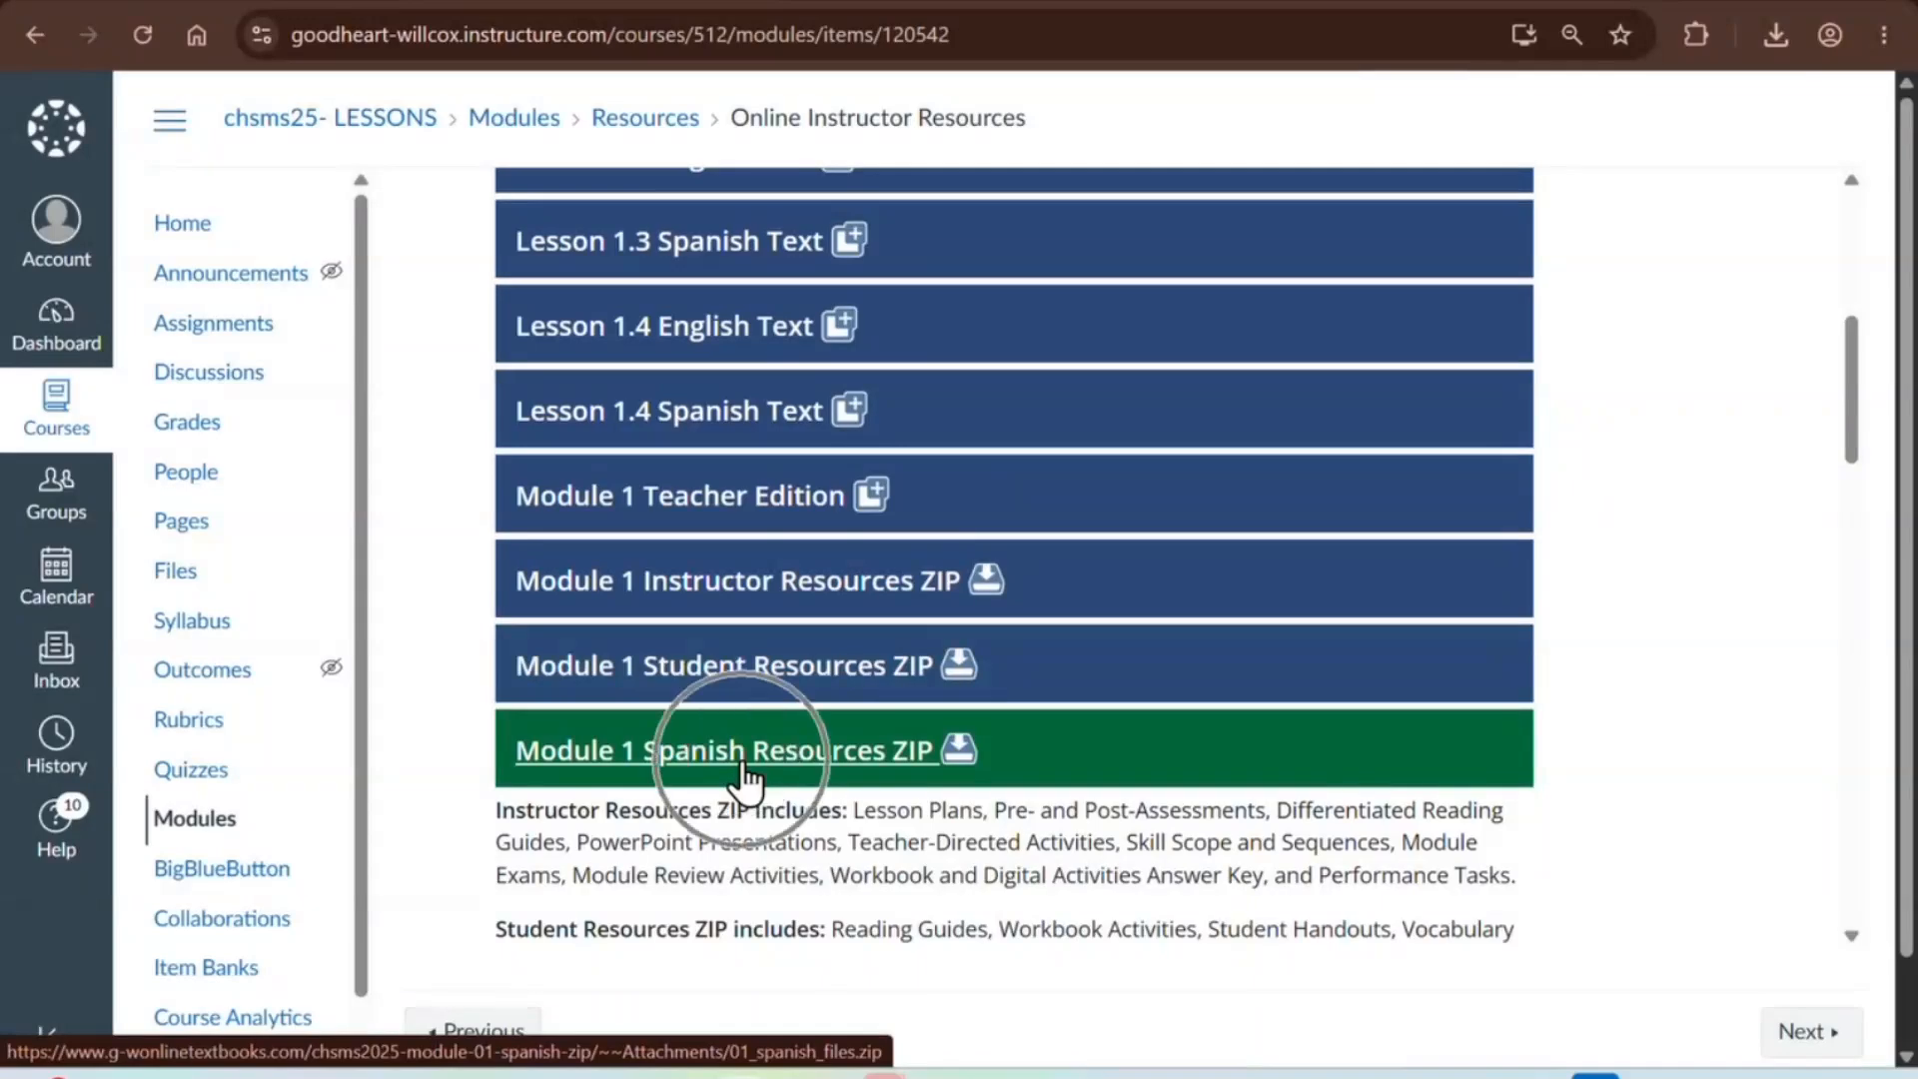
{"action": "left_click", "coordinate": [730, 680]}
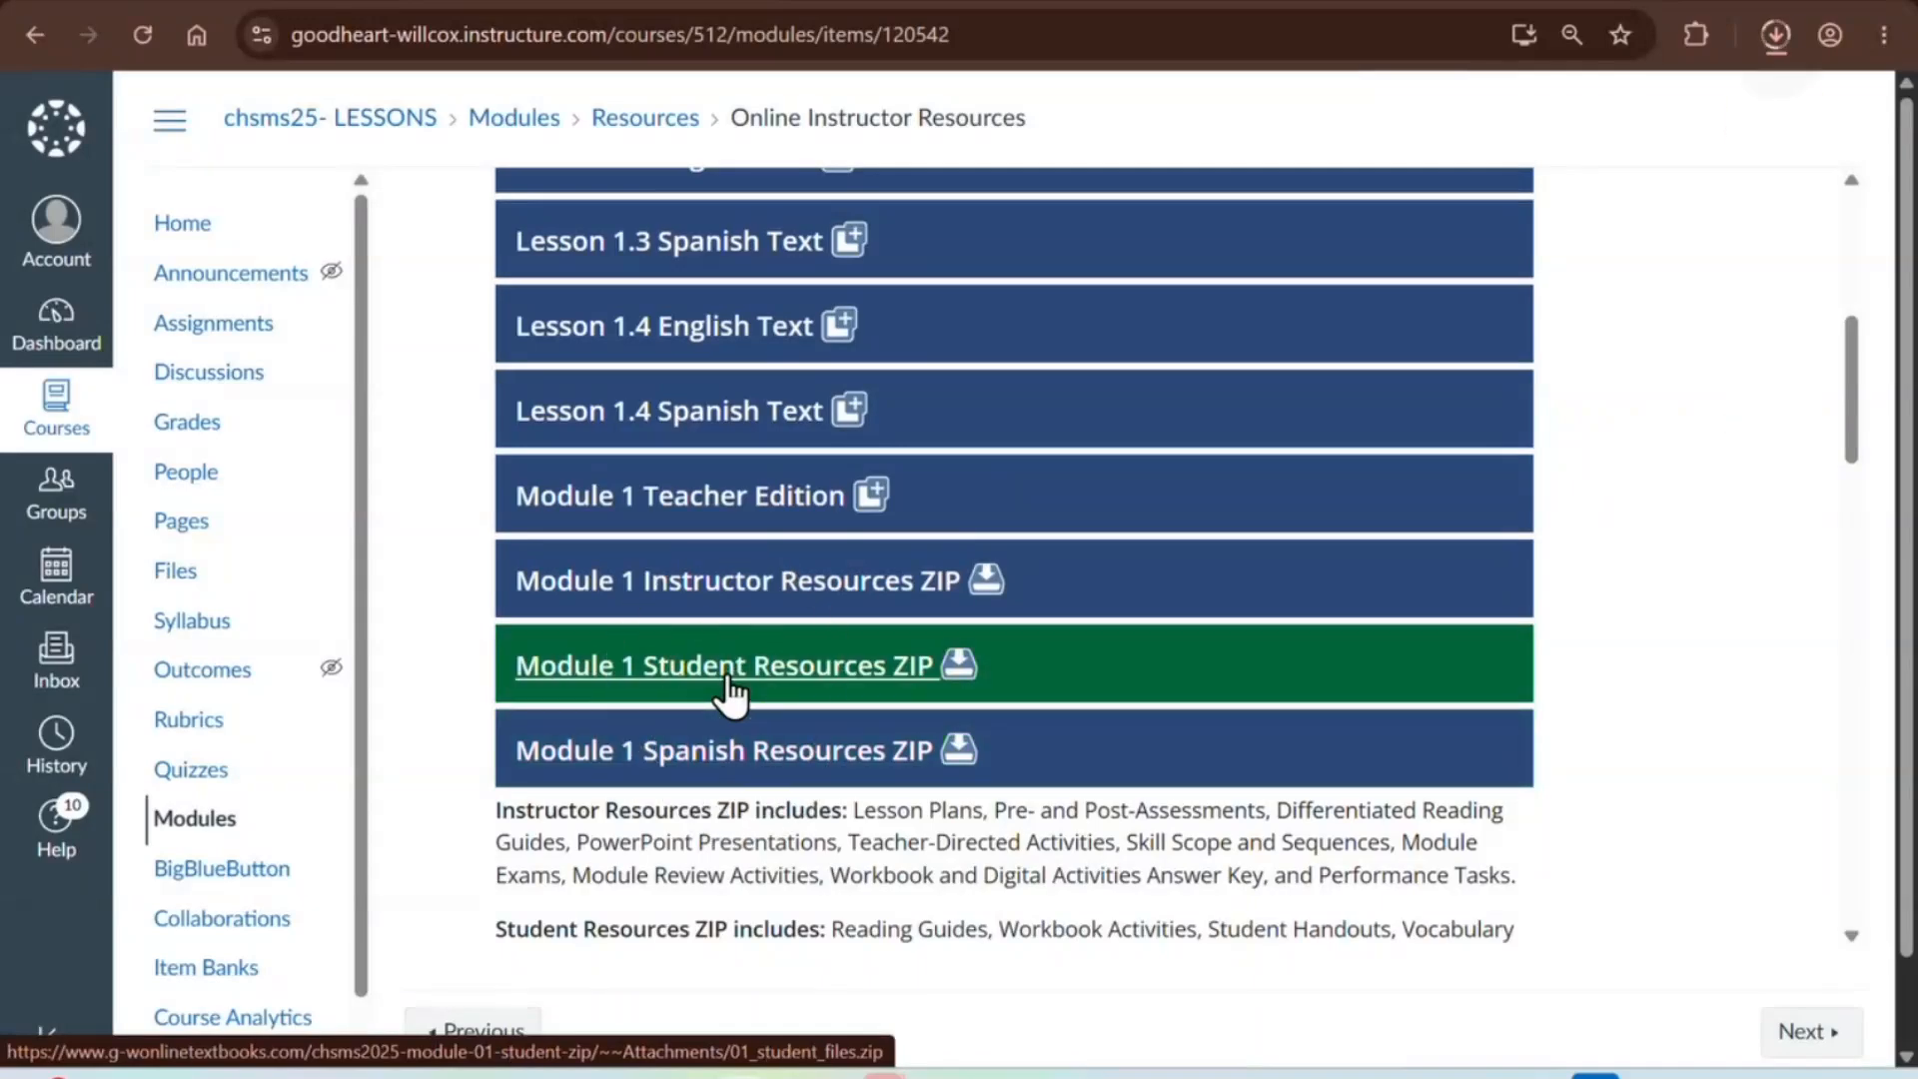
{"action": "left_click", "coordinate": [1781, 56]}
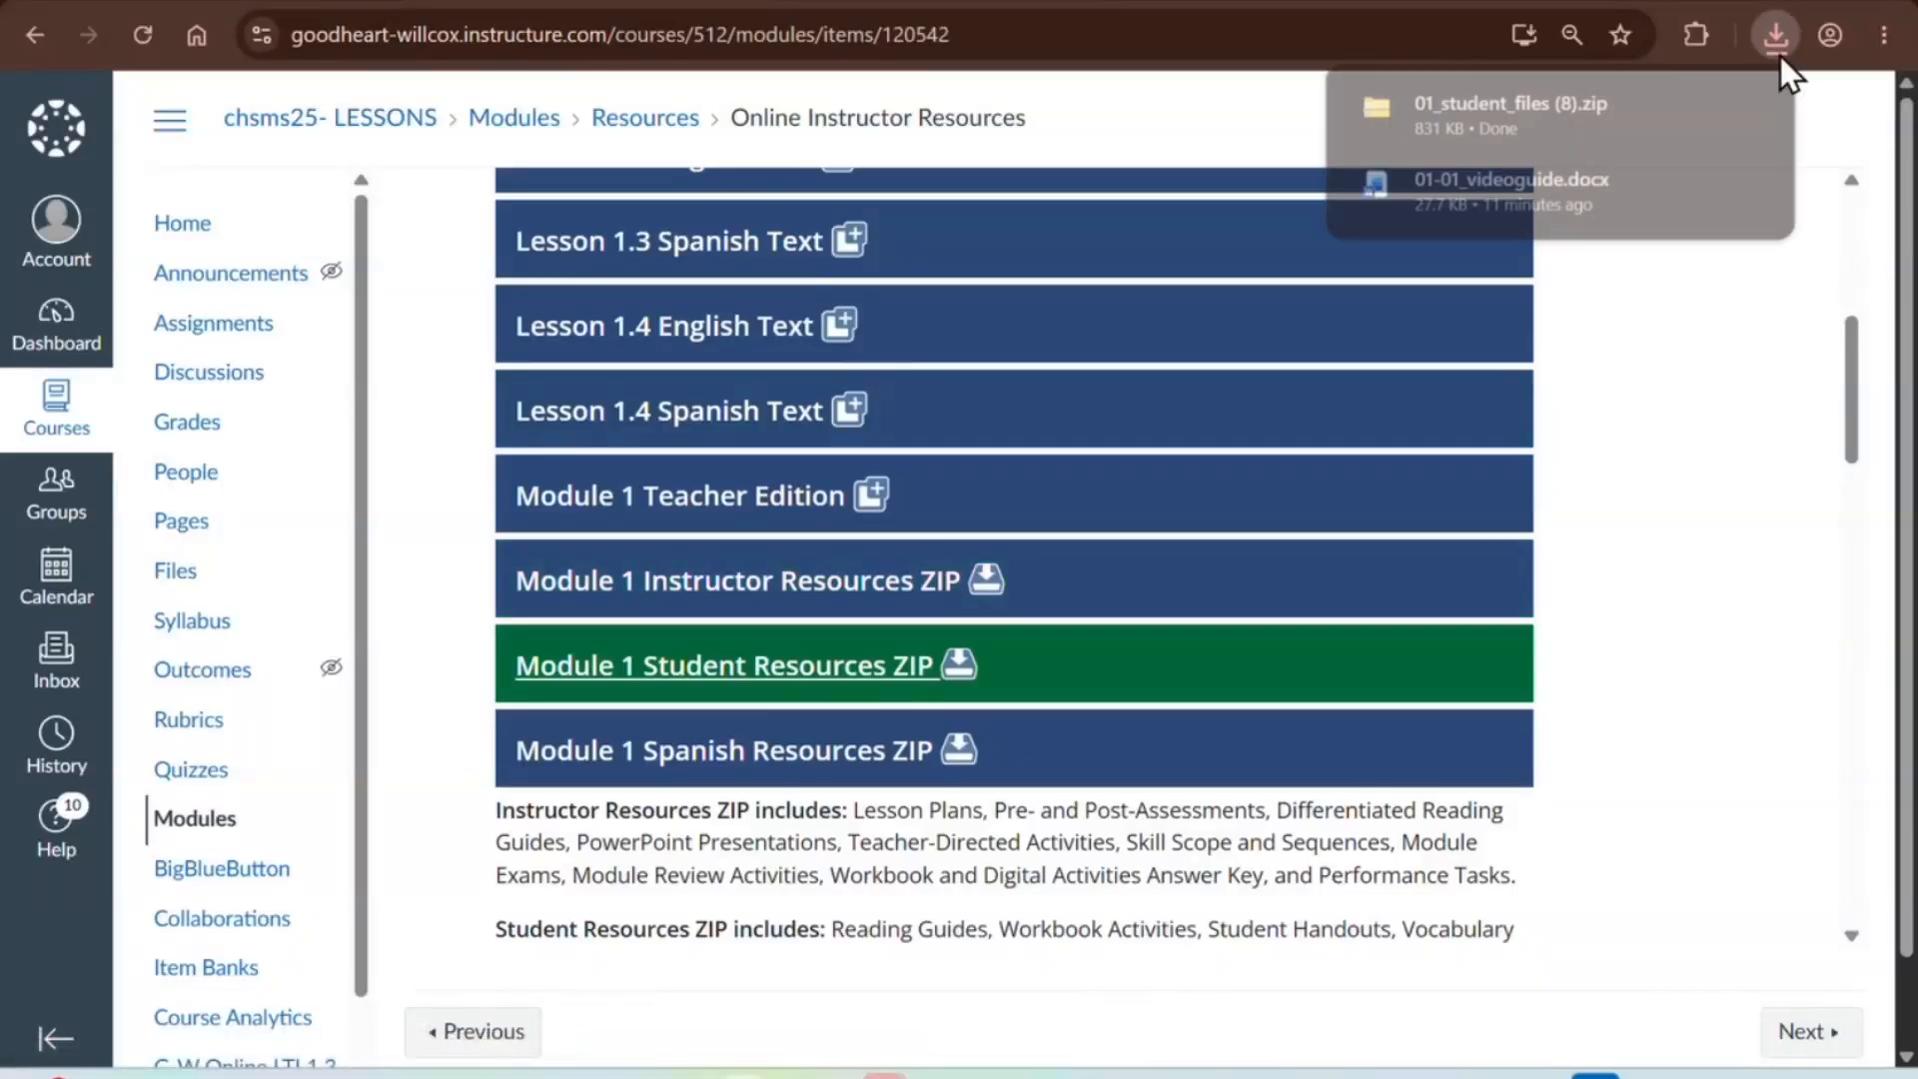
{"action": "left_click", "coordinate": [1525, 102]}
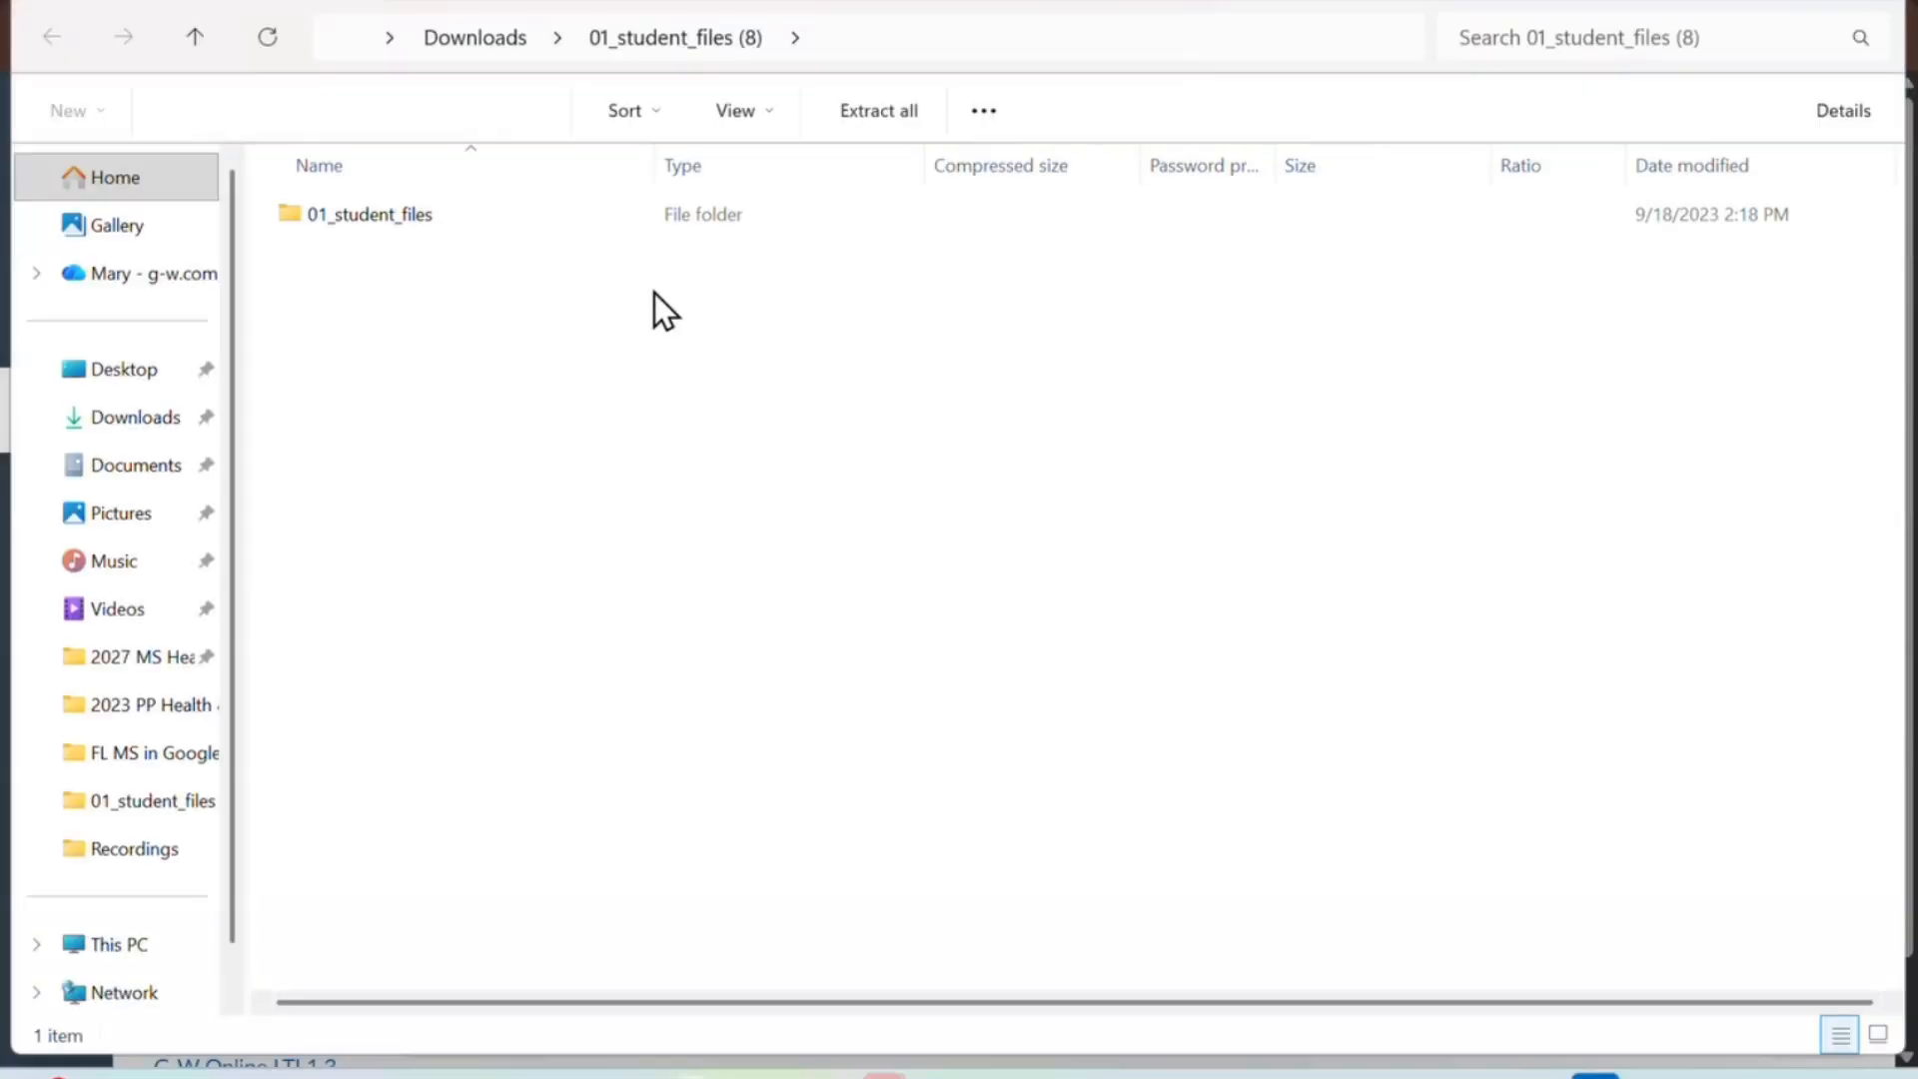
- Look through the lesson folders inside 01_student_files and examine the worksheet documents in the 01-01 folder
{"action": "left_click", "coordinate": [386, 214]}
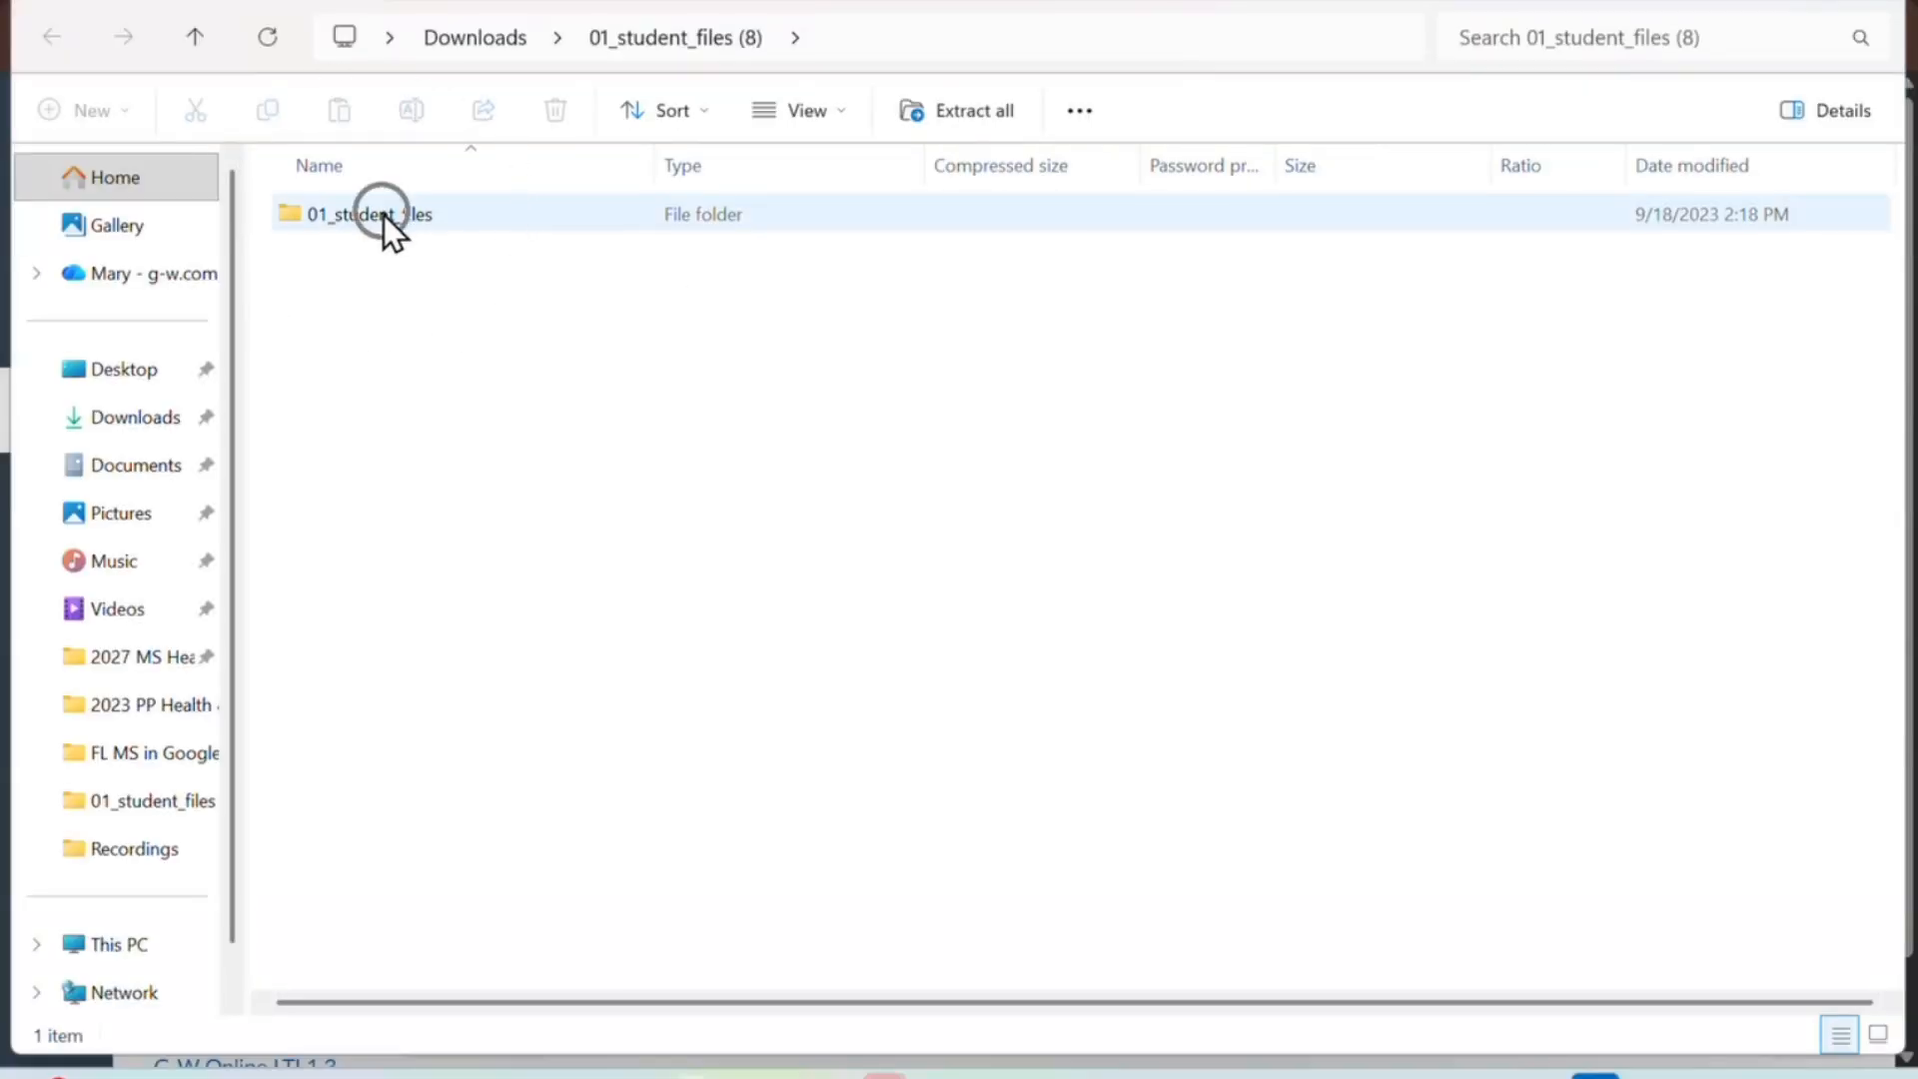
{"action": "double_click", "coordinate": [384, 214]}
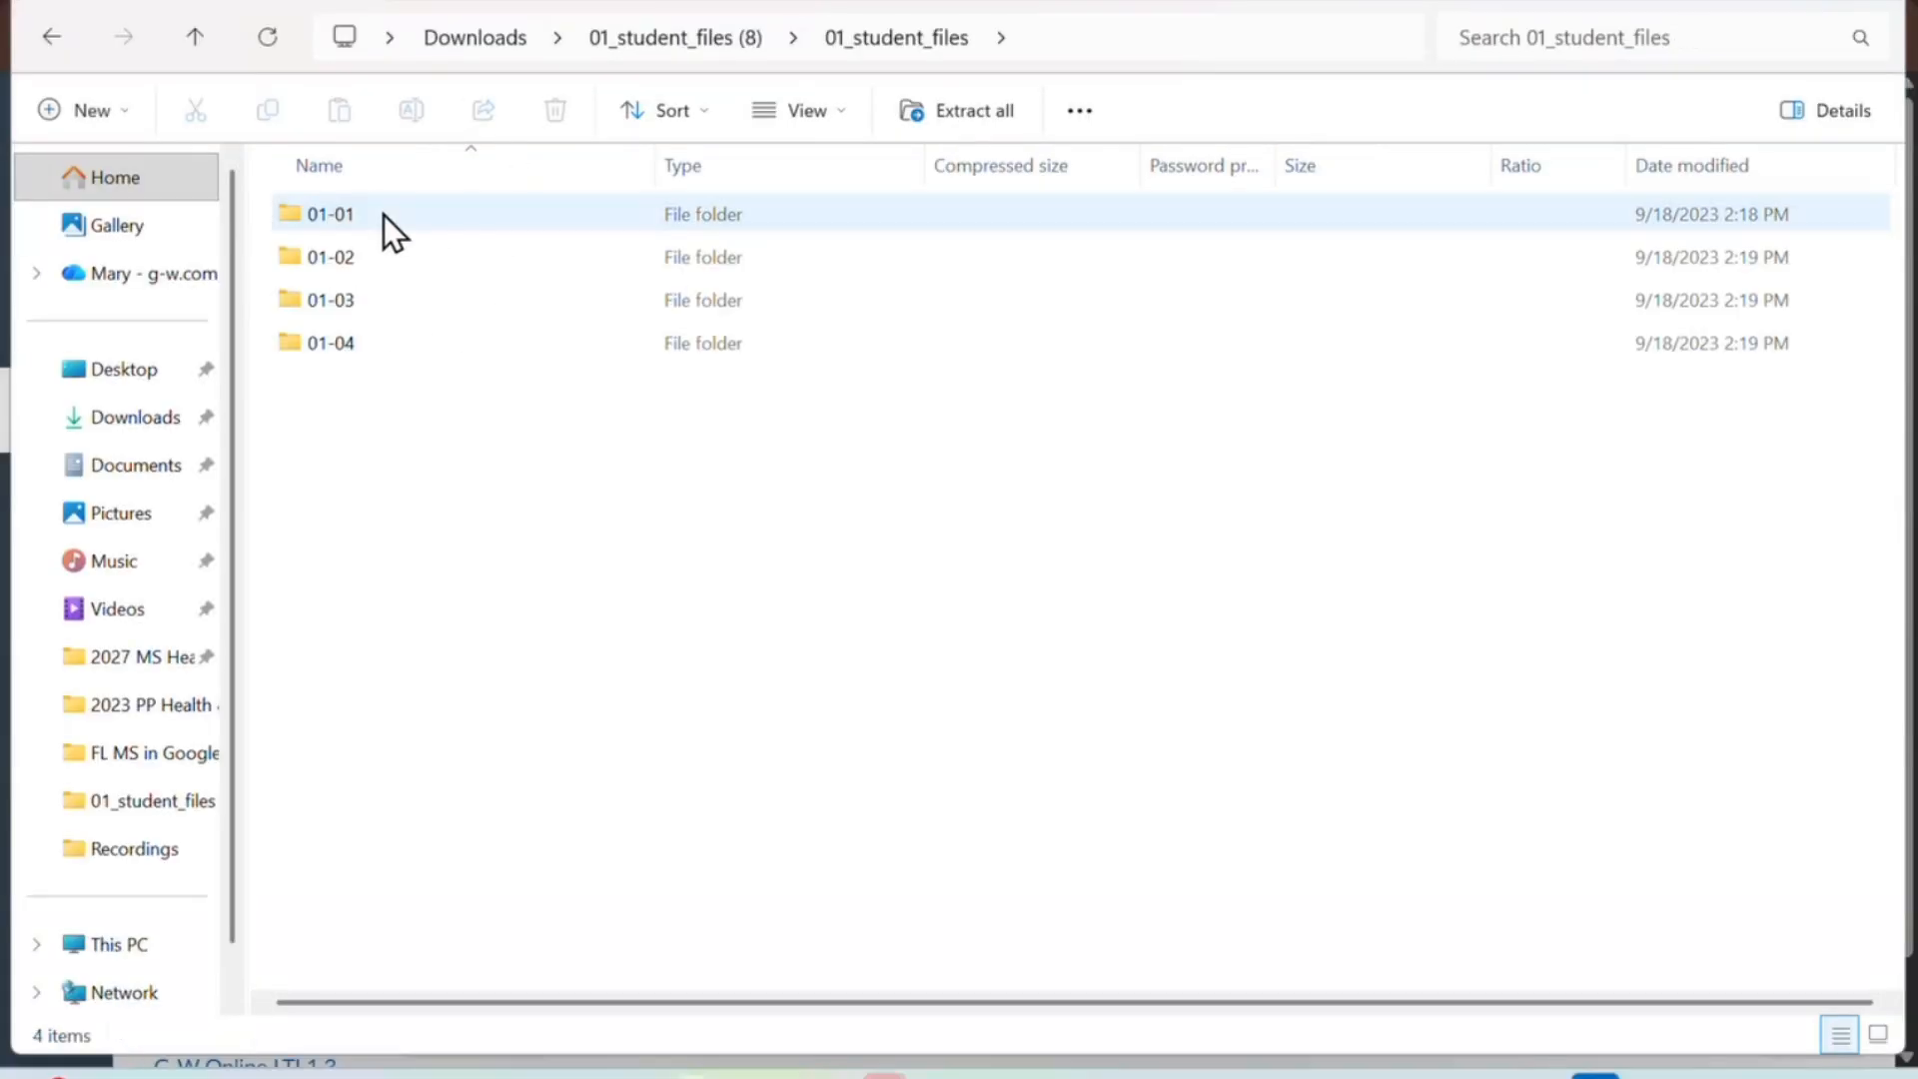
{"action": "double_click", "coordinate": [332, 344]}
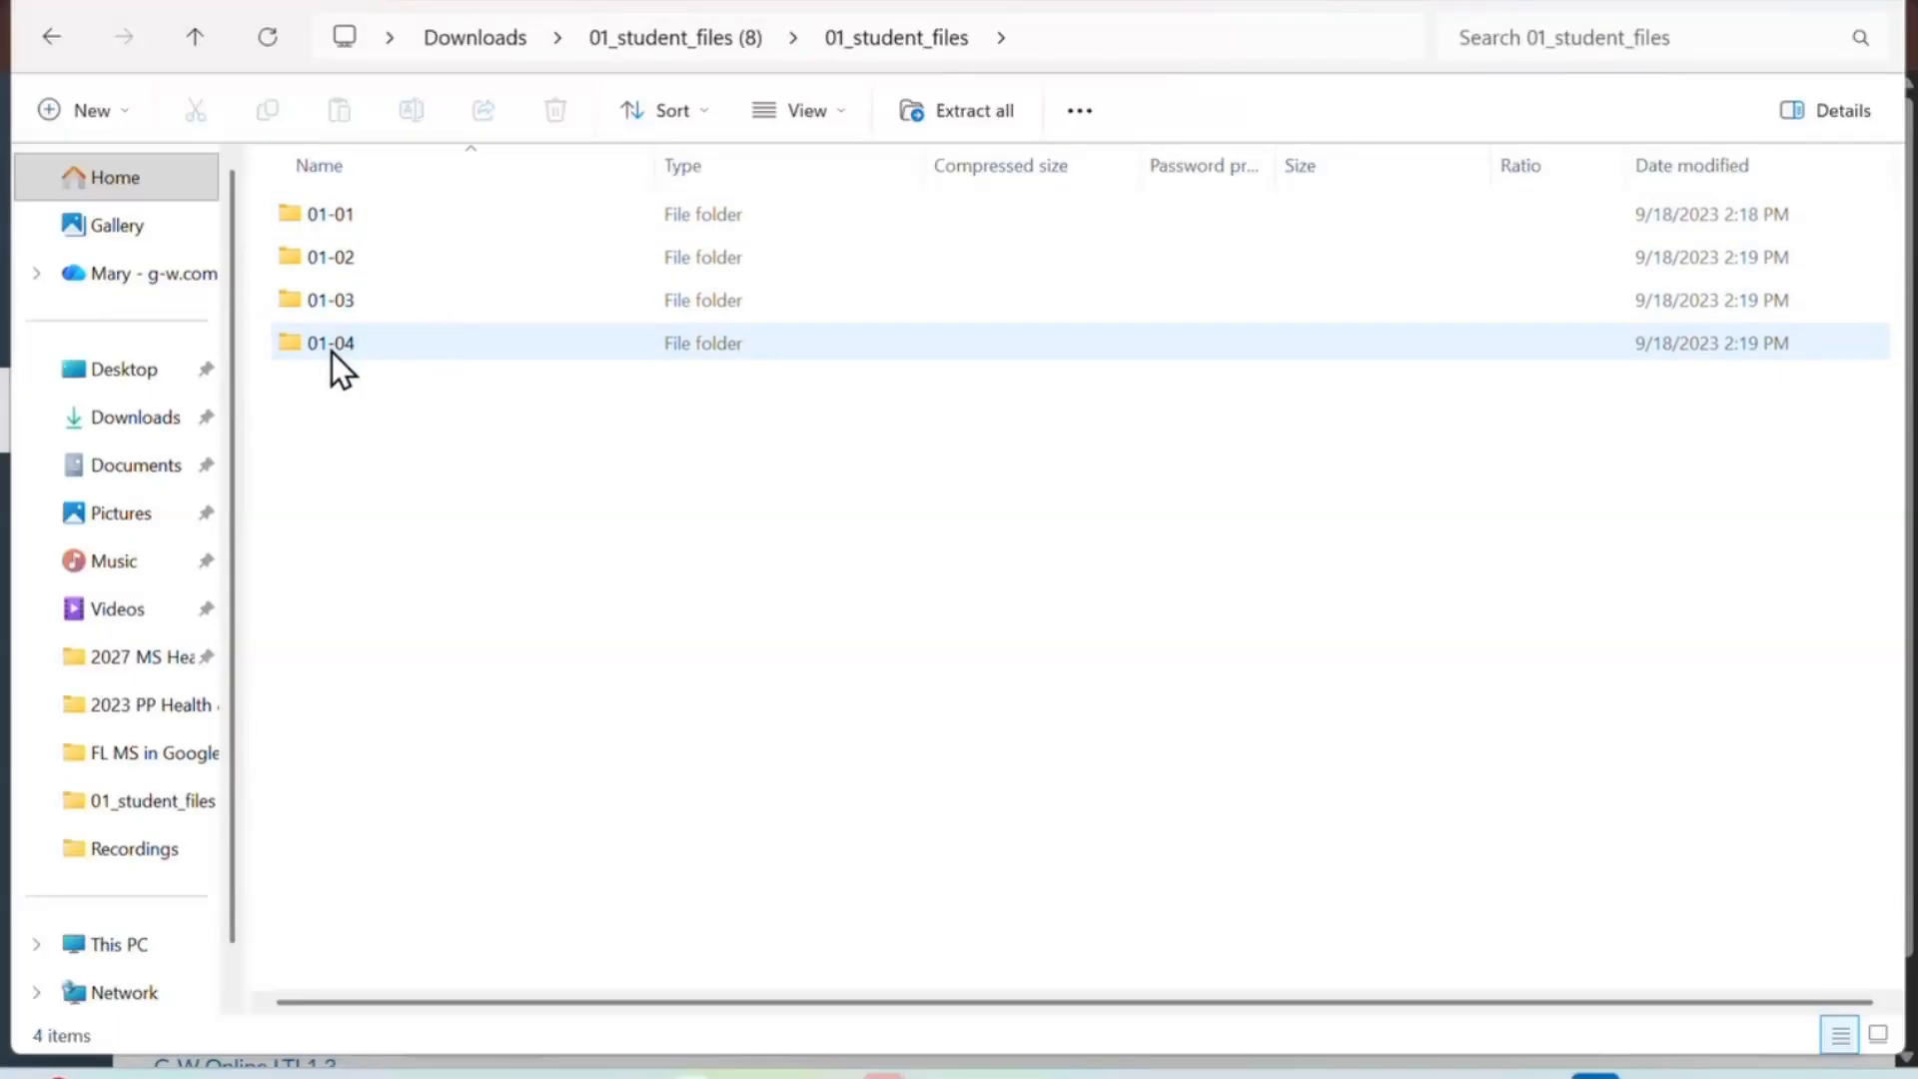
{"action": "left_click", "coordinate": [858, 40]}
{"action": "double_click", "coordinate": [356, 218]}
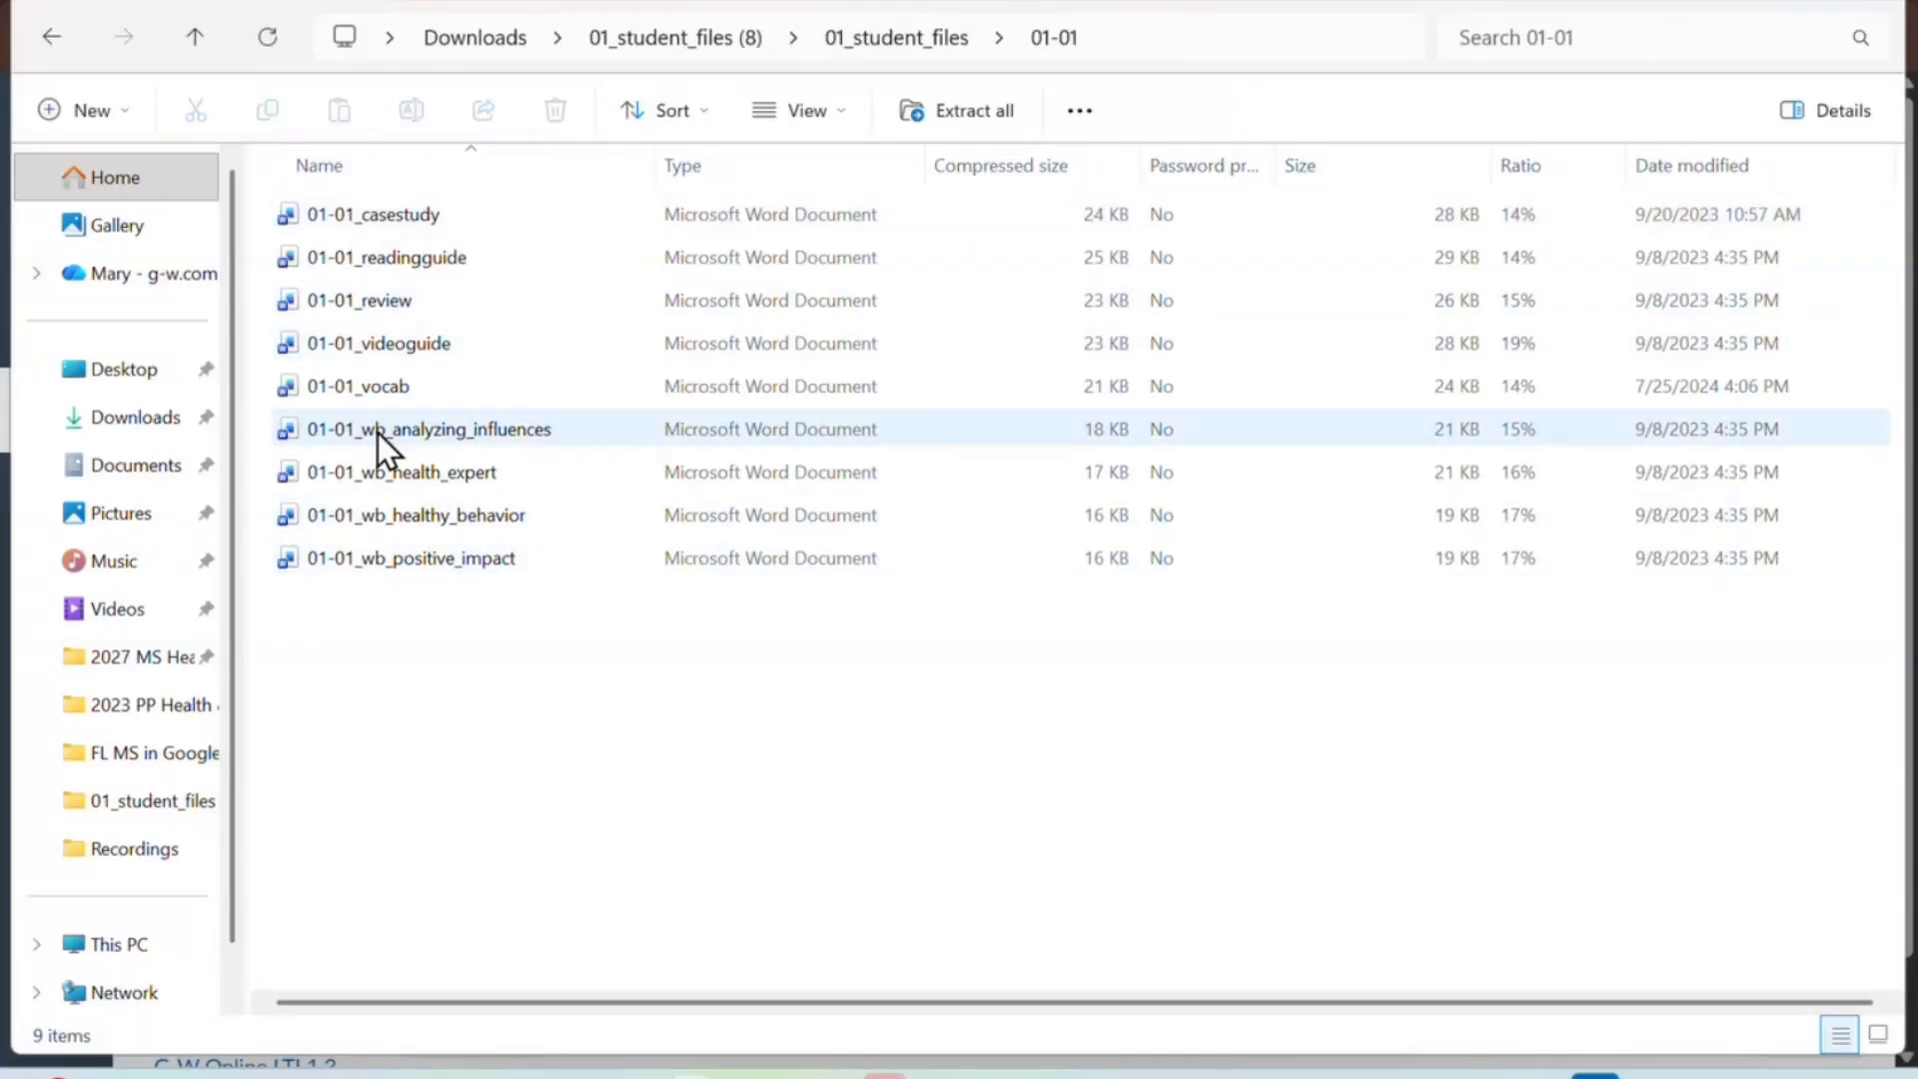
{"action": "key", "text": "ctrl"}
{"action": "key", "text": "ctrl"}
{"action": "key", "text": "ctrl"}
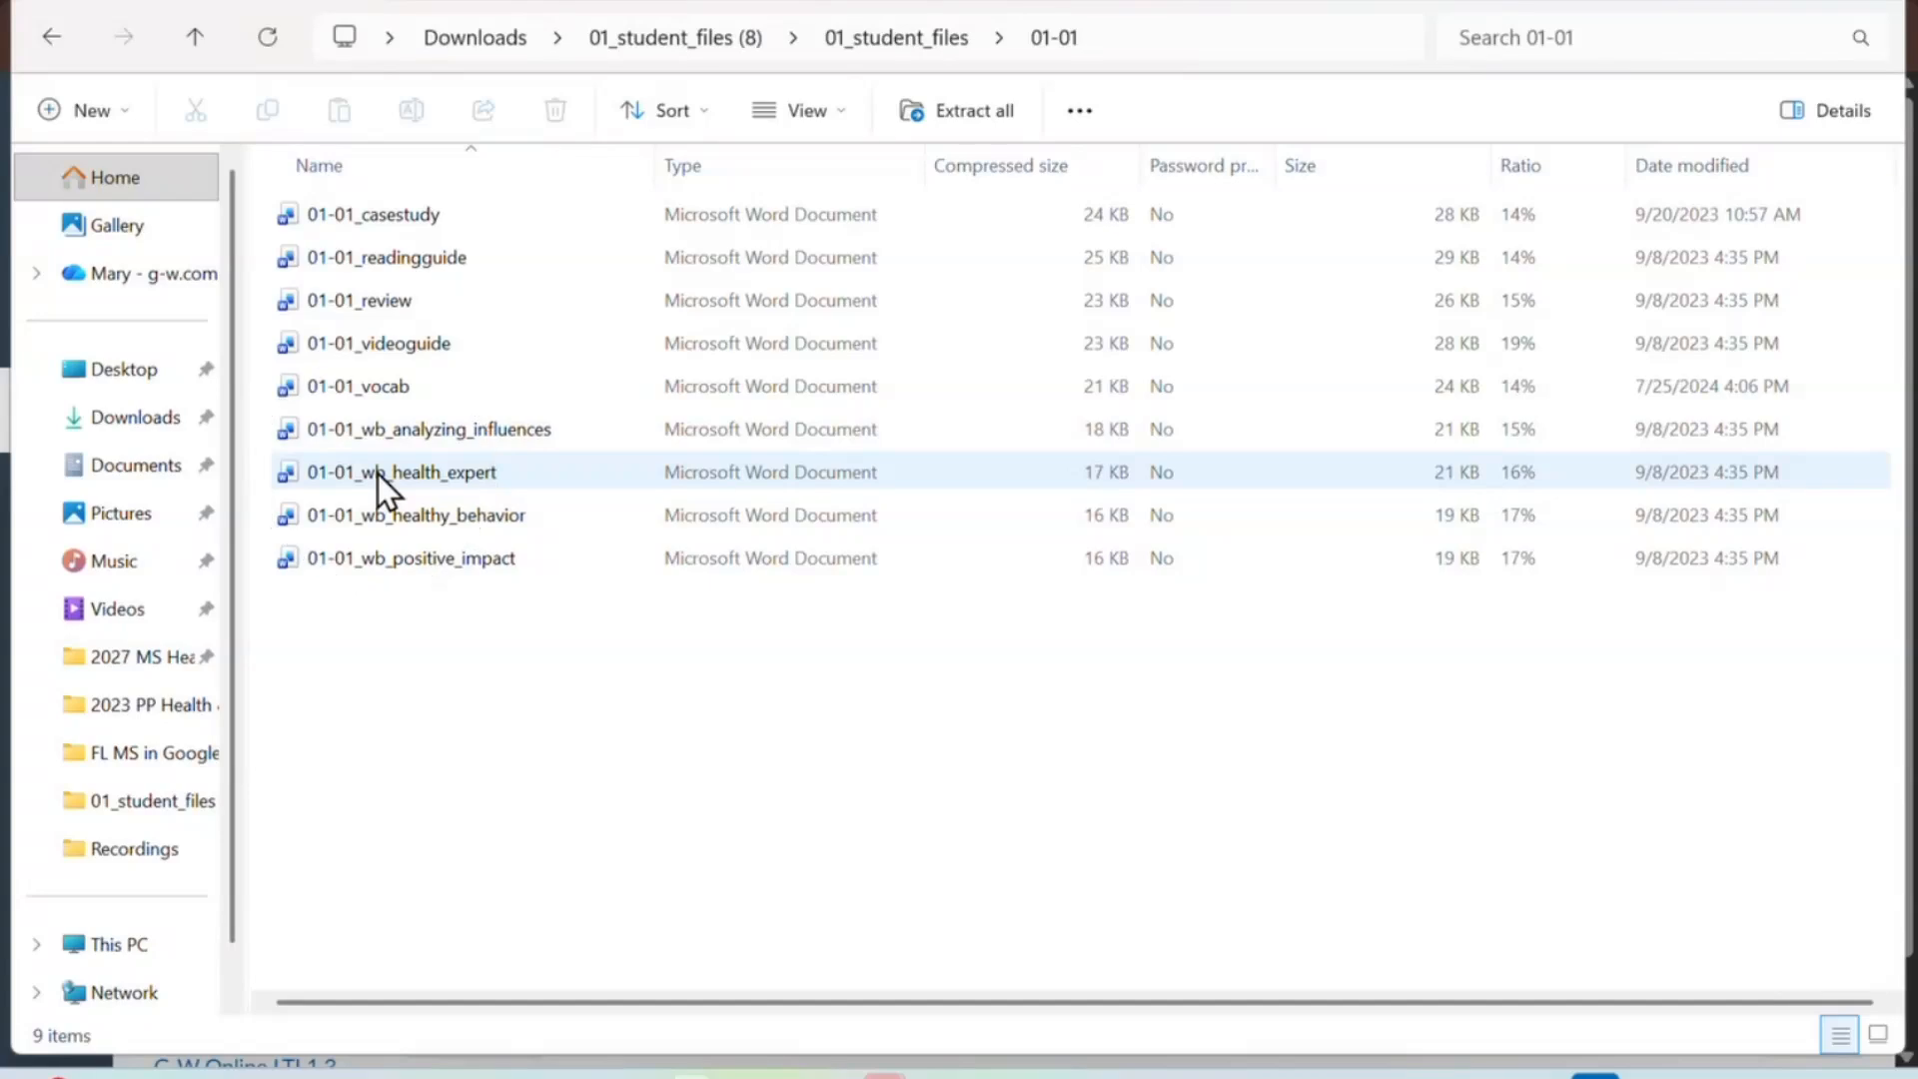
{"action": "key", "text": "ctrl"}
{"action": "key", "text": "ctrl"}
{"action": "key", "text": "ctrl"}
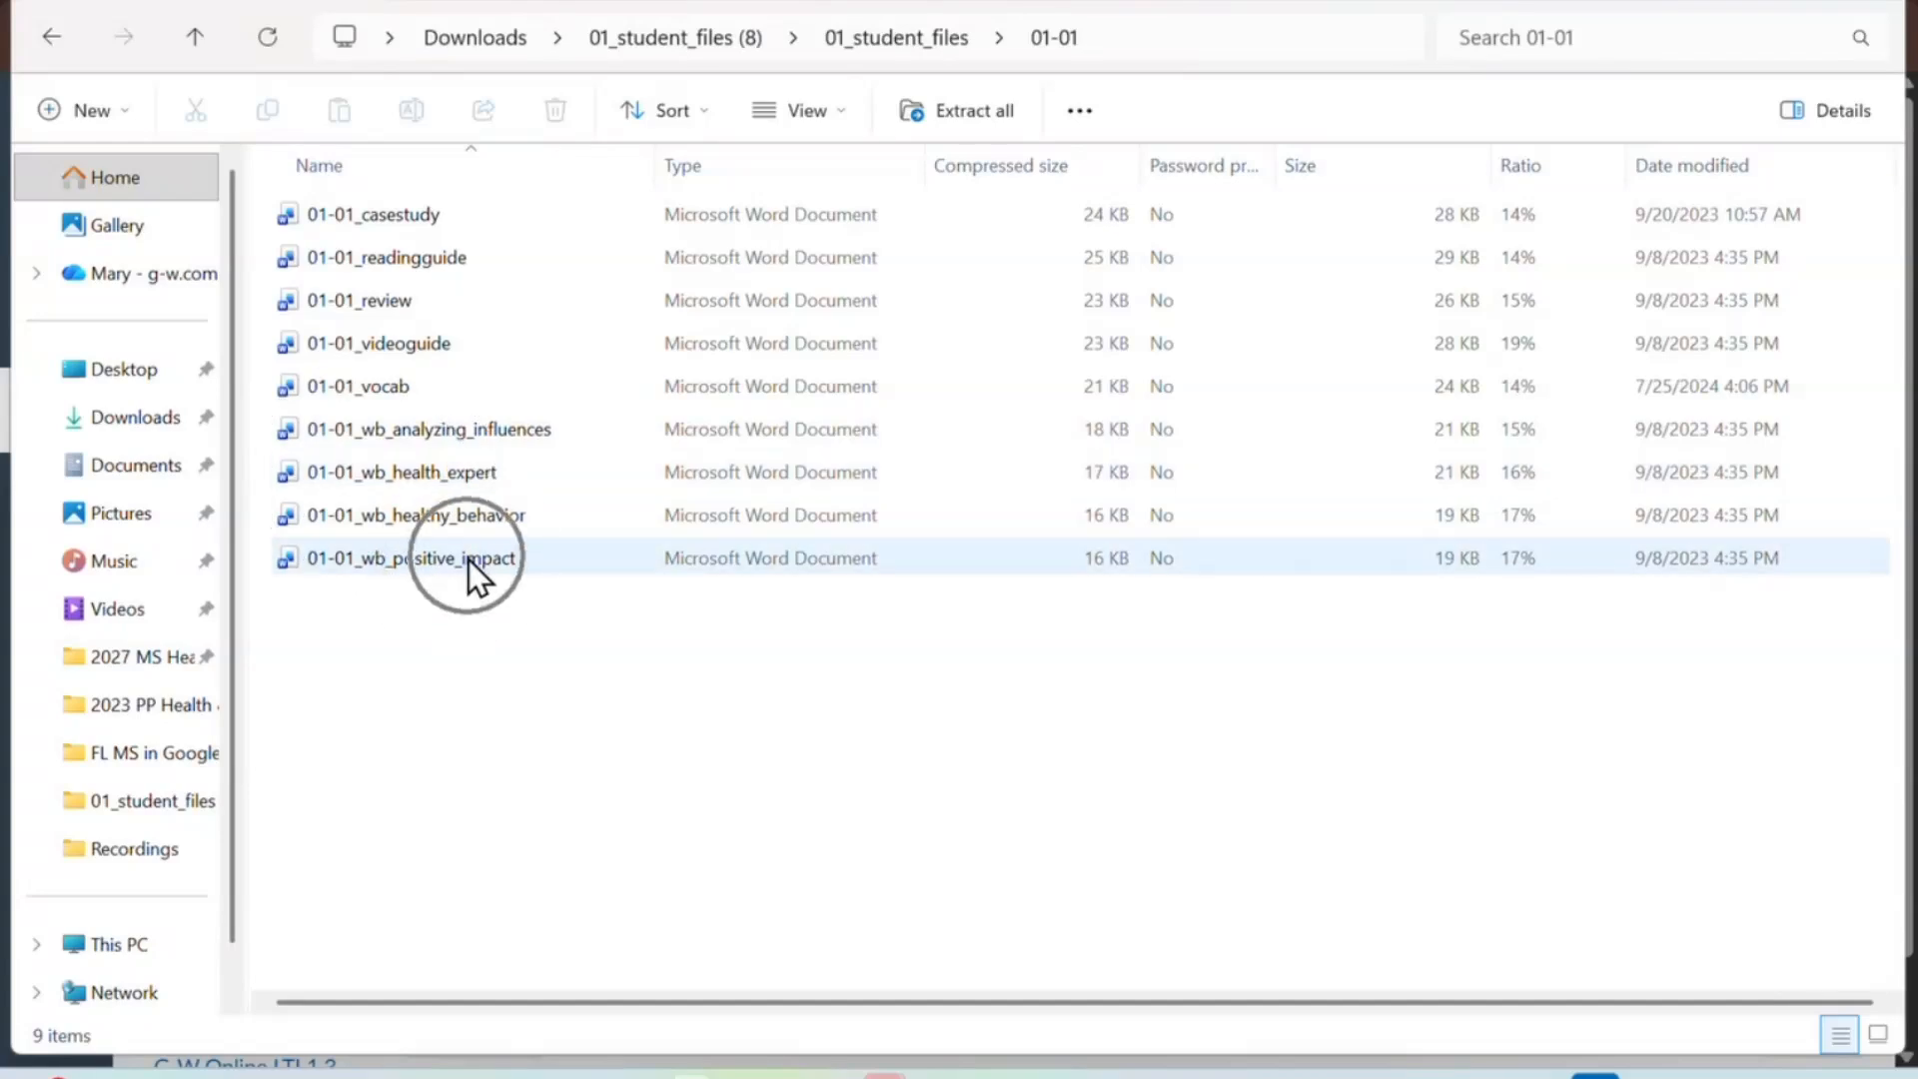
{"action": "key", "text": "ctrl"}
{"action": "key", "text": "ctrl"}
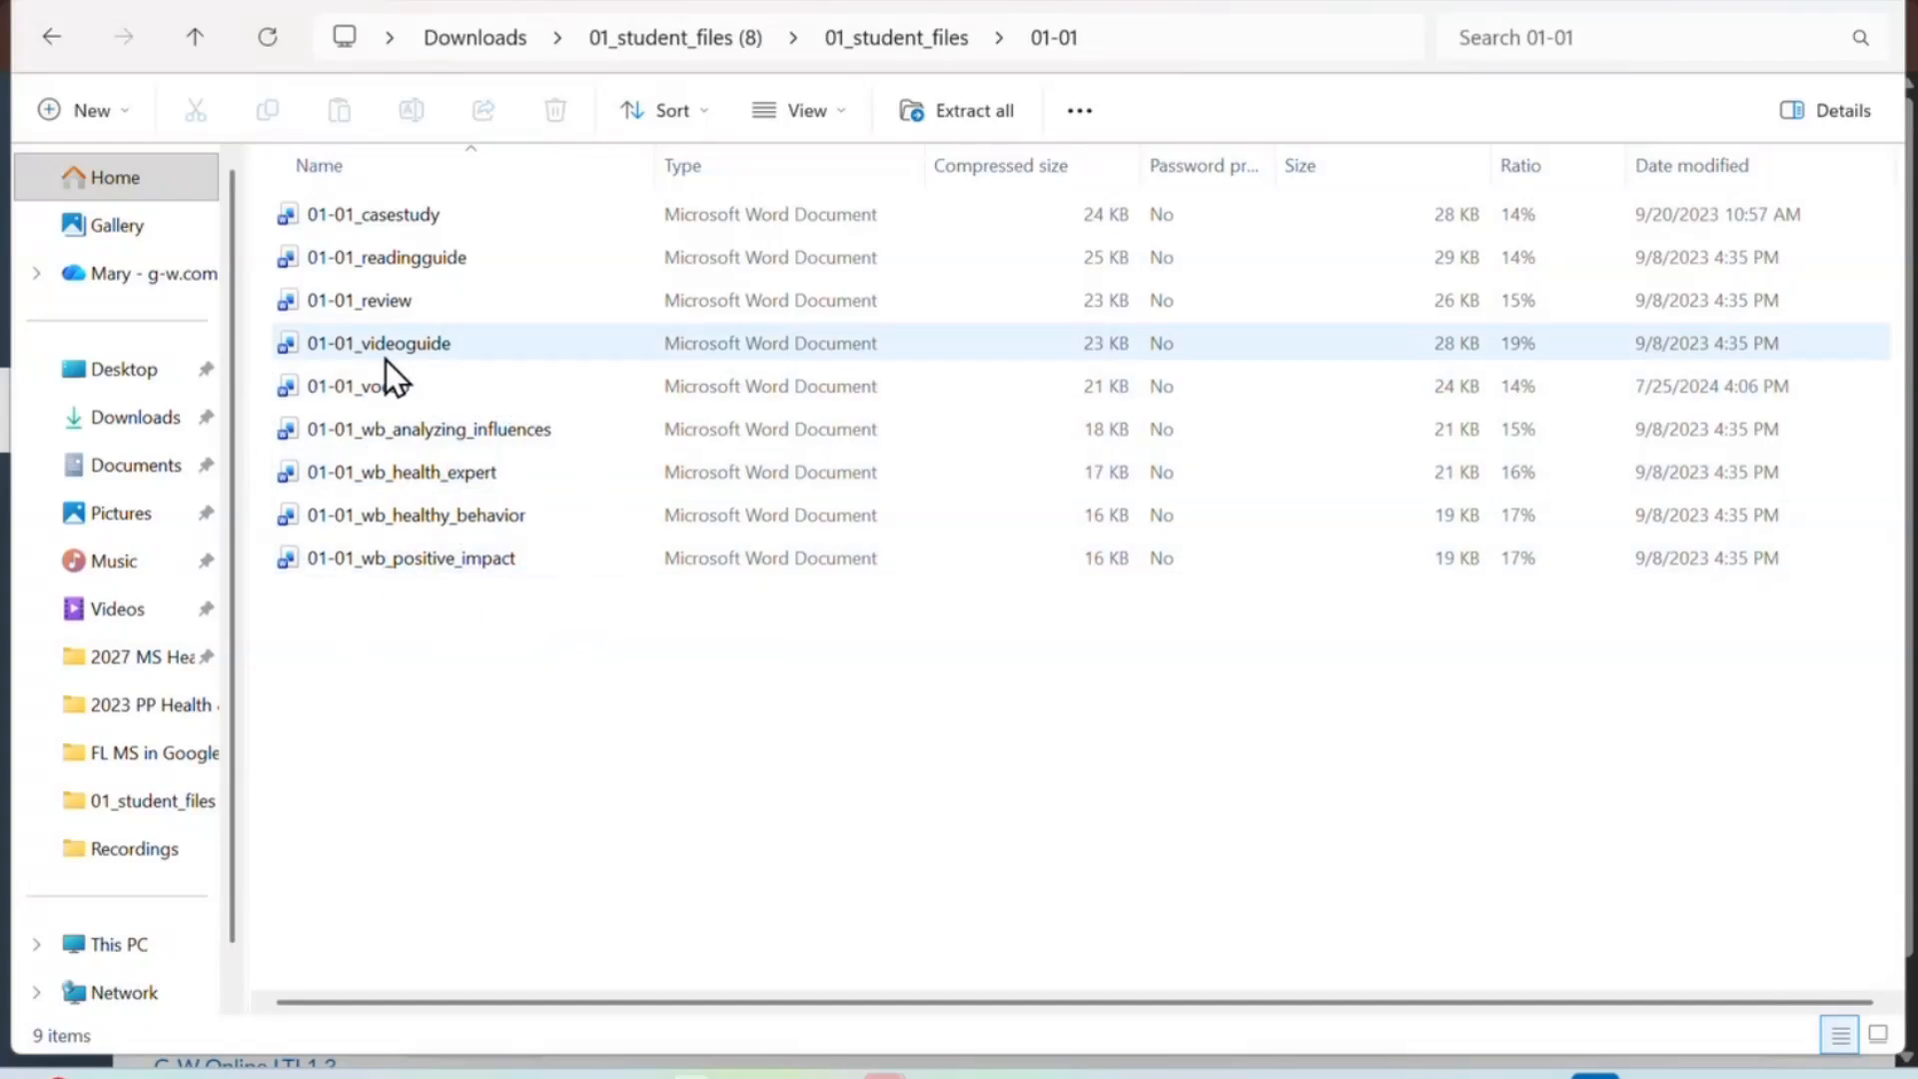
{"action": "key", "text": "ctrl"}
{"action": "key", "text": "ctrl"}
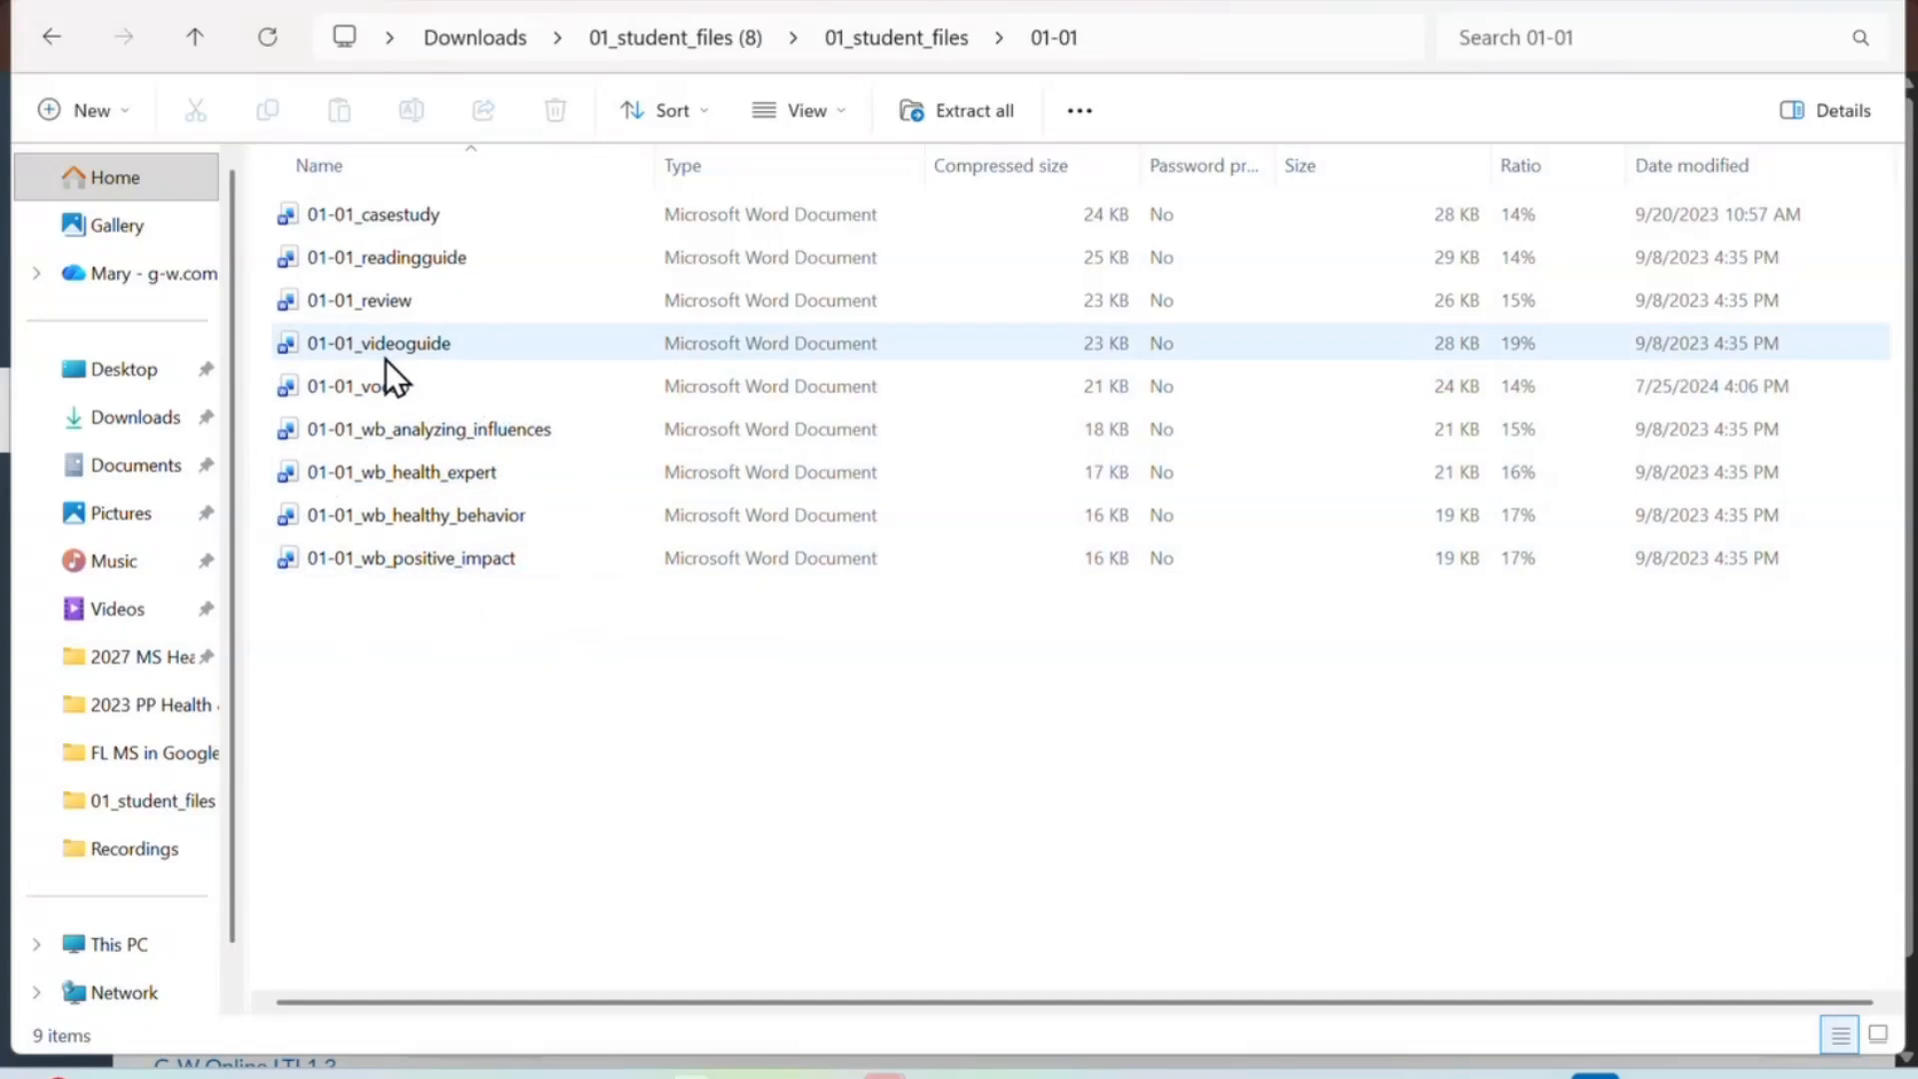
- Return to the archive's top level and copy the 01_student_files folder
{"action": "left_click", "coordinate": [698, 37]}
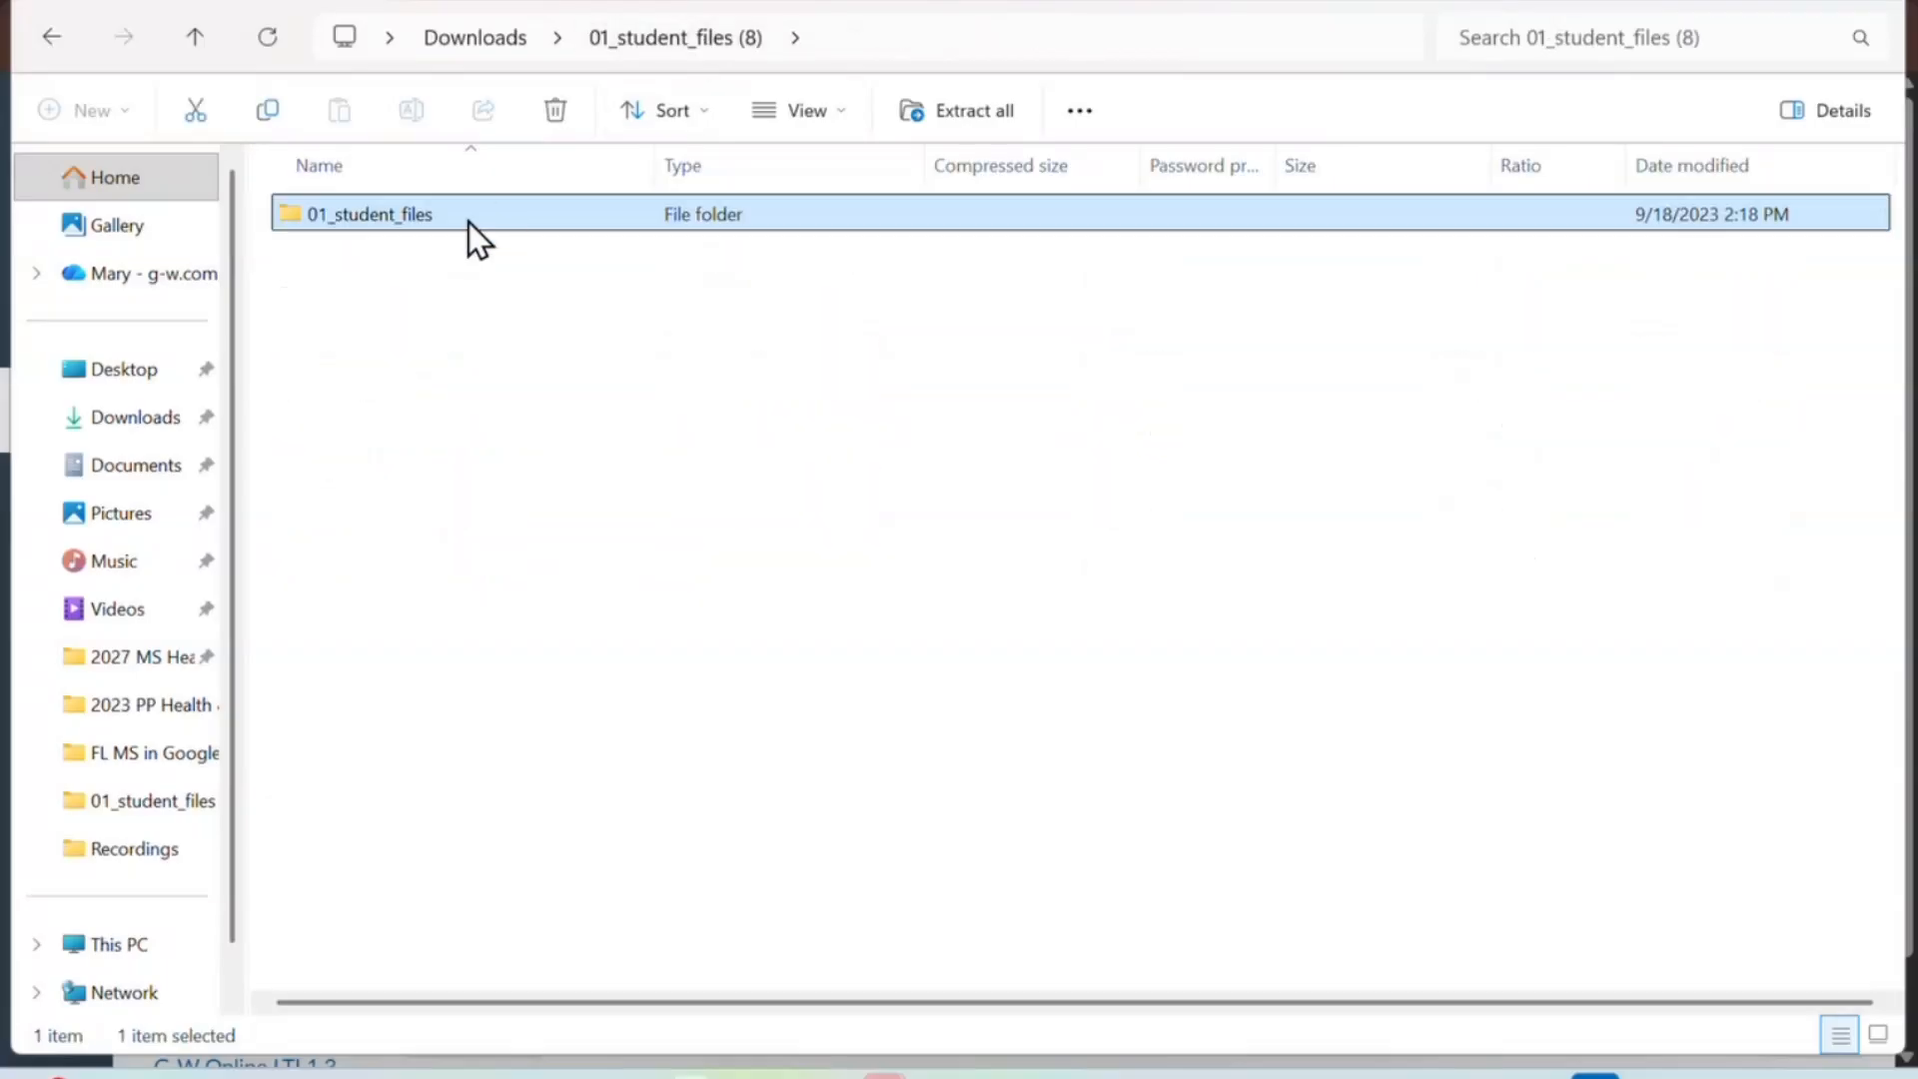
{"action": "key", "text": "ctrl"}
{"action": "key", "text": "ctrl"}
{"action": "left_click_drag", "start_coordinate": [340, 219], "coordinate": [408, 235]}
{"action": "mouse_move", "coordinate": [437, 220]}
{"action": "left_mouse_down"}
{"action": "mouse_move", "coordinate": [190, 417]}
{"action": "mouse_move", "coordinate": [470, 209]}
{"action": "left_mouse_up"}
{"action": "right_click", "coordinate": [468, 220]}
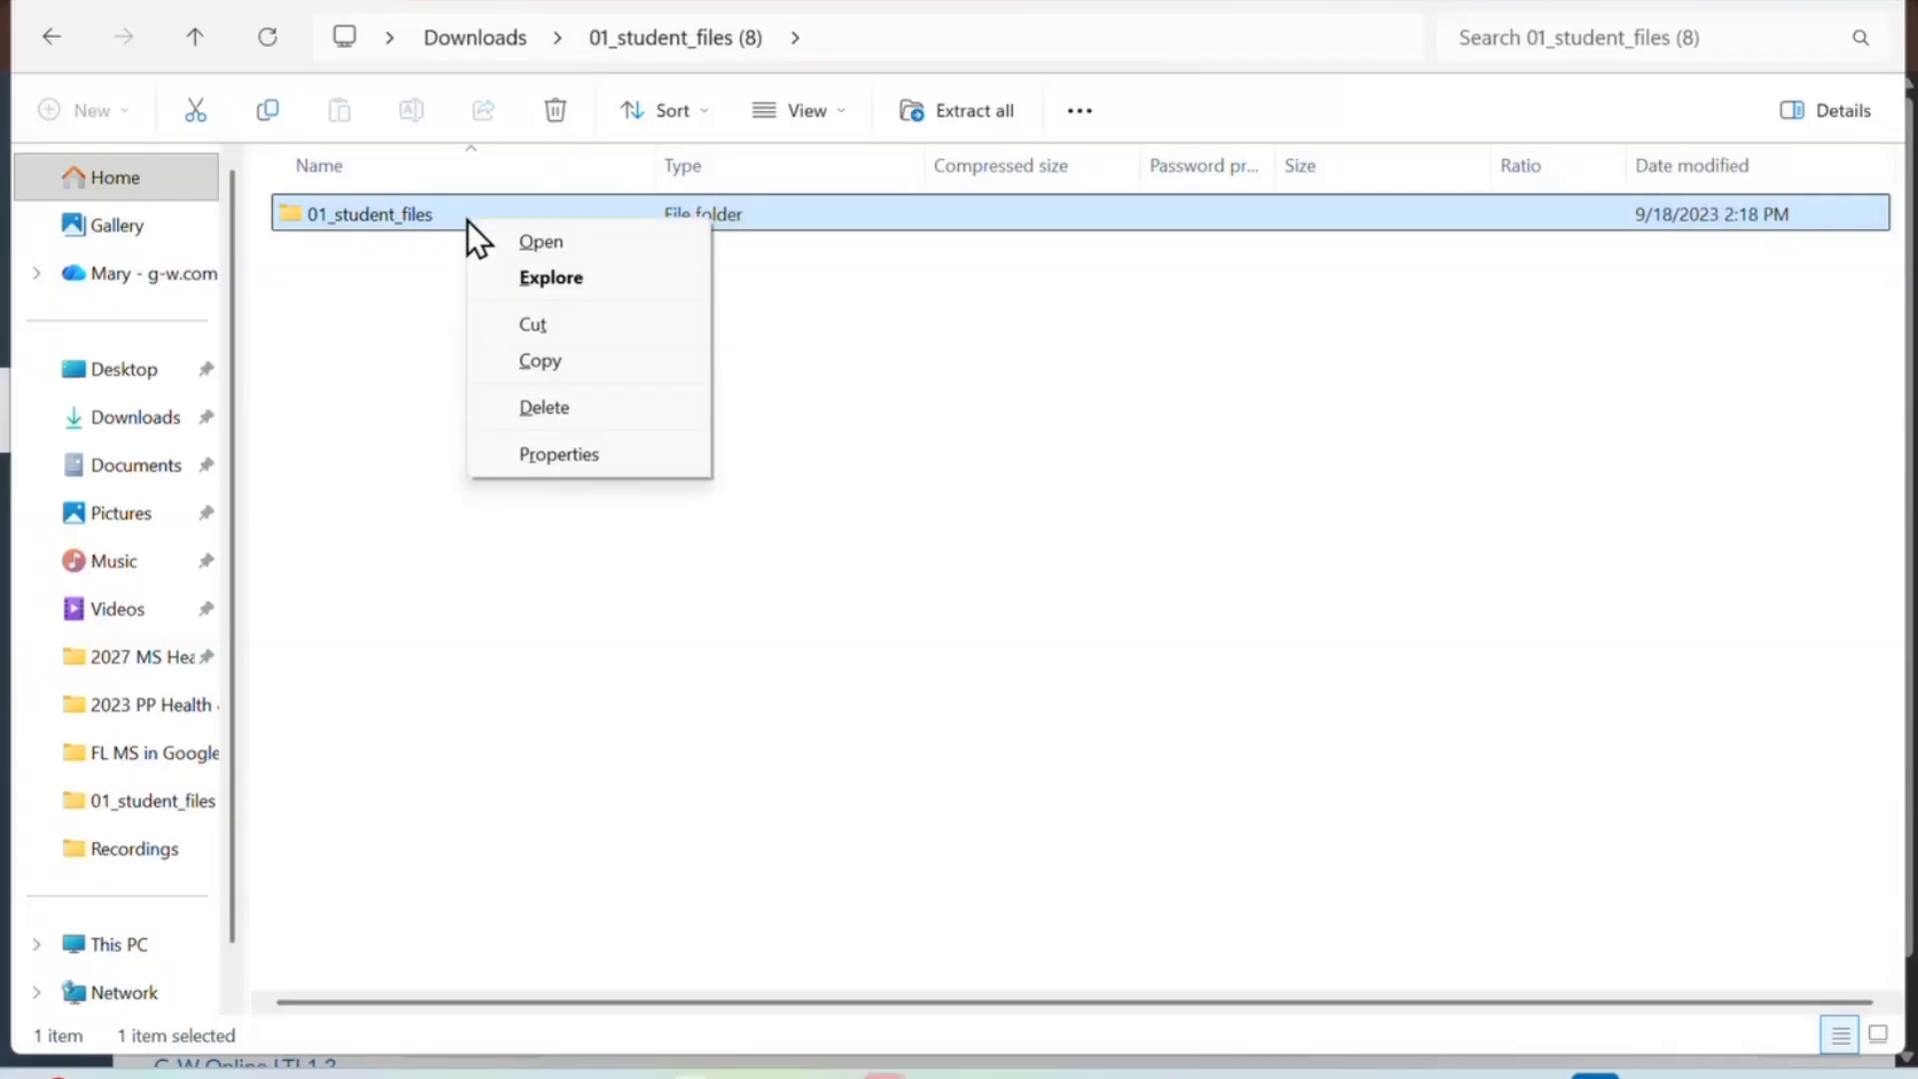
{"action": "key", "text": "ctrl"}
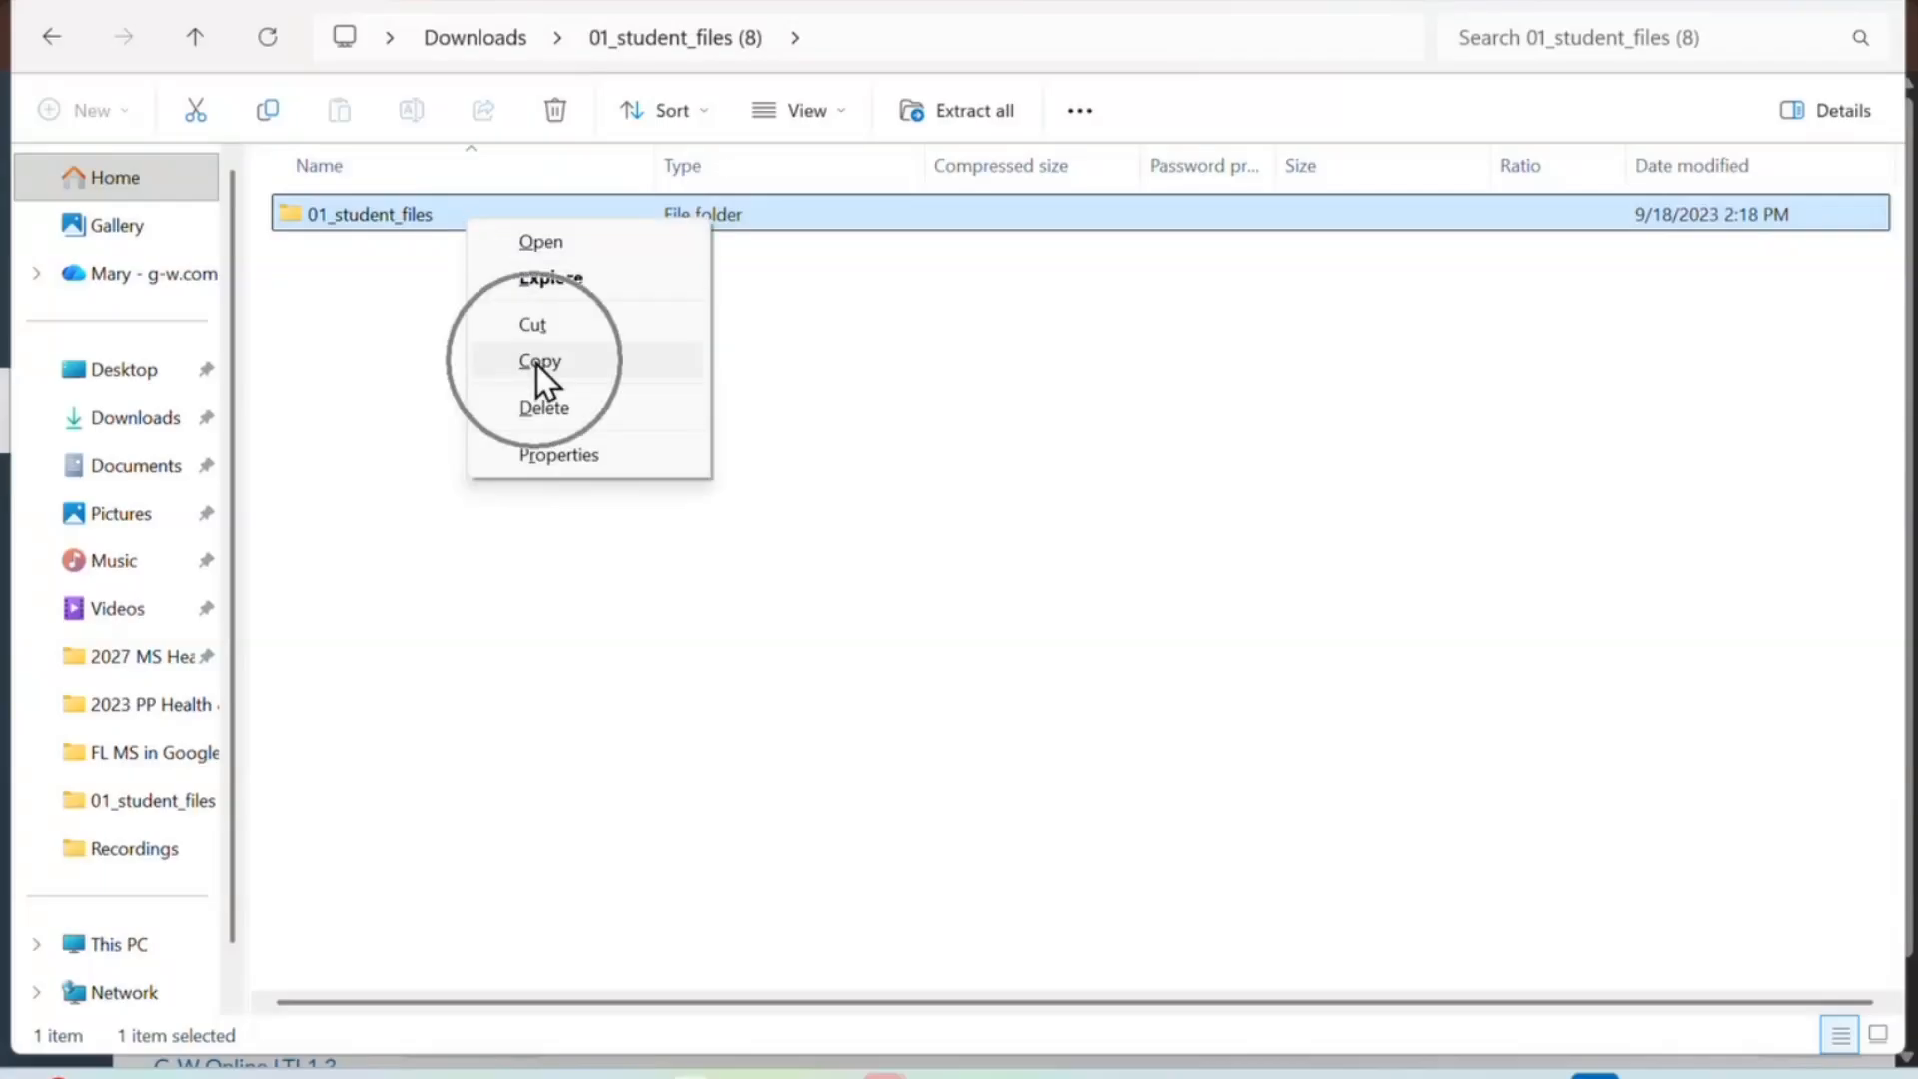
{"action": "left_click", "coordinate": [537, 362]}
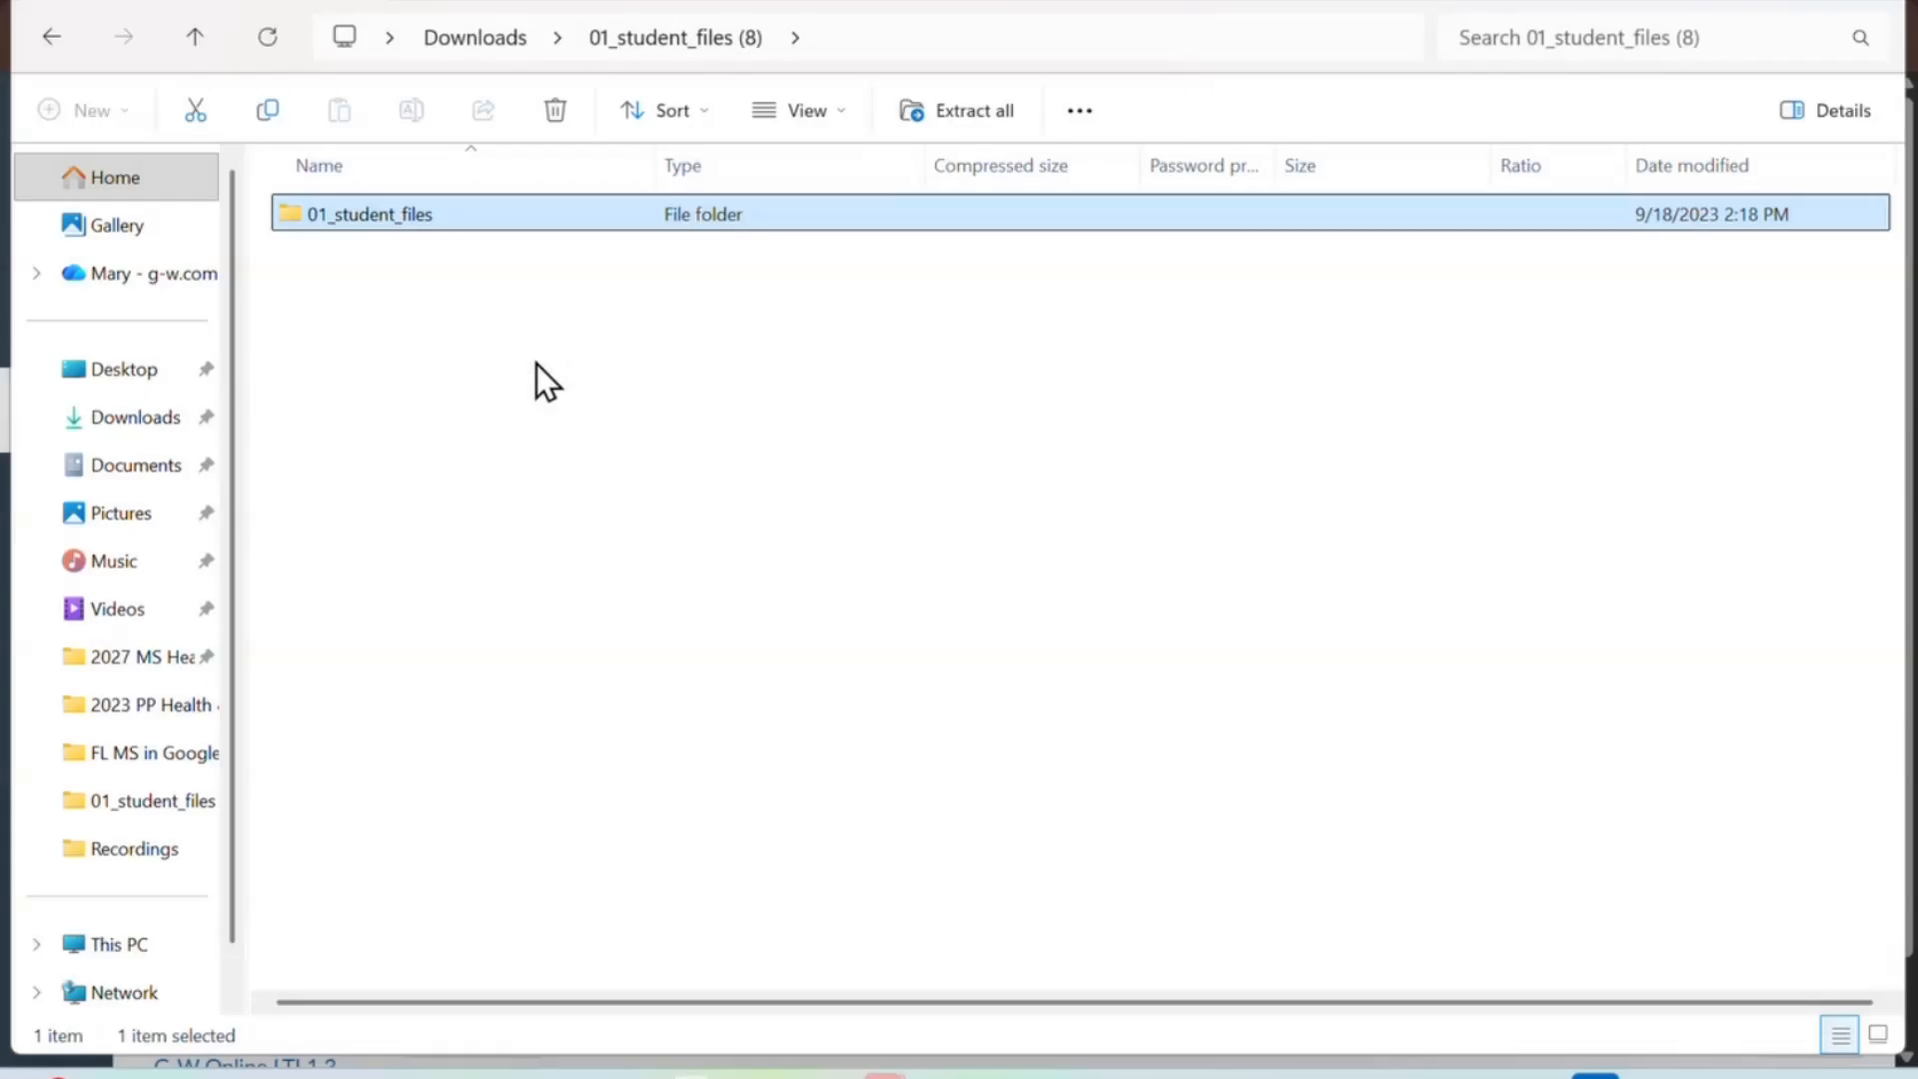
- Paste the copied folder into Downloads, replacing the files with the same names, and select the resulting 01_student_files folder
{"action": "left_click", "coordinate": [160, 378]}
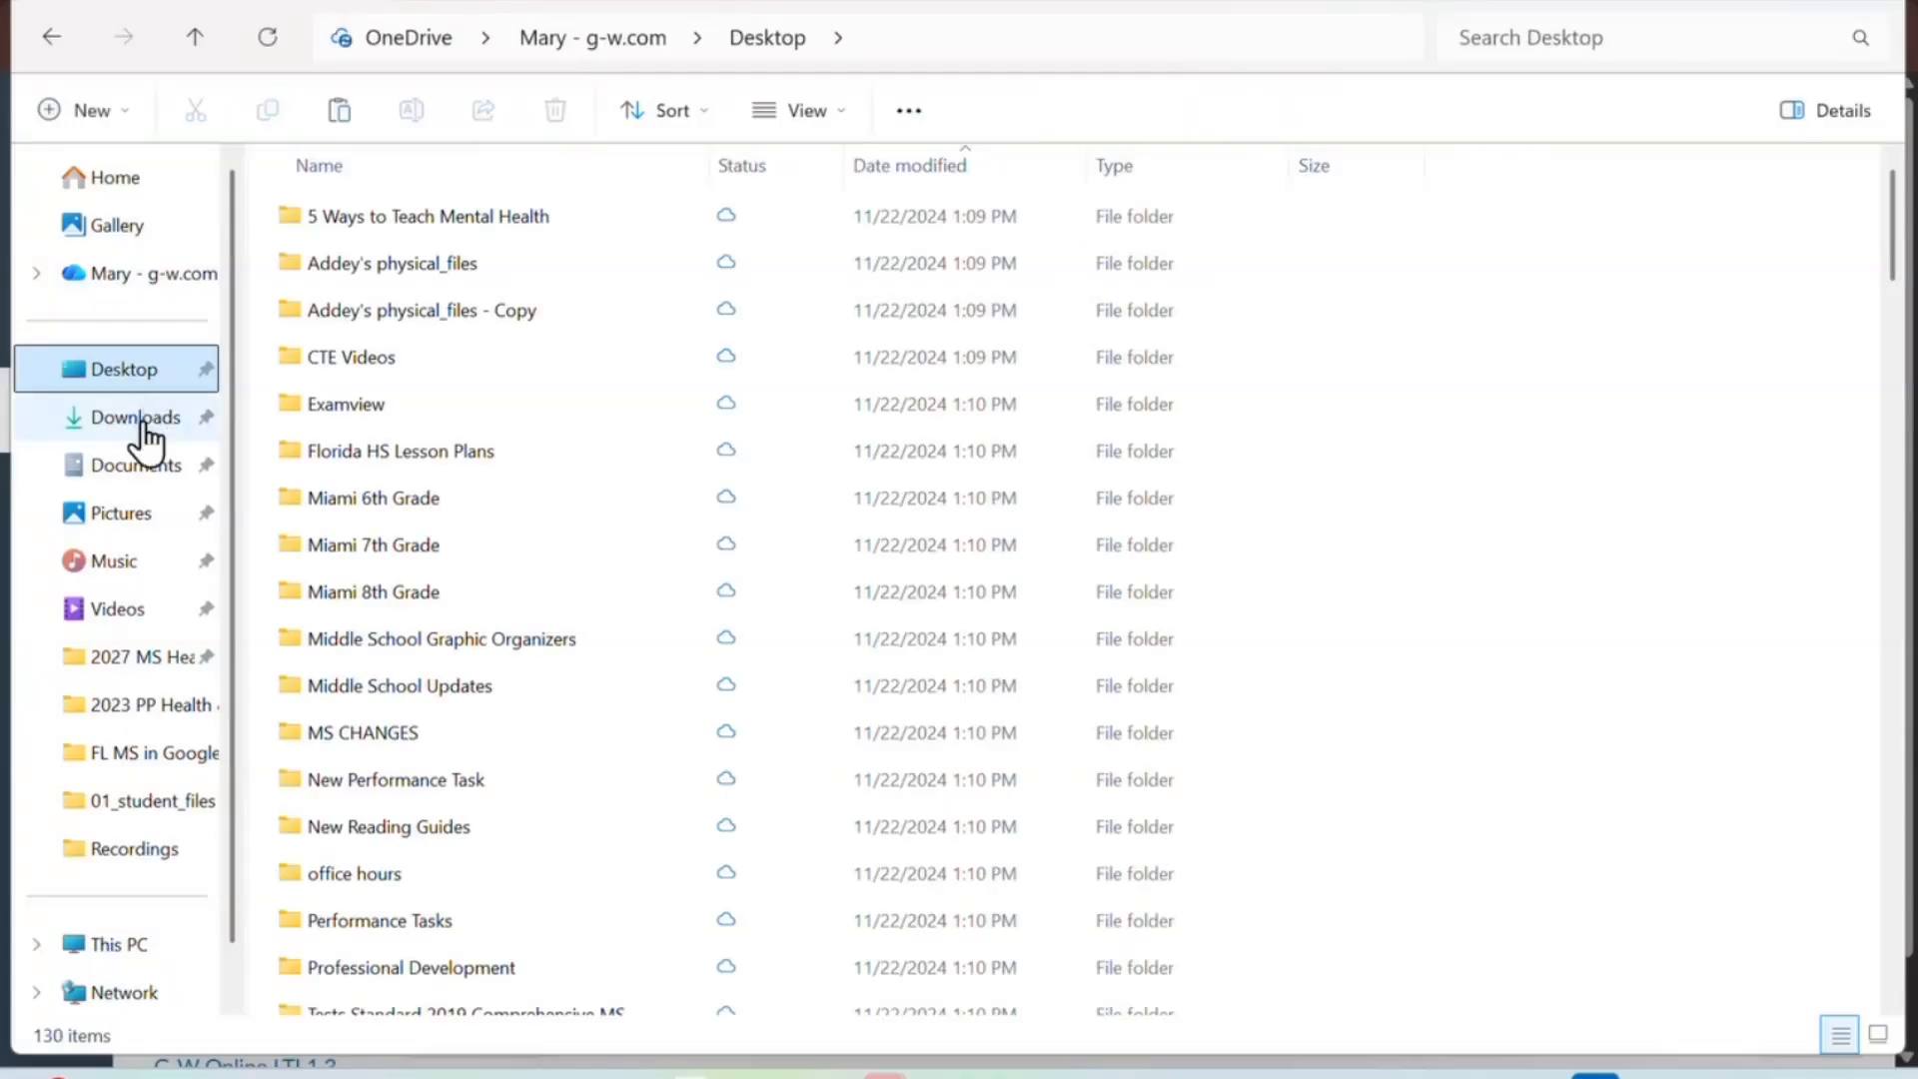
{"action": "left_click", "coordinate": [143, 427]}
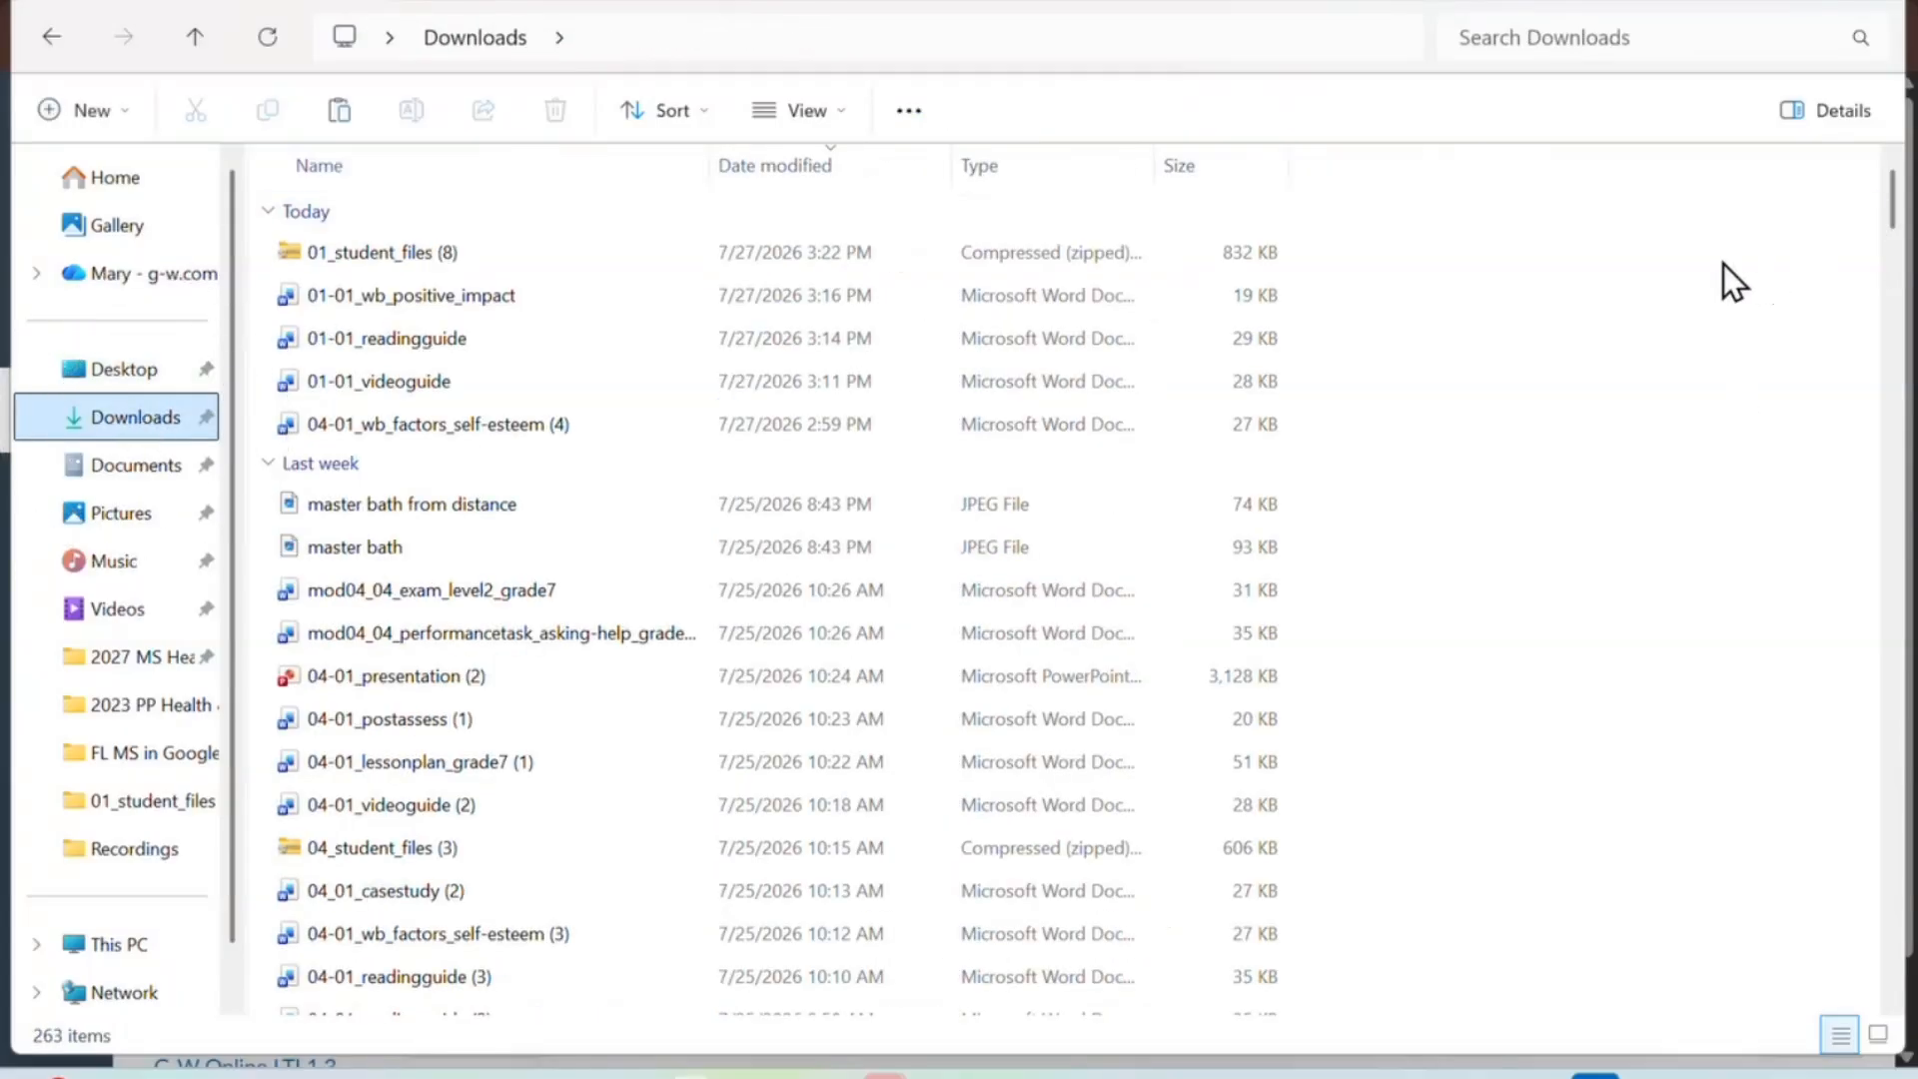
{"action": "right_click", "coordinate": [1618, 285]}
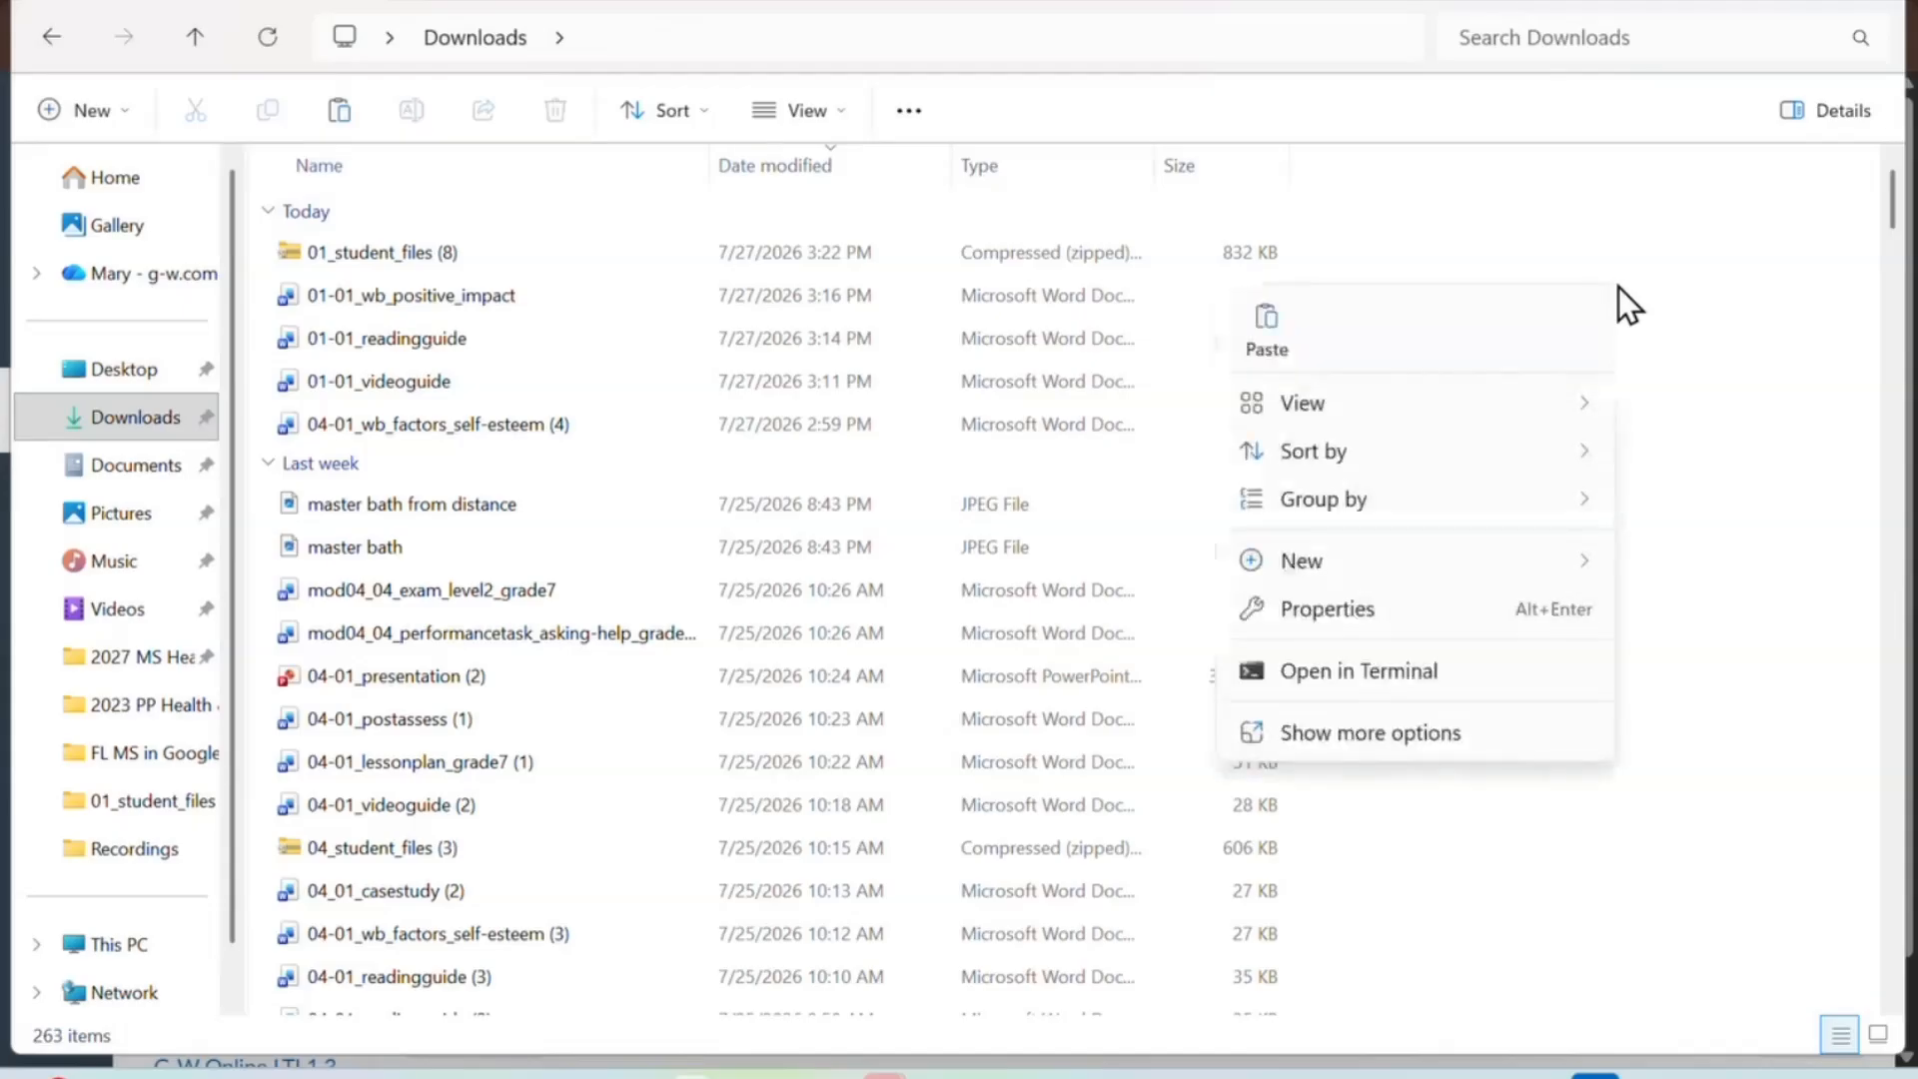
{"action": "left_click", "coordinate": [1281, 332]}
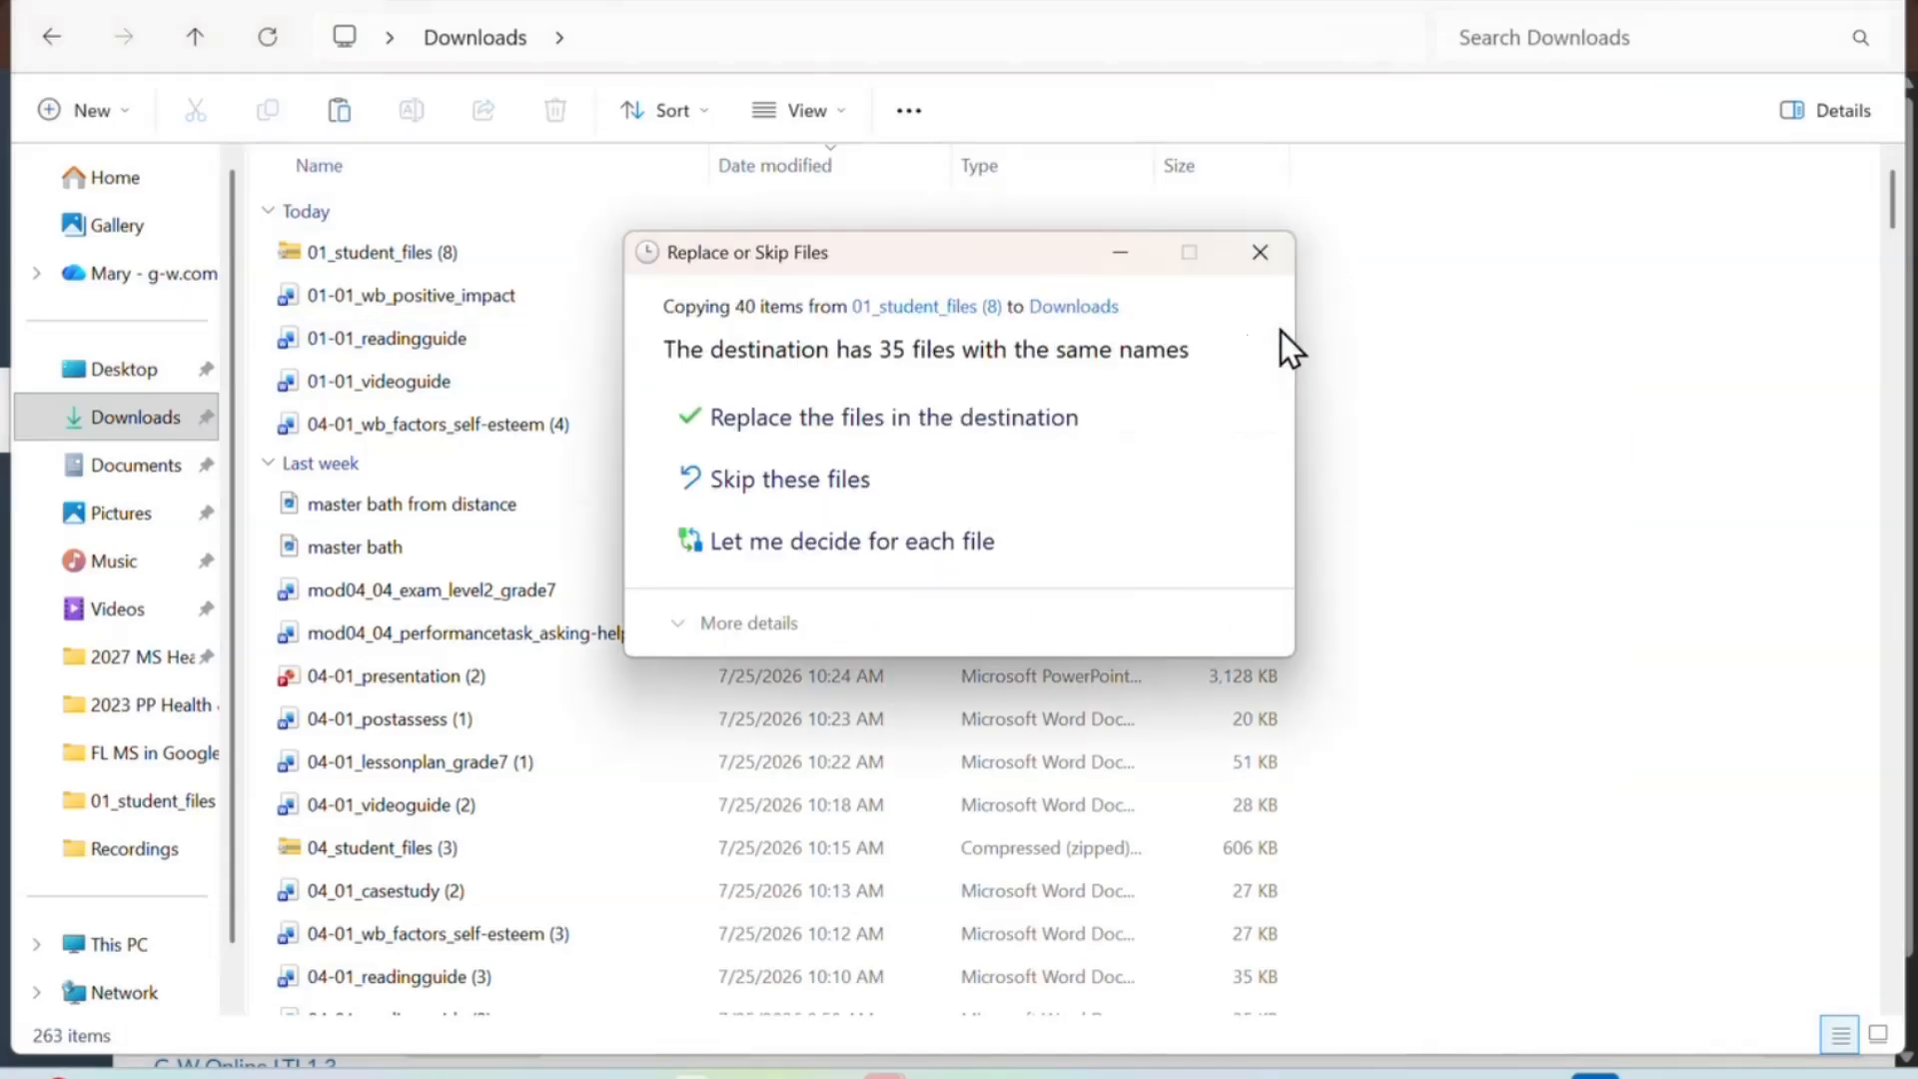
{"action": "left_click", "coordinate": [1017, 417]}
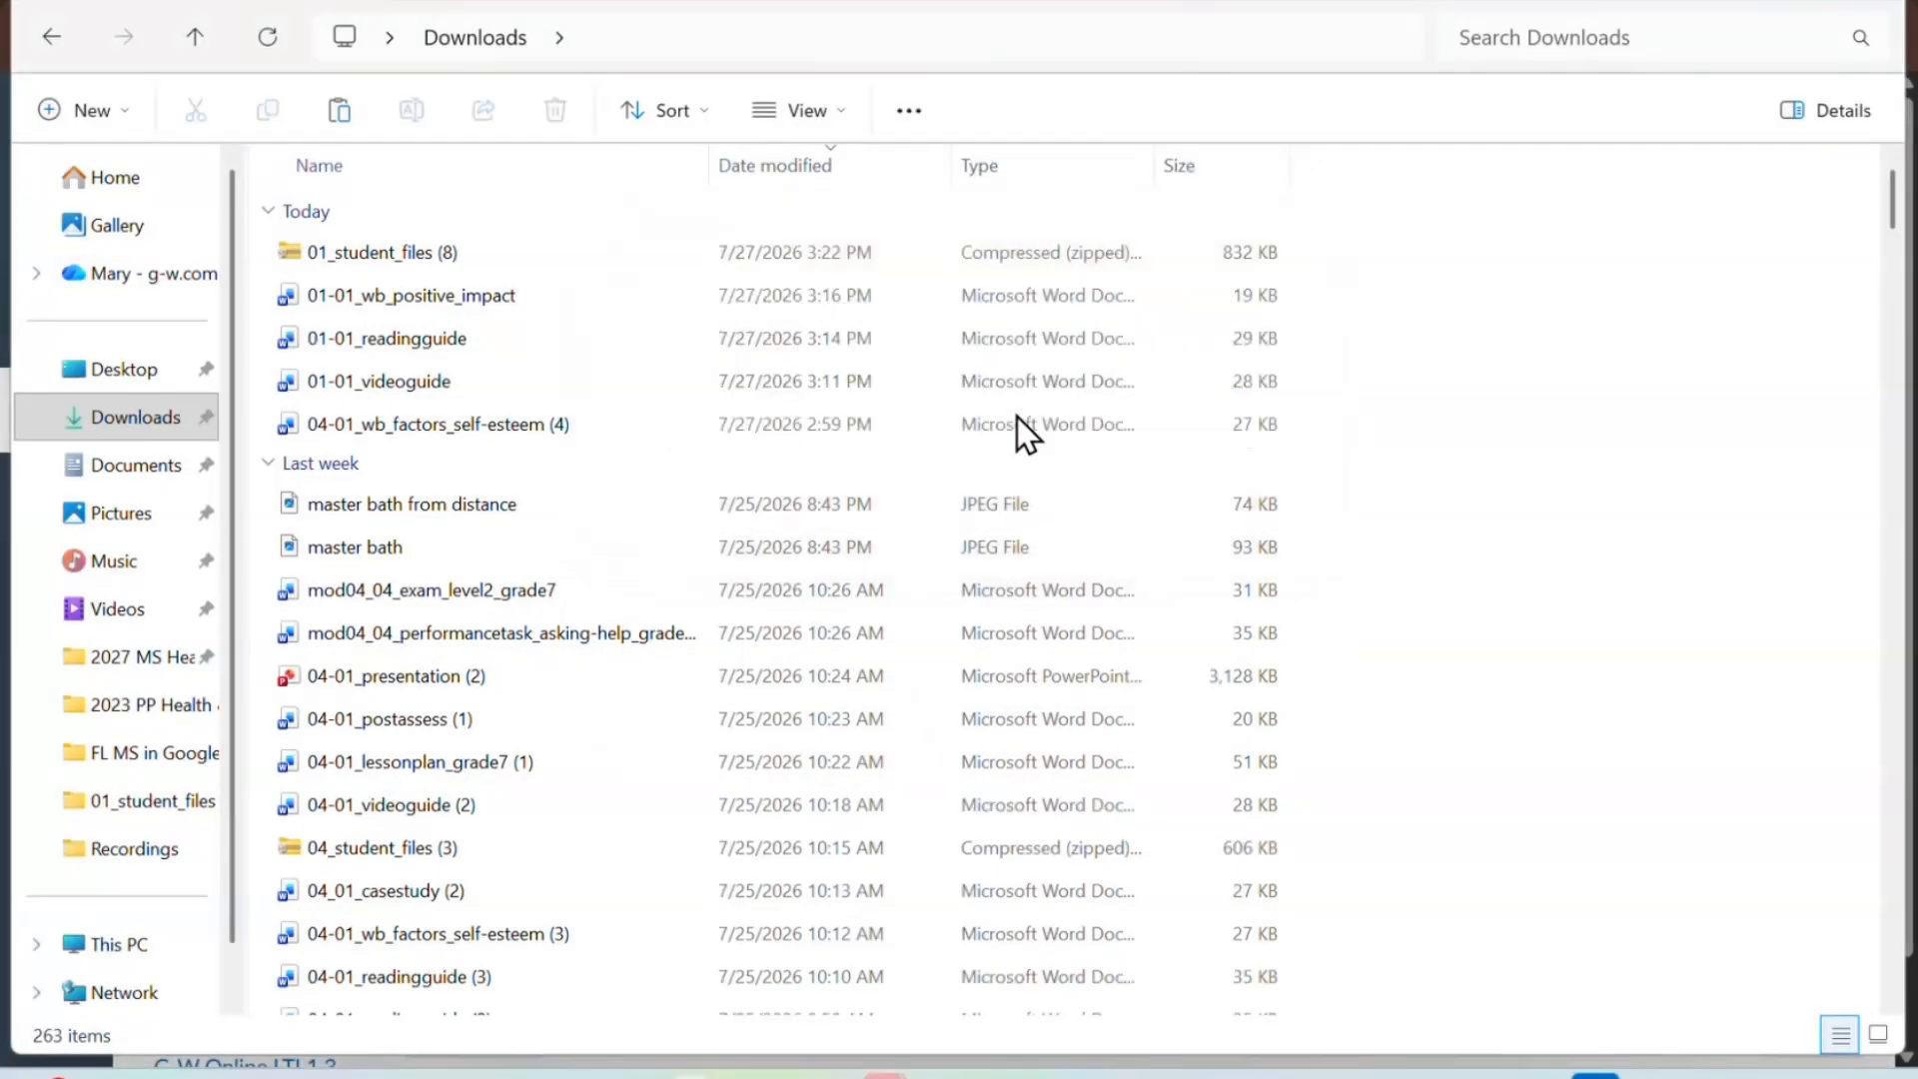
{"action": "key", "text": "End"}
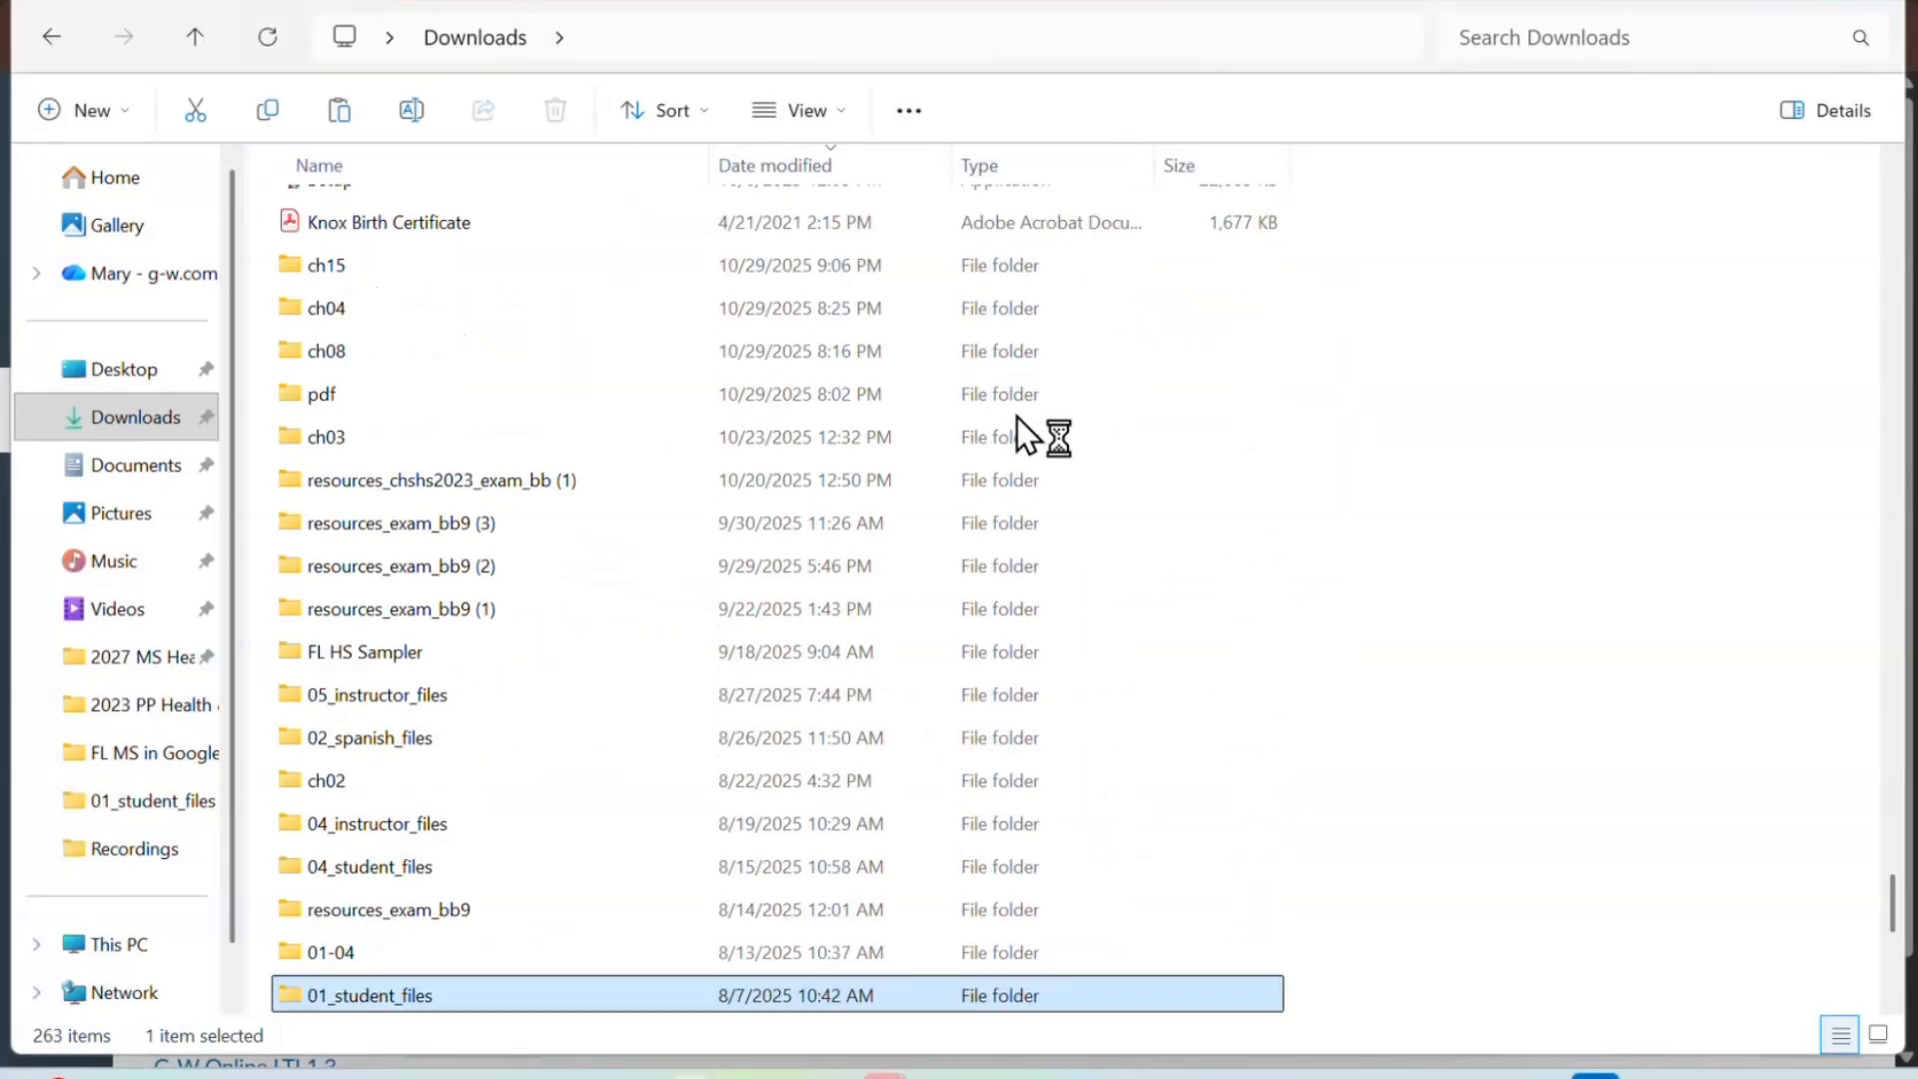
{"action": "left_click", "coordinate": [375, 1010]}
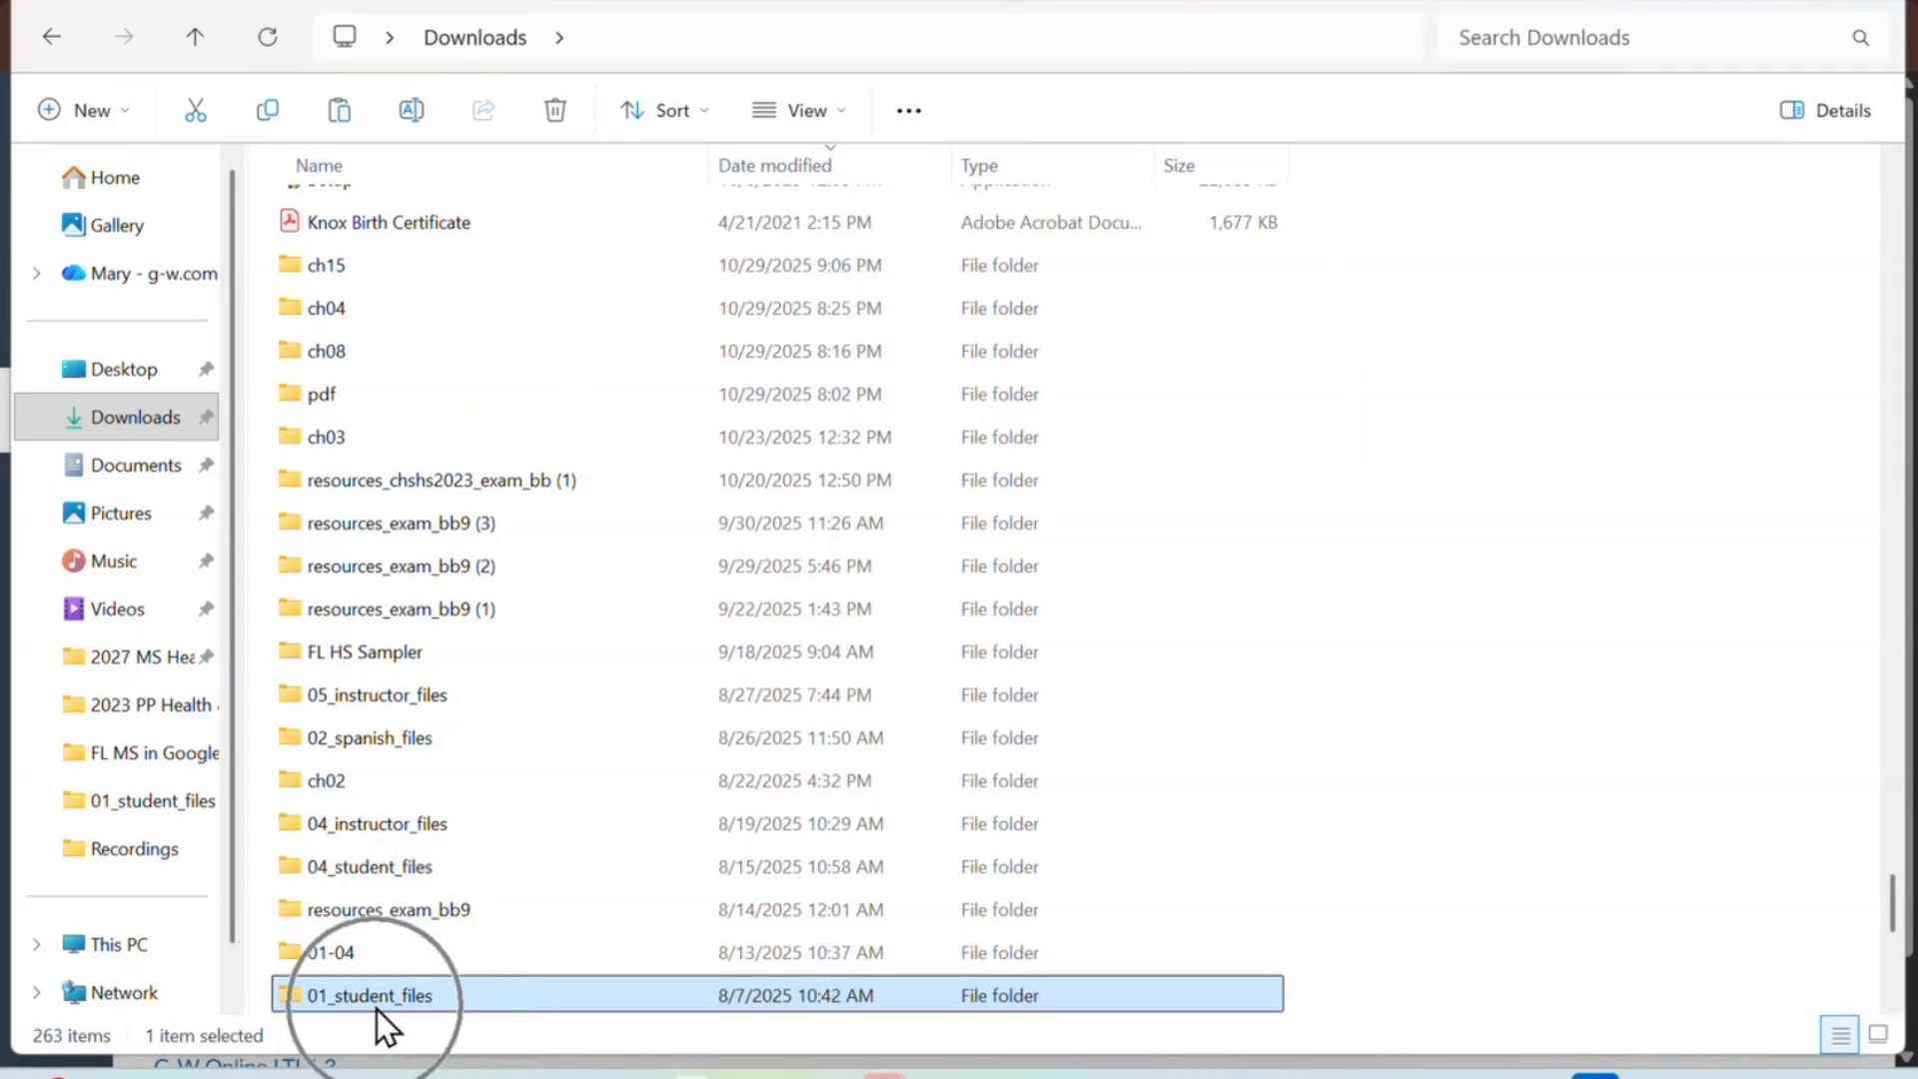
{"action": "left_click", "coordinate": [376, 1009]}
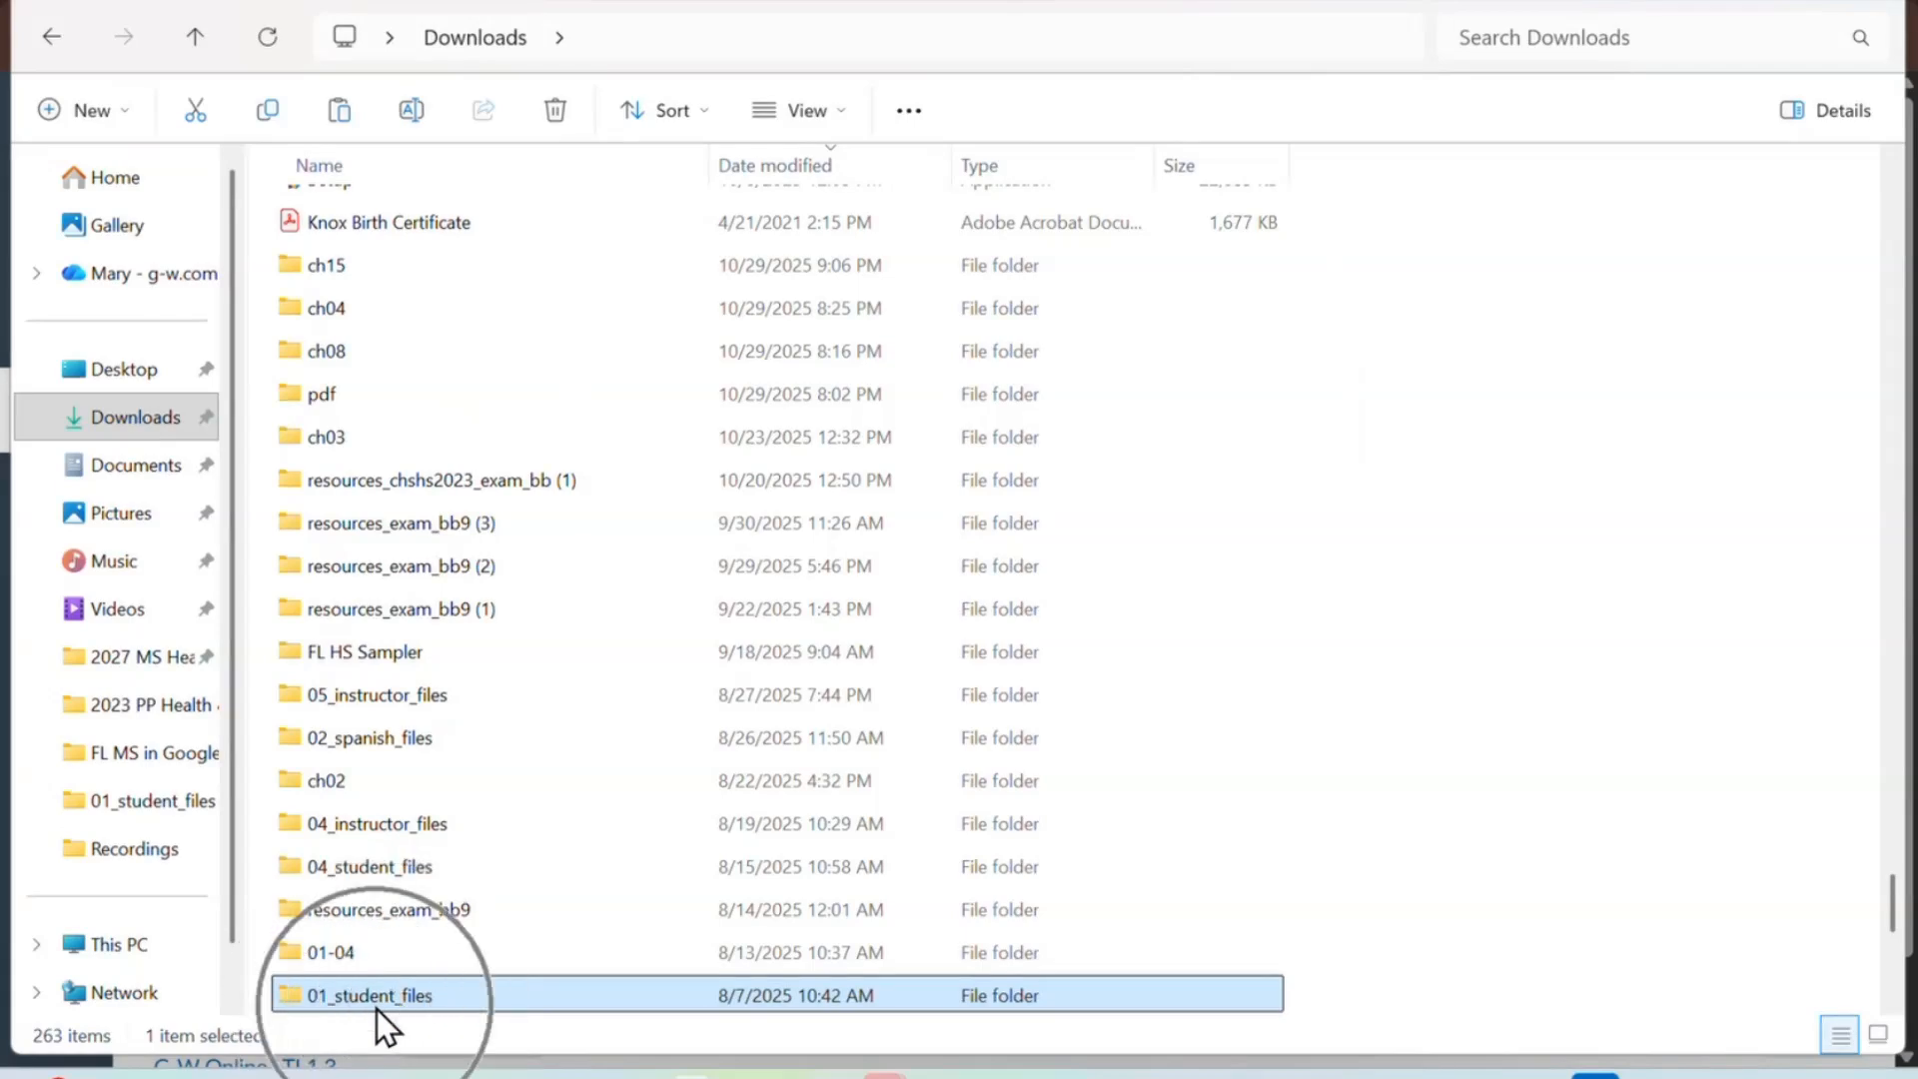
{"action": "left_click", "coordinate": [376, 1010]}
{"action": "left_click", "coordinate": [376, 1009]}
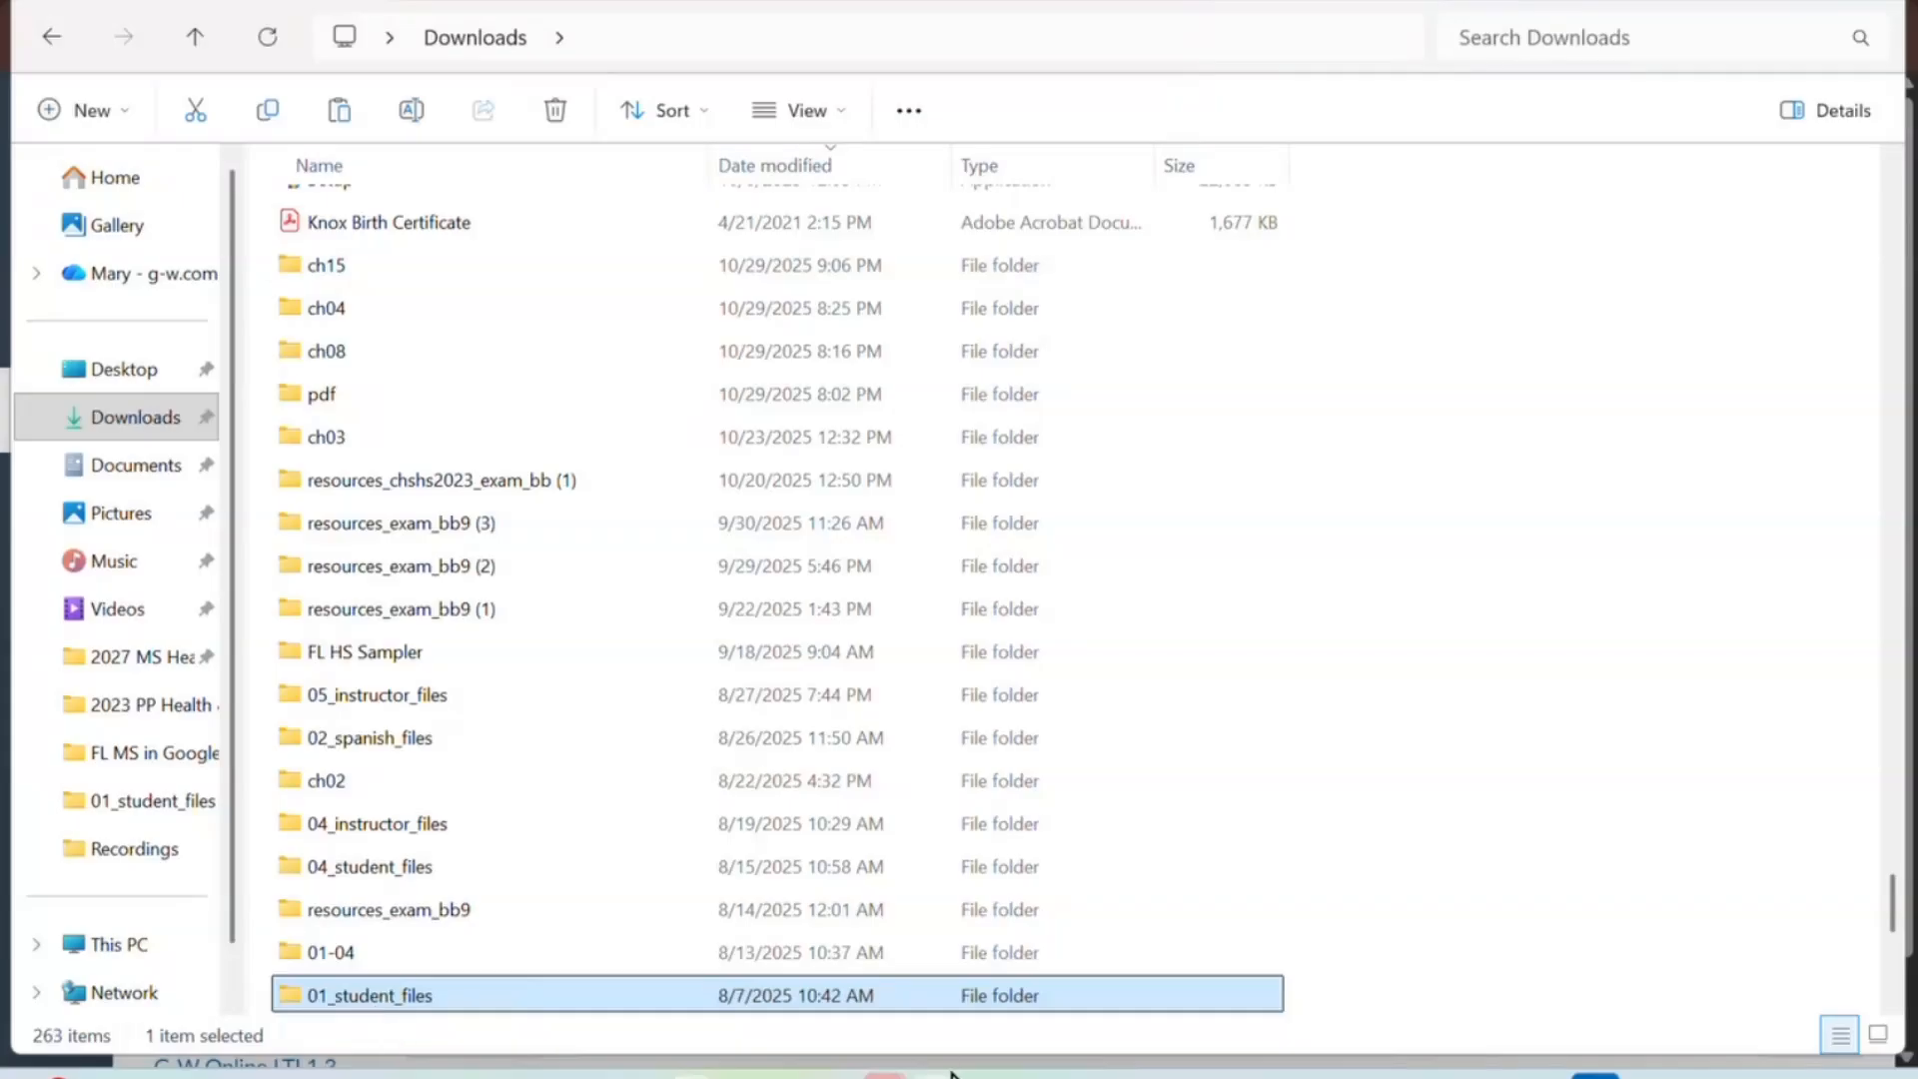
- Try a folder upload of 02_student_files in Google Drive, cancel it and return to the Canvas instructor resources page
{"action": "mouse_move", "coordinate": [742, 1071]}
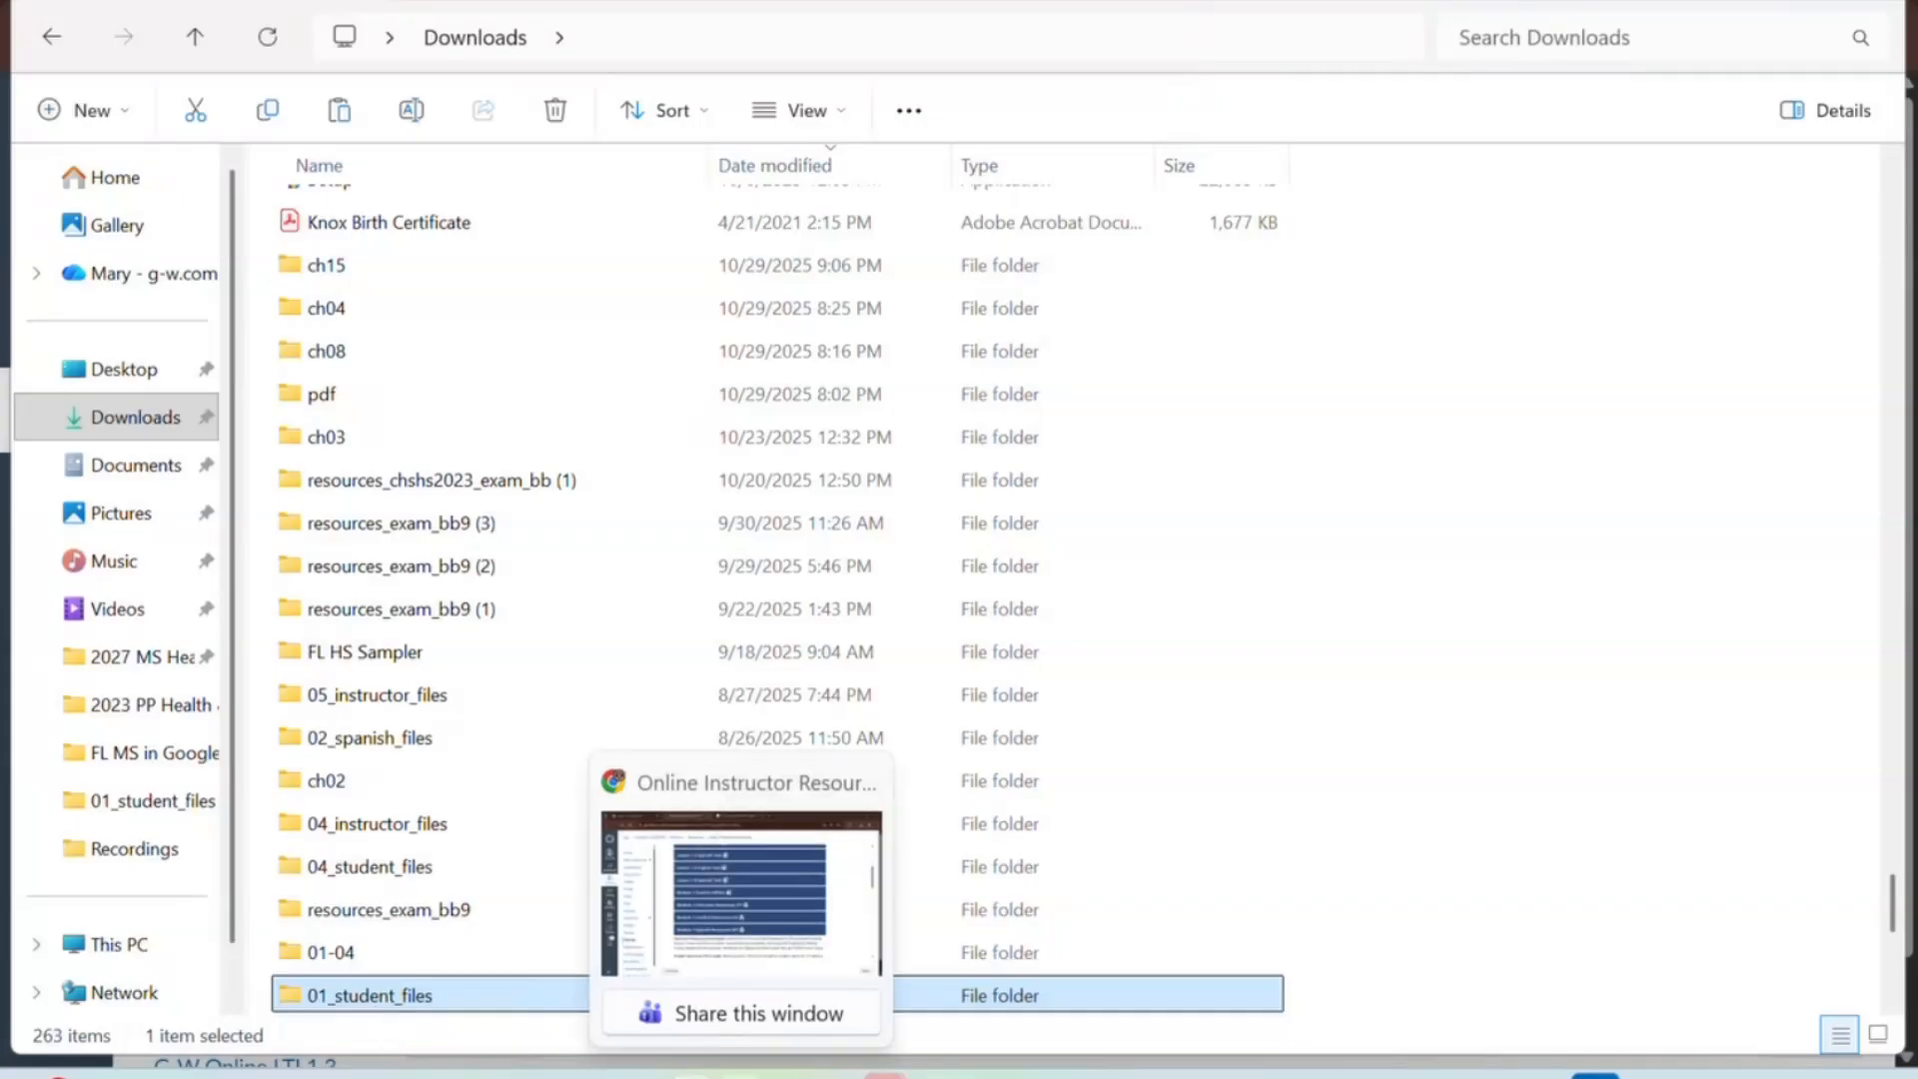
{"action": "left_click", "coordinate": [705, 939]}
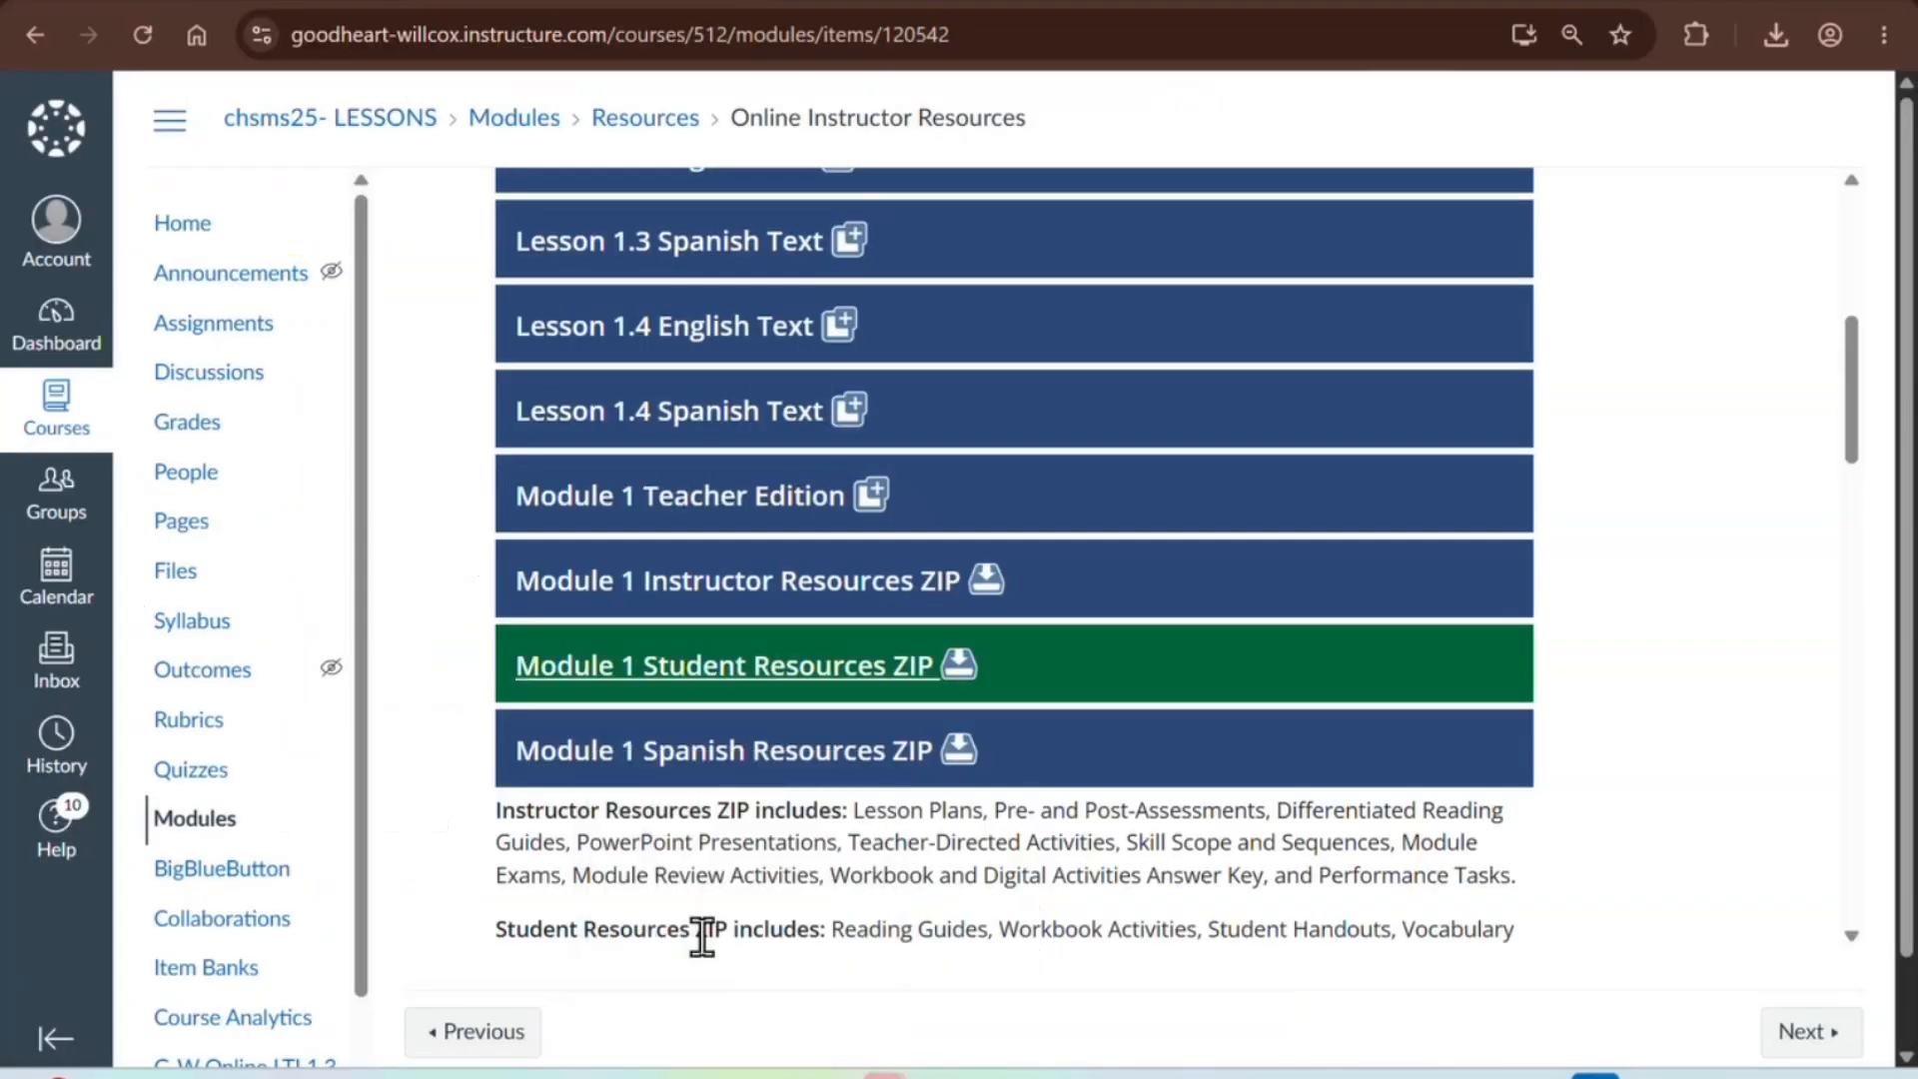
{"action": "left_click", "coordinate": [217, 2]}
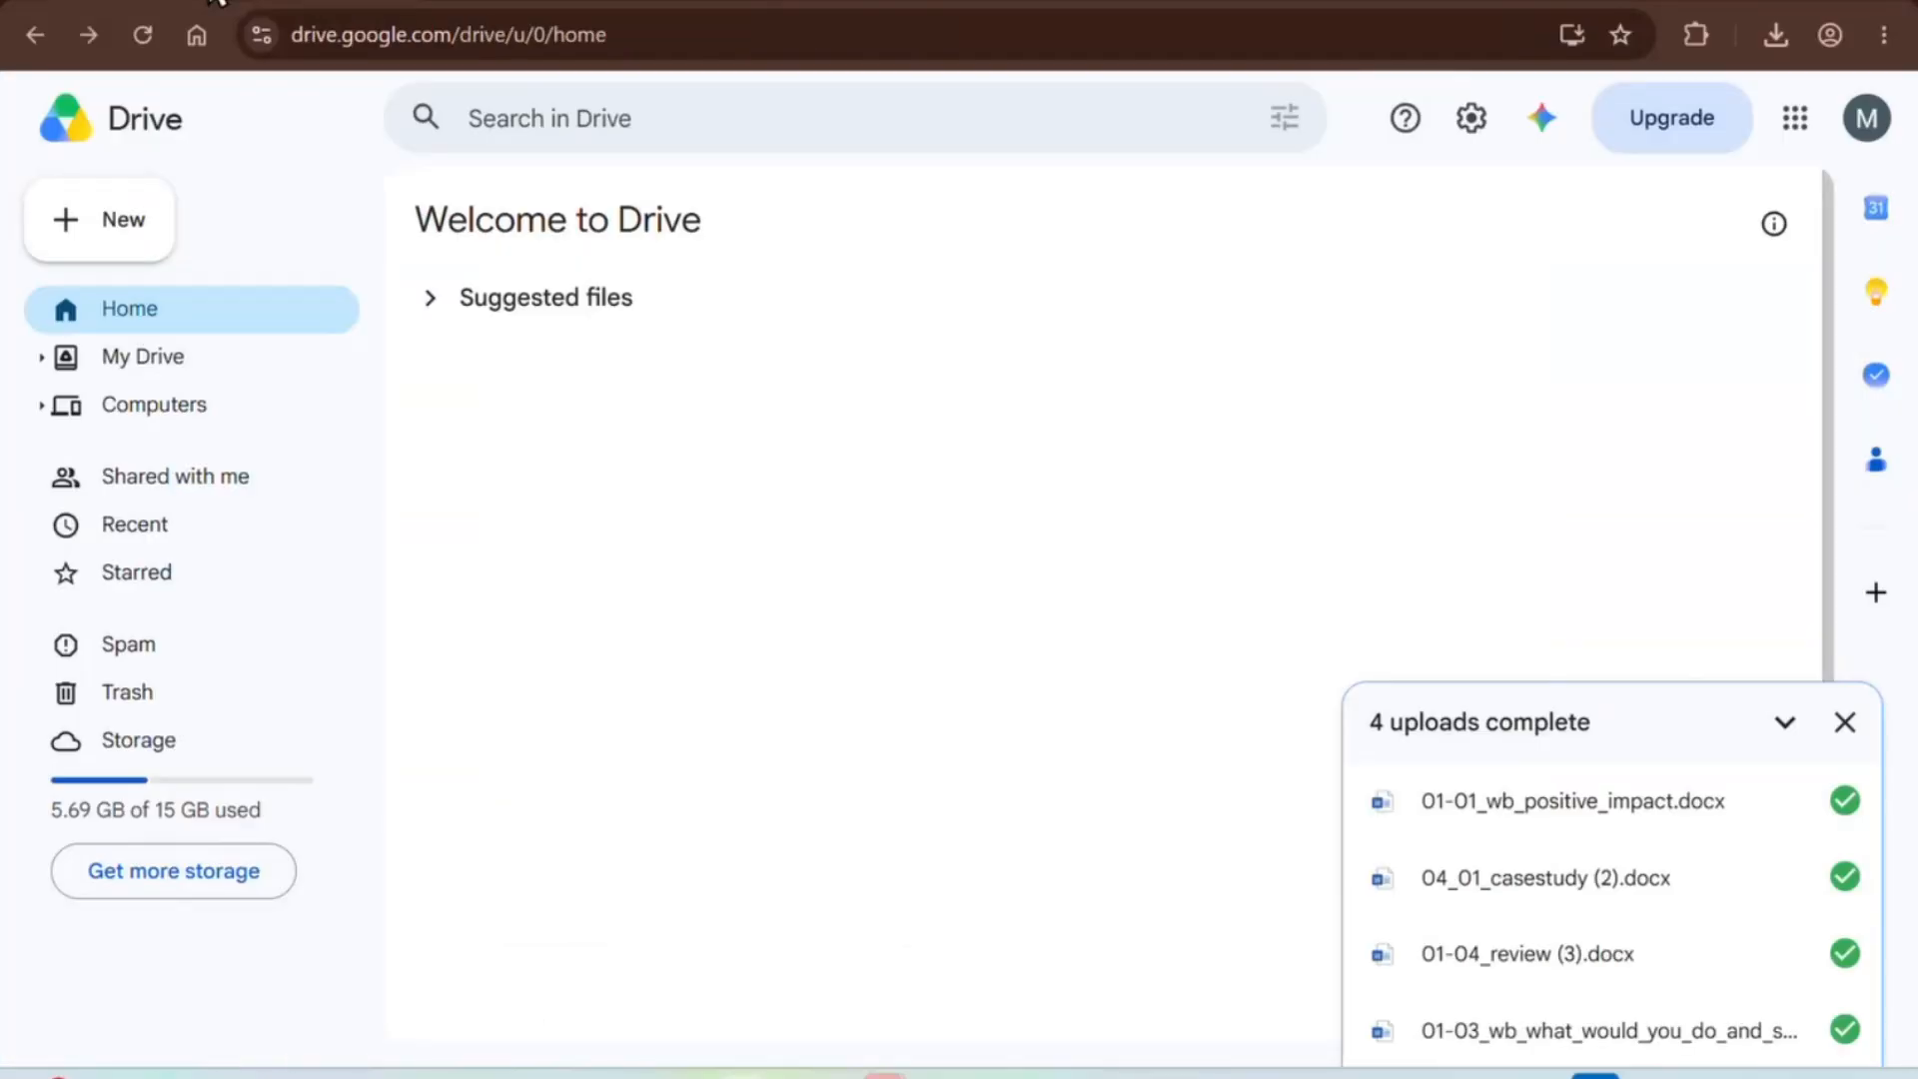
{"action": "left_click", "coordinate": [62, 236]}
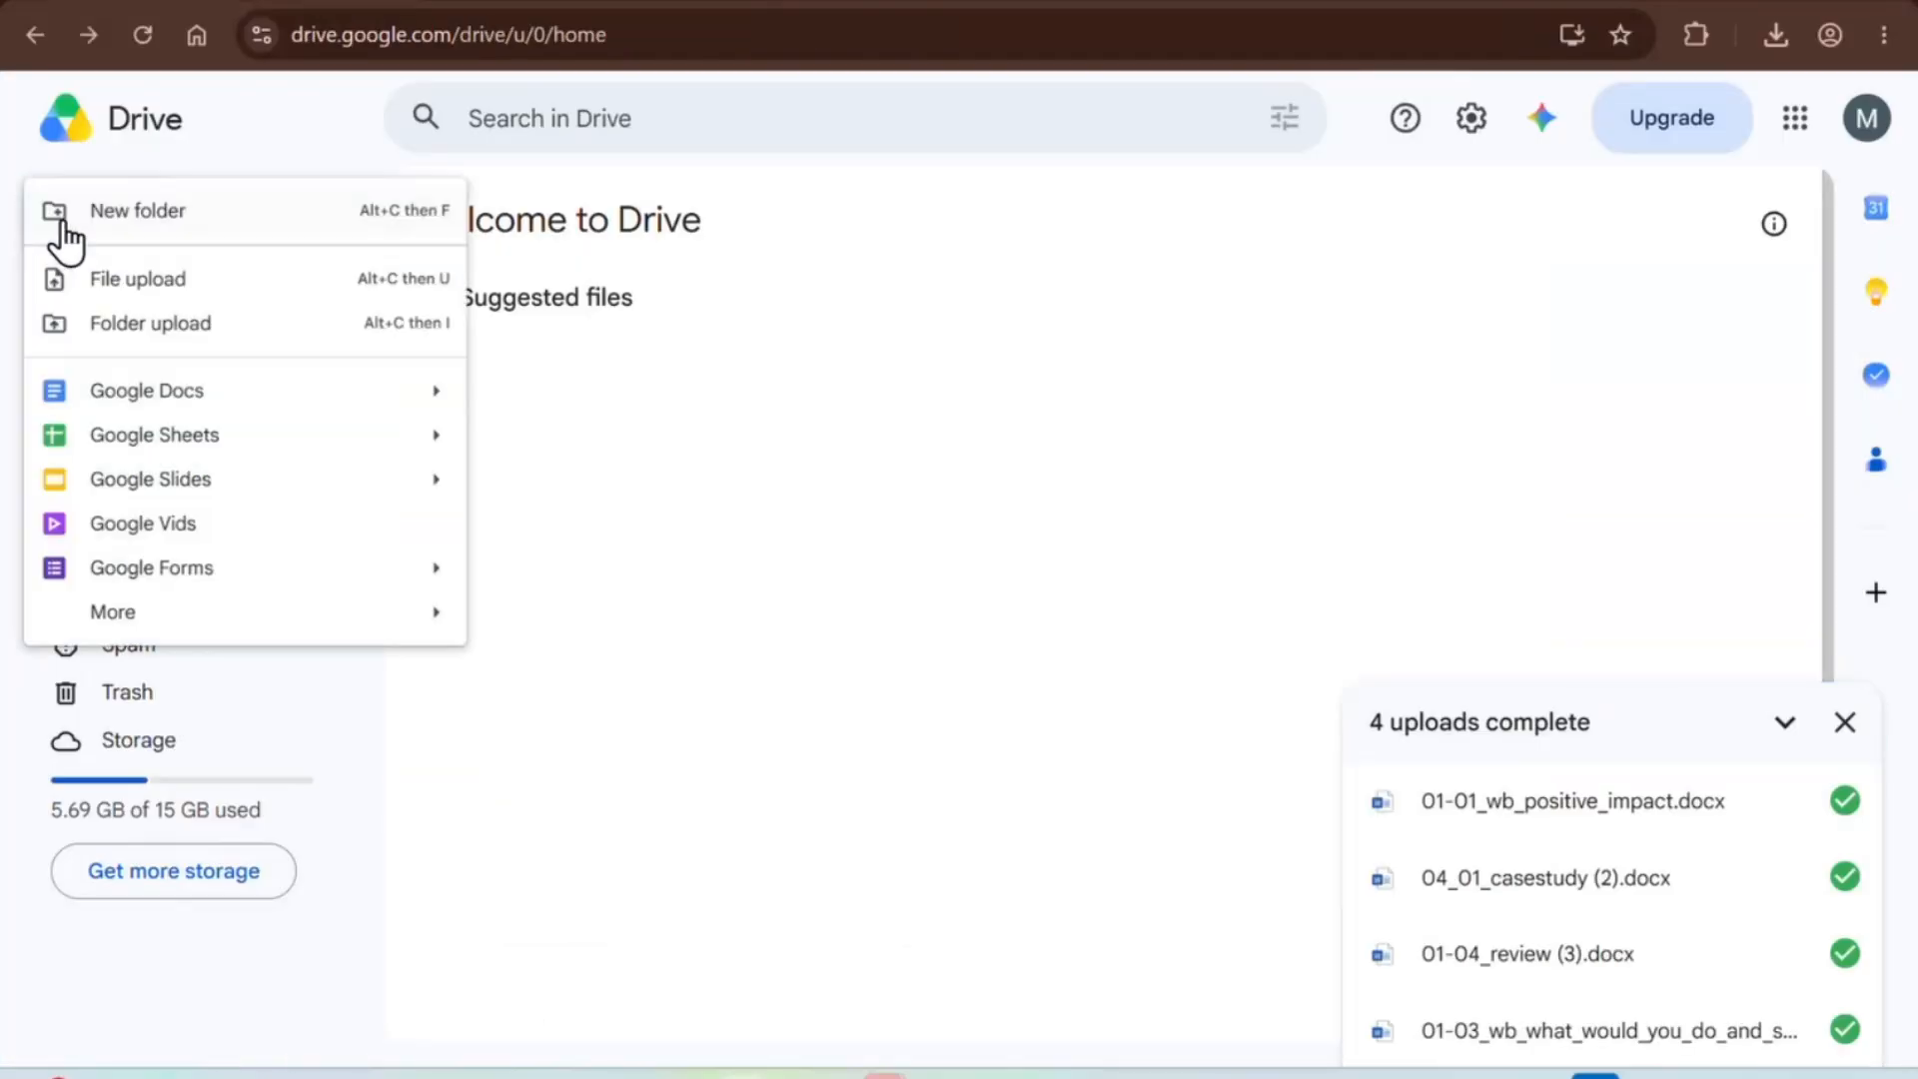
{"action": "left_click", "coordinate": [84, 339]}
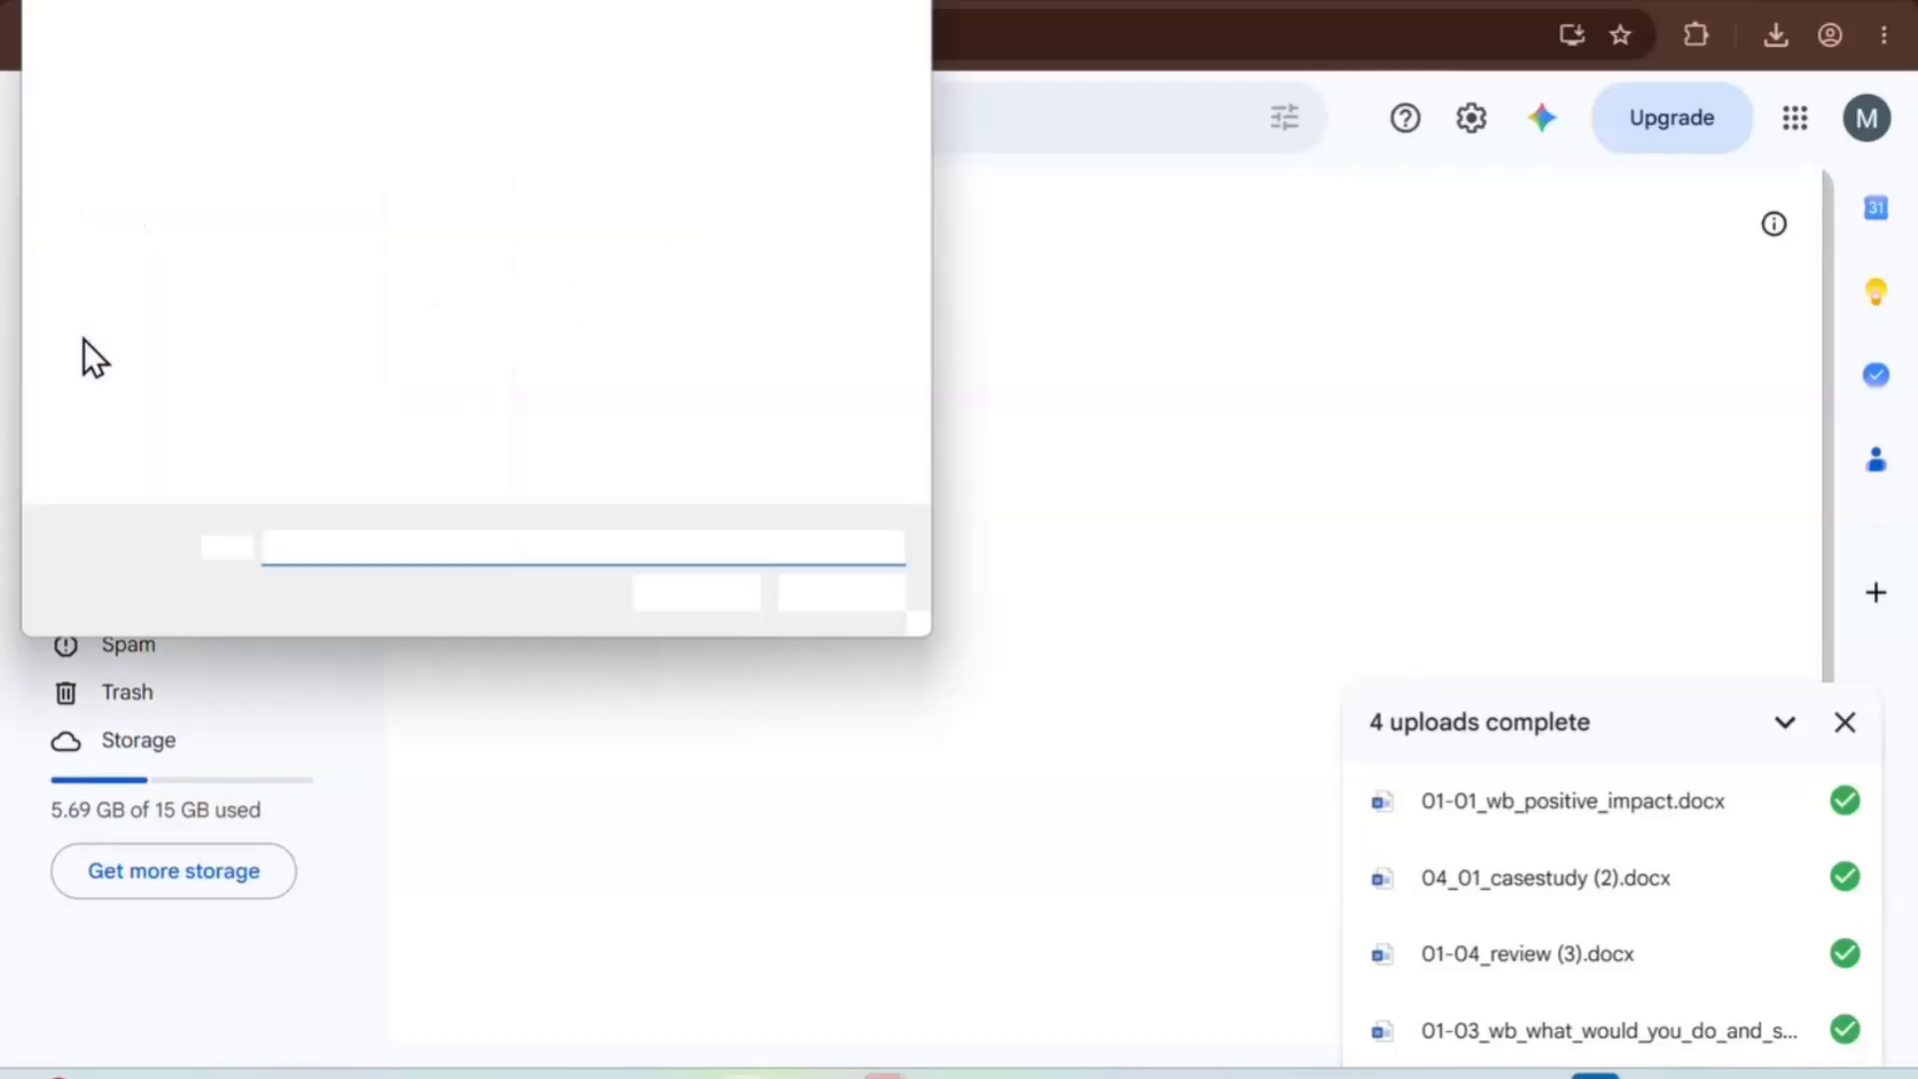
{"action": "left_click", "coordinate": [332, 260]}
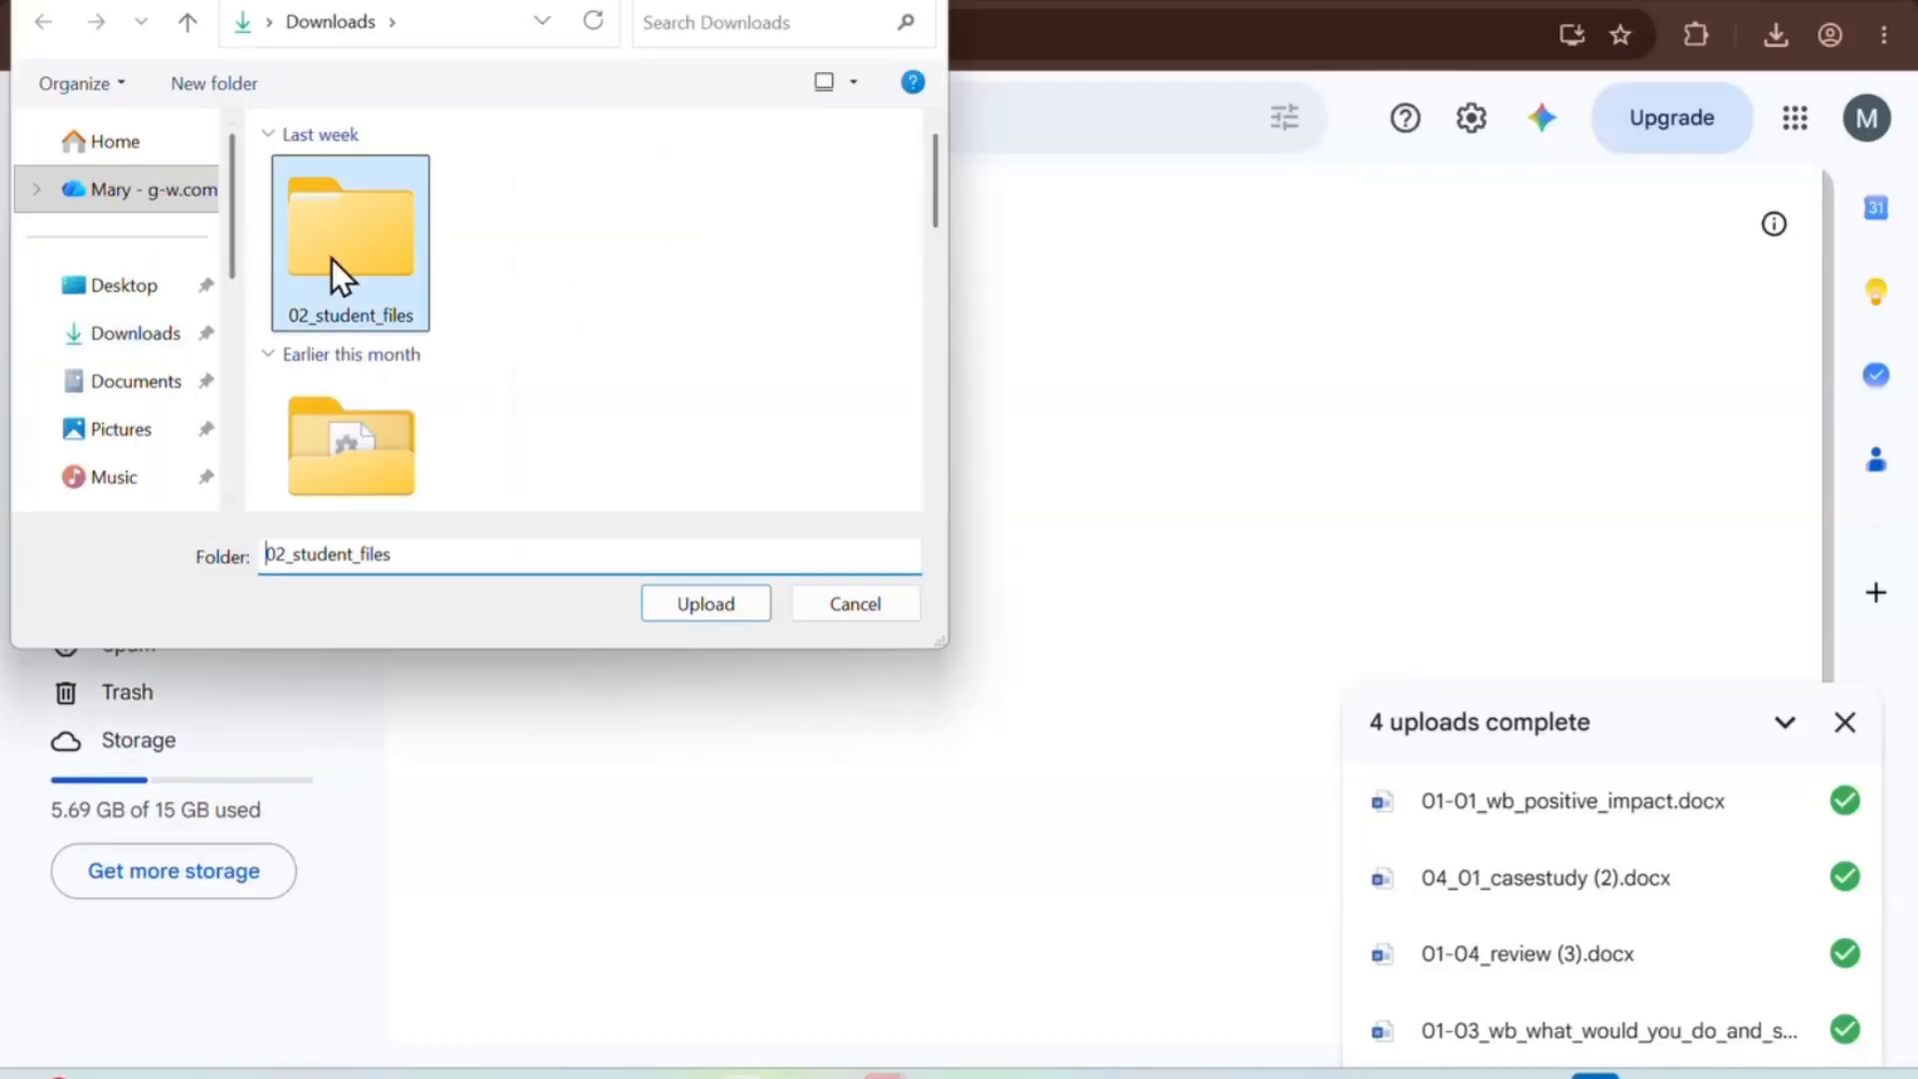
{"action": "left_click", "coordinate": [705, 619]}
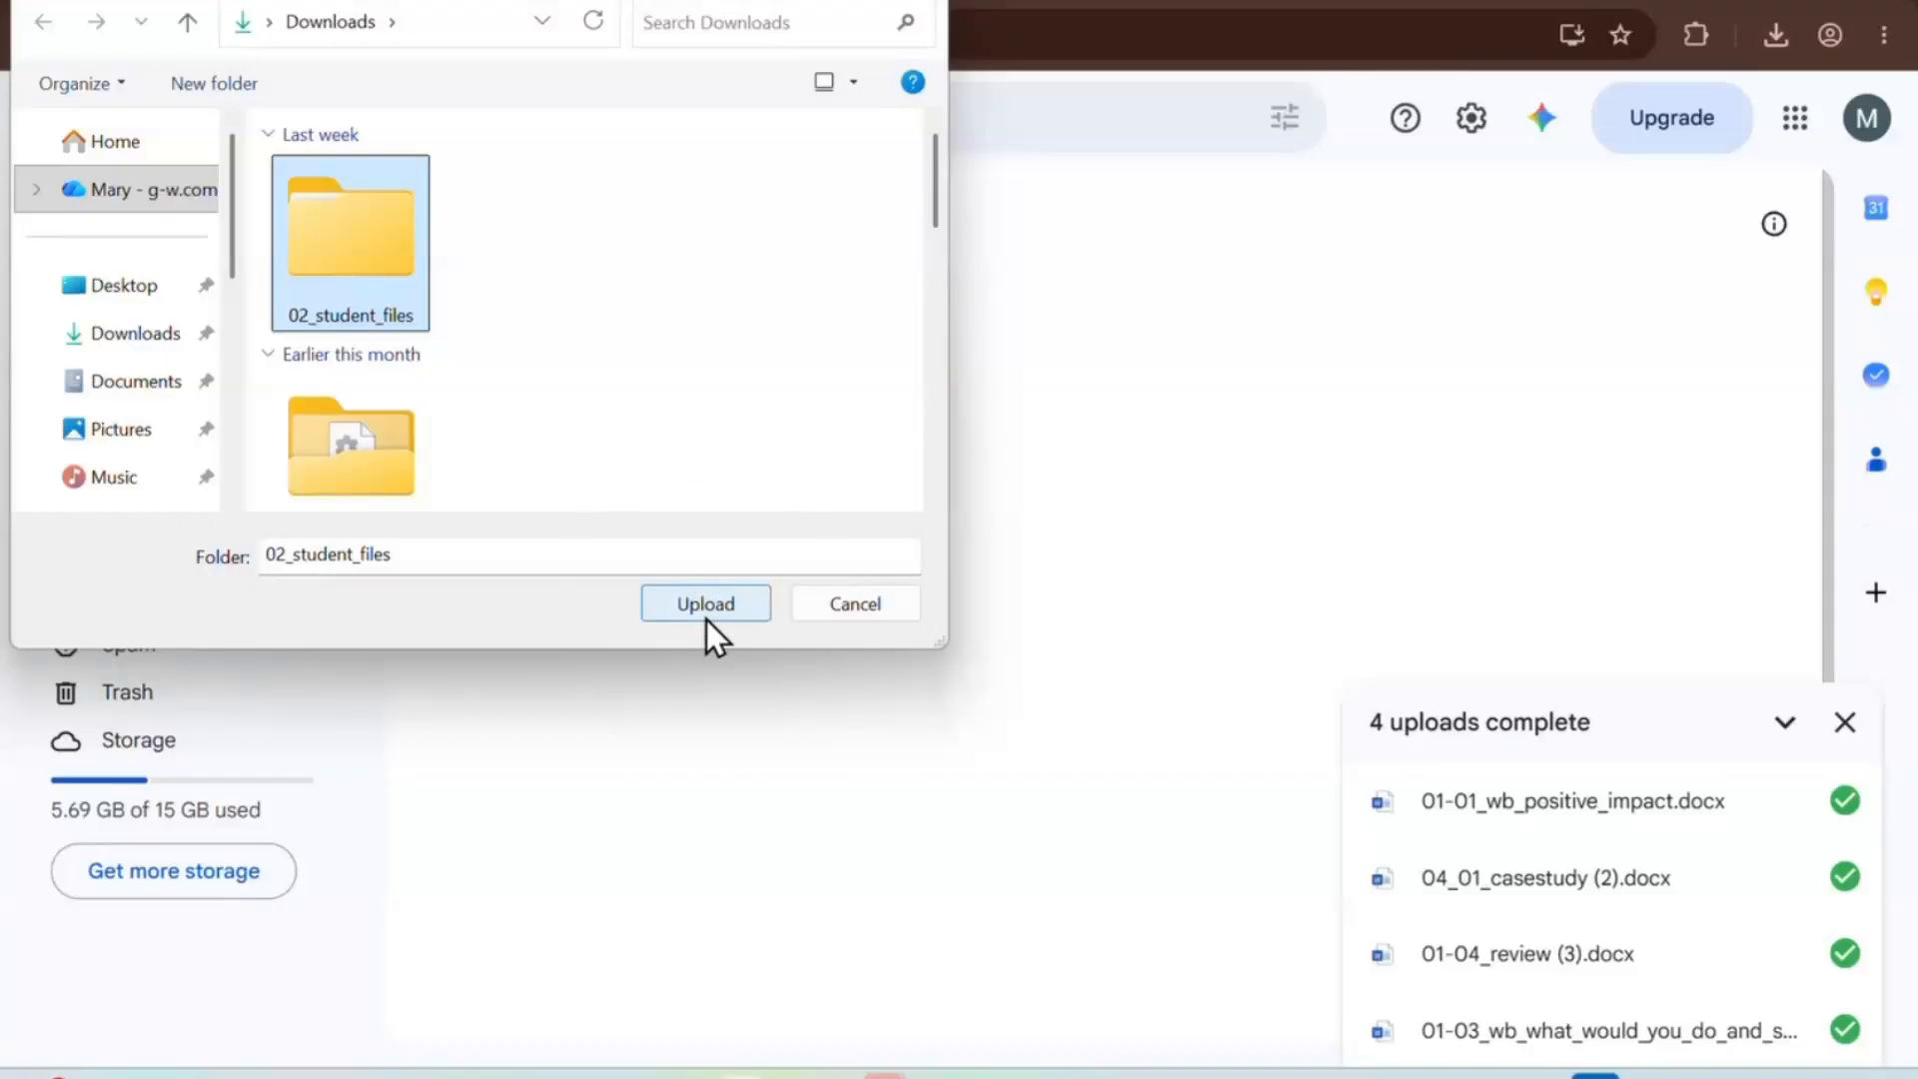
{"action": "left_click", "coordinate": [865, 608]}
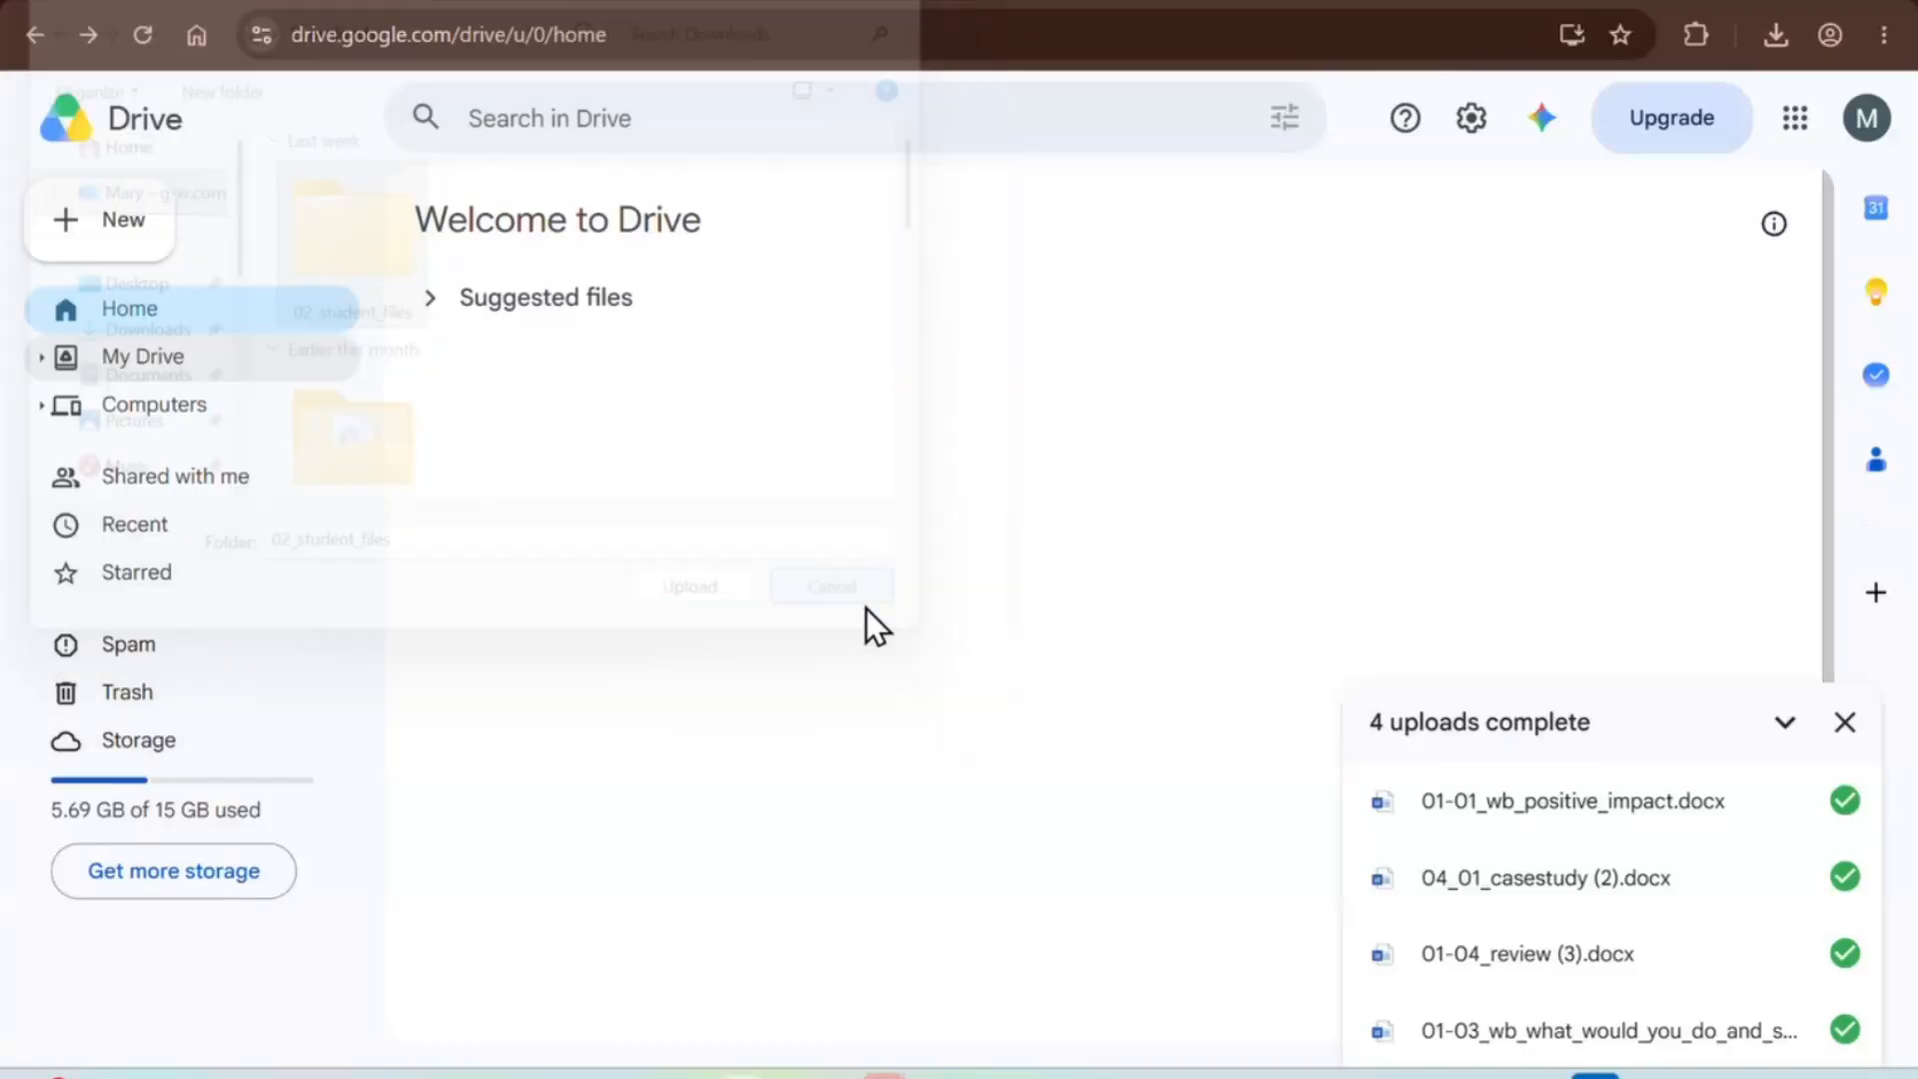
{"action": "left_click", "coordinate": [634, 8]}
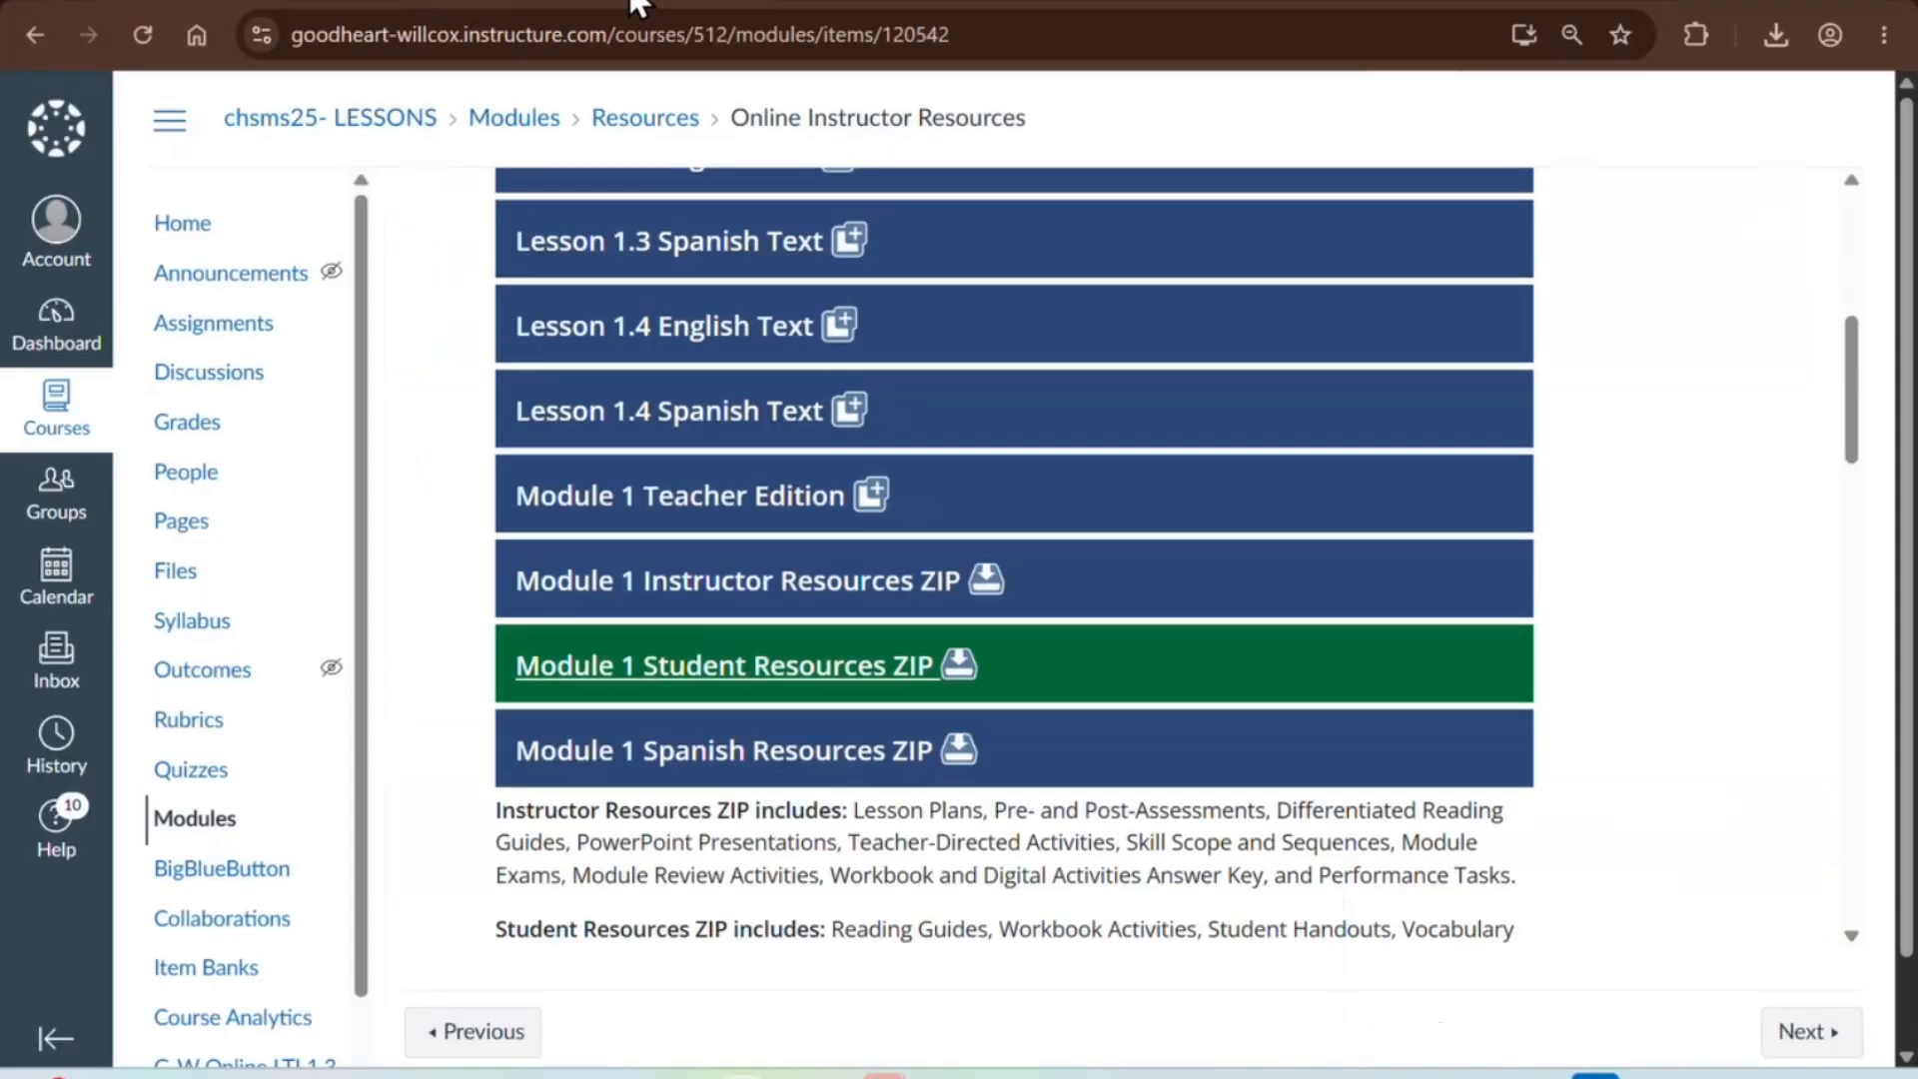
- Look over the Module 1 ZIP resource links and the list of Lesson 1.1 instructor materials
{"action": "left_click", "coordinate": [675, 670]}
{"action": "left_click", "coordinate": [689, 764]}
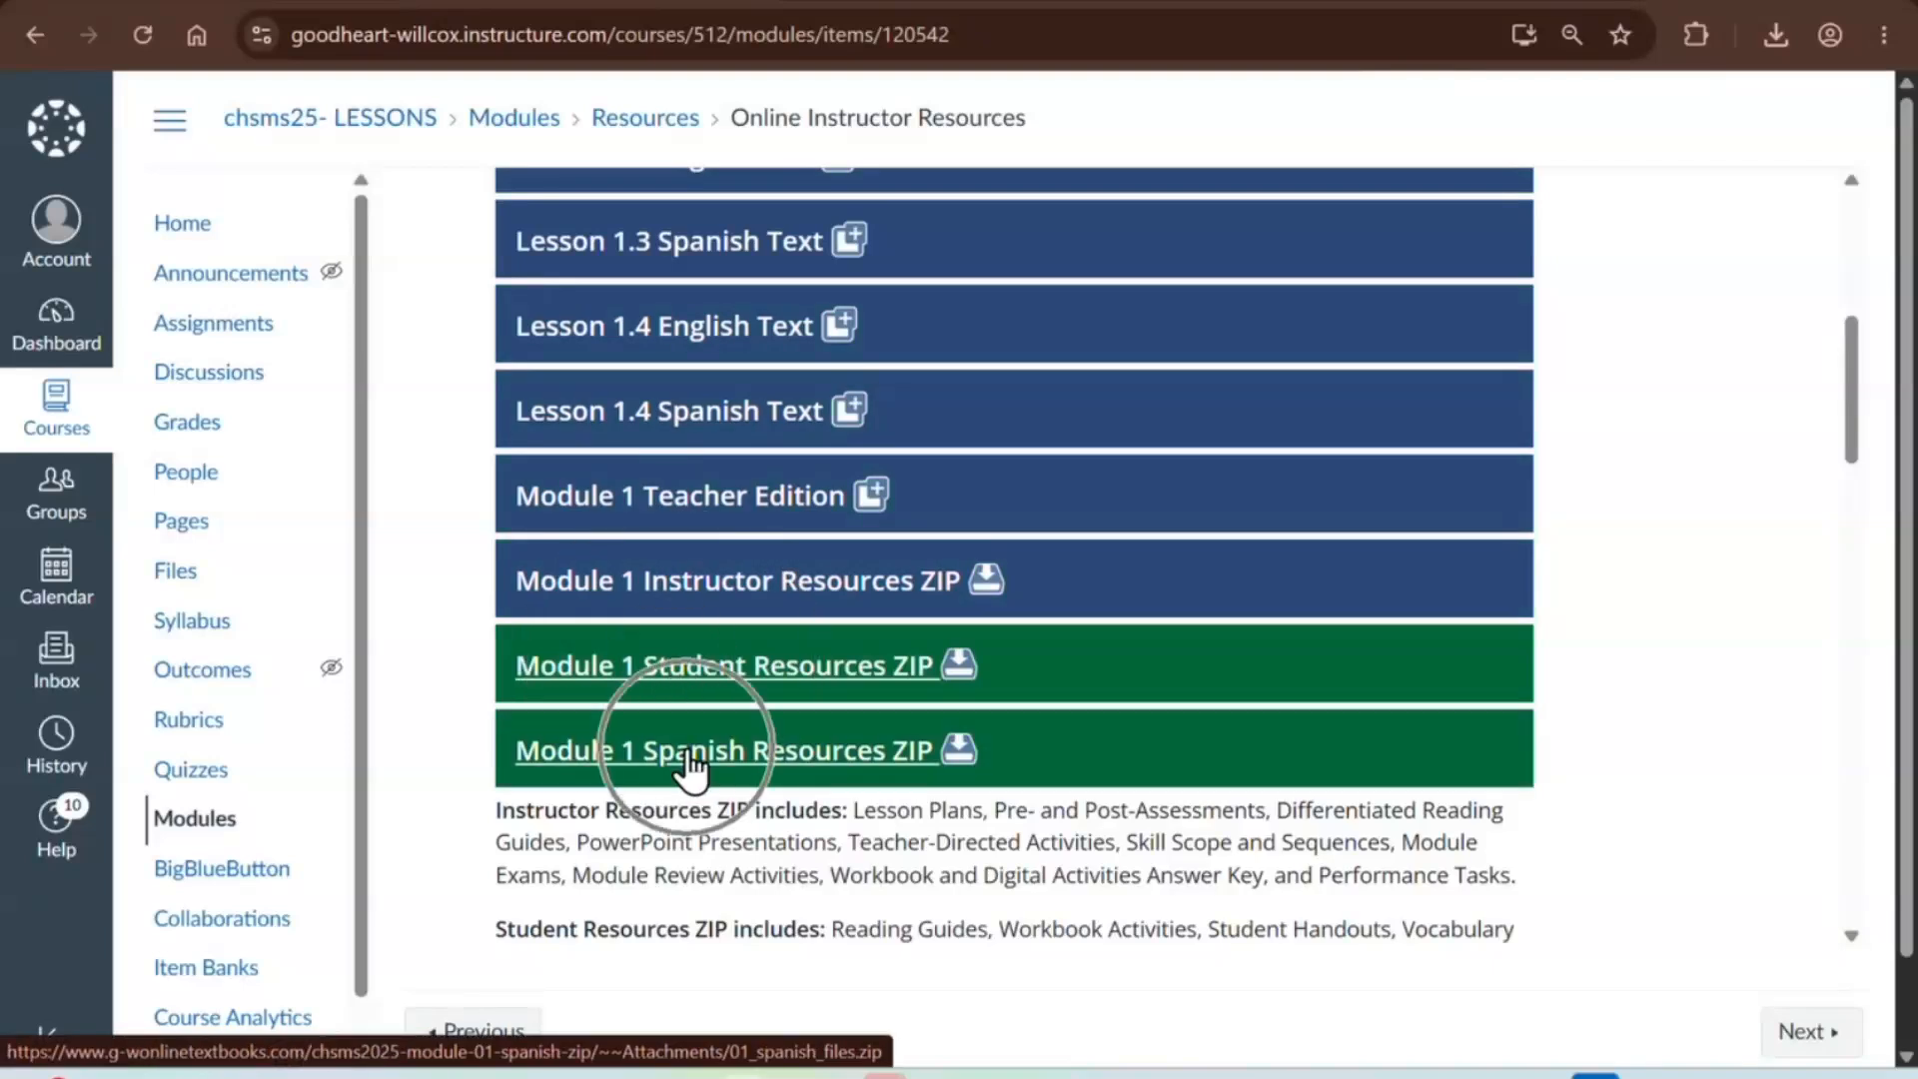
{"action": "scroll", "coordinate": [690, 764], "scroll_direction": "down", "scroll_amount": 8}
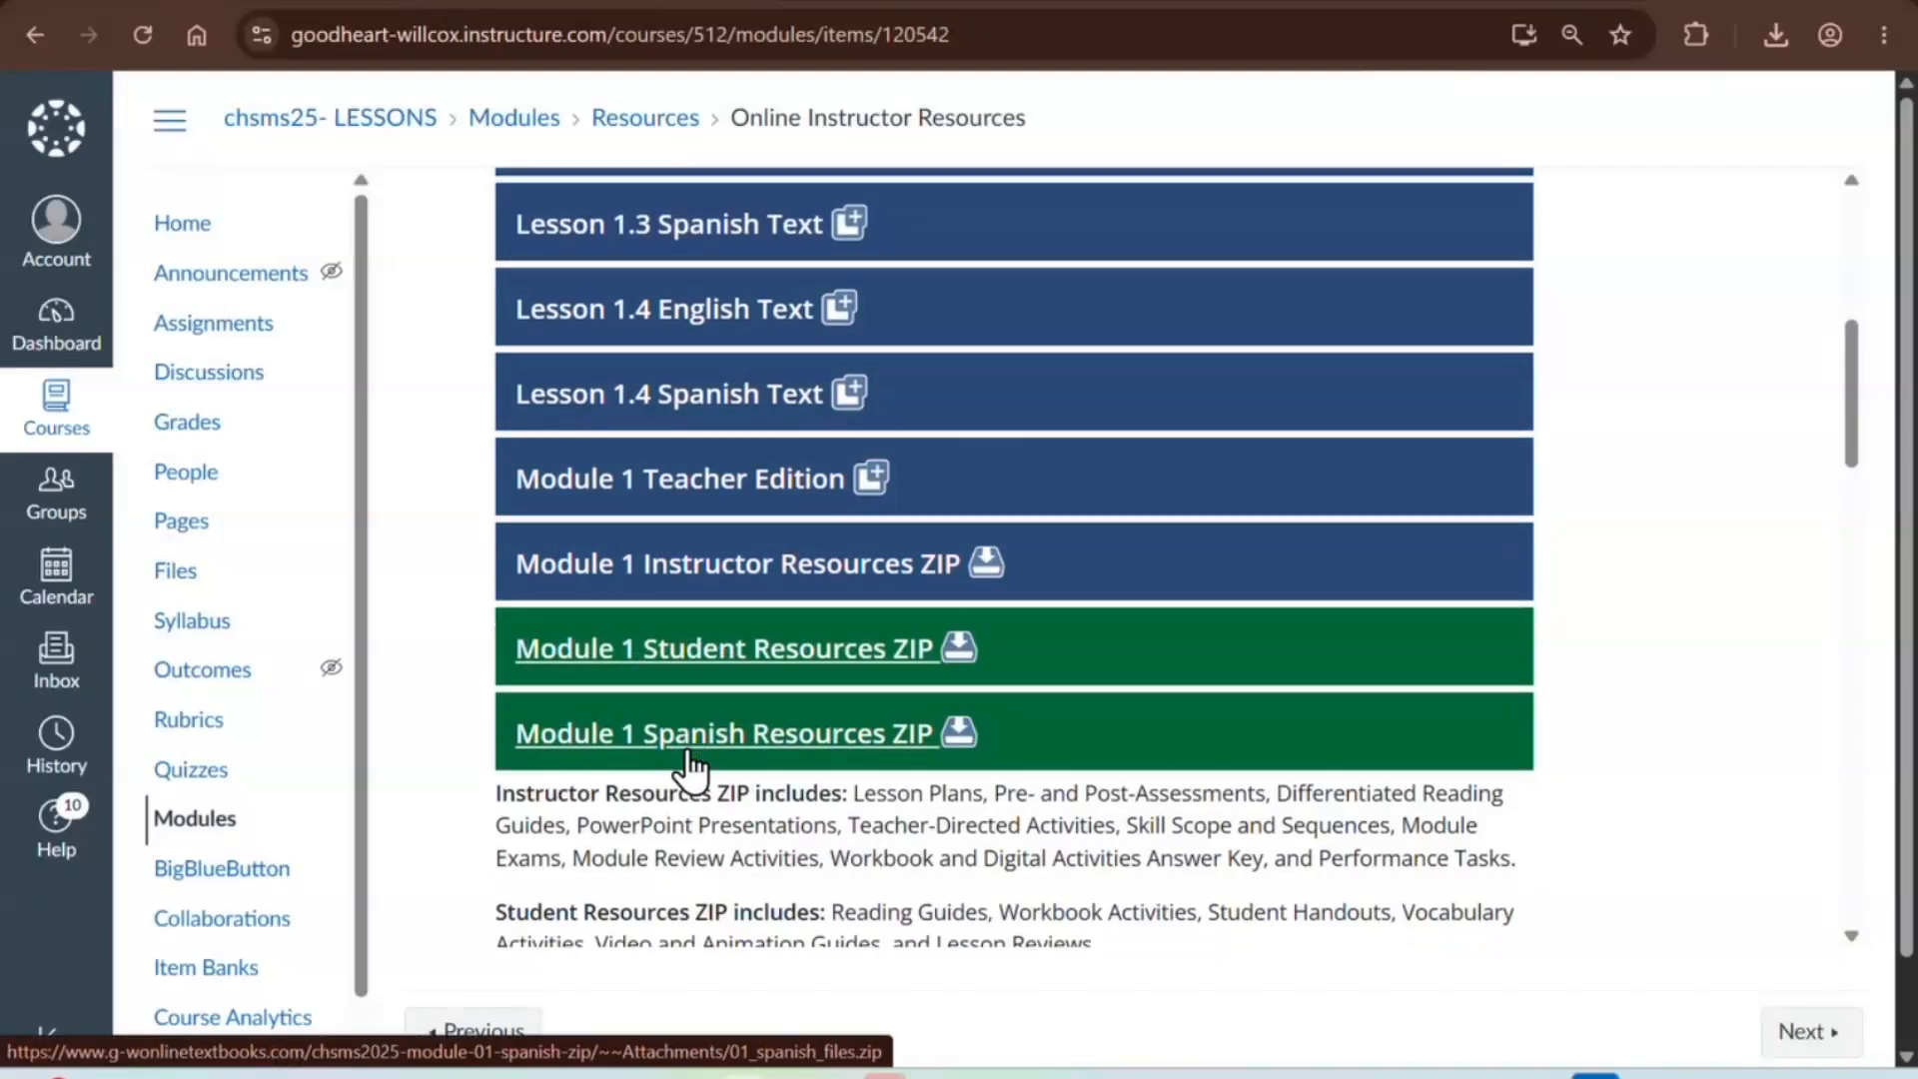
{"action": "scroll", "coordinate": [689, 769], "scroll_direction": "down", "scroll_amount": 5}
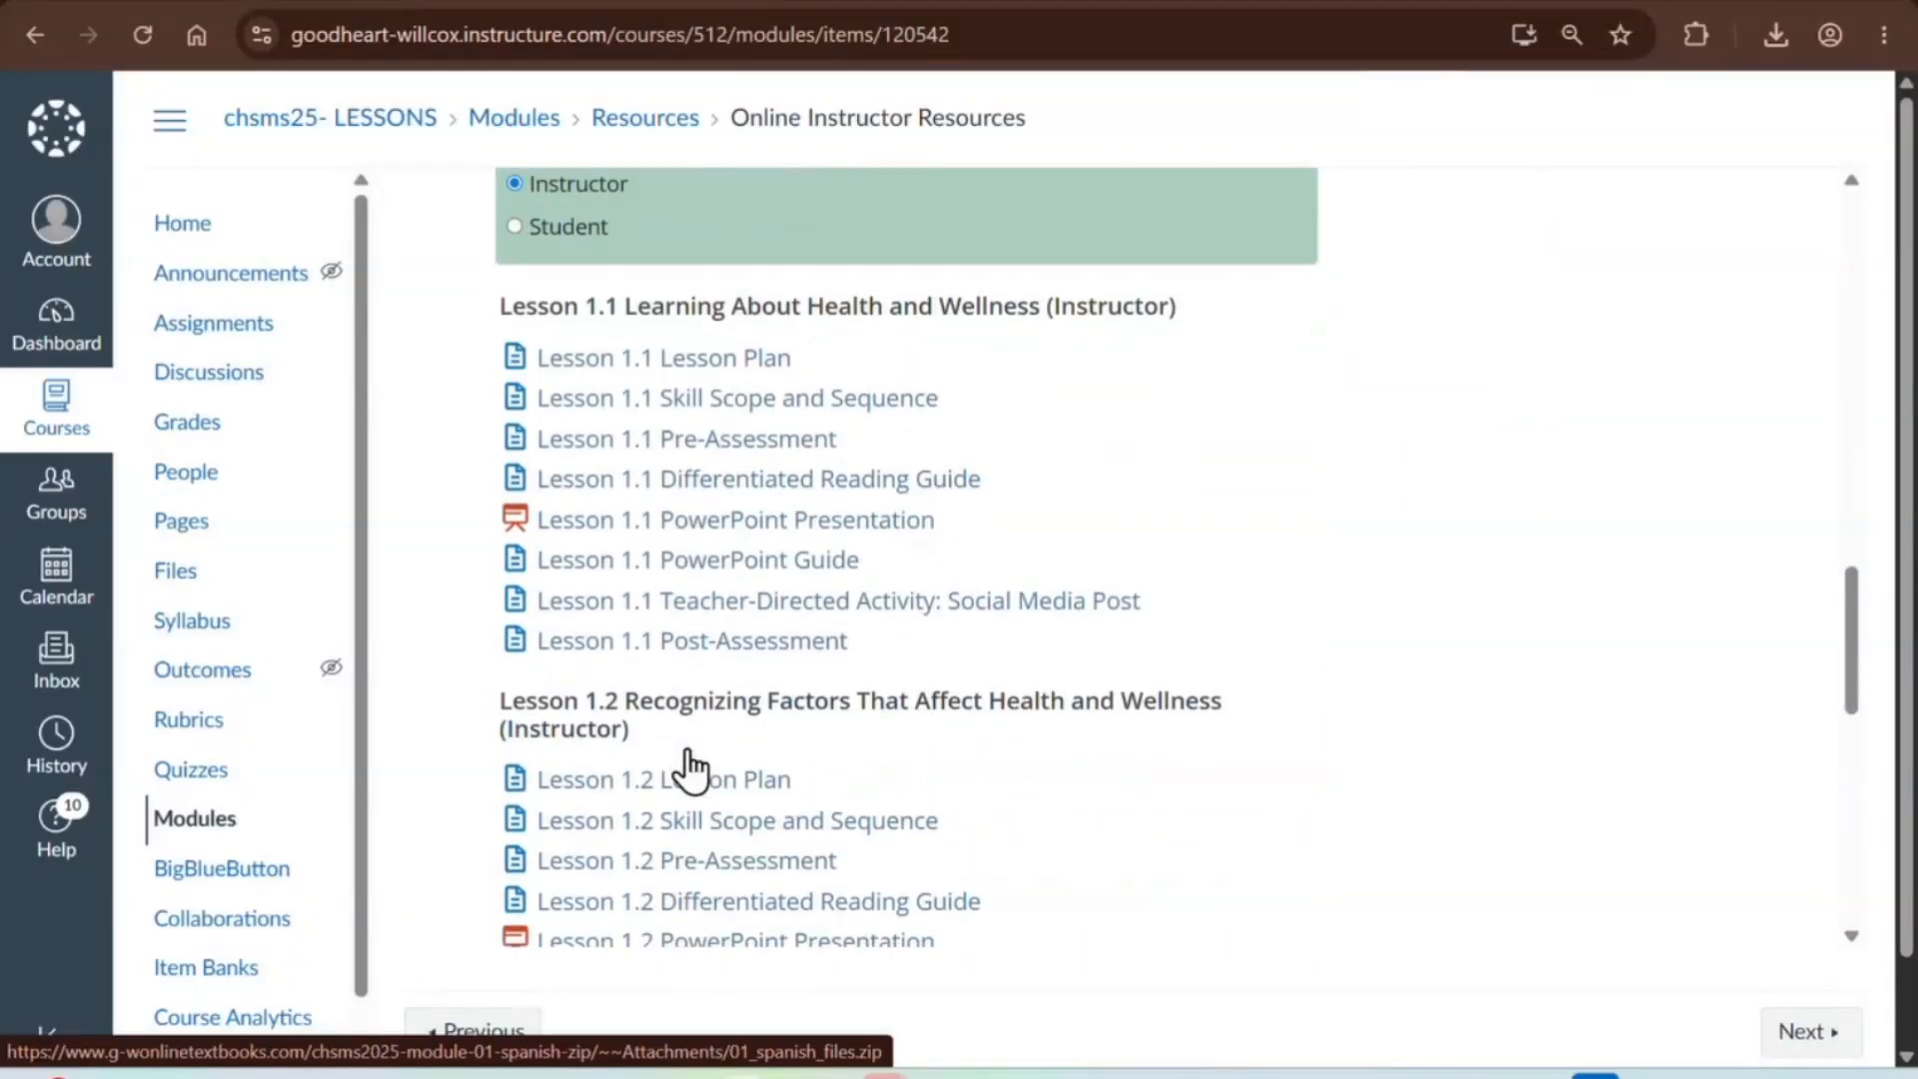
{"action": "scroll", "coordinate": [690, 770], "scroll_direction": "down", "scroll_amount": 1}
{"action": "key", "text": "ctrl"}
{"action": "key", "text": "ctrl"}
{"action": "key", "text": "ctrl"}
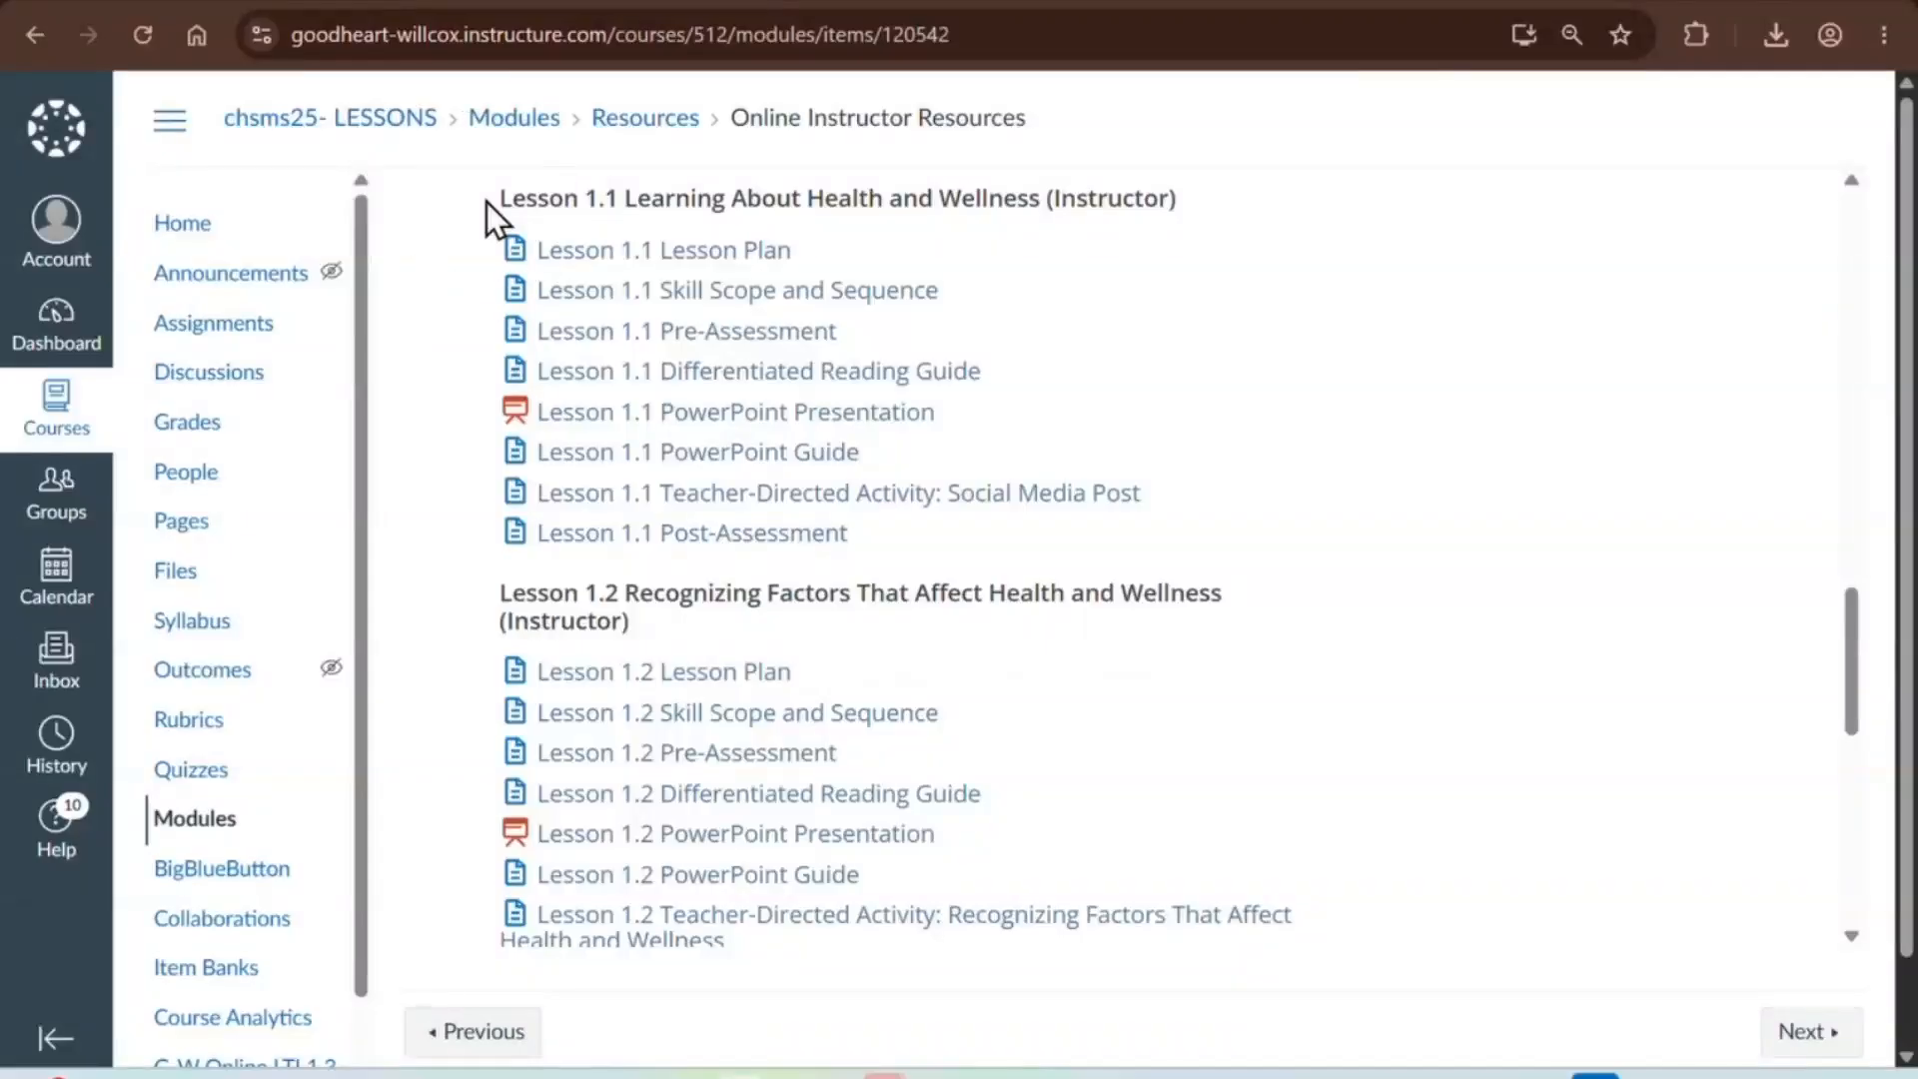
{"action": "key", "text": "ctrl"}
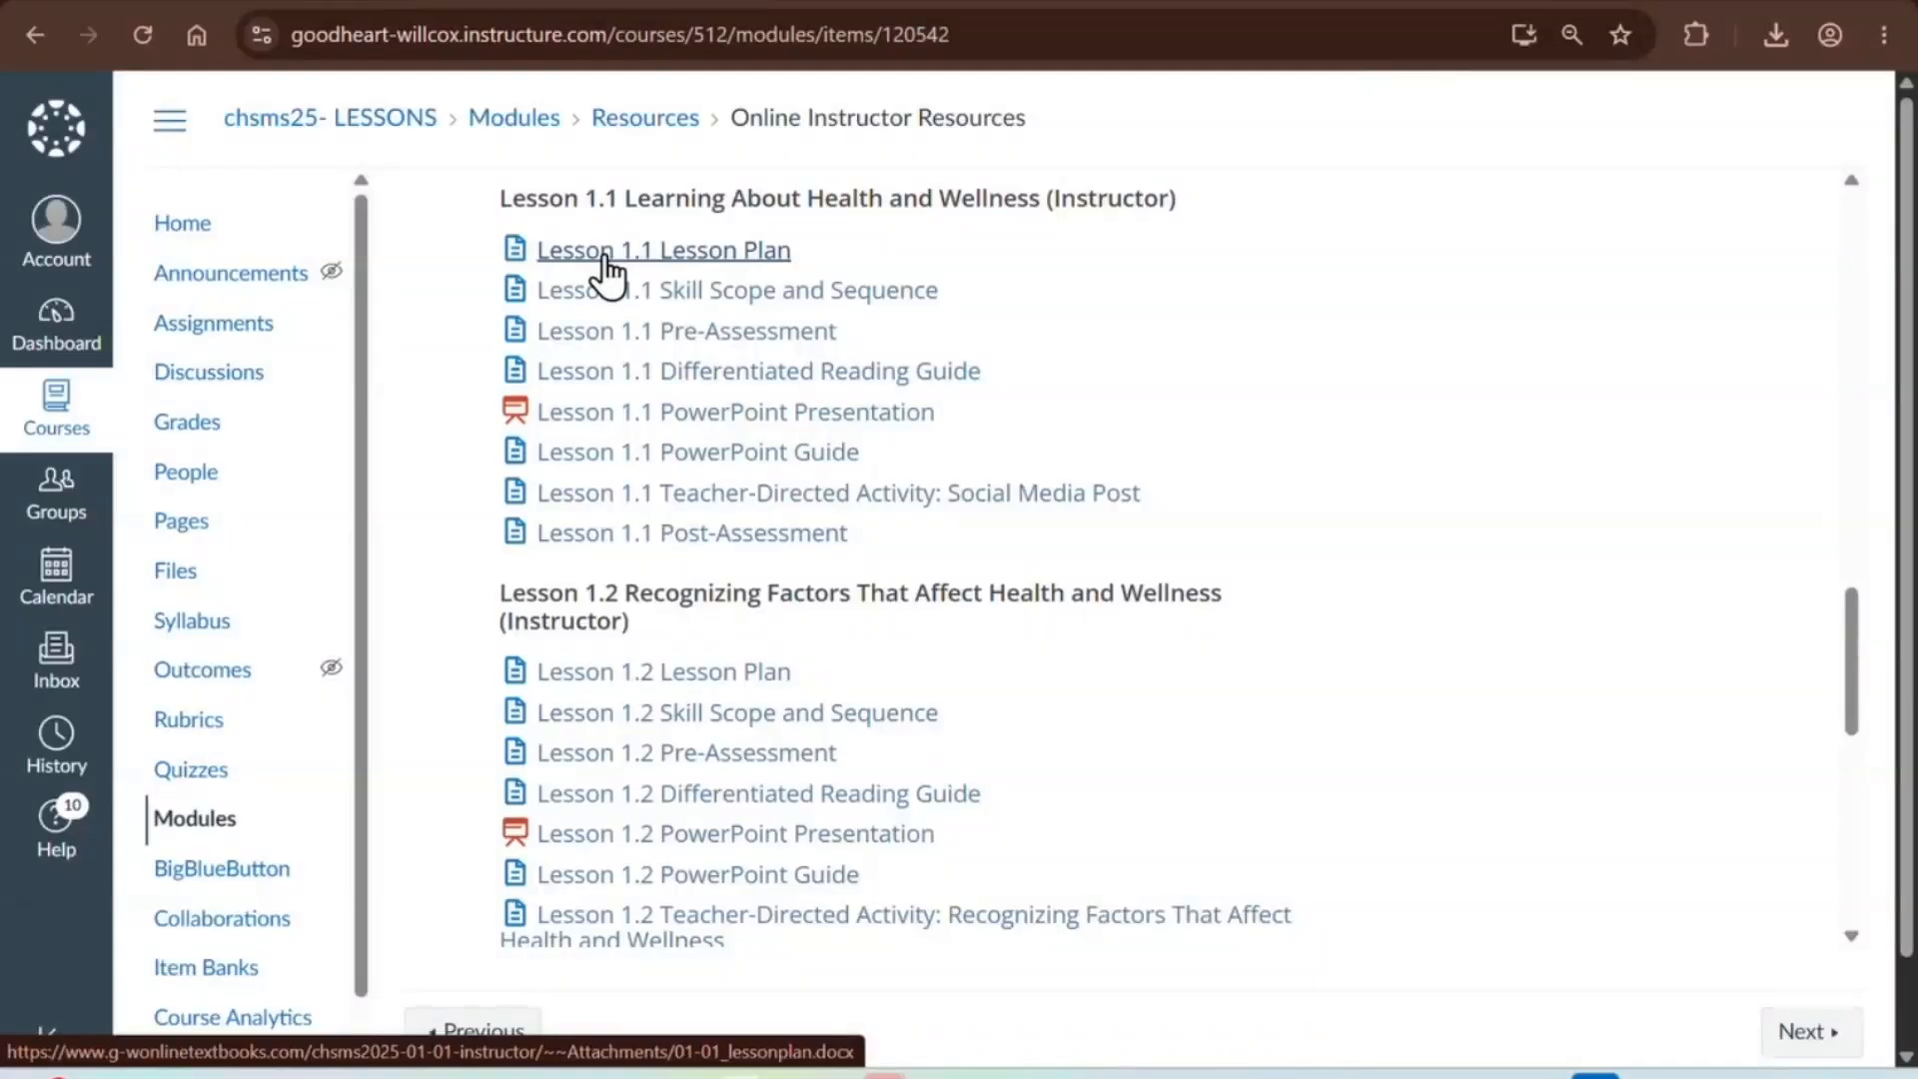
{"action": "key", "text": "ctrl"}
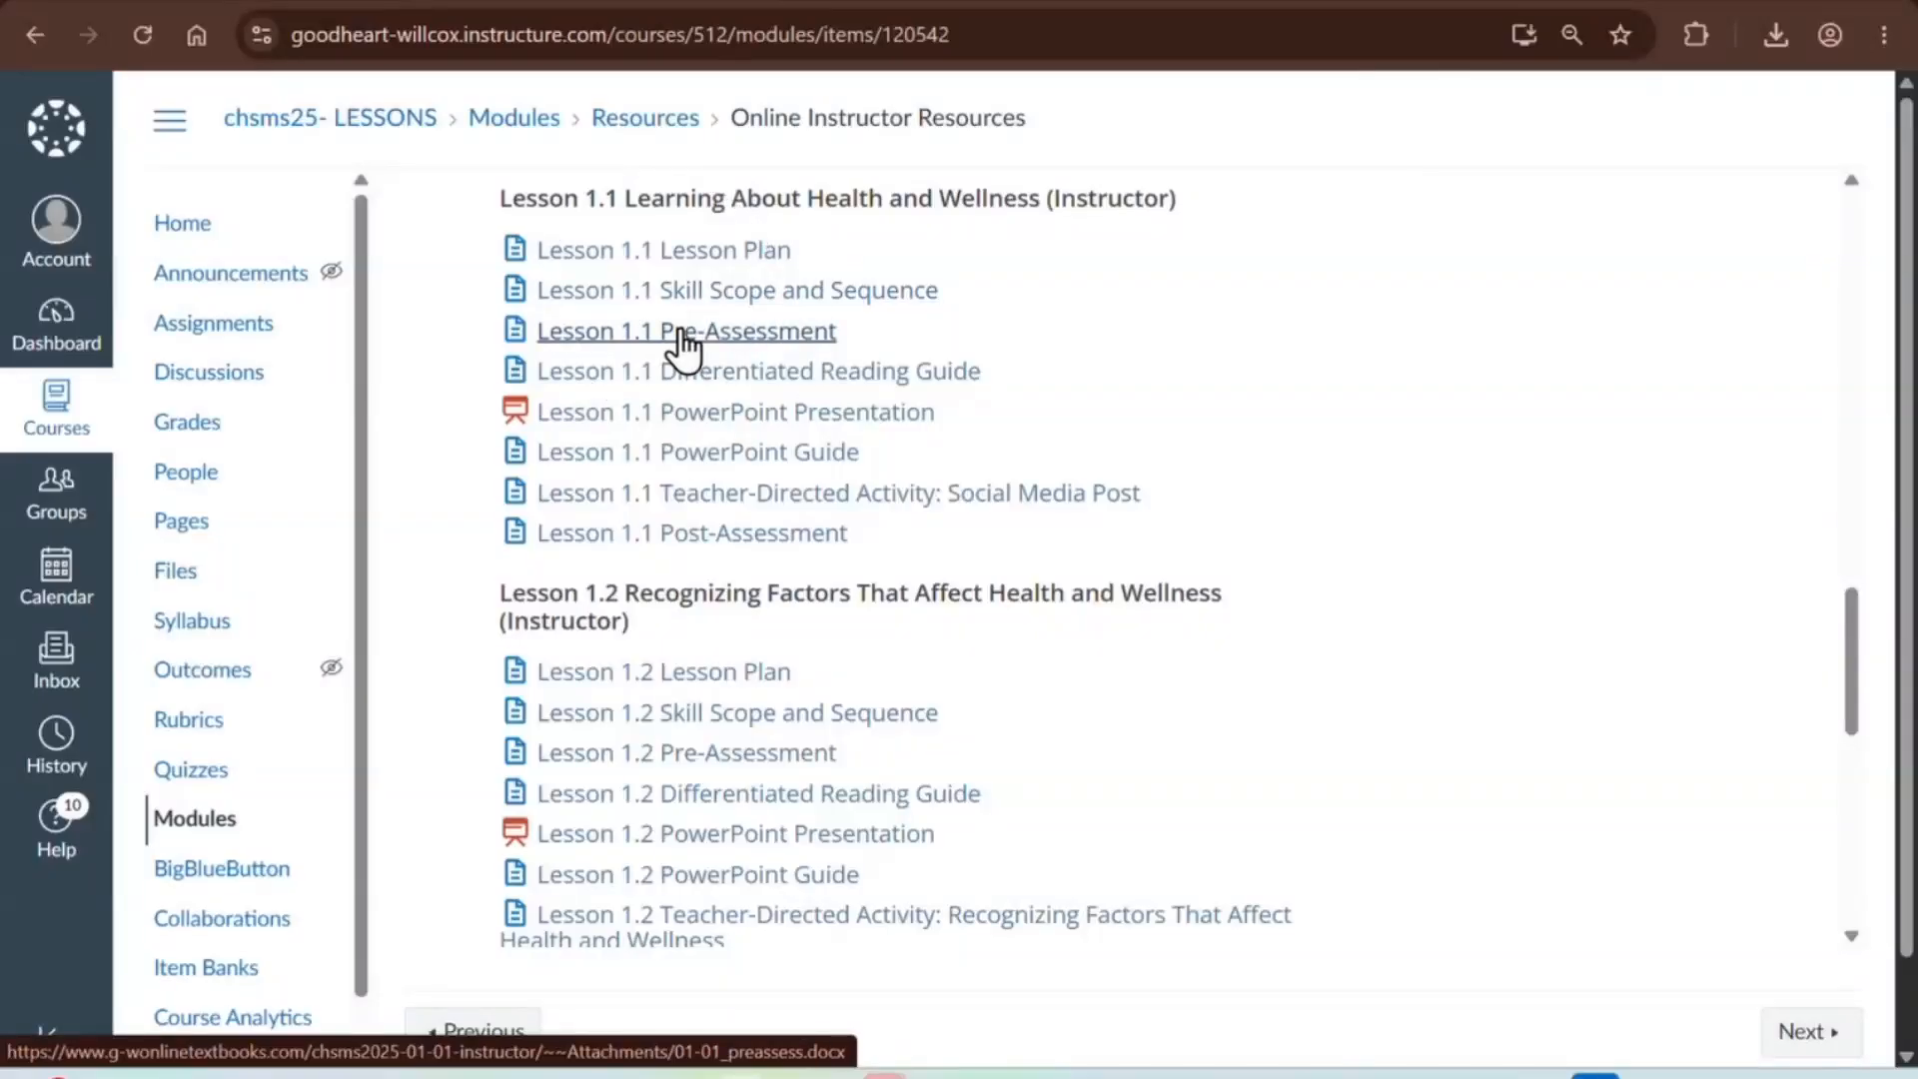
{"action": "key", "text": "ctrl"}
{"action": "key", "text": "ctrl"}
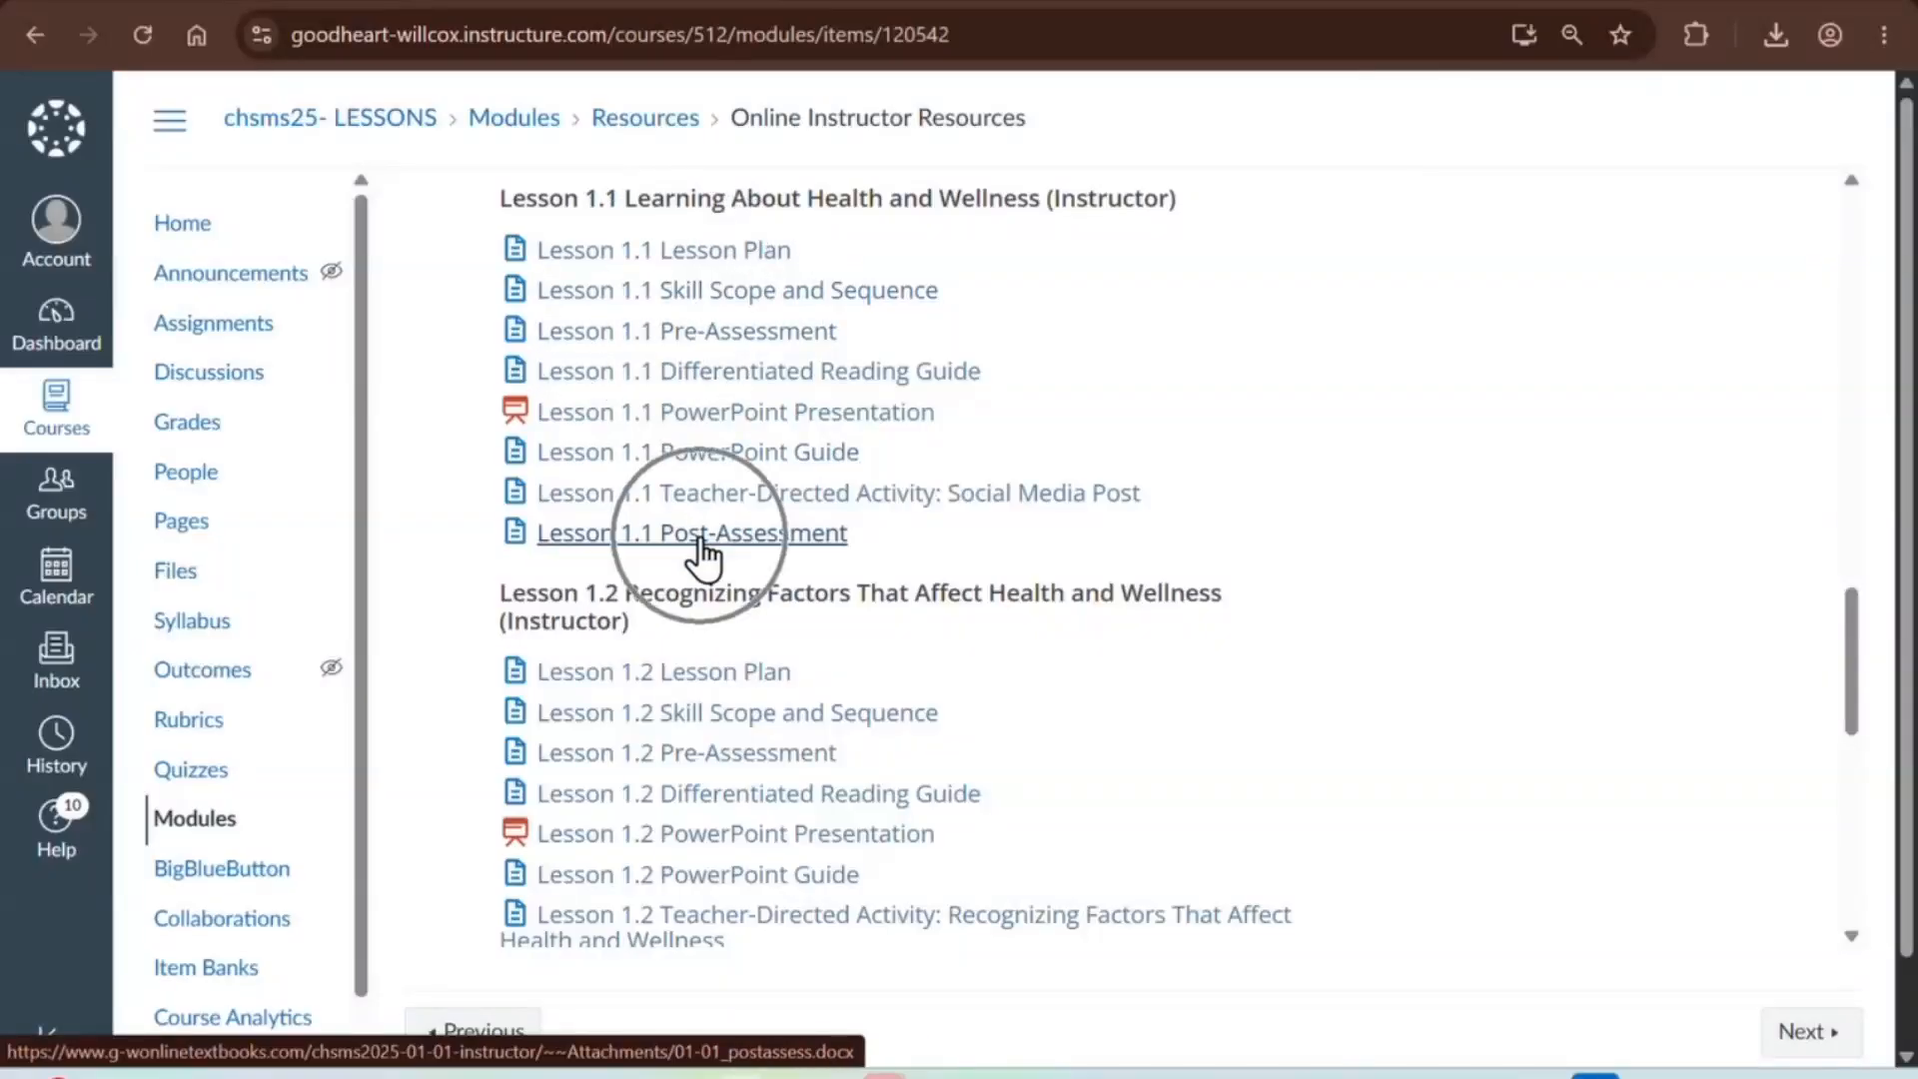
- Download the Lesson 1.1 Post-Assessment, examine its questions and answer section in Word, and return to the Canvas instructor resources page
{"action": "left_click", "coordinate": [704, 551]}
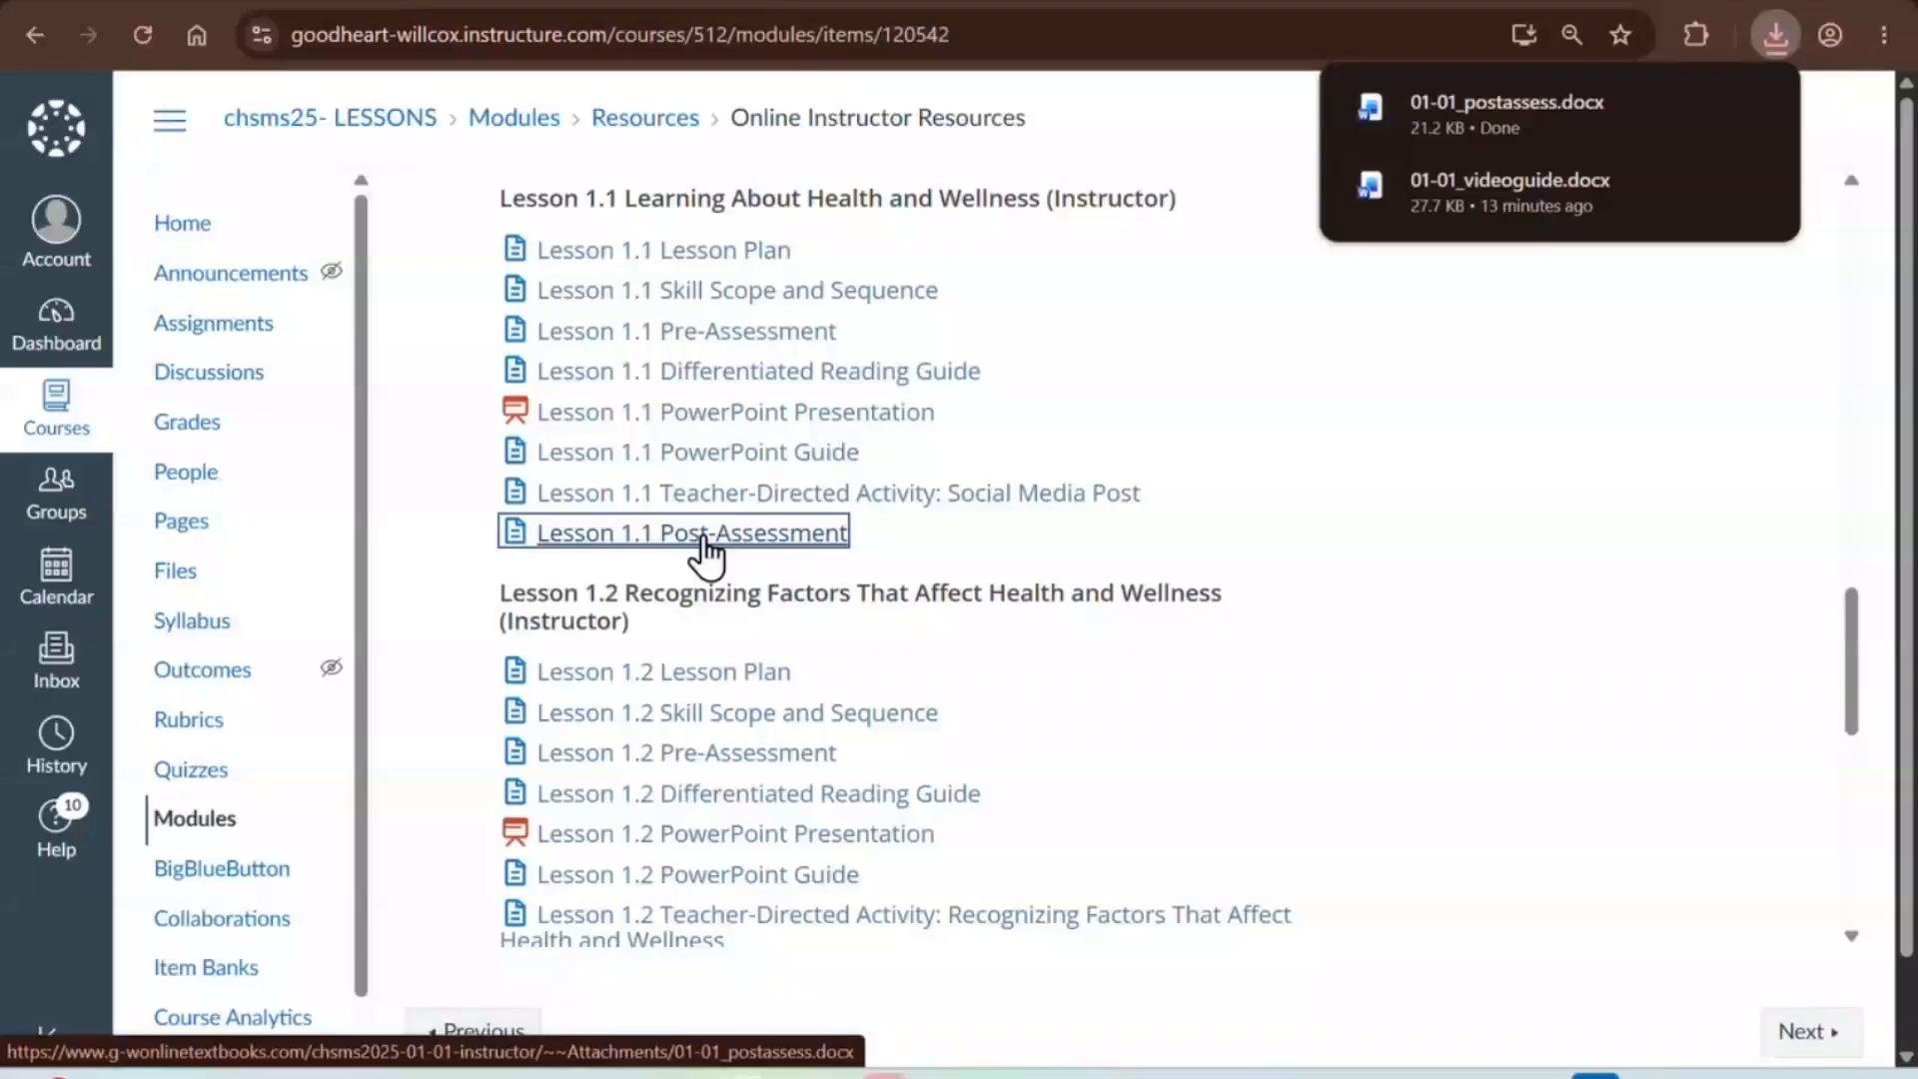
{"action": "left_click", "coordinate": [1411, 131]}
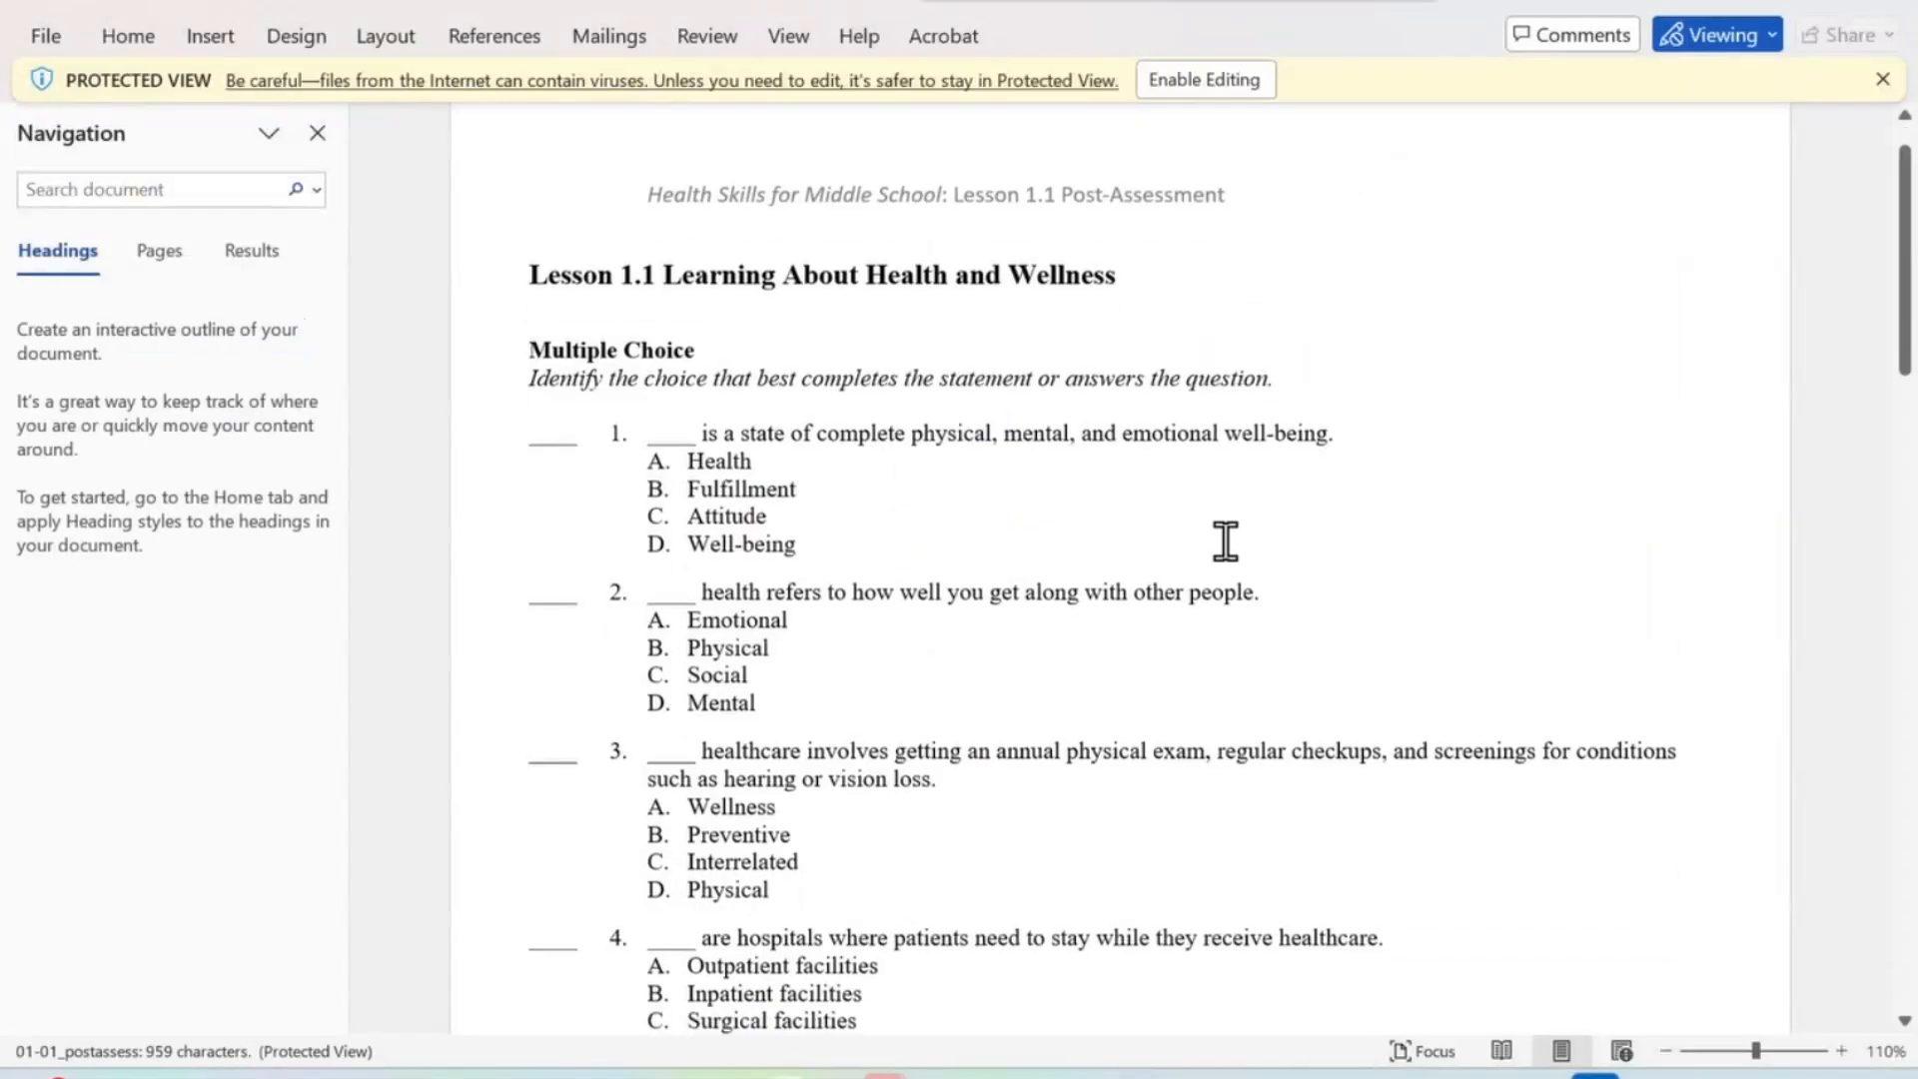
{"action": "scroll", "coordinate": [1226, 540], "scroll_direction": "down", "scroll_amount": 3}
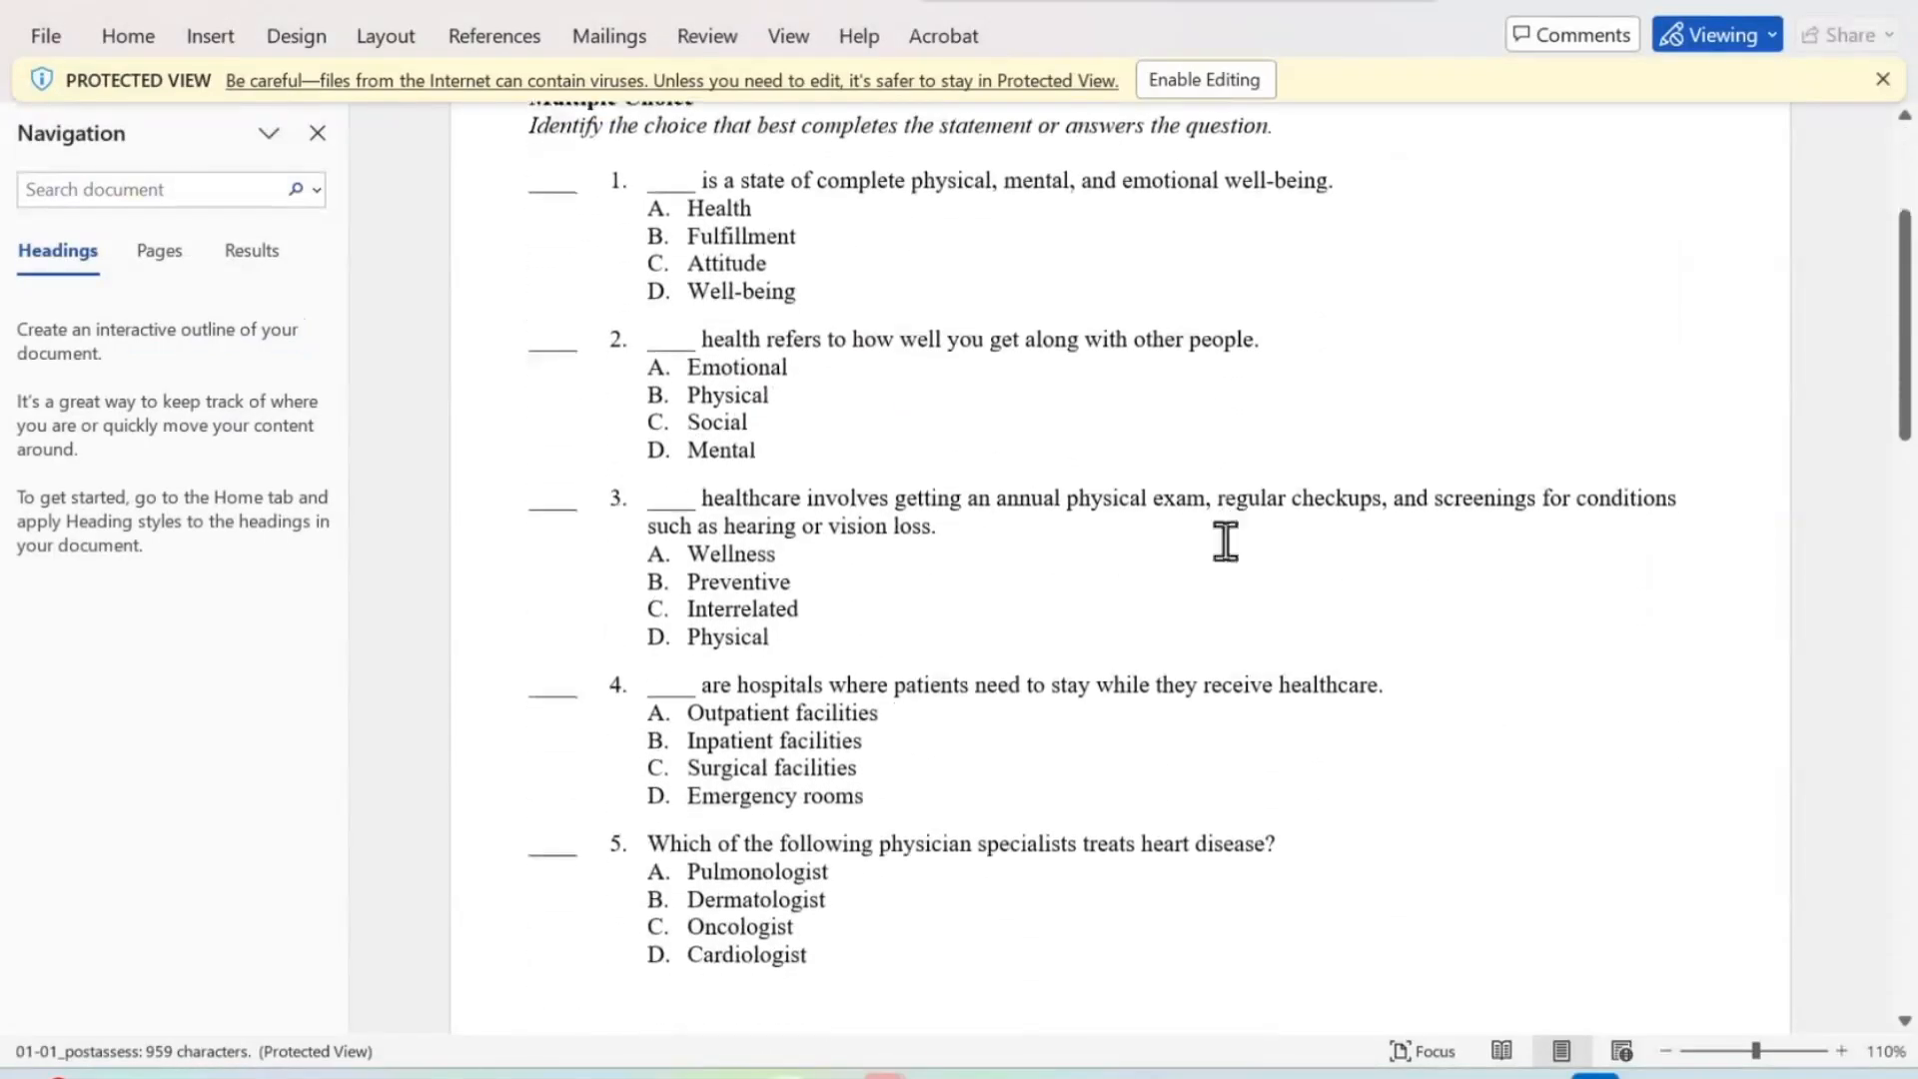
{"action": "scroll", "coordinate": [1226, 540], "scroll_direction": "down", "scroll_amount": 15}
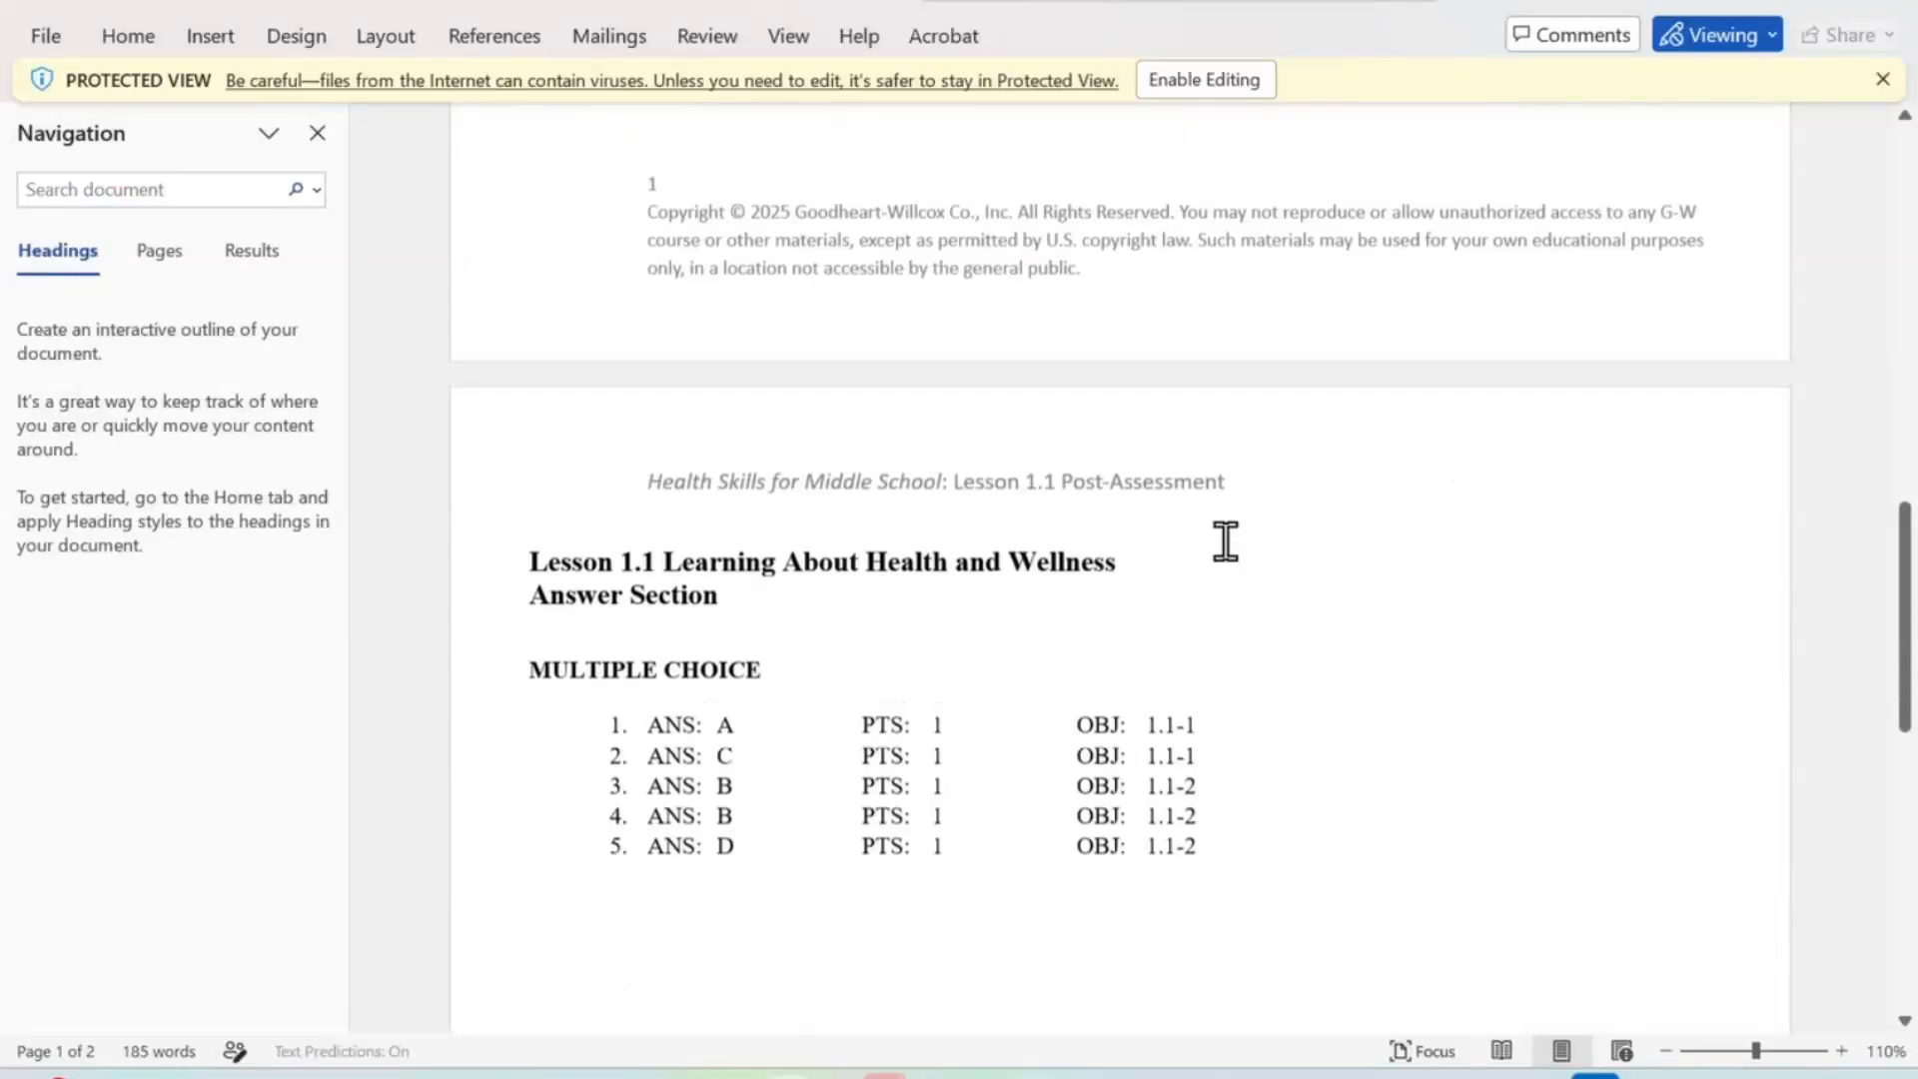
{"action": "left_click", "coordinate": [733, 905]}
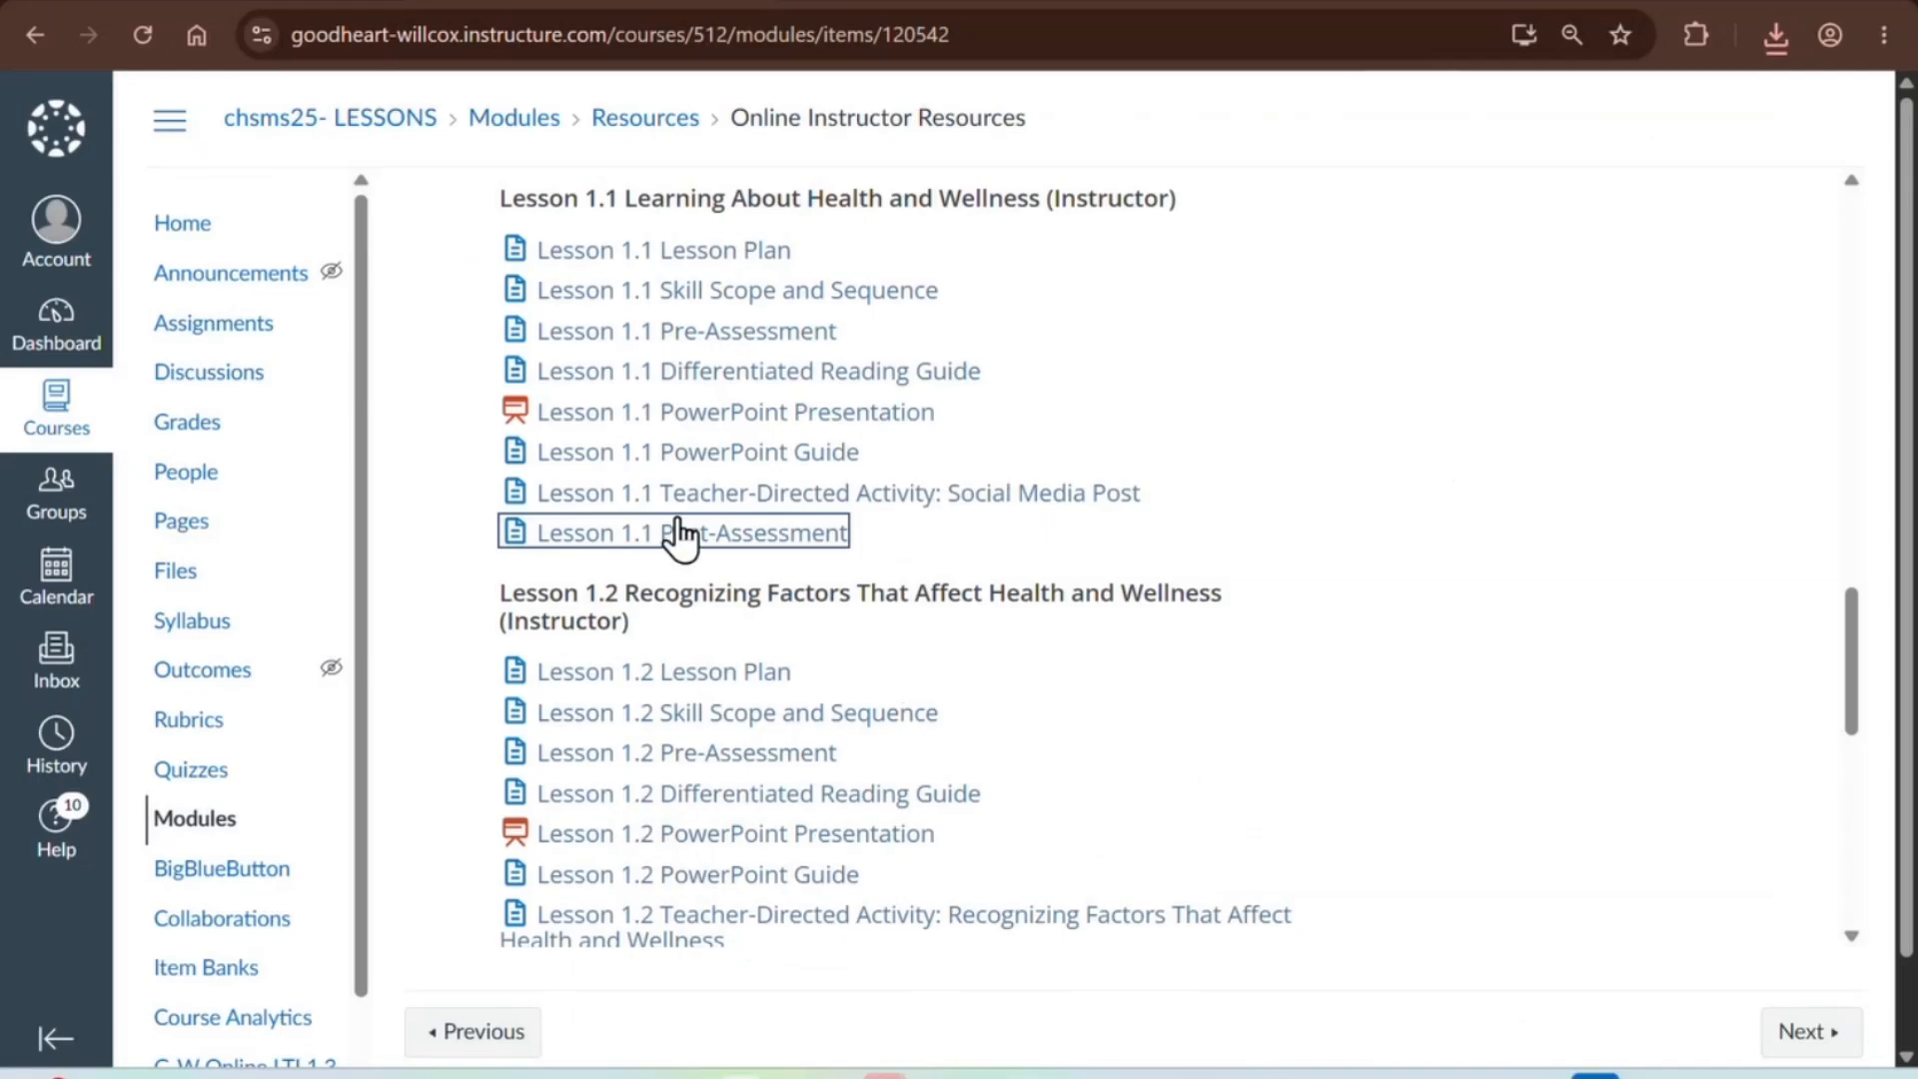
- Examine the remaining Lesson 1.1 instructor materials and the lists for Lessons 1.2 and 1.3
{"action": "key", "text": "ctrl"}
{"action": "key", "text": "ctrl"}
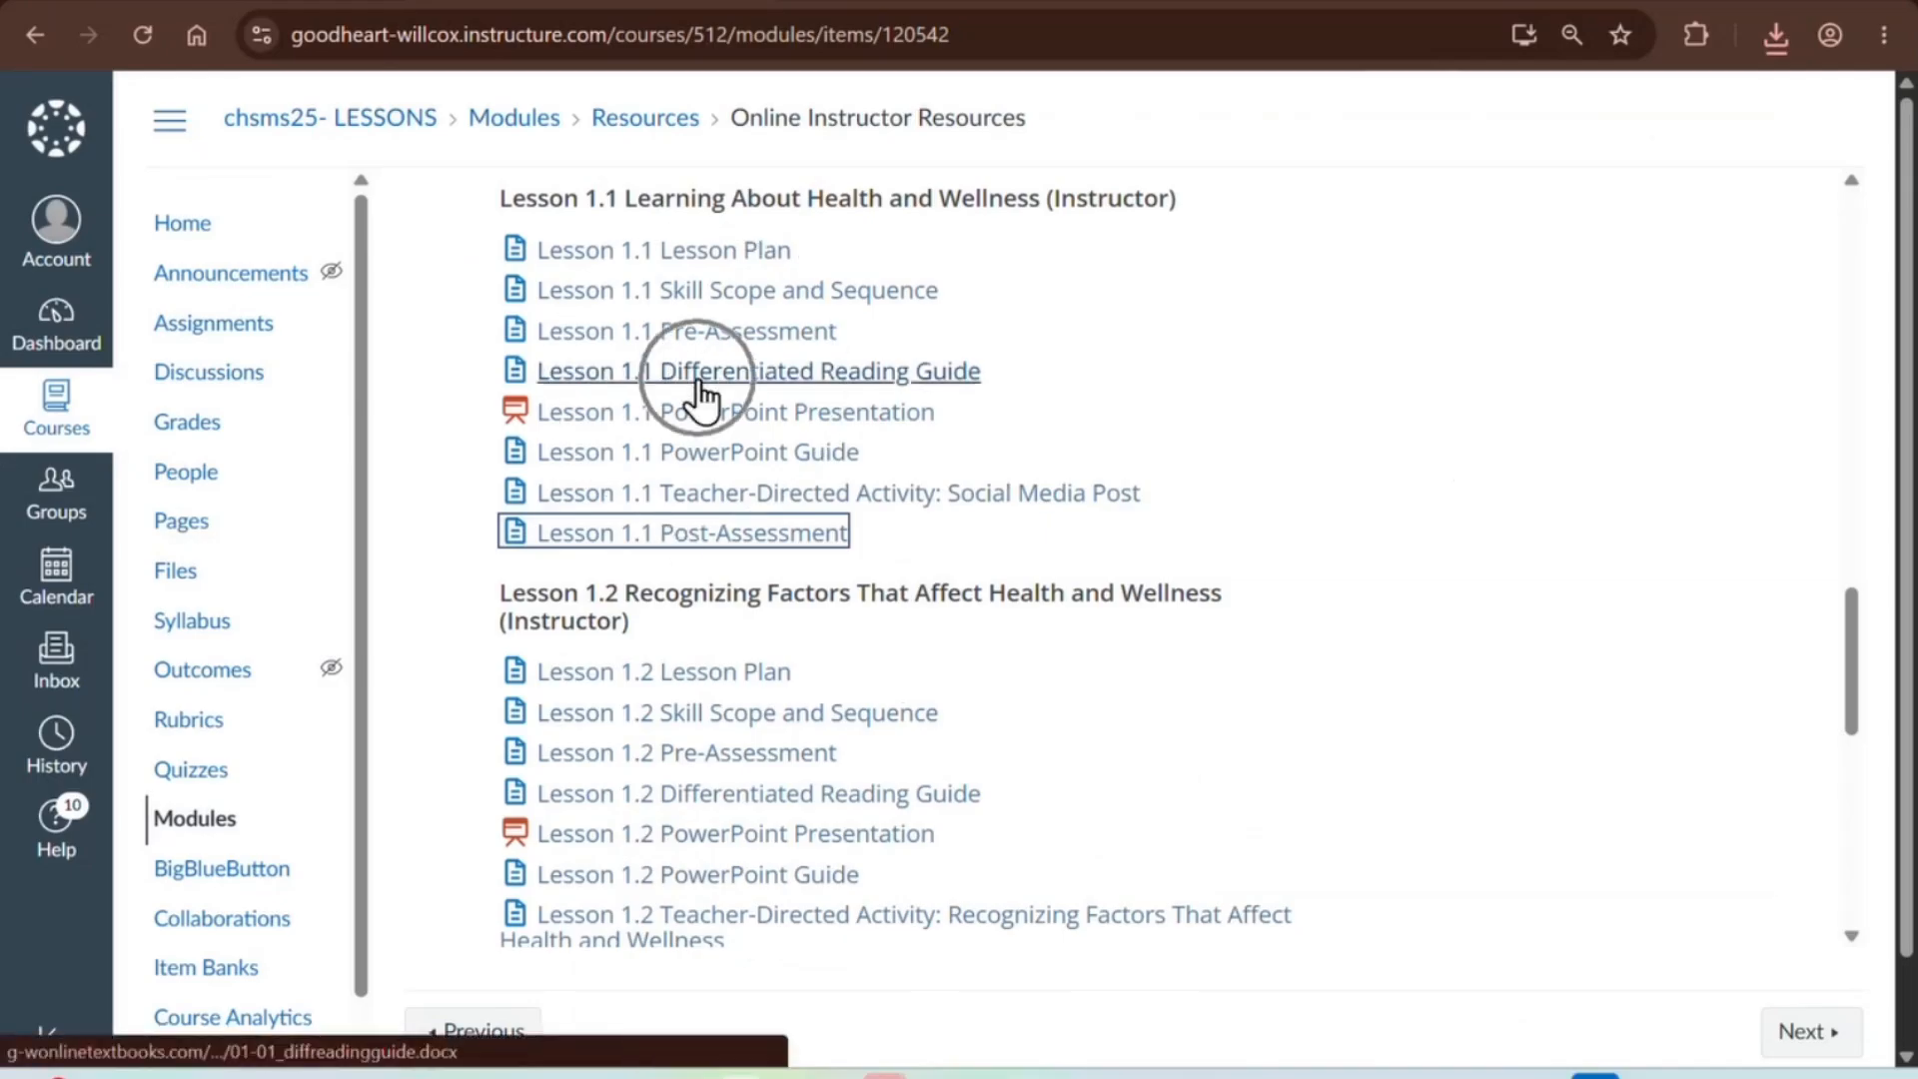
{"action": "key", "text": "ctrl"}
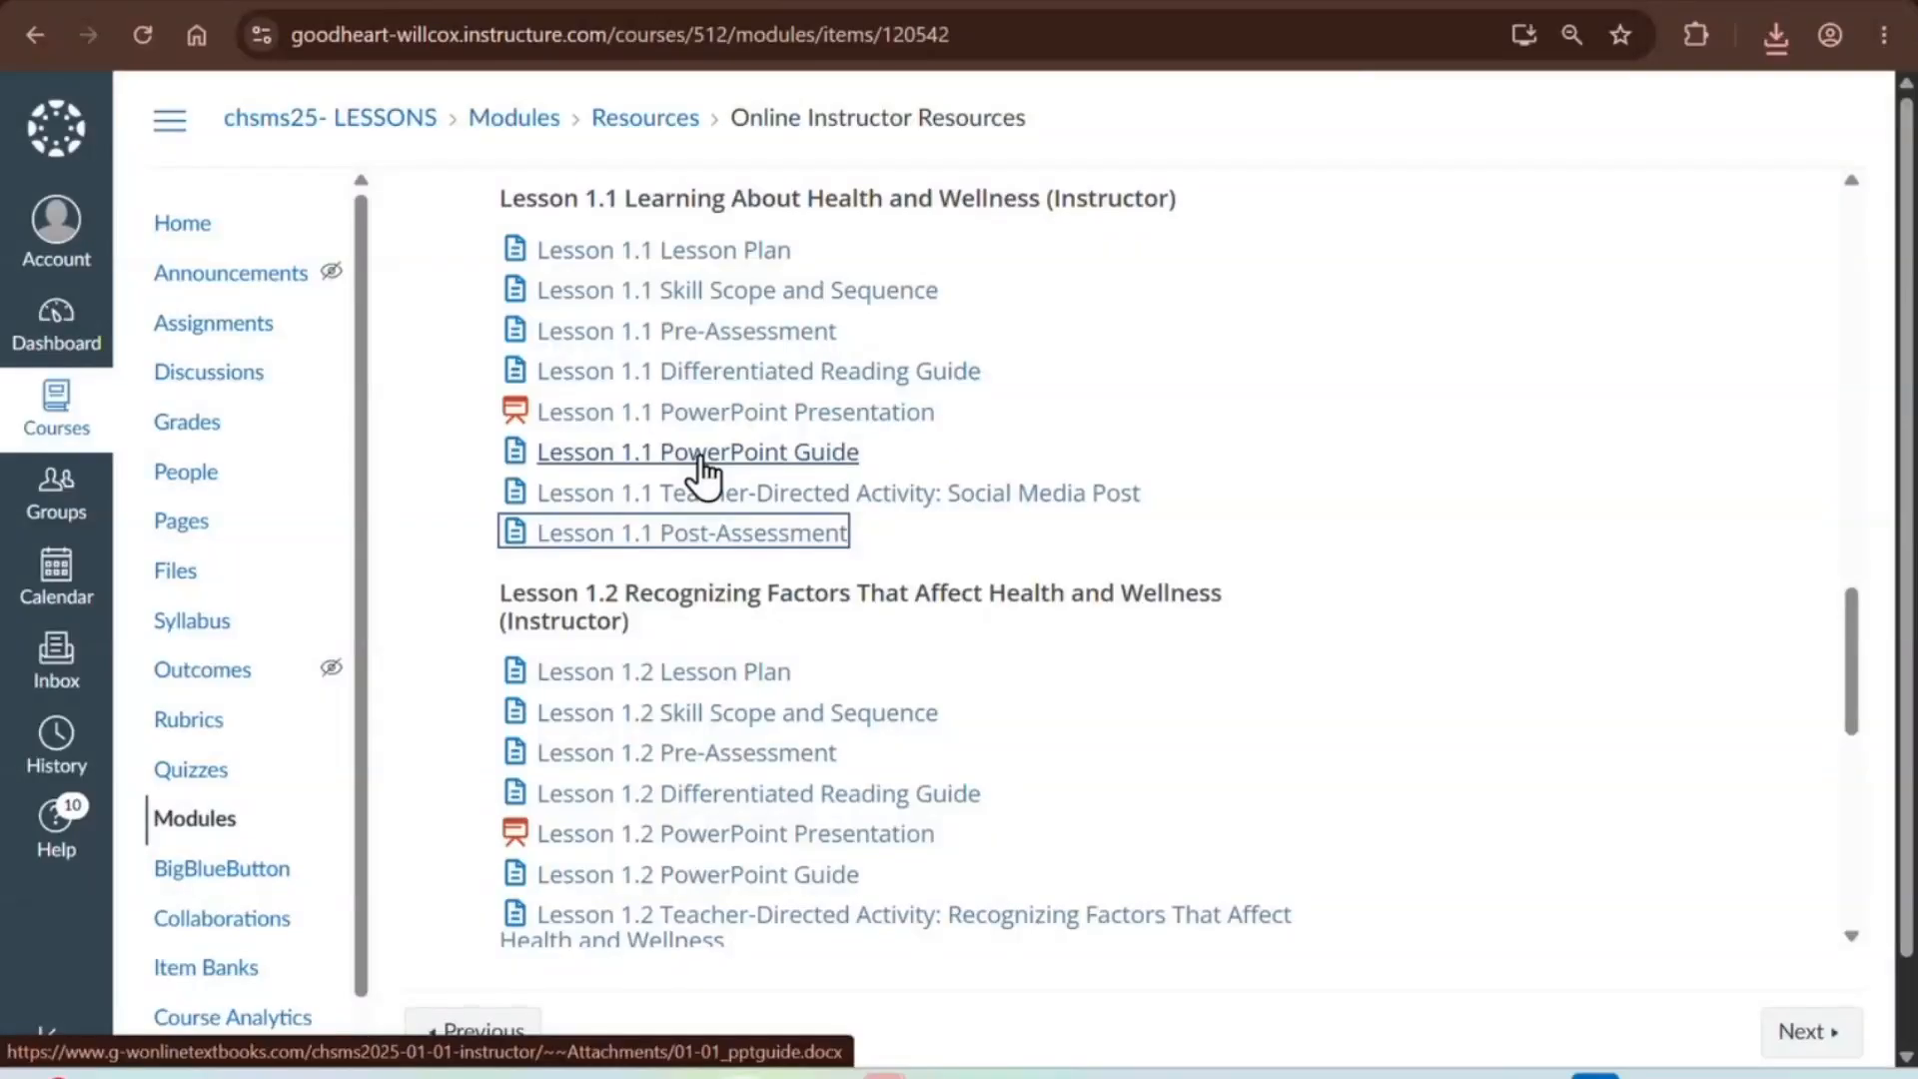
{"action": "left_click", "coordinate": [1183, 490]}
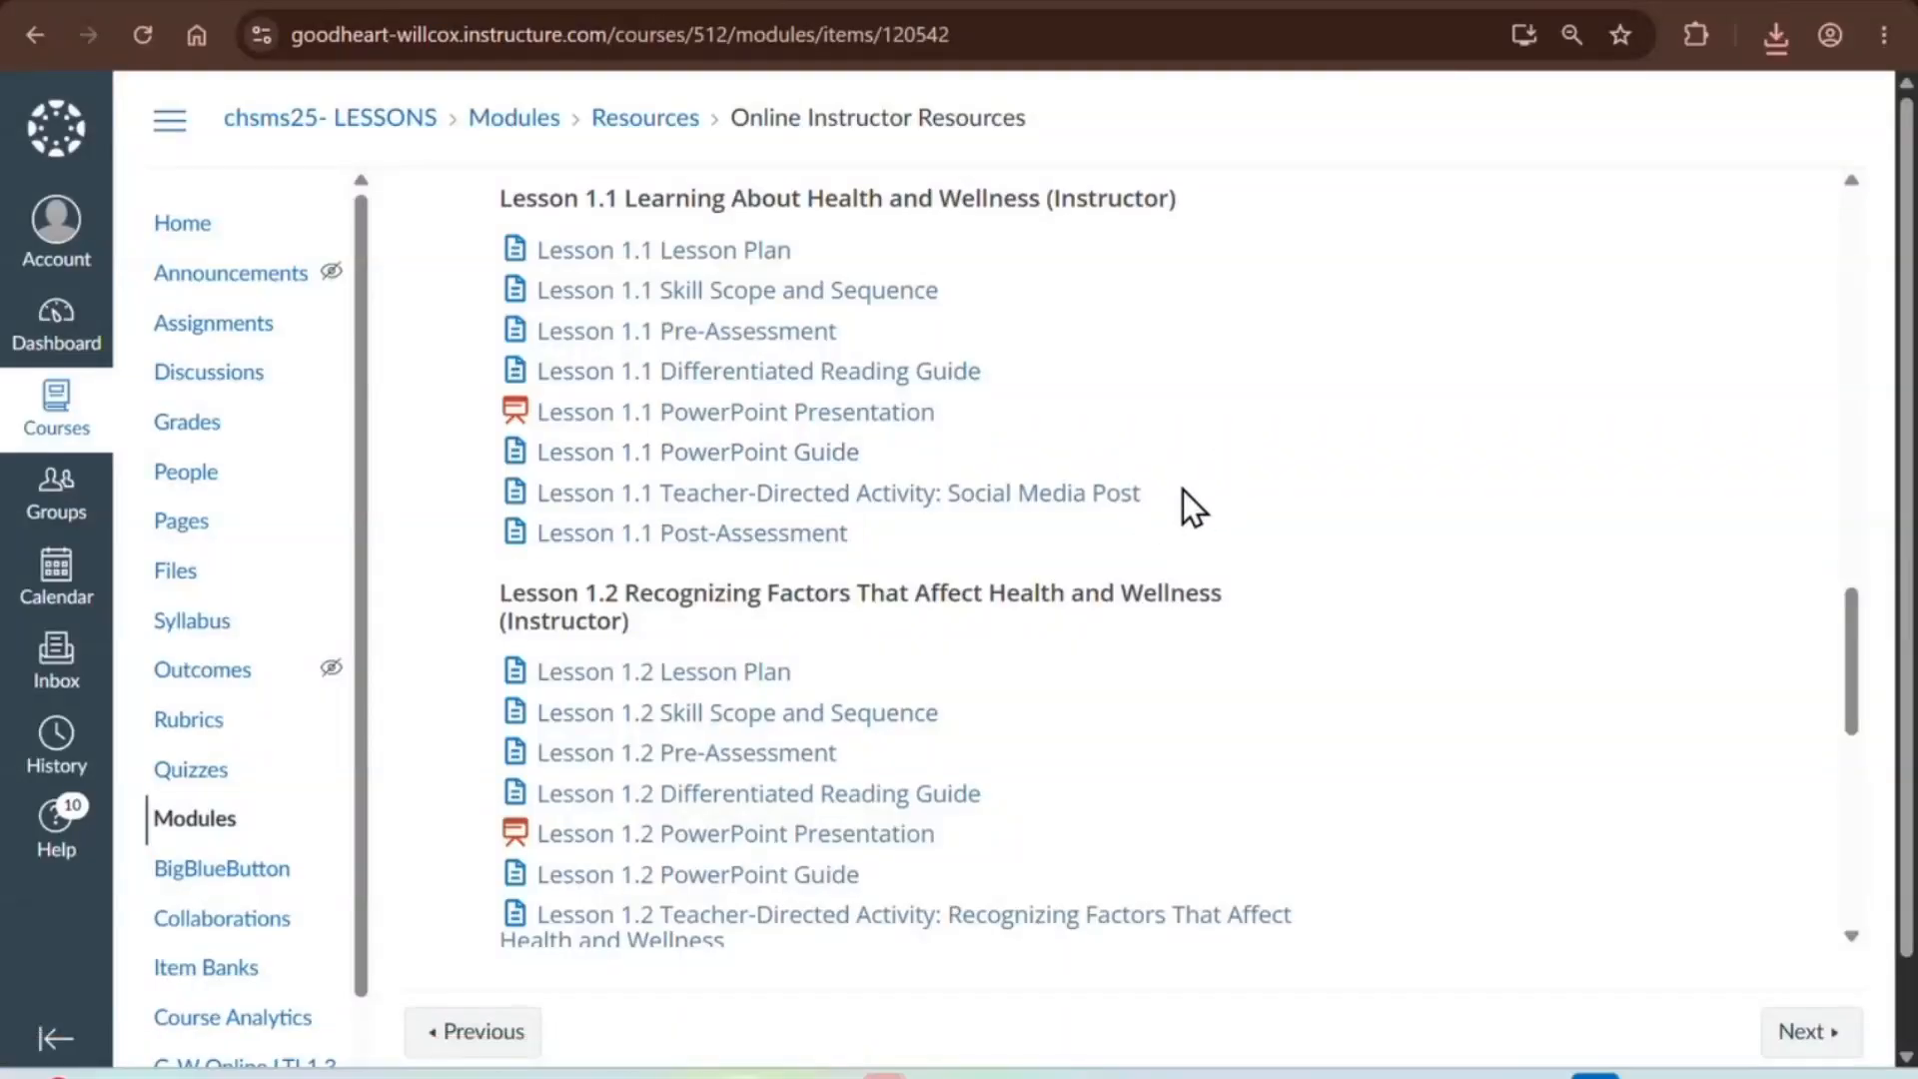
{"action": "key", "text": "ctrl"}
{"action": "key", "text": "ctrl"}
{"action": "key", "text": "ctrl"}
{"action": "key", "text": "ctrl"}
{"action": "scroll", "coordinate": [1183, 489], "scroll_direction": "down", "scroll_amount": 6}
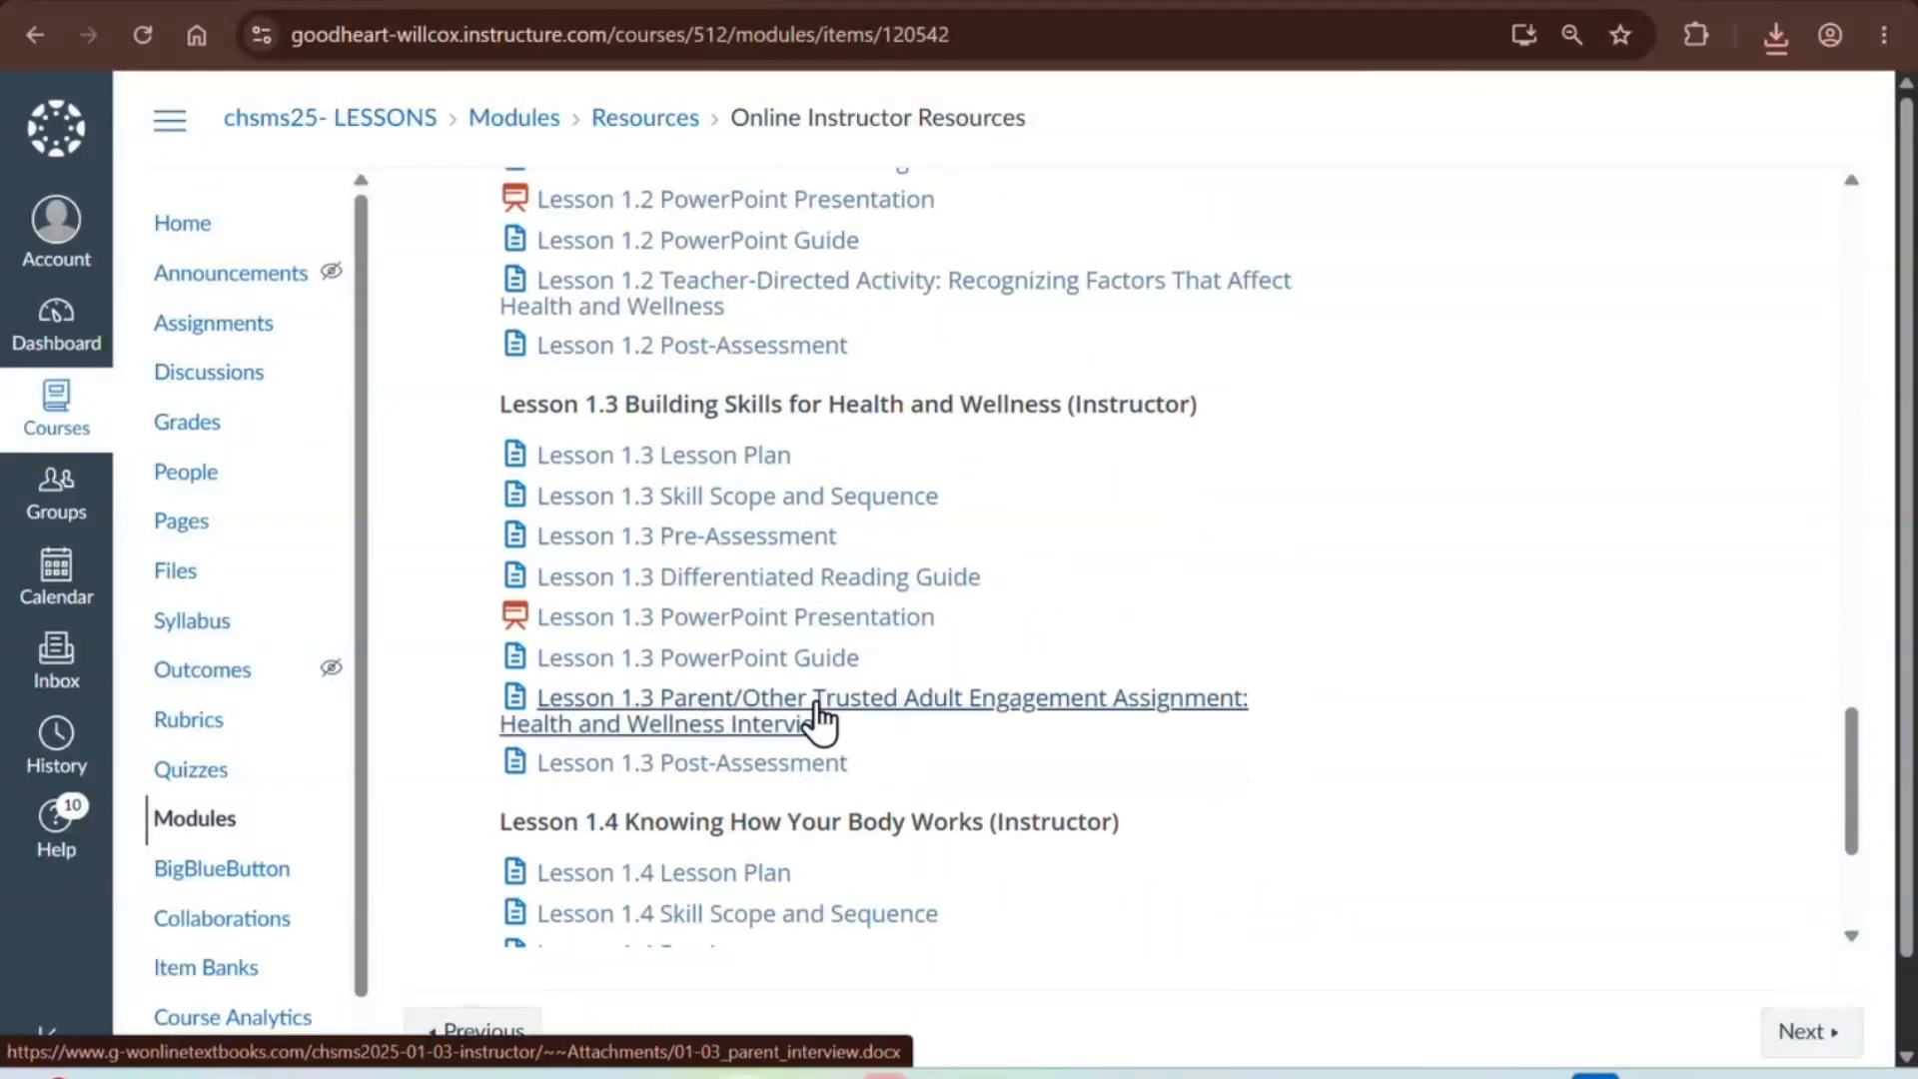
{"action": "scroll", "coordinate": [819, 717], "scroll_direction": "up", "scroll_amount": 9}
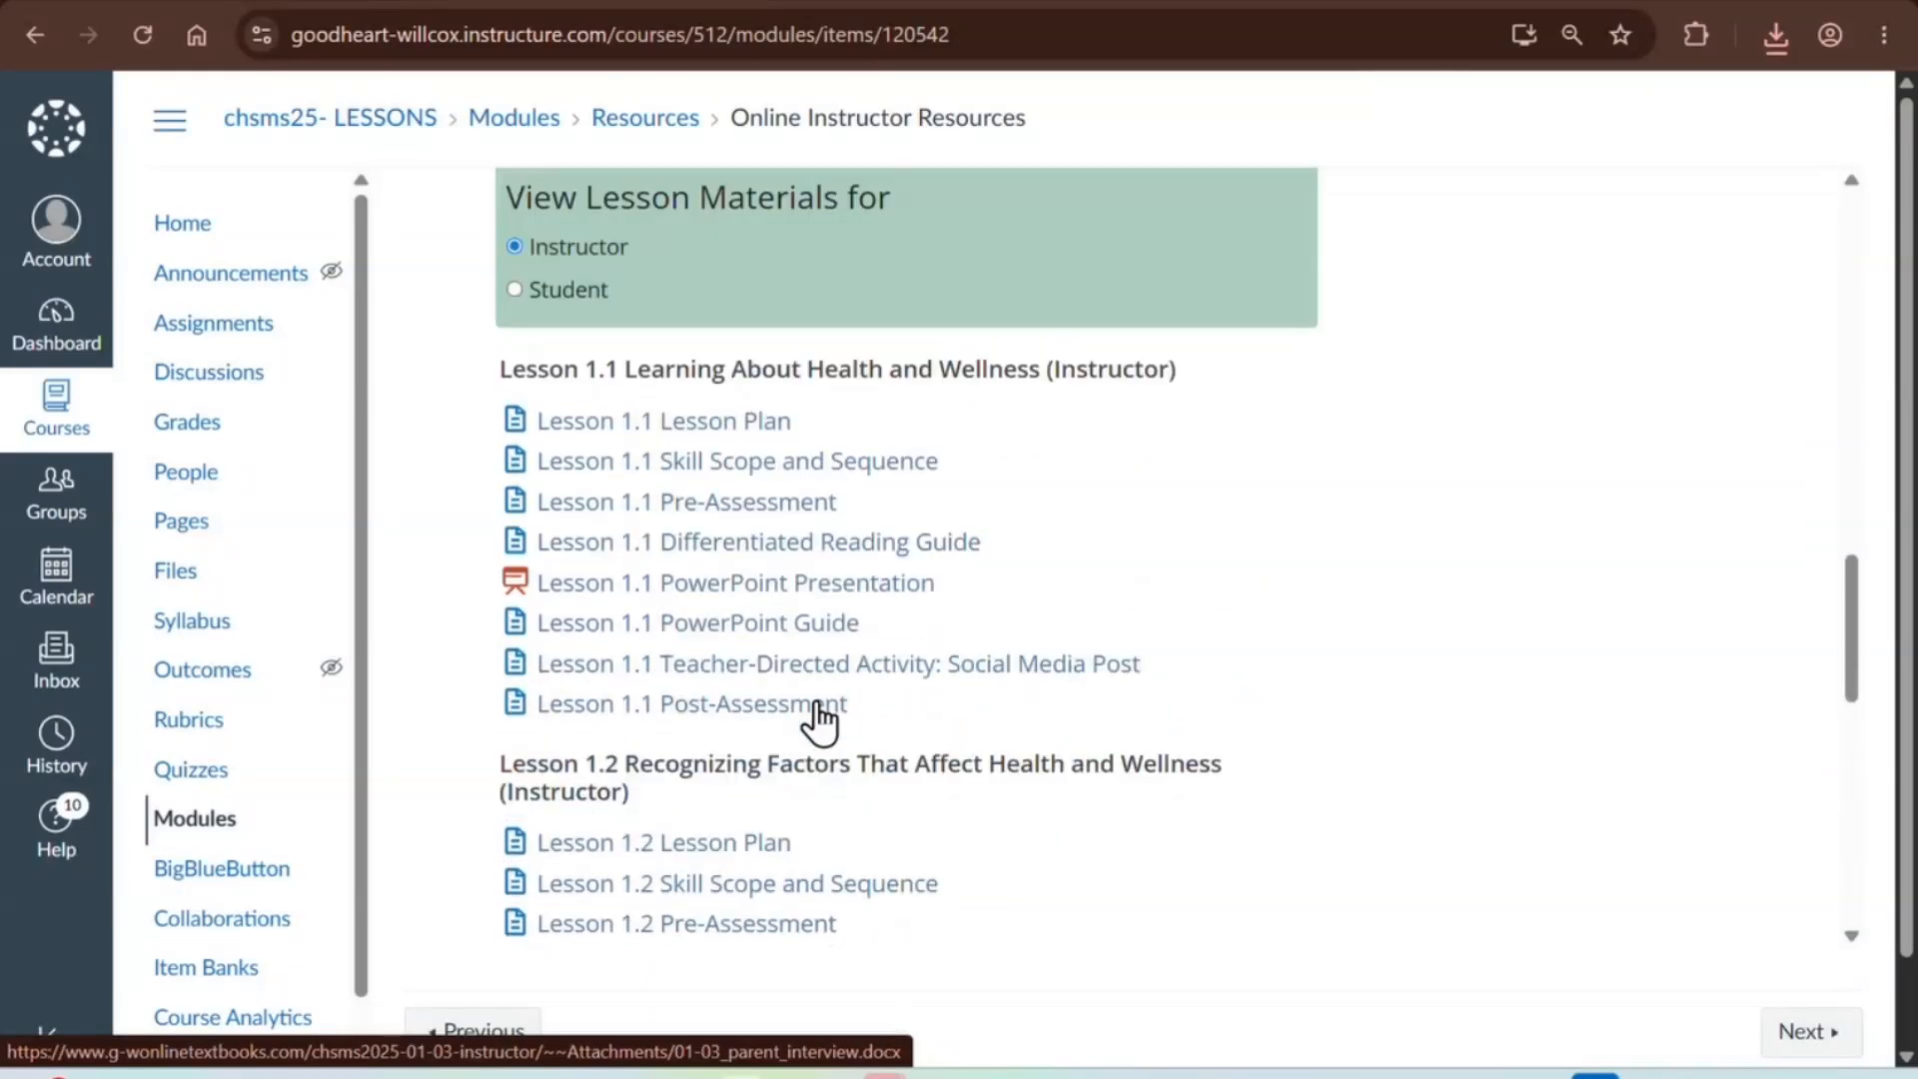
{"action": "scroll", "coordinate": [600, 524], "scroll_direction": "up", "scroll_amount": 10}
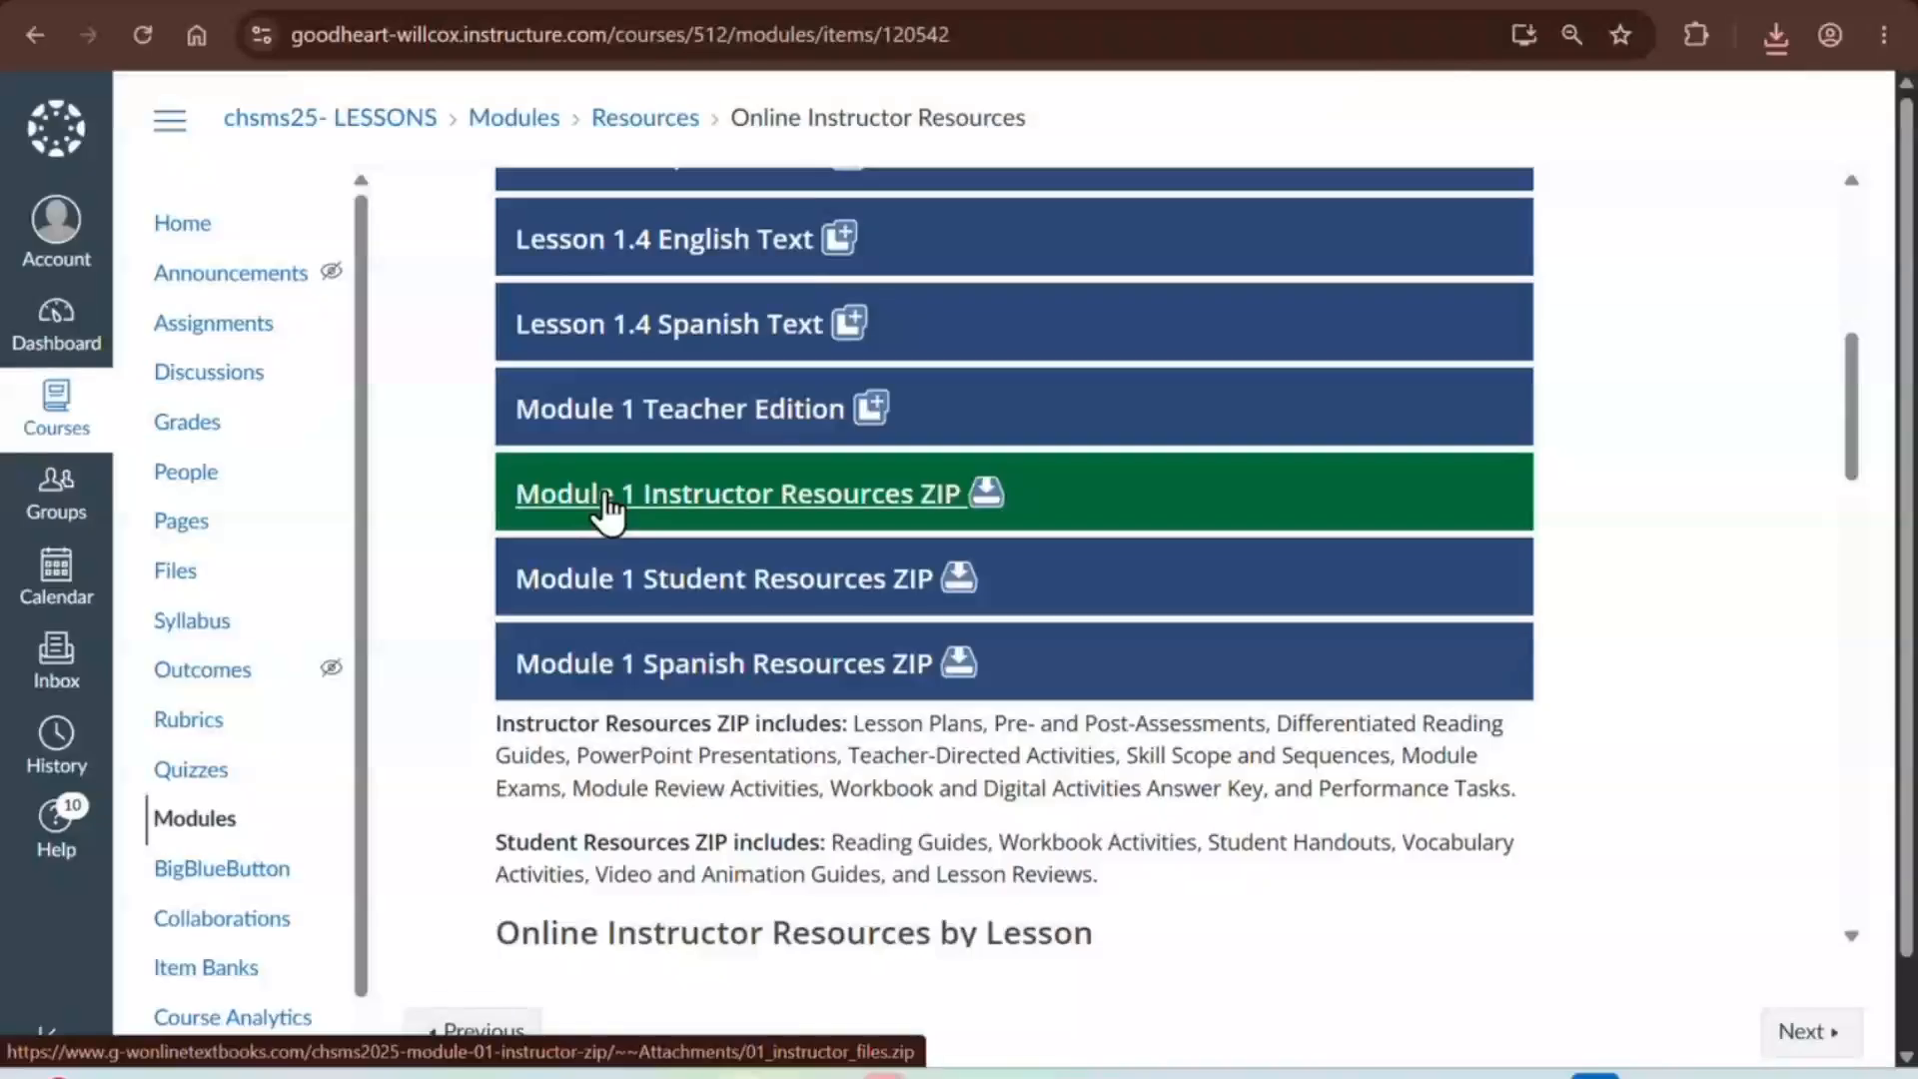
- Review the Module 1 Instructor Resources ZIP and Teacher Edition links, and open Module 1 Assessments & Answer Keys
{"action": "left_click", "coordinate": [608, 505]}
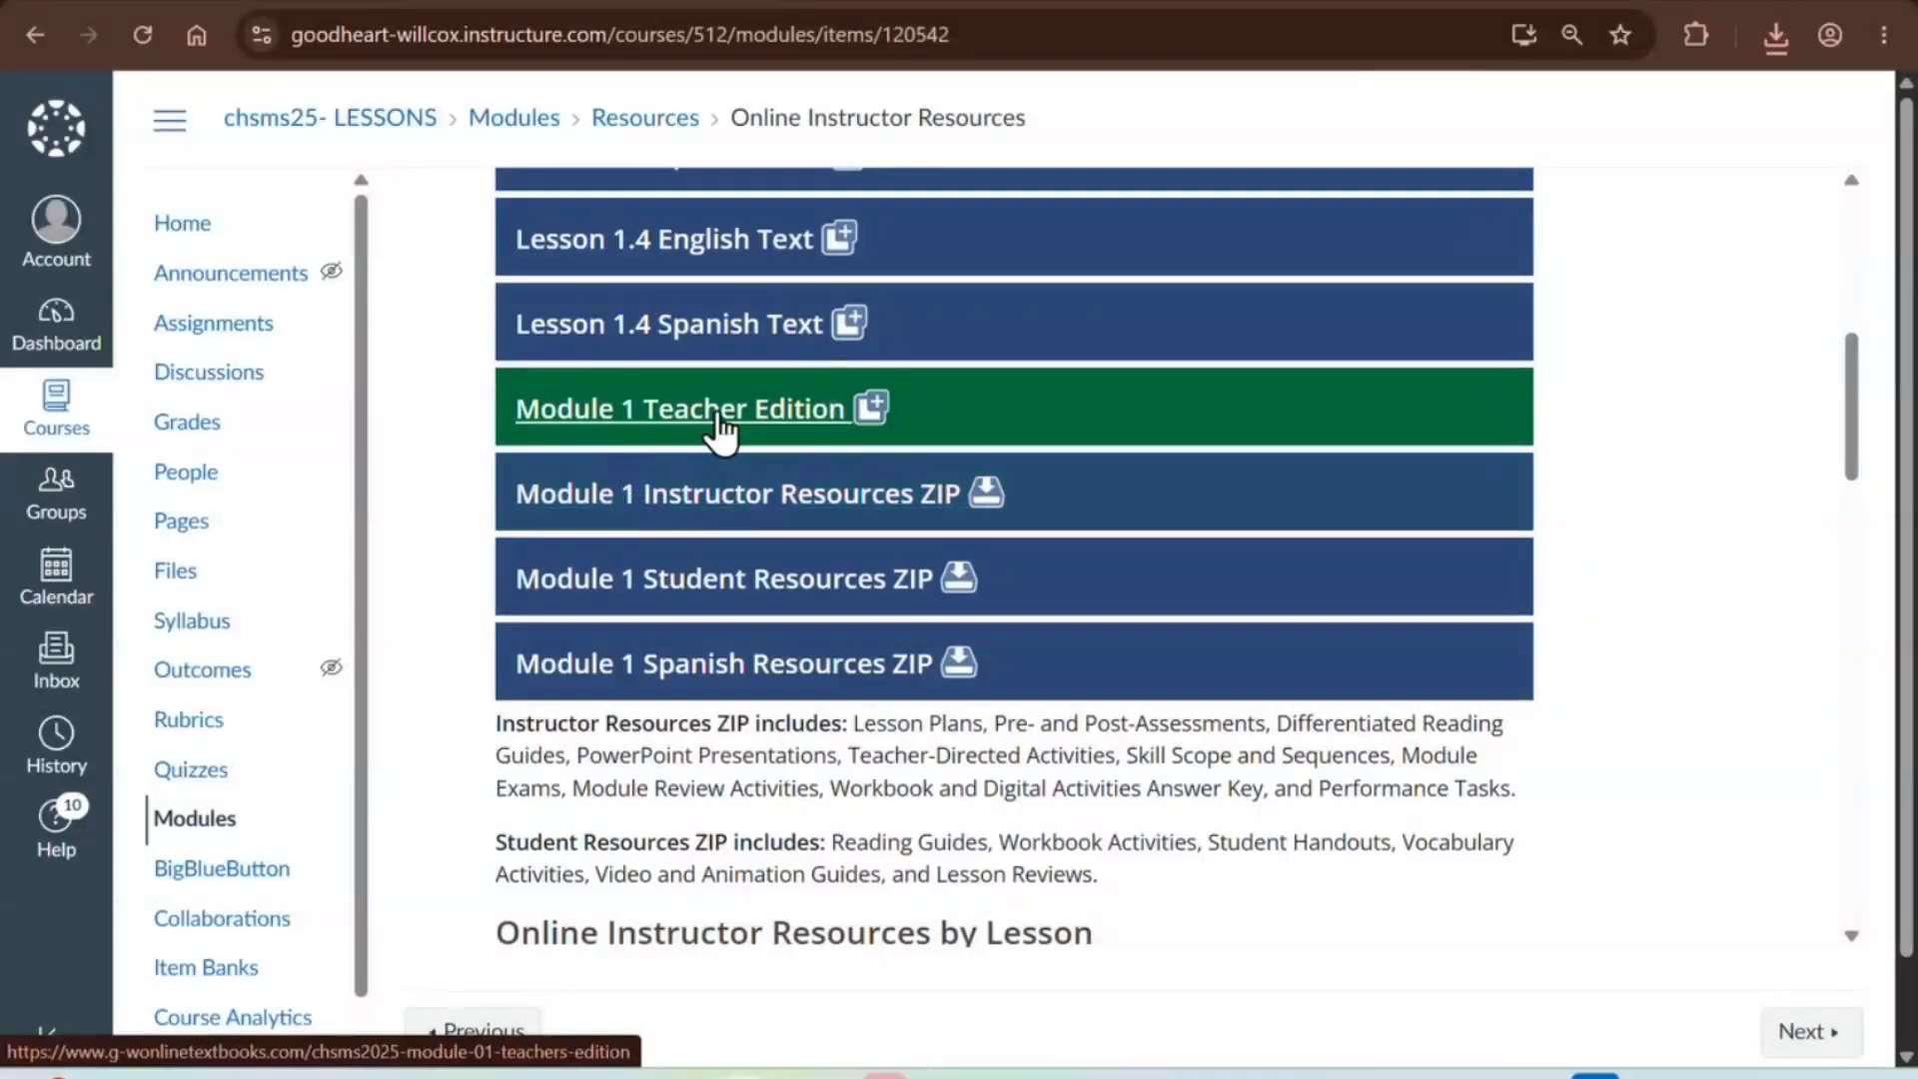
{"action": "left_click", "coordinate": [719, 425]}
{"action": "scroll", "coordinate": [719, 424], "scroll_direction": "up", "scroll_amount": 1}
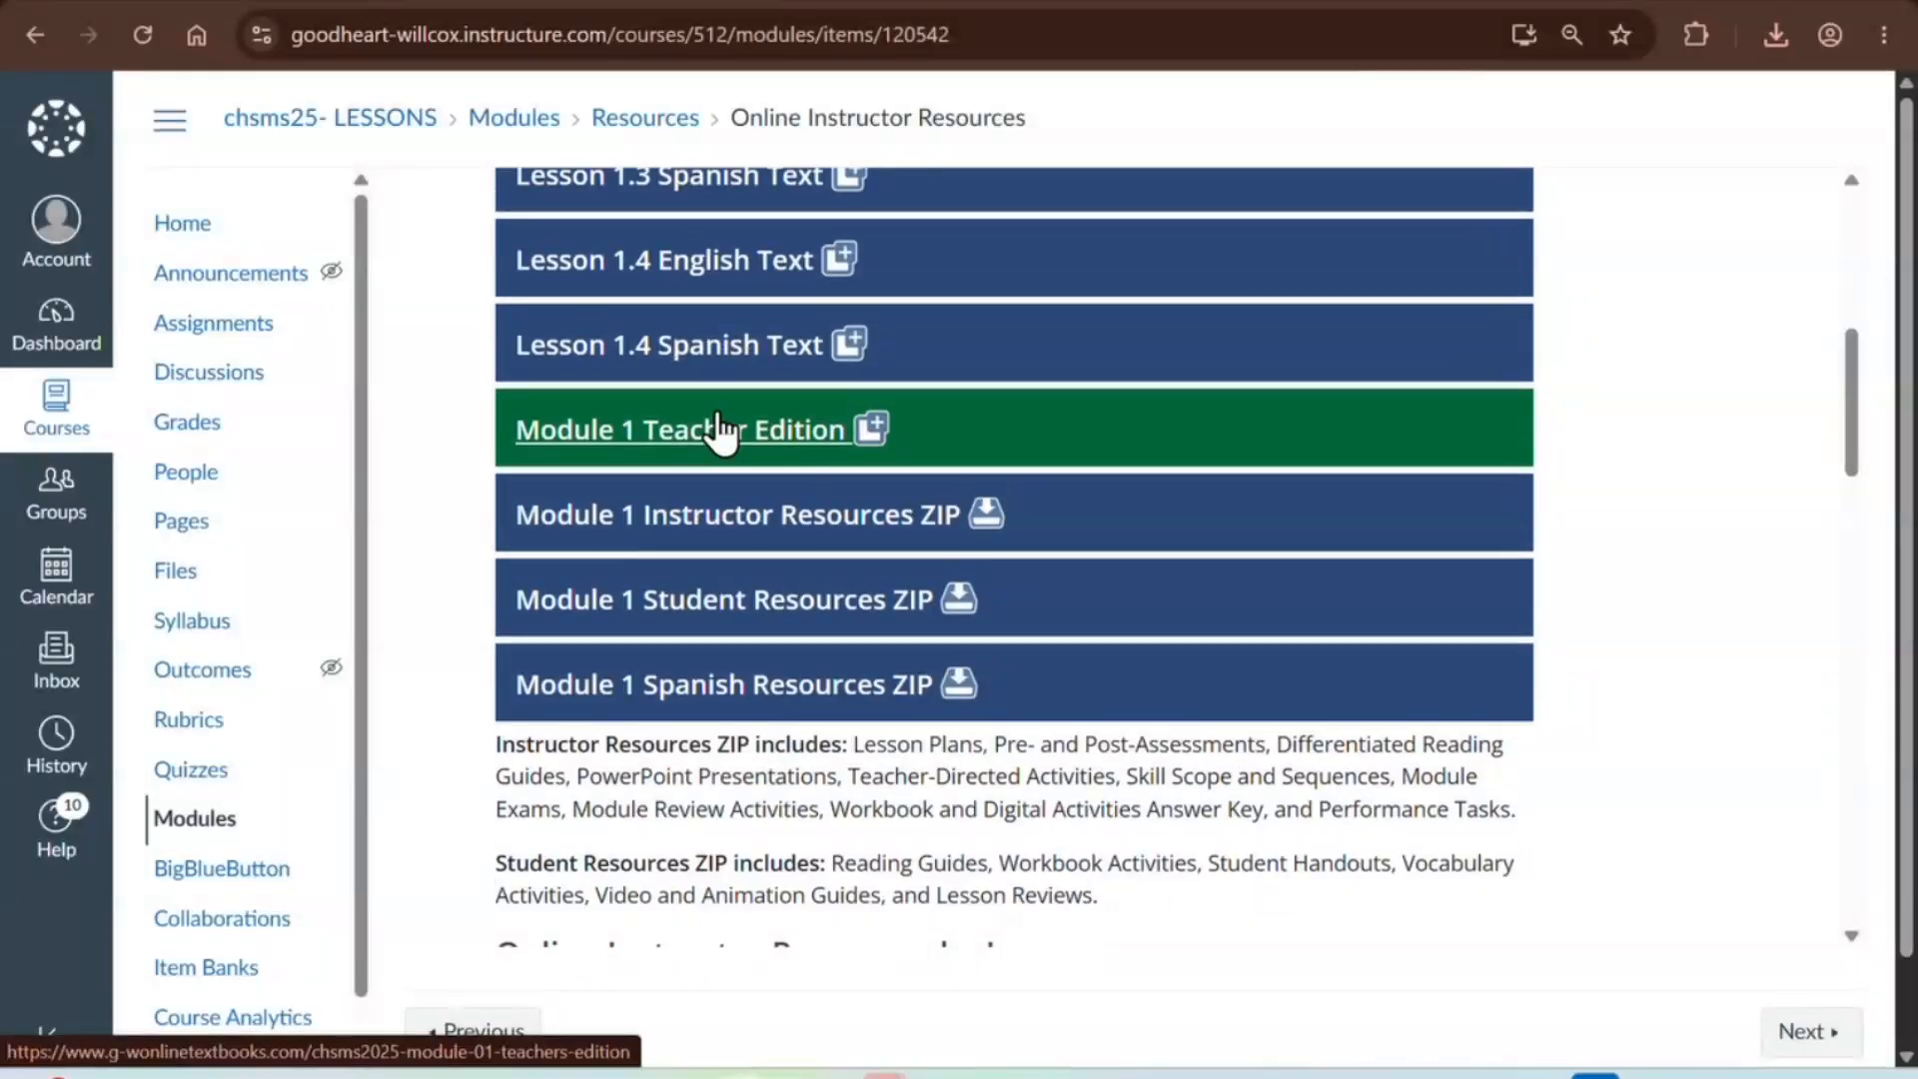
{"action": "scroll", "coordinate": [719, 430], "scroll_direction": "up", "scroll_amount": 5}
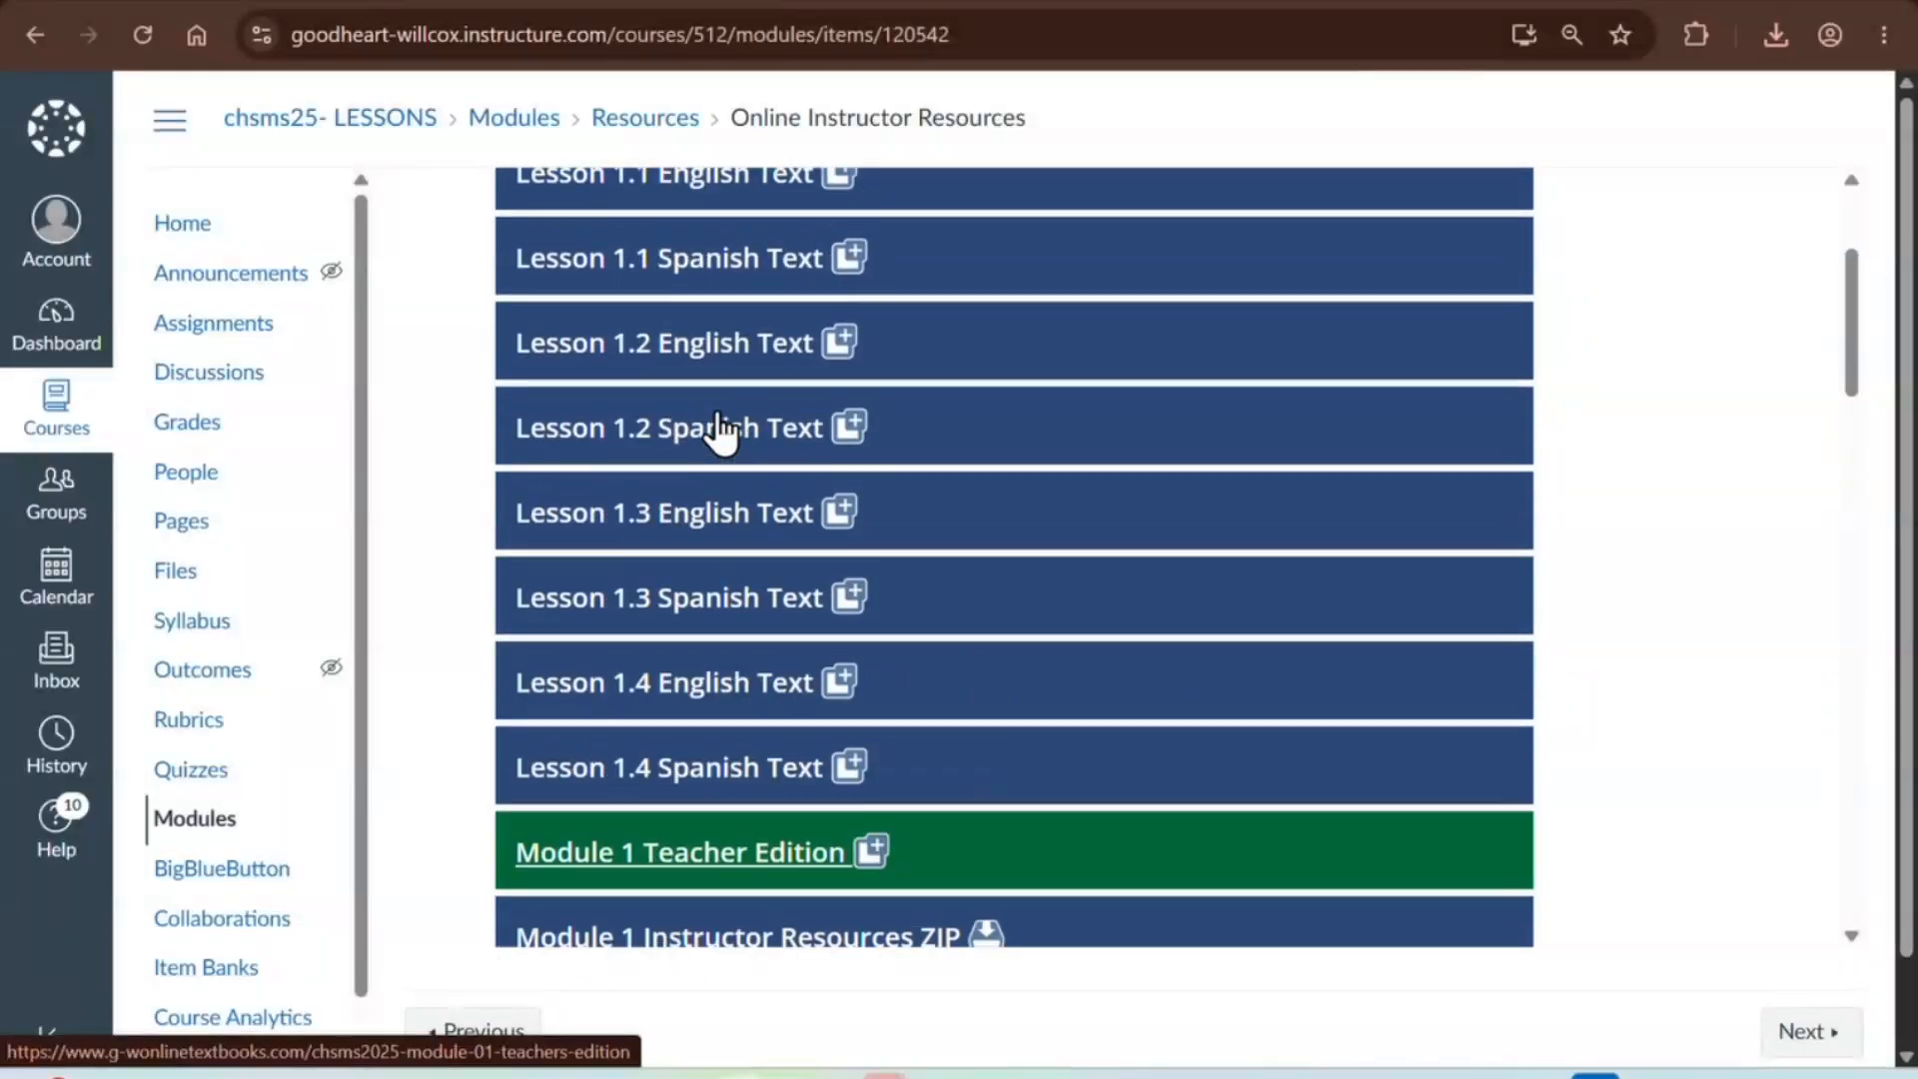
{"action": "scroll", "coordinate": [719, 429], "scroll_direction": "up", "scroll_amount": 1}
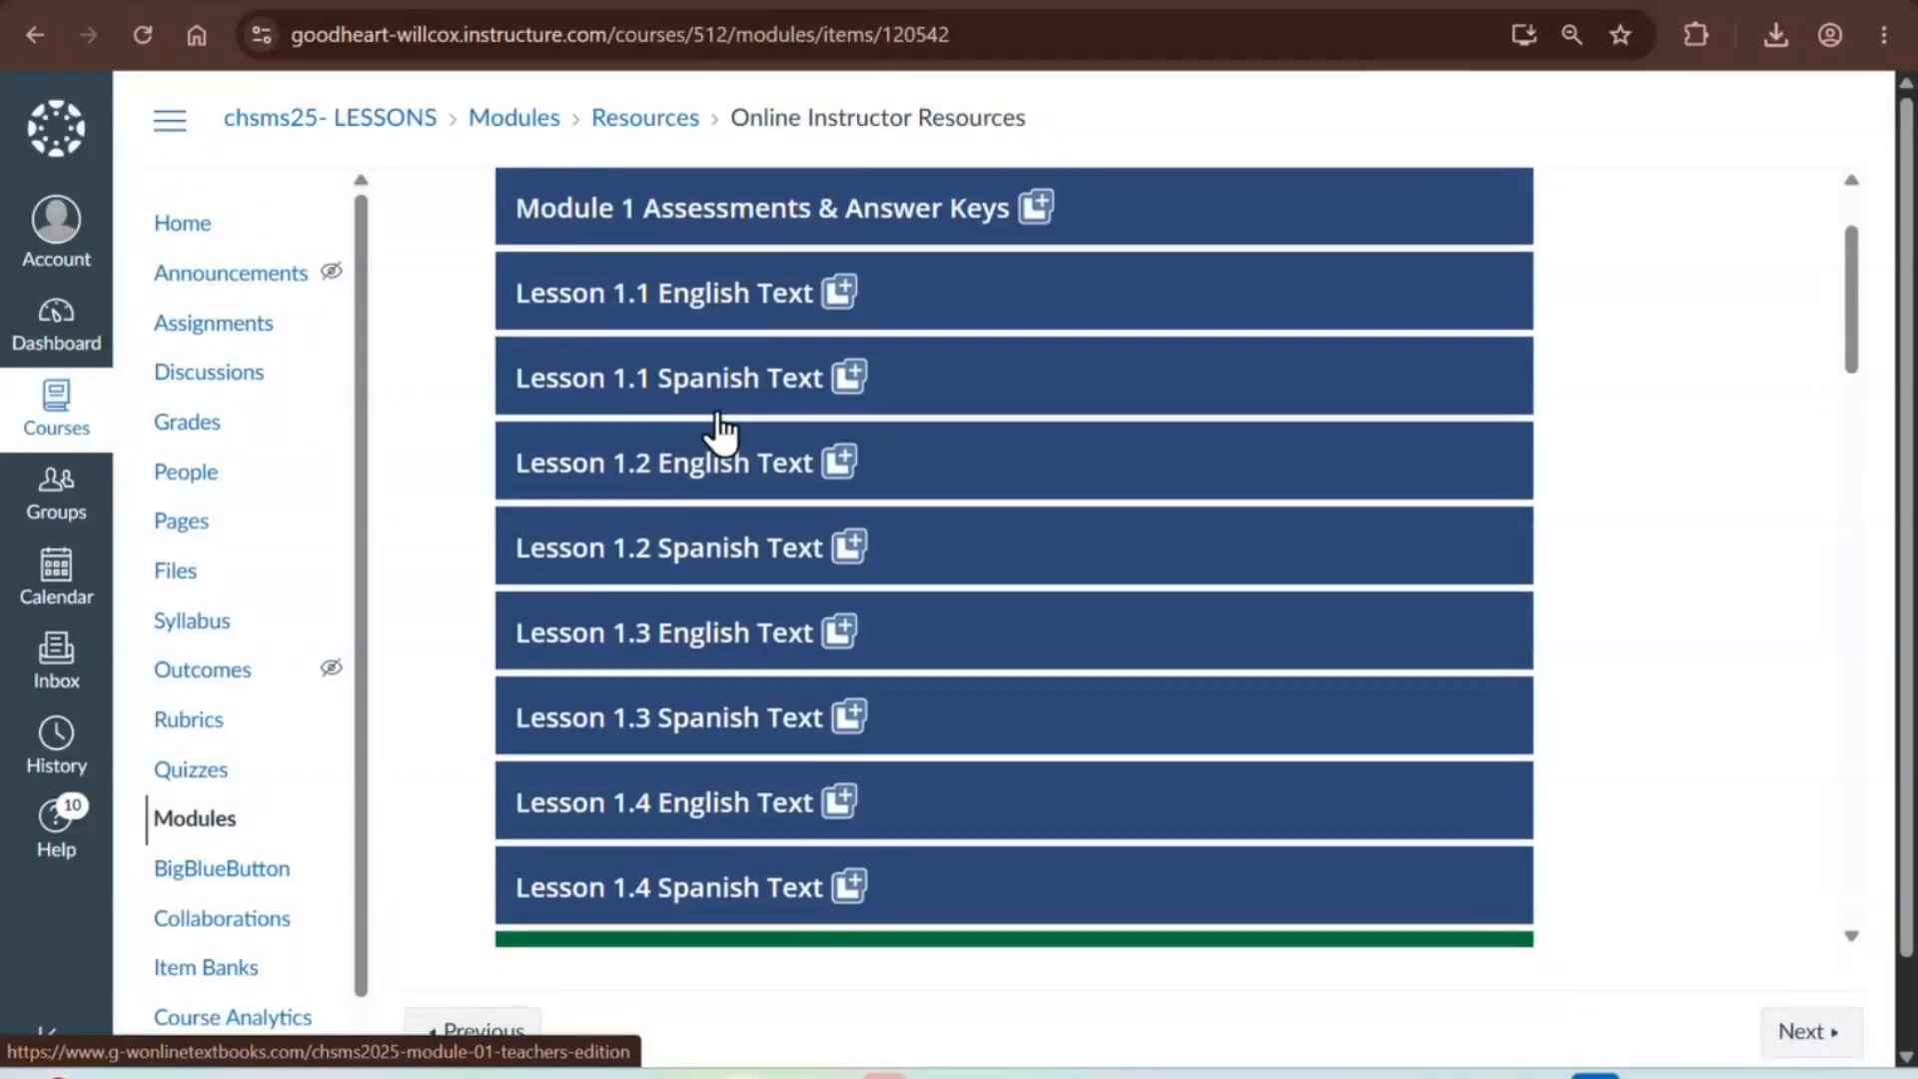
{"action": "left_click", "coordinate": [719, 429]}
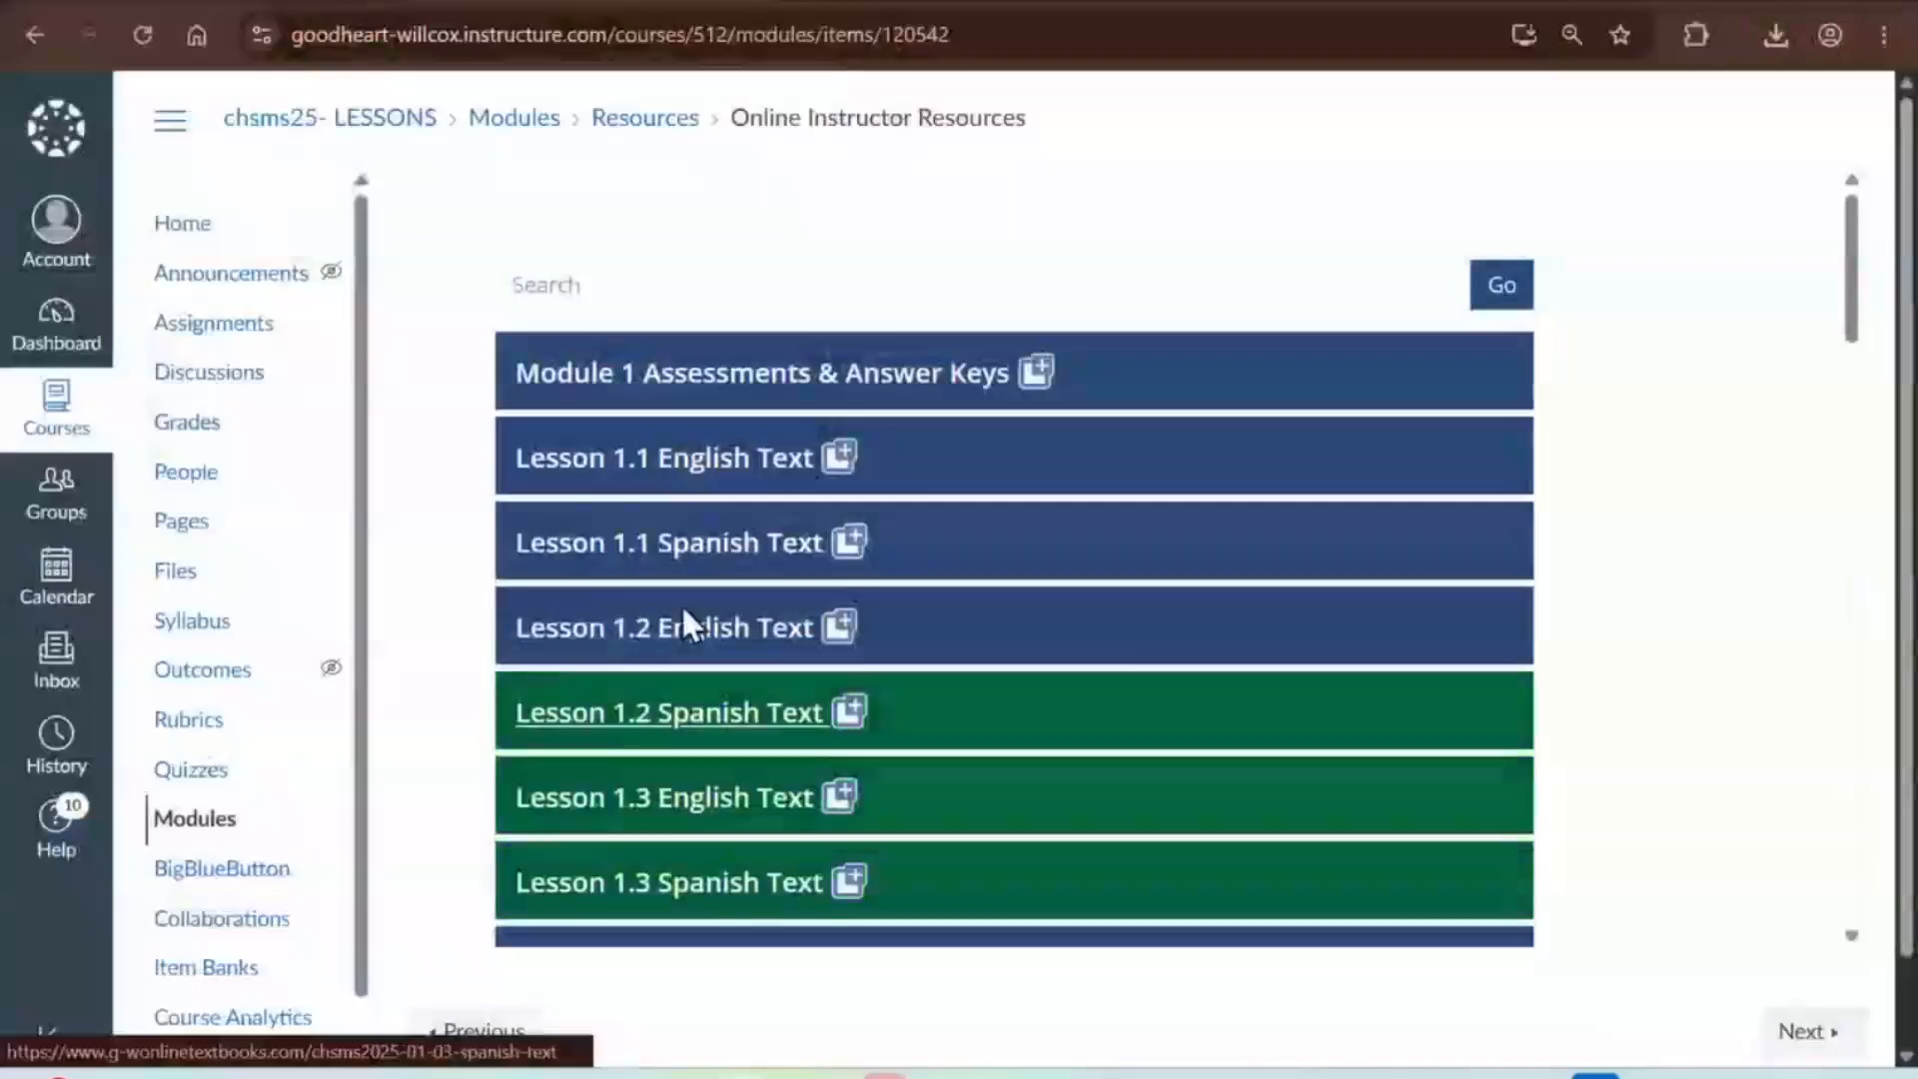
{"action": "left_click", "coordinate": [692, 398]}
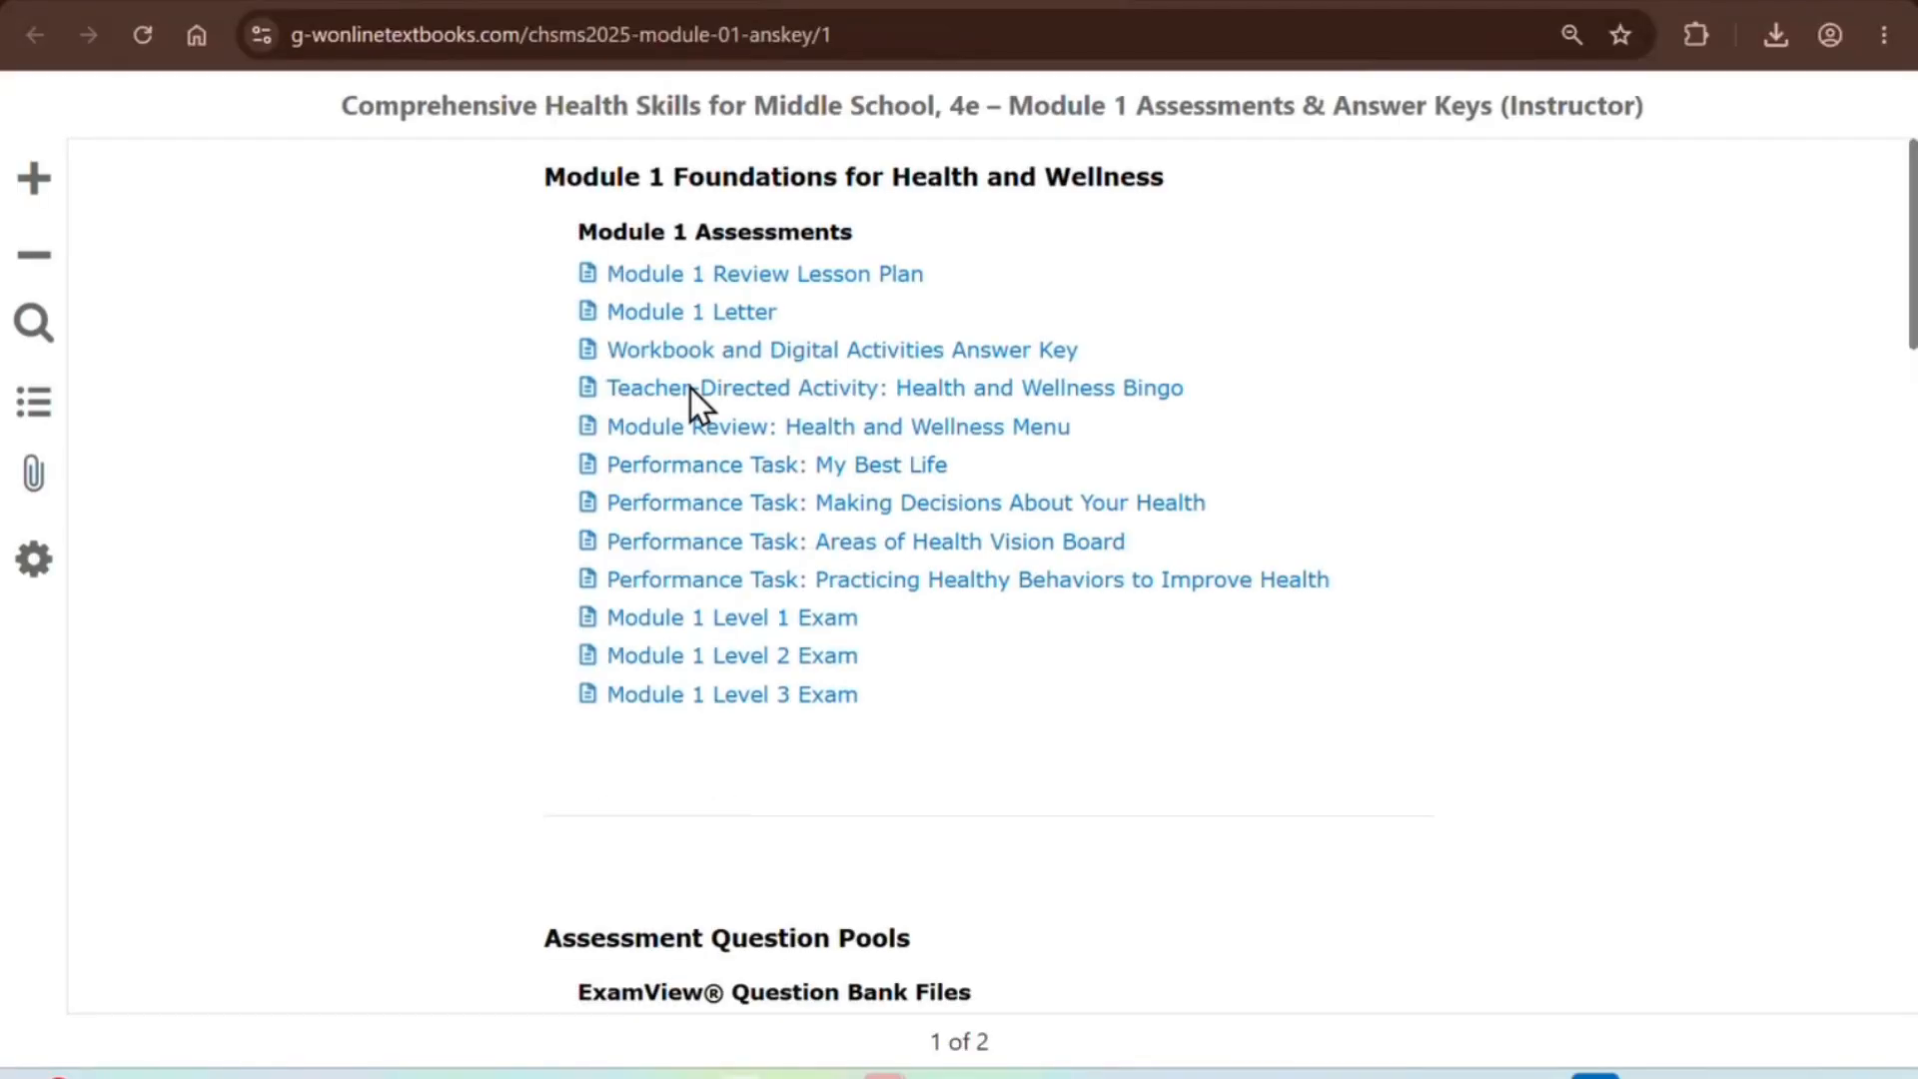
- Examine the Module 1 Assessments list, from the review lesson plan, letter and answer key through the performance tasks
{"action": "left_click", "coordinate": [829, 287]}
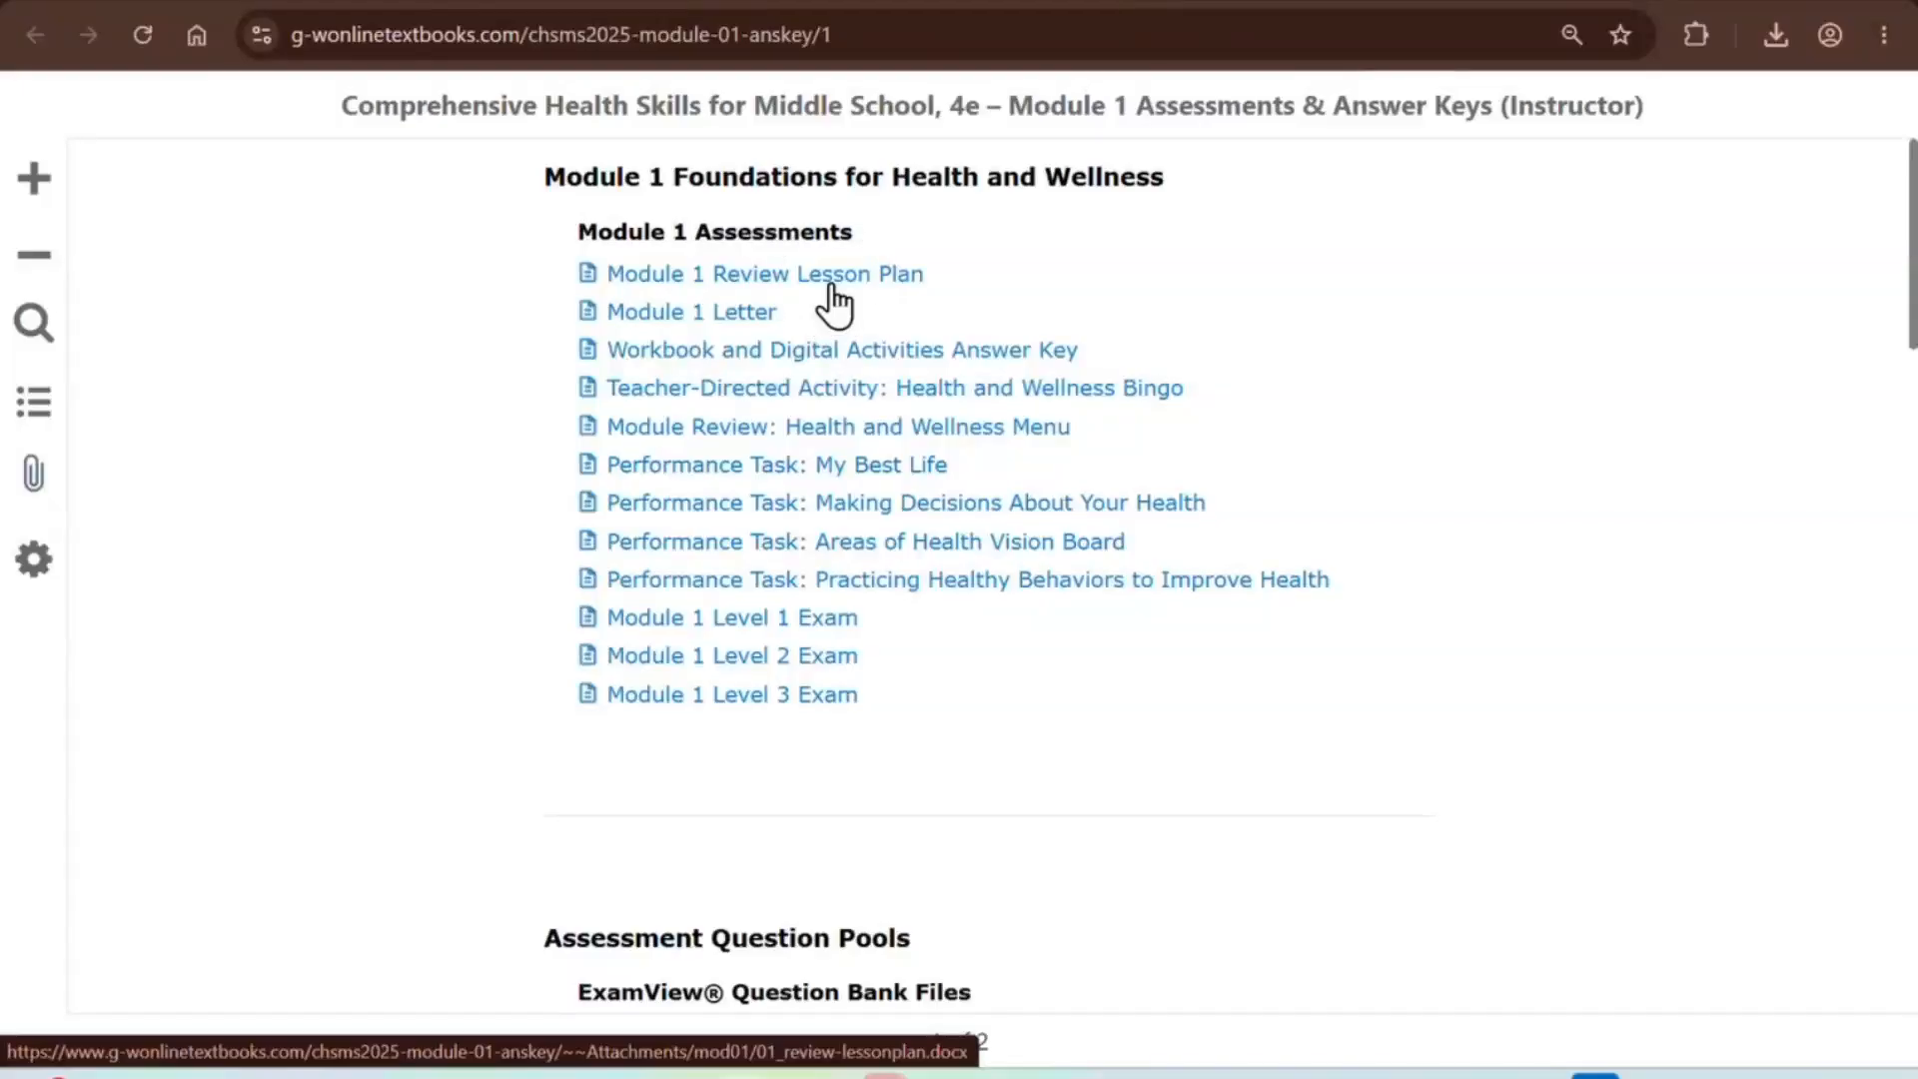
{"action": "left_click", "coordinate": [745, 325]}
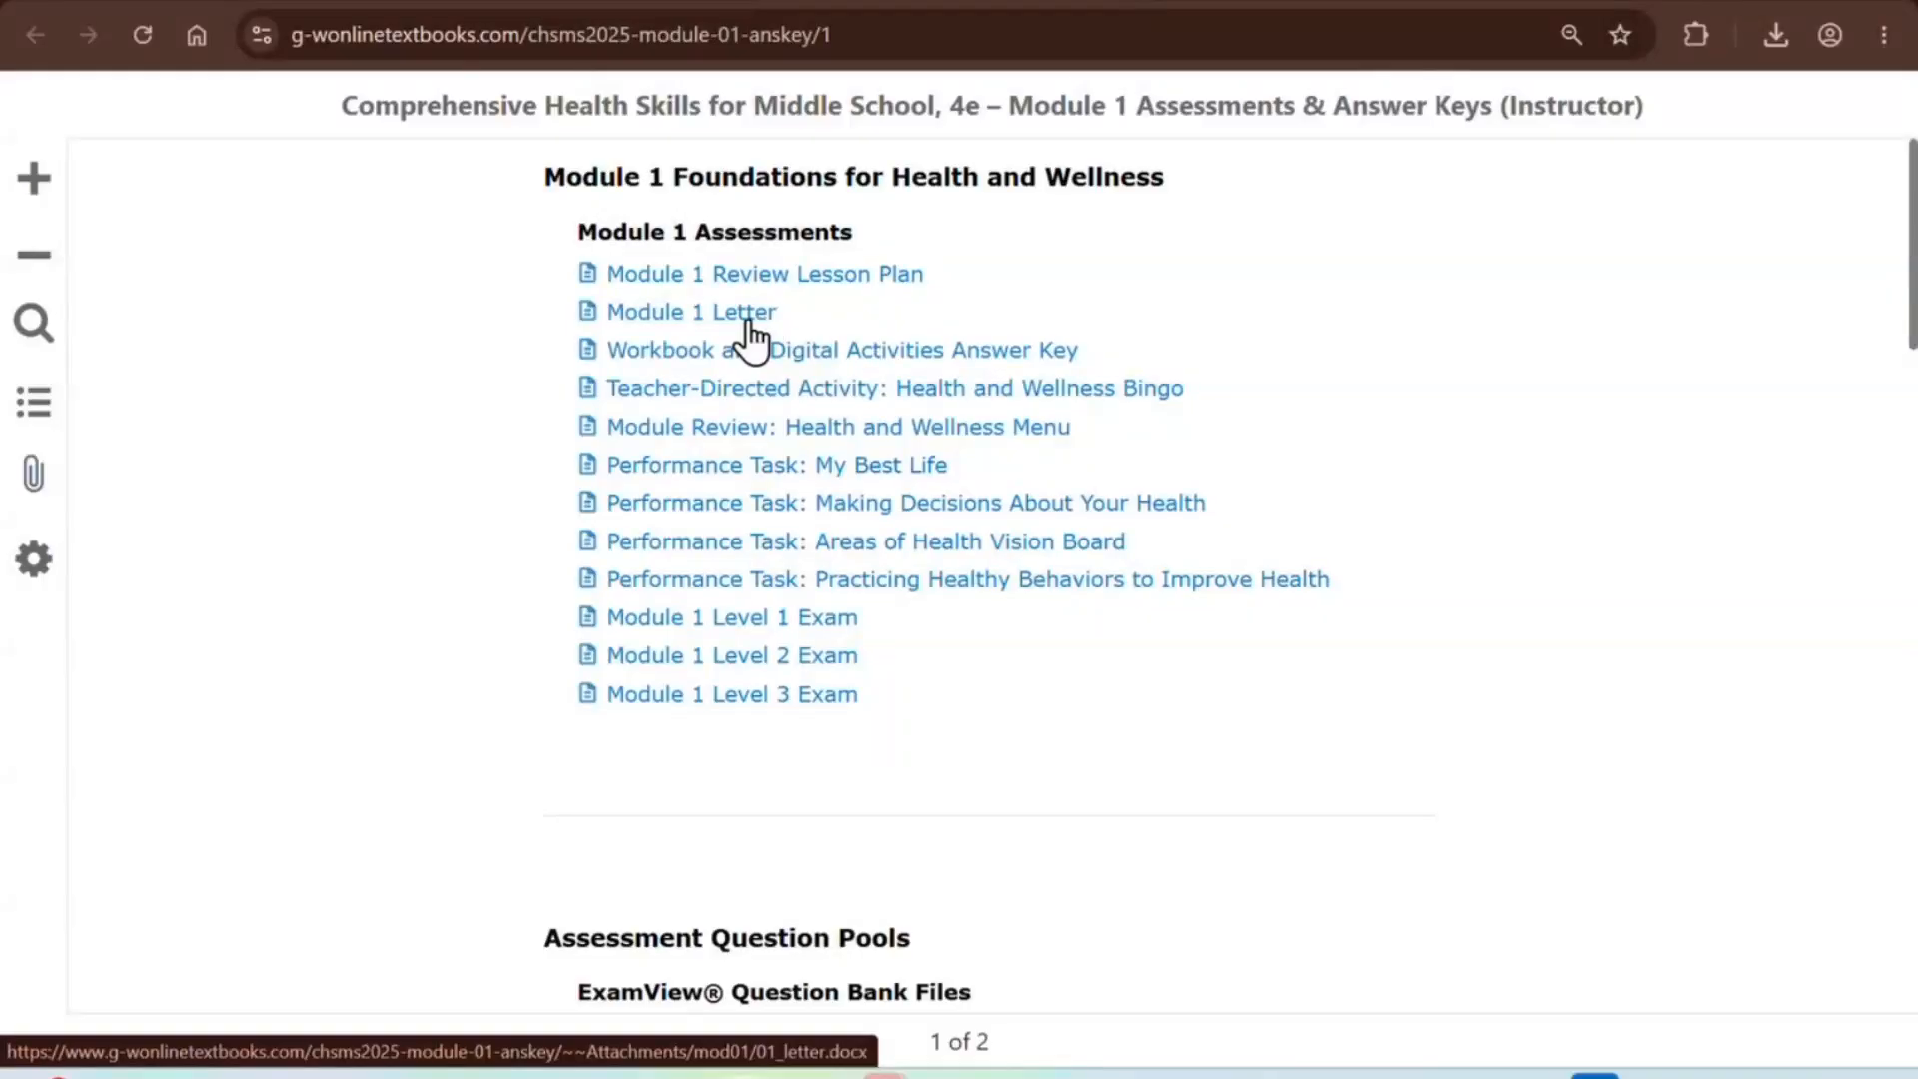
{"action": "key", "text": "ctrl"}
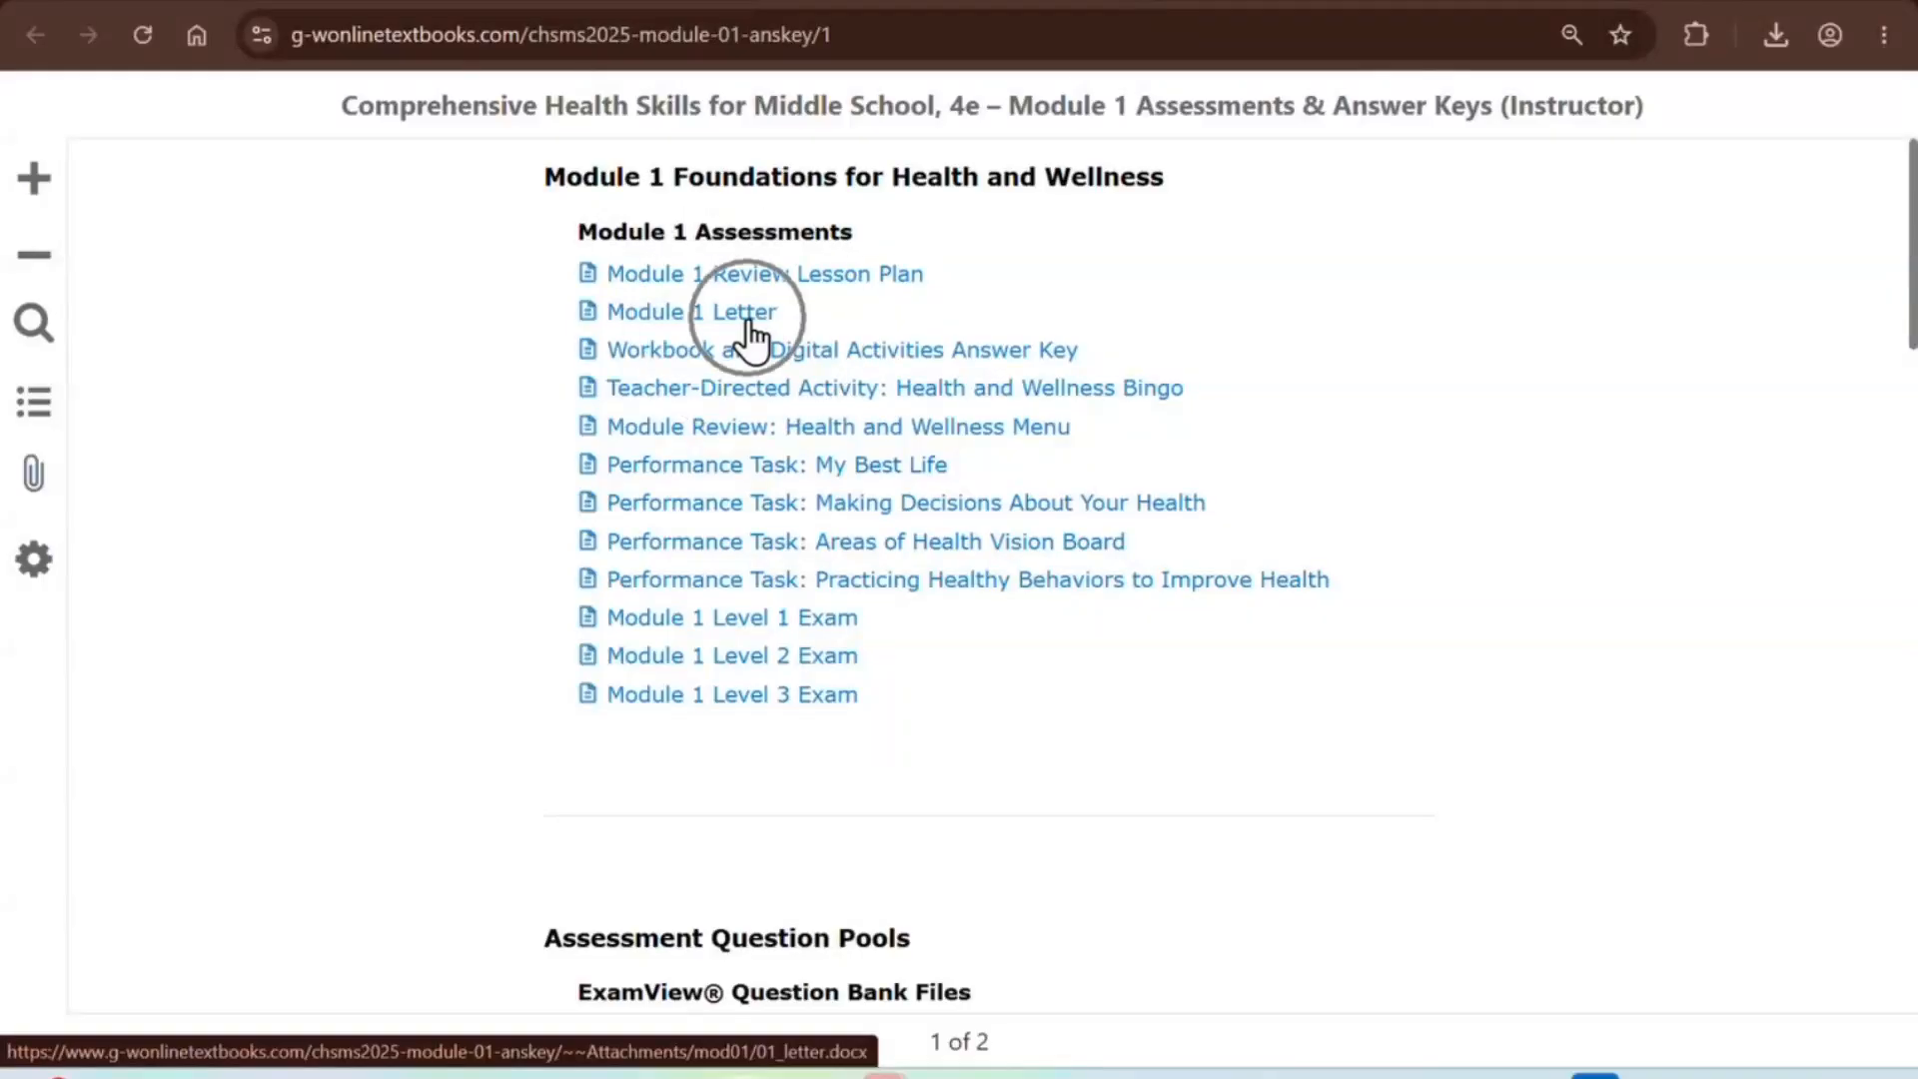
{"action": "key", "text": "ctrl"}
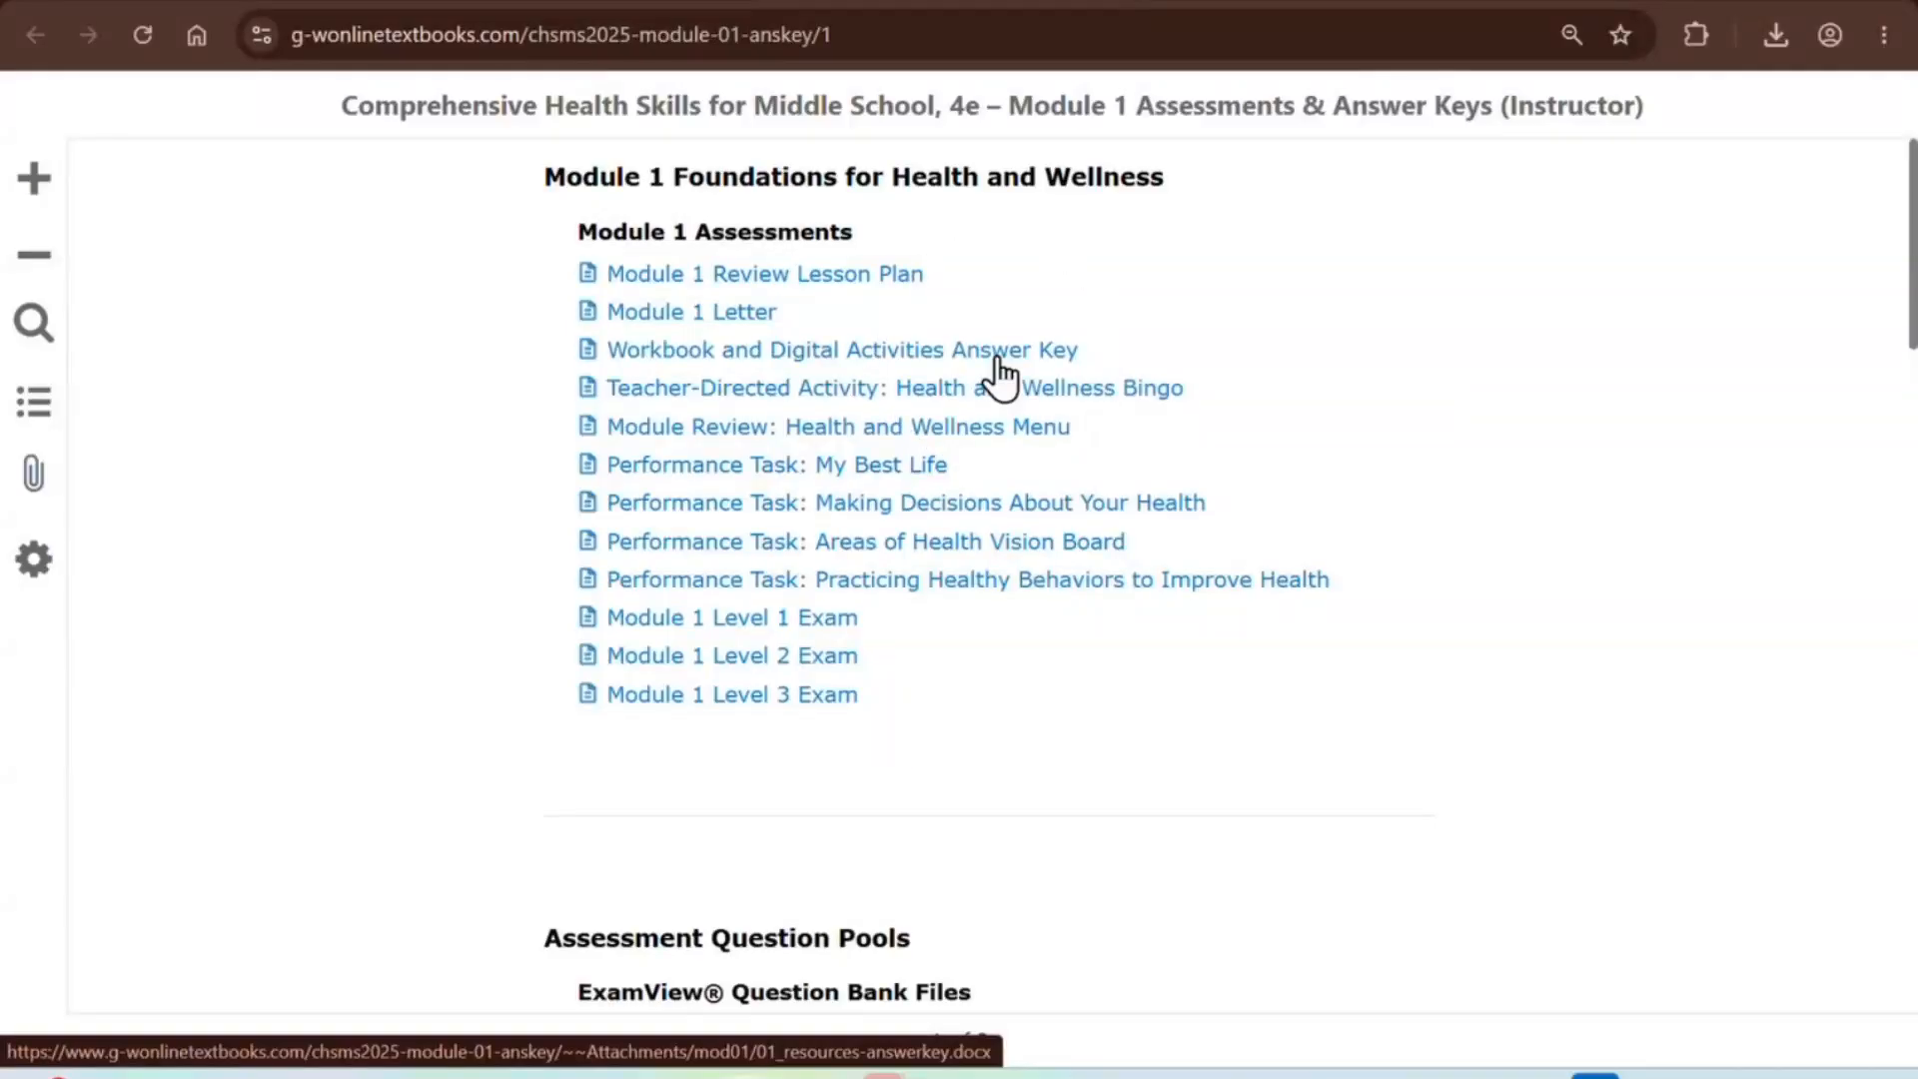
{"action": "key", "text": "ctrl"}
{"action": "key", "text": "ctrl"}
{"action": "key", "text": "ctrl"}
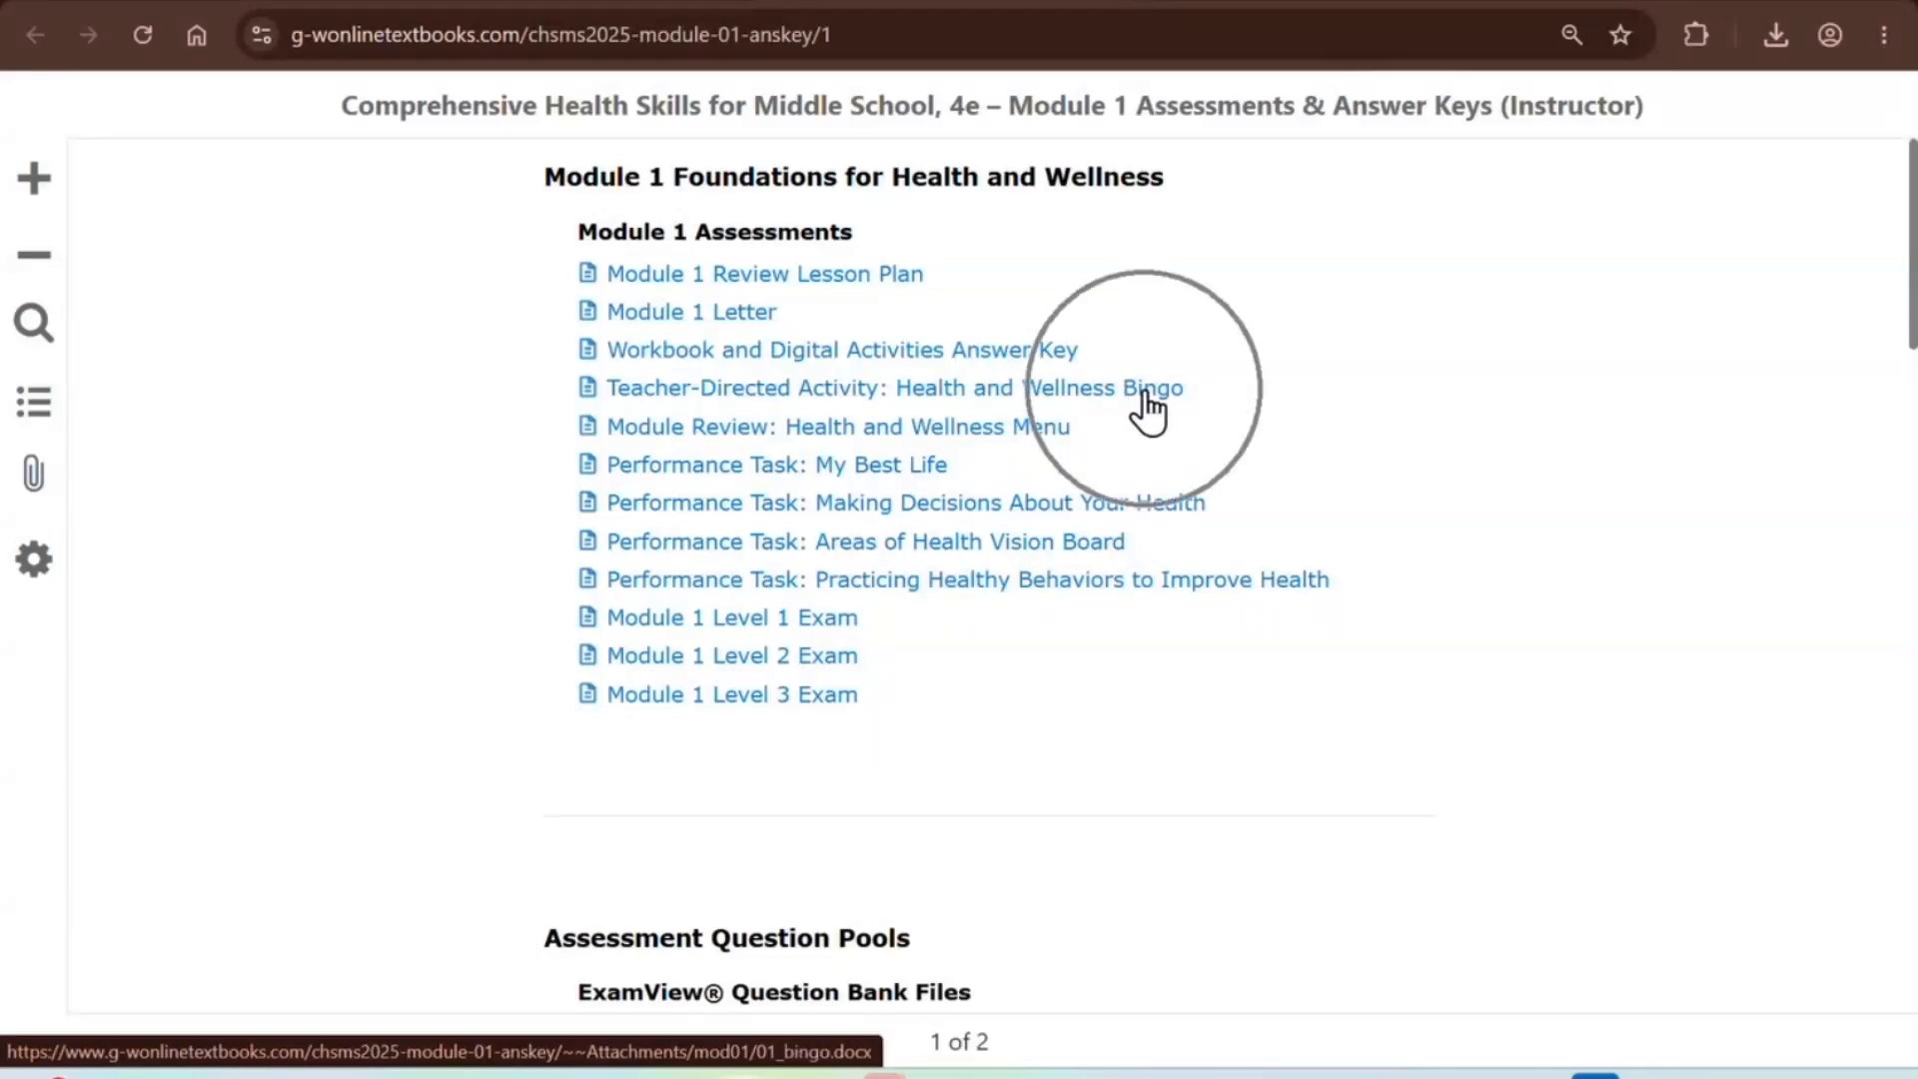
{"action": "key", "text": "ctrl"}
{"action": "key", "text": "ctrl"}
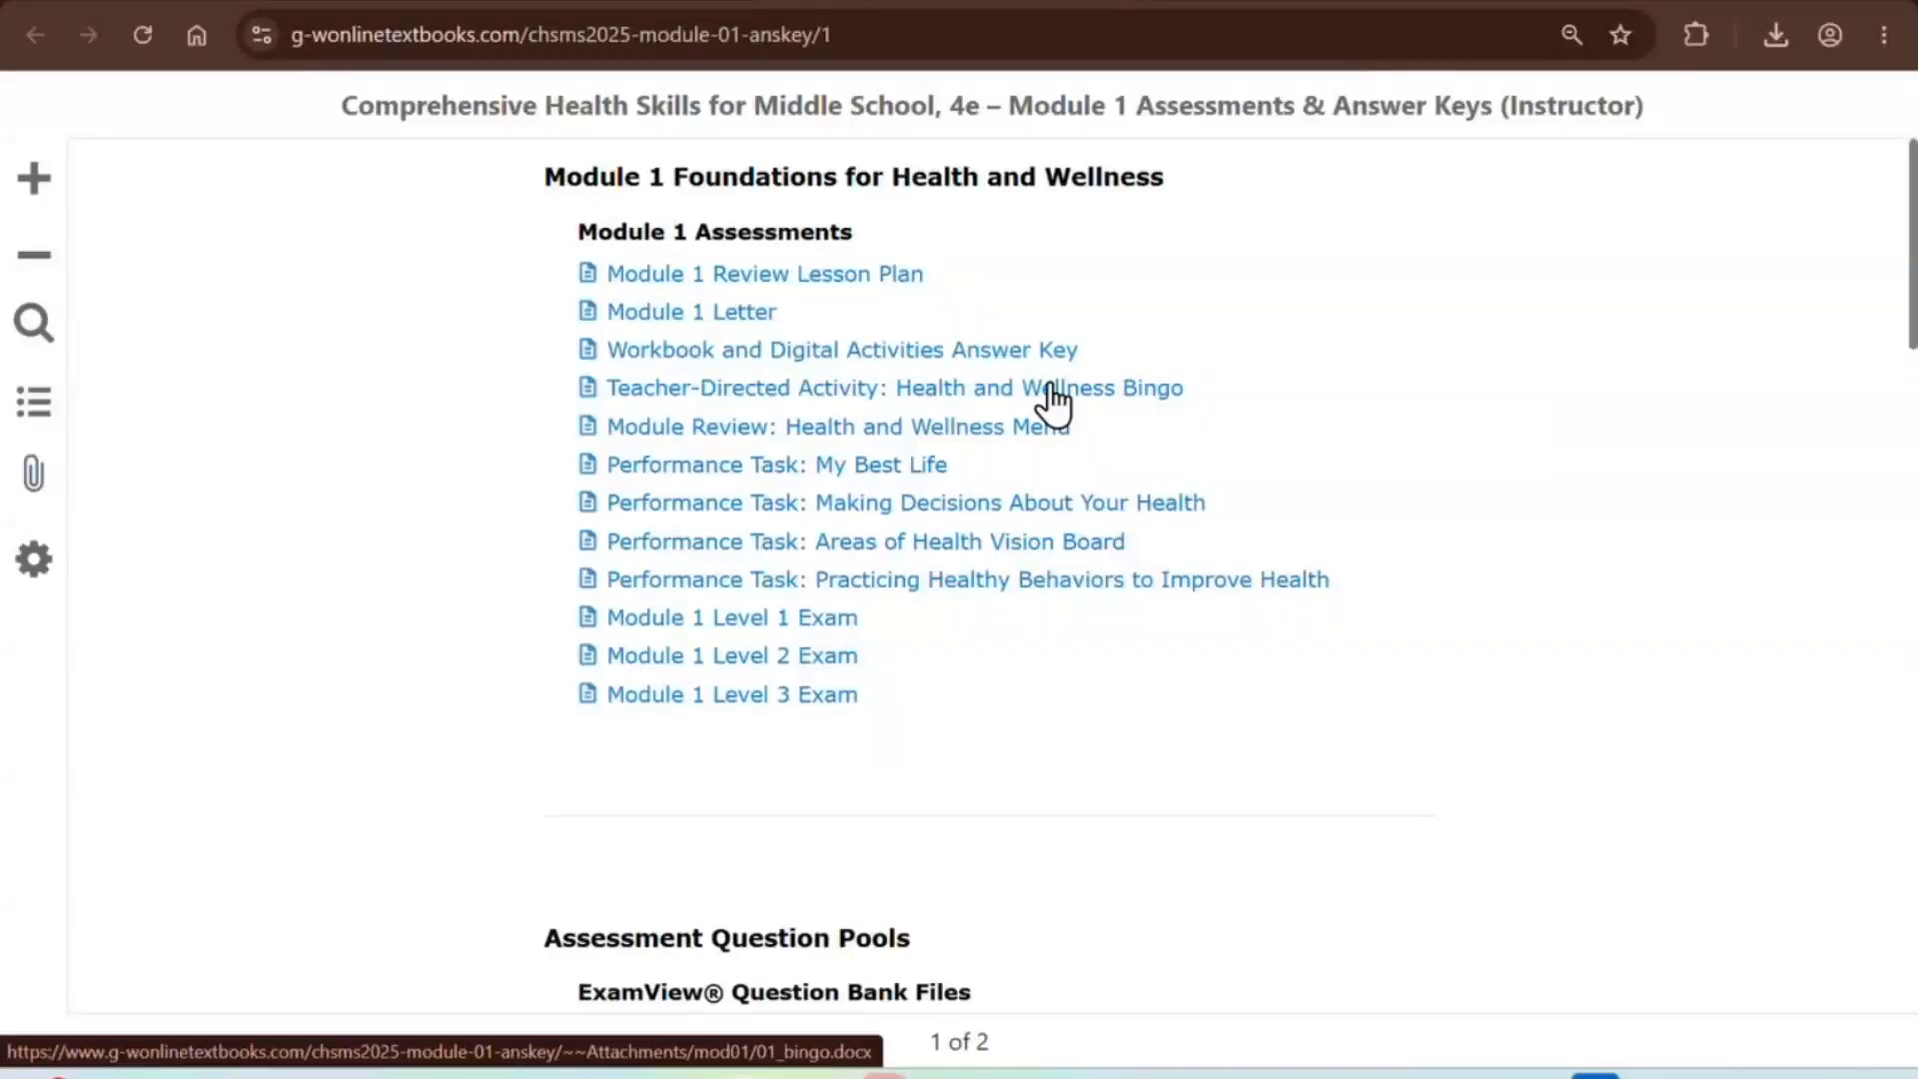
{"action": "key", "text": "ctrl"}
{"action": "key", "text": "ctrl"}
{"action": "key", "text": "ctrl"}
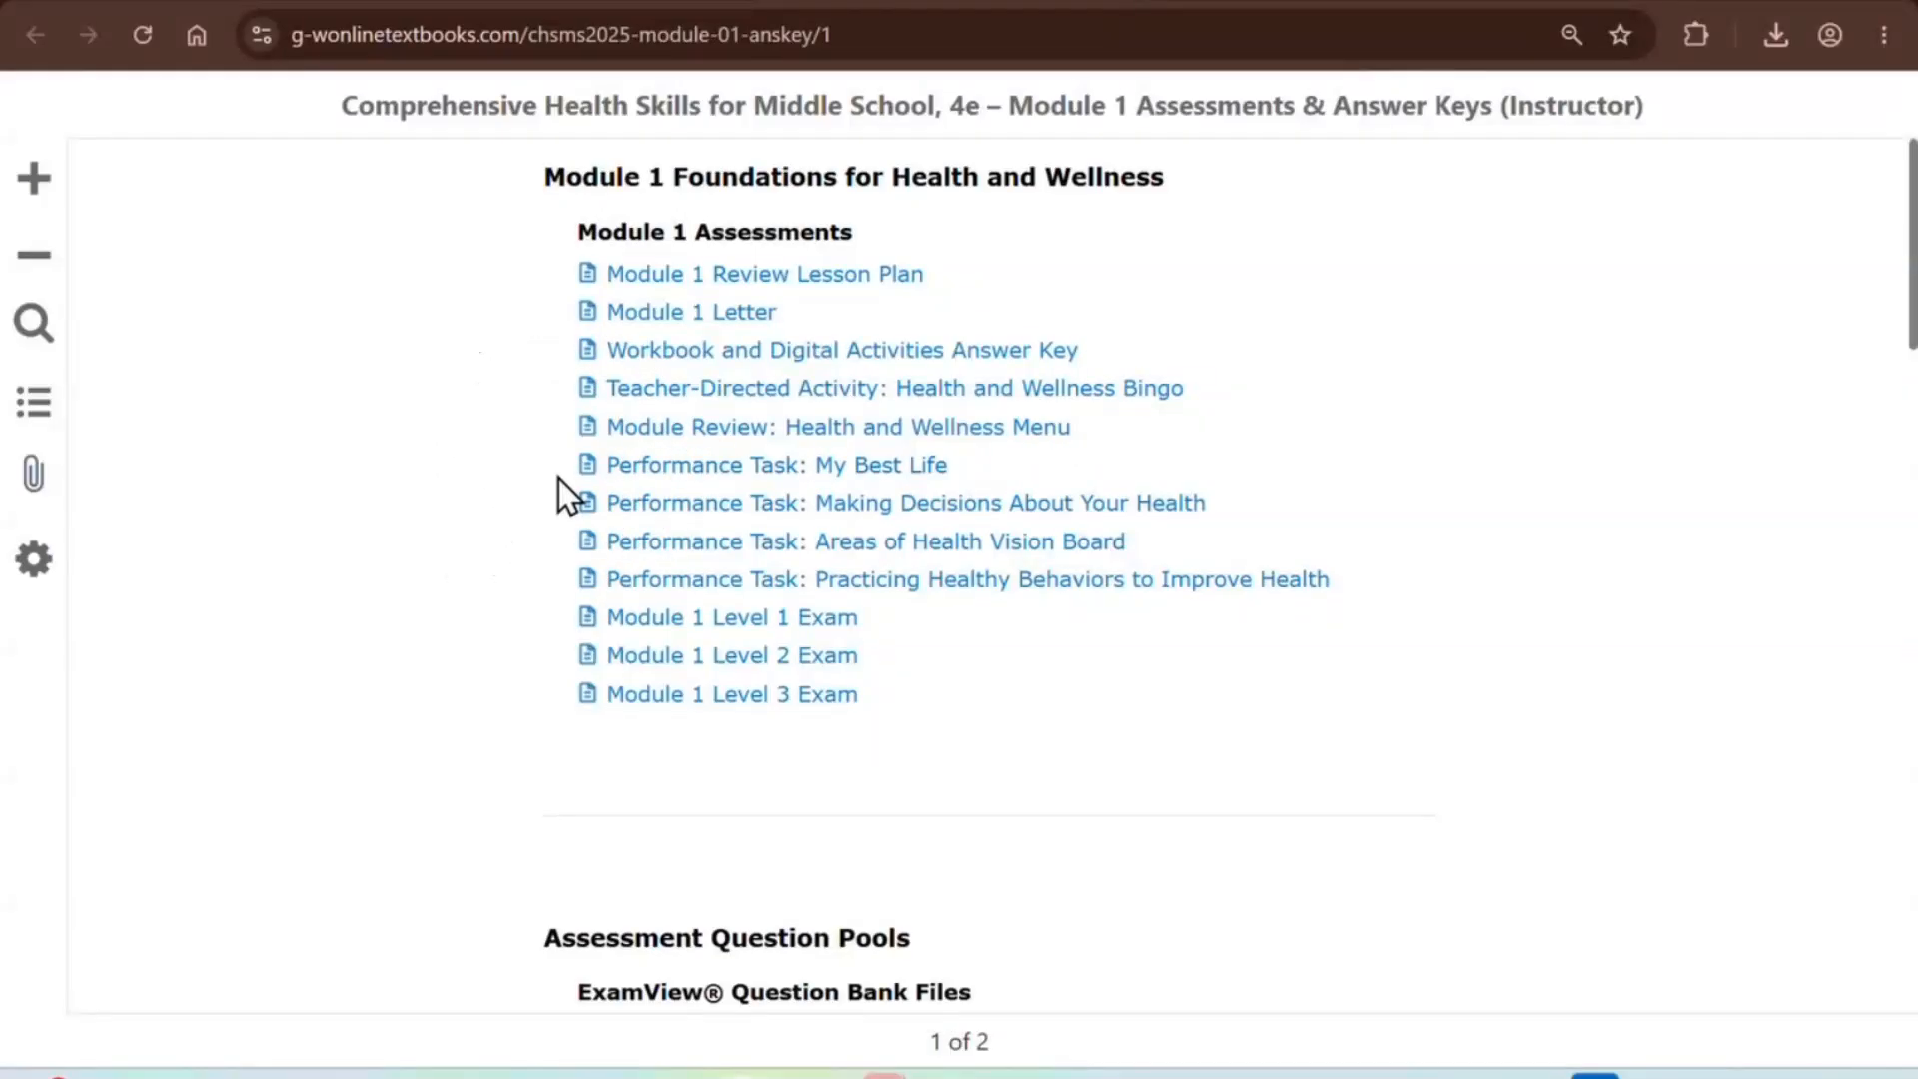
{"action": "key", "text": "ctrl"}
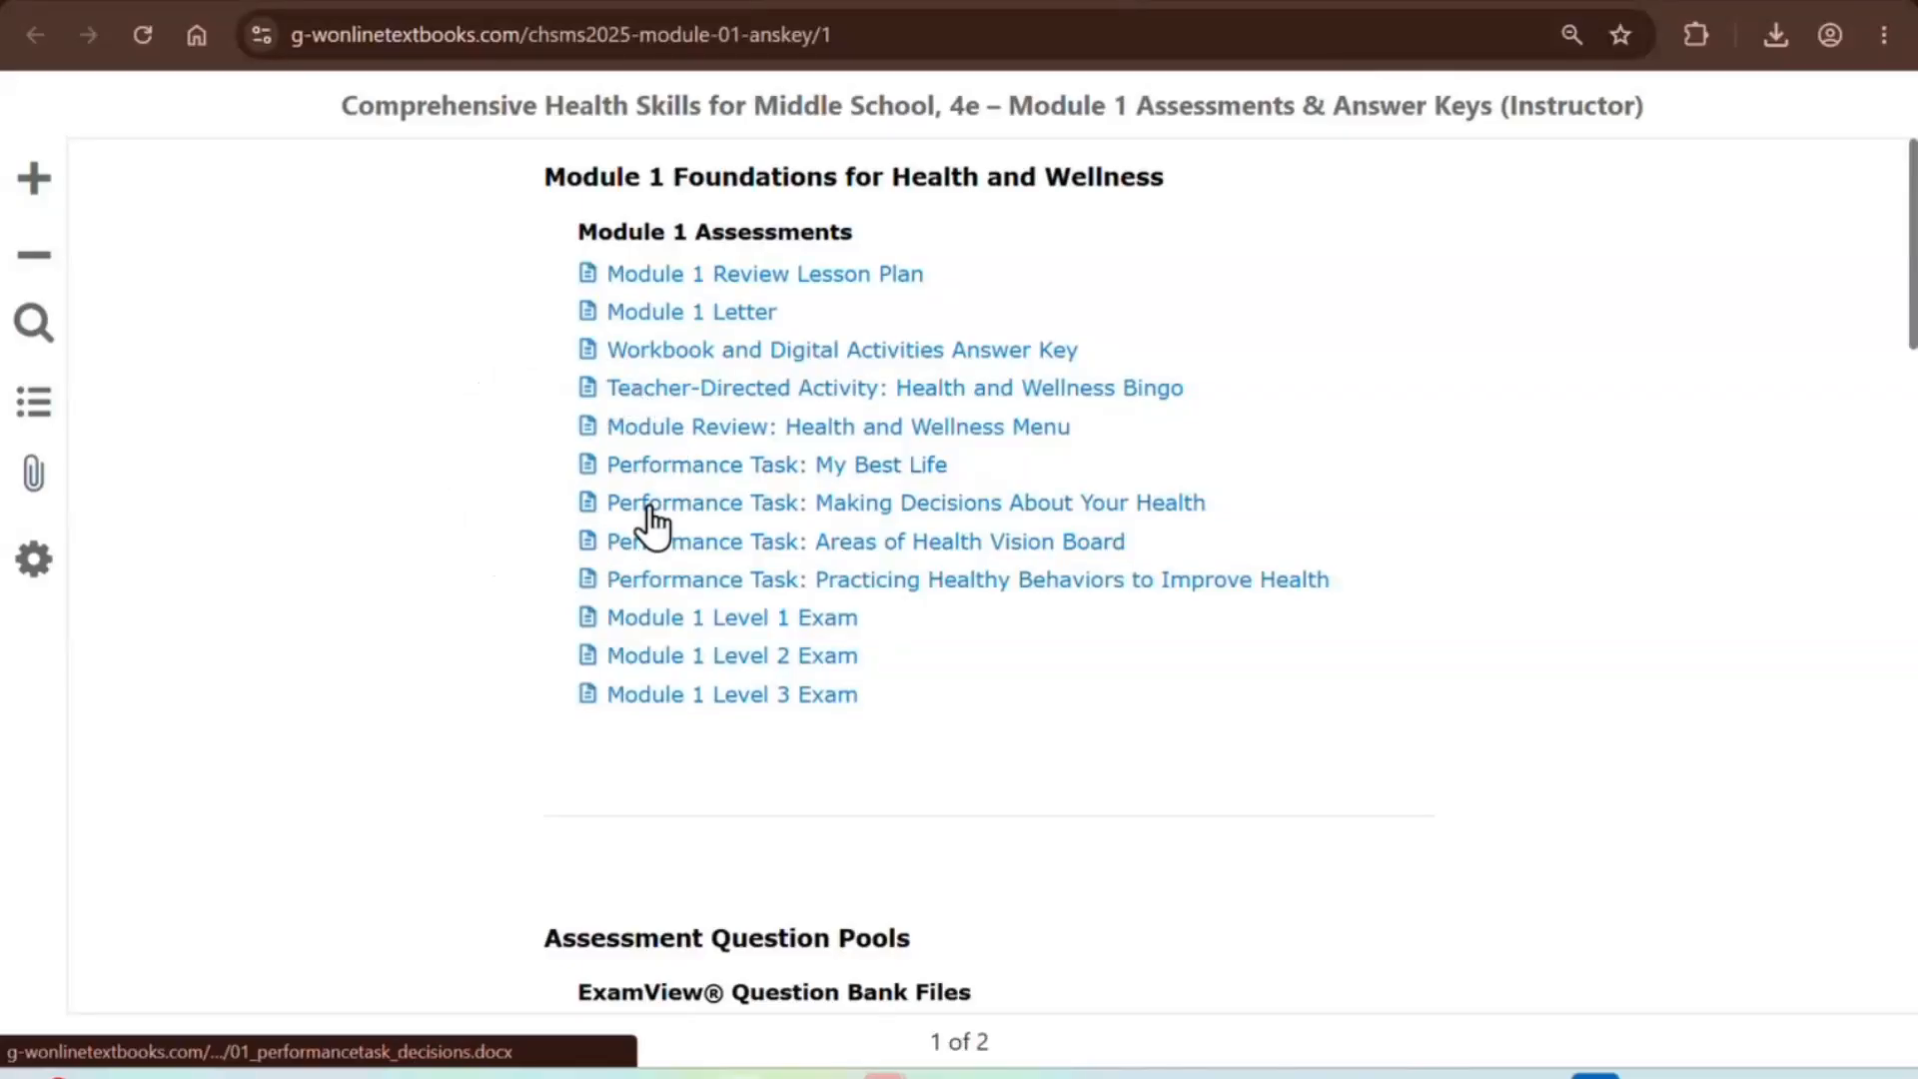
{"action": "key", "text": "ctrl"}
{"action": "key", "text": "ctrl"}
{"action": "key", "text": "ctrl"}
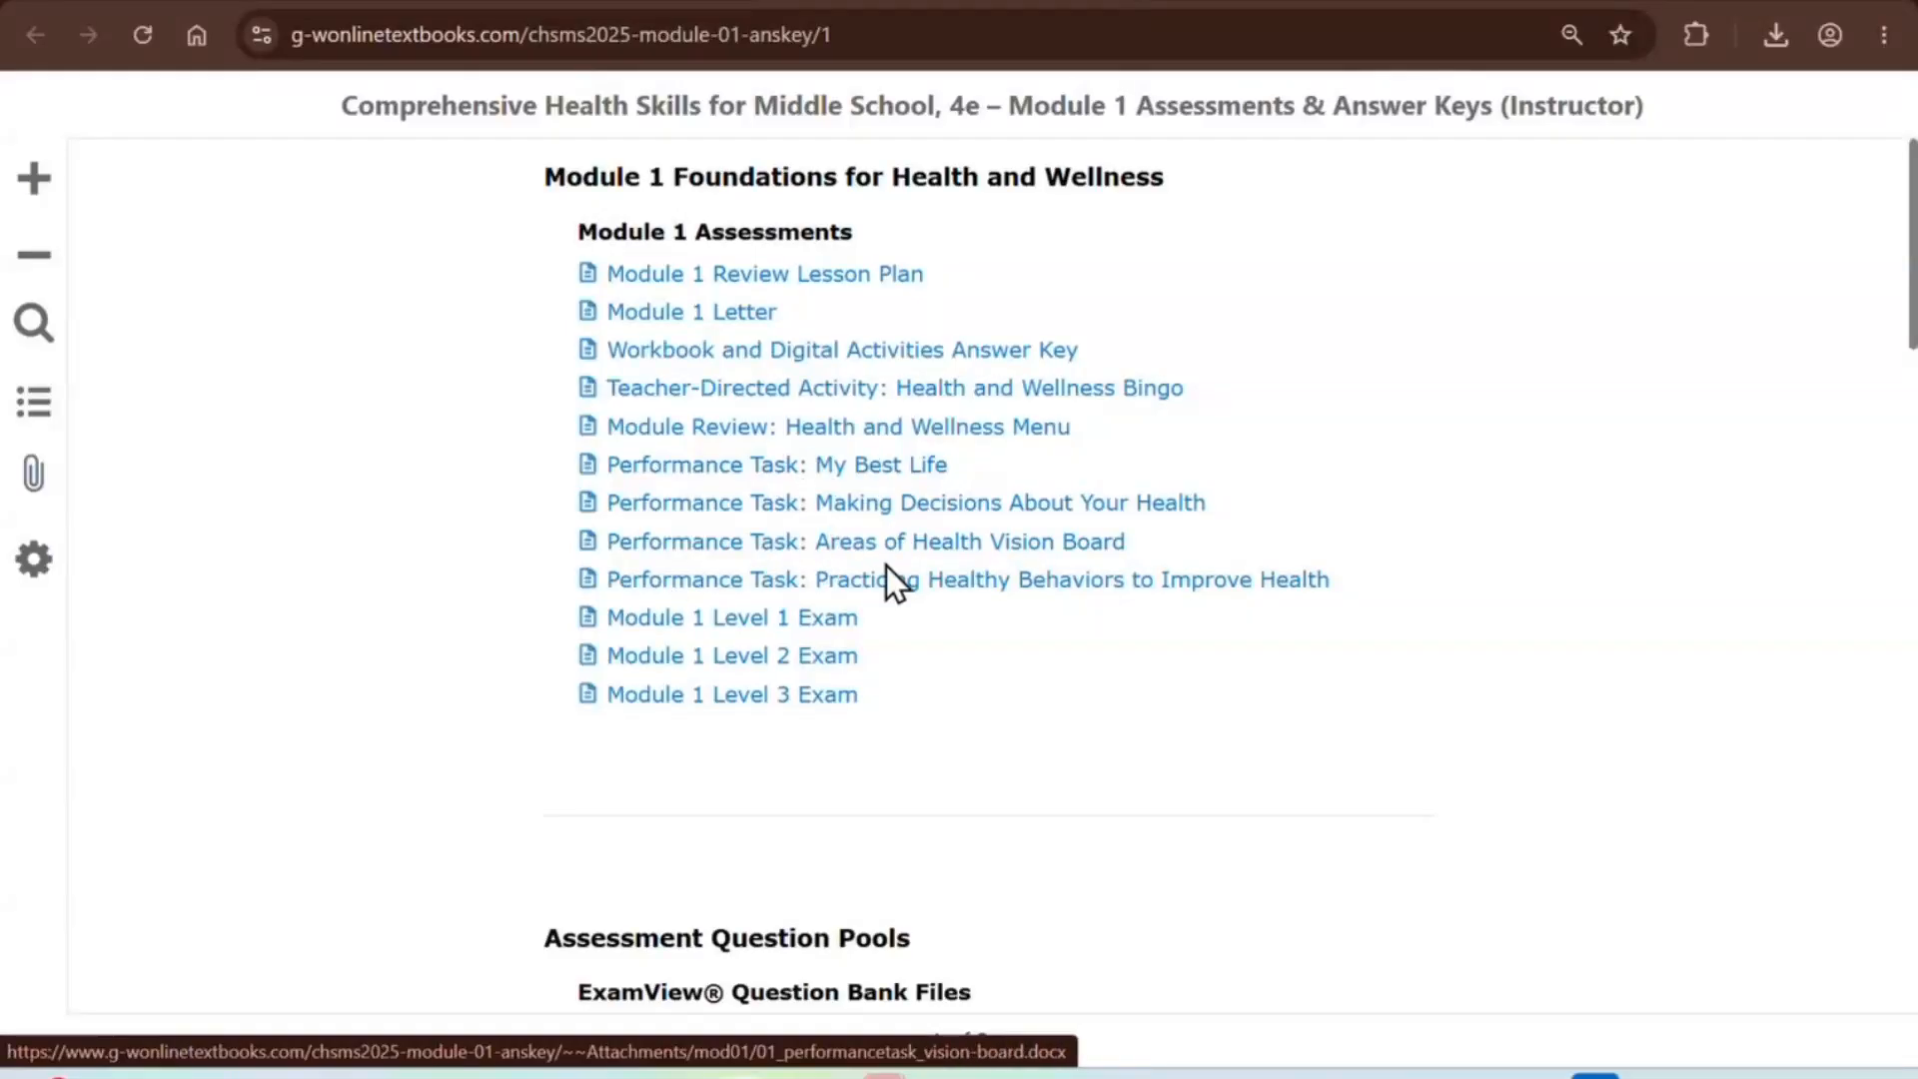
- Download the performance task Making Decisions About Your Health, examine its instructions, student handout and rubric in Word, and return to the assessments list
{"action": "left_click", "coordinate": [935, 523]}
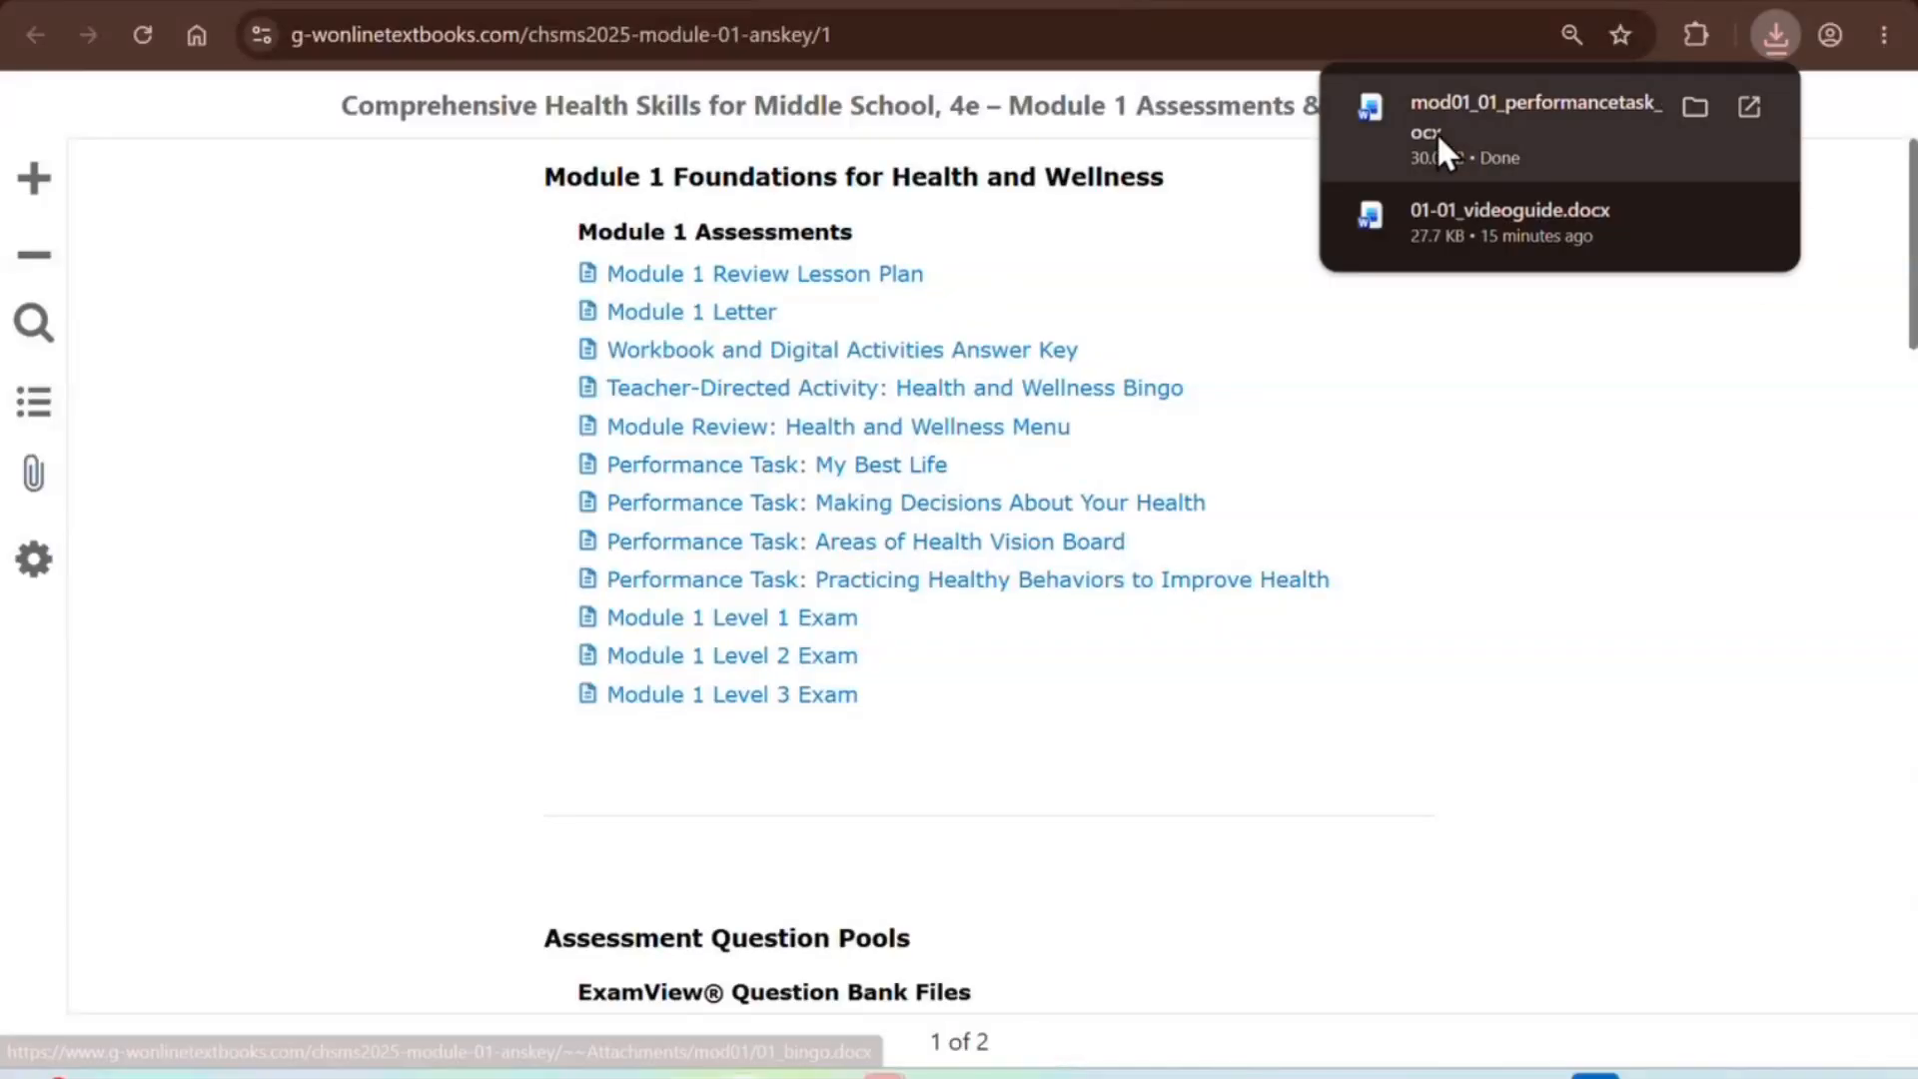
{"action": "left_click", "coordinate": [1439, 138]}
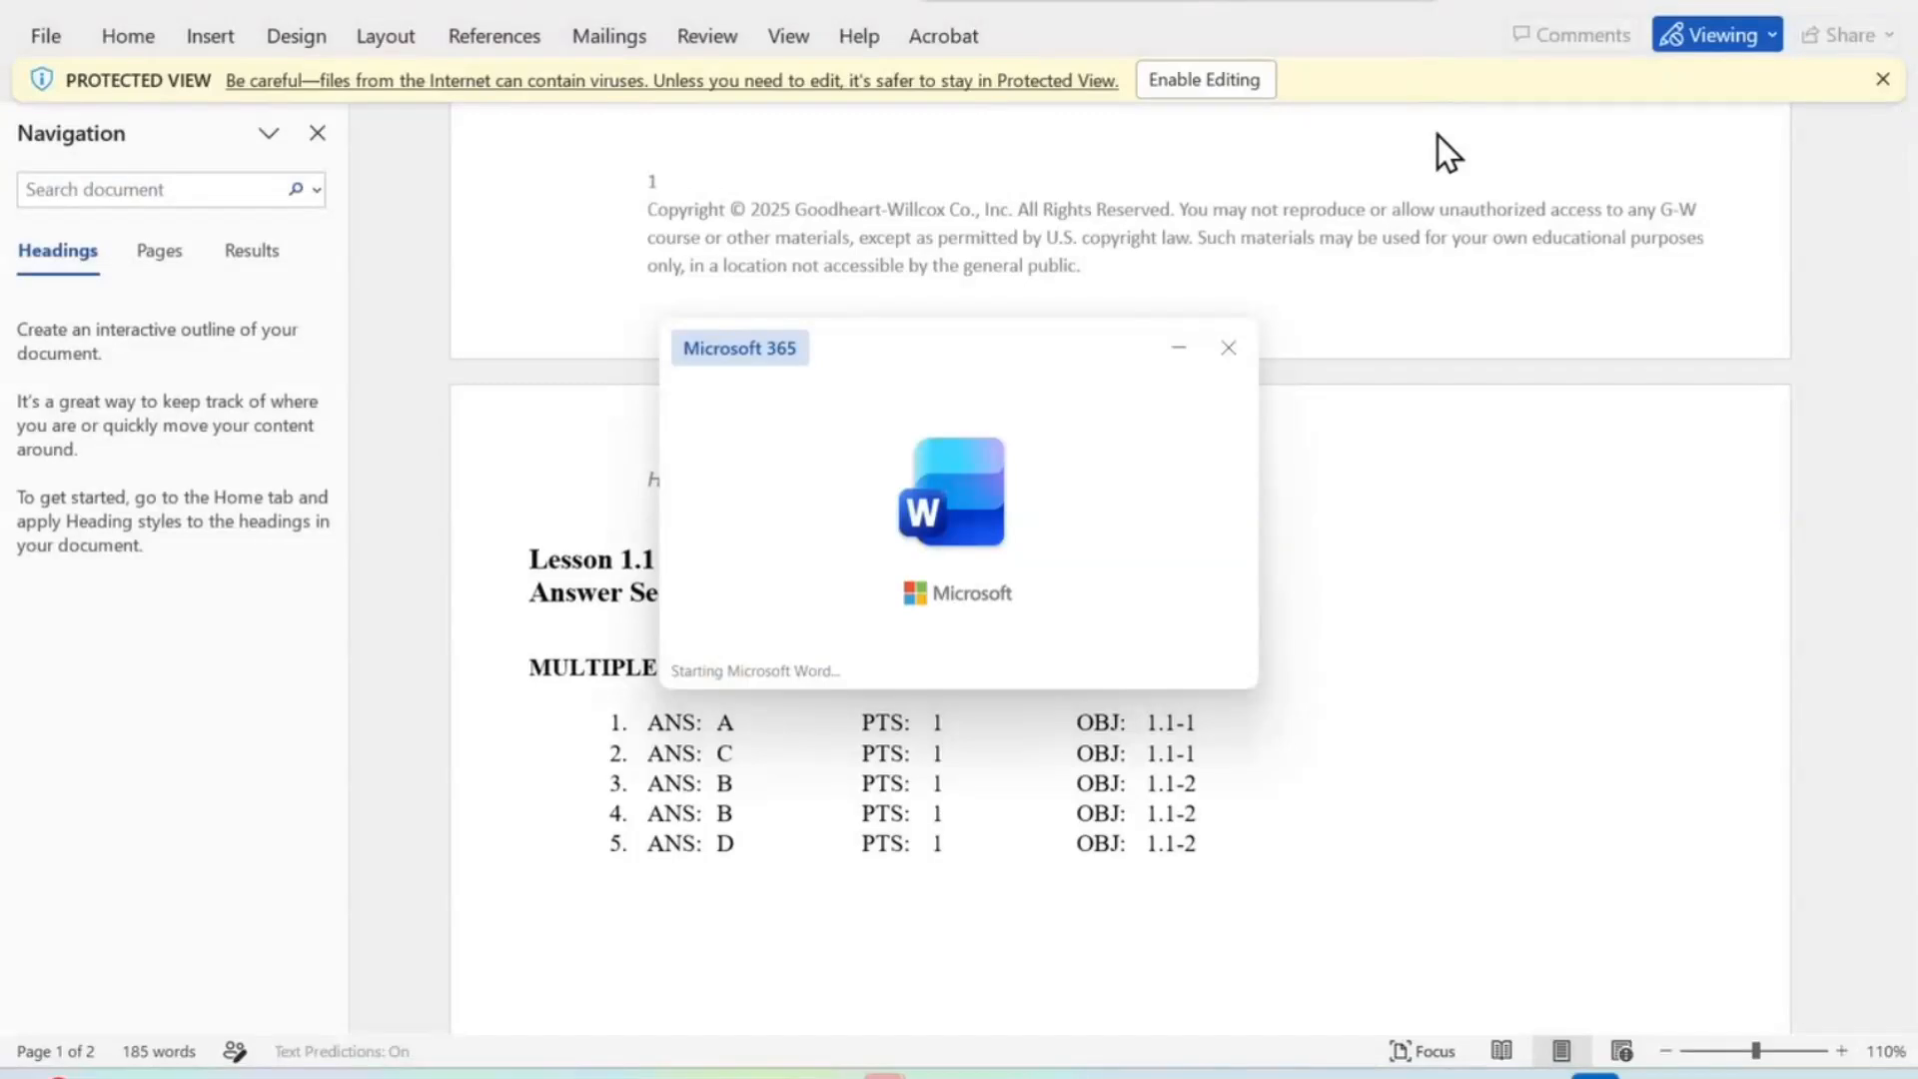
{"action": "scroll", "coordinate": [955, 616], "scroll_direction": "down", "scroll_amount": 7}
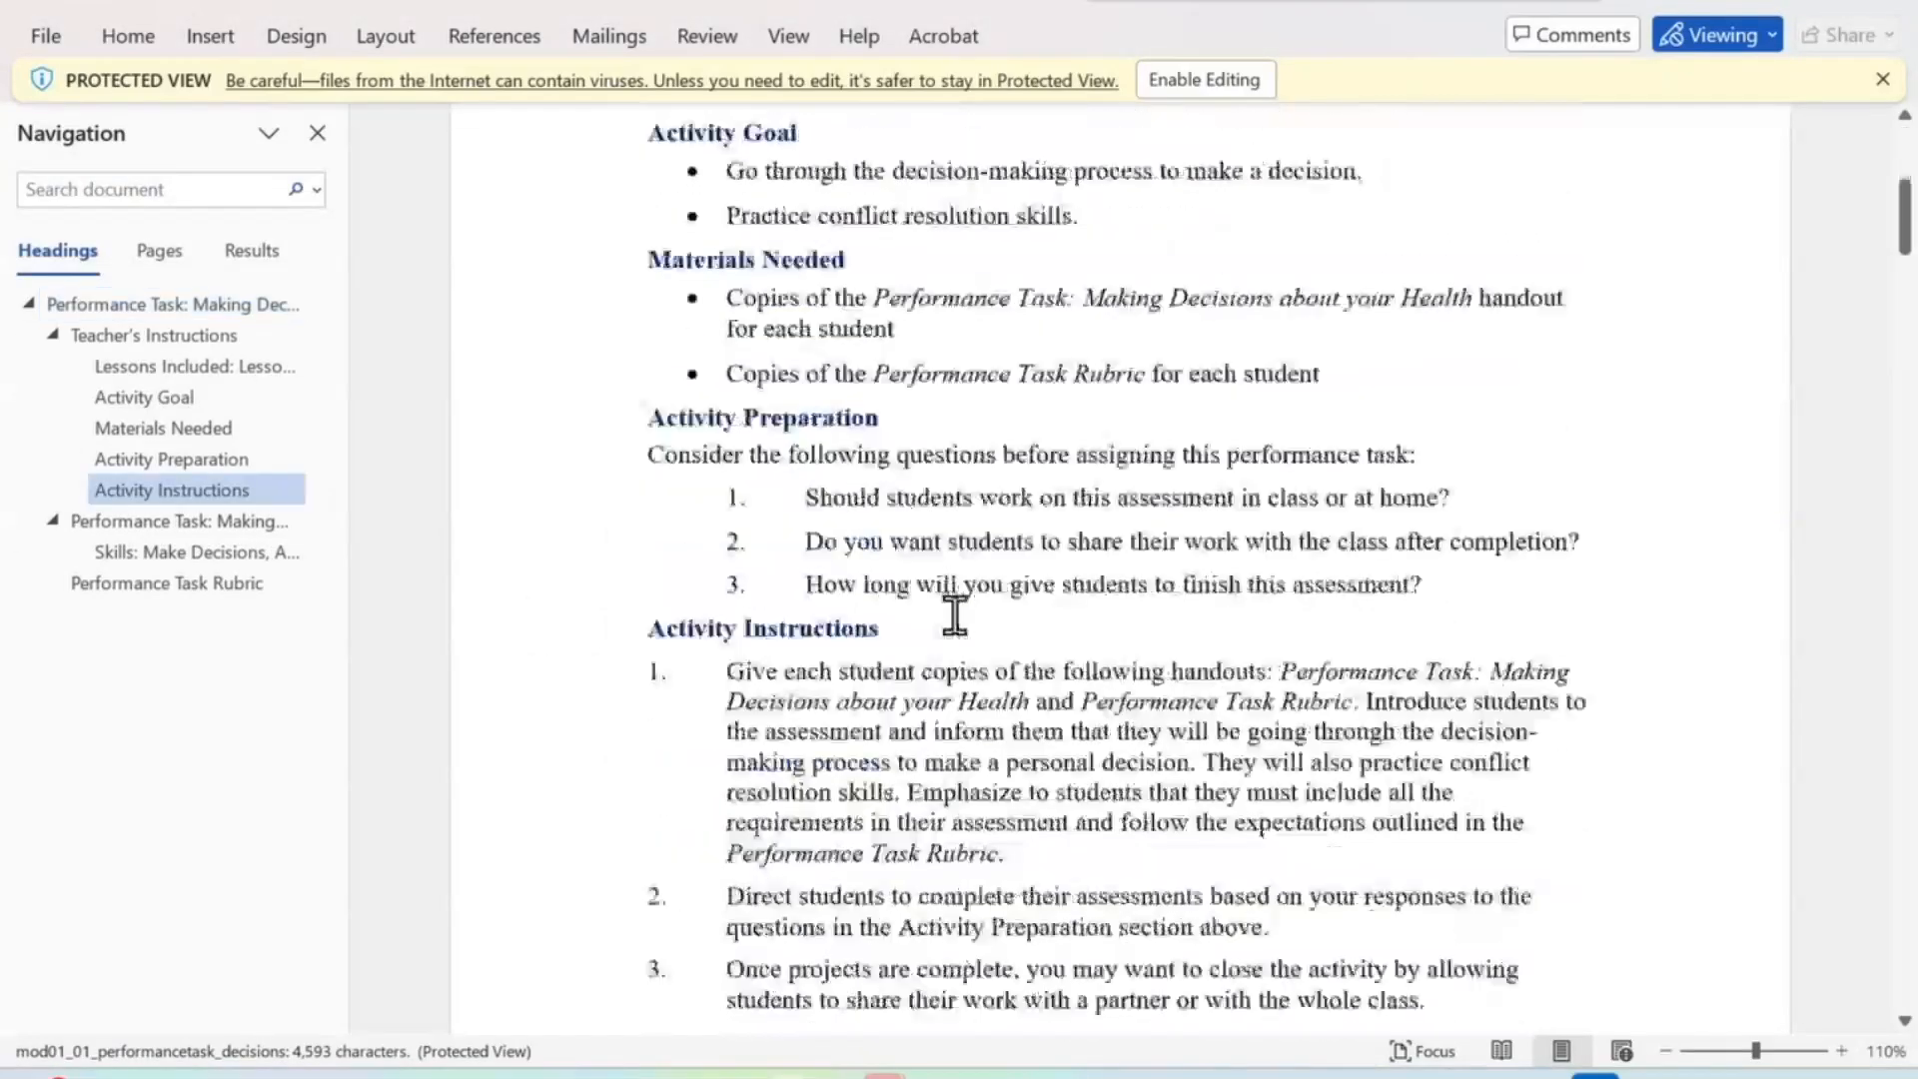
{"action": "scroll", "coordinate": [955, 617], "scroll_direction": "down", "scroll_amount": 10}
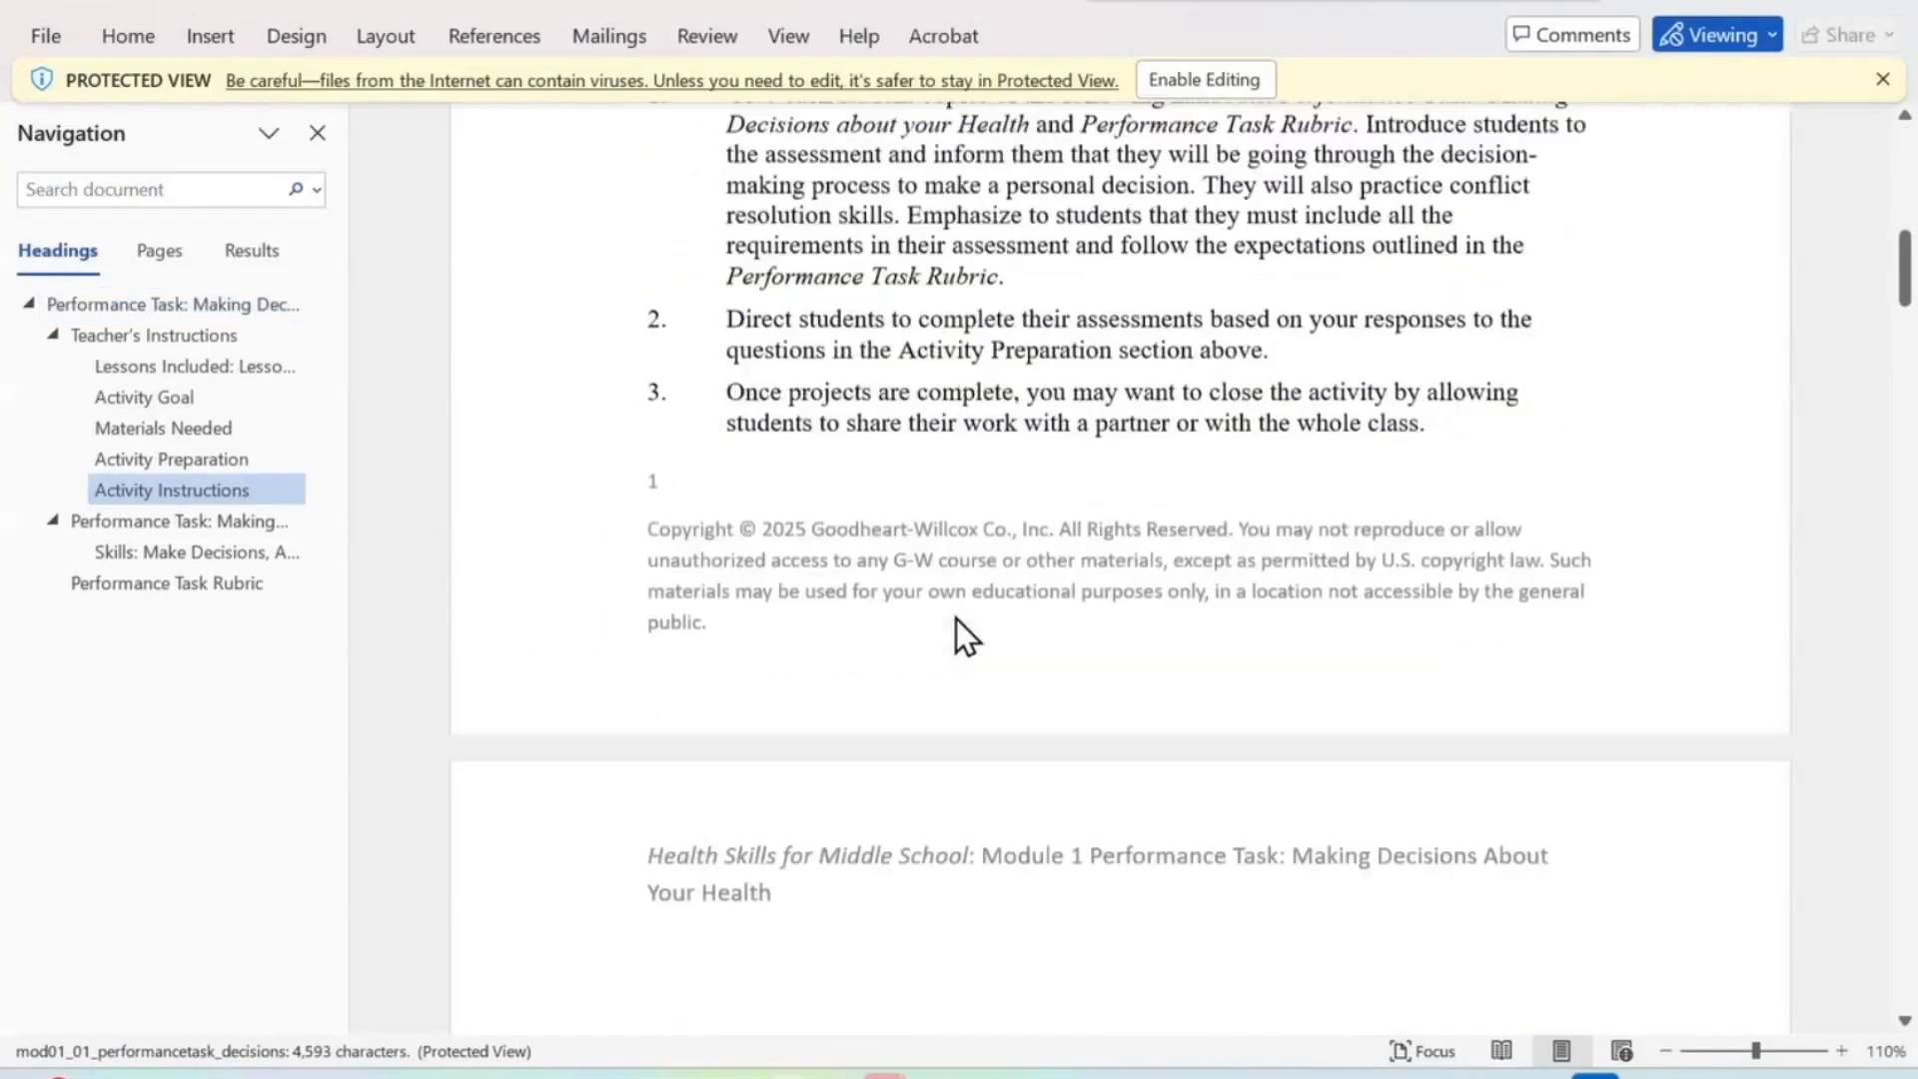
{"action": "scroll", "coordinate": [954, 617], "scroll_direction": "down", "scroll_amount": 8}
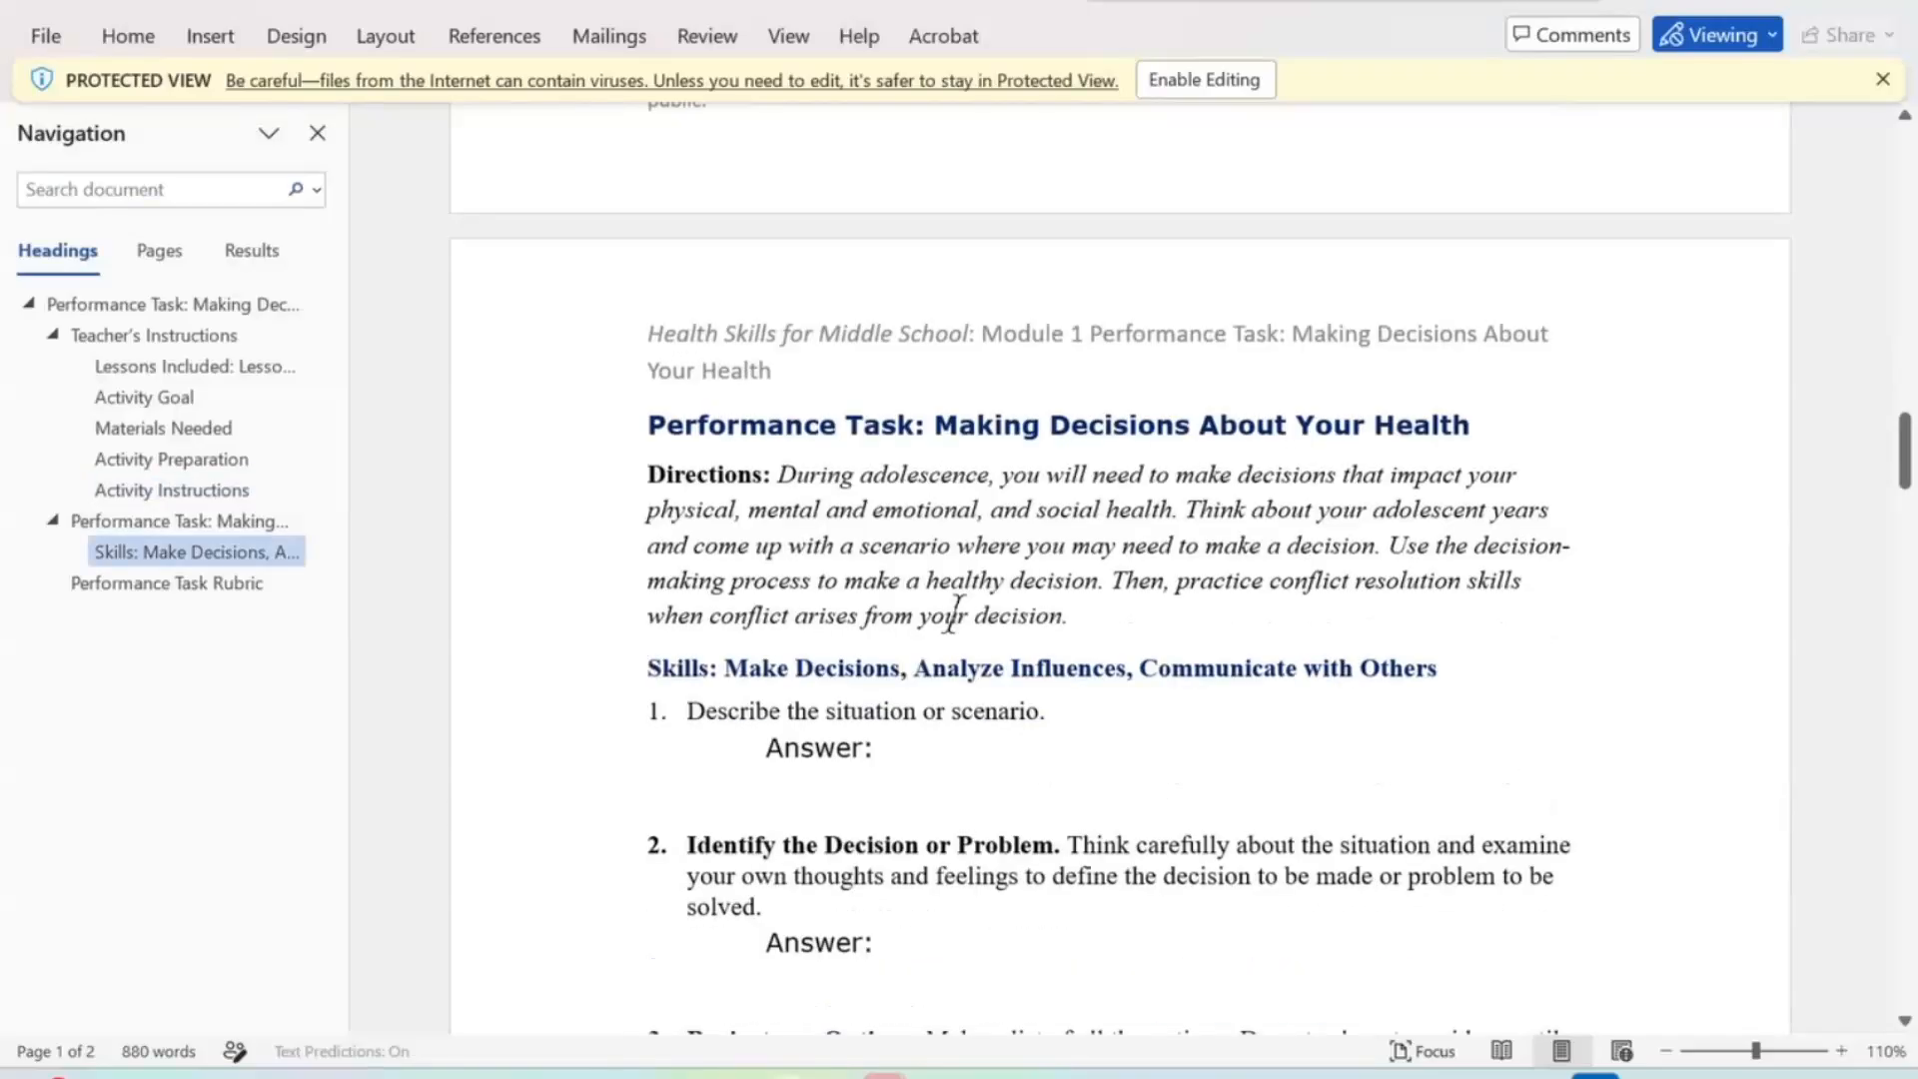
{"action": "scroll", "coordinate": [955, 614], "scroll_direction": "down", "scroll_amount": 10}
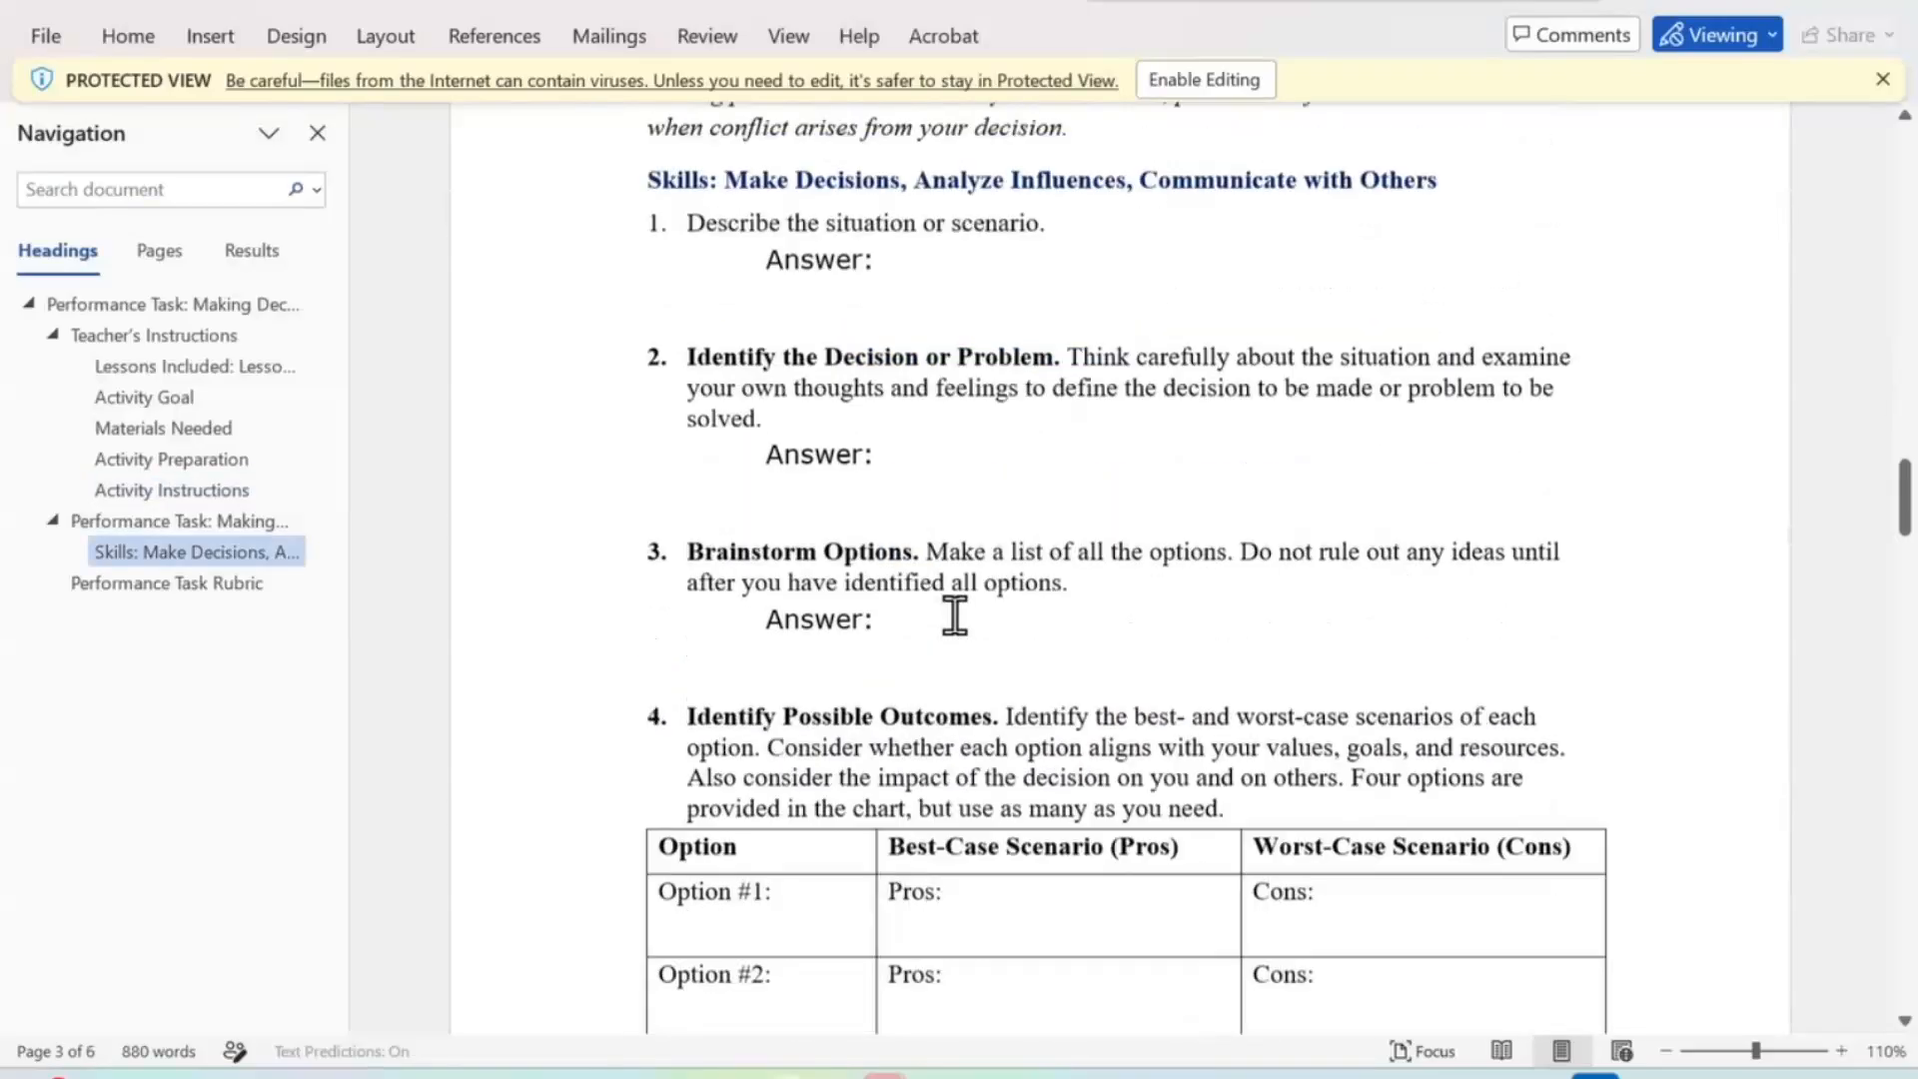
{"action": "scroll", "coordinate": [956, 616], "scroll_direction": "down", "scroll_amount": 10}
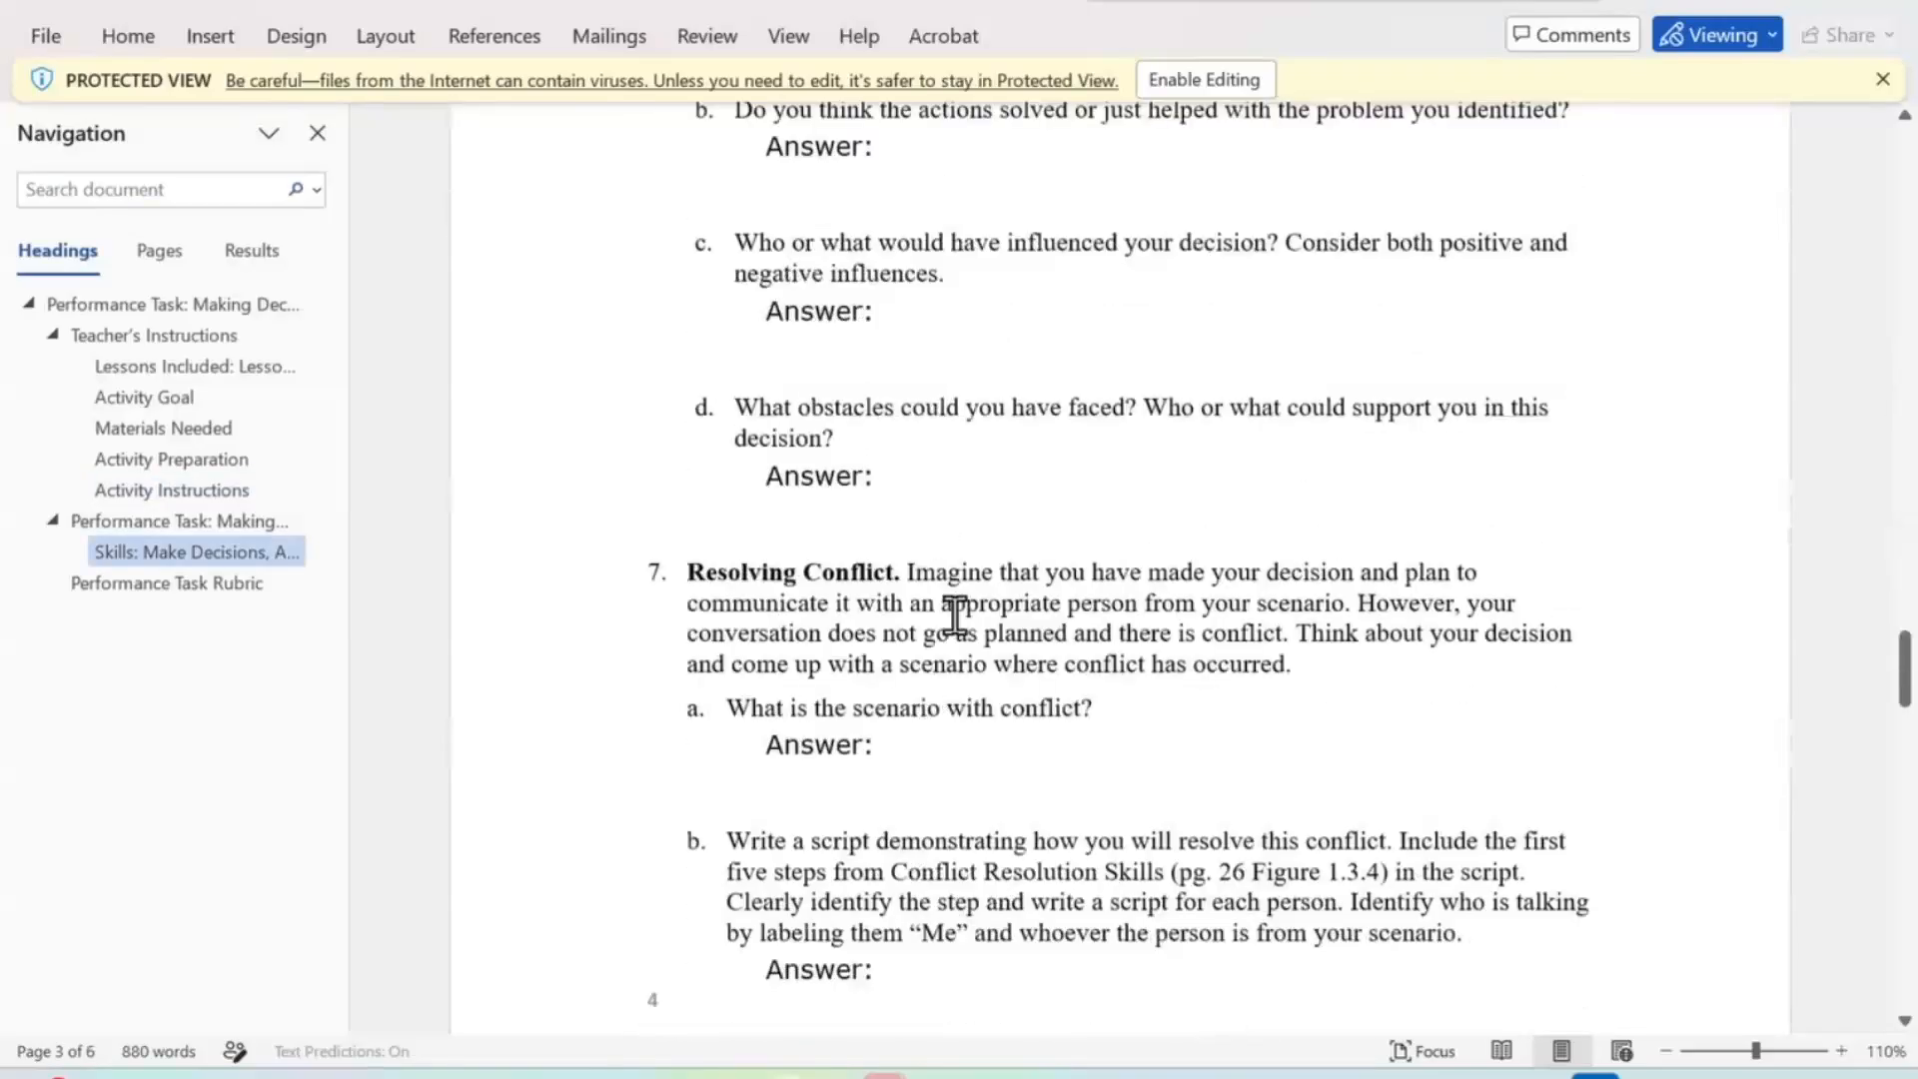
{"action": "scroll", "coordinate": [955, 615], "scroll_direction": "down", "scroll_amount": 6}
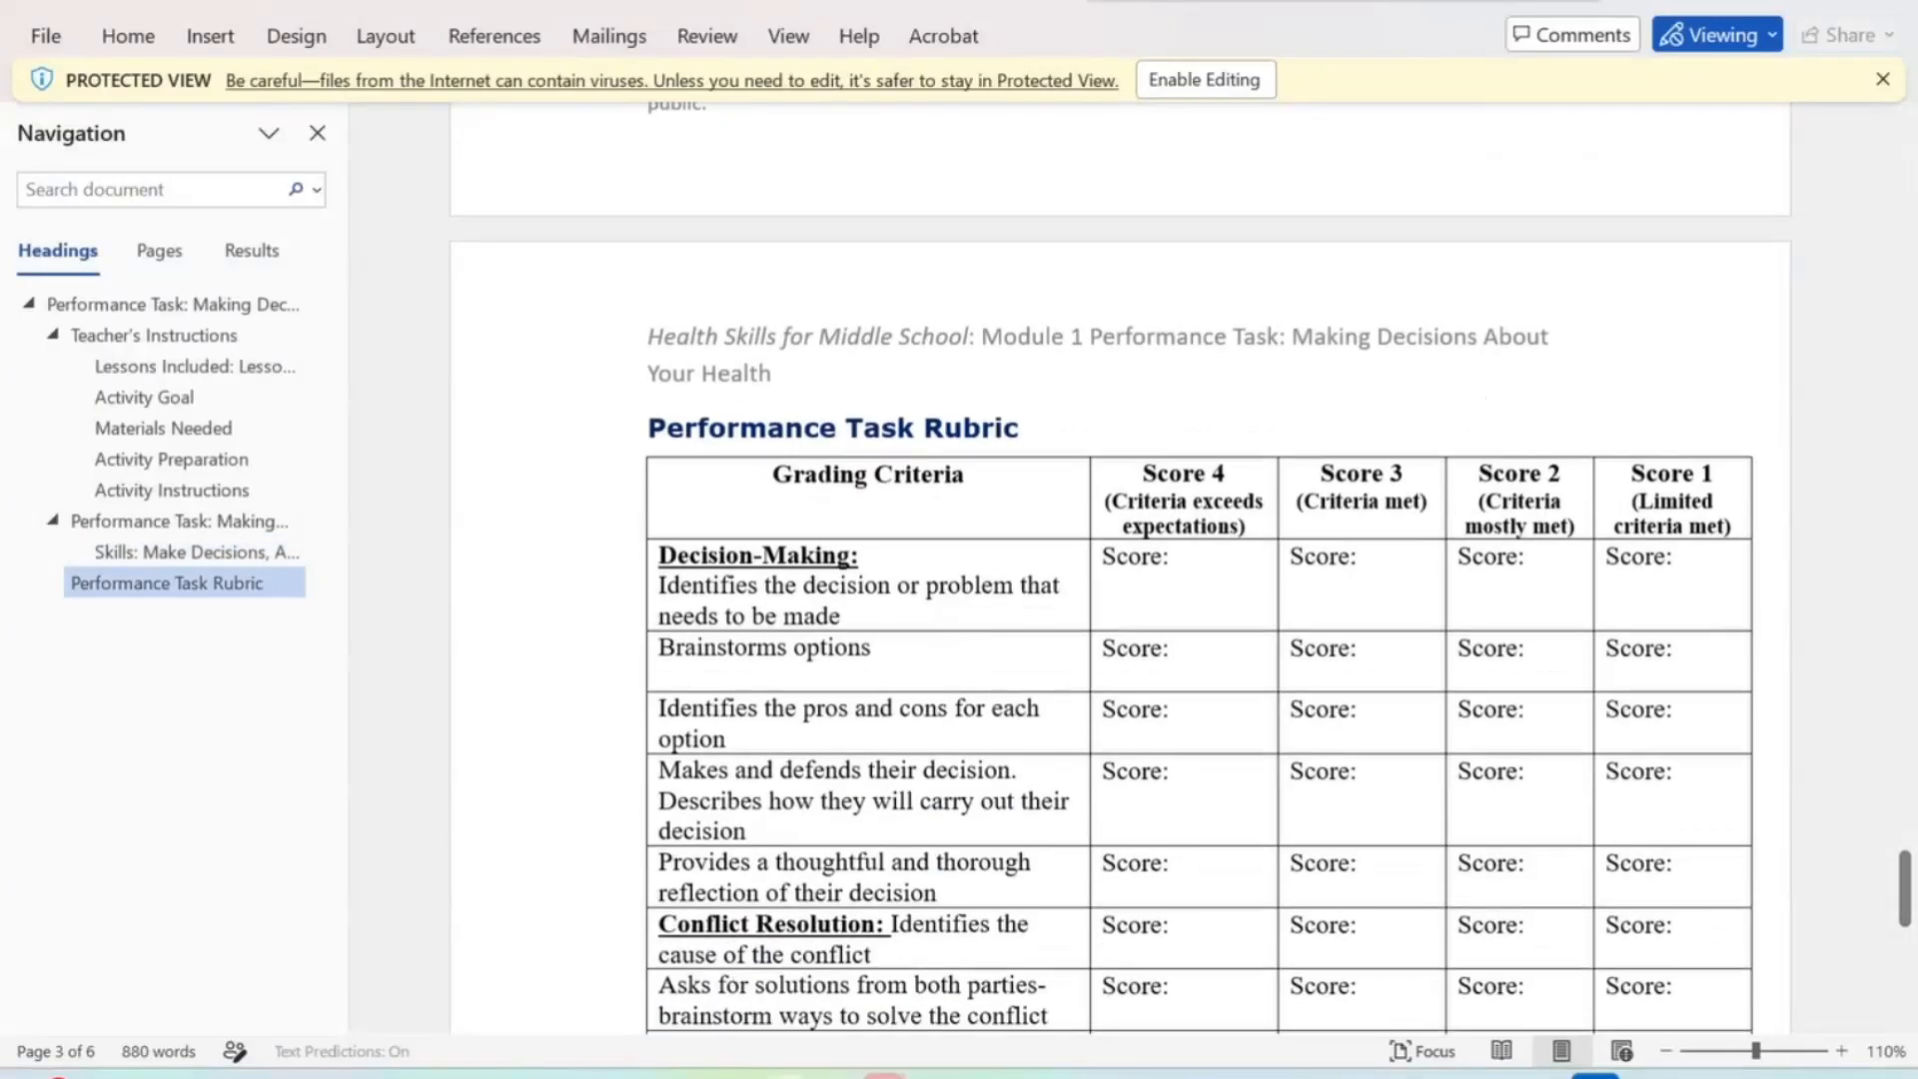
{"action": "mouse_move", "coordinate": [747, 1073]}
{"action": "left_click", "coordinate": [663, 917]}
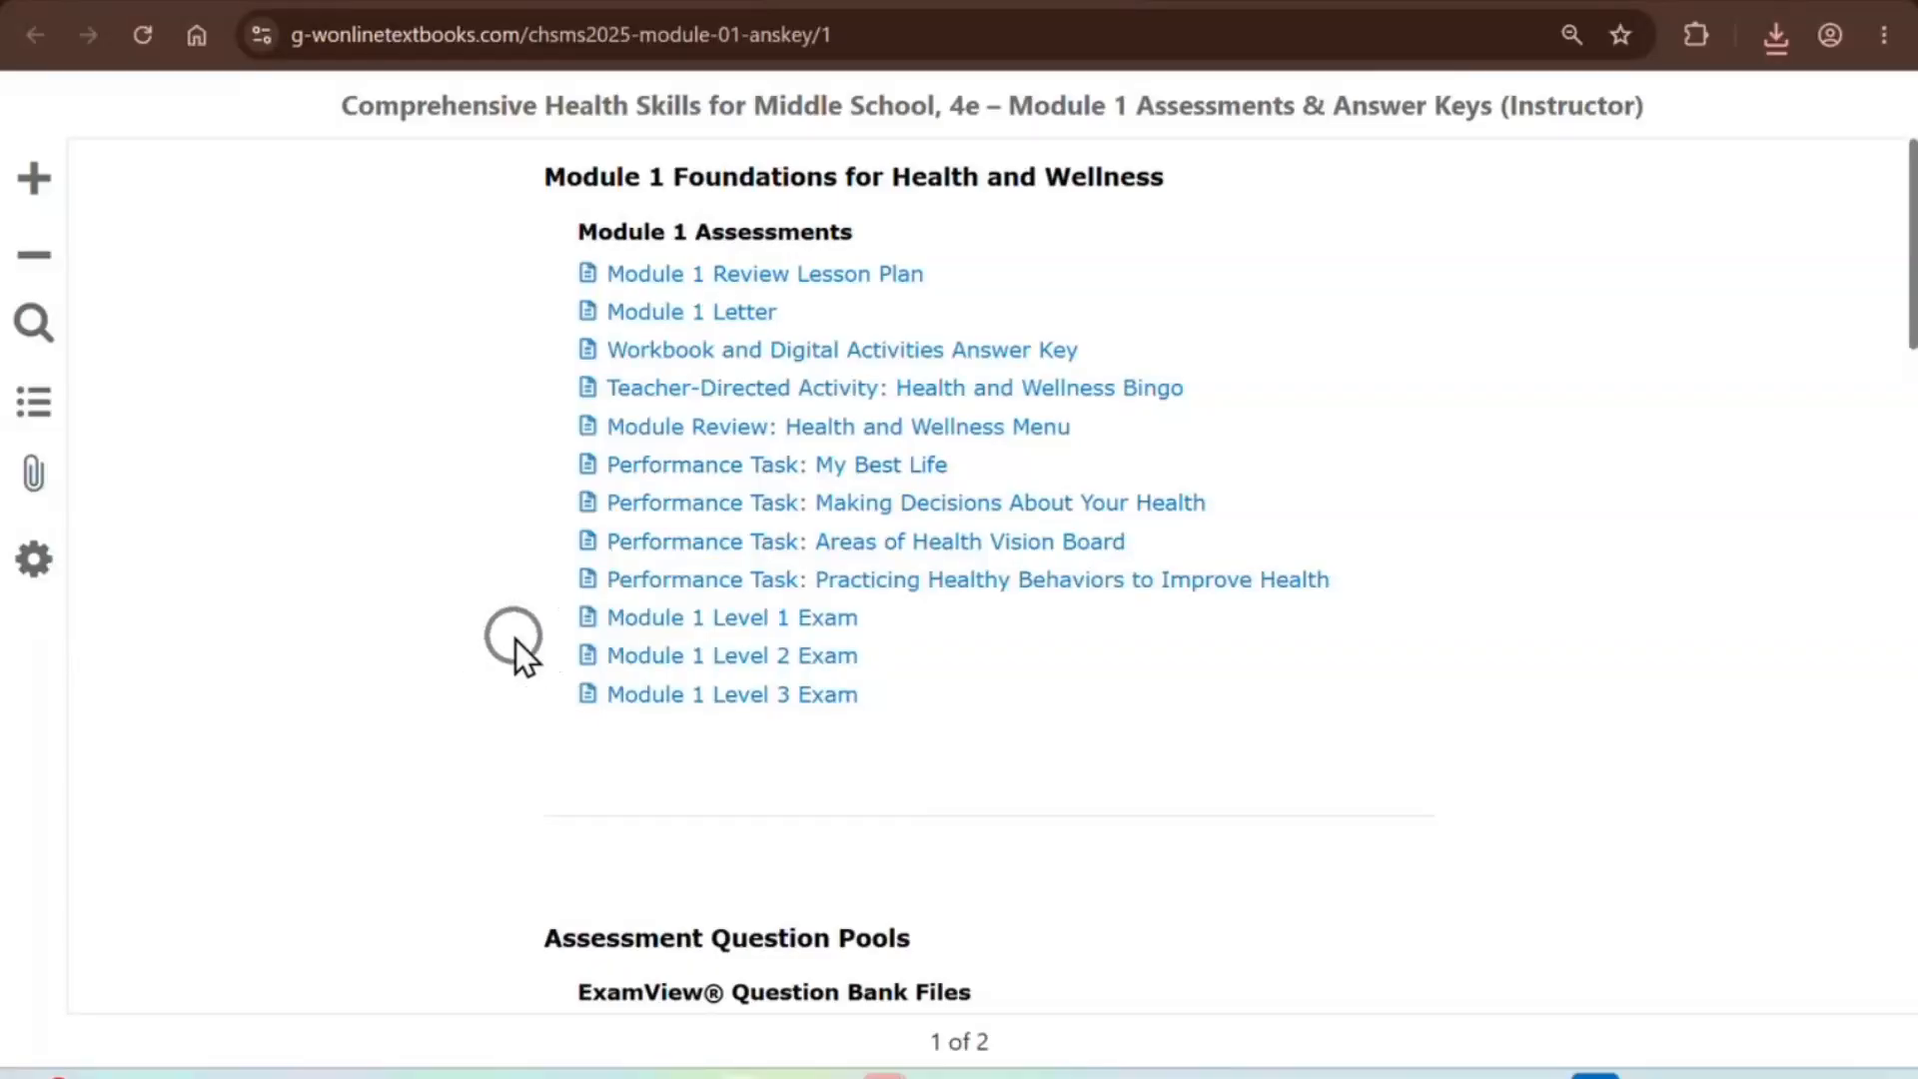
- Review the Module 1 Level 1, 2 and 3 Exam links, and go back to the main Online Instructor Resources page in Canvas
{"action": "left_click", "coordinate": [728, 620]}
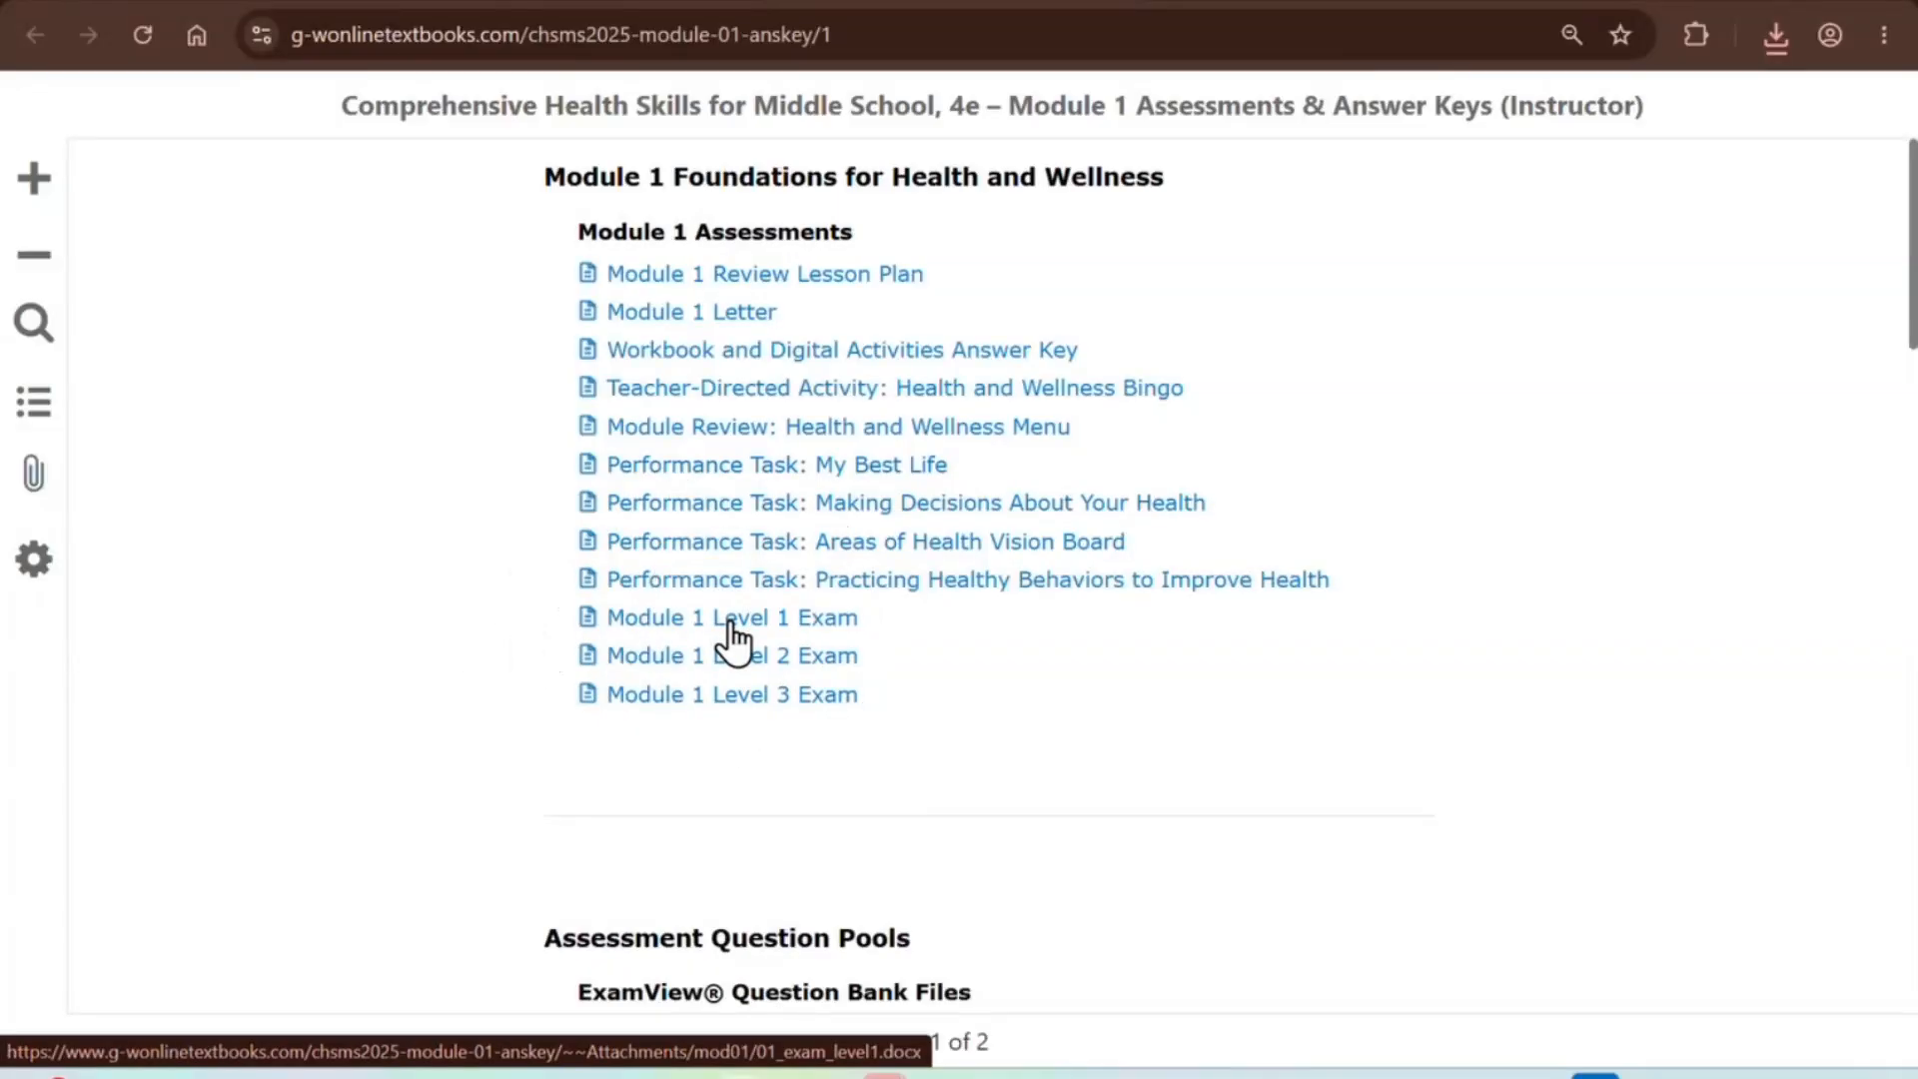
{"action": "left_click", "coordinate": [737, 659]}
{"action": "left_click", "coordinate": [735, 698]}
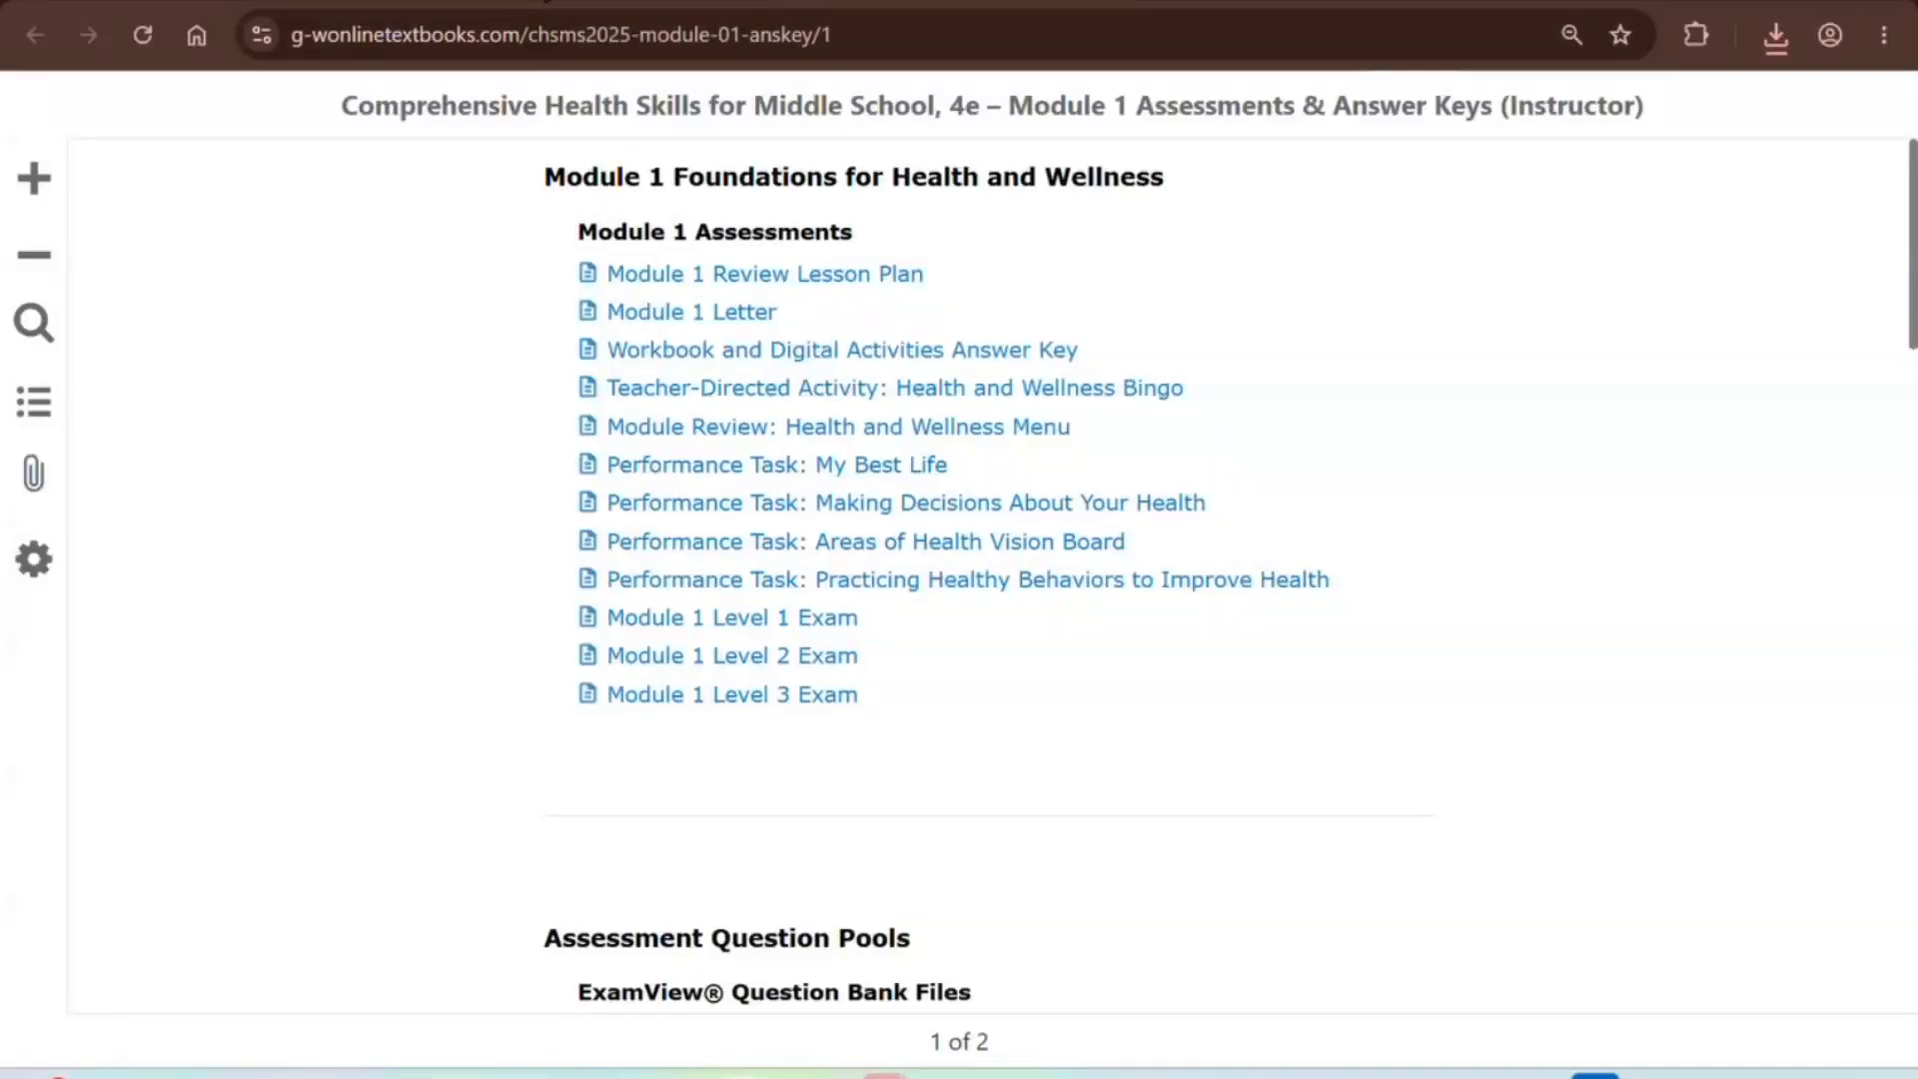
{"action": "left_click", "coordinate": [546, 1]}
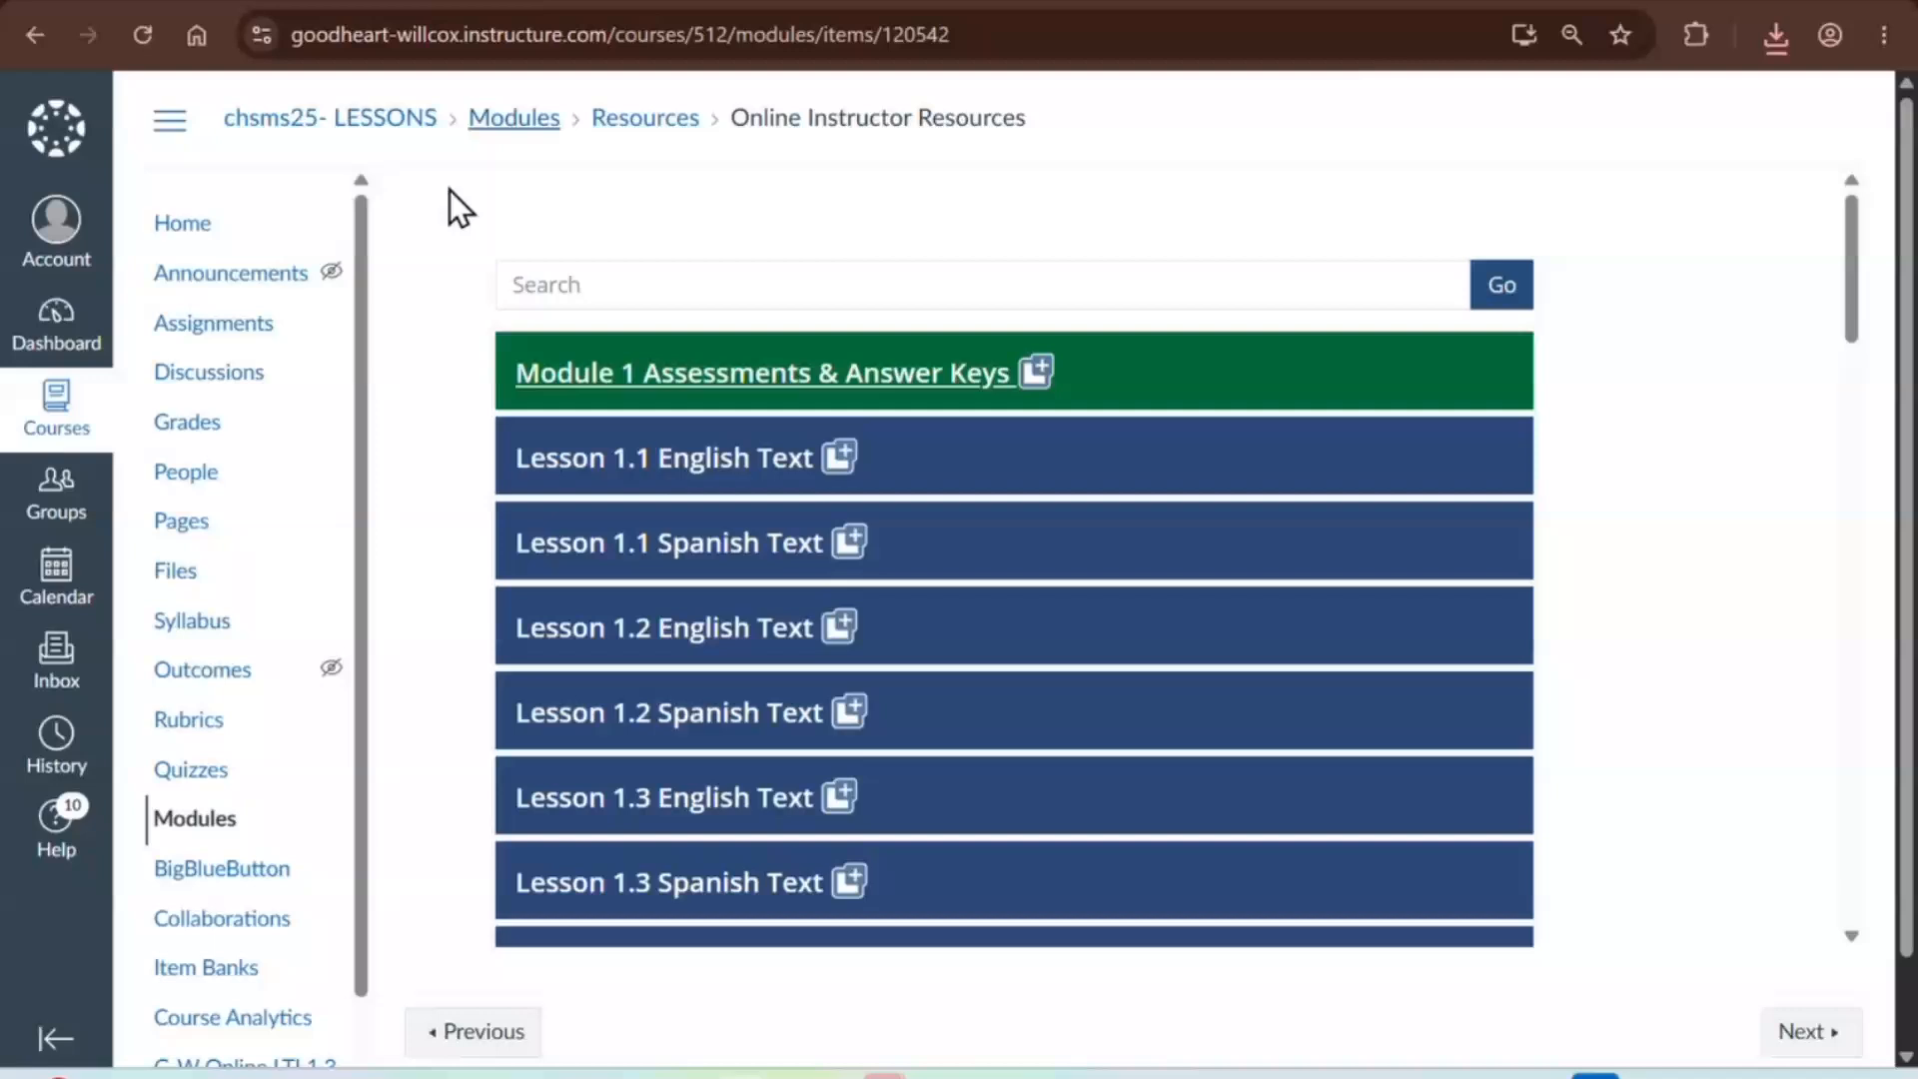
{"action": "left_click", "coordinate": [460, 362]}
{"action": "left_click", "coordinate": [37, 42]}
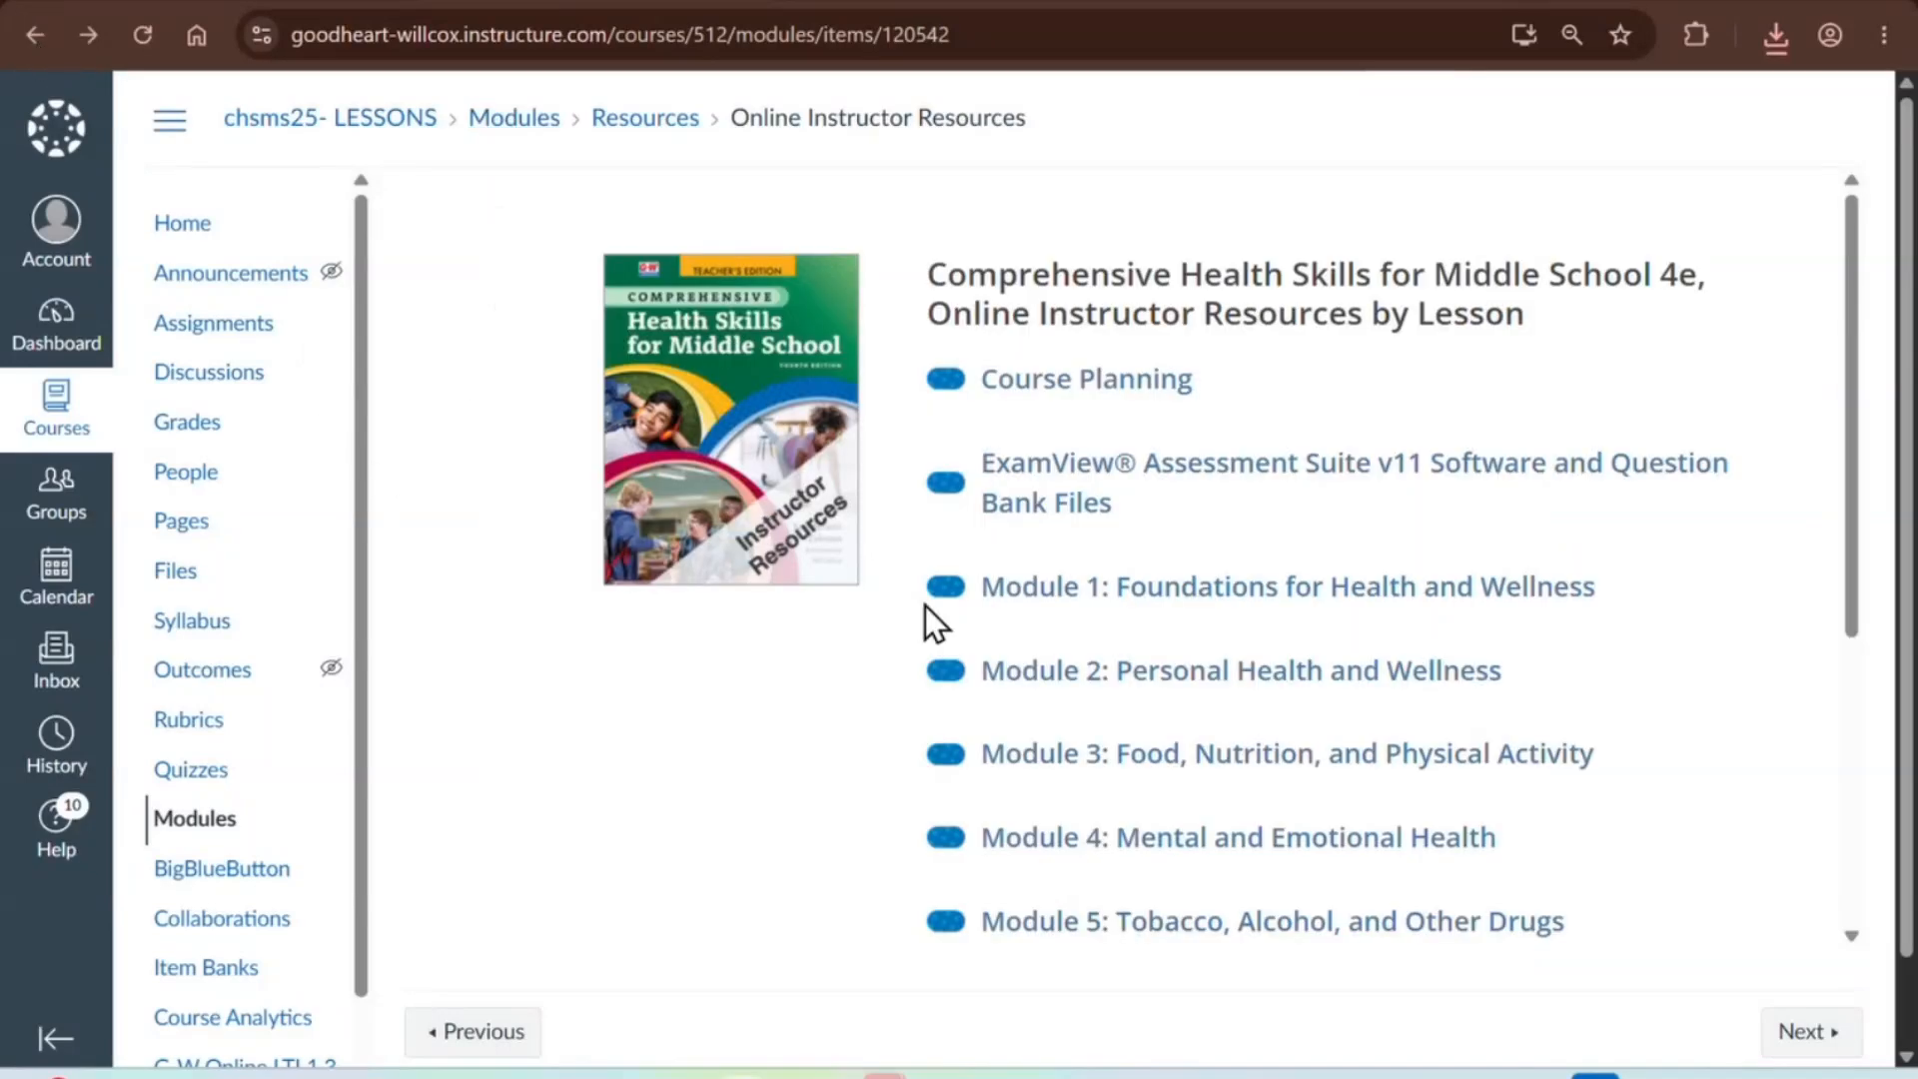
- Review the module links in the instructor resources and open the Course Planning resources
{"action": "left_click", "coordinate": [1019, 600]}
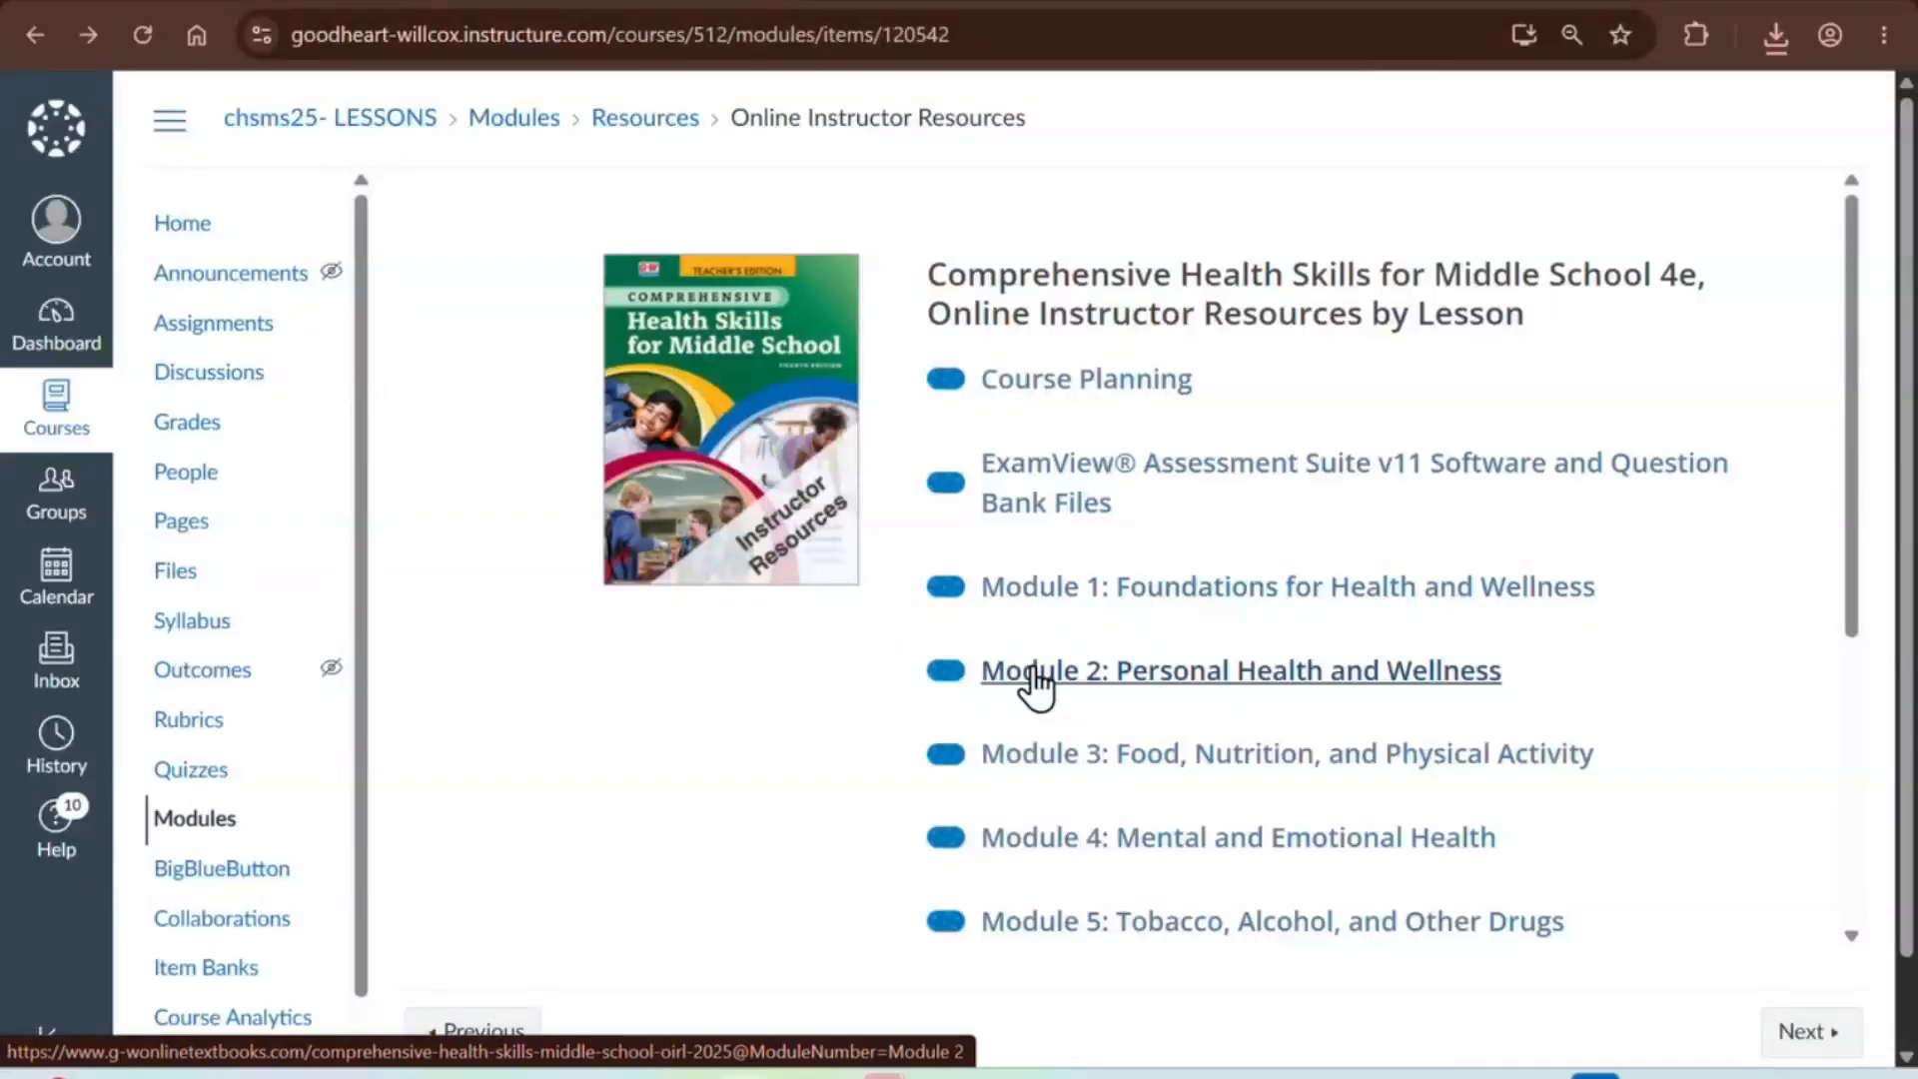
{"action": "left_click", "coordinate": [1026, 375]}
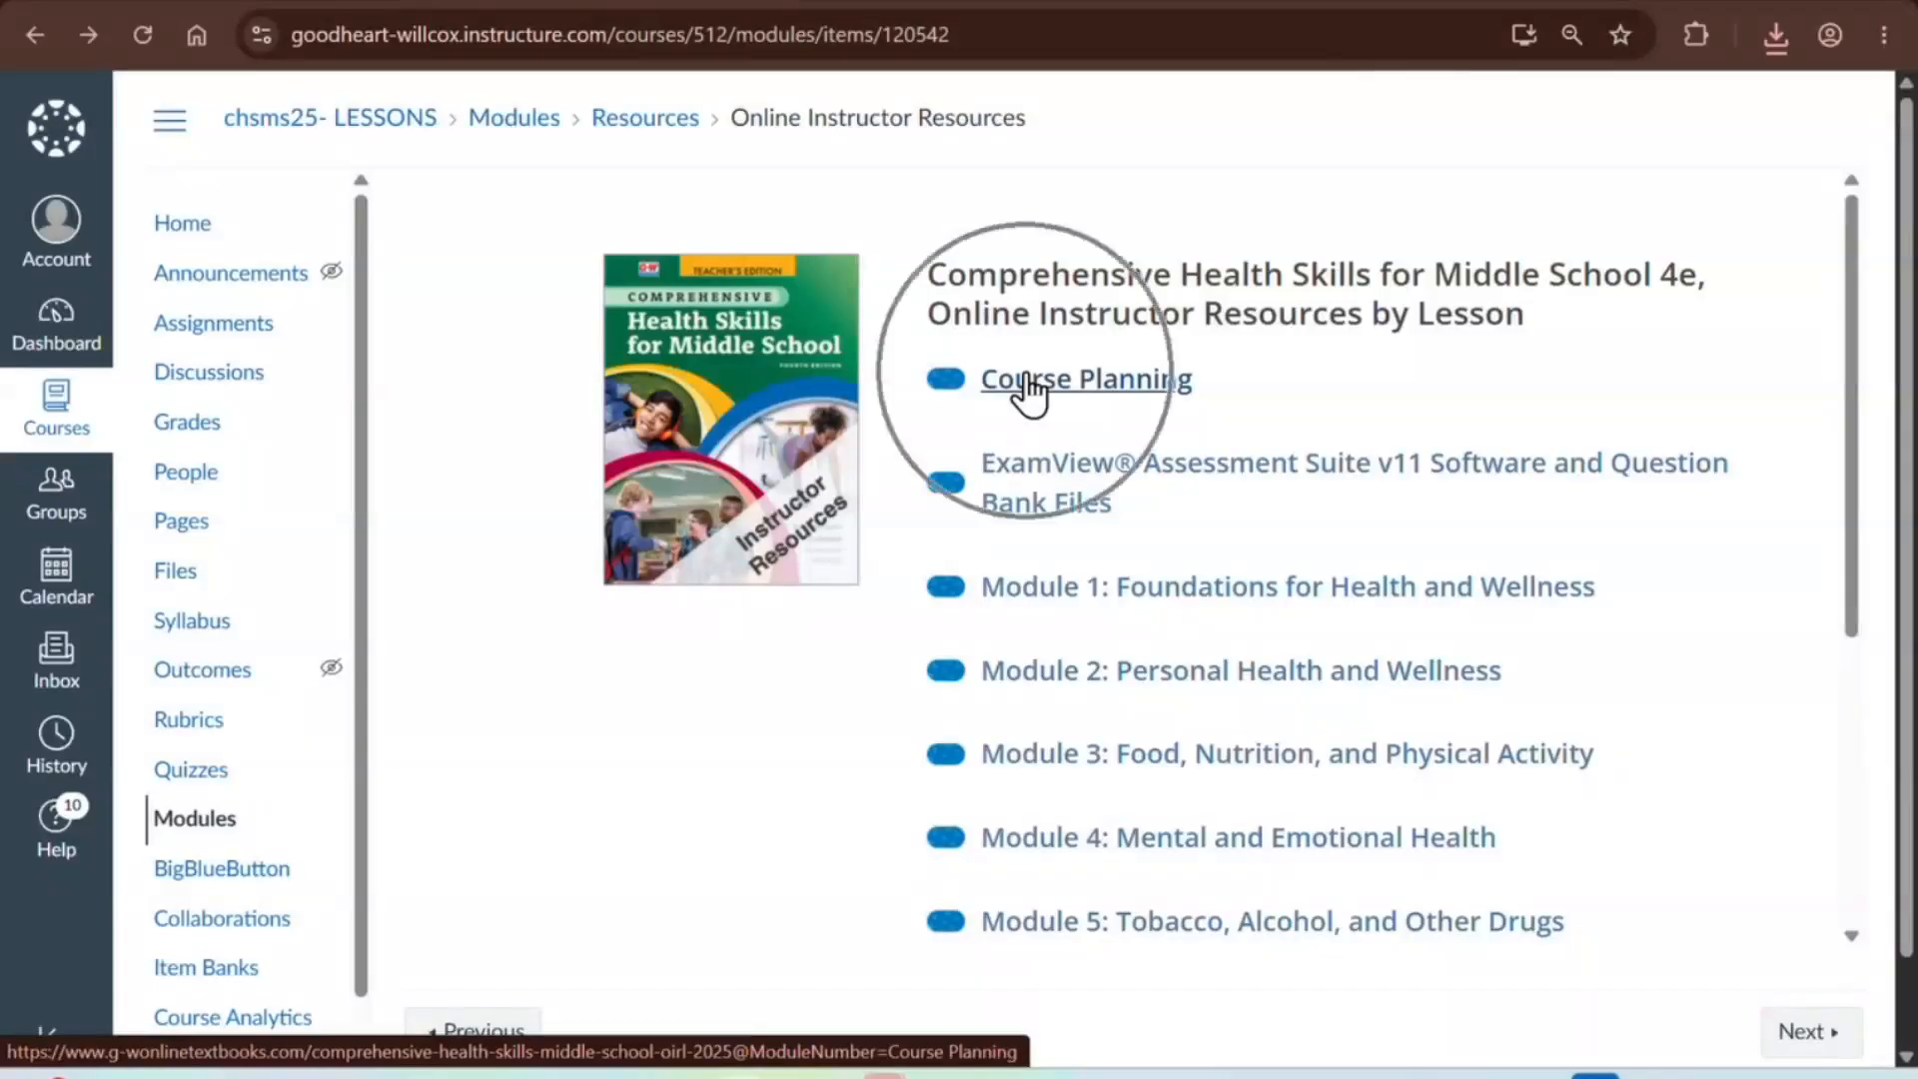
{"action": "left_click", "coordinate": [1026, 379]}
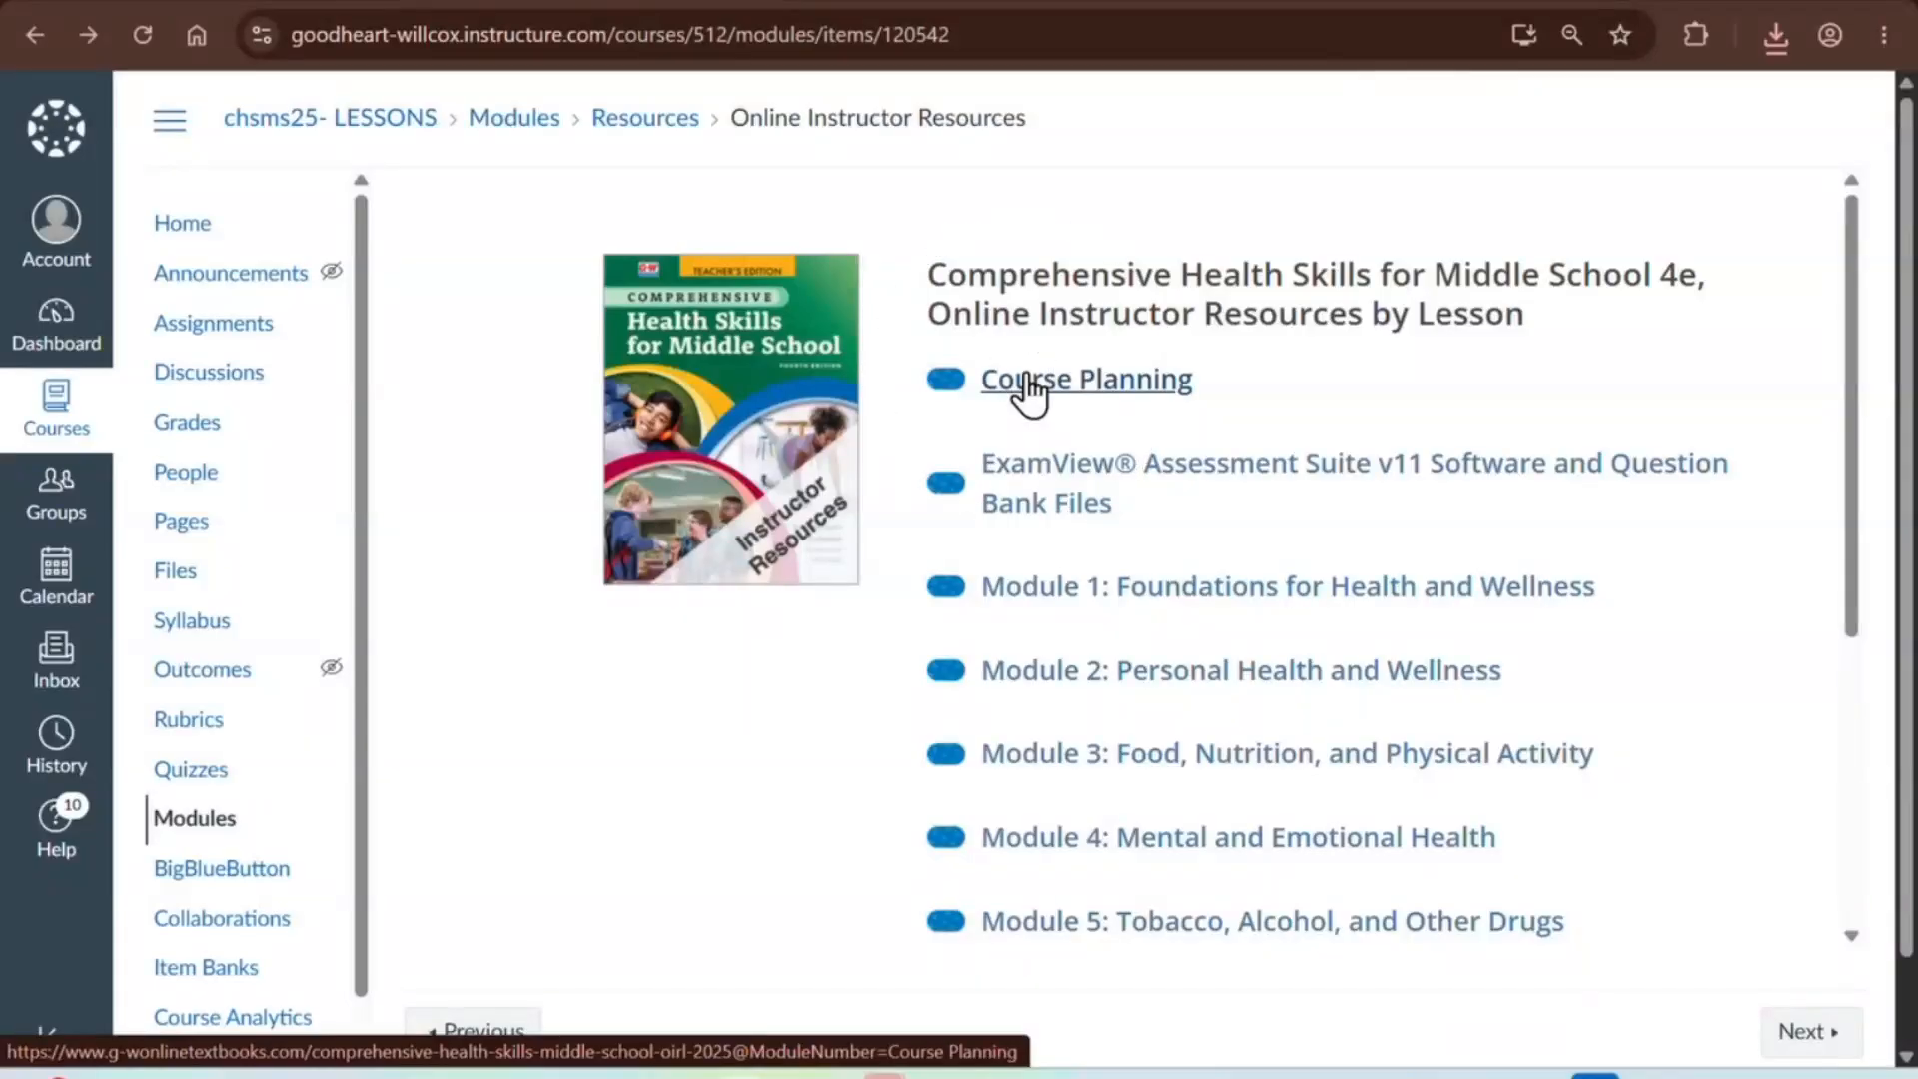
{"action": "left_click", "coordinate": [1026, 380]}
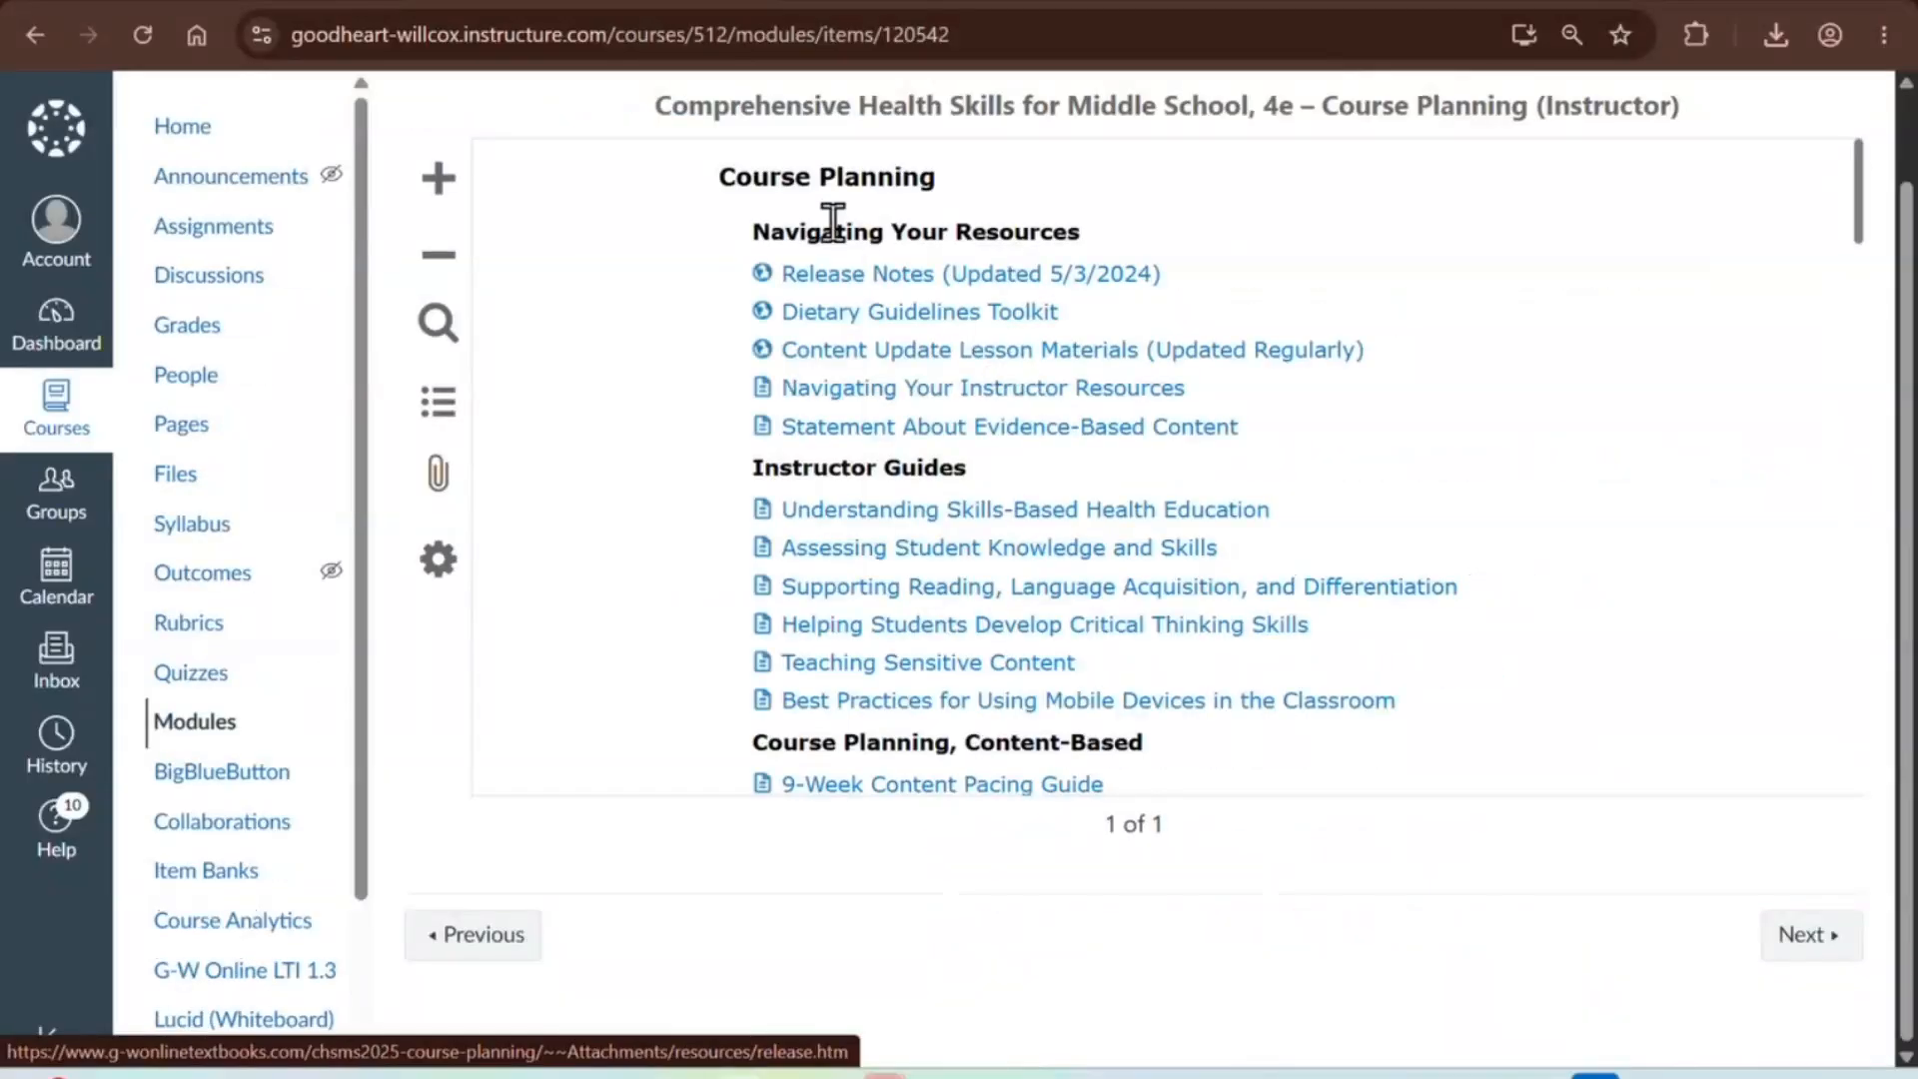
{"action": "left_click", "coordinate": [741, 225]}
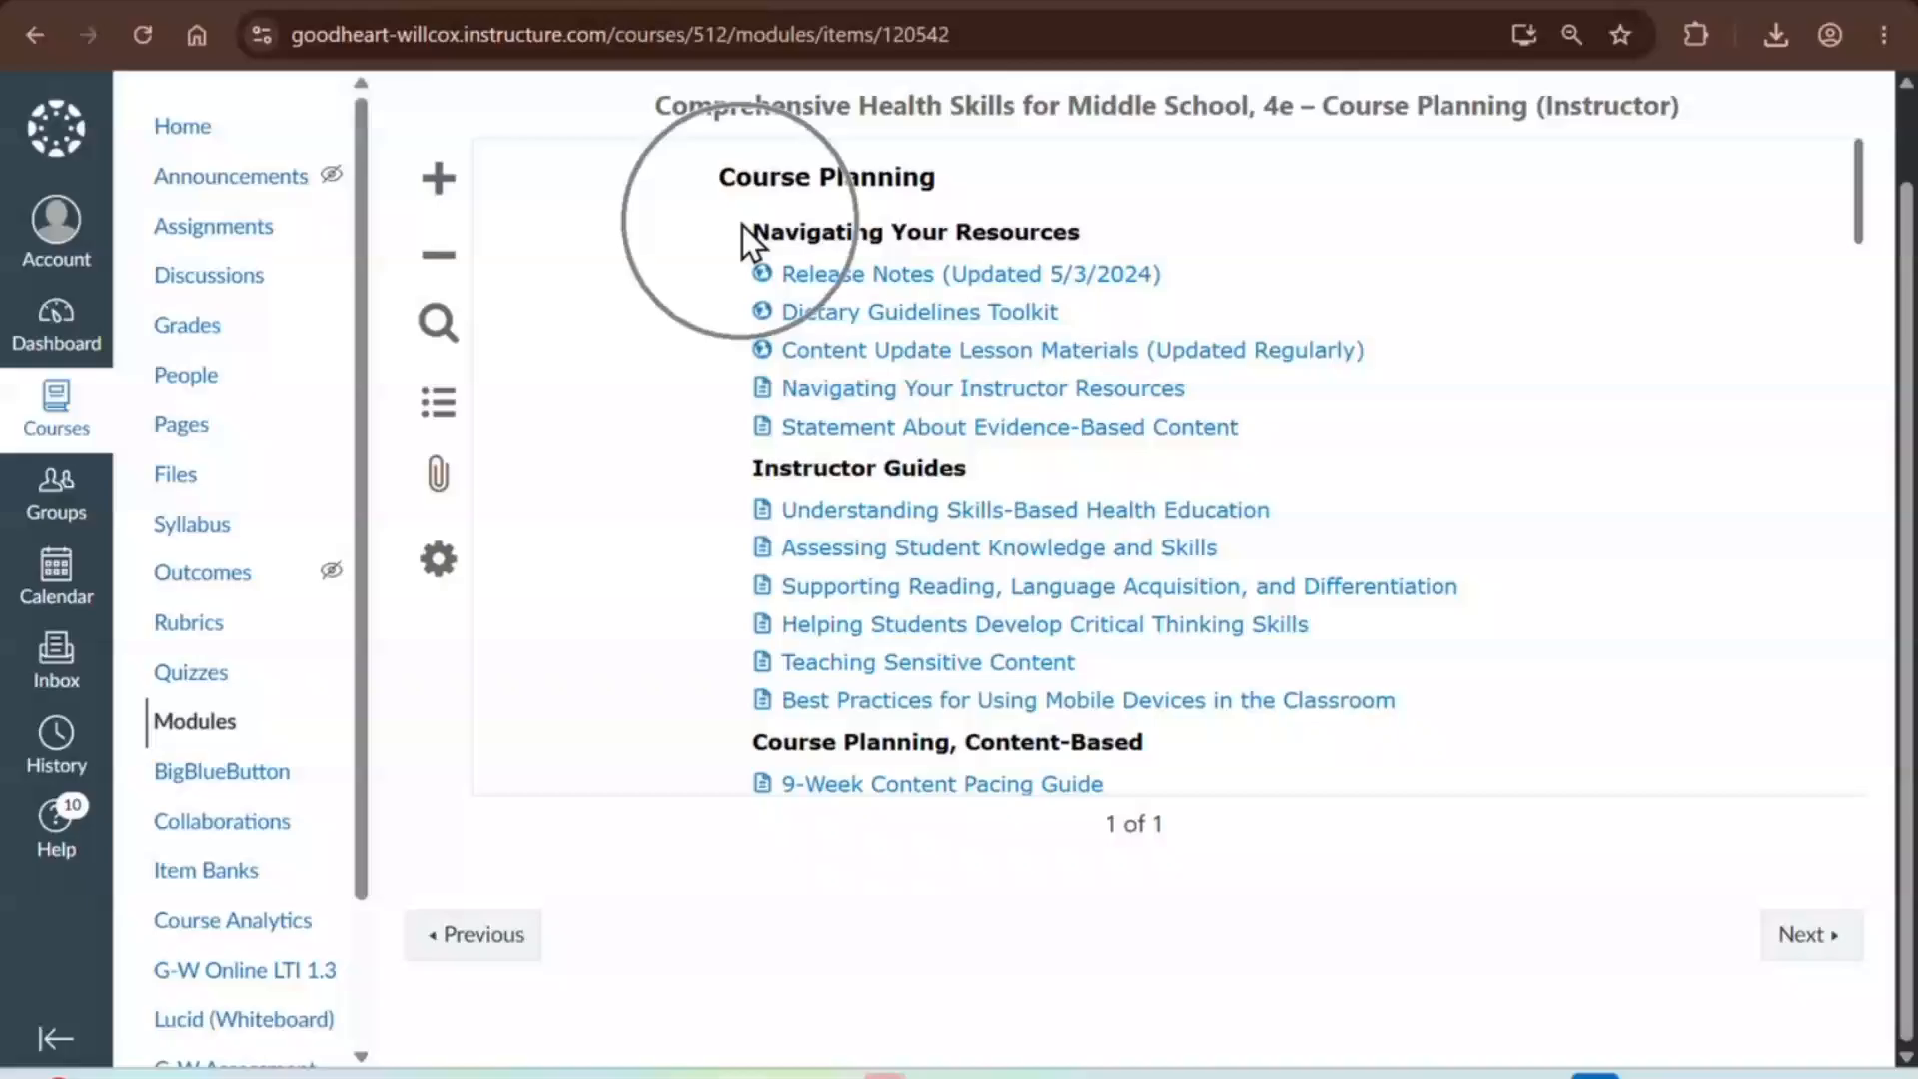
- Open Content Update Lesson Materials, examine the dated lessons such as Energy Drinks, and return to Course Planning
{"action": "left_click", "coordinate": [839, 360]}
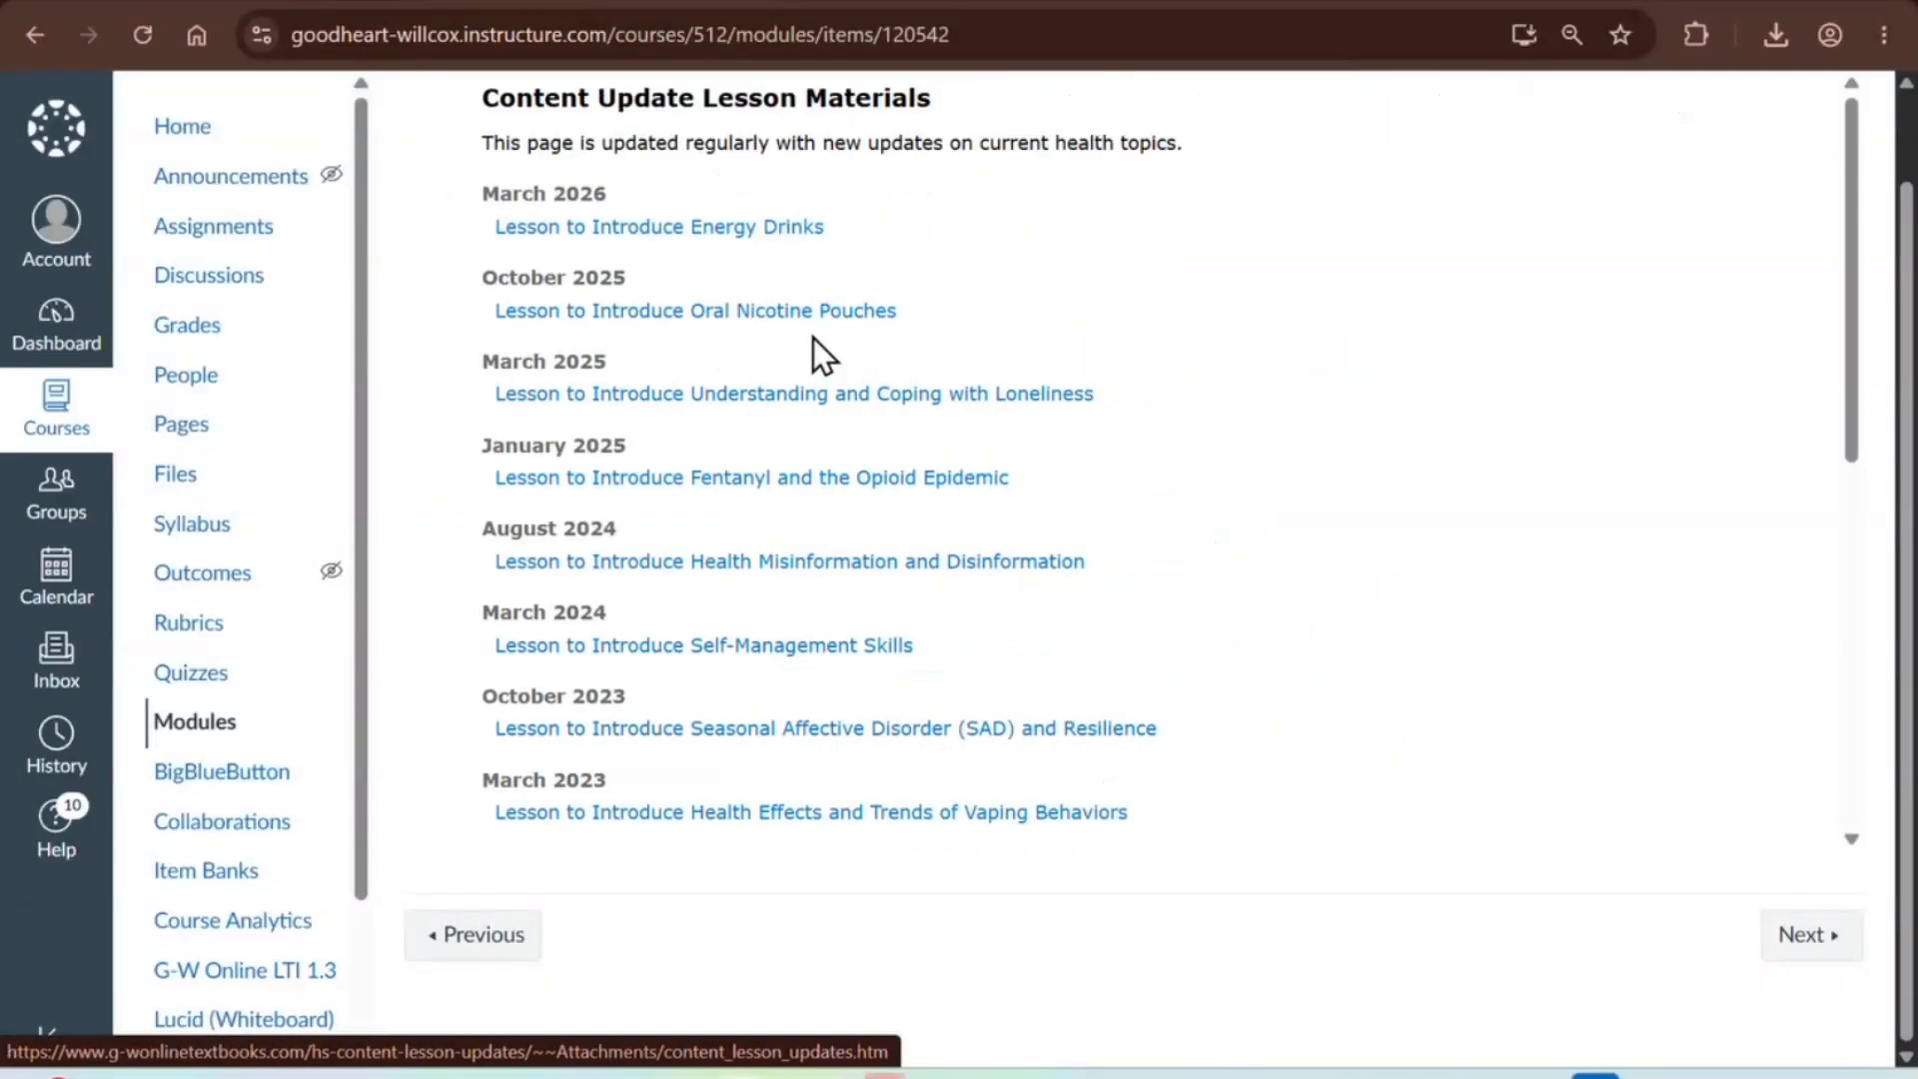
{"action": "left_click", "coordinate": [757, 249]}
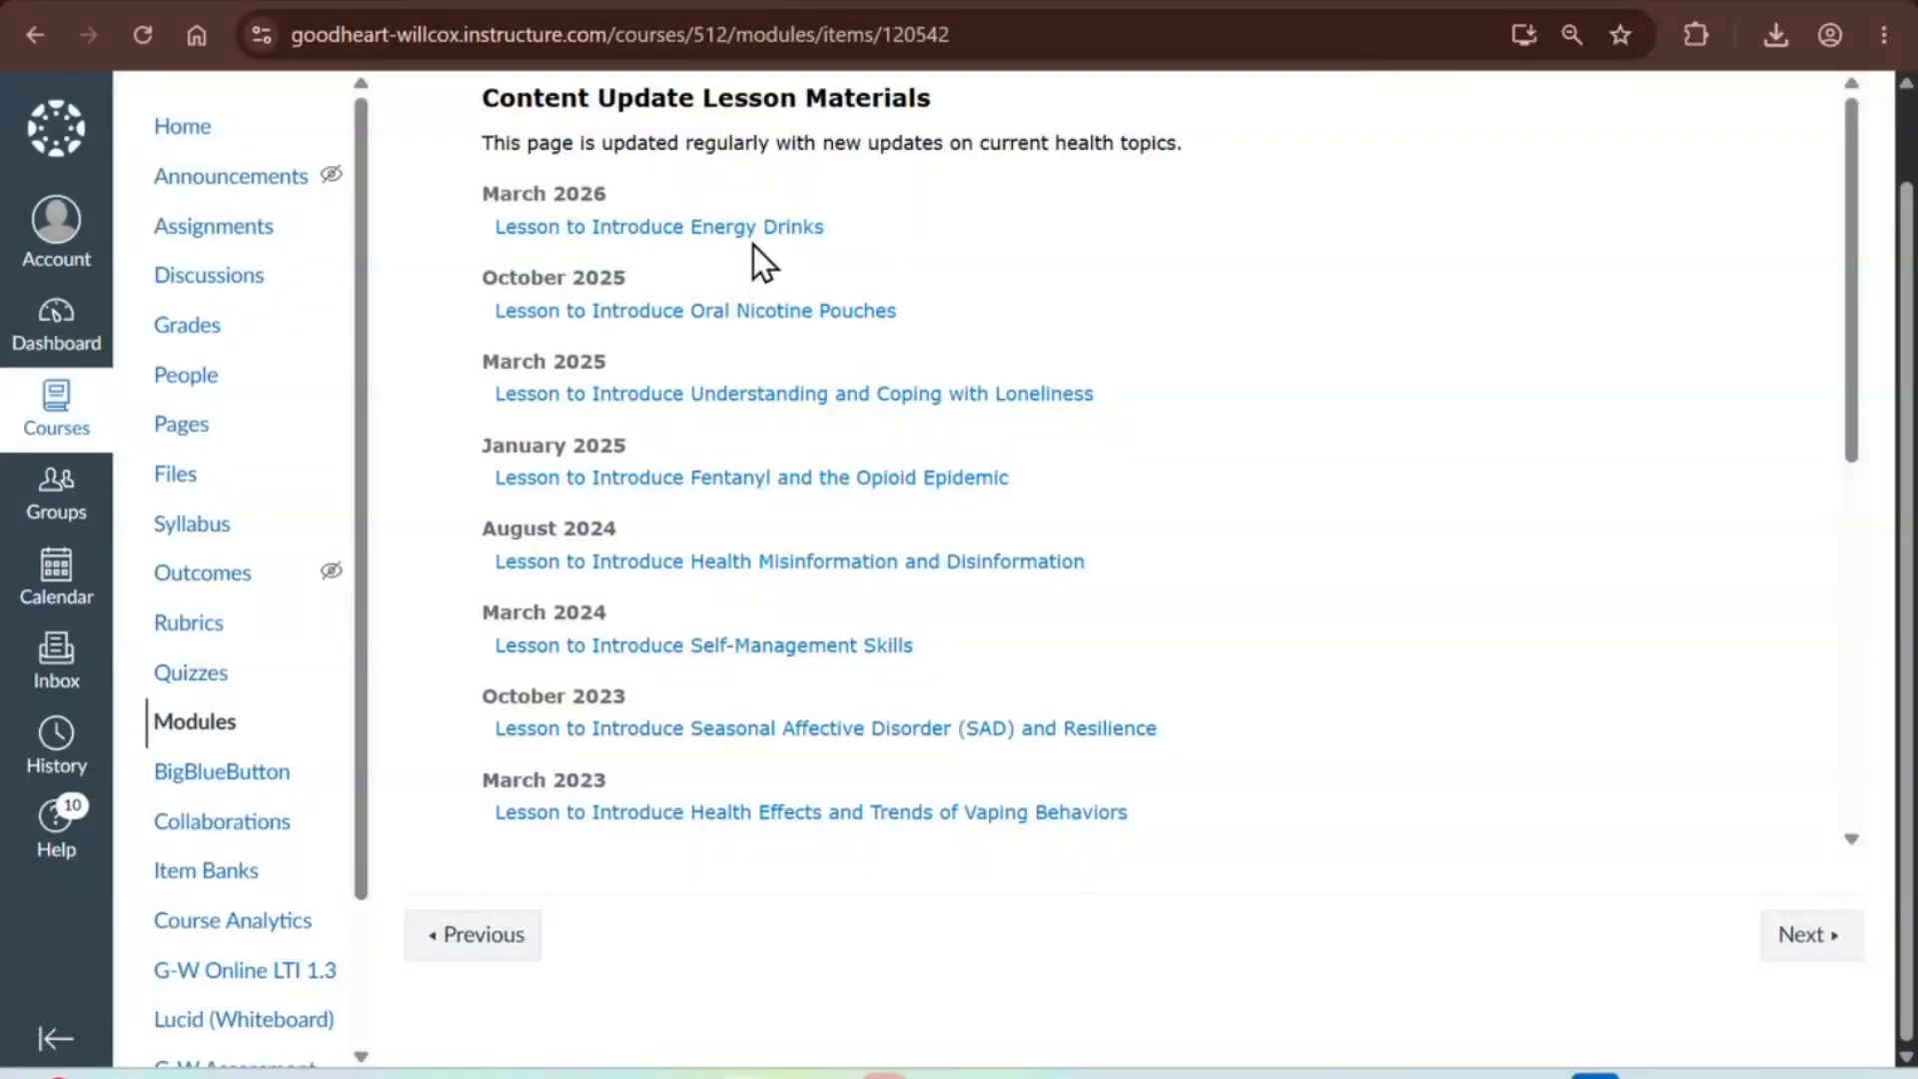
{"action": "left_click", "coordinate": [753, 242]}
{"action": "left_click", "coordinate": [33, 36]}
- Open the Dietary Guidelines Toolkit, examine its presentations and handouts, and return to Course Planning
{"action": "key", "text": "ctrl"}
{"action": "key", "text": "ctrl"}
{"action": "key", "text": "ctrl"}
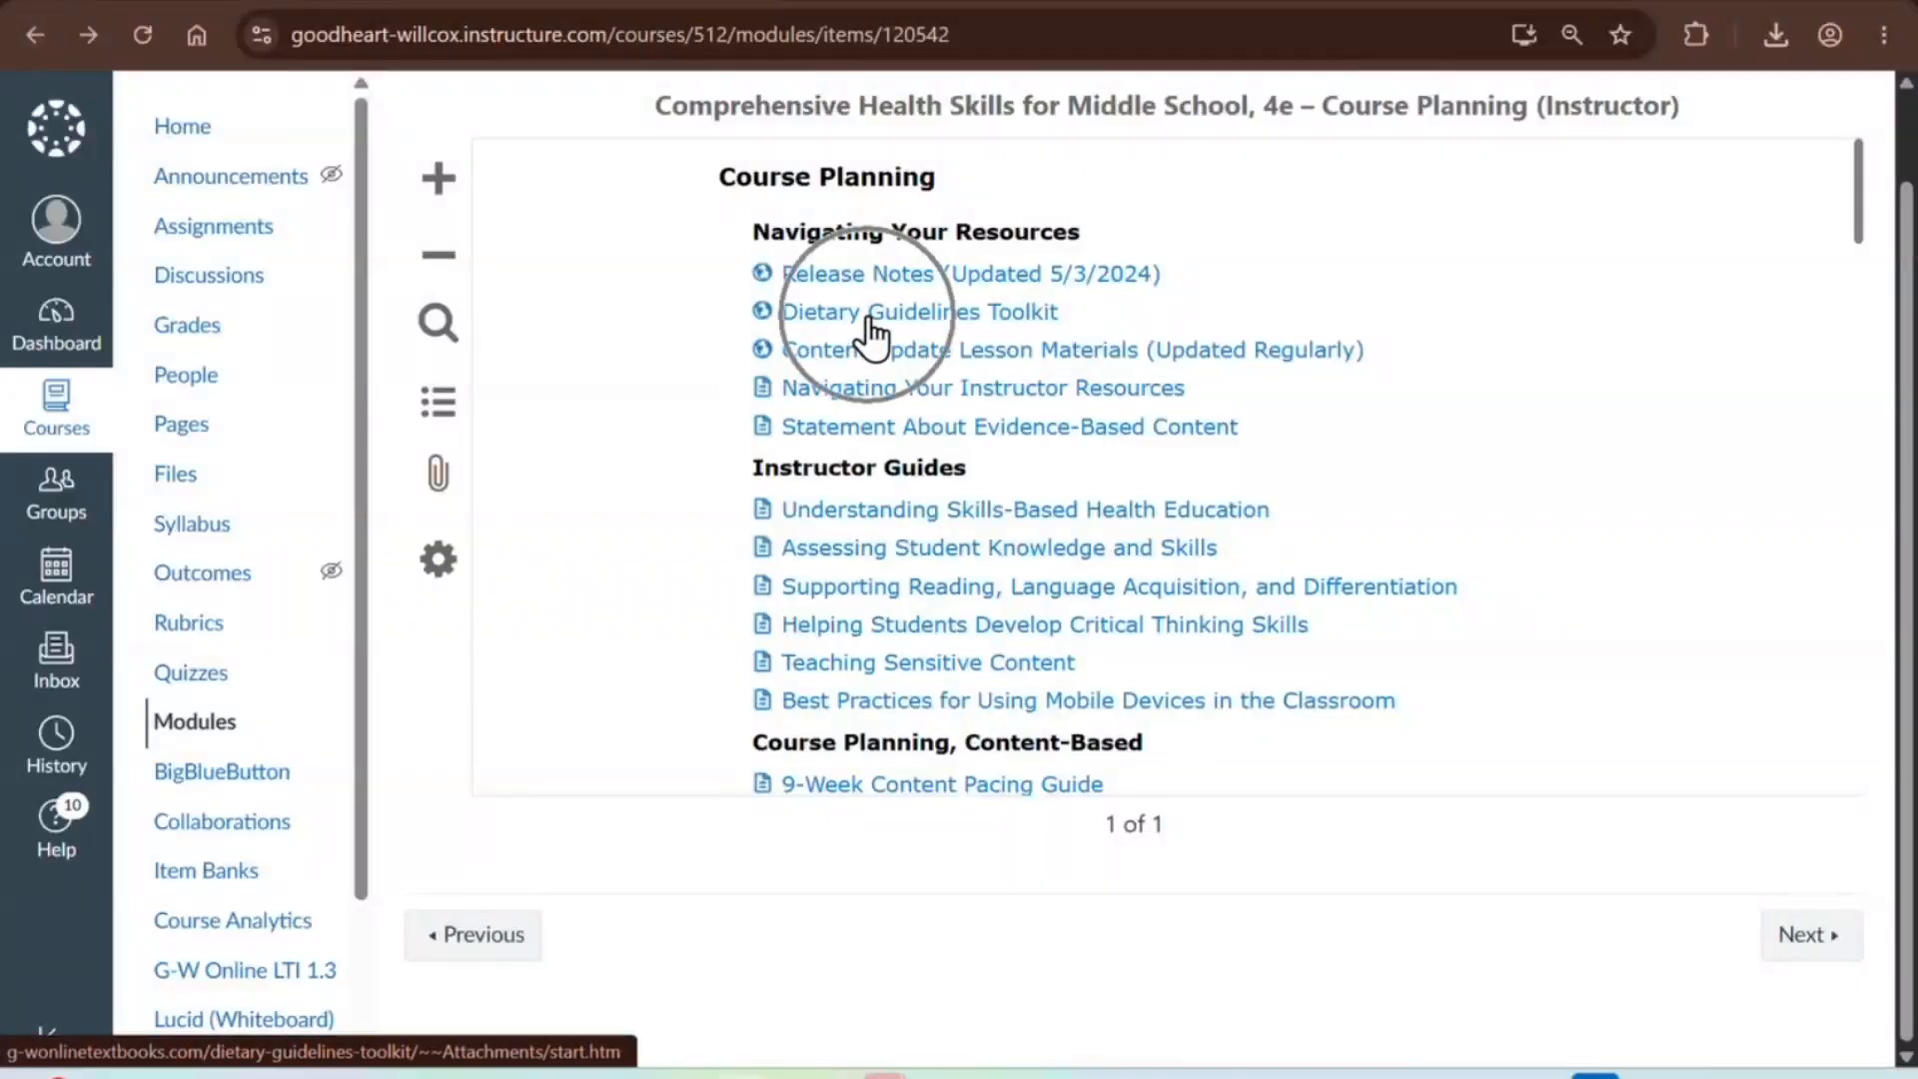
{"action": "key", "text": "ctrl"}
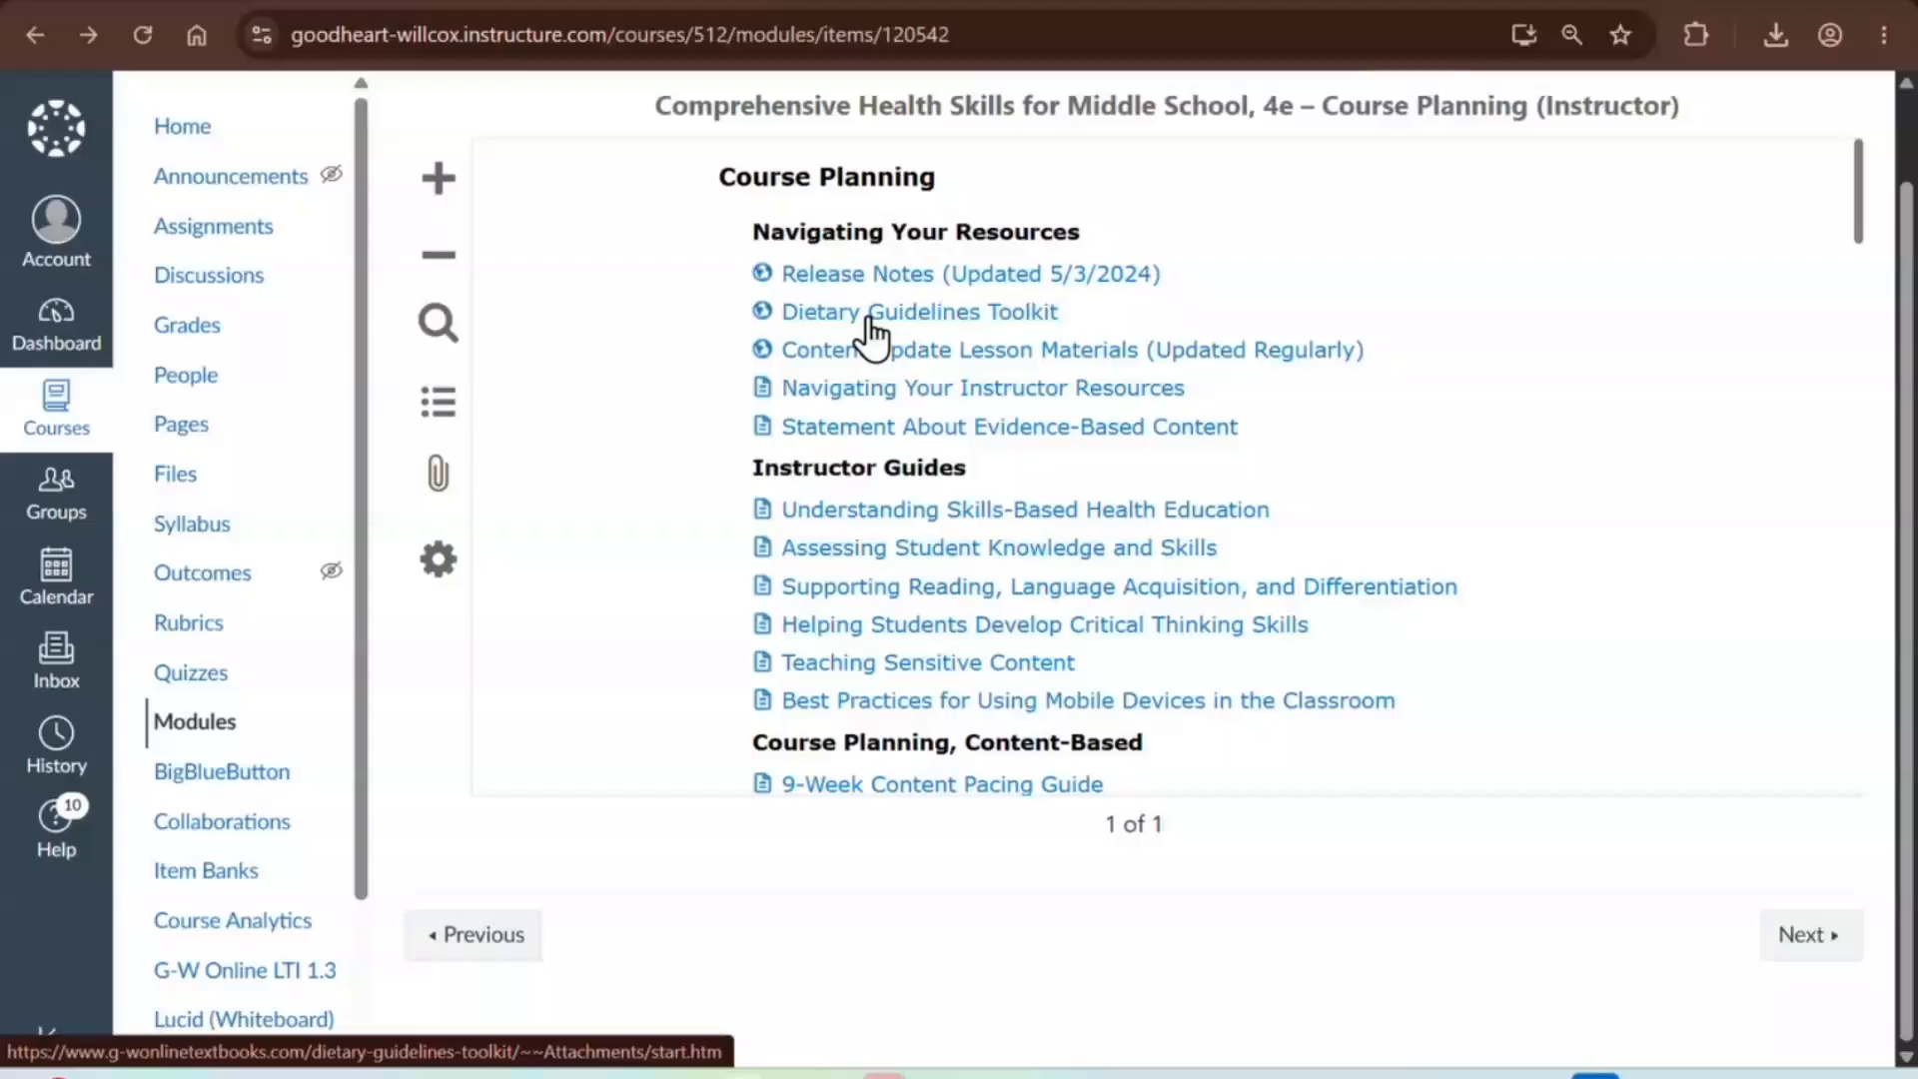
{"action": "left_click", "coordinate": [869, 320]}
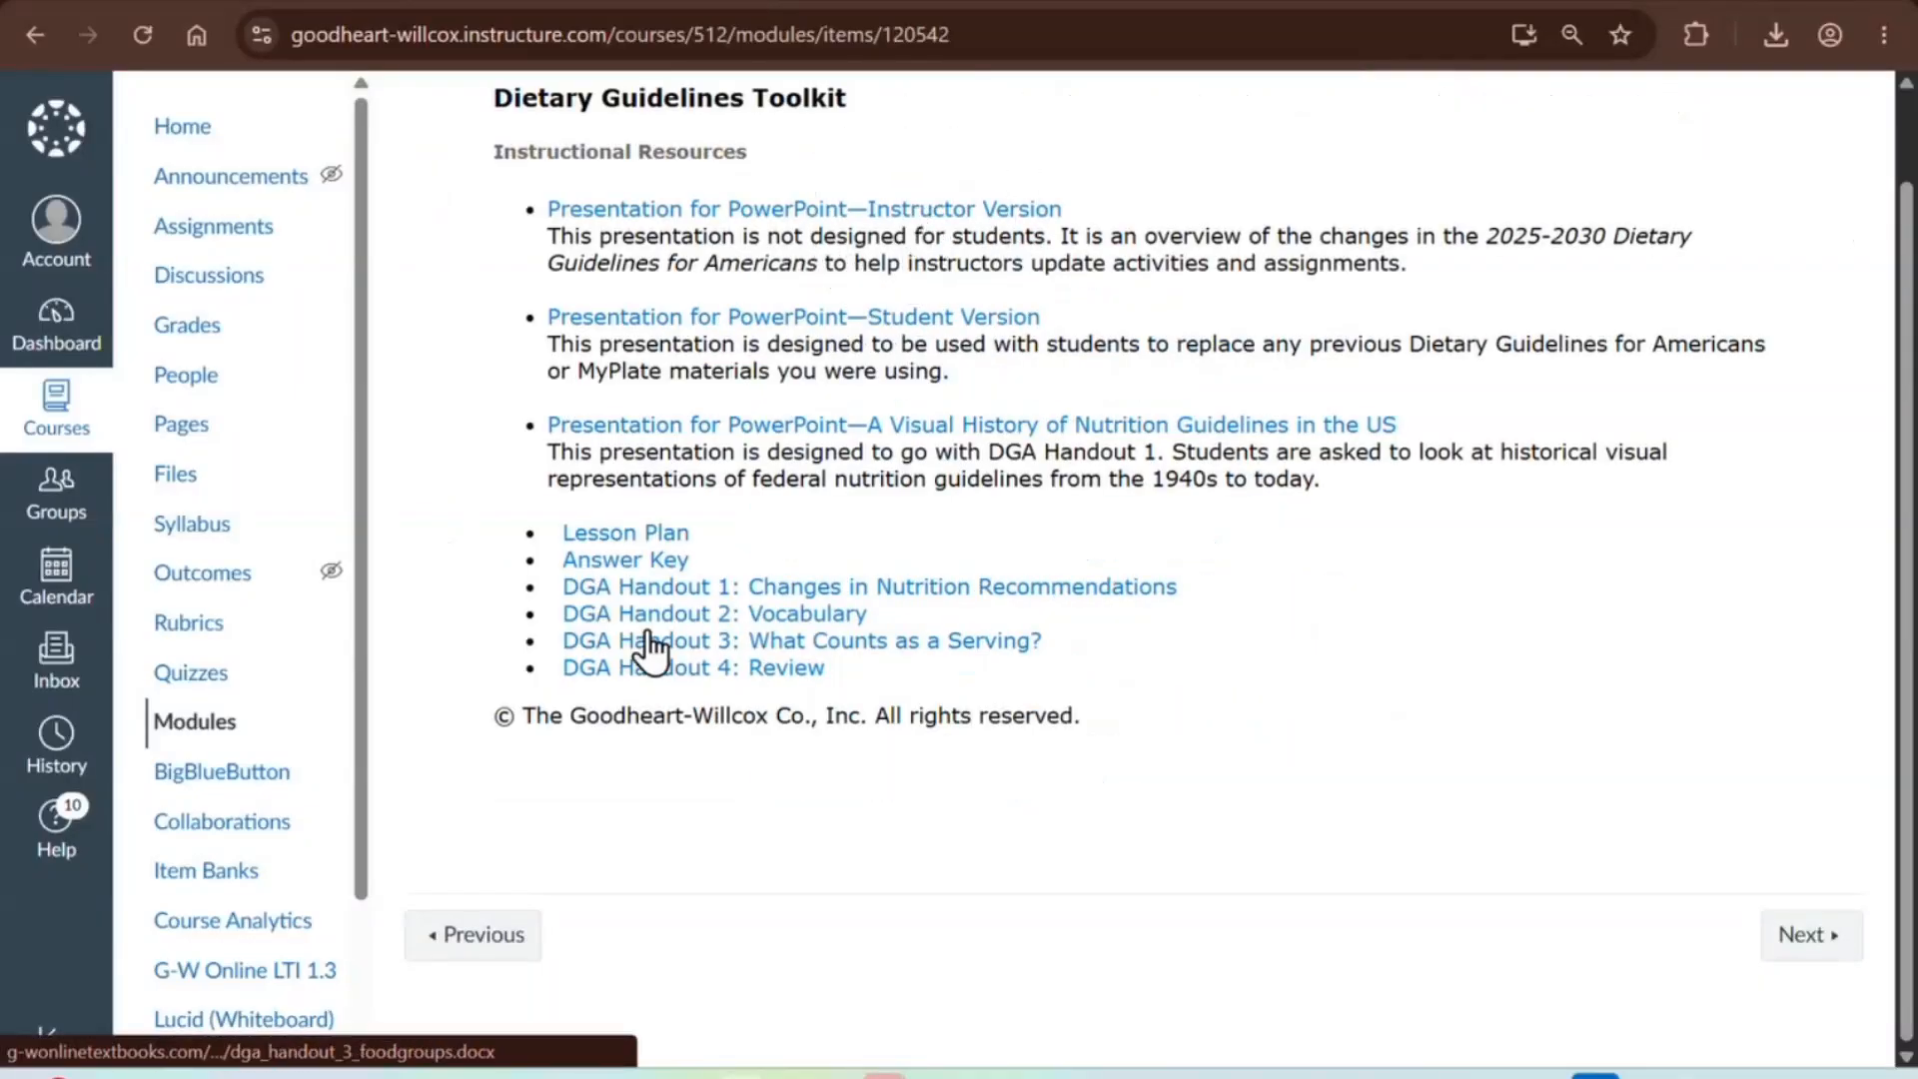
{"action": "left_click", "coordinate": [34, 36]}
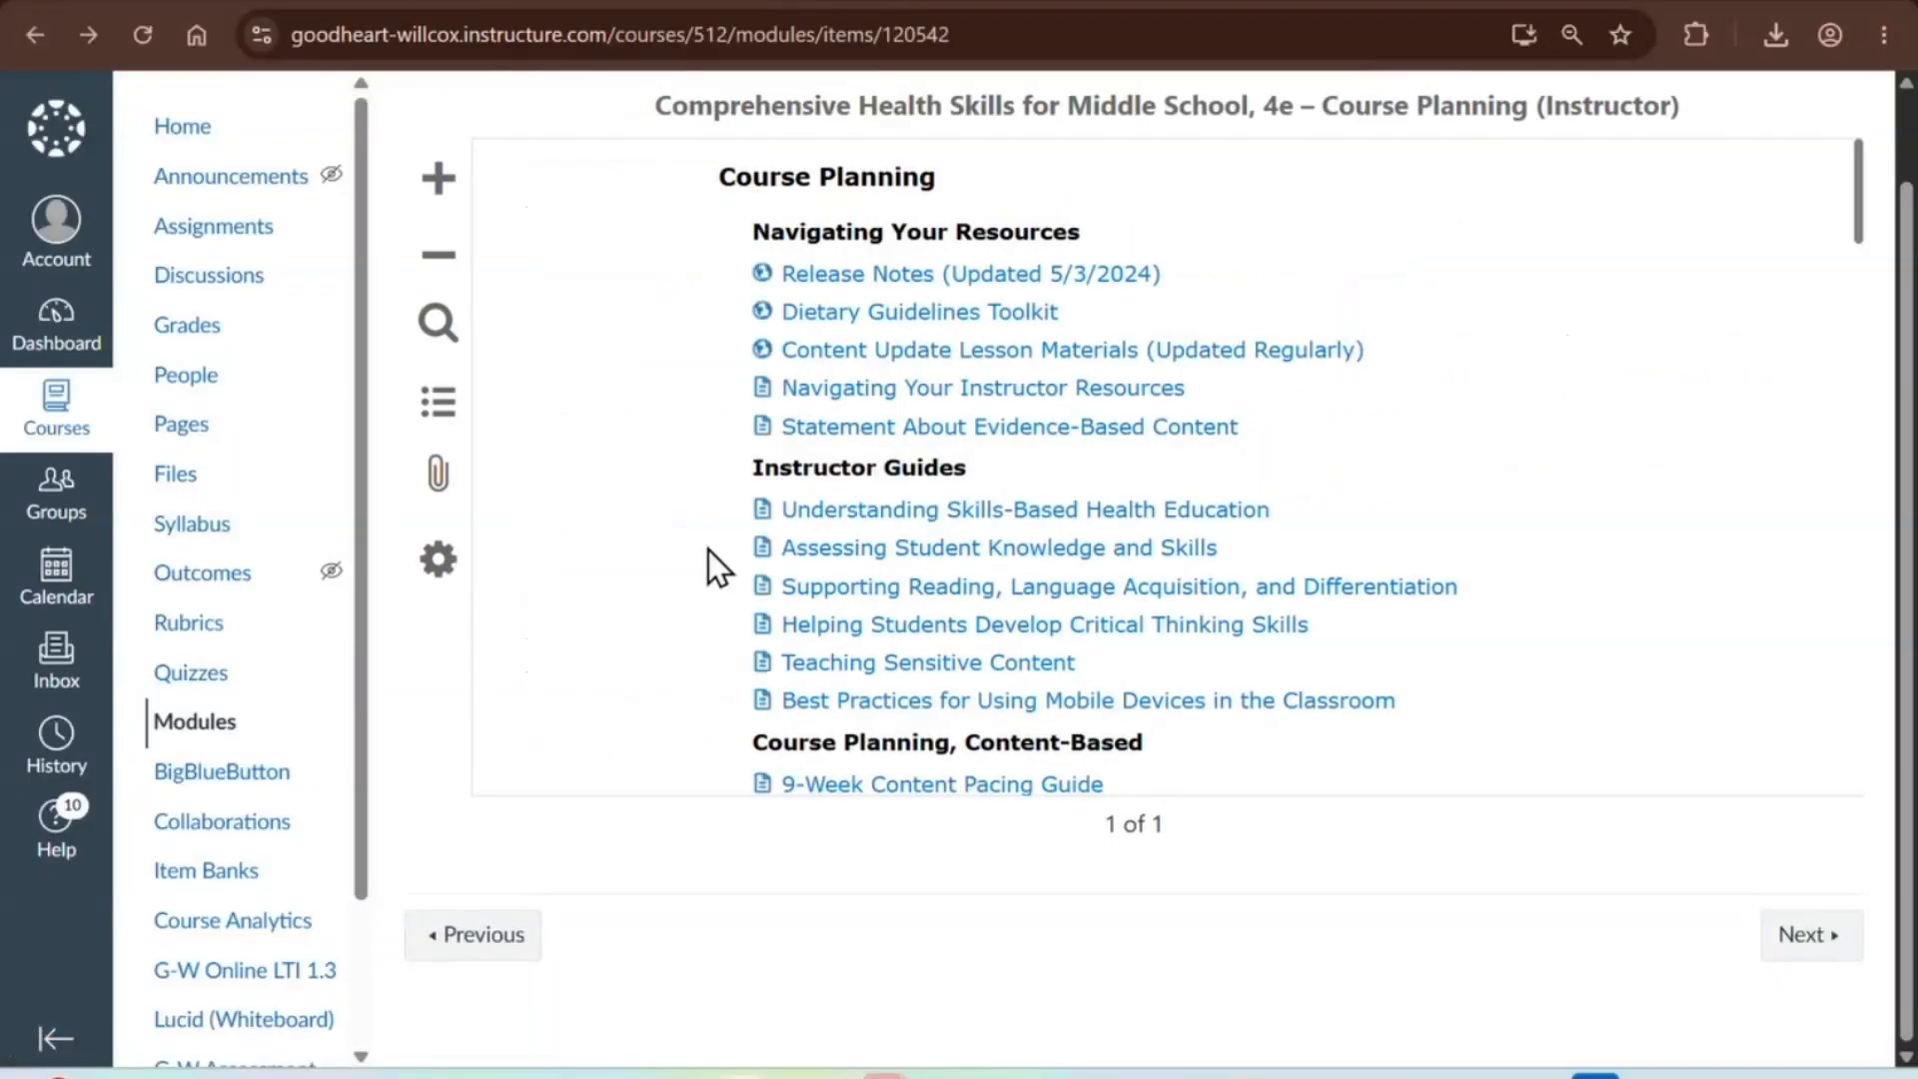
- Examine the Course Planning list from the instructor guides and pacing guides through the correlations, templates, skill rubrics and vocabulary activities
{"action": "scroll", "coordinate": [709, 549], "scroll_direction": "down", "scroll_amount": 1}
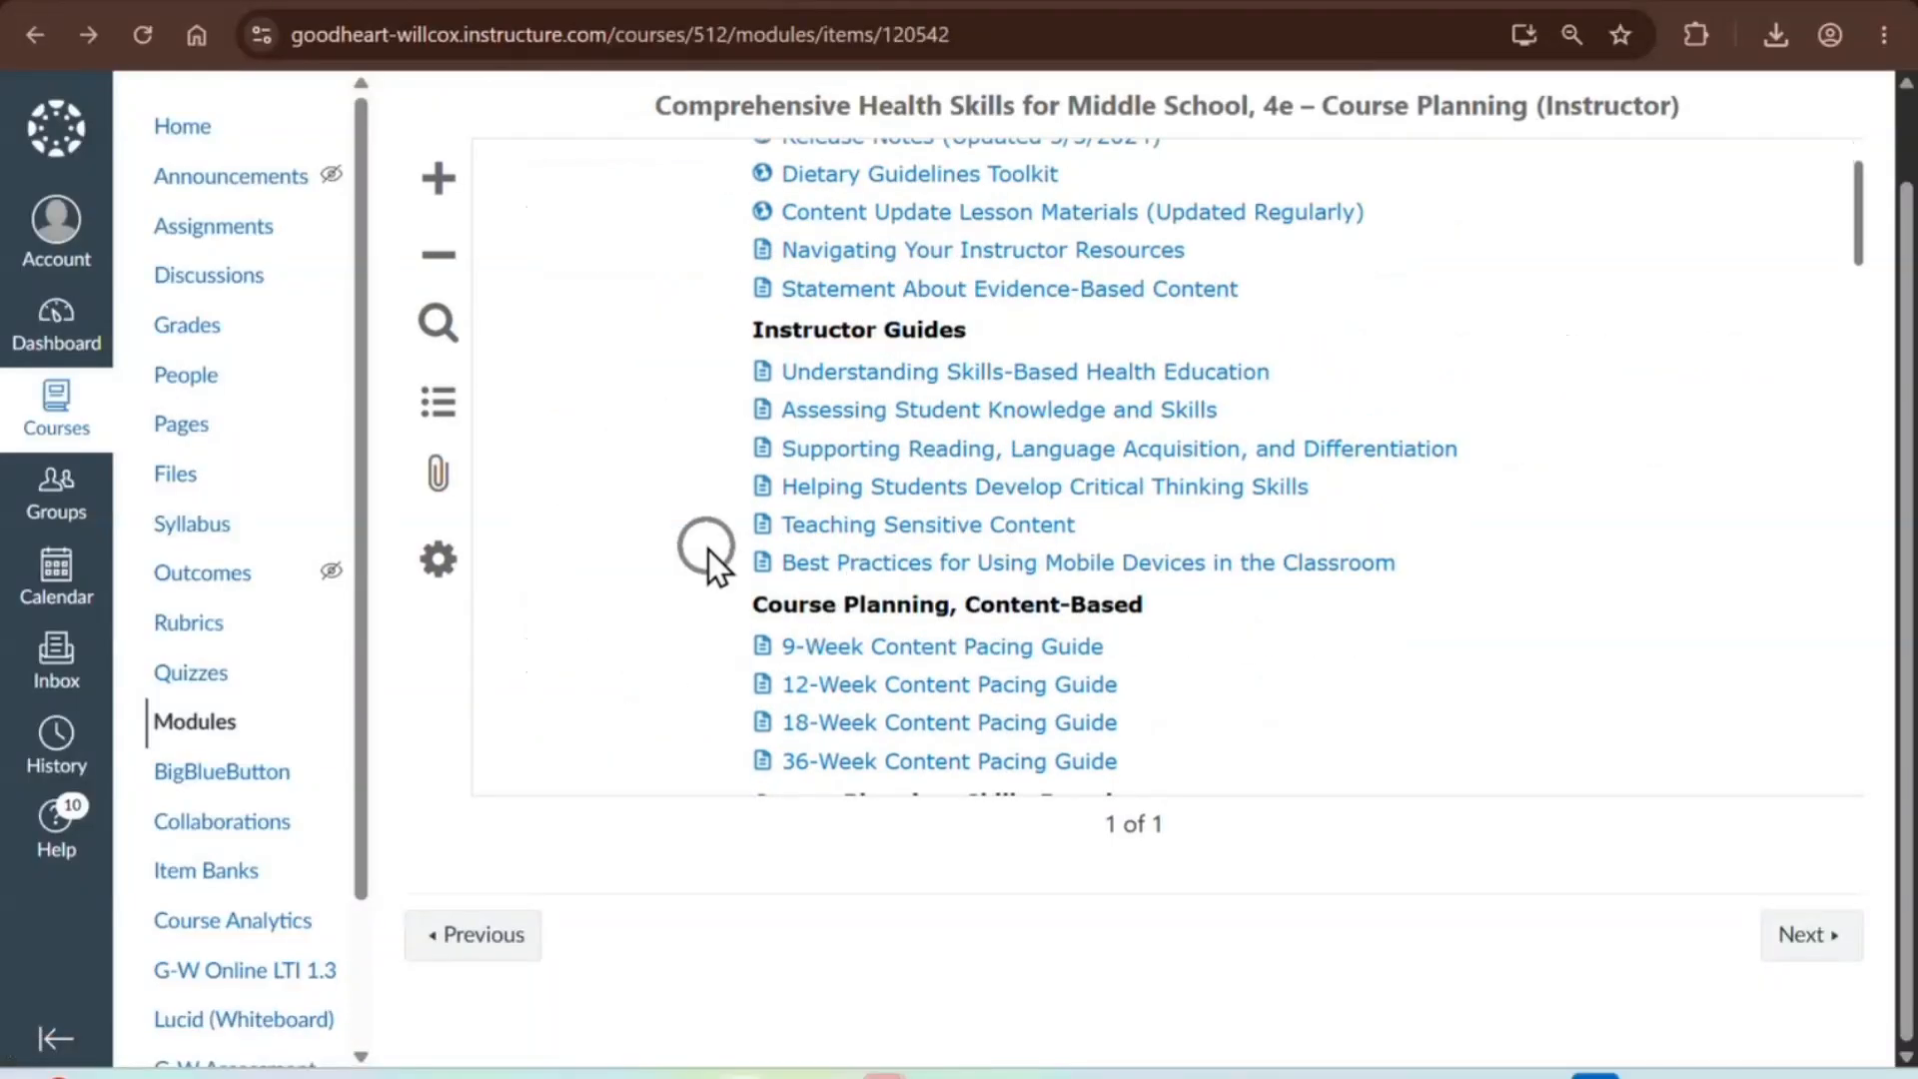
{"action": "scroll", "coordinate": [710, 549], "scroll_direction": "down", "scroll_amount": 1}
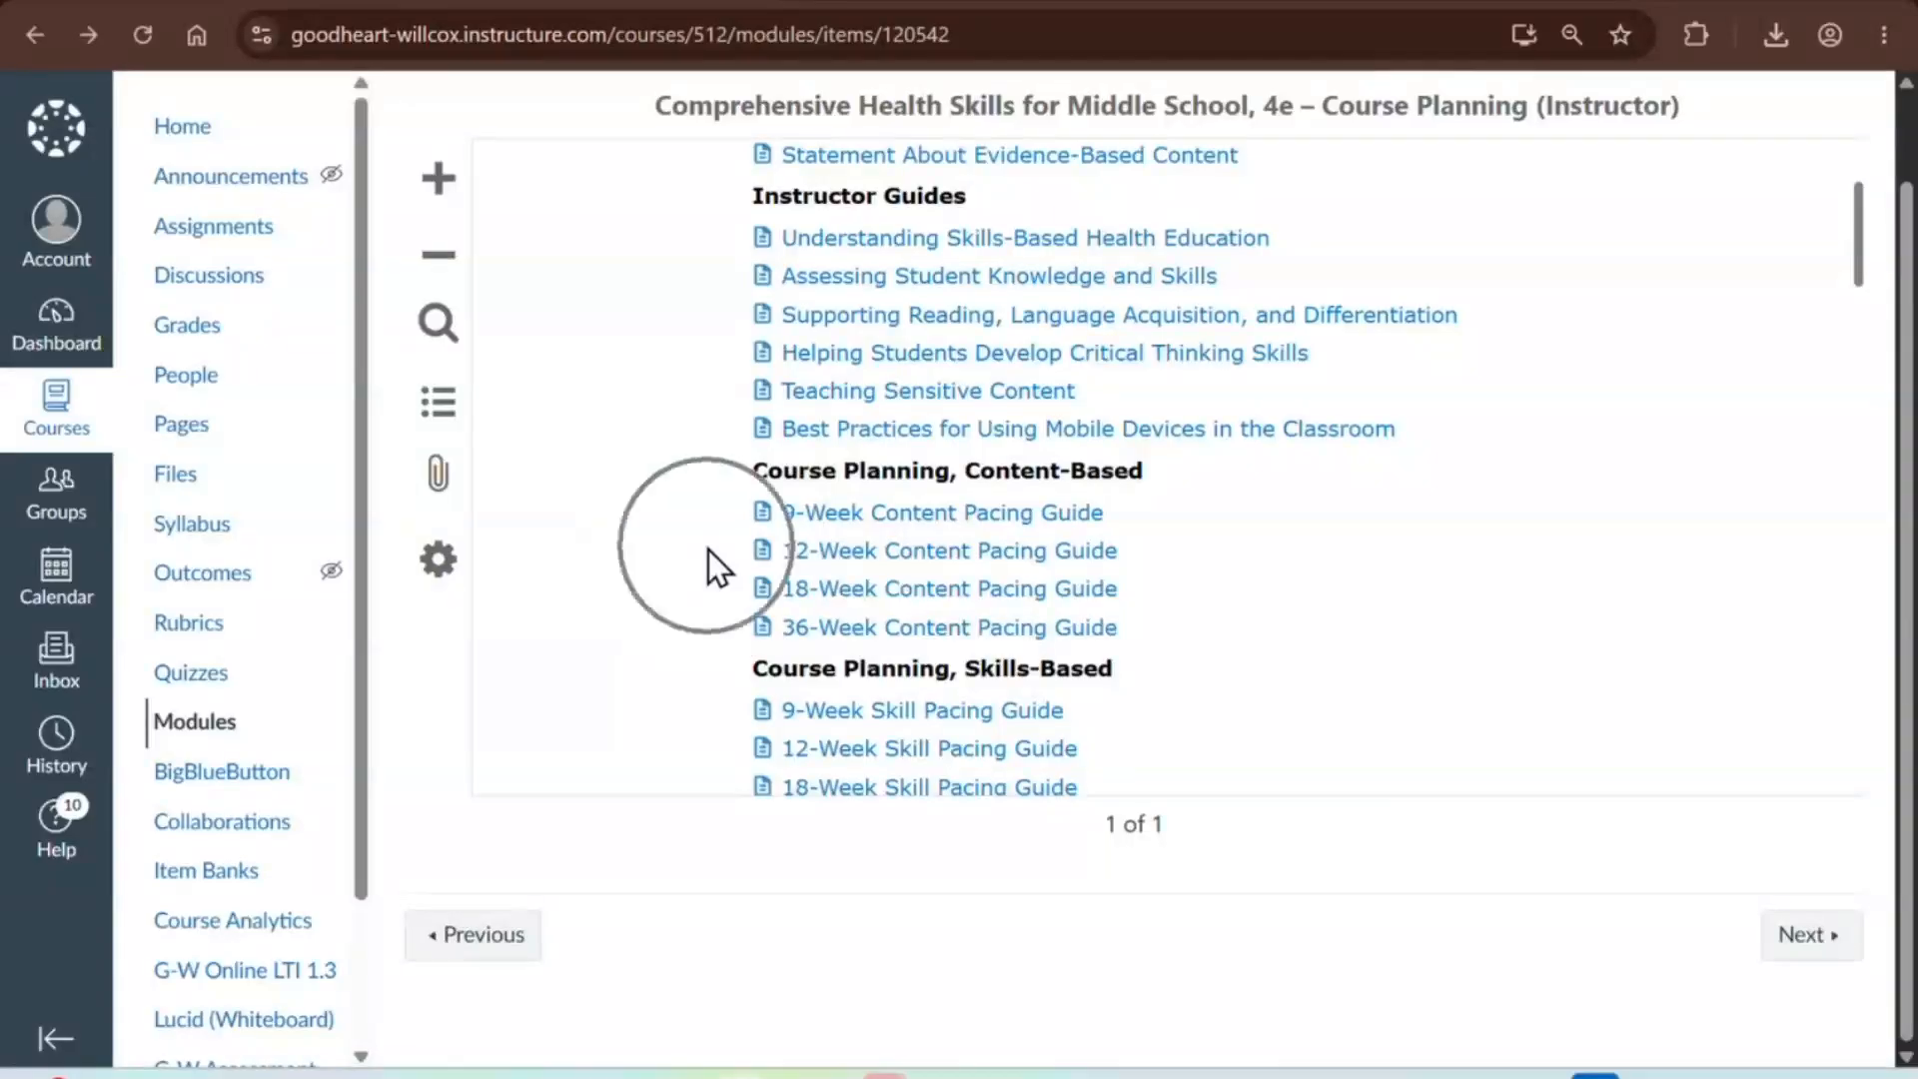
{"action": "scroll", "coordinate": [709, 550], "scroll_direction": "down", "scroll_amount": 5}
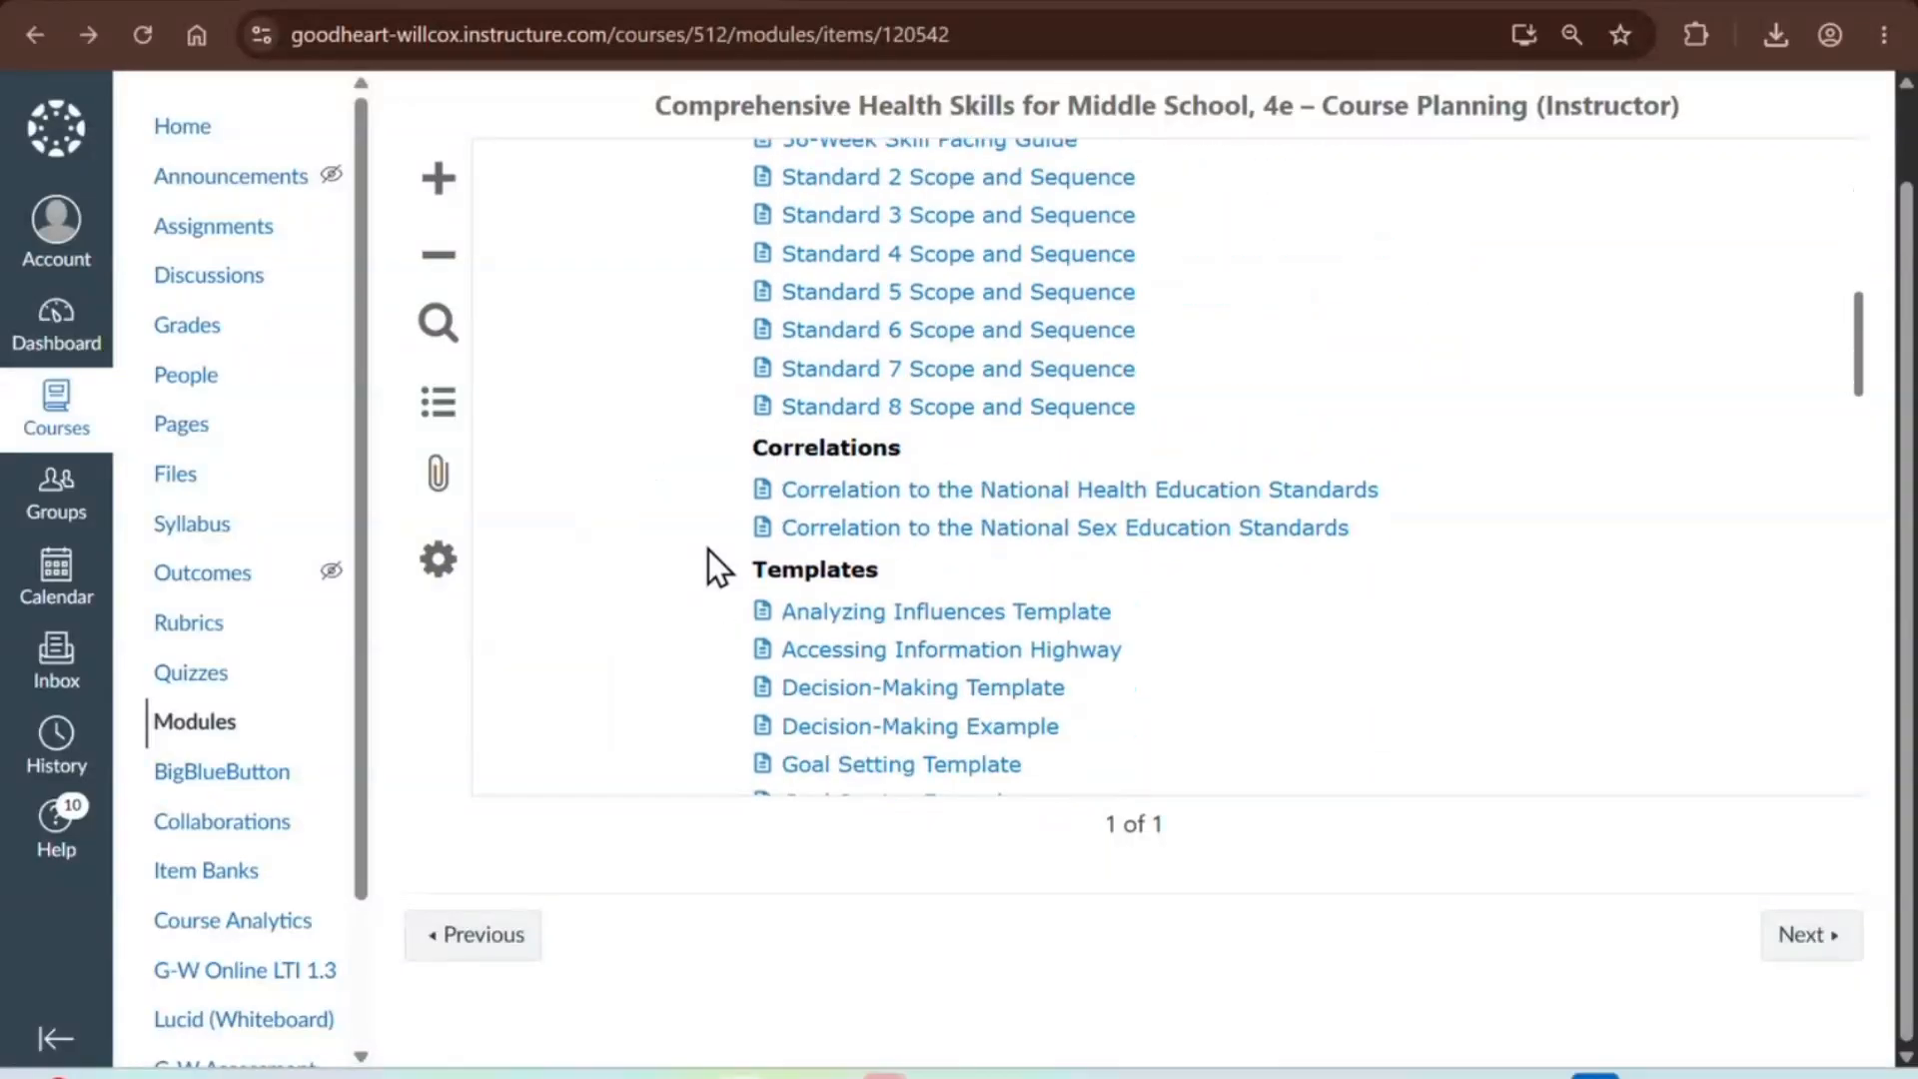
{"action": "scroll", "coordinate": [710, 549], "scroll_direction": "down", "scroll_amount": 2}
{"action": "scroll", "coordinate": [709, 550], "scroll_direction": "down", "scroll_amount": 3}
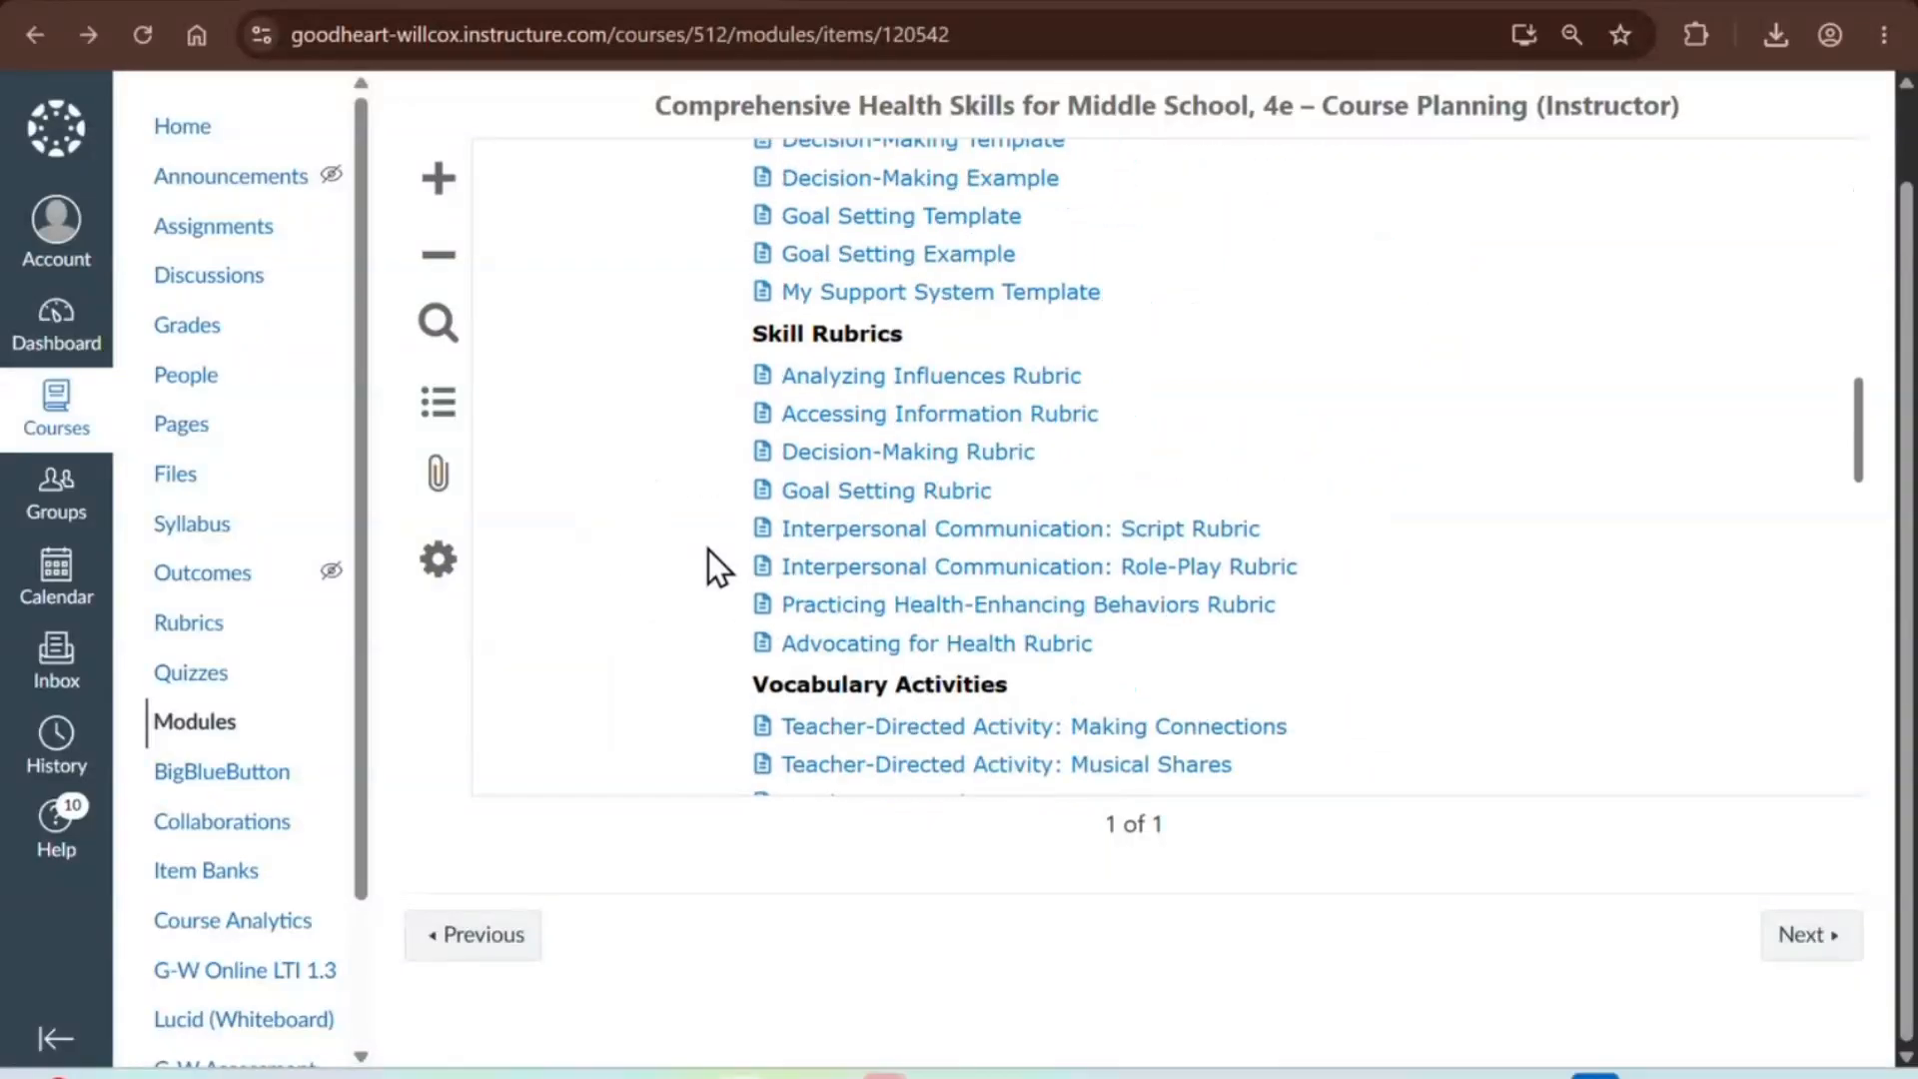
{"action": "scroll", "coordinate": [710, 549], "scroll_direction": "down", "scroll_amount": 2}
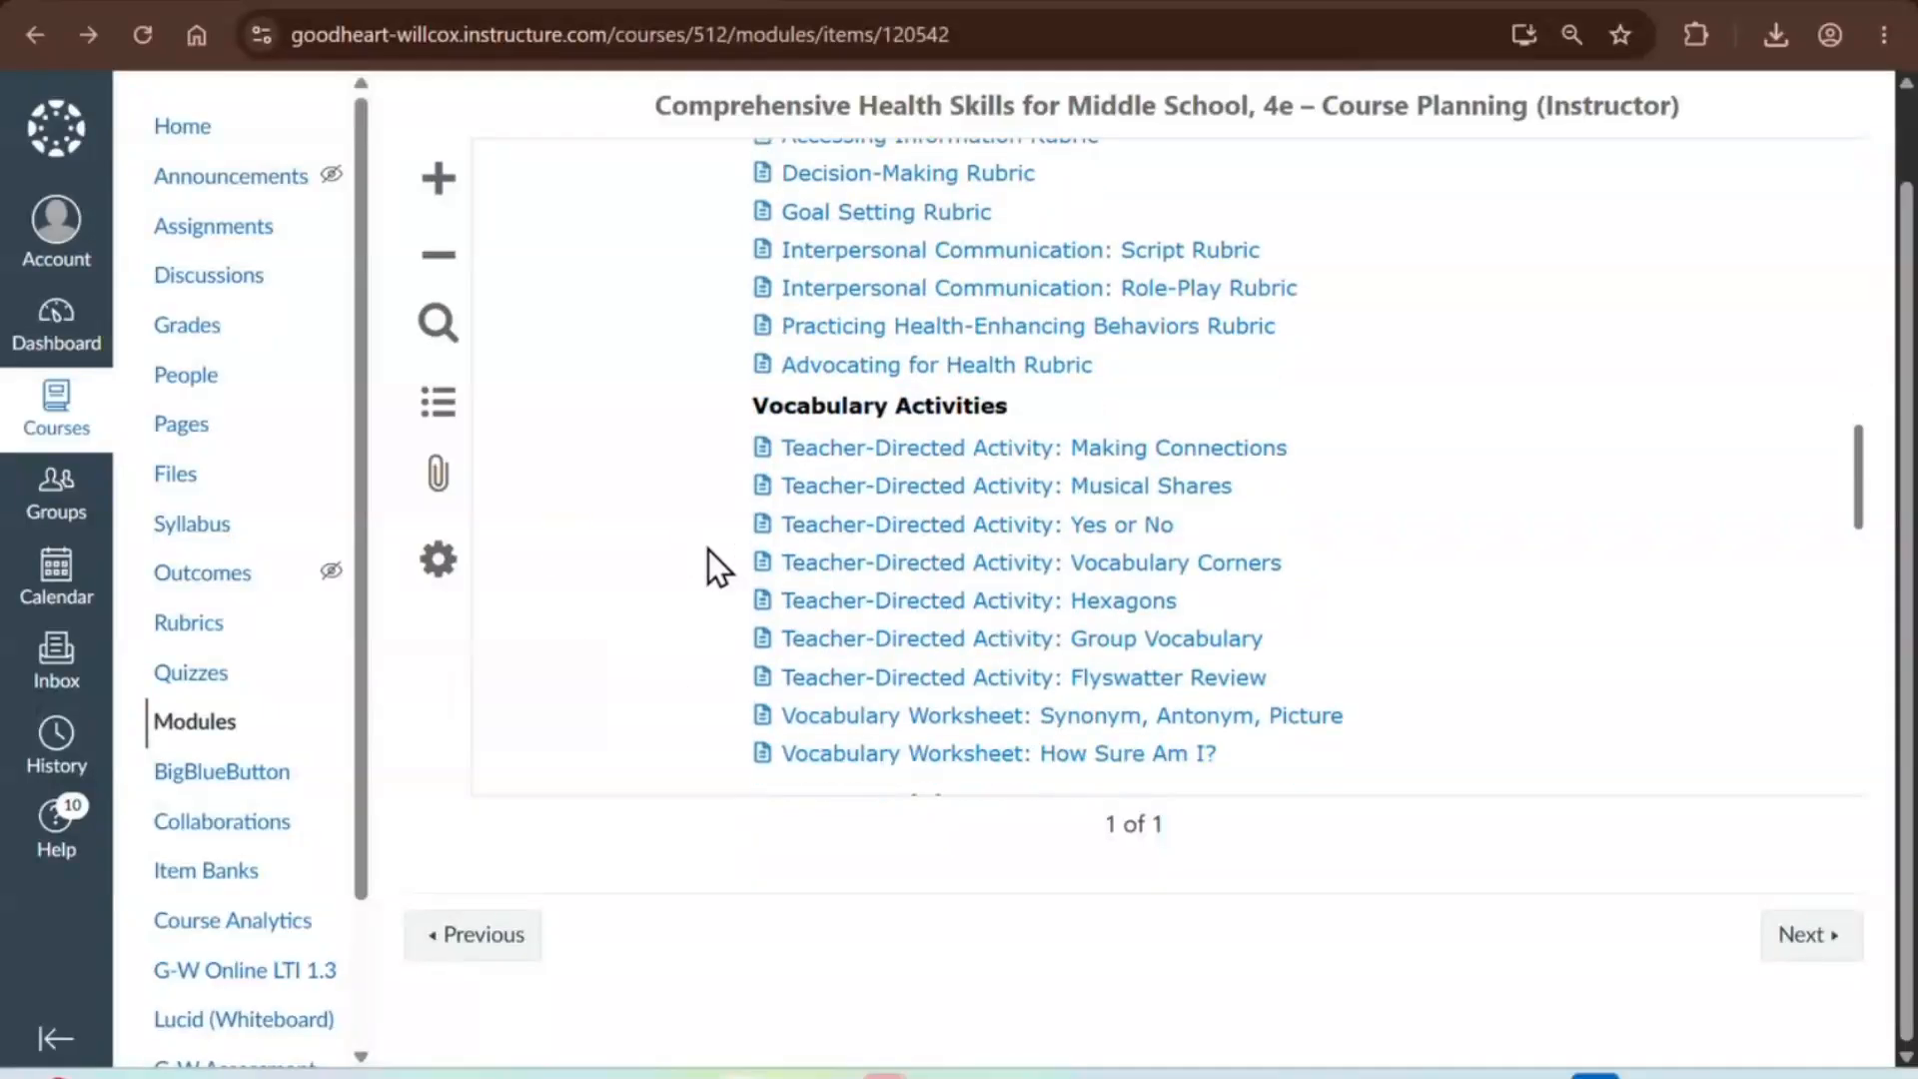
{"action": "scroll", "coordinate": [710, 549], "scroll_direction": "down", "scroll_amount": 1}
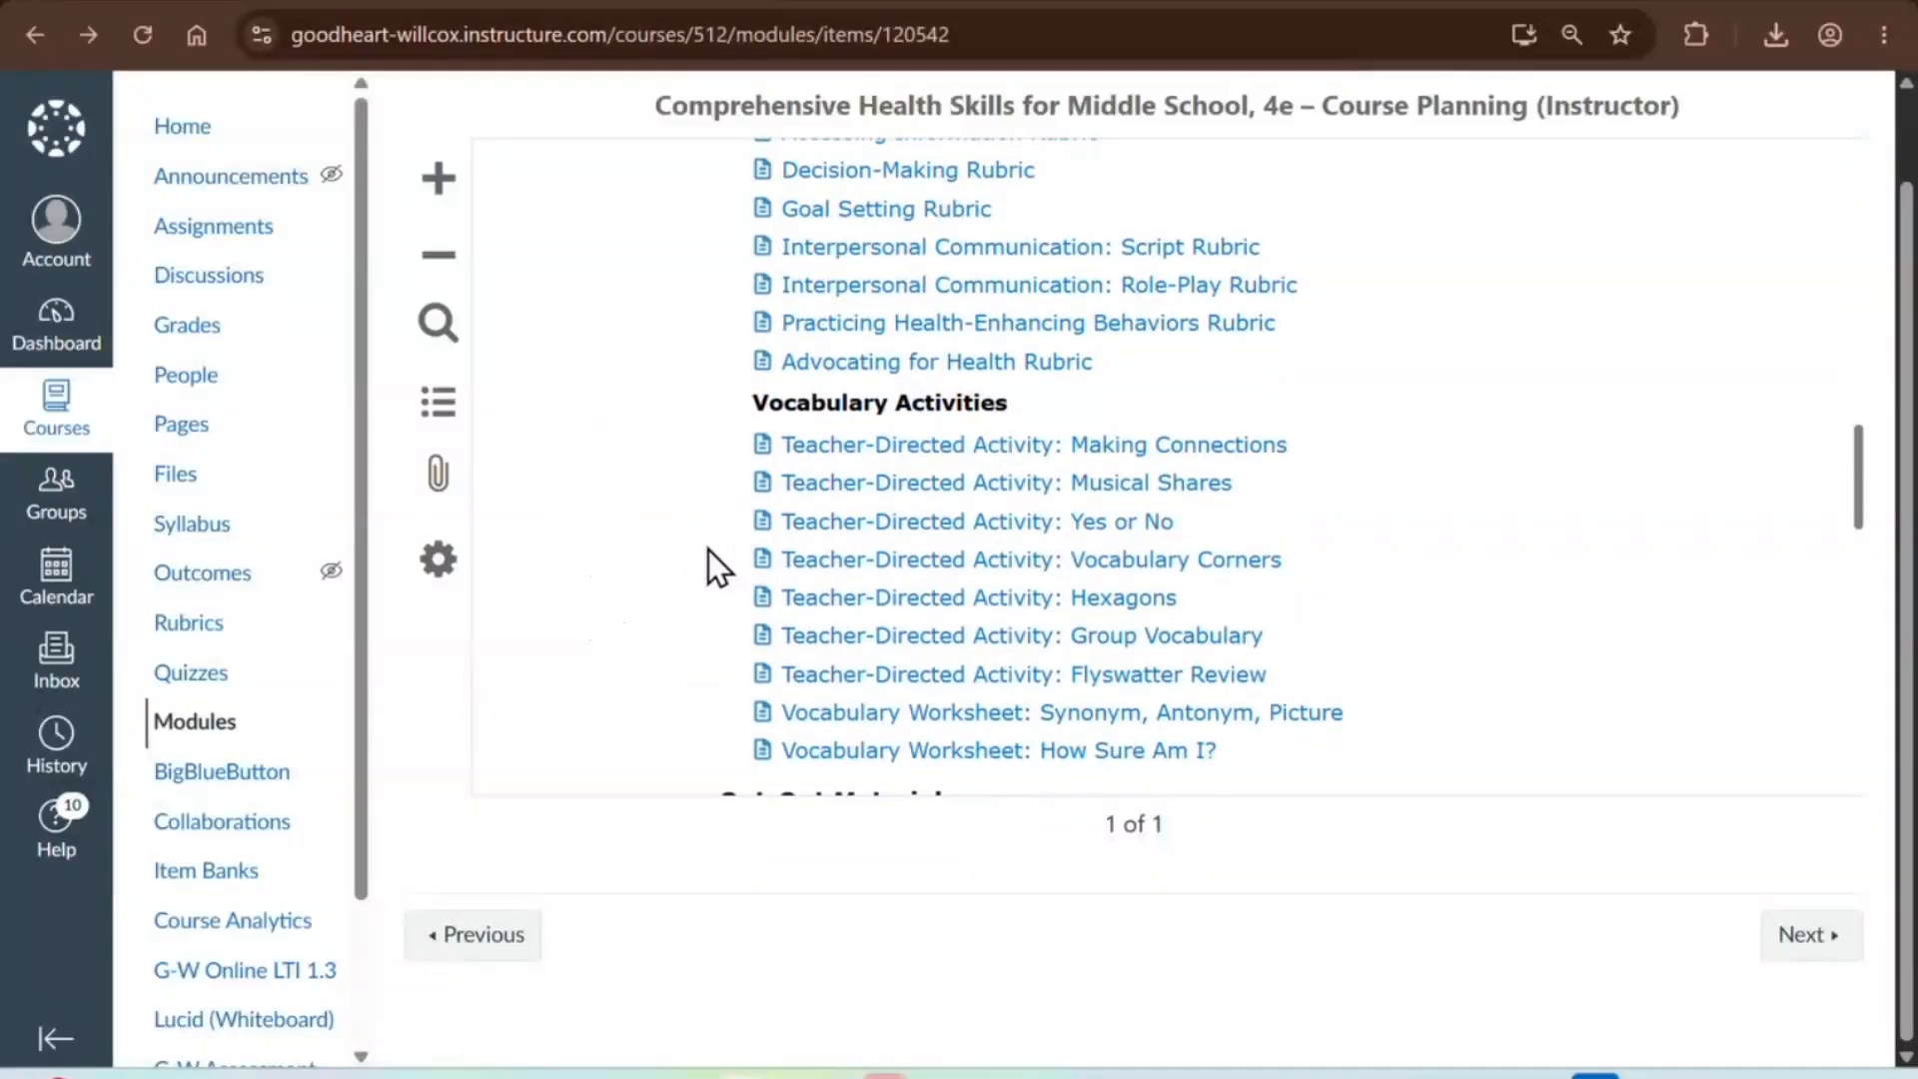
{"action": "scroll", "coordinate": [709, 550], "scroll_direction": "down", "scroll_amount": 1}
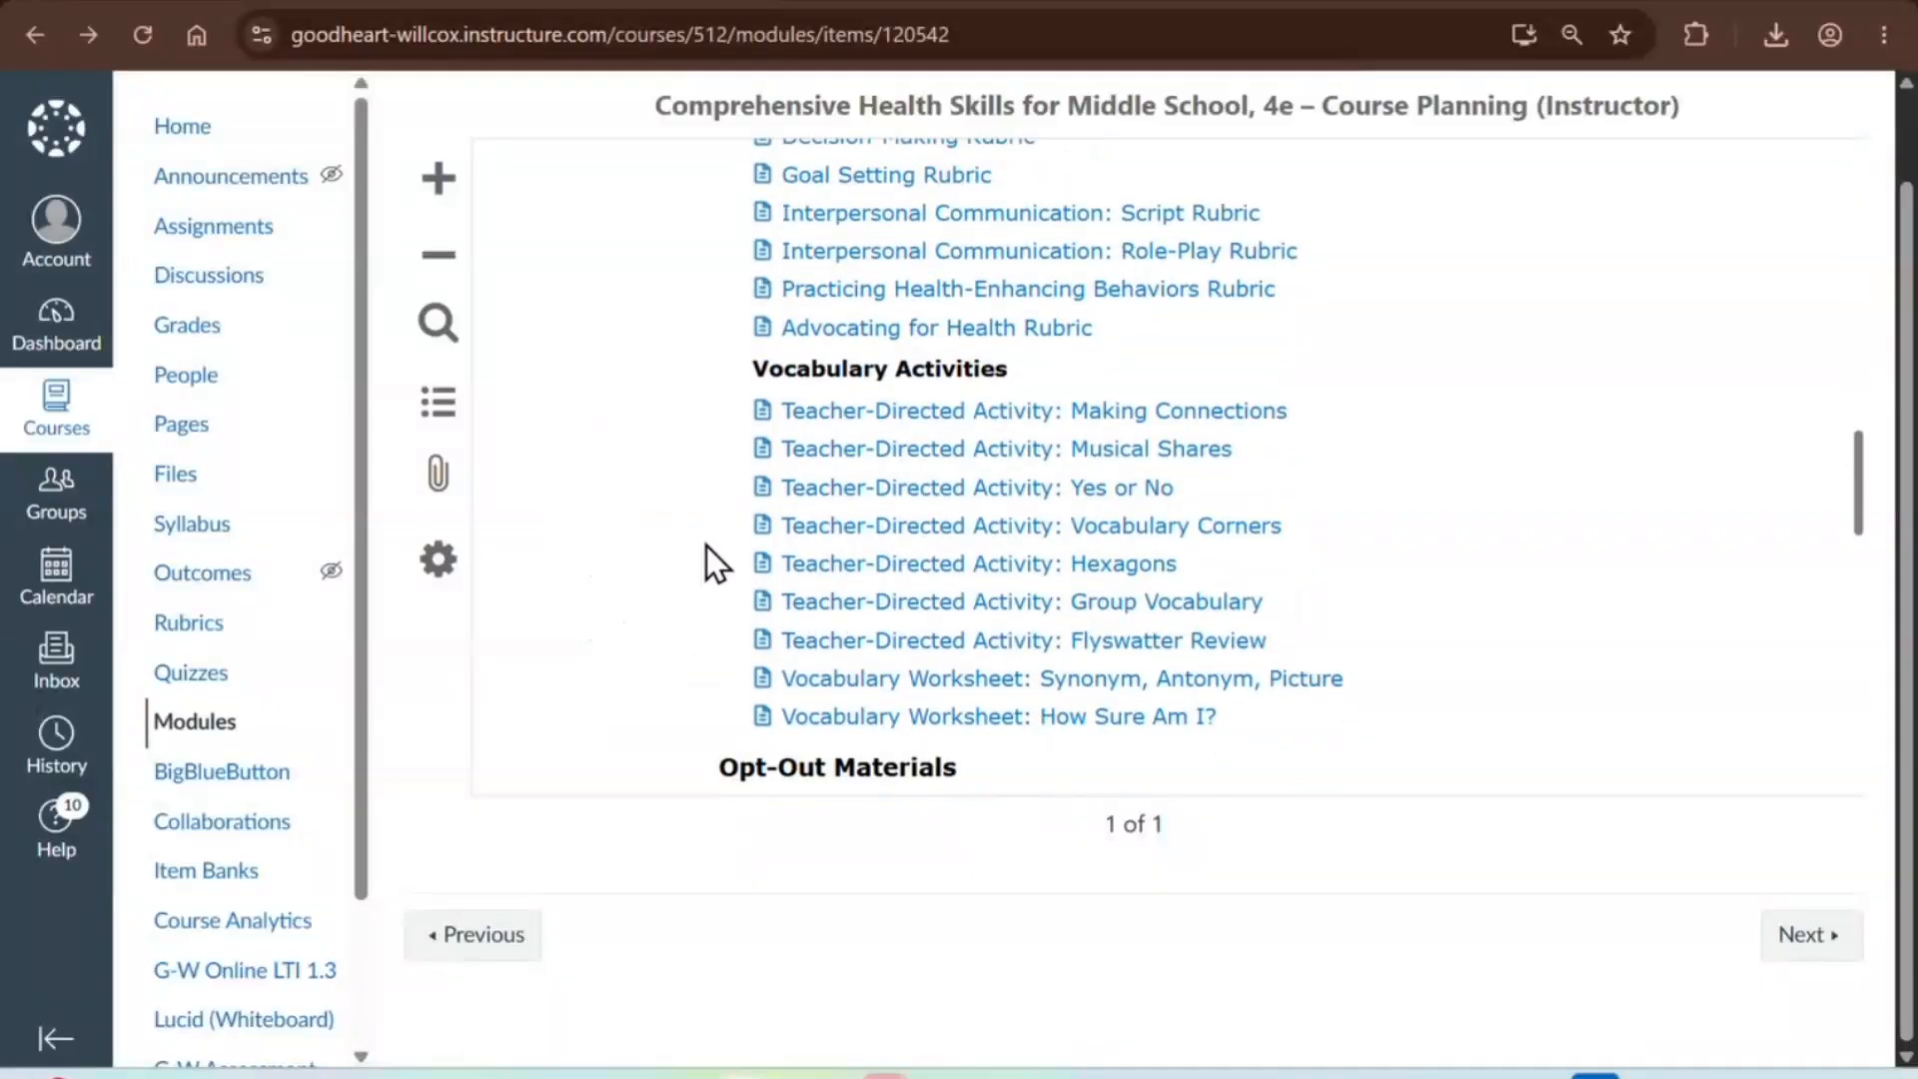
{"action": "left_click", "coordinate": [693, 542]}
{"action": "scroll", "coordinate": [694, 542], "scroll_direction": "down", "scroll_amount": 1}
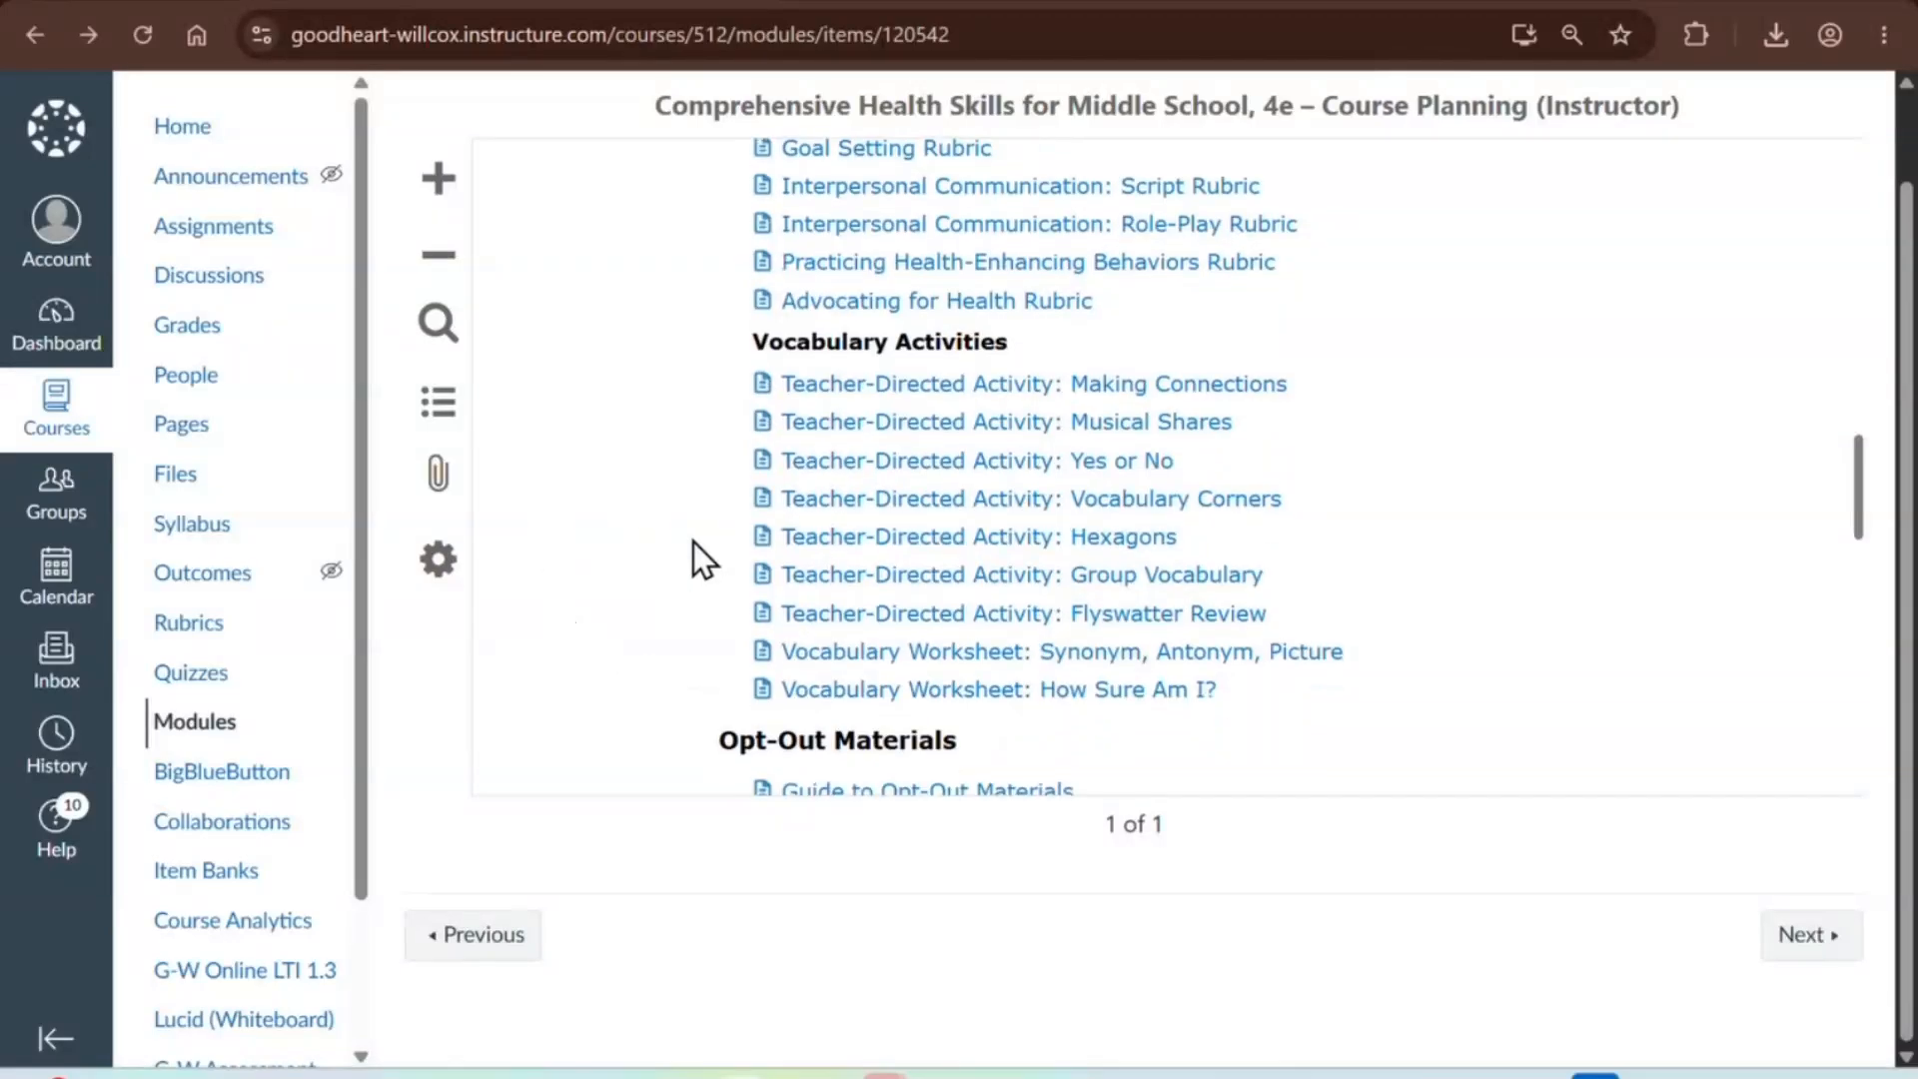
- Examine the Opt-Out Materials section, including its guide, parent letter and alternative assignments for any topic
{"action": "scroll", "coordinate": [693, 542], "scroll_direction": "down", "scroll_amount": 4}
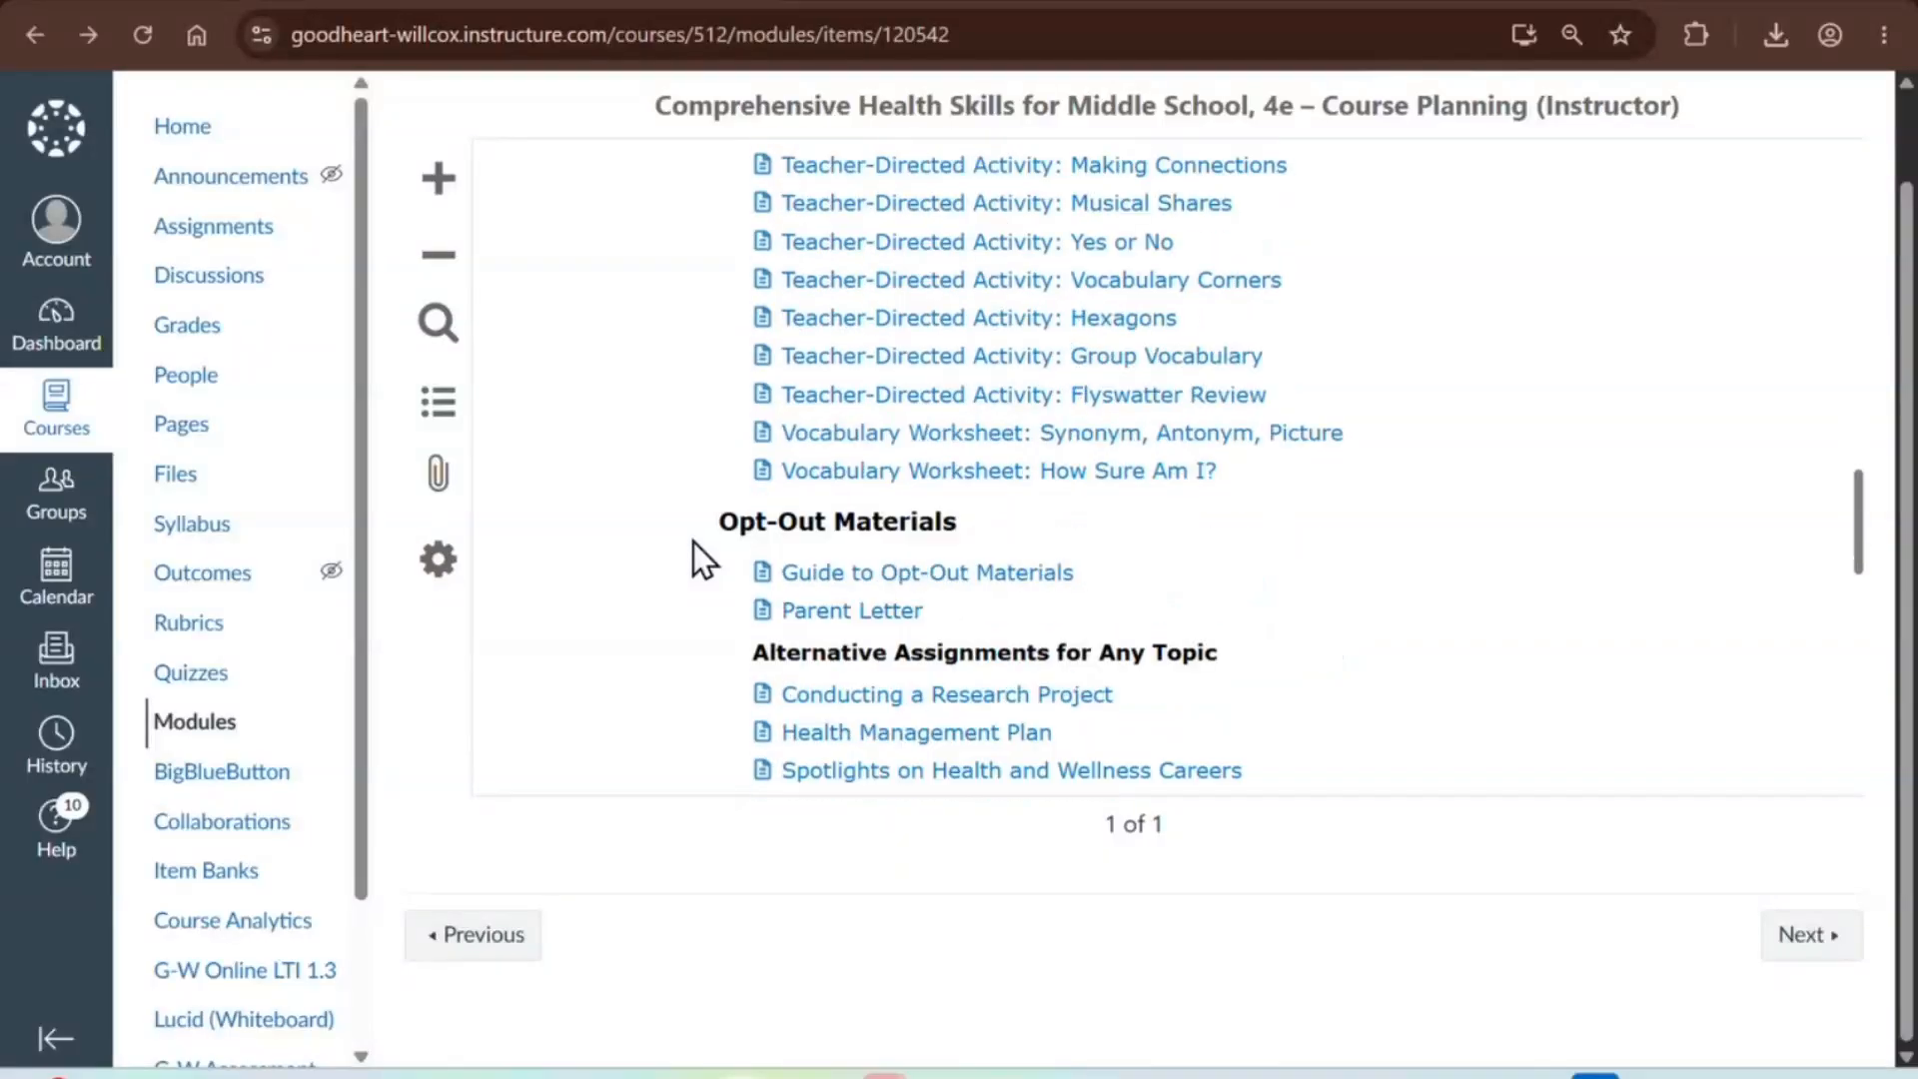
{"action": "scroll", "coordinate": [694, 542], "scroll_direction": "down", "scroll_amount": 1}
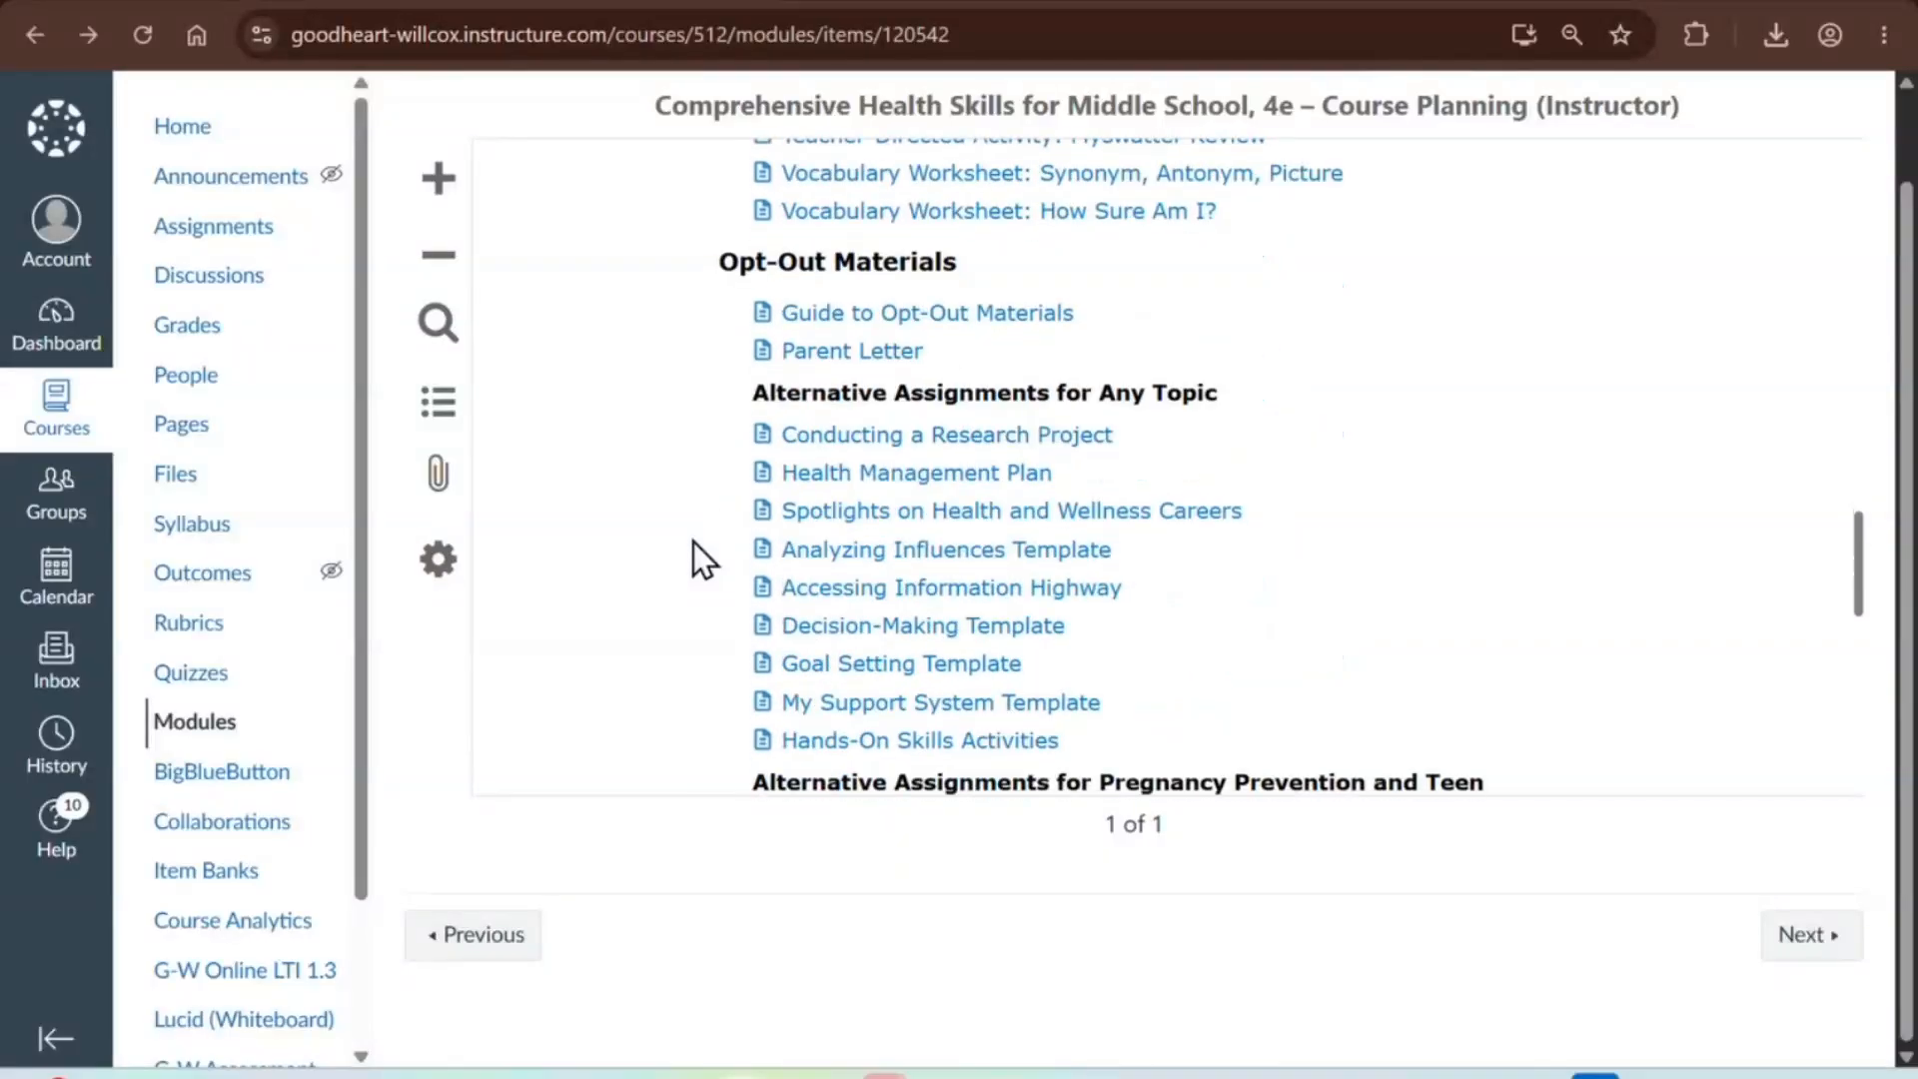
{"action": "left_click", "coordinate": [684, 267]}
{"action": "left_click", "coordinate": [683, 267]}
{"action": "left_click", "coordinate": [683, 268]}
{"action": "scroll", "coordinate": [684, 268], "scroll_direction": "down", "scroll_amount": 1}
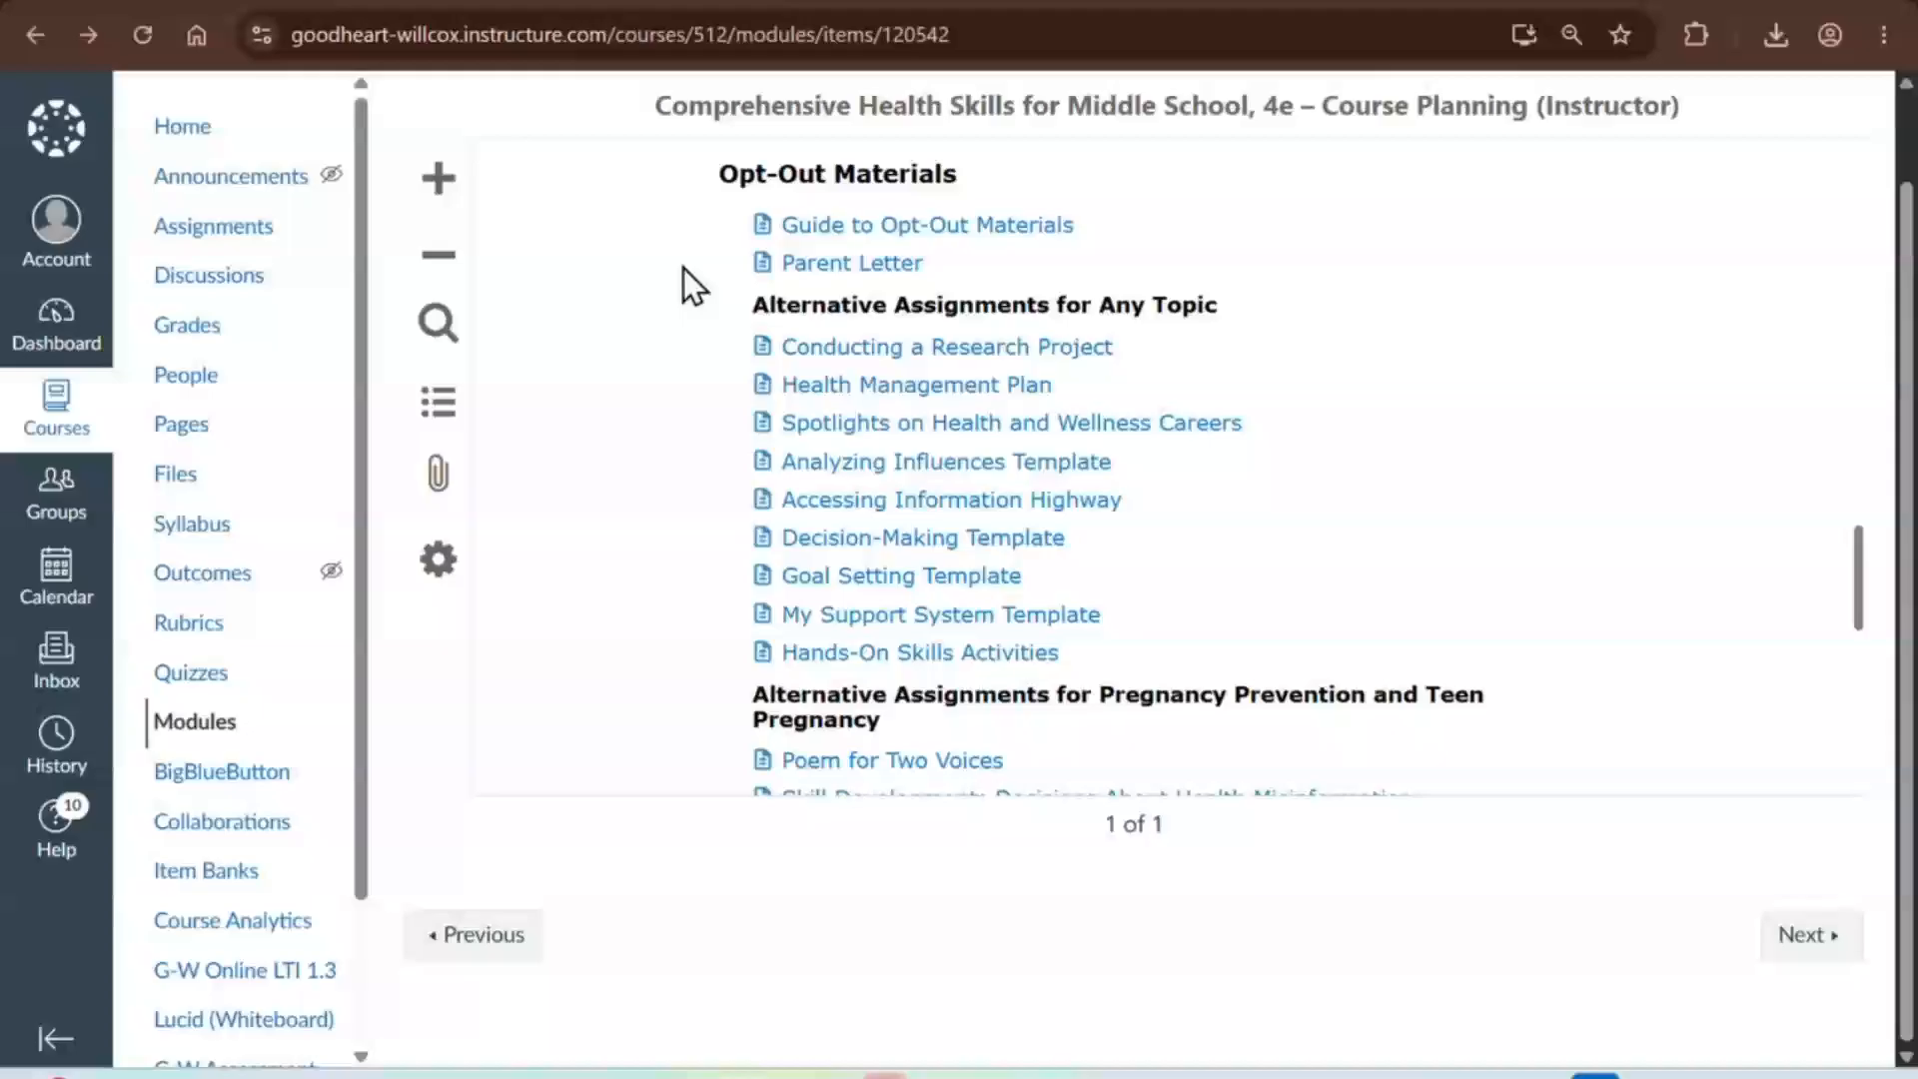
- Examine the opt-out alternative assignments for pregnancy prevention, sexuality, STIs and the other specific topics, and return to the instructor resources by lesson
{"action": "left_click", "coordinate": [683, 267]}
{"action": "scroll", "coordinate": [684, 267], "scroll_direction": "down", "scroll_amount": 2}
{"action": "scroll", "coordinate": [683, 268], "scroll_direction": "down", "scroll_amount": 4}
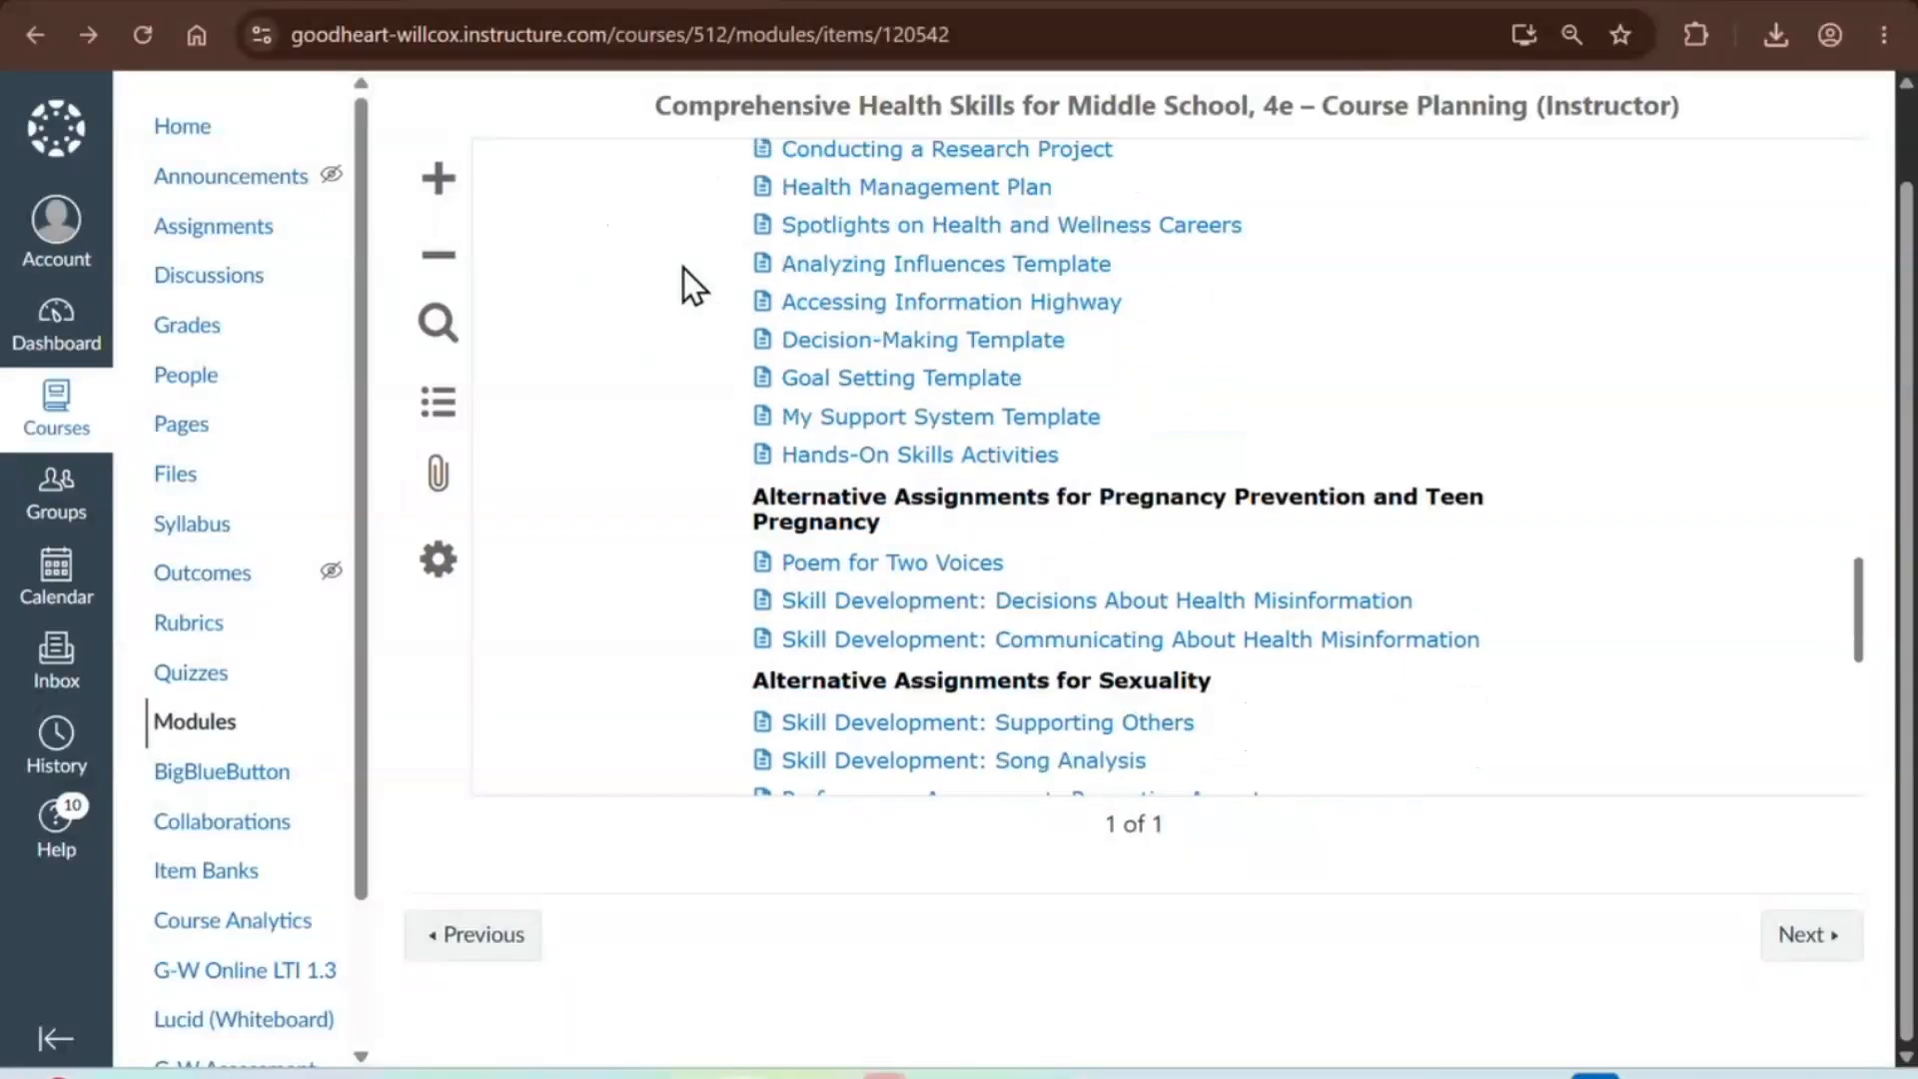
{"action": "scroll", "coordinate": [684, 267], "scroll_direction": "down", "scroll_amount": 4}
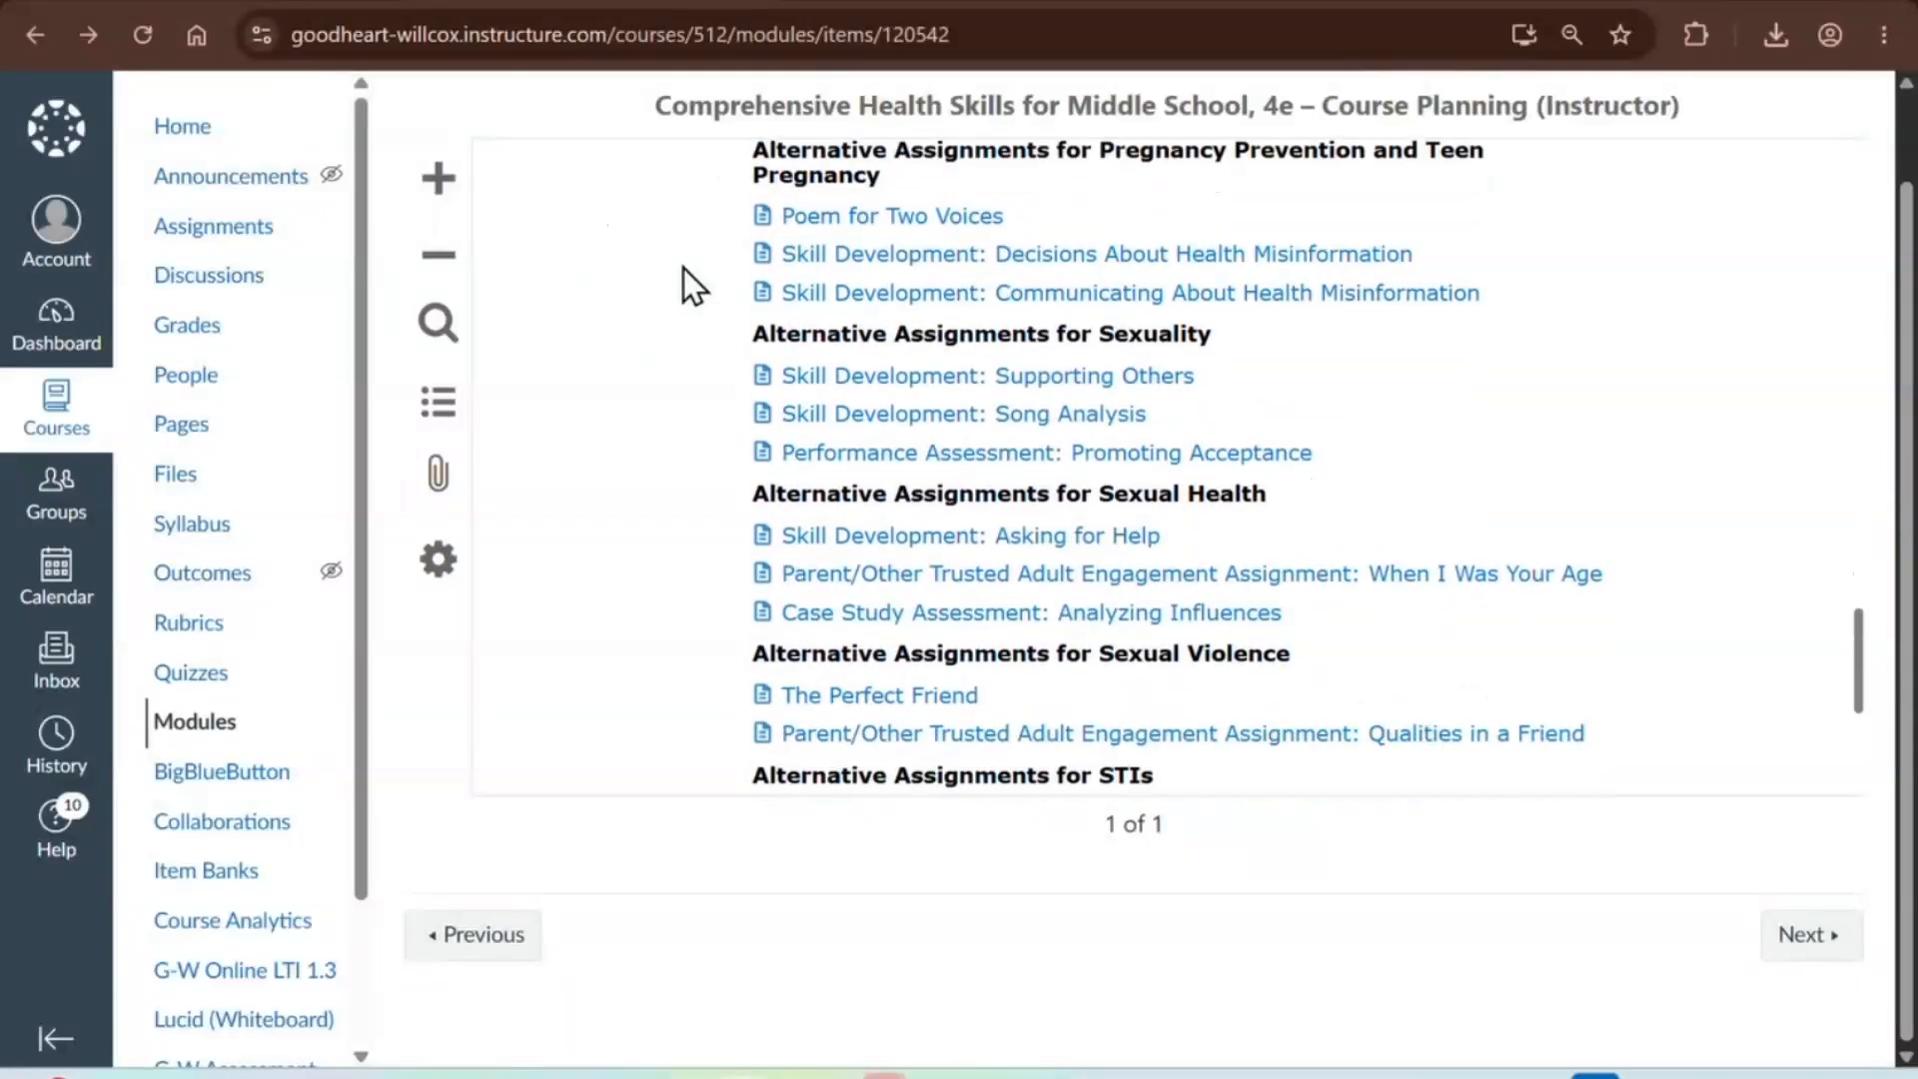
{"action": "scroll", "coordinate": [683, 267], "scroll_direction": "down", "scroll_amount": 1}
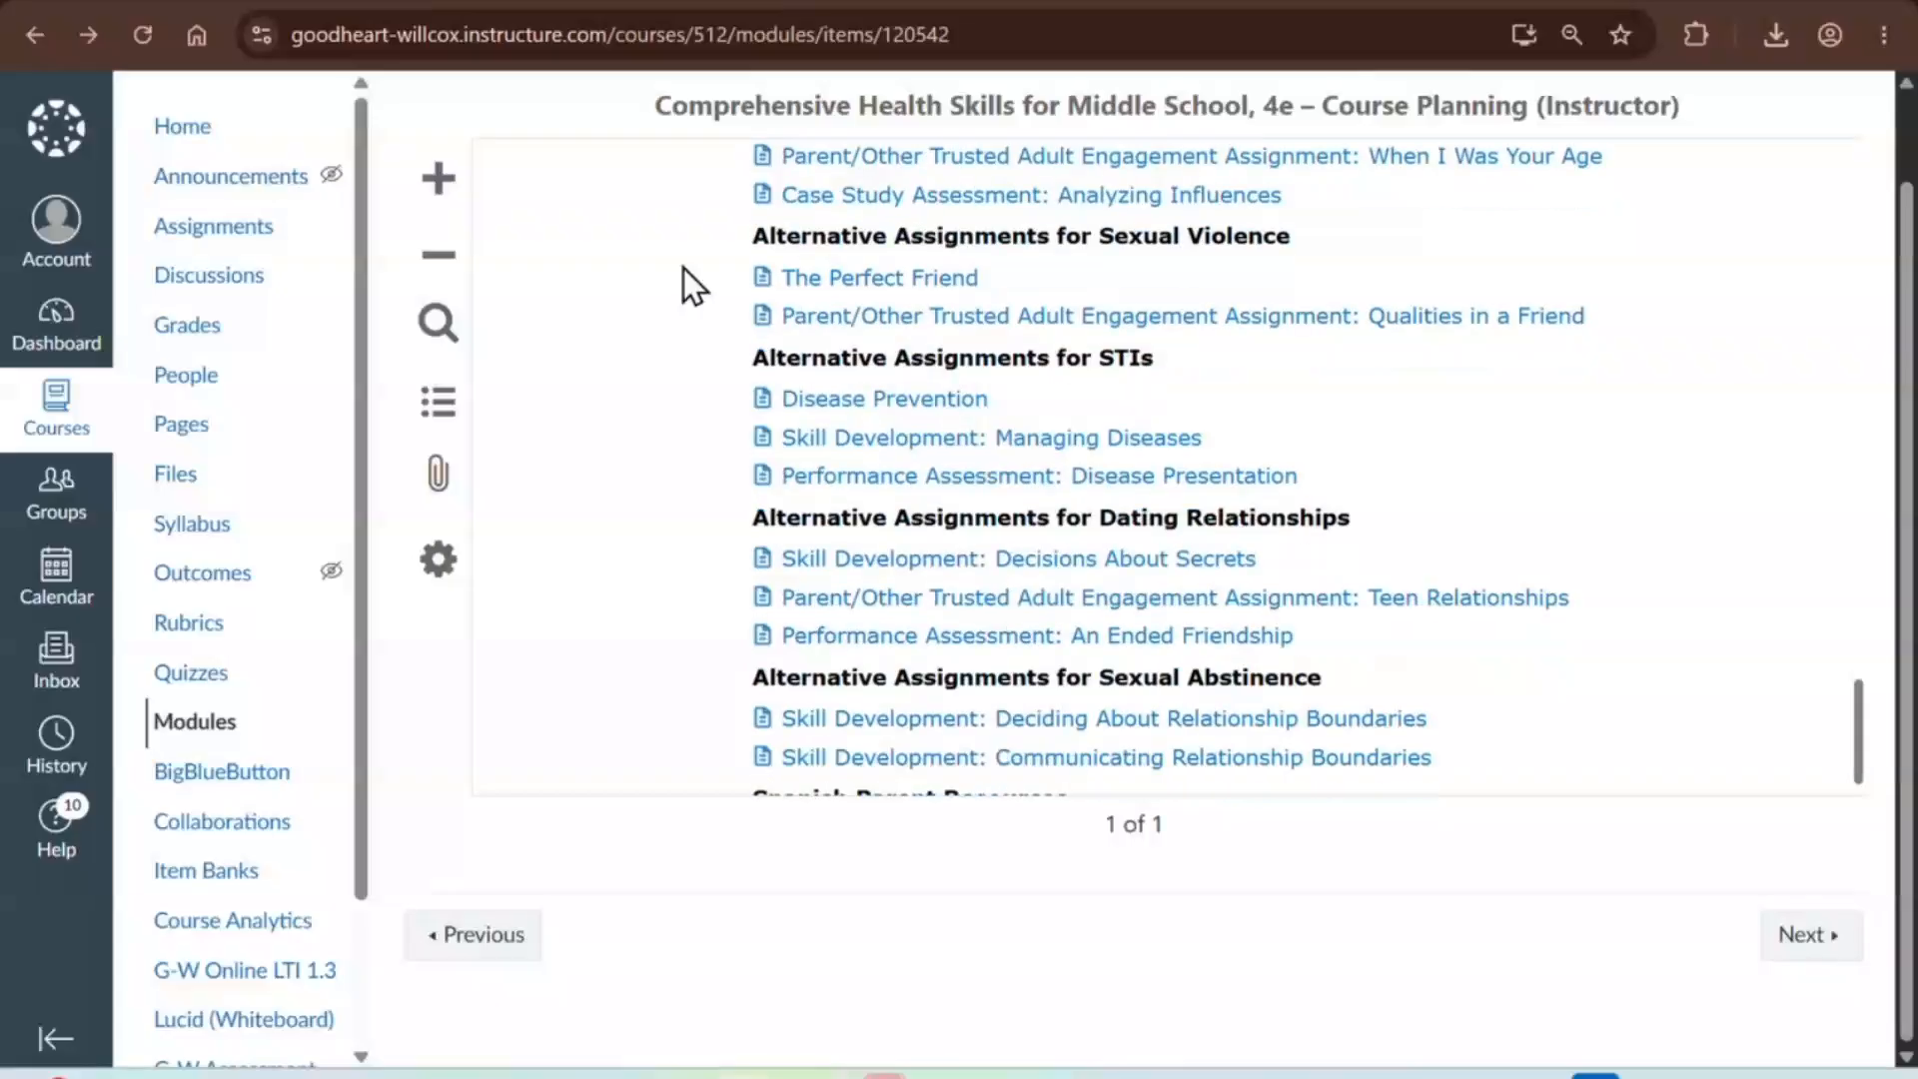
{"action": "key", "text": "ctrl"}
{"action": "key", "text": "ctrl"}
{"action": "key", "text": "ctrl"}
{"action": "key", "text": "ctrl"}
{"action": "key", "text": "ctrl"}
{"action": "left_click", "coordinate": [33, 32]}
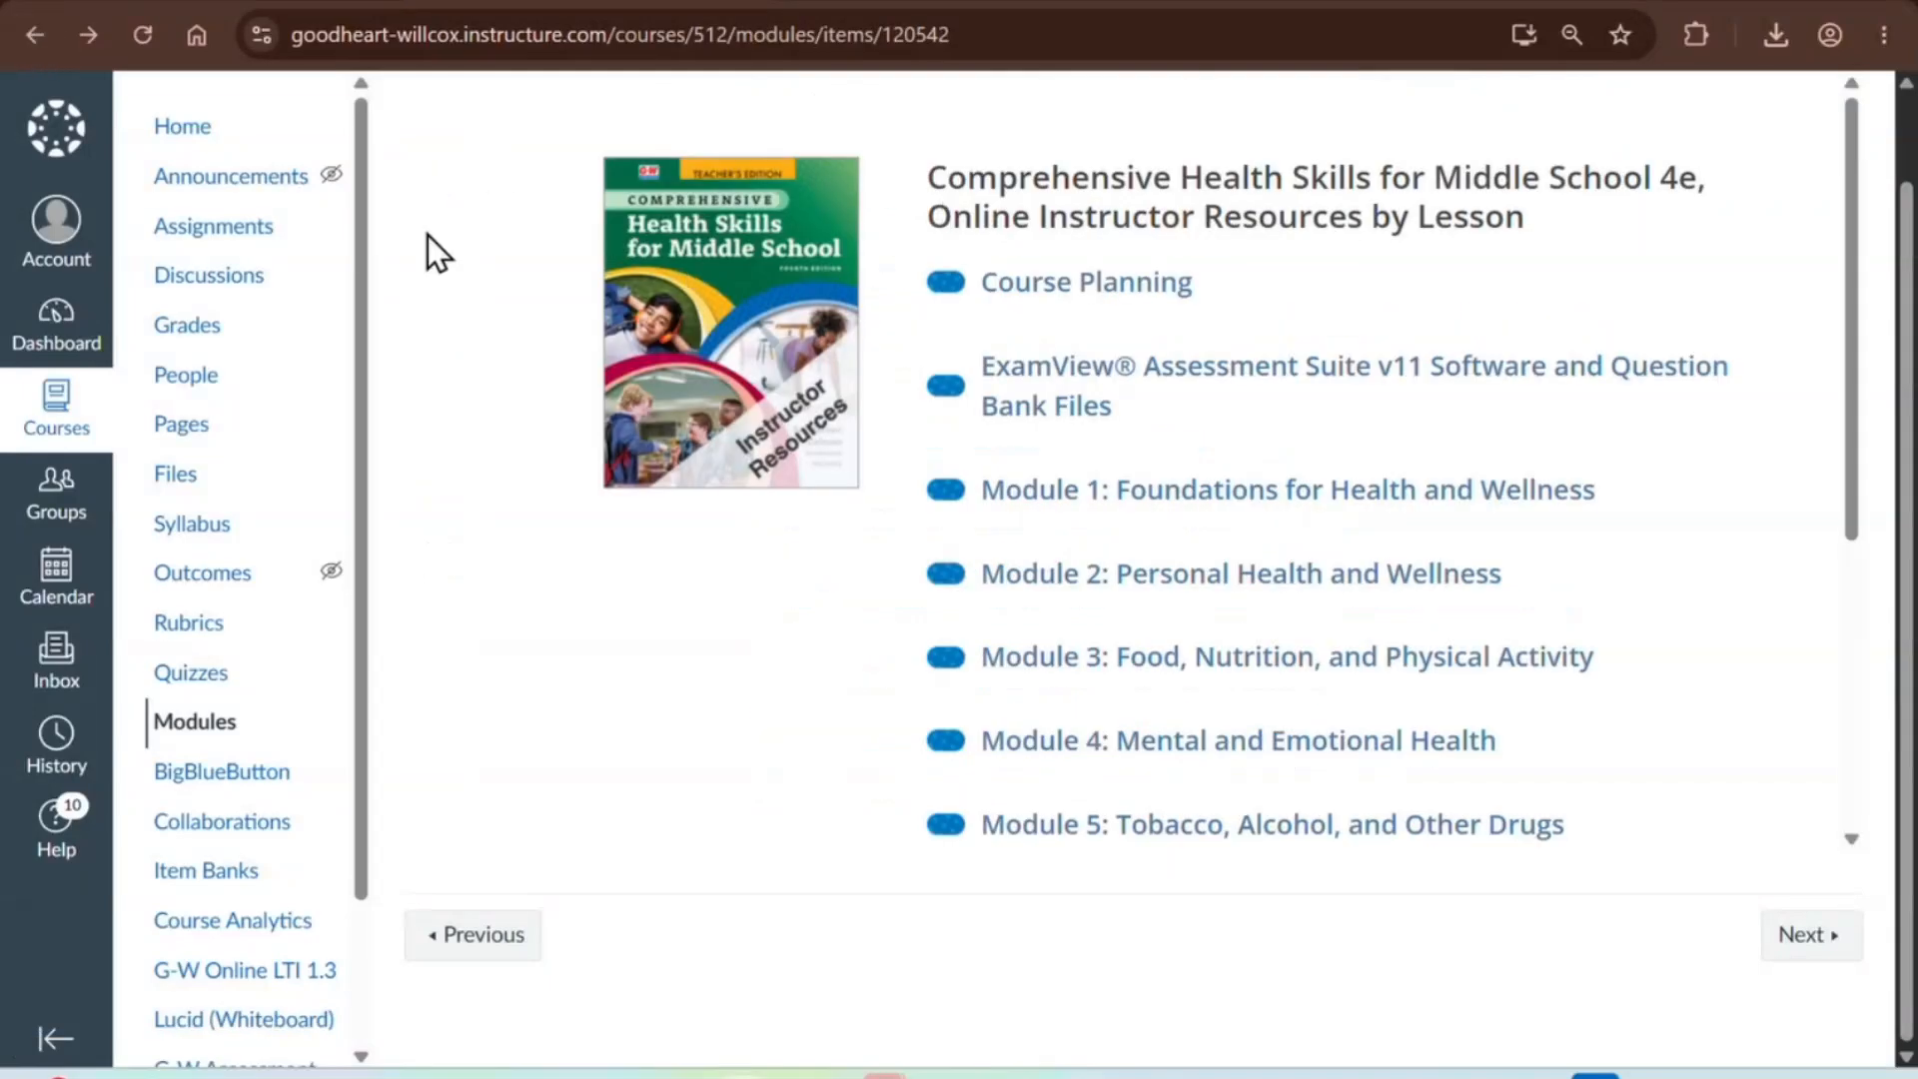
- Open the course's Quizzes list and examine the standard exams for the first few modules
{"action": "left_click", "coordinate": [191, 674]}
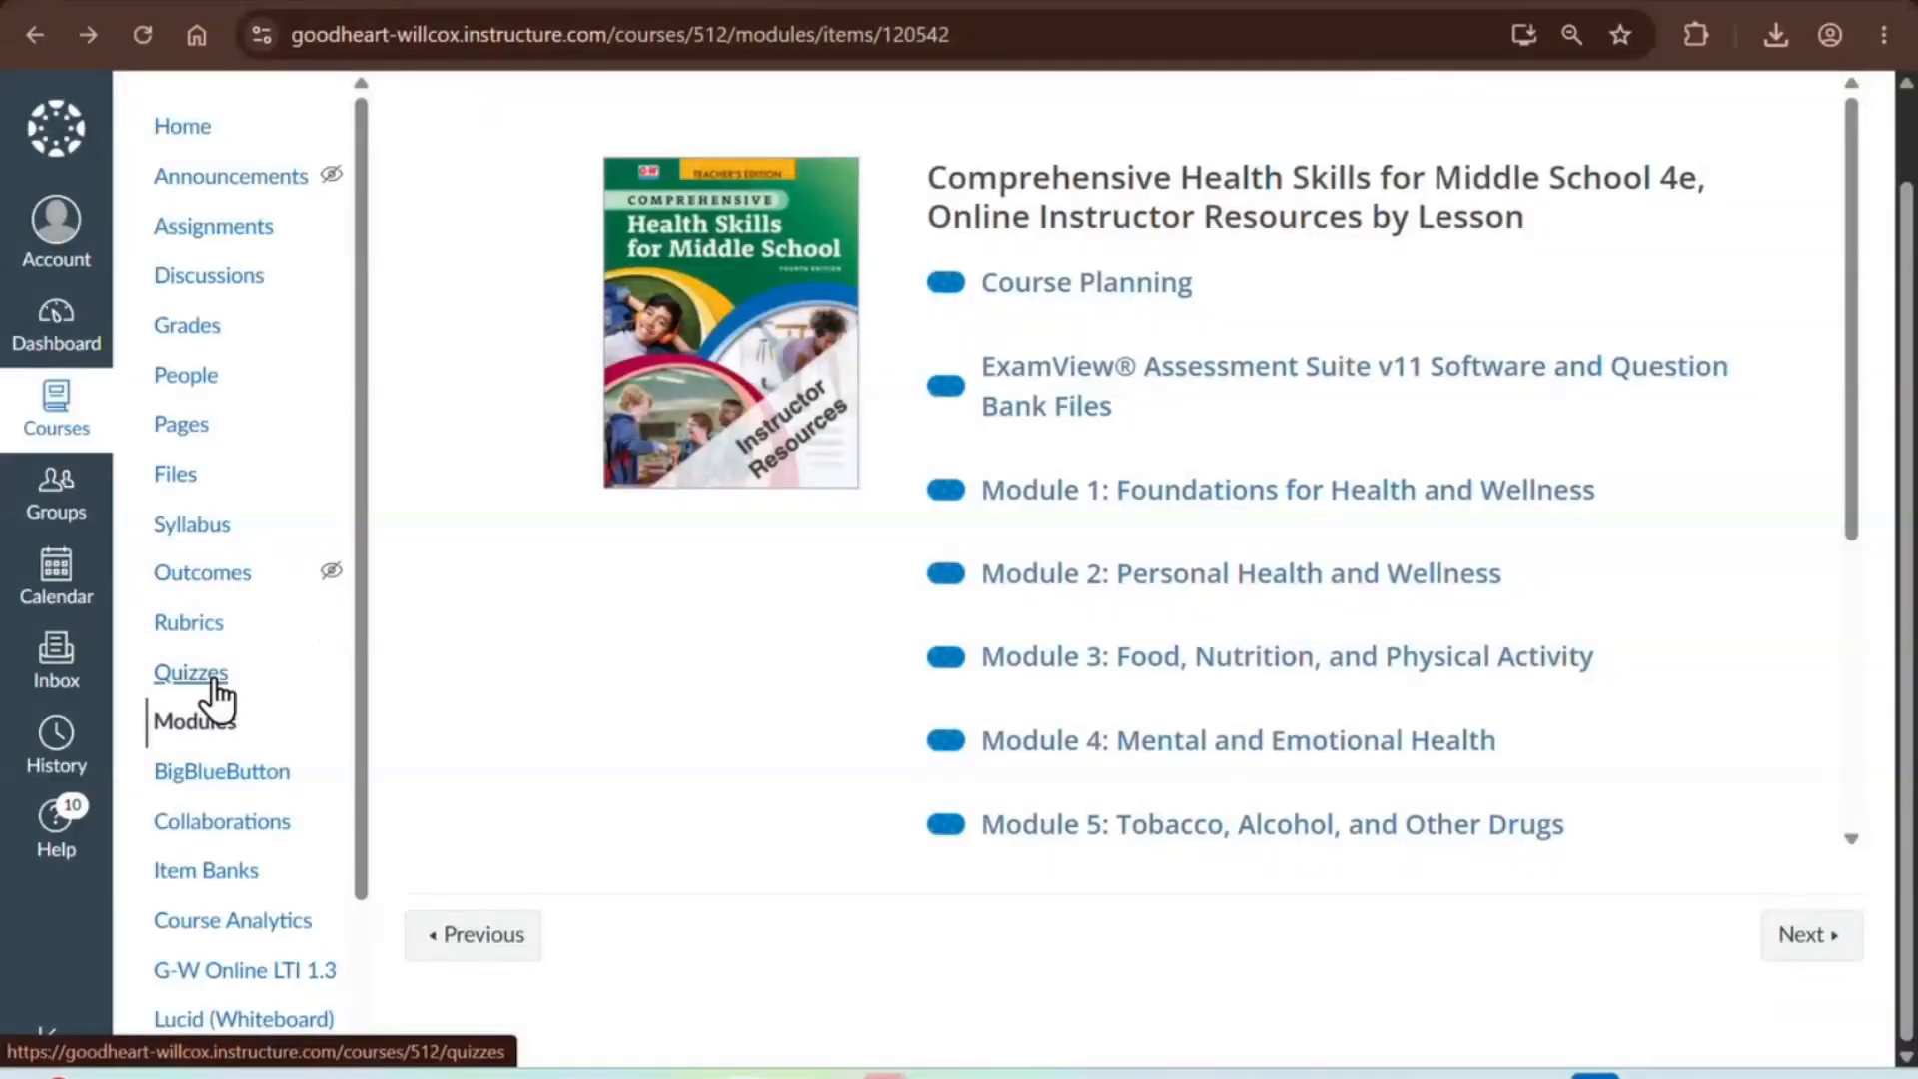
{"action": "left_click", "coordinate": [214, 683]}
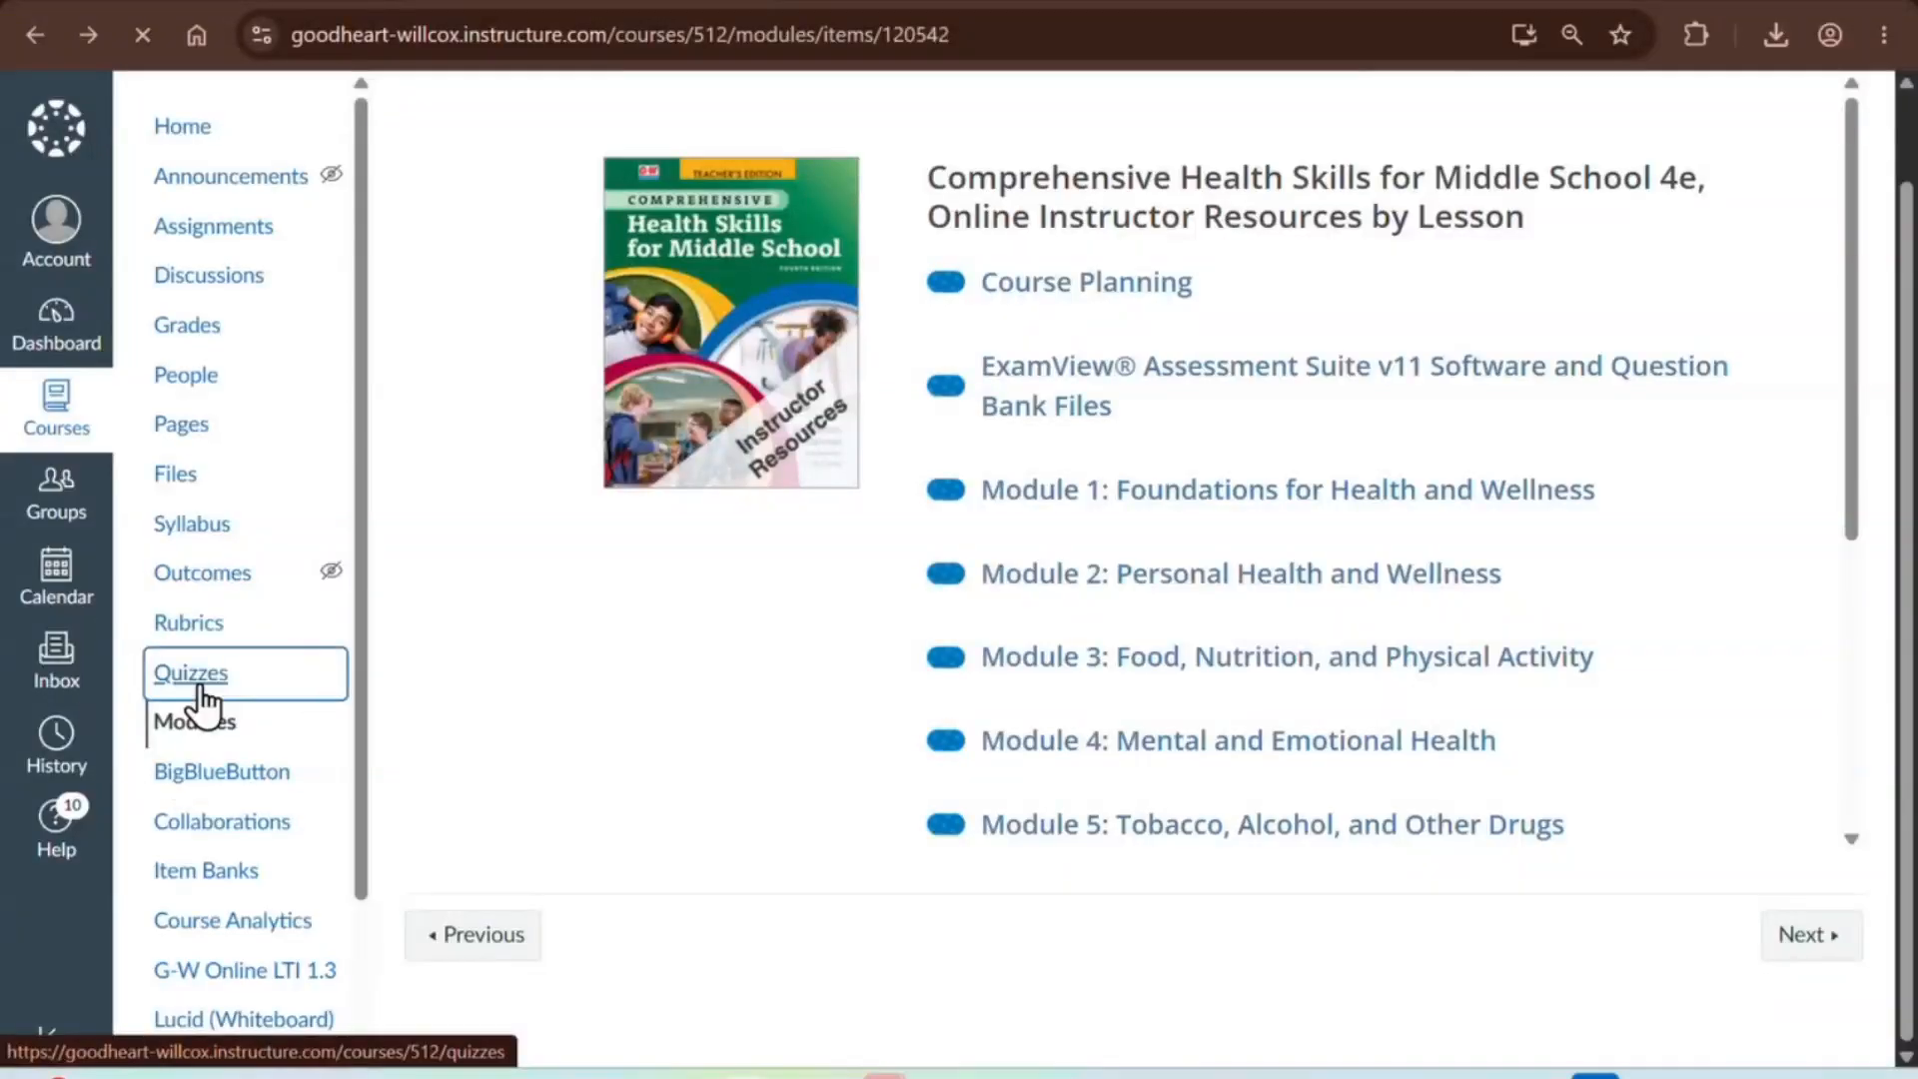
{"action": "left_click", "coordinate": [202, 699]}
{"action": "left_click", "coordinate": [201, 685]}
{"action": "left_click", "coordinate": [200, 685]}
{"action": "left_click", "coordinate": [201, 685]}
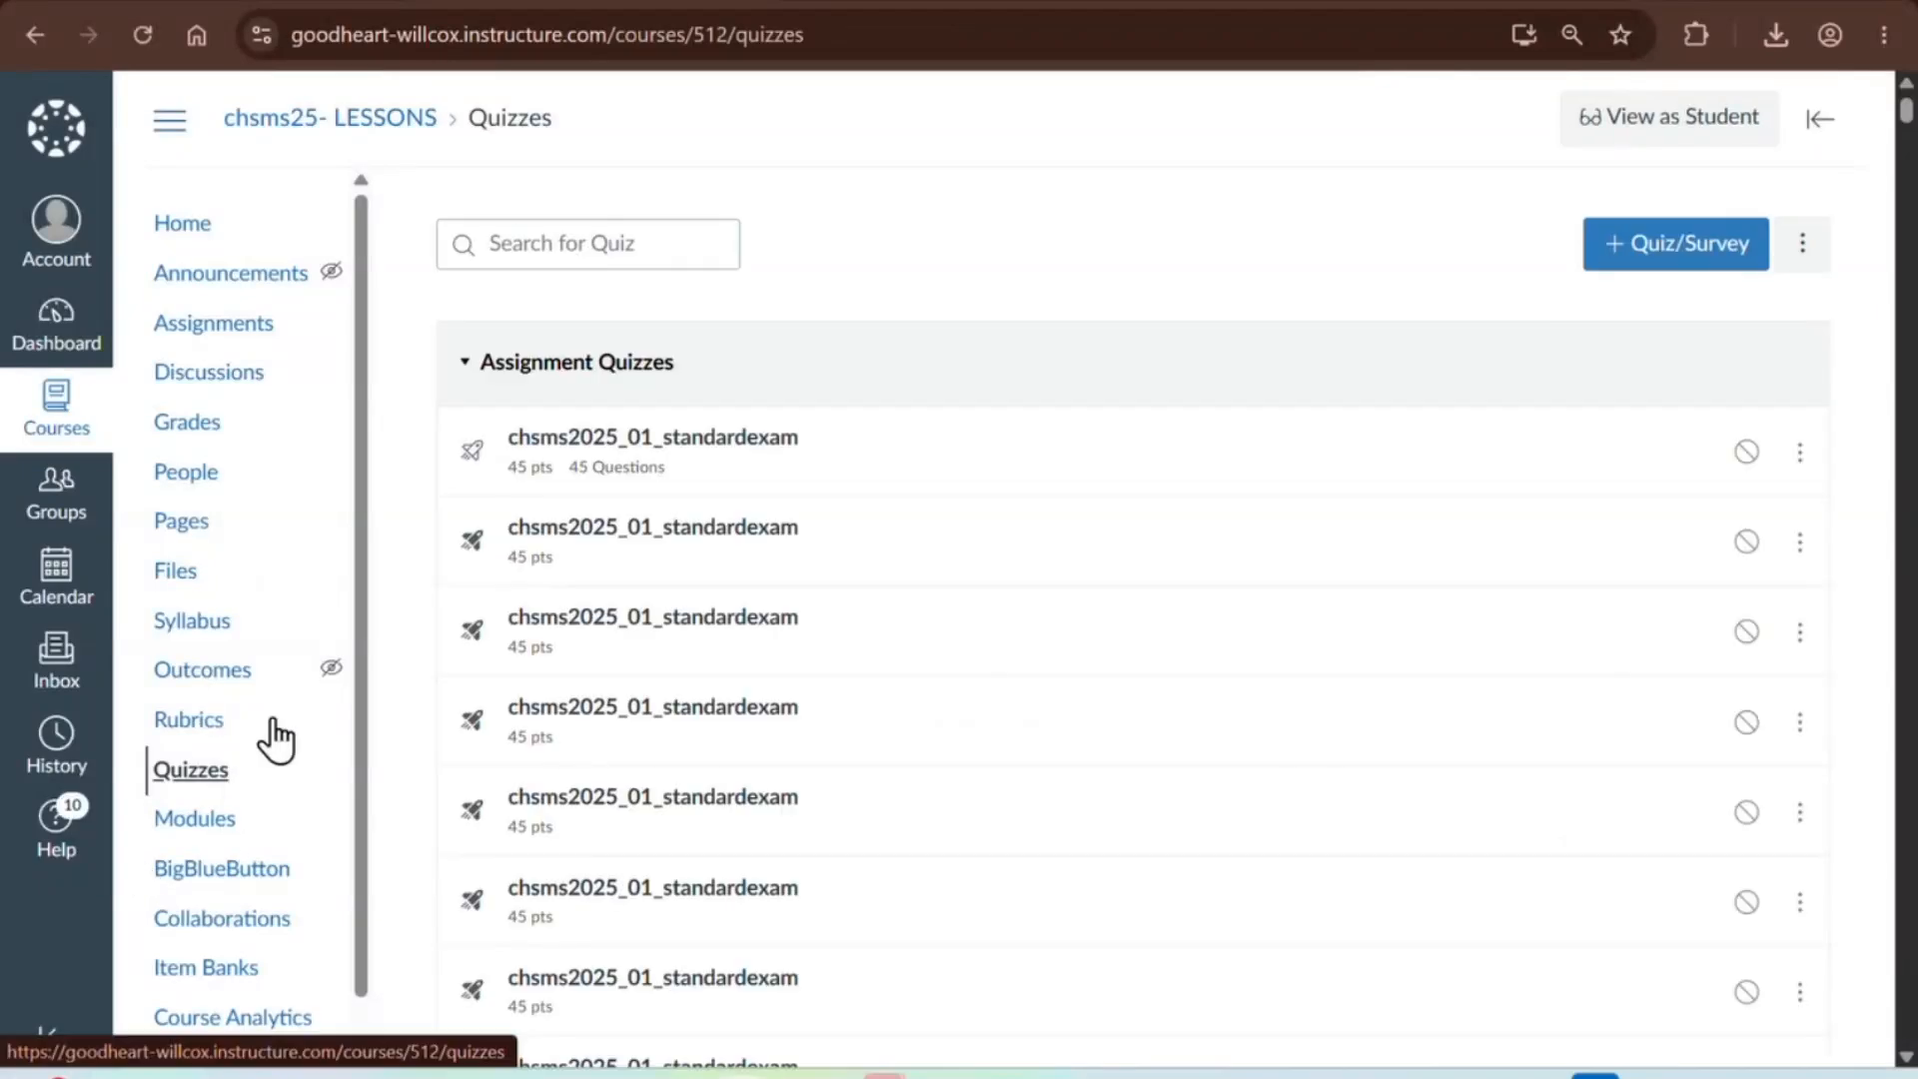
{"action": "left_click", "coordinate": [661, 446]}
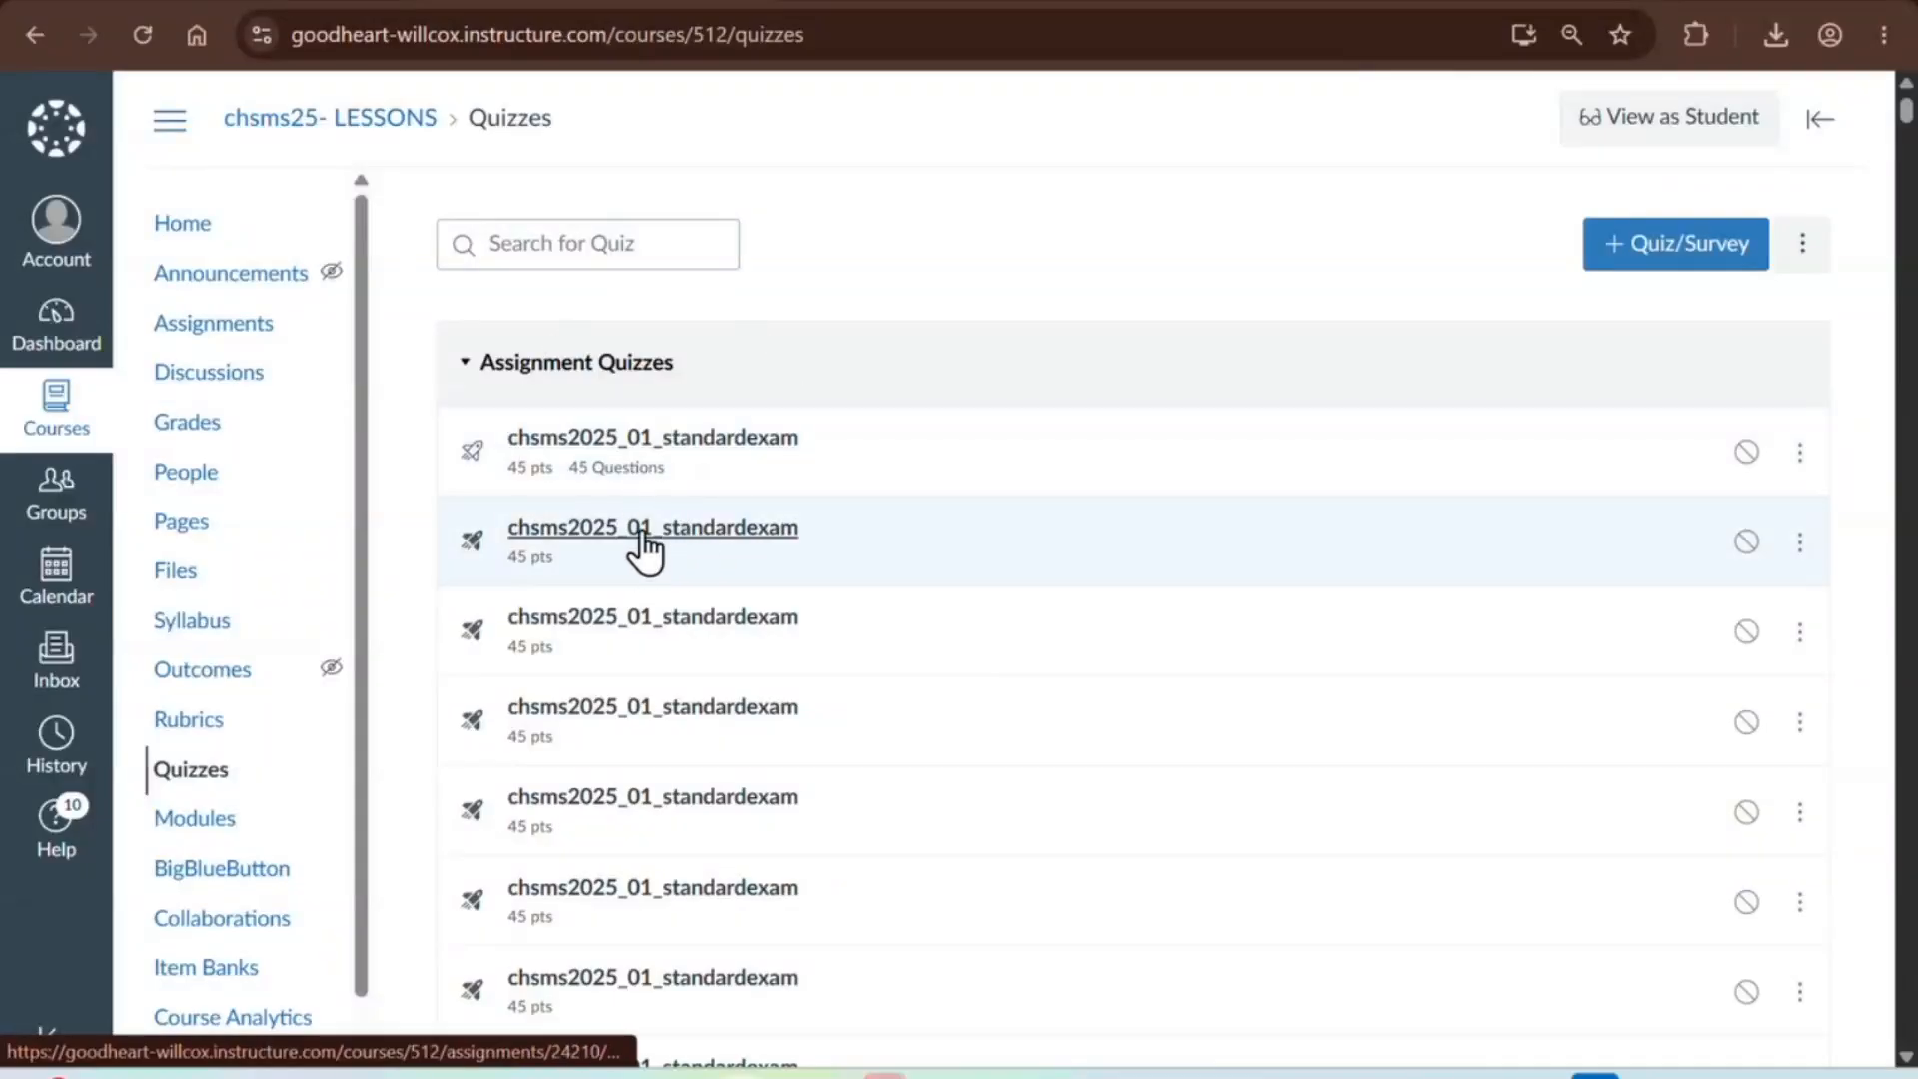
{"action": "left_click", "coordinate": [729, 535]}
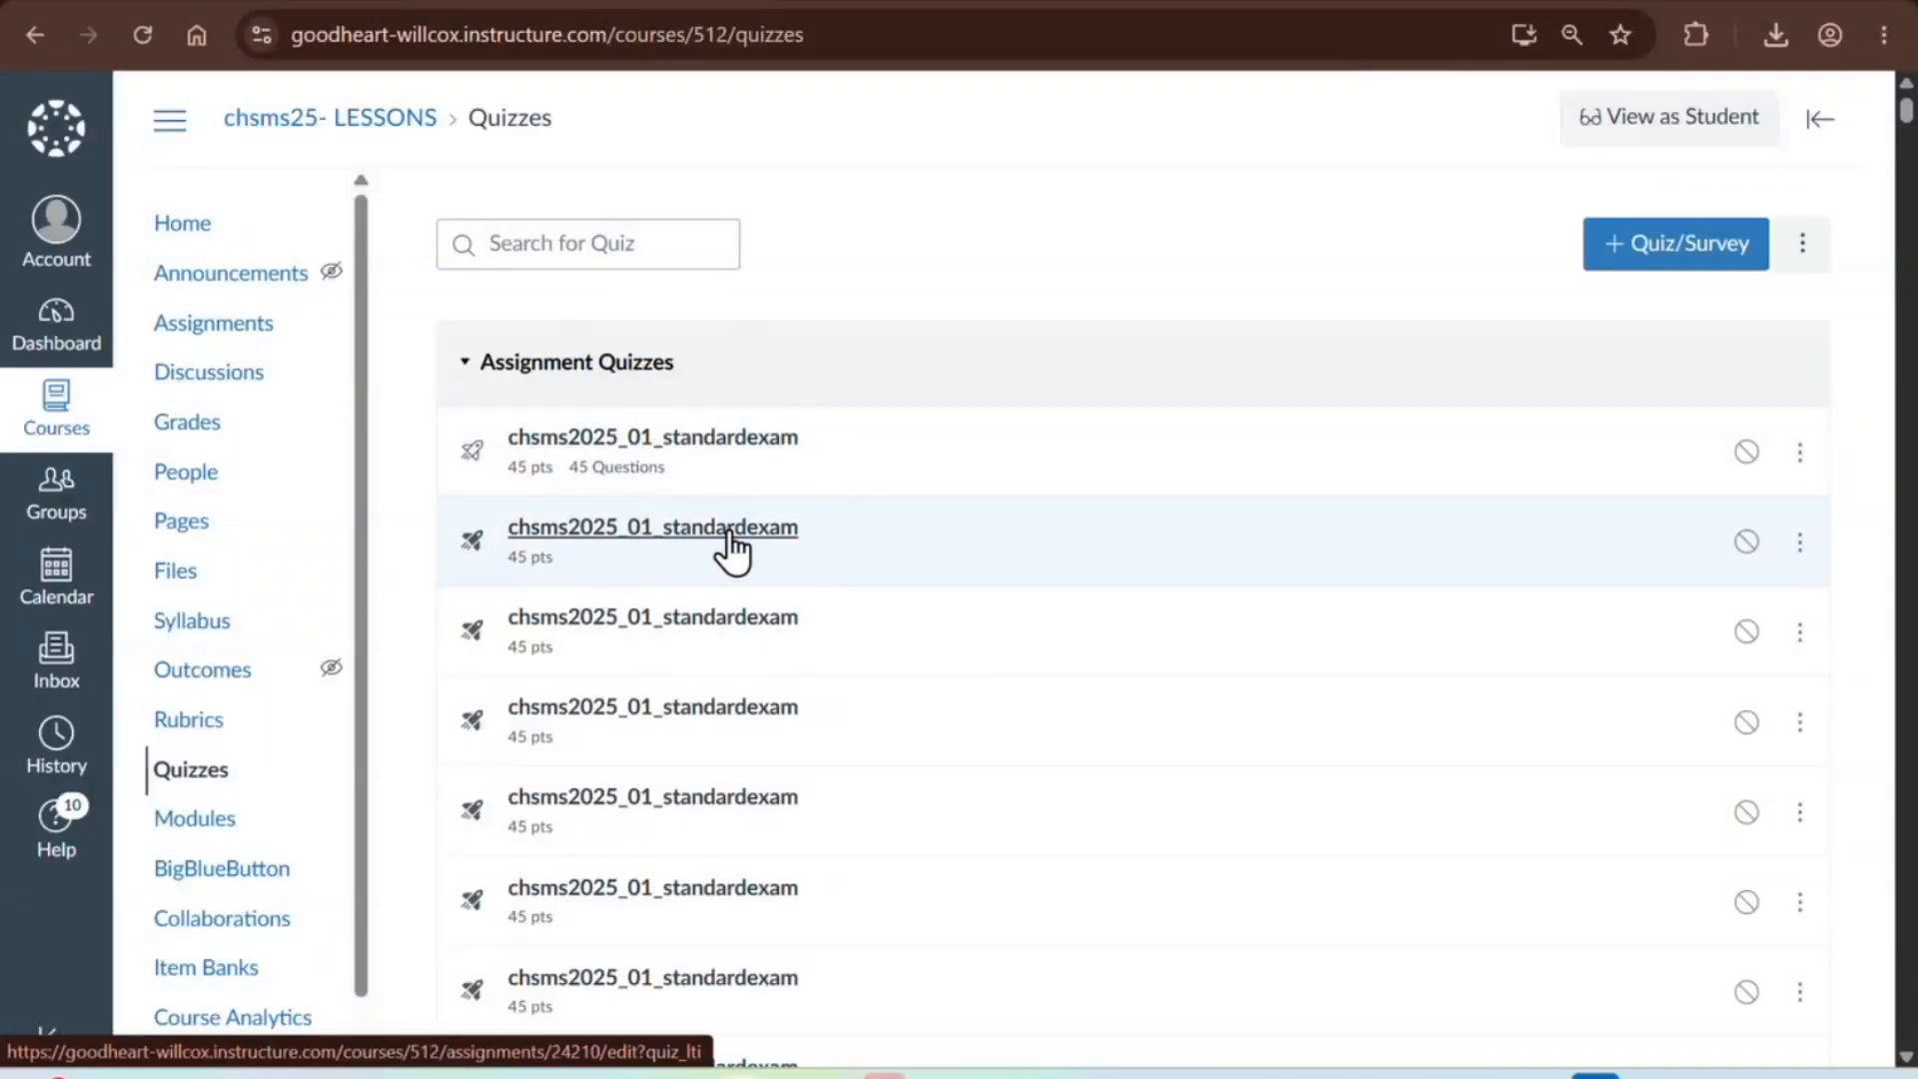
{"action": "scroll", "coordinate": [732, 549], "scroll_direction": "down", "scroll_amount": 2}
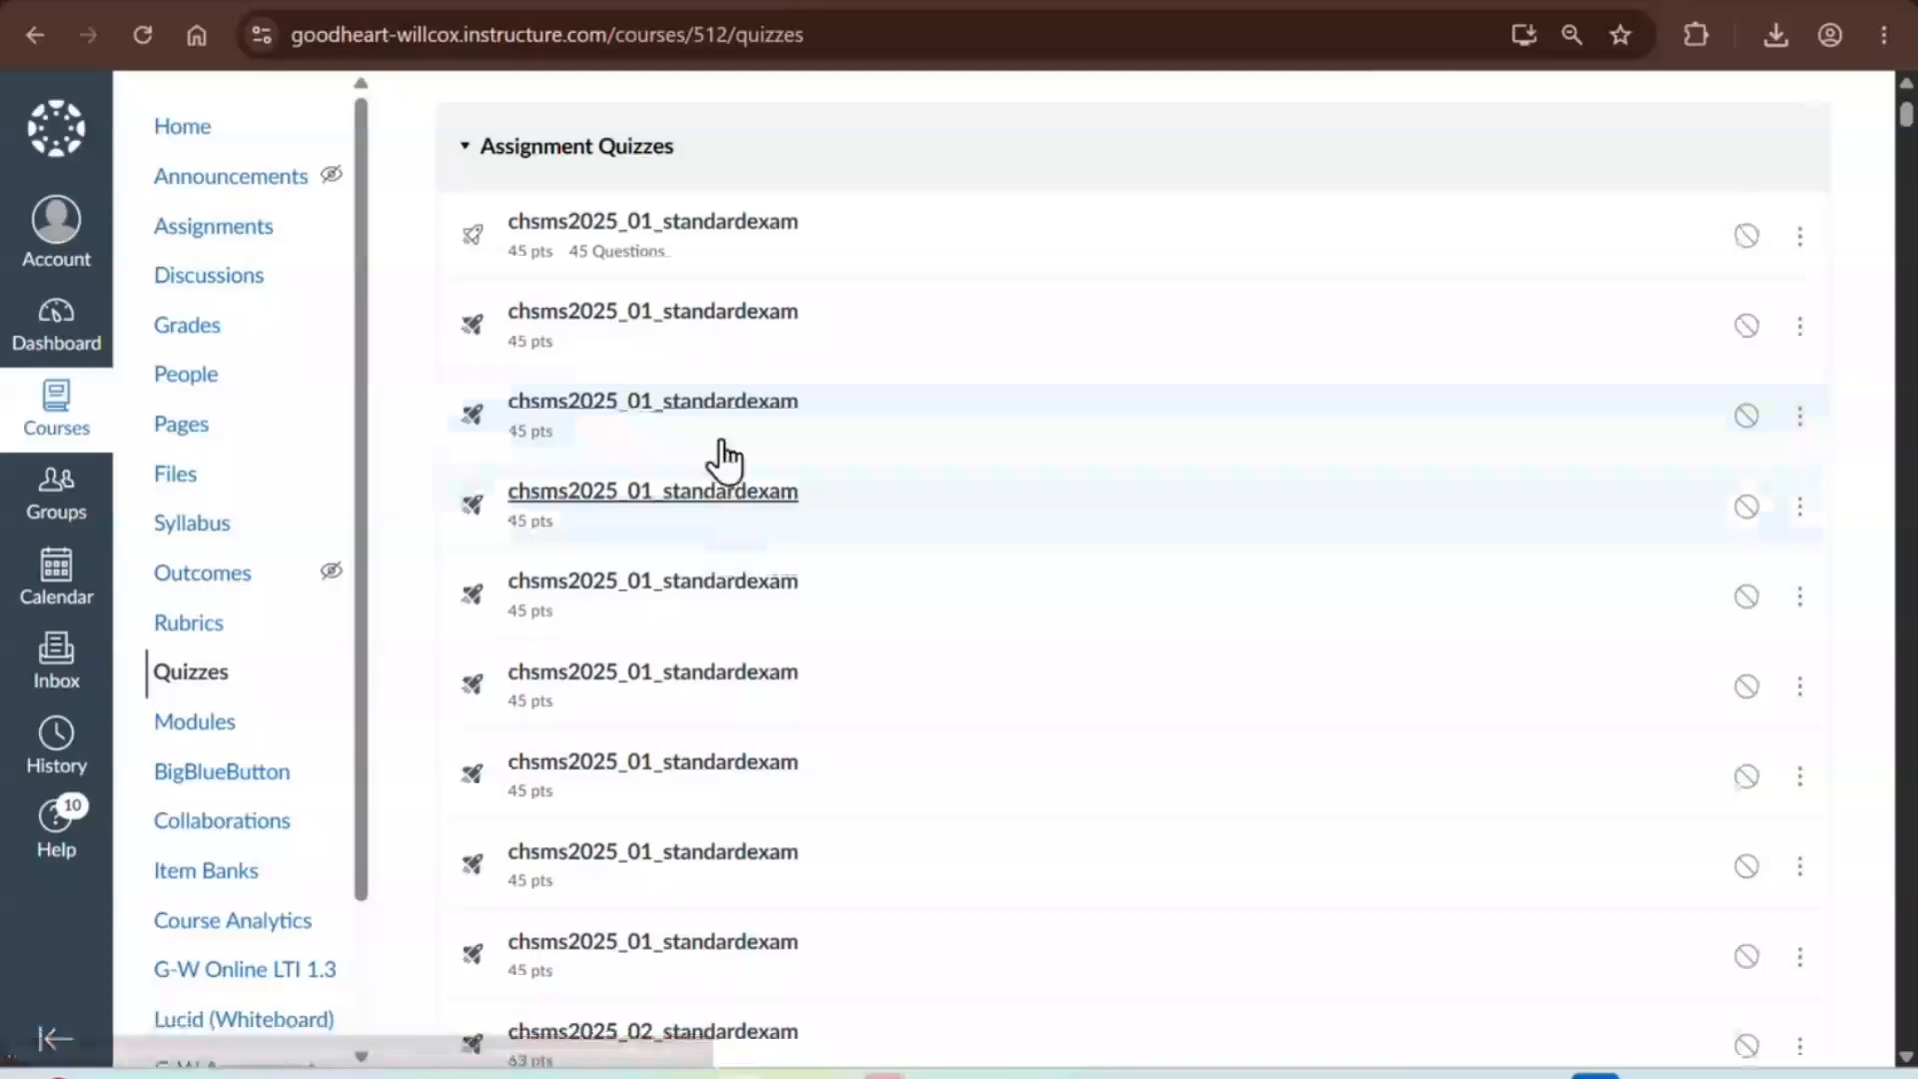
{"action": "scroll", "coordinate": [719, 756], "scroll_direction": "down", "scroll_amount": 6}
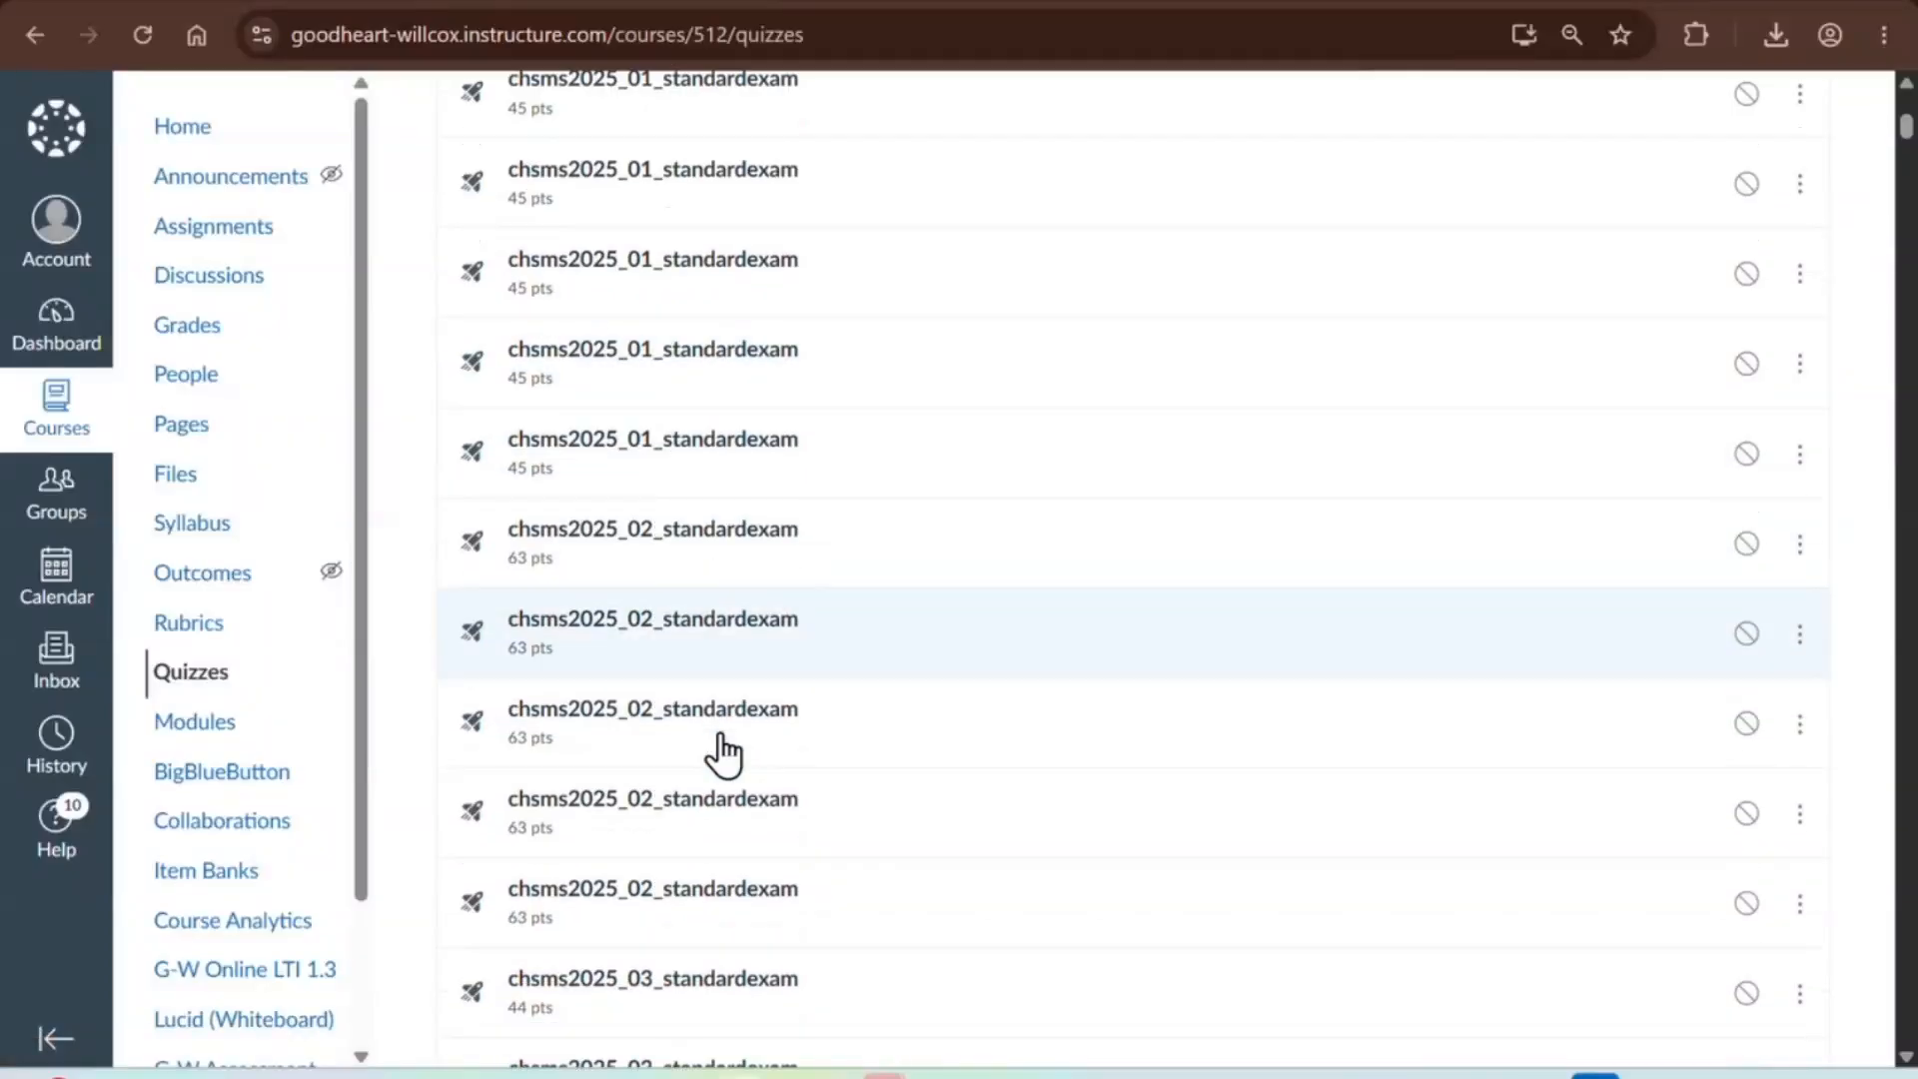
- Open the chsms2025_02_standardexam quiz, review its points and assignment options, and enter its question builder
{"action": "left_click", "coordinate": [688, 497]}
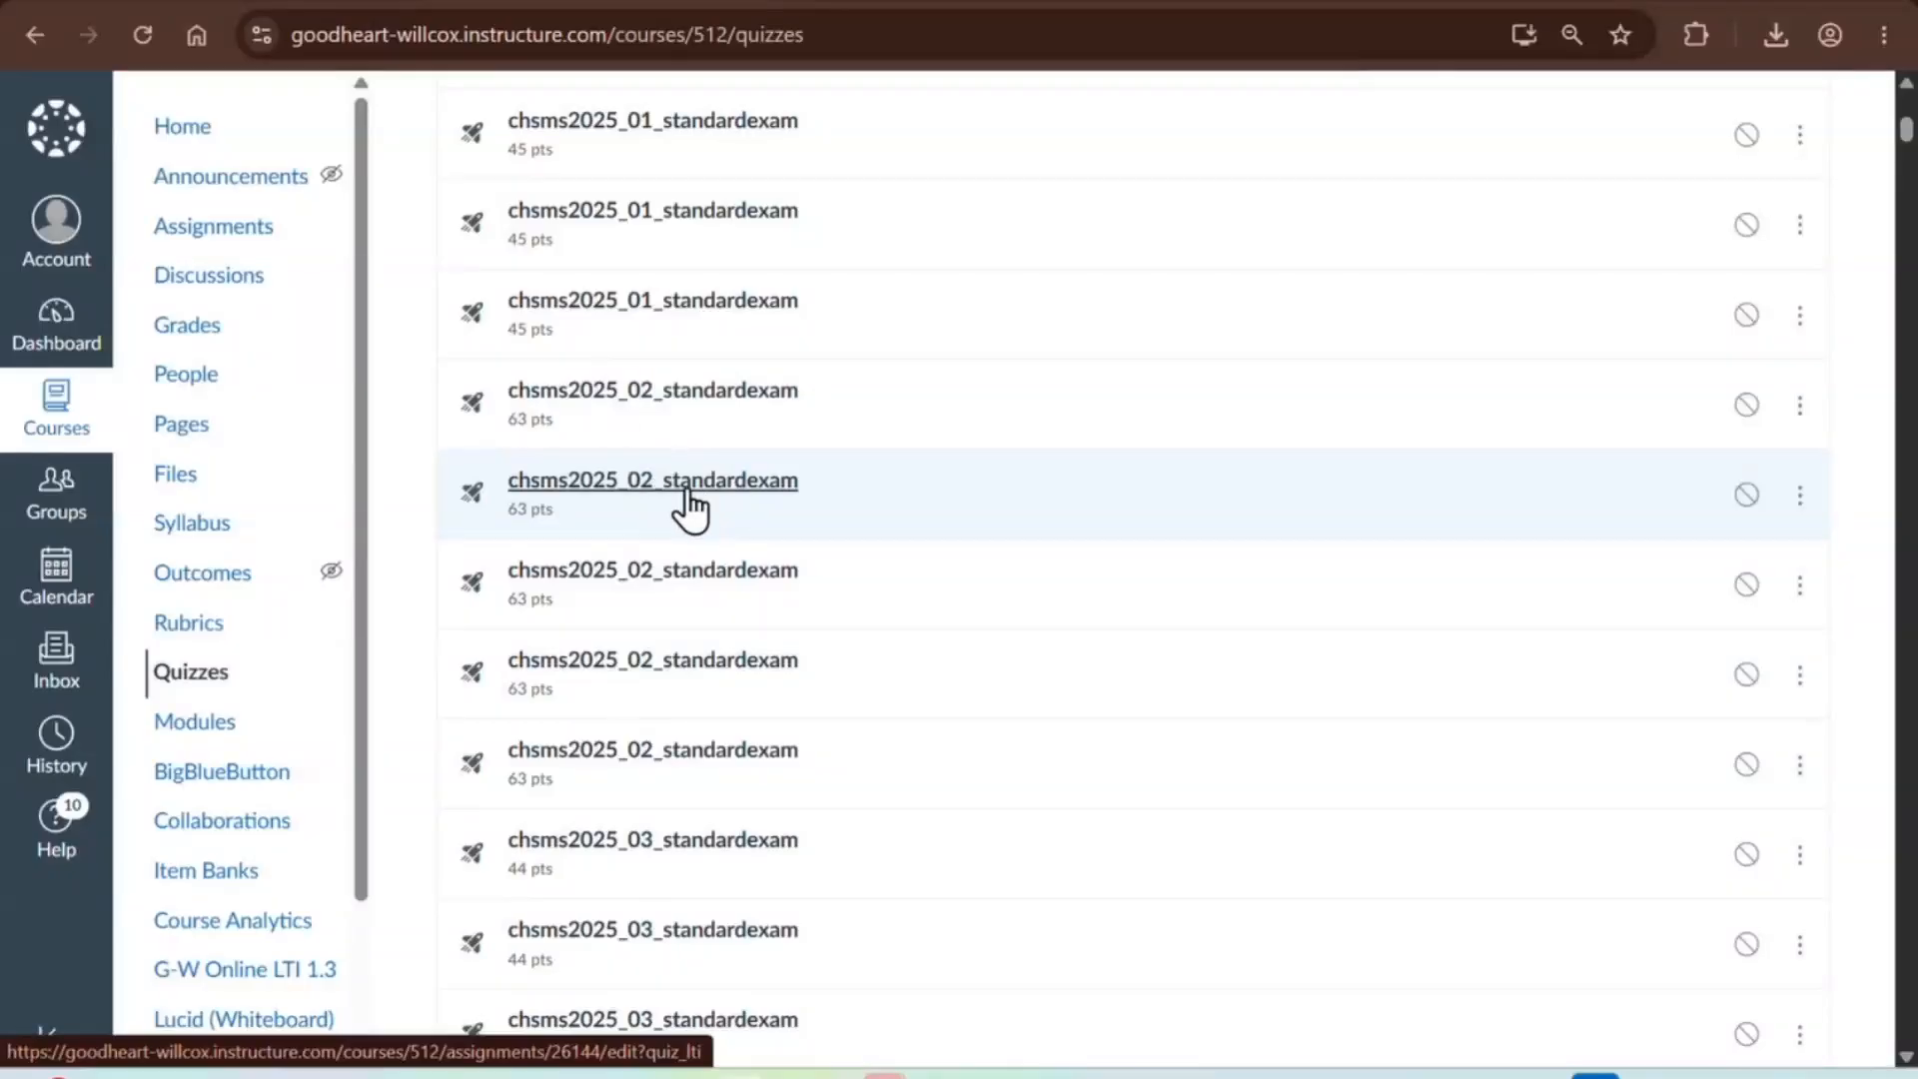
{"action": "left_click", "coordinate": [661, 486]}
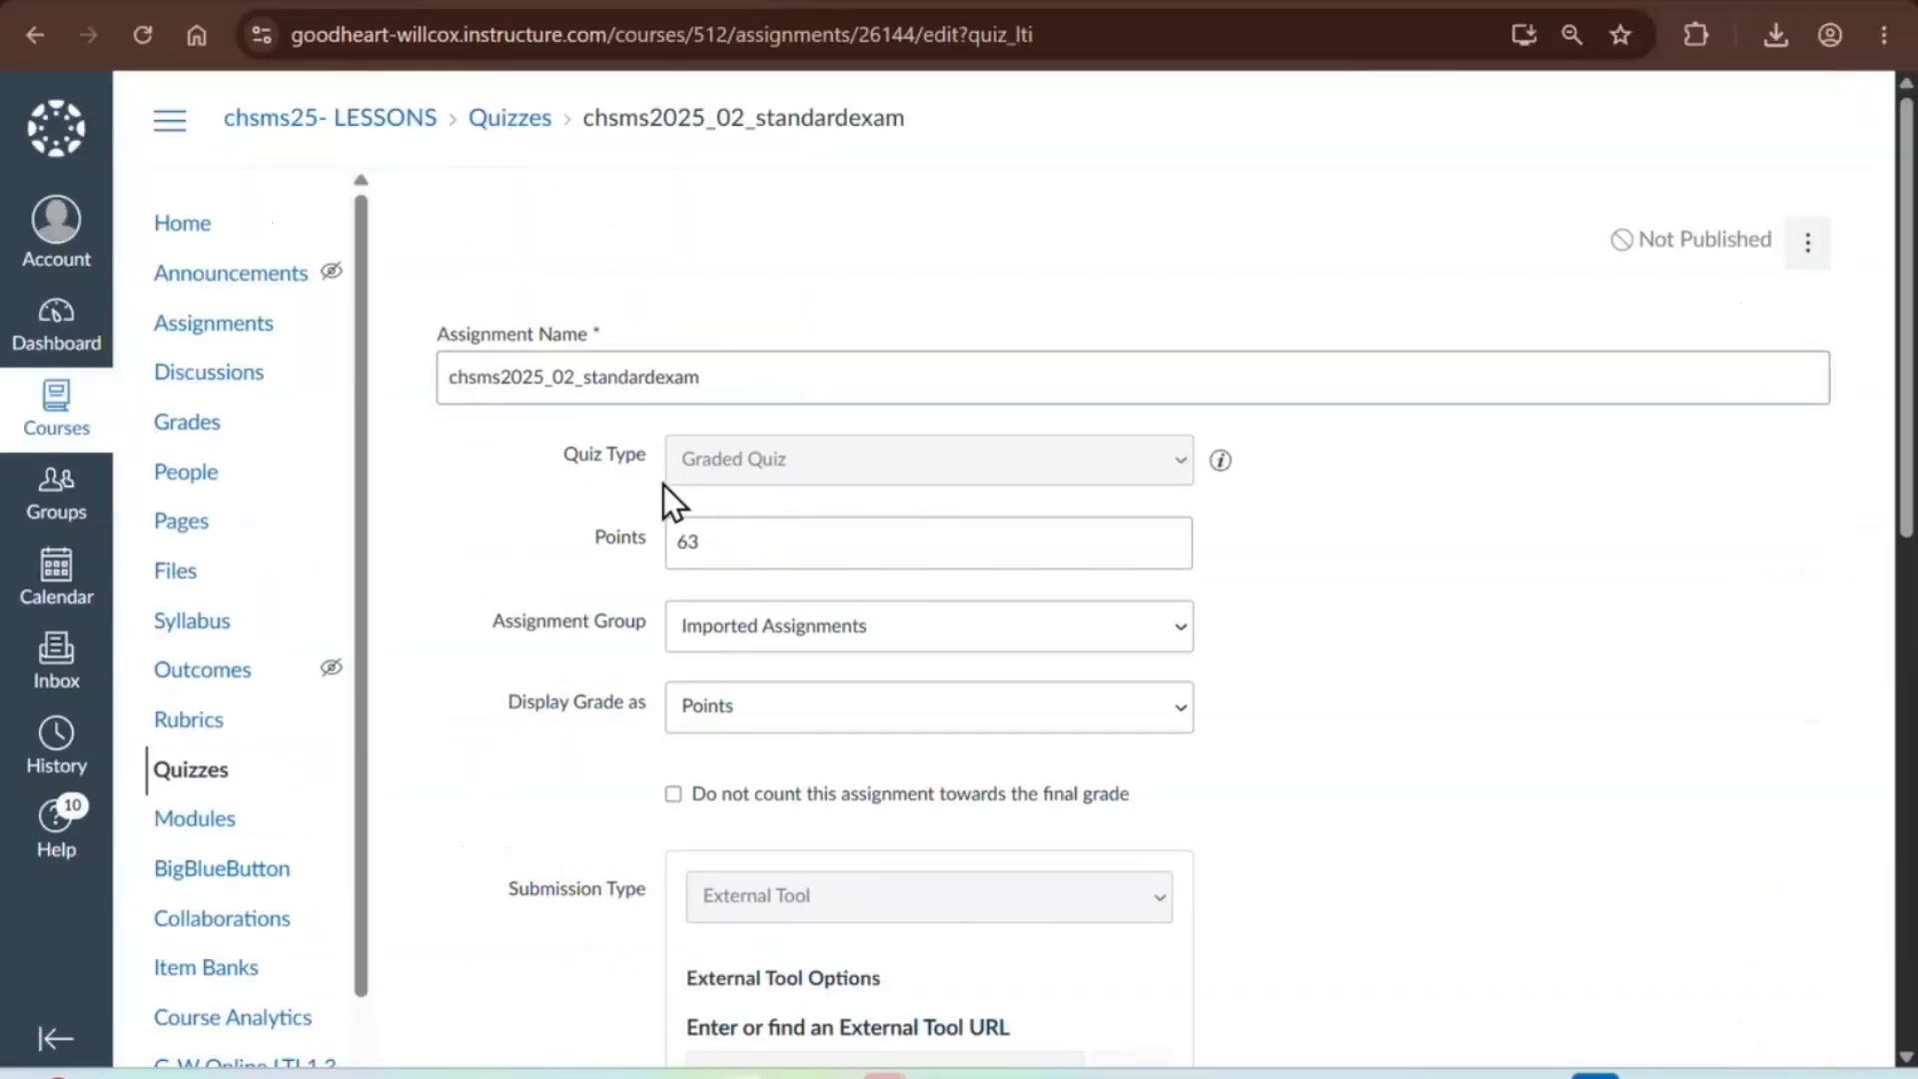
{"action": "scroll", "coordinate": [589, 482], "scroll_direction": "down", "scroll_amount": 6}
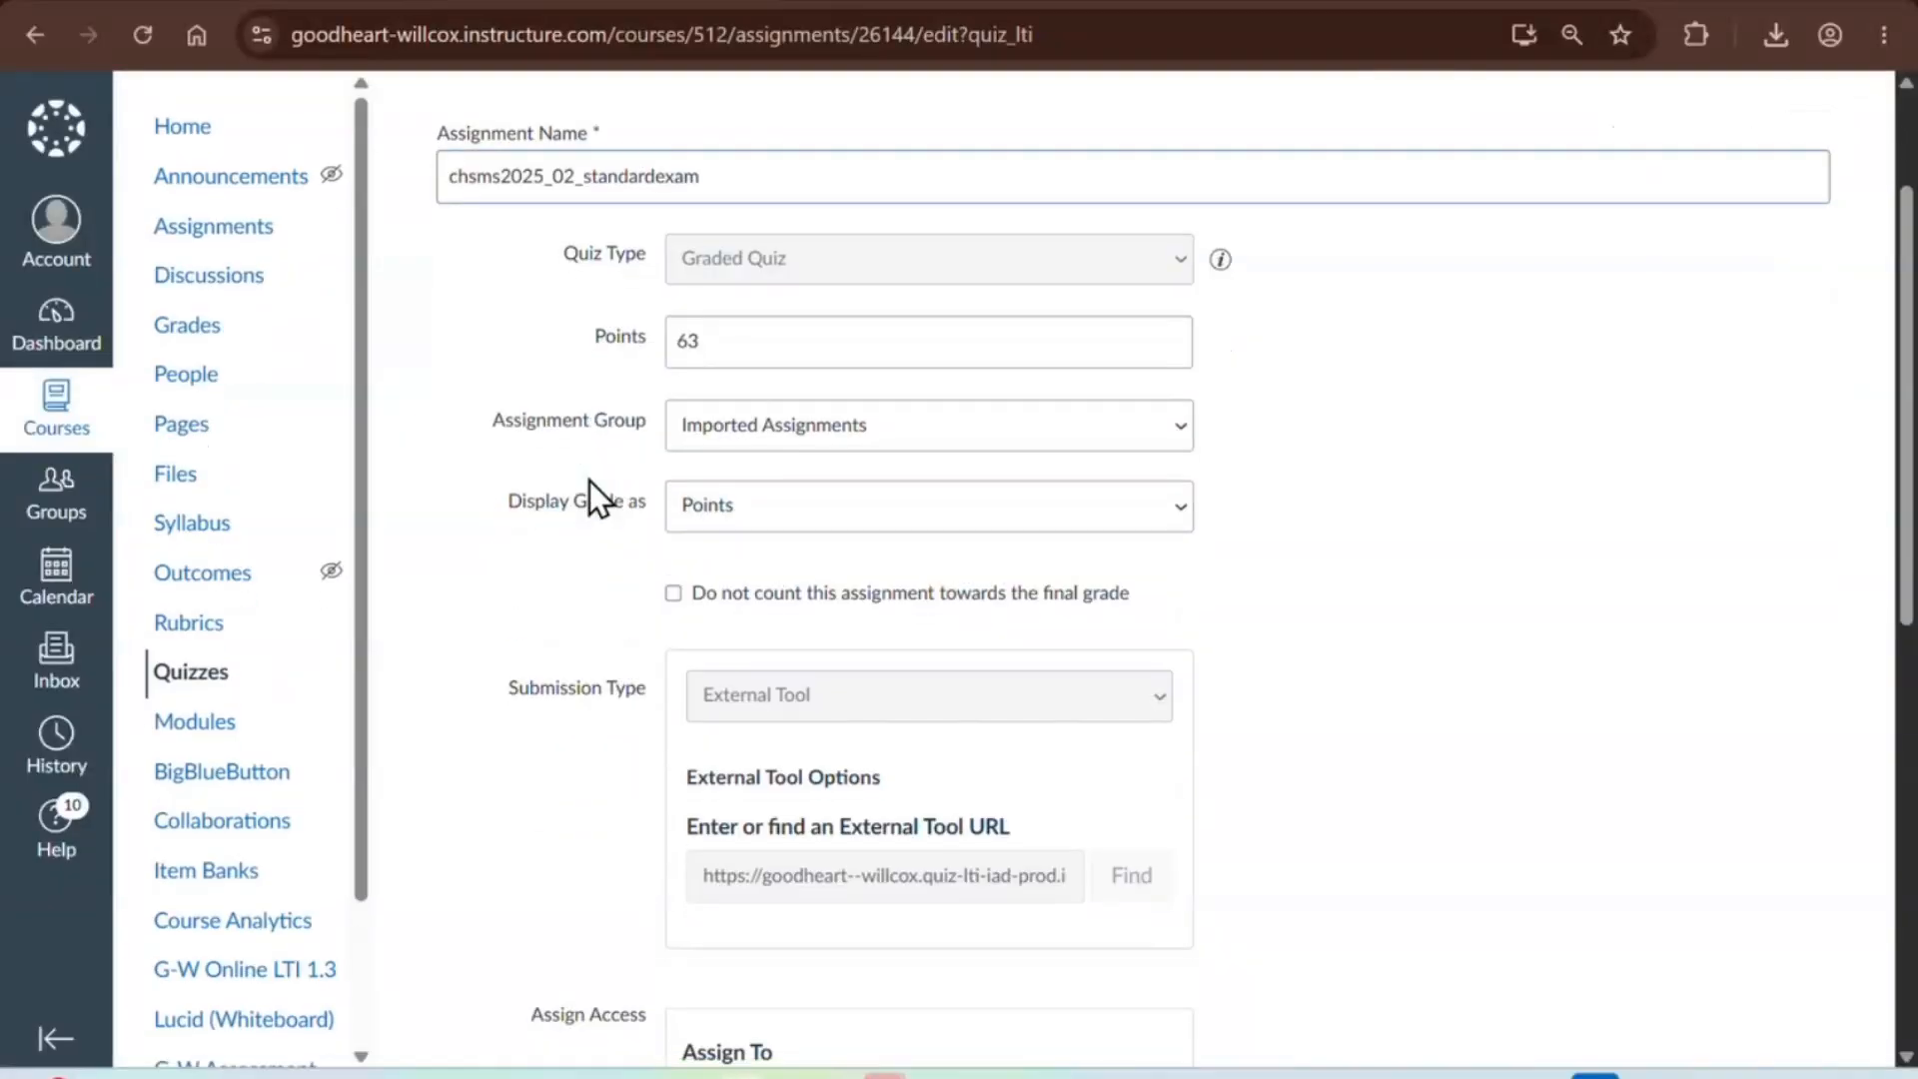
{"action": "scroll", "coordinate": [589, 482], "scroll_direction": "down", "scroll_amount": 5}
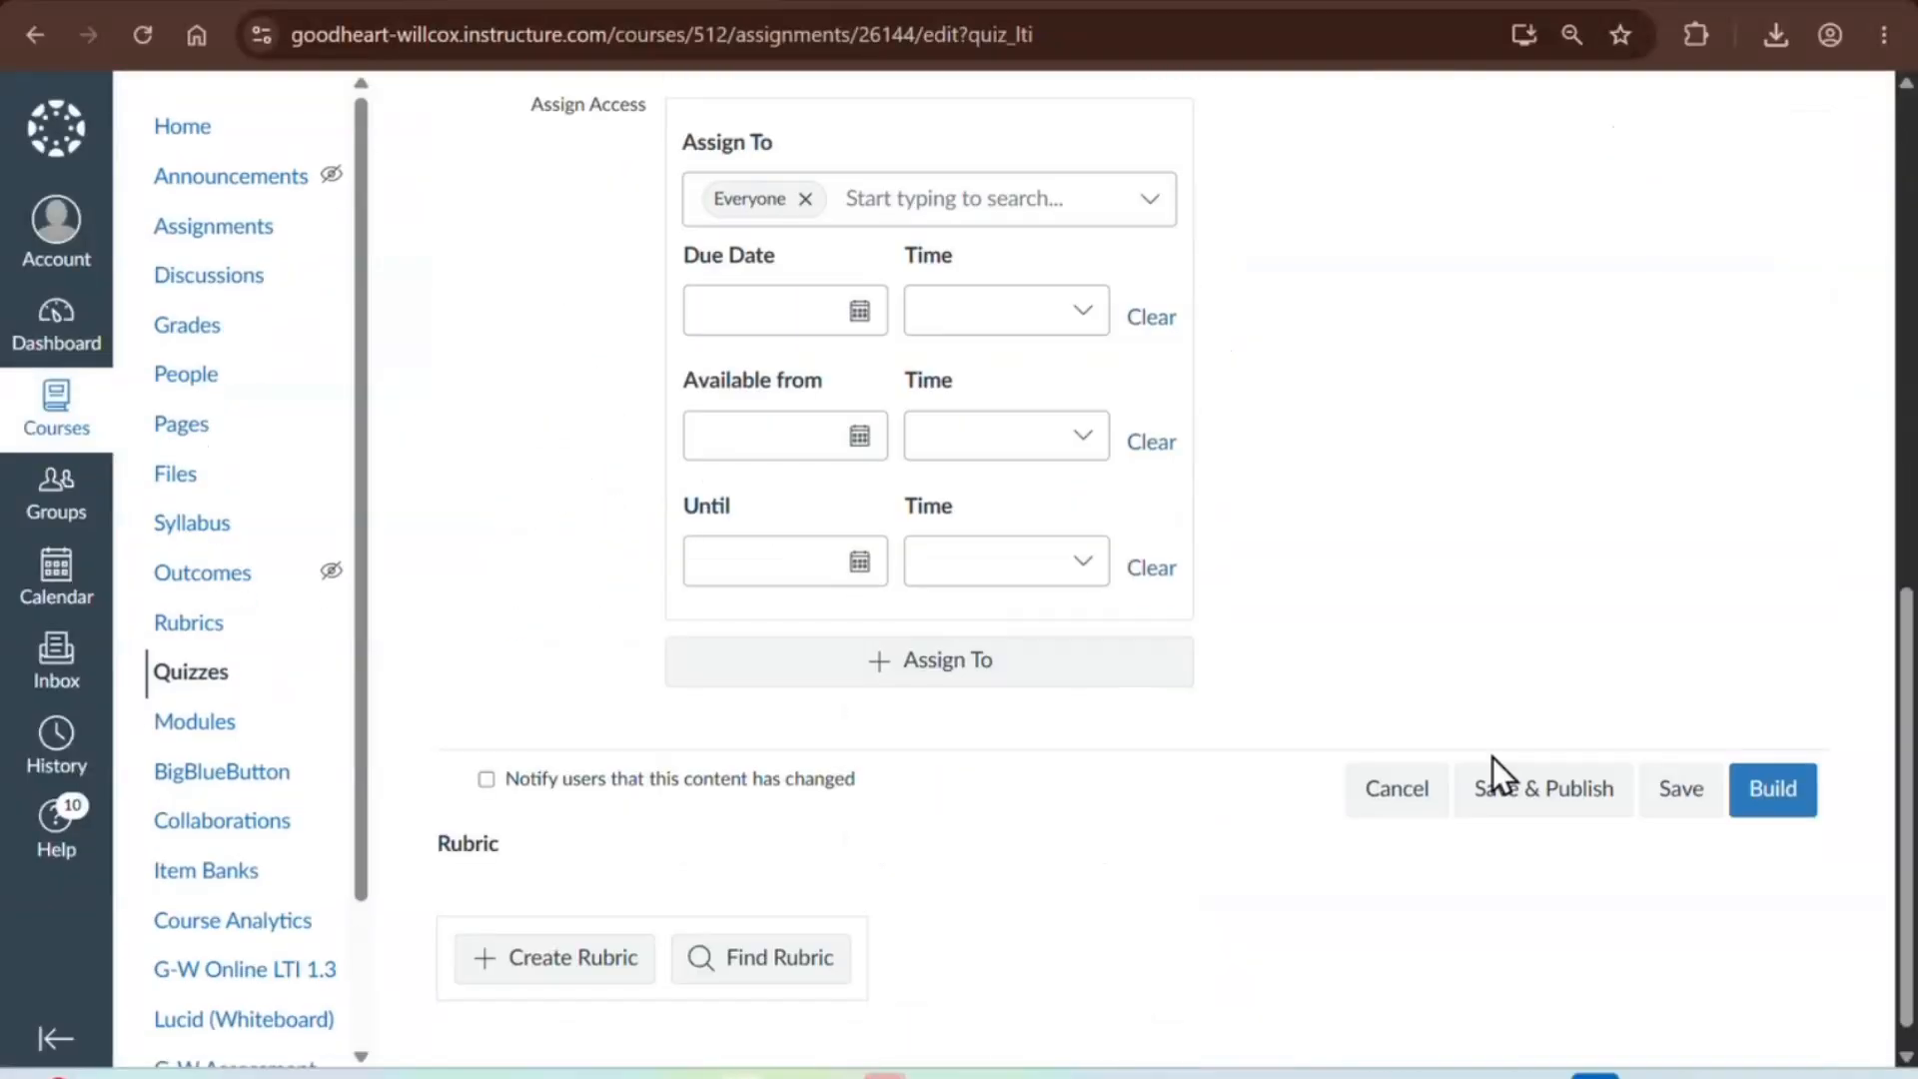
{"action": "left_click", "coordinate": [1779, 795]}
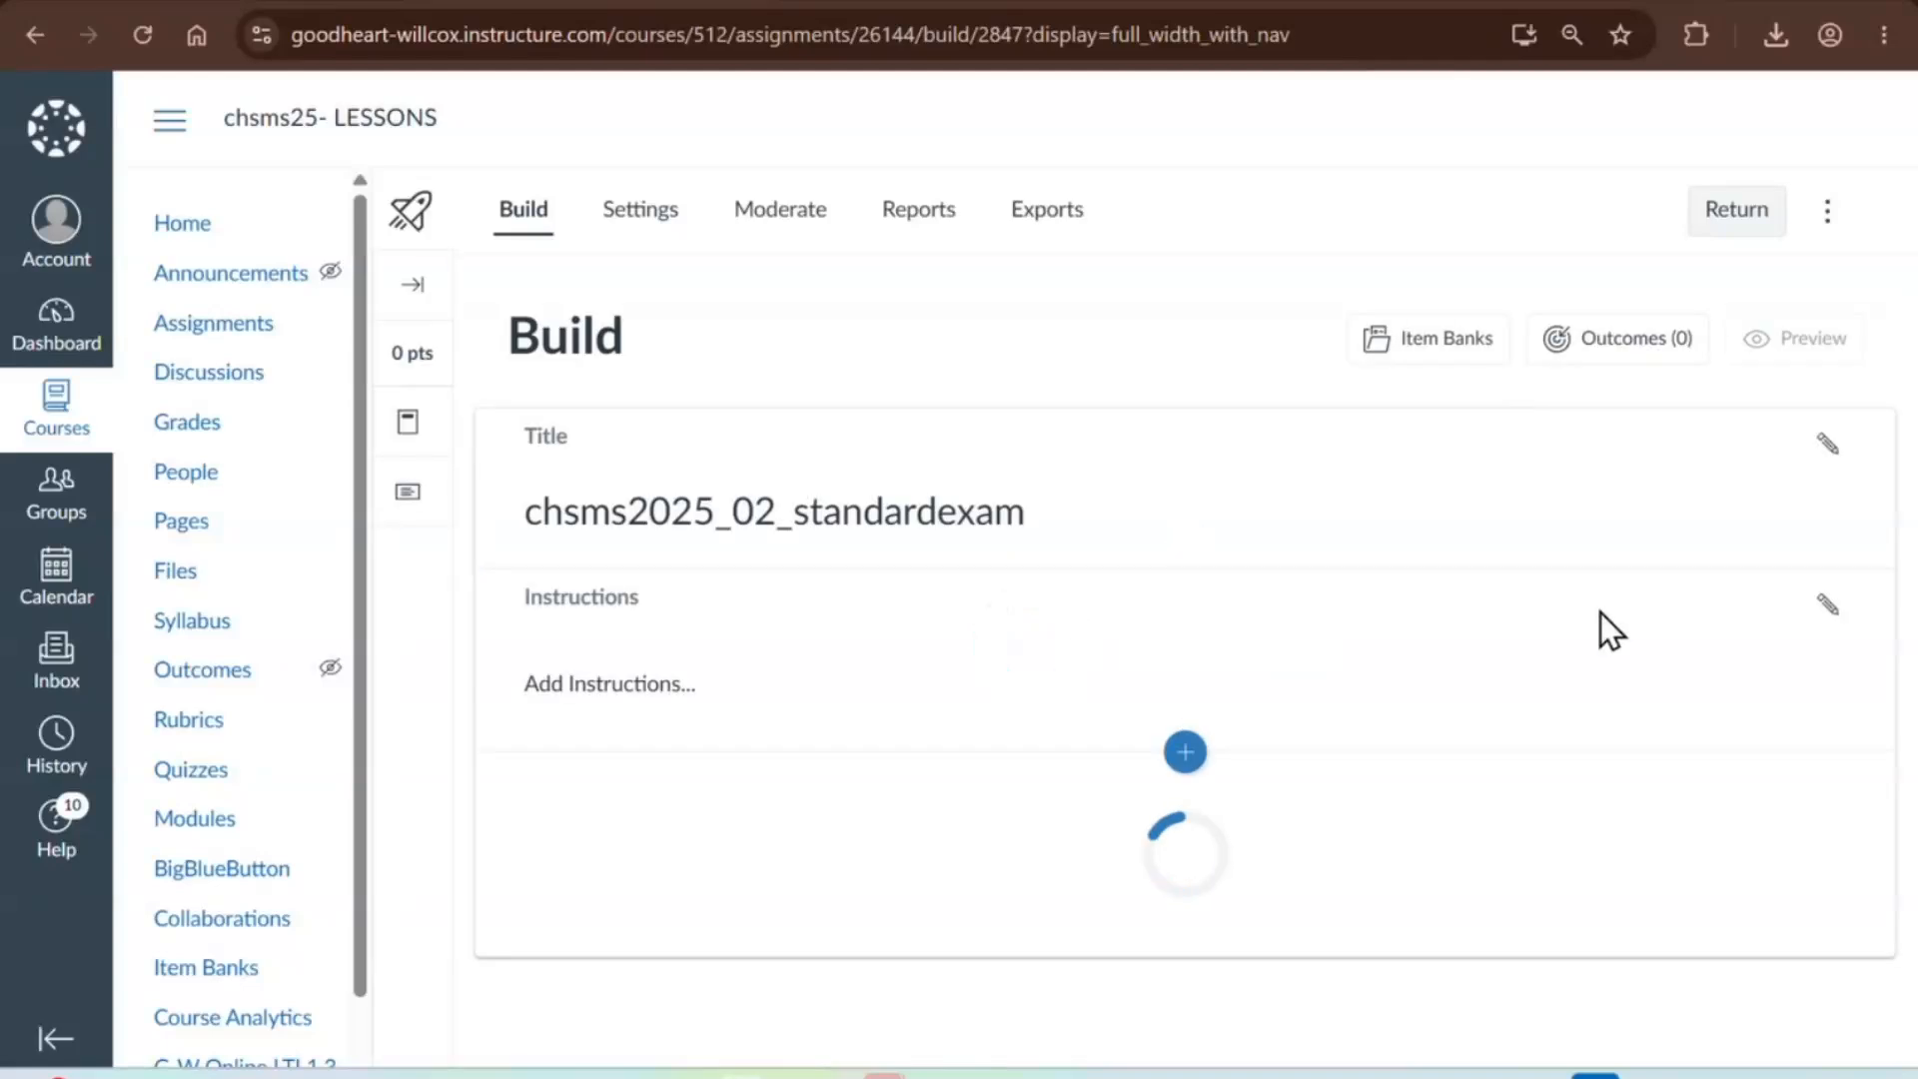
- Examine the exam's true-or-false questions, their marked answers and the edit and delete options for each question
{"action": "scroll", "coordinate": [1601, 614], "scroll_direction": "down", "scroll_amount": 4}
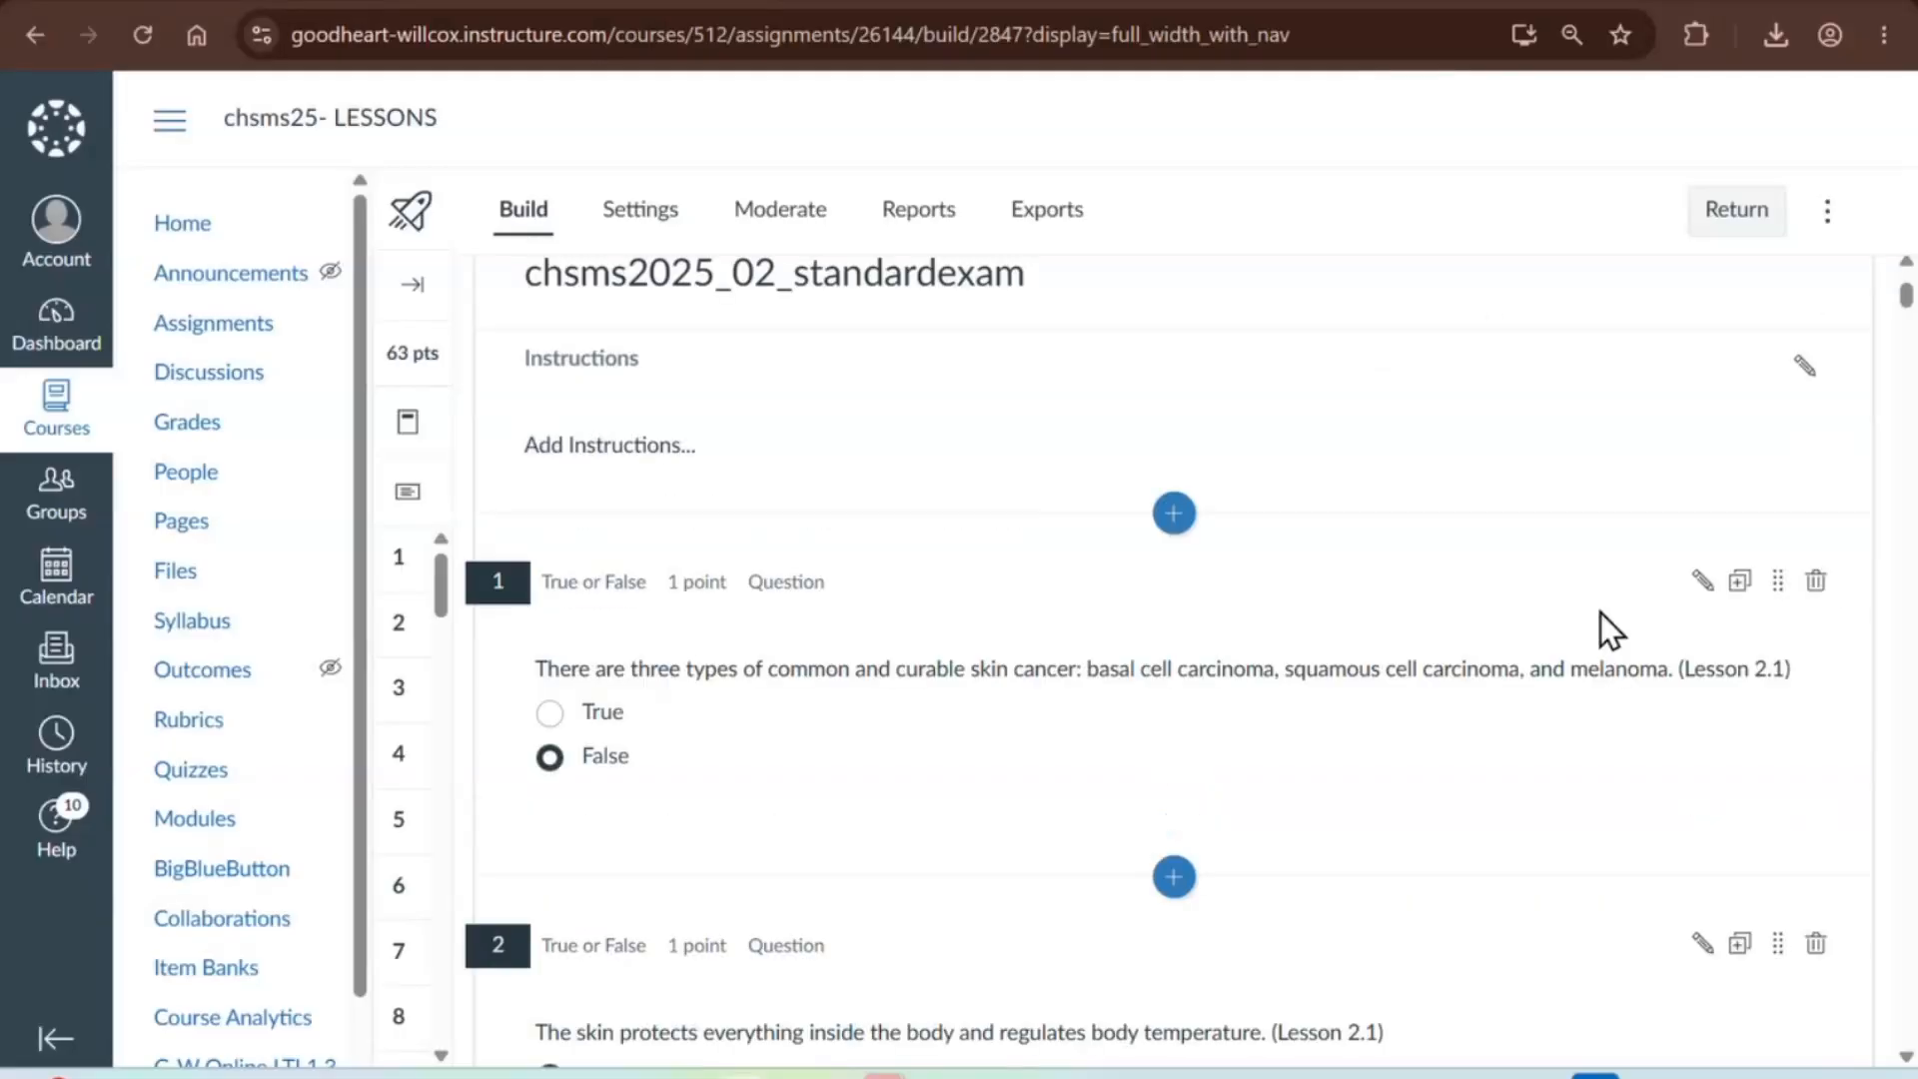
{"action": "left_click", "coordinate": [1701, 398]}
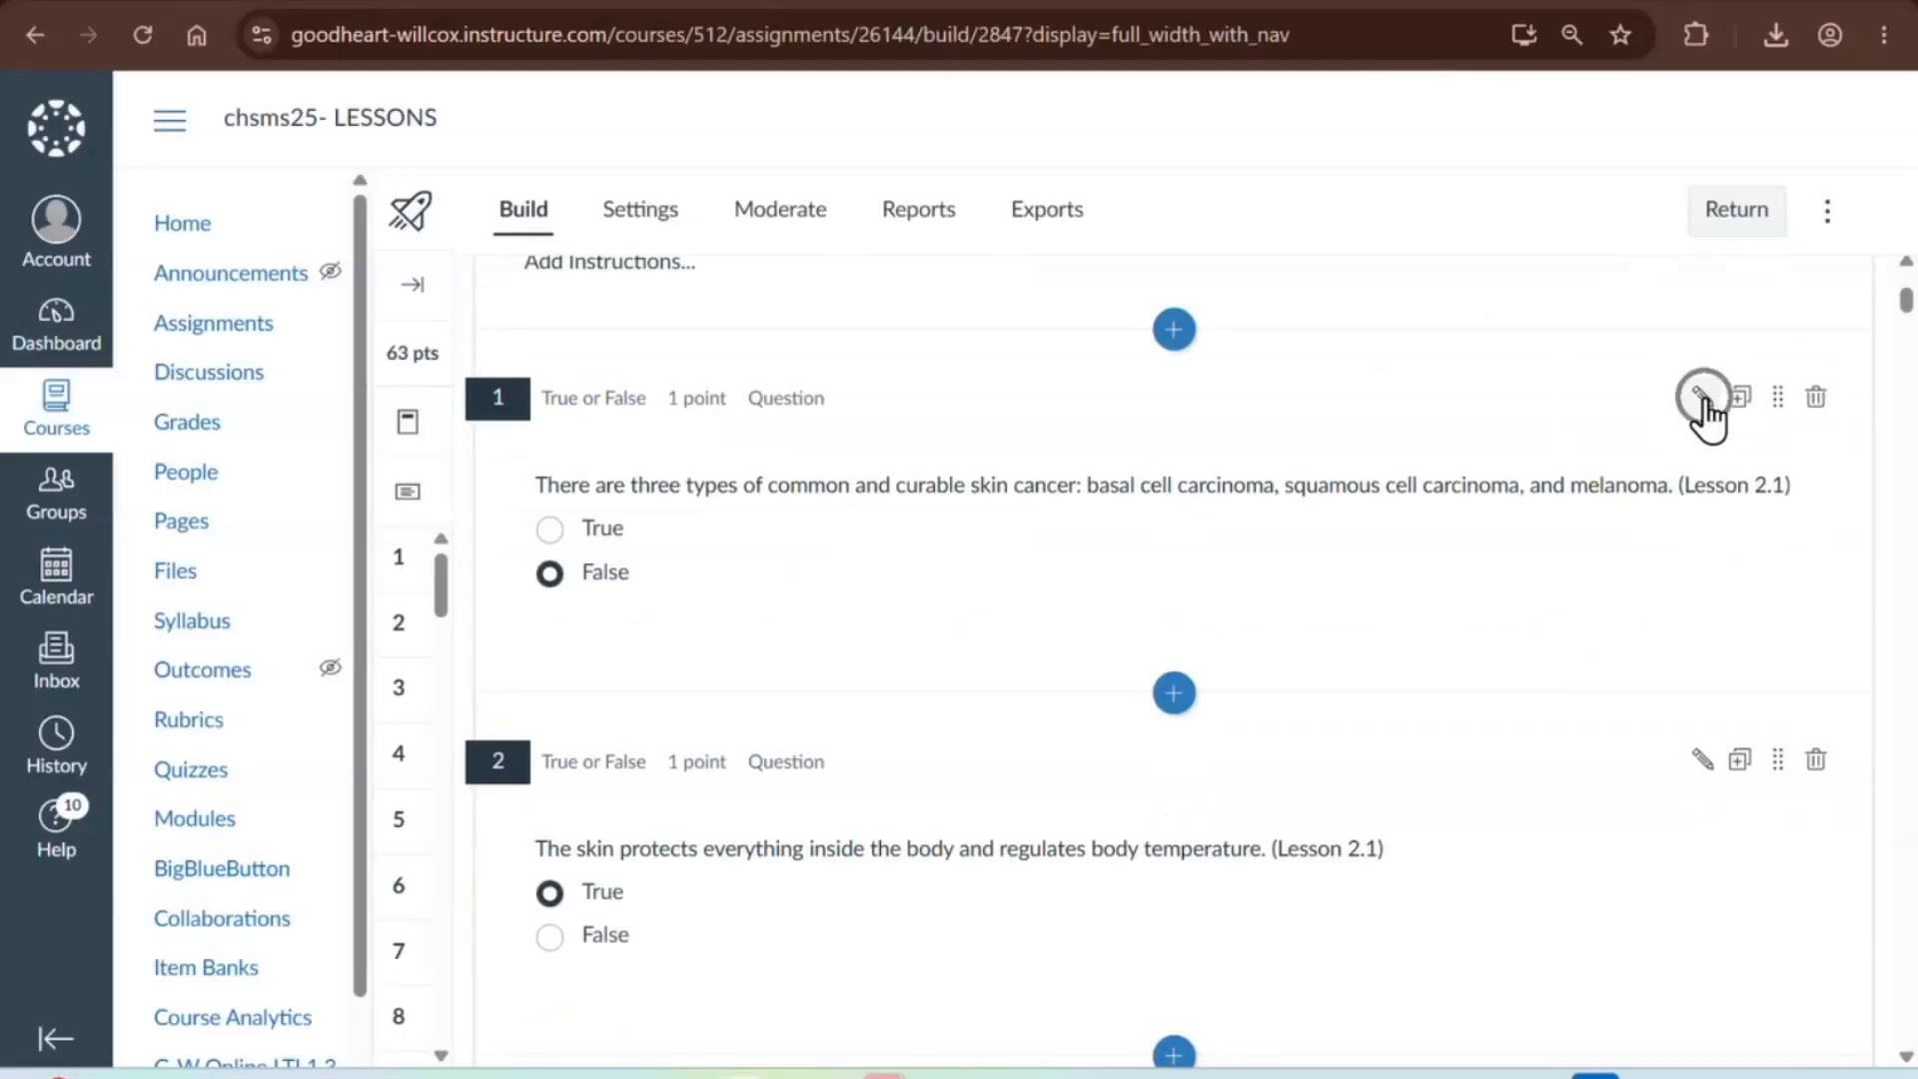
{"action": "left_click", "coordinate": [1818, 404]}
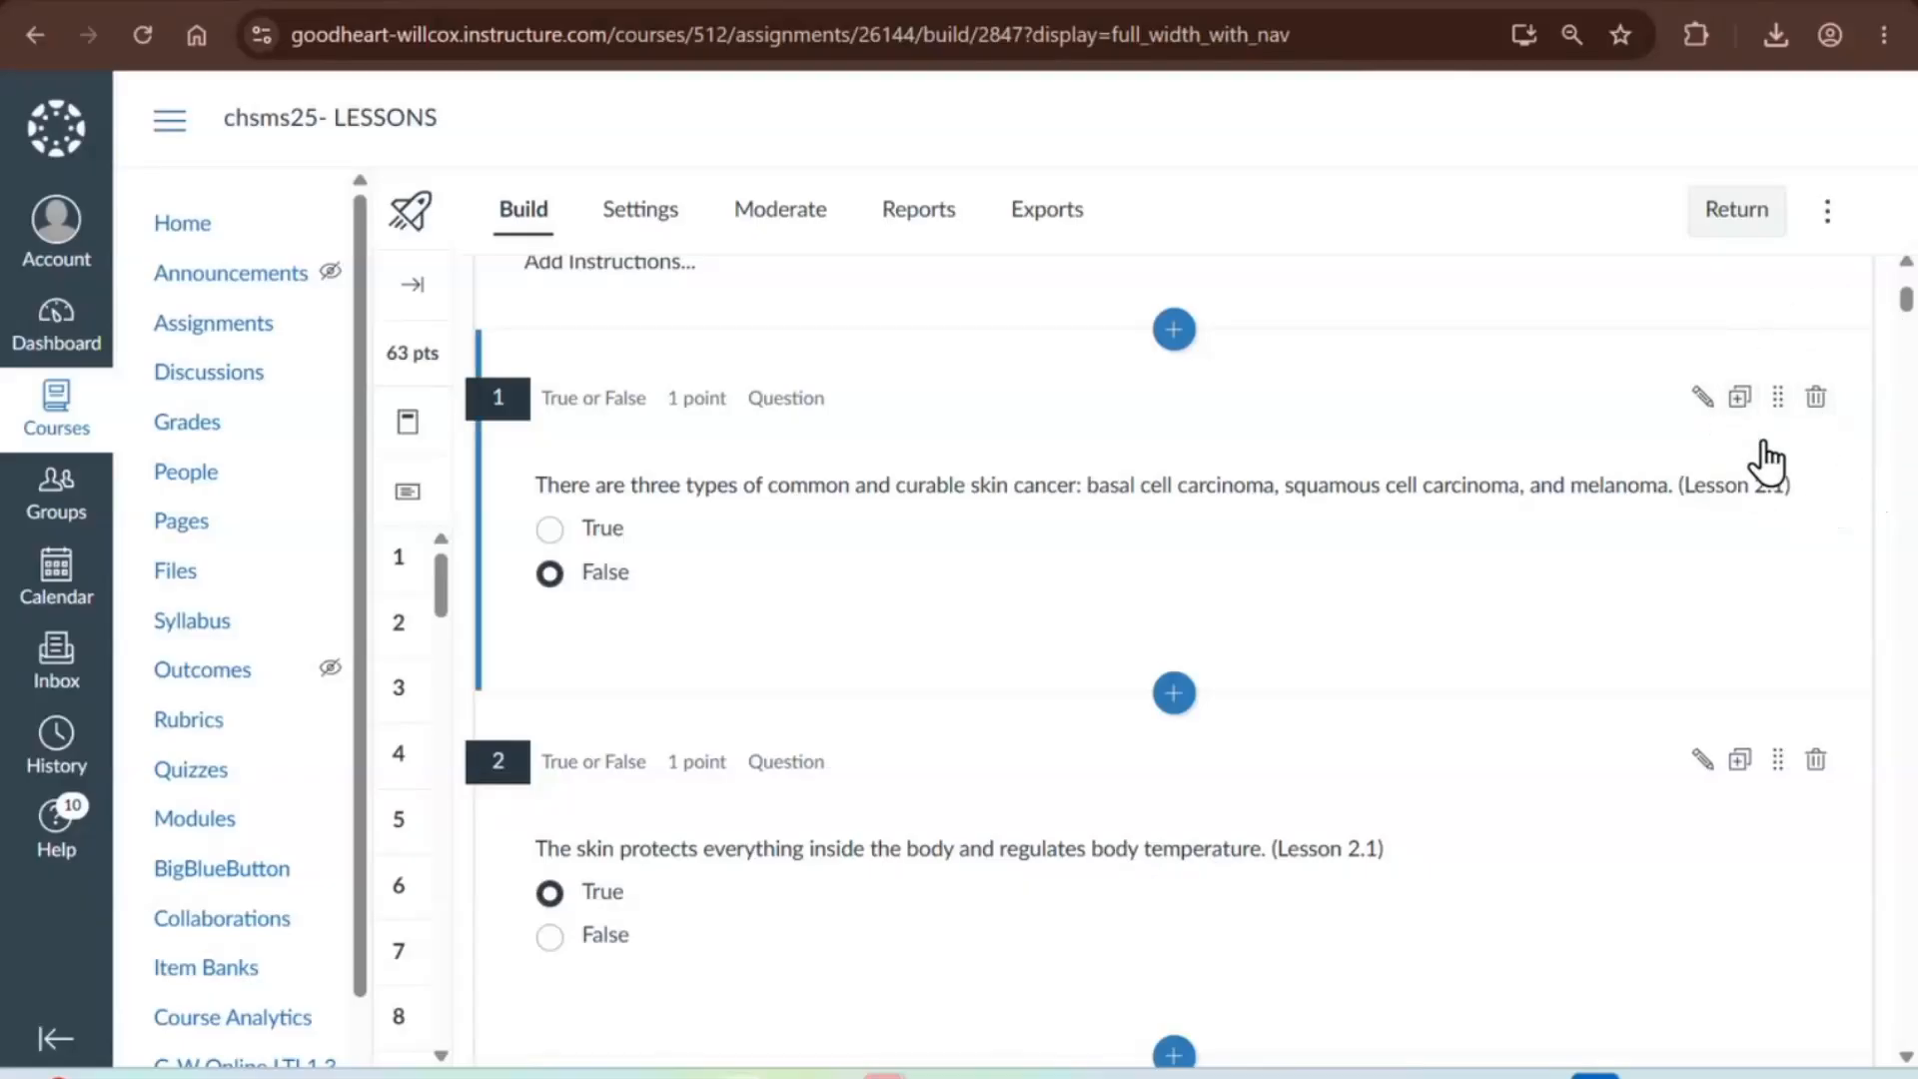
{"action": "scroll", "coordinate": [1767, 459], "scroll_direction": "down", "scroll_amount": 4}
{"action": "scroll", "coordinate": [1767, 459], "scroll_direction": "down", "scroll_amount": 7}
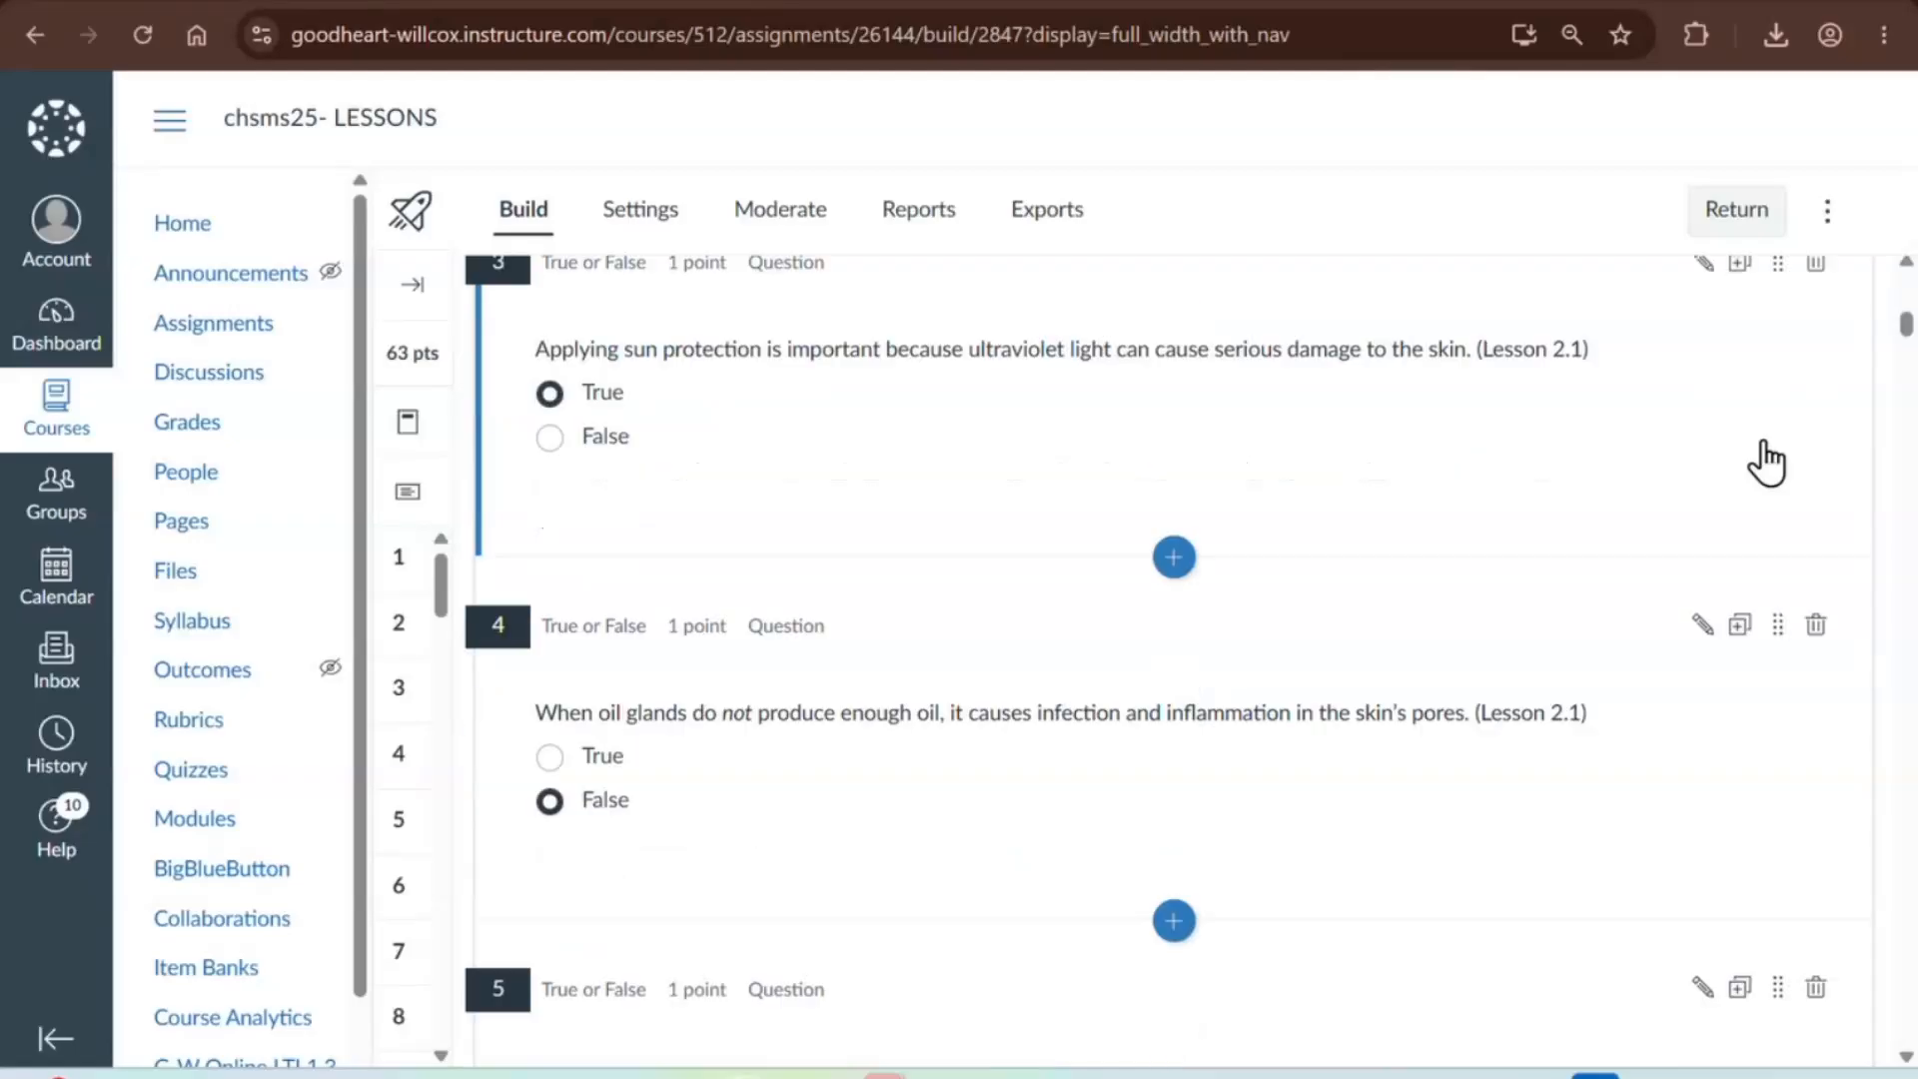
{"action": "scroll", "coordinate": [1766, 460], "scroll_direction": "down", "scroll_amount": 7}
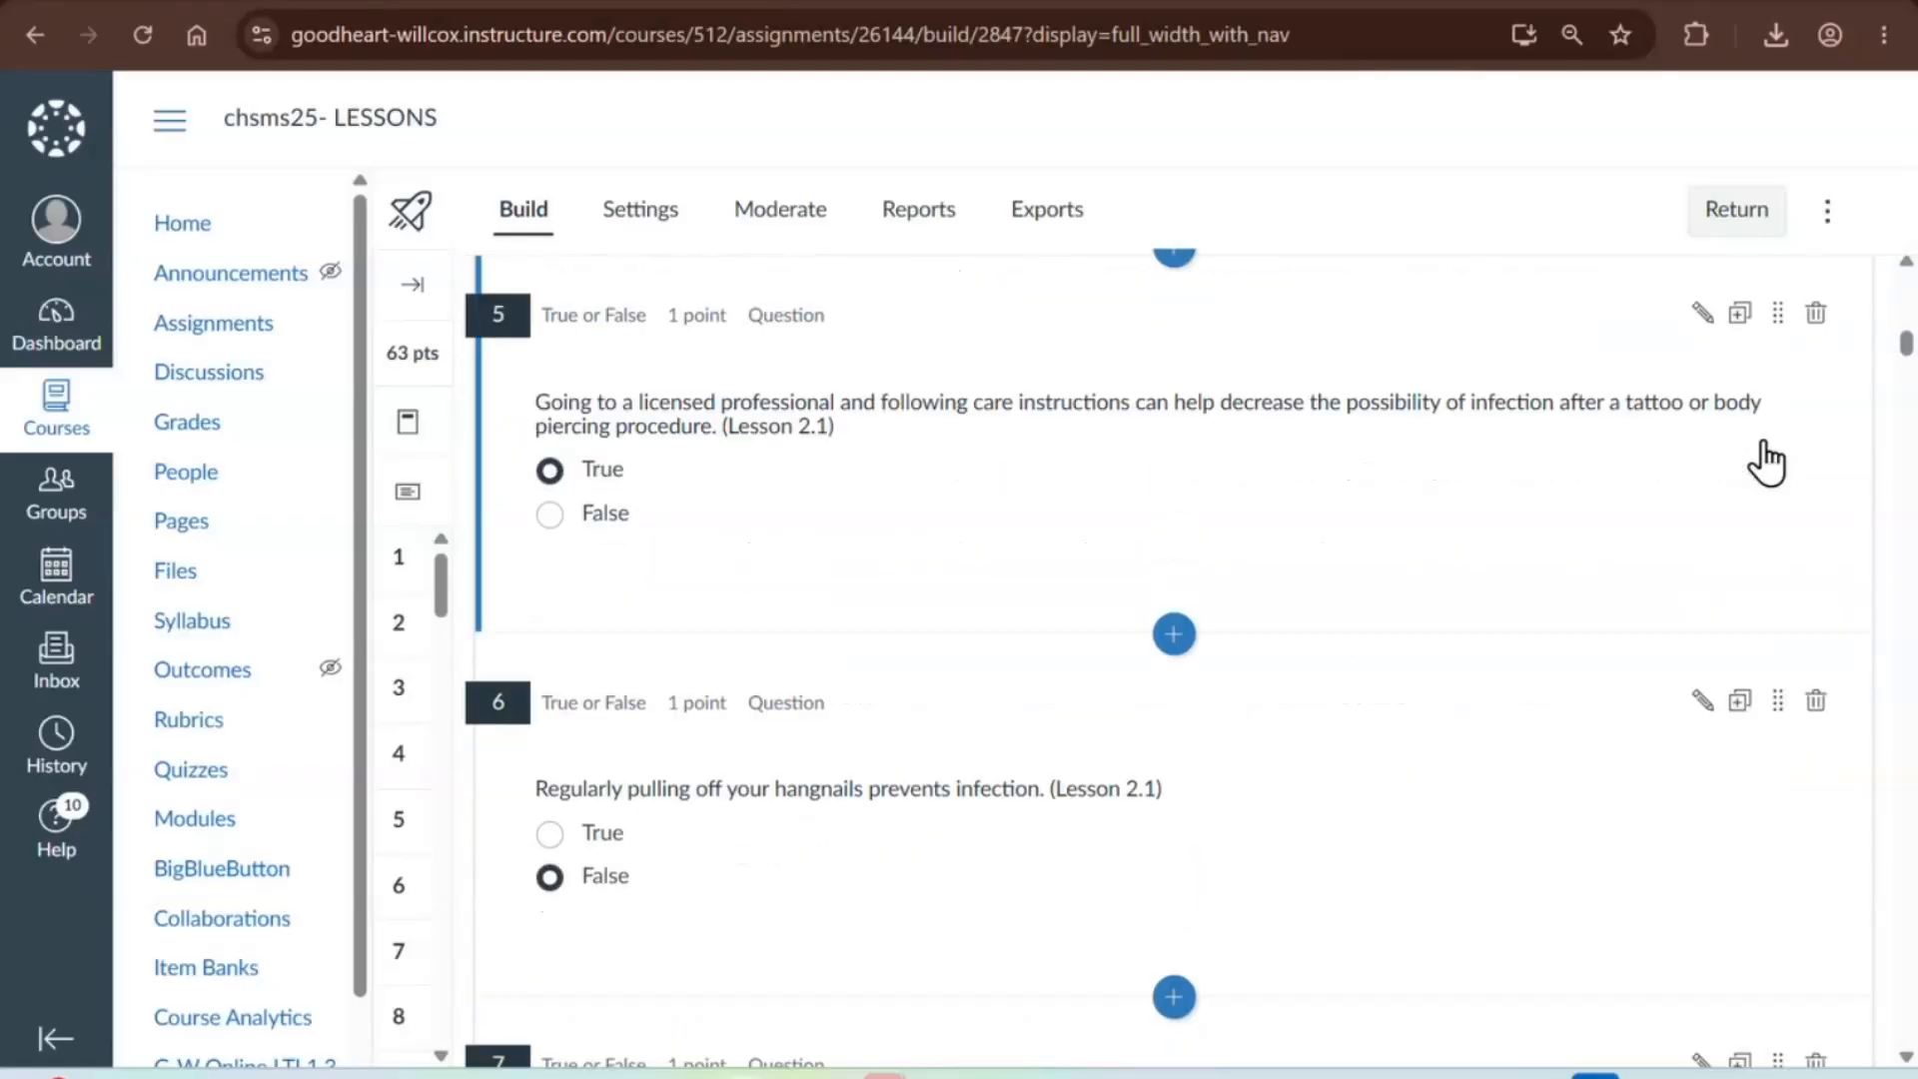
{"action": "scroll", "coordinate": [1767, 460], "scroll_direction": "down", "scroll_amount": 3}
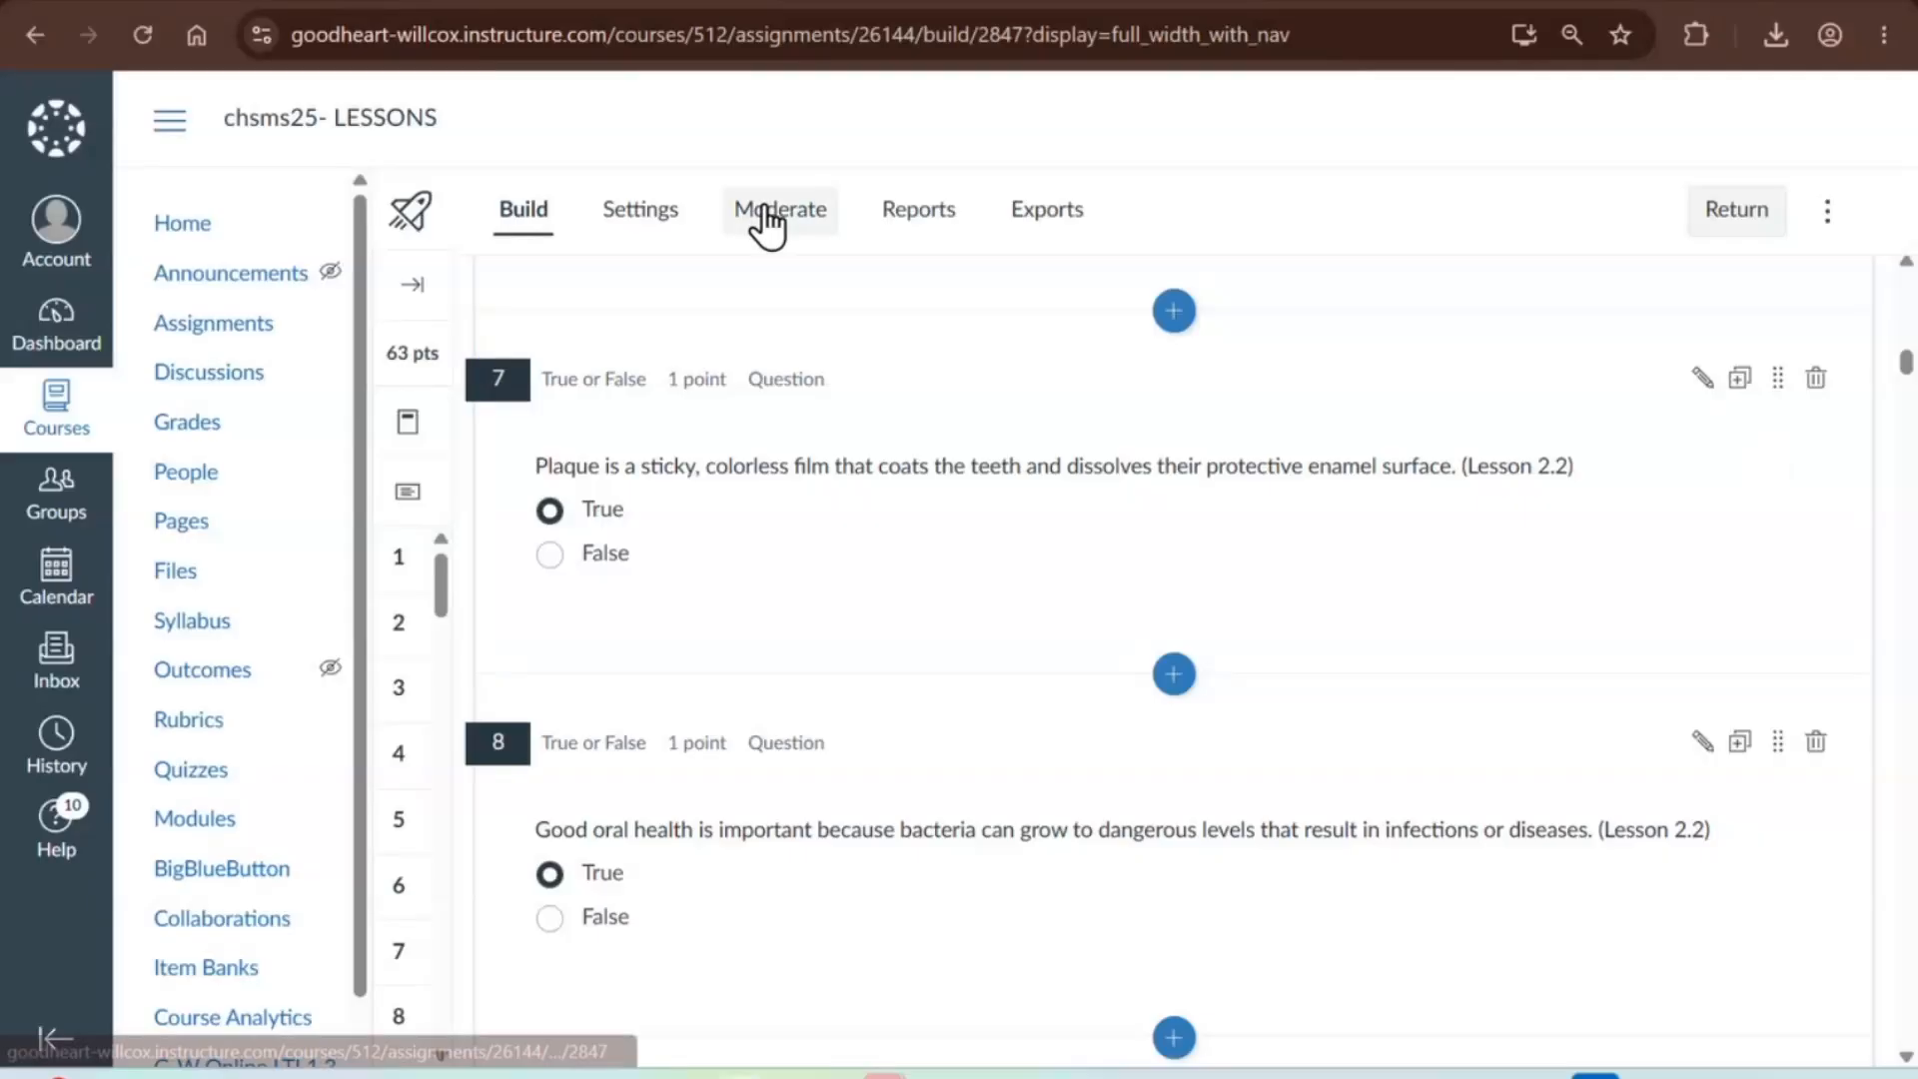
- Examine the Module 2 exam's quiz settings and return to the course Modules
{"action": "left_click", "coordinate": [645, 232]}
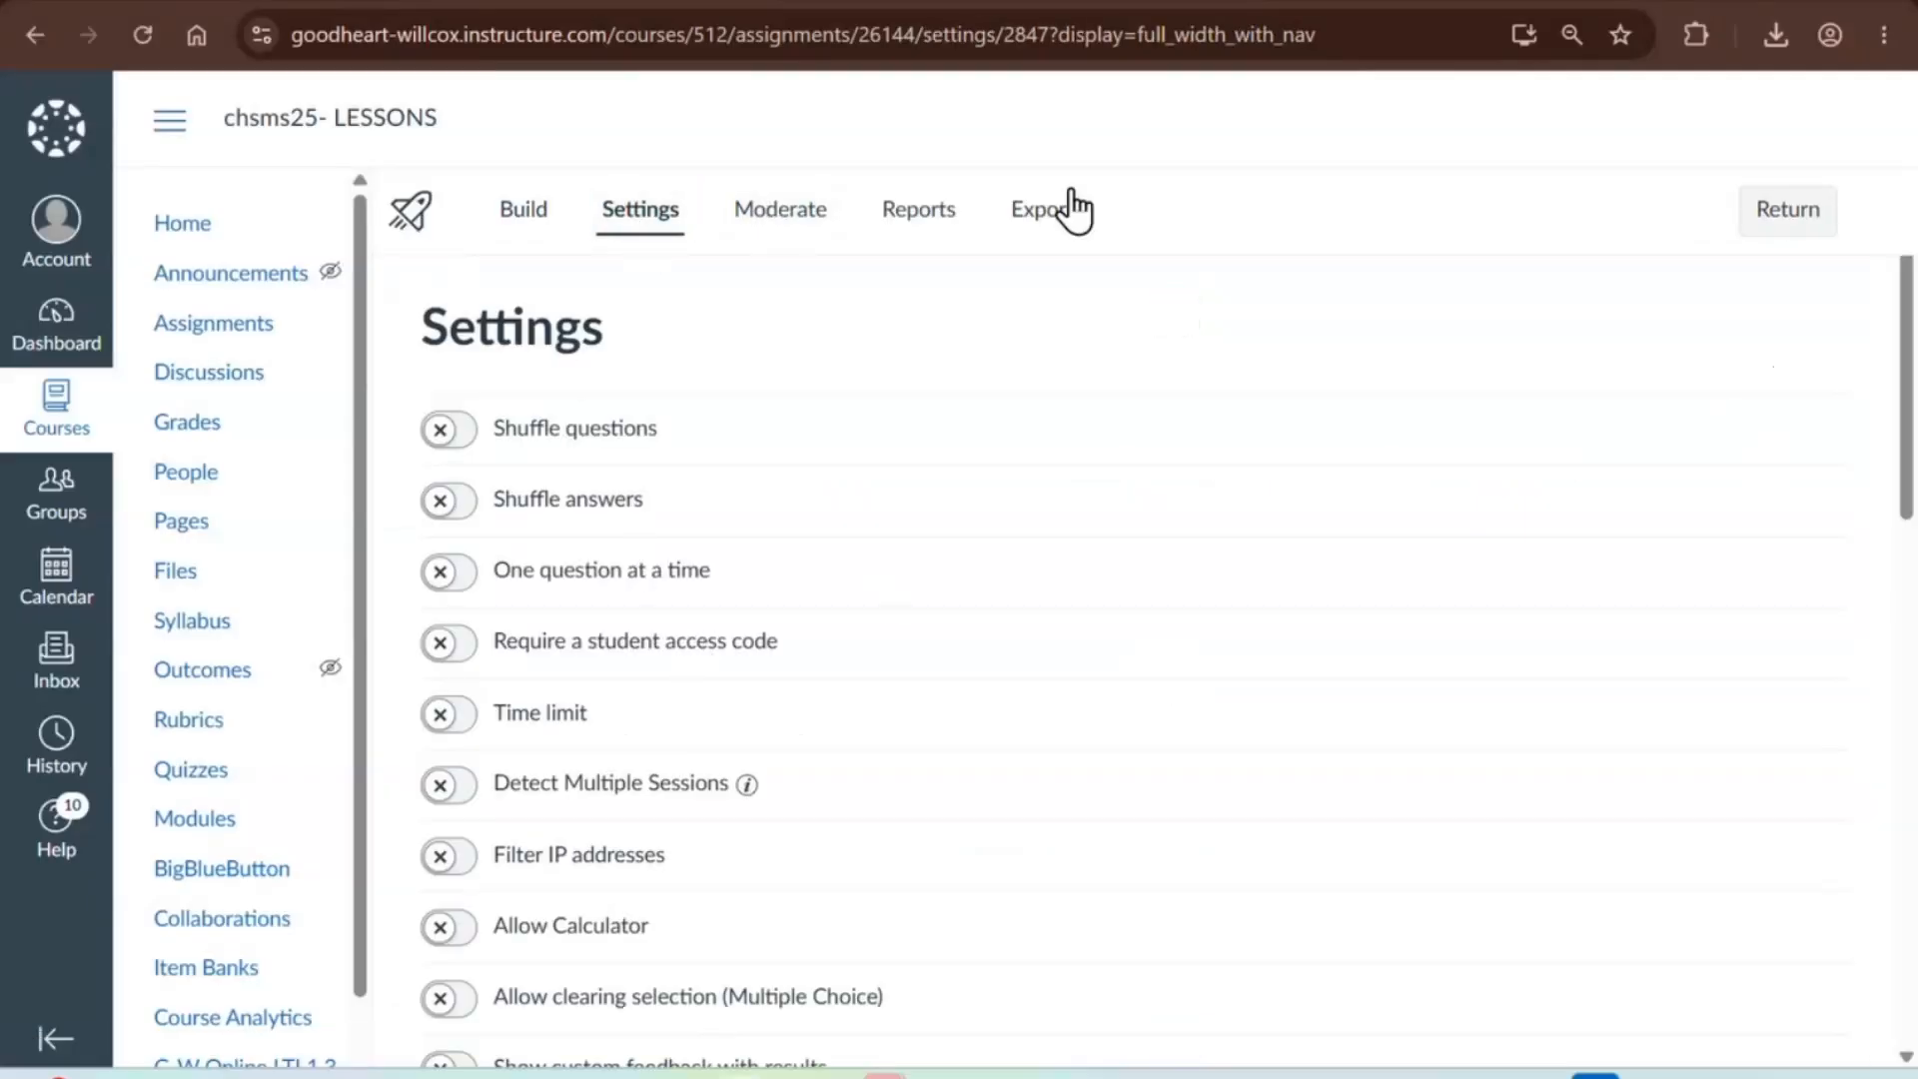
{"action": "left_click", "coordinate": [937, 226]}
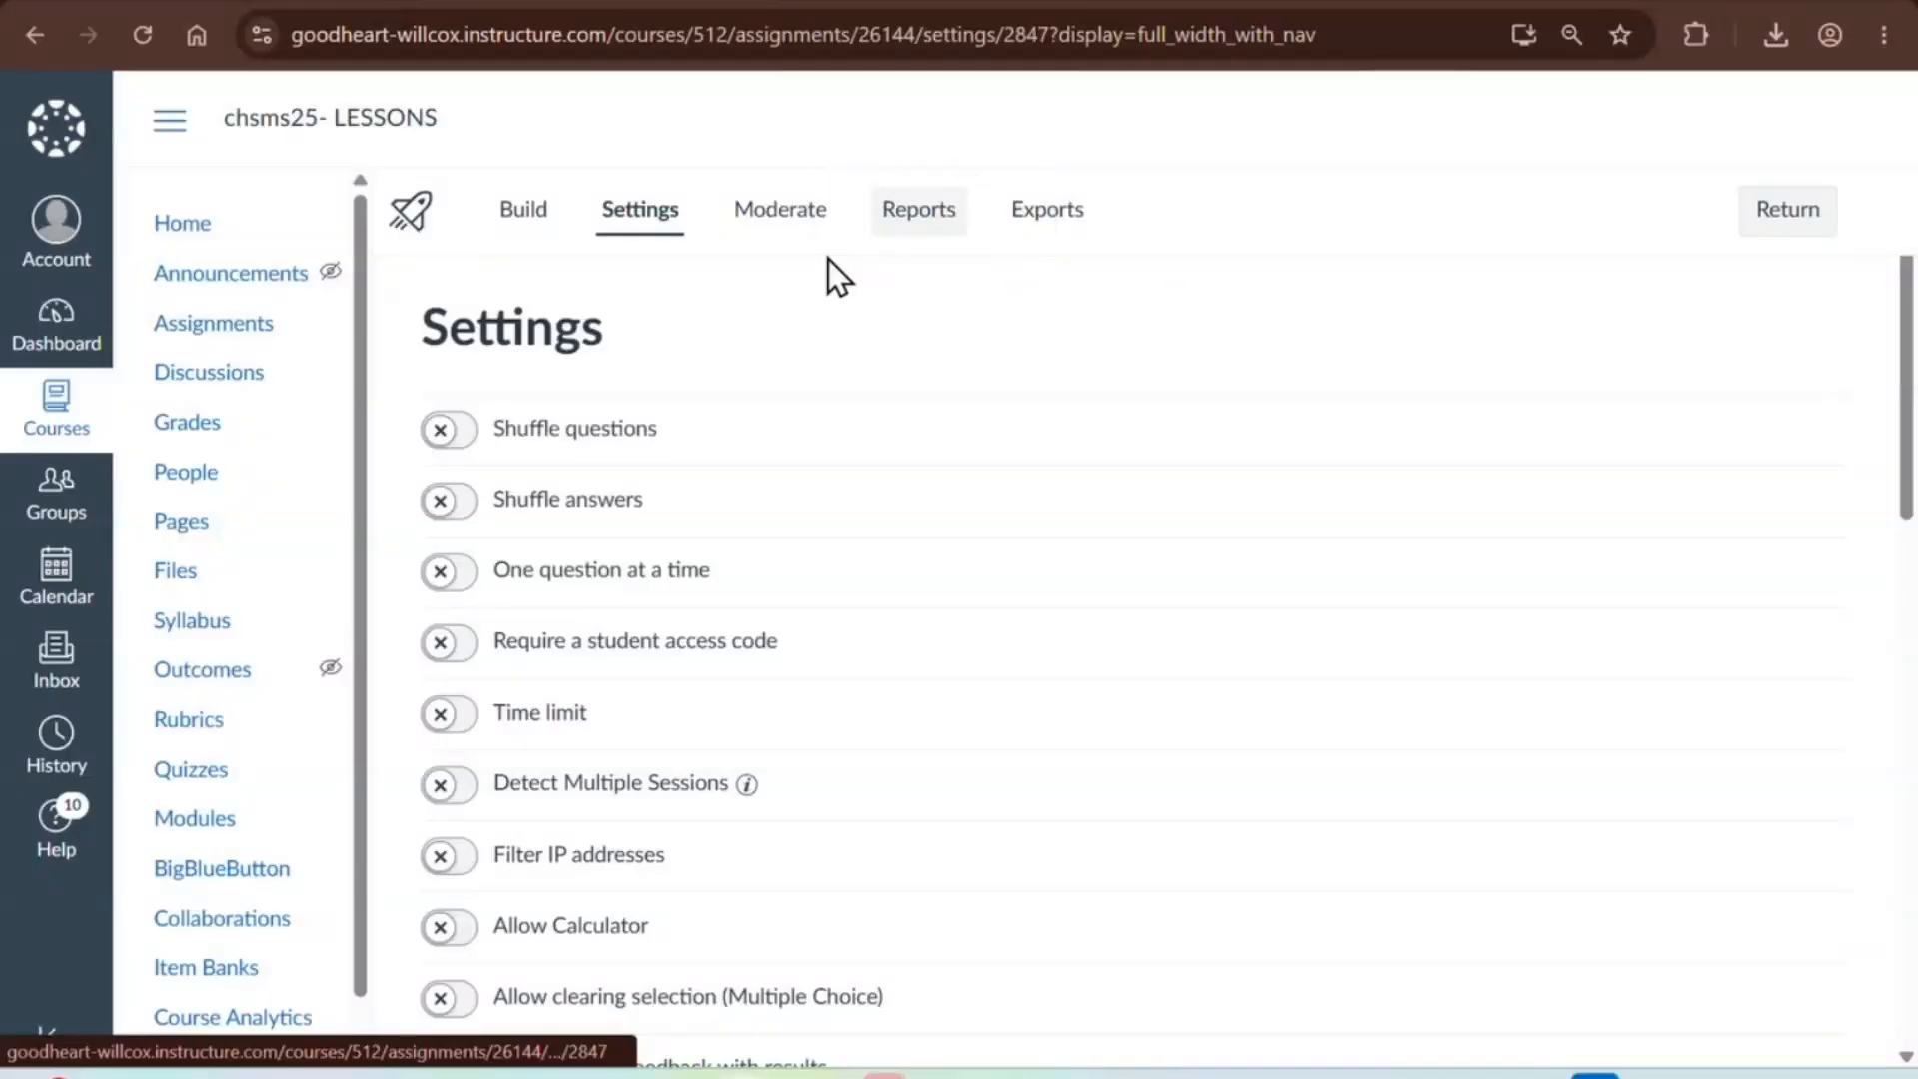
{"action": "left_click", "coordinate": [197, 824]}
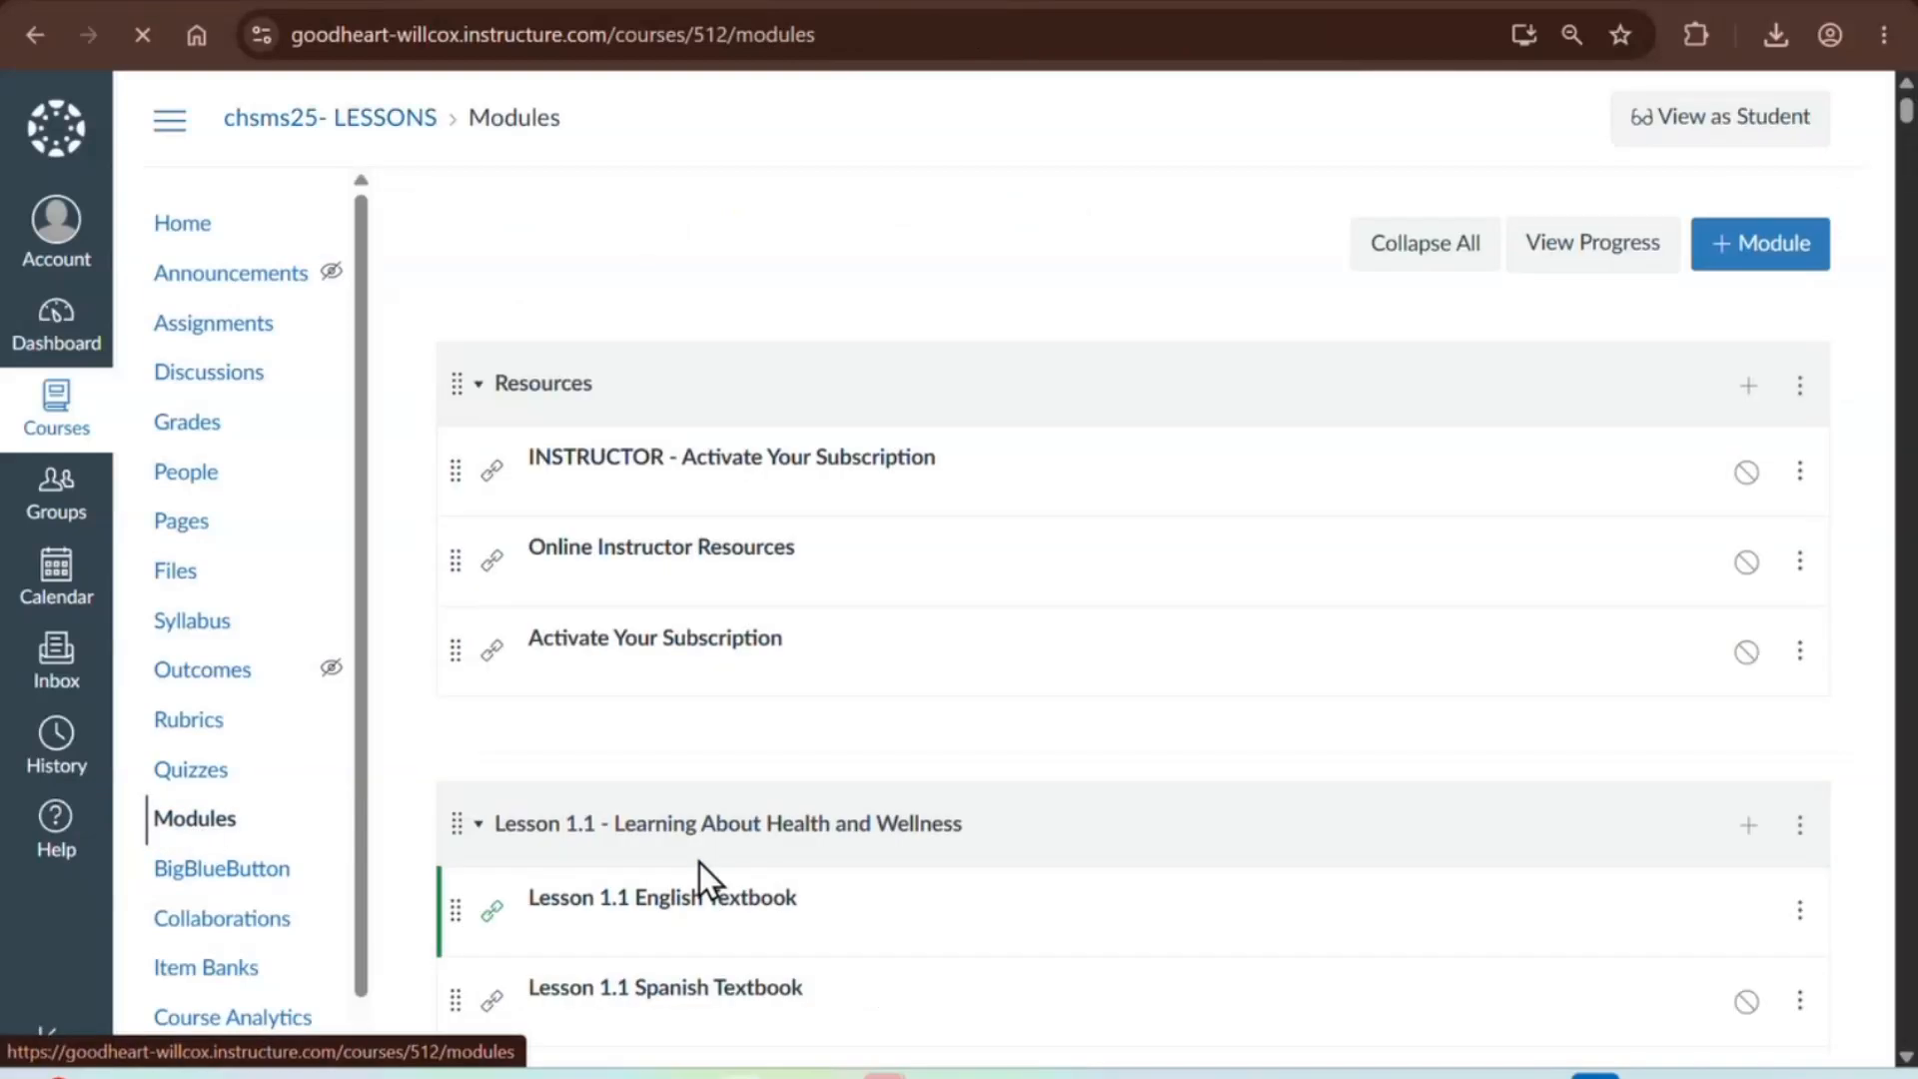
- Add the first non-classic chsms2025_0101_postassess quiz to the Lesson 1.1 - Learning About Health and Wellness module without indentation
{"action": "left_click", "coordinate": [666, 784]}
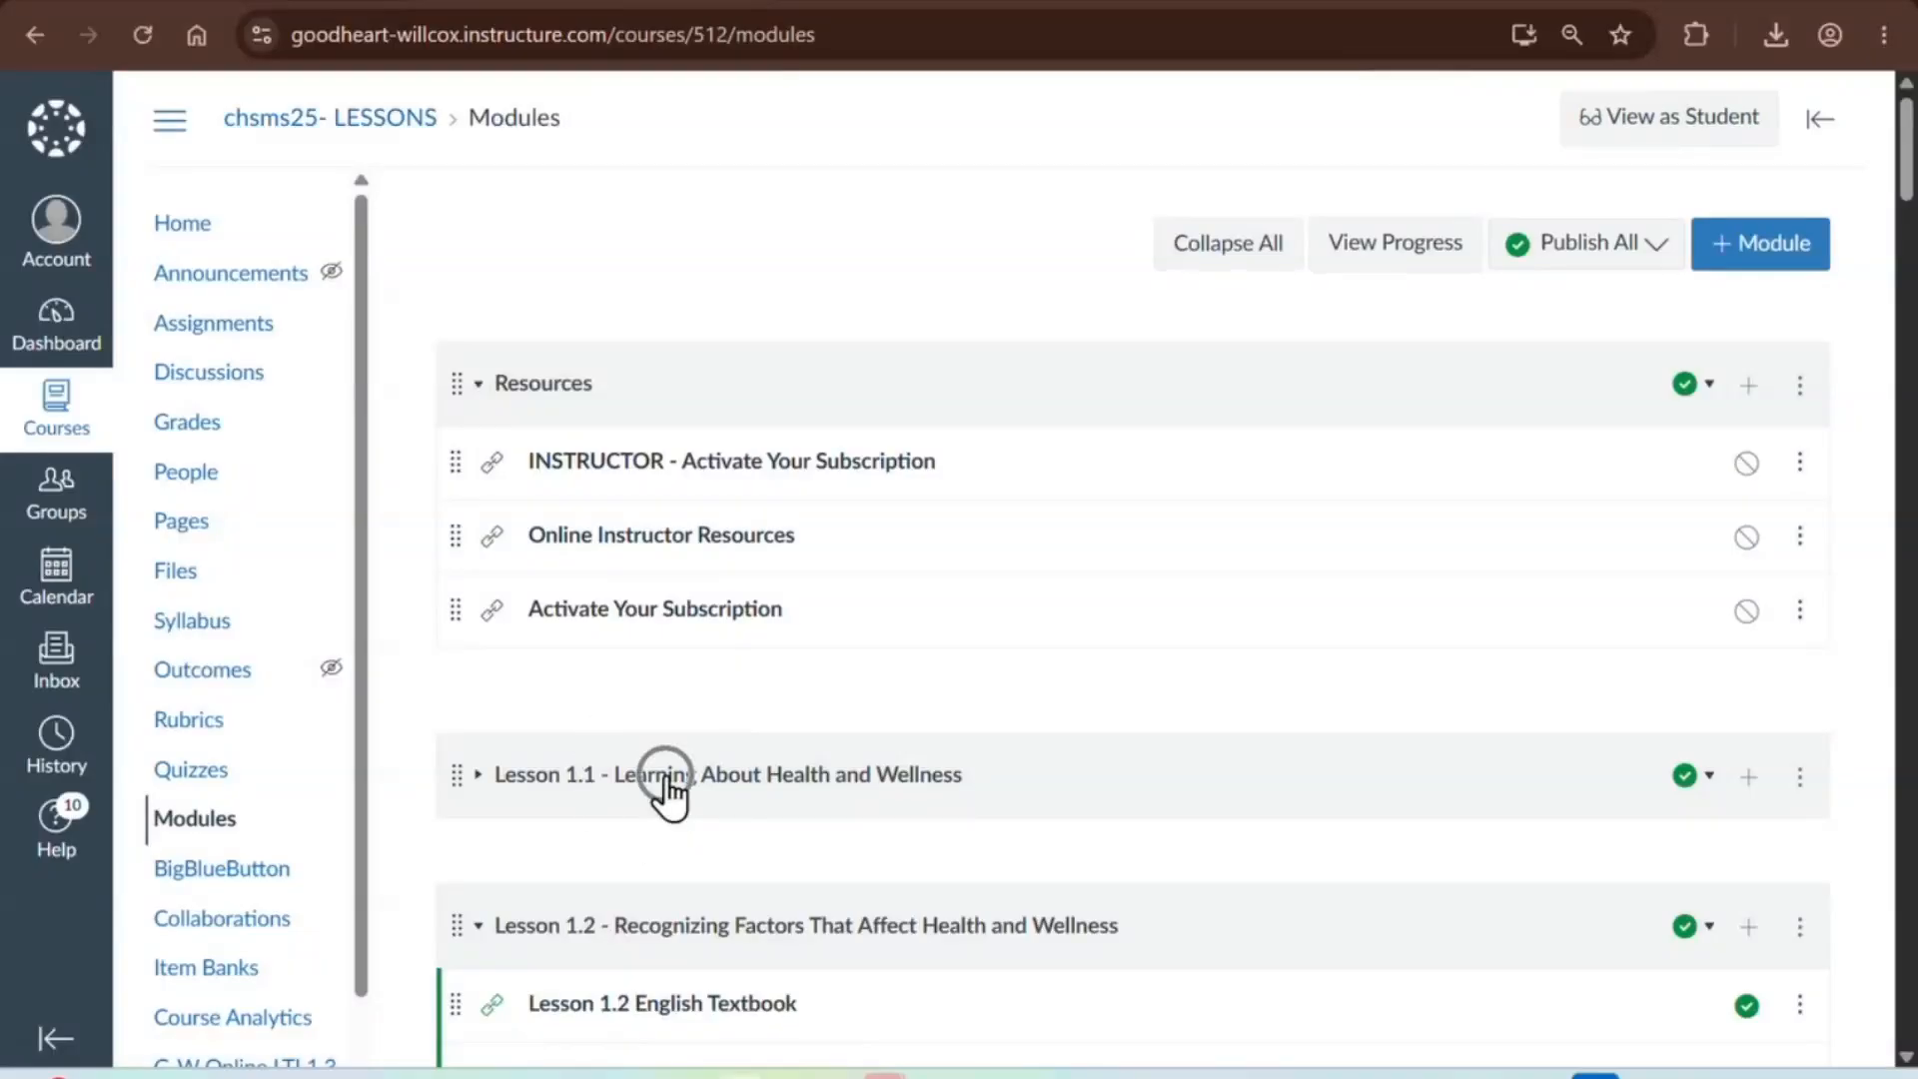
{"action": "left_click", "coordinate": [479, 779]}
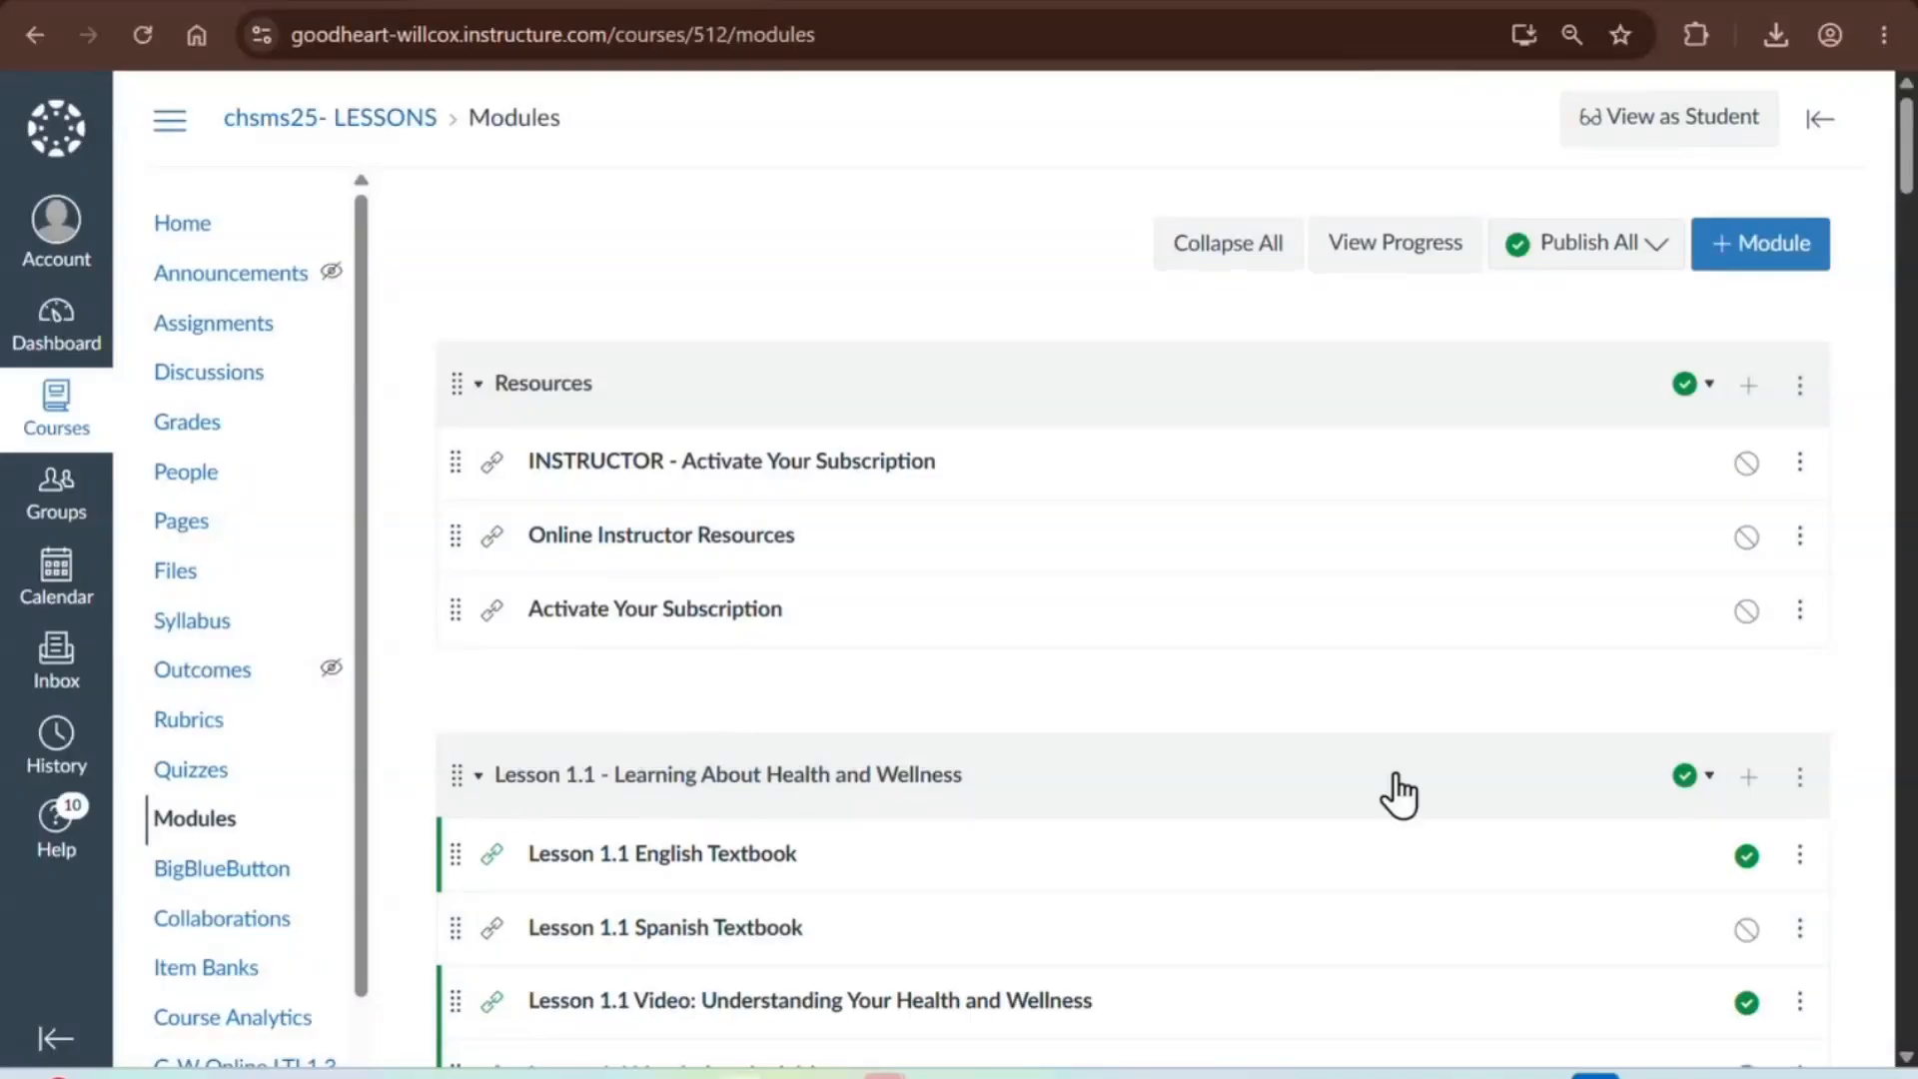
{"action": "left_click", "coordinate": [1751, 778]}
{"action": "left_click", "coordinate": [1750, 780]}
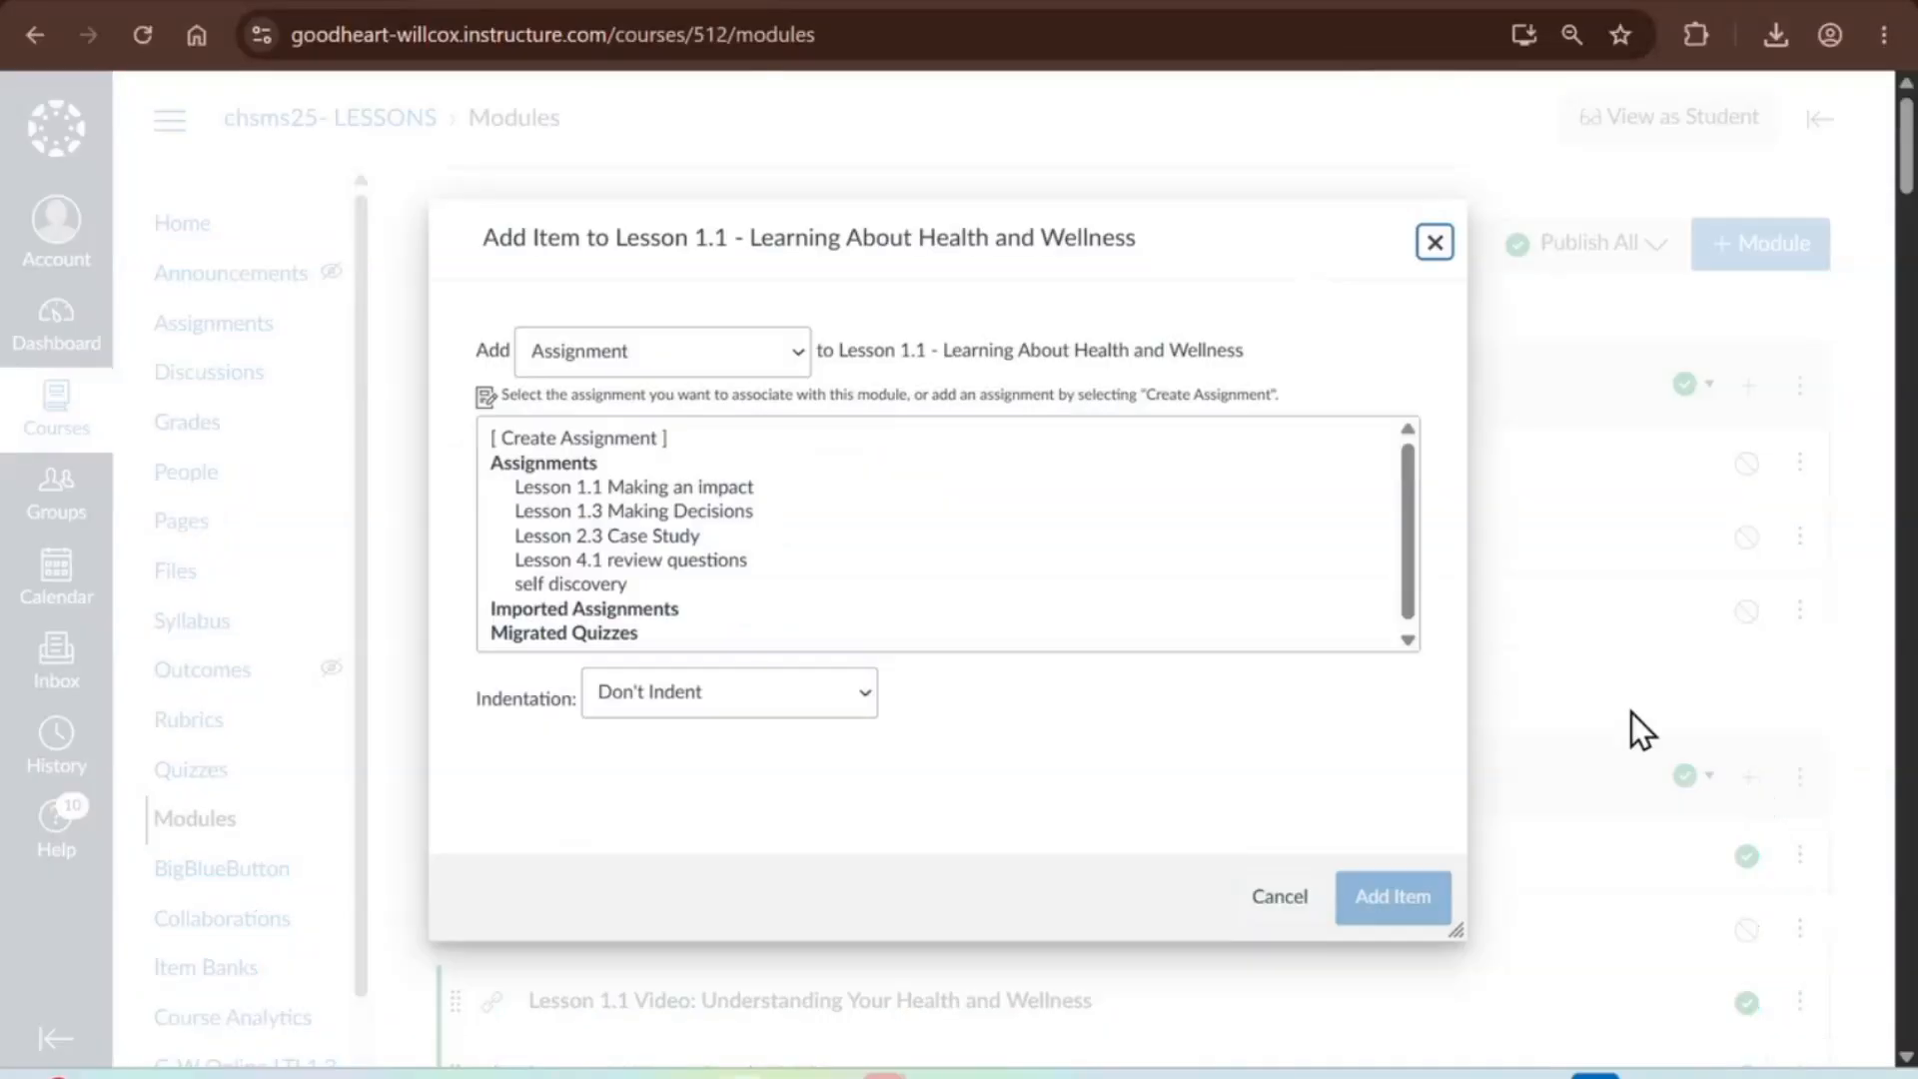
{"action": "left_click", "coordinate": [802, 376]}
{"action": "left_click", "coordinate": [704, 438]}
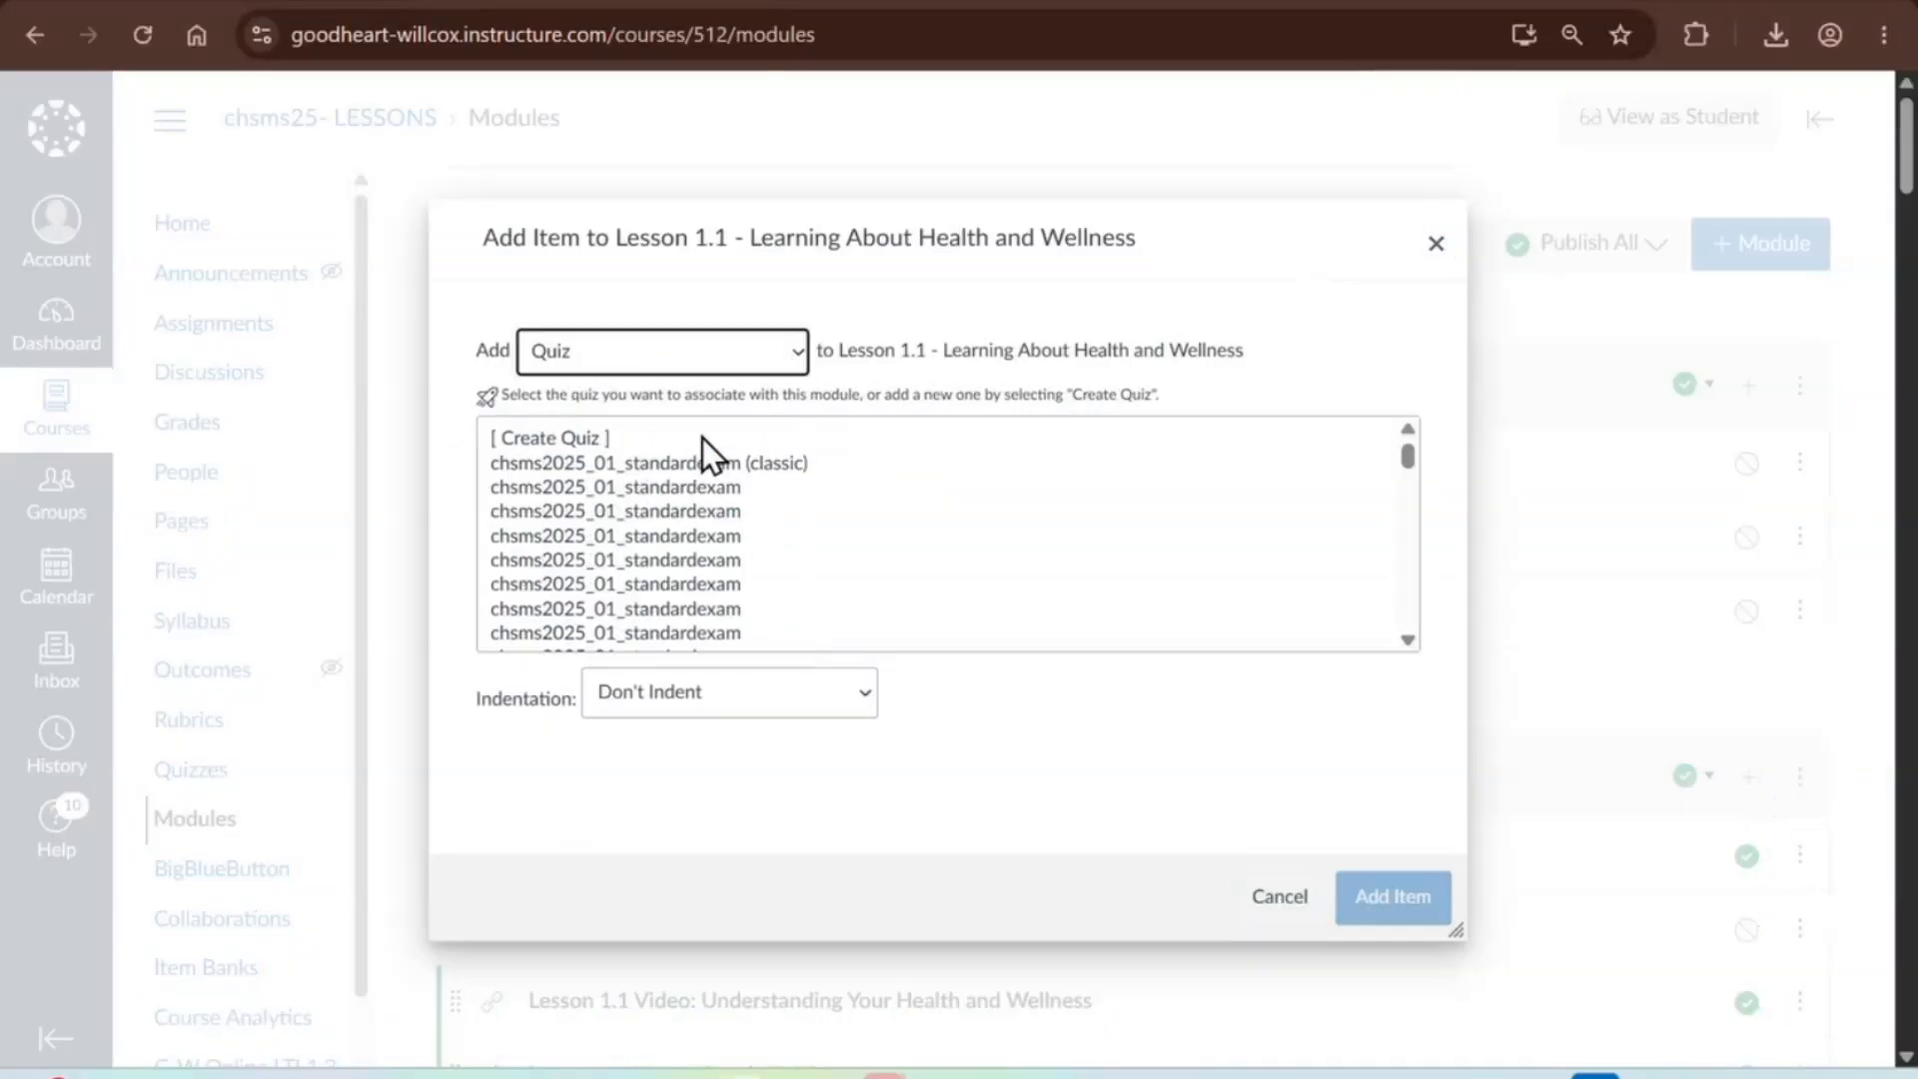
{"action": "scroll", "coordinate": [704, 438], "scroll_direction": "down", "scroll_amount": 1}
{"action": "scroll", "coordinate": [703, 438], "scroll_direction": "down", "scroll_amount": 10}
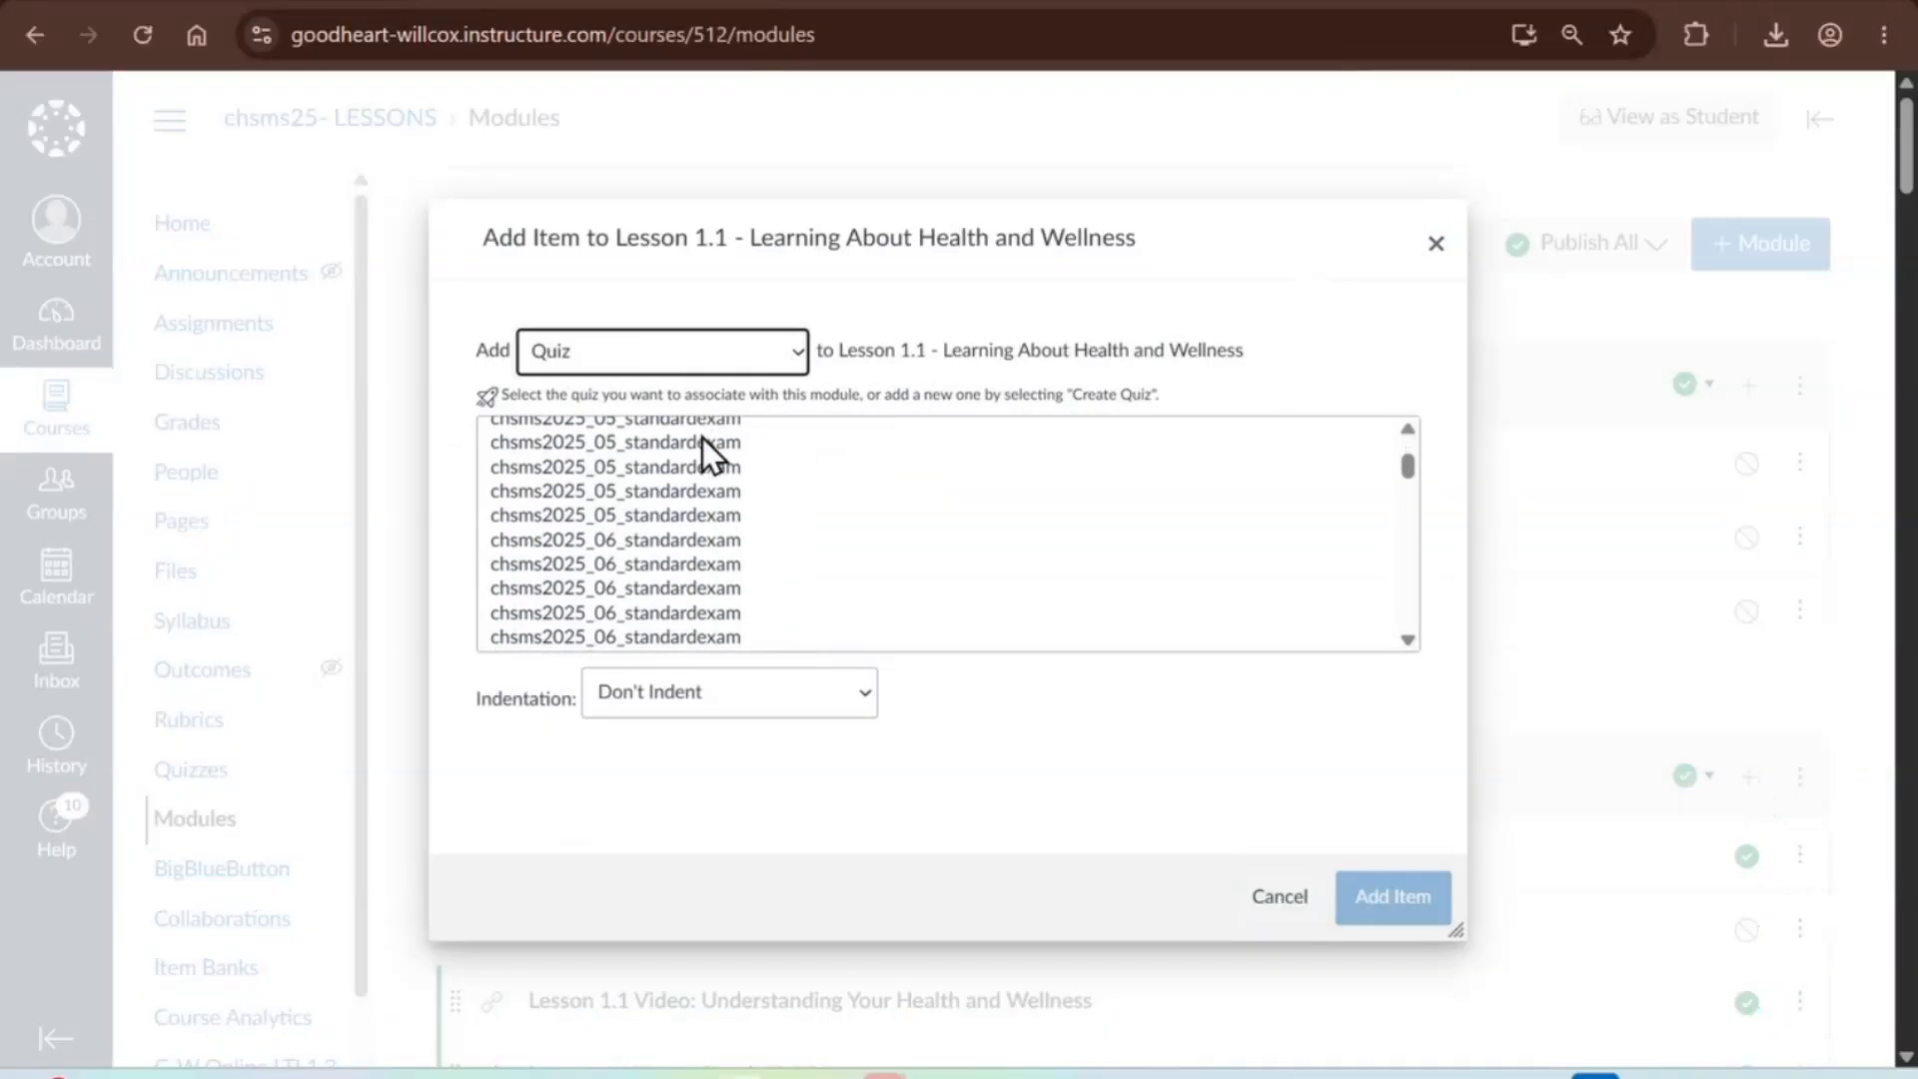
{"action": "scroll", "coordinate": [704, 438], "scroll_direction": "down", "scroll_amount": 3}
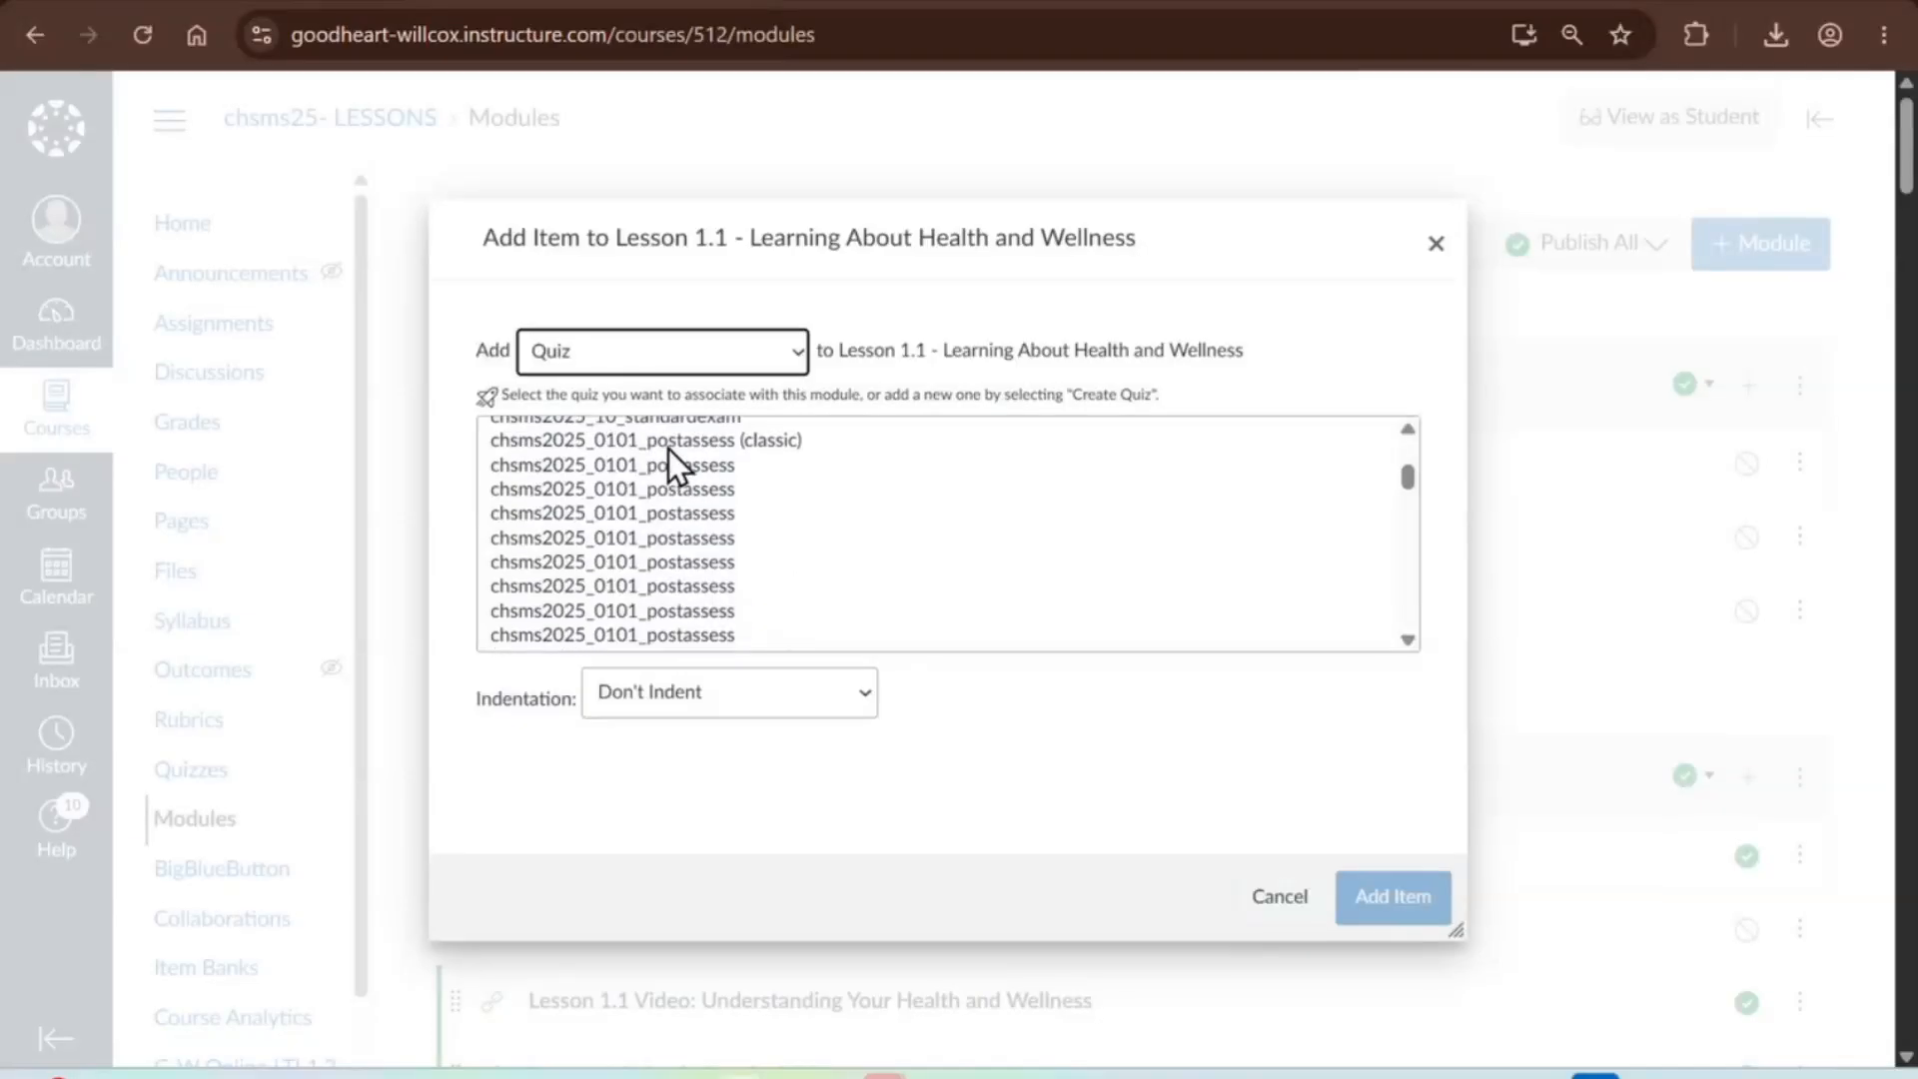
{"action": "left_click", "coordinate": [619, 470]}
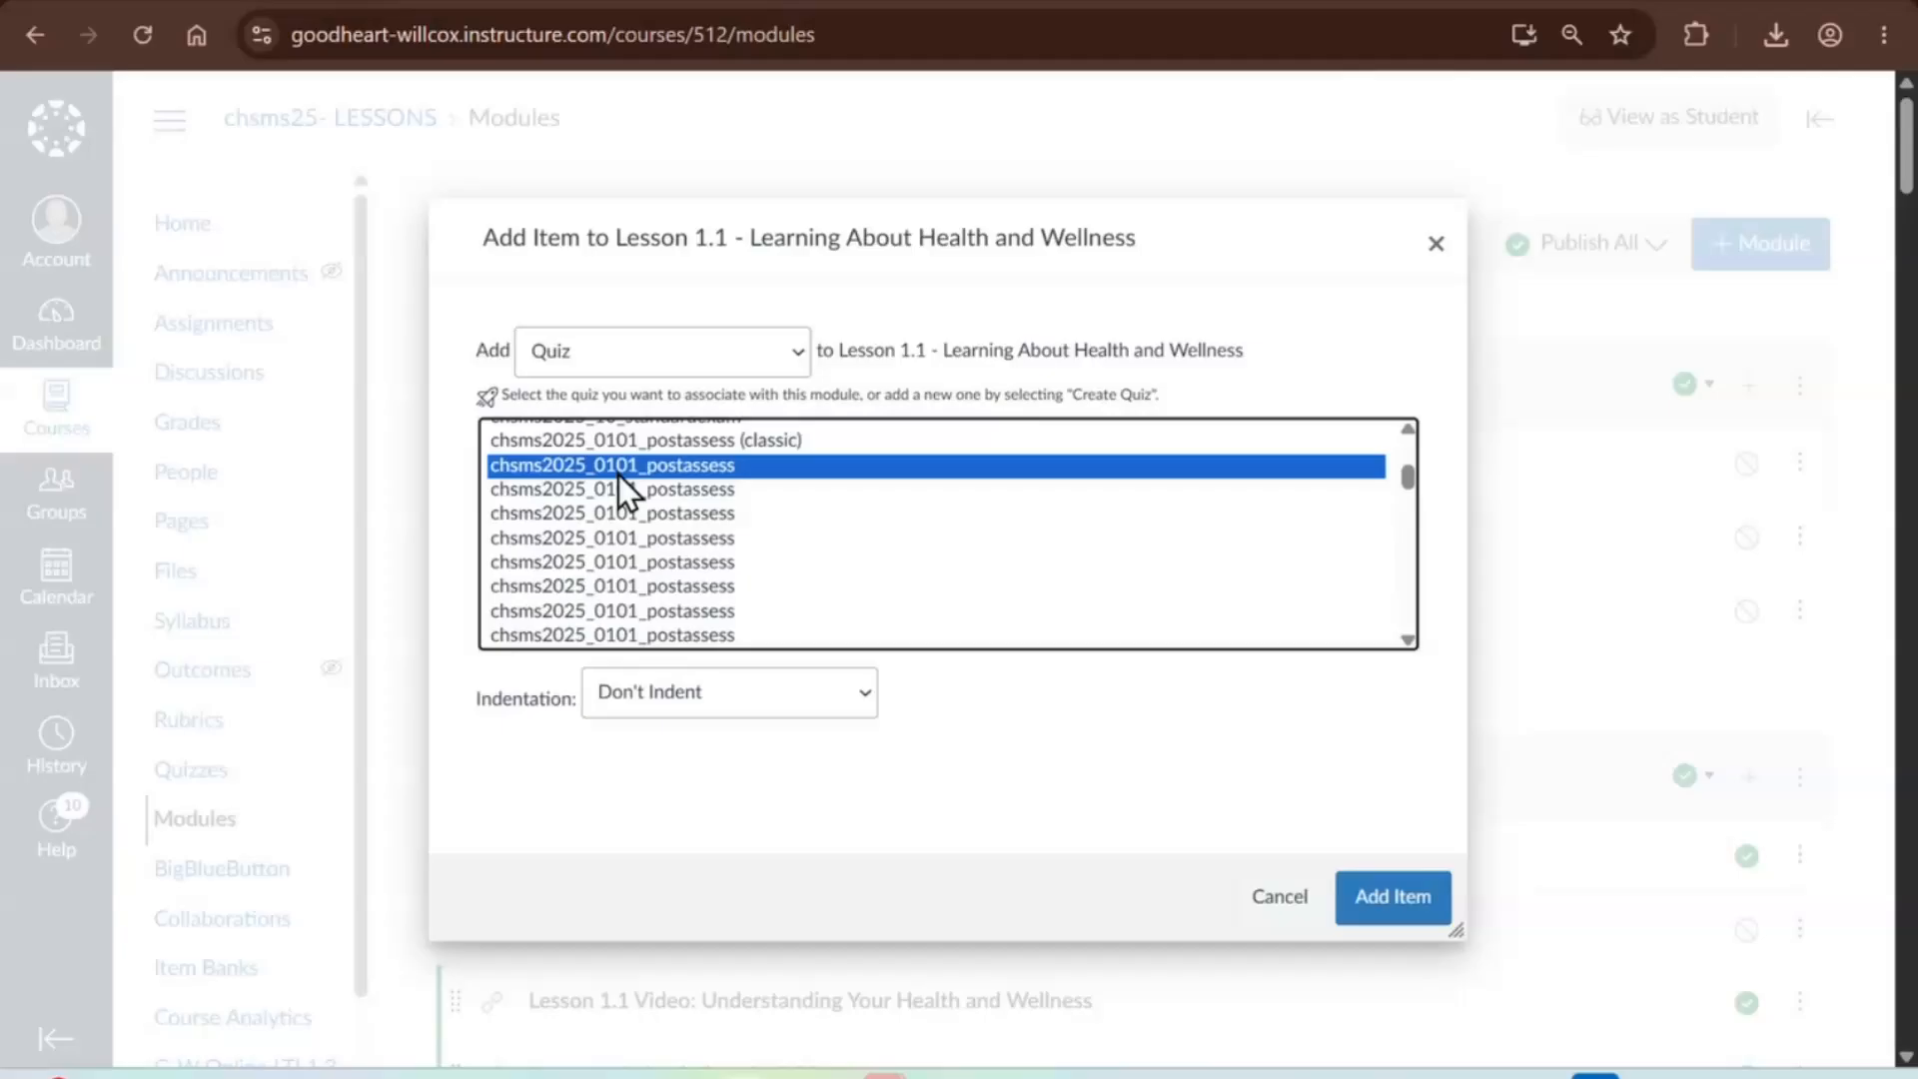
{"action": "left_click", "coordinate": [669, 472]}
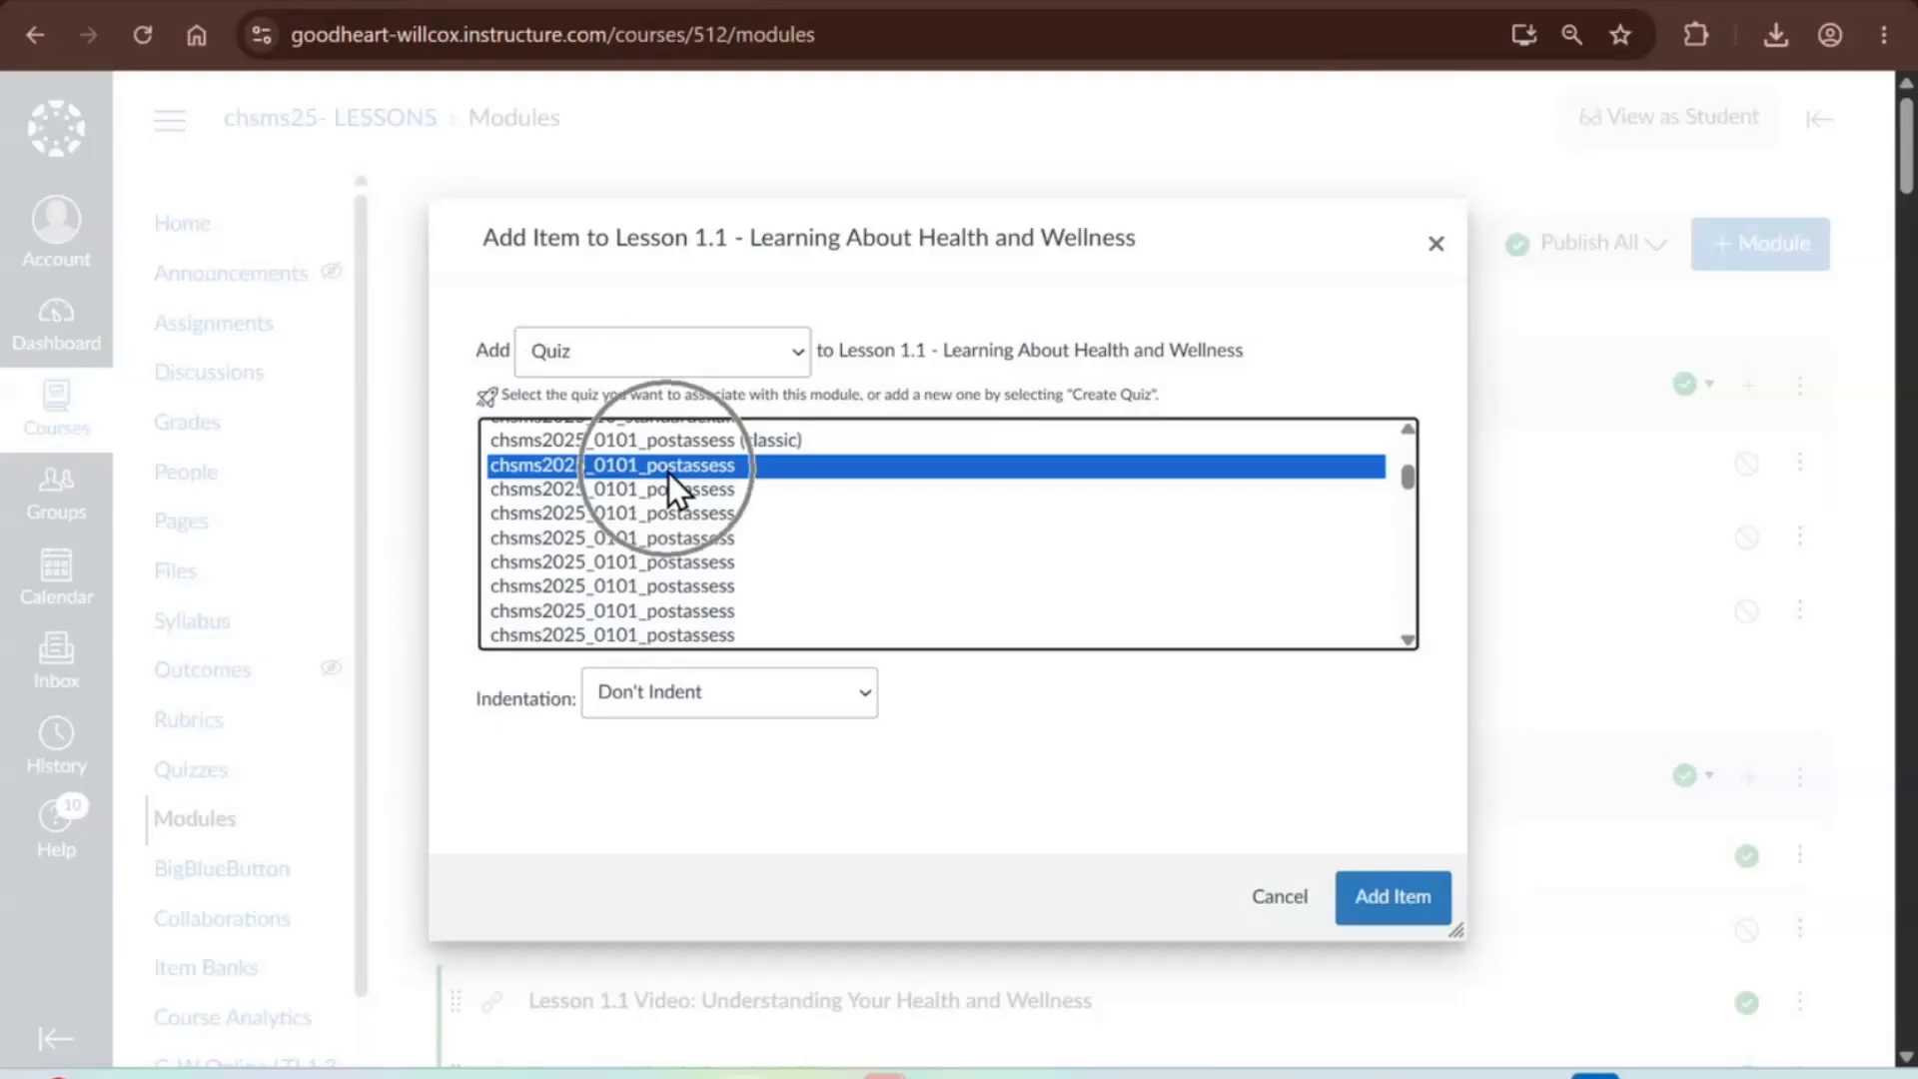
{"action": "left_click", "coordinate": [1375, 913]}
- Publish the chsms2025_0101_postassess quiz in the Lesson 1.1 module
{"action": "scroll", "coordinate": [1375, 913], "scroll_direction": "down", "scroll_amount": 6}
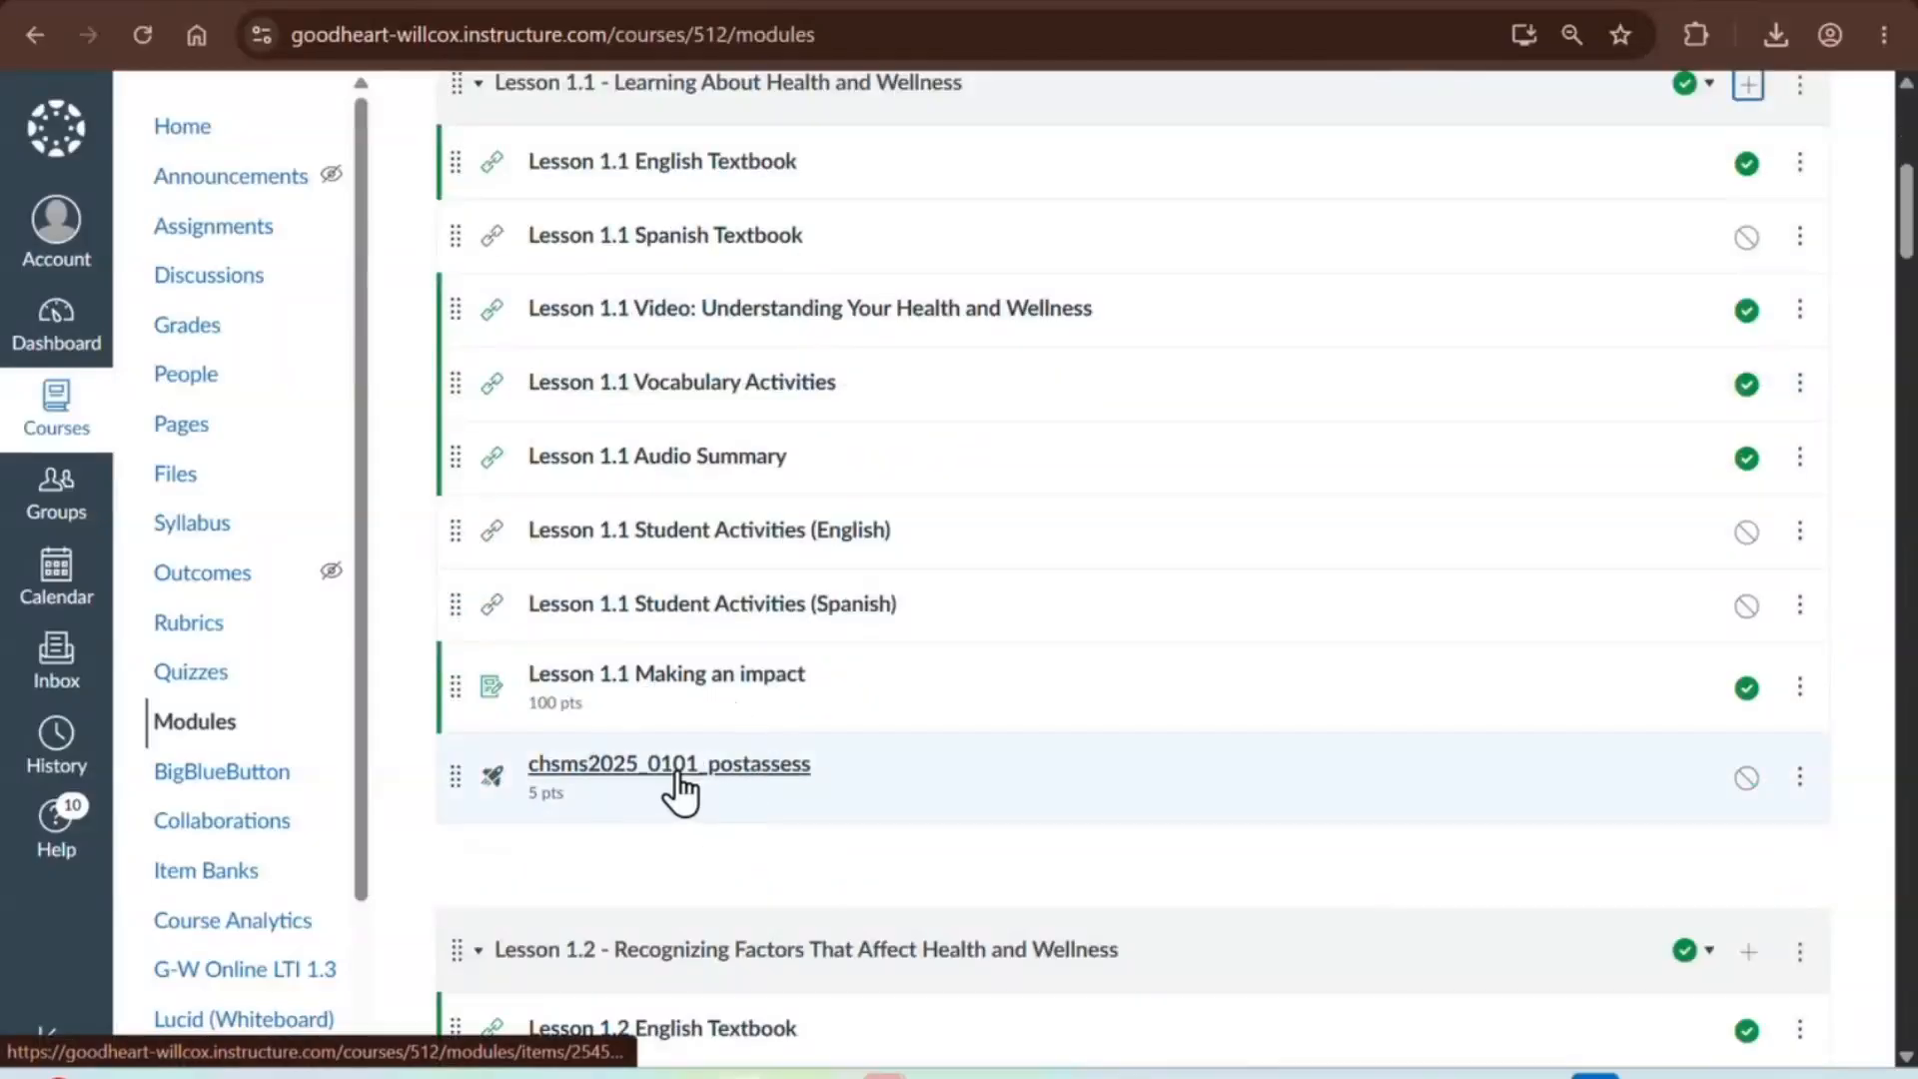
{"action": "left_click", "coordinate": [676, 771]}
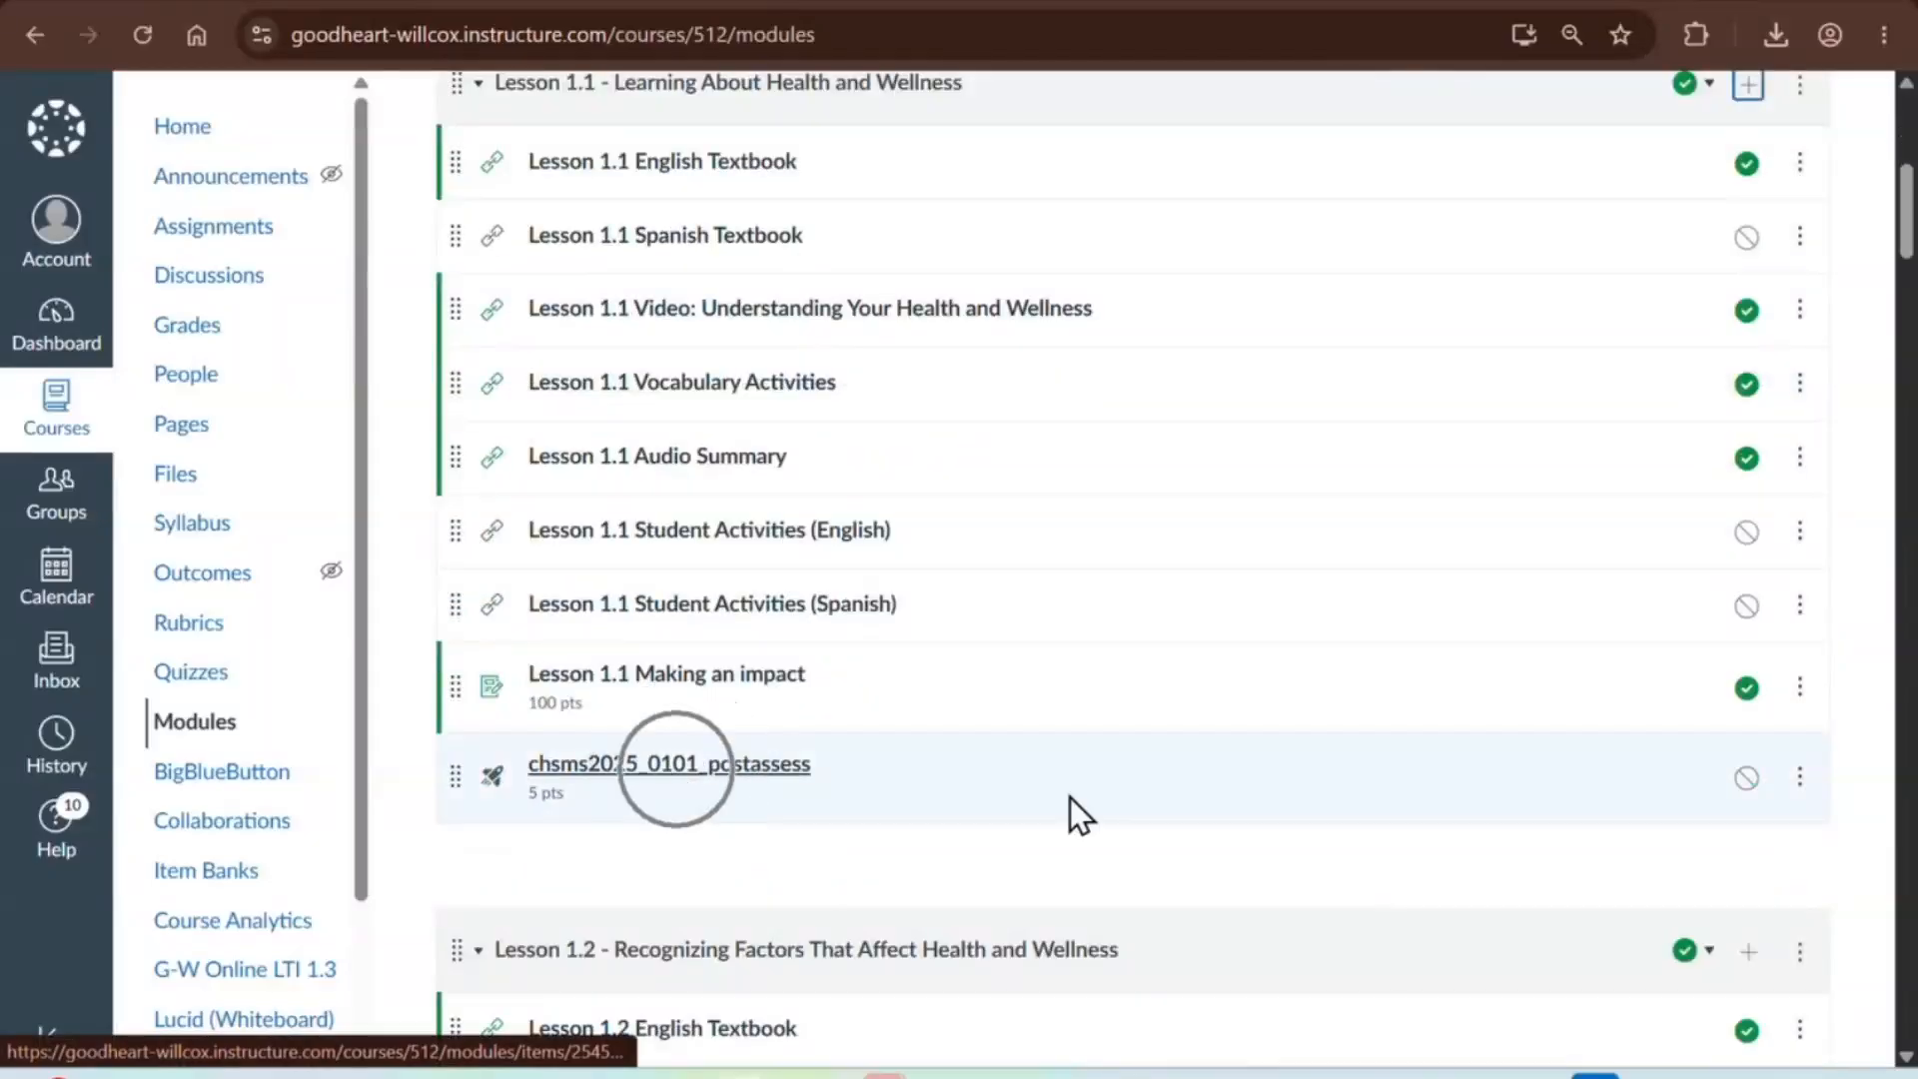
{"action": "left_click", "coordinate": [1751, 785]}
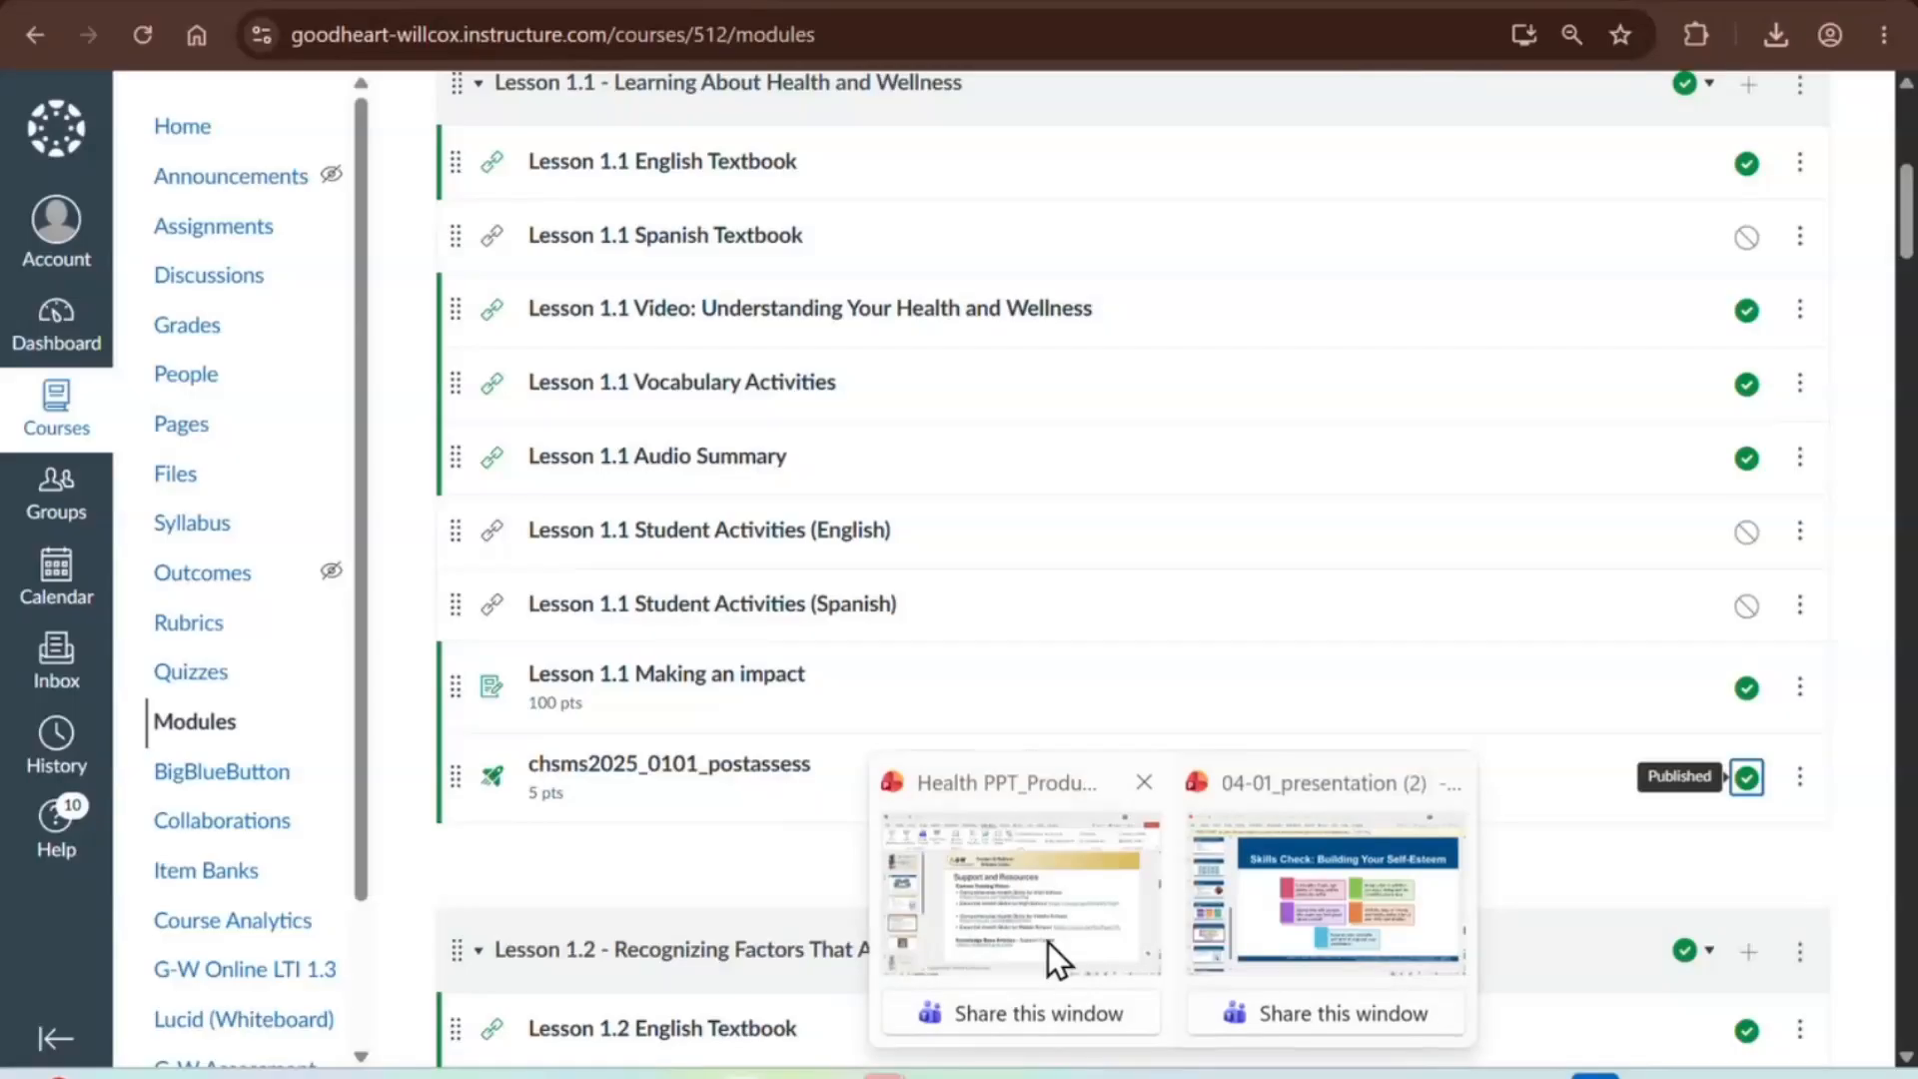
- Switch to the Health webinar presentation in PowerPoint and show the Agenda slide
{"action": "left_click", "coordinate": [1047, 943]}
{"action": "left_click", "coordinate": [172, 566]}
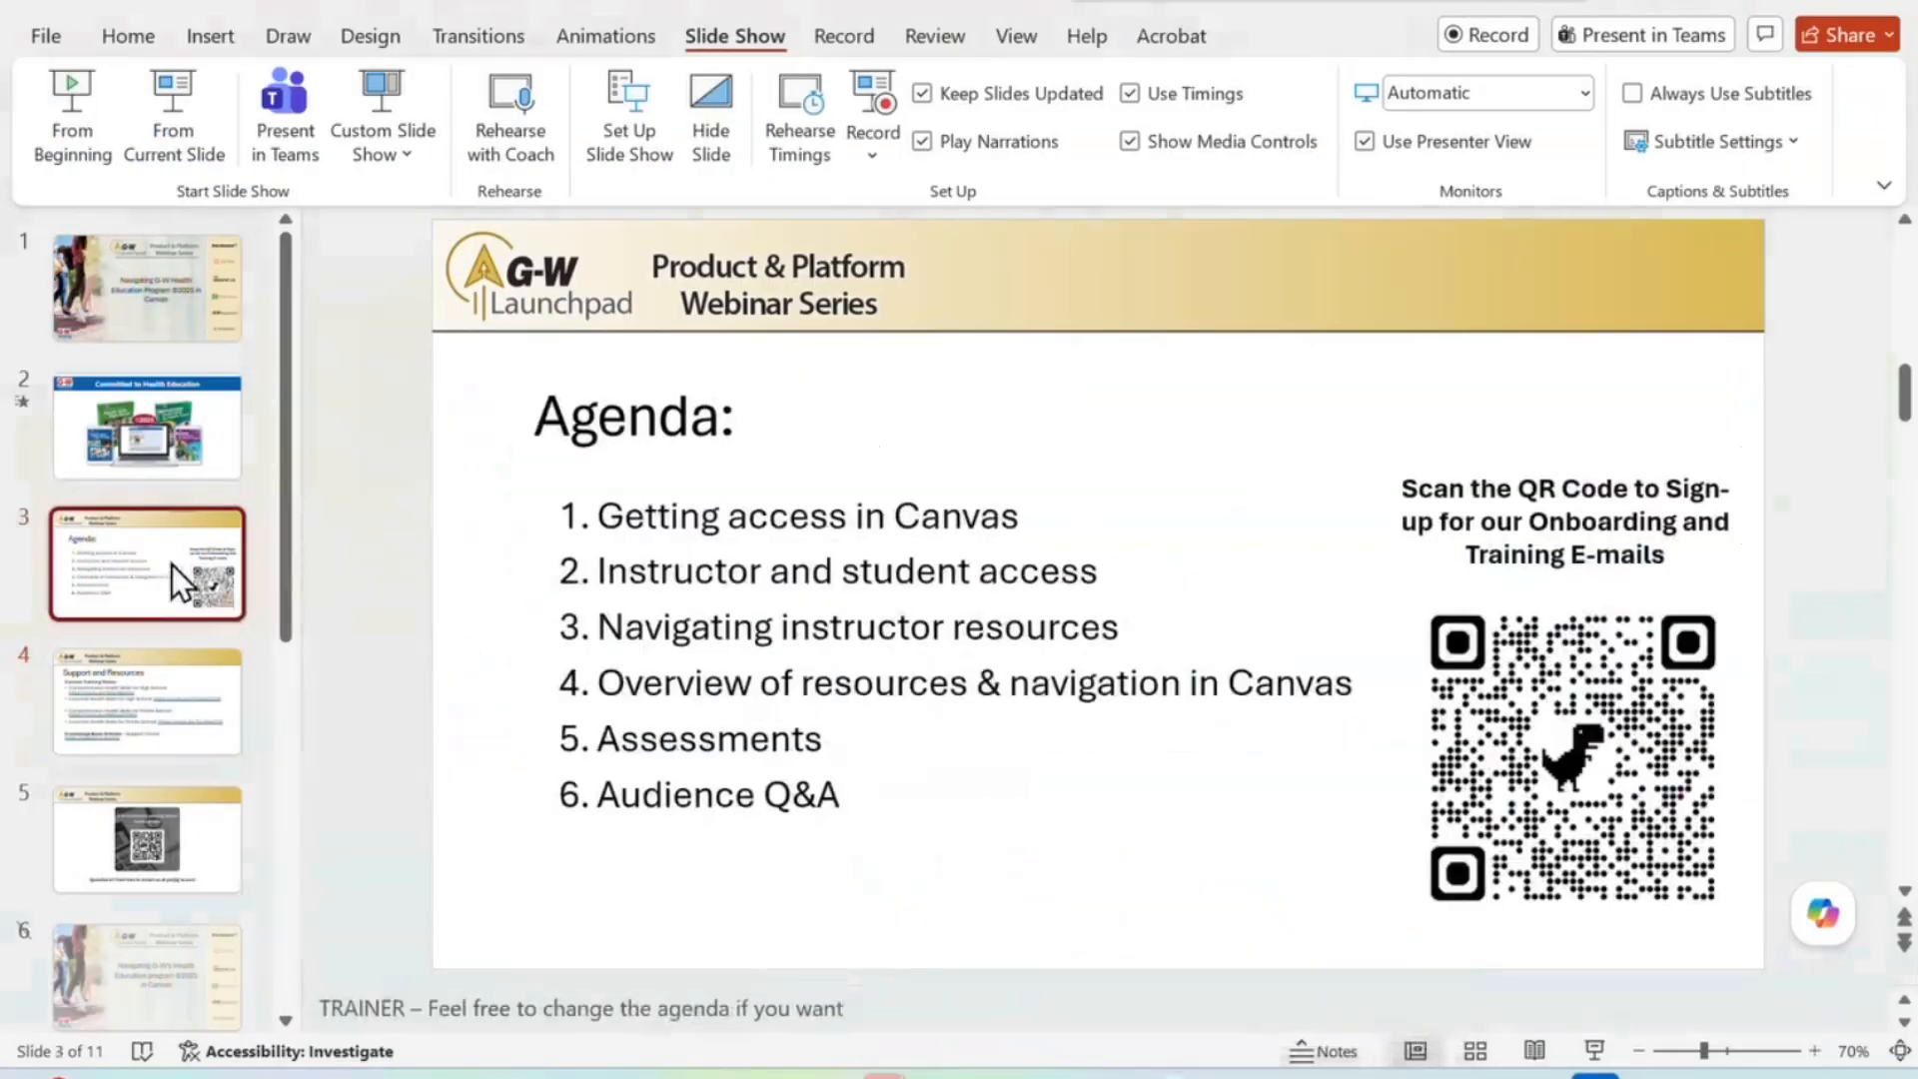